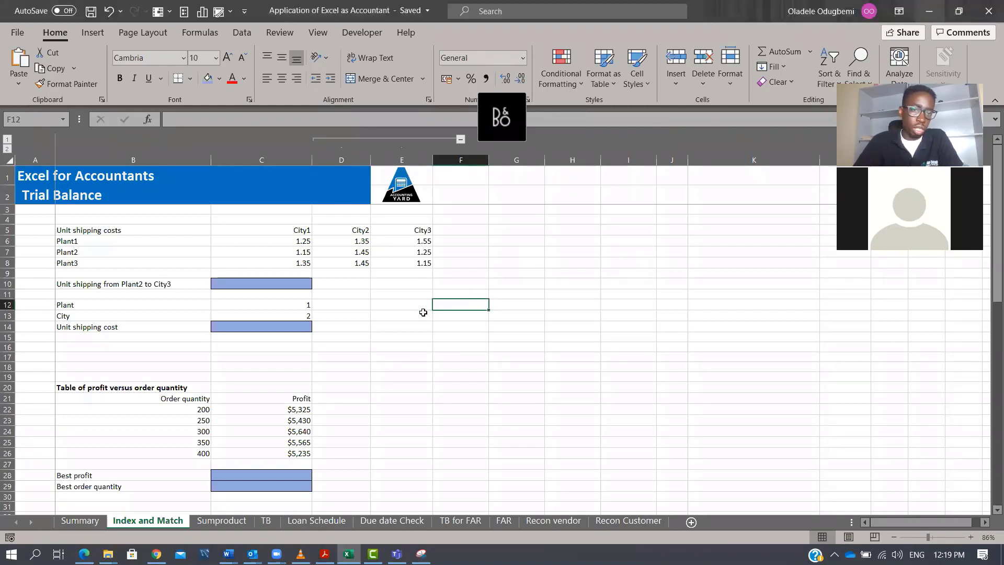
Open the Excel for accountants workbook from its folder.
{"action": "left_click", "coordinate": [394, 293]}
{"action": "left_click", "coordinate": [459, 296]}
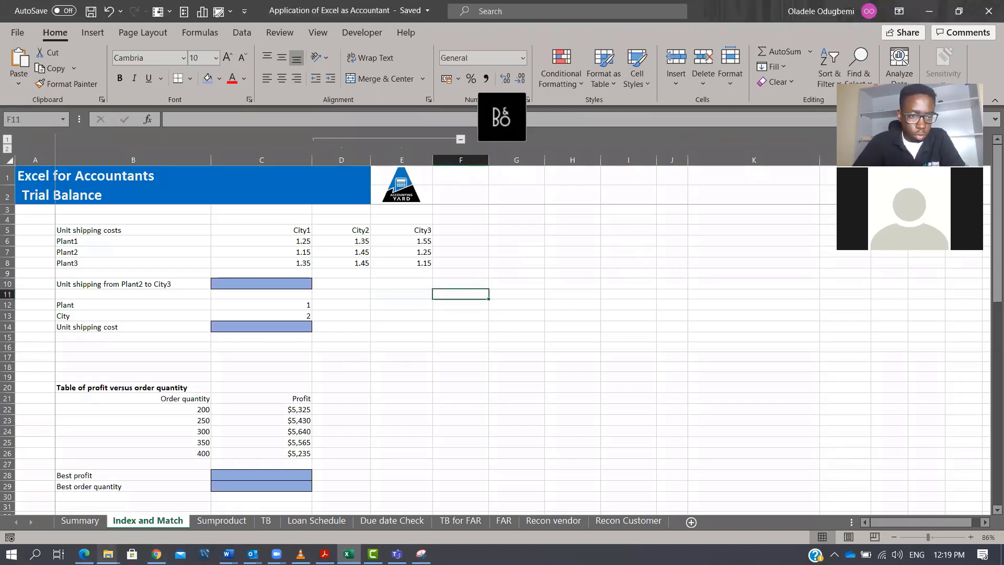
{"action": "left_click", "coordinate": [107, 554]}
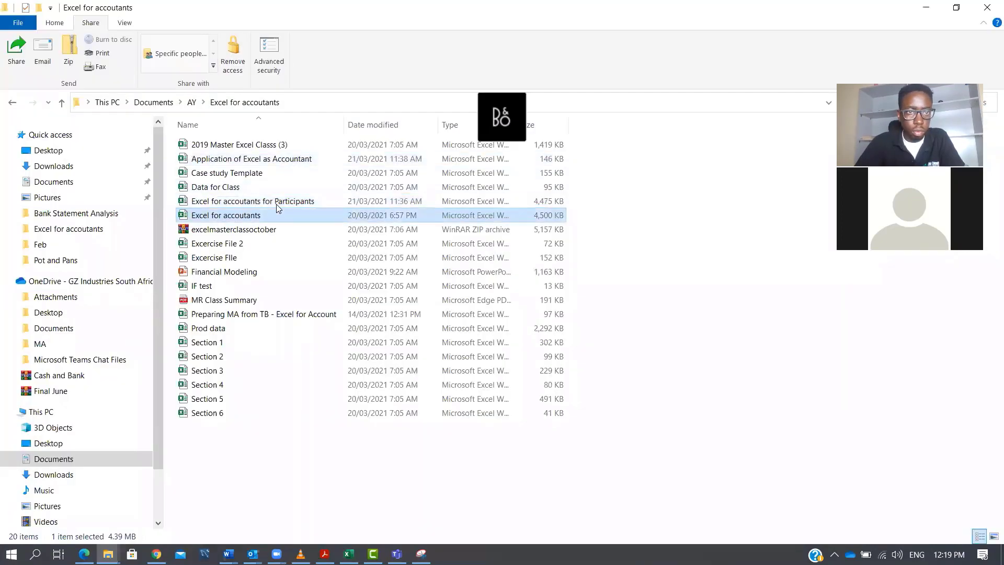
{"action": "double_click", "coordinate": [306, 218]}
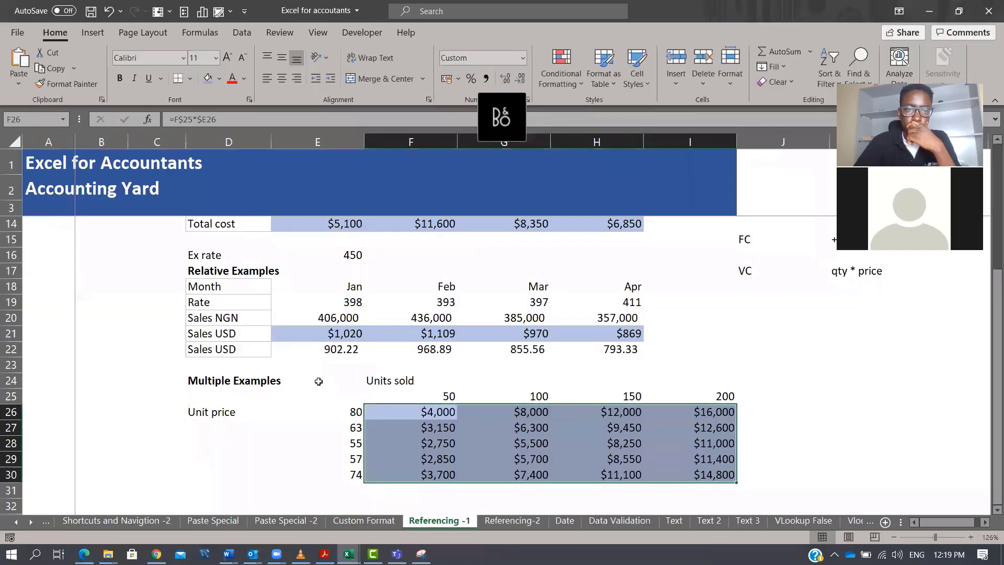
Go to the VLookup False sheet and open the VLOOKUP formula in K11 to review it.
{"action": "left_click", "coordinate": [16, 521]}
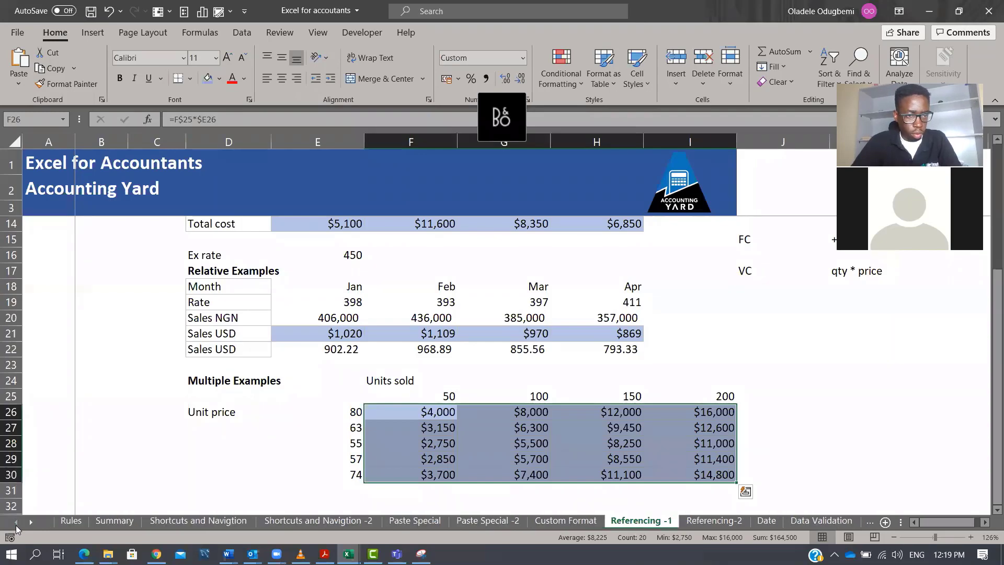
{"action": "left_click", "coordinate": [33, 522]}
{"action": "left_click", "coordinate": [33, 522]}
{"action": "left_click", "coordinate": [32, 522]}
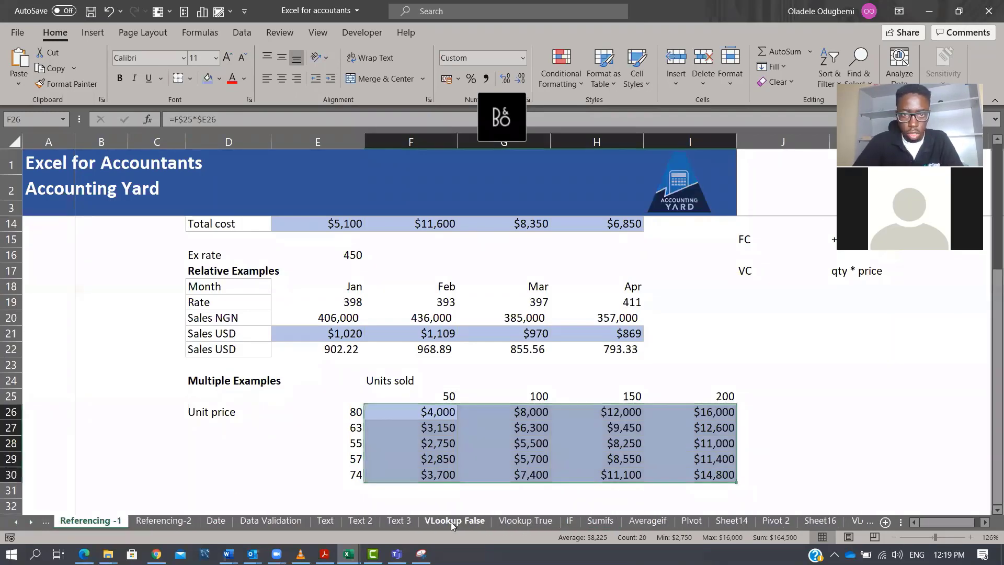
{"action": "left_click", "coordinate": [455, 520]}
{"action": "left_click", "coordinate": [723, 297]}
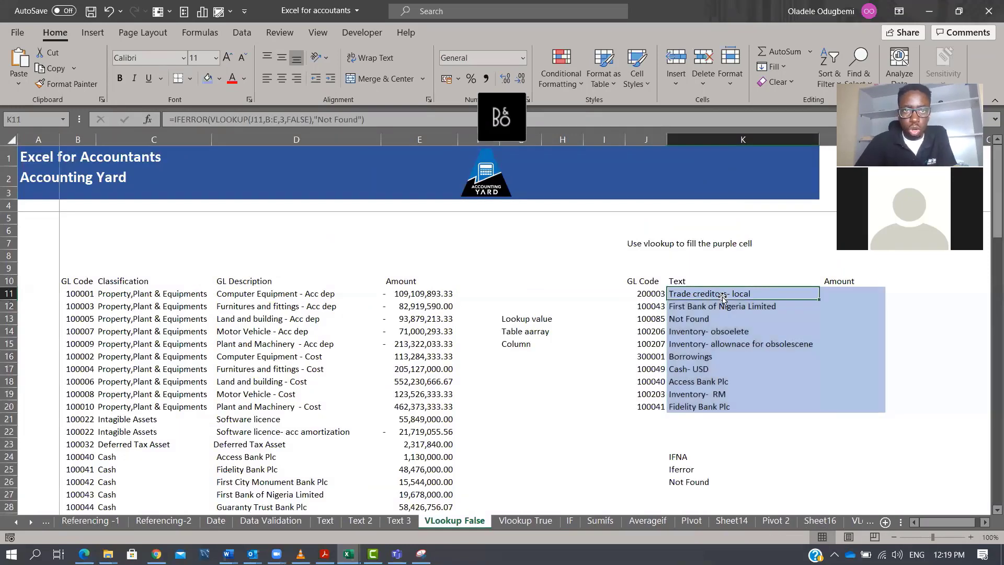
{"action": "double_click", "coordinate": [723, 297]}
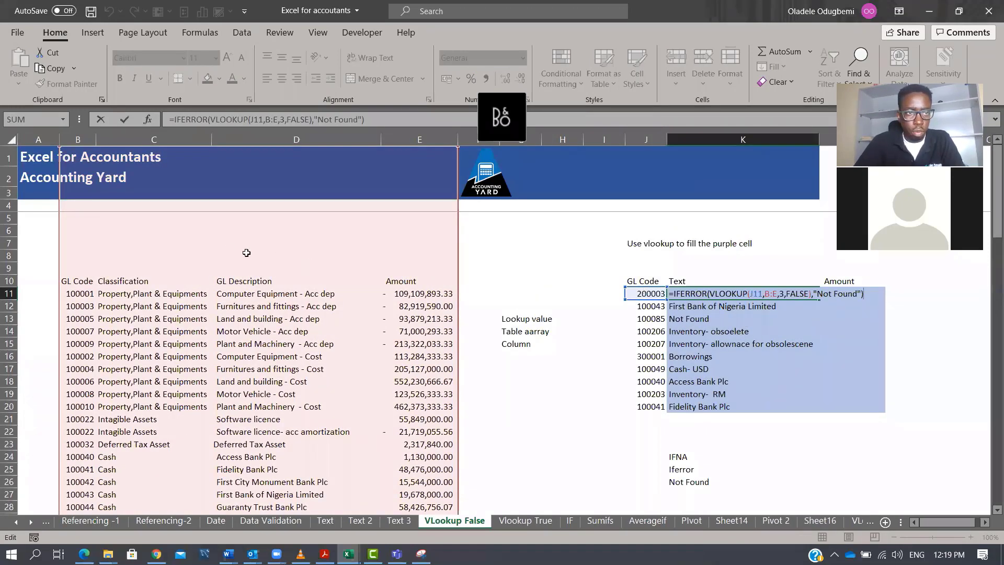
{"action": "key", "text": "Escape"}
Examine the lookup table columns and the GL code lookup values used by the VLOOKUP formula.
{"action": "left_click_drag", "start_coordinate": [81, 140], "coordinate": [366, 186]}
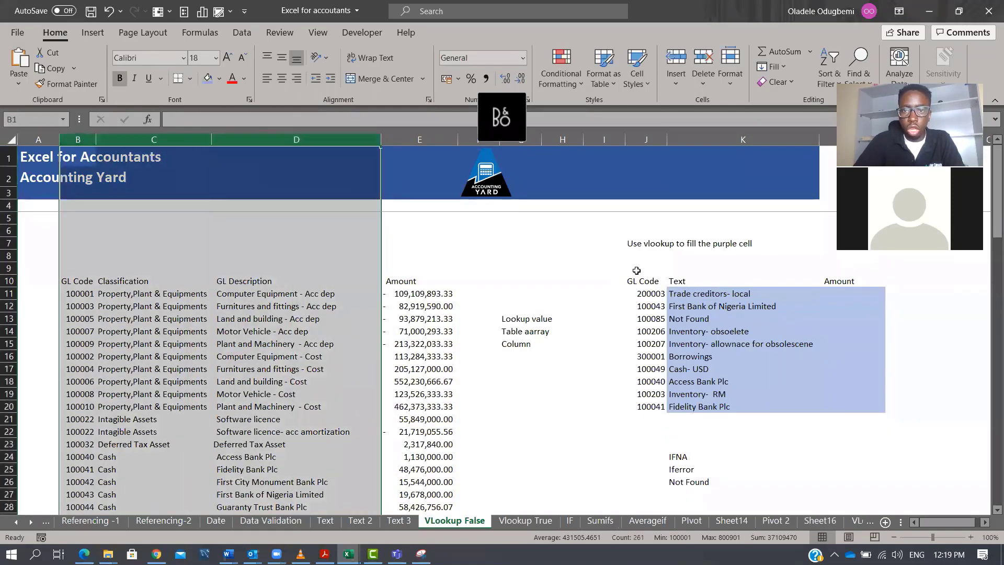
{"action": "left_click", "coordinate": [647, 294]}
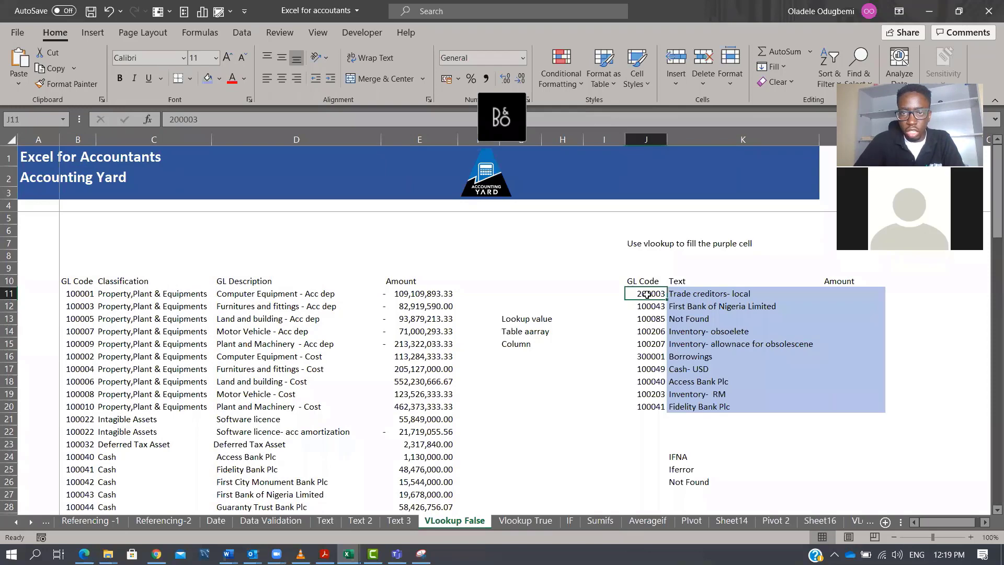
{"action": "double_click", "coordinate": [702, 292]}
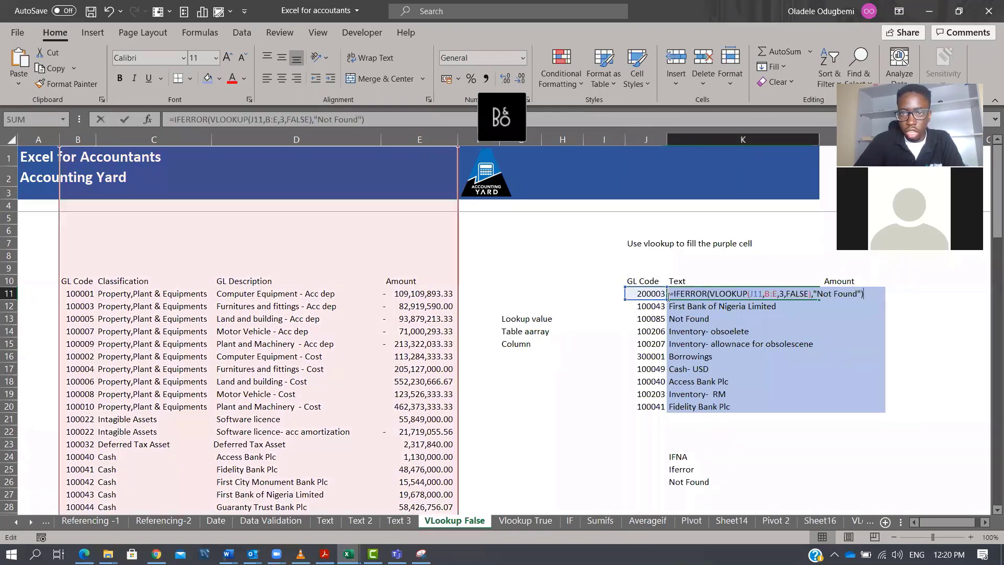
{"action": "key", "text": "Escape"}
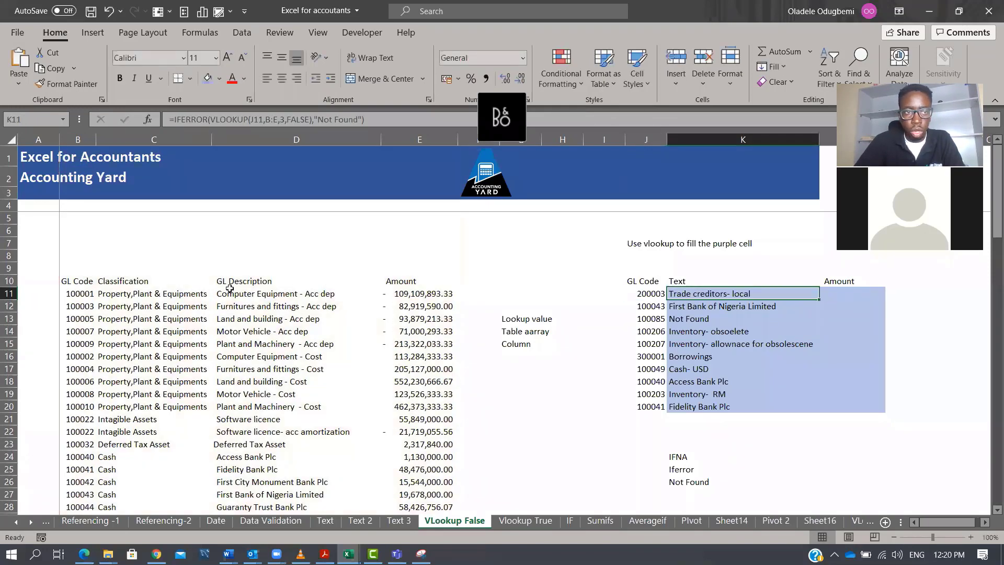
{"action": "left_click_drag", "start_coordinate": [81, 140], "coordinate": [419, 139]}
{"action": "left_click", "coordinate": [76, 138]}
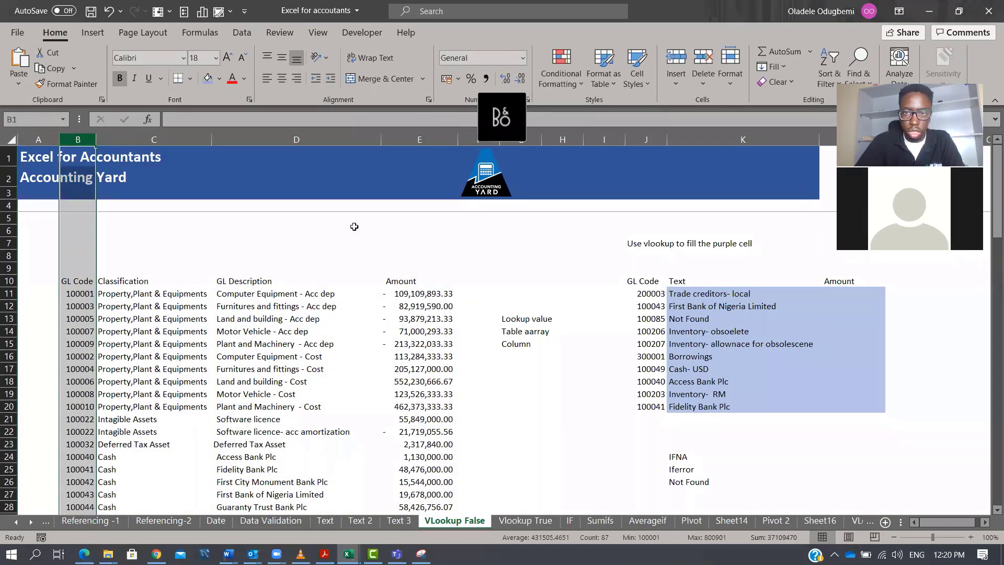
{"action": "left_click", "coordinate": [655, 295]}
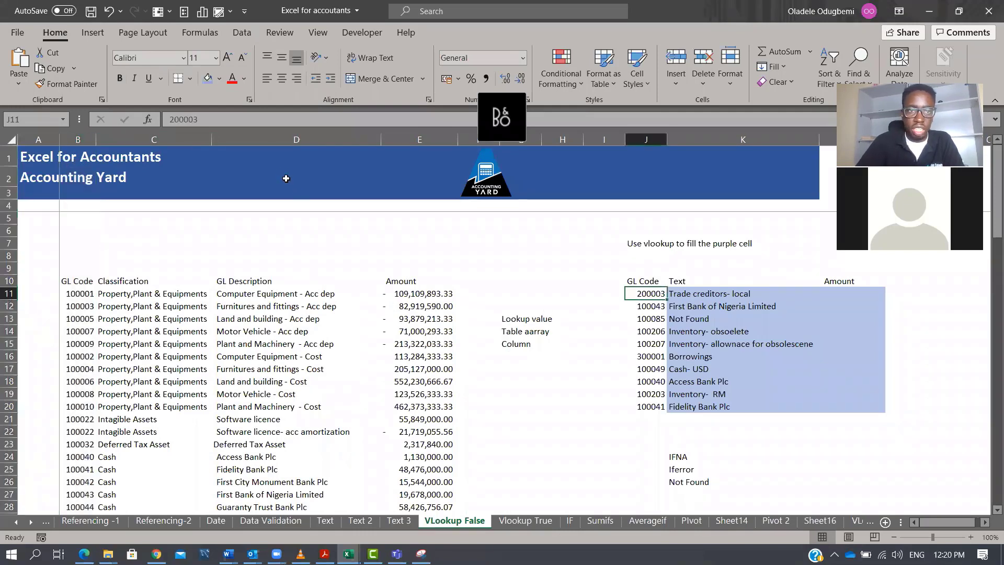
{"action": "left_click", "coordinate": [269, 141]}
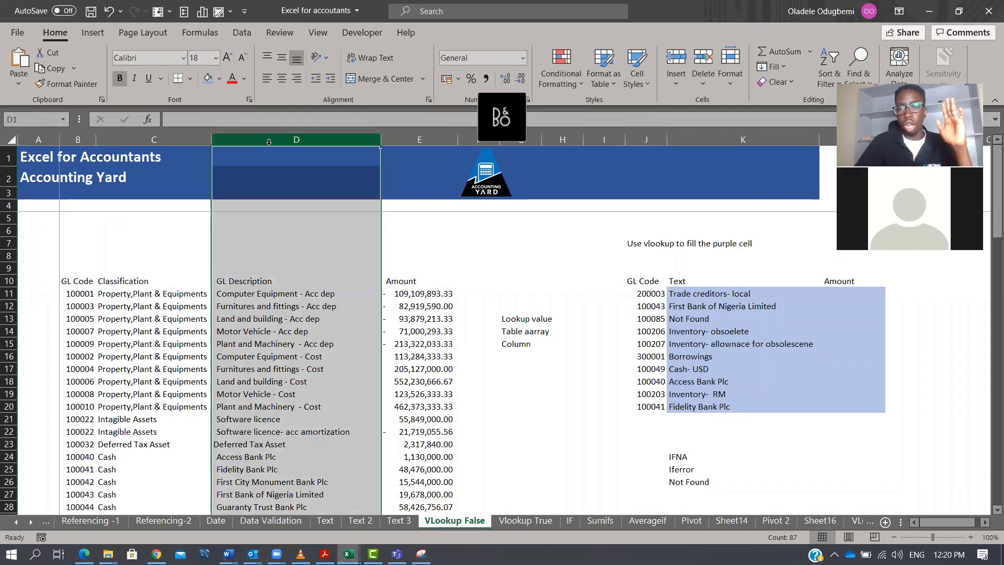
{"action": "left_click", "coordinate": [655, 297]}
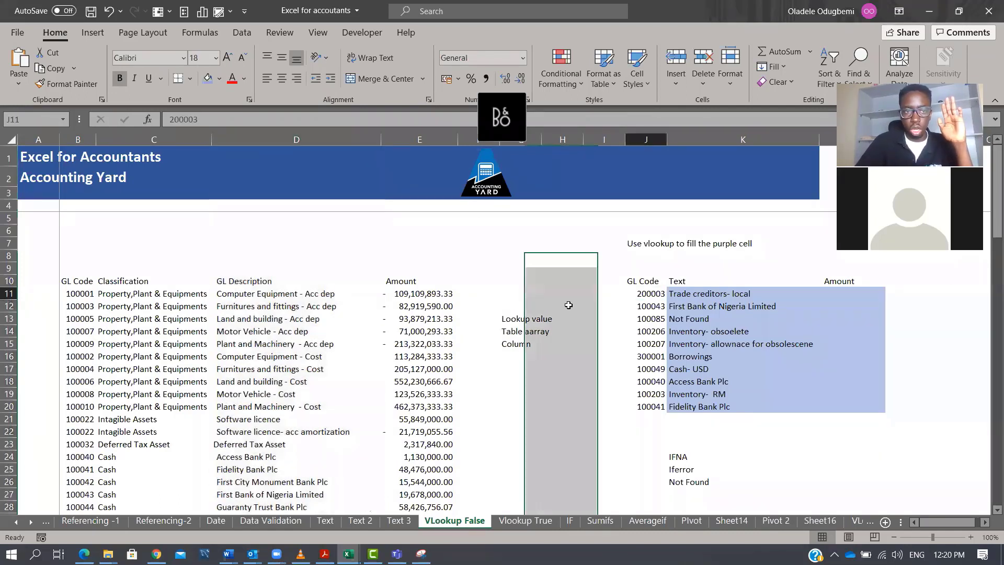
{"action": "left_click", "coordinate": [92, 150]}
{"action": "left_click", "coordinate": [126, 139]}
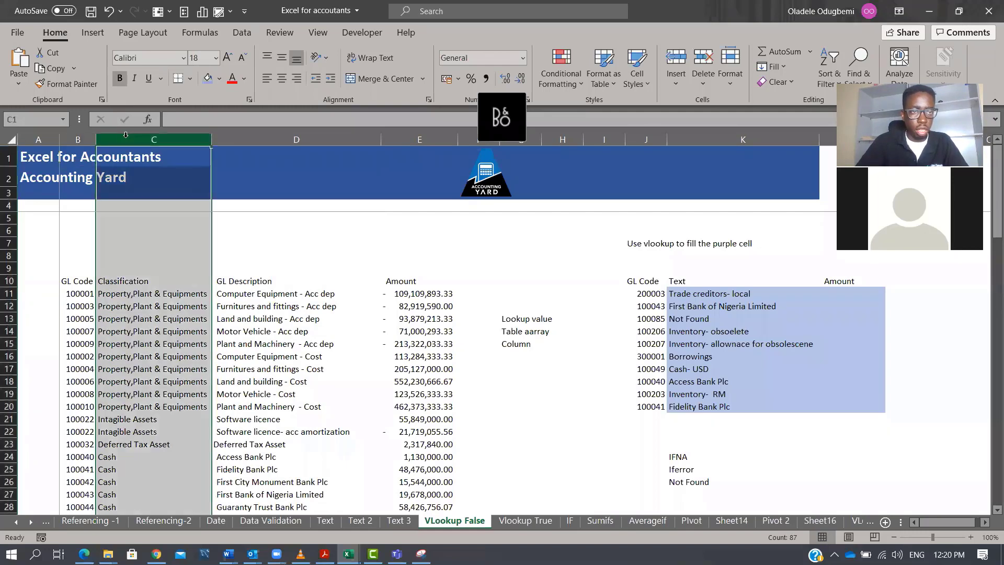
{"action": "left_click", "coordinate": [346, 140]}
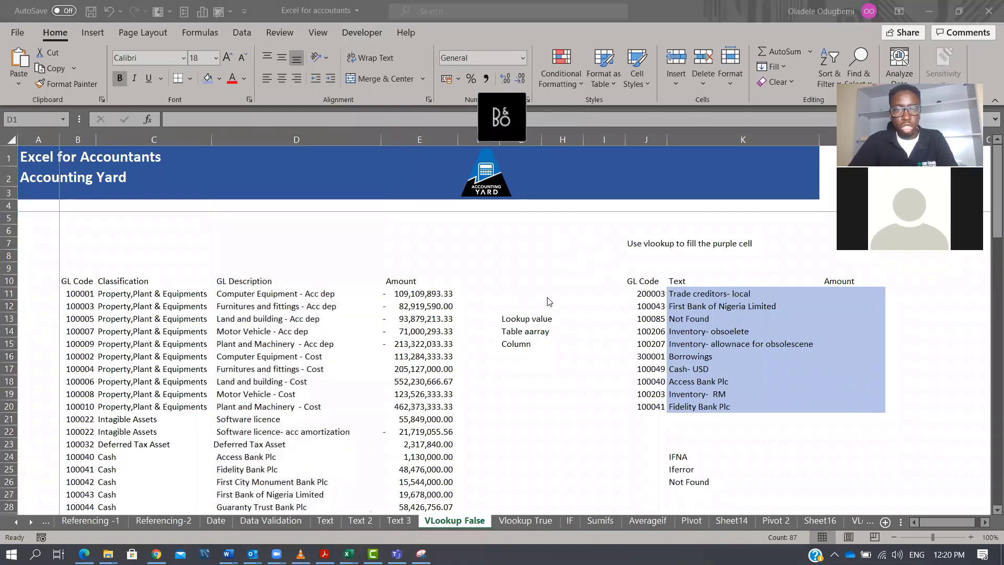
Return to the Application of Excel as Accountant workbook and review the Plant, City and Unit shipping cost cells.
{"action": "key", "text": "super+Tab"}
{"action": "key", "text": "alt+Tab"}
{"action": "key", "text": "alt+Tab"}
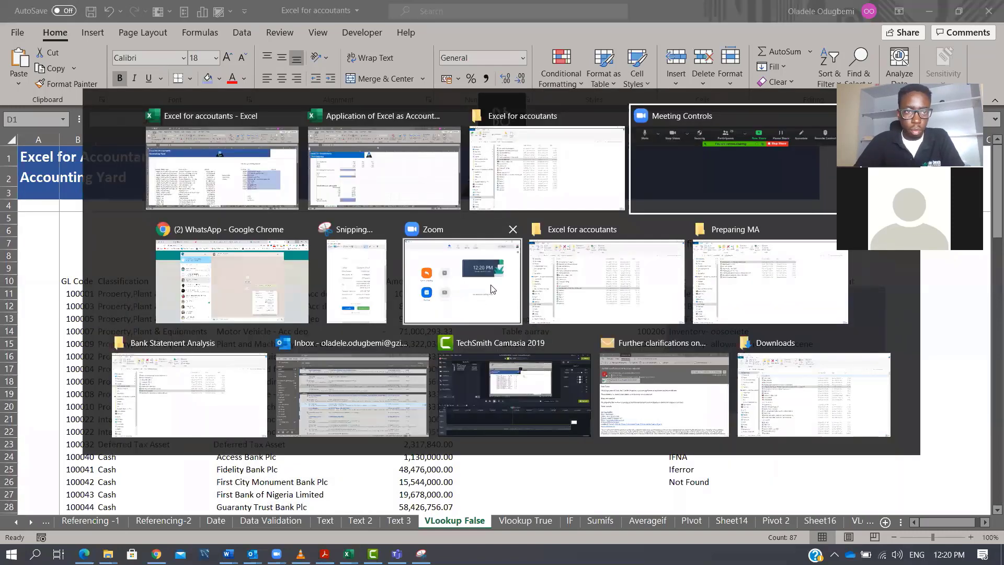
{"action": "key", "text": "alt+shift+Tab"}
{"action": "key", "text": "alt+shift+Tab"}
{"action": "key", "text": "alt+shift+Tab"}
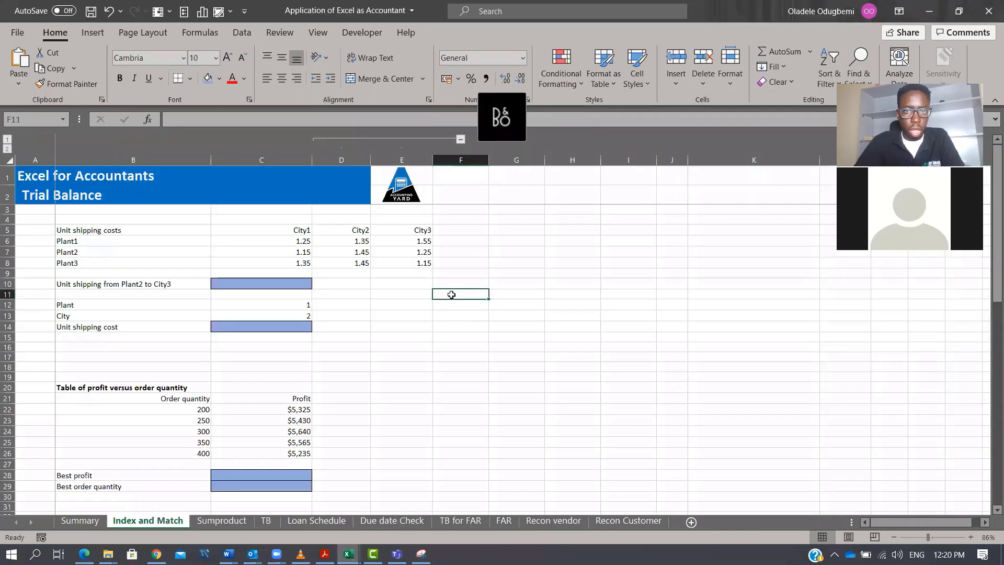
{"action": "left_click", "coordinate": [431, 324]}
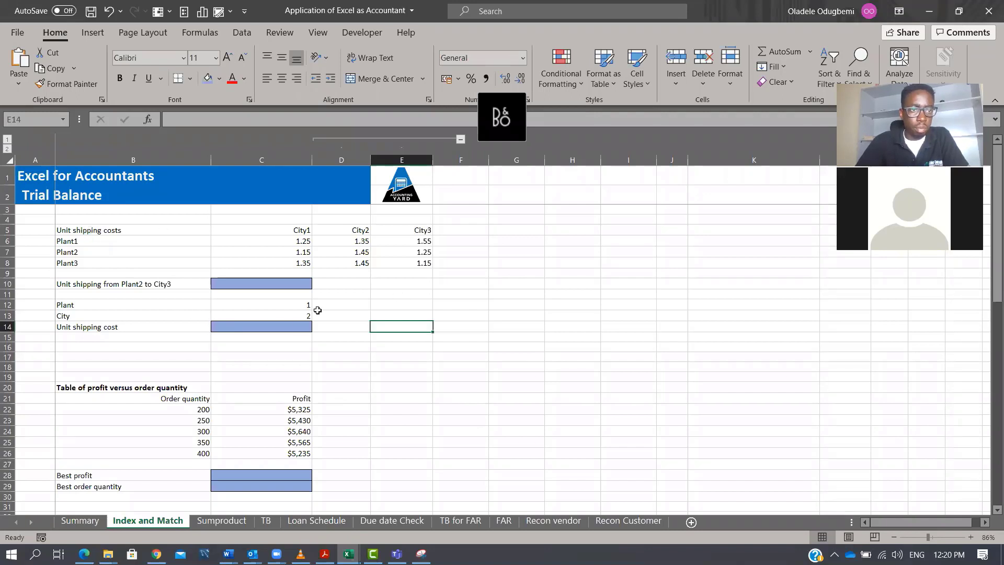
{"action": "left_click", "coordinate": [285, 306]}
{"action": "left_click", "coordinate": [292, 313]}
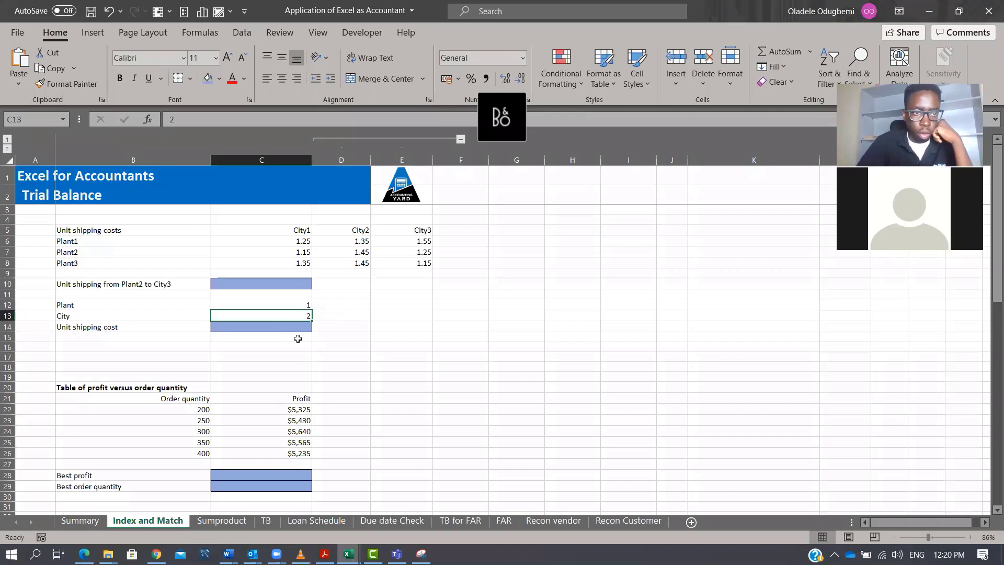
{"action": "left_click", "coordinate": [116, 325]}
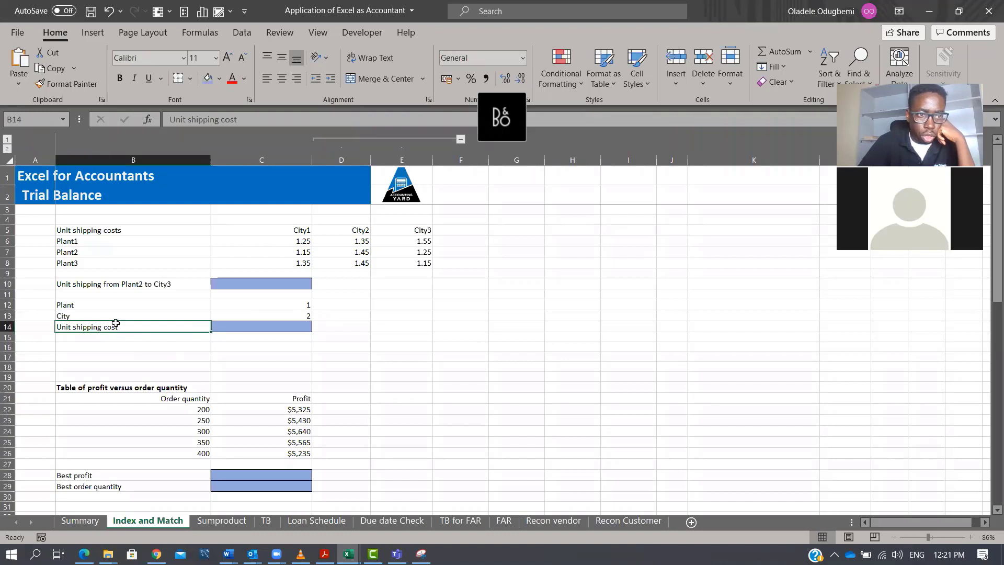
{"action": "left_click", "coordinate": [94, 305]}
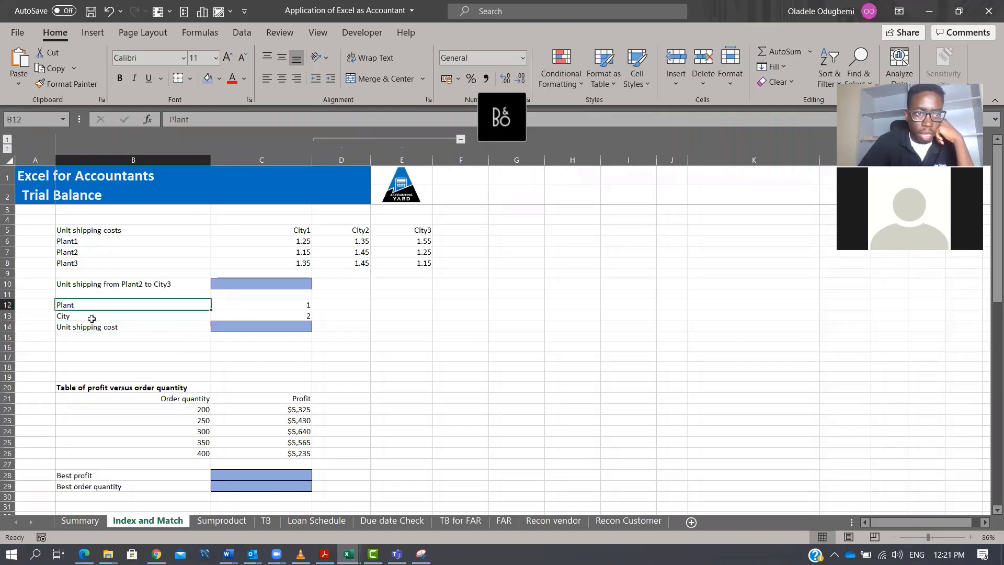
{"action": "left_click", "coordinate": [91, 318]}
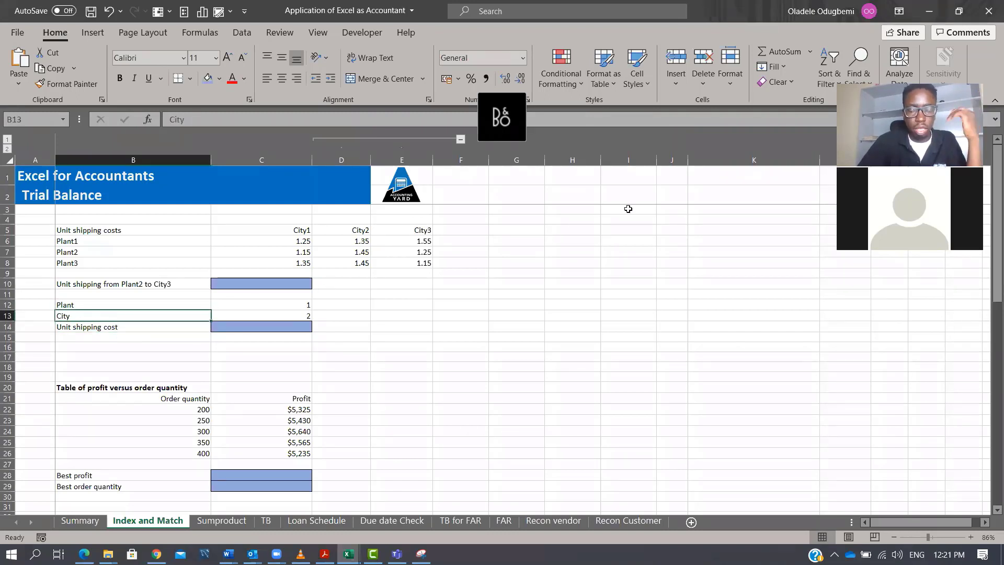
Try applying a fill colour to the shipping cost values C6:E8, then undo it.
{"action": "left_click", "coordinate": [294, 244]}
{"action": "left_click_drag", "start_coordinate": [300, 251], "coordinate": [396, 258]}
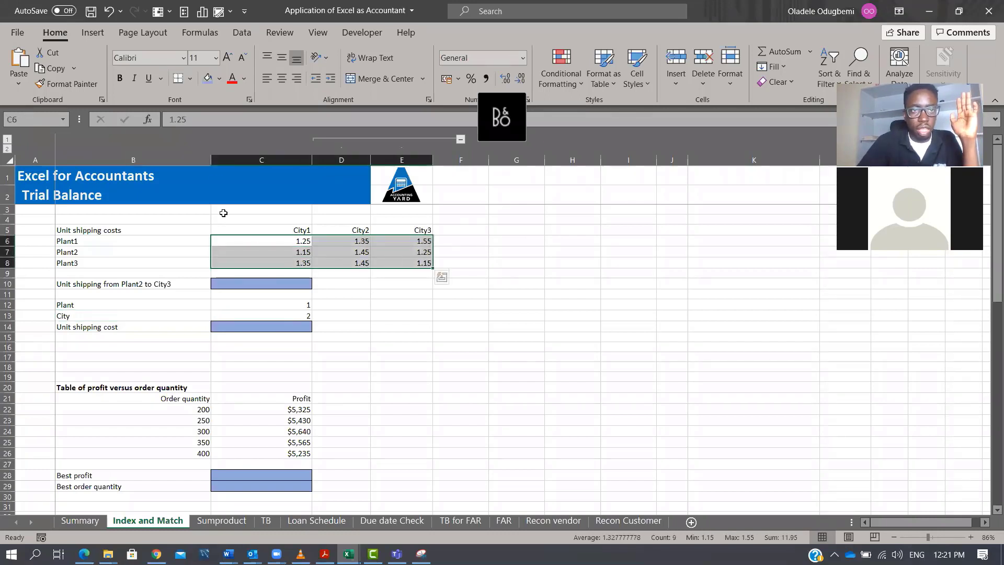
{"action": "left_click", "coordinate": [209, 78]}
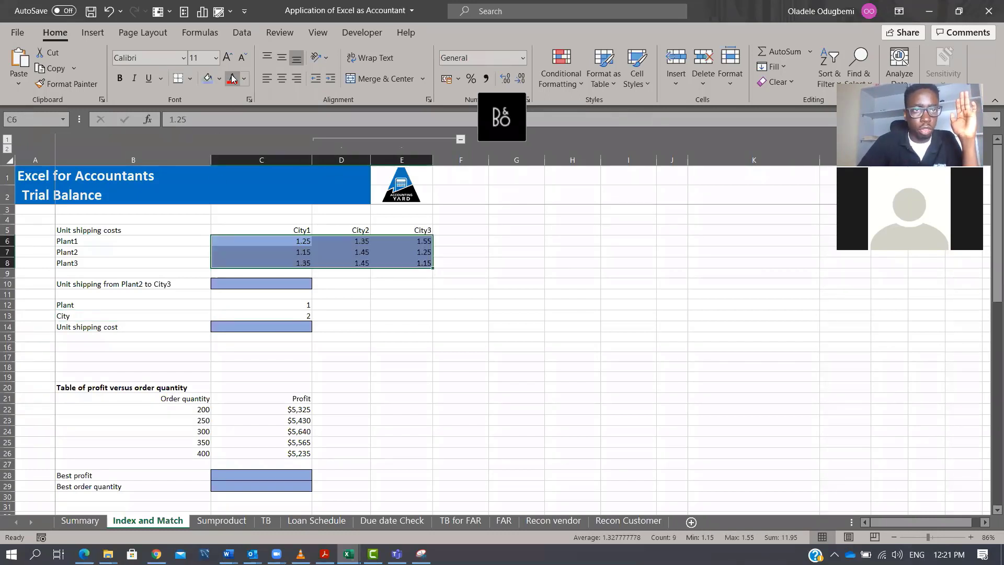
{"action": "key", "text": "ctrl+z"}
Examine the unit shipping cost table's plant rows and city columns.
{"action": "left_click_drag", "start_coordinate": [298, 240], "coordinate": [421, 264]}
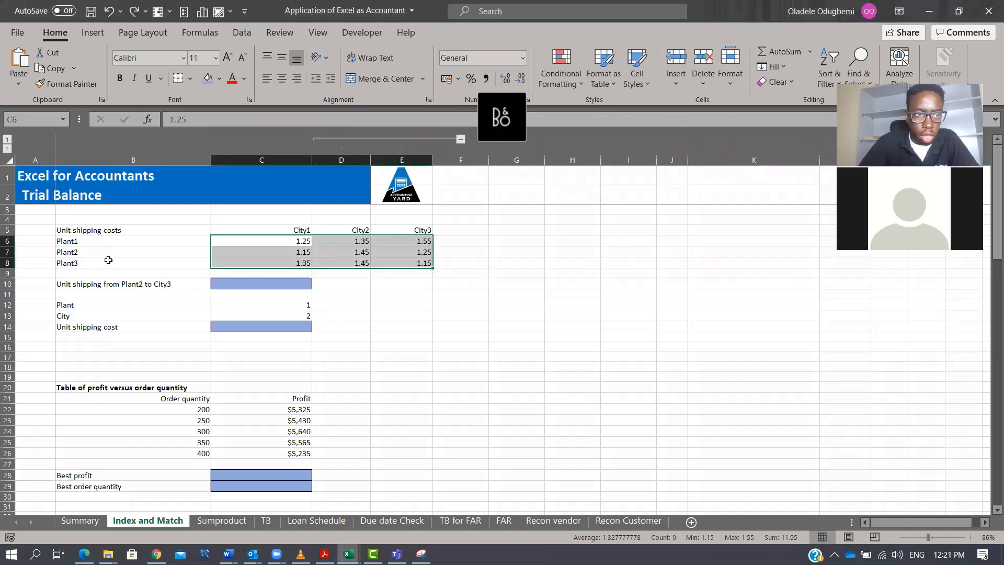
{"action": "left_click_drag", "start_coordinate": [99, 242], "coordinate": [425, 233]}
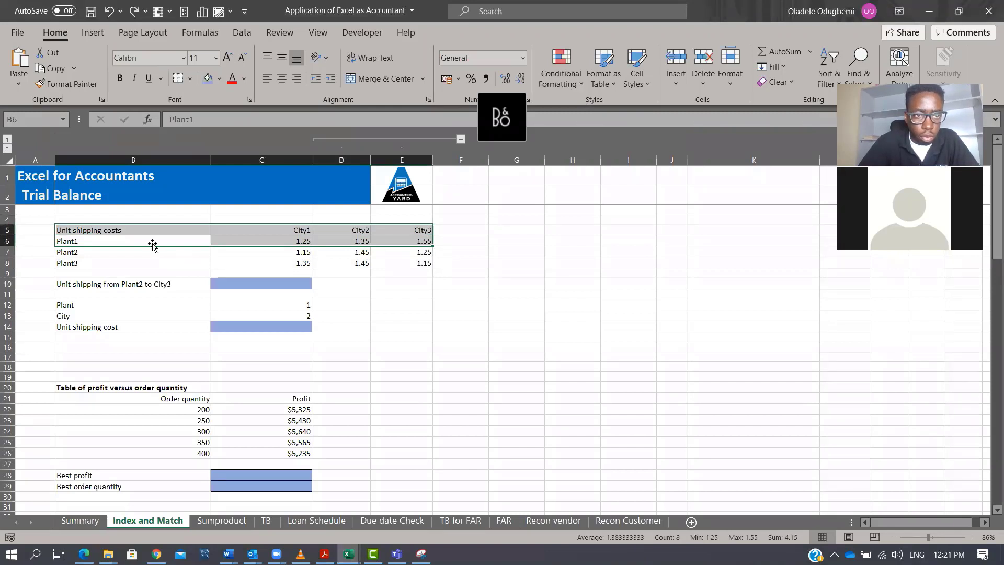
{"action": "left_click_drag", "start_coordinate": [152, 244], "coordinate": [412, 239]}
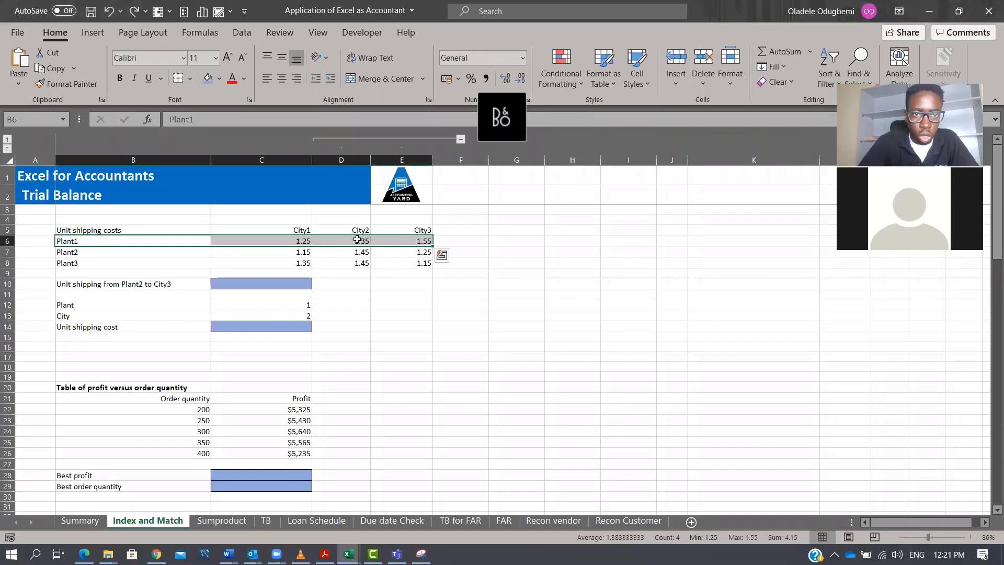
{"action": "left_click", "coordinate": [358, 240]}
{"action": "left_click", "coordinate": [296, 230]}
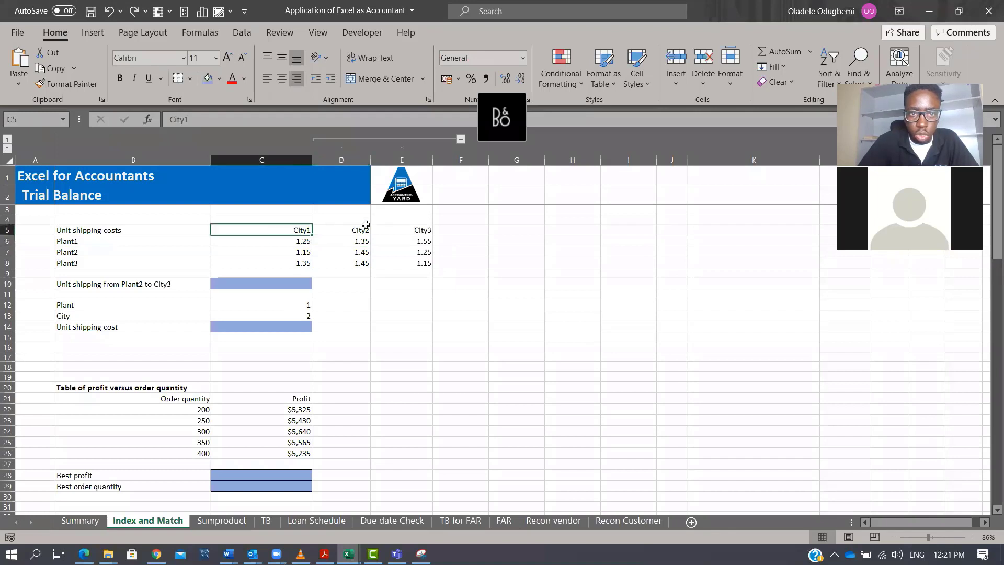
{"action": "left_click_drag", "start_coordinate": [301, 242], "coordinate": [387, 246]}
{"action": "left_click", "coordinate": [360, 241]}
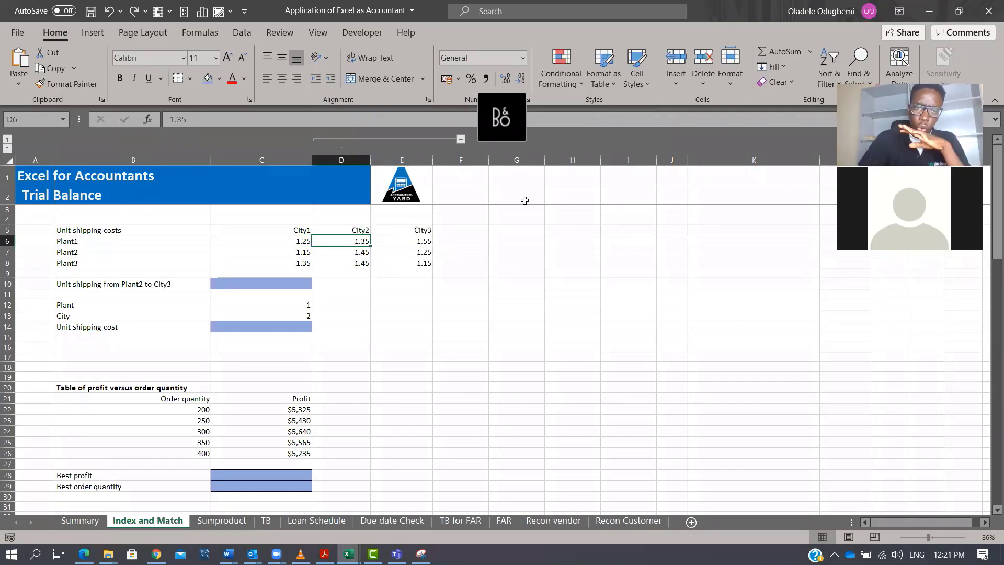
Enter =INDEX(C6:E8,1,2) in F10 to return the Plant1, City2 shipping cost, then review the formula.
{"action": "left_click", "coordinate": [471, 283]}
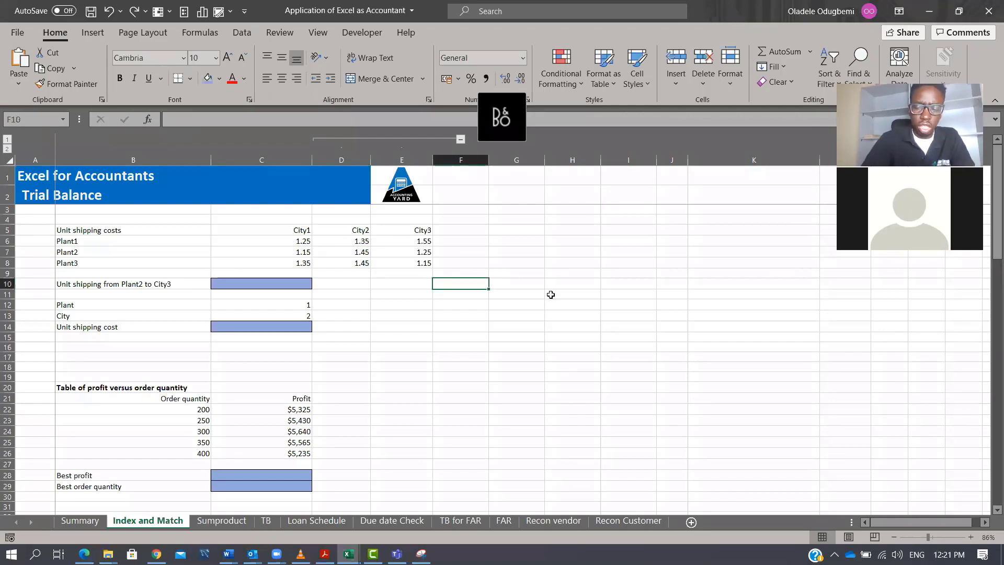
{"action": "type", "text": "=in"}
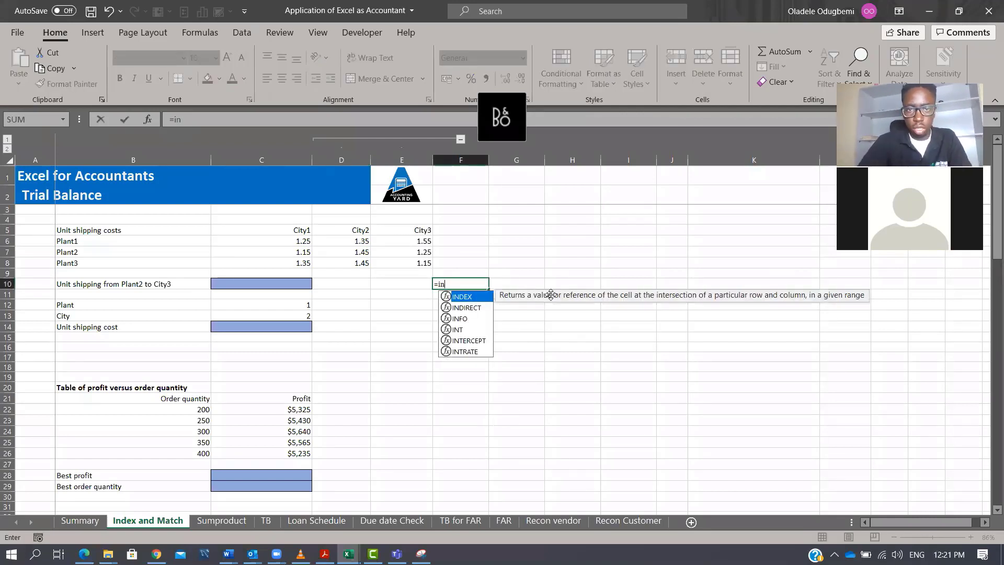
{"action": "key", "text": "Tab"}
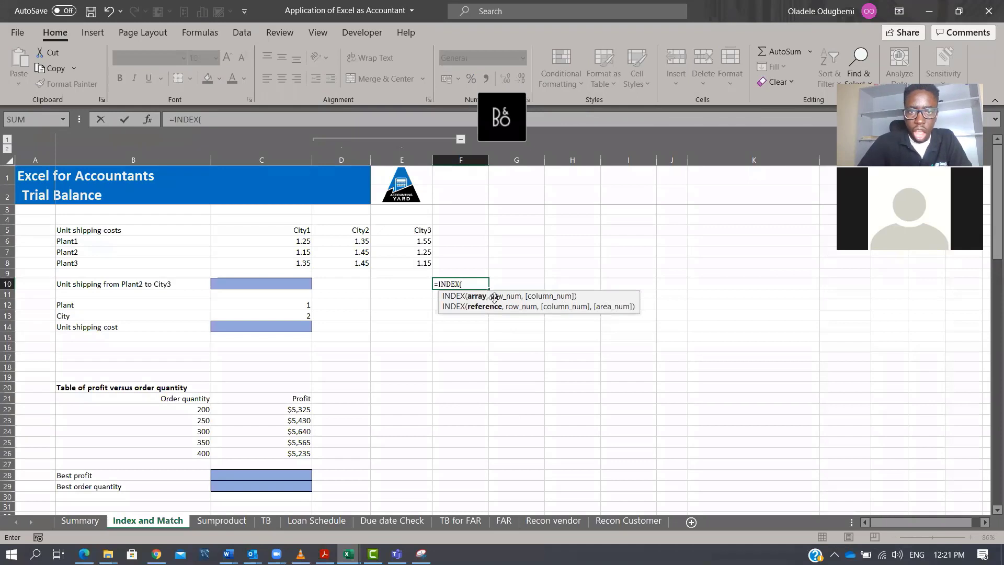
{"action": "left_click_drag", "start_coordinate": [290, 241], "coordinate": [413, 267]}
{"action": "type", "text": ","}
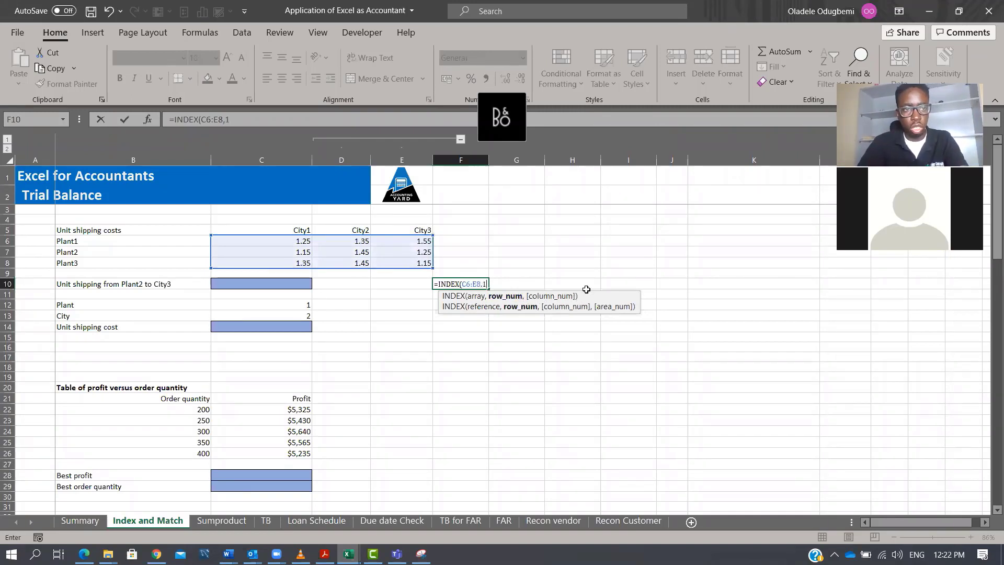
{"action": "type", "text": "1,2"}
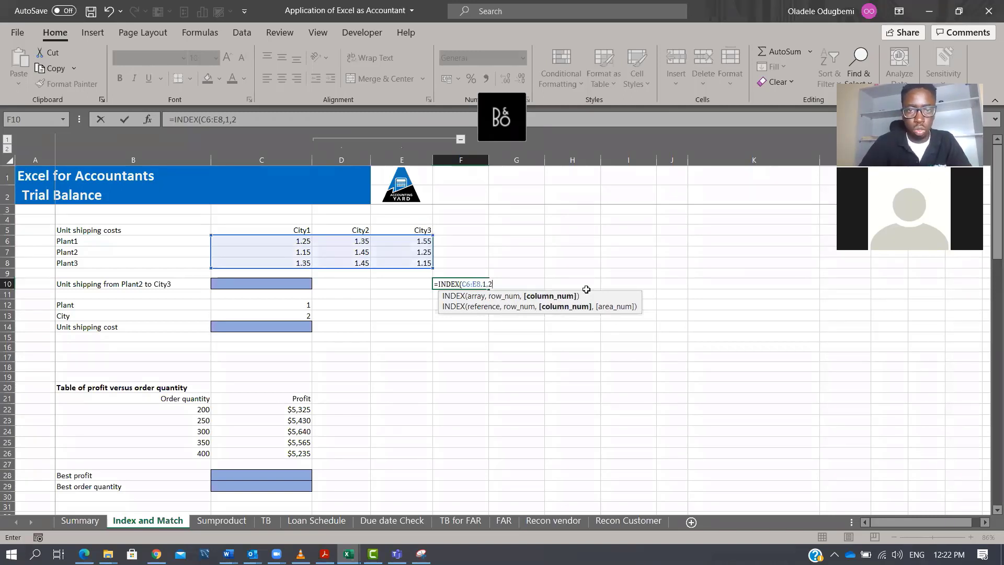
{"action": "key", "text": "ctrl+Return"}
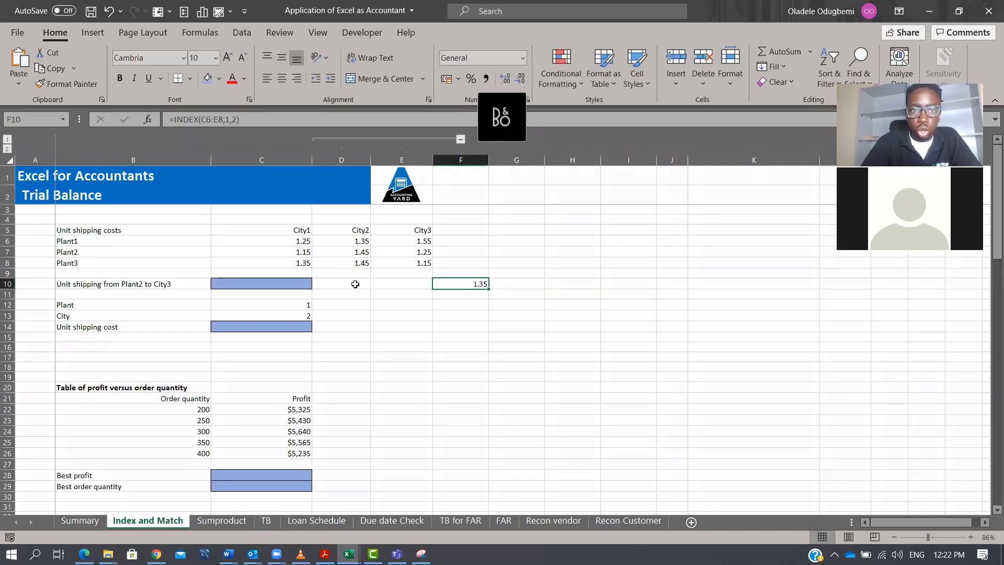
{"action": "key", "text": "F2"}
{"action": "key", "text": "Escape"}
{"action": "left_click", "coordinate": [463, 303]}
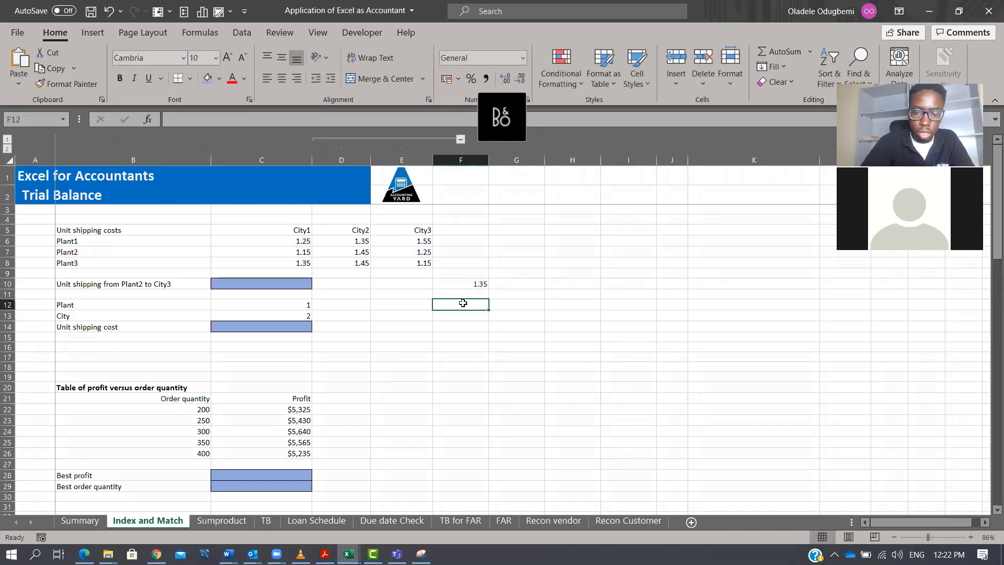
{"action": "type", "text": "=inde"}
{"action": "key", "text": "Tab"}
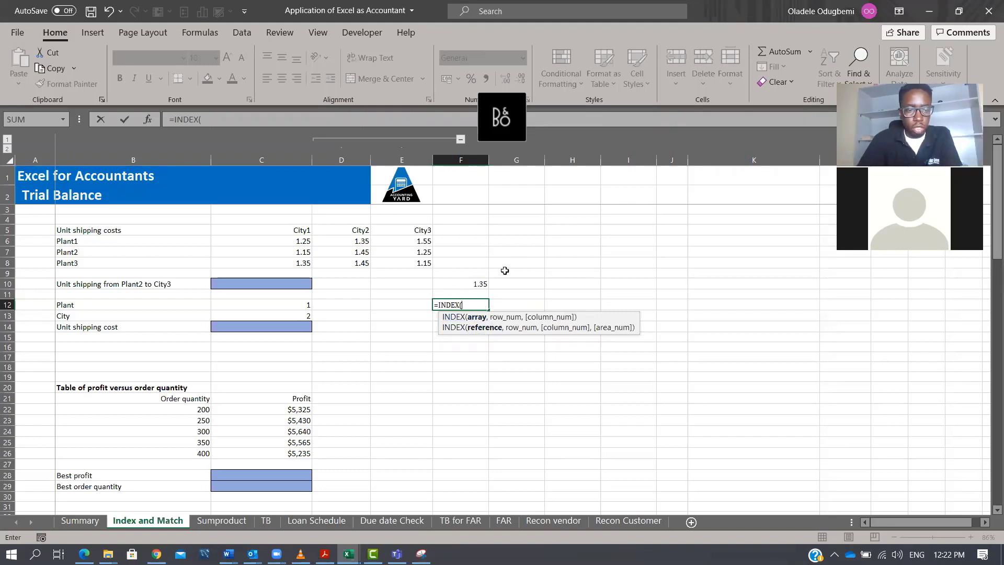
{"action": "key", "text": "Escape"}
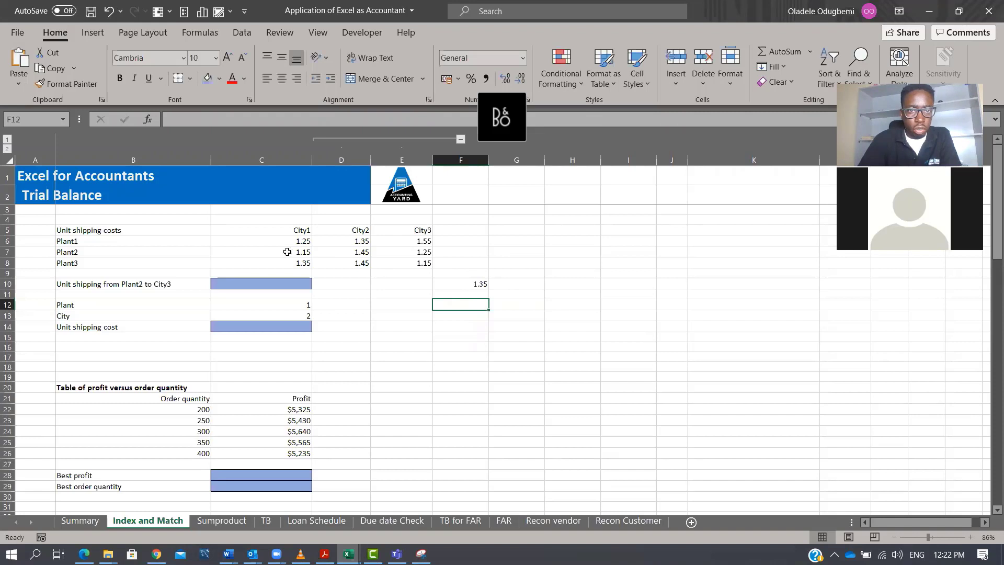
Number the plant rows 1, 2 and 3 in cells A6 to A8.
{"action": "left_click", "coordinate": [39, 241]}
{"action": "type", "text": "1"}
{"action": "key", "text": "Return"}
{"action": "type", "text": "2"}
{"action": "key", "text": "Return"}
{"action": "type", "text": "3"}
{"action": "key", "text": "Return"}
Number the city columns 1, 2 and 3 in cells C4 to E4 above the city headers.
{"action": "key", "text": "Up"}
{"action": "key", "text": "Right"}
{"action": "key", "text": "Right"}
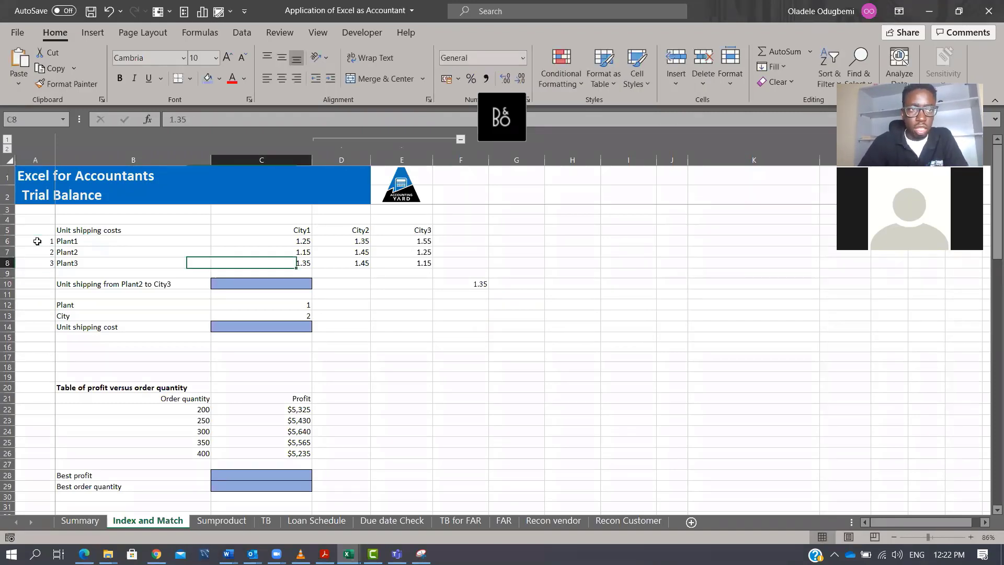
{"action": "key", "text": "Right"}
{"action": "key", "text": "Up"}
{"action": "key", "text": "Up"}
{"action": "key", "text": "Up"}
{"action": "key", "text": "Left"}
{"action": "key", "text": "Up"}
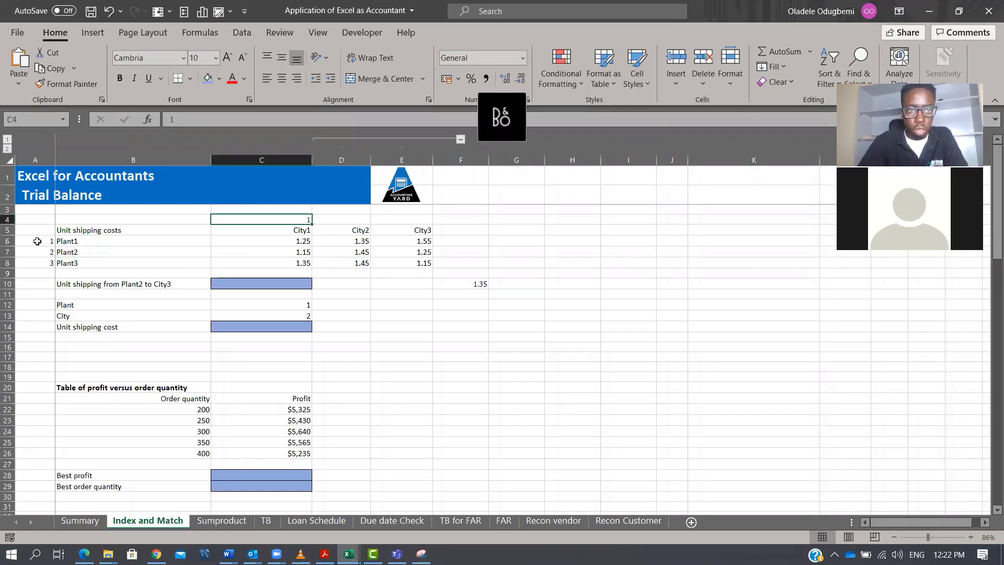
{"action": "key", "text": "Right"}
{"action": "type", "text": "2"}
{"action": "key", "text": "Right"}
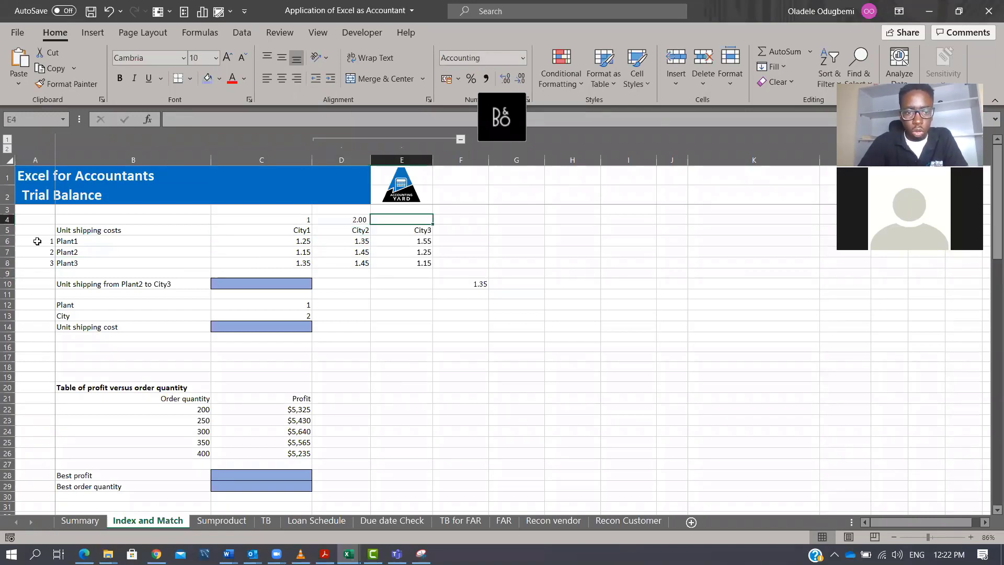
{"action": "type", "text": "3"}
{"action": "key", "text": "Return"}
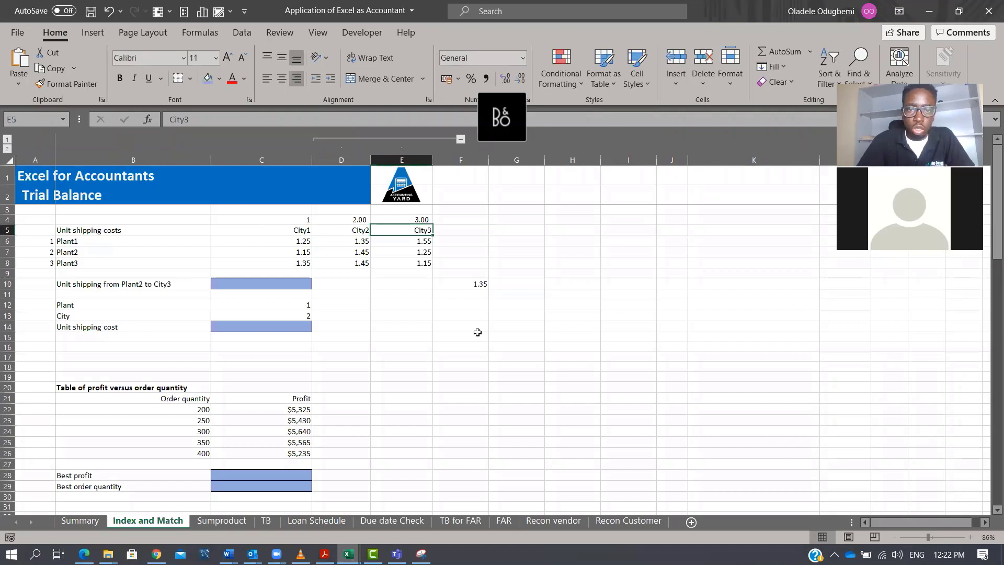
Highlight the Plant1 row C6:E6 and the City2 column D4:D8 with a blue fill to show their intersection.
{"action": "left_click", "coordinate": [477, 283]}
{"action": "double_click", "coordinate": [484, 285]}
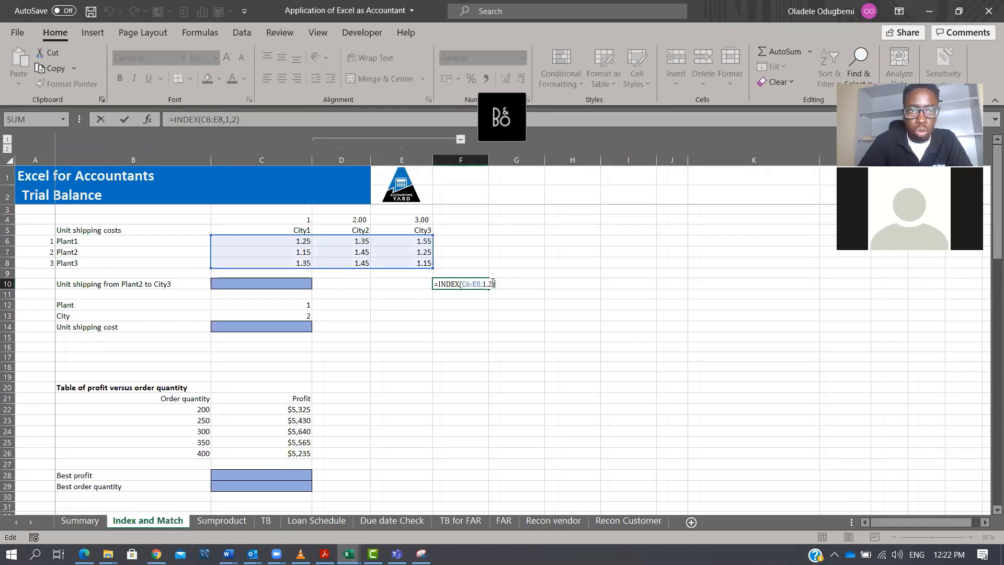
{"action": "key", "text": "Escape"}
{"action": "left_click_drag", "start_coordinate": [301, 241], "coordinate": [412, 243]}
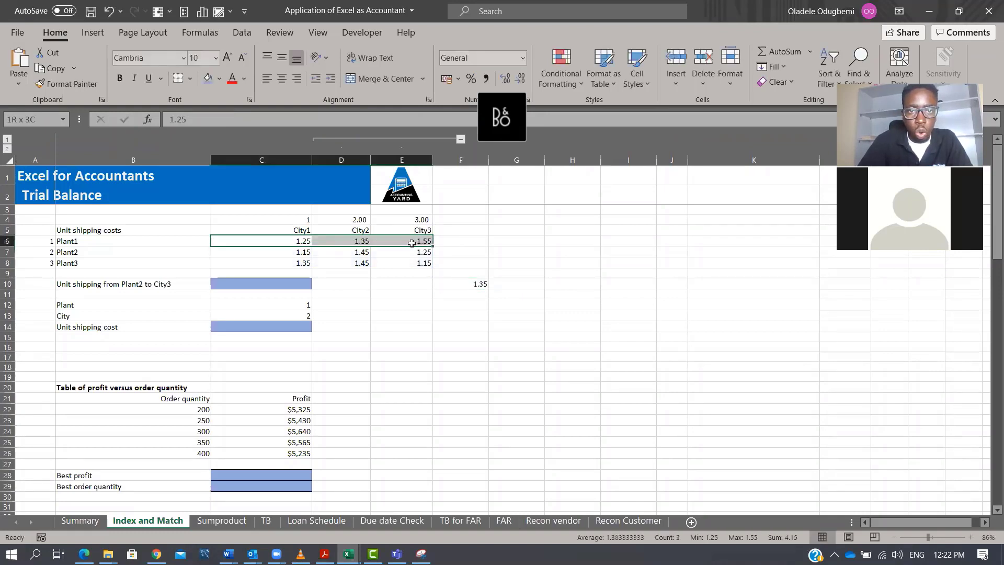
{"action": "left_click_drag", "start_coordinate": [359, 219], "coordinate": [360, 271]}
{"action": "left_click_drag", "start_coordinate": [310, 242], "coordinate": [426, 241]}
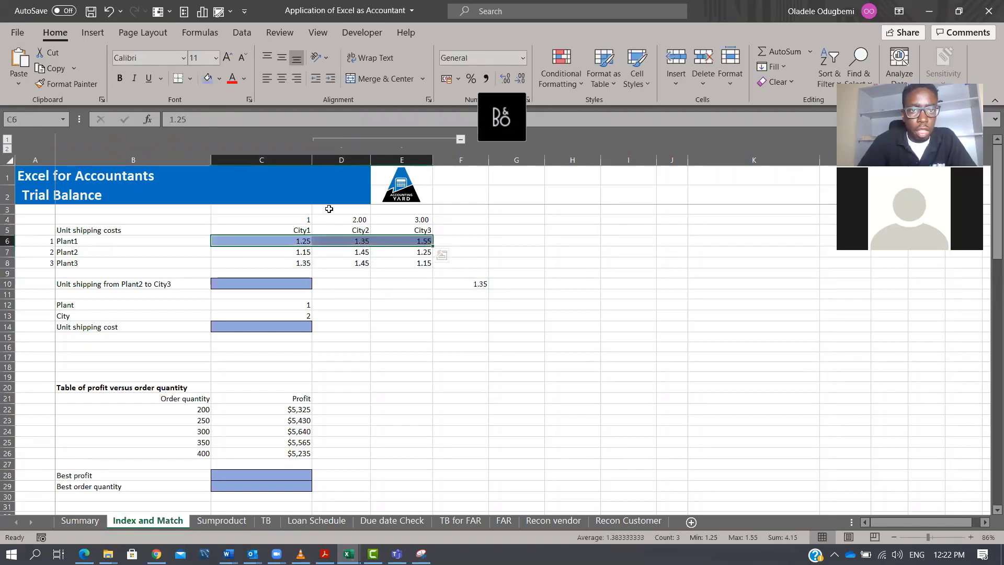
{"action": "left_click_drag", "start_coordinate": [350, 219], "coordinate": [361, 264]}
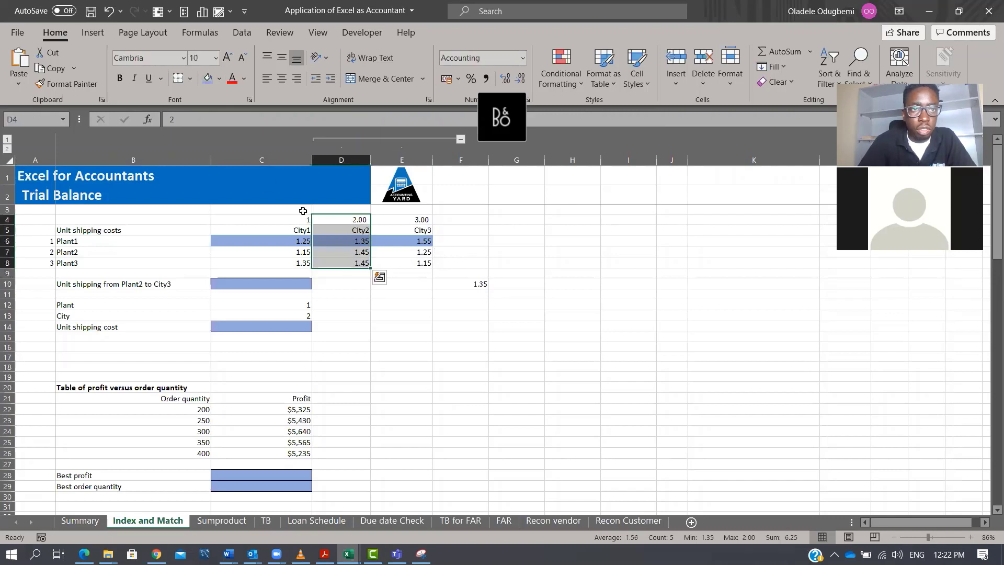
{"action": "left_click", "coordinate": [206, 79]}
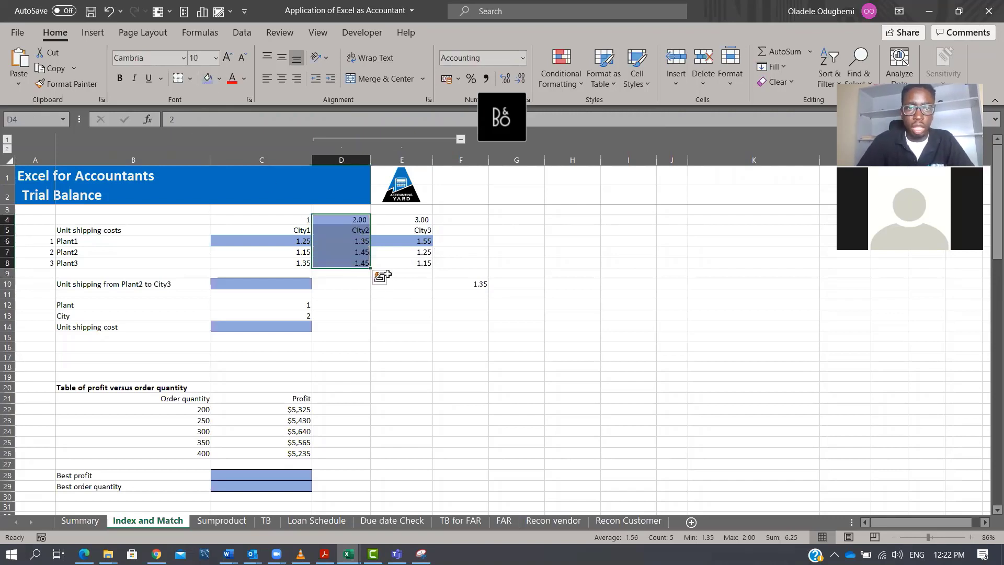
{"action": "left_click", "coordinate": [352, 239]}
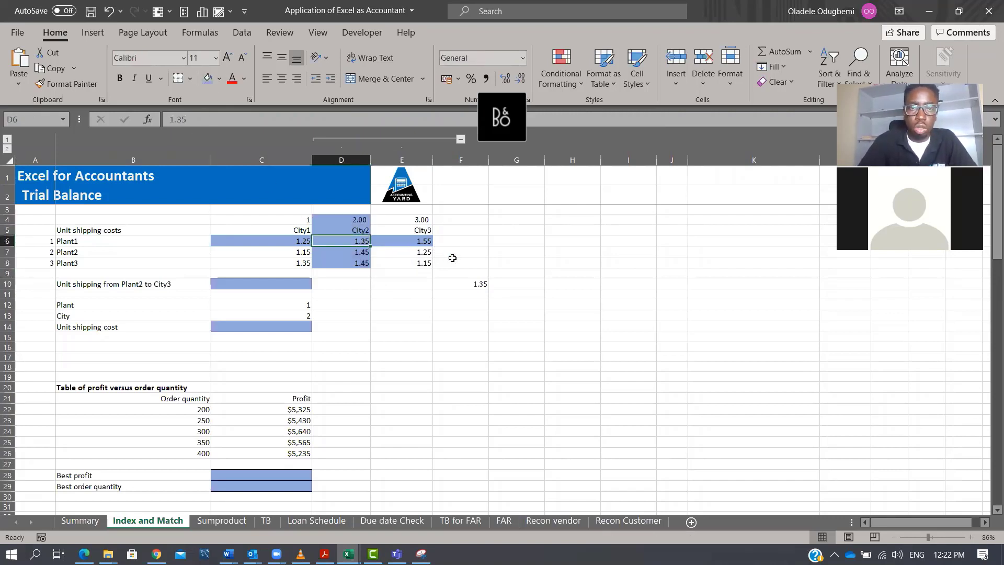
Edit the F10 formula to =INDEX(C6:E8,2,3) for Plant2 to City3.
{"action": "left_click", "coordinate": [478, 285]}
{"action": "key", "text": "F2"}
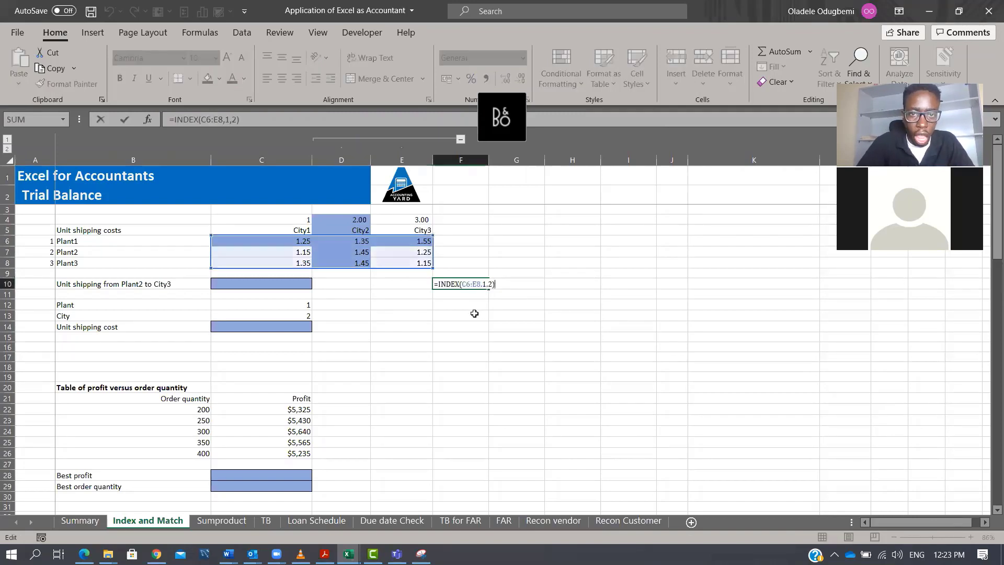
{"action": "key", "text": "Left"}
{"action": "key", "text": "BackSpace"}
{"action": "type", "text": "2"}
{"action": "key", "text": "Right"}
{"action": "key", "text": "Right"}
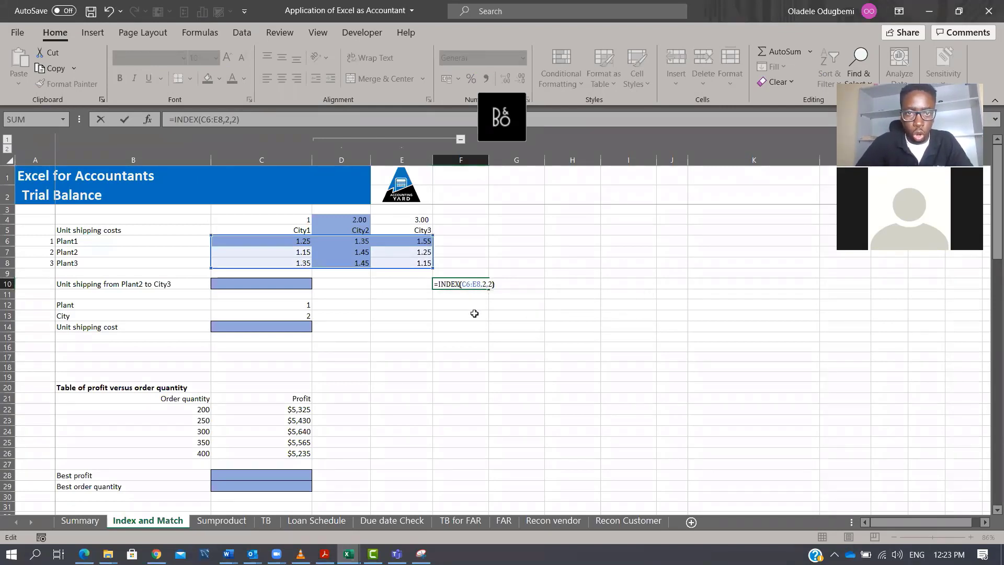
{"action": "key", "text": "Left"}
{"action": "key", "text": "BackSpace"}
{"action": "type", "text": "3"}
{"action": "key", "text": "ctrl+Return"}
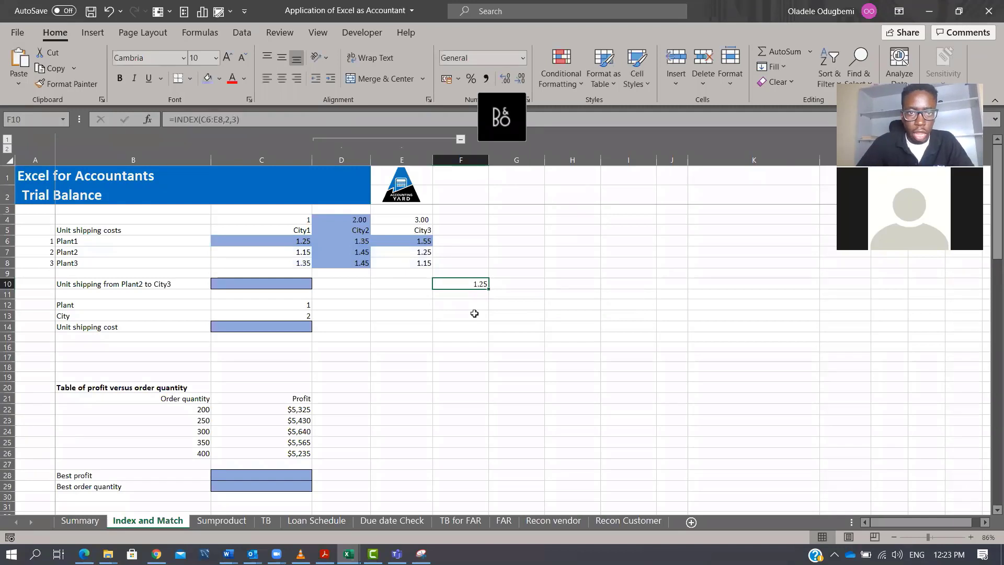
Examine the City3 costs, the plant names and the Plant and City input cells.
{"action": "left_click_drag", "start_coordinate": [283, 252], "coordinate": [425, 265]}
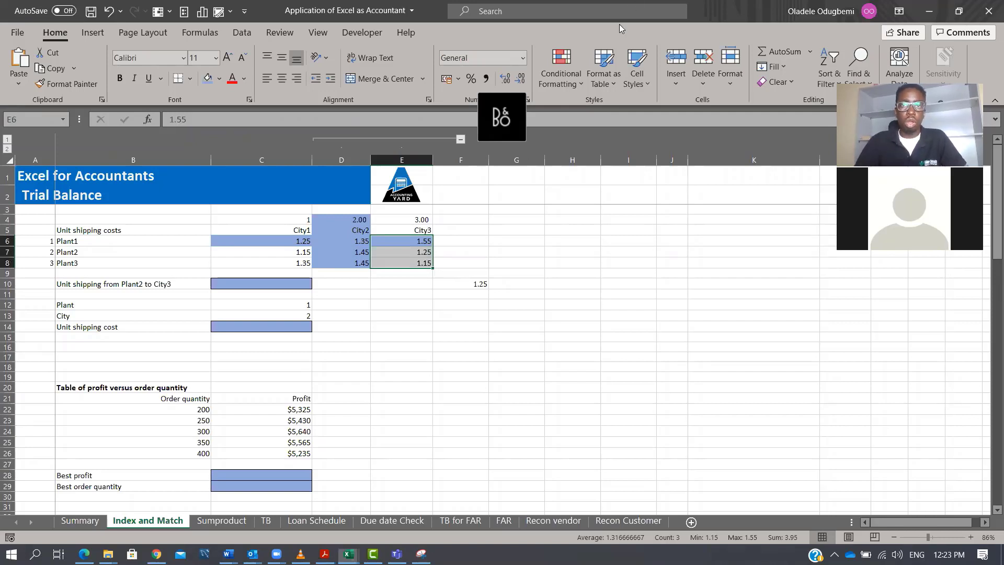
{"action": "left_click", "coordinate": [631, 230]}
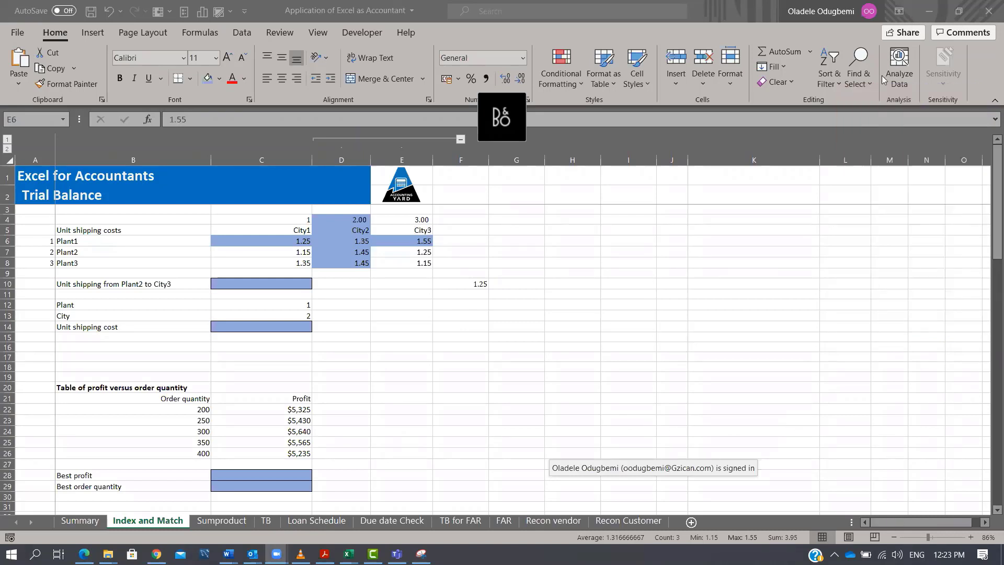
{"action": "left_click", "coordinate": [476, 303]}
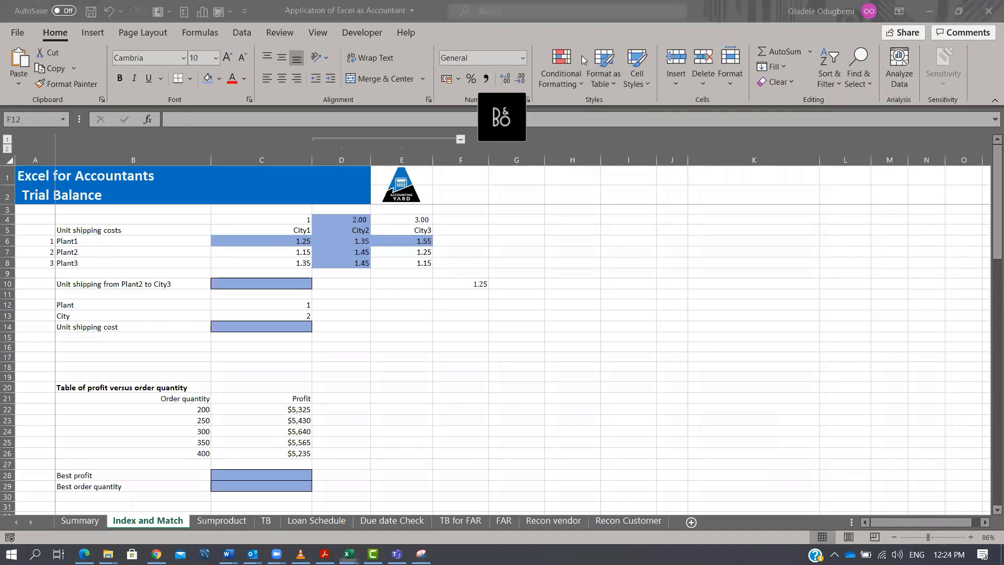
{"action": "left_click", "coordinate": [513, 329]}
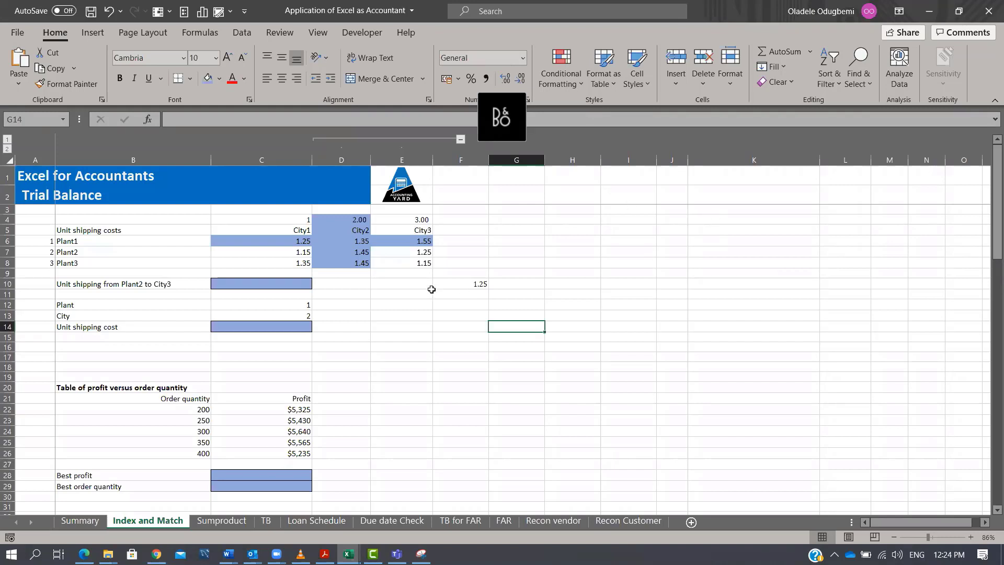
{"action": "left_click", "coordinate": [79, 240]}
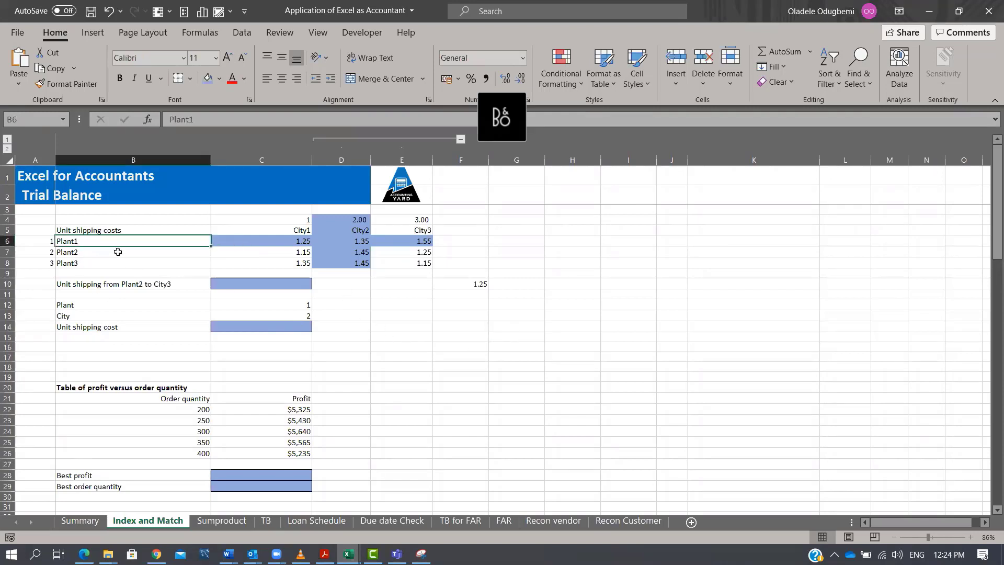
{"action": "left_click", "coordinate": [103, 305]}
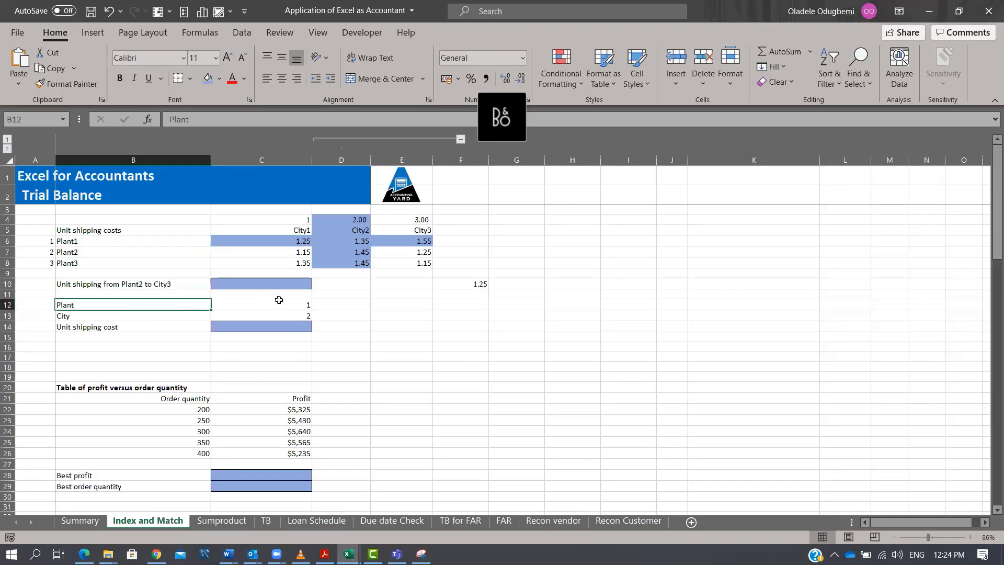
{"action": "left_click", "coordinate": [278, 303]}
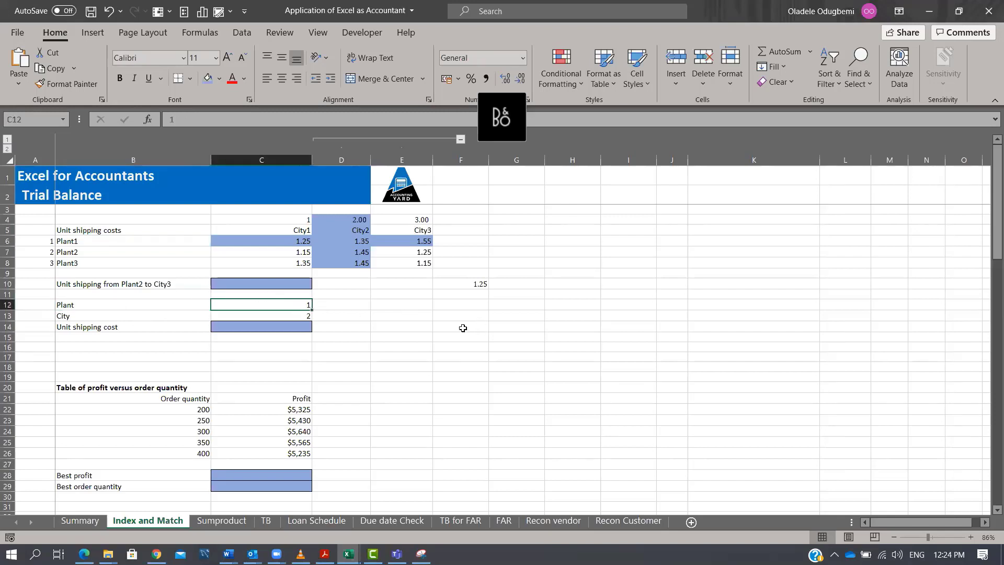
{"action": "left_click", "coordinate": [93, 307]}
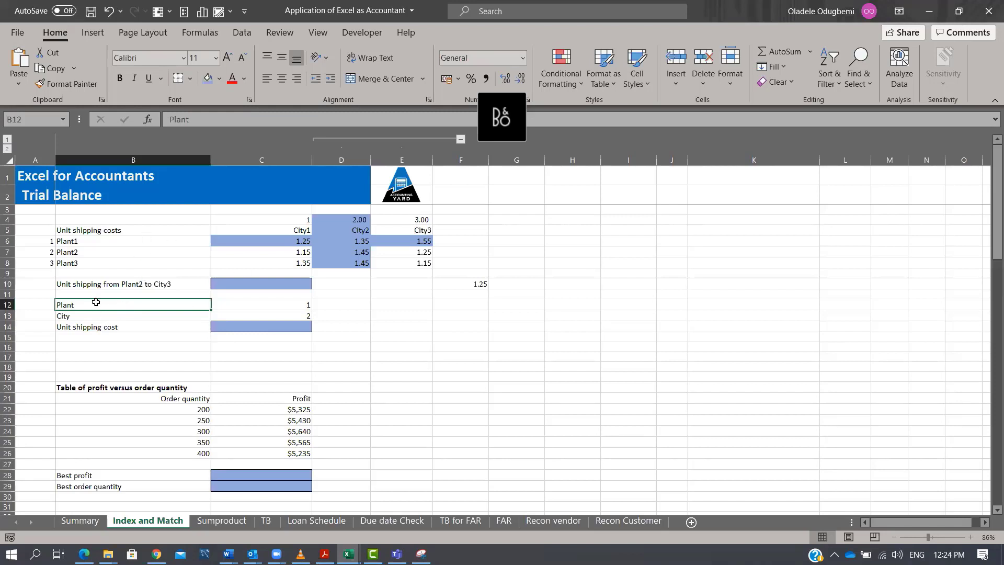
{"action": "left_click_drag", "start_coordinate": [107, 240], "coordinate": [104, 273]}
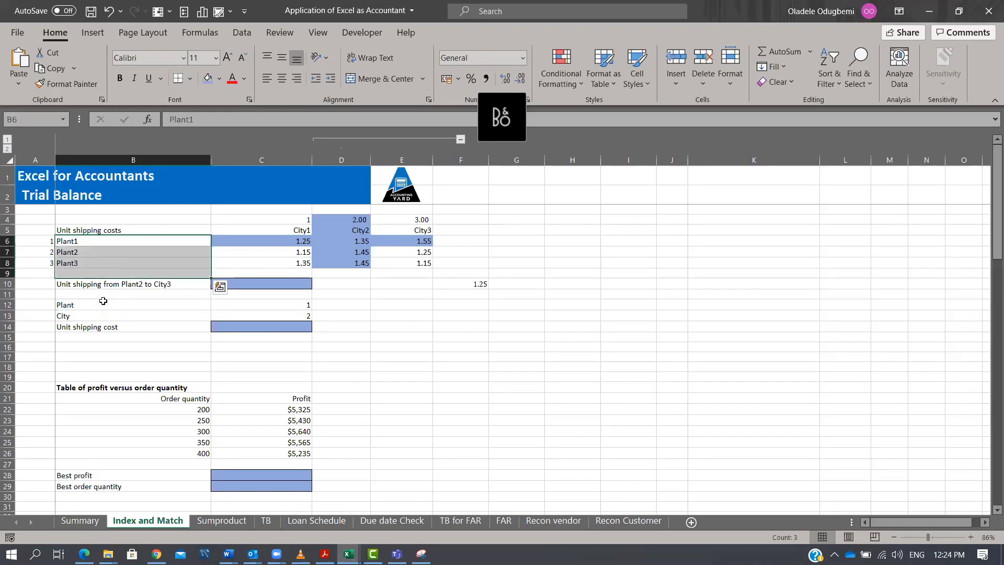
{"action": "left_click", "coordinate": [104, 303]}
Add a List data validation dropdown to cell B12 using the plant names $B$6:$B$8 as source.
{"action": "left_click", "coordinate": [242, 32]}
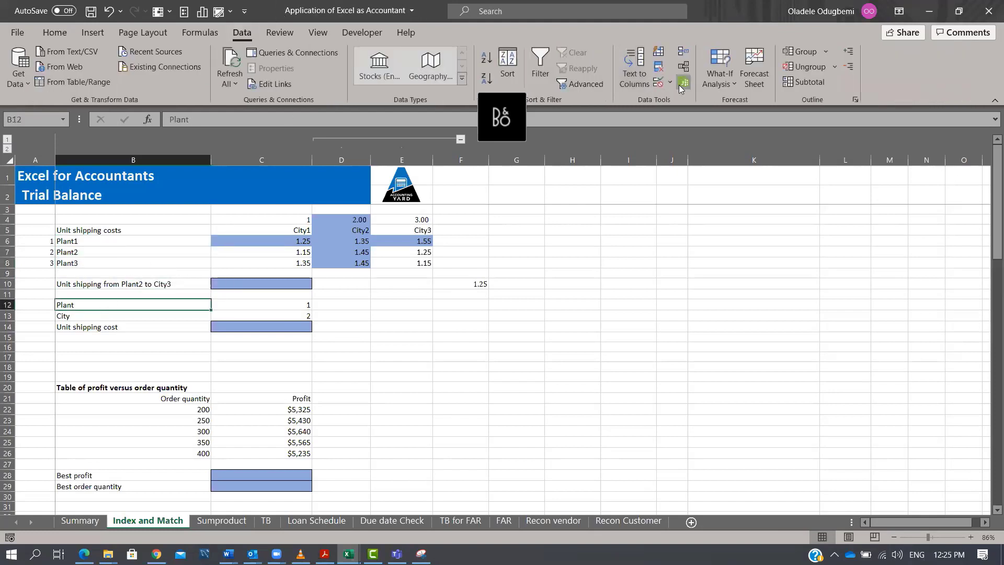
{"action": "left_click", "coordinate": [670, 82]}
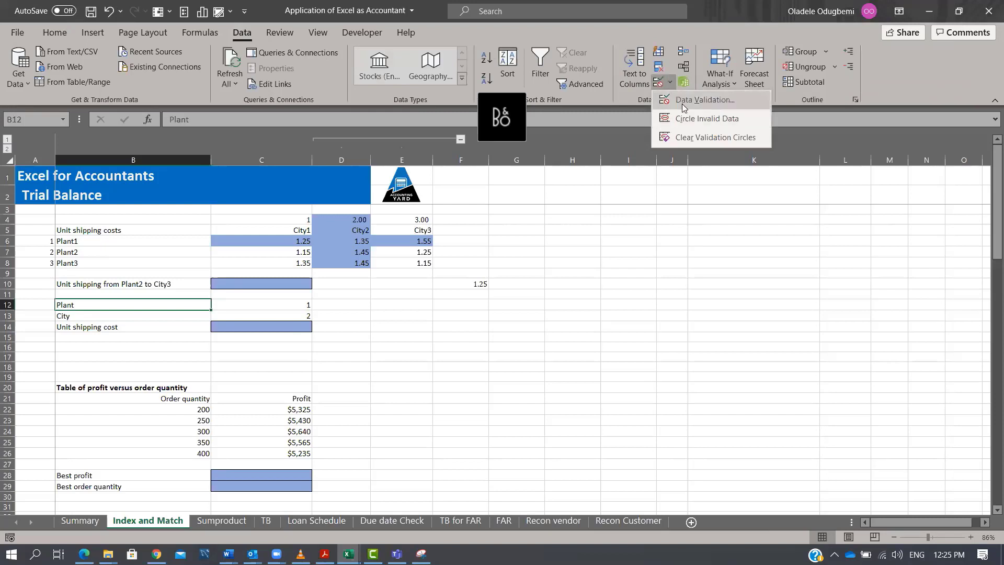
{"action": "left_click", "coordinate": [682, 103]}
{"action": "left_click", "coordinate": [417, 125]}
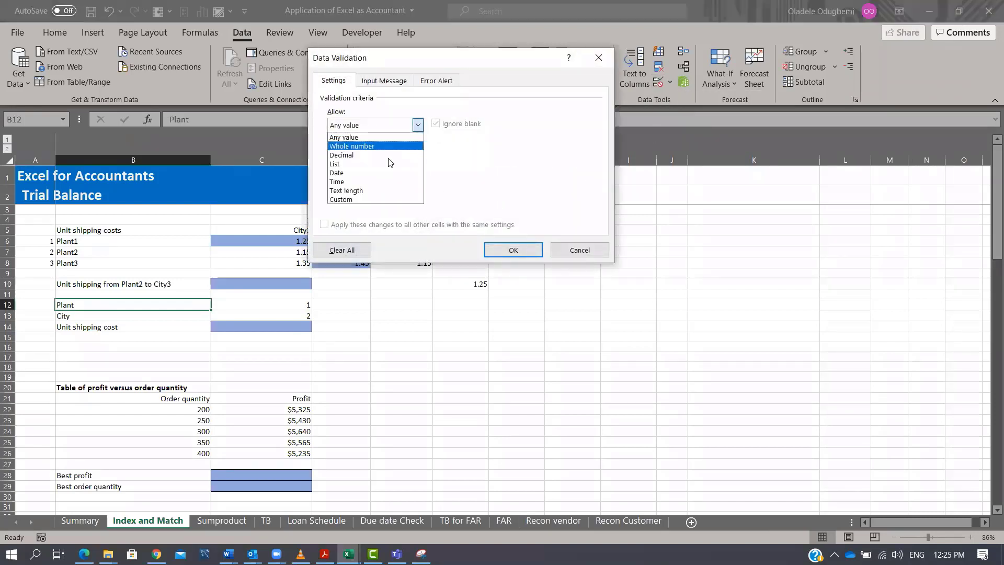
{"action": "left_click", "coordinate": [387, 162]}
{"action": "left_click", "coordinate": [370, 179]}
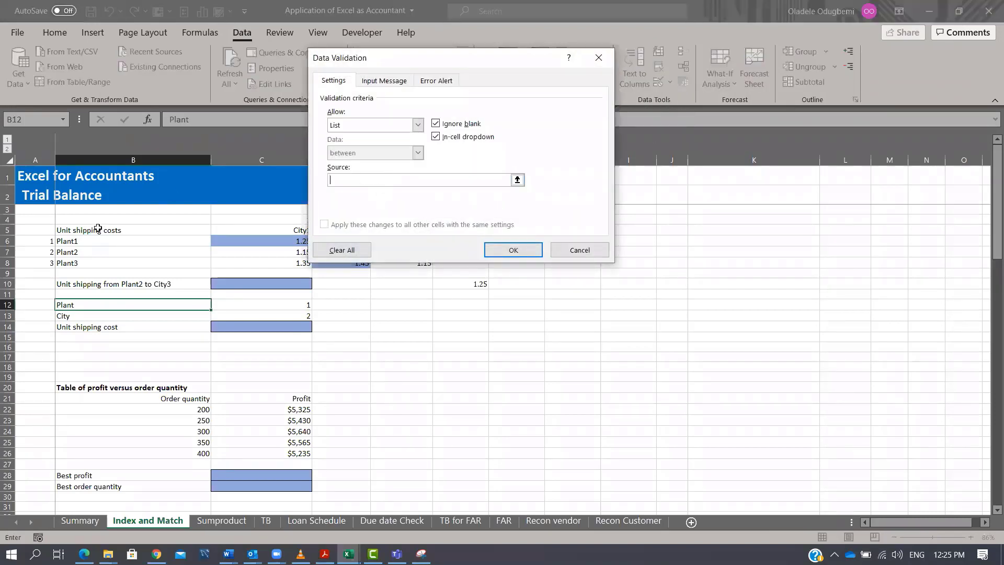
{"action": "left_click_drag", "start_coordinate": [87, 242], "coordinate": [110, 260]}
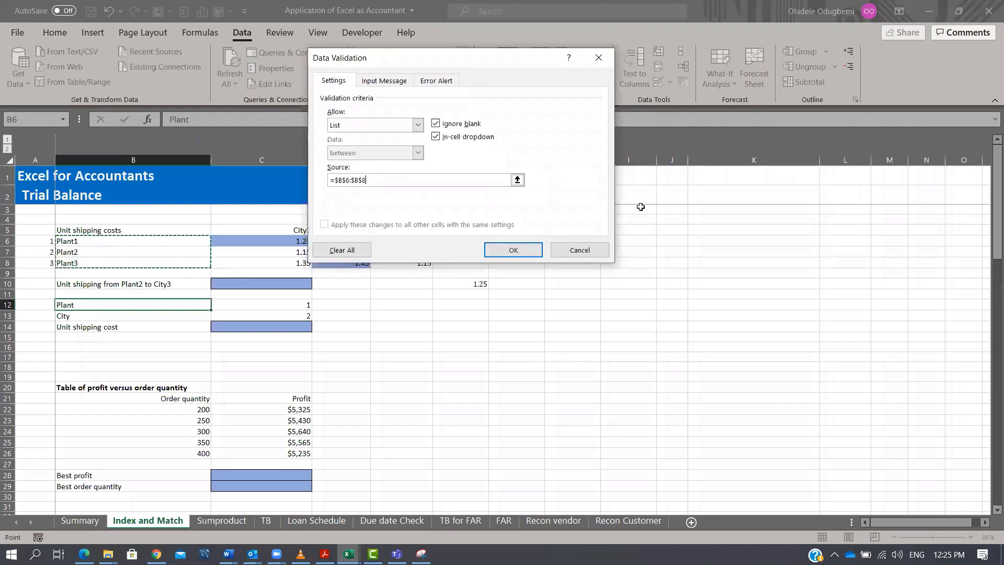
{"action": "left_click", "coordinate": [514, 249]}
Add a List data validation dropdown to cell B13 using the city headers $C$5:$E$5 as source.
{"action": "left_click", "coordinate": [137, 318]}
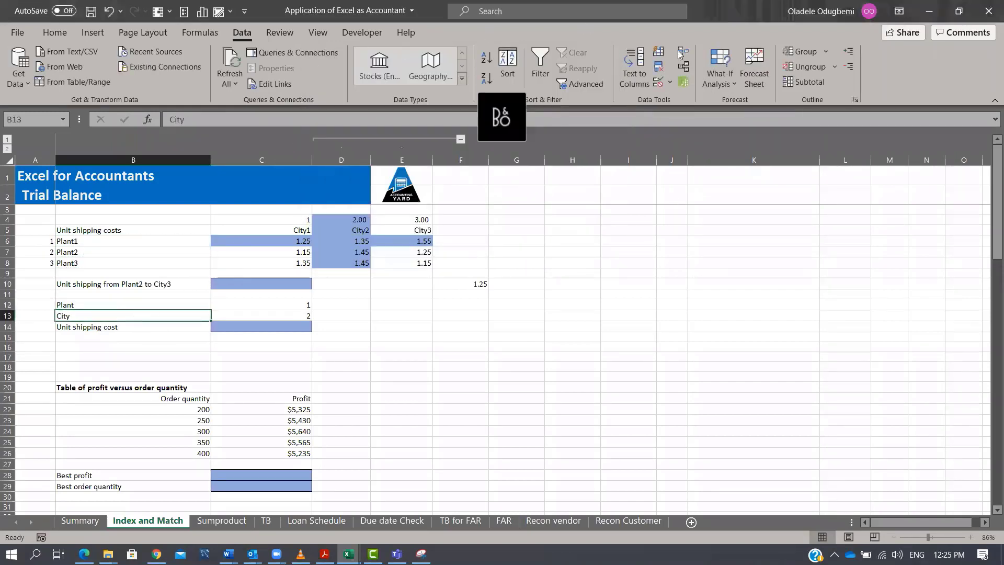
{"action": "left_click", "coordinate": [670, 83]}
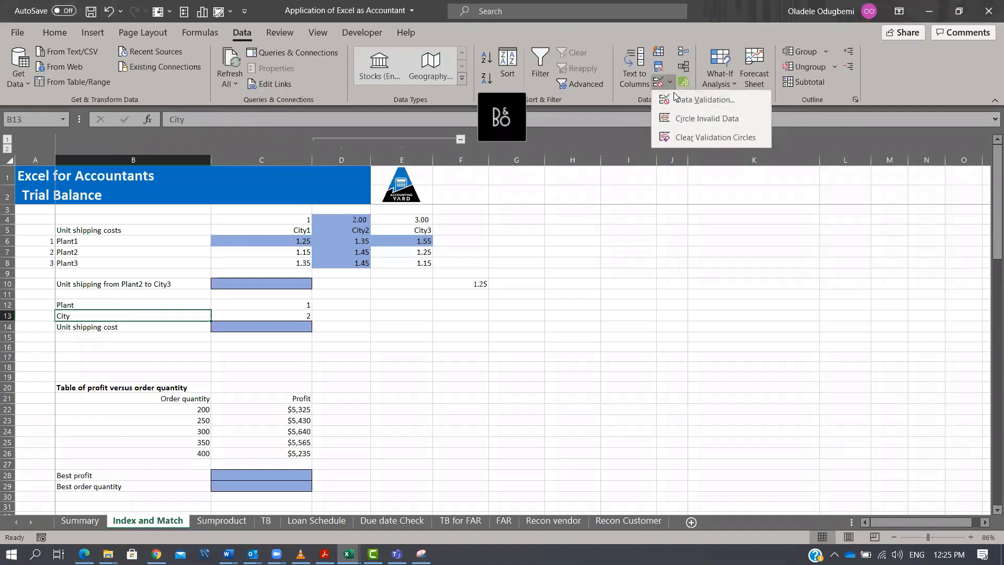
{"action": "left_click", "coordinate": [548, 79]}
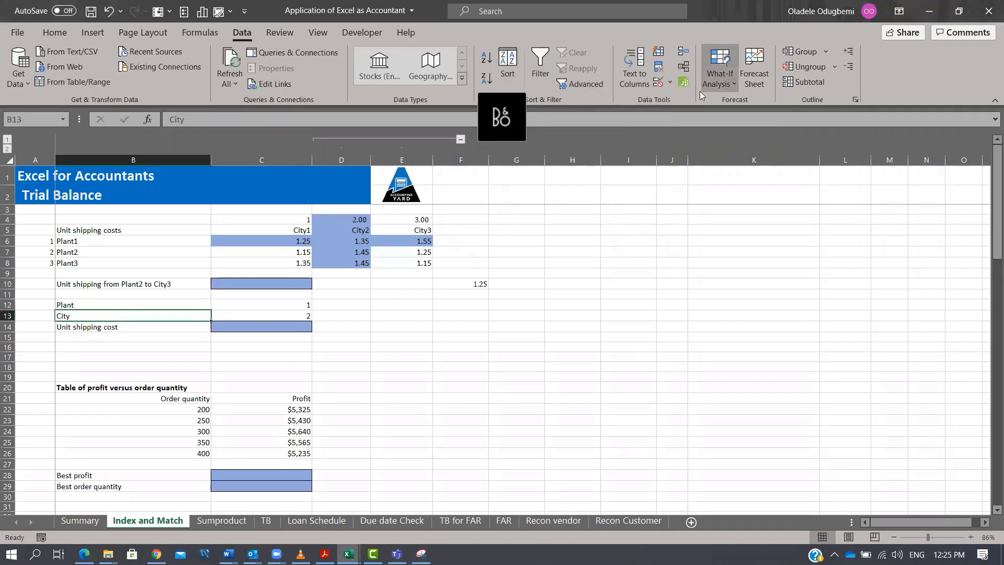
{"action": "left_click", "coordinate": [670, 82]}
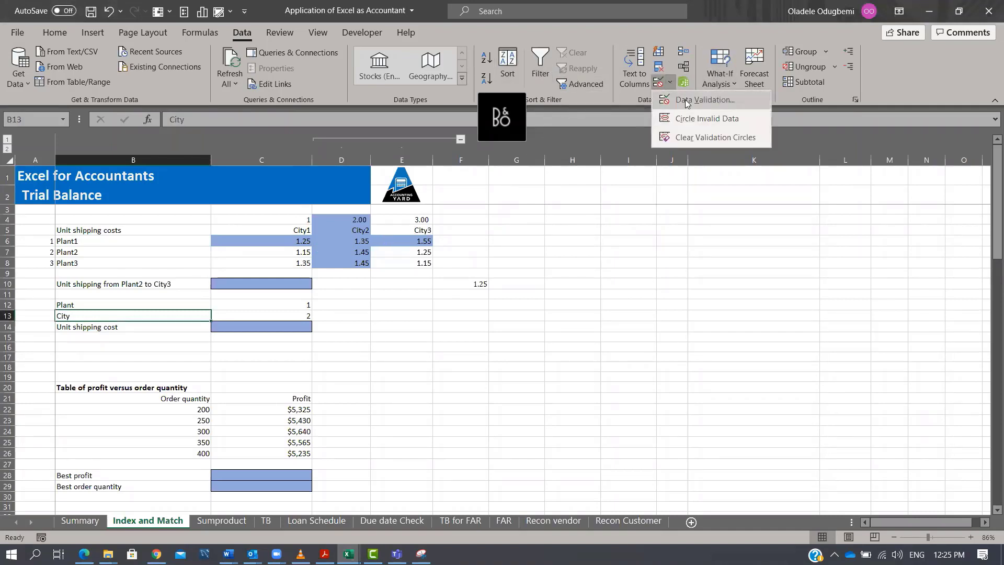
{"action": "left_click", "coordinate": [685, 99]}
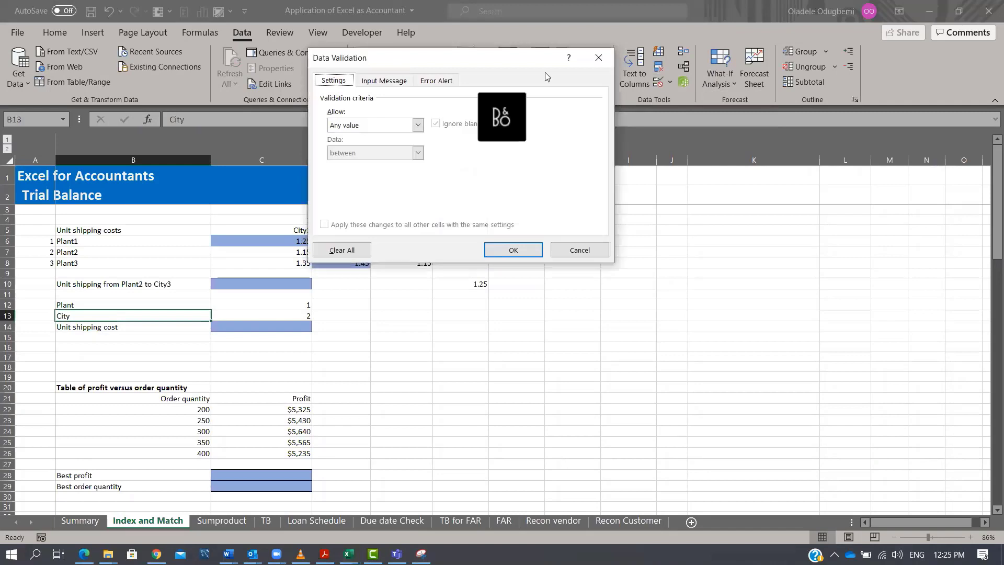
{"action": "left_click", "coordinate": [418, 125]}
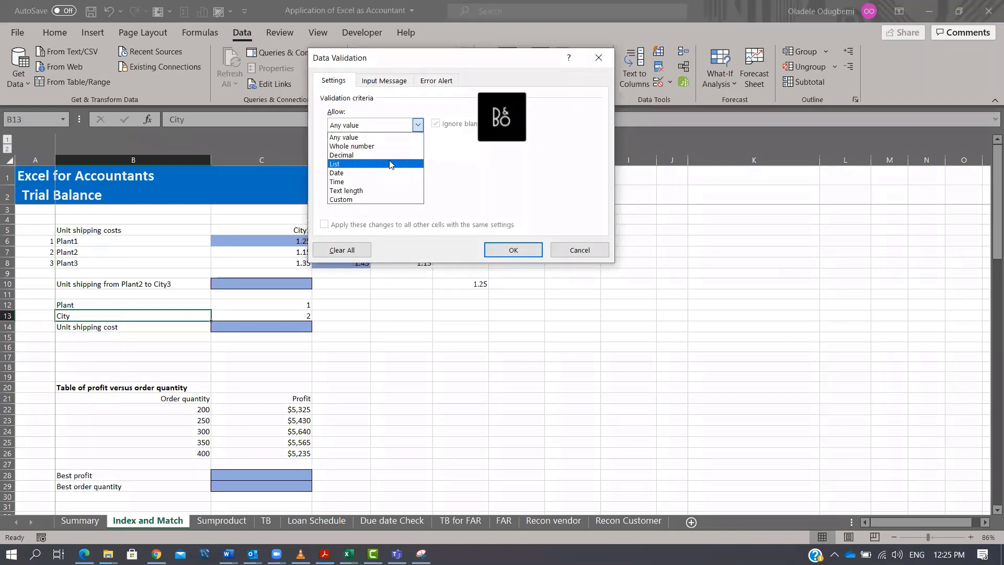
{"action": "left_click", "coordinate": [393, 163]}
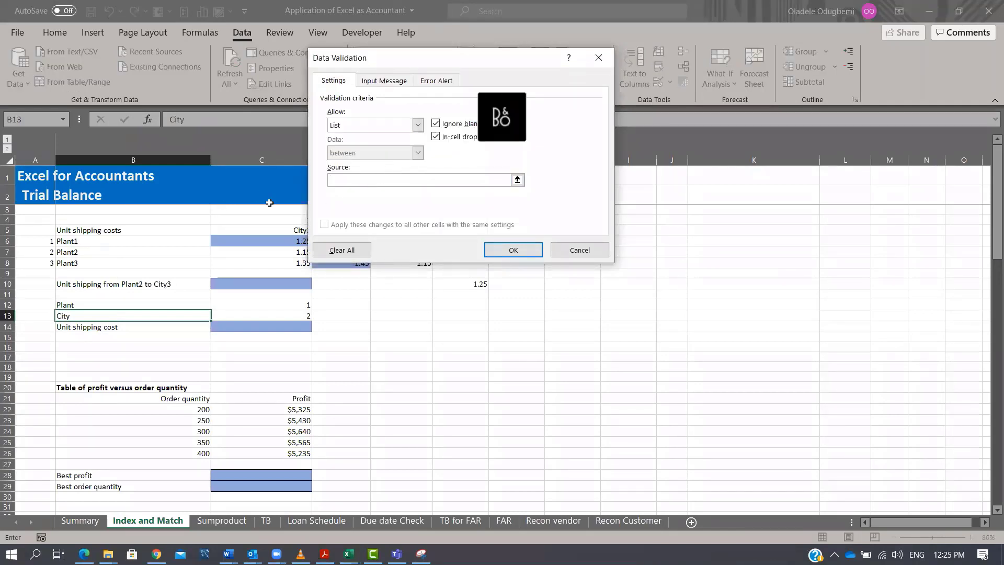
{"action": "left_click_drag", "start_coordinate": [276, 227], "coordinate": [426, 225]}
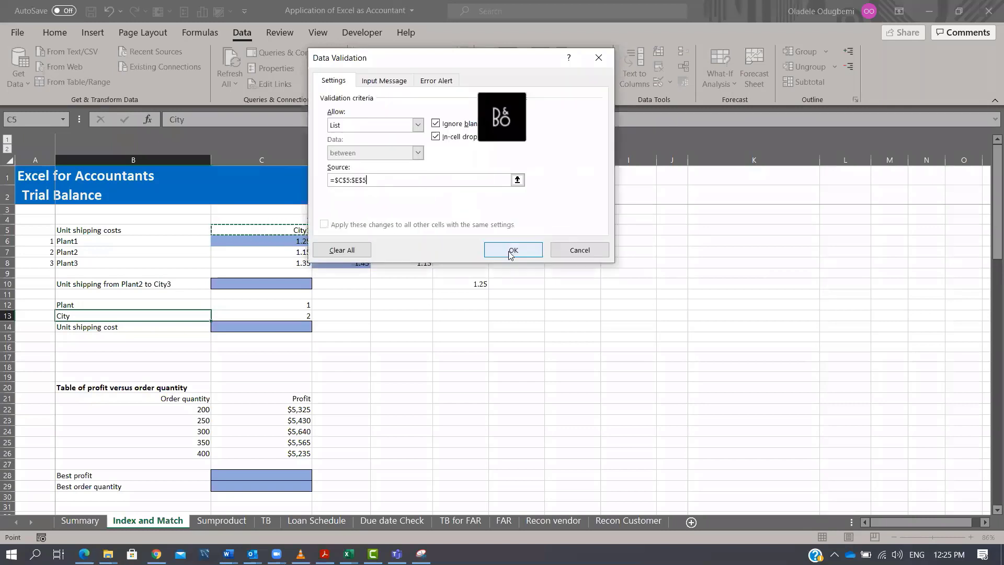
{"action": "left_click", "coordinate": [504, 252]}
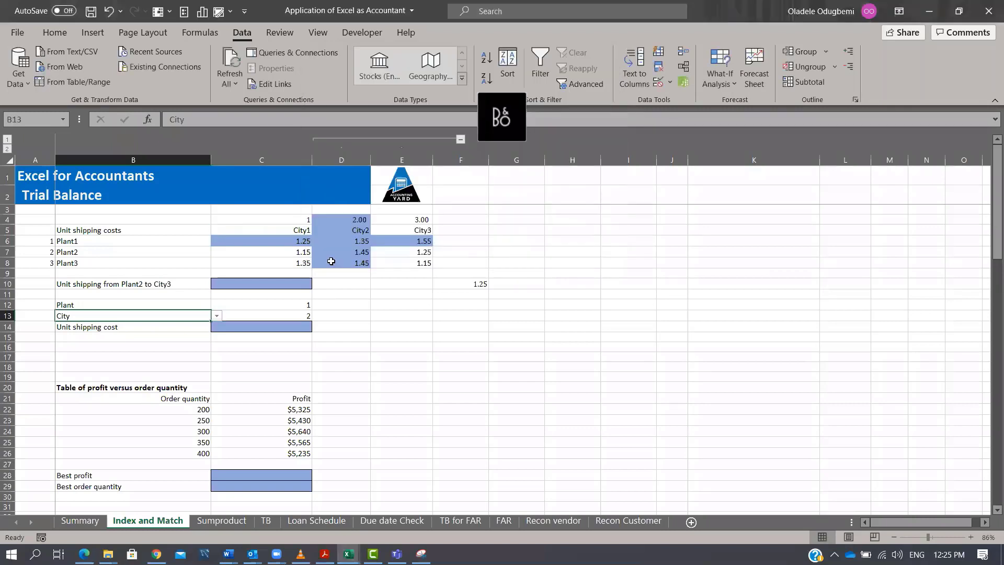
Pick City2 in the City dropdown and Plant1 in the Plant dropdown.
{"action": "left_click", "coordinate": [216, 316]}
{"action": "left_click", "coordinate": [198, 334]}
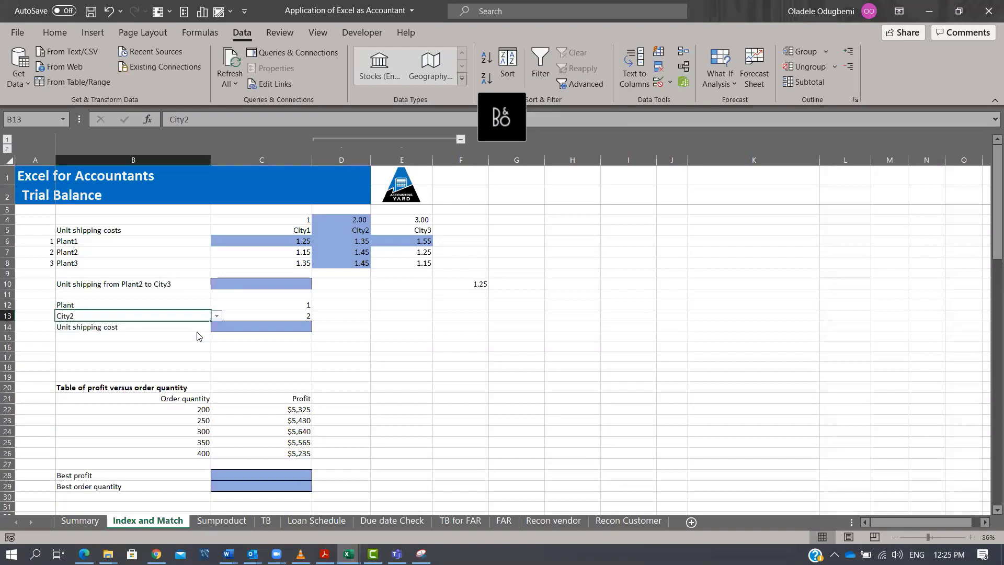
{"action": "left_click", "coordinate": [200, 305]}
{"action": "left_click", "coordinate": [217, 303]}
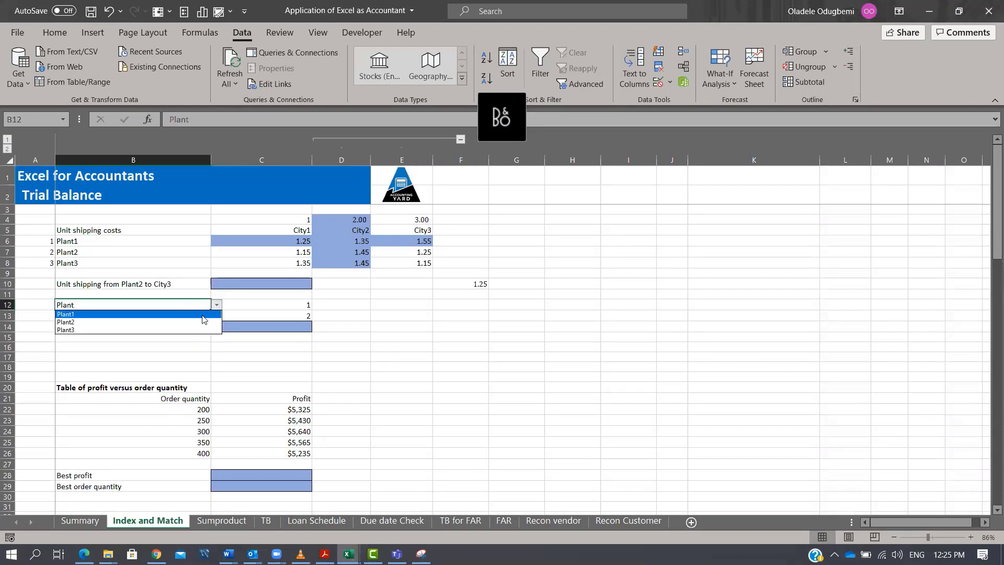
{"action": "left_click", "coordinate": [204, 315]}
{"action": "key", "text": "Right"}
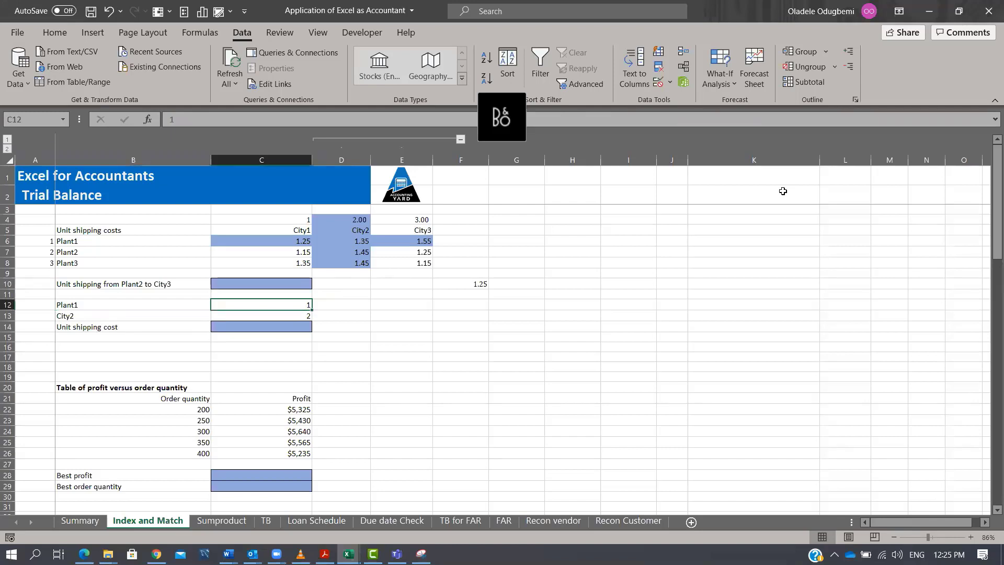
Review the plant names in B6:B8 alongside the Plant and City input cells.
{"action": "left_click", "coordinate": [71, 306]}
{"action": "left_click", "coordinate": [86, 241]}
{"action": "left_click", "coordinate": [84, 253]}
{"action": "left_click", "coordinate": [84, 266]}
{"action": "left_click", "coordinate": [95, 315]}
{"action": "left_click", "coordinate": [95, 242]}
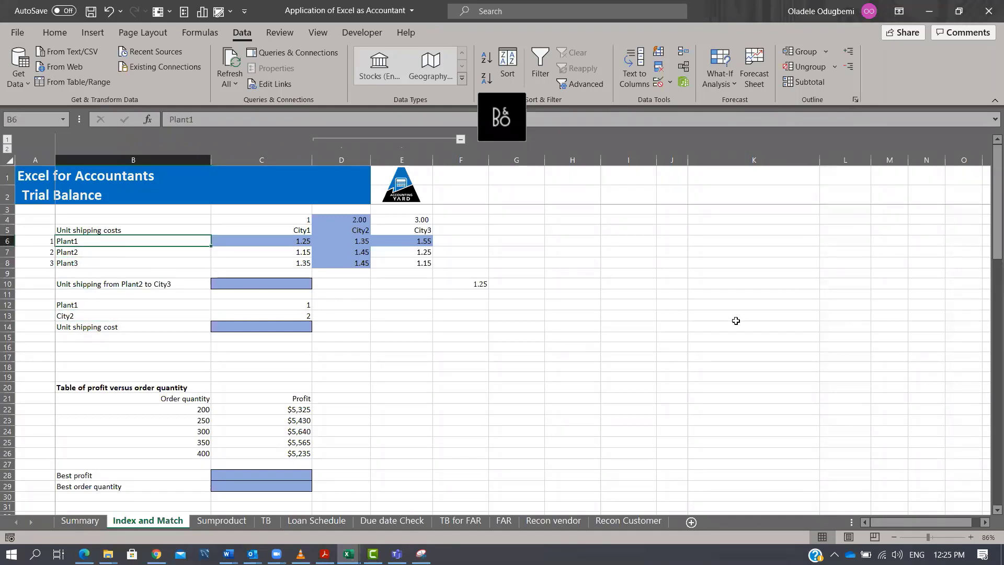
{"action": "left_click", "coordinate": [517, 306]}
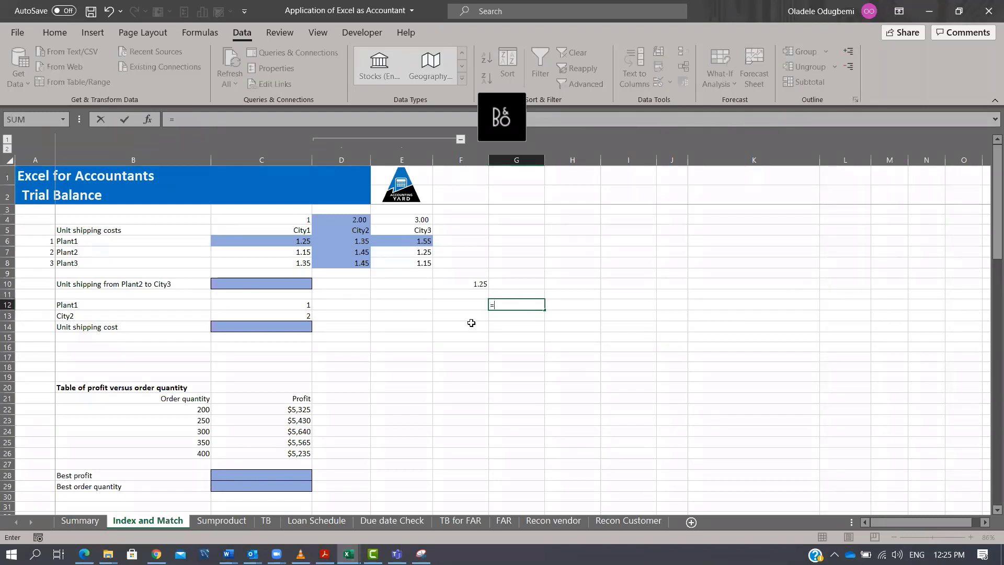
{"action": "type", "text": "=MATCH("}
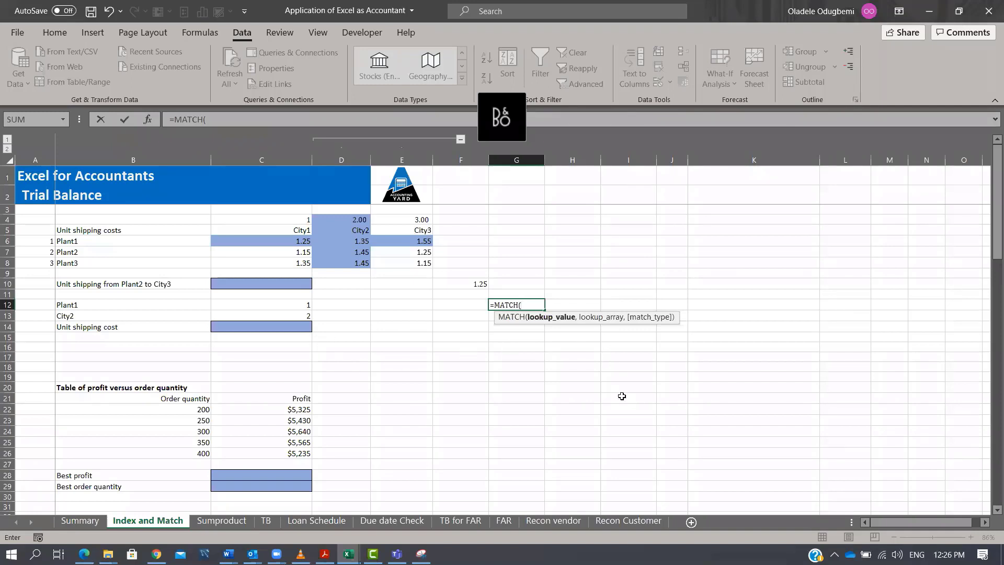
{"action": "key", "text": "Escape"}
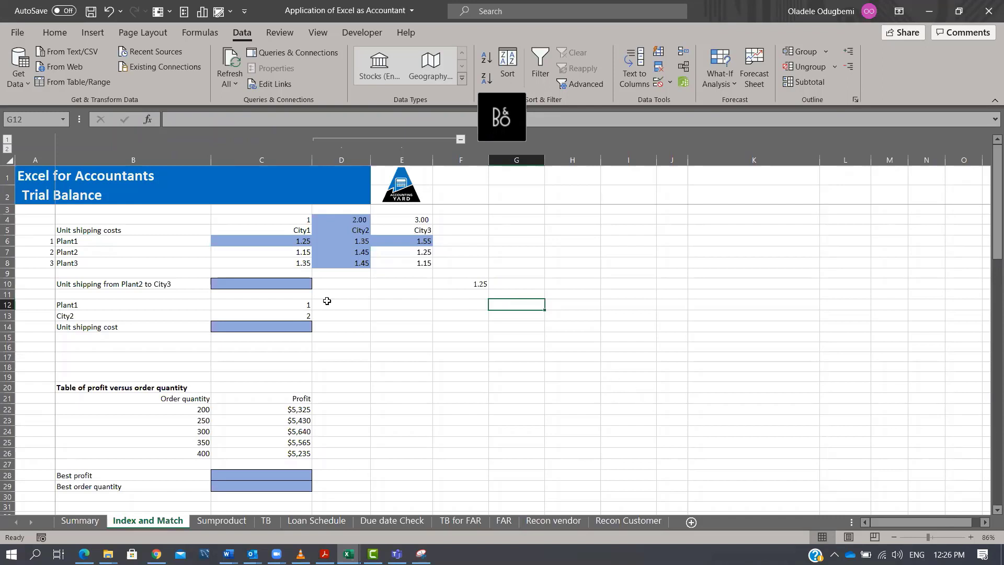
{"action": "left_click", "coordinate": [296, 305]}
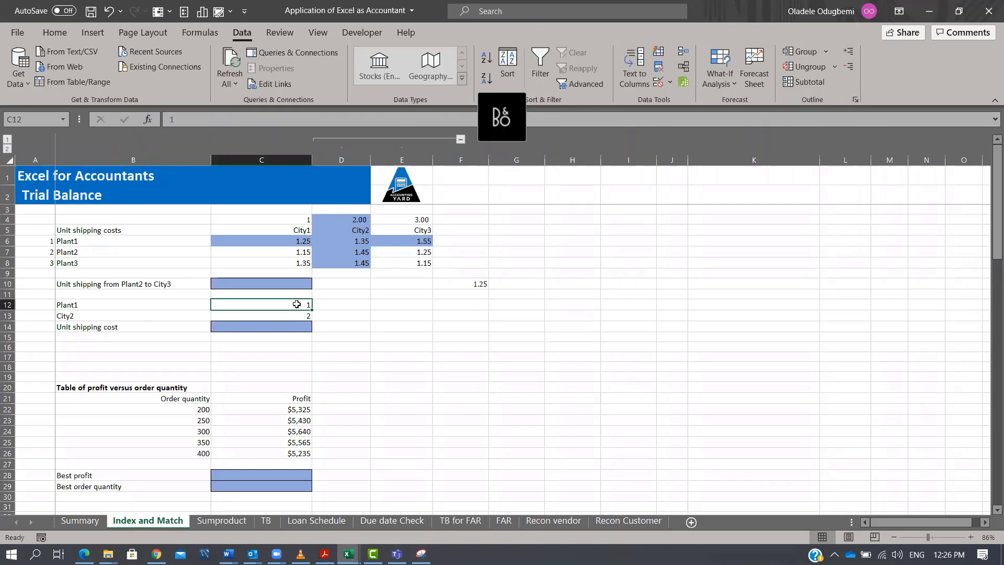
{"action": "type", "text": "=mtahc"}
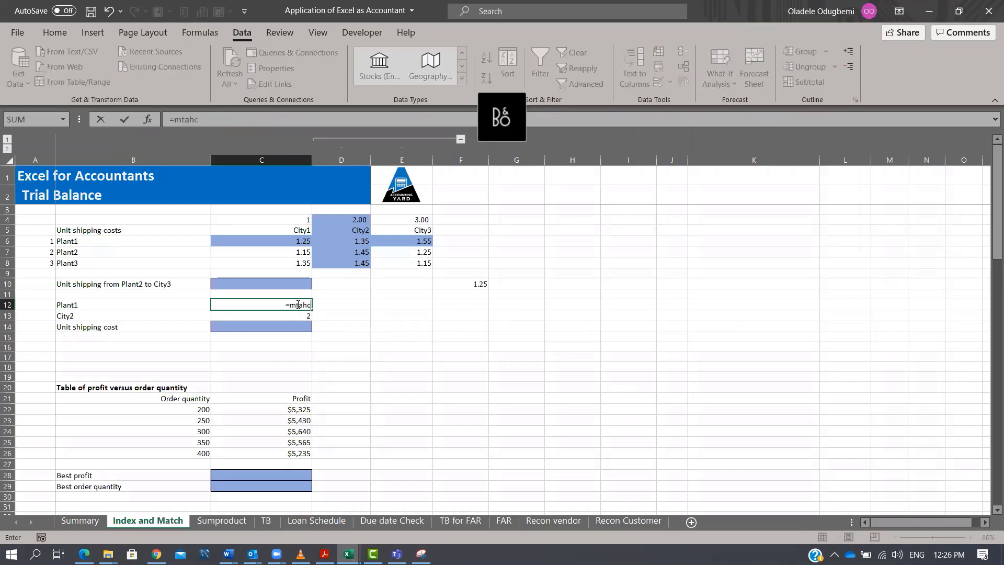
{"action": "key", "text": "Tab"}
Enter =MATCH(B12,$B$6:$B$8,0) in C12 to return the selected plant's position.
{"action": "left_click", "coordinate": [298, 305]}
{"action": "type", "text": "=mat"}
{"action": "key", "text": "Tab"}
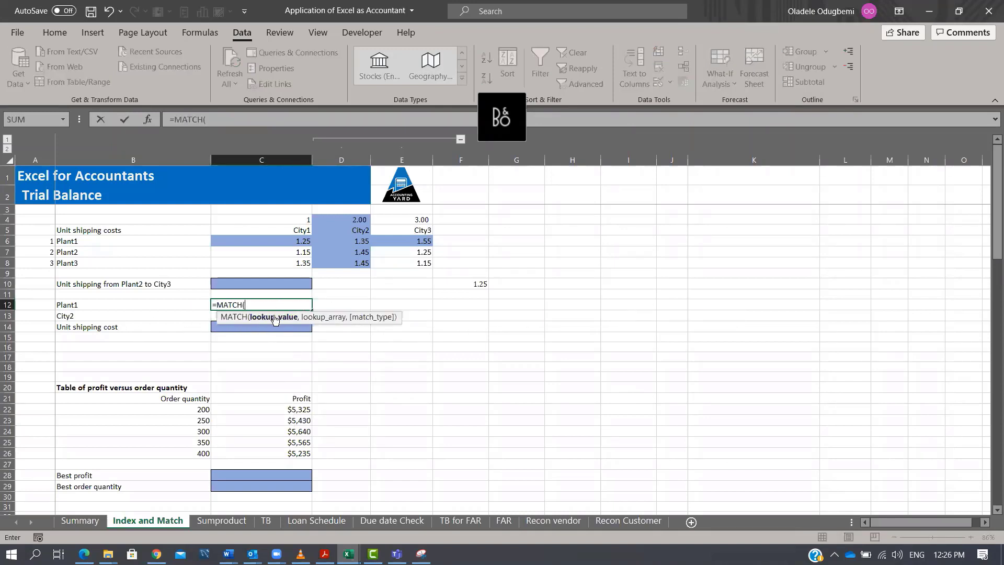
{"action": "left_click", "coordinate": [140, 305]}
{"action": "type", "text": ","}
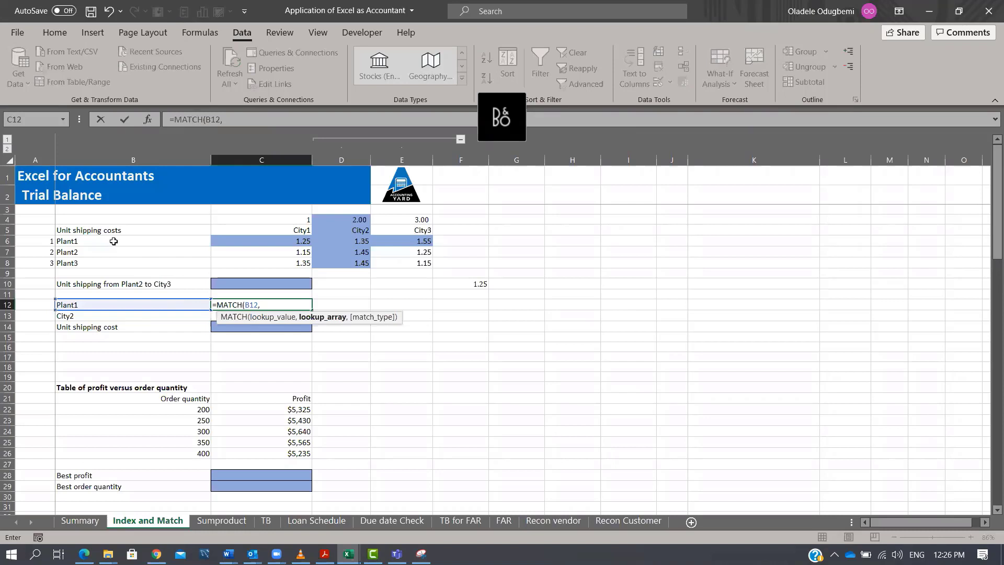
{"action": "left_click_drag", "start_coordinate": [114, 241], "coordinate": [113, 262]}
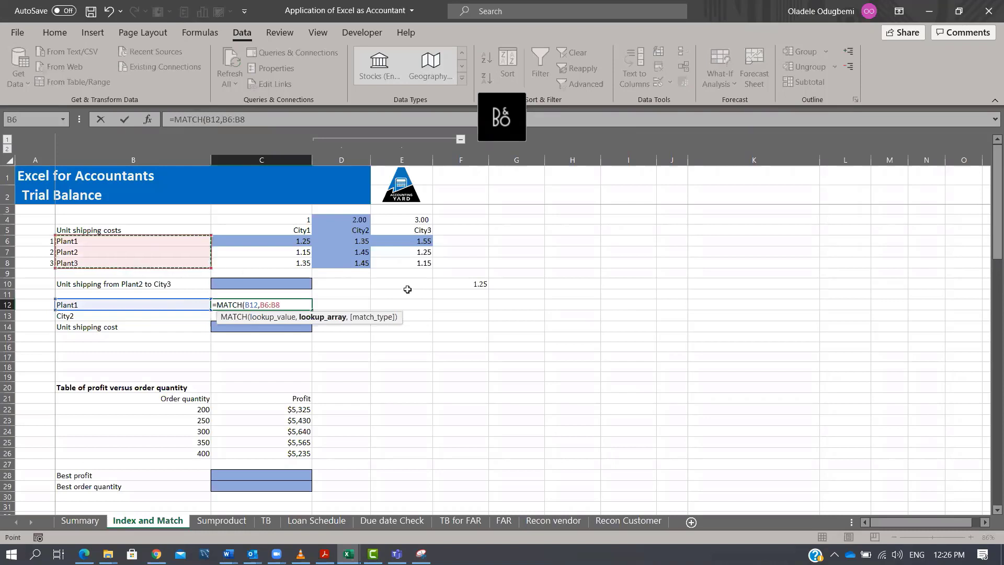
{"action": "key", "text": "F4"}
{"action": "type", "text": ",0"}
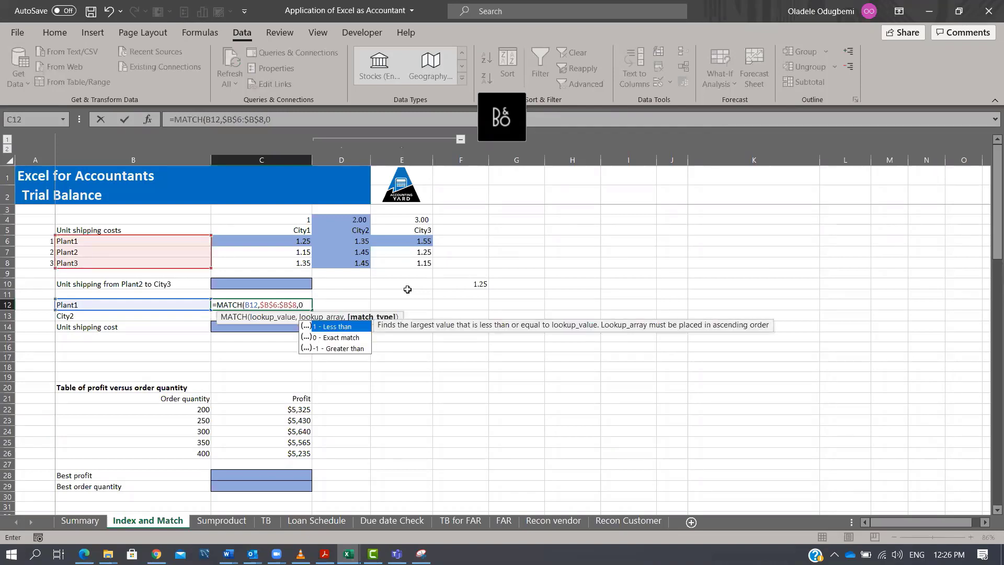
{"action": "type", "text": ")"}
{"action": "key", "text": "ctrl+Return"}
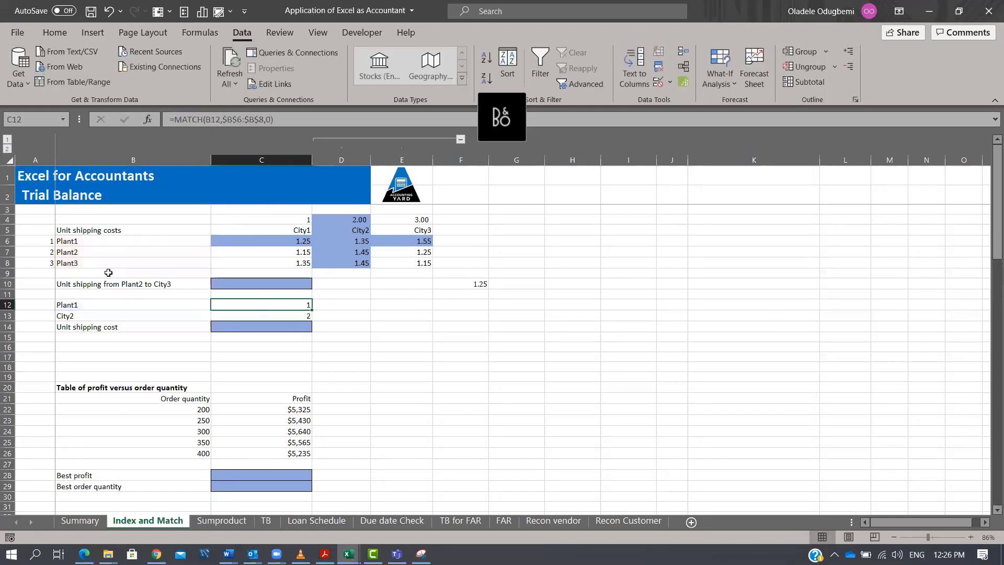
Switch the Plant dropdown in B12 to Plant3 to test the MATCH result.
{"action": "mouse_move", "coordinate": [87, 241]}
{"action": "left_mouse_down"}
{"action": "mouse_move", "coordinate": [94, 262]}
{"action": "mouse_move", "coordinate": [91, 246]}
{"action": "left_mouse_up"}
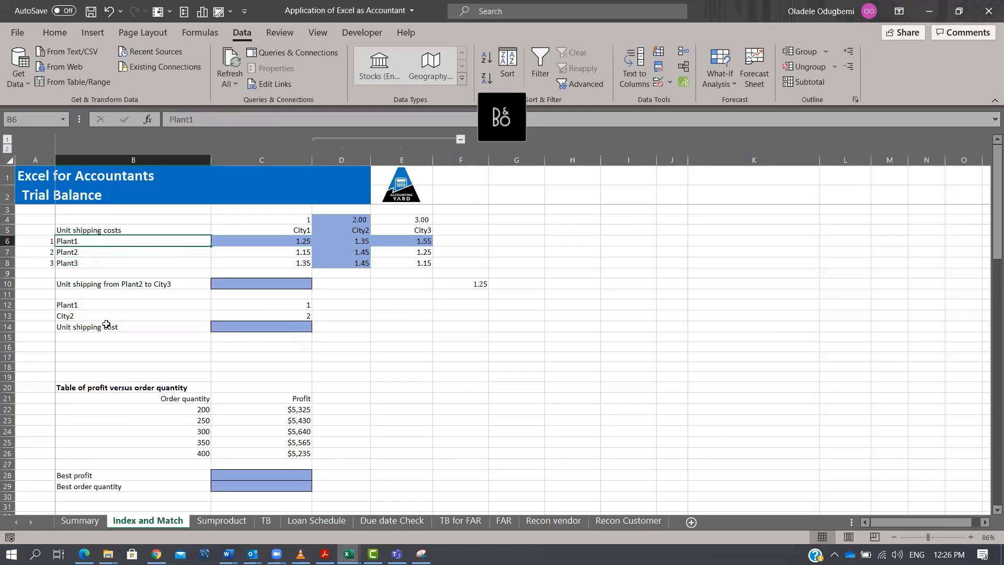
{"action": "left_click", "coordinate": [97, 305]}
{"action": "left_click", "coordinate": [216, 305]}
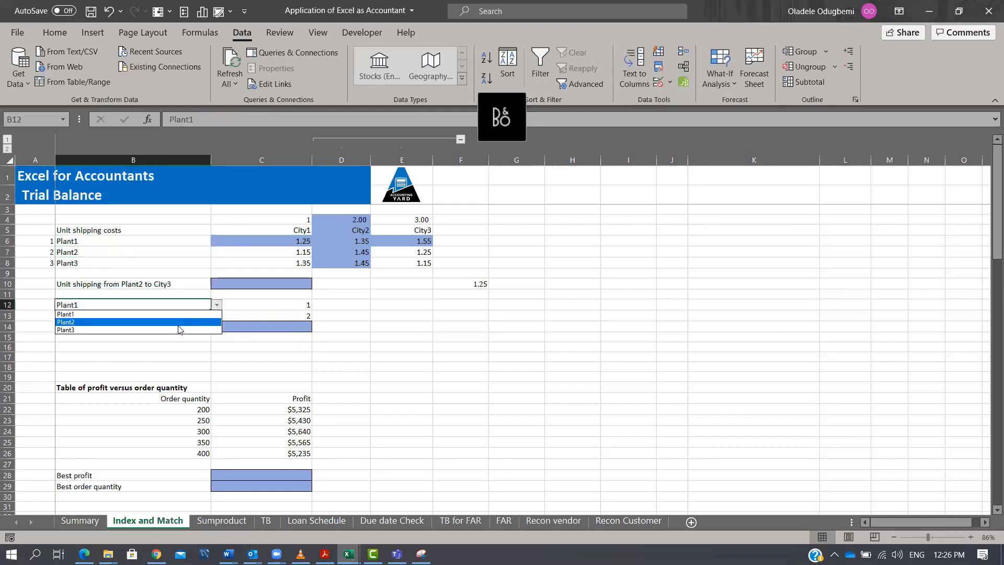
{"action": "left_click", "coordinate": [180, 329]}
{"action": "left_click", "coordinate": [297, 304]}
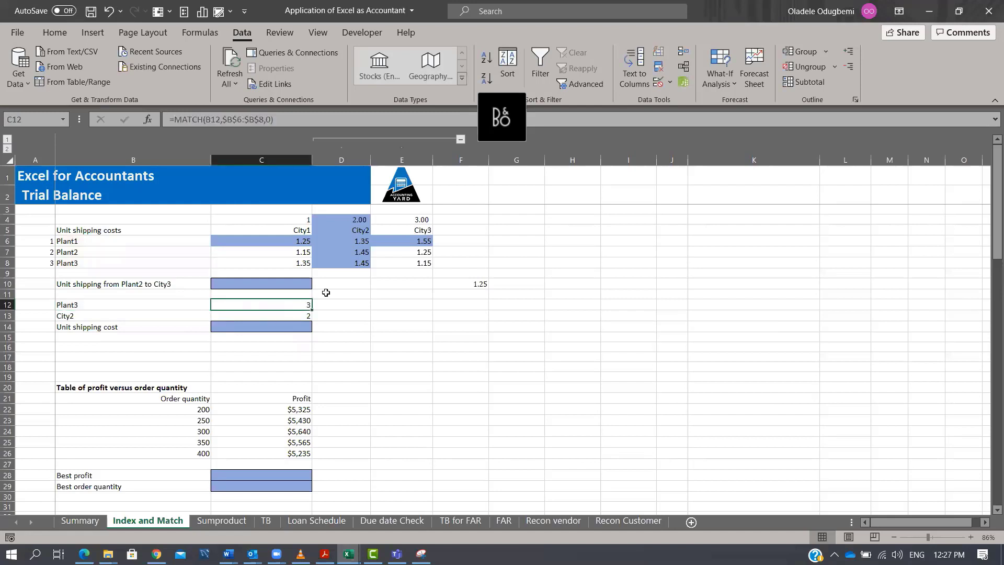
Enter =MATCH(B13,$C$5:$E$5,0) in C13 to return the selected city's position among the city headers.
{"action": "left_click", "coordinate": [70, 263]}
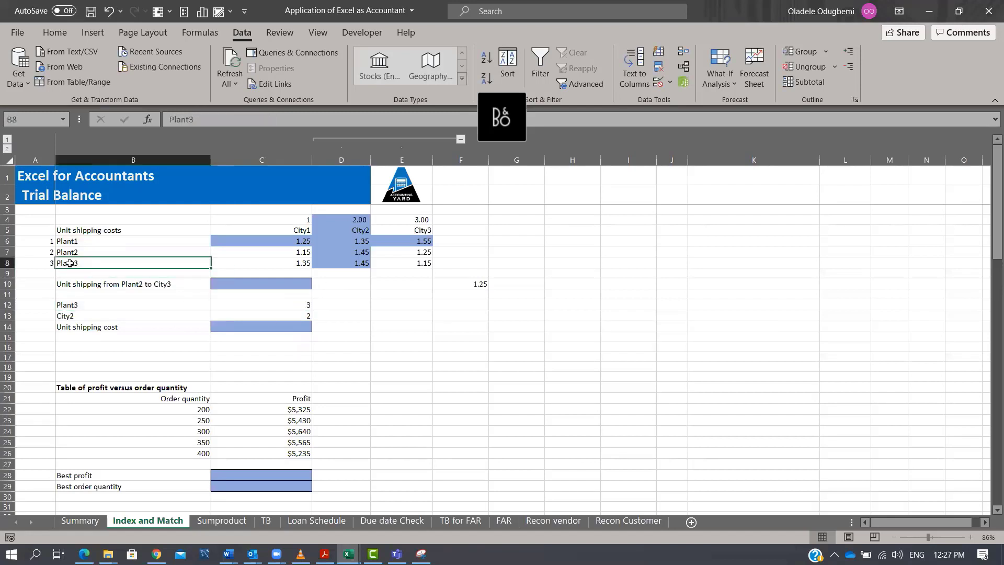
{"action": "left_click", "coordinate": [73, 243]}
{"action": "left_click", "coordinate": [75, 253]}
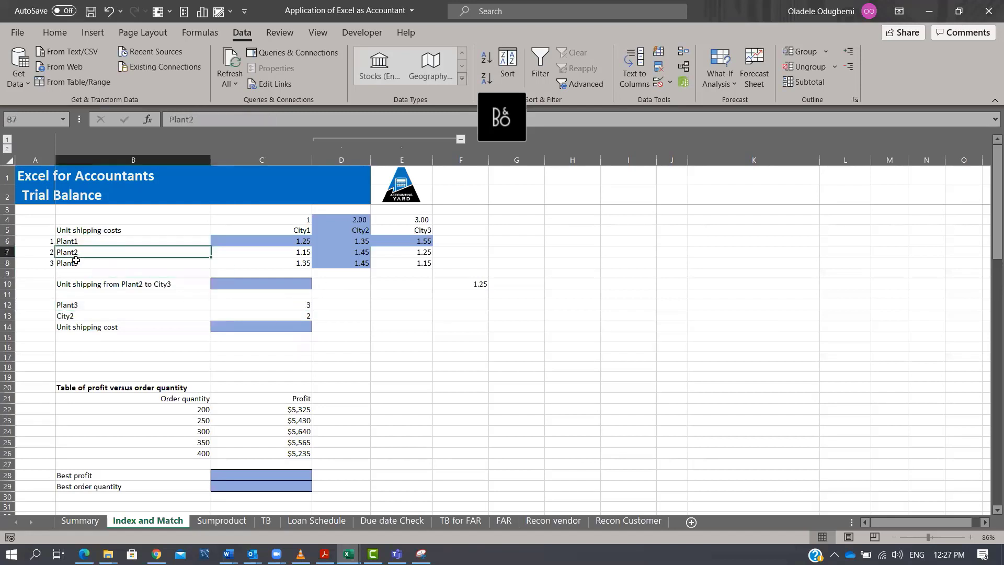
{"action": "left_click", "coordinate": [131, 316]}
{"action": "left_click", "coordinate": [289, 305]}
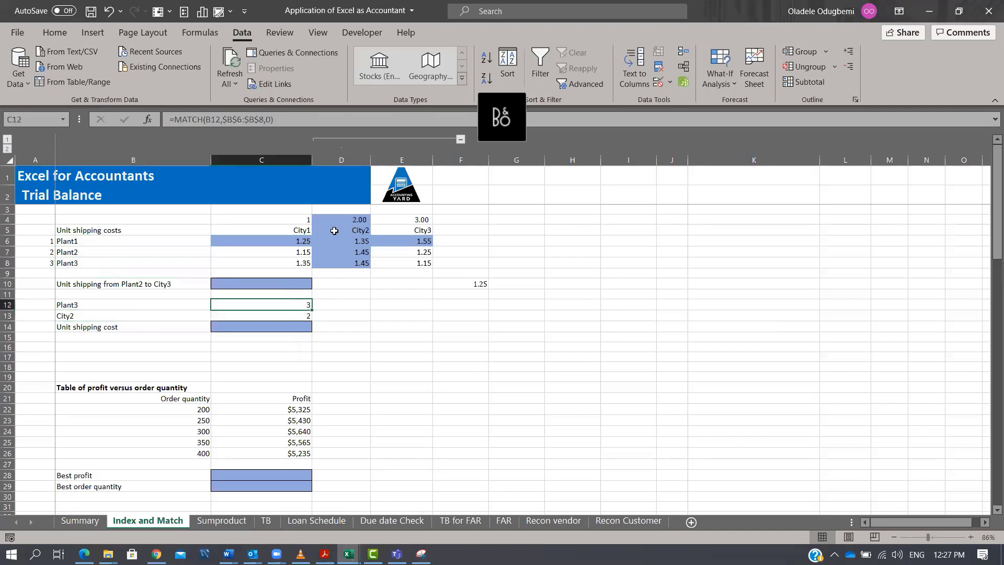
{"action": "left_click", "coordinate": [294, 317]}
{"action": "type", "text": "=mat"}
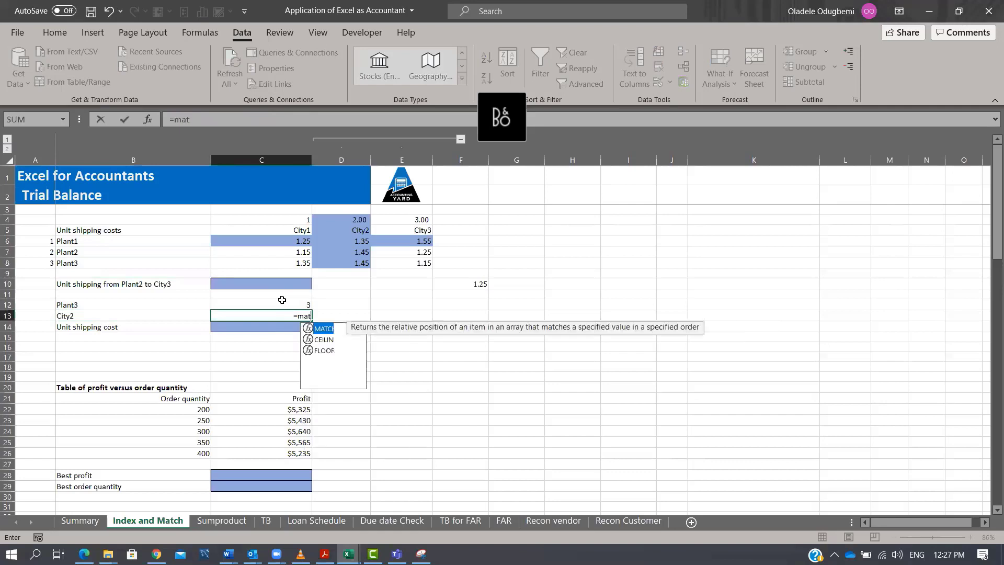
{"action": "key", "text": "Tab"}
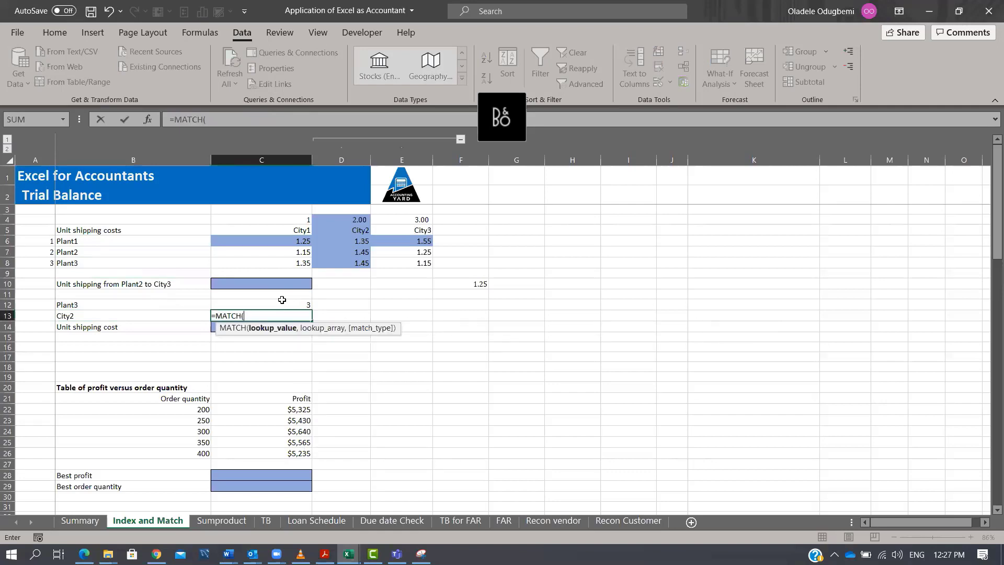
{"action": "left_click", "coordinate": [105, 312]}
{"action": "type", "text": ","}
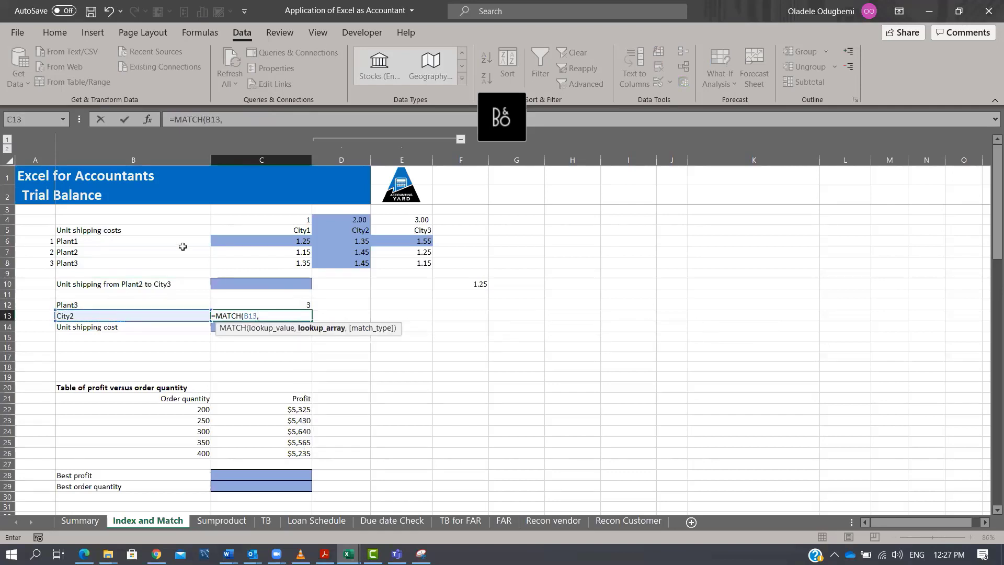
{"action": "left_click_drag", "start_coordinate": [306, 227], "coordinate": [400, 228]}
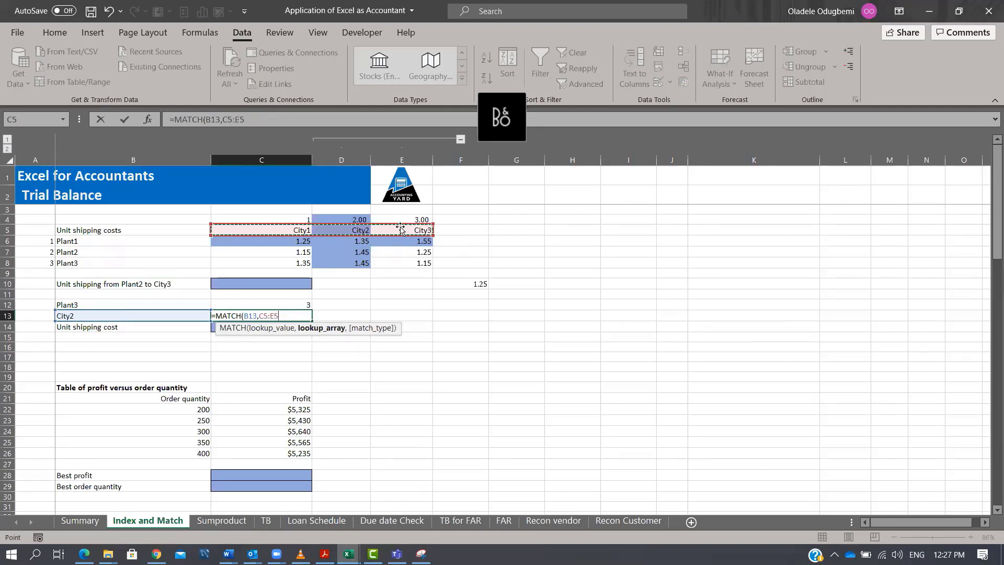
{"action": "key", "text": "F4"}
{"action": "type", "text": ","}
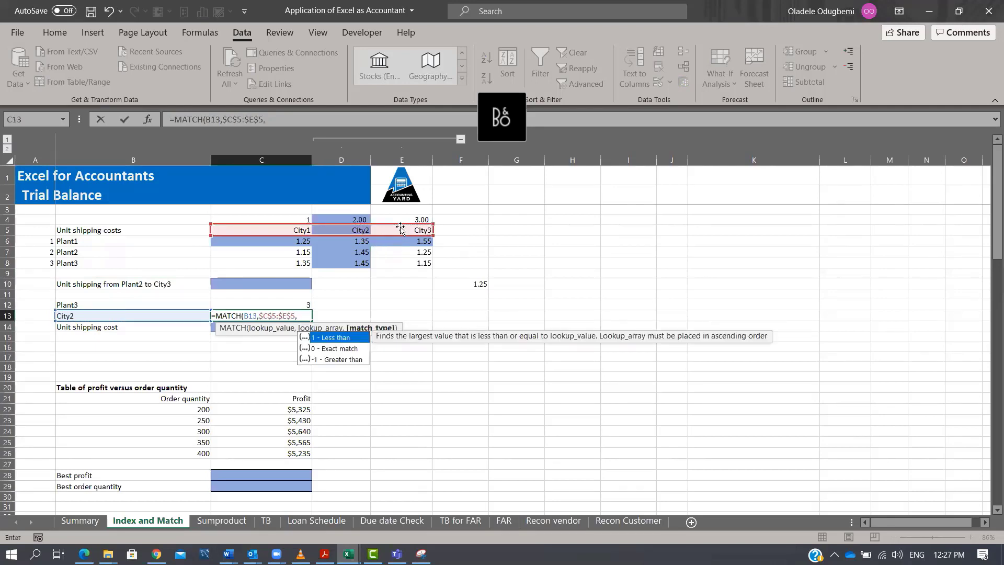
{"action": "type", "text": "0)"}
{"action": "key", "text": "ctrl+Return"}
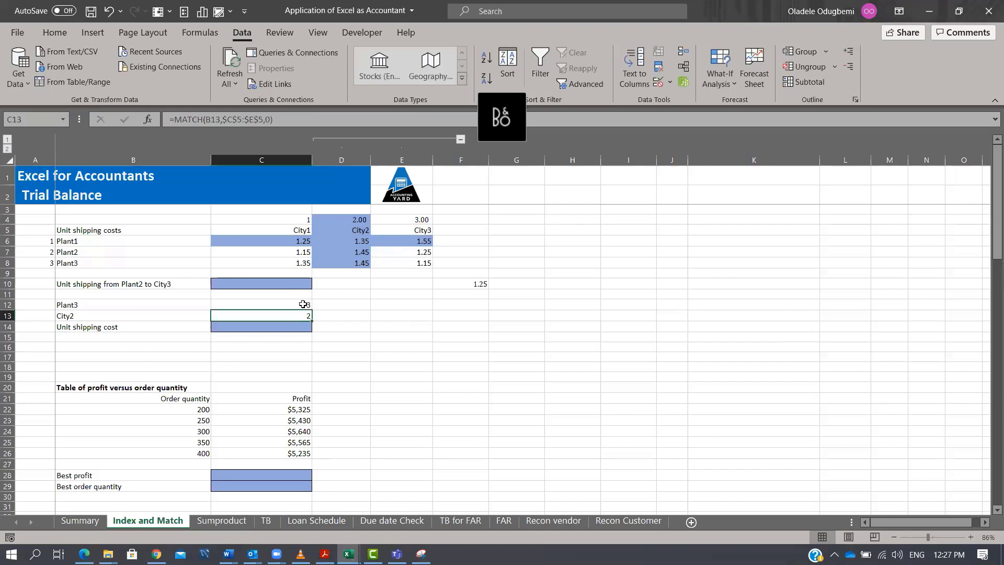
Enter =INDEX(C6:E8,C12,C13) in C14 to return the unit shipping cost for the selected plant and city.
{"action": "left_click", "coordinate": [296, 328]}
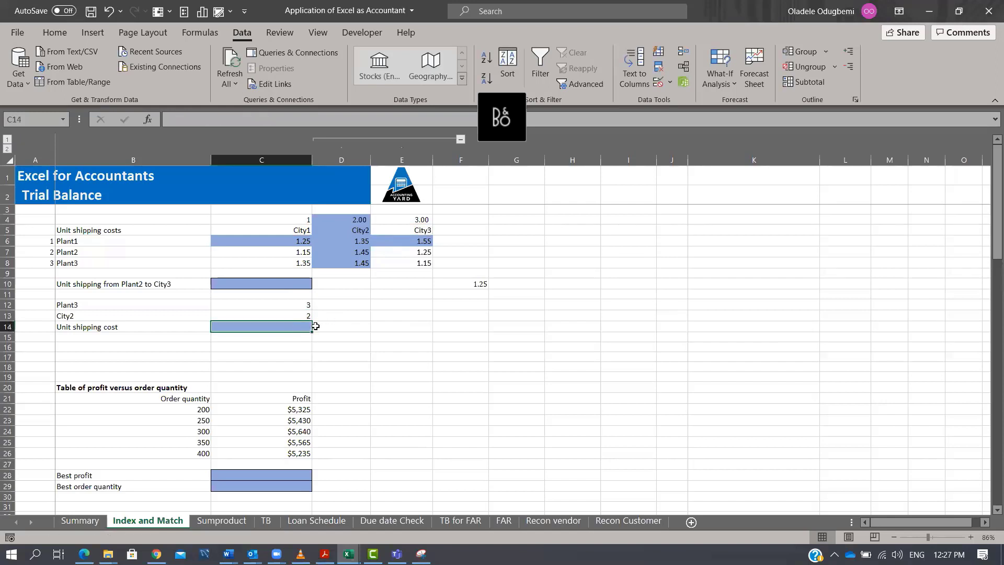
{"action": "type", "text": "=index"}
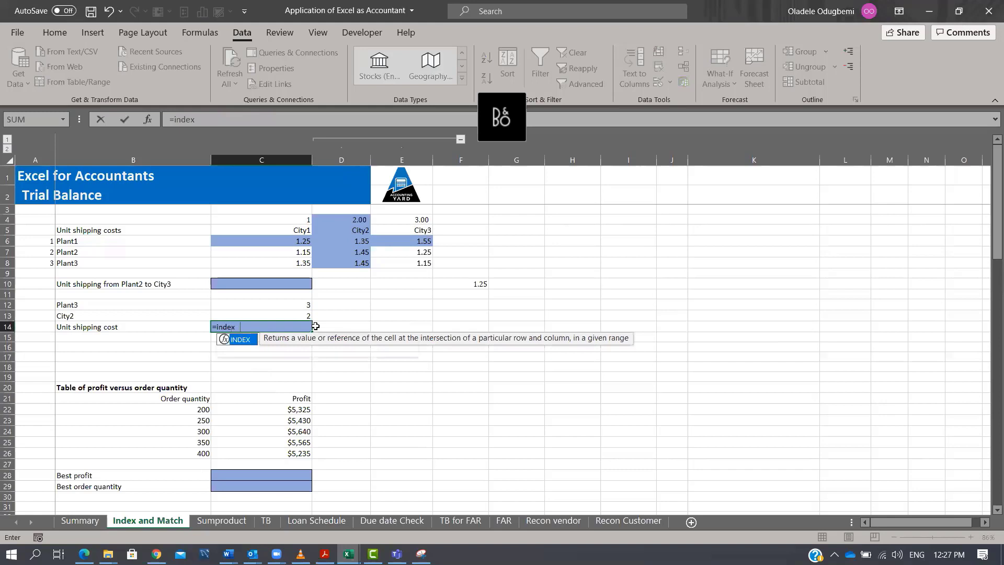
{"action": "key", "text": "Tab"}
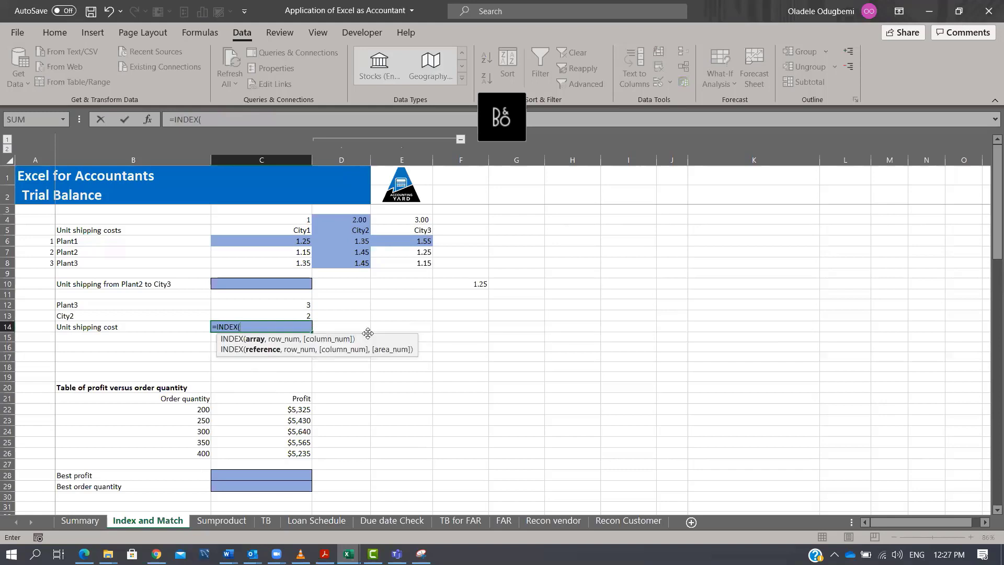
{"action": "left_click_drag", "start_coordinate": [292, 241], "coordinate": [412, 263]}
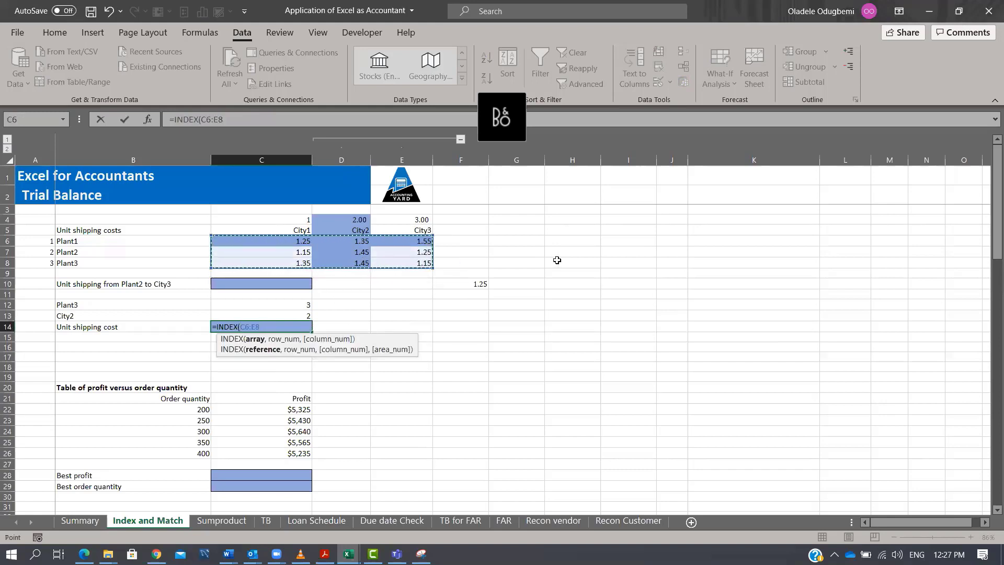
{"action": "type", "text": ","}
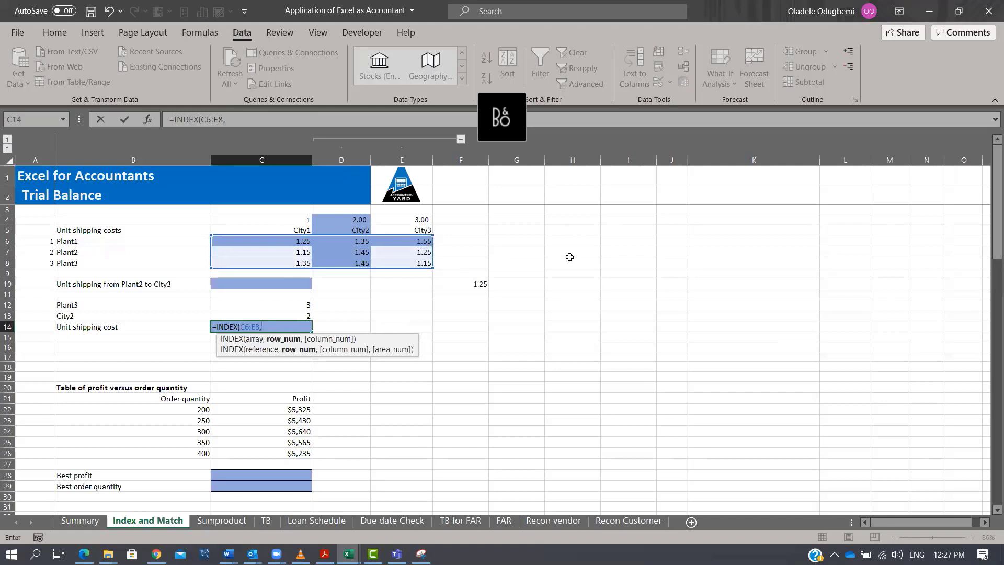
{"action": "left_click", "coordinate": [306, 304]}
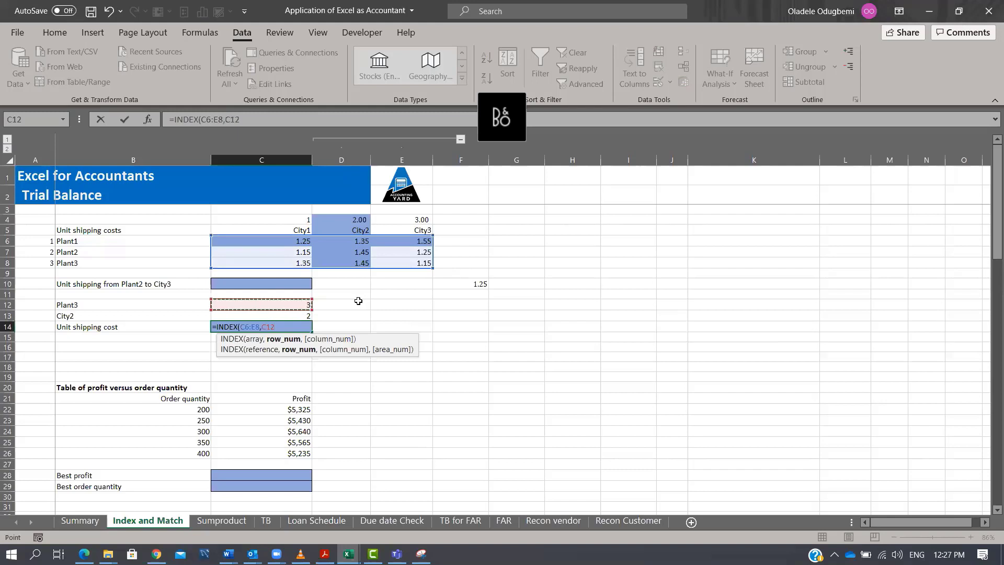
{"action": "type", "text": ","}
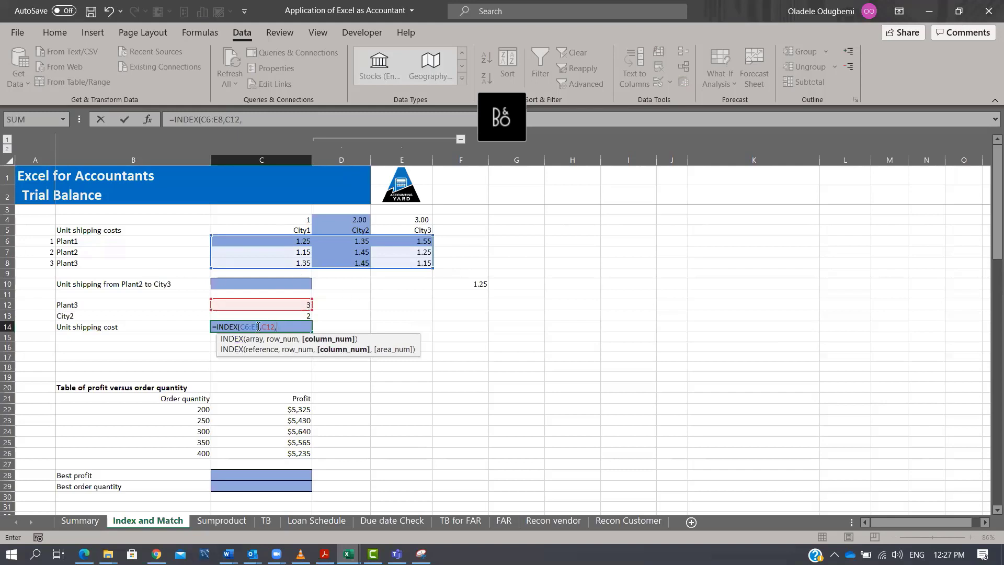
{"action": "left_click", "coordinate": [293, 316]}
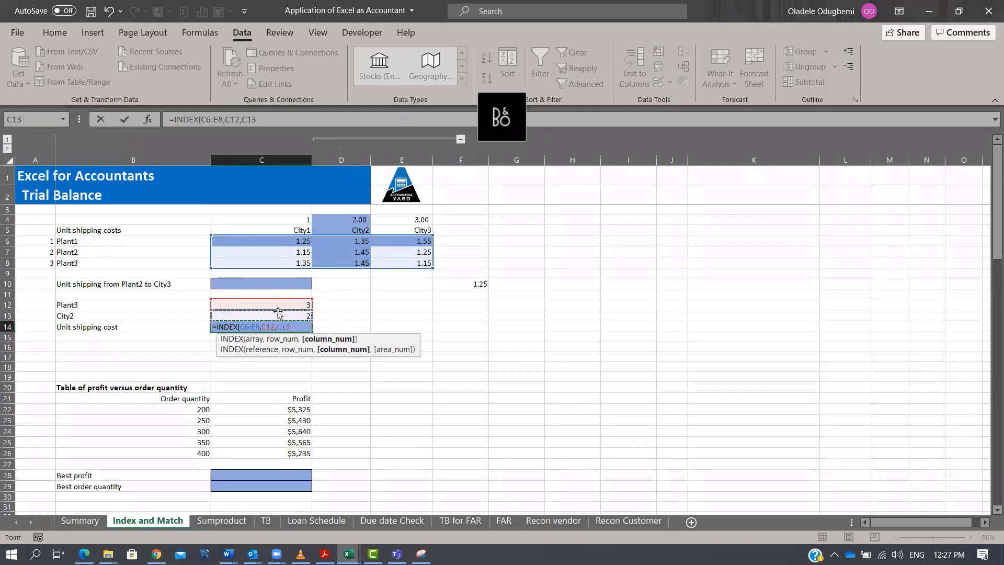
{"action": "key", "text": "Tab"}
{"action": "key", "text": "Left"}
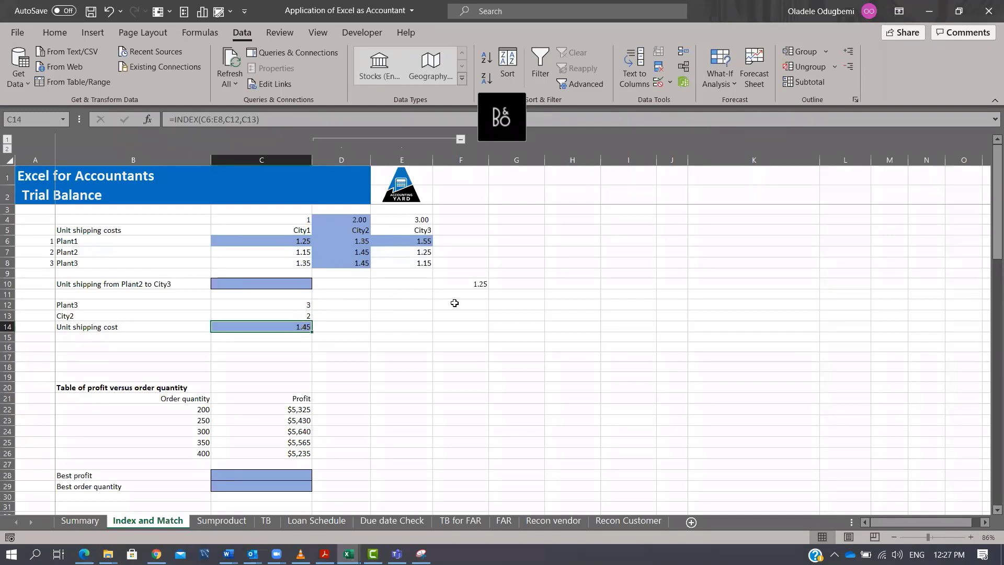
Inspect the INDEX formula in C14 against the Plant3 row and City2 column of the cost table.
{"action": "key", "text": "F2"}
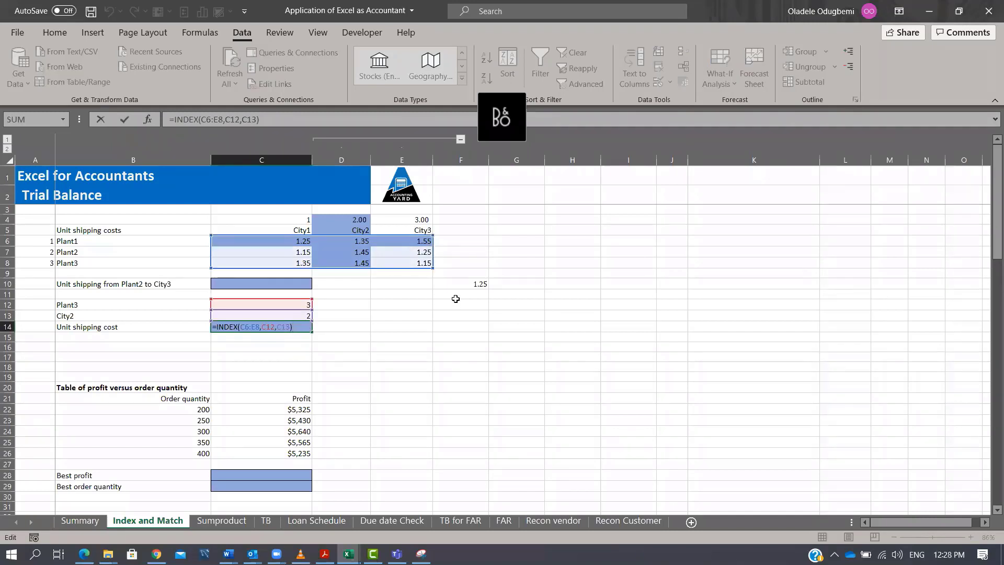
{"action": "key", "text": "ctrl+Return"}
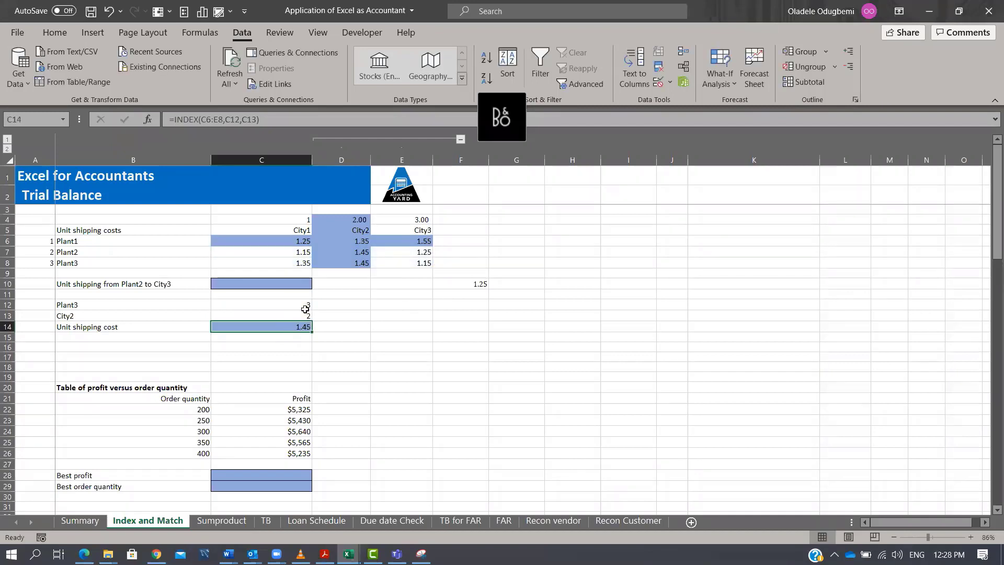
{"action": "key", "text": "F2"}
{"action": "key", "text": "Escape"}
{"action": "left_click", "coordinate": [123, 265]}
{"action": "left_click_drag", "start_coordinate": [306, 262], "coordinate": [427, 262]}
{"action": "left_click_drag", "start_coordinate": [363, 241], "coordinate": [364, 268]}
{"action": "left_click", "coordinate": [362, 264]}
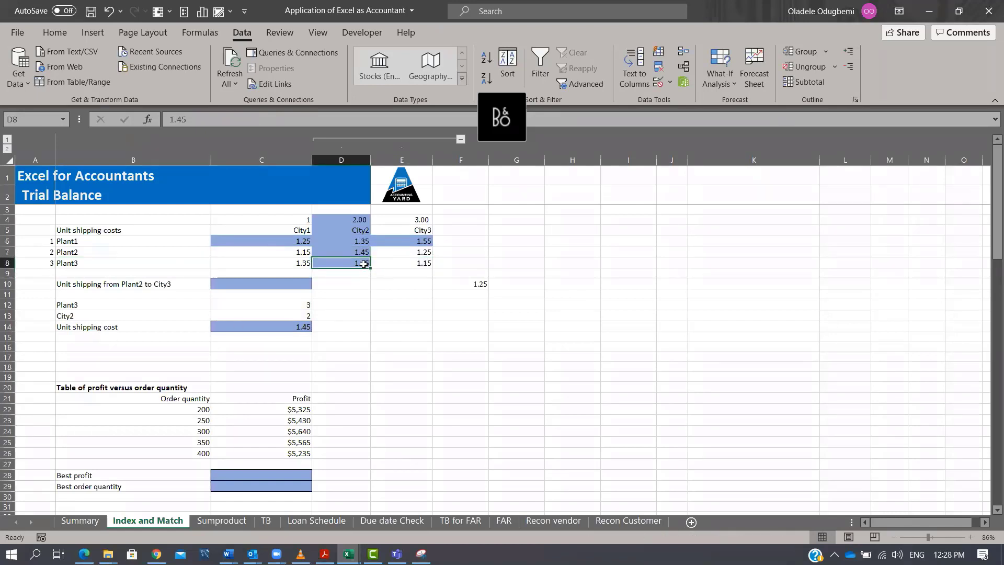
Switch the Plant dropdown in B12 to Plant2 and then Plant1 to test the unit shipping cost lookup.
{"action": "left_click", "coordinate": [184, 306]}
{"action": "left_click", "coordinate": [217, 305]}
{"action": "left_click", "coordinate": [191, 325]}
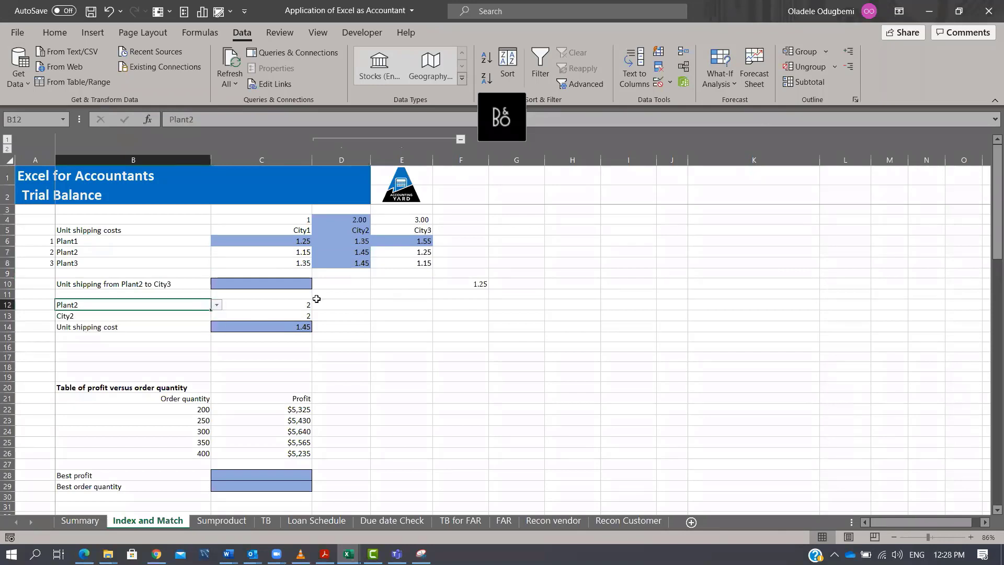
{"action": "left_click", "coordinate": [293, 328]}
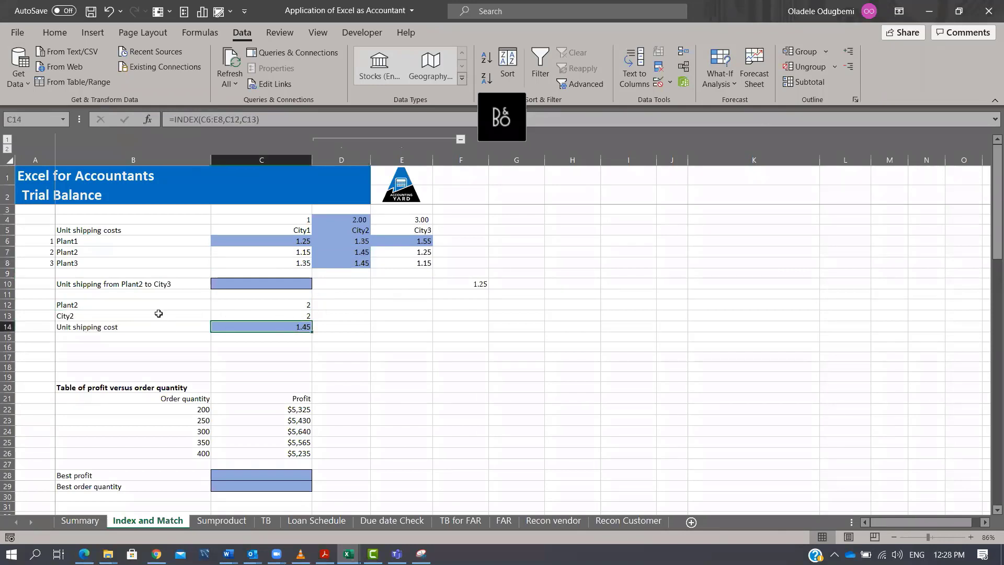
{"action": "left_click", "coordinate": [183, 306]}
{"action": "left_click", "coordinate": [217, 305]}
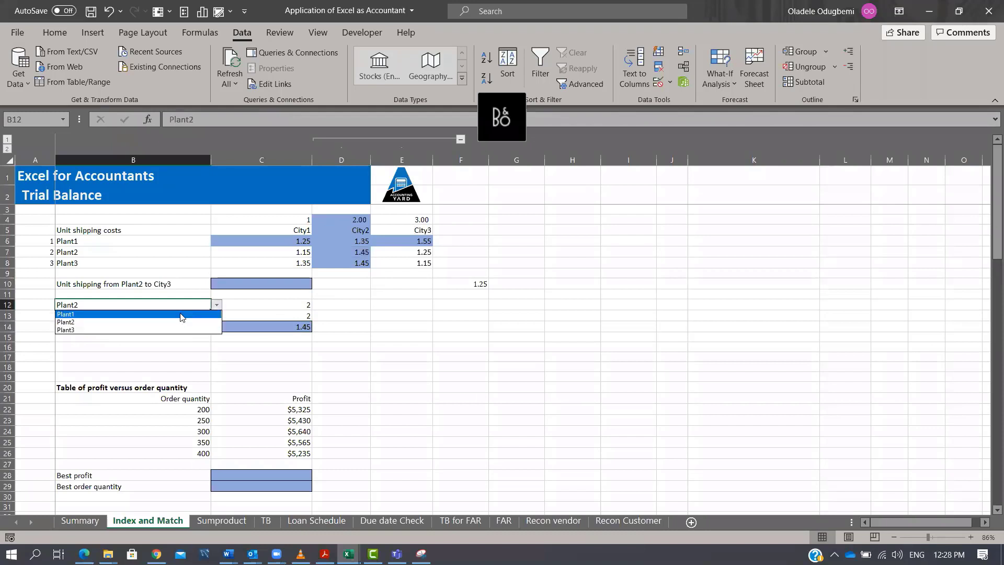
{"action": "left_click", "coordinate": [182, 314]}
{"action": "left_click", "coordinate": [301, 328]}
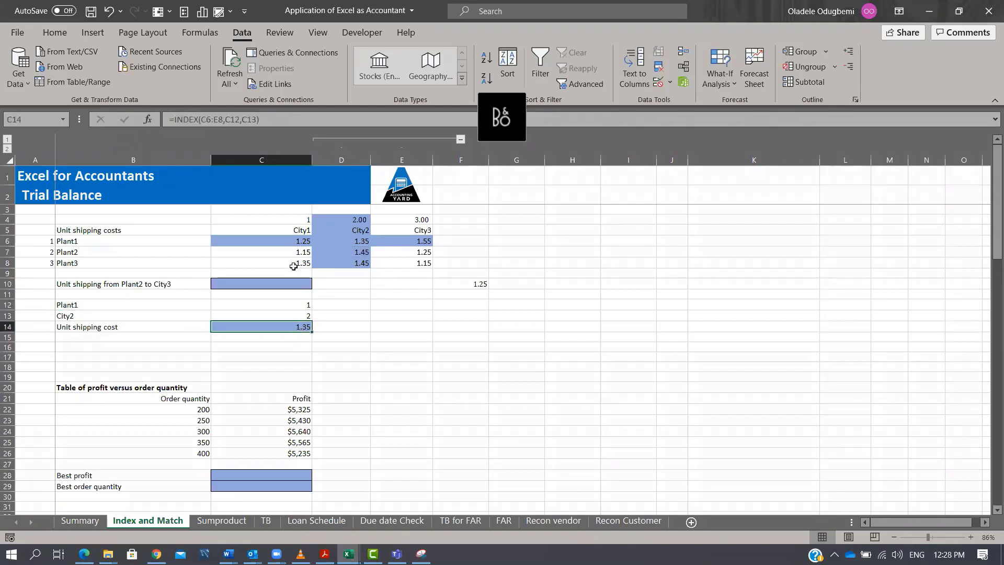
Switch the City dropdown in B13 to City3 to test the lookup against the Plant1 row.
{"action": "left_click_drag", "start_coordinate": [225, 241], "coordinate": [416, 242]}
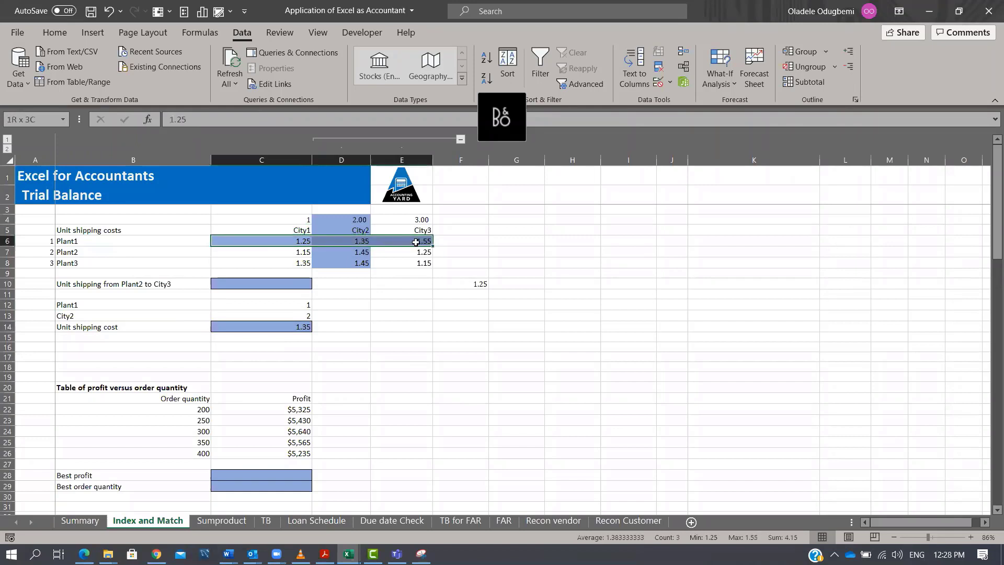
{"action": "left_click", "coordinate": [359, 242]}
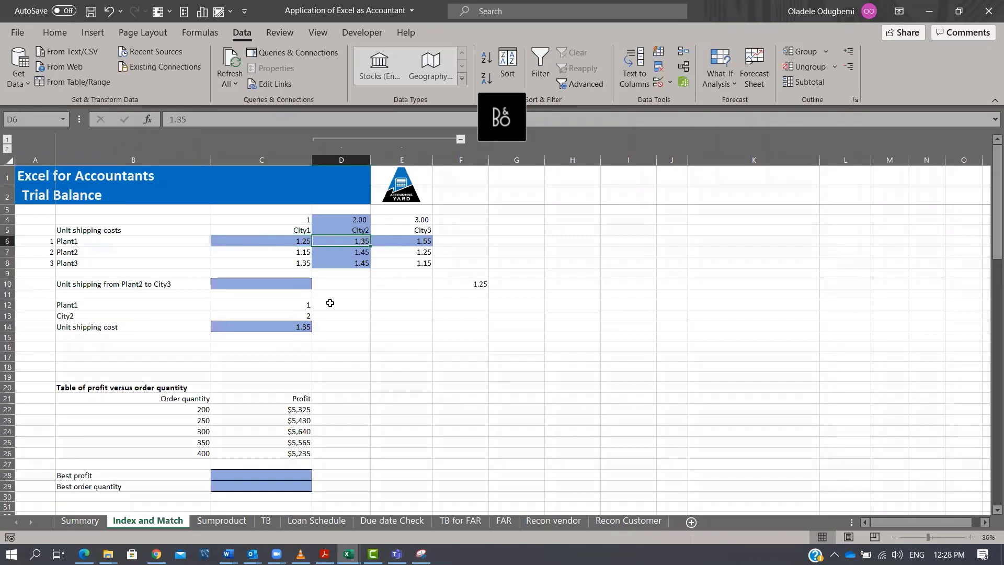
{"action": "left_click", "coordinate": [310, 317]}
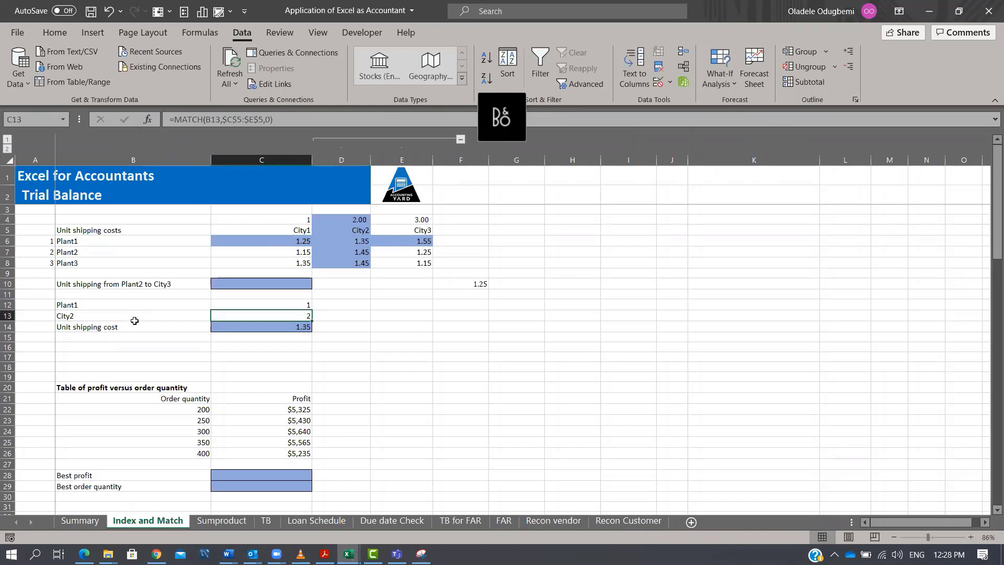
{"action": "left_click", "coordinate": [134, 321]}
{"action": "left_click", "coordinate": [216, 317]}
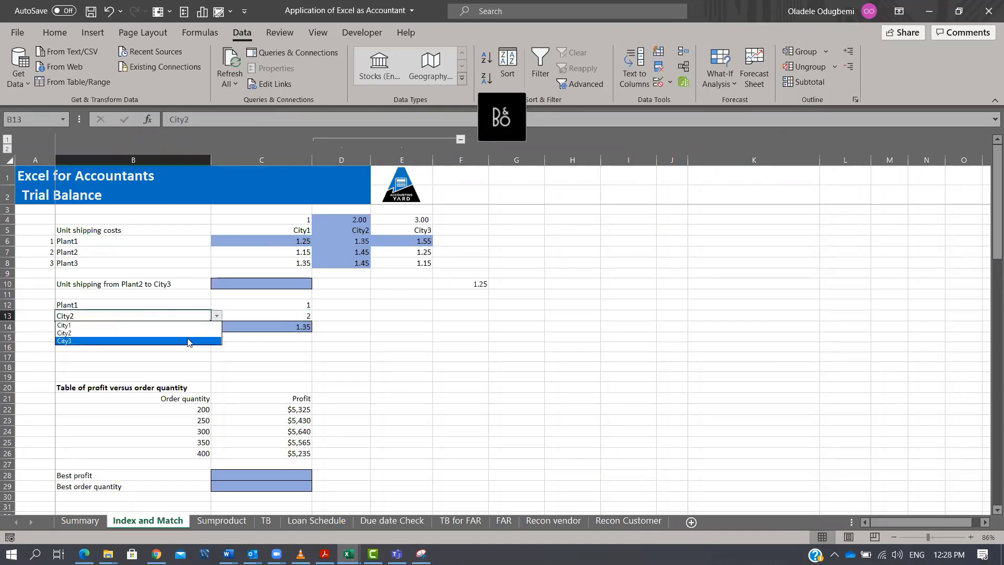
{"action": "left_click", "coordinate": [184, 341]}
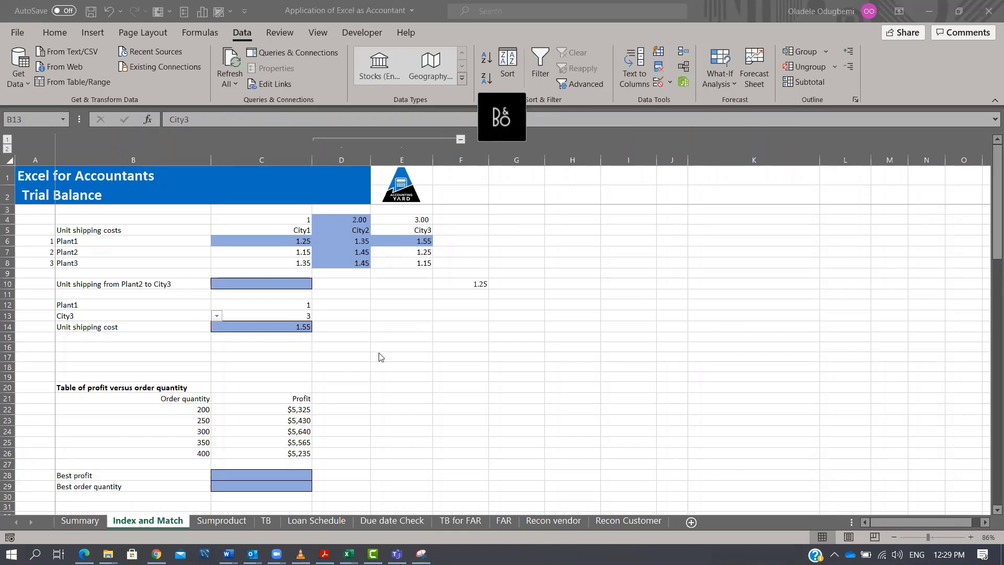
Enter the numbers 1, 2, 3 across E12:G12 and 4, 5, 6 across E13:G13 as a sample grid.
{"action": "left_click", "coordinate": [342, 319]}
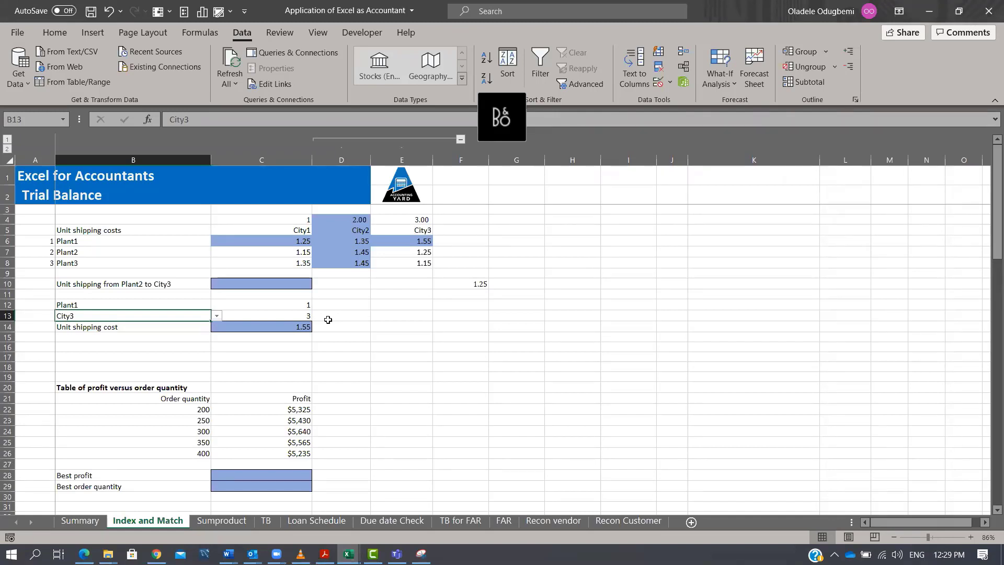
{"action": "left_click", "coordinate": [327, 320]}
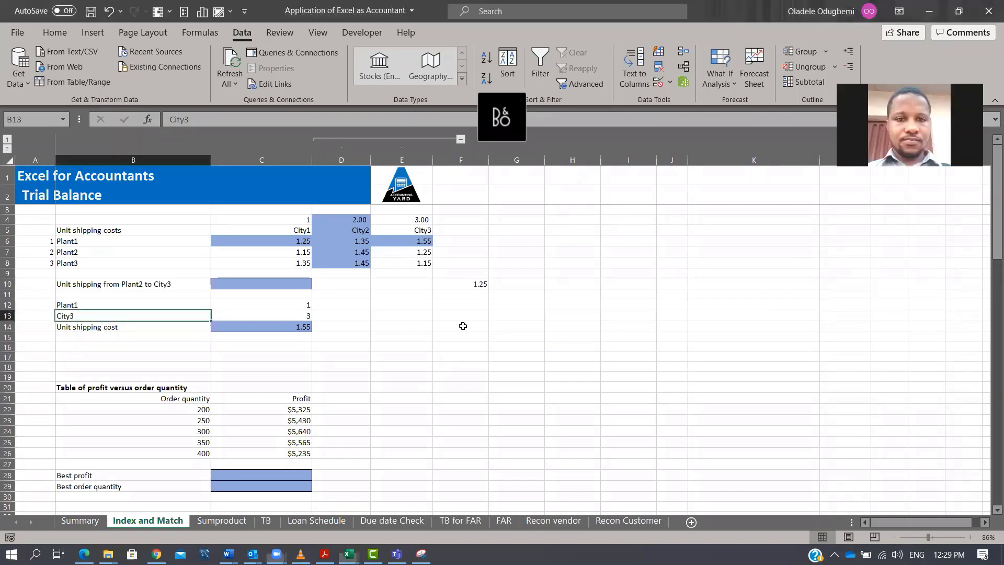
{"action": "left_click", "coordinate": [424, 306]}
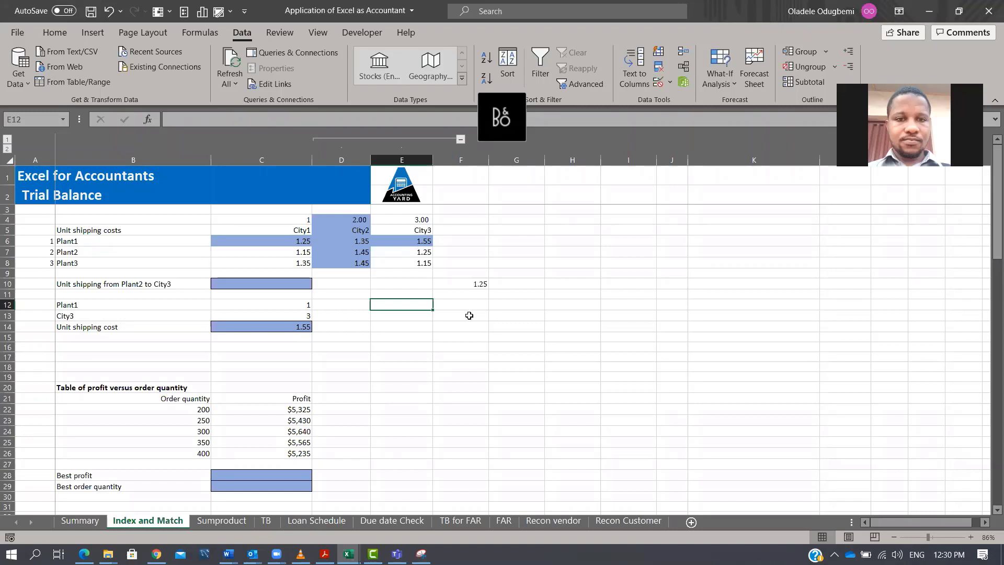
{"action": "type", "text": "1"}
{"action": "key", "text": "ctrl+Return"}
{"action": "key", "text": "Right"}
{"action": "type", "text": "2"}
{"action": "key", "text": "ctrl+Return"}
{"action": "key", "text": "Tab"}
{"action": "type", "text": "3"}
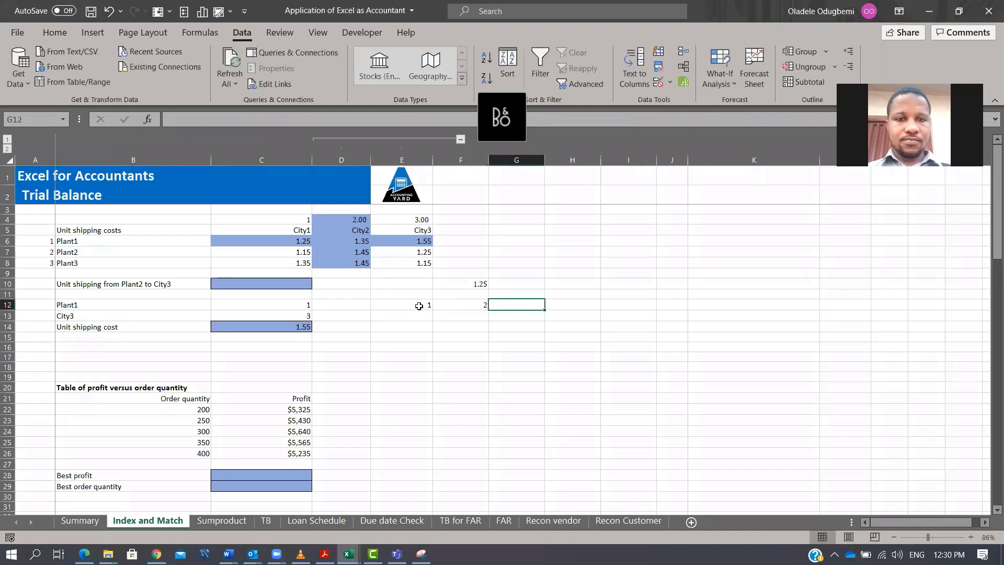
{"action": "key", "text": "Return"}
{"action": "type", "text": "4"}
{"action": "key", "text": "Tab"}
{"action": "type", "text": "5"}
{"action": "key", "text": "Tab"}
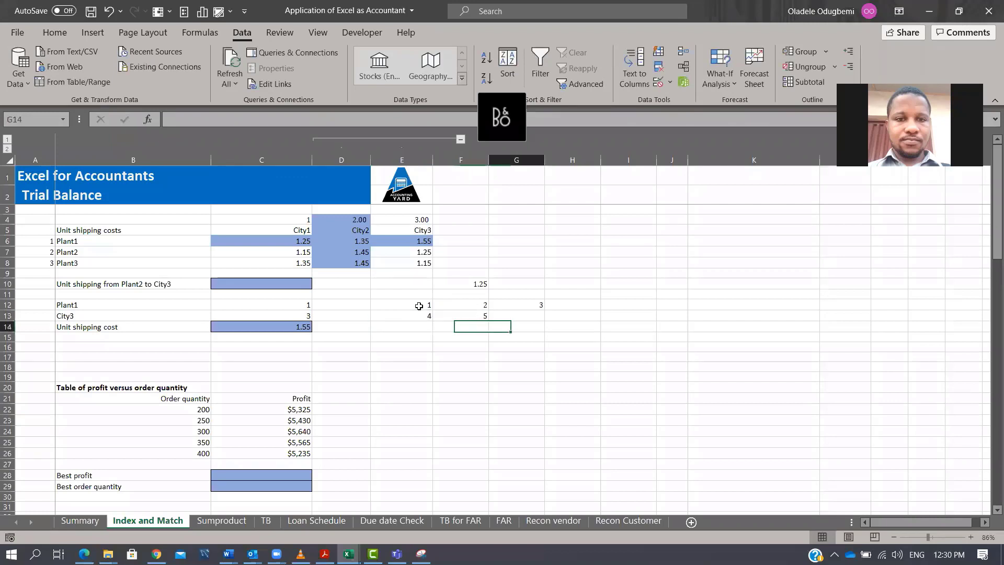
{"action": "type", "text": "6"}
{"action": "key", "text": "Return"}
{"action": "key", "text": "Left"}
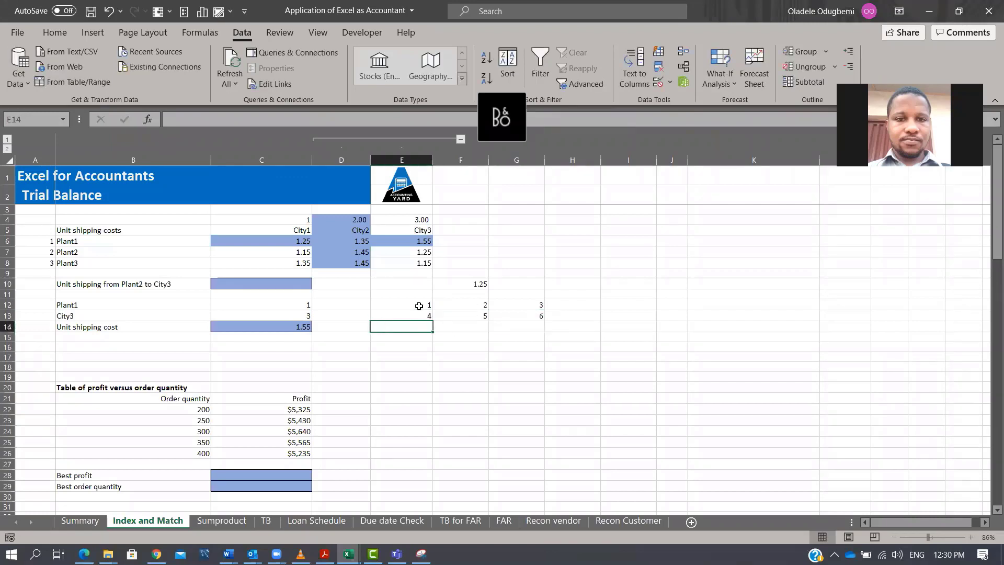
Enter the numbers 7, 8, 9 across E14:G14 to complete the sample grid.
{"action": "type", "text": "7"}
{"action": "key", "text": "Tab"}
{"action": "type", "text": "8"}
{"action": "key", "text": "Tab"}
{"action": "type", "text": "9"}
{"action": "key", "text": "Return"}
Select the 3x3 sample grid E12:G14 and the plant names B6:B8 to compare them with the MATCH setup.
{"action": "left_click_drag", "start_coordinate": [421, 305], "coordinate": [523, 327]}
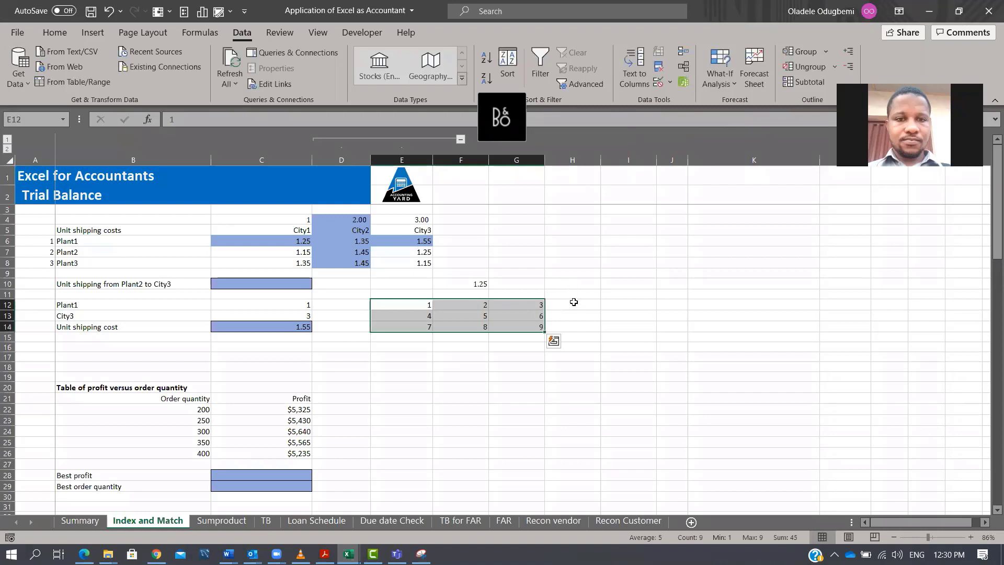
{"action": "left_click", "coordinate": [574, 303]}
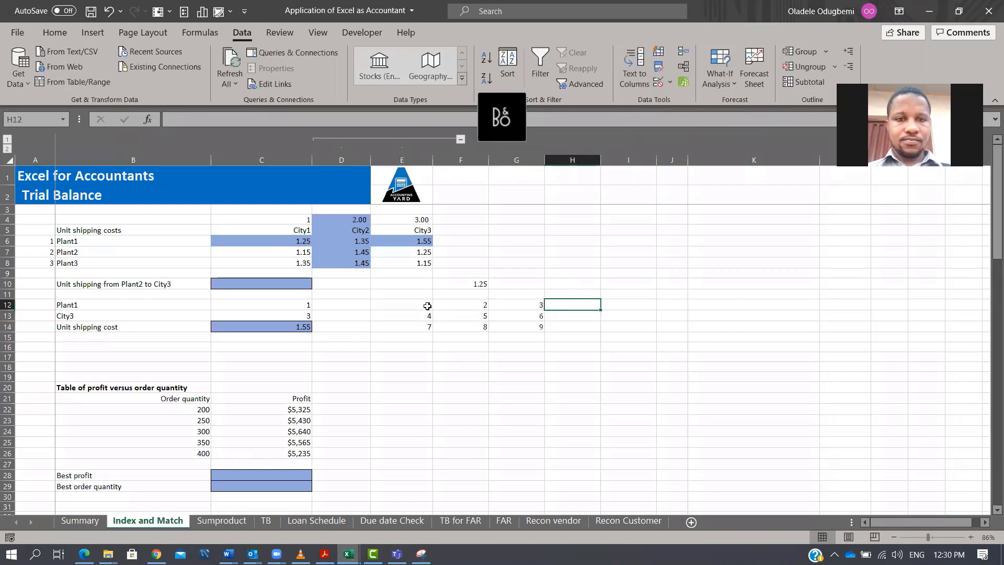
{"action": "left_click_drag", "start_coordinate": [418, 304], "coordinate": [539, 308]}
{"action": "left_click", "coordinate": [536, 305]}
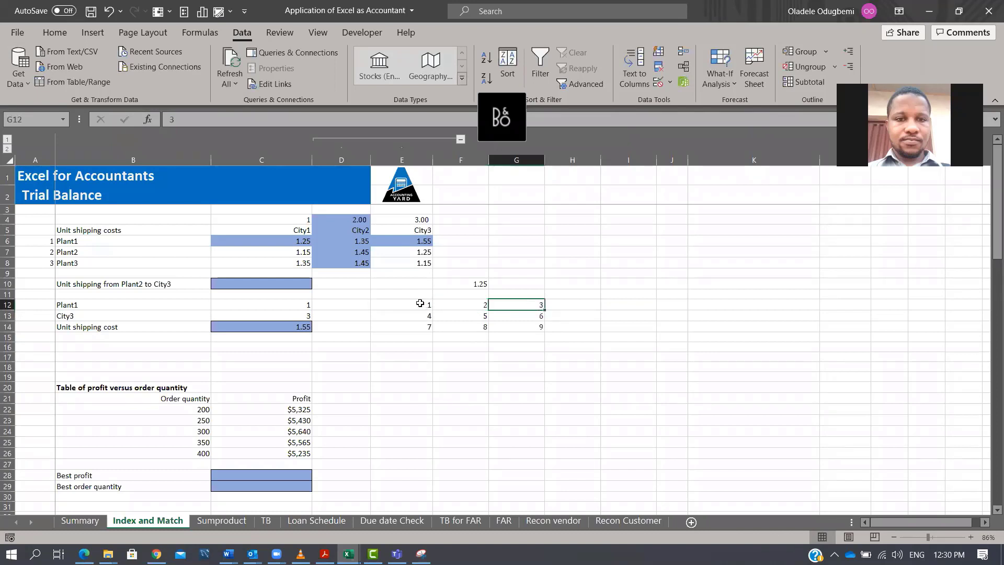
{"action": "left_click_drag", "start_coordinate": [421, 304], "coordinate": [540, 328]}
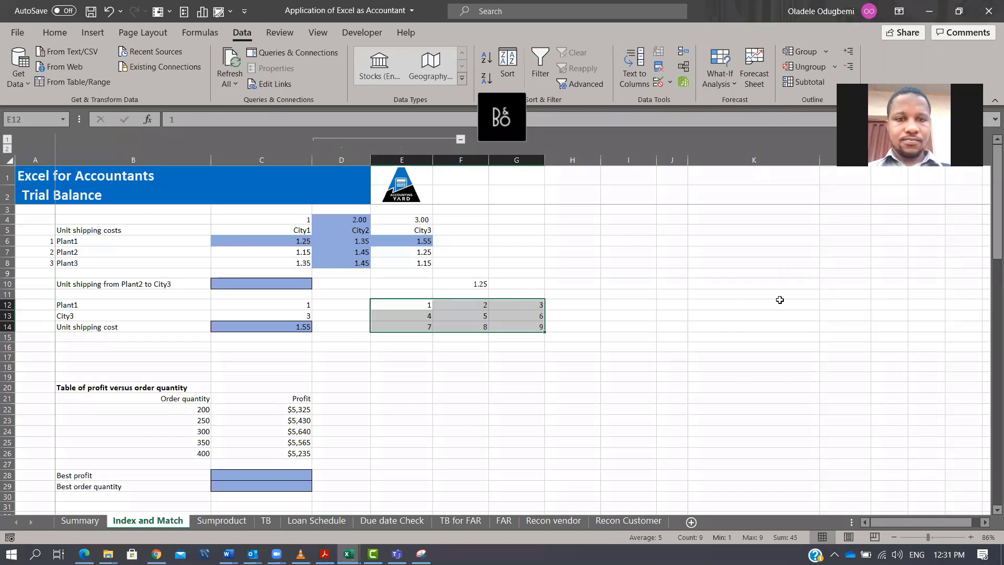
{"action": "left_click", "coordinate": [125, 305]}
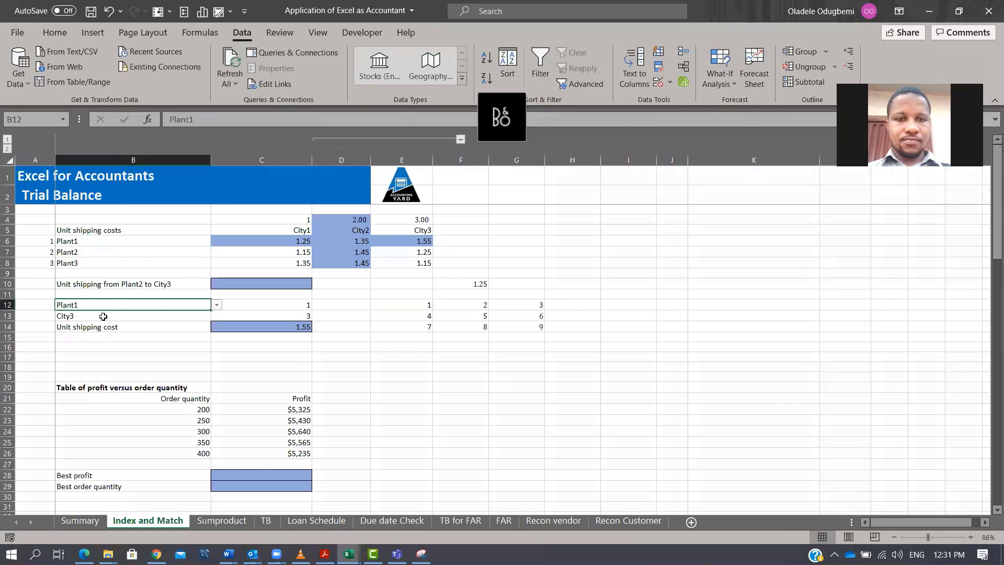
{"action": "left_click", "coordinate": [285, 305]}
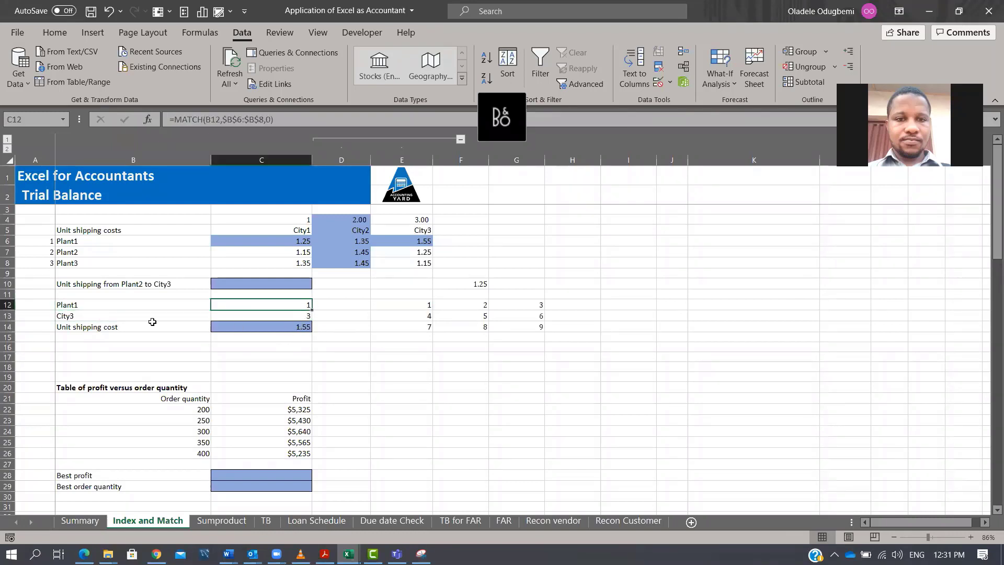
{"action": "left_click", "coordinate": [114, 302]}
{"action": "left_click", "coordinate": [113, 242]}
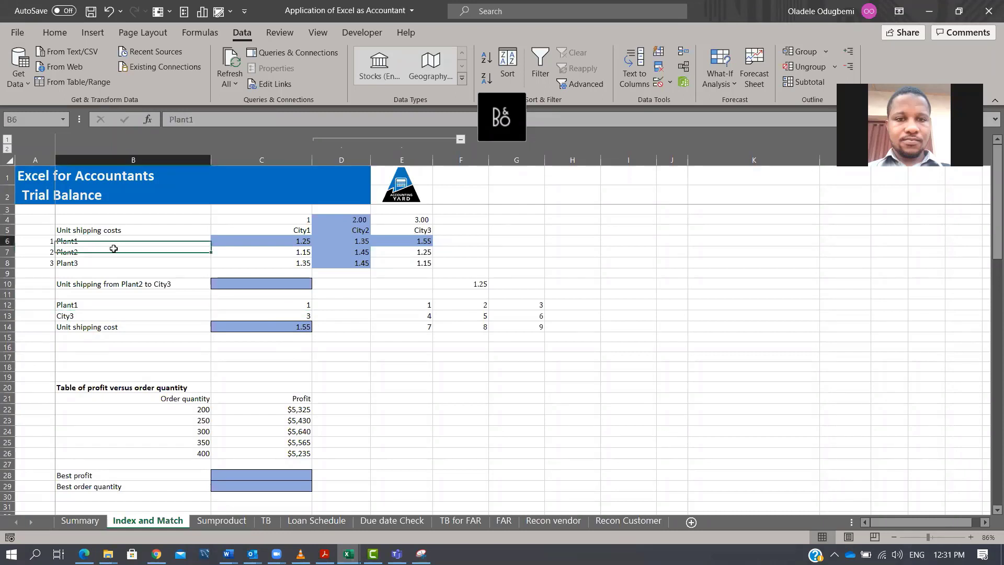
{"action": "left_click_drag", "start_coordinate": [113, 248], "coordinate": [114, 263]}
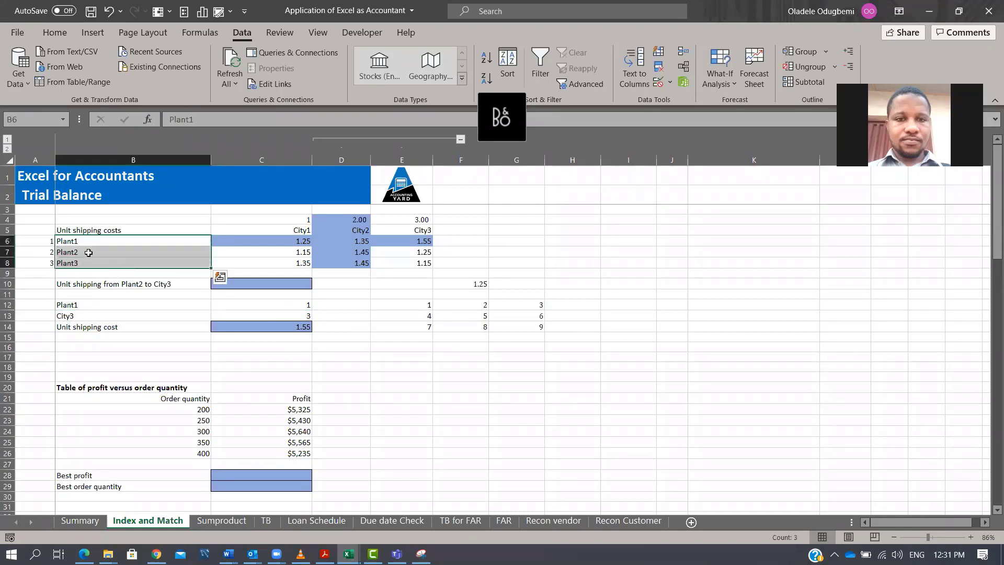
{"action": "left_click", "coordinate": [90, 241]}
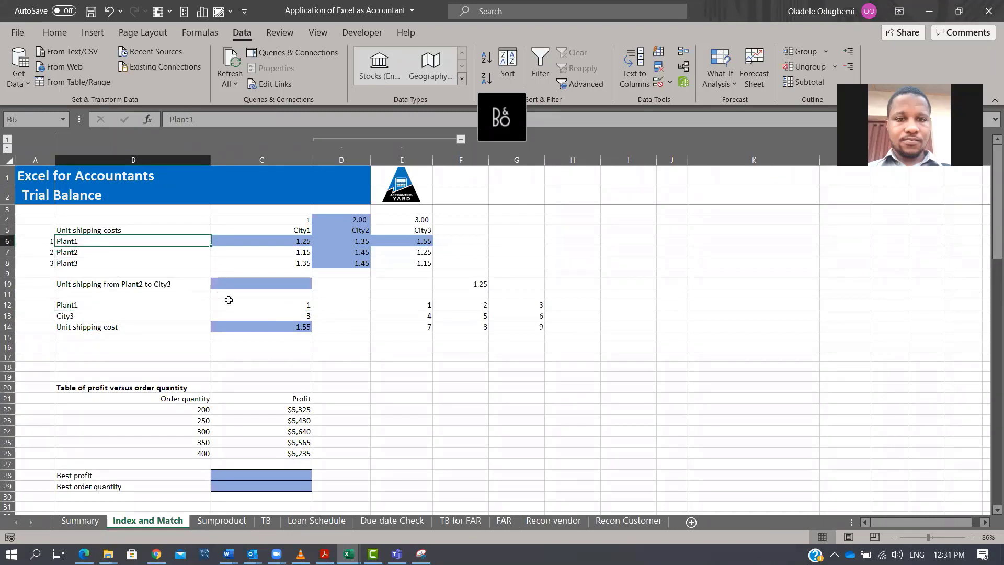
Rewrite C12 as =MATCH(B12,B6:B8,0) to find the selected plant's row position.
{"action": "left_click", "coordinate": [258, 305]}
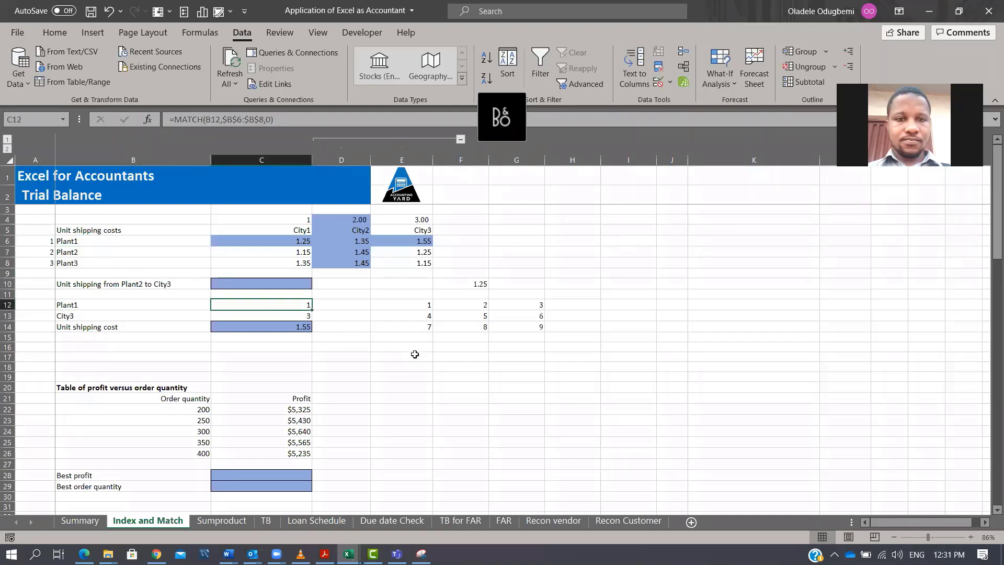
{"action": "type", "text": "=mtahc"}
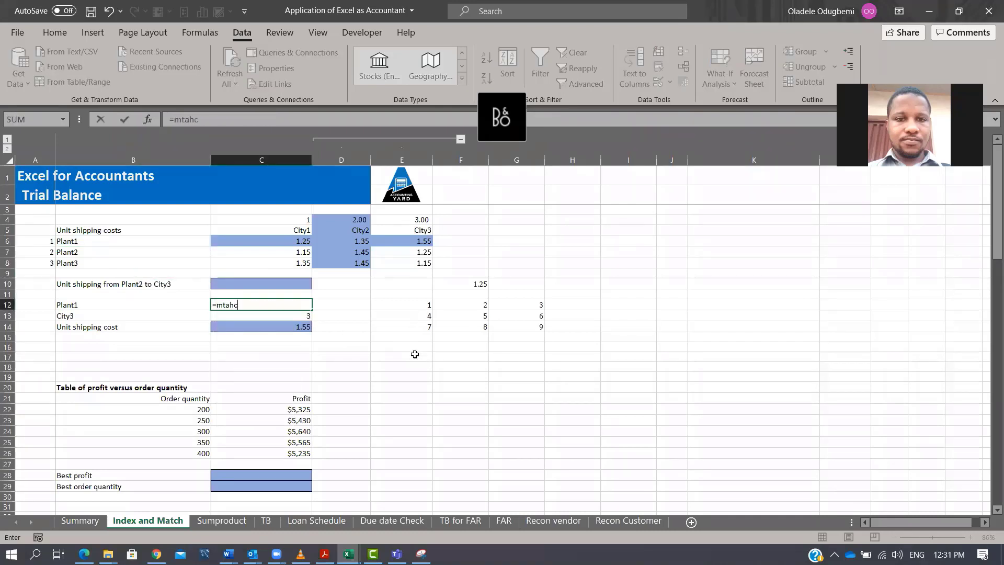
{"action": "key", "text": "BackSpace"}
{"action": "key", "text": "BackSpace"}
{"action": "key", "text": "BackSpace"}
{"action": "key", "text": "BackSpace"}
{"action": "type", "text": "at"}
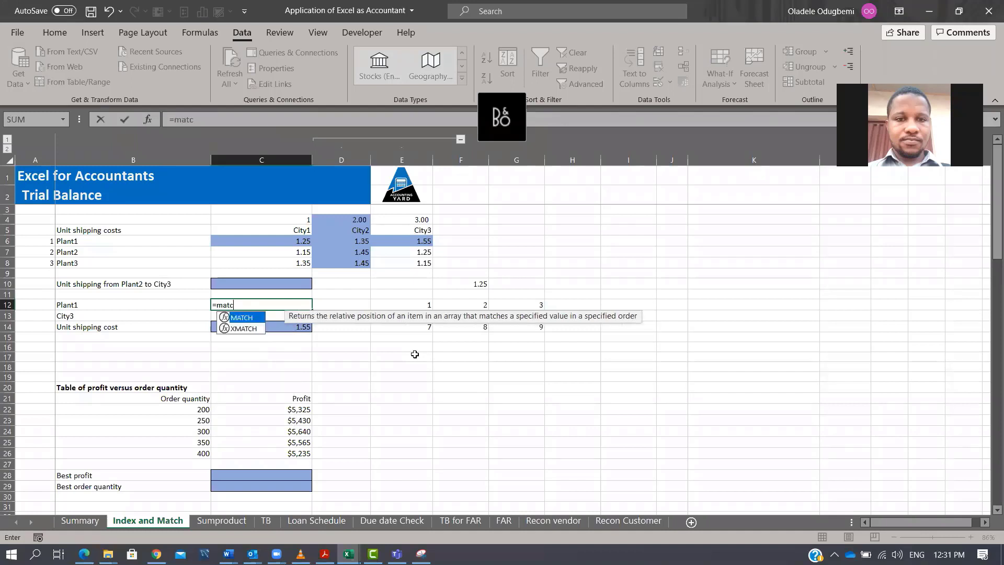
{"action": "key", "text": "Tab"}
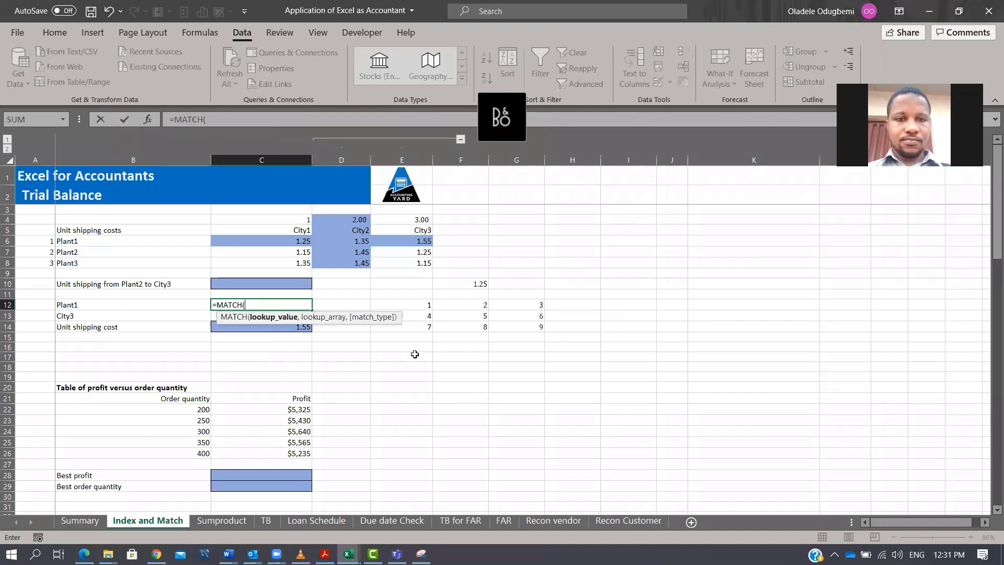
{"action": "left_click", "coordinate": [117, 303]}
{"action": "type", "text": ","}
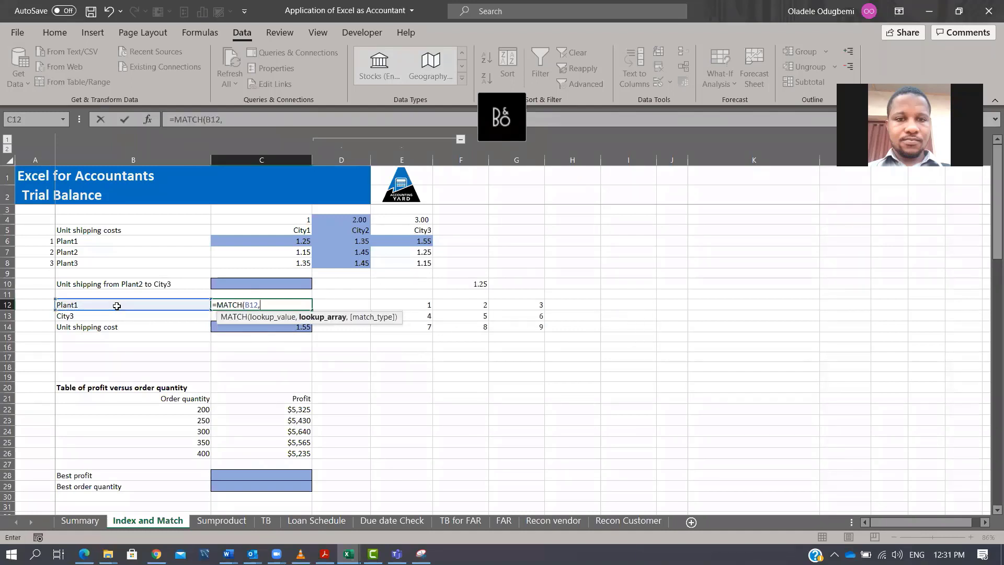
{"action": "left_click_drag", "start_coordinate": [138, 244], "coordinate": [132, 269]}
{"action": "type", "text": ",0"}
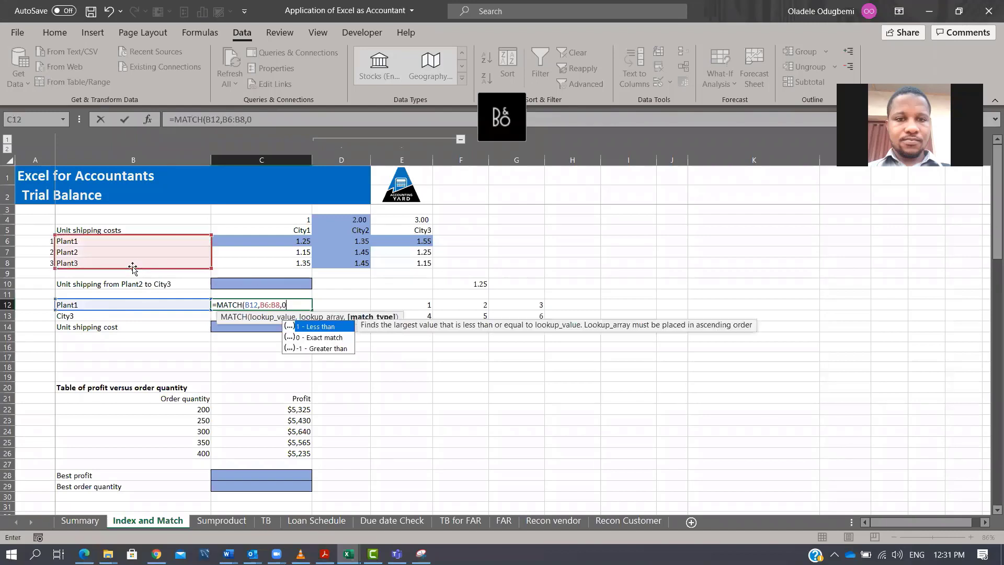
{"action": "type", "text": ")"}
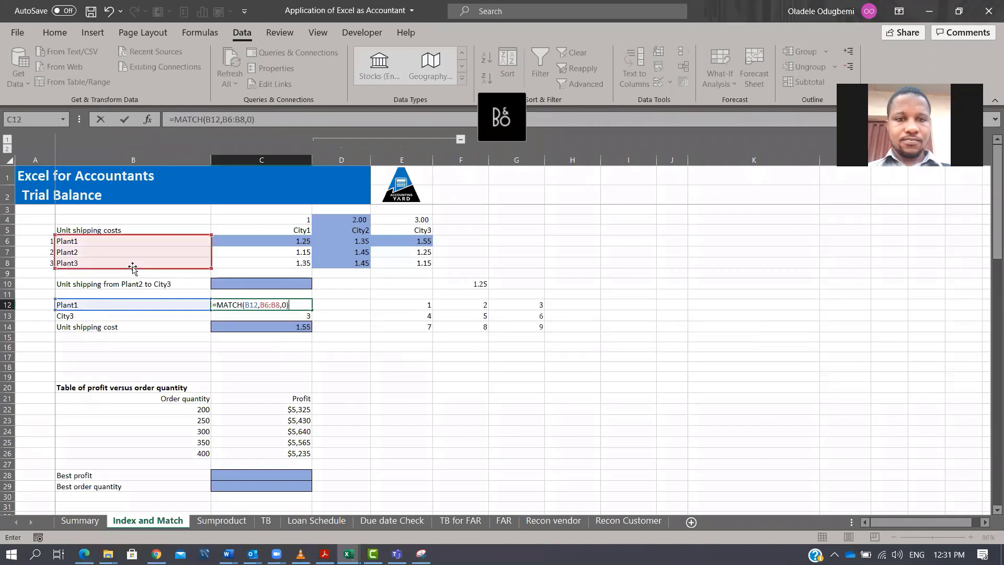
{"action": "key", "text": "Return"}
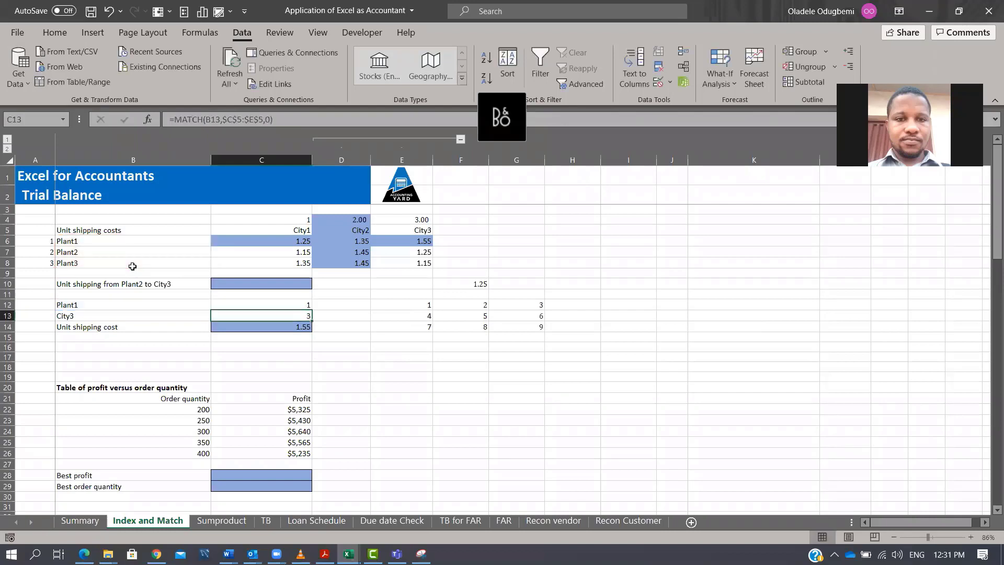
Switch the Plant dropdown in B12 to Plant3 to test the row match and shipping cost.
{"action": "left_click", "coordinate": [74, 244]}
{"action": "left_click", "coordinate": [137, 306]}
{"action": "left_click", "coordinate": [216, 305]}
{"action": "left_click", "coordinate": [196, 328]}
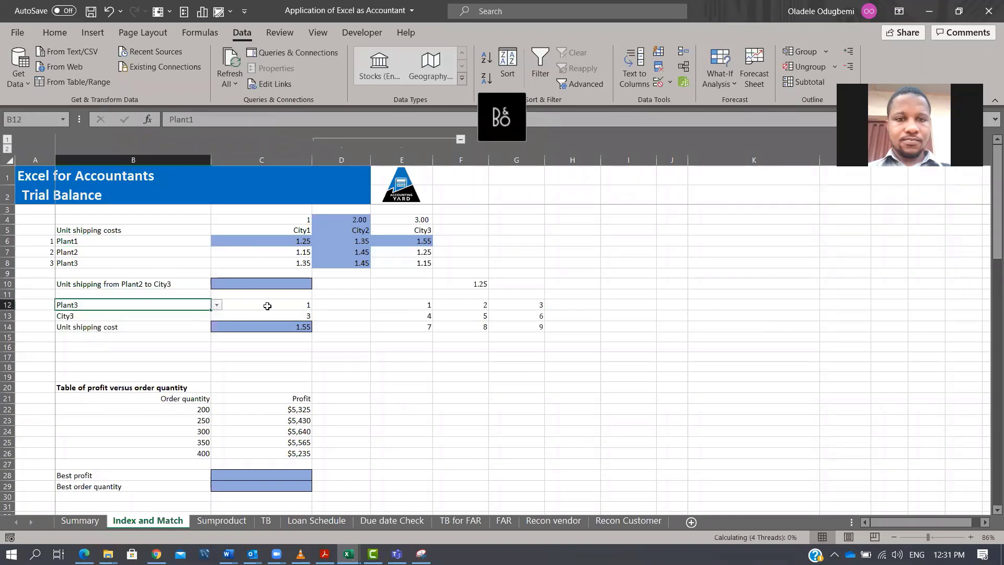
{"action": "left_click", "coordinate": [267, 306]}
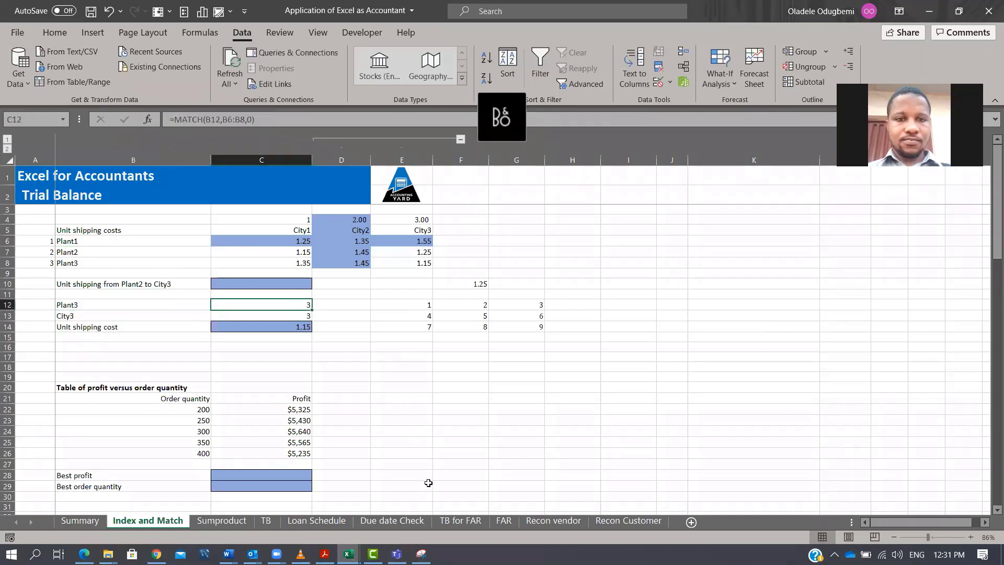
{"action": "left_click", "coordinate": [91, 305]}
{"action": "left_click", "coordinate": [284, 316]}
{"action": "left_click", "coordinate": [296, 328]}
Enter =INDEX(C6:E8,3,3) in E17 to return the cost at row 3, column 3 of the table.
{"action": "left_click", "coordinate": [417, 355]}
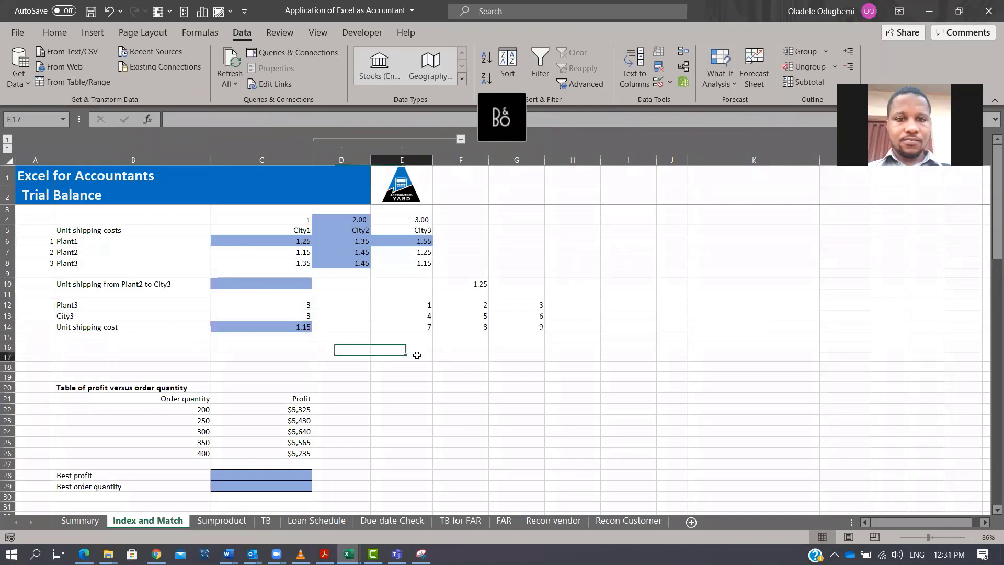
{"action": "type", "text": "=INDEX("}
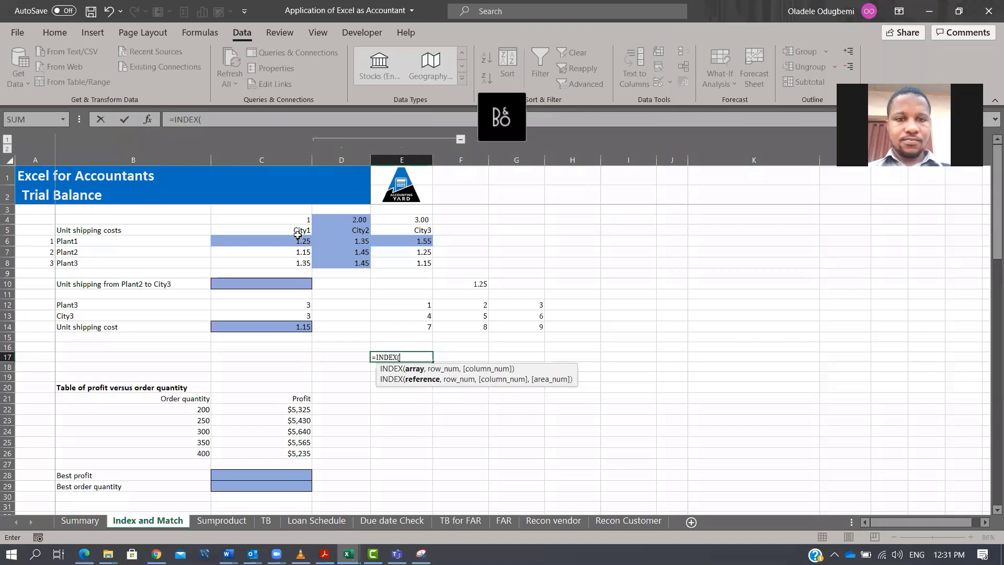
{"action": "left_click_drag", "start_coordinate": [298, 240], "coordinate": [410, 263]}
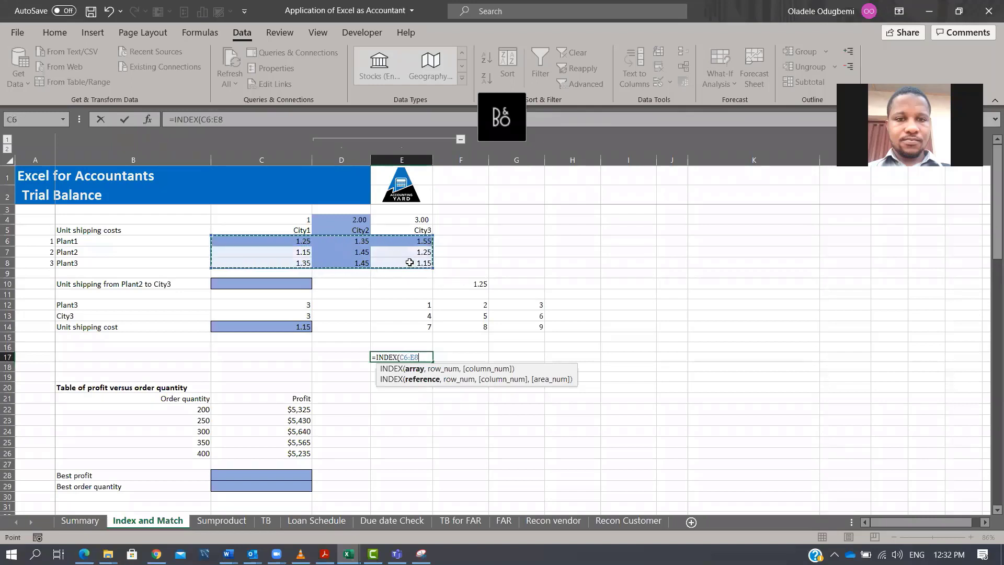
{"action": "type", "text": ","}
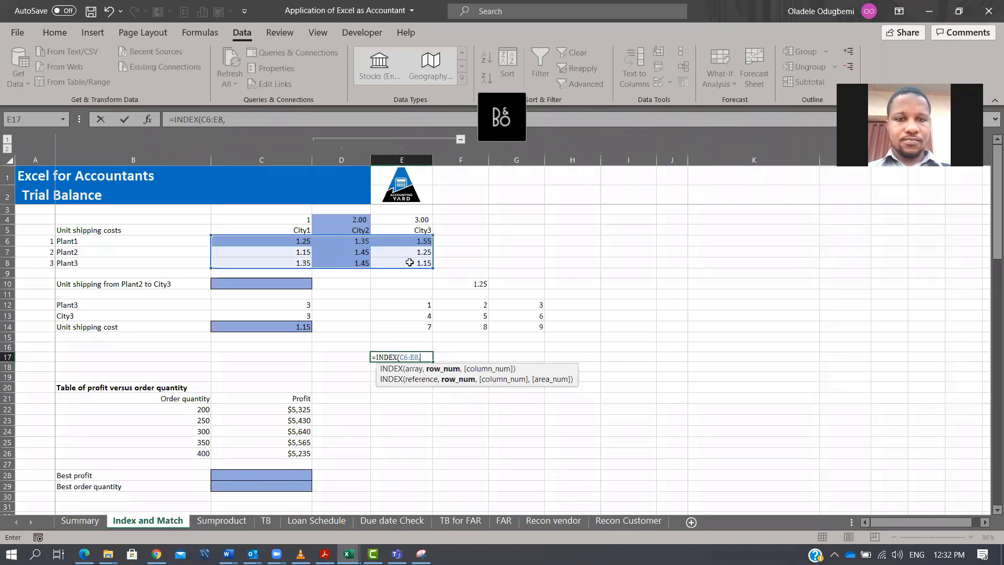
{"action": "type", "text": "3,3"}
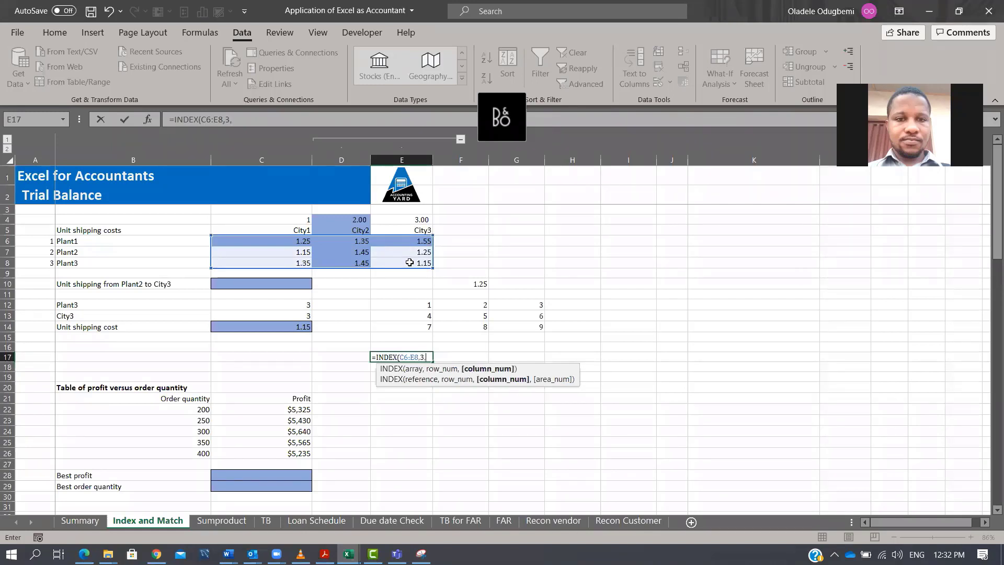
{"action": "key", "text": "ctrl+Return"}
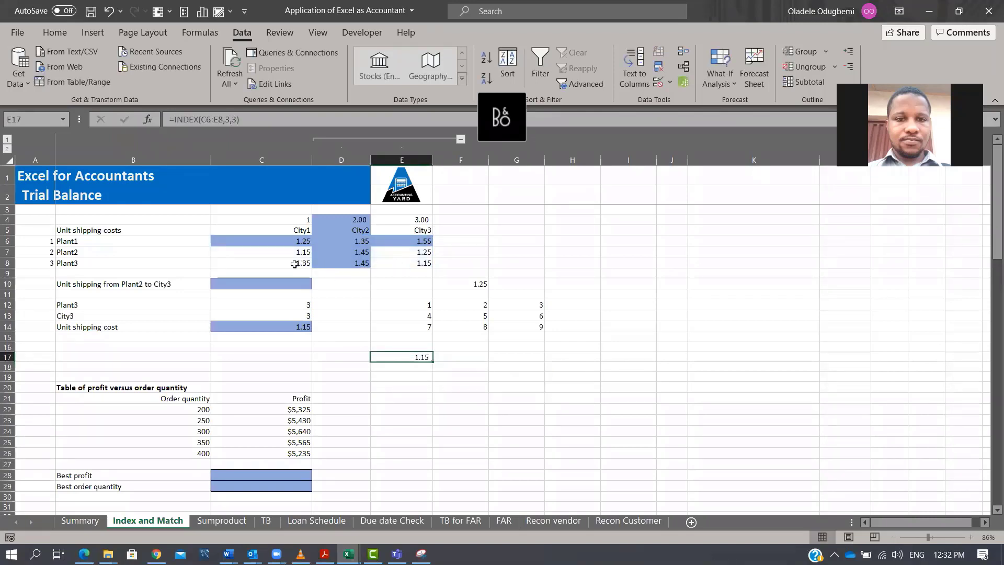
Inspect the INDEX formula in C14 and its C12 and C13 references in the formula bar.
{"action": "left_click_drag", "start_coordinate": [295, 263], "coordinate": [356, 263]}
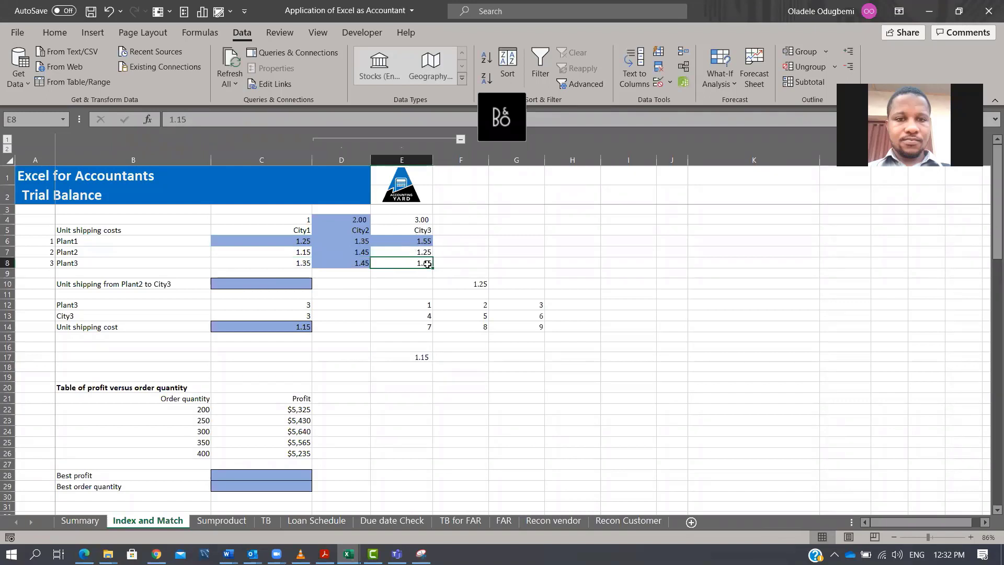
{"action": "left_click", "coordinate": [308, 328]}
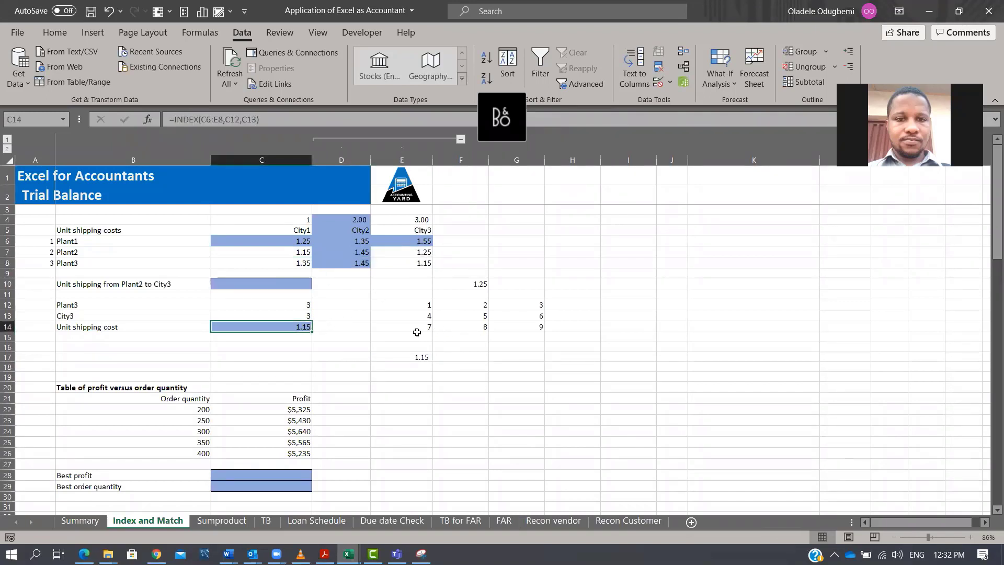
{"action": "left_click_drag", "start_coordinate": [85, 307], "coordinate": [298, 315]}
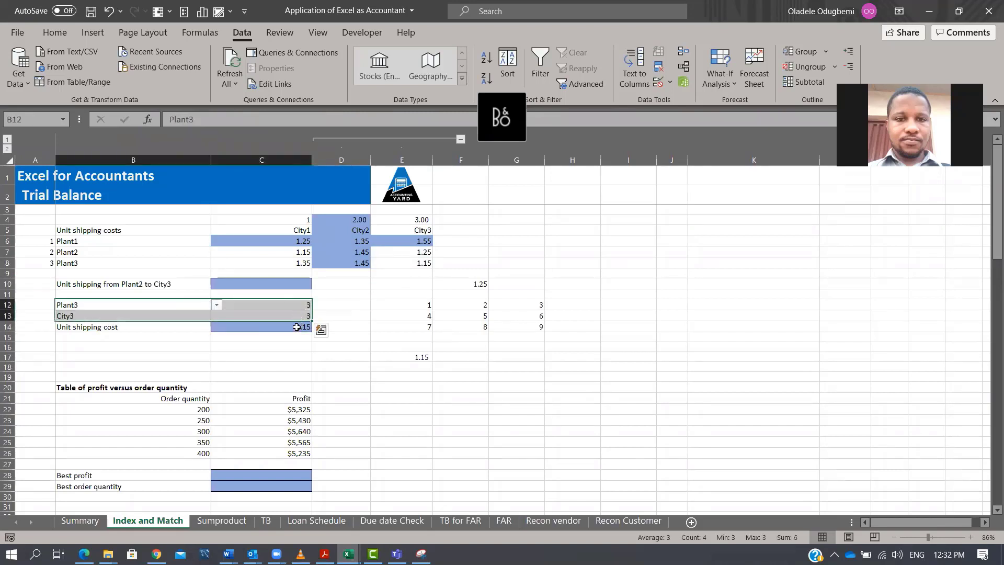
{"action": "left_click", "coordinate": [302, 327]}
{"action": "left_click", "coordinate": [239, 119]}
{"action": "double_click", "coordinate": [228, 117]}
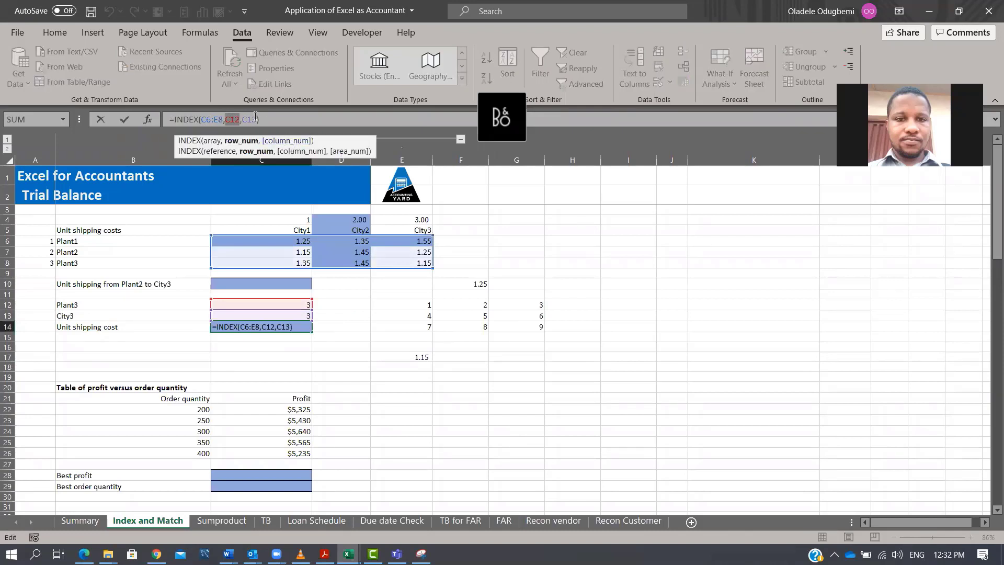
{"action": "left_click", "coordinate": [241, 121]}
{"action": "double_click", "coordinate": [244, 120]}
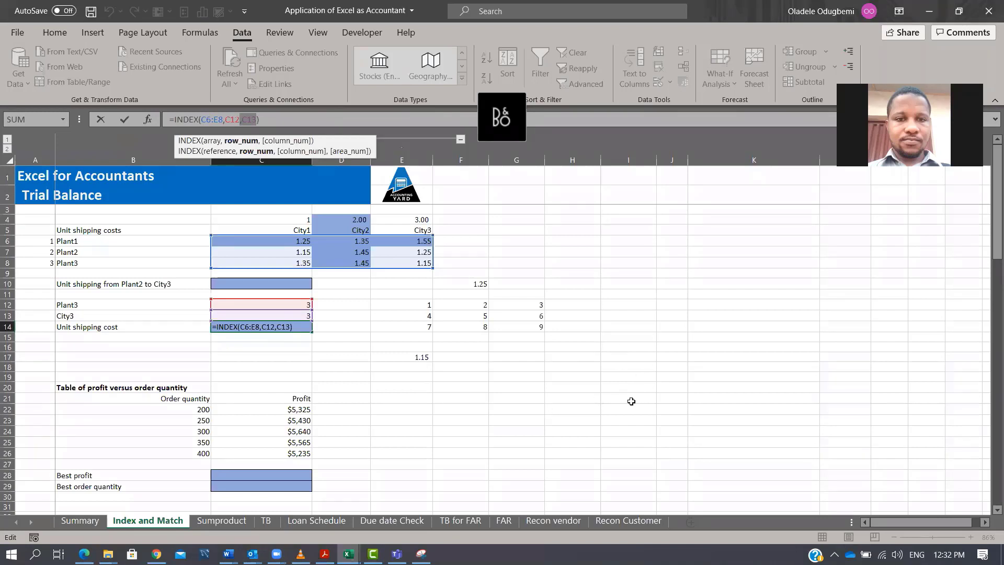
{"action": "key", "text": "Return"}
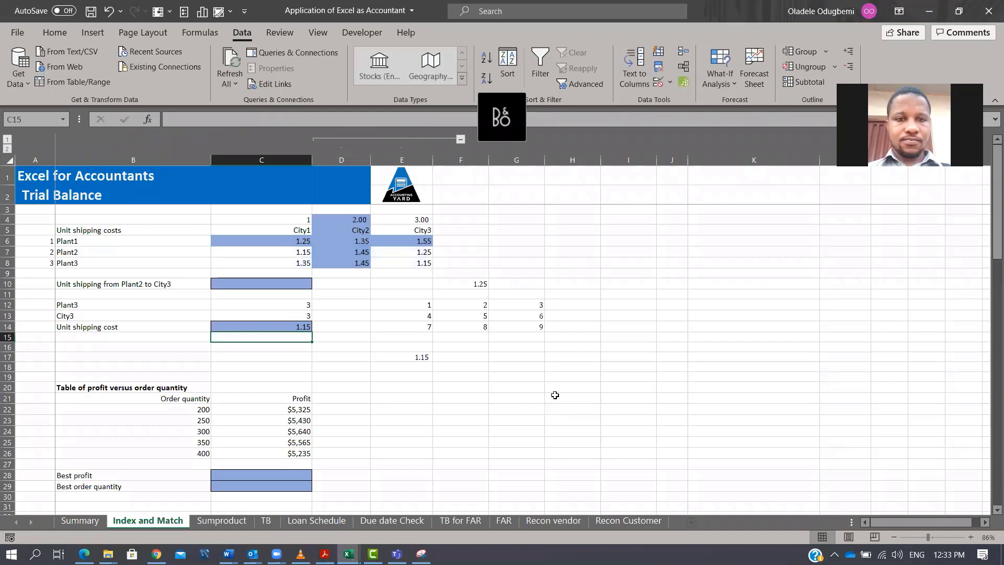
Enter =MAX(C22:C26) in C28 to return the best profit from the profit column.
{"action": "scroll", "coordinate": [407, 399], "scroll_direction": "down", "scroll_amount": 1}
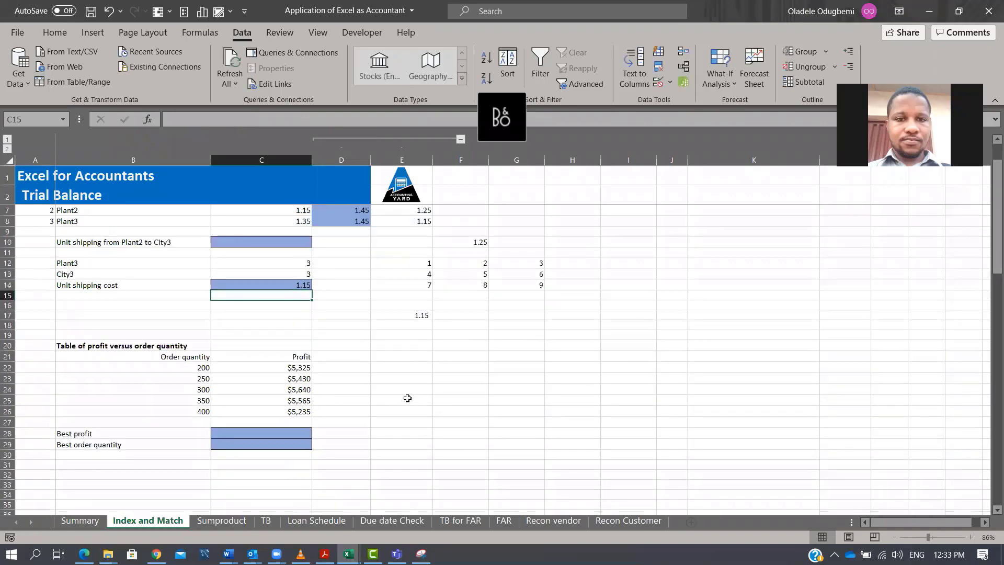
{"action": "key", "text": "Down"}
{"action": "key", "text": "Down"}
{"action": "key", "text": "Down"}
{"action": "key", "text": "Down"}
{"action": "key", "text": "Down"}
{"action": "key", "text": "Down"}
{"action": "key", "text": "Down"}
{"action": "key", "text": "Down"}
{"action": "key", "text": "Down"}
{"action": "key", "text": "Down"}
{"action": "key", "text": "Down"}
{"action": "key", "text": "Down"}
{"action": "key", "text": "Down"}
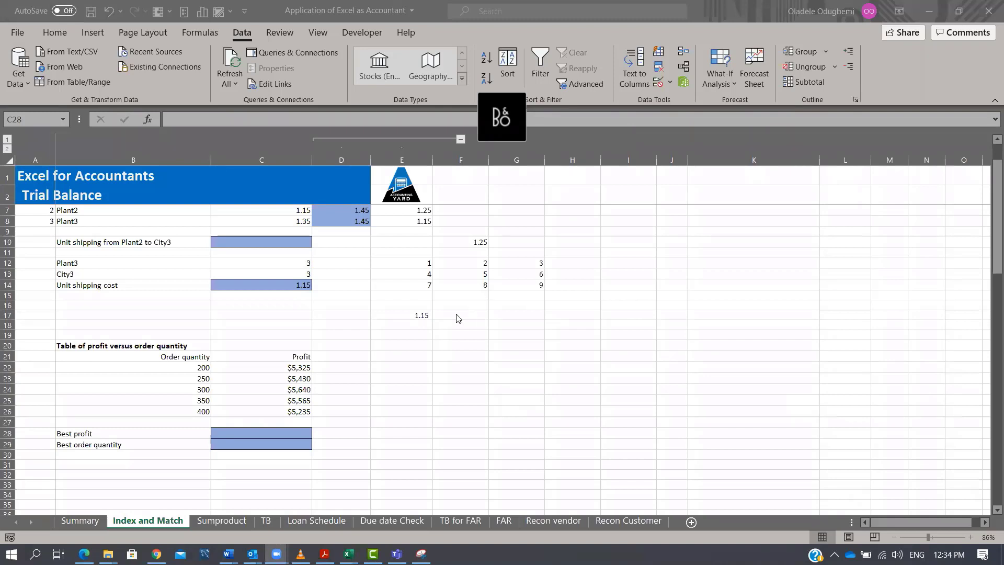
{"action": "left_click", "coordinate": [475, 354]}
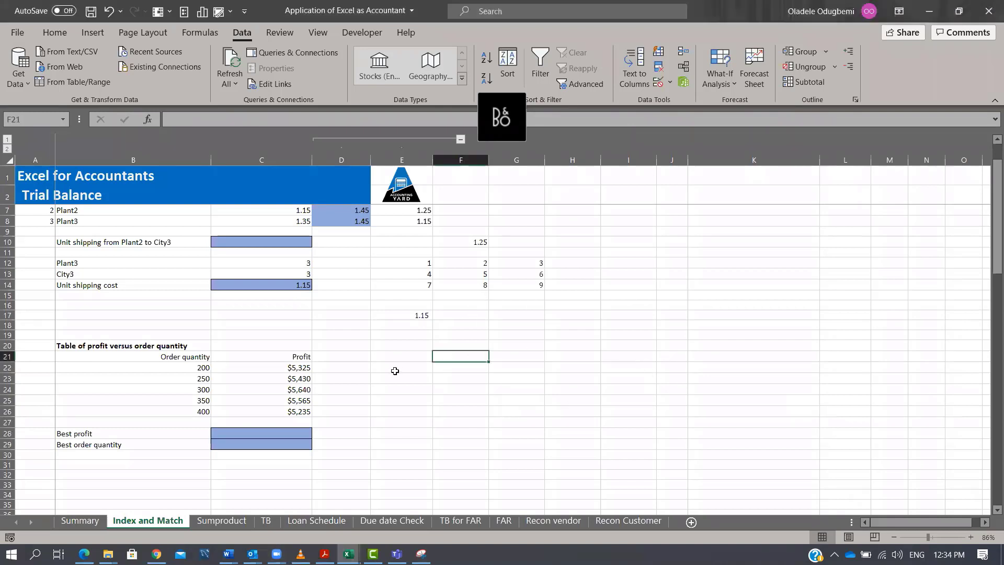
{"action": "left_click", "coordinate": [354, 406]}
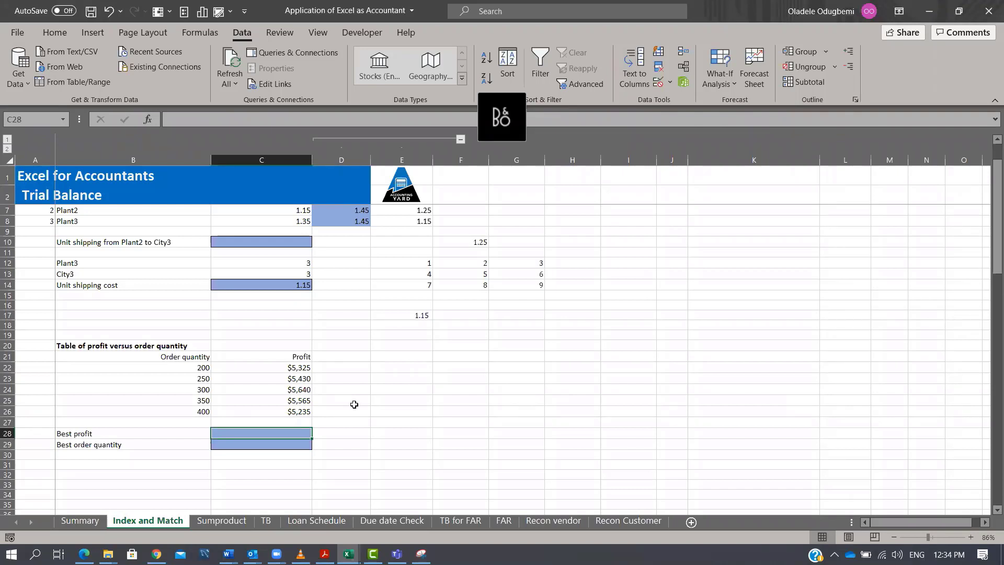
{"action": "type", "text": "="}
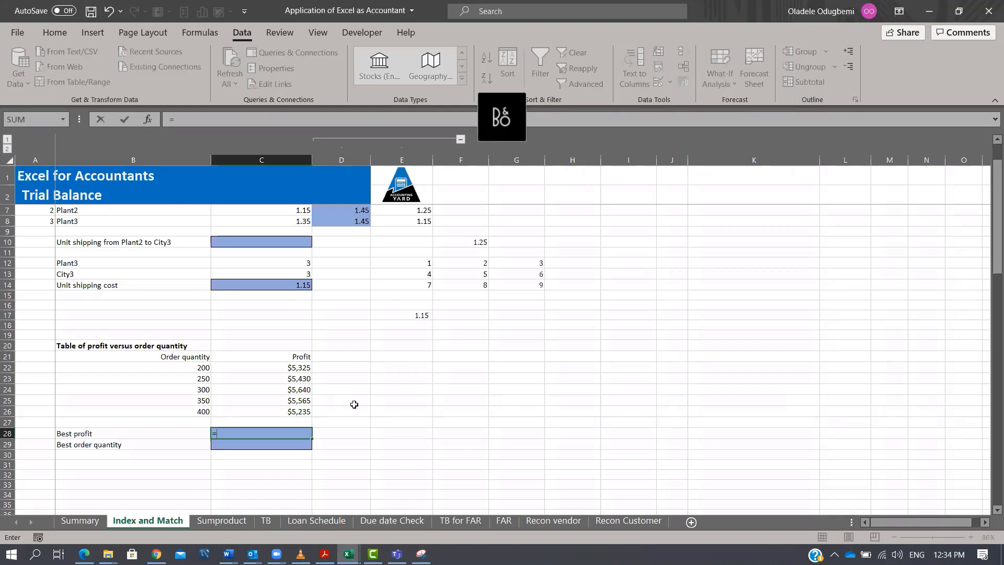
{"action": "type", "text": "MAX("}
{"action": "key", "text": "Up"}
{"action": "key", "text": "Up"}
{"action": "key", "text": "shift+Up"}
{"action": "key", "text": "shift+Up"}
{"action": "key", "text": "shift+Up"}
{"action": "key", "text": "shift+Up"}
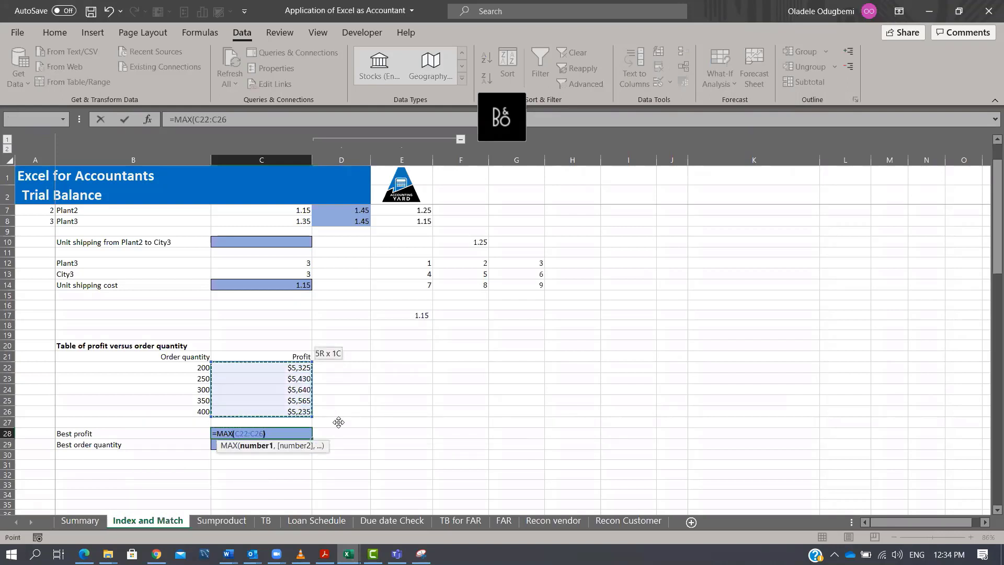
{"action": "key", "text": "Tab"}
{"action": "key", "text": "Left"}
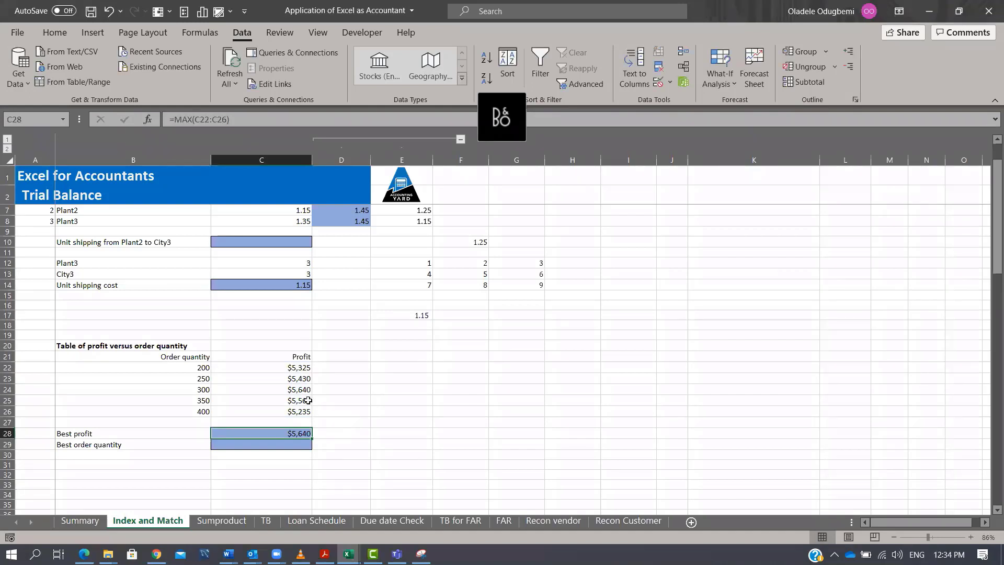
Enter =INDEX(B22:B26,MATCH(C28,C22:C26,0)) in C29 to return the order quantity giving the best profit.
{"action": "left_click", "coordinate": [116, 445]}
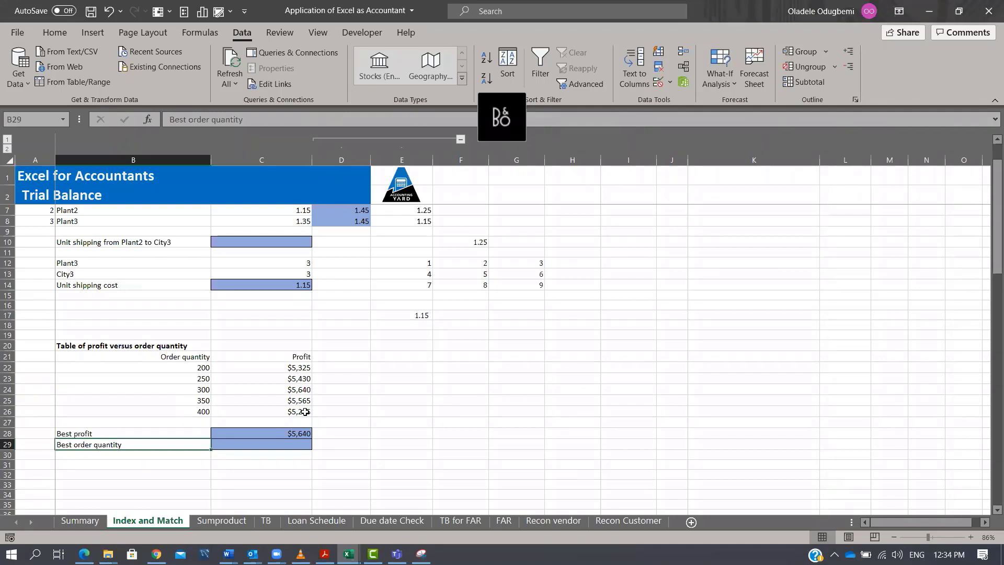
{"action": "left_click", "coordinate": [304, 389]}
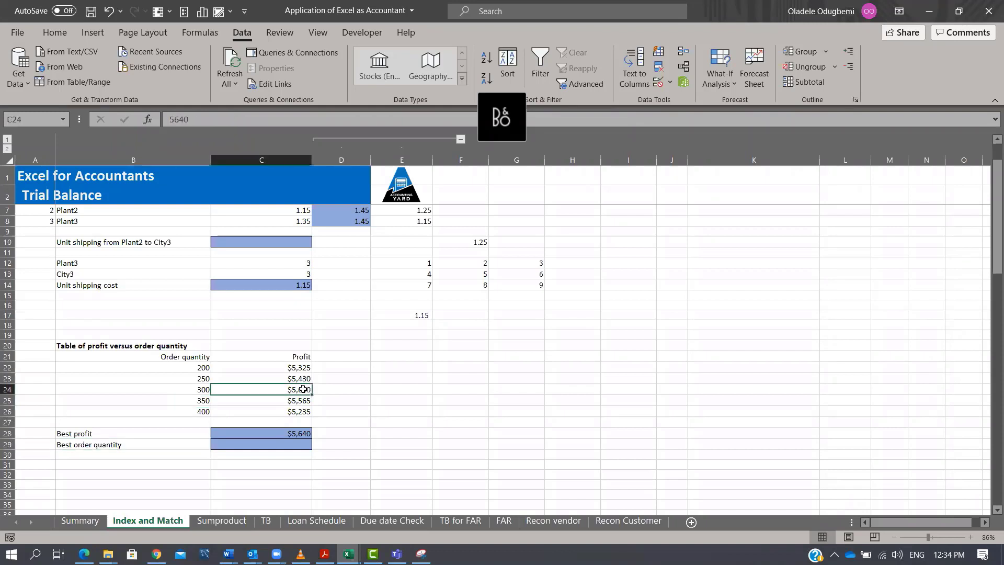
{"action": "left_click_drag", "start_coordinate": [195, 367], "coordinate": [188, 415]}
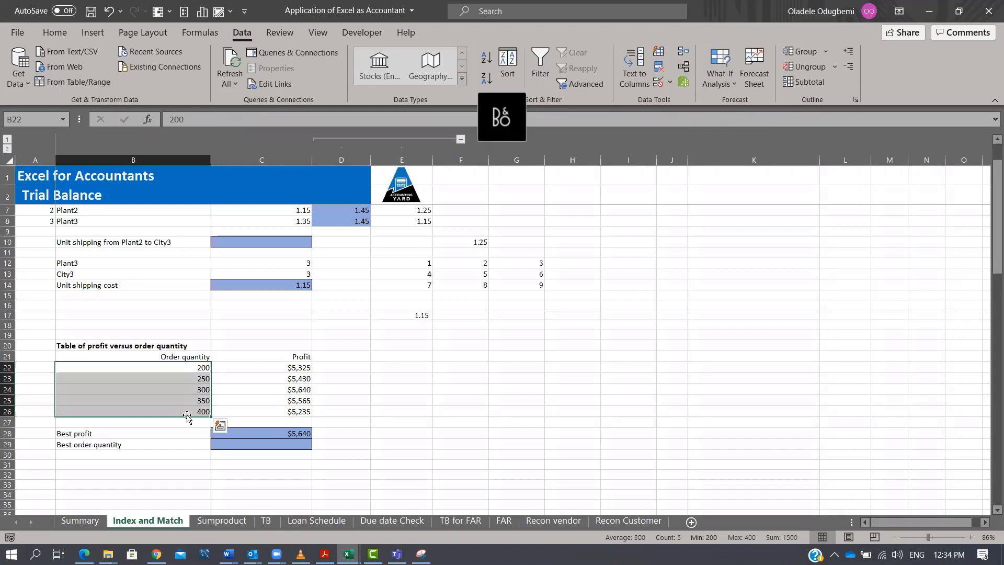
{"action": "key", "text": "Down"}
{"action": "key", "text": "Down"}
{"action": "key", "text": "Down"}
{"action": "key", "text": "Down"}
{"action": "key", "text": "Down"}
{"action": "key", "text": "Down"}
{"action": "key", "text": "Down"}
{"action": "key", "text": "Right"}
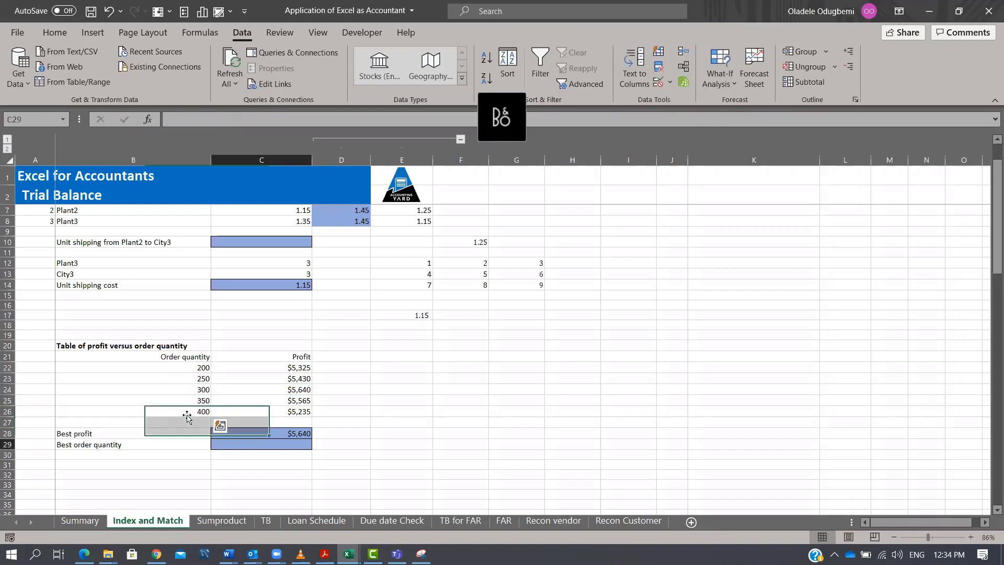
{"action": "type", "text": "=IND"}
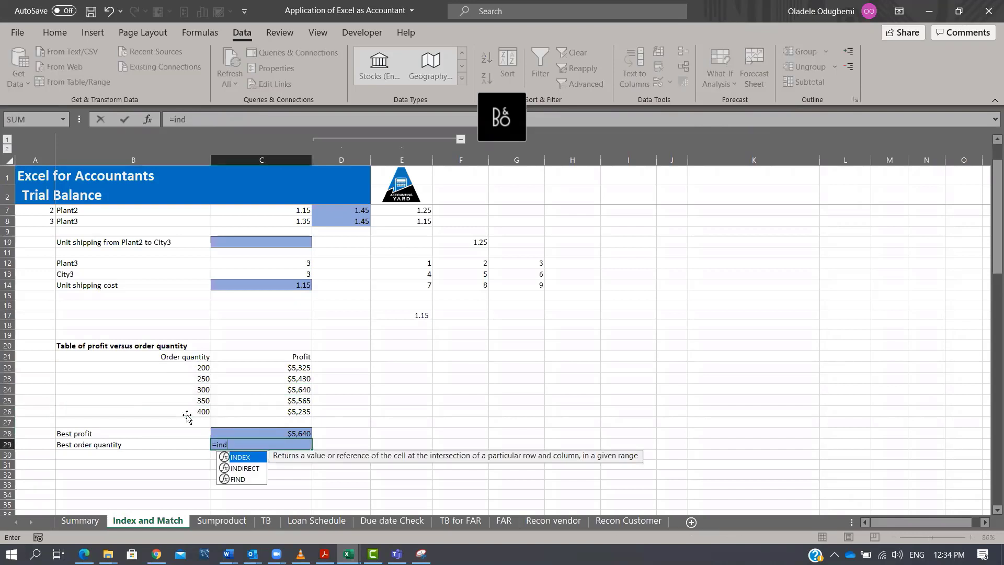
{"action": "key", "text": "Tab"}
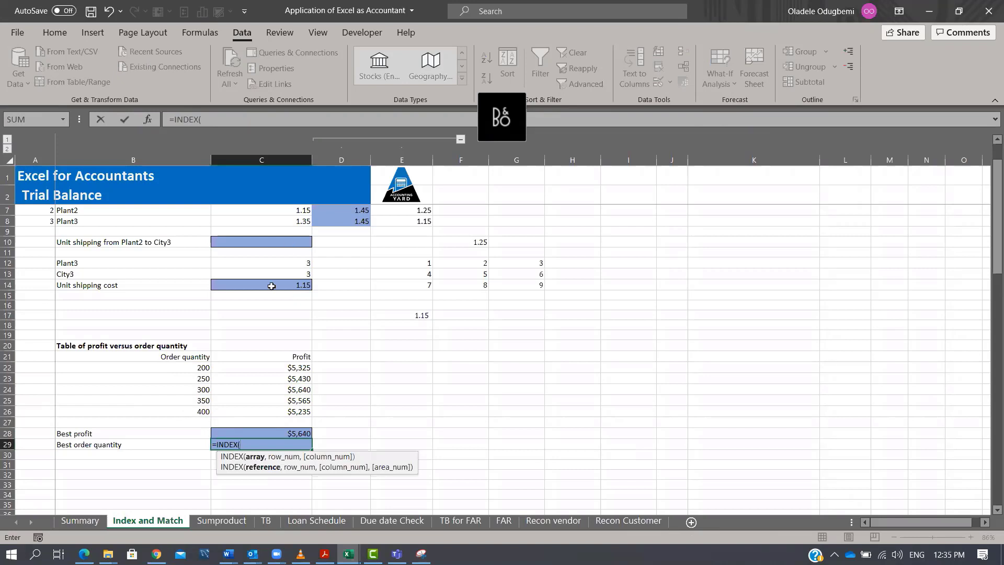
{"action": "left_click_drag", "start_coordinate": [198, 371], "coordinate": [188, 409]}
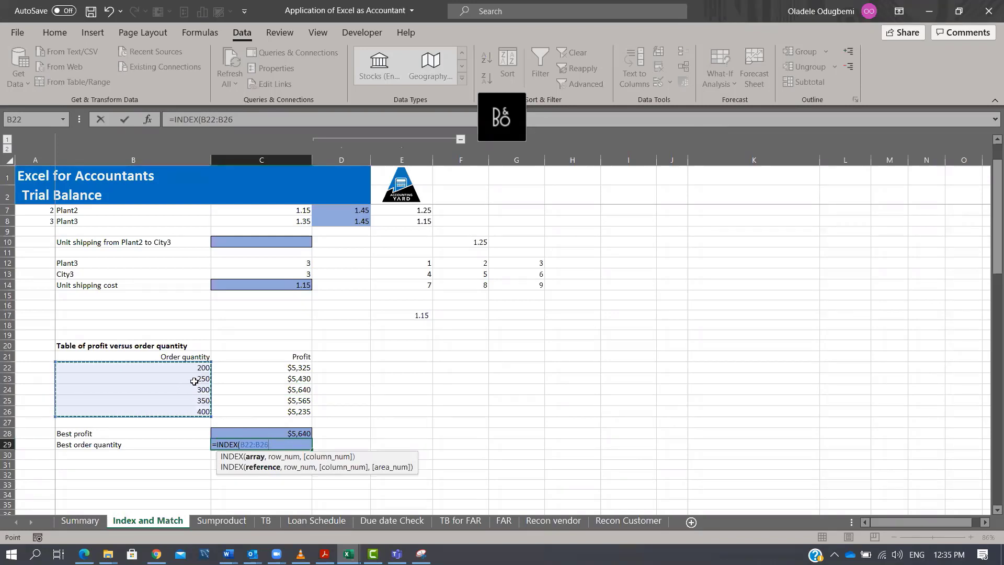
{"action": "type", "text": ",MATCH("}
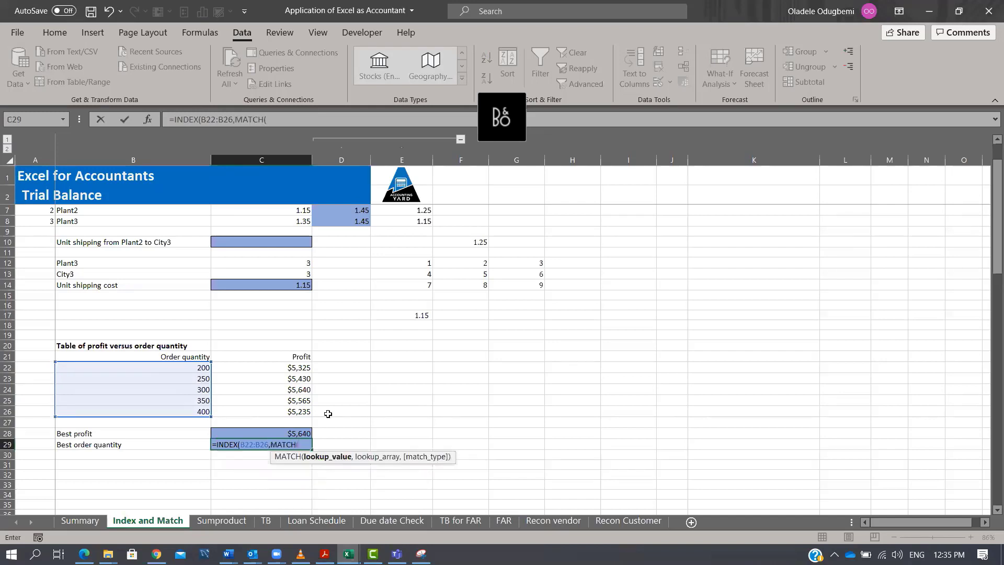
{"action": "key", "text": "Up"}
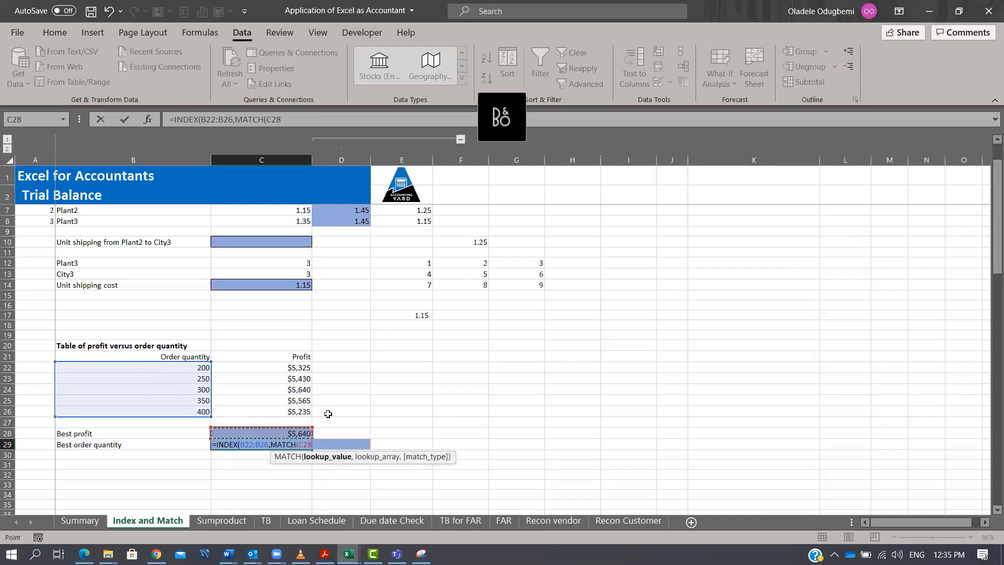
{"action": "type", "text": ","}
{"action": "left_click", "coordinate": [298, 368]}
{"action": "left_click_drag", "start_coordinate": [298, 382], "coordinate": [289, 410]}
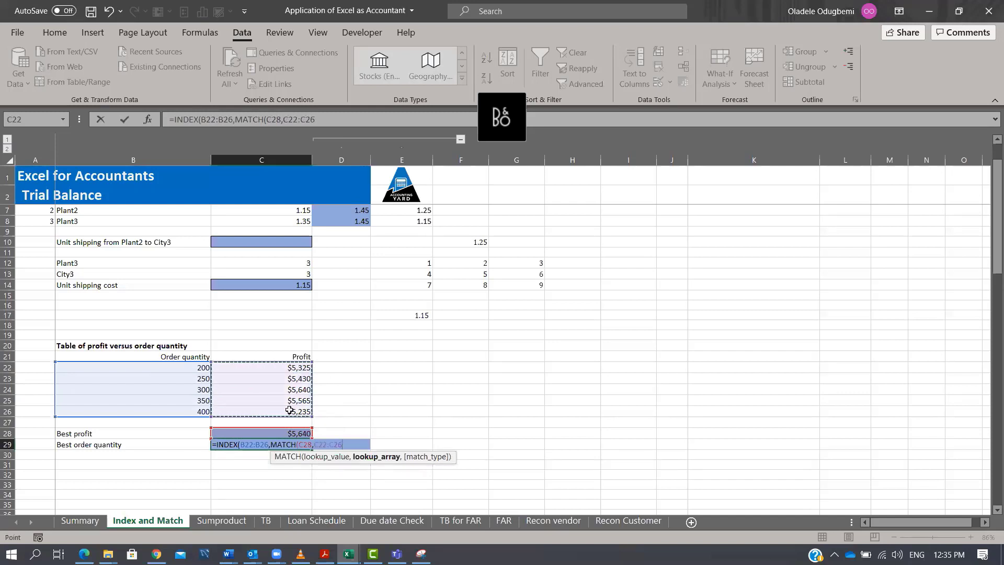
{"action": "type", "text": ",0"}
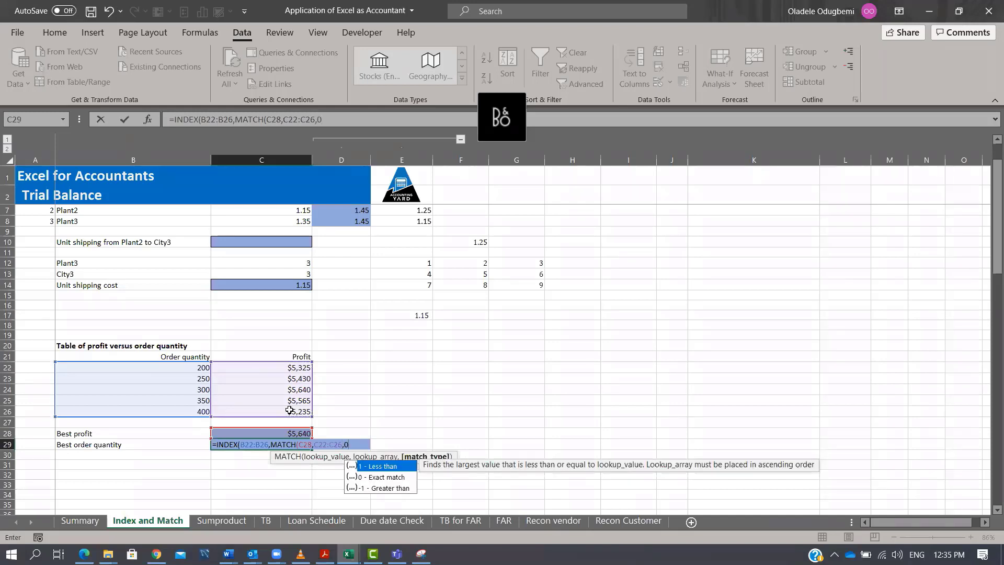
{"action": "type", "text": ")"}
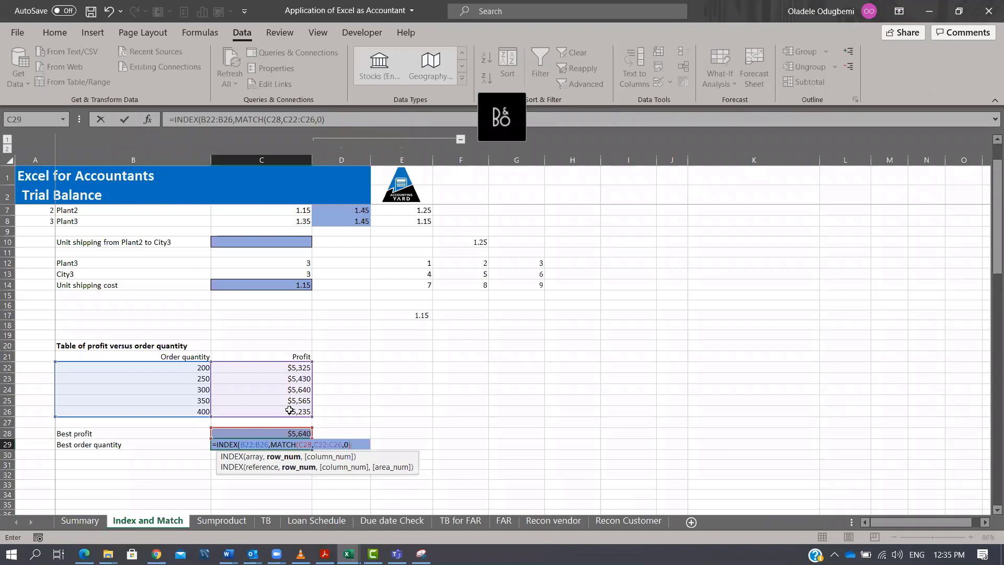
{"action": "type", "text": ")"}
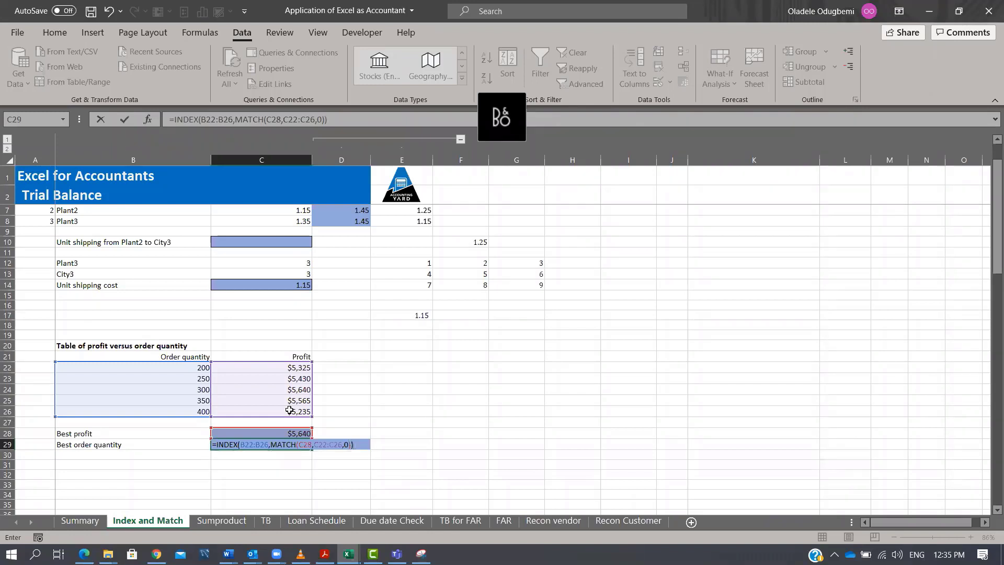
{"action": "key", "text": "ctrl+Return"}
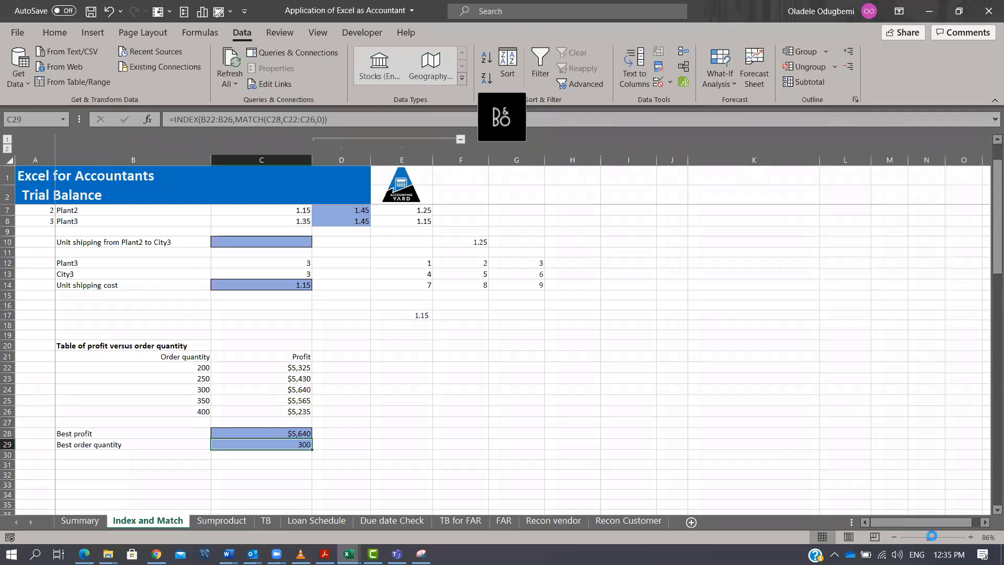
Zoom in on the profit table and re-enter =MAX(C22:C26) in C28 for the best profit.
{"action": "left_click_drag", "start_coordinate": [930, 537], "coordinate": [932, 538]}
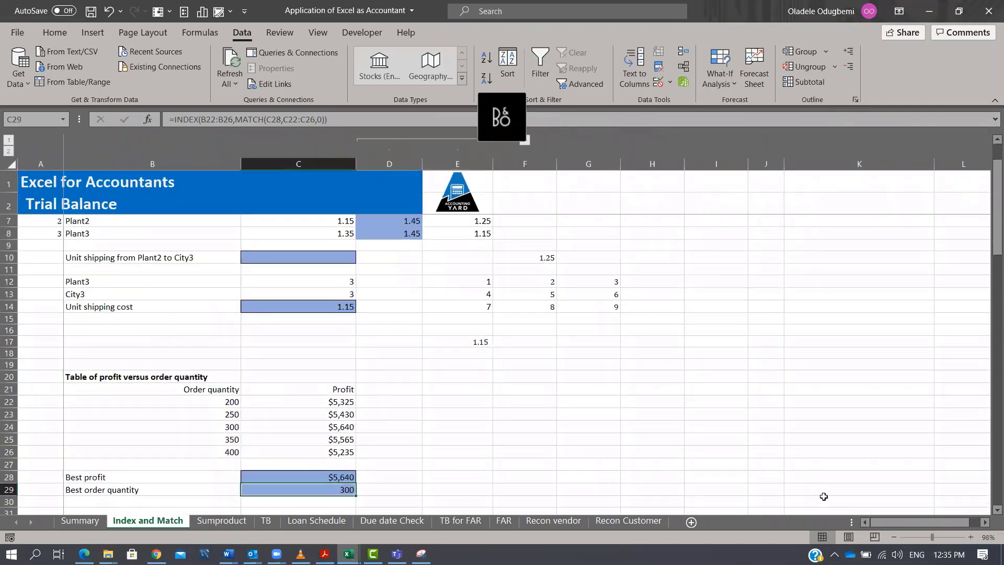
{"action": "left_click", "coordinate": [936, 537]}
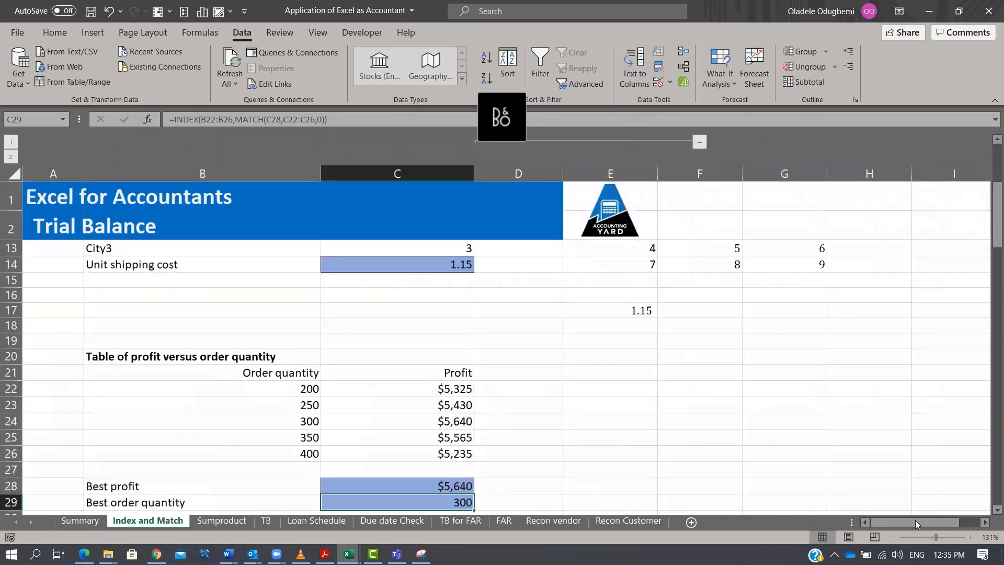
{"action": "scroll", "coordinate": [709, 392], "scroll_direction": "down", "scroll_amount": 1}
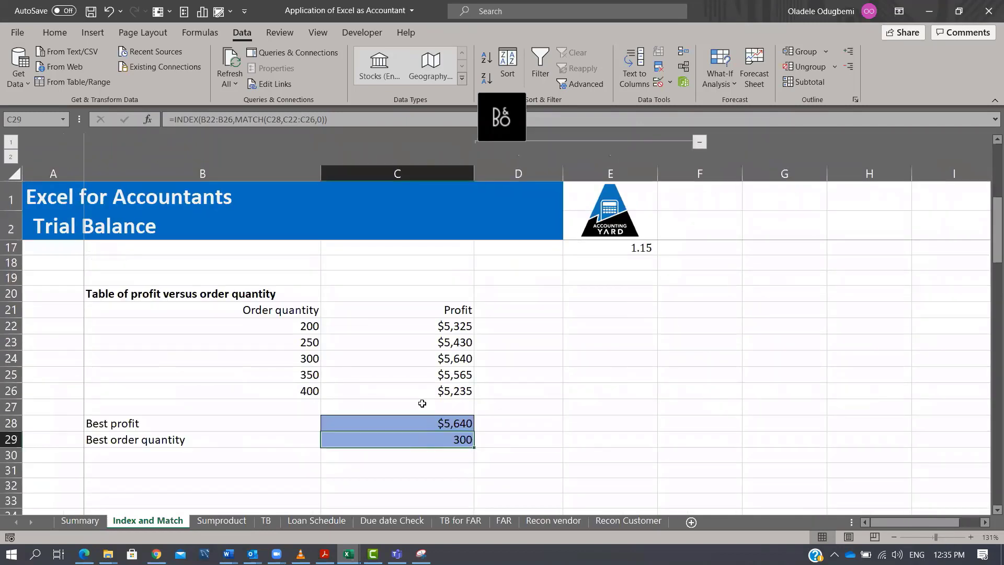
{"action": "key", "text": "Return"}
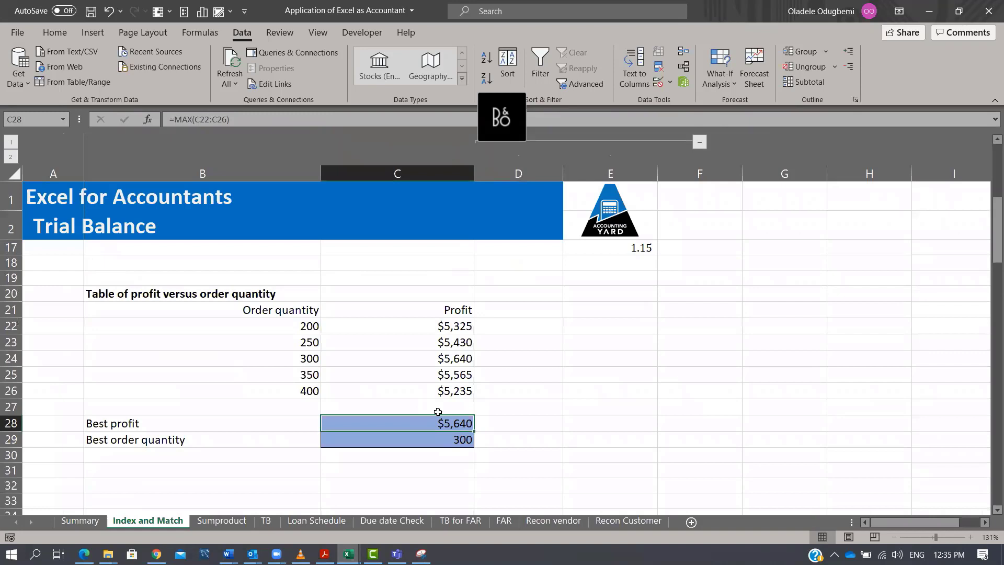
{"action": "type", "text": "=max"}
{"action": "key", "text": "Tab"}
{"action": "key", "text": "Up"}
{"action": "key", "text": "Up"}
{"action": "key", "text": "shift+Up"}
{"action": "key", "text": "shift+Up"}
{"action": "key", "text": "shift+Up"}
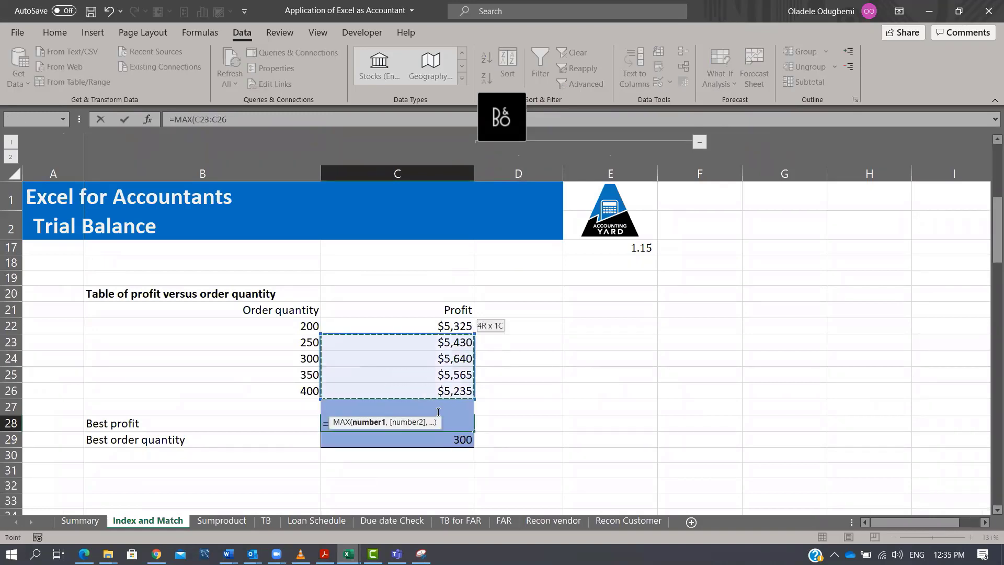
{"action": "key", "text": "shift+Up"}
{"action": "key", "text": "ctrl+Return"}
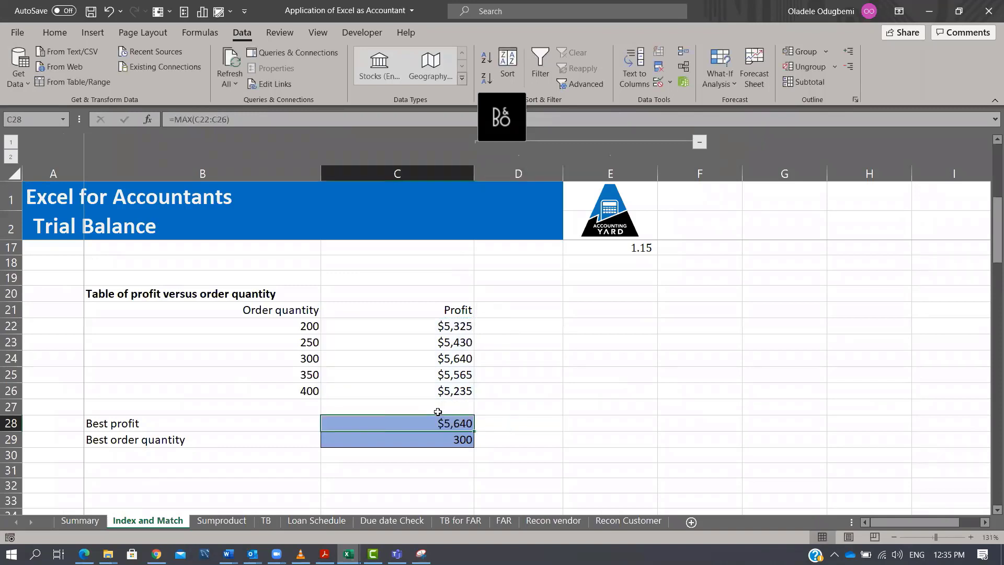
Enter =MATCH(C28,C22:C26,0) in E28 to find the row position of the best profit.
{"action": "key", "text": "Right"}
{"action": "key", "text": "Right"}
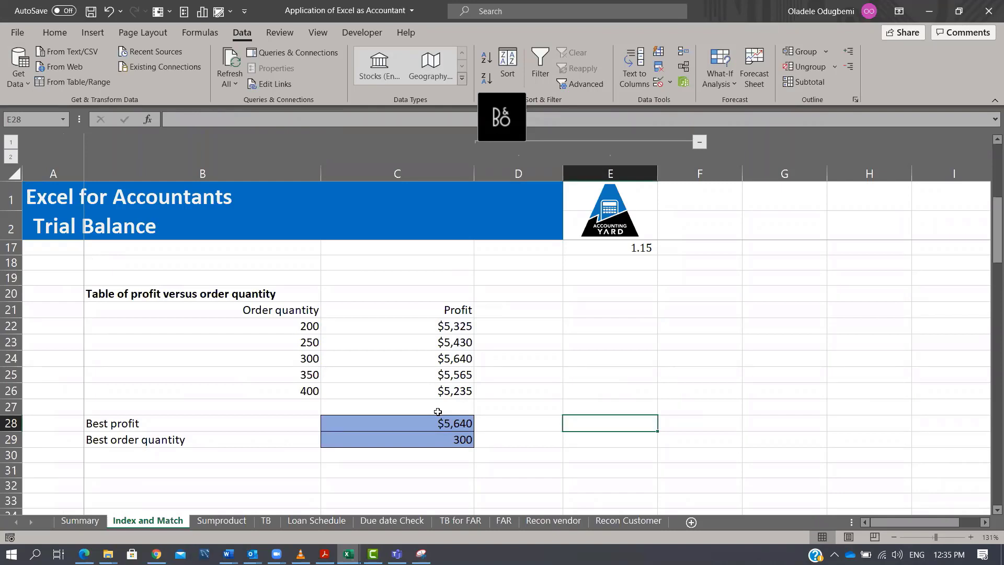
{"action": "type", "text": "=match"}
{"action": "key", "text": "Tab"}
{"action": "left_click", "coordinate": [438, 412]}
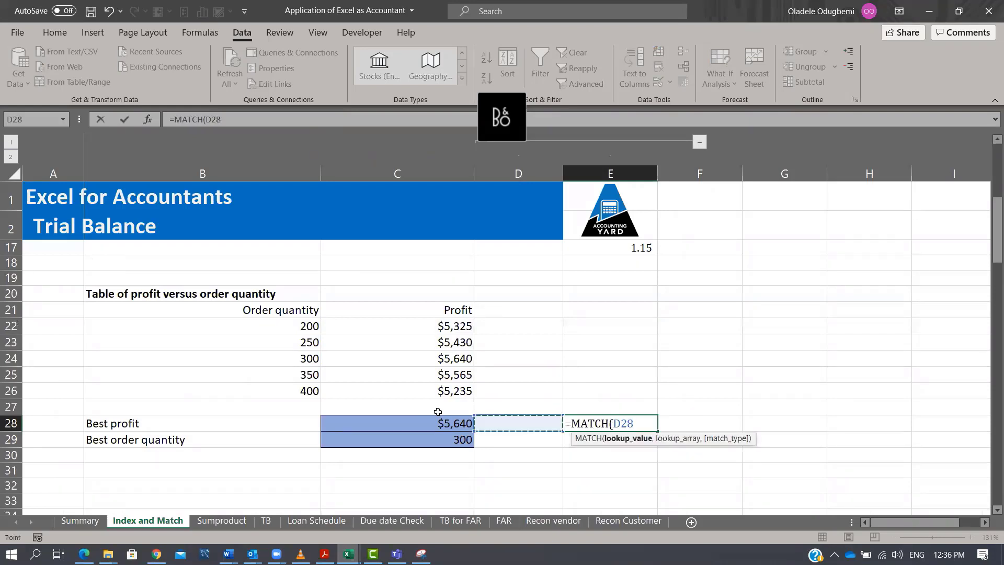
{"action": "type", "text": ","}
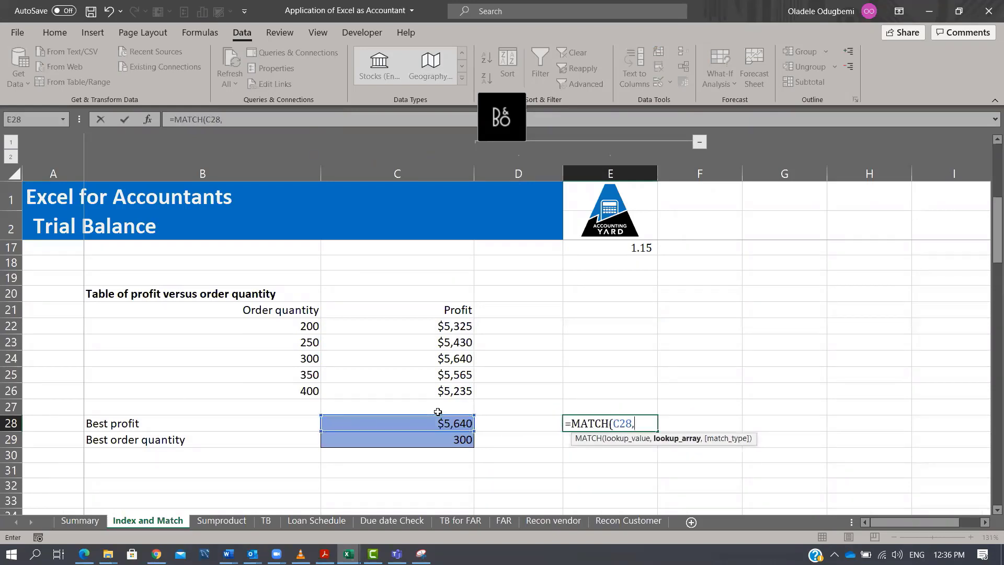
{"action": "left_click_drag", "start_coordinate": [455, 325], "coordinate": [447, 390]}
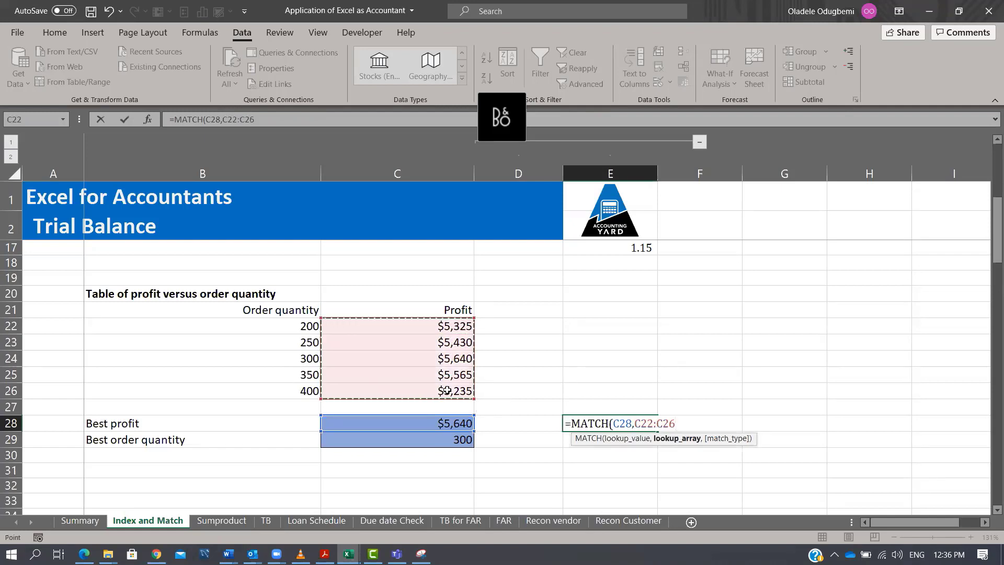
{"action": "type", "text": ","}
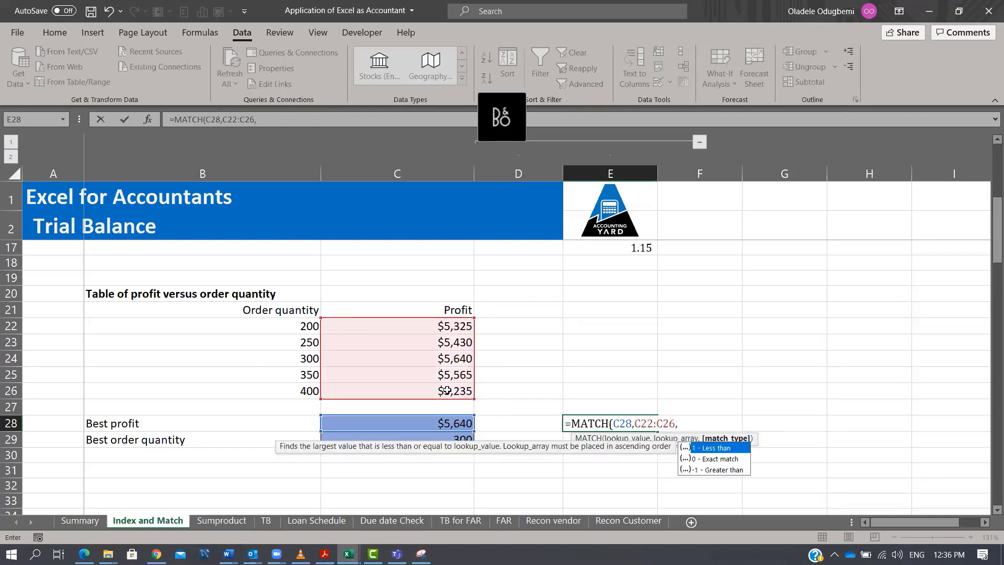
{"action": "type", "text": "0)"}
{"action": "key", "text": "Tab"}
{"action": "key", "text": "Left"}
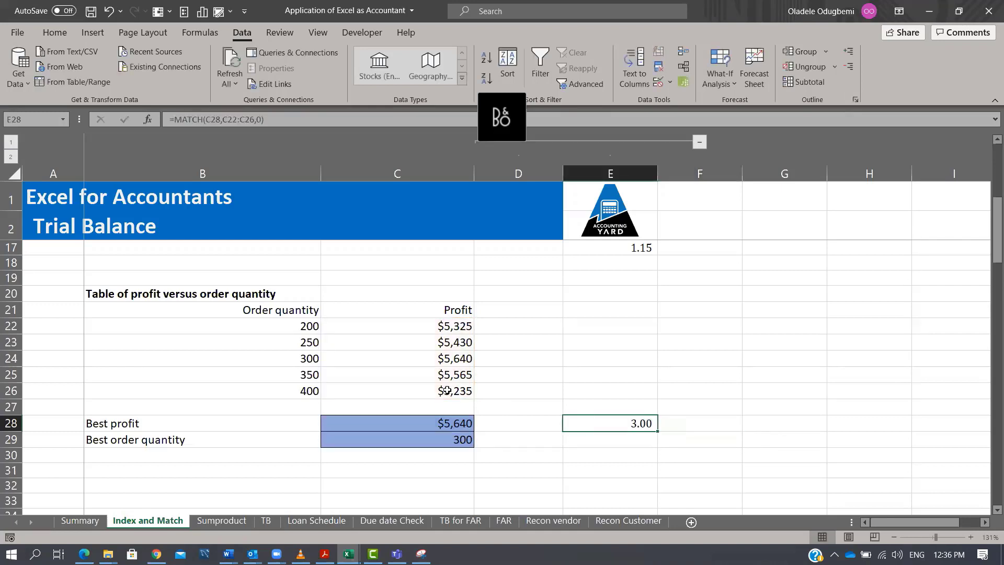
Enter =INDEX(B22:B26,E28) in C29 to return the best order quantity from the MATCH position in E28.
{"action": "left_click", "coordinate": [467, 329]}
{"action": "left_click", "coordinate": [464, 342]}
{"action": "left_click", "coordinate": [466, 357]}
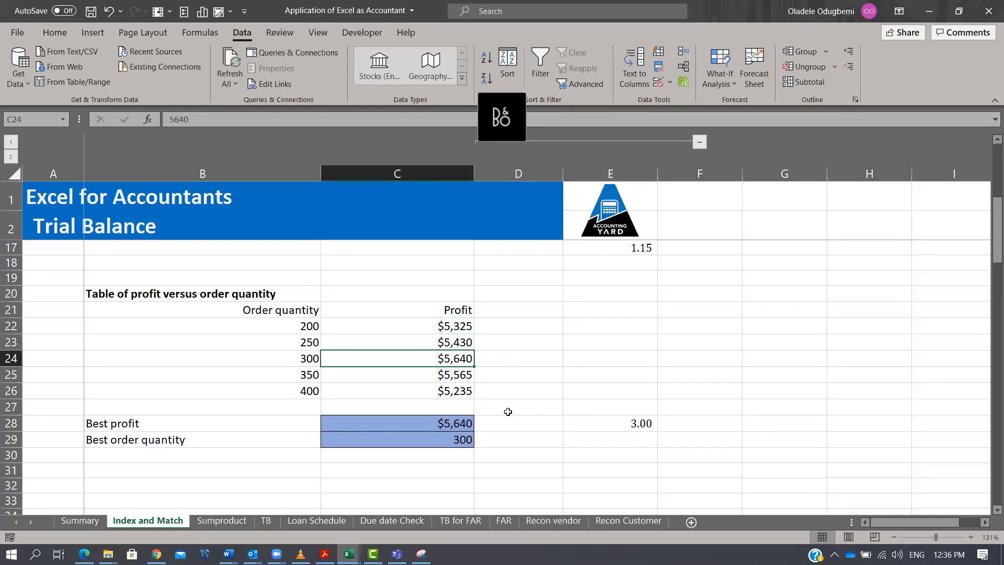
{"action": "key", "text": "Down"}
{"action": "key", "text": "Down"}
{"action": "key", "text": "Down"}
{"action": "key", "text": "Down"}
{"action": "key", "text": "Down"}
{"action": "type", "text": "=index"}
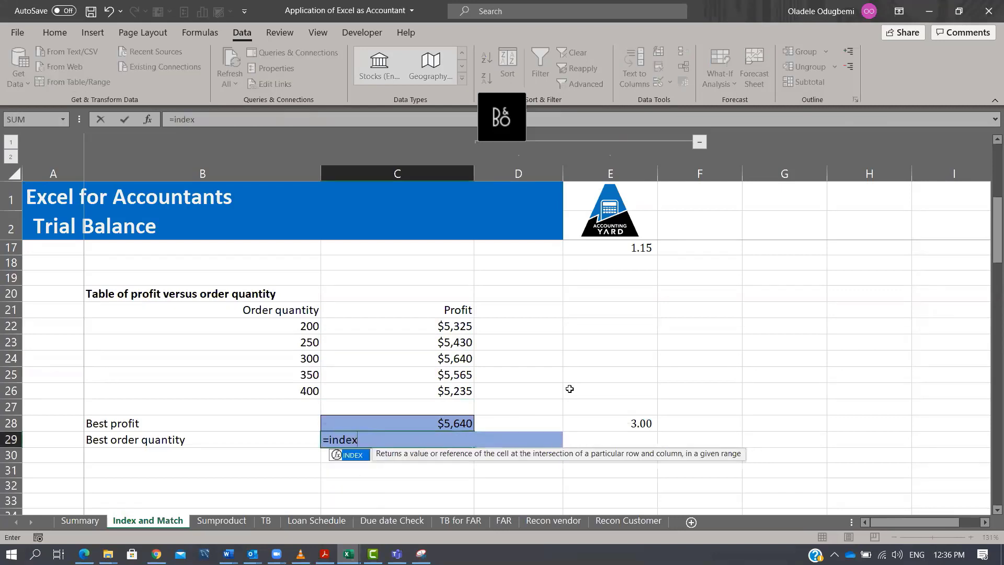
{"action": "key", "text": "Tab"}
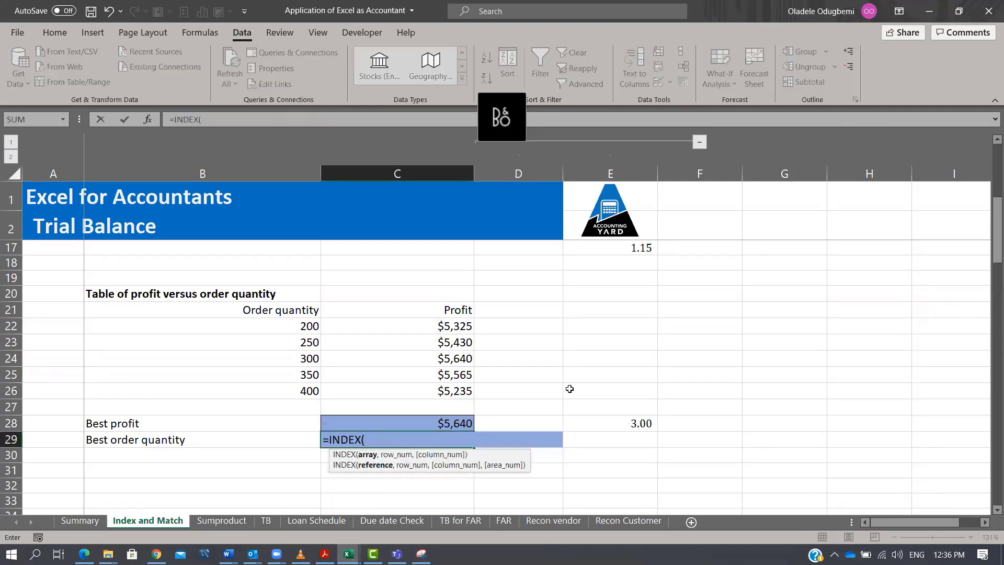
{"action": "left_click_drag", "start_coordinate": [314, 325], "coordinate": [287, 393]}
{"action": "type", "text": ","}
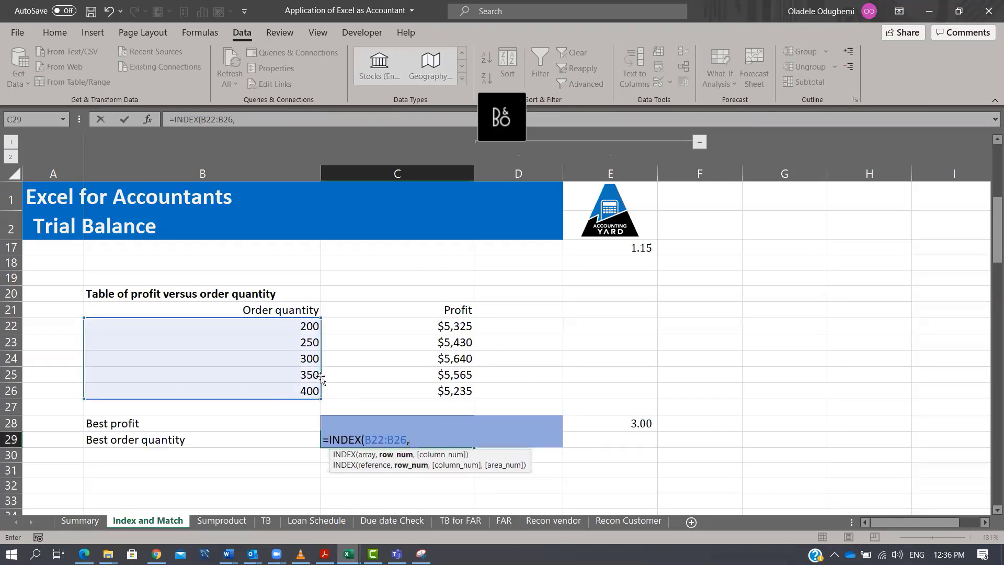
{"action": "type", "text": "E28)"}
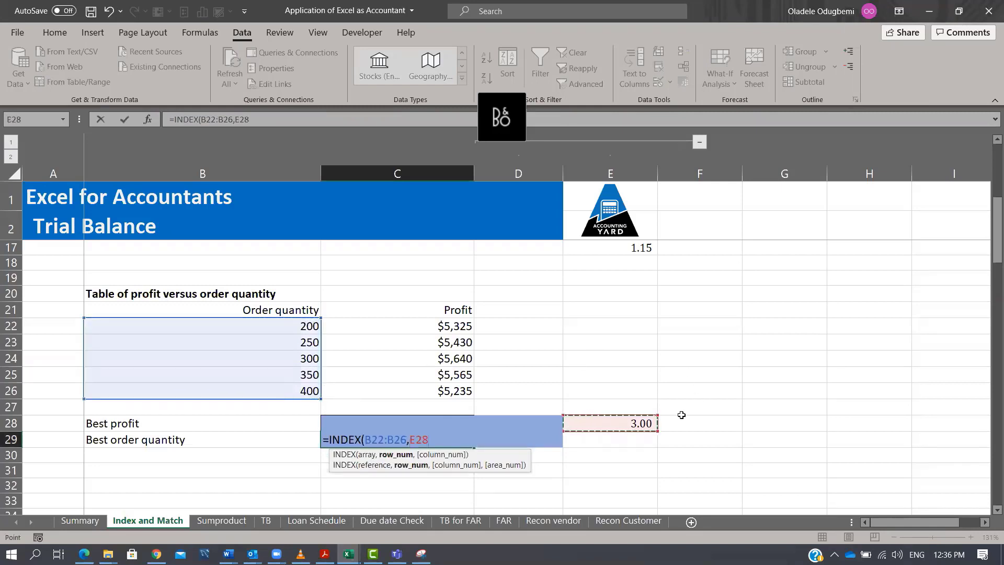
{"action": "key", "text": "Tab"}
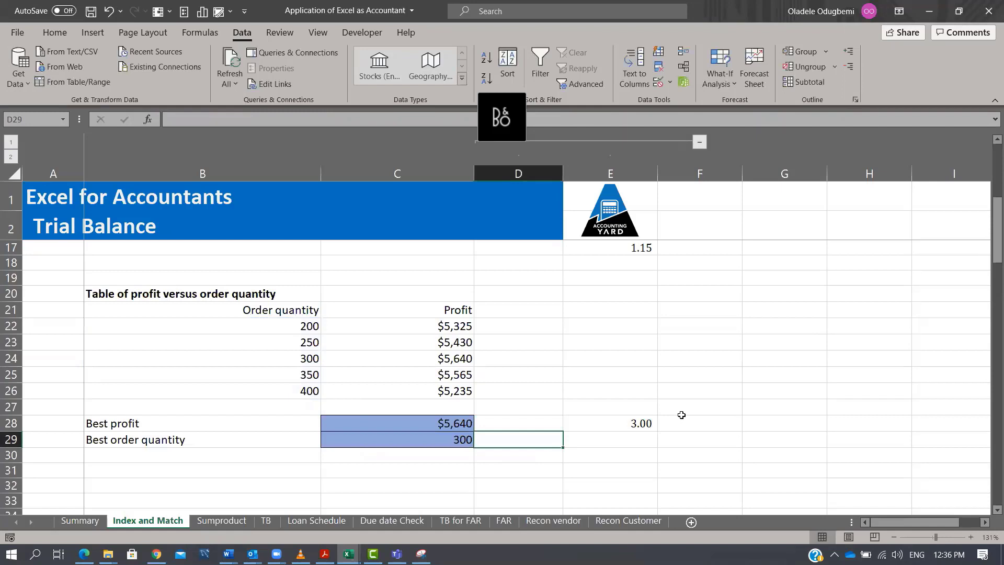
Label cell B31 as 2nd smallest absed on profit.
{"action": "left_click", "coordinate": [296, 359]}
{"action": "scroll", "coordinate": [621, 323], "scroll_direction": "down", "scroll_amount": 2}
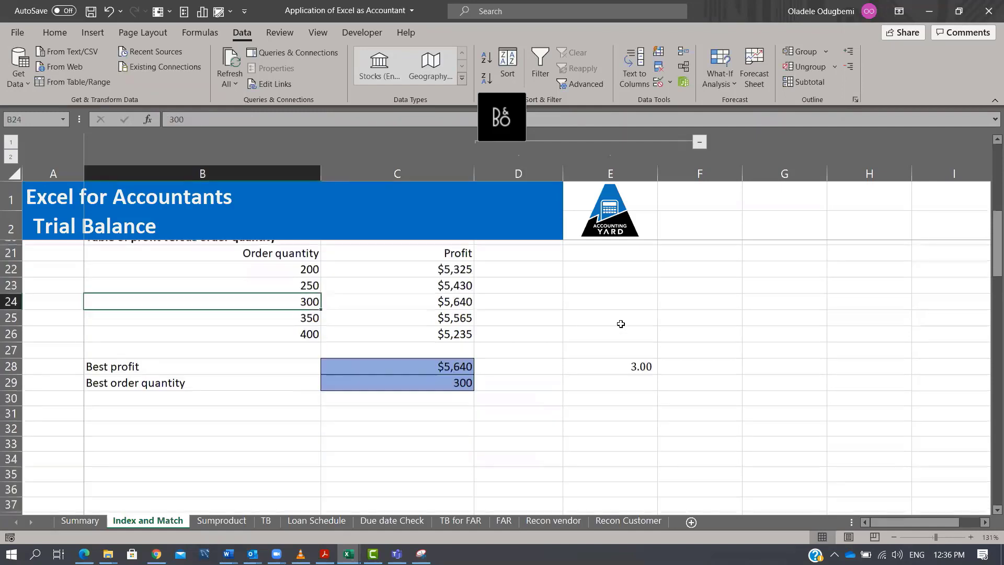
{"action": "left_click", "coordinate": [186, 403]}
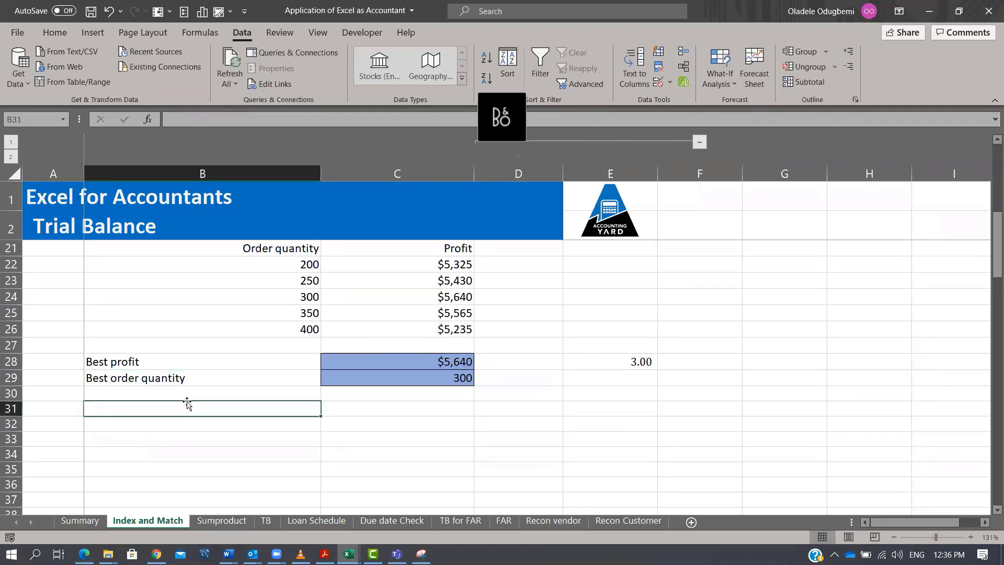
{"action": "type", "text": "2"}
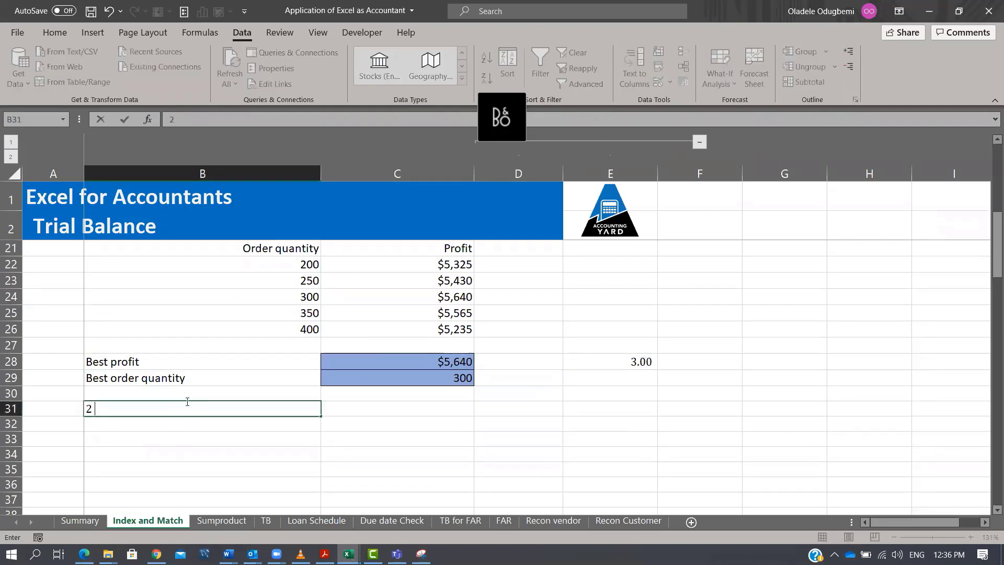
{"action": "type", "text": "d smu"}
{"action": "key", "text": "BackSpace"}
{"action": "key", "text": "BackSpace"}
{"action": "key", "text": "BackSpace"}
{"action": "type", "text": "nd maxim"}
{"action": "key", "text": "BackSpace"}
{"action": "key", "text": "BackSpace"}
{"action": "key", "text": "BackSpace"}
{"action": "key", "text": "BackSpace"}
{"action": "key", "text": "BackSpace"}
{"action": "type", "text": "smalels"}
{"action": "key", "text": "BackSpace"}
{"action": "key", "text": "BackSpace"}
{"action": "key", "text": "BackSpace"}
{"action": "type", "text": "lest absed om"}
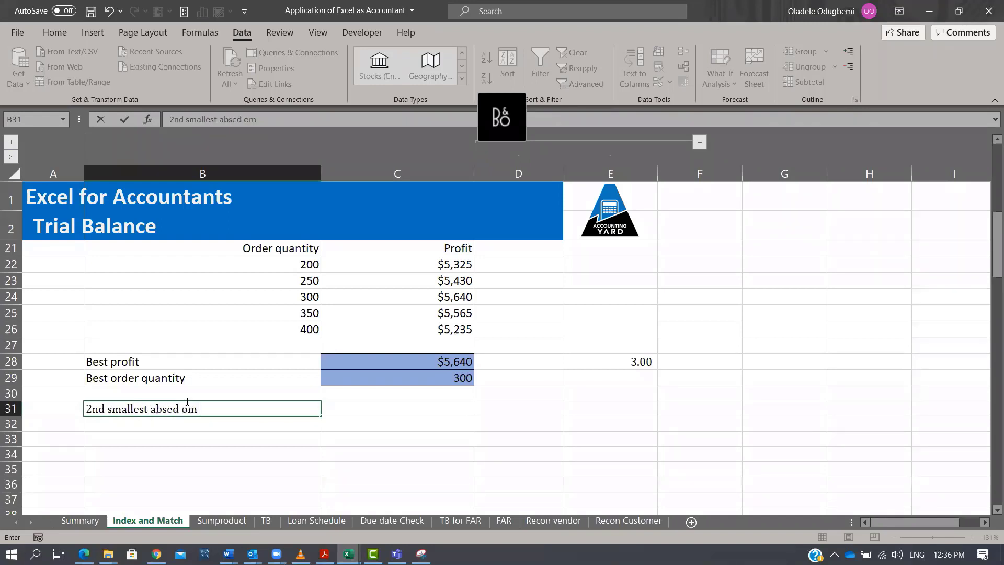
{"action": "key", "text": "BackSpace"}
{"action": "key", "text": "BackSpace"}
{"action": "type", "text": "n profit"}
{"action": "key", "text": "ctrl+Return"}
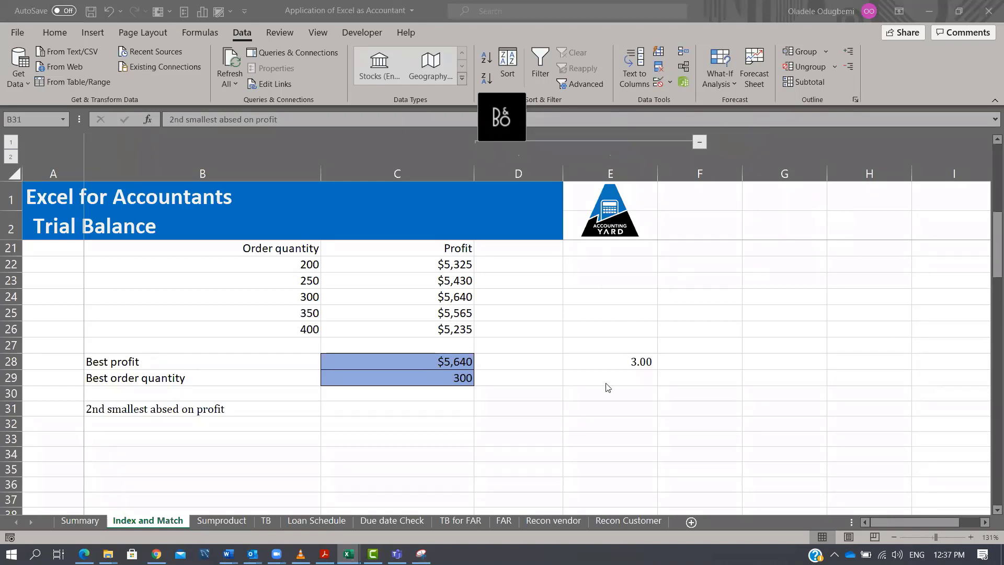
Fill cell C31 with the blue highlight colour used for the result cells.
{"action": "left_click", "coordinate": [635, 361]}
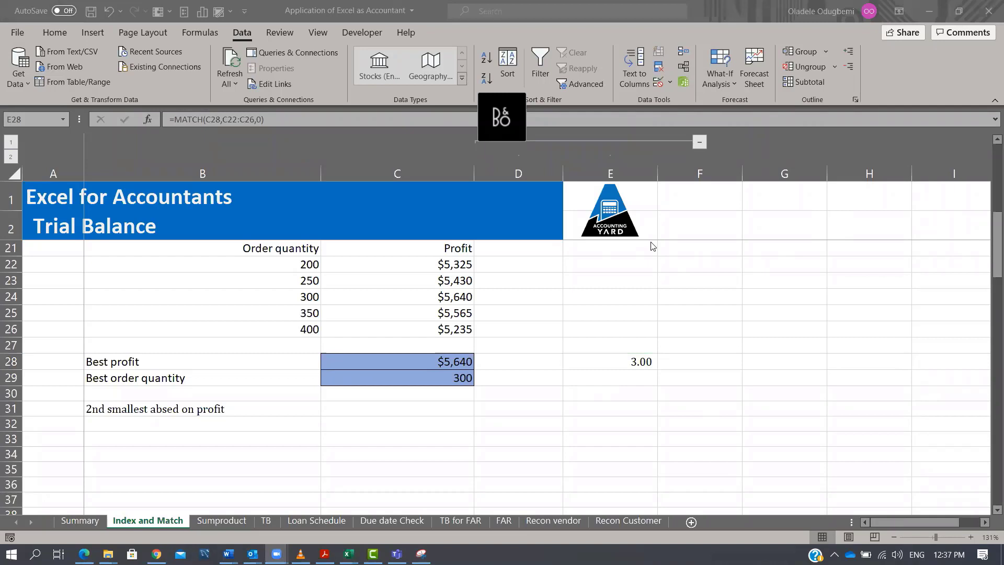
{"action": "left_click", "coordinate": [591, 362]}
{"action": "left_click", "coordinate": [462, 410]}
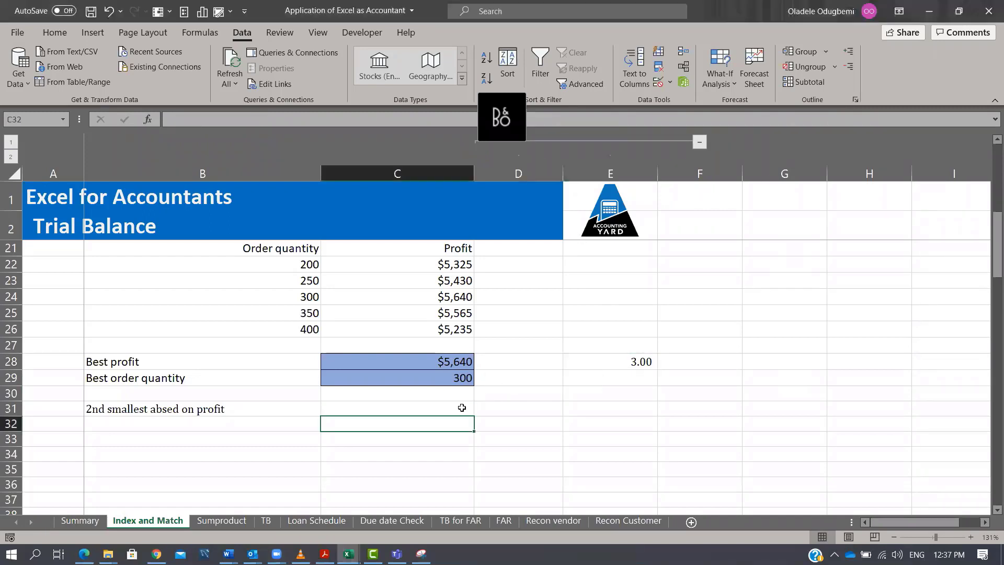
{"action": "left_click", "coordinate": [422, 407]}
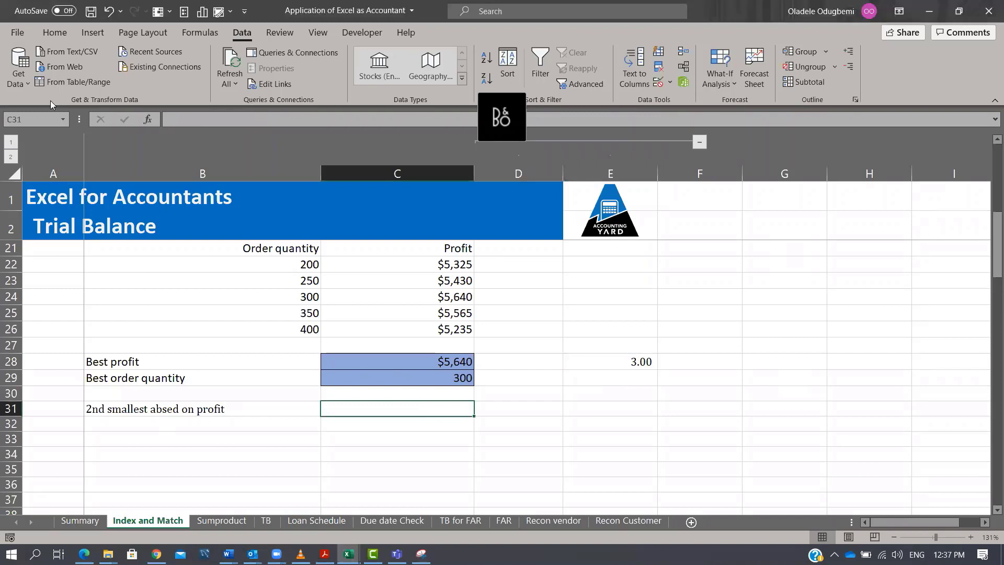
{"action": "left_click", "coordinate": [47, 32]}
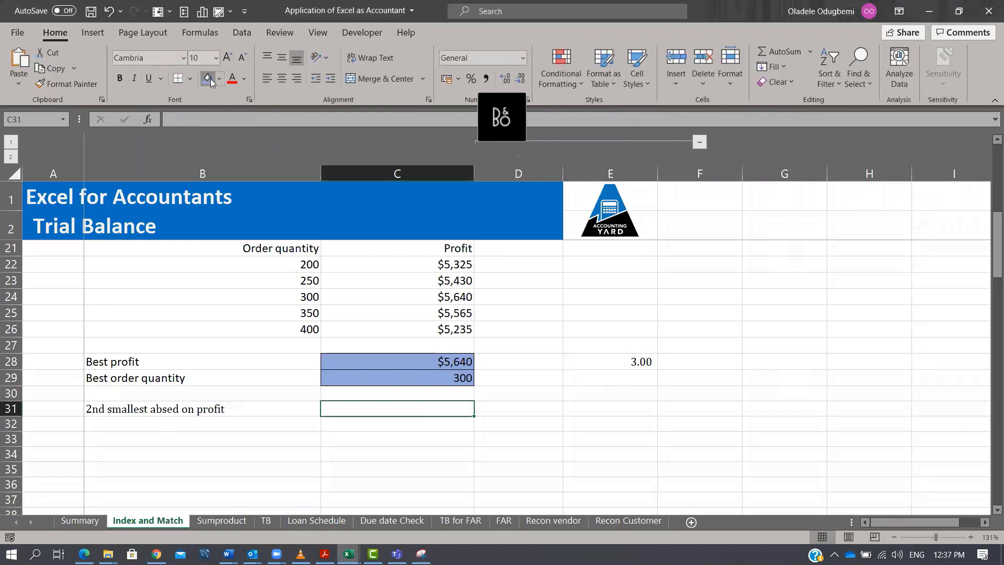
{"action": "left_click", "coordinate": [210, 79]}
Correct the B31 label to read 2nd smallest order based on profit.
{"action": "left_click", "coordinate": [158, 411]}
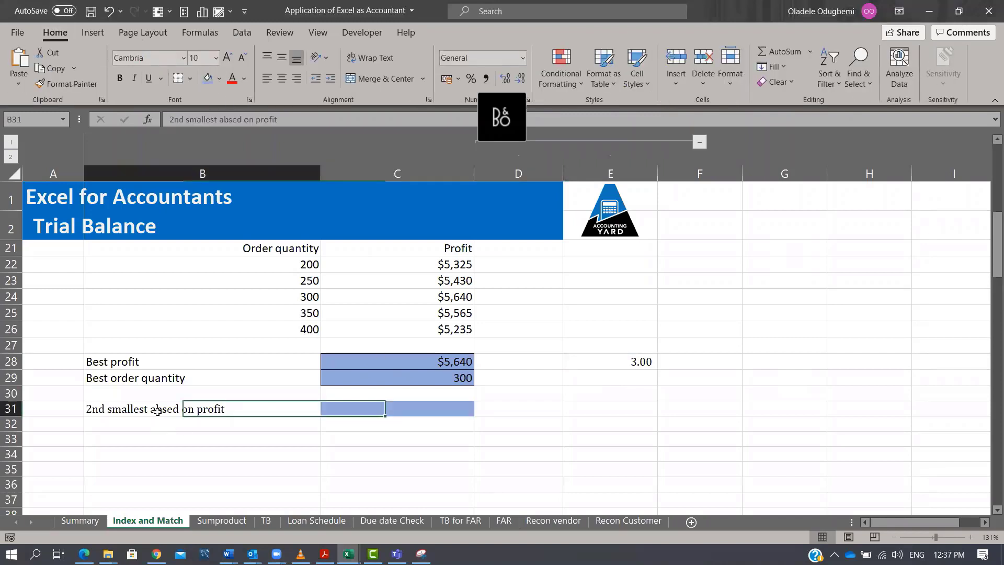
{"action": "double_click", "coordinate": [158, 411]}
{"action": "key", "text": "Delete"}
{"action": "key", "text": "Left"}
{"action": "type", "text": "b"}
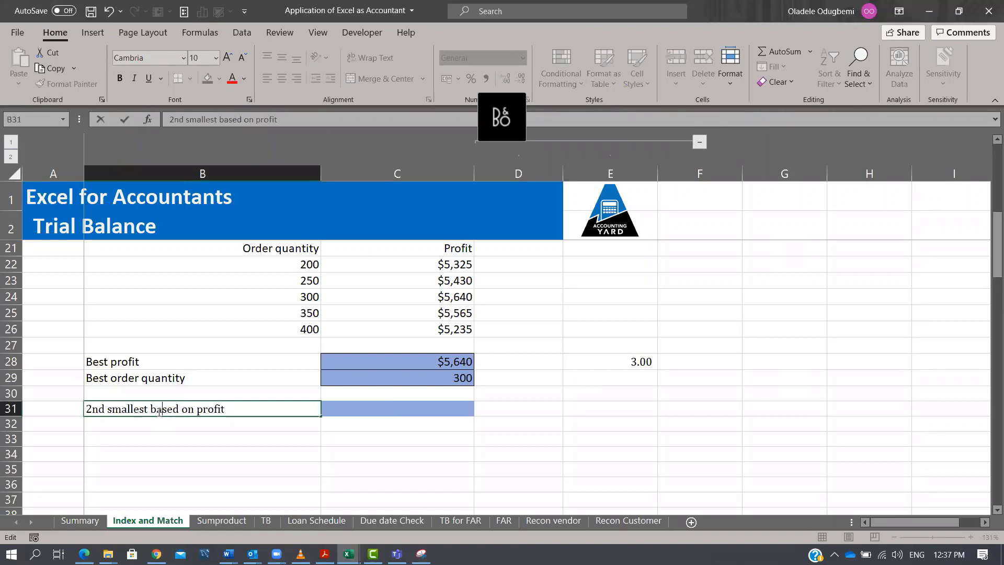
{"action": "key", "text": "ctrl+Return"}
{"action": "key", "text": "F2"}
{"action": "type", "text": "ordesr"}
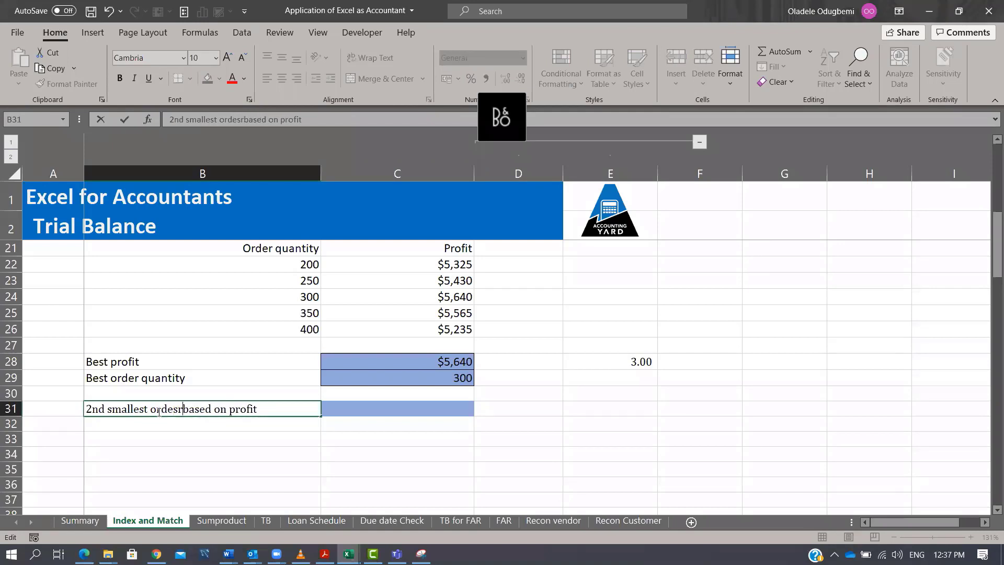
{"action": "key", "text": "BackSpace"}
{"action": "key", "text": "BackSpace"}
{"action": "type", "text": "r"}
{"action": "key", "text": "Return"}
Examine the table of profit for various order quantities and unit stockout costs and its best order quantities row.
{"action": "key", "text": "Up"}
{"action": "key", "text": "Right"}
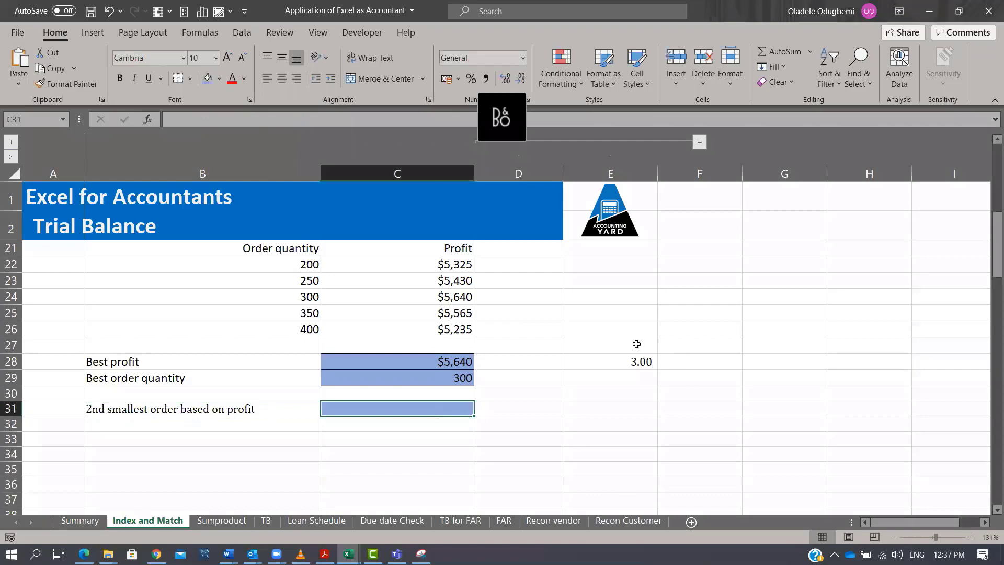
{"action": "scroll", "coordinate": [636, 344], "scroll_direction": "down", "scroll_amount": 5}
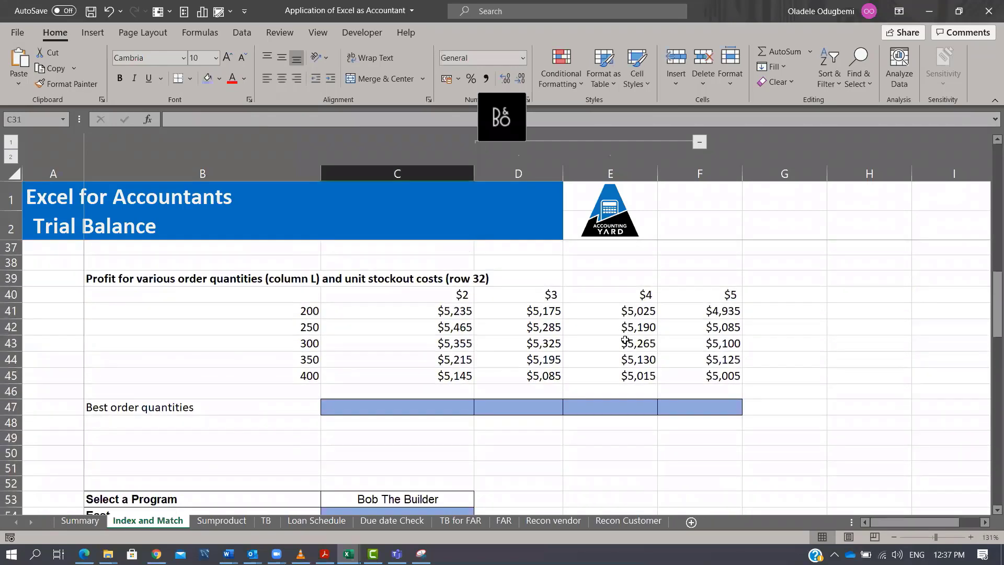
{"action": "scroll", "coordinate": [625, 340], "scroll_direction": "up", "scroll_amount": 1}
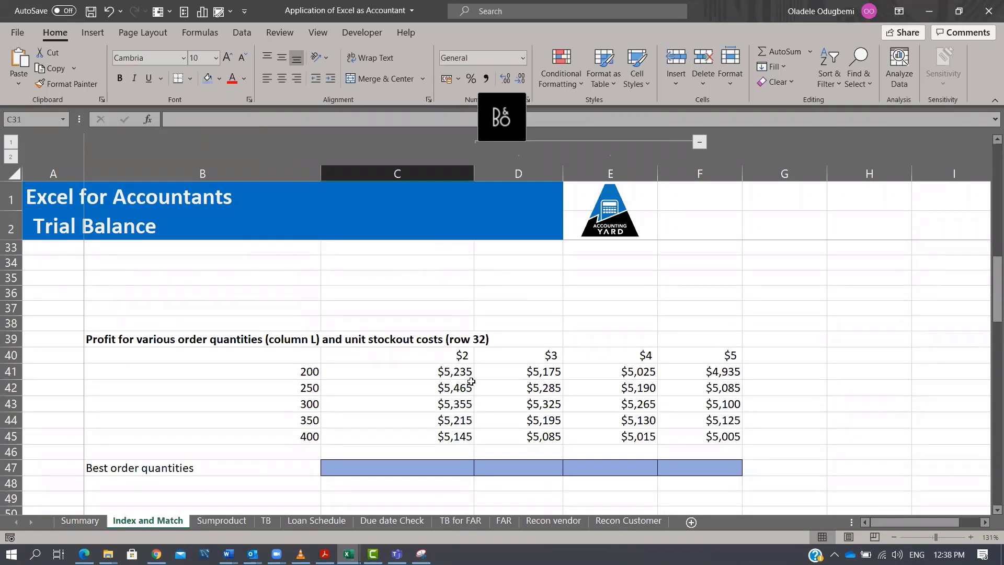
{"action": "scroll", "coordinate": [471, 382], "scroll_direction": "down", "scroll_amount": 1}
{"action": "left_click_drag", "start_coordinate": [382, 411], "coordinate": [651, 407]}
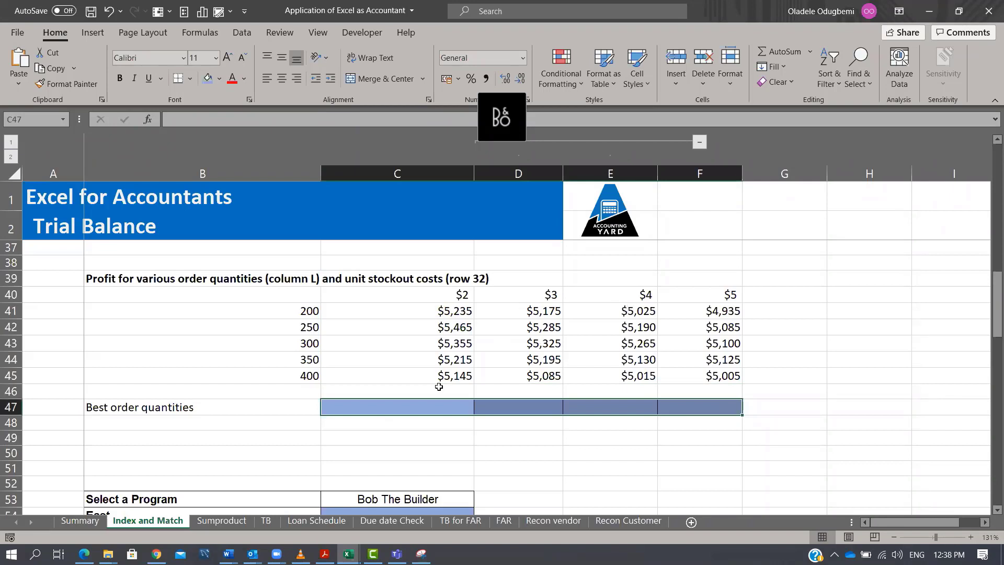
{"action": "left_click_drag", "start_coordinate": [305, 309], "coordinate": [300, 383]}
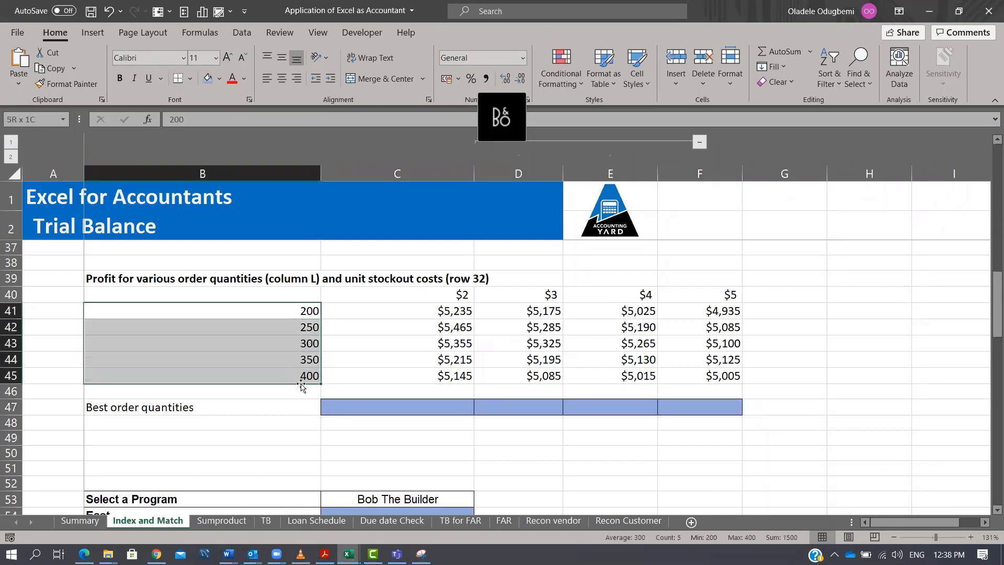
{"action": "left_click", "coordinate": [441, 311]}
{"action": "left_click_drag", "start_coordinate": [442, 311], "coordinate": [444, 378]}
{"action": "left_click_drag", "start_coordinate": [543, 309], "coordinate": [555, 377]}
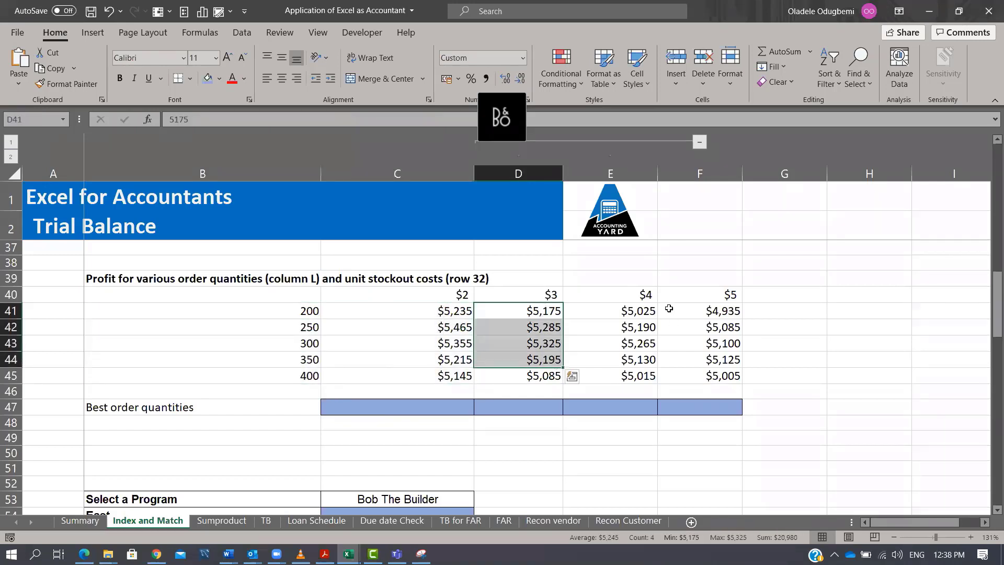
{"action": "left_click_drag", "start_coordinate": [422, 405], "coordinate": [733, 406]}
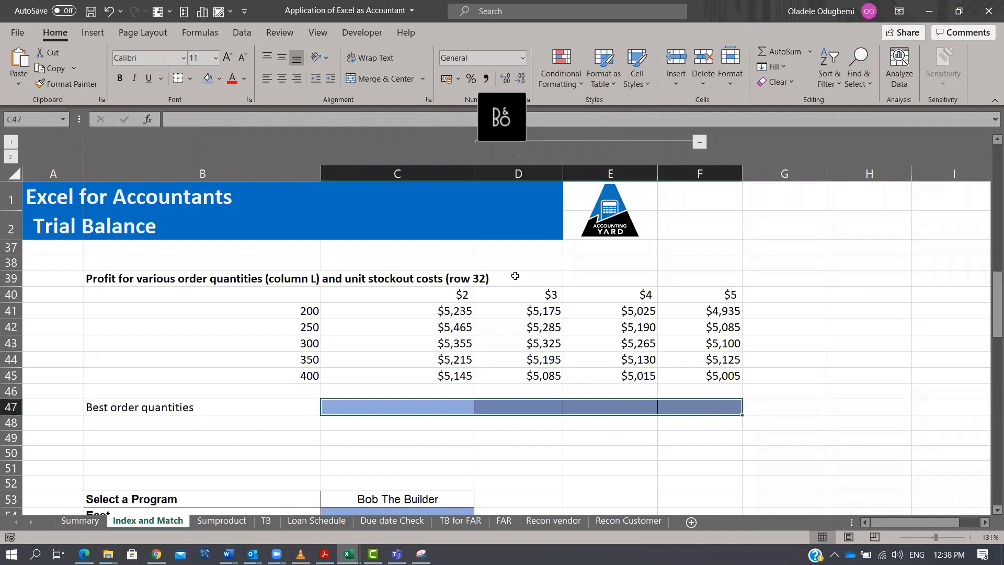
{"action": "left_click_drag", "start_coordinate": [496, 280], "coordinate": [397, 280]}
{"action": "left_click", "coordinate": [106, 277]}
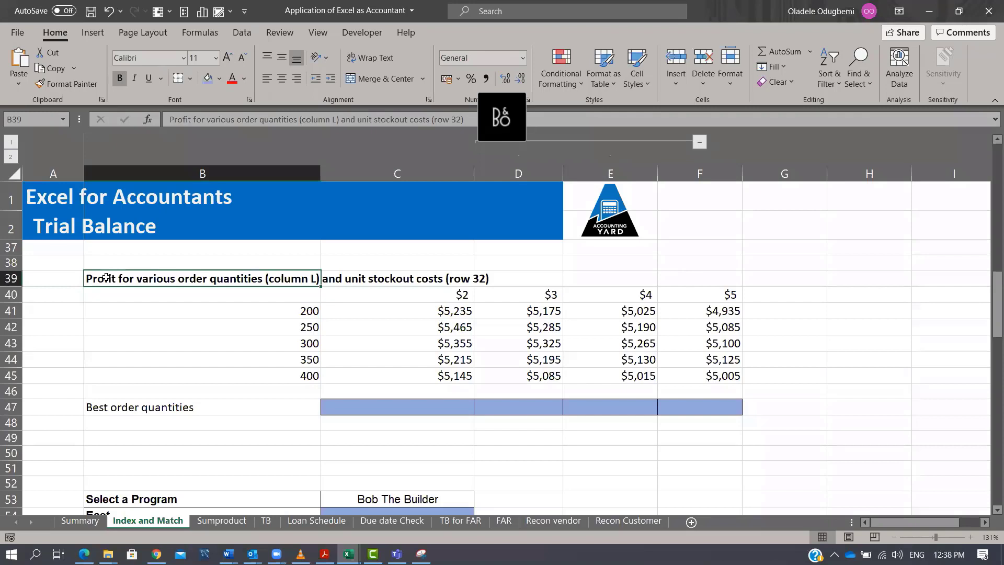
{"action": "left_click", "coordinate": [607, 278]}
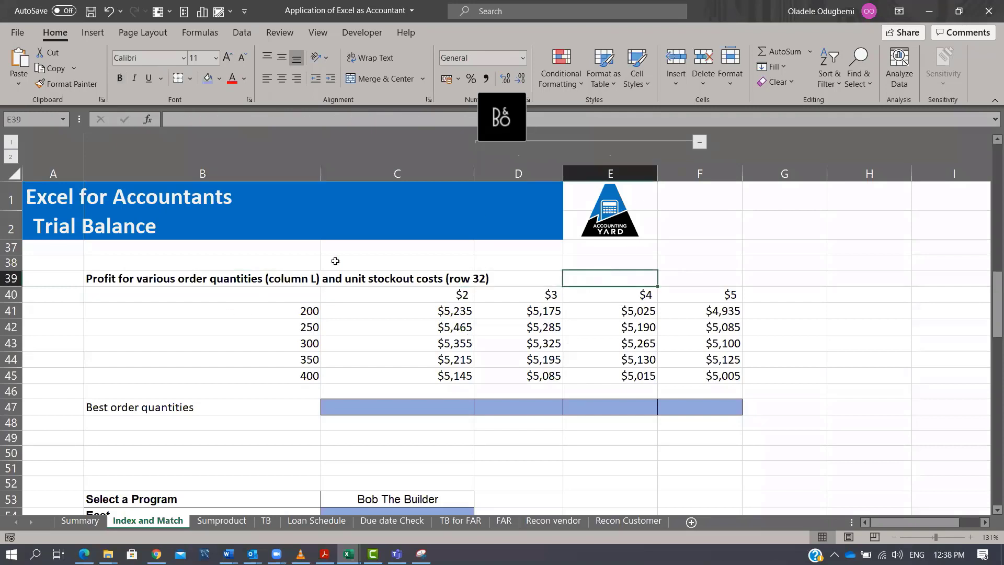
Enter the note referencing and index & Match in C38 above the profit table.
{"action": "left_click", "coordinate": [353, 261]}
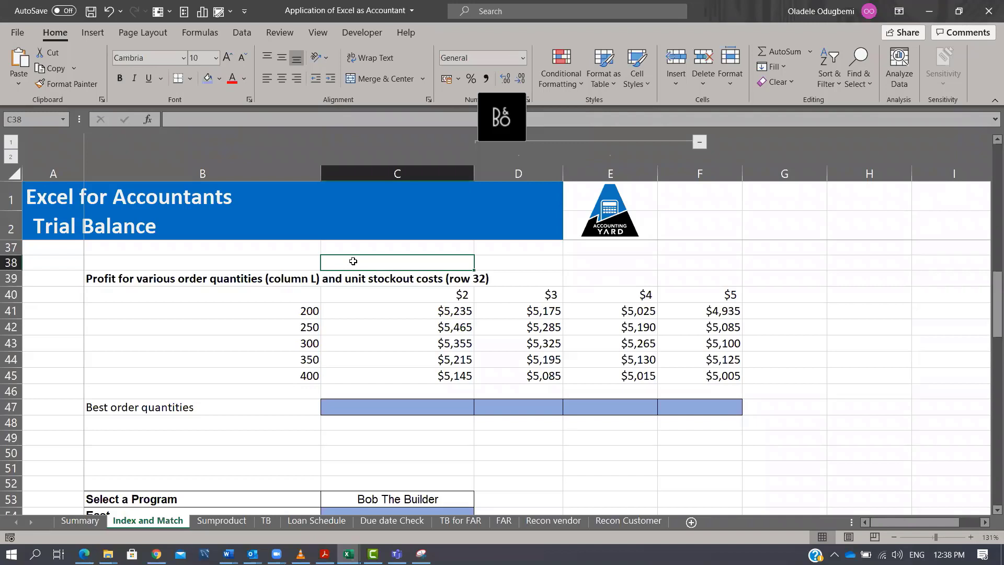
{"action": "type", "text": "referenci"}
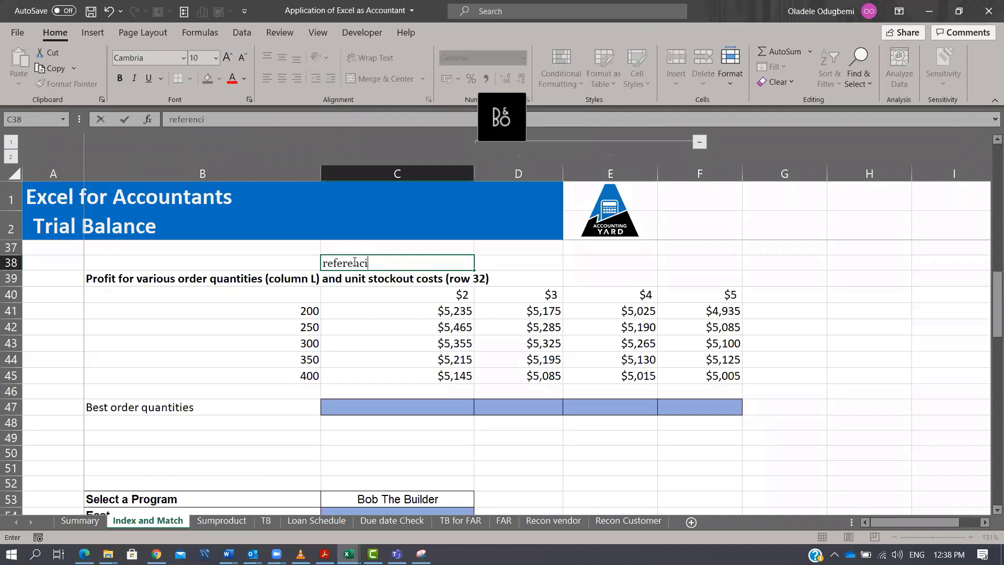
{"action": "type", "text": "ng and index & Match"}
{"action": "key", "text": "Return"}
Examine the program selection block and the program views by region table below it.
{"action": "left_click", "coordinate": [354, 262]}
{"action": "scroll", "coordinate": [455, 369], "scroll_direction": "up", "scroll_amount": 3}
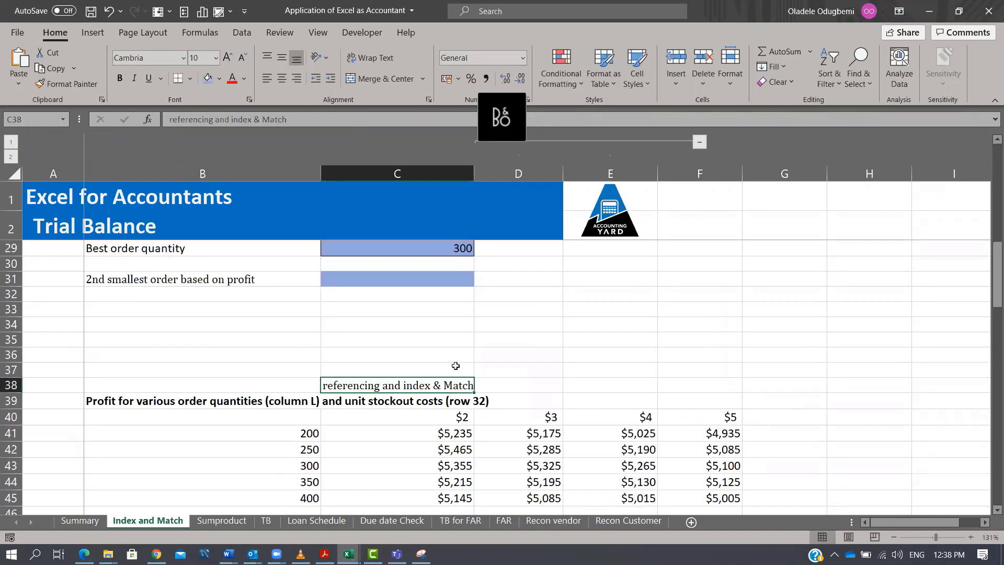
{"action": "scroll", "coordinate": [455, 366], "scroll_direction": "down", "scroll_amount": 7}
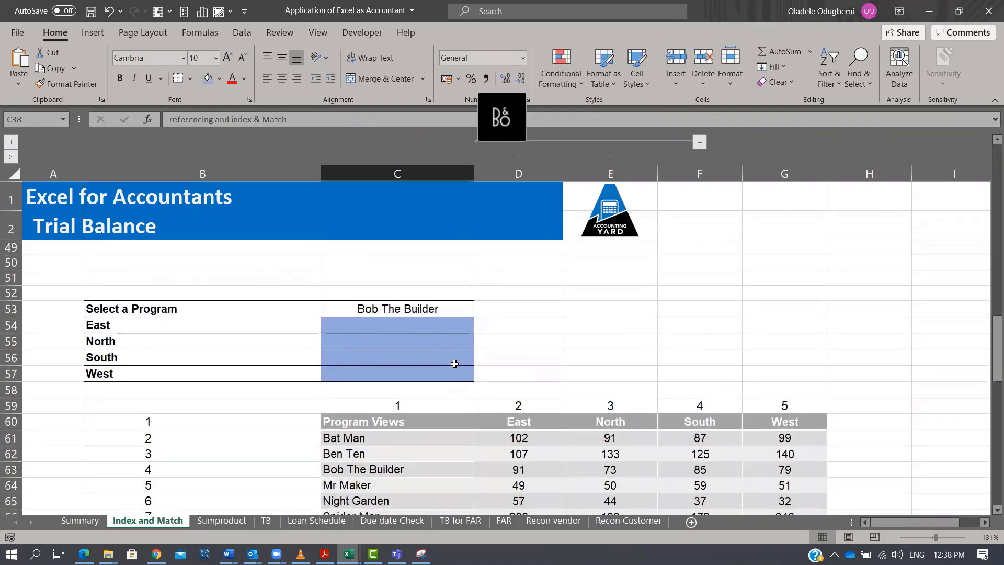
{"action": "scroll", "coordinate": [455, 364], "scroll_direction": "down", "scroll_amount": 1}
{"action": "left_click", "coordinate": [421, 254]}
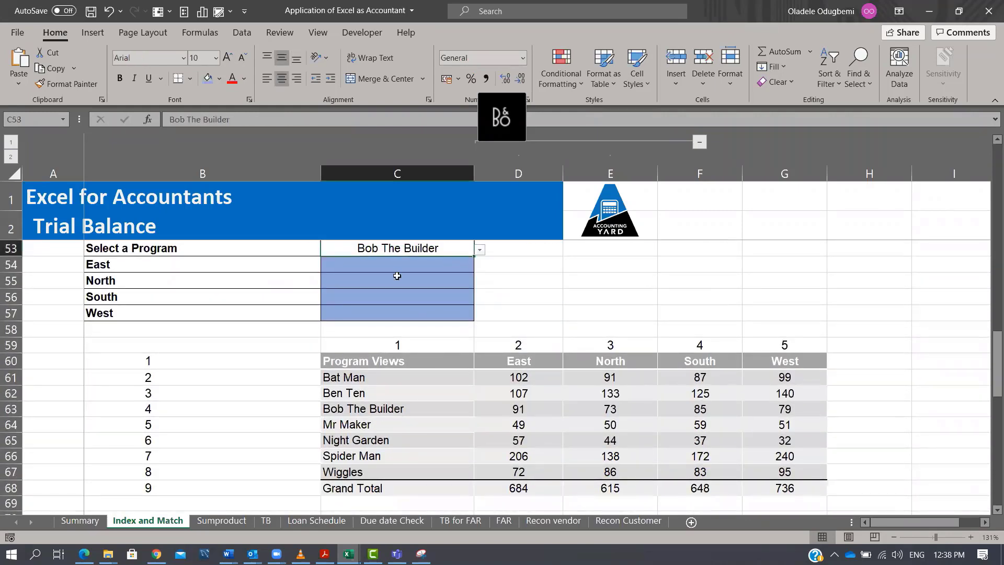
{"action": "left_click", "coordinate": [167, 265]}
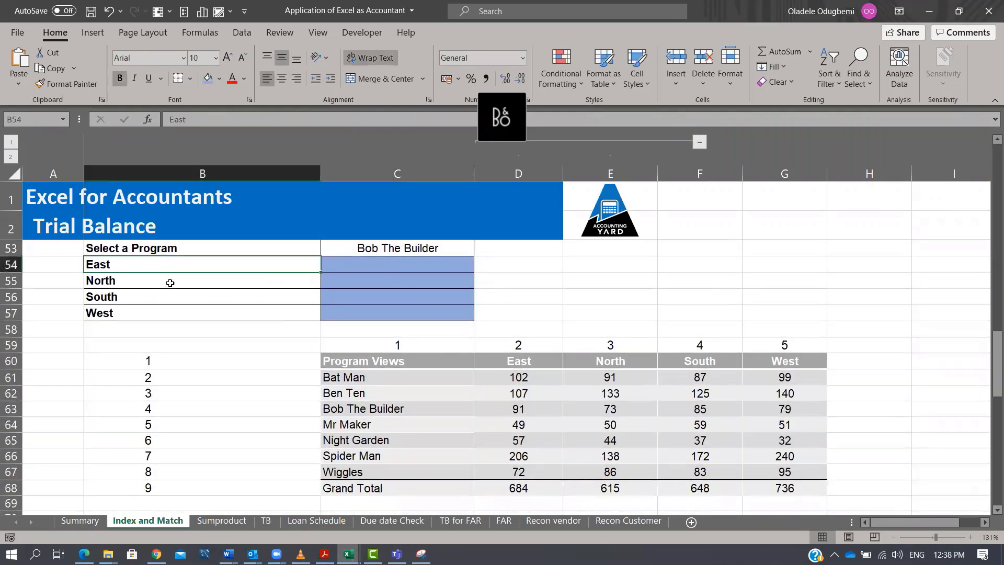
{"action": "left_click", "coordinate": [169, 298]}
{"action": "left_click", "coordinate": [176, 310]}
{"action": "left_click", "coordinate": [187, 268]}
{"action": "left_click", "coordinate": [184, 283]}
{"action": "left_click", "coordinate": [186, 297]}
{"action": "left_click", "coordinate": [373, 271]}
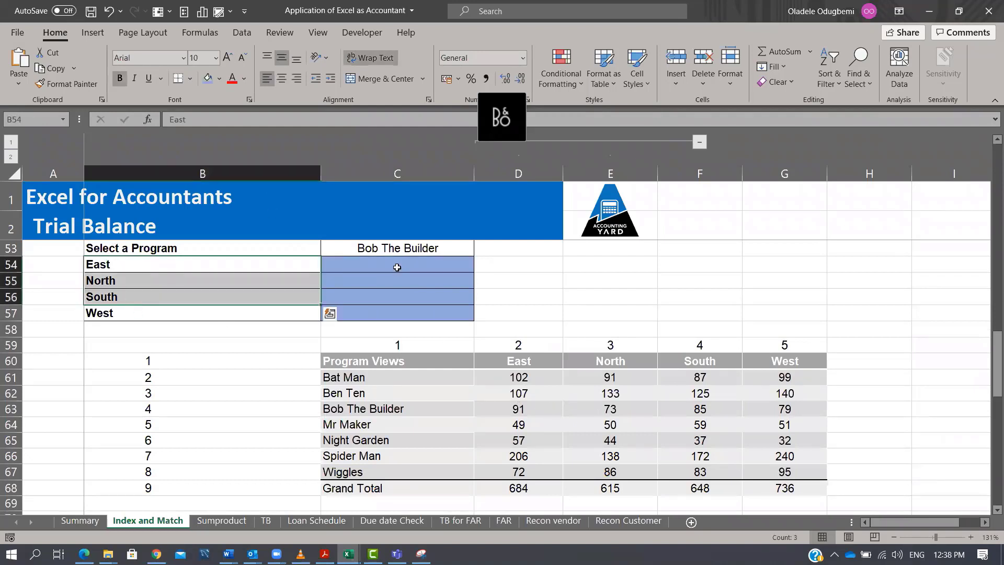
{"action": "left_click_drag", "start_coordinate": [394, 267], "coordinate": [404, 312]}
{"action": "scroll", "coordinate": [491, 309], "scroll_direction": "up", "scroll_amount": 7}
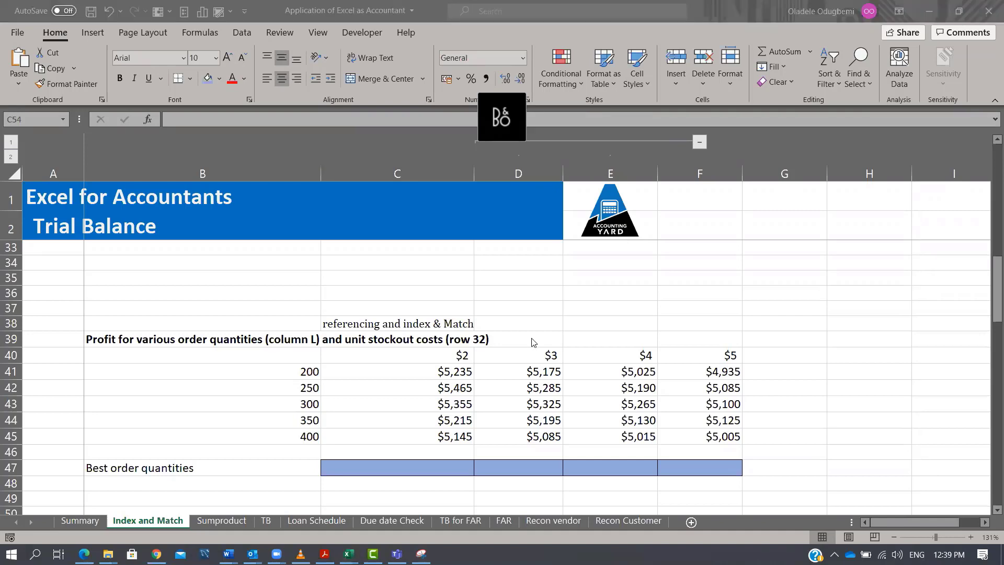
On the Sumproduct sheet, fill C22:C29 with random quantities using RANDBETWEEN(5,20) and convert them to fixed values.
{"action": "left_click", "coordinate": [227, 524]}
{"action": "scroll", "coordinate": [305, 403], "scroll_direction": "down", "scroll_amount": 2}
{"action": "scroll", "coordinate": [308, 398], "scroll_direction": "up", "scroll_amount": 2}
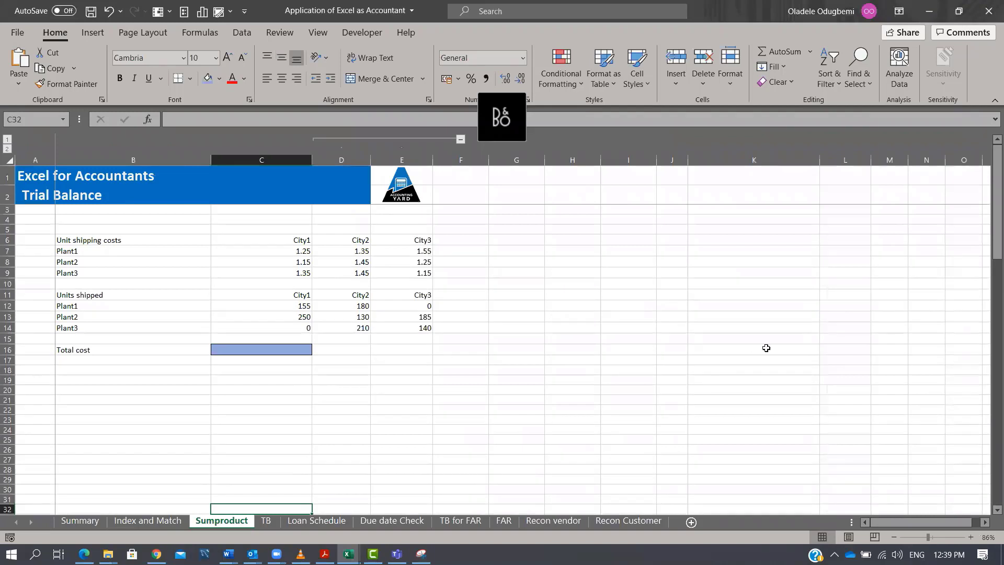
{"action": "left_click", "coordinate": [934, 537]}
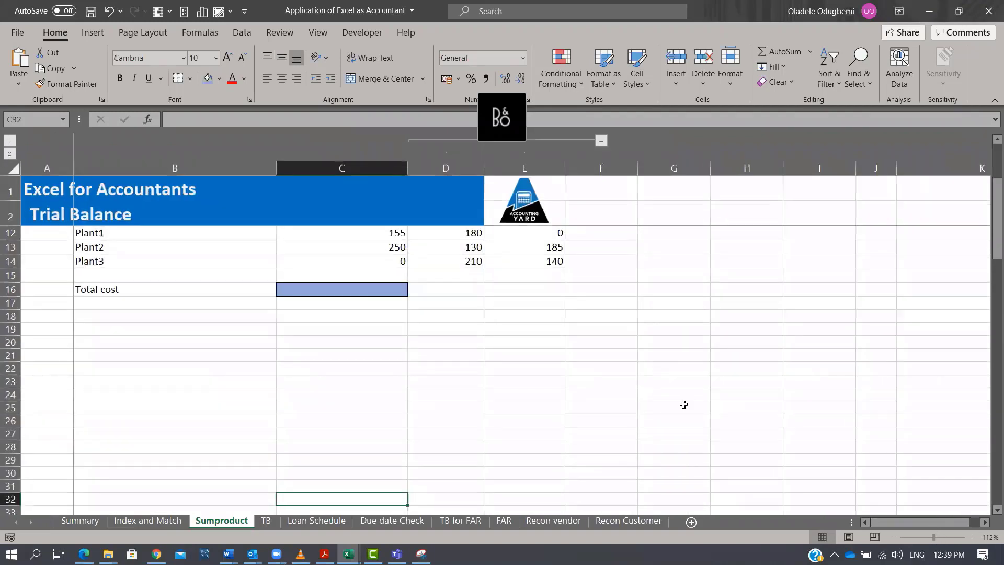
{"action": "scroll", "coordinate": [683, 404], "scroll_direction": "up", "scroll_amount": 3}
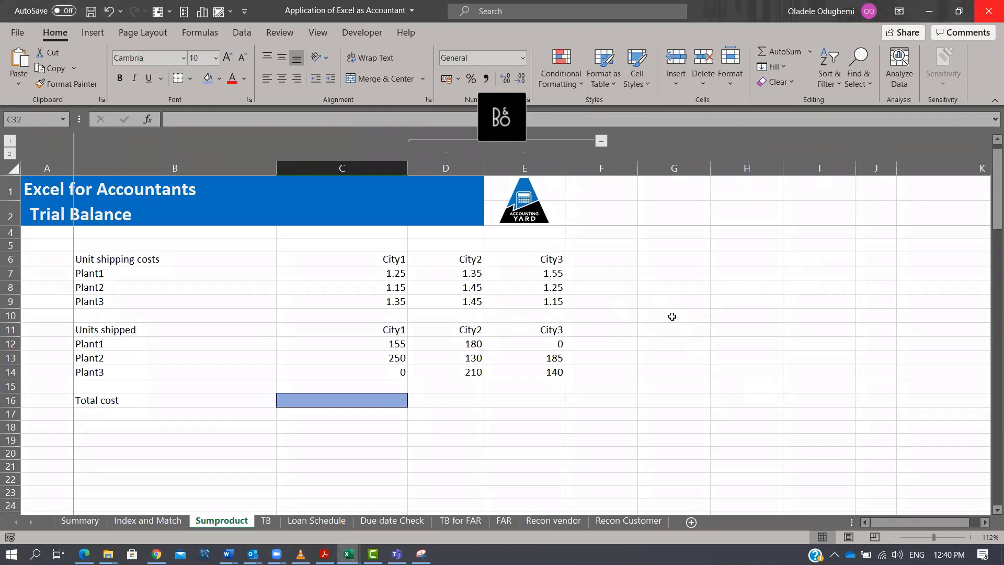
{"action": "scroll", "coordinate": [670, 285], "scroll_direction": "down", "scroll_amount": 4}
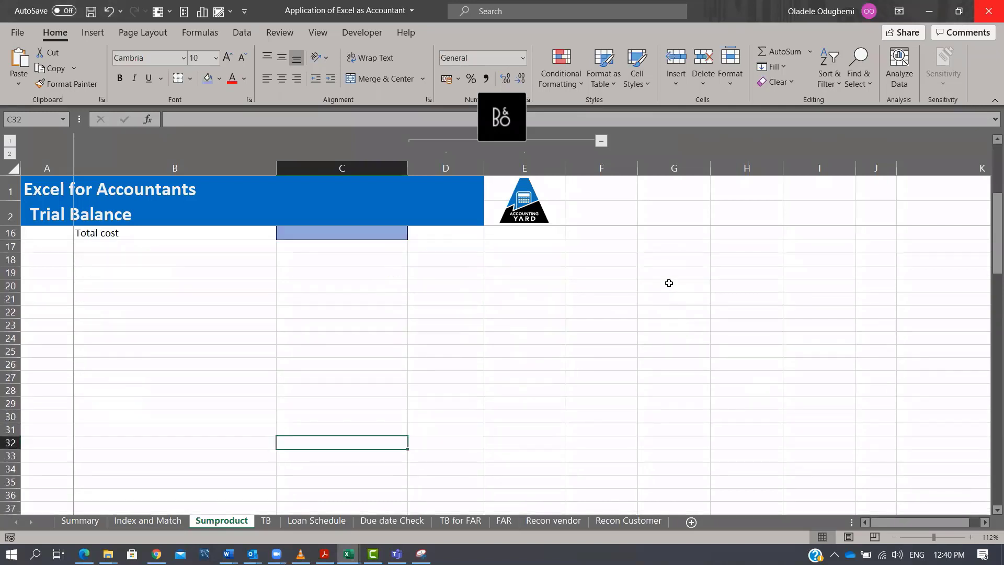
{"action": "left_click", "coordinate": [345, 311]}
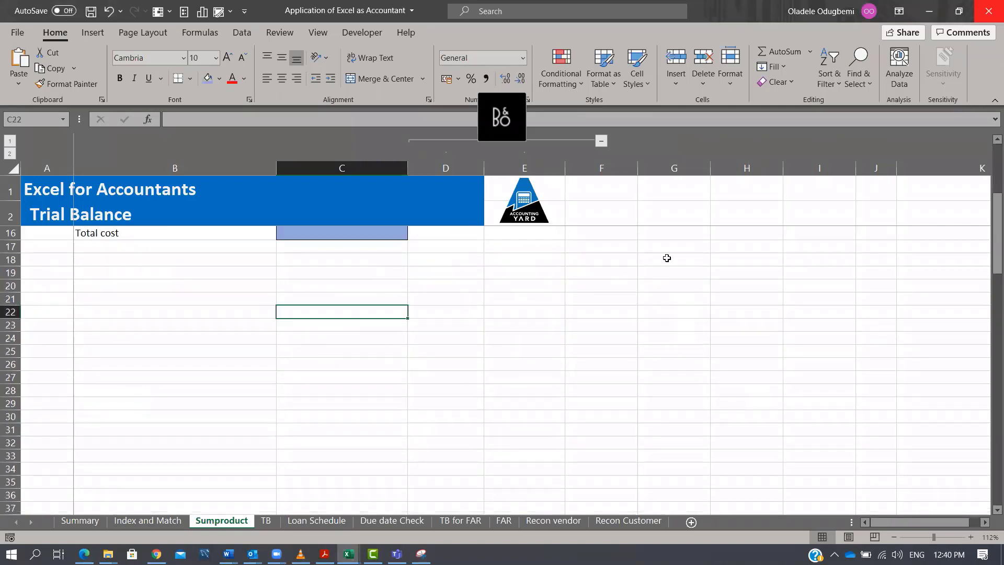
{"action": "type", "text": "=RAN"}
{"action": "key", "text": "Down"}
{"action": "key", "text": "Tab"}
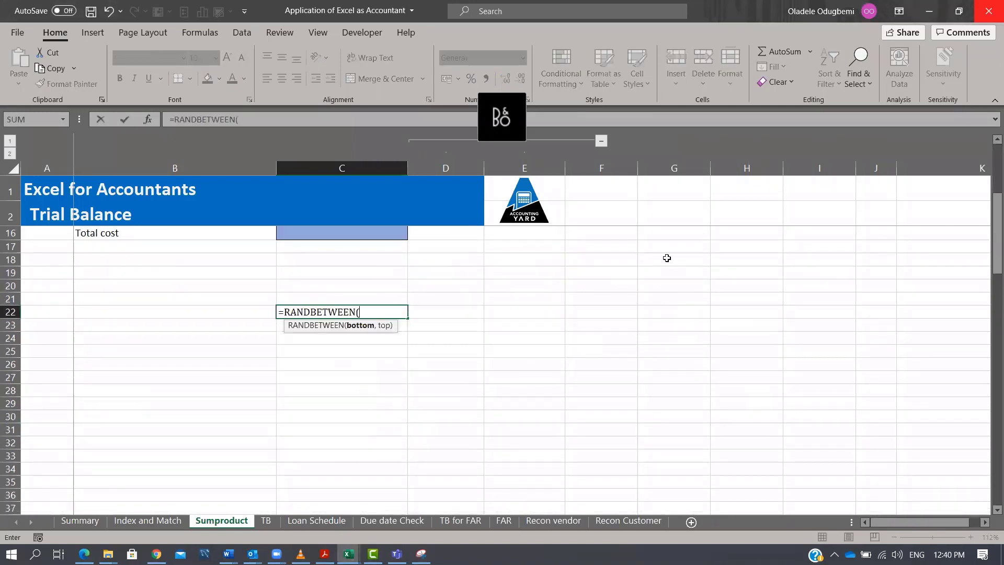
{"action": "type", "text": "5,20)"}
{"action": "key", "text": "ctrl+Return"}
{"action": "key", "text": "shift+Down"}
{"action": "key", "text": "shift+Down"}
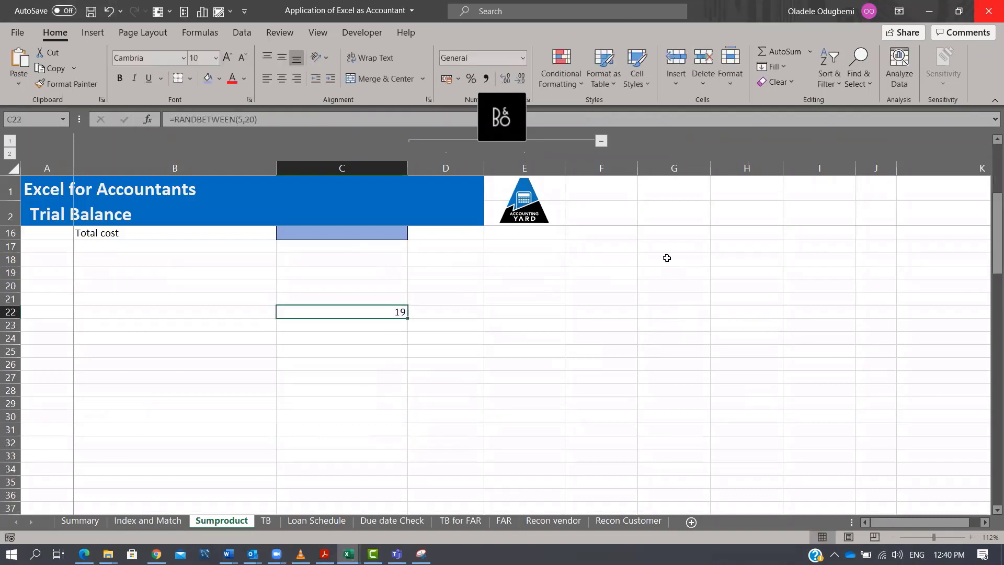
{"action": "key", "text": "shift+Down"}
{"action": "key", "text": "shift+Down"}
{"action": "key", "text": "shift+Down"}
{"action": "key", "text": "shift+Down"}
{"action": "key", "text": "shift+Down"}
{"action": "key", "text": "ctrl+d"}
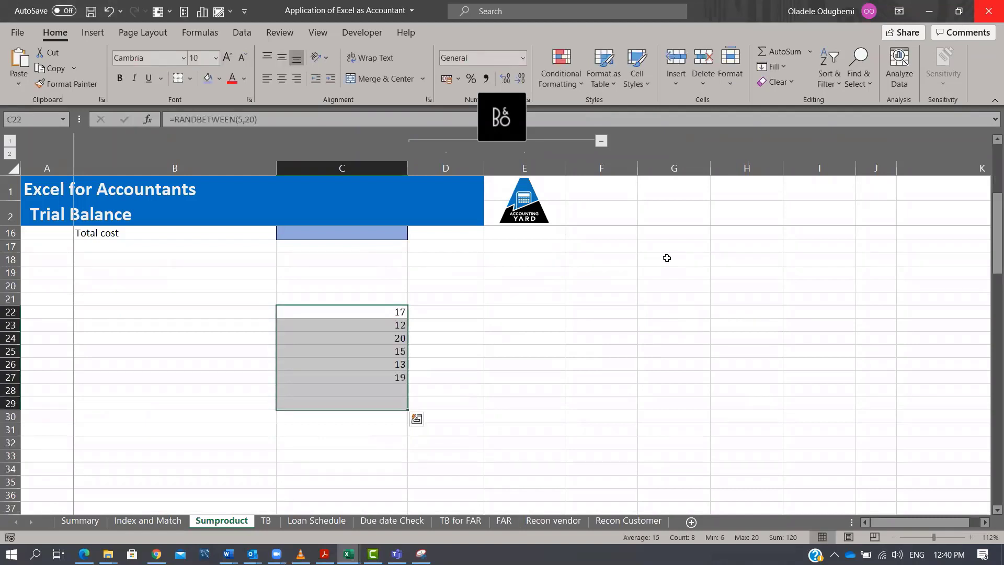
{"action": "key", "text": "ctrl+c"}
{"action": "key", "text": "ctrl+alt+v"}
{"action": "key", "text": "v"}
{"action": "key", "text": "Return"}
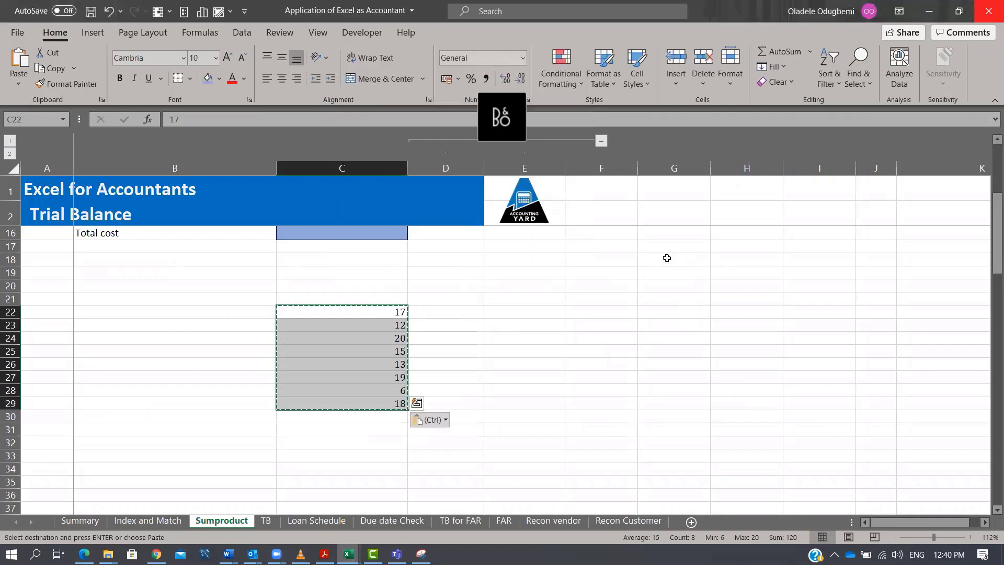
Fill D22:D29 with random prices using MROUND(RANDBETWEEN(100,500),100) and convert them to fixed values.
{"action": "key", "text": "Right"}
{"action": "type", "text": "="}
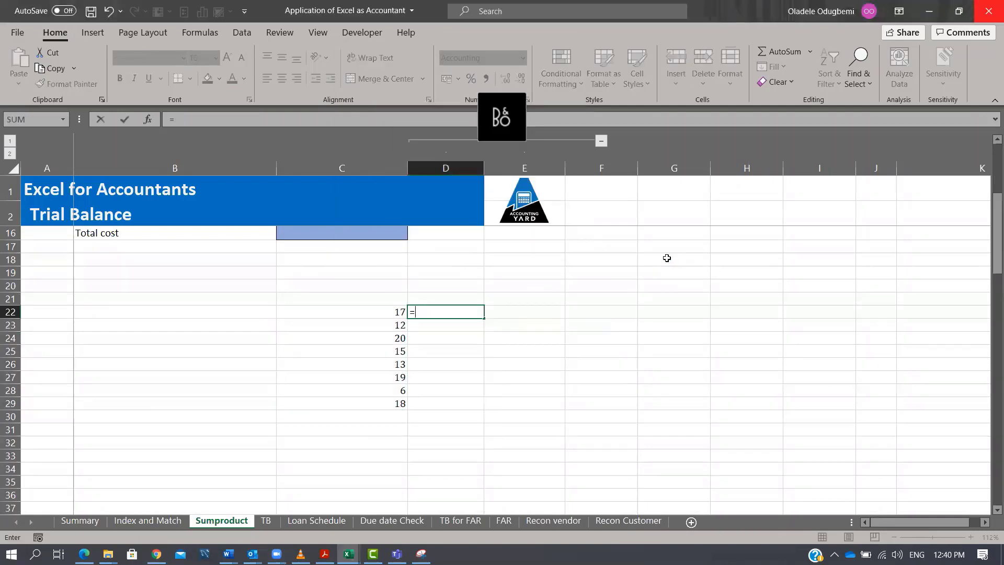
{"action": "type", "text": "mround"}
{"action": "key", "text": "Tab"}
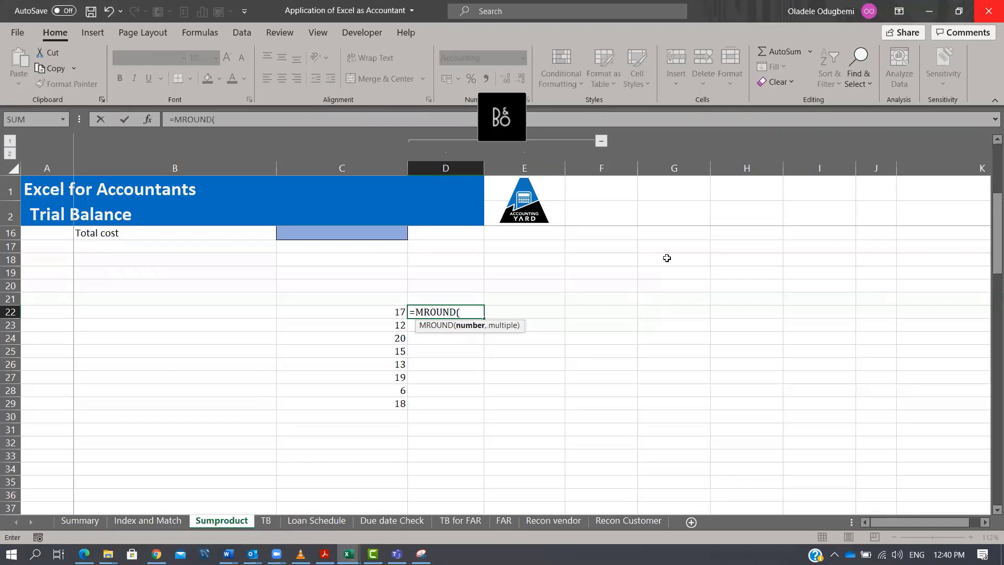
{"action": "type", "text": "ran"}
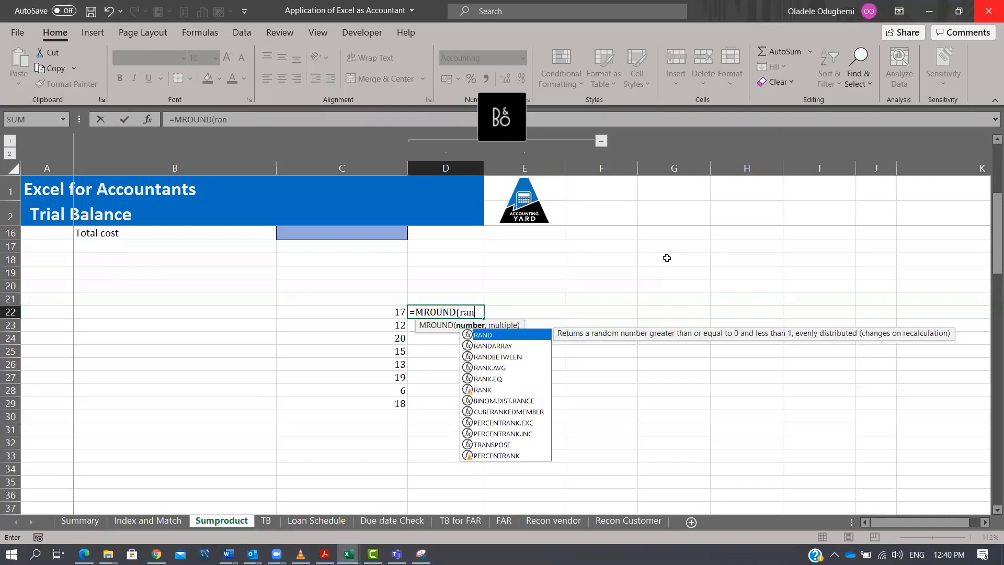
{"action": "key", "text": "Down"}
{"action": "key", "text": "Down"}
{"action": "key", "text": "Tab"}
{"action": "type", "text": "1"}
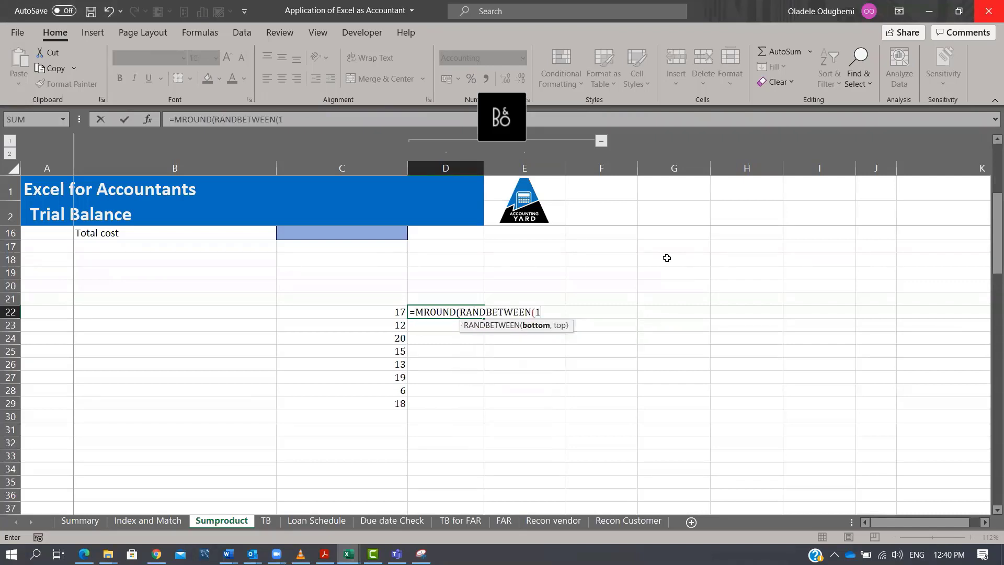
{"action": "type", "text": "00,500),"}
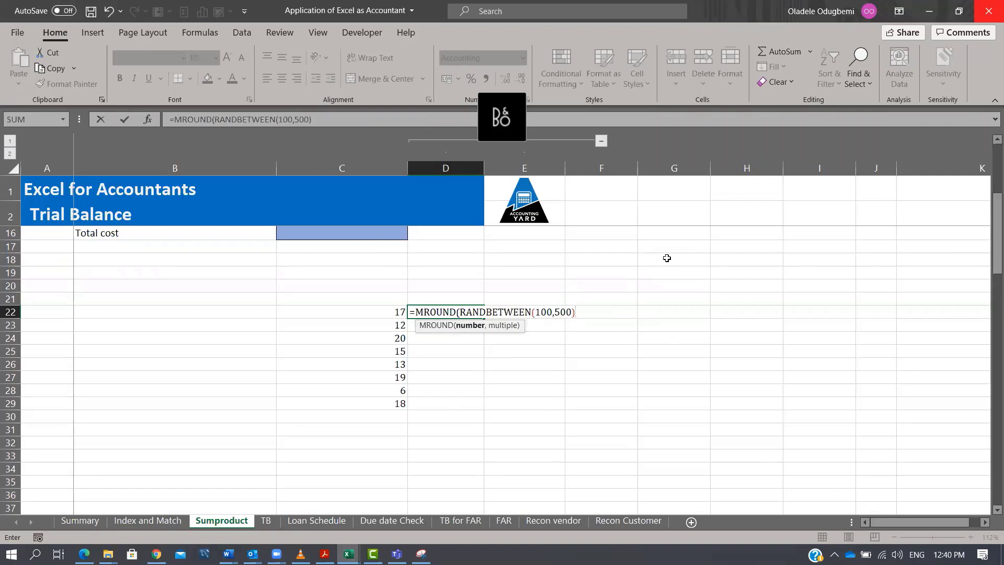
{"action": "type", "text": "100)"}
{"action": "key", "text": "ctrl+Return"}
{"action": "key", "text": "shift+Down"}
{"action": "key", "text": "shift+Down"}
{"action": "key", "text": "shift+Down"}
{"action": "key", "text": "shift+Down"}
{"action": "key", "text": "shift+Down"}
{"action": "key", "text": "shift+Down"}
{"action": "key", "text": "shift+Down"}
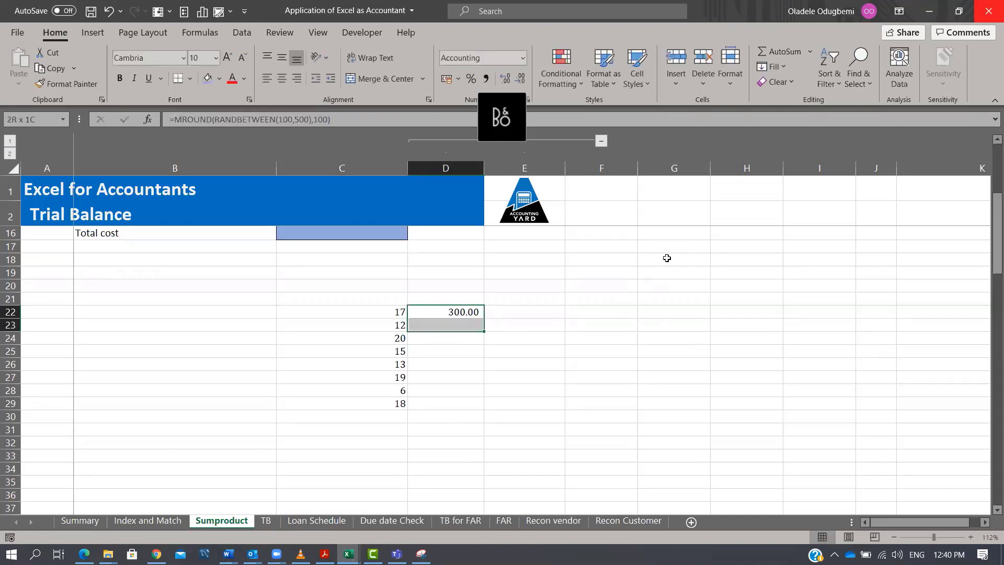
{"action": "key", "text": "ctrl+d"}
{"action": "key", "text": "ctrl+c"}
{"action": "key", "text": "ctrl+alt+v"}
{"action": "key", "text": "v"}
{"action": "key", "text": "Return"}
Label the columns Price in D21 and Qty in C21.
{"action": "key", "text": "Up"}
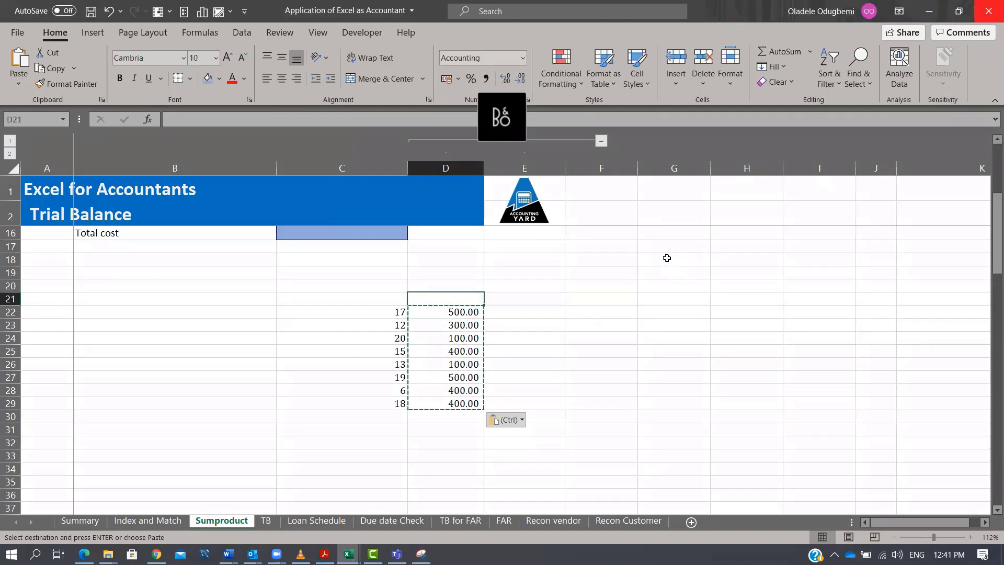
{"action": "type", "text": "Price"}
{"action": "key", "text": "Up"}
{"action": "key", "text": "Left"}
{"action": "type", "text": "Qty"}
{"action": "key", "text": "Return"}
{"action": "key", "text": "Right"}
{"action": "key", "text": "Right"}
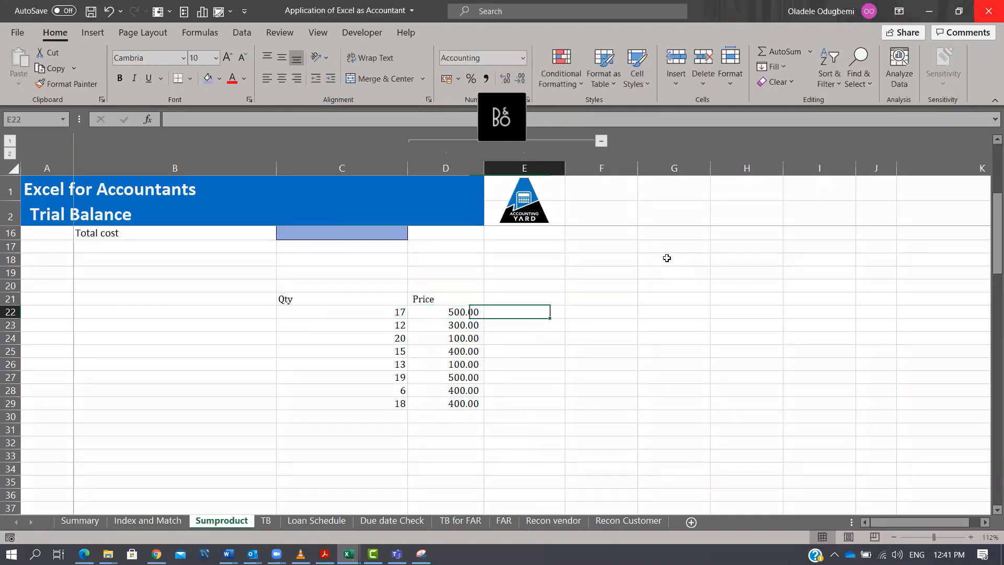
Multiply quantity by price in E22 with =C22*D22 and fill the formula down to E29.
{"action": "type", "text": "="}
{"action": "key", "text": "Left"}
{"action": "key", "text": "Left"}
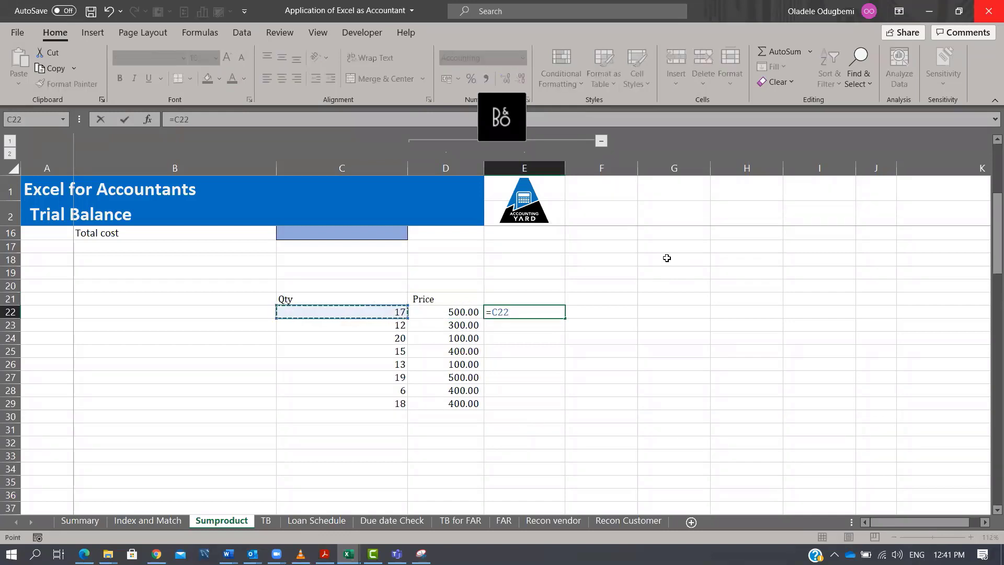
{"action": "type", "text": "*"}
{"action": "key", "text": "Left"}
{"action": "key", "text": "Return"}
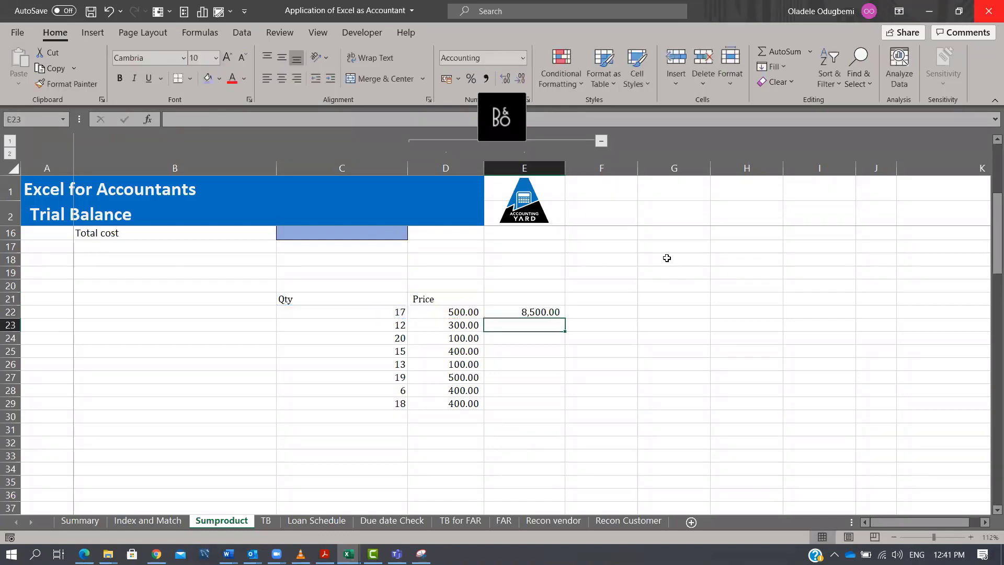
{"action": "left_click", "coordinate": [558, 311]}
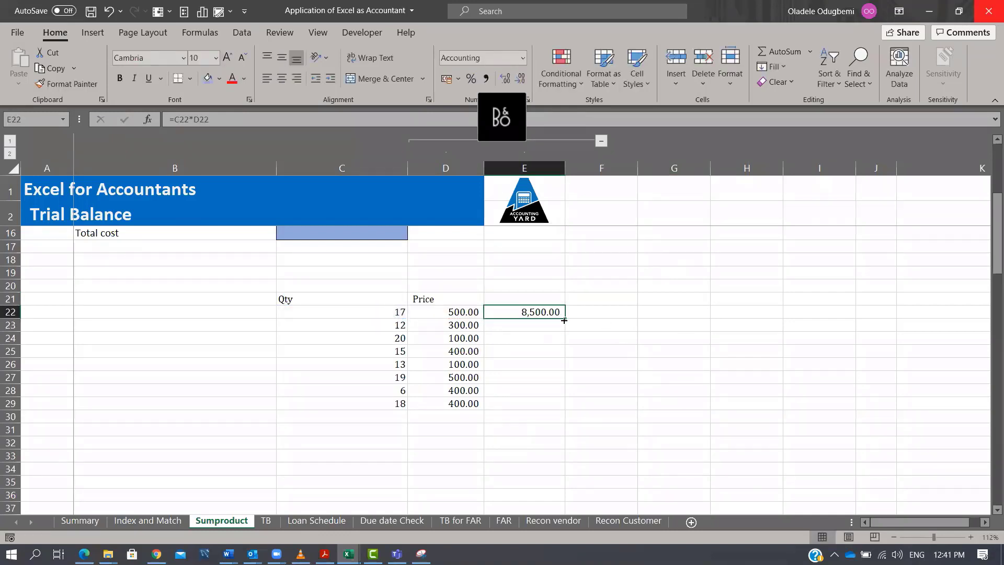
{"action": "double_click", "coordinate": [565, 318]}
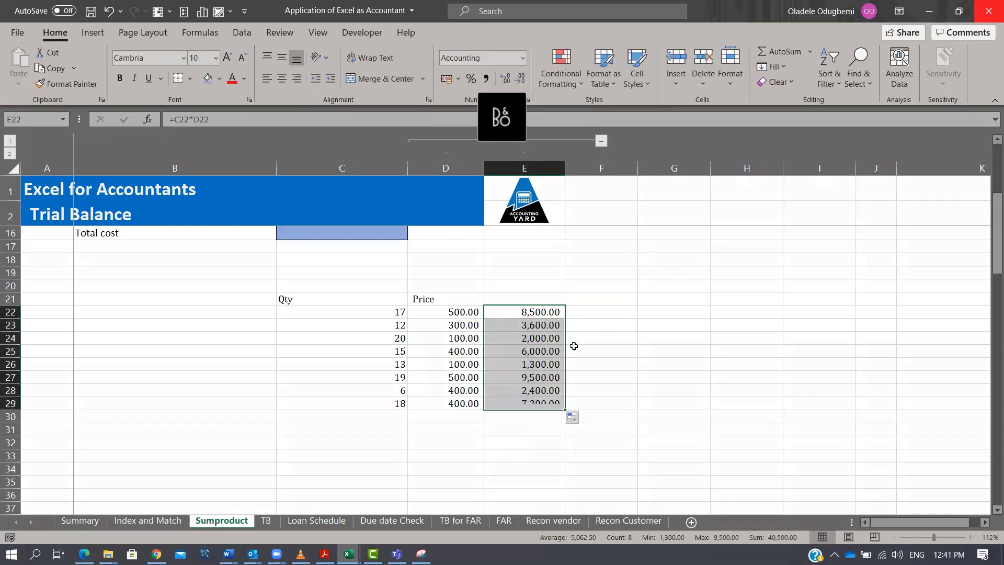
Head column E as Sale value and total the sale values with SUM in E30.
{"action": "left_click", "coordinate": [541, 298]}
{"action": "type", "text": "Sale value"}
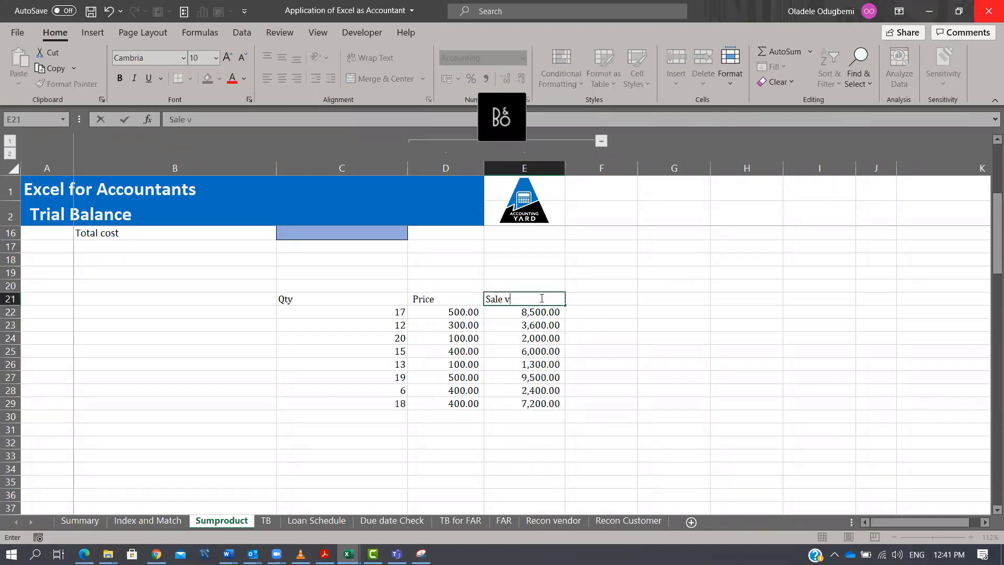
{"action": "key", "text": "Return"}
{"action": "key", "text": "Return"}
{"action": "key", "text": "ctrl+Down"}
{"action": "key", "text": "Down"}
{"action": "key", "text": "alt+equal"}
{"action": "key", "text": "ctrl+Return"}
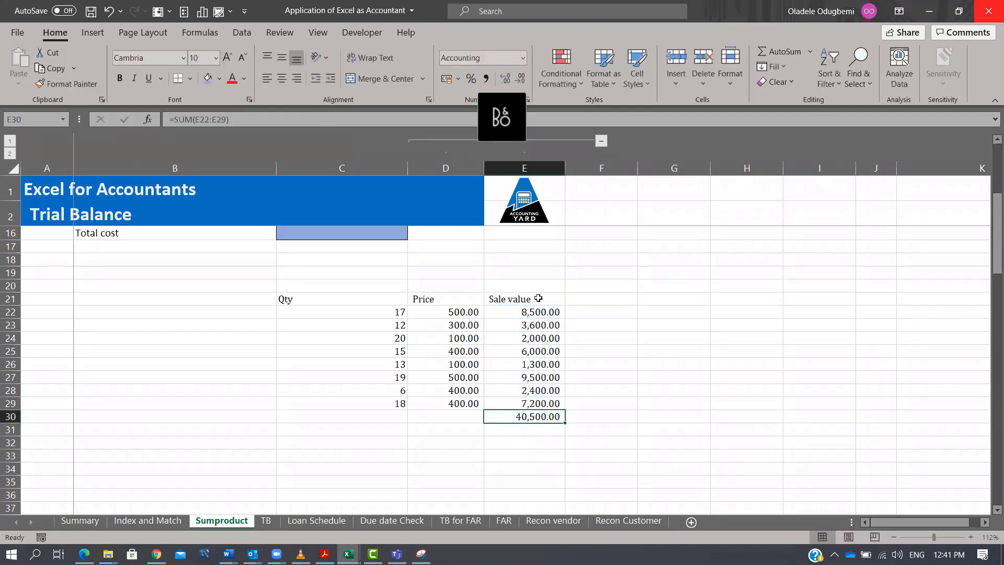
Examine the Qty and Price columns of the new sales table.
{"action": "scroll", "coordinate": [617, 309], "scroll_direction": "down", "scroll_amount": 3}
{"action": "scroll", "coordinate": [615, 306], "scroll_direction": "down", "scroll_amount": 1}
{"action": "scroll", "coordinate": [586, 293], "scroll_direction": "up", "scroll_amount": 3}
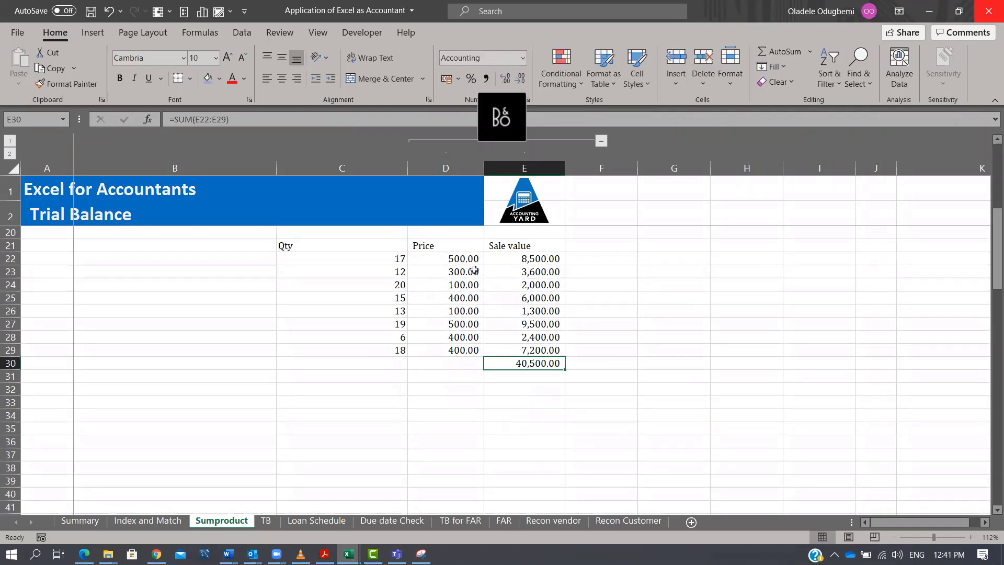
{"action": "left_click", "coordinate": [392, 260]}
{"action": "left_click_drag", "start_coordinate": [395, 259], "coordinate": [421, 293]}
{"action": "left_click_drag", "start_coordinate": [447, 259], "coordinate": [451, 351]}
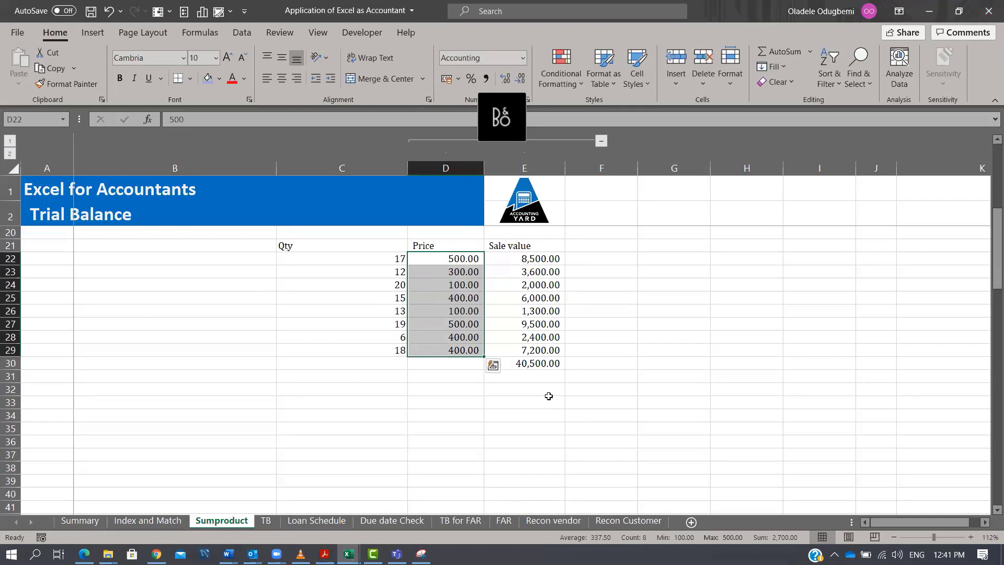
{"action": "left_click", "coordinate": [369, 261]}
{"action": "left_click", "coordinate": [440, 257]}
{"action": "left_click", "coordinate": [402, 272]}
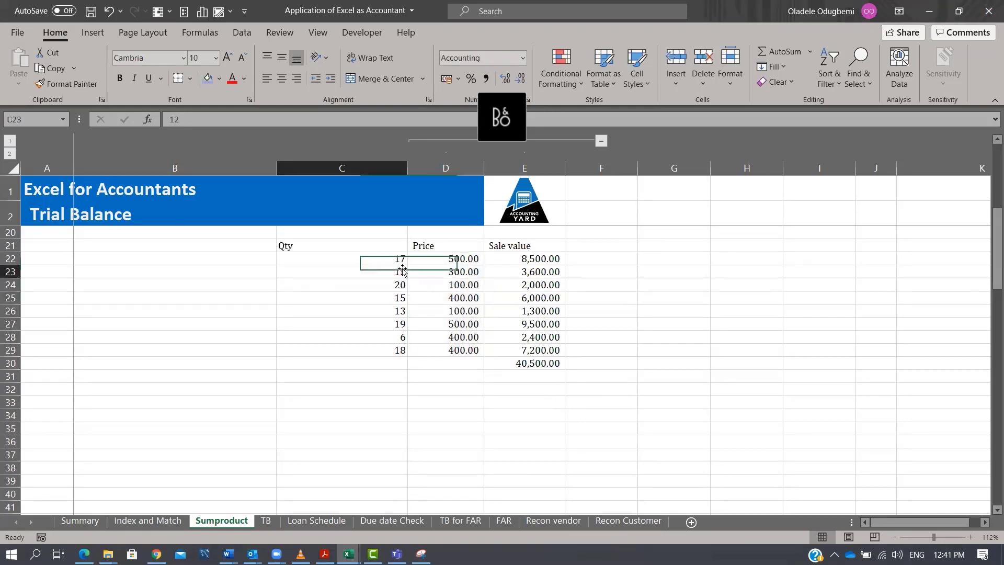
{"action": "left_click", "coordinate": [459, 269]}
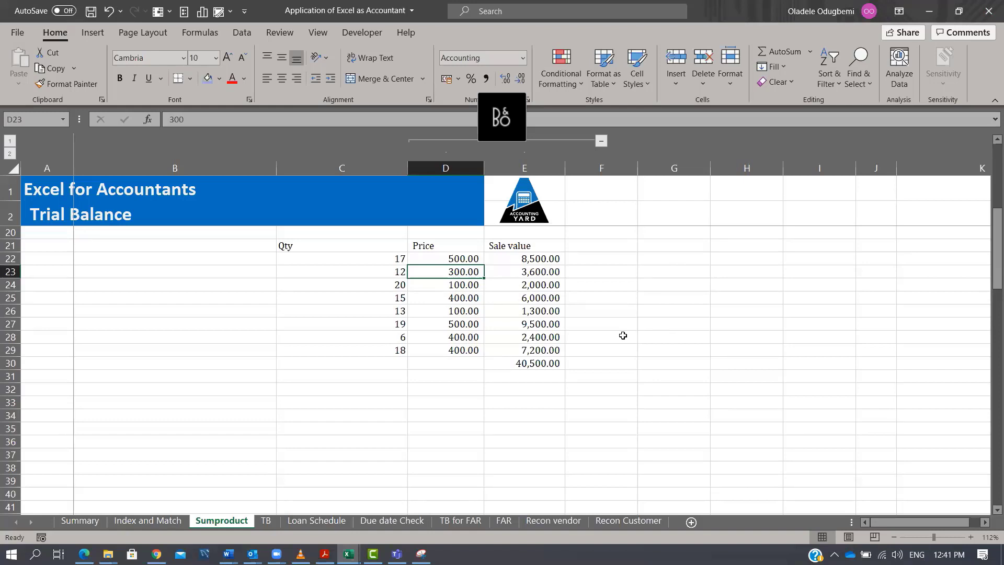
{"action": "left_click", "coordinate": [505, 119]}
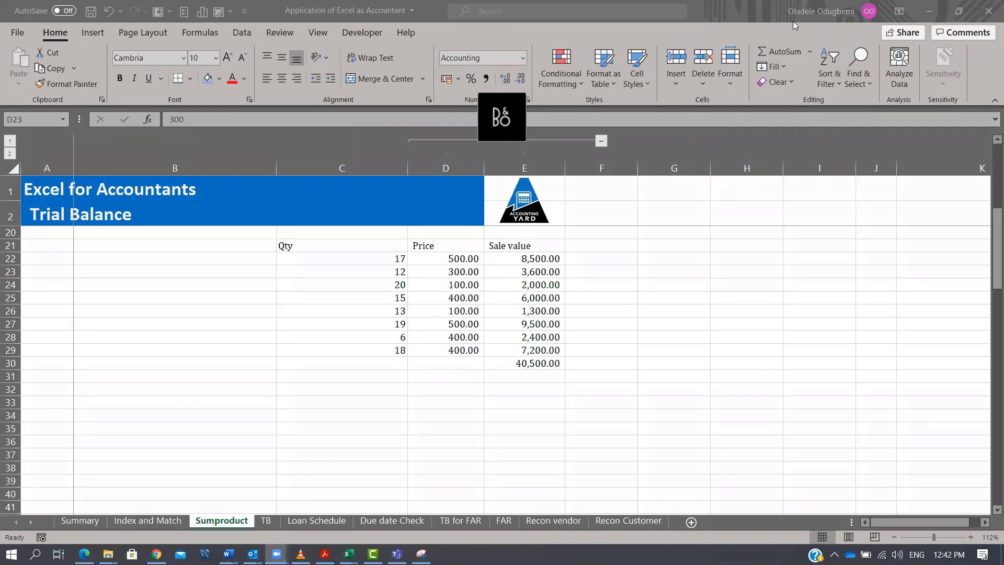
{"action": "left_click", "coordinate": [386, 393]}
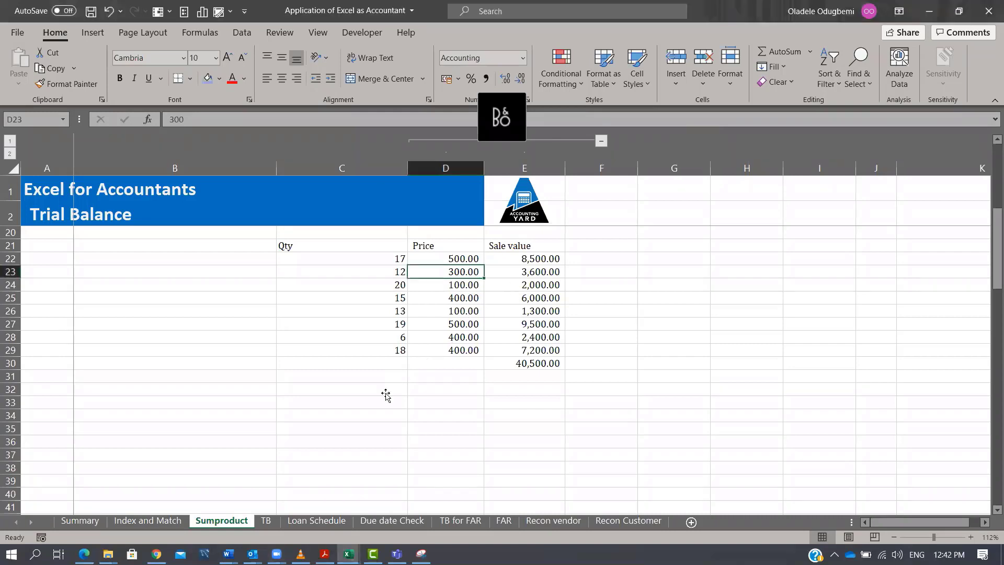
{"action": "left_click", "coordinate": [386, 393]}
{"action": "type", "text": "=sump"}
{"action": "key", "text": "Tab"}
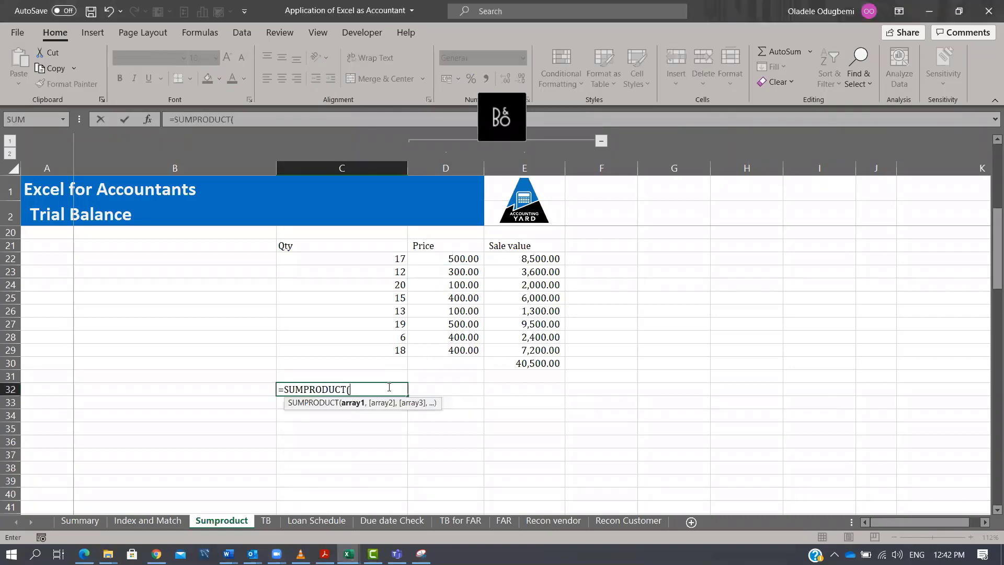
{"action": "left_click_drag", "start_coordinate": [383, 257], "coordinate": [398, 337]}
{"action": "type", "text": ","}
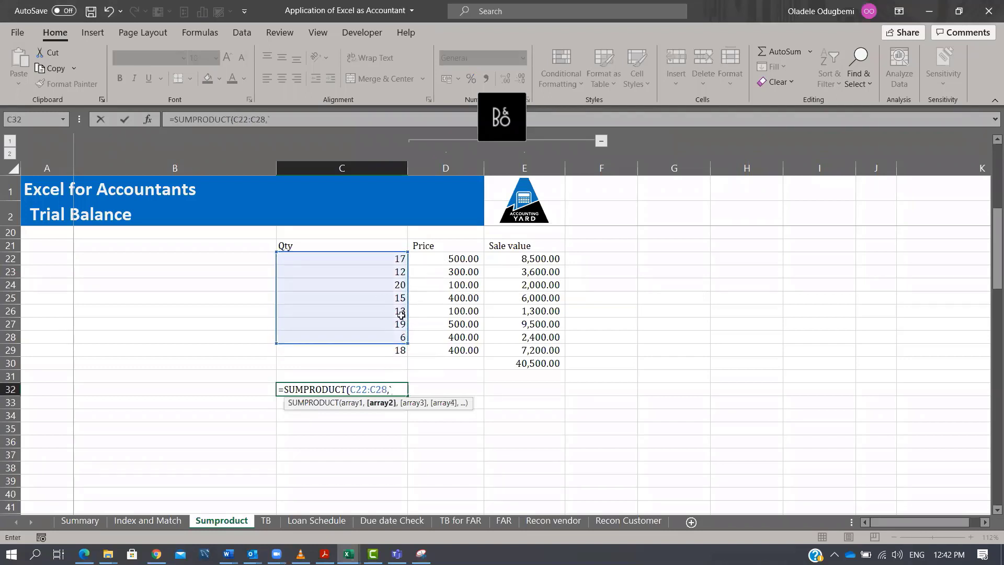
{"action": "key", "text": "Escape"}
Calculate total sale value in C32 with SUMPRODUCT of the Qty range C22:C29 and Price range D22:D29.
{"action": "type", "text": "=sum"}
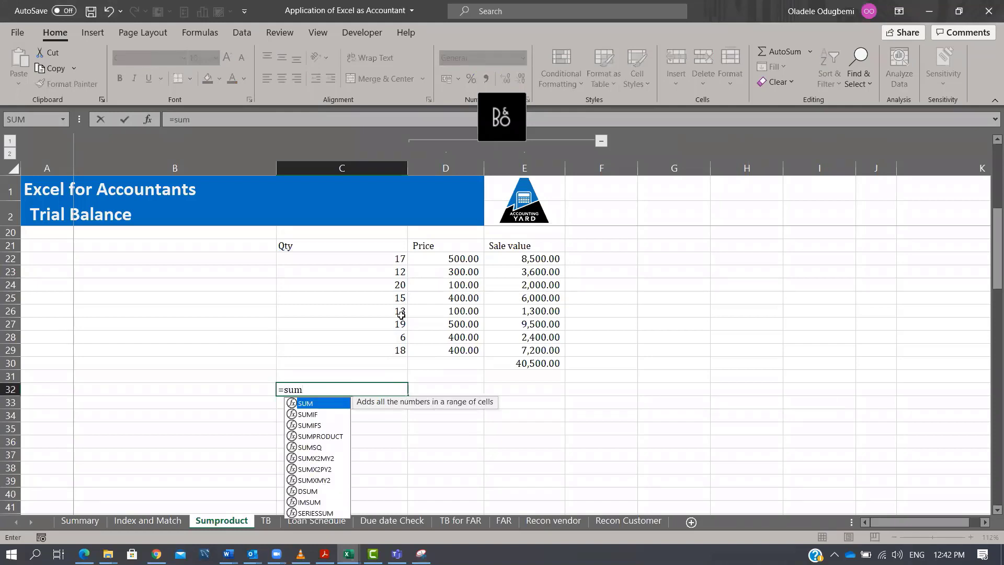
{"action": "key", "text": "Down"}
{"action": "key", "text": "Down"}
{"action": "key", "text": "Down"}
{"action": "key", "text": "Tab"}
{"action": "left_click_drag", "start_coordinate": [391, 258], "coordinate": [390, 350]}
{"action": "type", "text": ","}
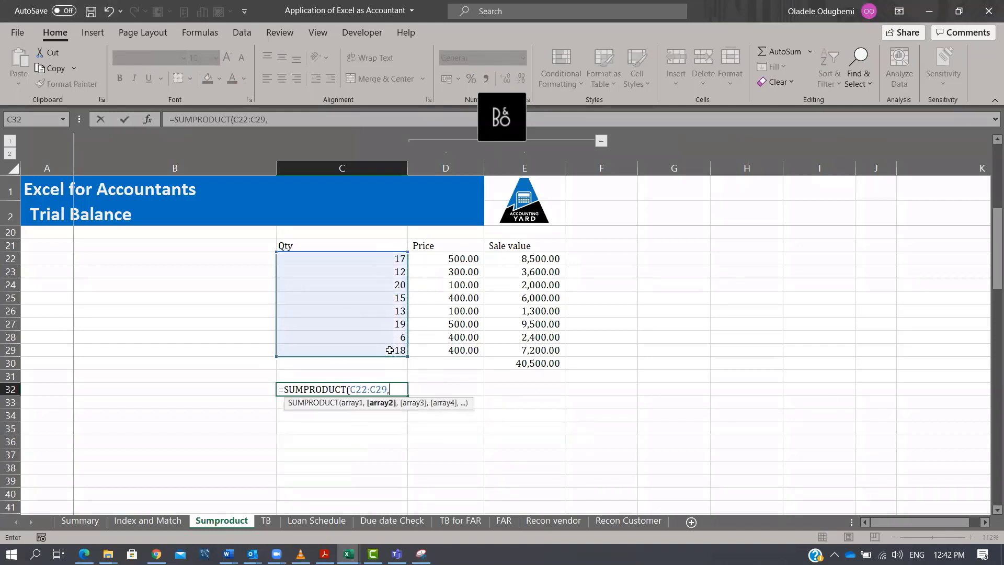
{"action": "left_click_drag", "start_coordinate": [455, 257], "coordinate": [464, 349]}
{"action": "type", "text": ")"}
{"action": "key", "text": "Tab"}
{"action": "key", "text": "Left"}
{"action": "left_click", "coordinate": [555, 365]}
{"action": "left_click", "coordinate": [391, 390]}
{"action": "left_click", "coordinate": [556, 364]}
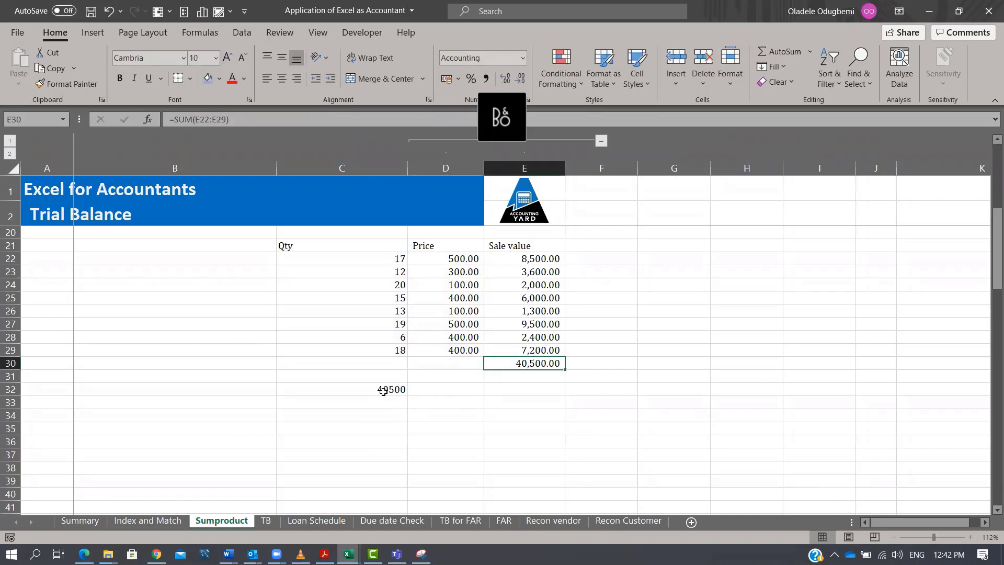
{"action": "left_click_drag", "start_coordinate": [377, 363], "coordinate": [555, 393]}
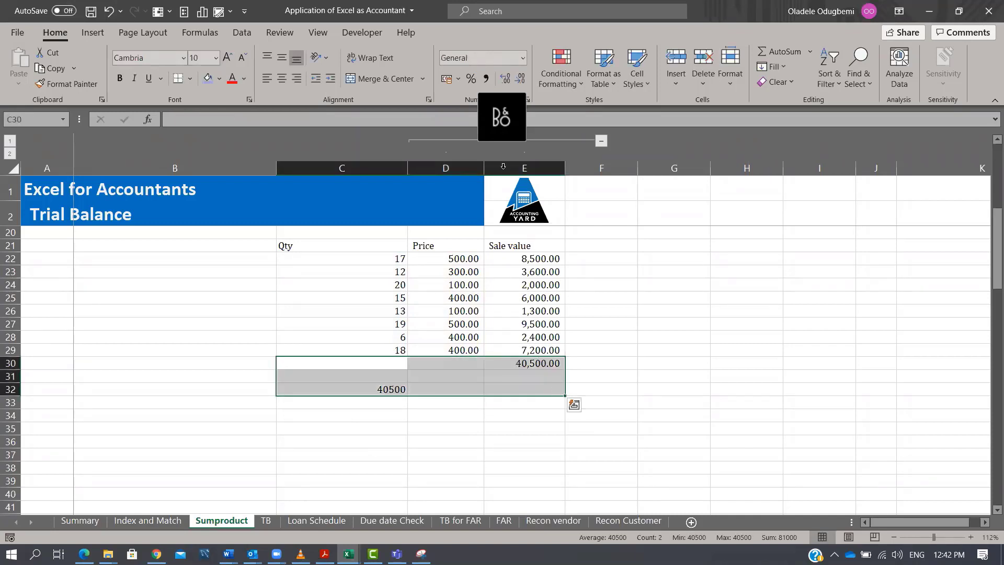
Format the totals range C30:E32 with comma style and one decimal place.
{"action": "left_click", "coordinate": [486, 80]}
{"action": "left_click", "coordinate": [519, 78]}
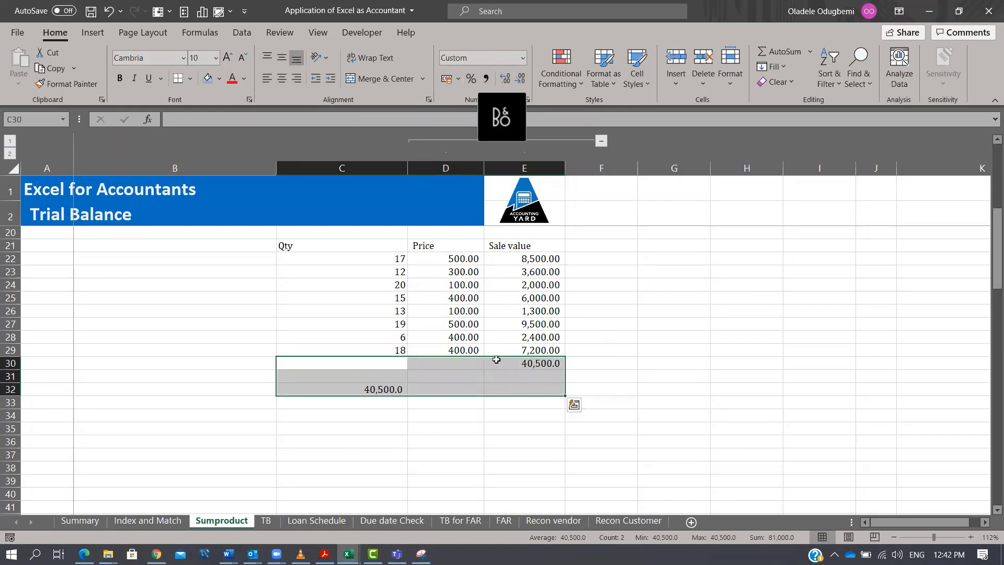
Calculate total cost in C16 with SUMPRODUCT of unit shipping costs C7:E9 and units shipped C12:E14.
{"action": "scroll", "coordinate": [472, 321], "scroll_direction": "up", "scroll_amount": 3}
{"action": "scroll", "coordinate": [447, 287], "scroll_direction": "up", "scroll_amount": 3}
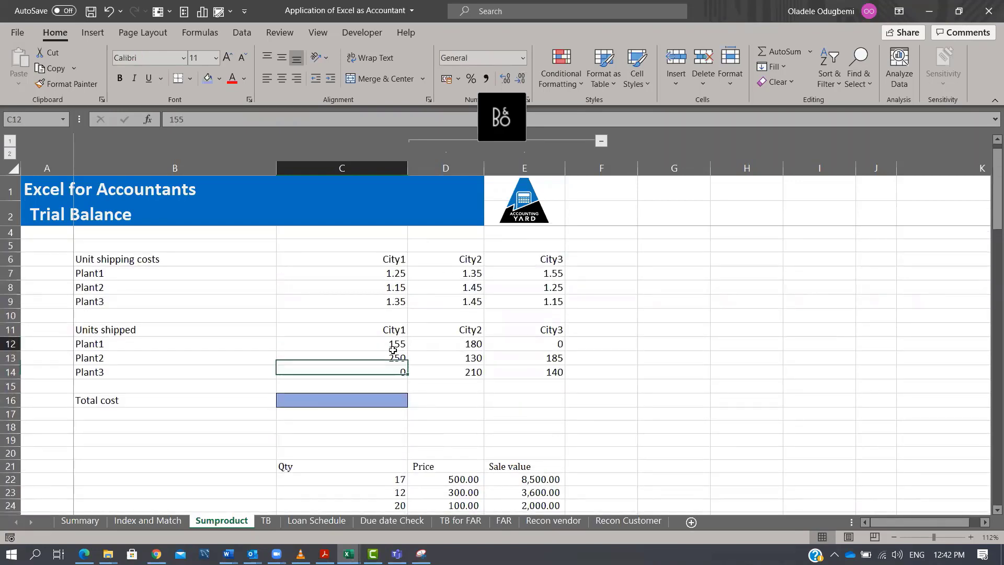
{"action": "left_click_drag", "start_coordinate": [397, 345], "coordinate": [524, 372]}
{"action": "left_click_drag", "start_coordinate": [392, 272], "coordinate": [545, 299]}
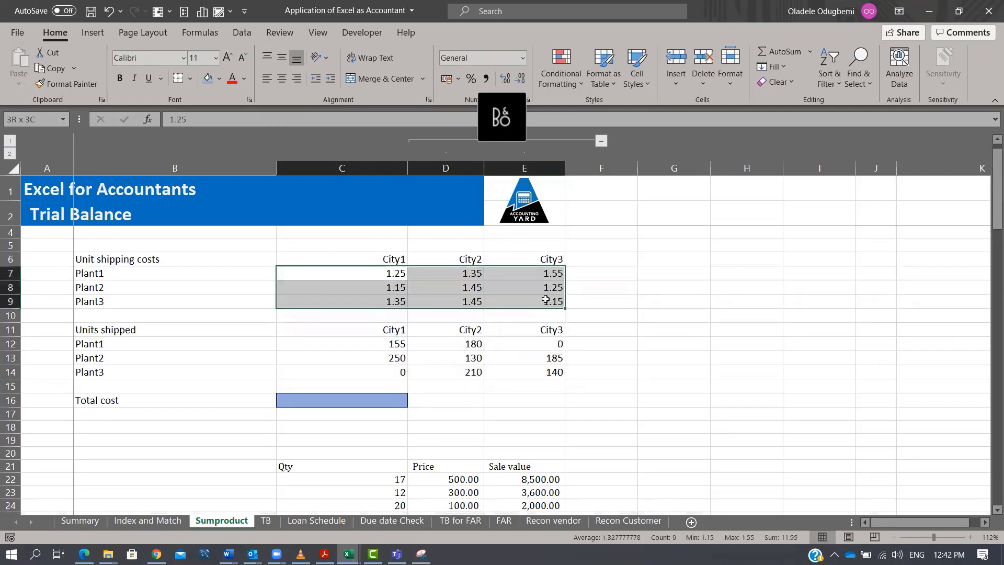
{"action": "left_click", "coordinate": [367, 398]}
{"action": "type", "text": "=sumpro"}
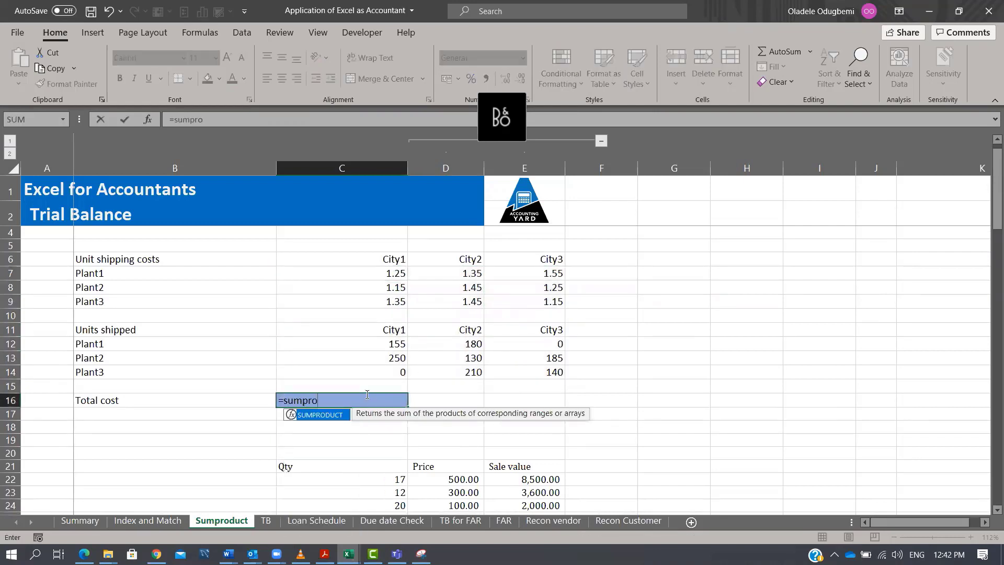
{"action": "key", "text": "Tab"}
{"action": "left_click_drag", "start_coordinate": [391, 271], "coordinate": [512, 308]}
{"action": "type", "text": ","}
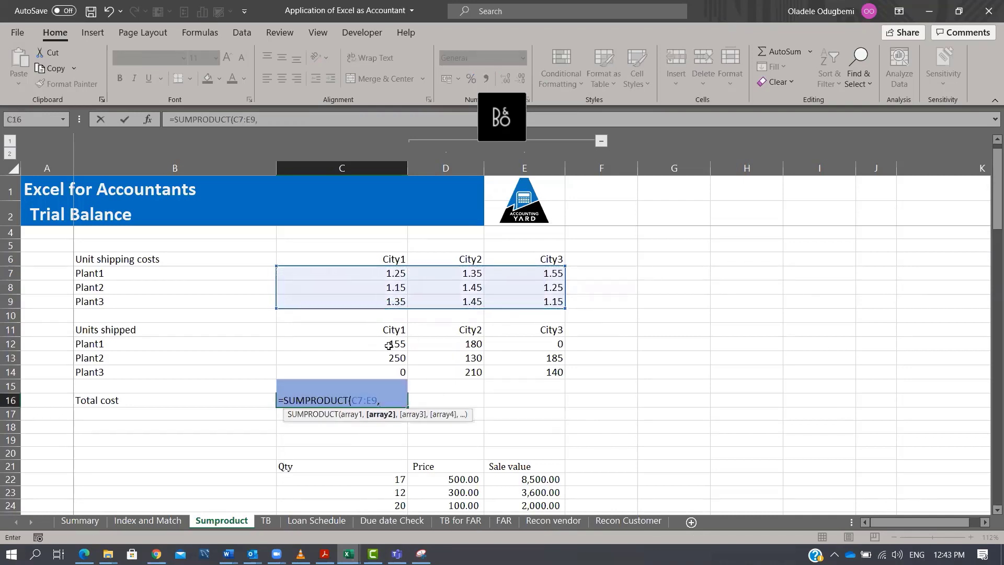
{"action": "left_click_drag", "start_coordinate": [395, 343], "coordinate": [523, 366]}
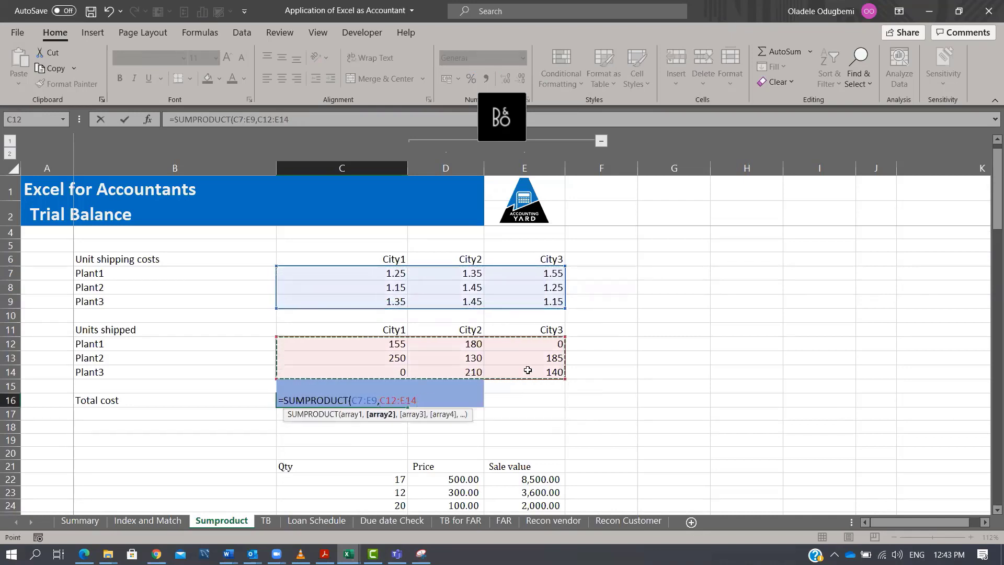
{"action": "key", "text": "Tab"}
{"action": "key", "text": "Left"}
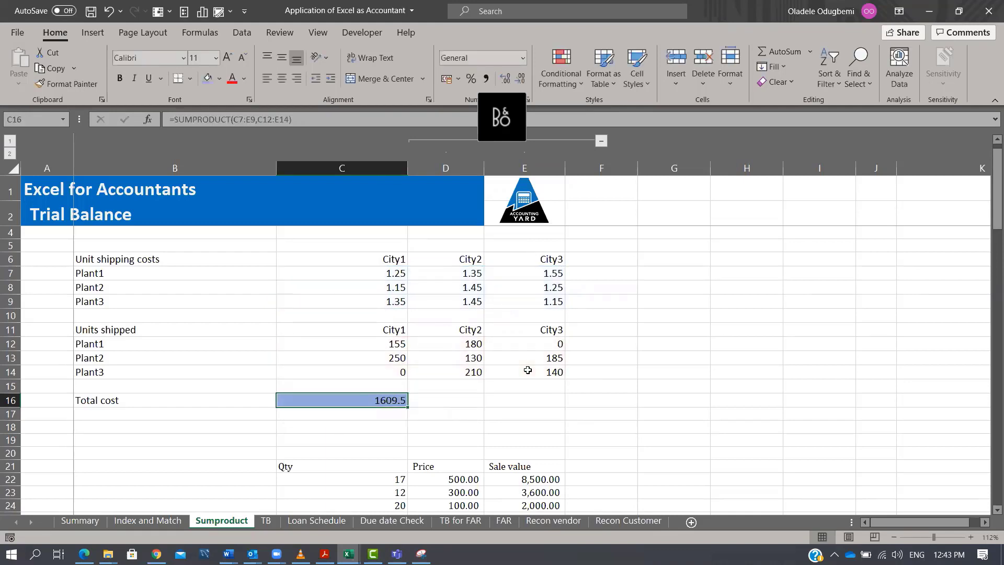
Enter =C7*C12 in F7 and fill it across F7:H9 to get each plant-city shipping cost.
{"action": "left_click", "coordinate": [623, 272]}
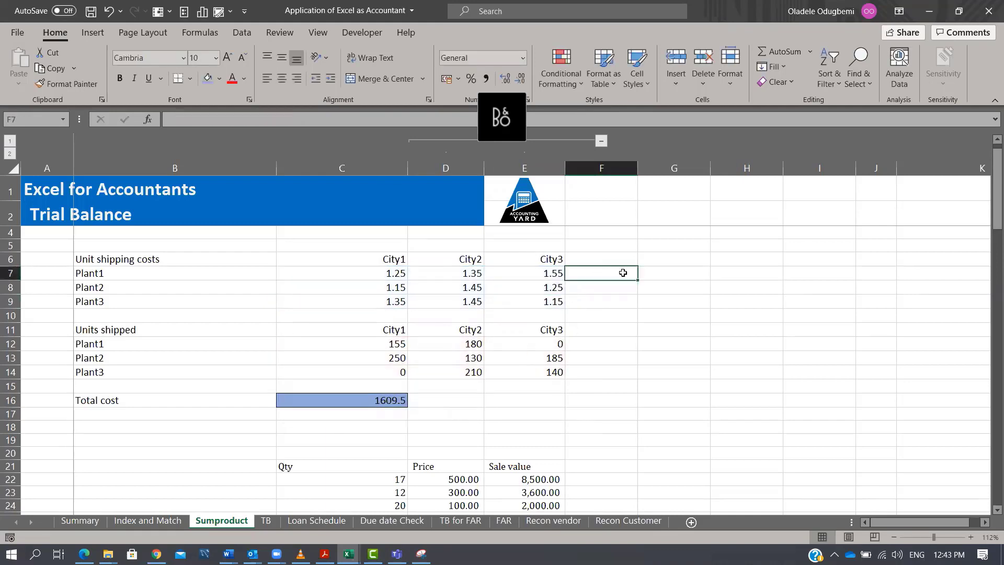
{"action": "type", "text": "="}
{"action": "key", "text": "Left"}
{"action": "key", "text": "Left"}
{"action": "key", "text": "Left"}
{"action": "type", "text": "*"}
{"action": "key", "text": "Down"}
{"action": "key", "text": "Down"}
{"action": "key", "text": "Down"}
{"action": "key", "text": "Down"}
{"action": "key", "text": "Left"}
{"action": "key", "text": "Left"}
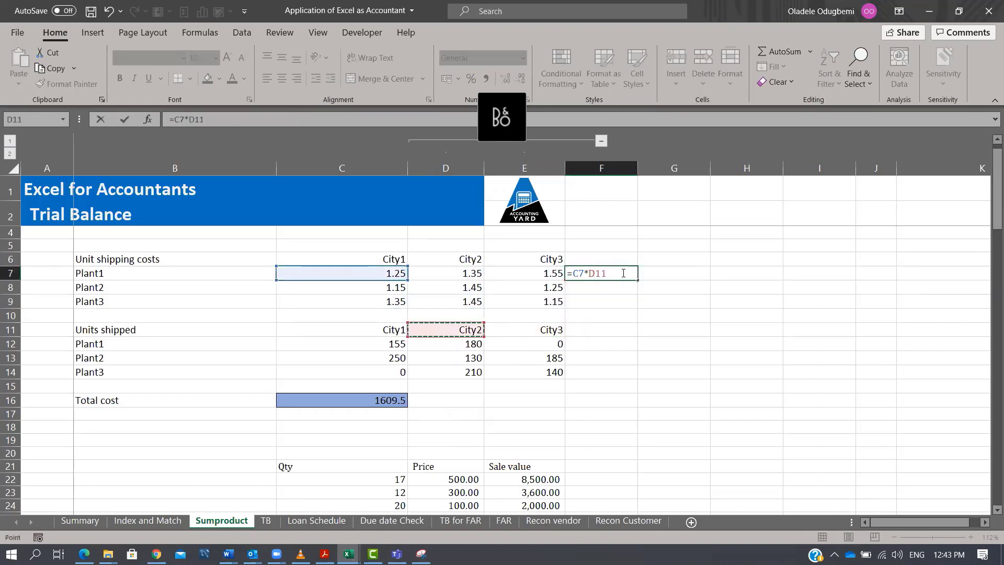
{"action": "key", "text": "Left"}
{"action": "key", "text": "Down"}
{"action": "key", "text": "ctrl+Return"}
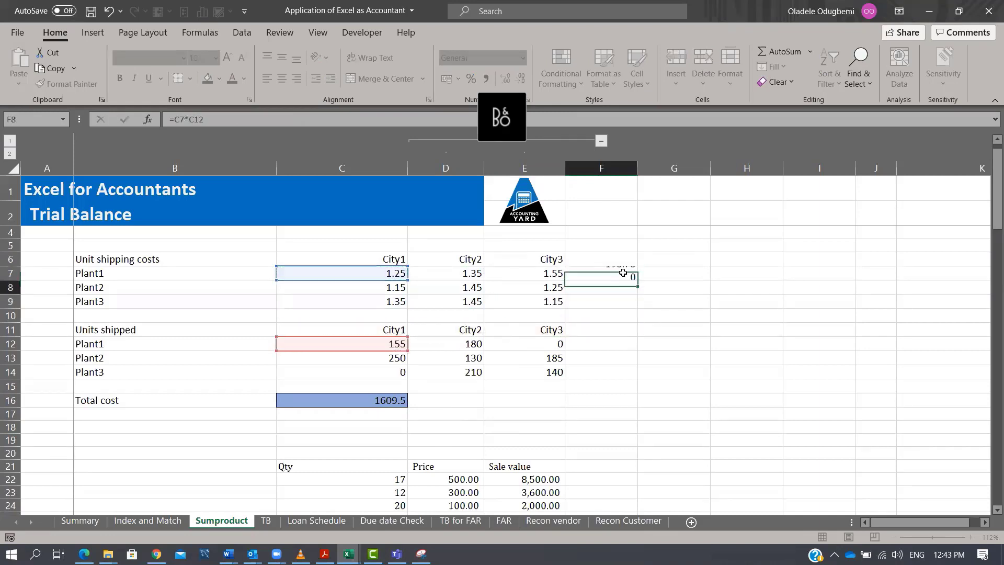
{"action": "key", "text": "shift+Right"}
{"action": "key", "text": "shift+Right"}
{"action": "key", "text": "shift+Down"}
{"action": "key", "text": "shift+Down"}
{"action": "key", "text": "shift+Down"}
{"action": "key", "text": "shift+Up"}
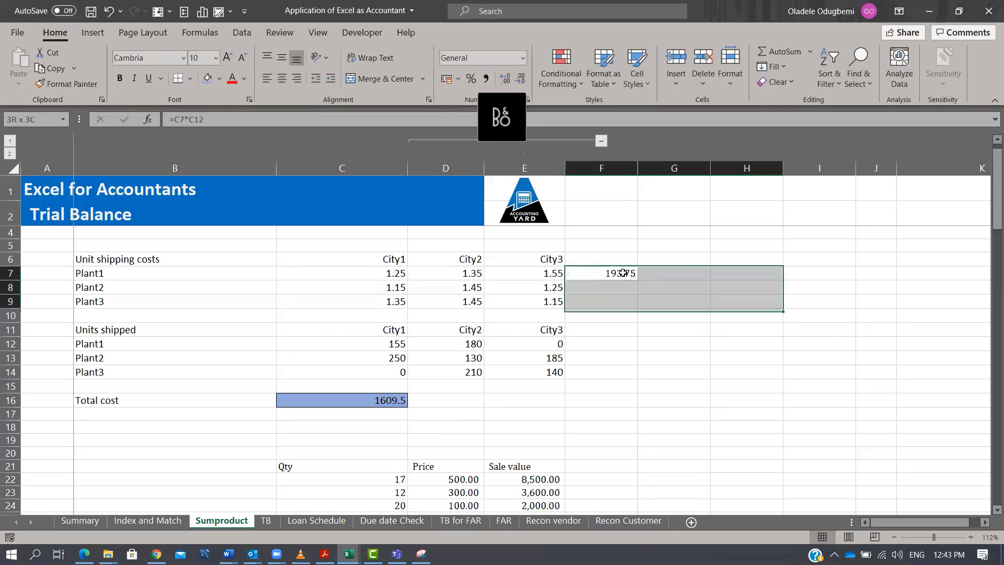
{"action": "key", "text": "F2"}
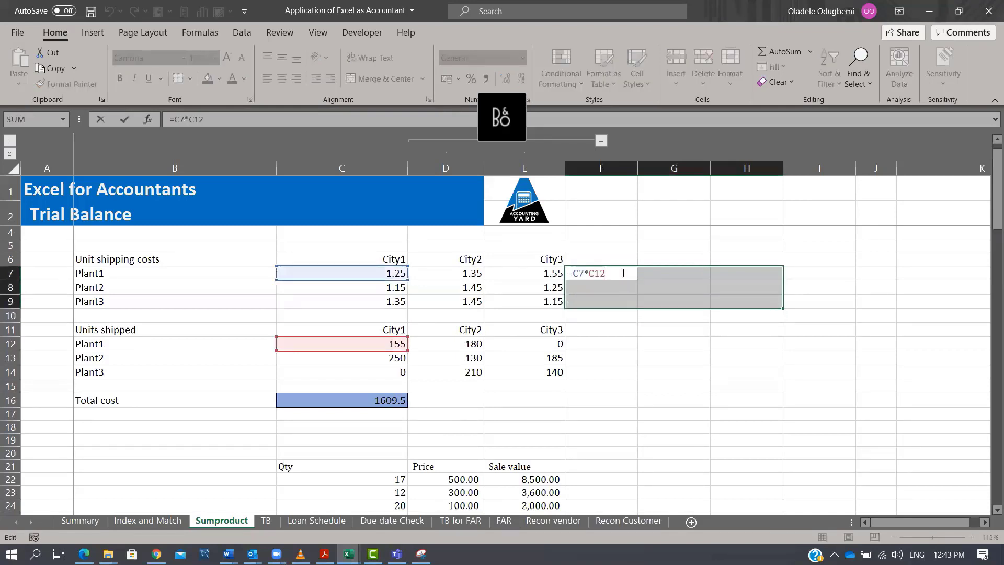
{"action": "key", "text": "ctrl+Return"}
Total each plant's costs in I7 with SUM(F7:H7) and fill the formula down to I9.
{"action": "key", "text": "Right"}
{"action": "key", "text": "Right"}
{"action": "key", "text": "Right"}
{"action": "key", "text": "alt+equal"}
{"action": "key", "text": "Right"}
{"action": "key", "text": "Right"}
{"action": "key", "text": "Right"}
{"action": "key", "text": "shift+Right"}
{"action": "key", "text": "shift+Right"}
{"action": "key", "text": "ctrl+Return"}
{"action": "key", "text": "shift+Down"}
{"action": "key", "text": "shift+Down"}
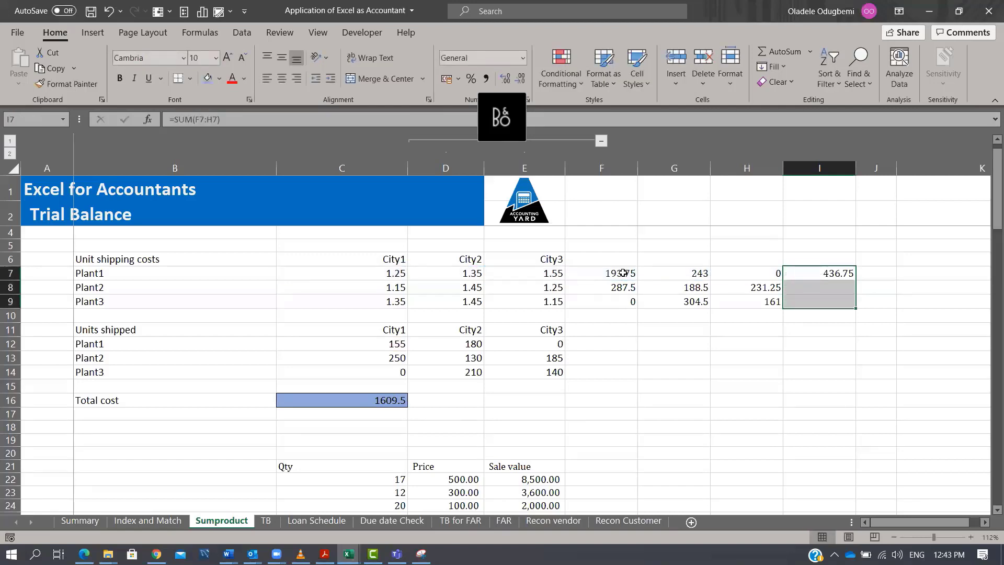
{"action": "key", "text": "ctrl+d"}
Sum the plant totals in I10 with SUM(I7:I9) and compare it with the SUMPRODUCT total in C16.
{"action": "key", "text": "Right"}
{"action": "scroll", "coordinate": [623, 273], "scroll_direction": "right", "scroll_amount": 2}
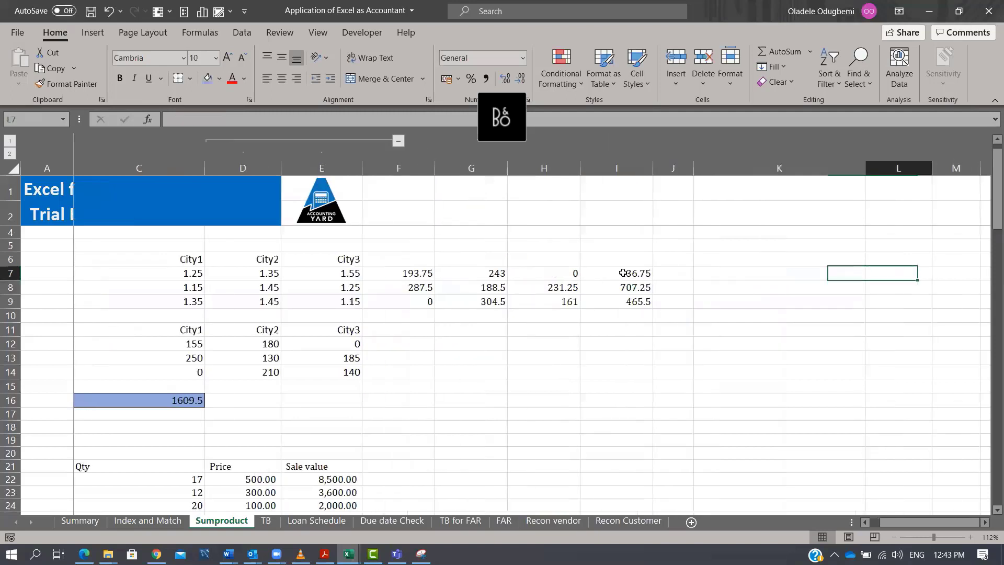
{"action": "key", "text": "Left"}
{"action": "key", "text": "Down"}
{"action": "key", "text": "Down"}
{"action": "key", "text": "Down"}
{"action": "key", "text": "alt+equal"}
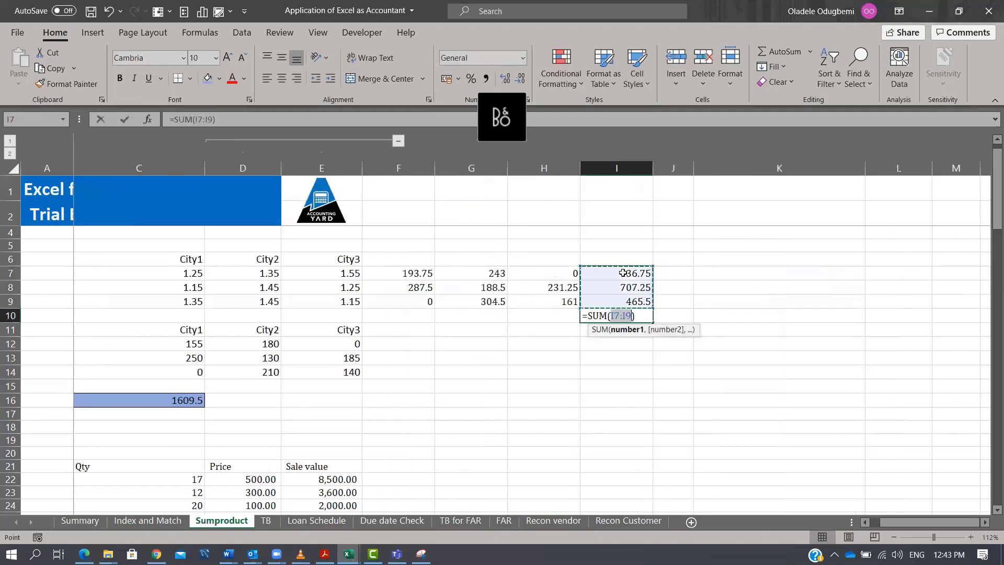
{"action": "key", "text": "ctrl+Return"}
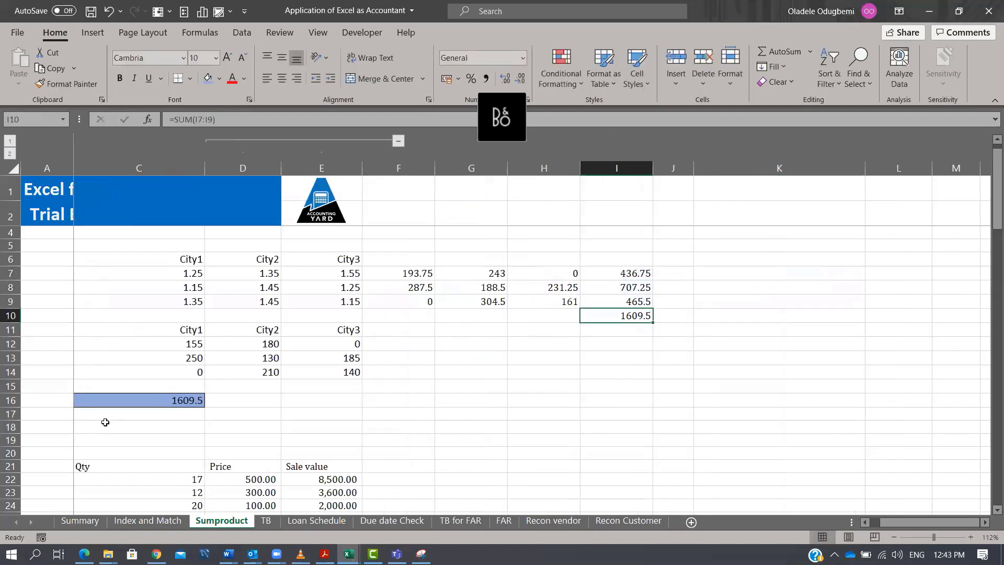
{"action": "left_click", "coordinate": [157, 403]}
{"action": "left_click_drag", "start_coordinate": [413, 272], "coordinate": [631, 316]}
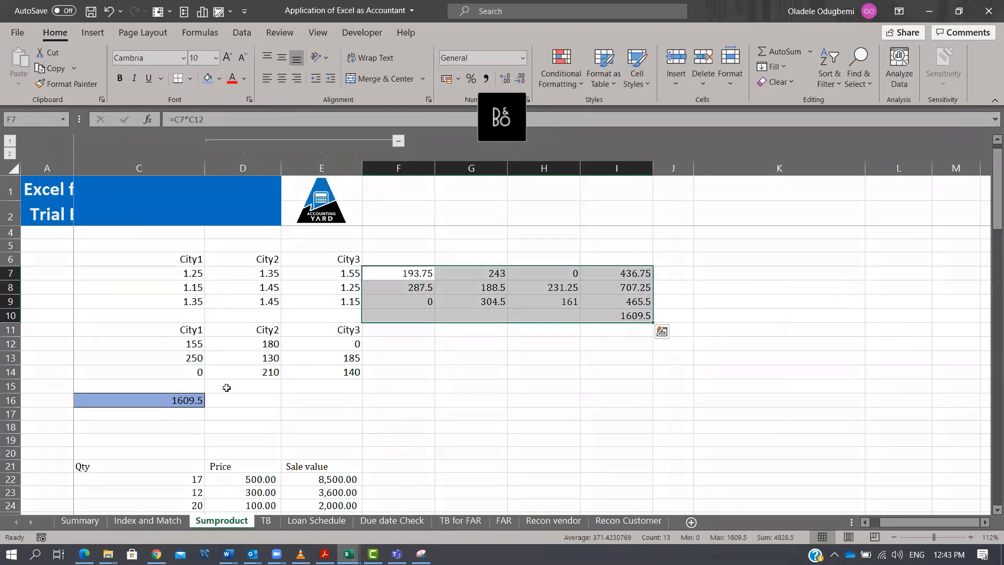
{"action": "left_click", "coordinate": [198, 400]}
{"action": "key", "text": "Home"}
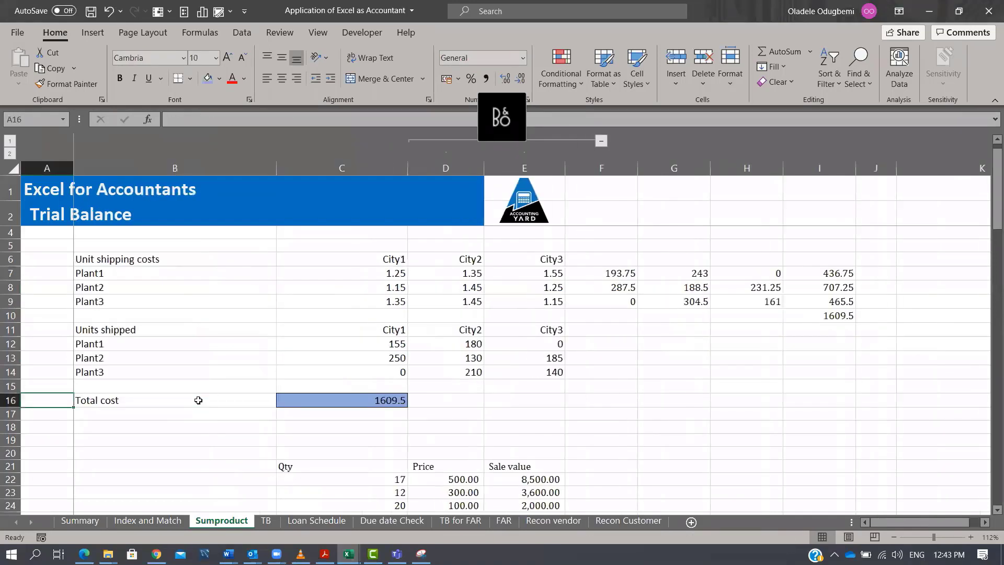
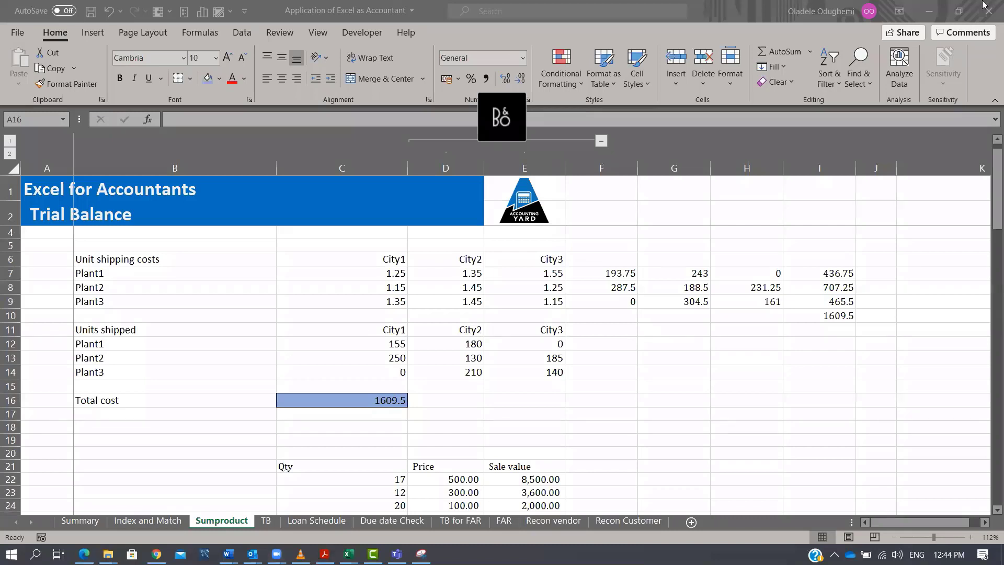
Examine the quantity, price and sale value table in C22:E30 and its row formulas.
{"action": "scroll", "coordinate": [631, 322], "scroll_direction": "down", "scroll_amount": 2}
{"action": "scroll", "coordinate": [631, 322], "scroll_direction": "down", "scroll_amount": 2}
{"action": "left_click", "coordinate": [384, 312]}
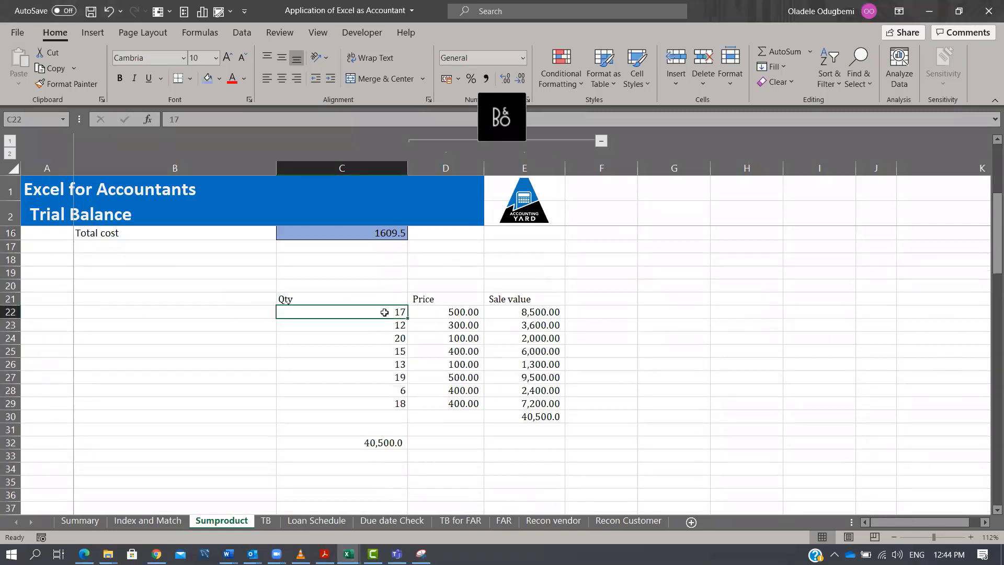
{"action": "left_click", "coordinate": [458, 311]}
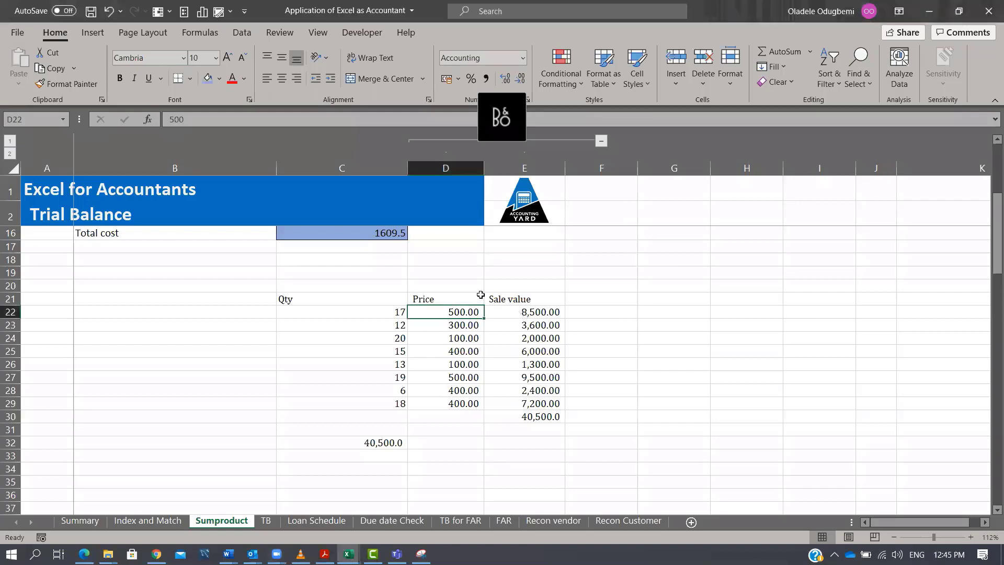
{"action": "left_click", "coordinate": [534, 312]}
{"action": "left_click", "coordinate": [401, 312]}
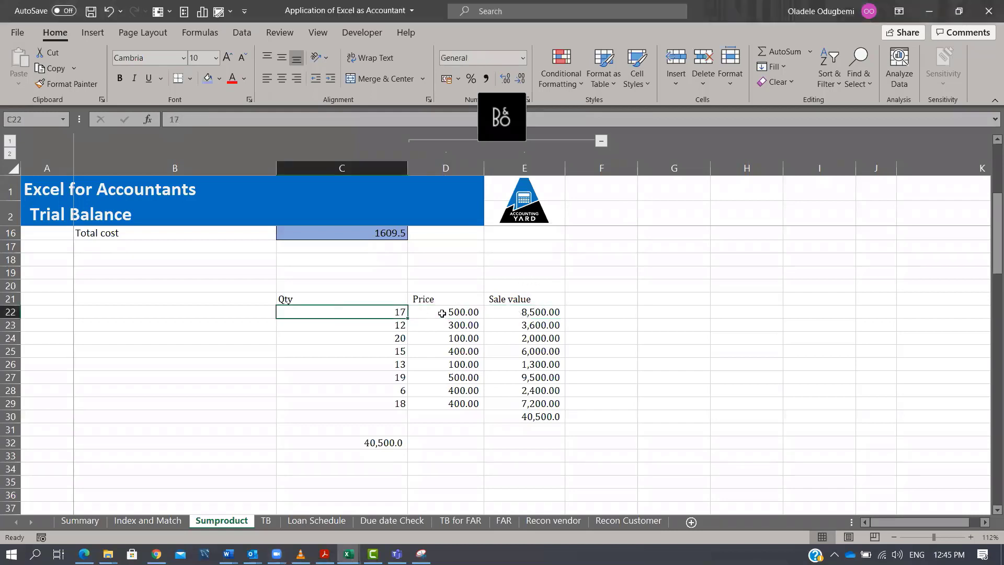
{"action": "left_click", "coordinate": [443, 312]}
{"action": "left_click", "coordinate": [515, 313]}
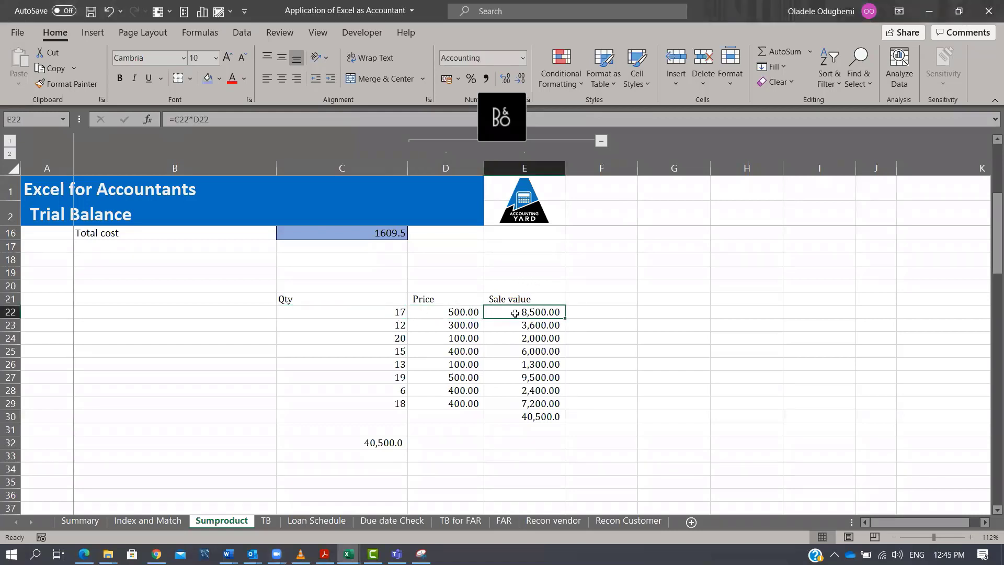
{"action": "left_click", "coordinate": [525, 414]}
{"action": "left_click_drag", "start_coordinate": [540, 314], "coordinate": [539, 403]}
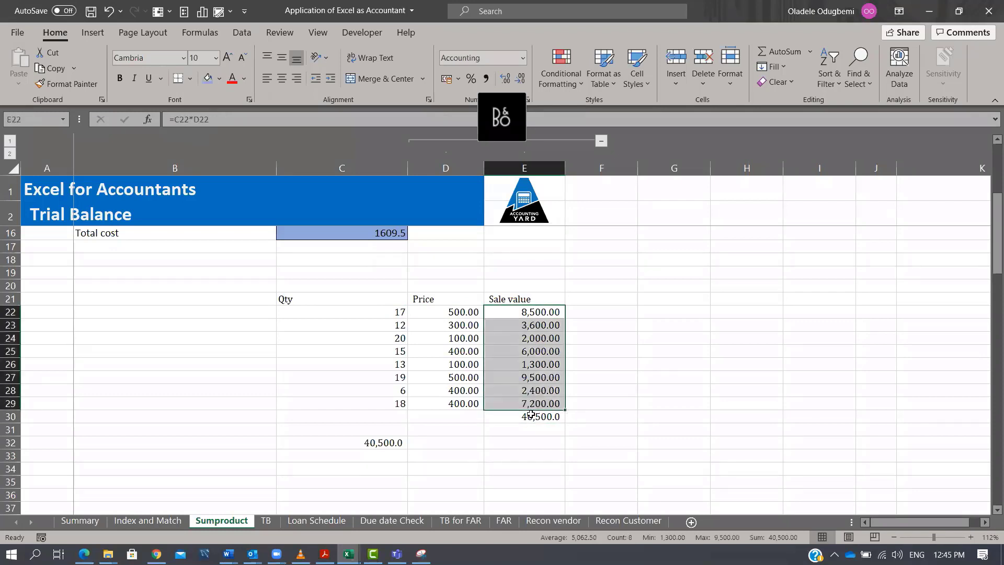
Calculate total sale value in C32 with =SUMPRODUCT(C22:C29,D22:D29) of quantities and prices.
{"action": "left_click", "coordinate": [379, 442]}
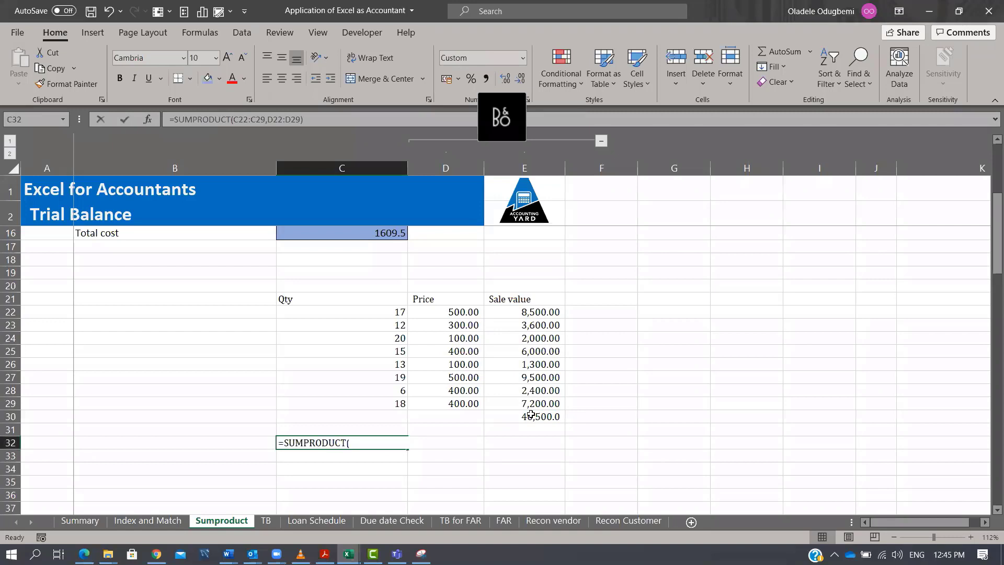
{"action": "type", "text": "=sumpro"}
{"action": "key", "text": "Tab"}
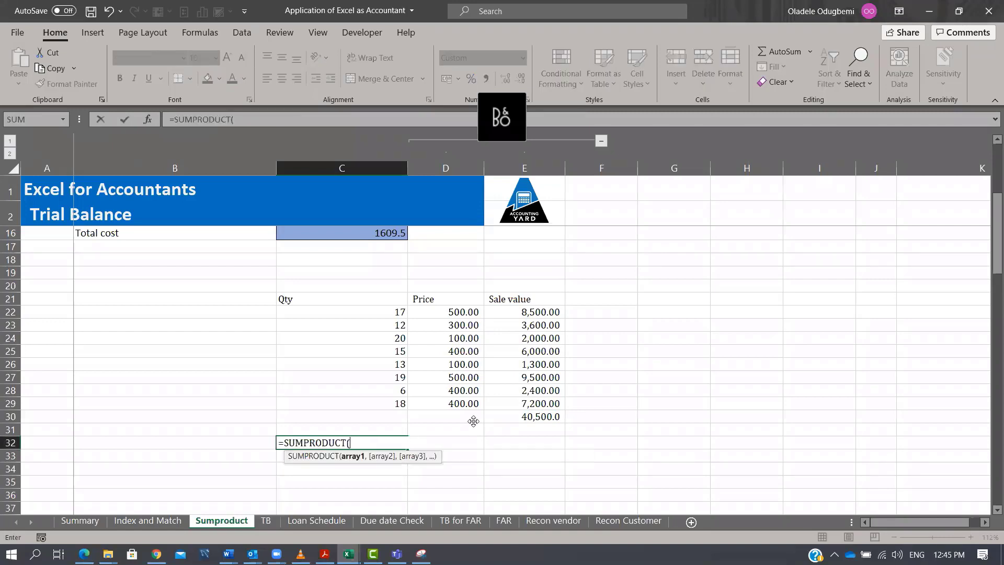
{"action": "left_click_drag", "start_coordinate": [396, 314], "coordinate": [400, 403]}
{"action": "type", "text": ","}
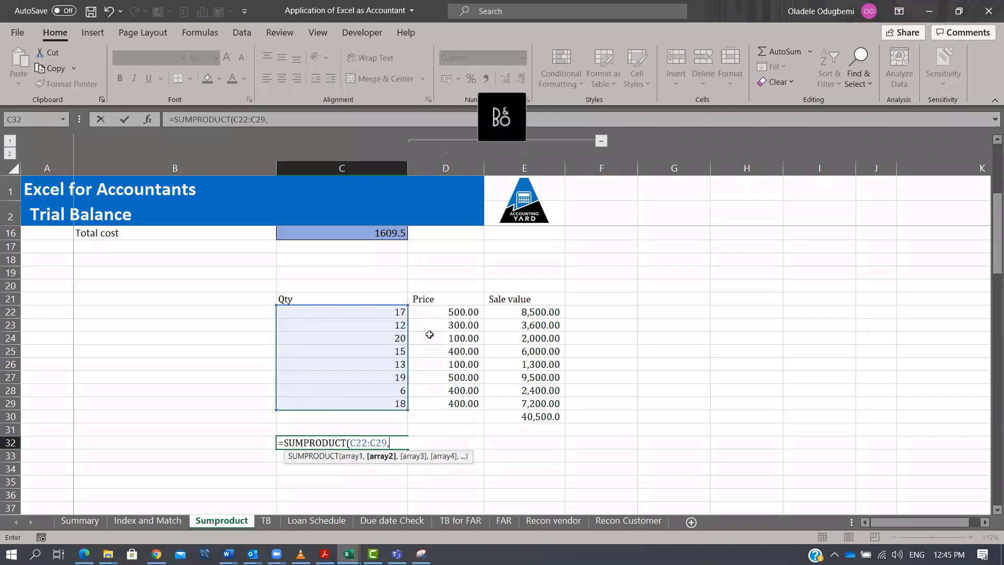
{"action": "left_click_drag", "start_coordinate": [442, 313], "coordinate": [432, 406]}
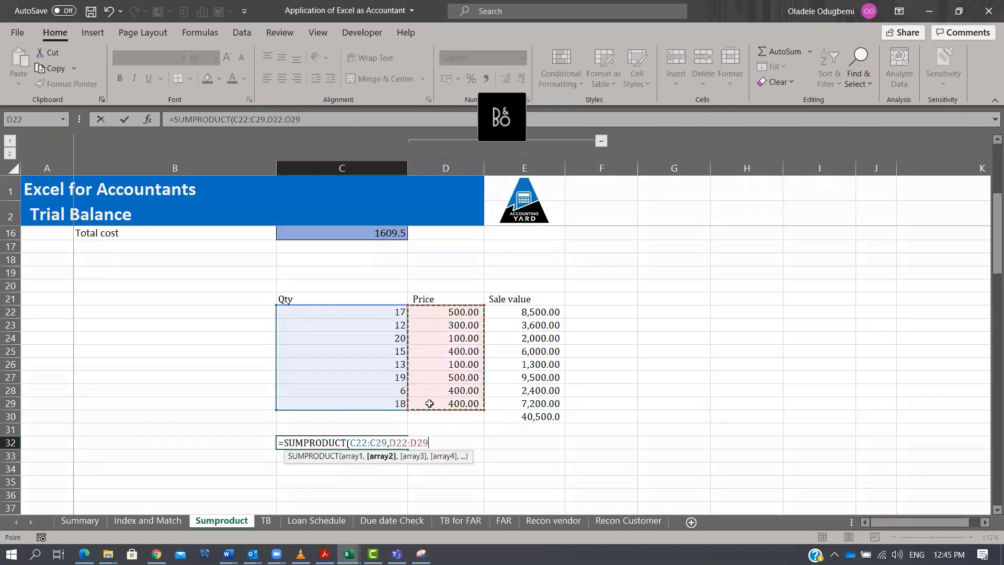
{"action": "key", "text": "ctrl+Return"}
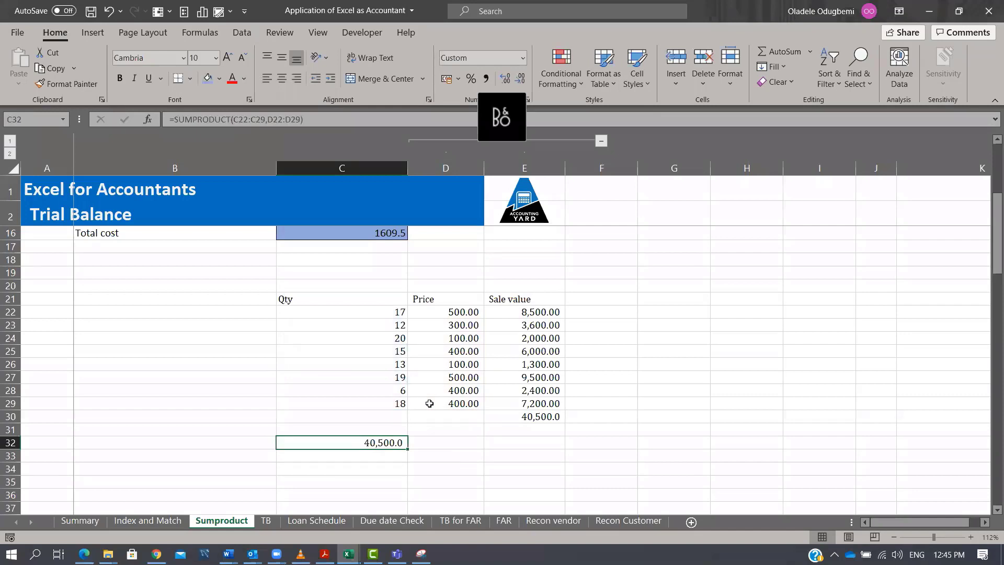
Compare the SUMPRODUCT result in C32 with the sale value total in E30.
{"action": "left_click", "coordinate": [563, 415]}
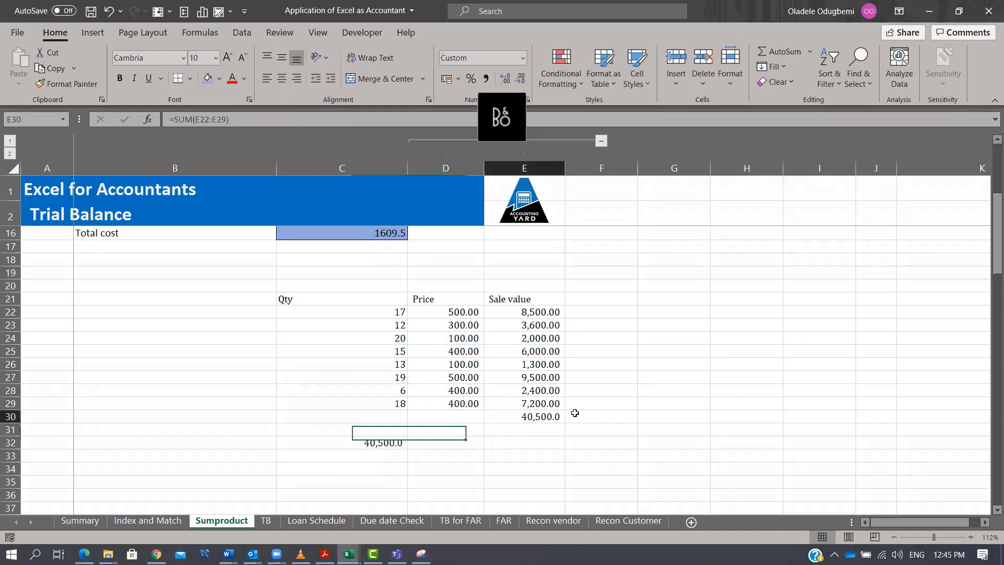
{"action": "key", "text": "Down"}
{"action": "key", "text": "Down"}
{"action": "key", "text": "Down"}
{"action": "key", "text": "Down"}
{"action": "scroll", "coordinate": [418, 402], "scroll_direction": "up", "scroll_amount": 5}
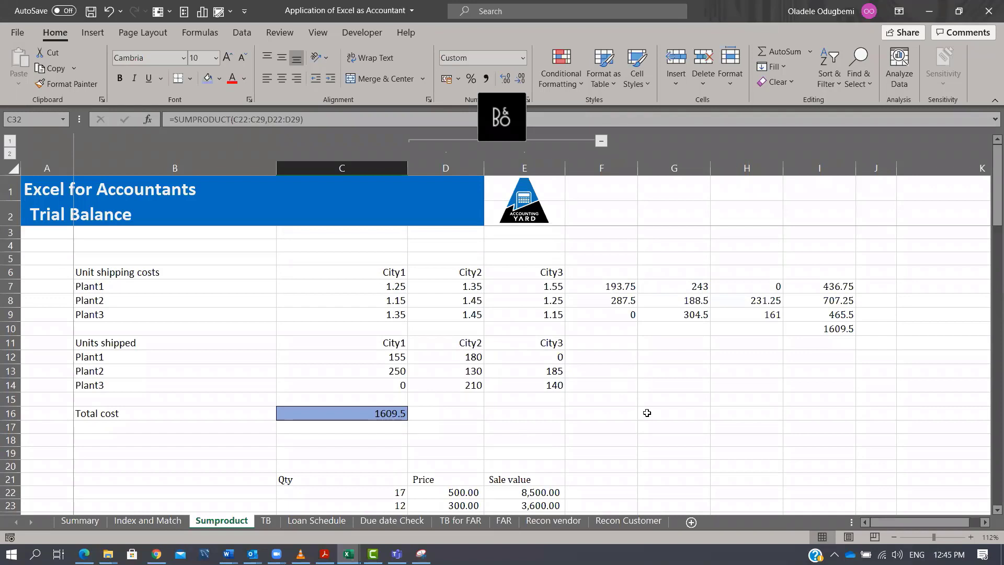
{"action": "left_click", "coordinate": [672, 356]}
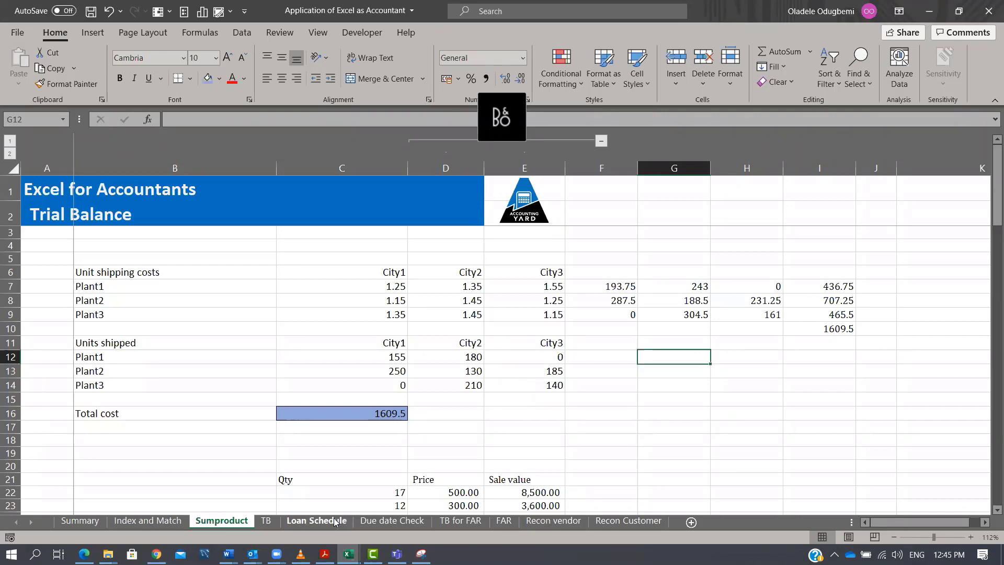
Create a copy of the Loan Schedule sheet placed before the Due date Check sheet.
{"action": "right_click", "coordinate": [314, 520]}
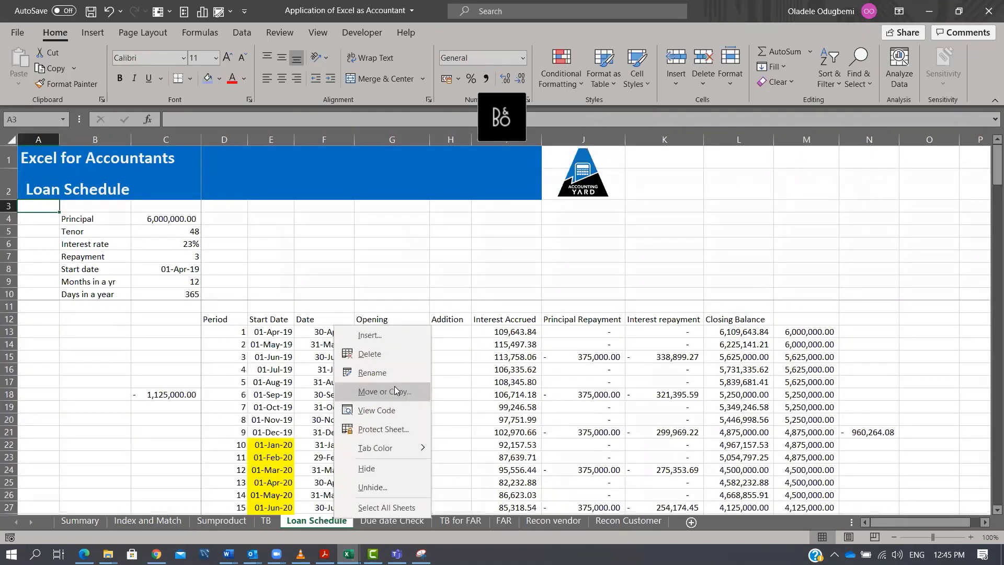
{"action": "left_click", "coordinate": [376, 386]}
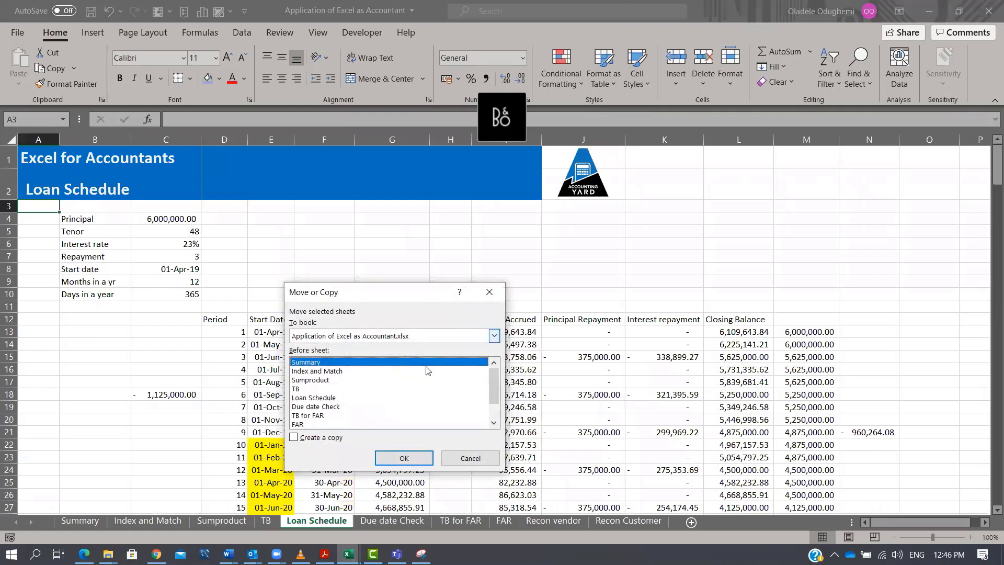
{"action": "left_click", "coordinate": [329, 407]}
{"action": "key", "text": "alt+c"}
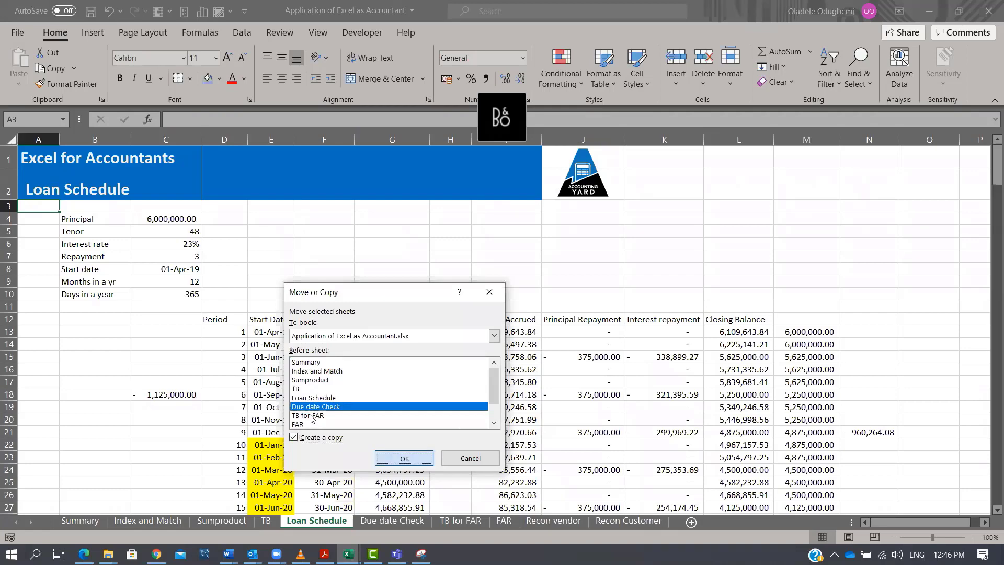
{"action": "left_click", "coordinate": [404, 458]}
Rename the copied sheet as Loan Schedule- original.
{"action": "double_click", "coordinate": [403, 521]}
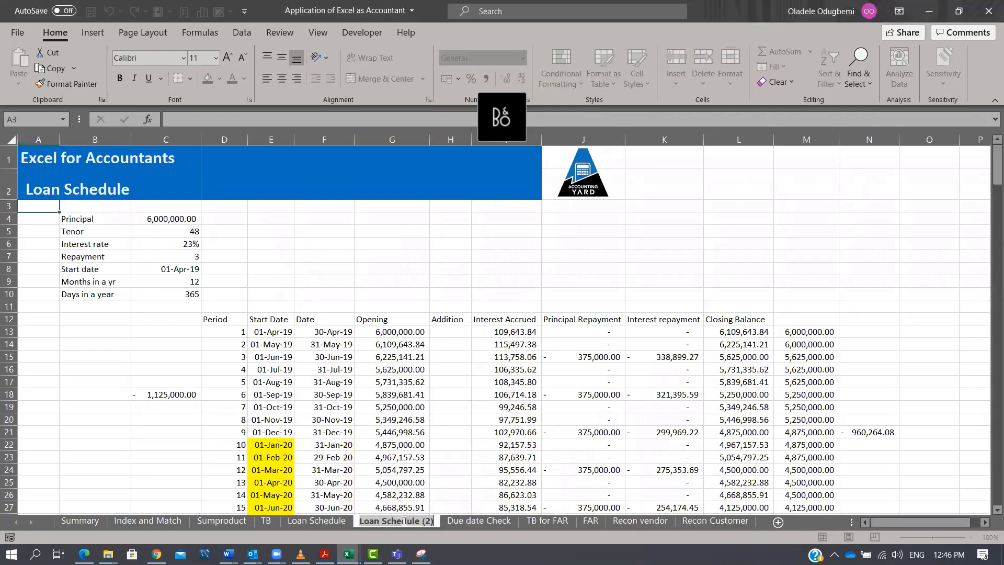
{"action": "key", "text": "BackSpace"}
{"action": "key", "text": "BackSpace"}
{"action": "key", "text": "BackSpace"}
{"action": "key", "text": "BackSpace"}
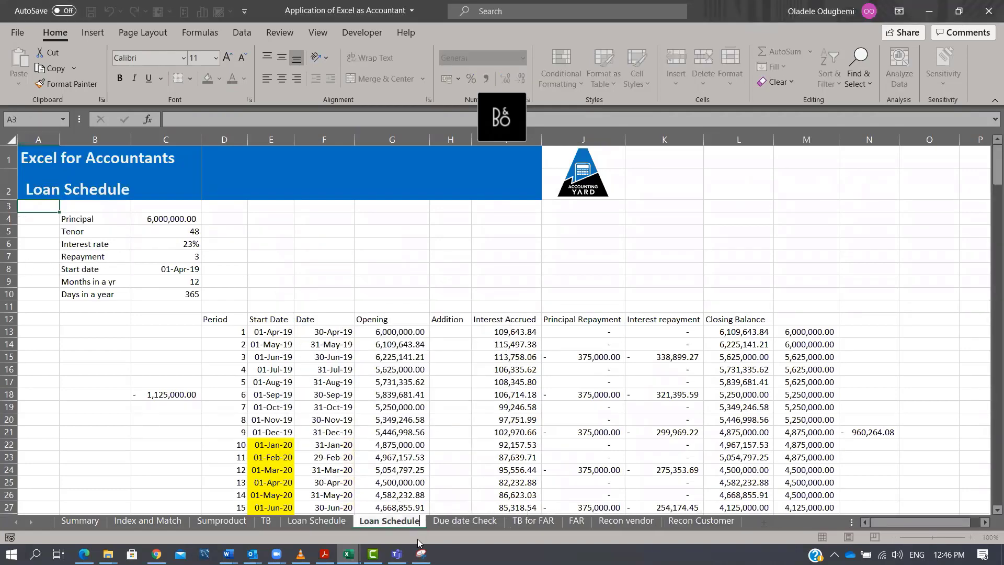
{"action": "type", "text": "- orog"}
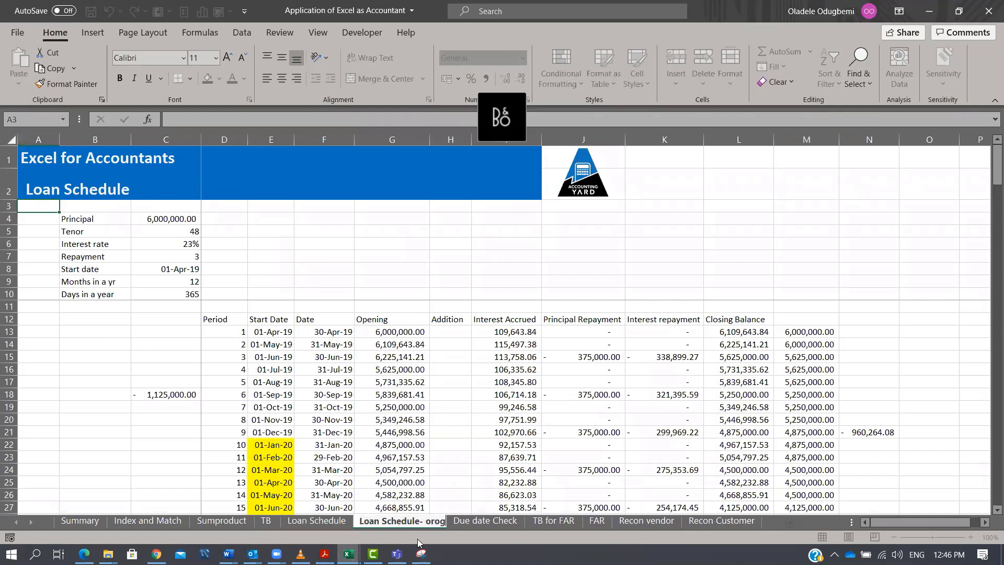
{"action": "key", "text": "BackSpace"}
{"action": "key", "text": "BackSpace"}
{"action": "type", "text": "iginal"}
{"action": "left_click", "coordinate": [438, 525]}
{"action": "key", "text": "BackSpace"}
{"action": "type", "text": "iginal"}
{"action": "key", "text": "Return"}
On the Loan Schedule sheet, clear all schedule data from D13 across to column M and downward.
{"action": "left_click", "coordinate": [336, 521]}
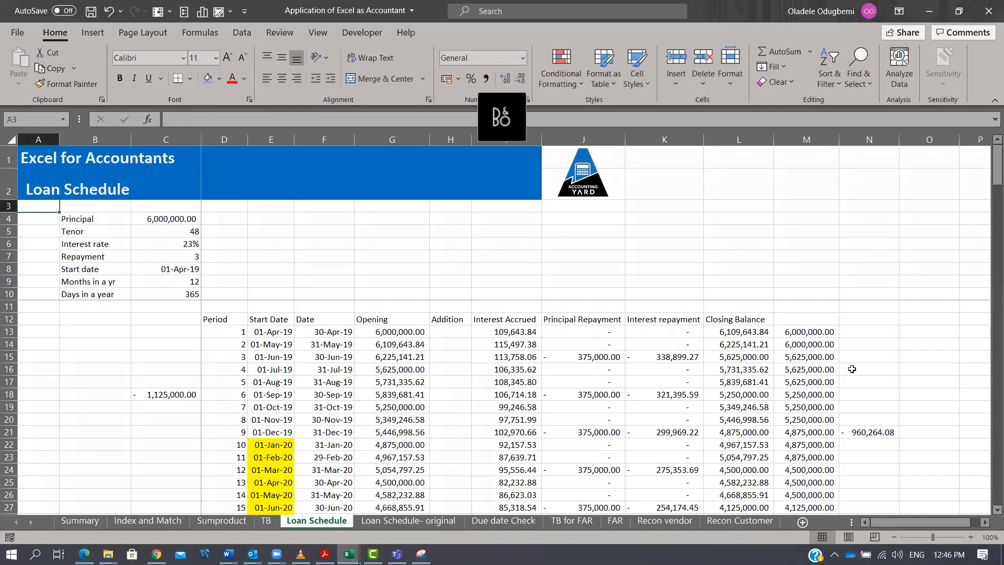
{"action": "left_click", "coordinate": [225, 316]}
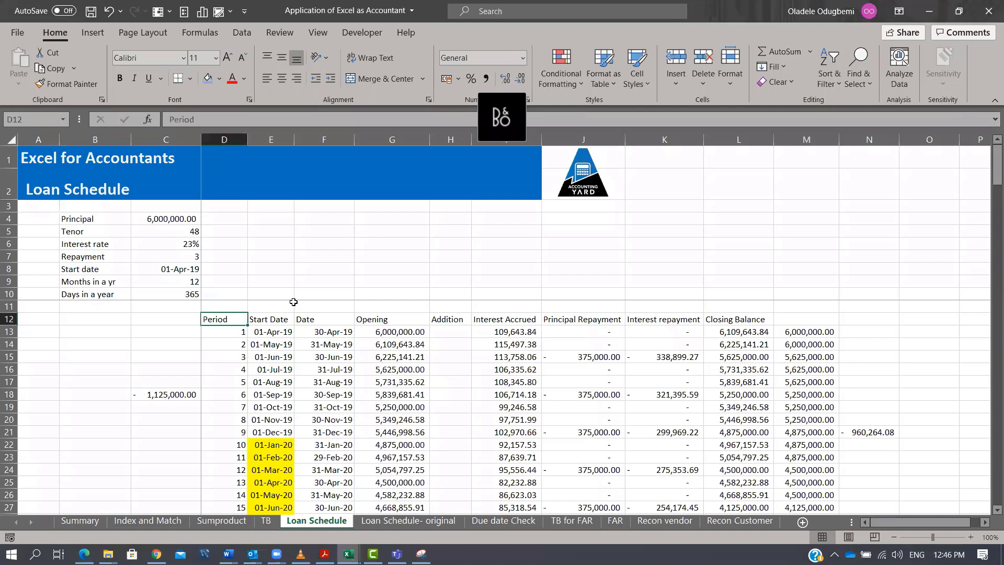
{"action": "key", "text": "Down"}
{"action": "key", "text": "Up"}
{"action": "key", "text": "Right"}
{"action": "key", "text": "Down"}
{"action": "key", "text": "Left"}
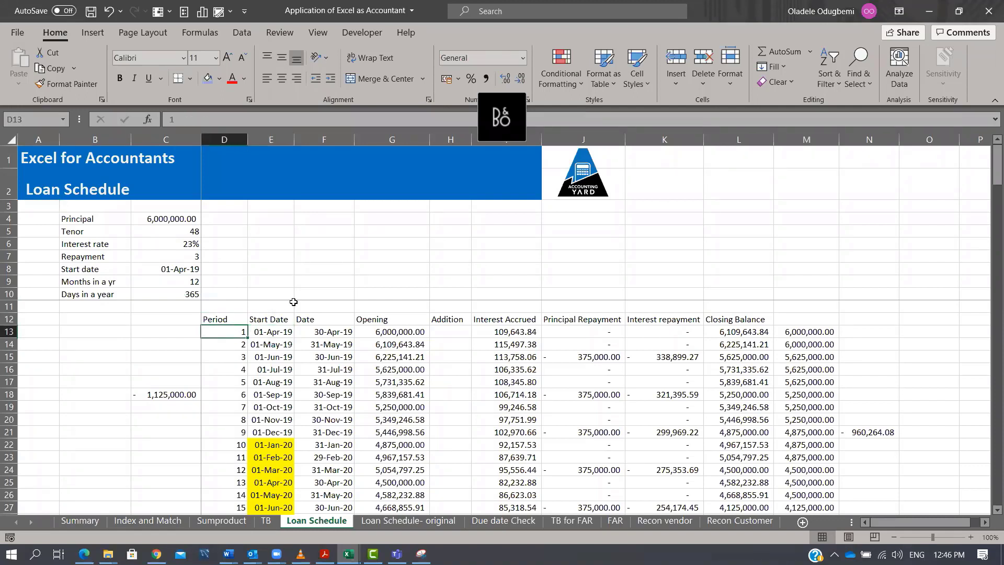
{"action": "key", "text": "shift+Right"}
{"action": "key", "text": "shift+Right"}
{"action": "key", "text": "shift+Right"}
{"action": "key", "text": "shift+Right"}
{"action": "key", "text": "shift+Right"}
{"action": "key", "text": "shift+Right"}
{"action": "key", "text": "shift+Right"}
{"action": "key", "text": "shift+Right"}
{"action": "key", "text": "shift+Right"}
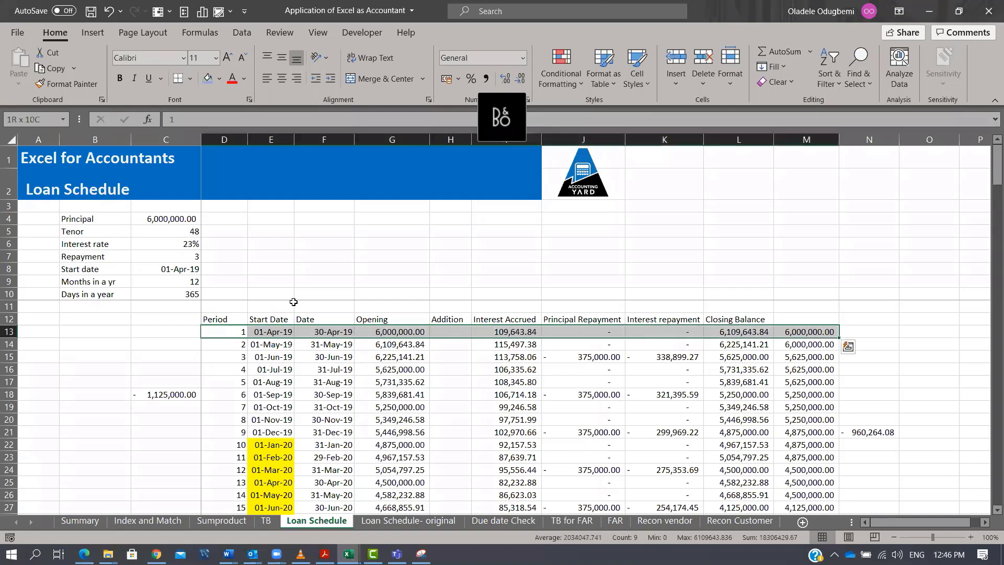
{"action": "key", "text": "ctrl+shift+Down"}
{"action": "key", "text": "Delete"}
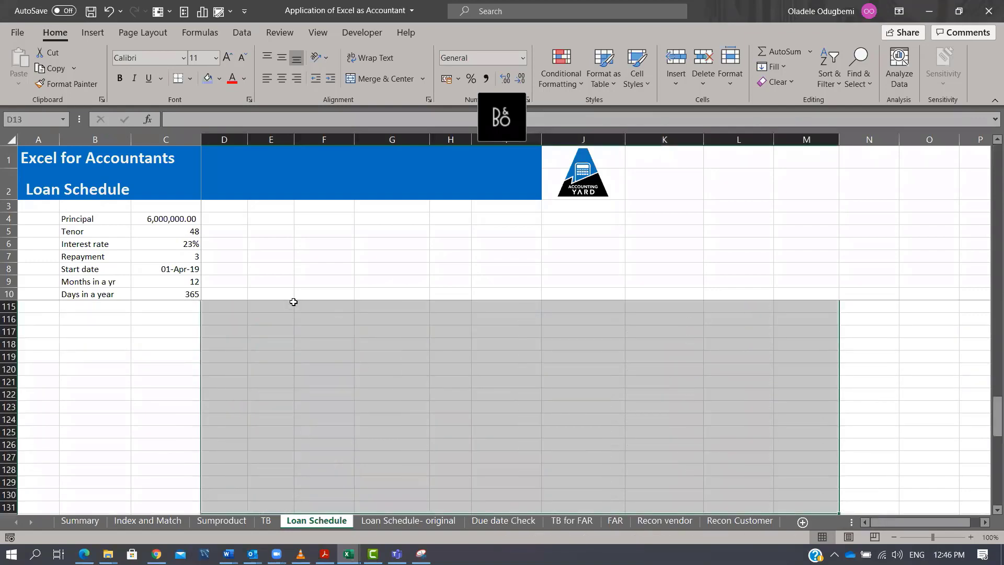
Enter period numbers 1 and 2 in D13 and D14.
{"action": "scroll", "coordinate": [328, 267], "scroll_direction": "up", "scroll_amount": 16}
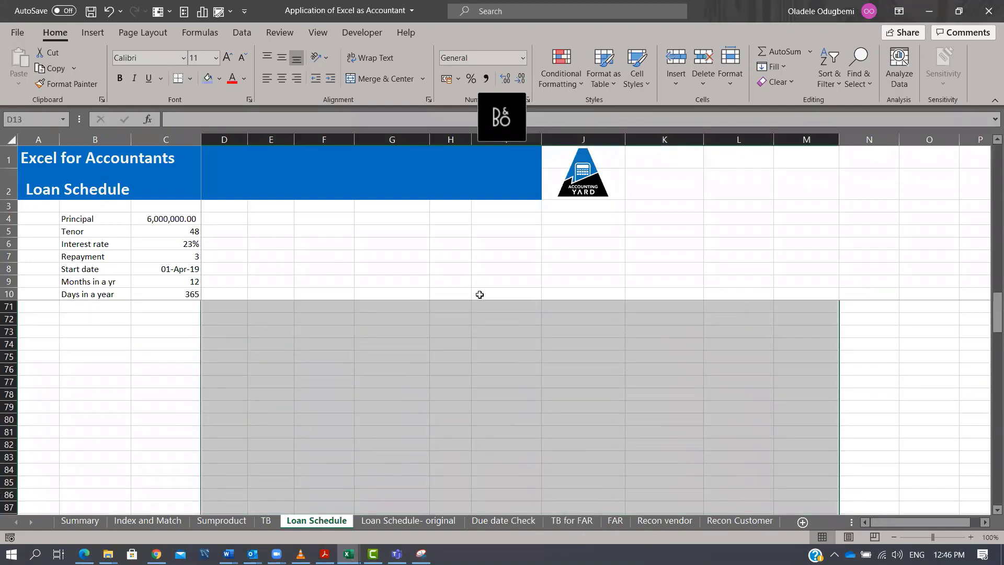
{"action": "scroll", "coordinate": [479, 293], "scroll_direction": "up", "scroll_amount": 19}
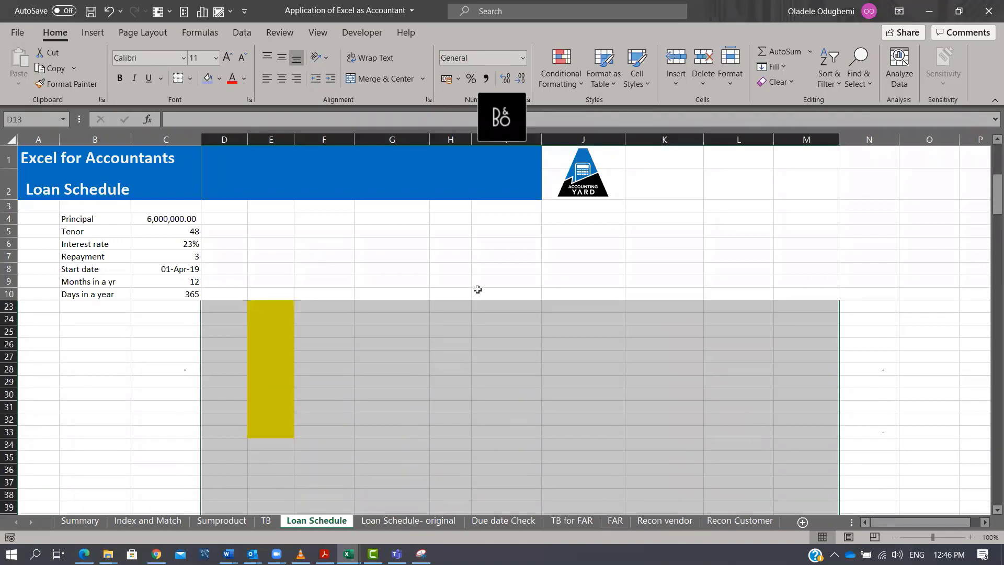
{"action": "left_click", "coordinate": [228, 331]}
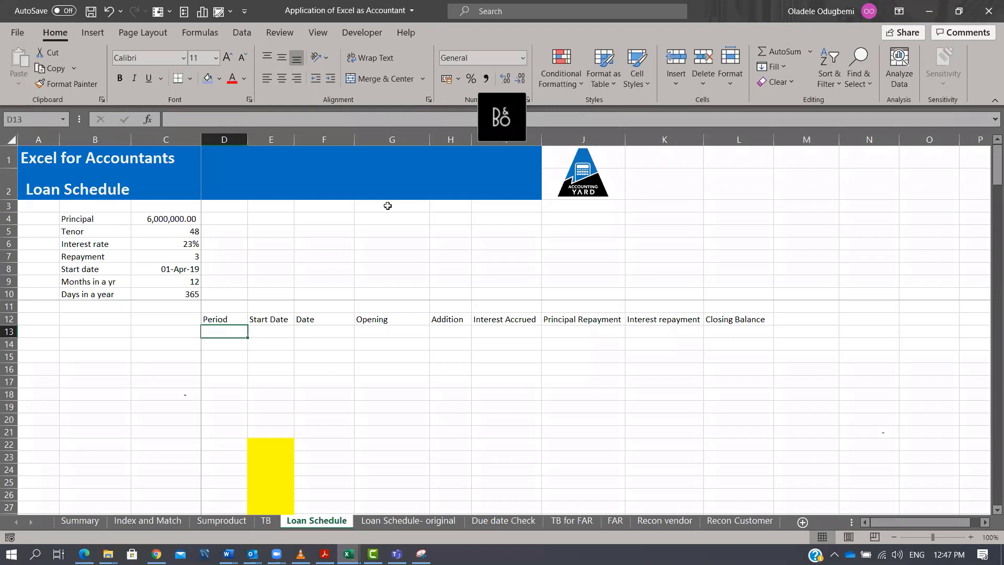
{"action": "left_click", "coordinate": [230, 336]}
{"action": "type", "text": "1"}
{"action": "key", "text": "ctrl+Return"}
{"action": "key", "text": "Down"}
{"action": "type", "text": "2"}
{"action": "key", "text": "Return"}
Fill the period number series down column D from the D13:D14 pair.
{"action": "key", "text": "Up"}
{"action": "key", "text": "Up"}
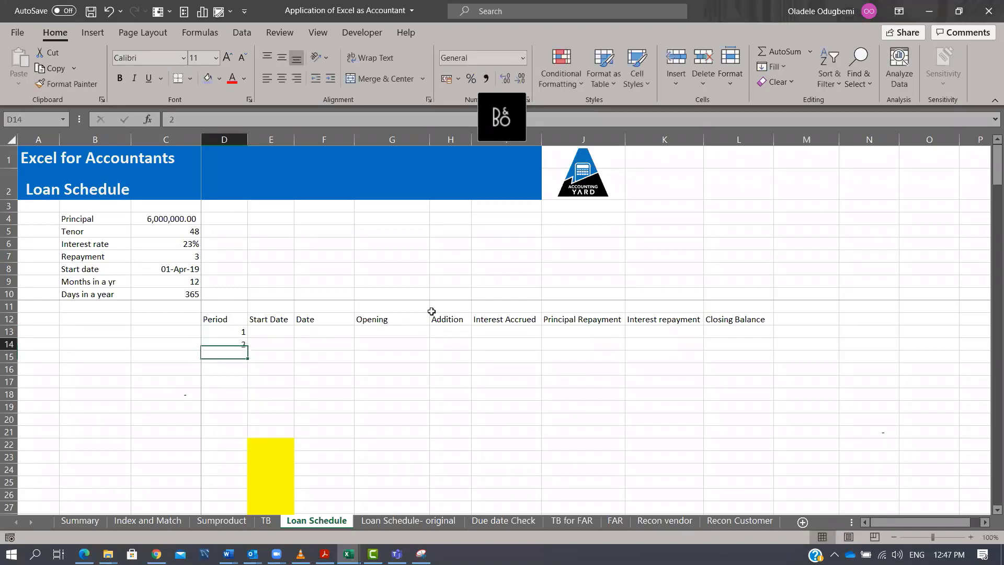
{"action": "key", "text": "shift+Down"}
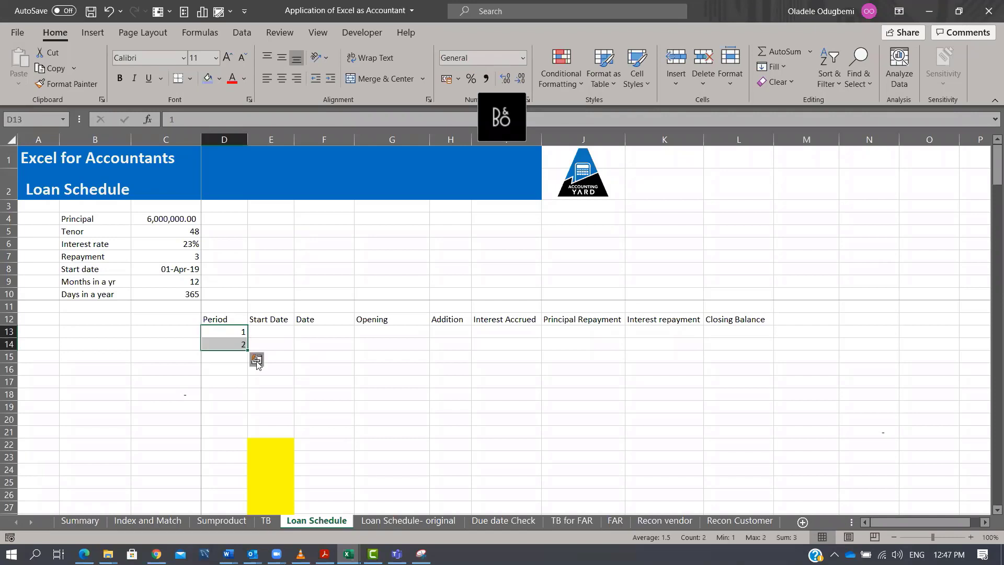
{"action": "left_click_drag", "start_coordinate": [247, 350], "coordinate": [246, 436]}
{"action": "key", "text": "ctrl+z"}
{"action": "left_click_drag", "start_coordinate": [249, 351], "coordinate": [255, 310]}
Clear the leftover dates in columns E and F from row 132 downward.
{"action": "left_click", "coordinate": [265, 367]}
{"action": "key", "text": "shift+Right"}
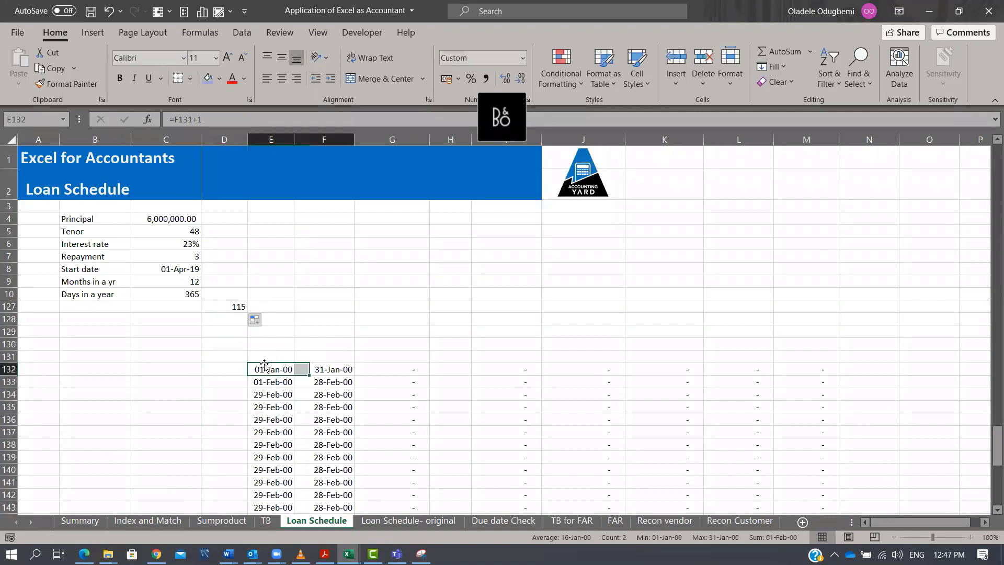
{"action": "key", "text": "ctrl+shift+Down"}
{"action": "key", "text": "Delete"}
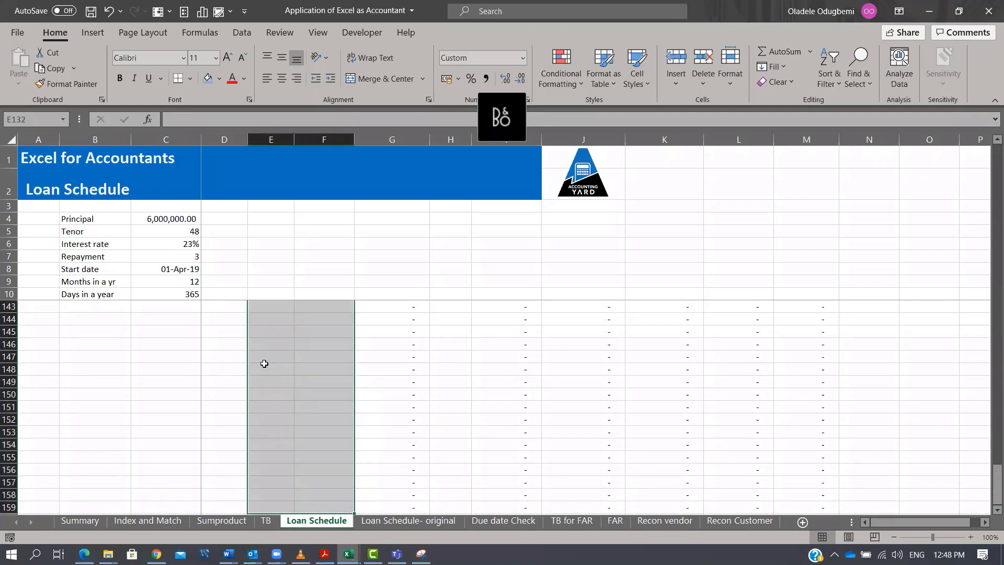
Link the first start date in E13 to the loan start date in C8.
{"action": "key", "text": "ctrl+Home"}
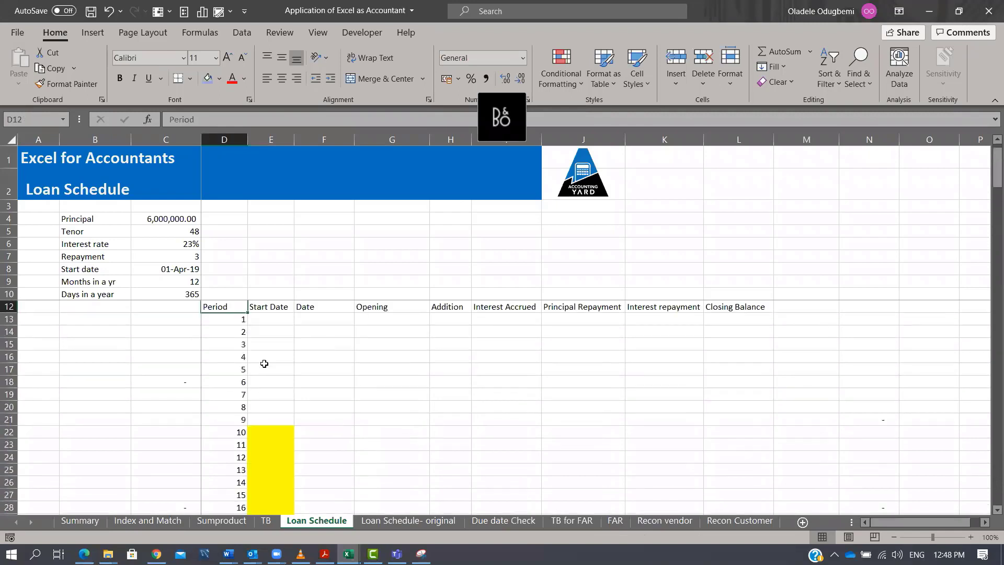
{"action": "key", "text": "Right"}
{"action": "key", "text": "Right"}
{"action": "key", "text": "Left"}
{"action": "key", "text": "Left"}
{"action": "key", "text": "Left"}
{"action": "key", "text": "Left"}
{"action": "key", "text": "Right"}
{"action": "key", "text": "Right"}
{"action": "key", "text": "Right"}
{"action": "key", "text": "Down"}
{"action": "type", "text": "="}
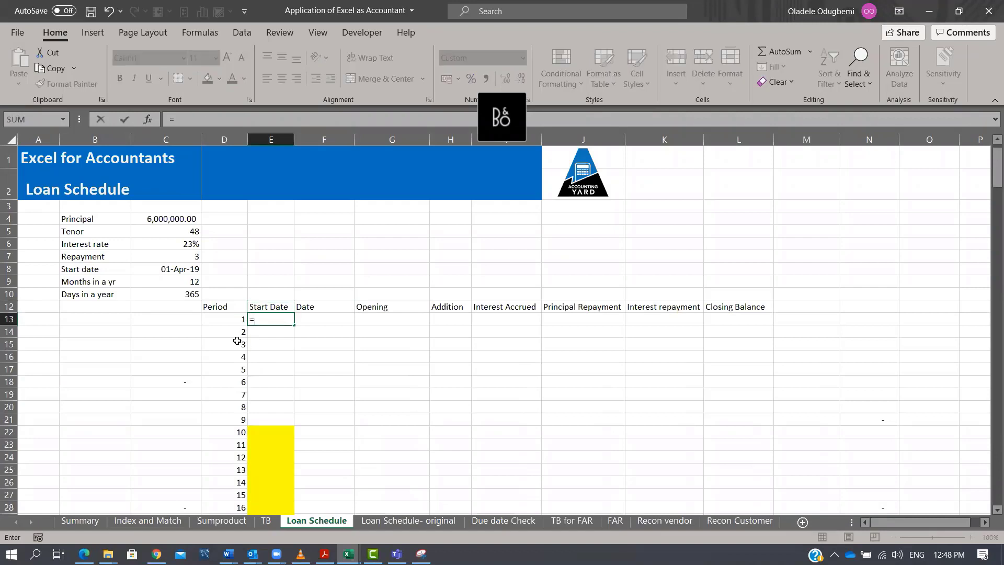
{"action": "left_click", "coordinate": [167, 270]}
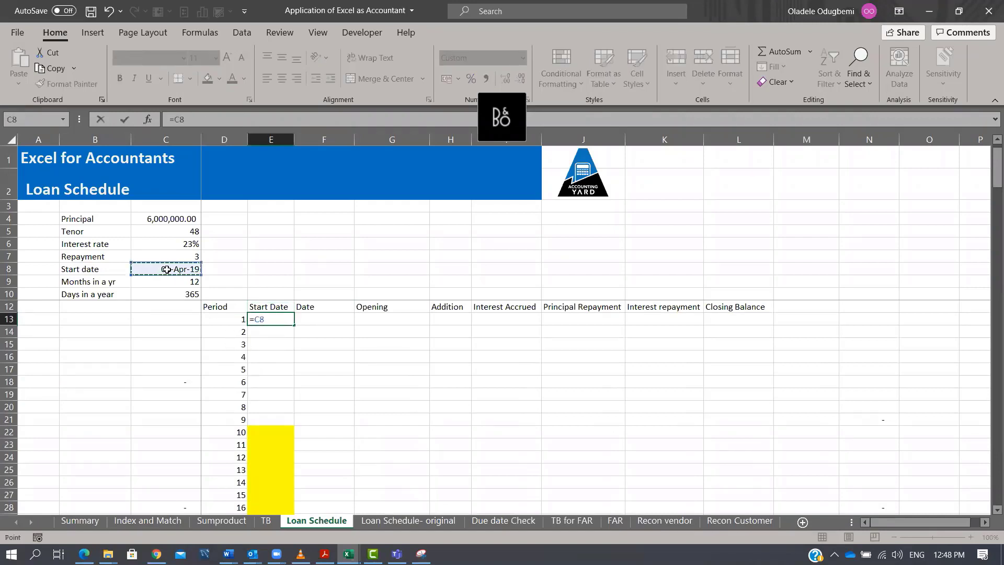
{"action": "key", "text": "Return"}
{"action": "key", "text": "Up"}
{"action": "key", "text": "Right"}
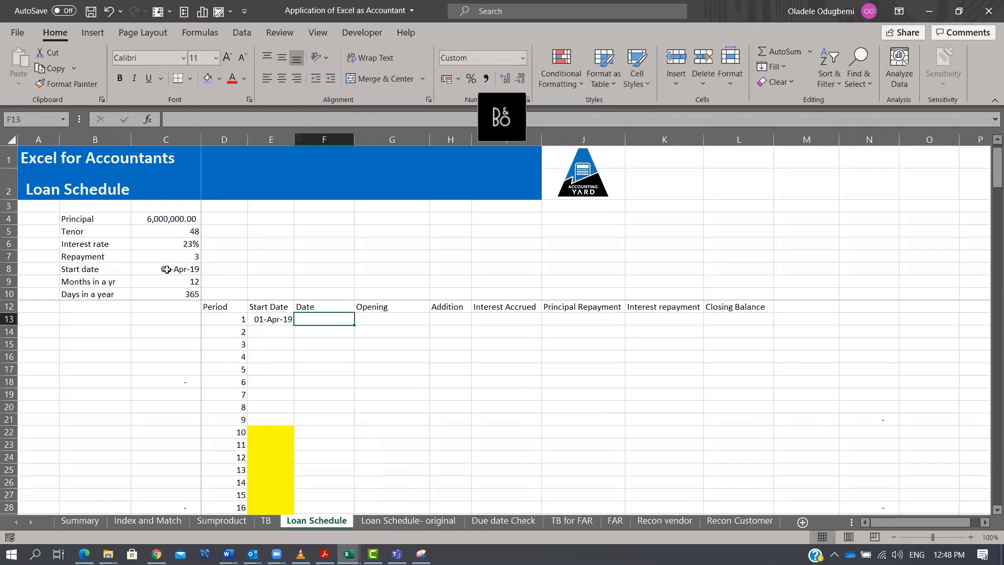
{"action": "key", "text": "Up"}
{"action": "key", "text": "Down"}
{"action": "left_click", "coordinate": [755, 409]}
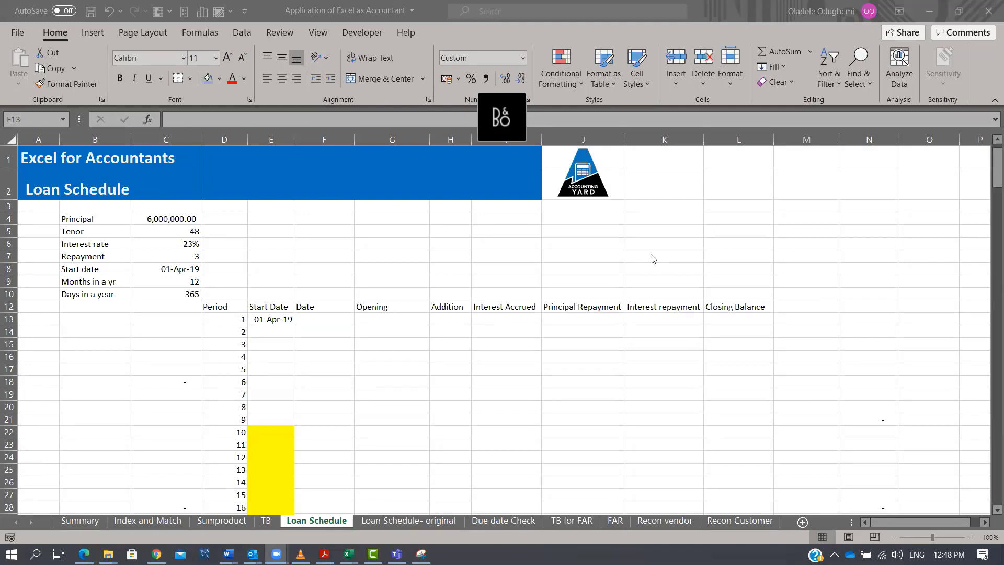
Enter the month-end formula =EOMONTH(E13,0) in F13 for the first period's date.
{"action": "left_click", "coordinate": [340, 315]}
{"action": "type", "text": "=eom"}
{"action": "key", "text": "Tab"}
{"action": "key", "text": "Left"}
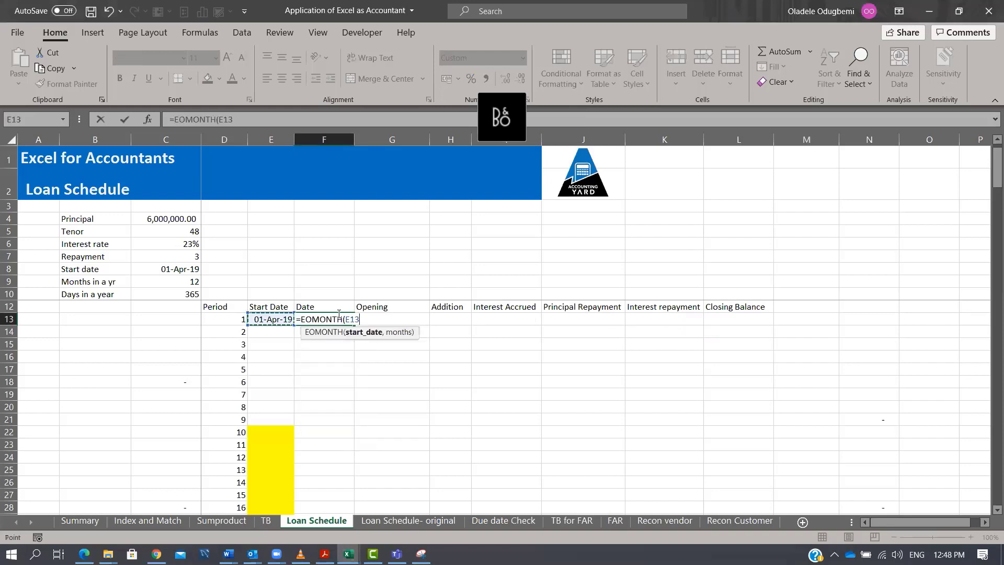
{"action": "type", "text": ",0)"}
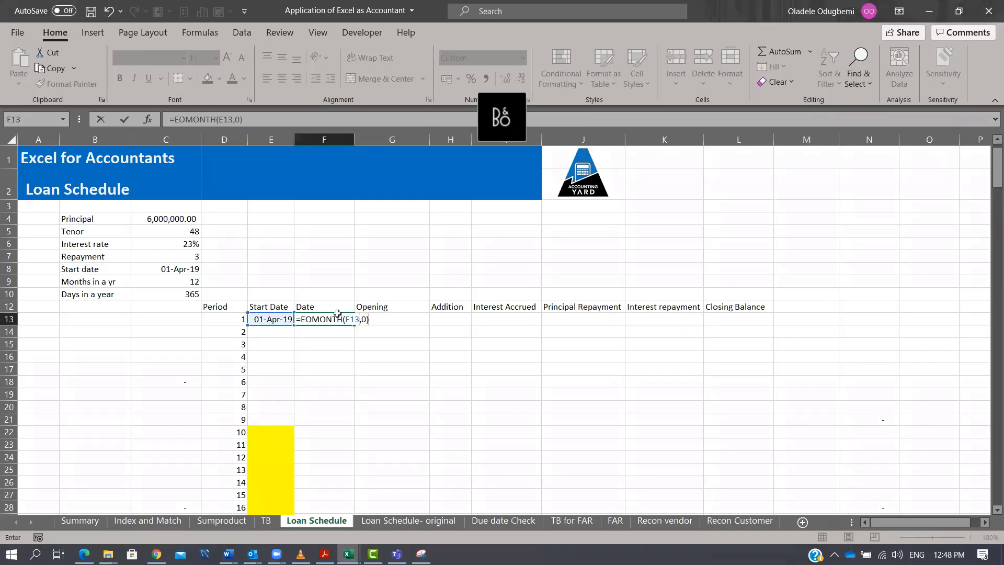
{"action": "key", "text": "ctrl+Return"}
Set the second start date in E14 to the previous period's end date plus one with =F13+1.
{"action": "left_click", "coordinate": [270, 331]}
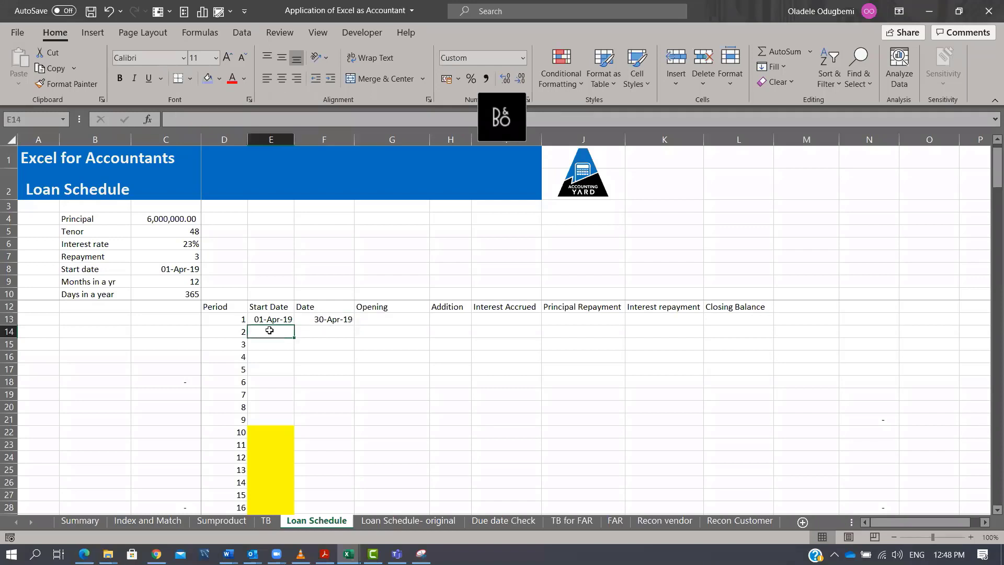
{"action": "type", "text": "="}
{"action": "key", "text": "Right"}
{"action": "key", "text": "Up"}
{"action": "type", "text": "+1"}
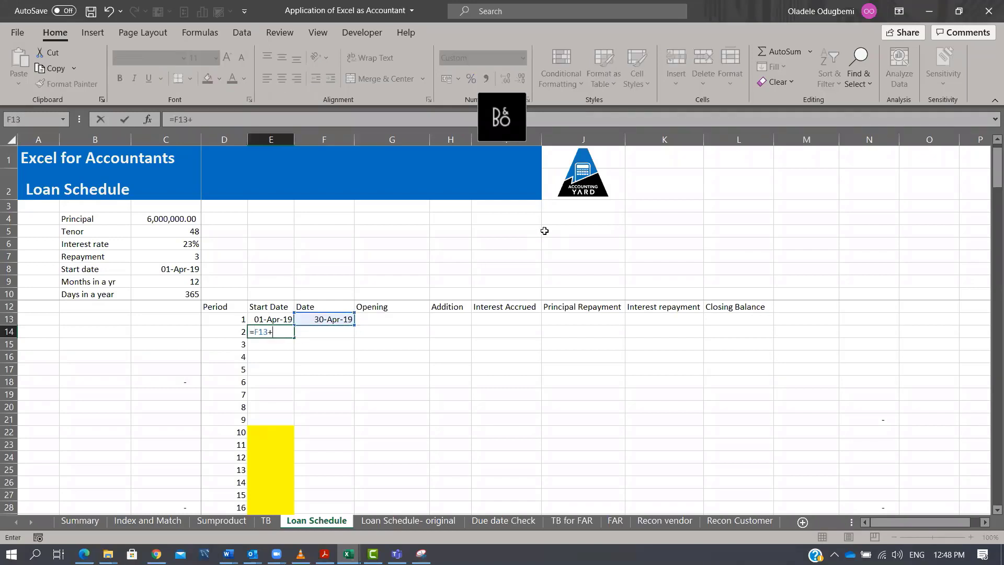
{"action": "key", "text": "Return"}
{"action": "key", "text": "Up"}
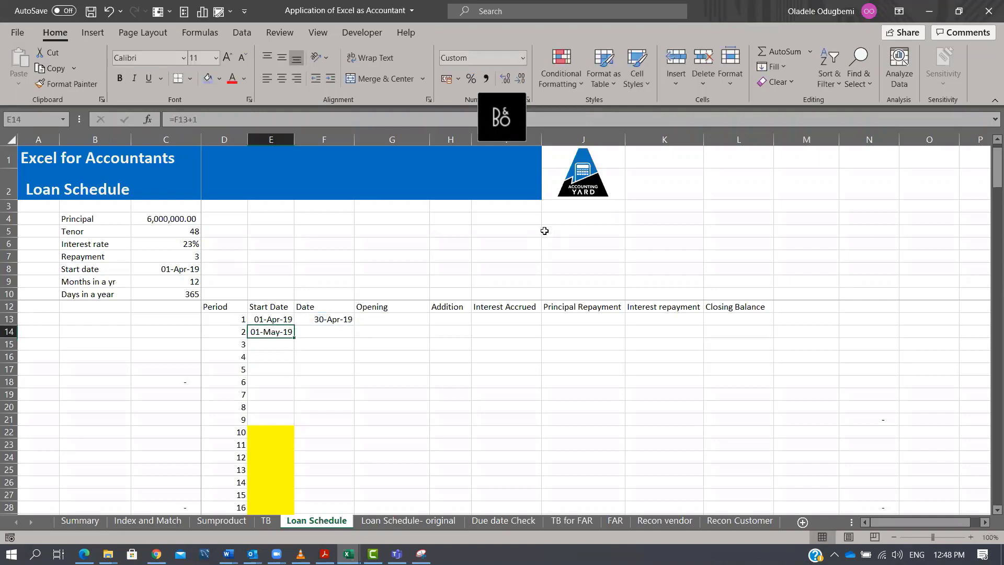
Copy the end-date formula to F14, then fill both start and end date formulas down the whole schedule.
{"action": "key", "text": "Right"}
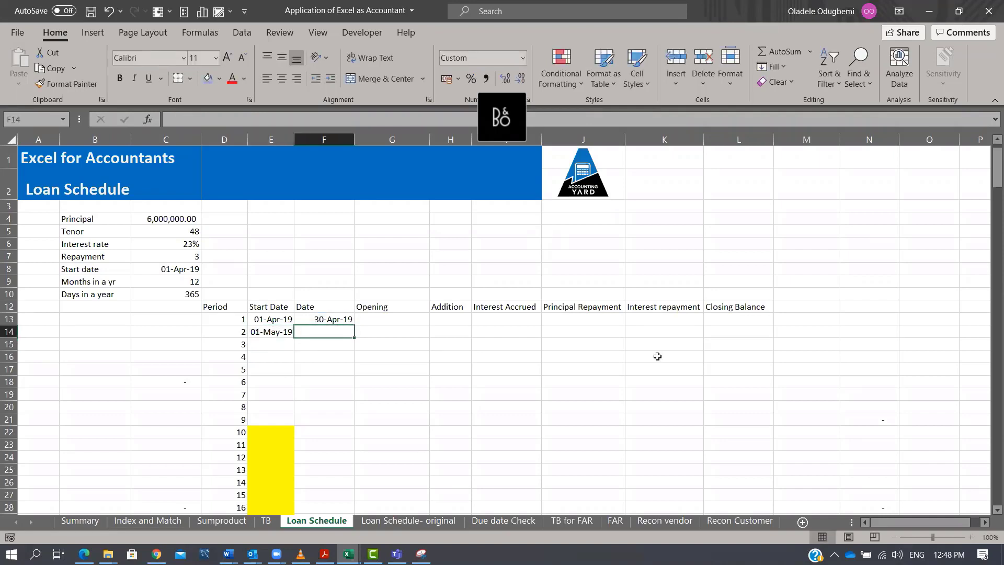
{"action": "left_click", "coordinate": [325, 319]}
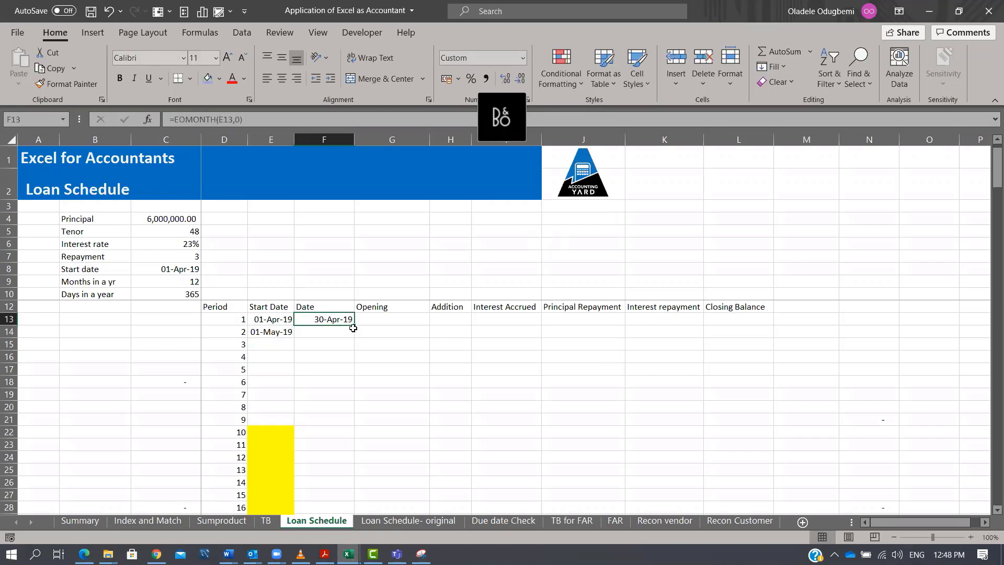
{"action": "left_click_drag", "start_coordinate": [354, 325], "coordinate": [353, 338]}
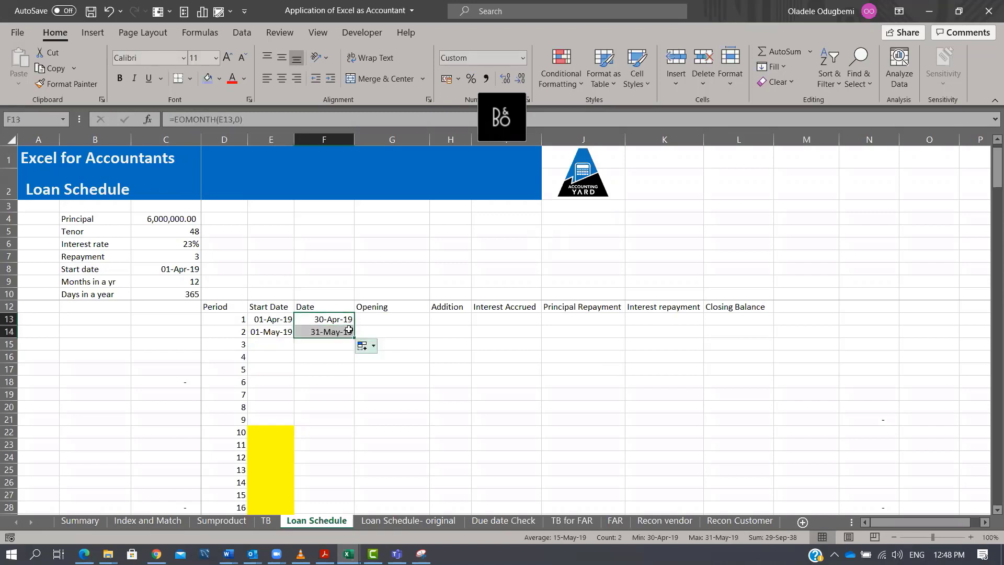
{"action": "left_click", "coordinate": [329, 332]}
{"action": "left_click_drag", "start_coordinate": [271, 331], "coordinate": [337, 333]}
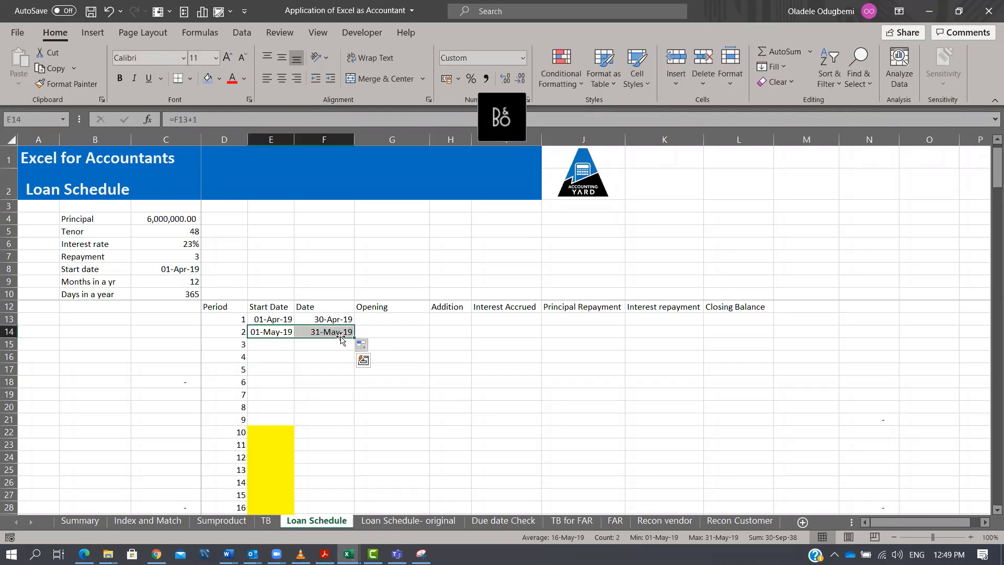
{"action": "double_click", "coordinate": [354, 337]}
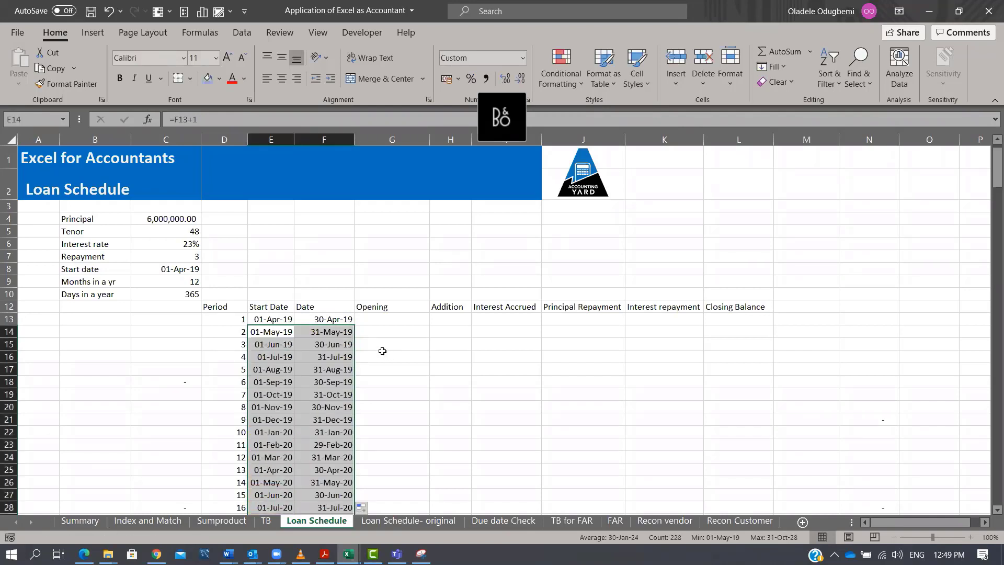
Widen the Addition column and insert a blank row above the first schedule row.
{"action": "left_click_drag", "start_coordinate": [470, 142], "coordinate": [499, 142]}
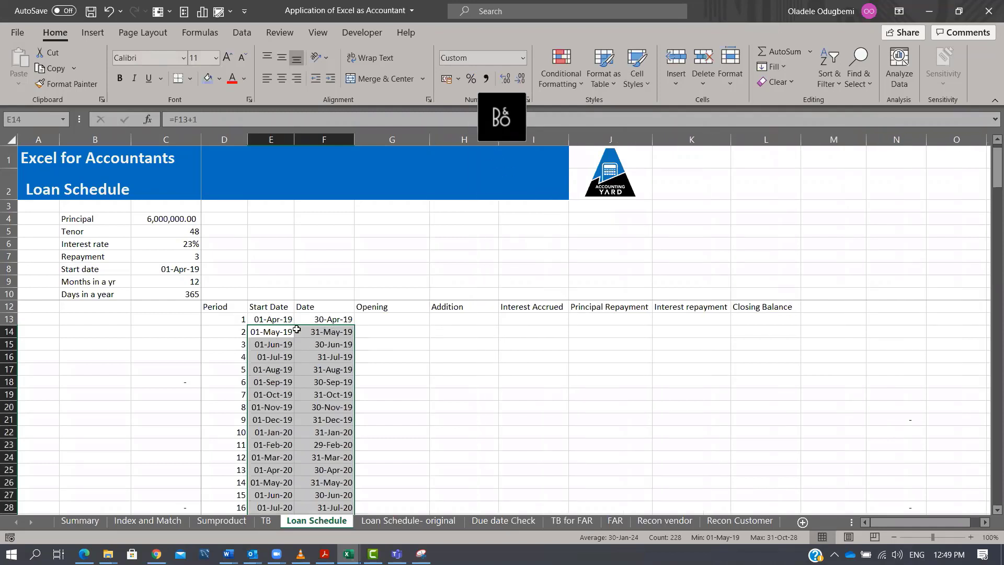
{"action": "left_click", "coordinate": [395, 322]}
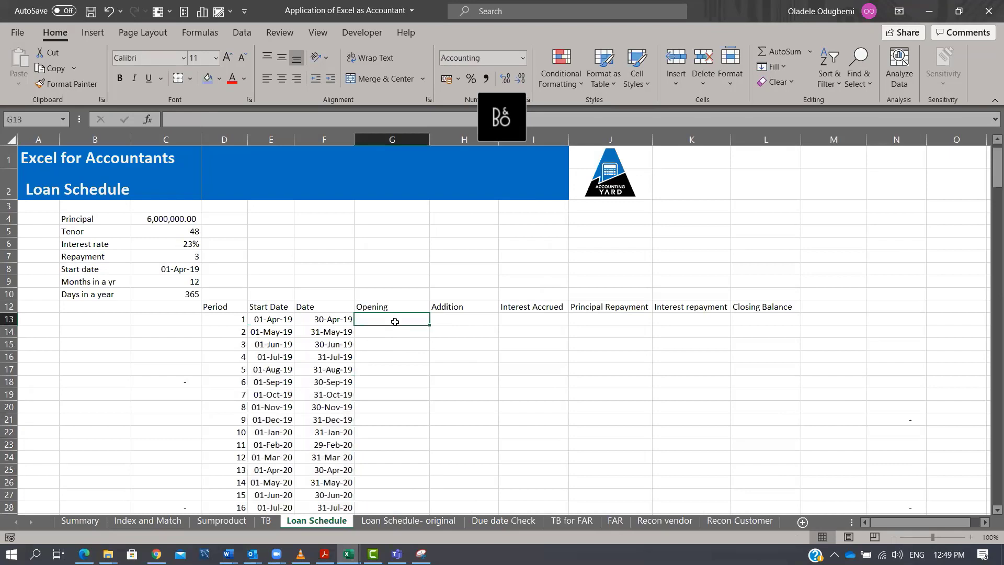
{"action": "left_click", "coordinate": [9, 319]}
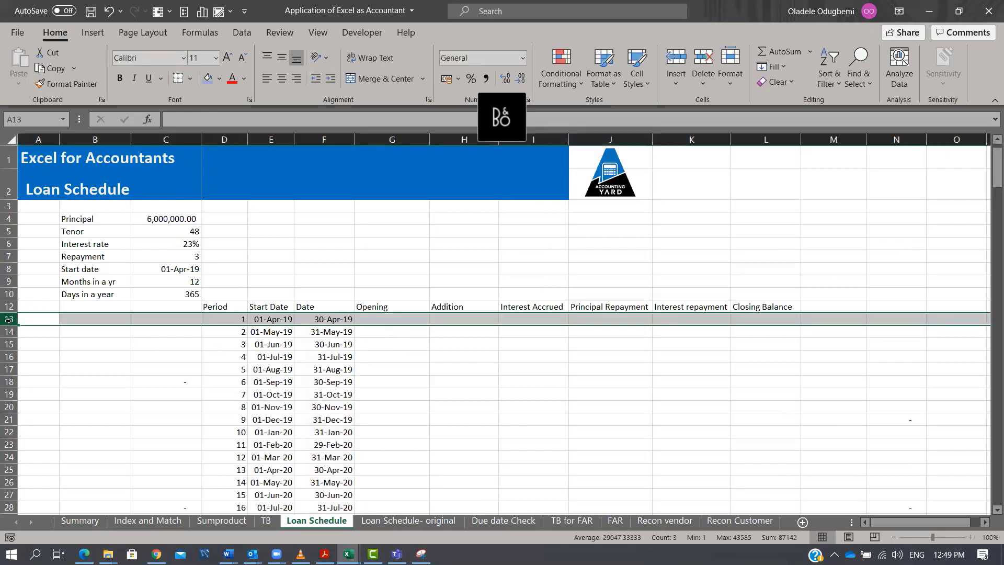
{"action": "key", "text": "ctrl+shift+plus"}
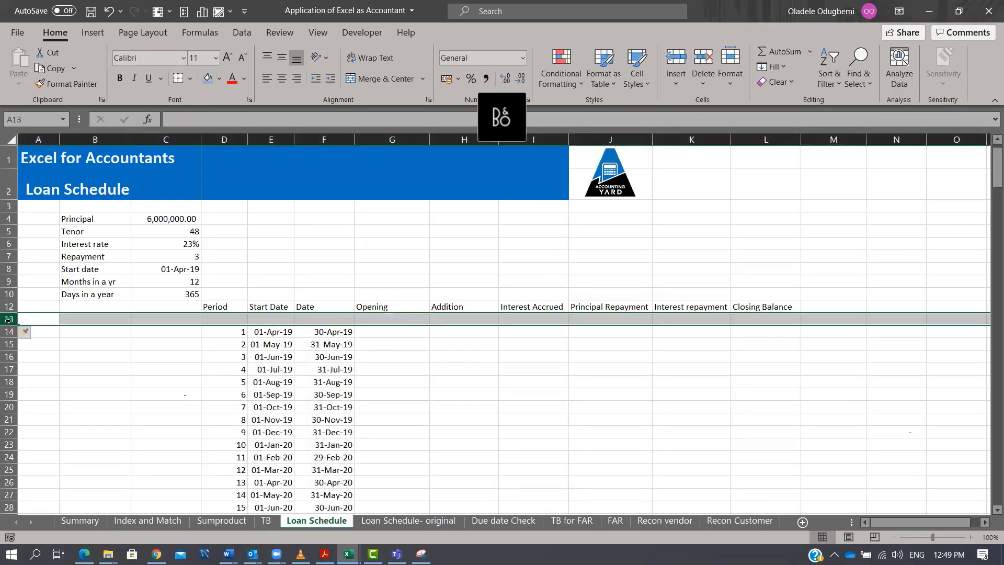
Link the first opening balance in G14 to the closing balance cell above it with =L13.
{"action": "key", "text": "Right"}
{"action": "key", "text": "Right"}
{"action": "key", "text": "Right"}
{"action": "key", "text": "Right"}
{"action": "key", "text": "Right"}
{"action": "key", "text": "Right"}
{"action": "key", "text": "Down"}
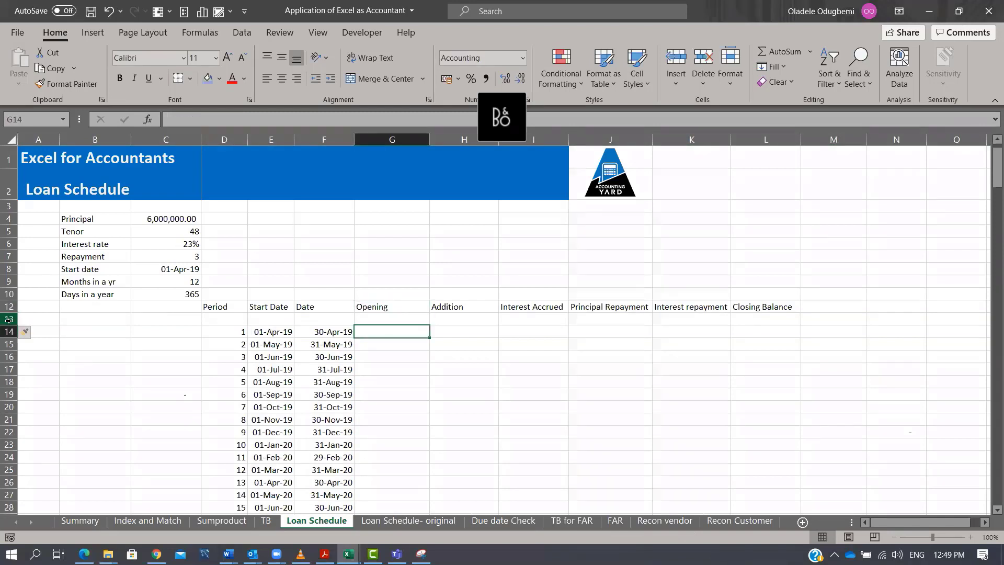
{"action": "type", "text": "="}
{"action": "key", "text": "Up"}
{"action": "key", "text": "Right"}
{"action": "key", "text": "Right"}
{"action": "key", "text": "Right"}
{"action": "key", "text": "Right"}
{"action": "key", "text": "Right"}
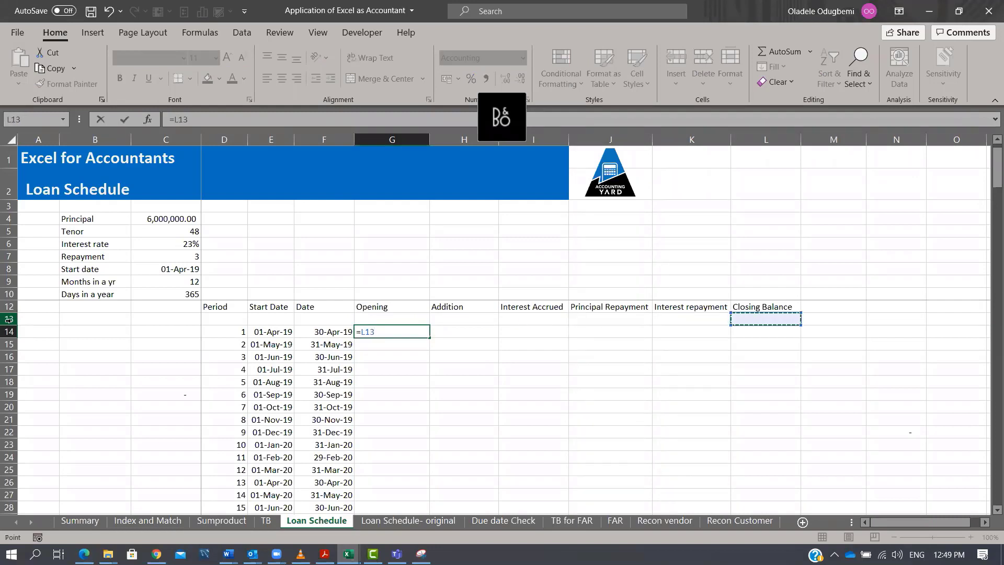
{"action": "key", "text": "Return"}
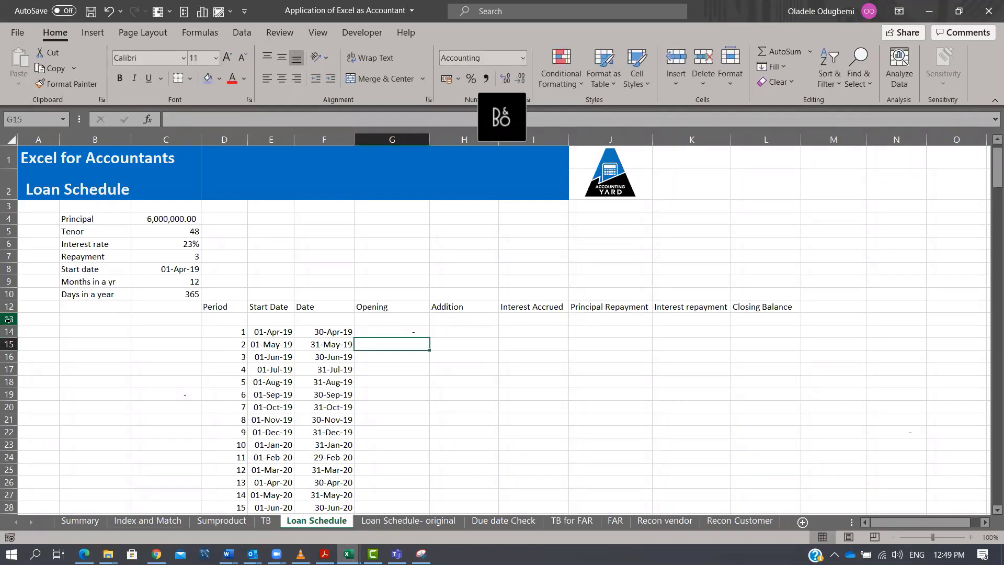
{"action": "key", "text": "Up"}
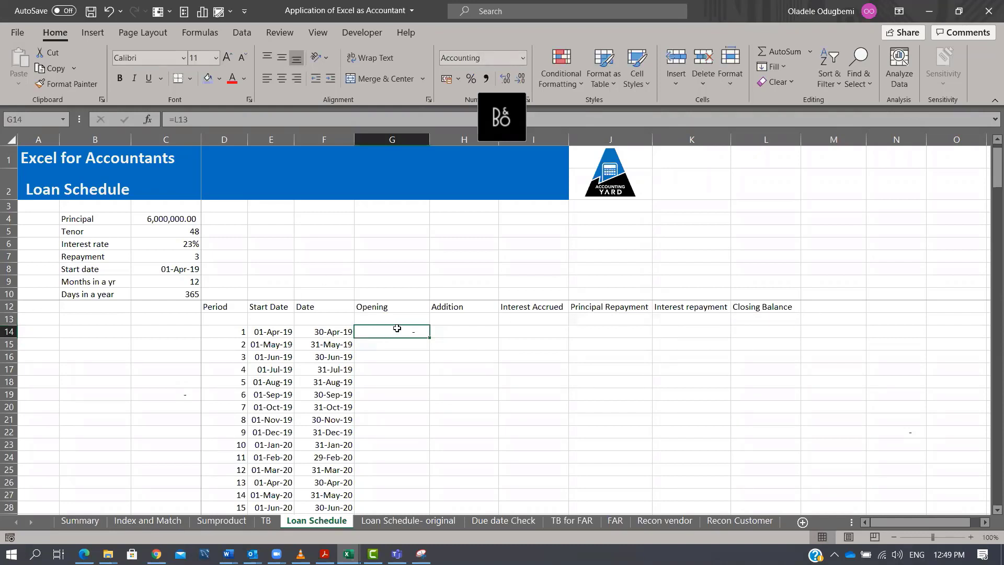
Enter =IF(E14=$C$8,$C$4,0) as the addition in H14 and fill it down the column.
{"action": "left_click", "coordinate": [455, 333]}
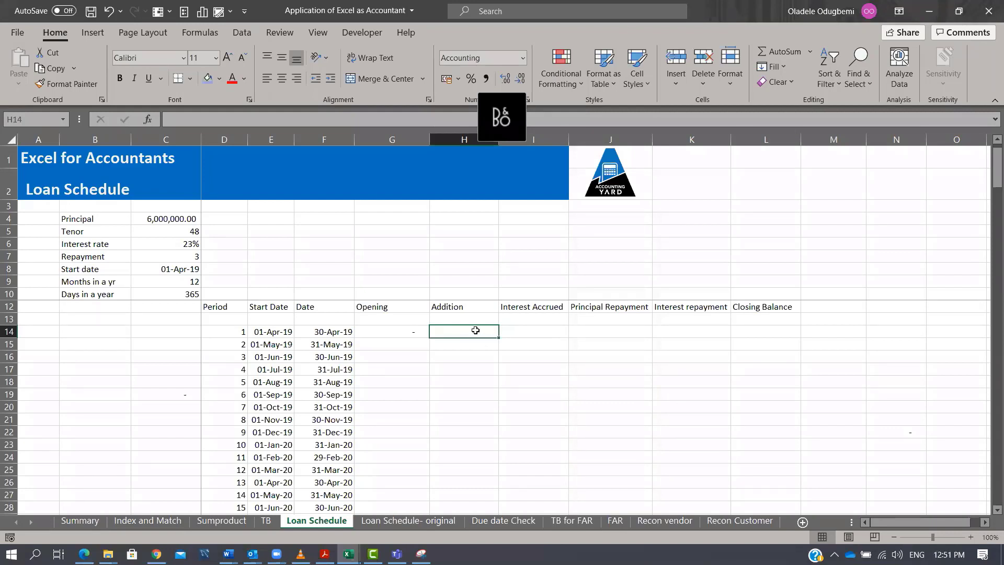
{"action": "type", "text": "=i"}
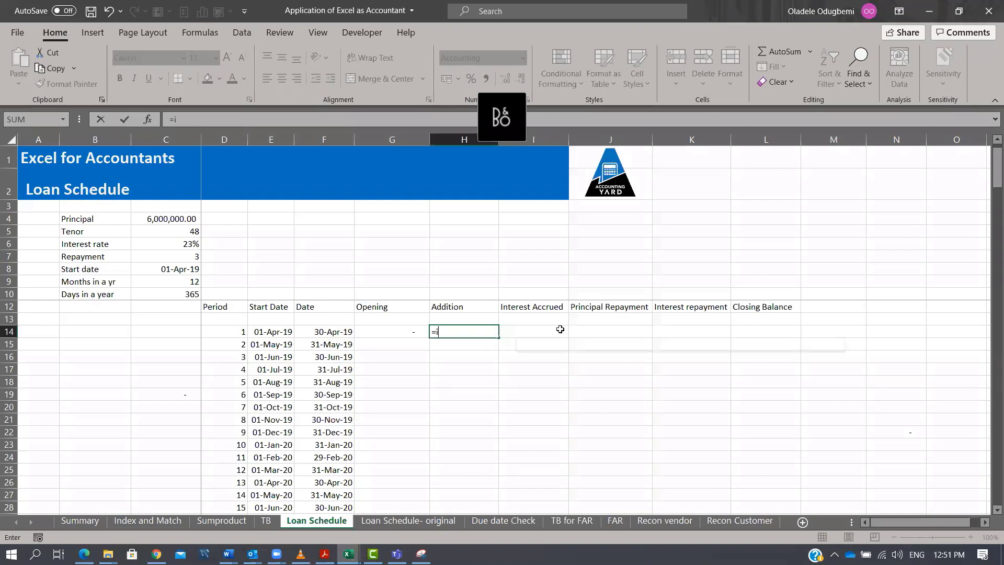
{"action": "key", "text": "Tab"}
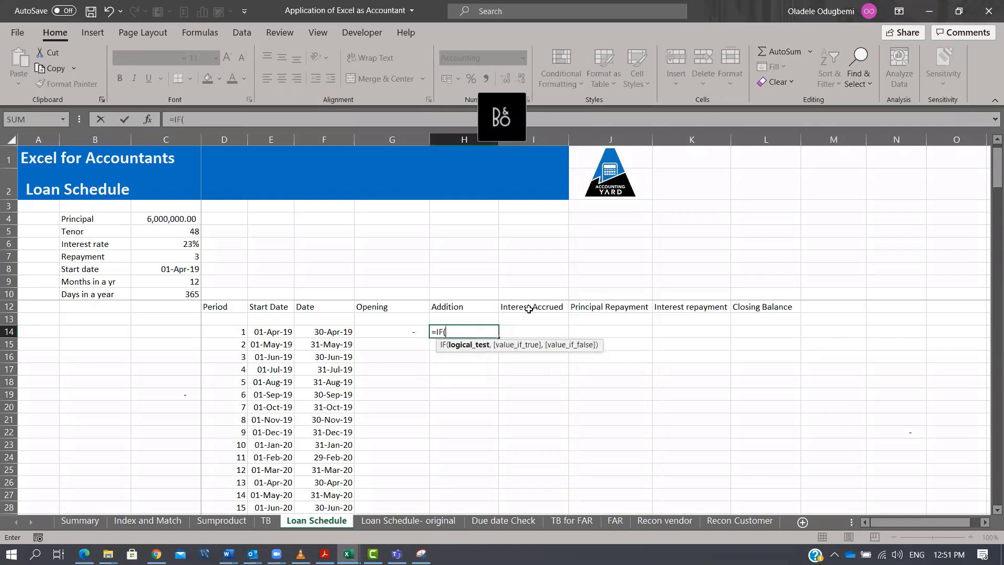
{"action": "left_click", "coordinate": [256, 333]}
{"action": "type", "text": "="}
{"action": "left_click", "coordinate": [182, 270]}
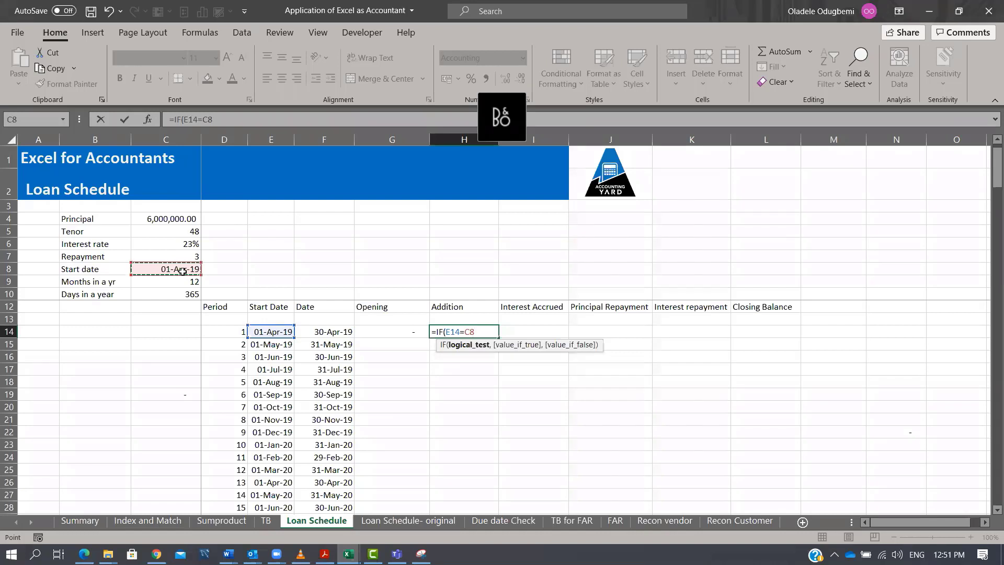
{"action": "key", "text": "F4"}
{"action": "type", "text": ","}
{"action": "left_click", "coordinate": [179, 219]}
{"action": "key", "text": "F4"}
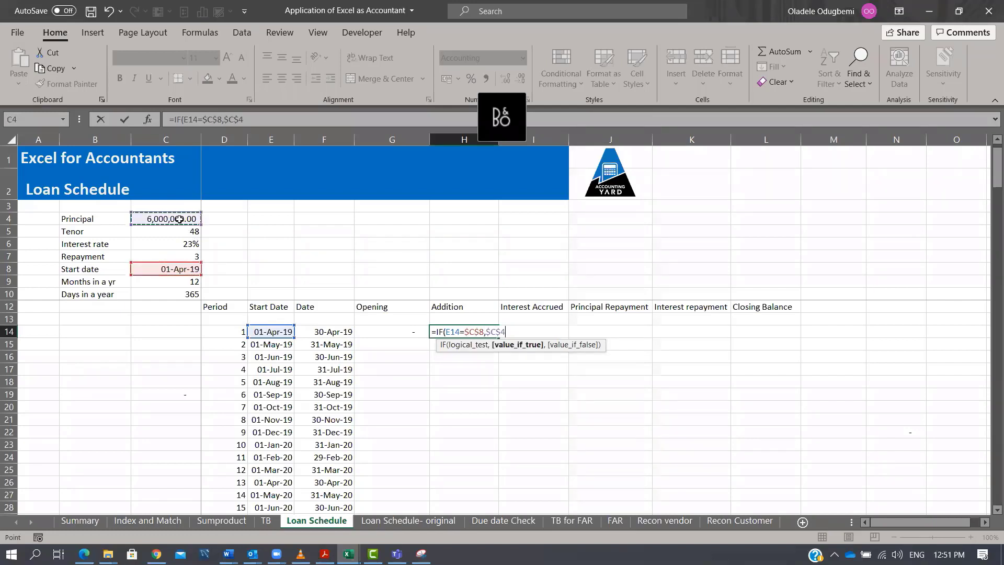
{"action": "type", "text": ",0)"}
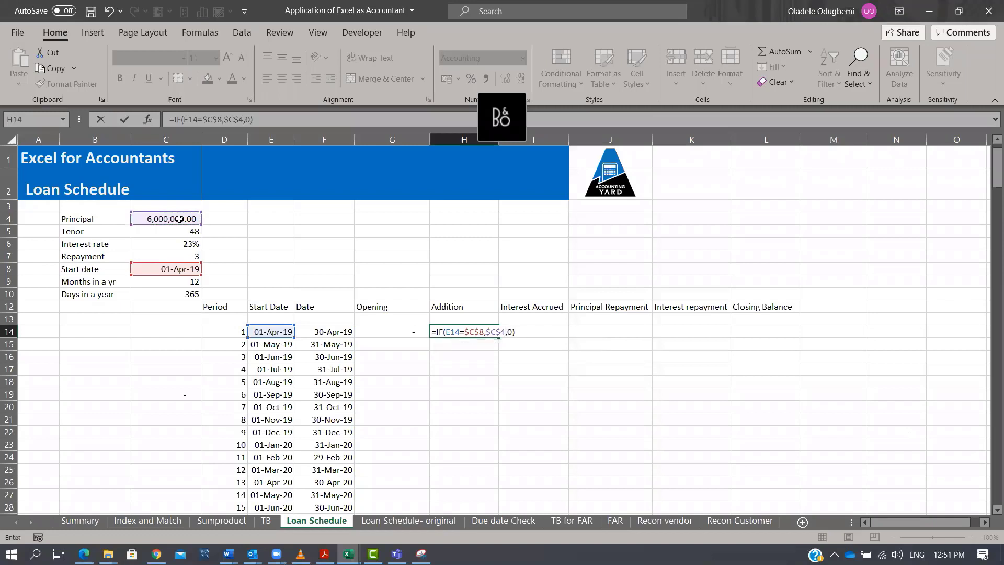
{"action": "key", "text": "ctrl+Return"}
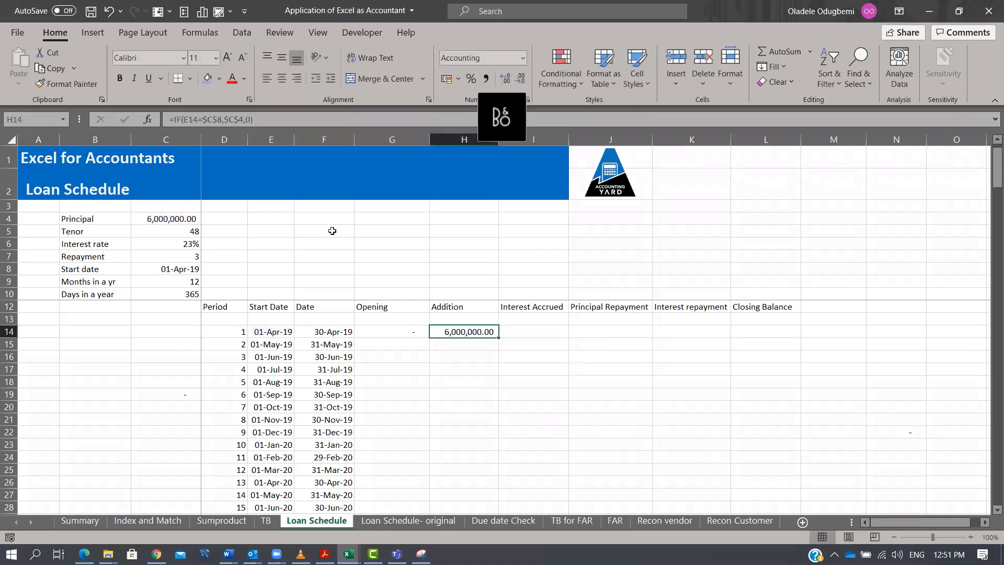
{"action": "double_click", "coordinate": [501, 338]}
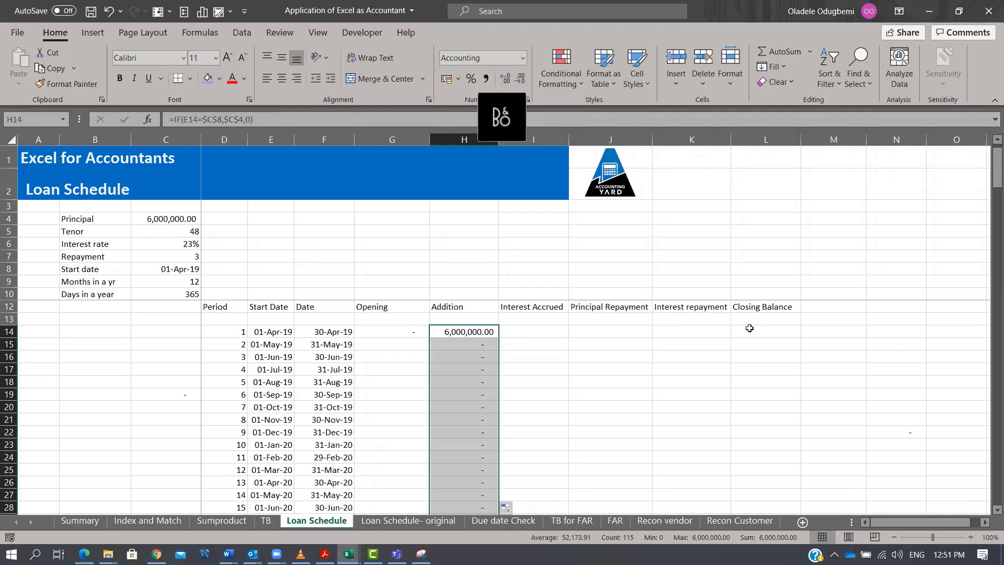
Compute the closing balance in L14 as opening plus addition minus principal repayment with =G14+H14-J14.
{"action": "left_click", "coordinate": [752, 330]}
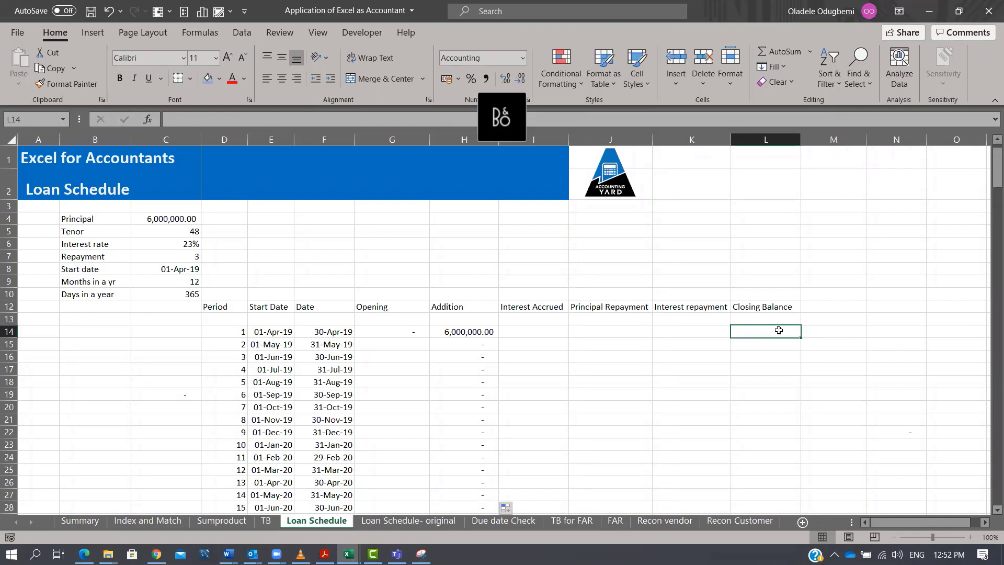
{"action": "type", "text": "="}
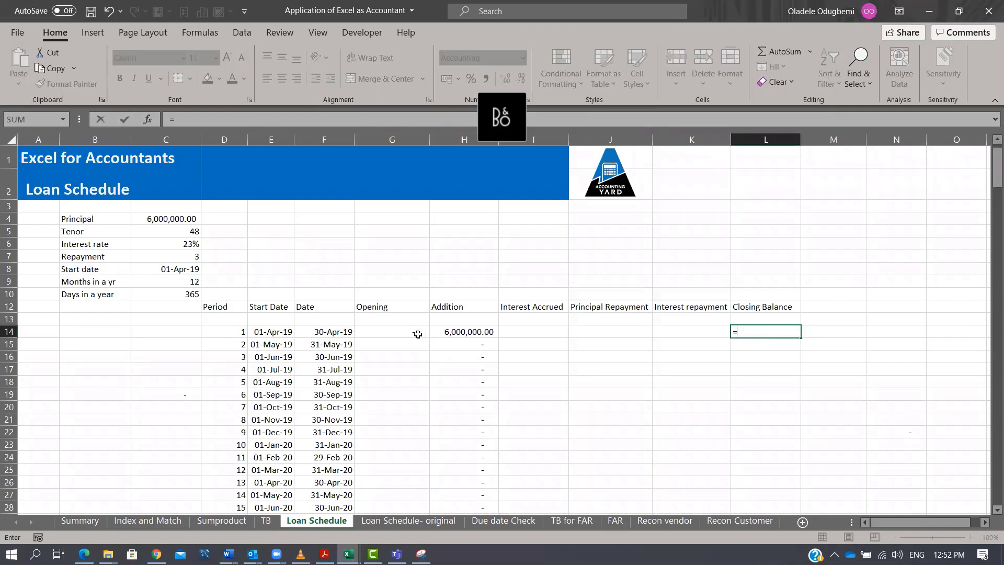
{"action": "left_click", "coordinate": [405, 329]}
{"action": "type", "text": "+"}
{"action": "key", "text": "Left"}
{"action": "key", "text": "Left"}
{"action": "key", "text": "Left"}
{"action": "key", "text": "Left"}
{"action": "type", "text": "-"}
{"action": "key", "text": "Left"}
{"action": "key", "text": "Left"}
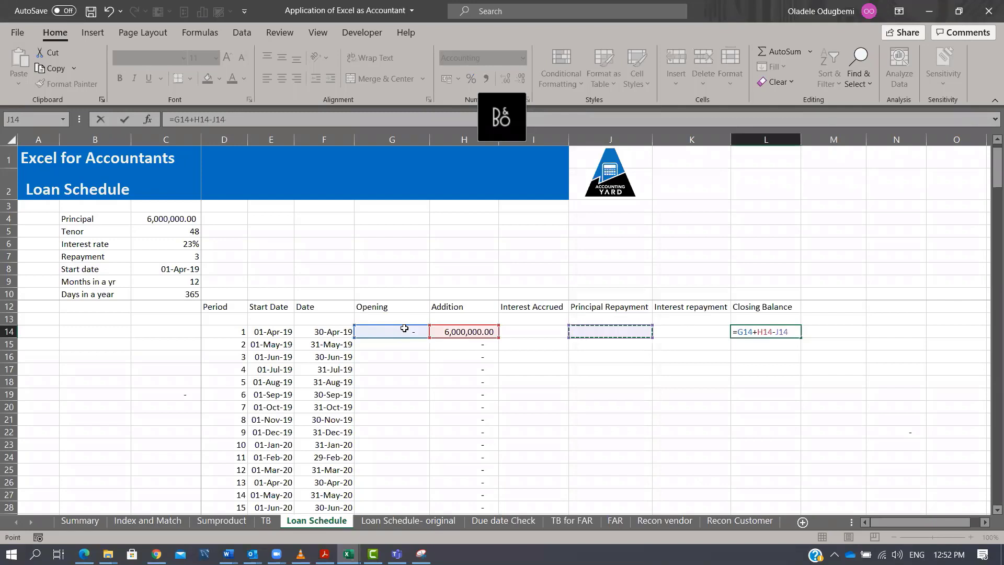
{"action": "key", "text": "ctrl+Return"}
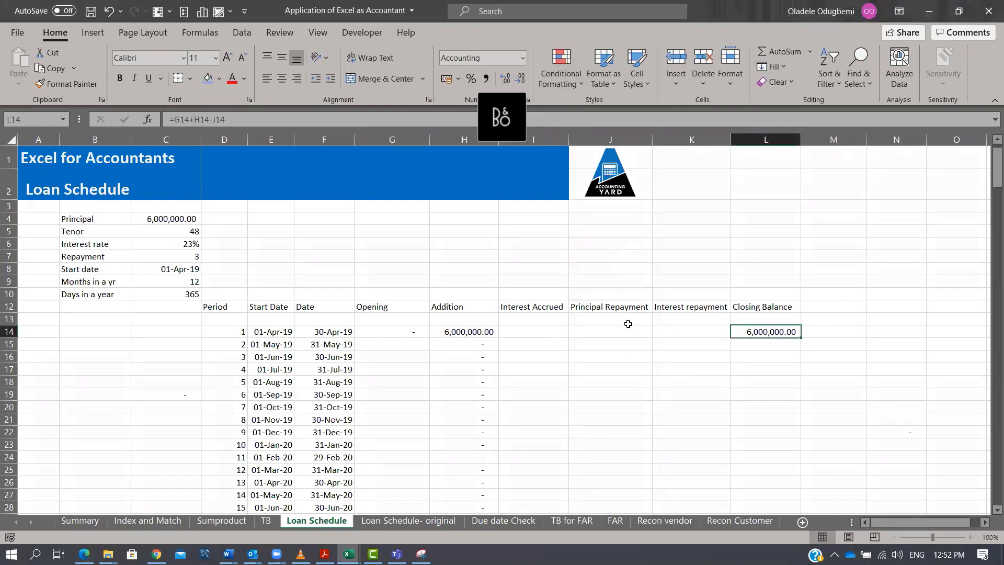
Write the note principal * rate * time in cell J6 beside the schedule.
{"action": "left_click", "coordinate": [555, 333]}
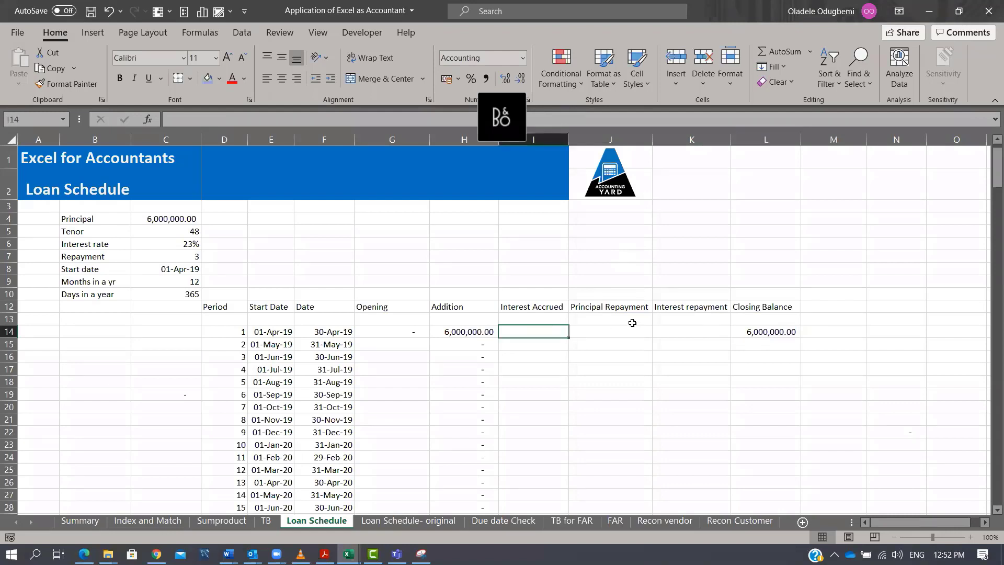
{"action": "left_click", "coordinate": [550, 255]}
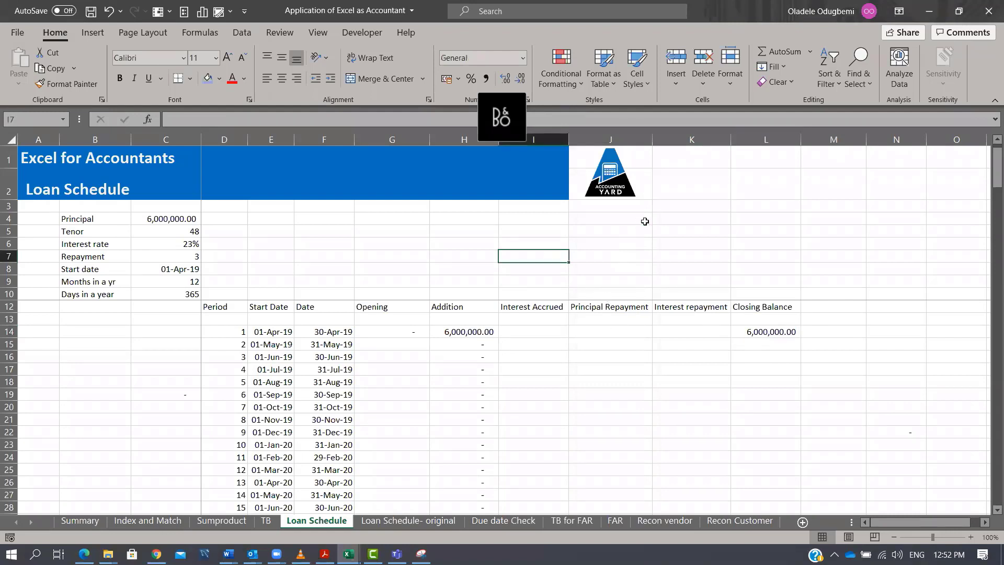
{"action": "left_click", "coordinate": [605, 241]}
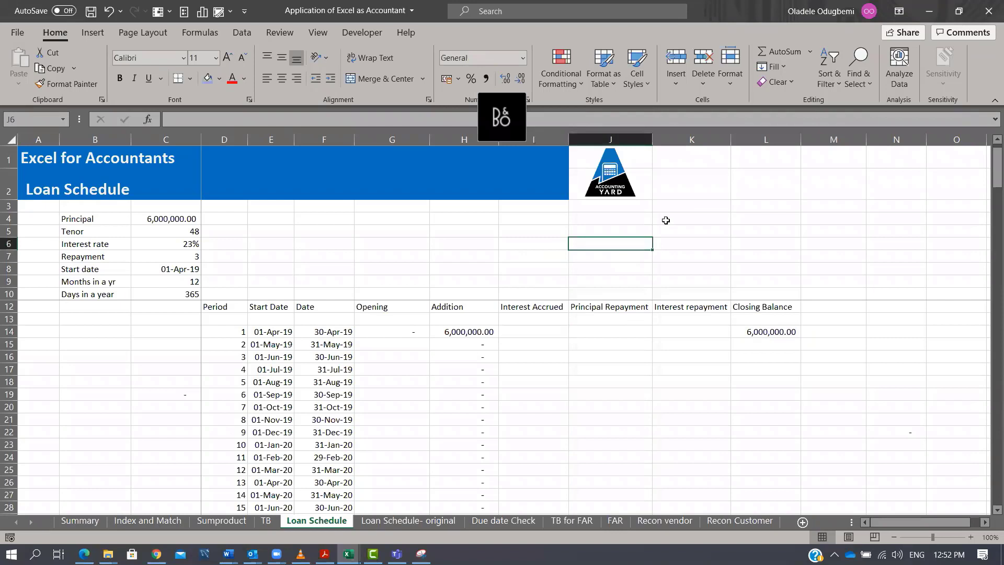
{"action": "type", "text": "p"}
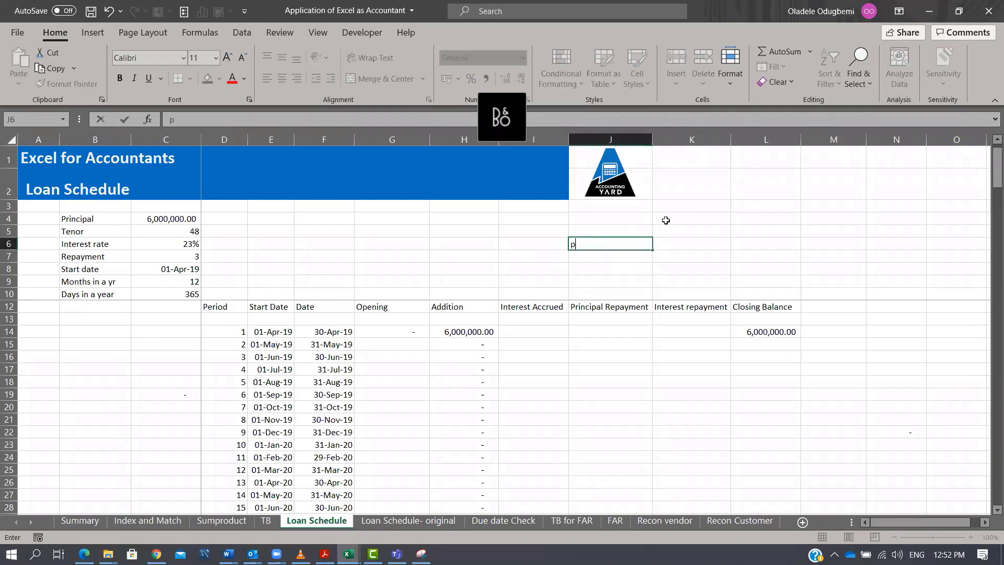
{"action": "type", "text": "rincipal * rate * time"}
{"action": "key", "text": "Return"}
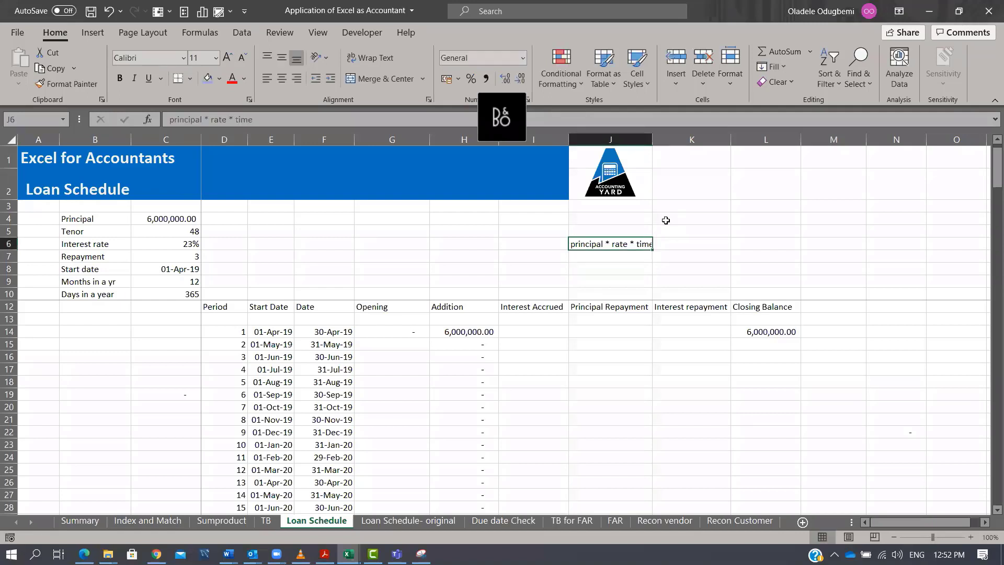
Enter =(G14+H14)*$C$6/$C$10*DAY(F14) as the first interest accrued in I14.
{"action": "key", "text": "Up"}
{"action": "left_click_drag", "start_coordinate": [411, 331], "coordinate": [473, 328]}
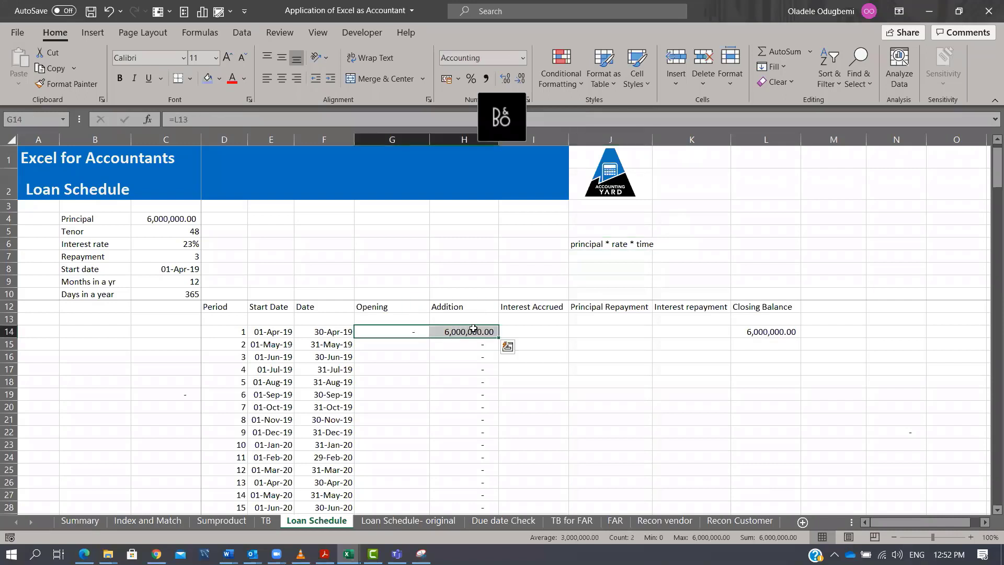
{"action": "left_click", "coordinate": [183, 244]}
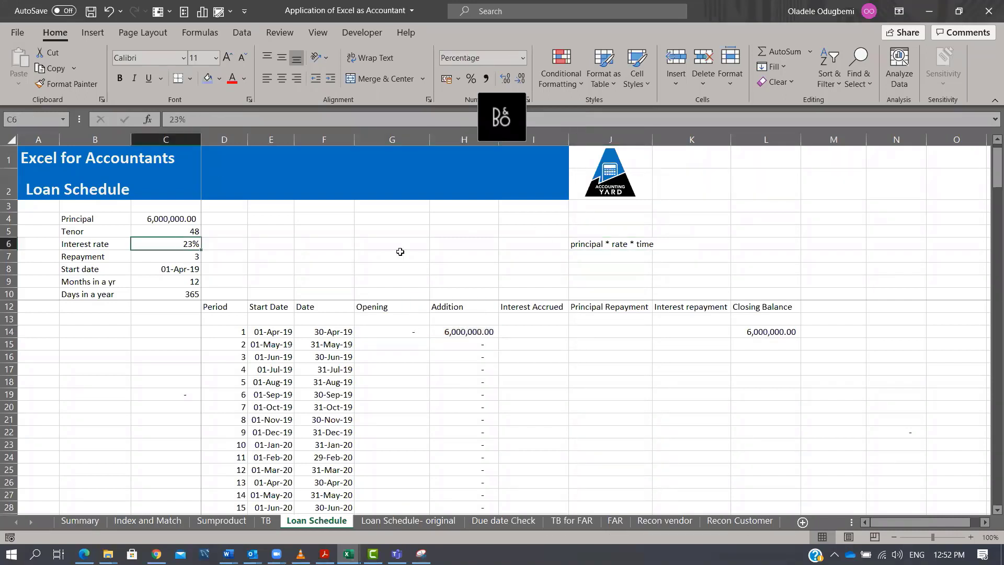
{"action": "left_click", "coordinate": [649, 241]}
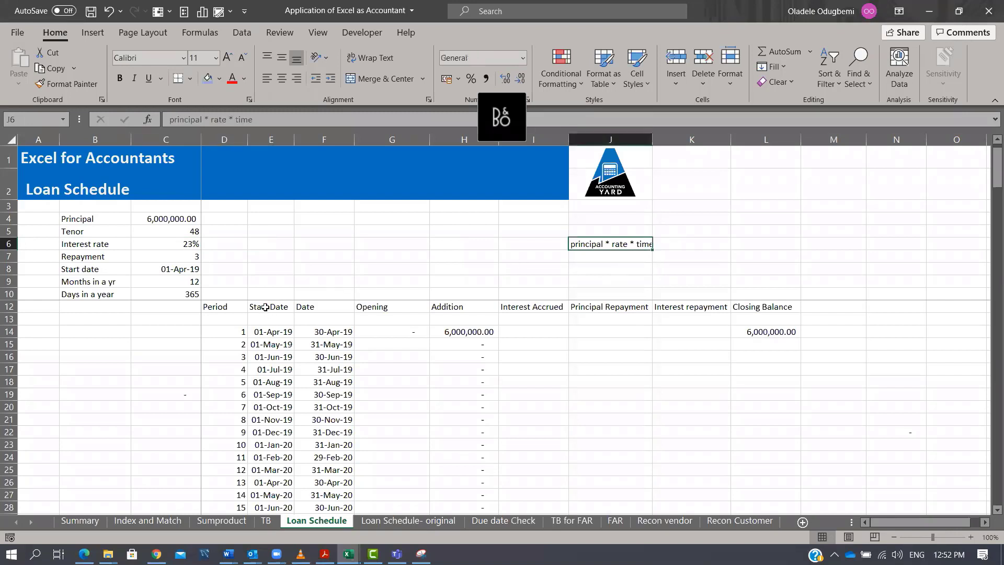
{"action": "left_click", "coordinate": [274, 333]}
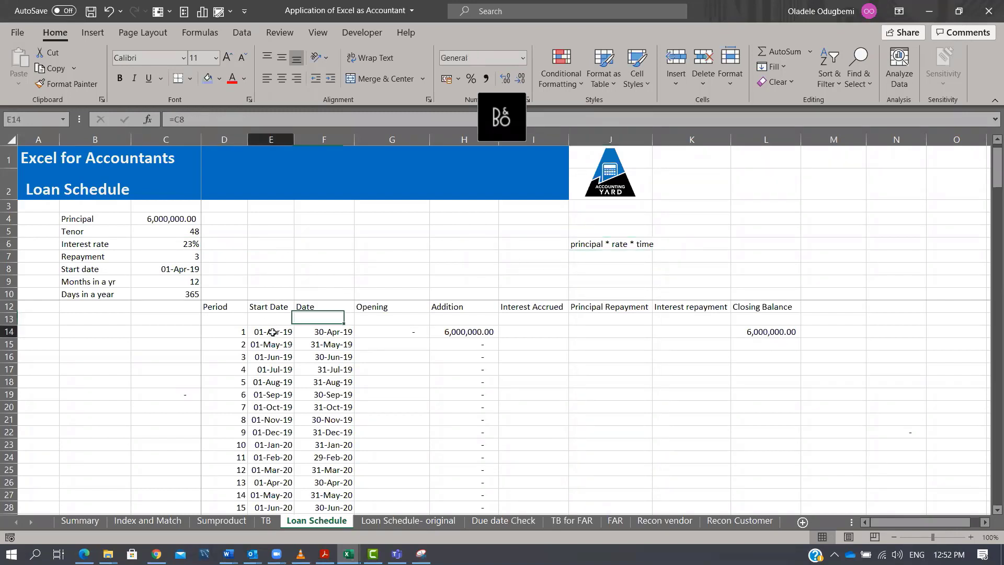
{"action": "left_click", "coordinate": [335, 332]}
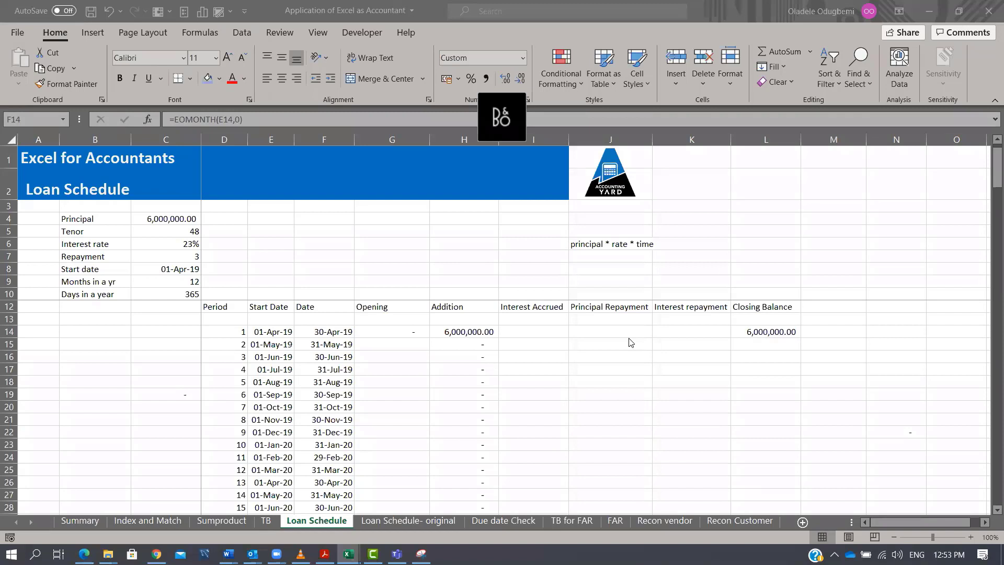
{"action": "left_click", "coordinate": [515, 332]}
{"action": "type", "text": "="}
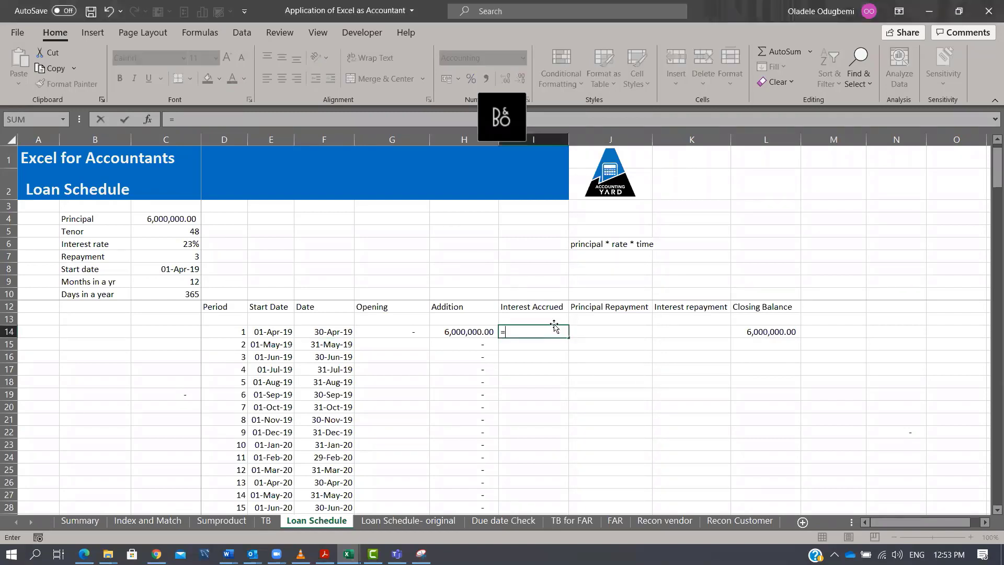
{"action": "type", "text": "*("}
{"action": "key", "text": "BackSpace"}
{"action": "key", "text": "BackSpace"}
{"action": "type", "text": "("}
{"action": "key", "text": "Left"}
{"action": "key", "text": "Left"}
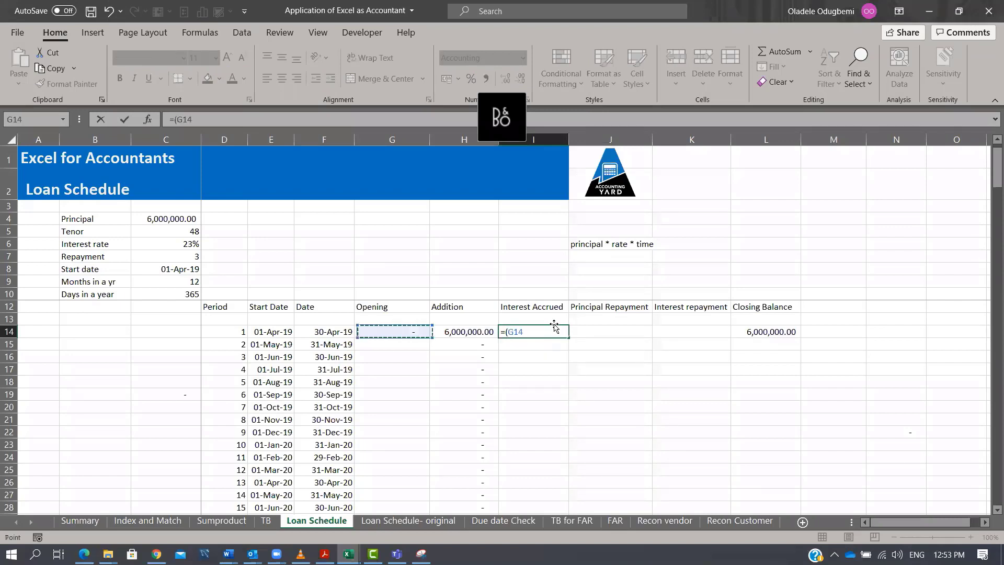
{"action": "type", "text": "+"}
{"action": "key", "text": "Left"}
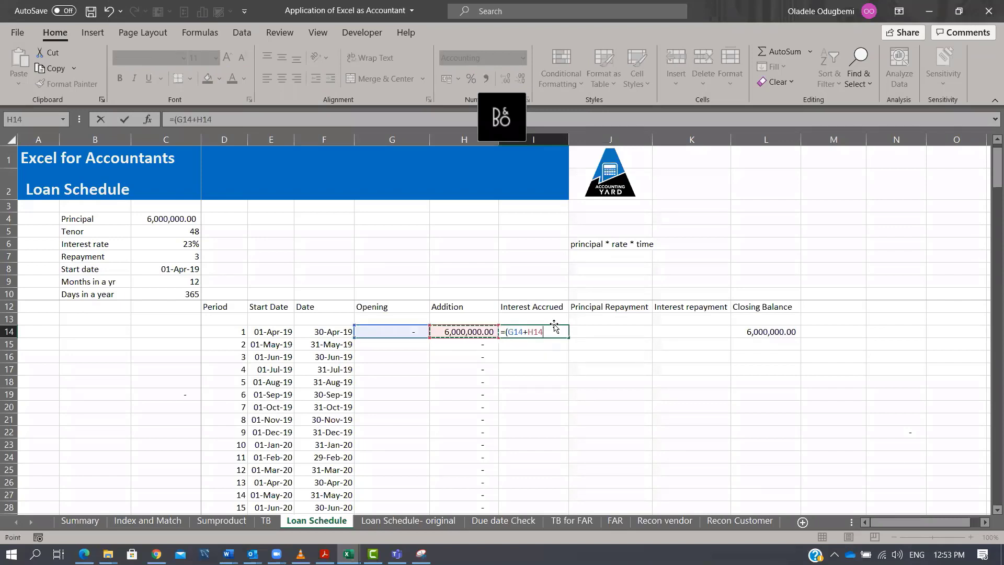
{"action": "type", "text": ")*"}
{"action": "left_click", "coordinate": [180, 244]}
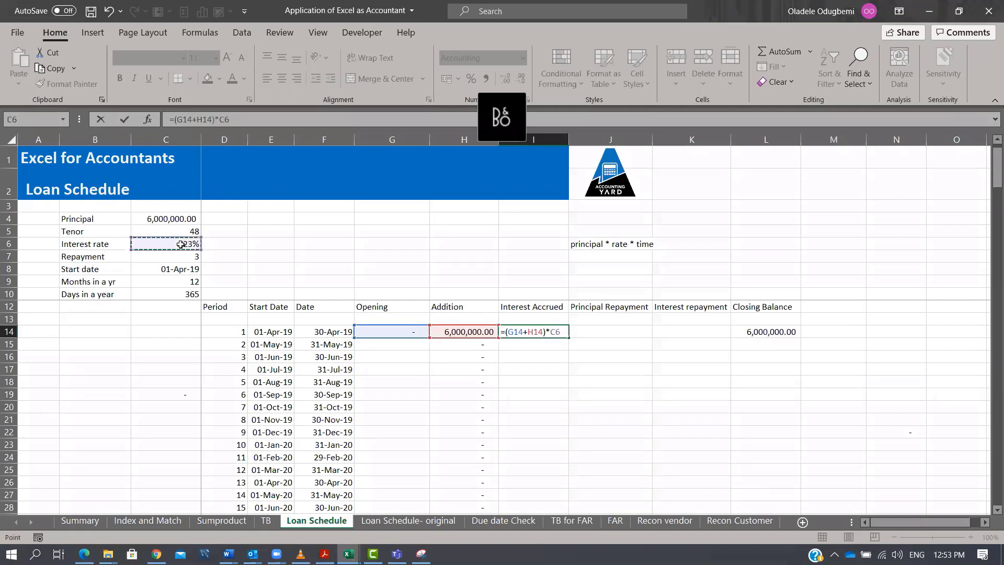
{"action": "key", "text": "F4"}
{"action": "type", "text": "*"}
{"action": "key", "text": "BackSpace"}
{"action": "type", "text": "/"}
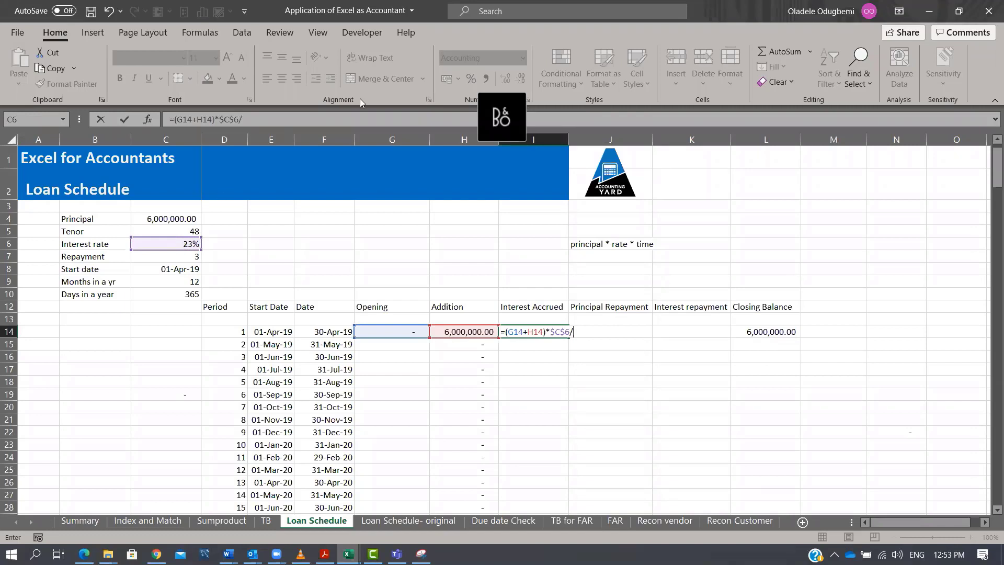
{"action": "left_click", "coordinate": [182, 296]}
{"action": "key", "text": "F4"}
{"action": "type", "text": "*"}
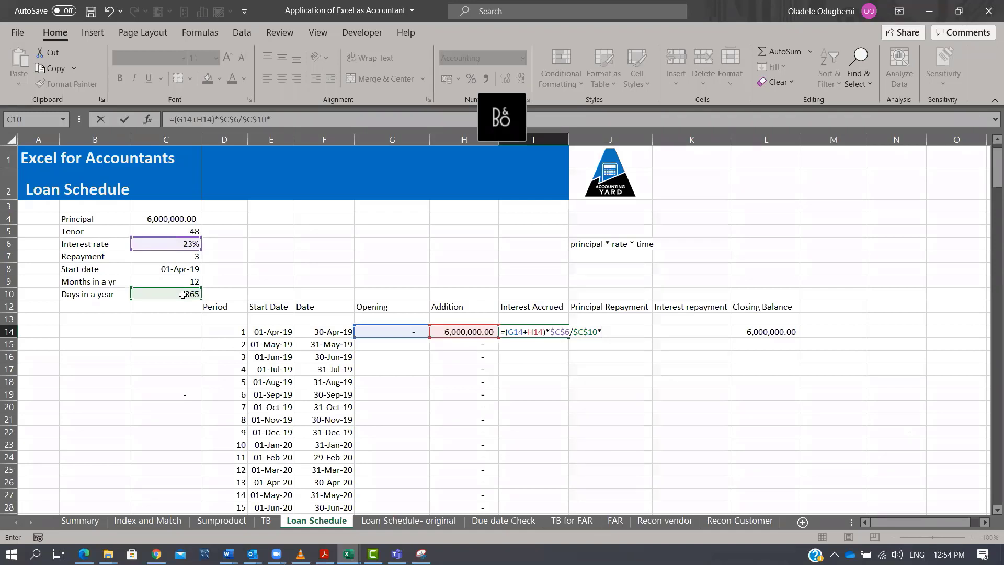
{"action": "type", "text": "DAY("}
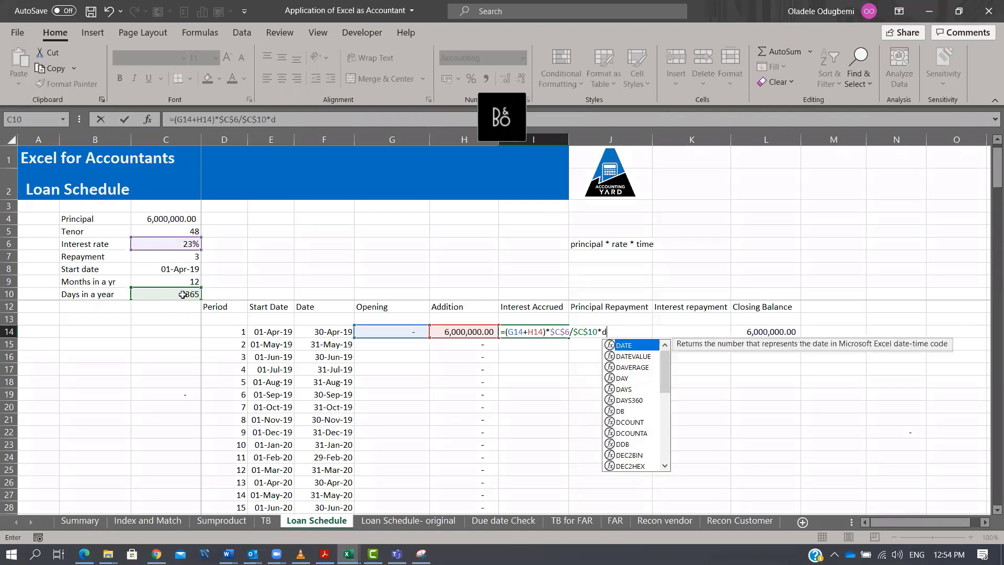
{"action": "left_click", "coordinate": [327, 333]}
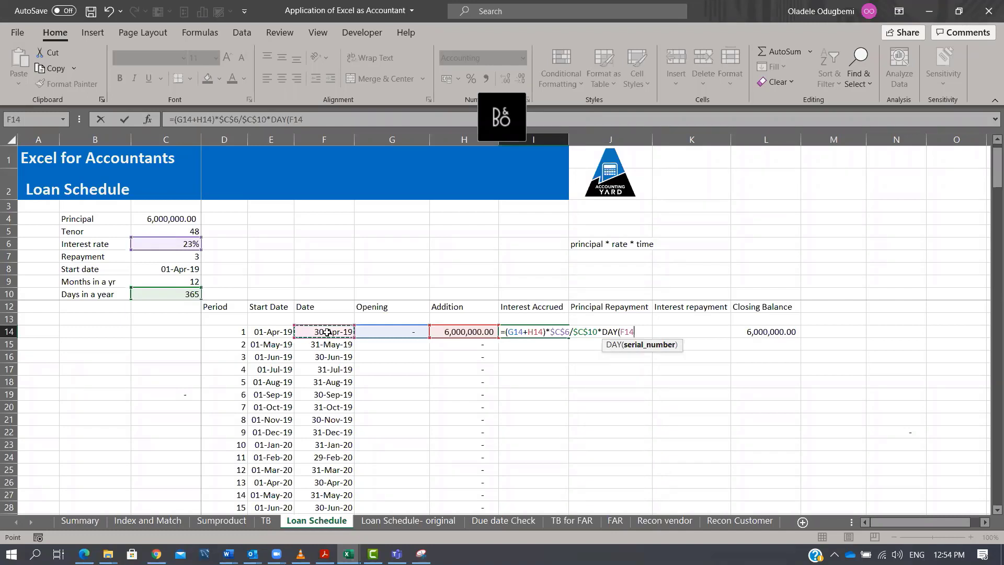
{"action": "type", "text": ")"}
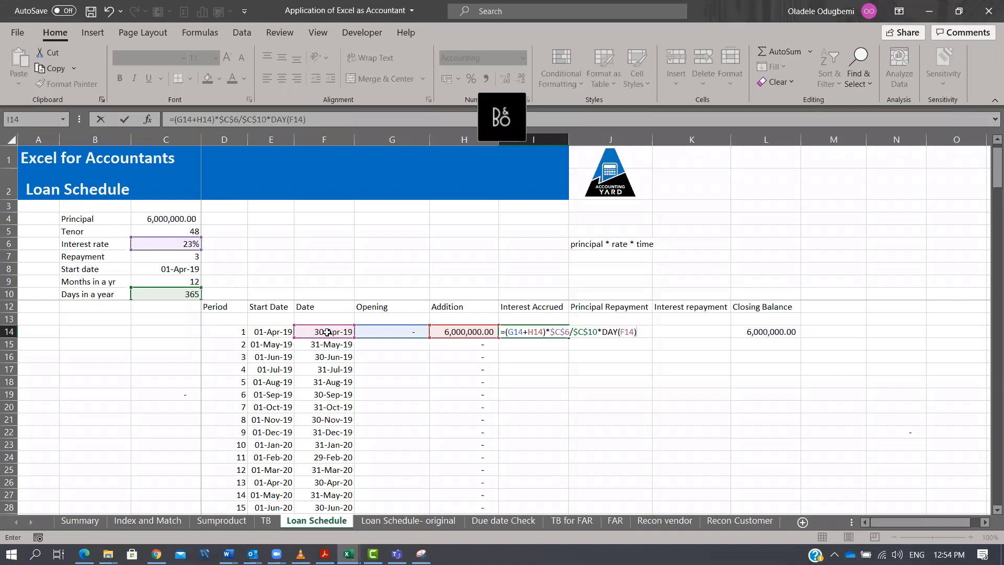
{"action": "key", "text": "ctrl+Return"}
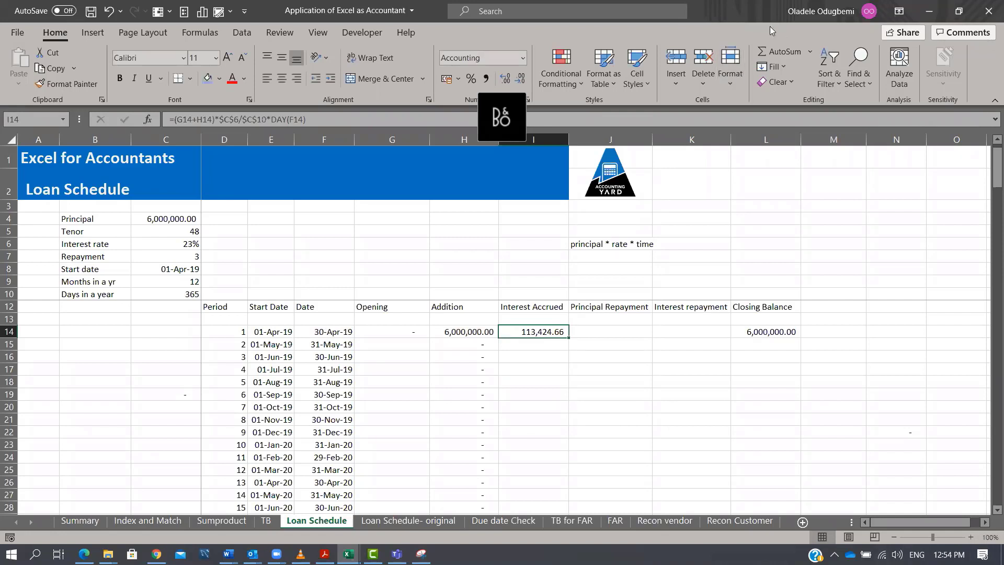
Write the helper notes mod and if in cells M5 and M6.
{"action": "left_click", "coordinate": [635, 328]}
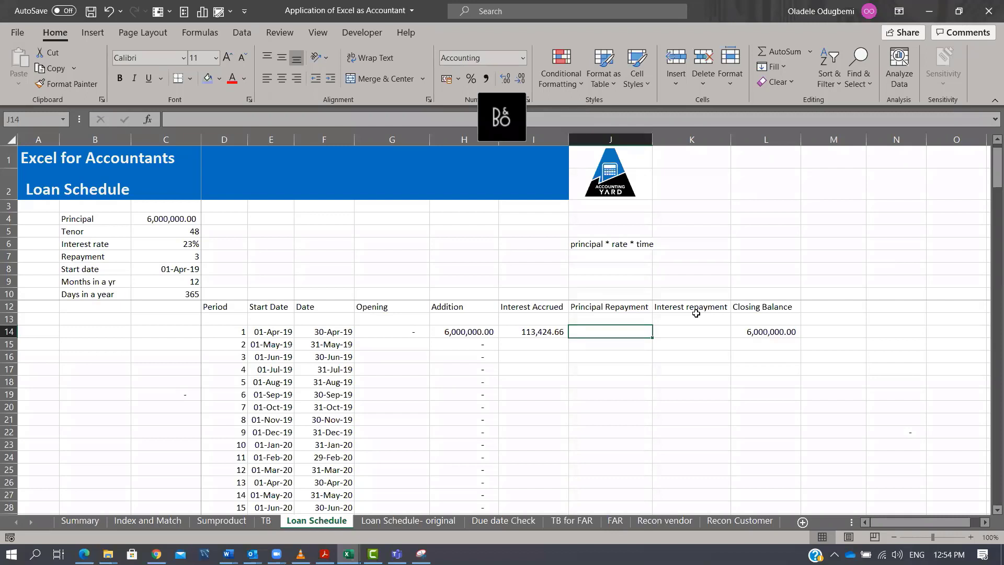
{"action": "left_click", "coordinate": [851, 228]}
{"action": "type", "text": "mod"}
{"action": "key", "text": "Return"}
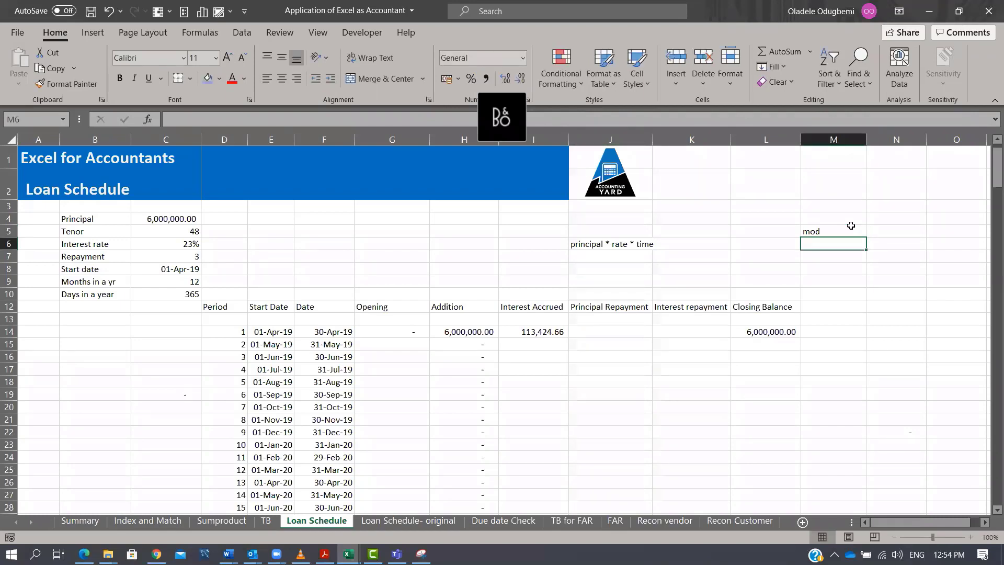
{"action": "type", "text": "if"}
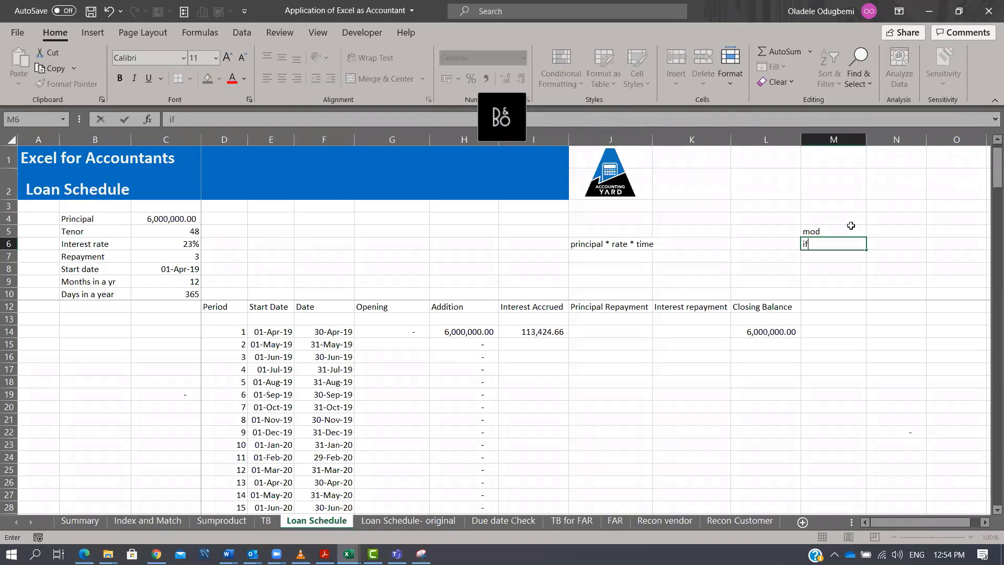
{"action": "key", "text": "Return"}
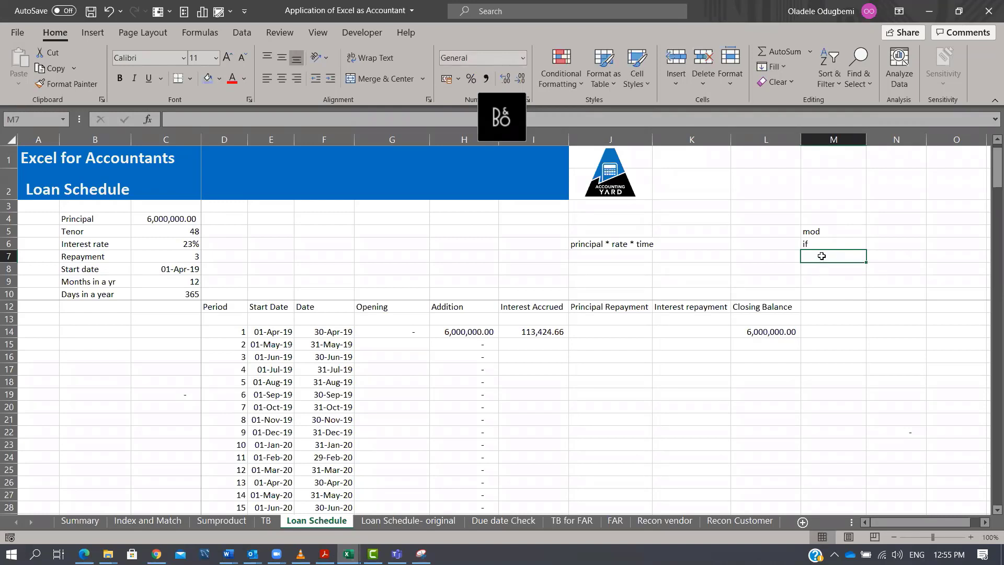
Enter =MOD(D14,$C$7) in N14 and fill it down the column to test the repayment periods.
{"action": "left_click", "coordinate": [836, 233]}
{"action": "left_click", "coordinate": [839, 245]}
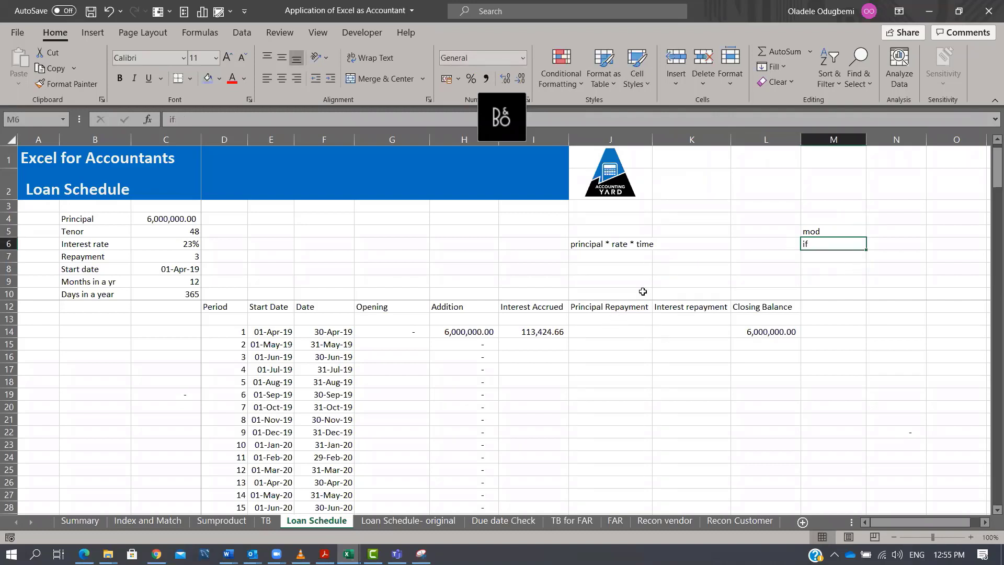
{"action": "left_click", "coordinate": [230, 360]}
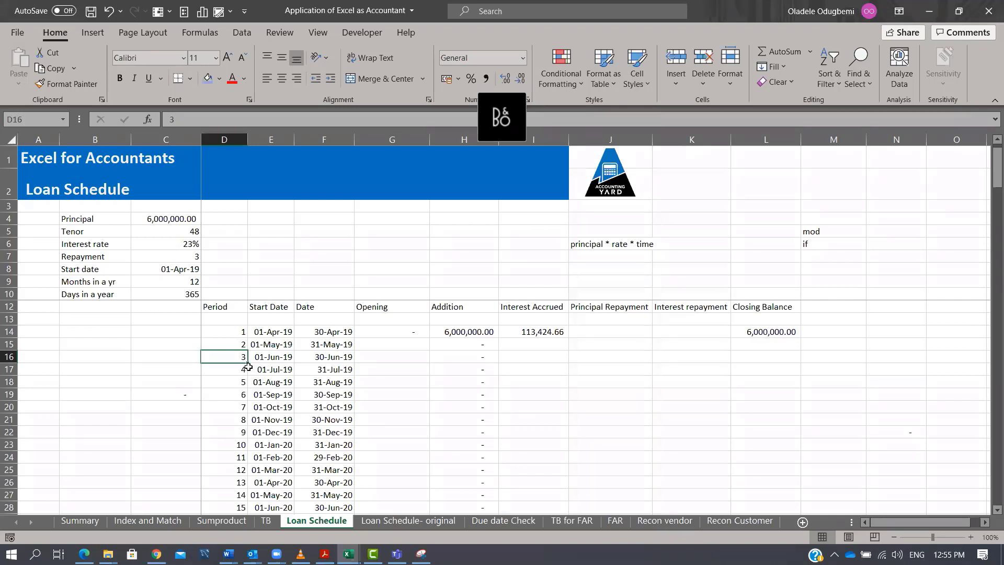
{"action": "left_click", "coordinate": [882, 335]}
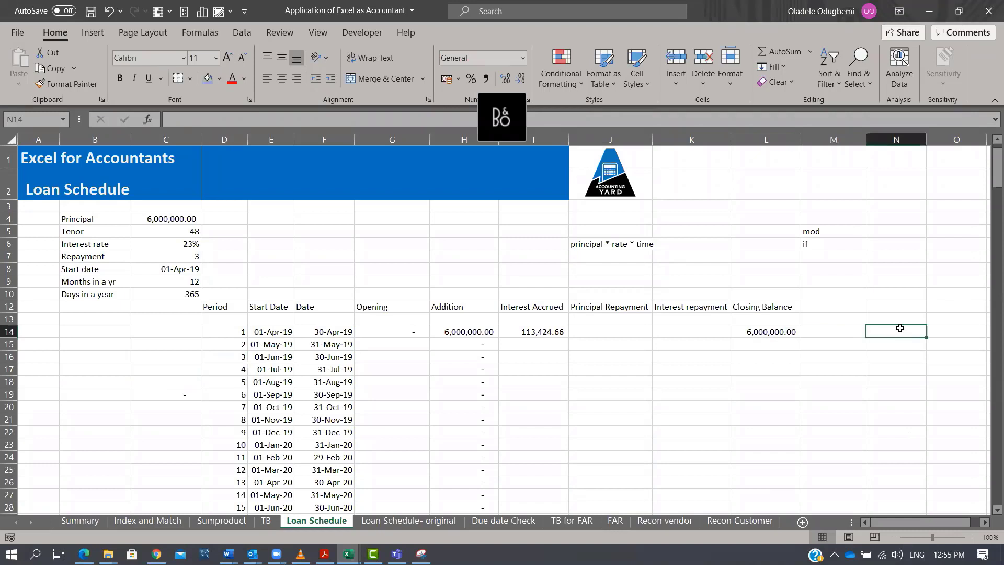
{"action": "type", "text": "=MOD("}
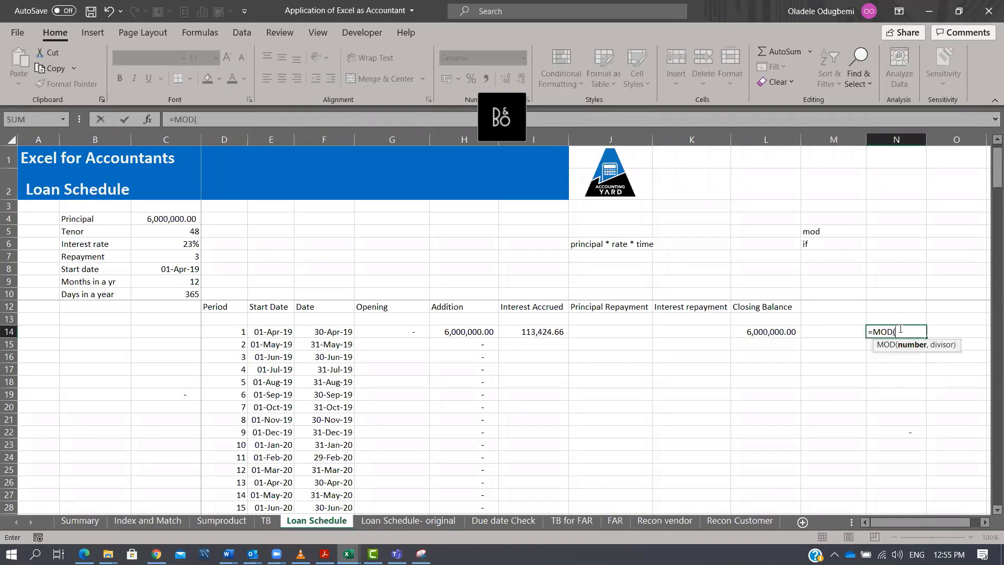
{"action": "left_click", "coordinate": [231, 335]}
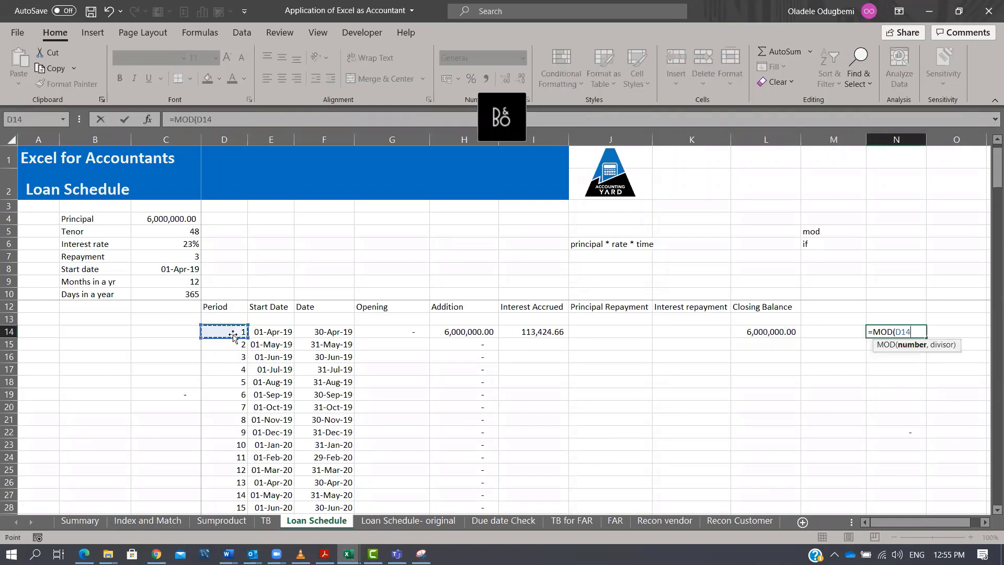
{"action": "type", "text": ",3"}
{"action": "key", "text": "BackSpace"}
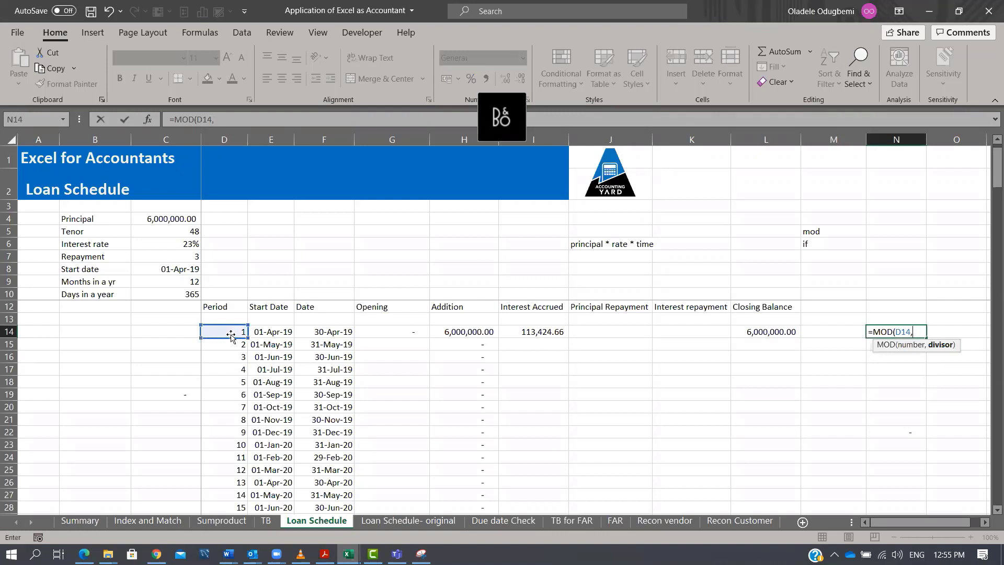
{"action": "left_click", "coordinate": [185, 256]}
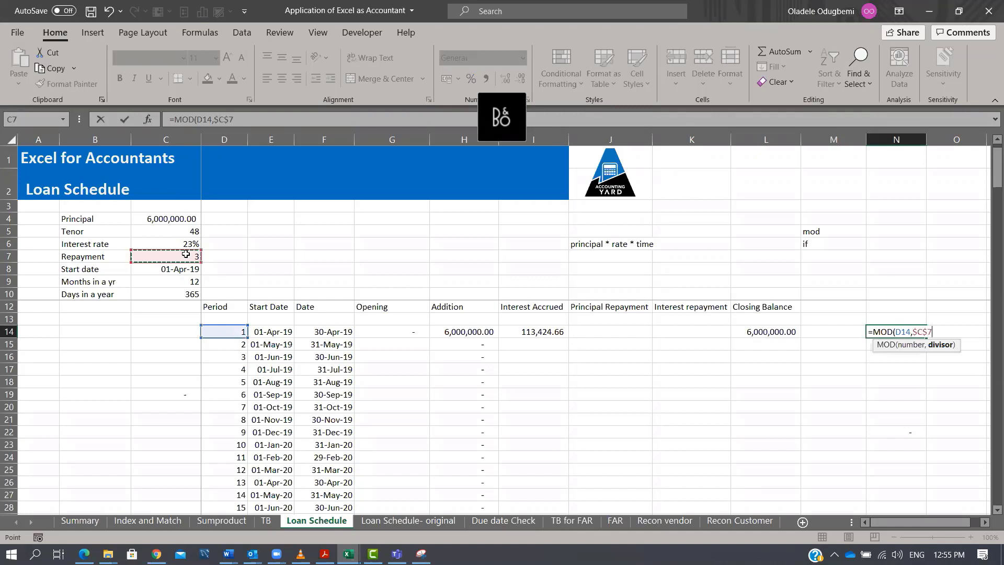
{"action": "type", "text": ")"}
{"action": "key", "text": "Tab"}
{"action": "key", "text": "Left"}
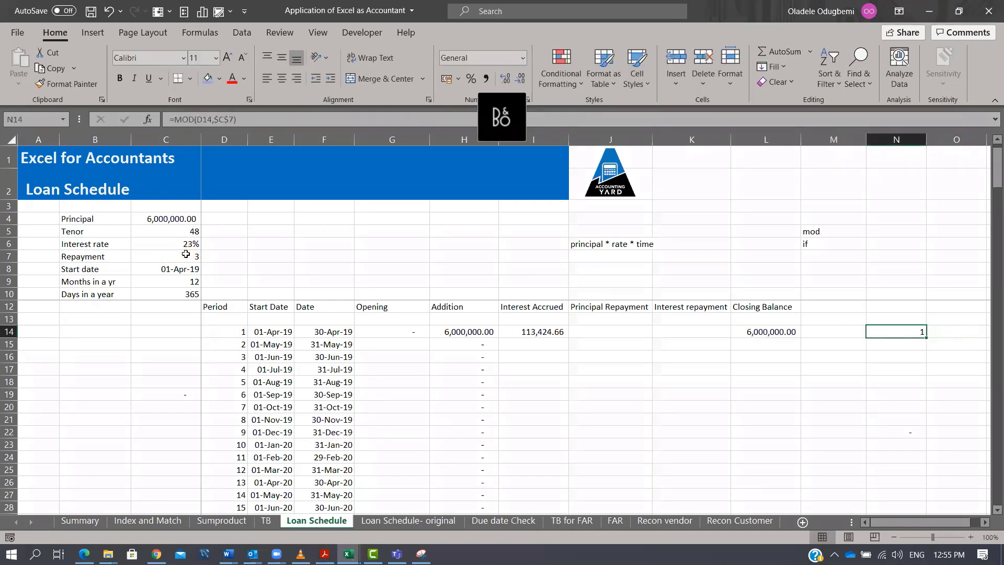
{"action": "left_click_drag", "start_coordinate": [929, 337], "coordinate": [934, 505]}
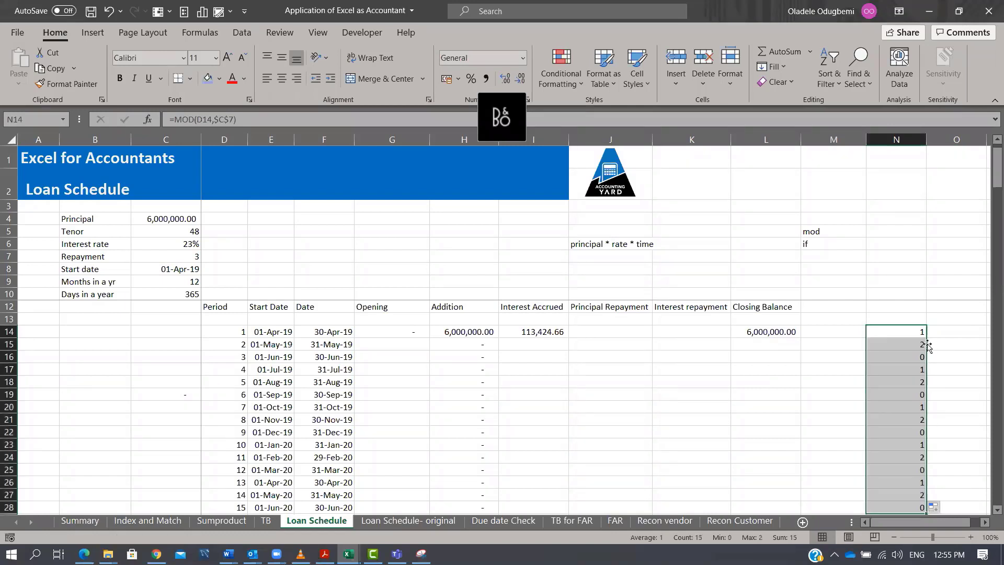
{"action": "left_click", "coordinate": [923, 355]}
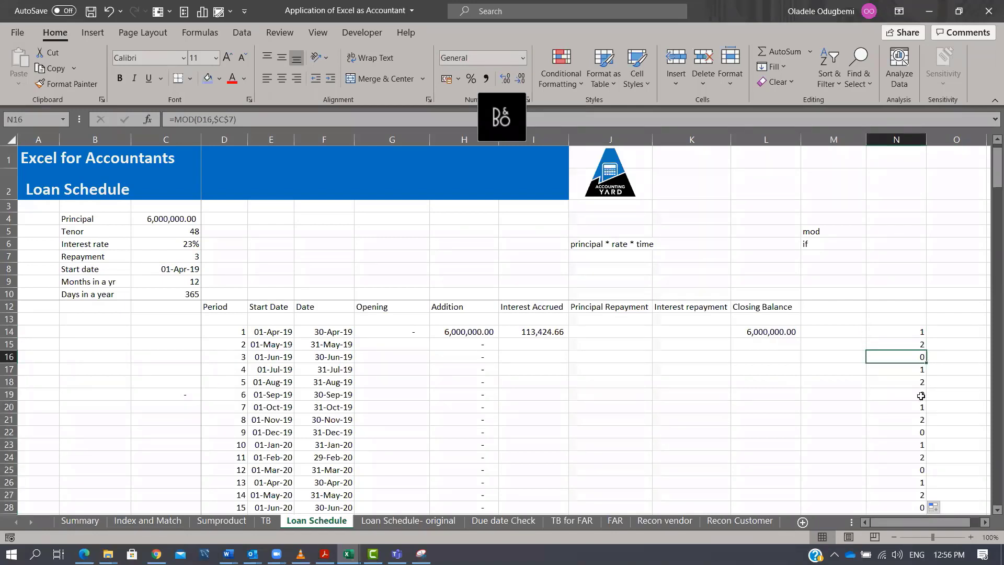
{"action": "left_click", "coordinate": [923, 396]}
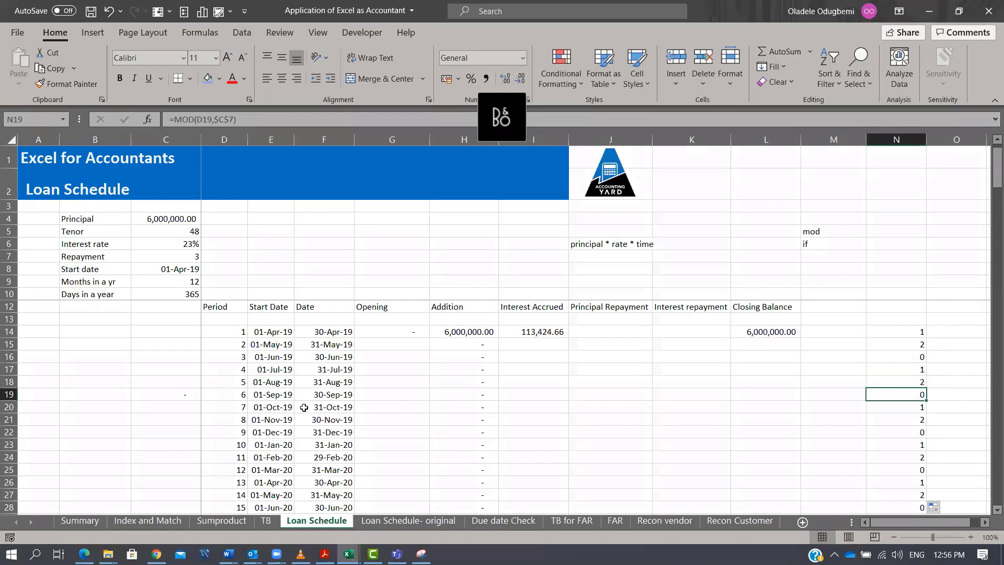
Insert a new row above the Tenor row and label it Amt to repay in B5.
{"action": "left_click", "coordinate": [181, 258]}
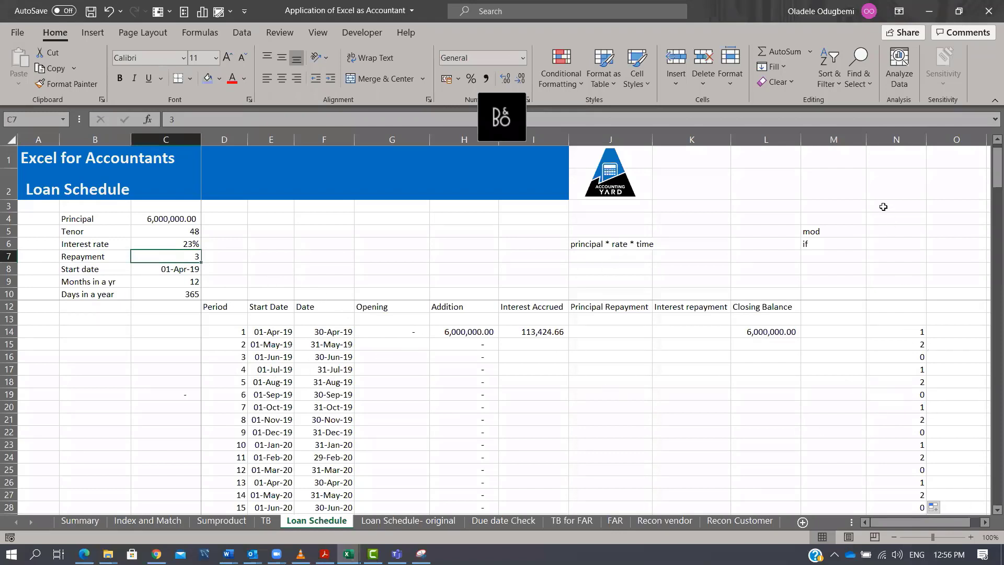
{"action": "left_click", "coordinate": [922, 357]}
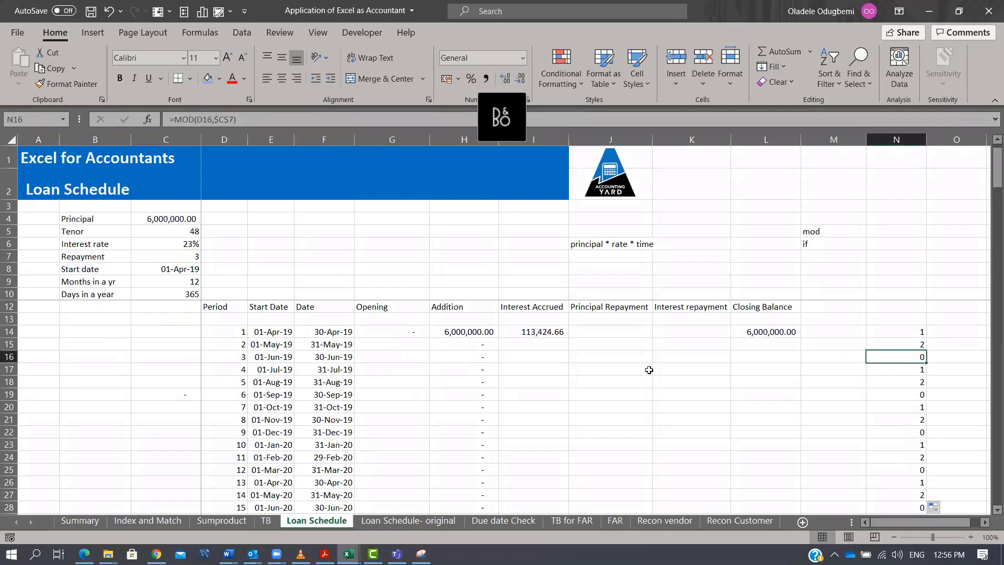
{"action": "left_click_drag", "start_coordinate": [826, 232], "coordinate": [824, 247]}
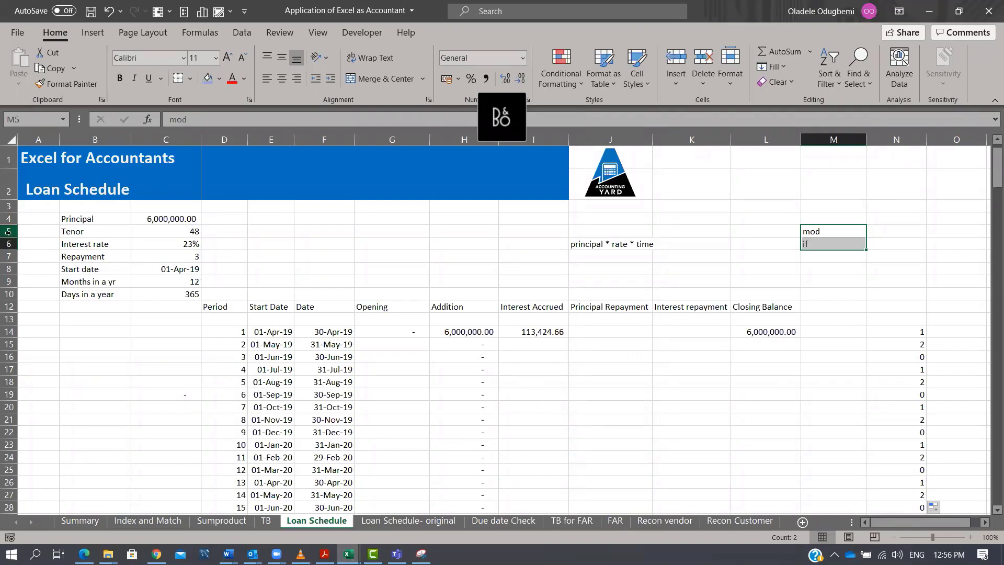
{"action": "left_click", "coordinate": [7, 231]}
{"action": "key", "text": "ctrl+shift+plus"}
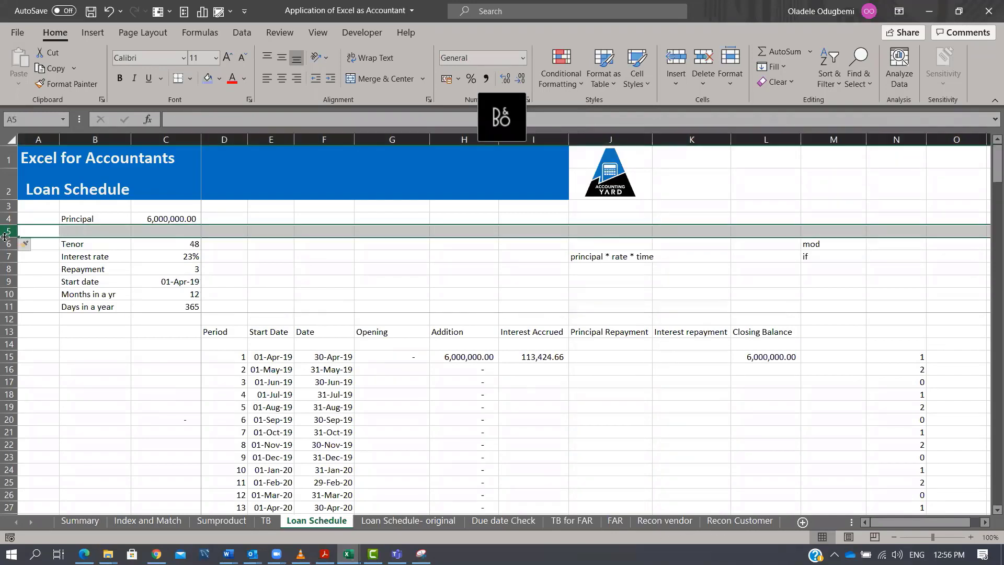
{"action": "key", "text": "Right"}
{"action": "type", "text": "Amt"}
{"action": "type", "text": " to repa"}
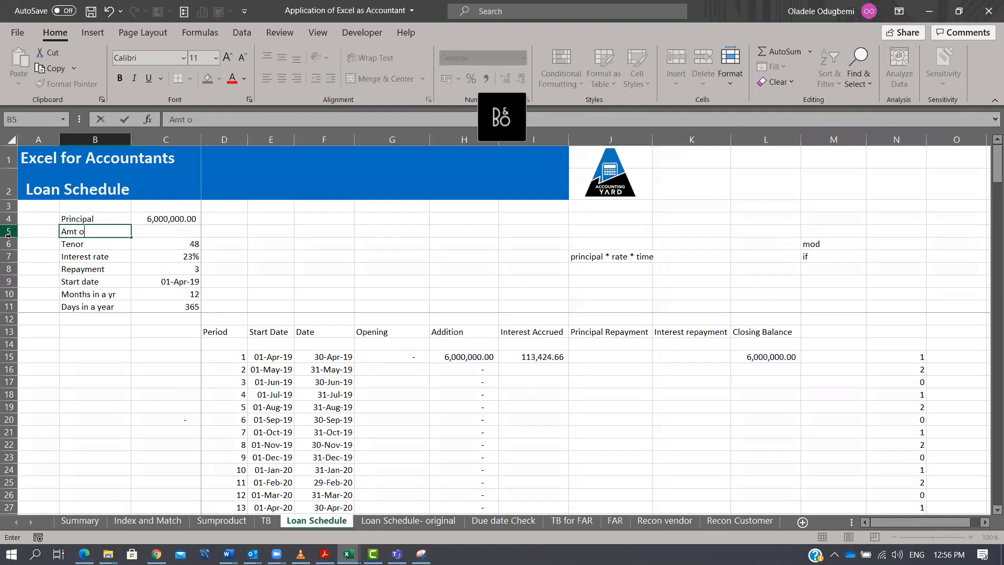
{"action": "type", "text": "y"}
{"action": "key", "text": "Return"}
Enter =C4/C6*C8 in C5 to calculate the amount to repay each repayment period.
{"action": "key", "text": "Up"}
{"action": "key", "text": "Right"}
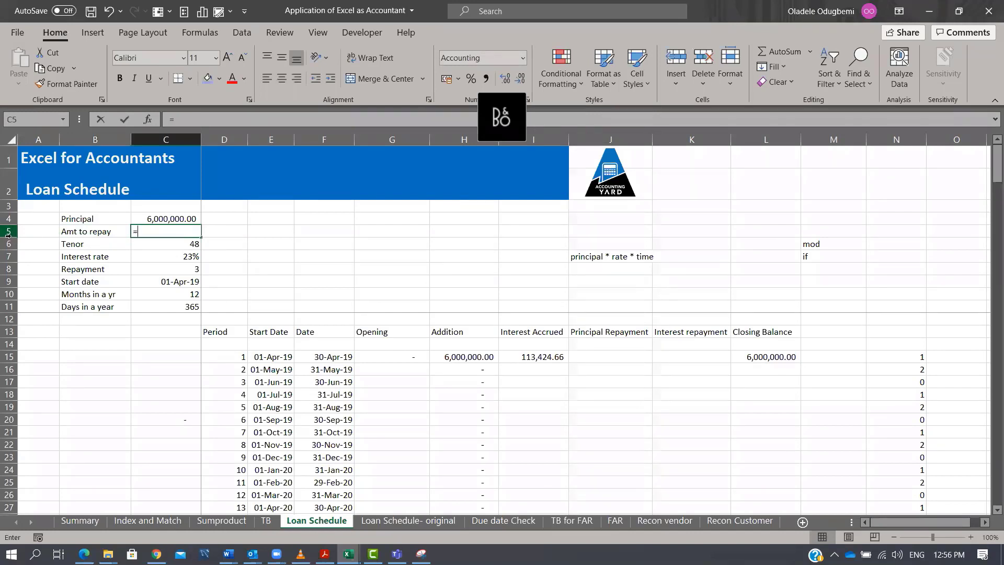
{"action": "type", "text": "="}
{"action": "key", "text": "Up"}
{"action": "type", "text": "/"}
{"action": "key", "text": "Down"}
{"action": "type", "text": "*"}
{"action": "key", "text": "Down"}
{"action": "key", "text": "Down"}
{"action": "key", "text": "Down"}
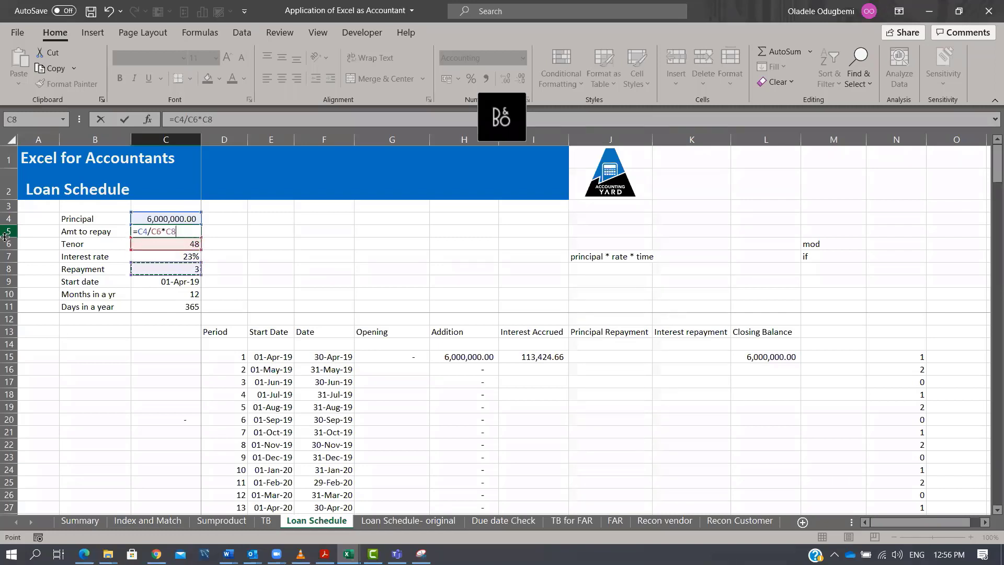
{"action": "key", "text": "ctrl+Return"}
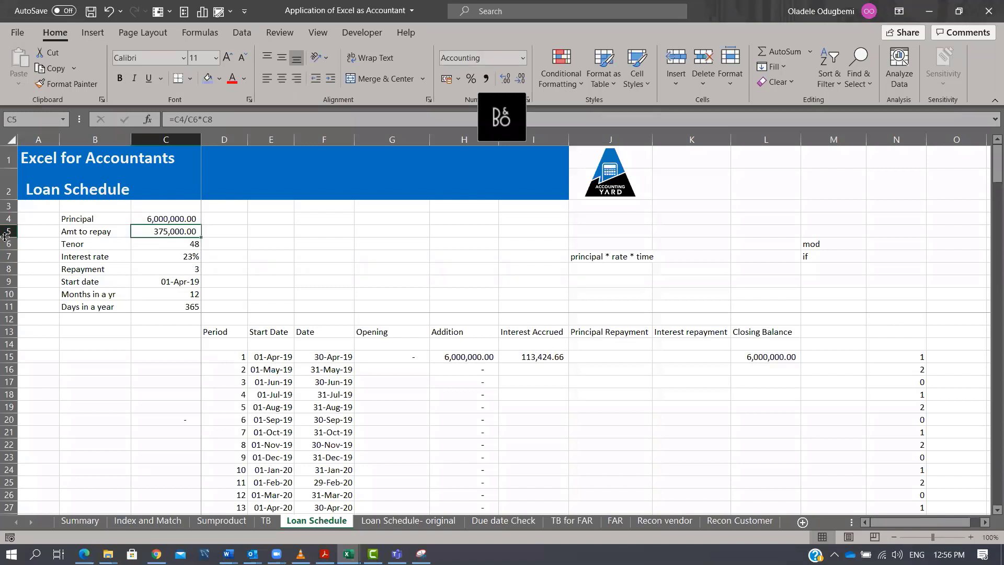
{"action": "key", "text": "Right"}
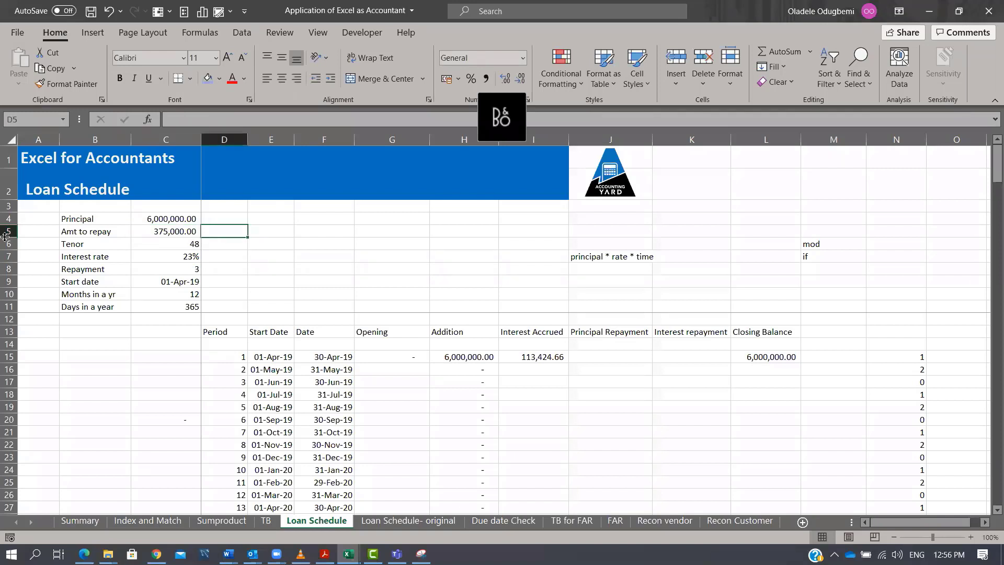
{"action": "key", "text": "Left"}
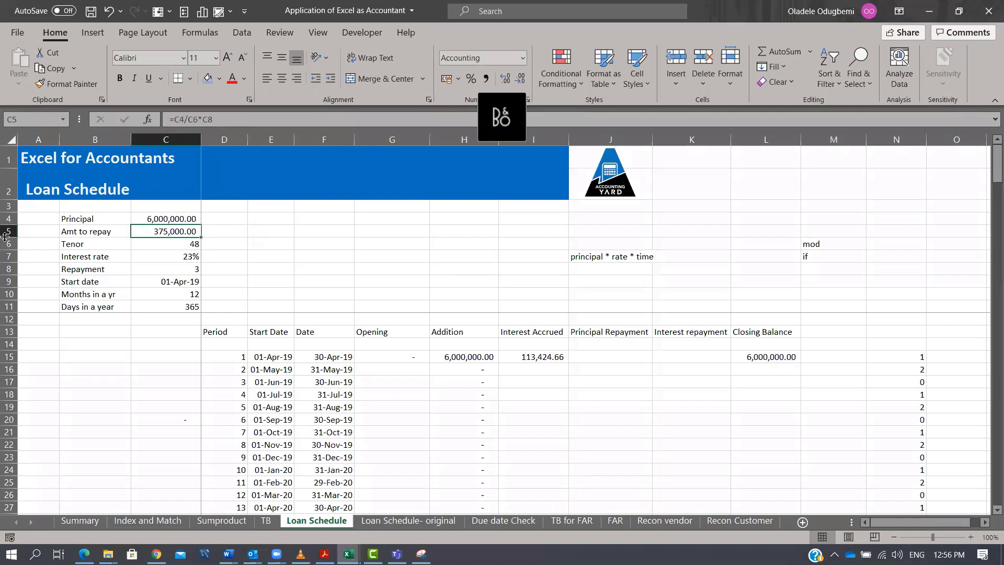
Compare the period numbers in column D with the MOD results in column N.
{"action": "left_click", "coordinate": [908, 384]}
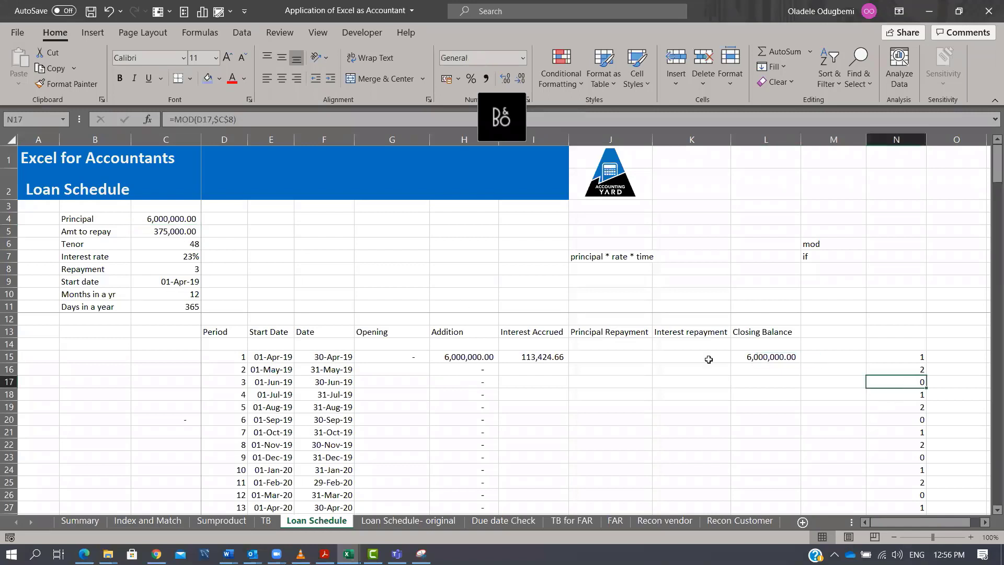
{"action": "left_click", "coordinate": [243, 381]}
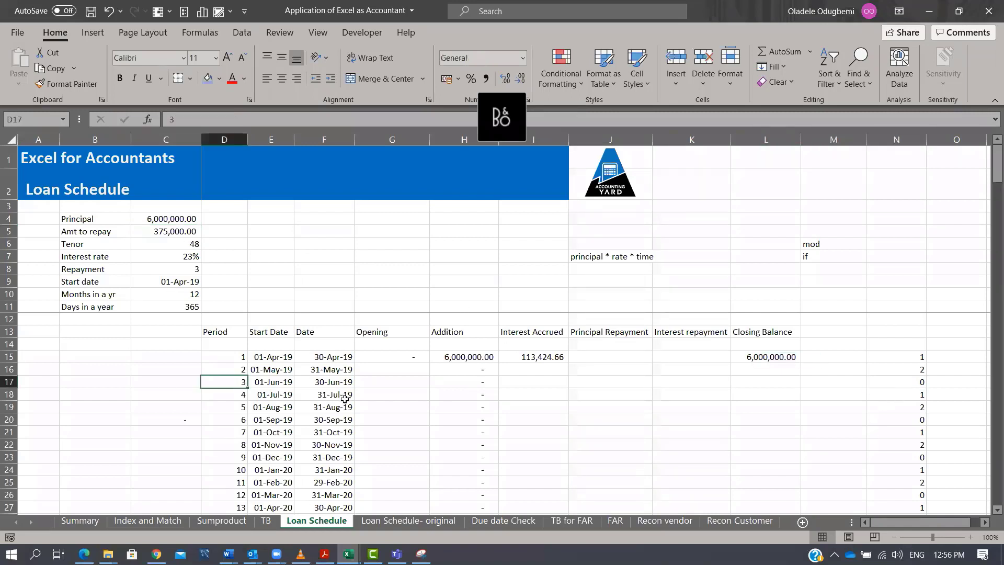
{"action": "left_click", "coordinate": [243, 420]}
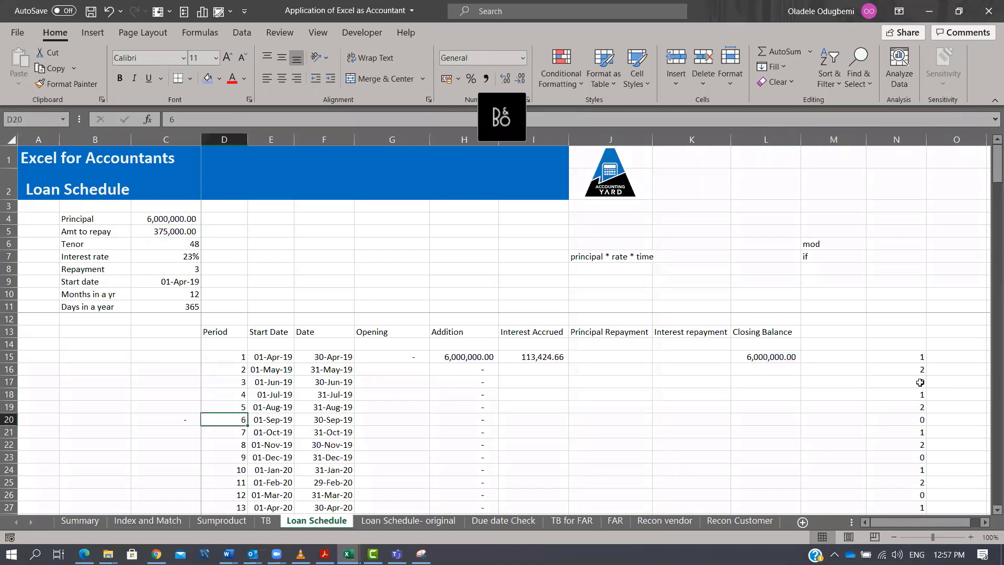
{"action": "left_click", "coordinate": [925, 420]}
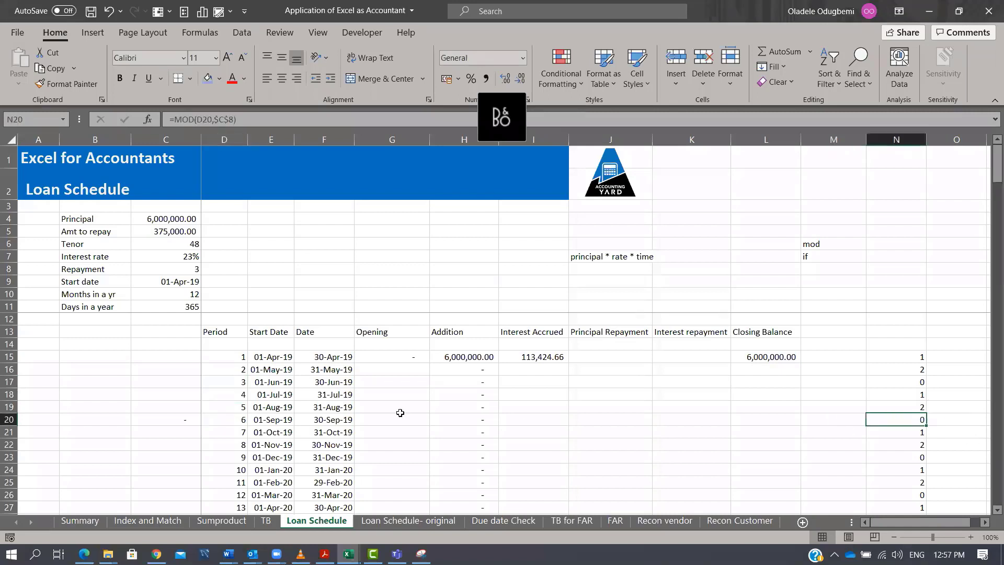
{"action": "left_click", "coordinate": [244, 457]}
{"action": "left_click", "coordinate": [925, 458]}
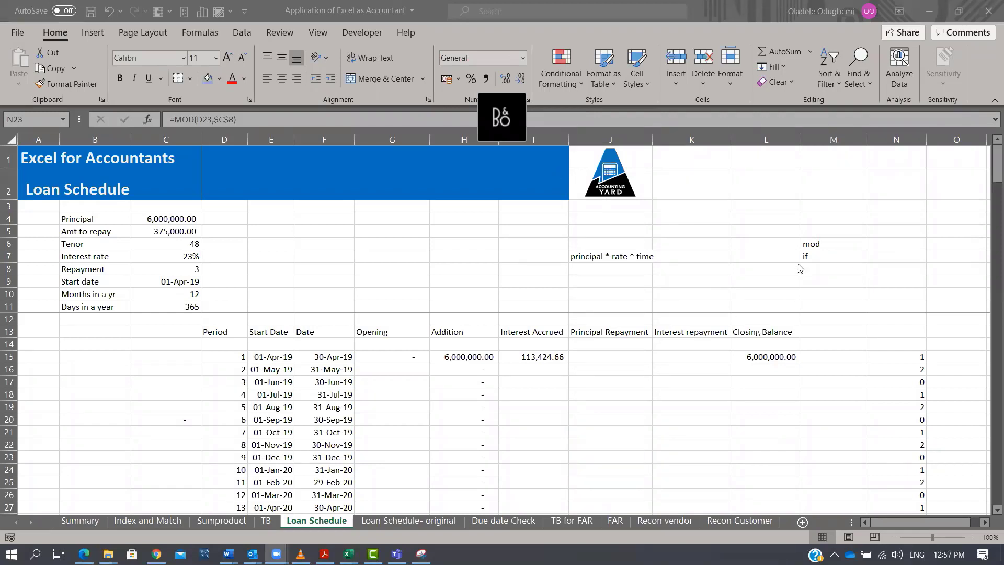
{"action": "left_click", "coordinate": [812, 247]}
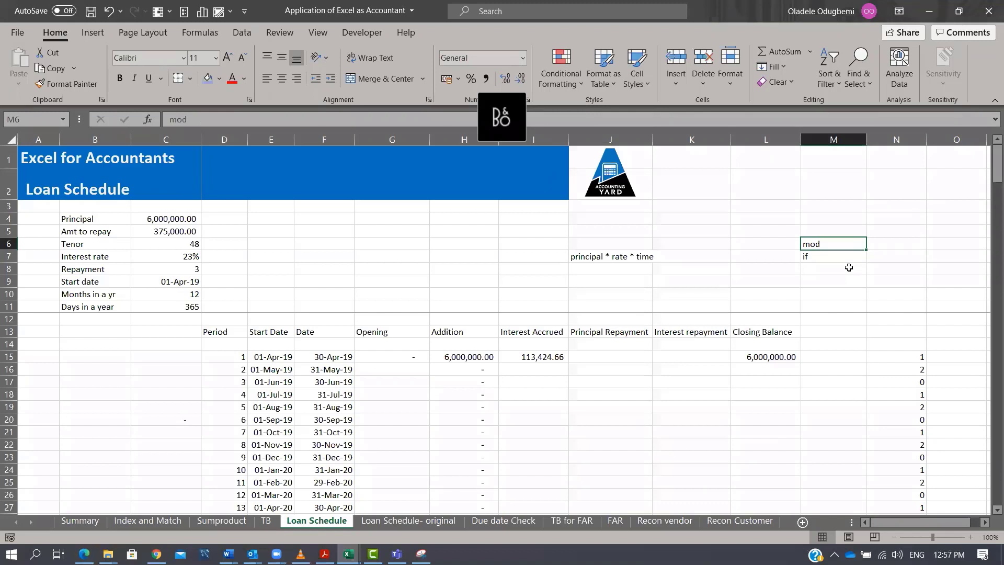
{"action": "left_click", "coordinate": [823, 270]}
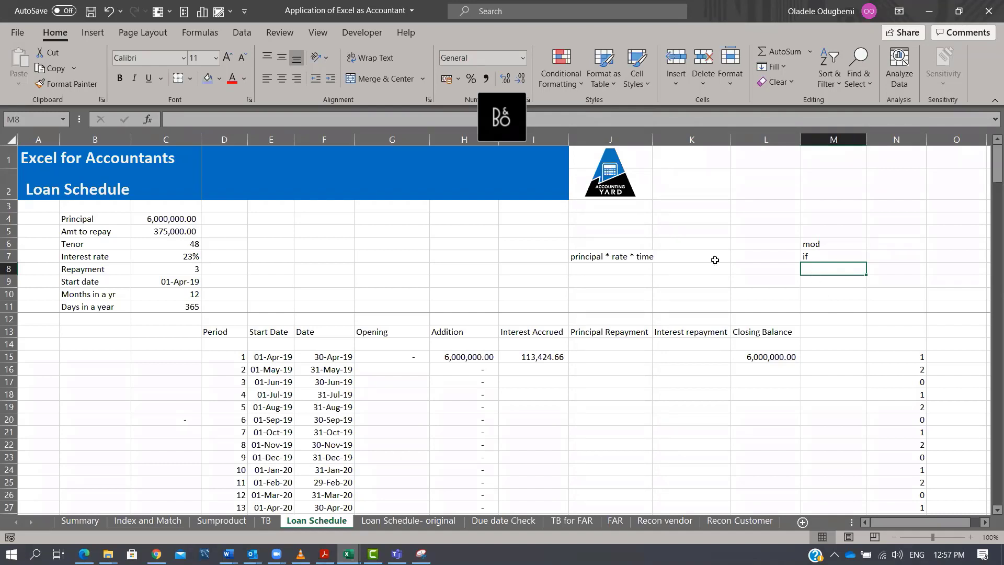
{"action": "left_click", "coordinate": [192, 270]}
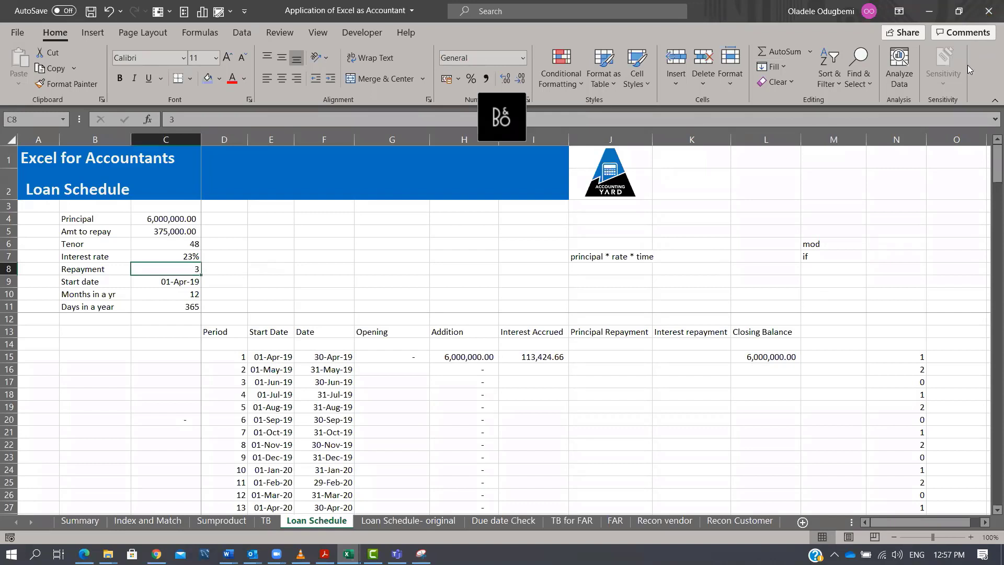
Group columns E through N as an outline group.
{"action": "left_click_drag", "start_coordinate": [905, 137], "coordinate": [273, 188]}
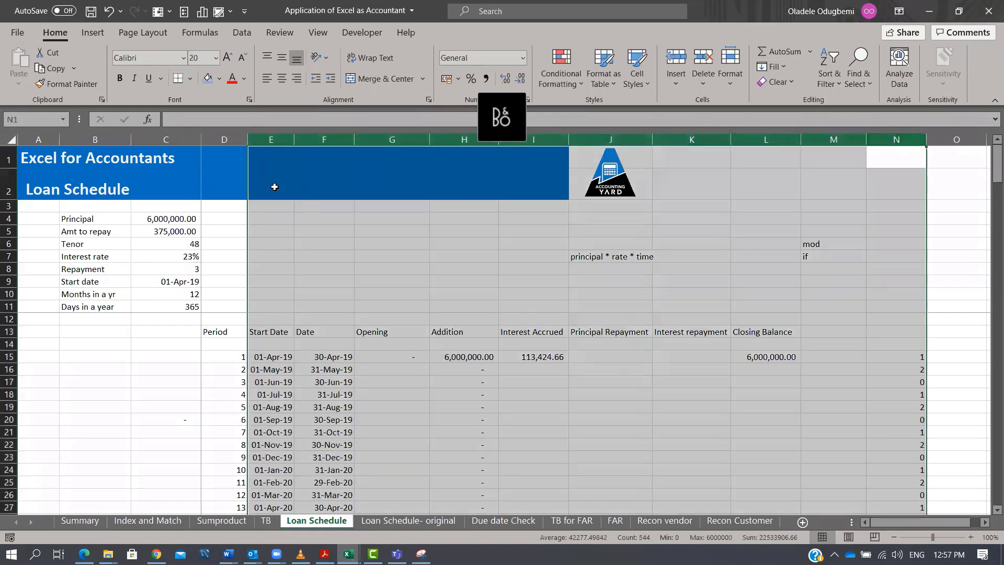
{"action": "key", "text": "alt+d"}
{"action": "key", "text": "g"}
{"action": "key", "text": "g"}
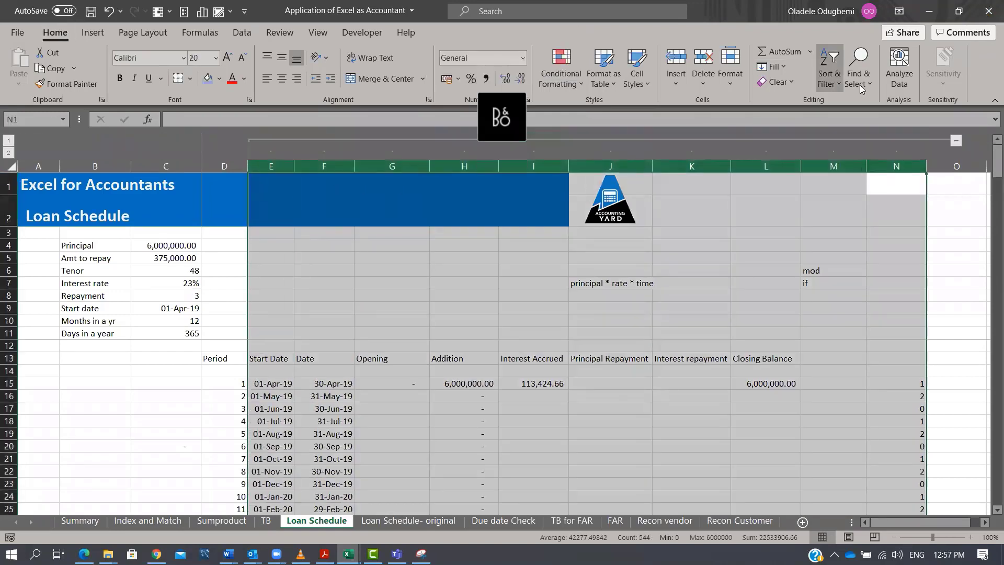
{"action": "left_click", "coordinate": [956, 141]}
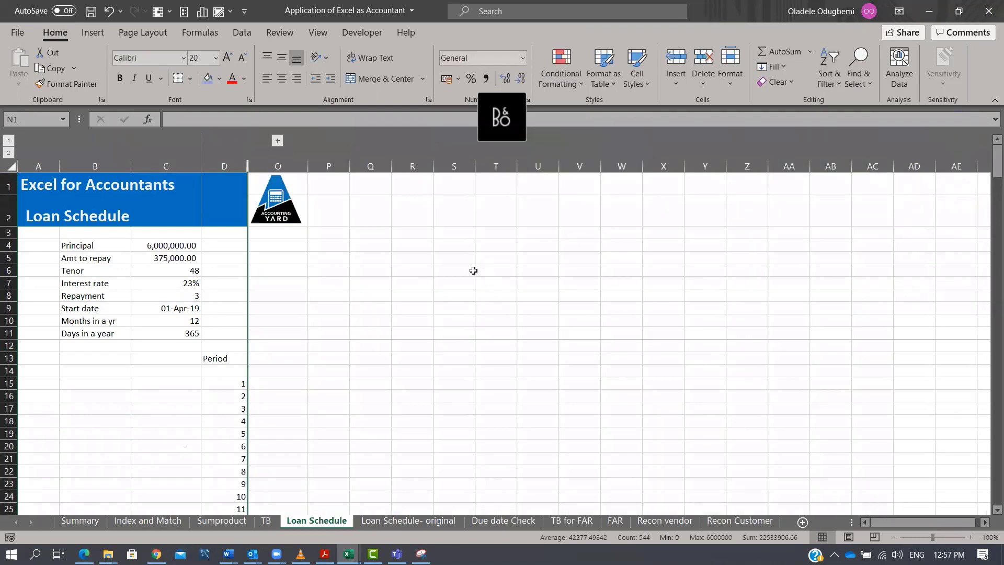
{"action": "key", "text": "ctrl+z"}
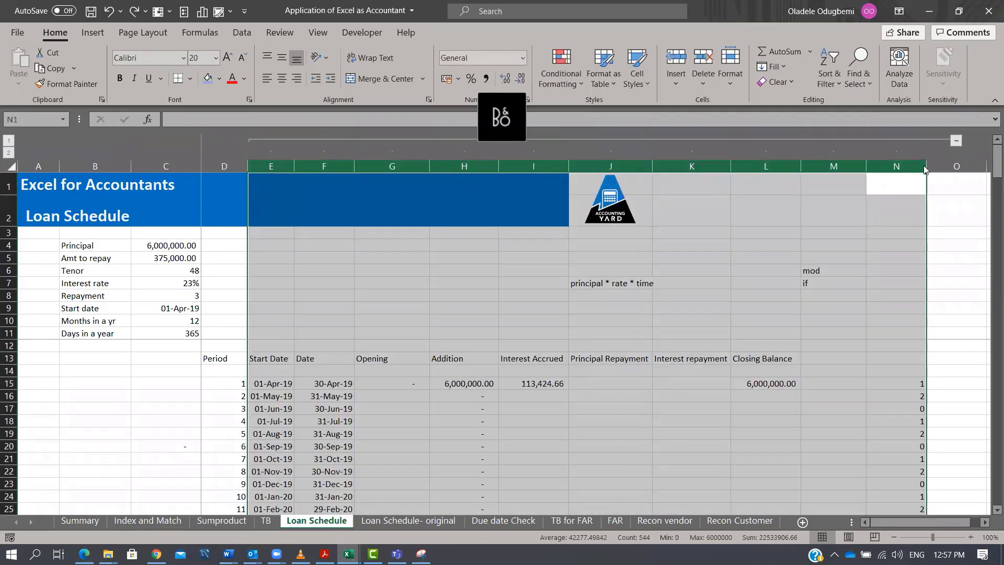
Ungroup column N and collapse the remaining grouped columns E to M.
{"action": "left_click", "coordinate": [906, 161]}
{"action": "key", "text": "alt"}
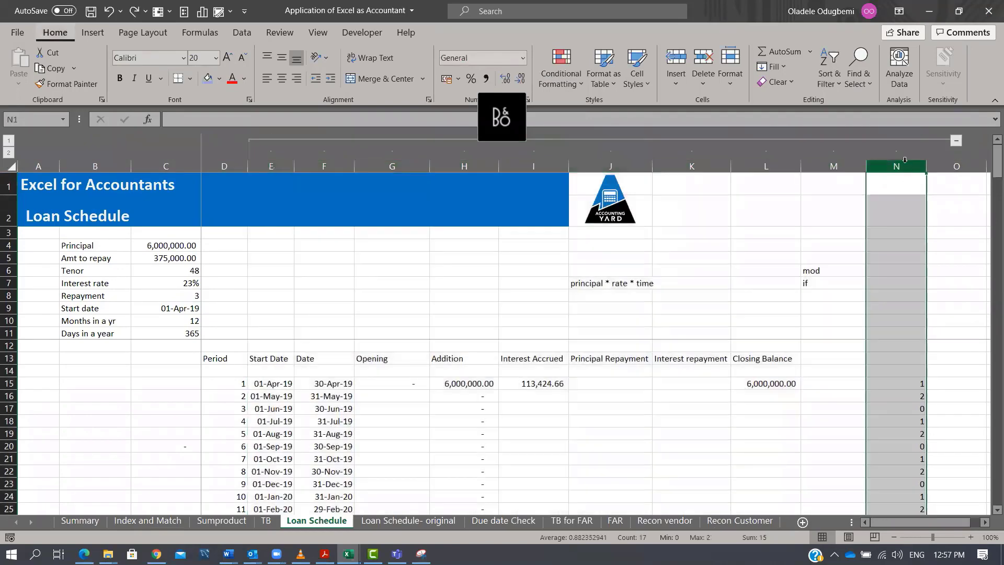
{"action": "key", "text": "a"}
{"action": "key", "text": "u"}
{"action": "key", "text": "u"}
{"action": "left_click", "coordinate": [896, 141]}
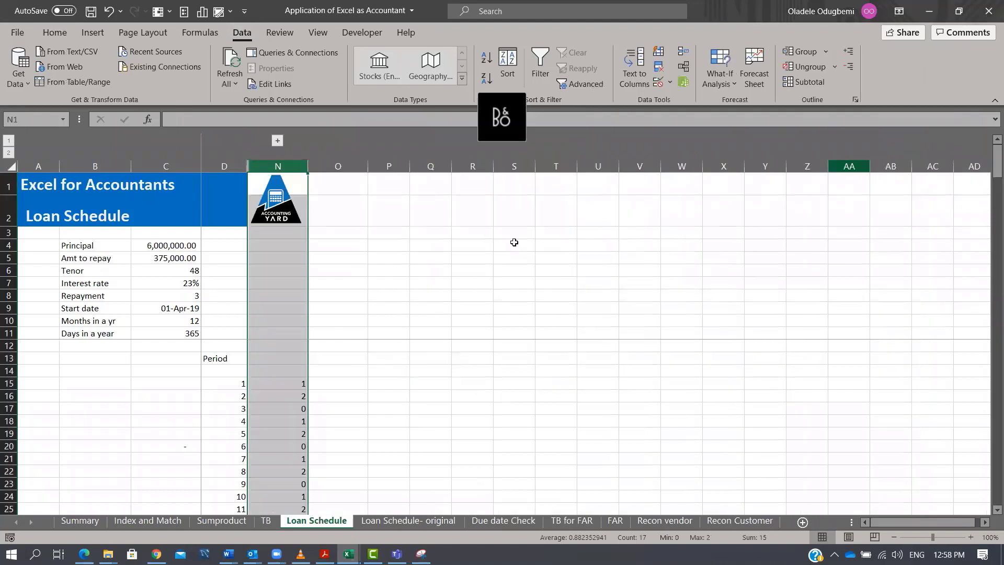
Set the Repayment value in C8 to 5.
{"action": "left_click", "coordinate": [301, 371]}
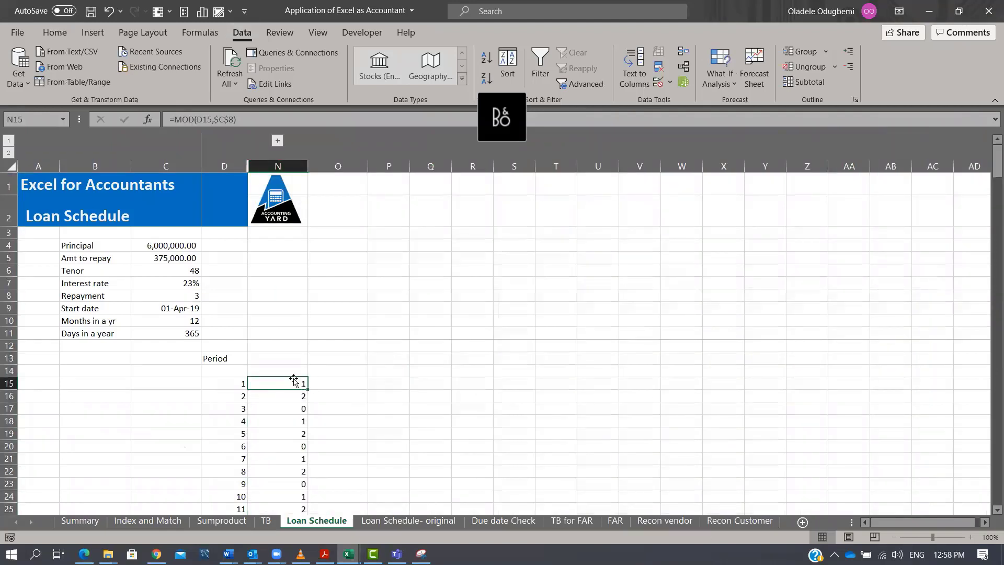
{"action": "left_click", "coordinate": [172, 294]}
{"action": "type", "text": "5"}
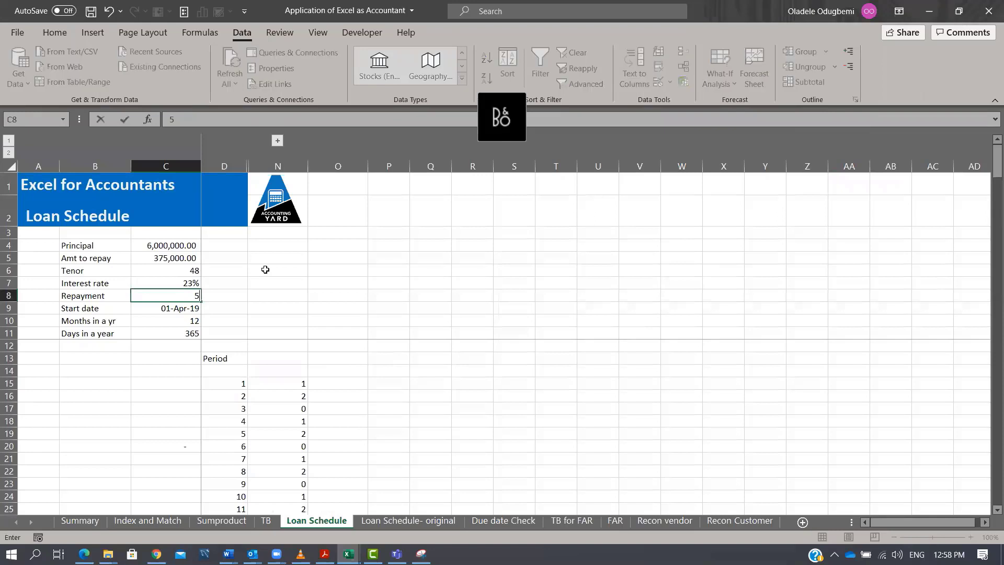
{"action": "key", "text": "Return"}
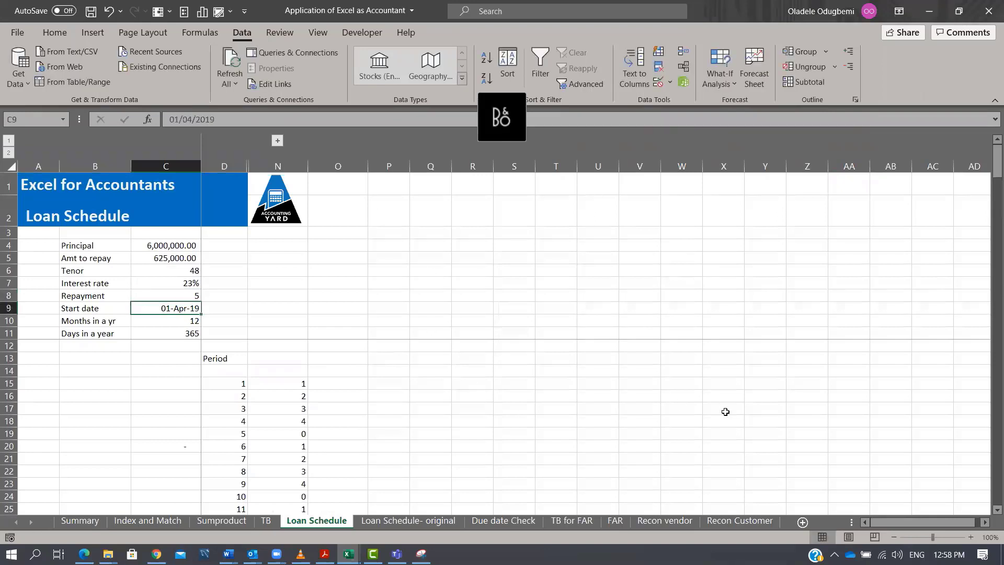
Review the MOD results in column N against the periods down the schedule.
{"action": "left_click", "coordinate": [774, 255]}
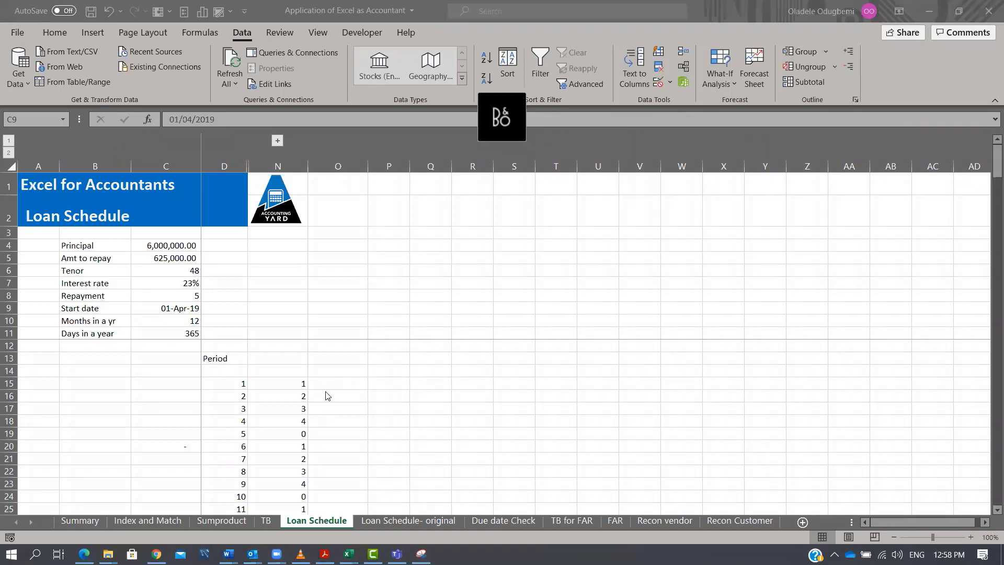
{"action": "left_click", "coordinate": [174, 308]}
{"action": "left_click", "coordinate": [183, 322]}
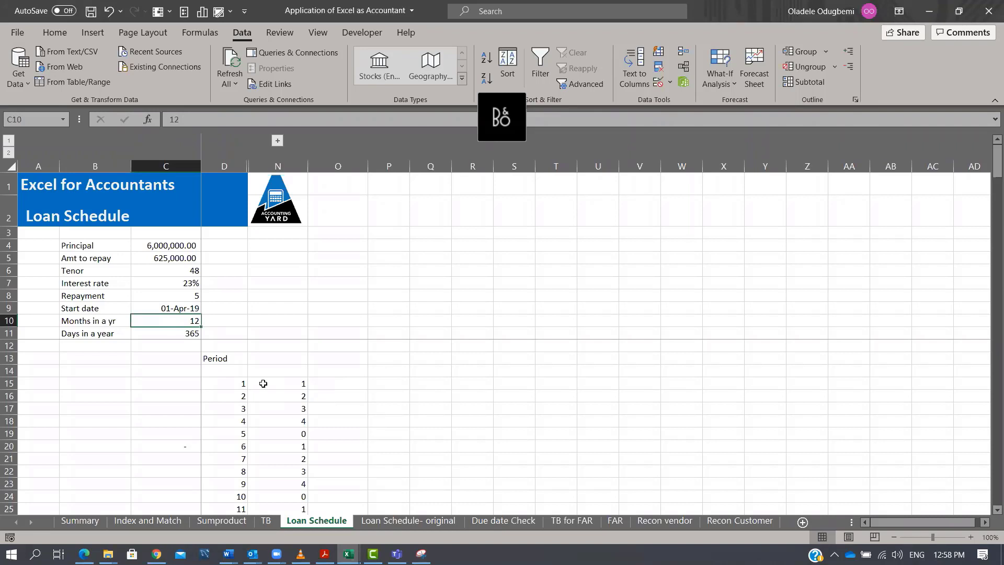
{"action": "left_click", "coordinate": [187, 294]}
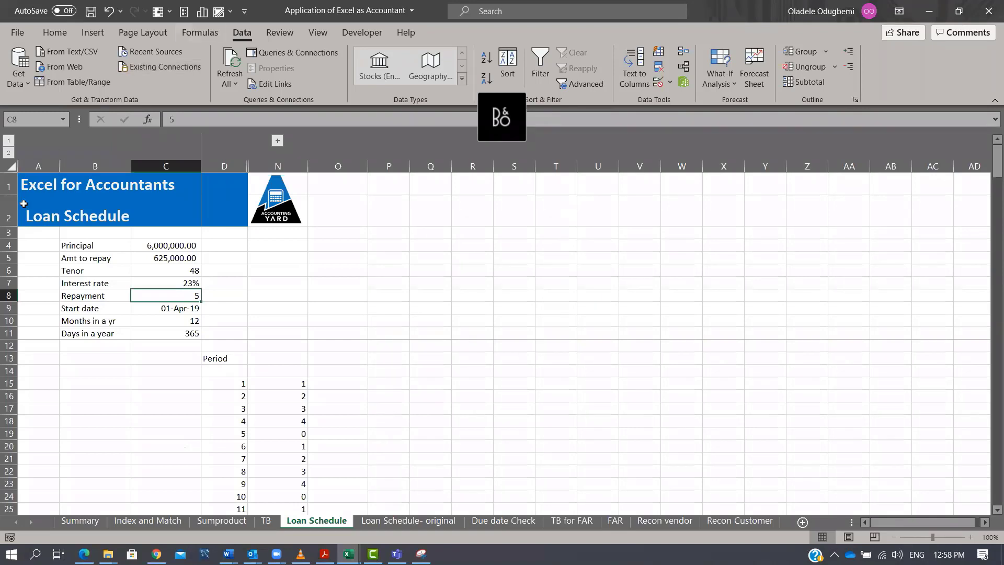
{"action": "left_click", "coordinate": [235, 434]}
{"action": "left_click", "coordinate": [240, 497]}
{"action": "scroll", "coordinate": [255, 485], "scroll_direction": "down", "scroll_amount": 3}
{"action": "key", "text": "Down"}
{"action": "key", "text": "Down"}
{"action": "key", "text": "Down"}
{"action": "key", "text": "Down"}
{"action": "key", "text": "Down"}
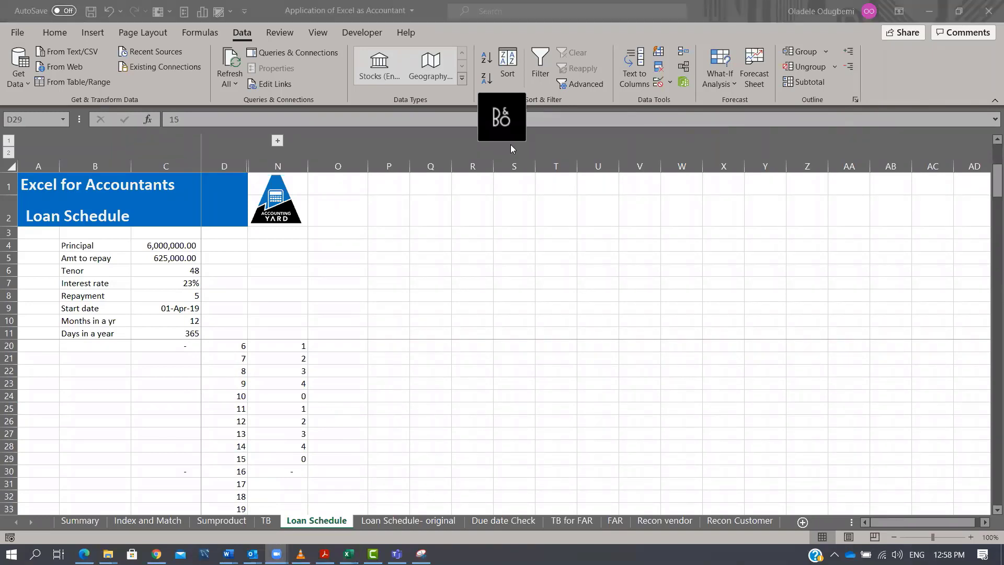
{"action": "left_click", "coordinate": [391, 380]}
{"action": "key", "text": "Right"}
{"action": "left_click_drag", "start_coordinate": [308, 465], "coordinate": [311, 539]}
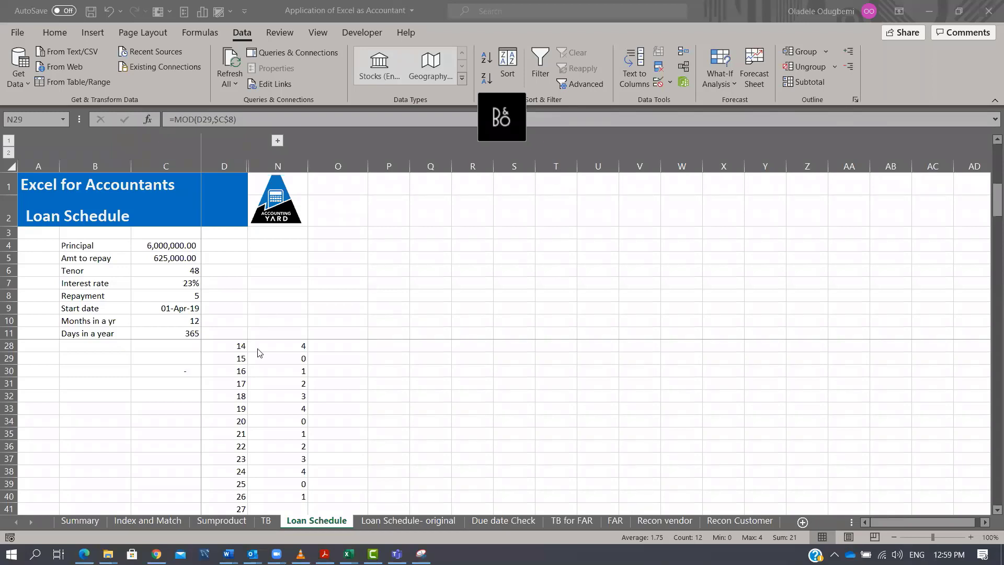
Expand the collapsed columns E to M to show the full loan schedule again.
{"action": "scroll", "coordinate": [287, 368], "scroll_direction": "up", "scroll_amount": 1}
{"action": "scroll", "coordinate": [287, 368], "scroll_direction": "up", "scroll_amount": 5}
{"action": "left_click", "coordinate": [301, 358]}
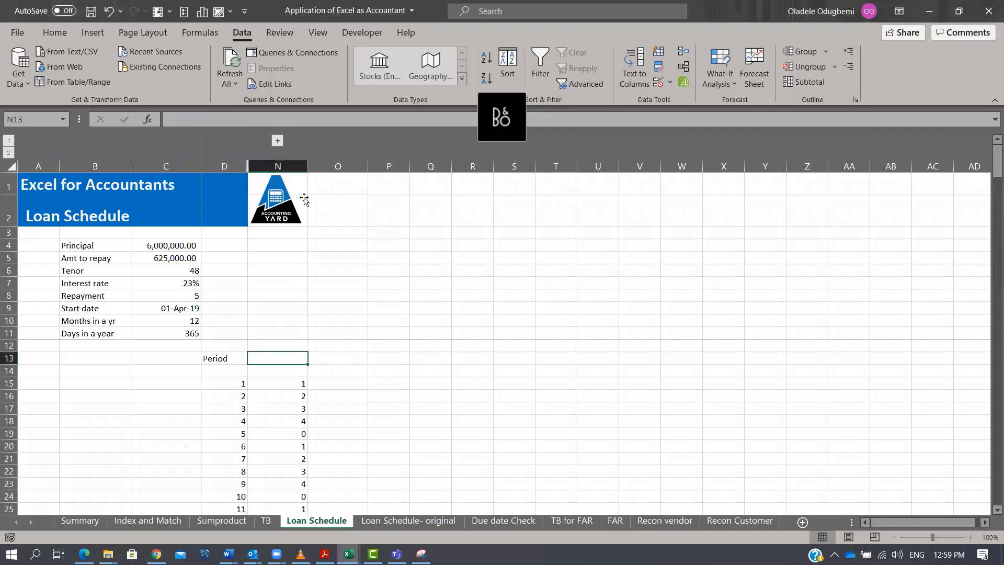
{"action": "left_click", "coordinate": [277, 140]}
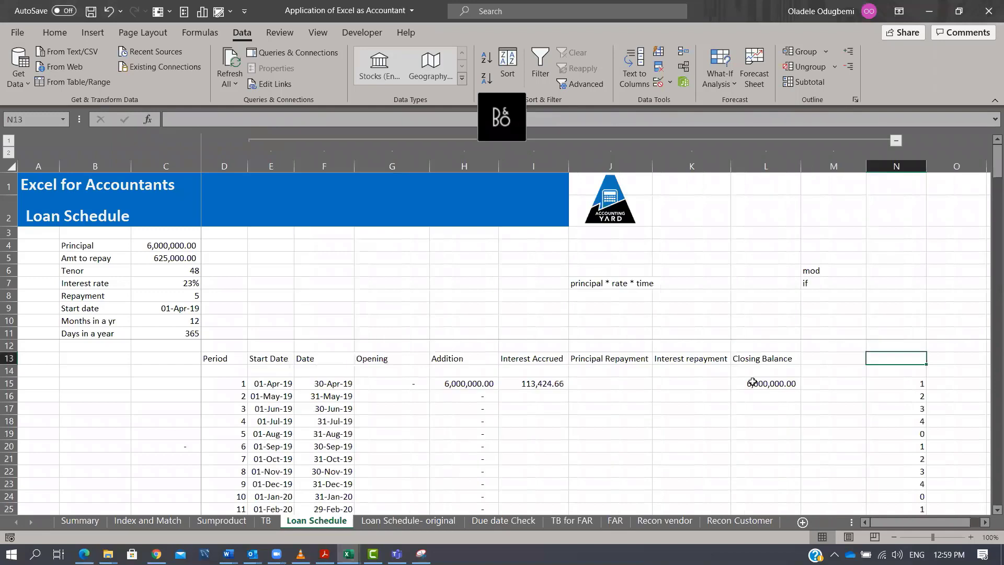
{"action": "left_click", "coordinate": [904, 383]}
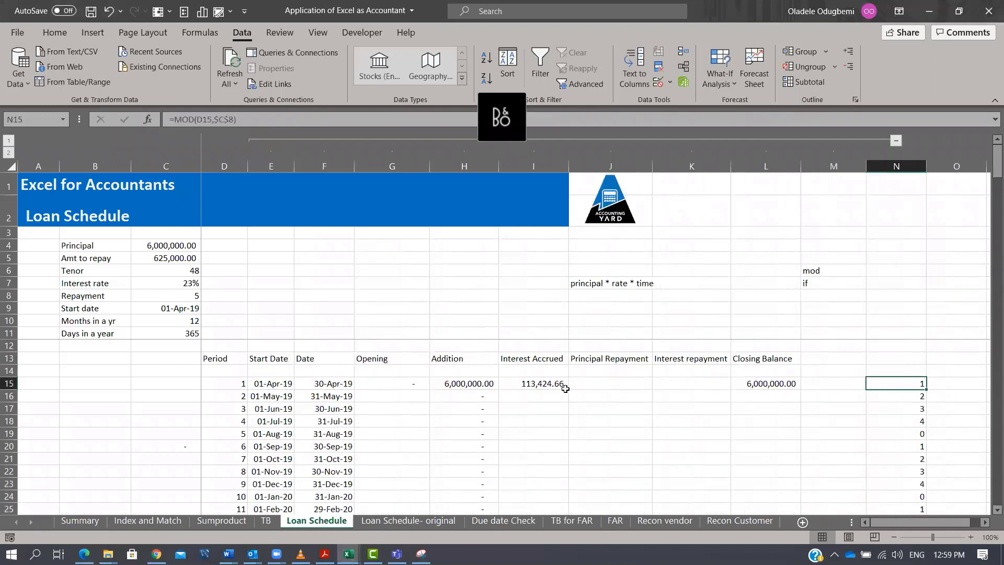
Enter the Principal Repayment formula =IF(MOD(D15,$C$8)=0,-$C$5,0) in J15.
{"action": "left_click", "coordinate": [586, 384]}
{"action": "type", "text": "=I"}
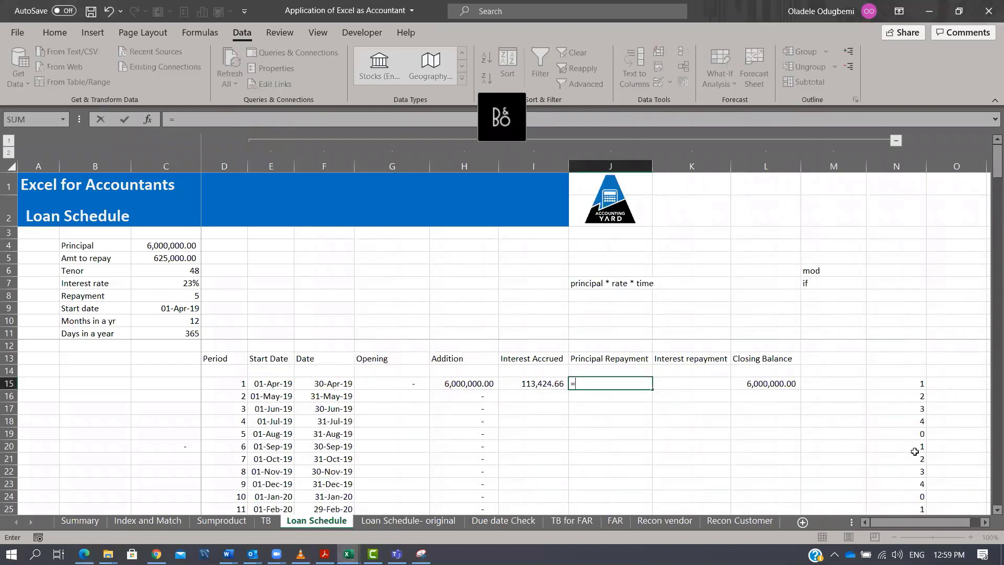
{"action": "key", "text": "Tab"}
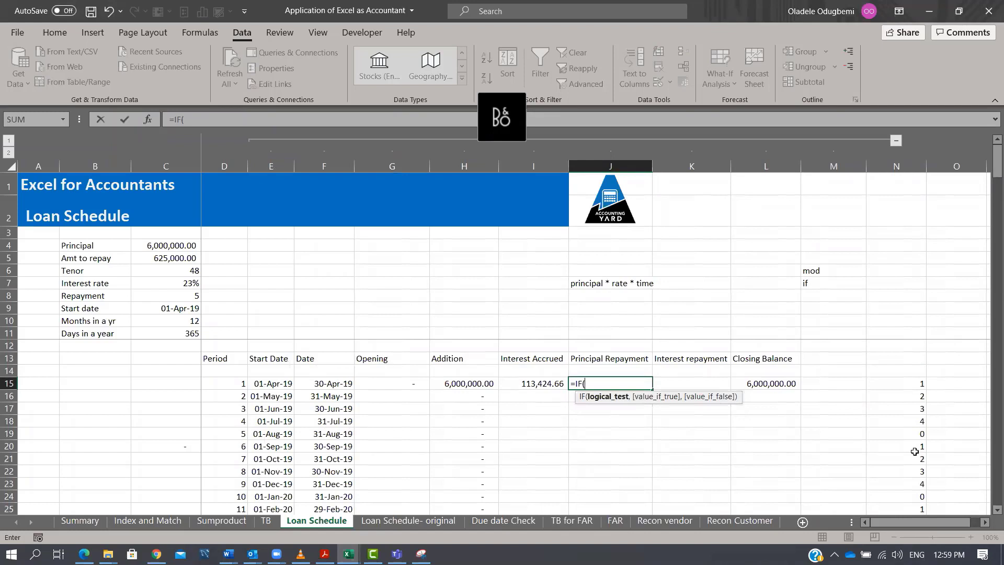
{"action": "type", "text": "mod"}
{"action": "key", "text": "Tab"}
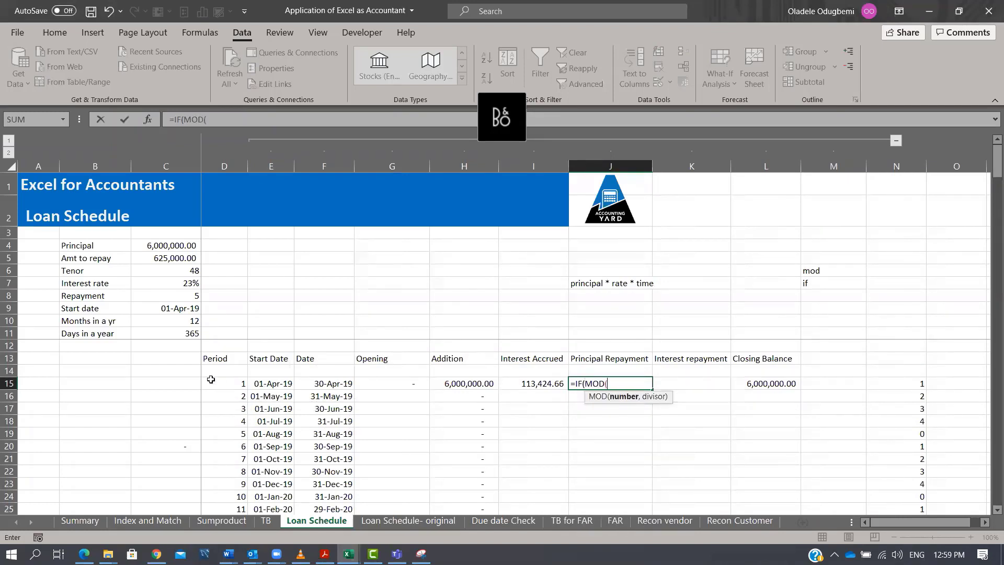
{"action": "left_click", "coordinate": [231, 384]}
{"action": "type", "text": ","}
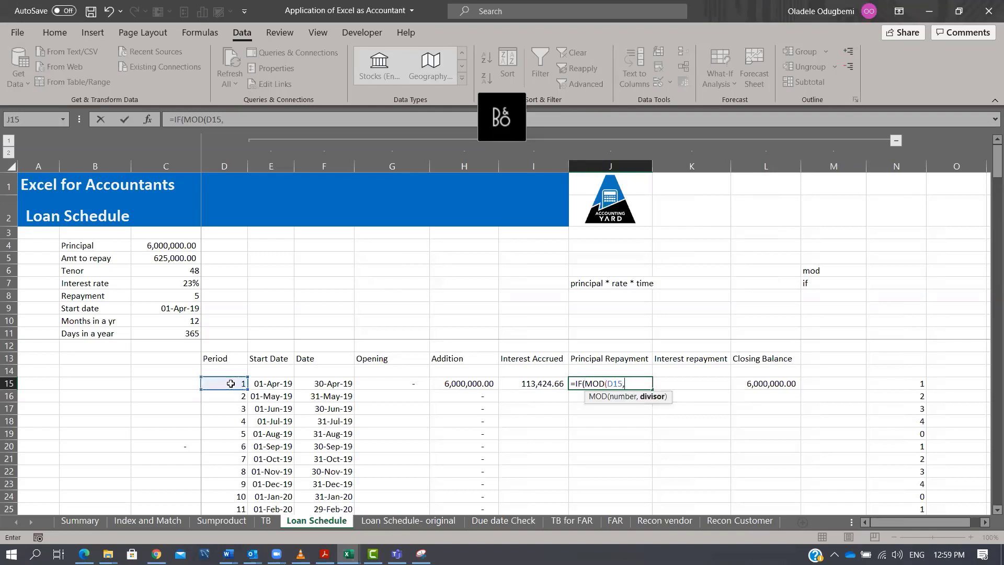
{"action": "left_click", "coordinate": [179, 293]}
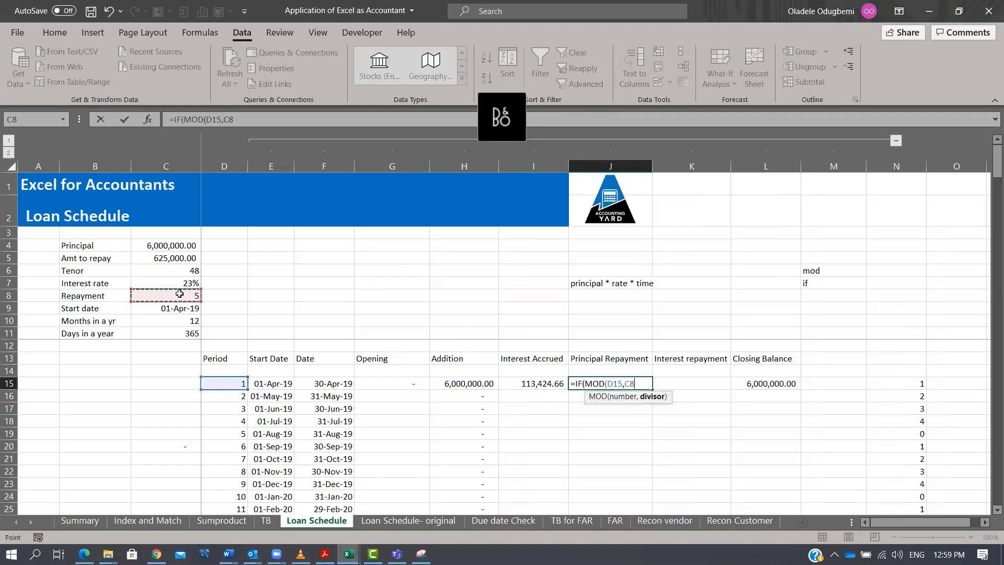
{"action": "key", "text": "F4"}
{"action": "type", "text": ")=0"}
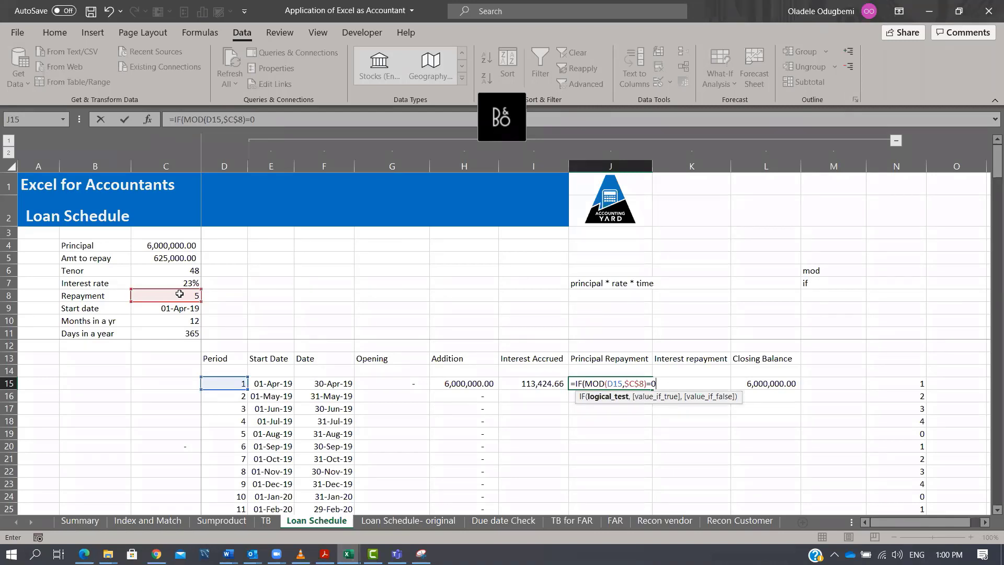
{"action": "type", "text": ",-"}
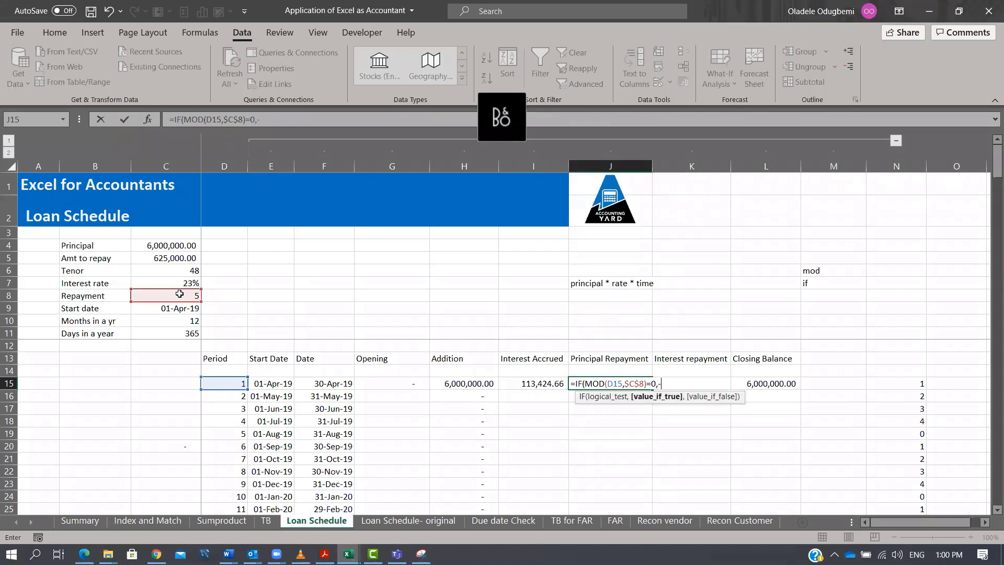
{"action": "left_click", "coordinate": [157, 258]}
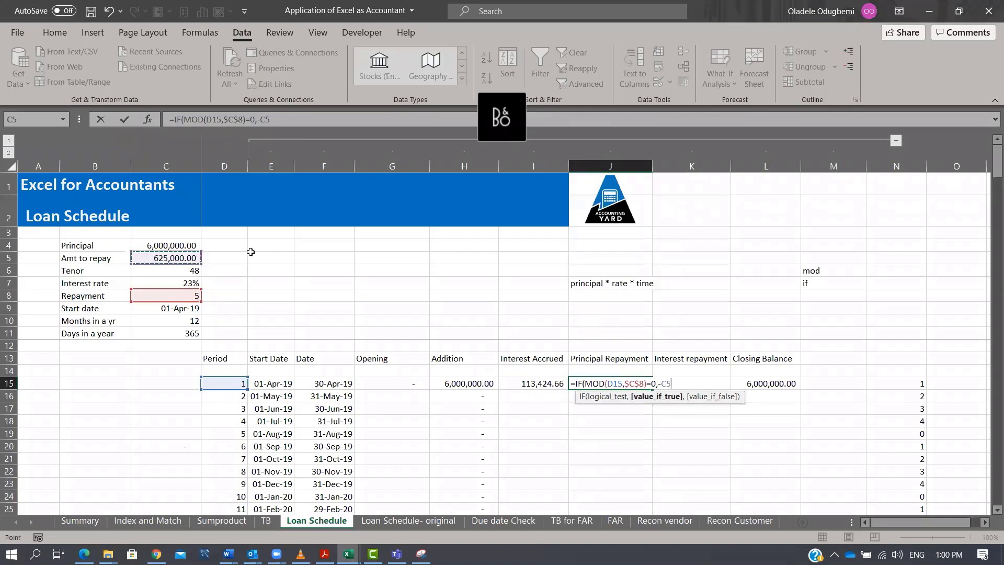
{"action": "key", "text": "F4"}
{"action": "type", "text": ",0"}
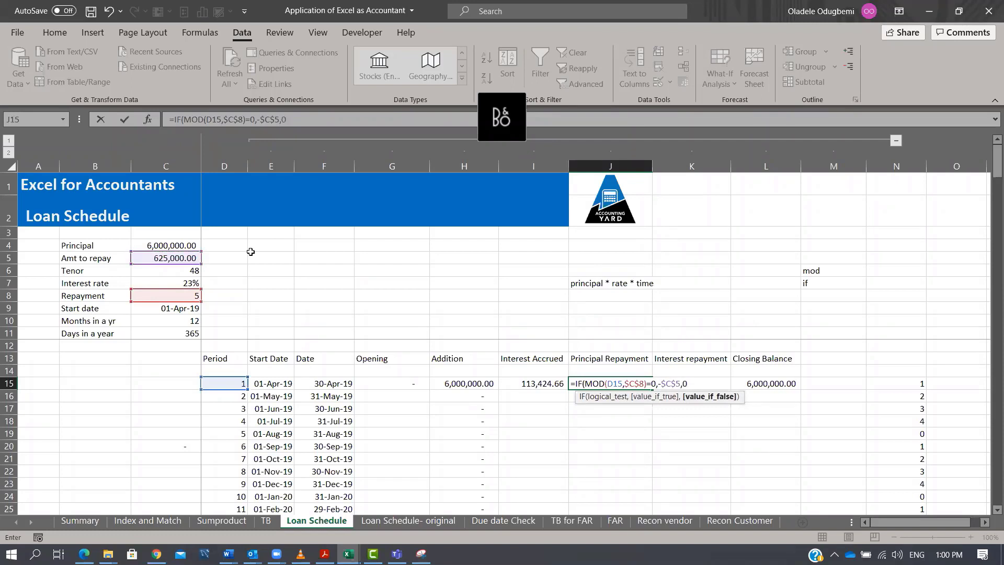
{"action": "type", "text": ")"}
{"action": "key", "text": "ctrl+Return"}
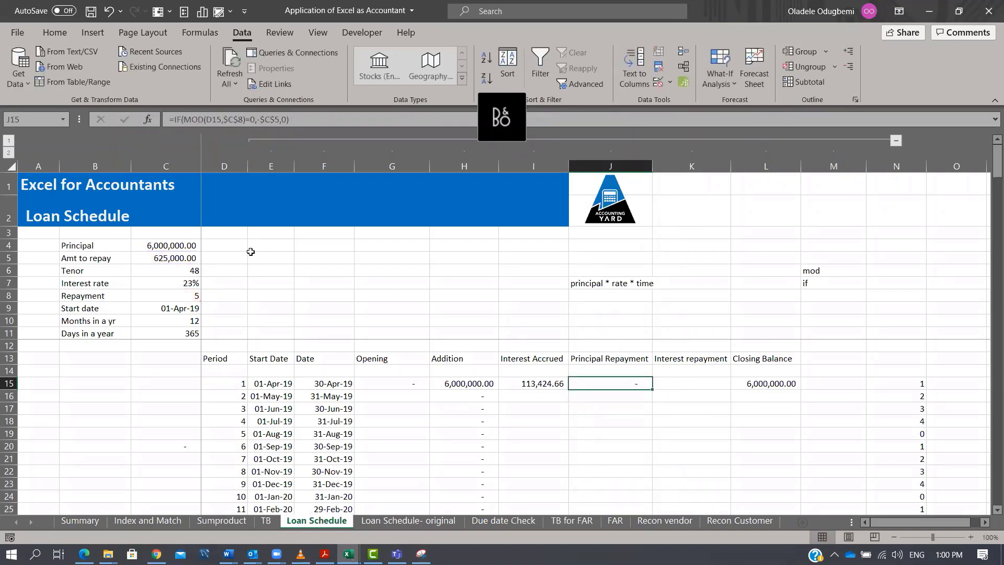
Fill the Interest Accrued and Principal Repayment formulas from row 15 down the schedule.
{"action": "left_click_drag", "start_coordinate": [543, 383], "coordinate": [647, 383]}
{"action": "double_click", "coordinate": [647, 383]}
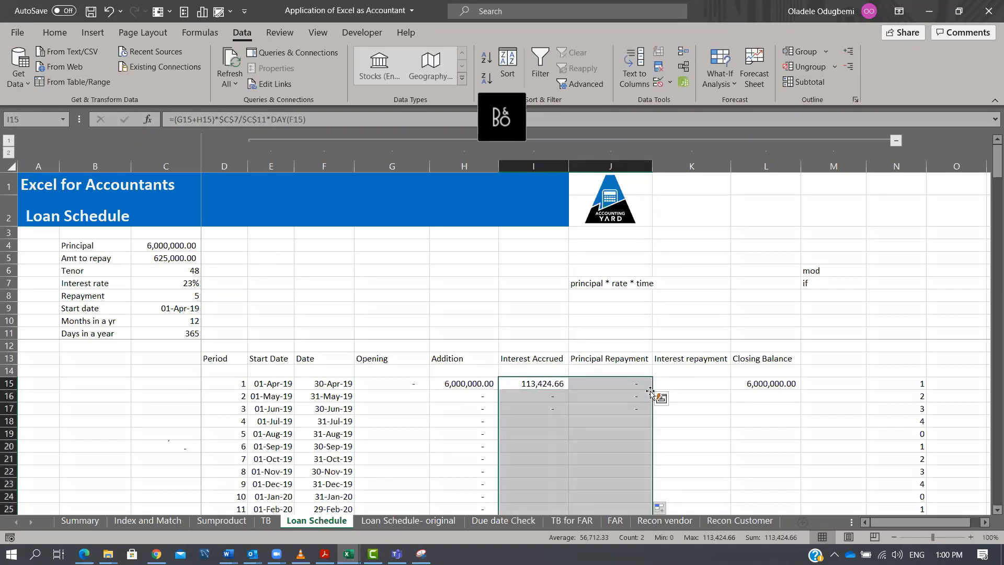
{"action": "key", "text": "Right"}
{"action": "key", "text": "Down"}
{"action": "key", "text": "Down"}
{"action": "key", "text": "Down"}
{"action": "key", "text": "Down"}
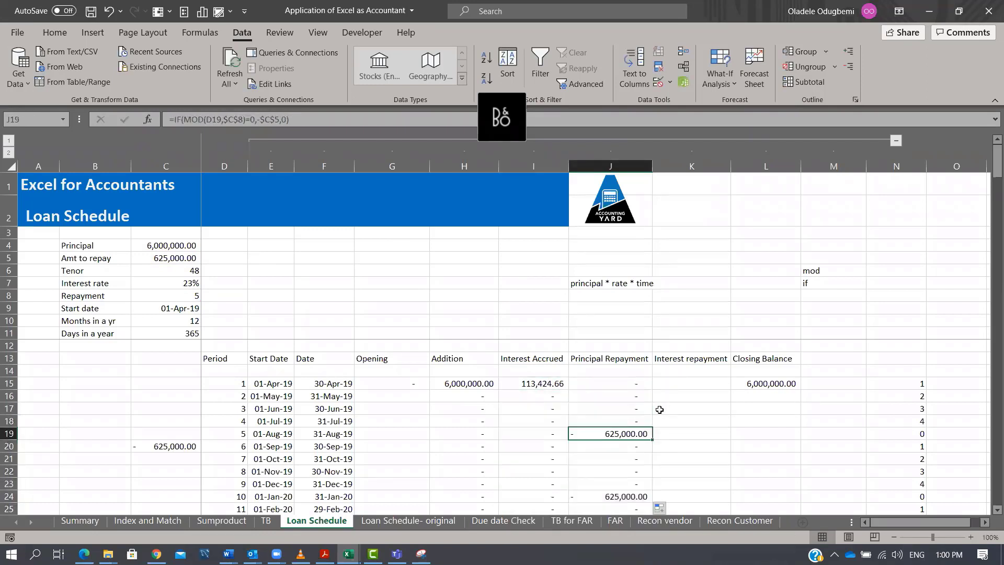
Fill the Closing Balance and Opening formulas down the whole schedule.
{"action": "left_click", "coordinate": [777, 387]}
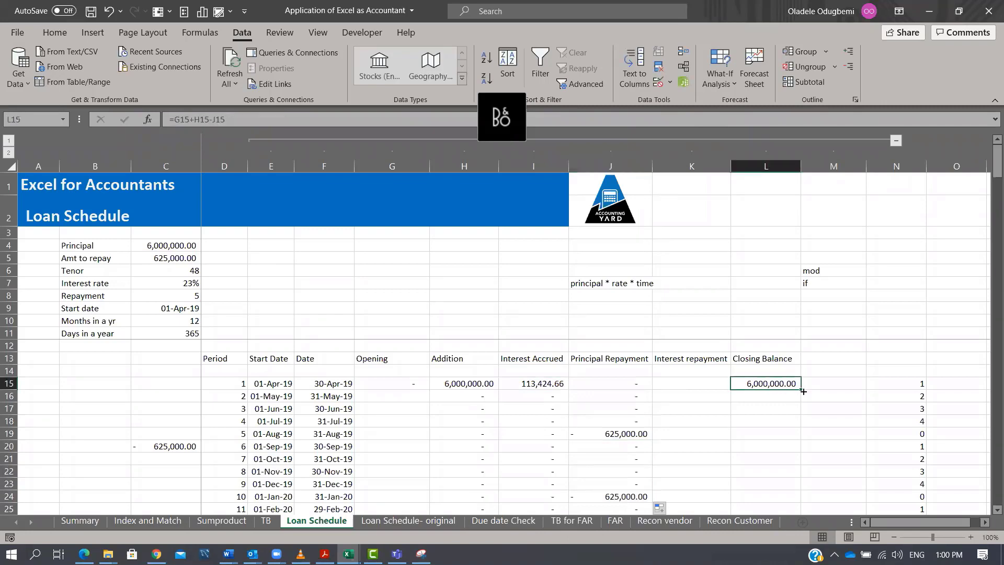
{"action": "mouse_move", "coordinate": [803, 392]}
{"action": "left_mouse_down"}
{"action": "mouse_move", "coordinate": [803, 497]}
{"action": "mouse_move", "coordinate": [816, 477]}
{"action": "mouse_move", "coordinate": [804, 370]}
{"action": "mouse_move", "coordinate": [769, 307]}
{"action": "mouse_move", "coordinate": [764, 520]}
{"action": "mouse_move", "coordinate": [763, 434]}
{"action": "mouse_move", "coordinate": [761, 515]}
{"action": "mouse_move", "coordinate": [748, 388]}
{"action": "mouse_move", "coordinate": [762, 331]}
{"action": "mouse_move", "coordinate": [763, 372]}
{"action": "mouse_move", "coordinate": [764, 349]}
{"action": "left_mouse_up"}
{"action": "left_click", "coordinate": [764, 368]}
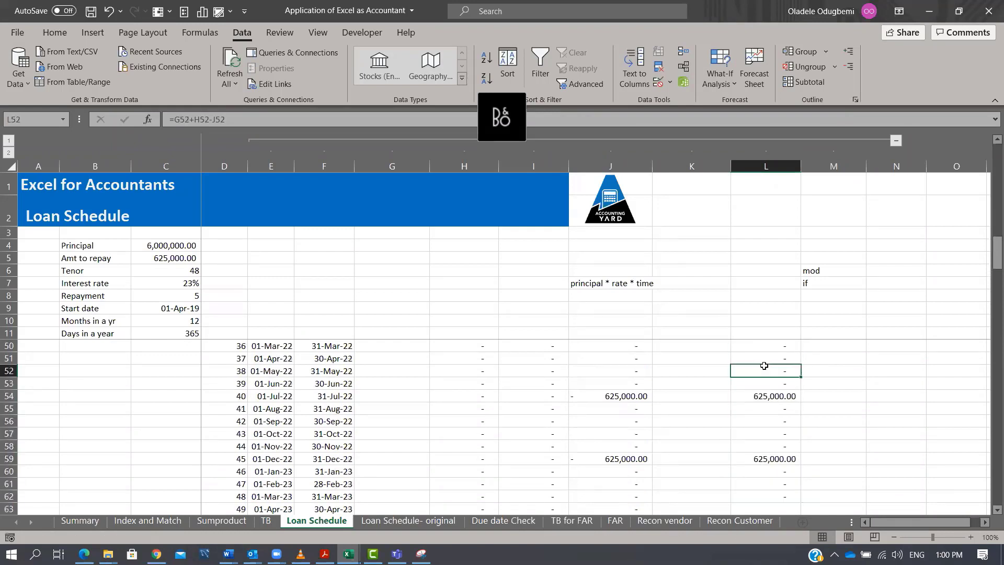
{"action": "key", "text": "ctrl+Up"}
{"action": "scroll", "coordinate": [765, 366], "scroll_direction": "up", "scroll_amount": 1}
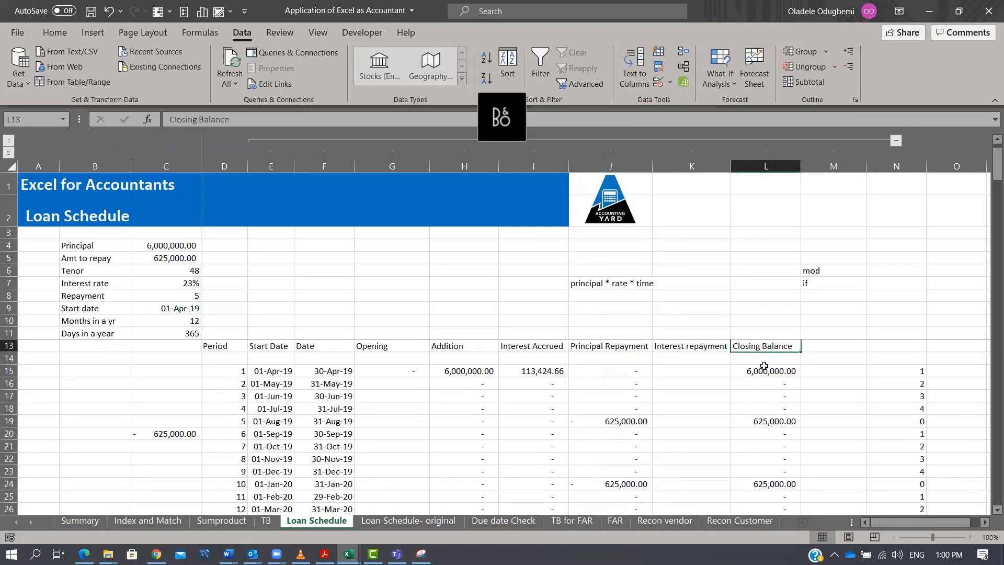
{"action": "left_click", "coordinate": [411, 372]}
{"action": "double_click", "coordinate": [428, 377]}
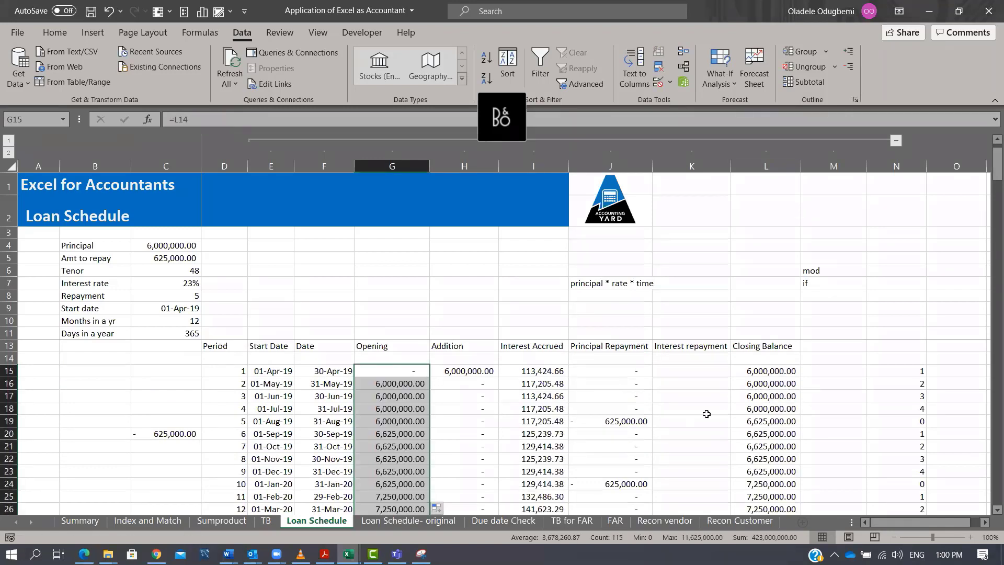
Edit the J15 formula to remove the minus sign, making it =IF(MOD(D15,$C$8)=0,$C$5,0).
{"action": "key", "text": "Right"}
{"action": "key", "text": "Right"}
{"action": "key", "text": "Right"}
{"action": "key", "text": "Down"}
{"action": "key", "text": "Down"}
{"action": "key", "text": "Down"}
{"action": "key", "text": "Down"}
{"action": "key", "text": "shift+Down"}
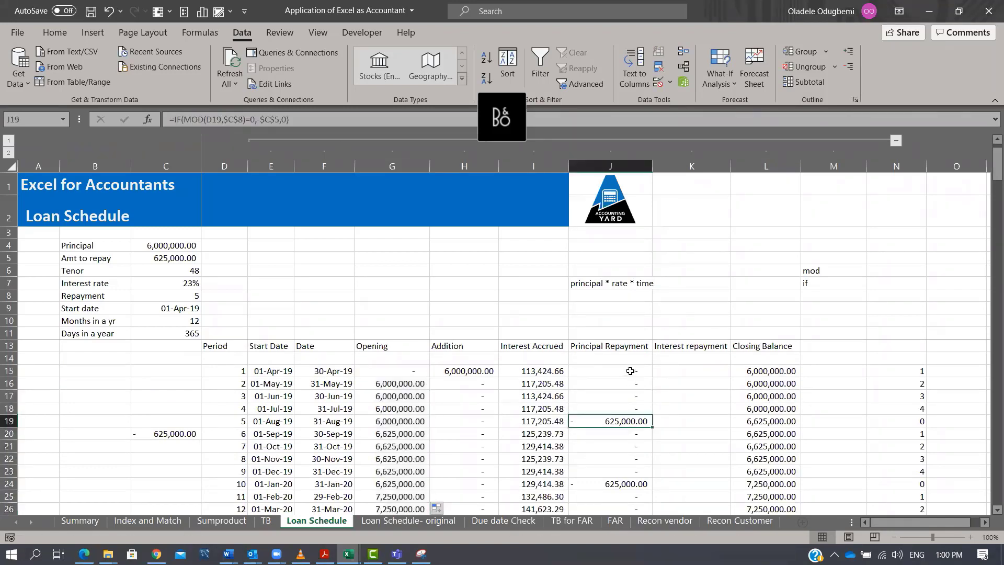
{"action": "left_click", "coordinate": [632, 372]}
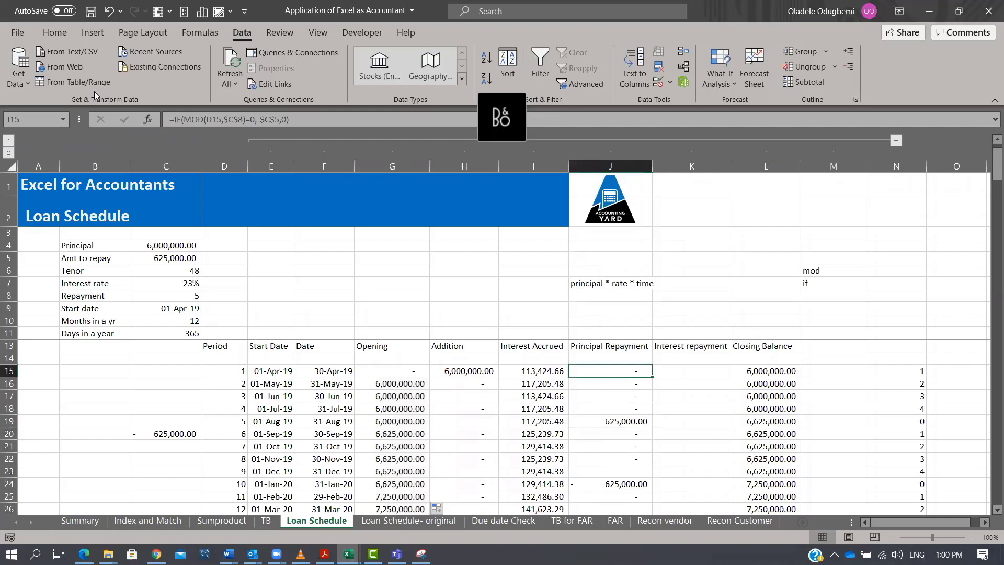
{"action": "left_click", "coordinate": [260, 120]}
{"action": "key", "text": "BackSpace"}
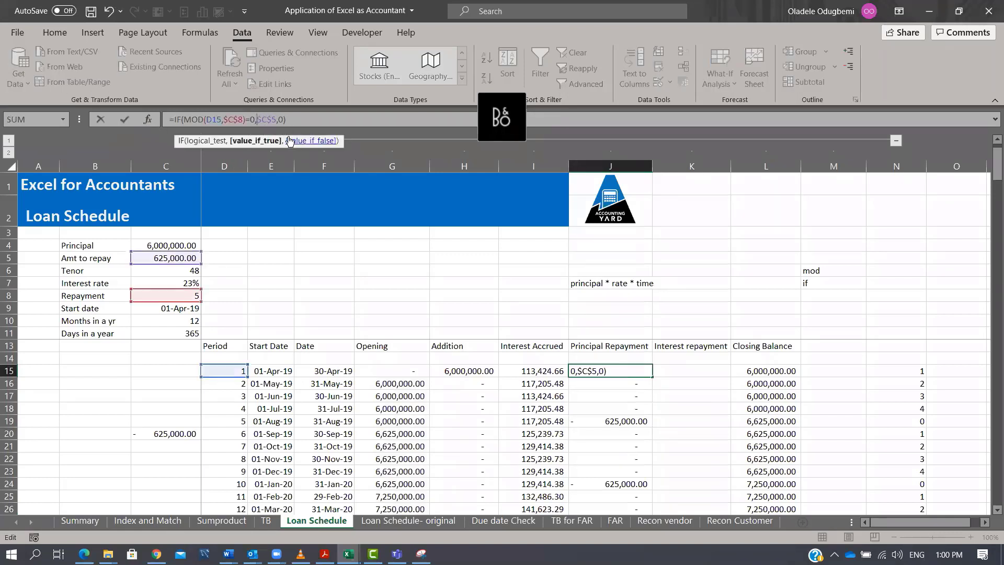
{"action": "key", "text": "ctrl+Return"}
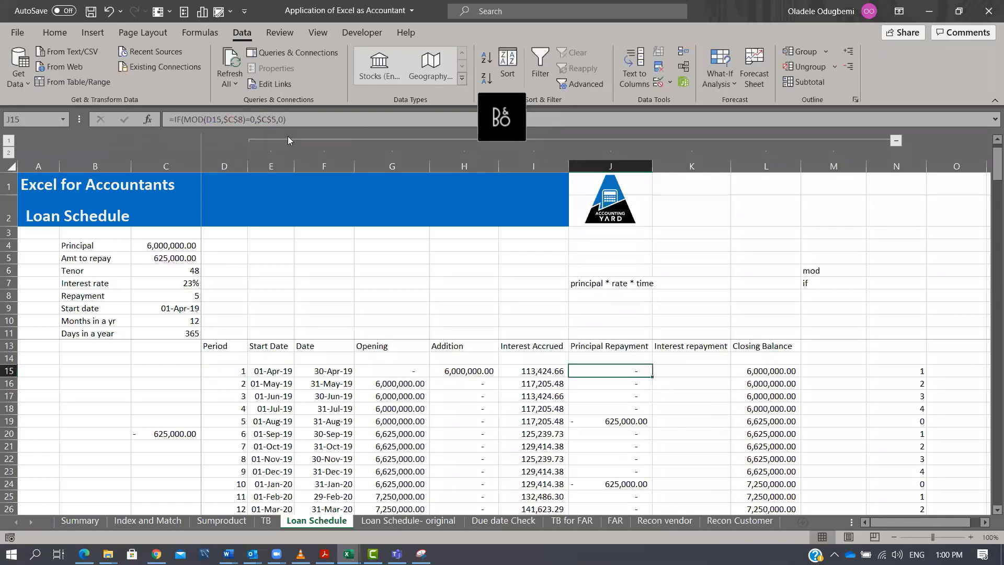
Fill the corrected Principal Repayment formula down column J and review the closing balances.
{"action": "double_click", "coordinate": [652, 376]}
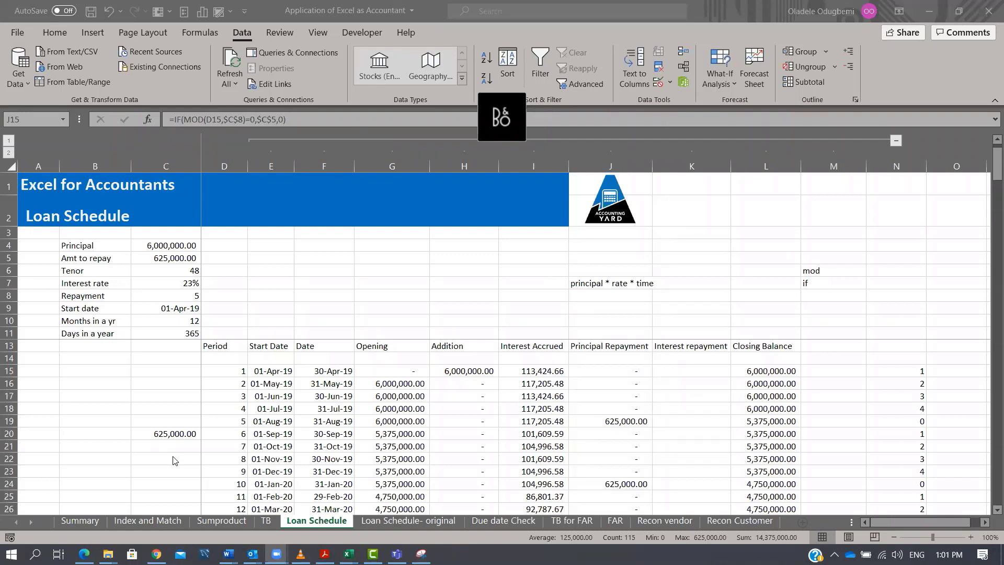
{"action": "key", "text": "alt+Tab"}
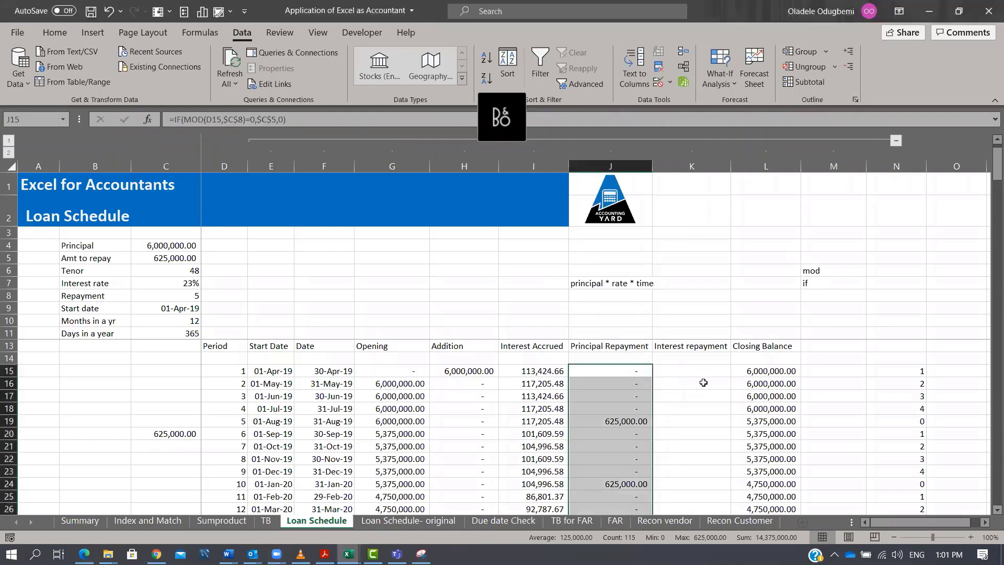
{"action": "scroll", "coordinate": [704, 380], "scroll_direction": "down", "scroll_amount": 12}
{"action": "scroll", "coordinate": [703, 380], "scroll_direction": "down", "scroll_amount": 4}
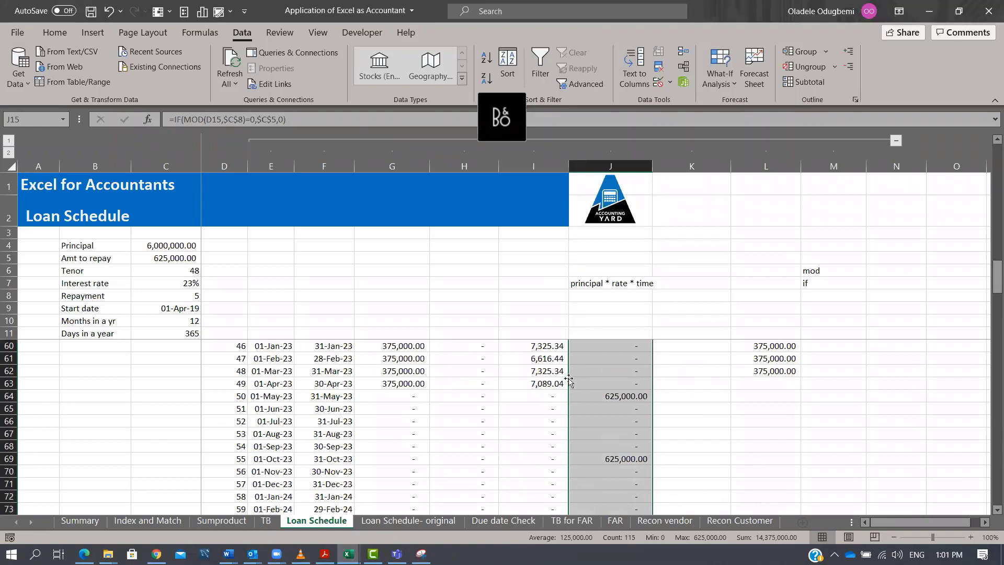
{"action": "left_click", "coordinate": [776, 372]}
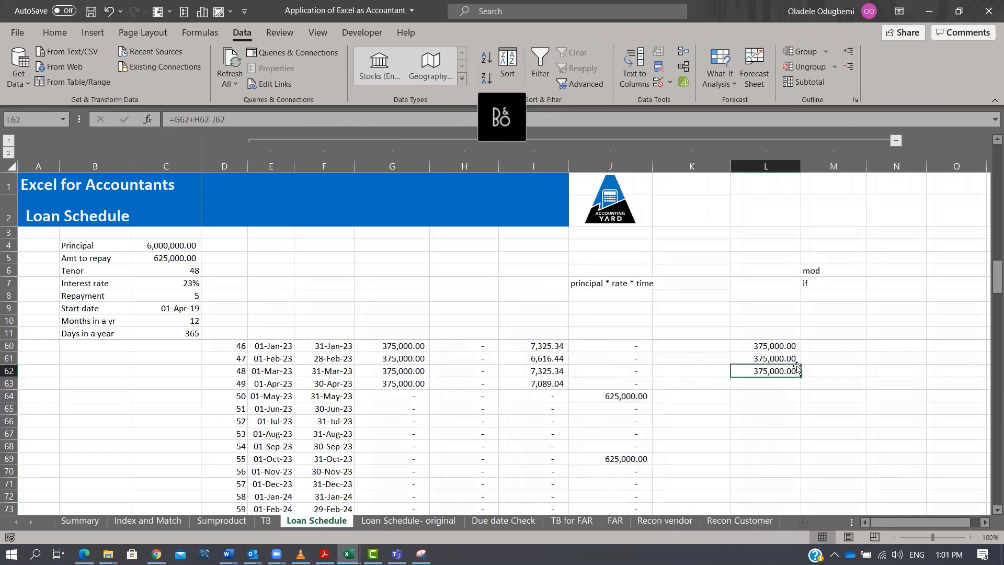
{"action": "scroll", "coordinate": [797, 366], "scroll_direction": "up", "scroll_amount": 1}
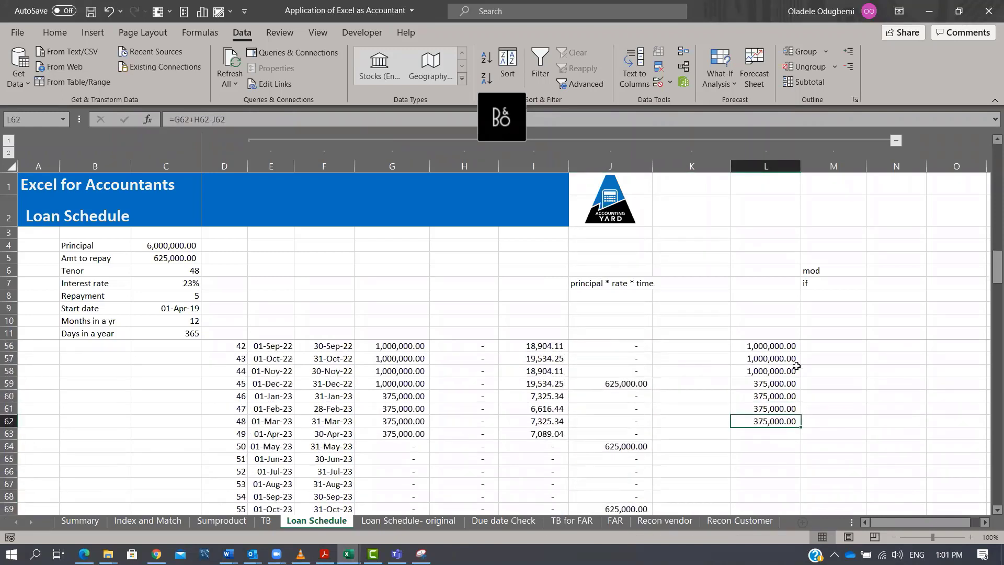
{"action": "scroll", "coordinate": [797, 366], "scroll_direction": "up", "scroll_amount": 15}
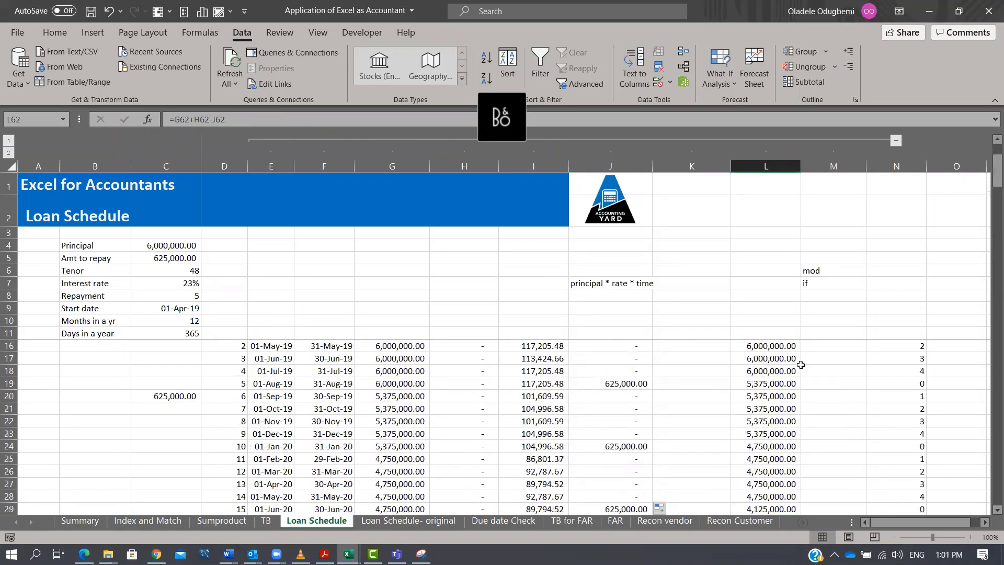
Set the Repayment value in C8 to 4 and review the schedule down to its final period.
{"action": "left_click", "coordinate": [622, 396]}
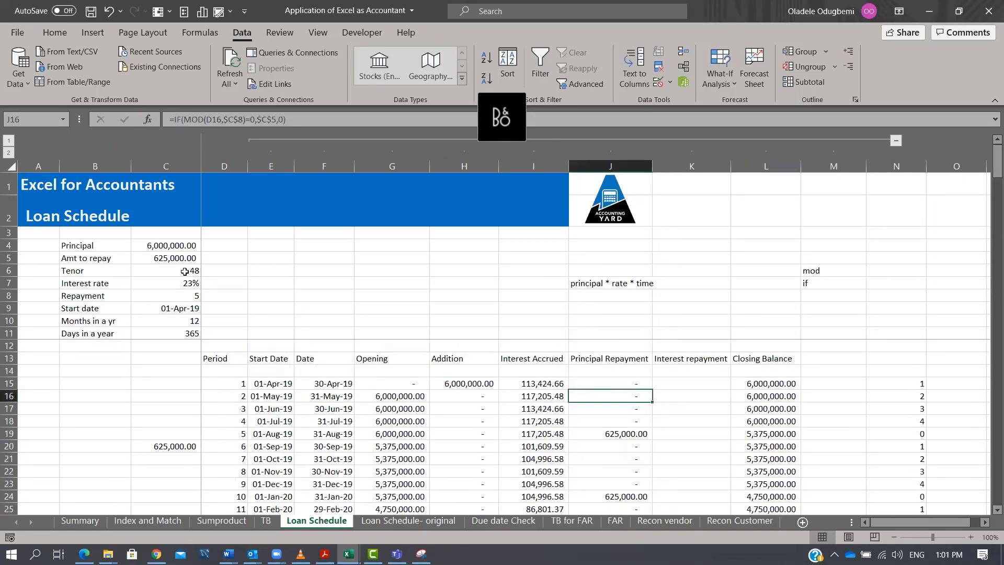
{"action": "left_click", "coordinate": [186, 301]}
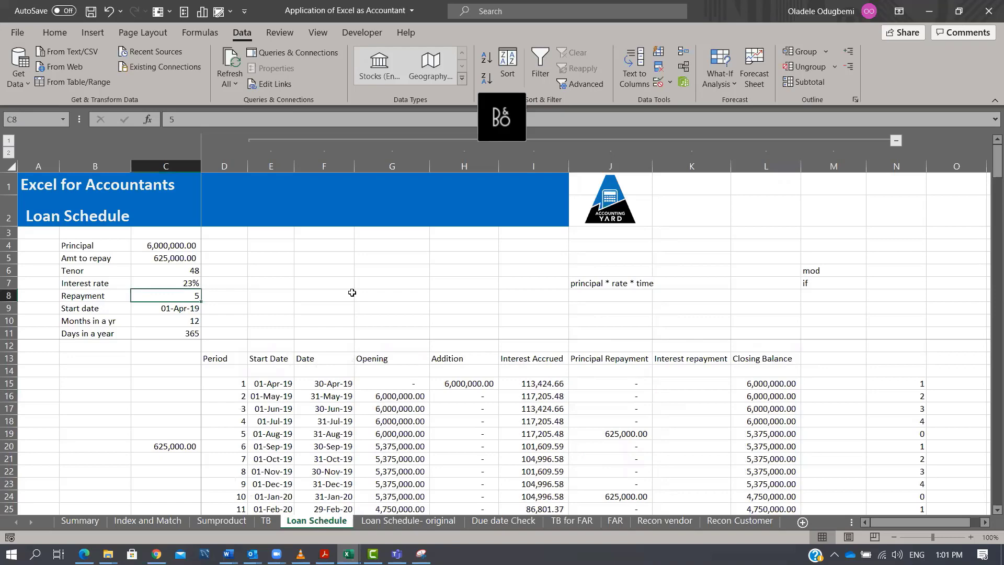
{"action": "type", "text": "4"}
{"action": "key", "text": "ctrl+Return"}
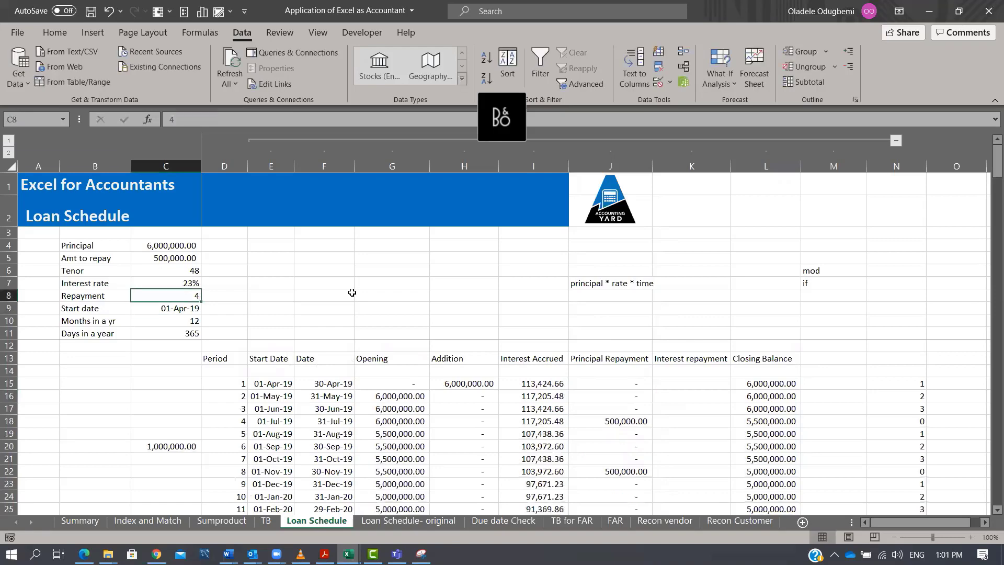
{"action": "scroll", "coordinate": [785, 429], "scroll_direction": "down", "scroll_amount": 13}
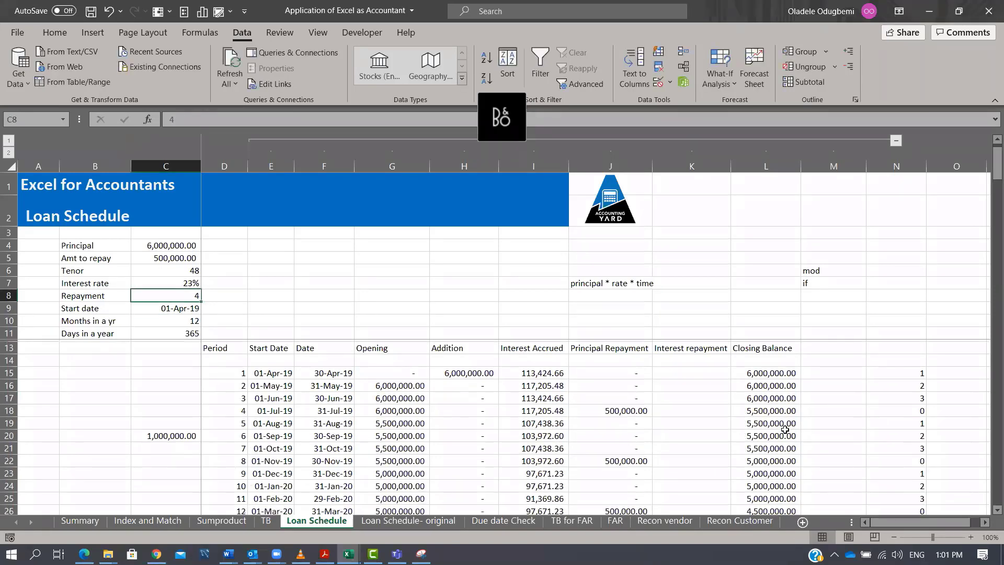
{"action": "scroll", "coordinate": [785, 429], "scroll_direction": "down", "scroll_amount": 2}
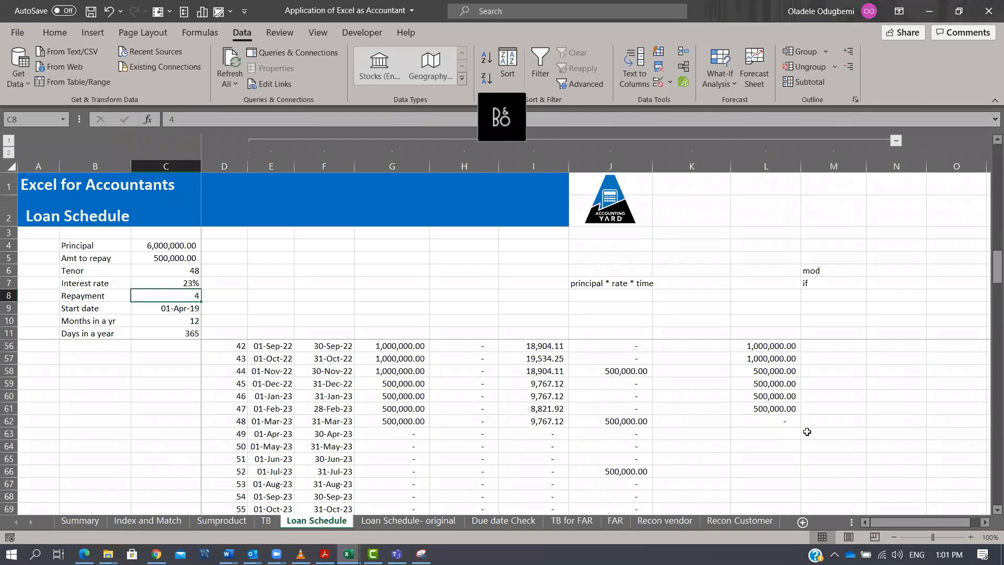
{"action": "left_click", "coordinate": [787, 424]}
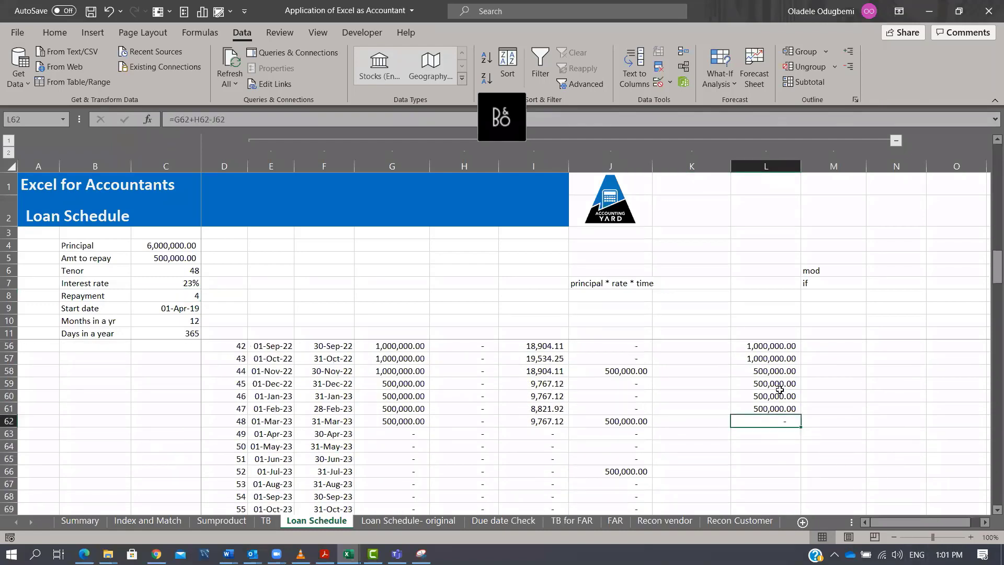
{"action": "scroll", "coordinate": [801, 419], "scroll_direction": "up", "scroll_amount": 11}
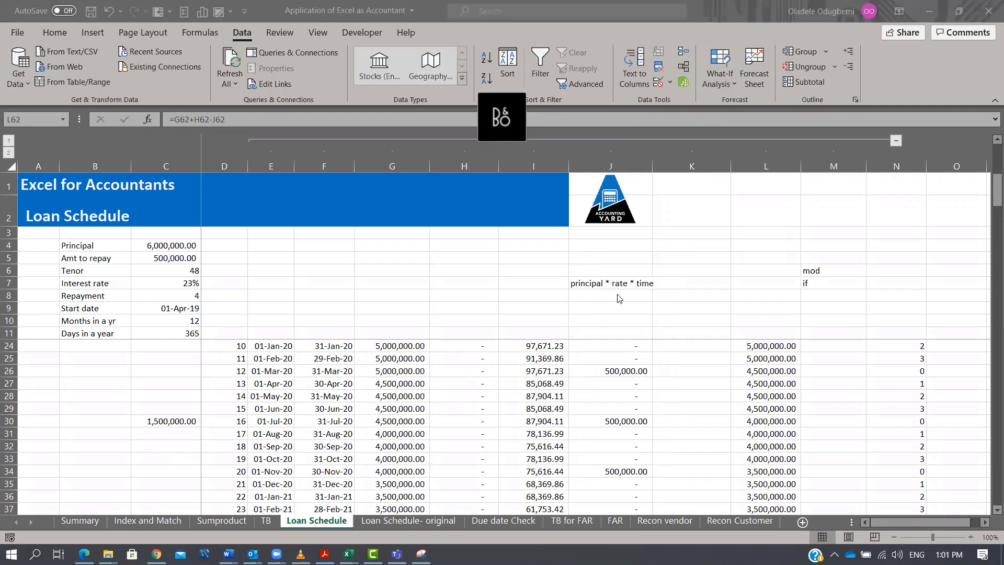
{"action": "scroll", "coordinate": [621, 299], "scroll_direction": "up", "scroll_amount": 4}
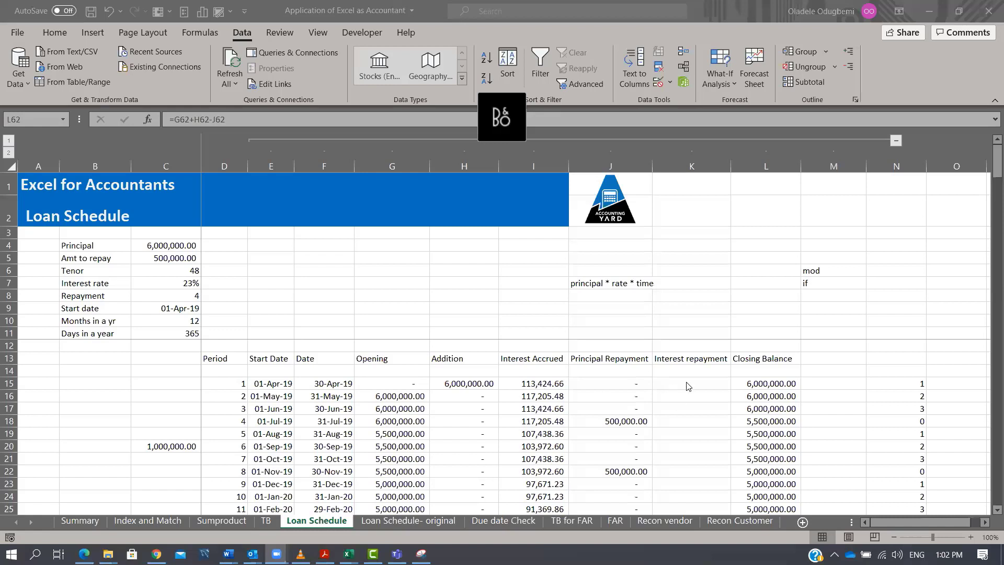
Add the label offset in M8 beneath the mod and if notes.
{"action": "left_click_drag", "start_coordinate": [681, 383], "coordinate": [688, 417]}
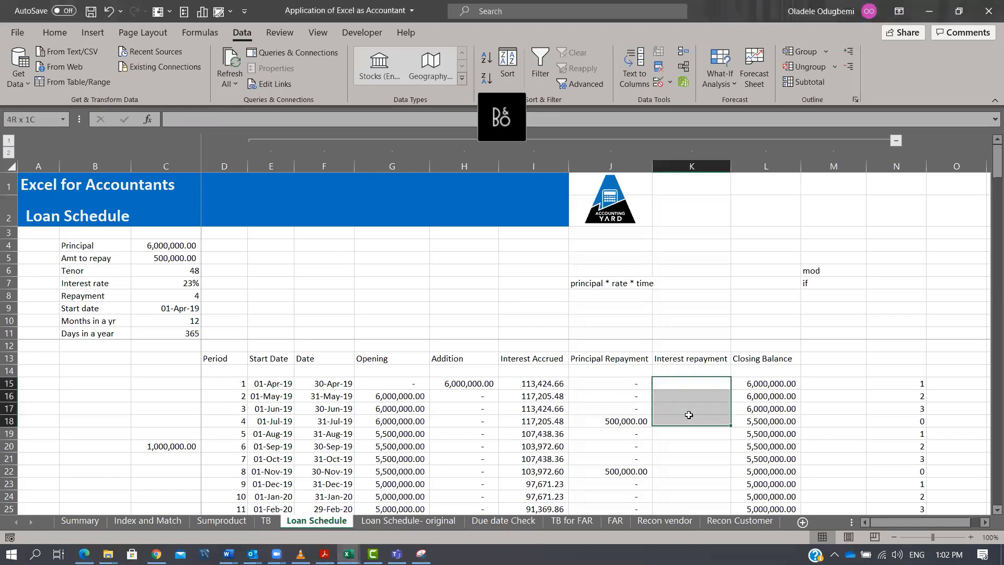
{"action": "left_click", "coordinate": [700, 382]}
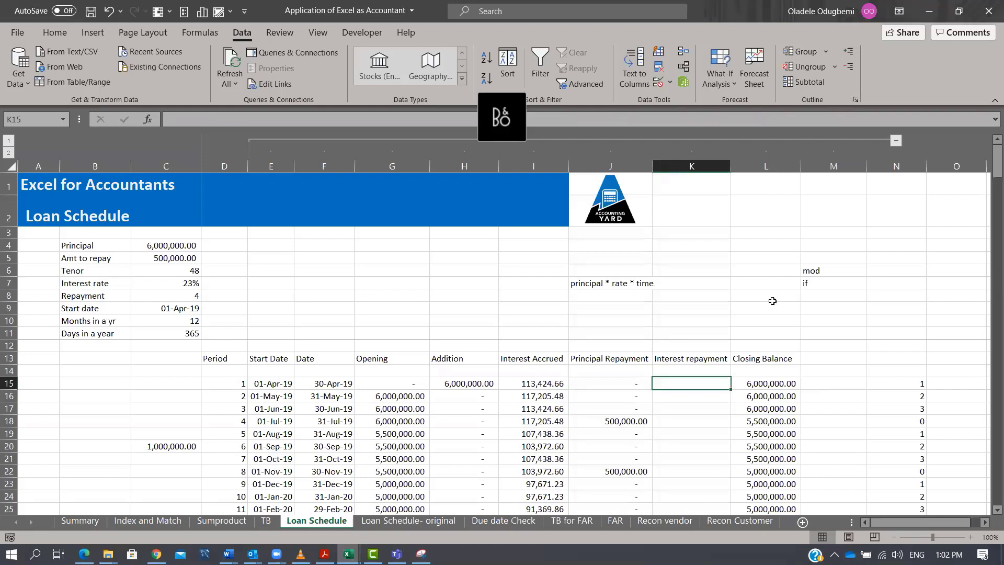
{"action": "left_click", "coordinate": [818, 296]}
{"action": "type", "text": "offset"}
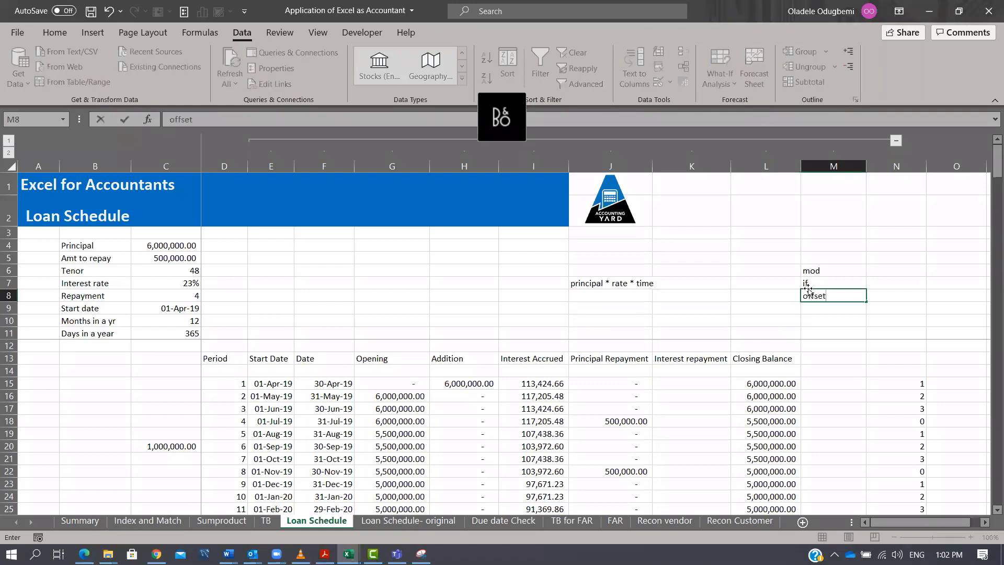
{"action": "key", "text": "Return"}
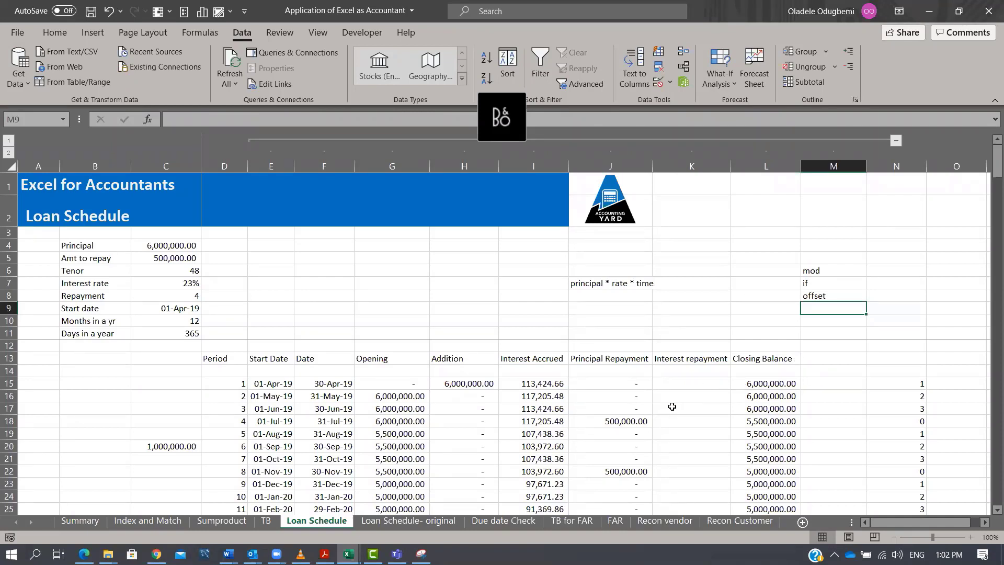
Enter the sample numbers 1 to 6 down column O from O5 to O10.
{"action": "left_click_drag", "start_coordinate": [549, 414], "coordinate": [555, 377]}
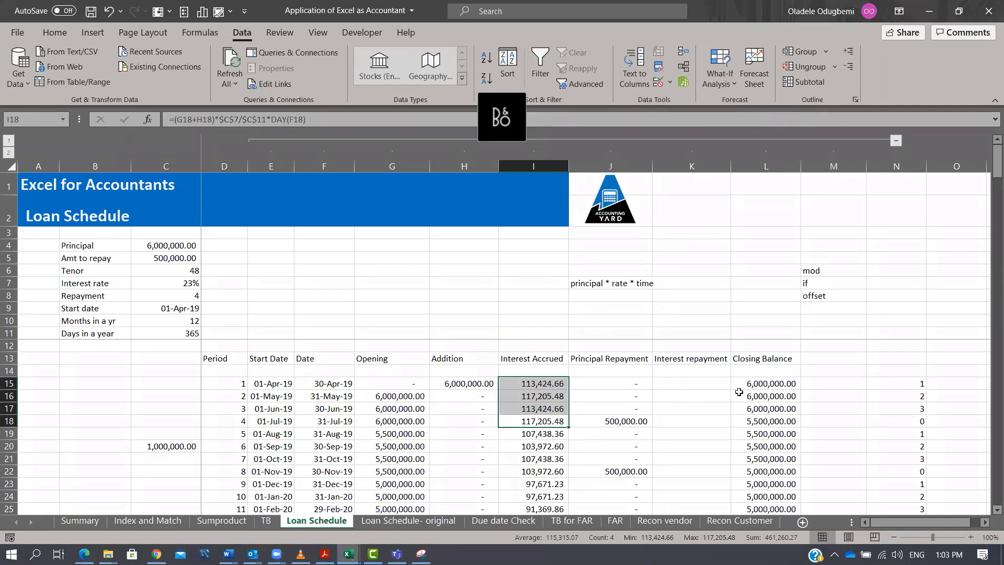
{"action": "left_click", "coordinate": [918, 256]}
{"action": "key", "text": "Right"}
{"action": "key", "text": "Right"}
{"action": "key", "text": "Right"}
{"action": "key", "text": "Right"}
{"action": "key", "text": "Right"}
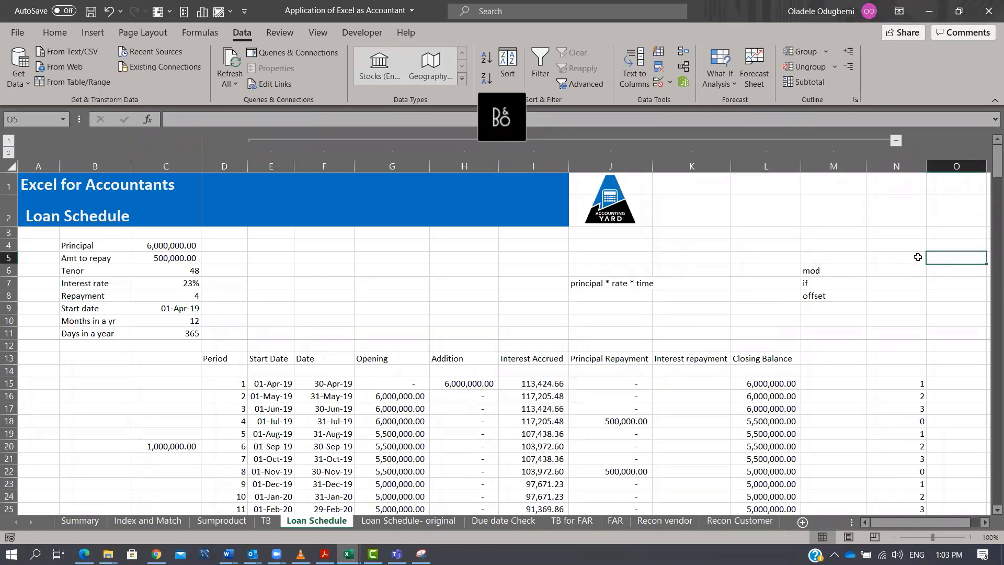
{"action": "key", "text": "Left"}
{"action": "key", "text": "Left"}
{"action": "key", "text": "Left"}
{"action": "key", "text": "Left"}
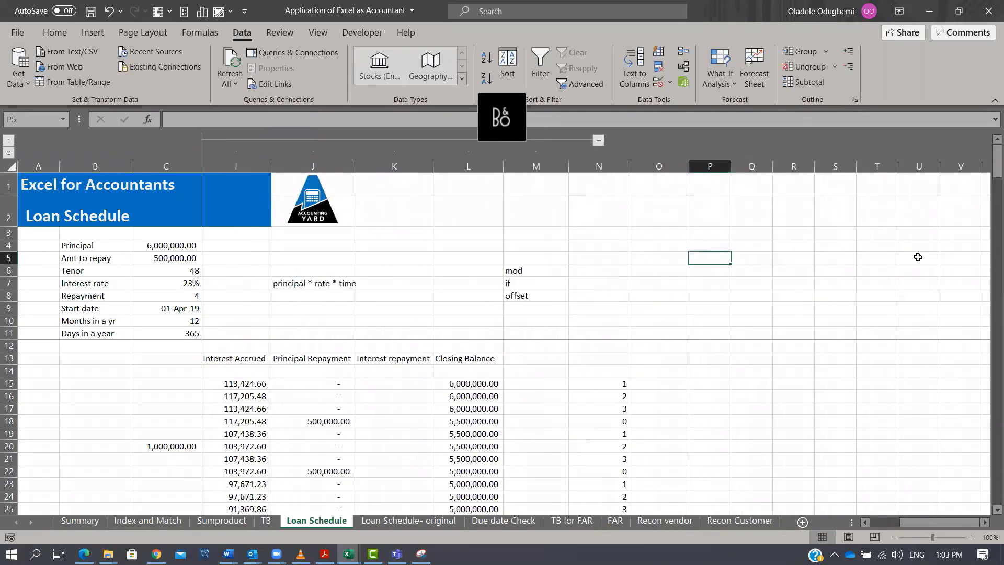
{"action": "type", "text": "1"}
{"action": "key", "text": "Return"}
{"action": "type", "text": "2"}
{"action": "key", "text": "Return"}
{"action": "type", "text": "3"}
{"action": "key", "text": "Return"}
{"action": "type", "text": "4"}
{"action": "key", "text": "Return"}
{"action": "type", "text": "5"}
{"action": "key", "text": "Return"}
{"action": "type", "text": "6"}
{"action": "key", "text": "Return"}
{"action": "key", "text": "Right"}
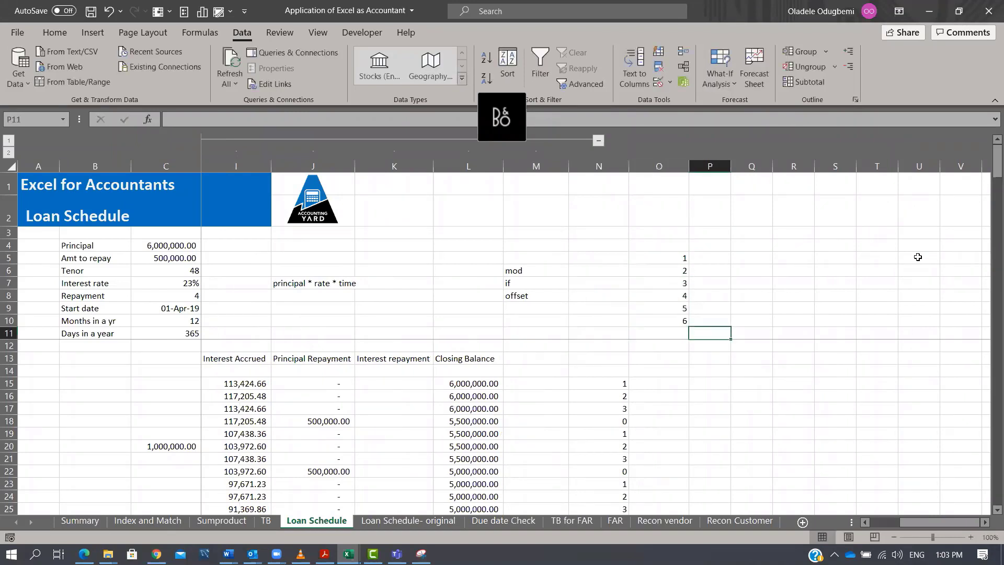
Enter =OFFSET(O10,,3) in Q10 beside the sample numbers.
{"action": "key", "text": "Up"}
{"action": "key", "text": "Right"}
{"action": "type", "text": "=off"}
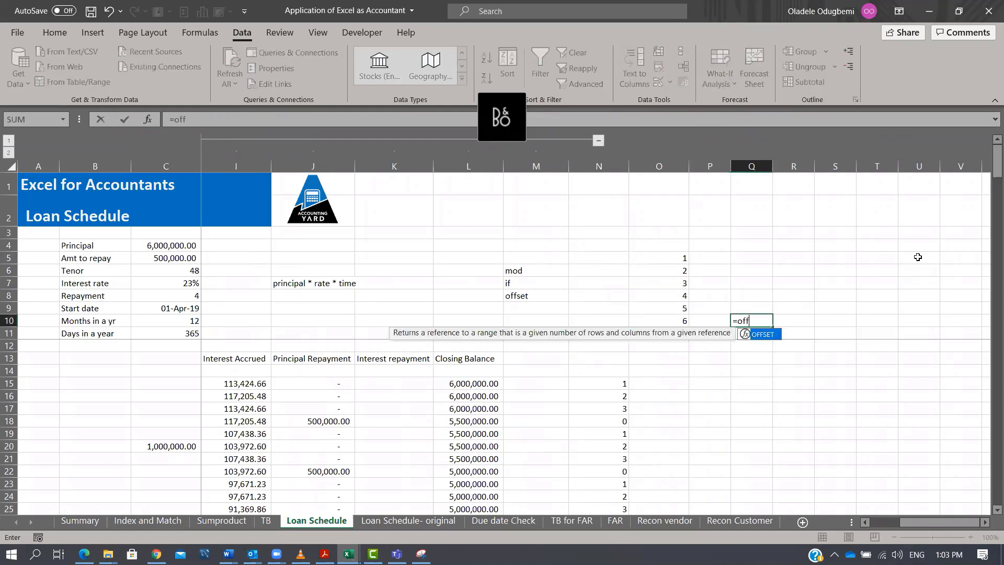
{"action": "key", "text": "Tab"}
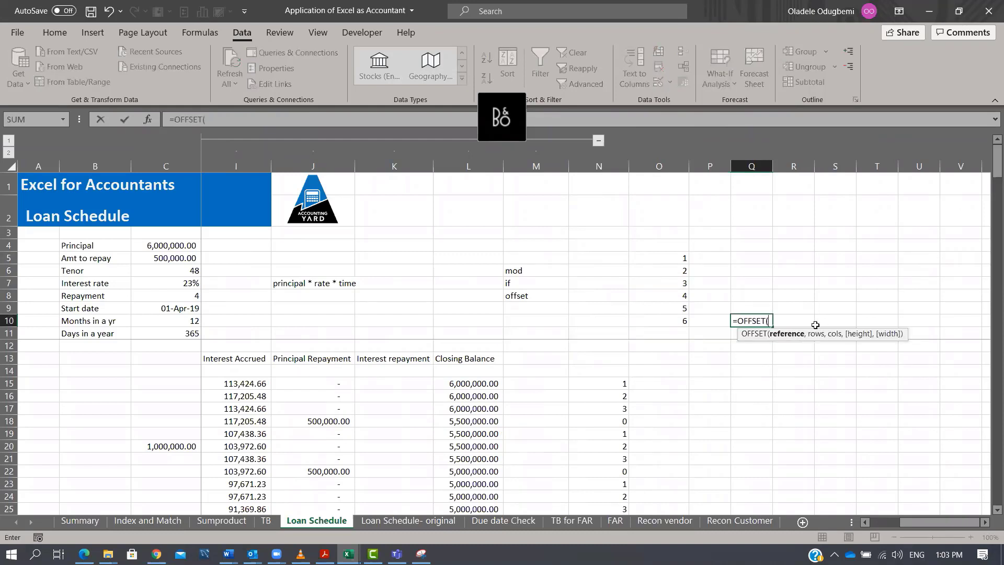
{"action": "left_click", "coordinate": [685, 320]}
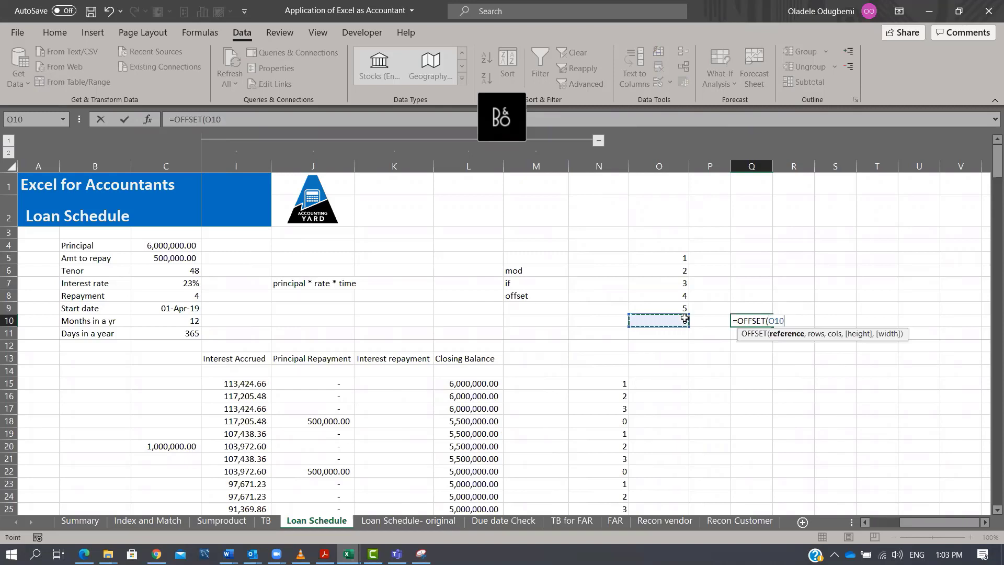
{"action": "type", "text": ","}
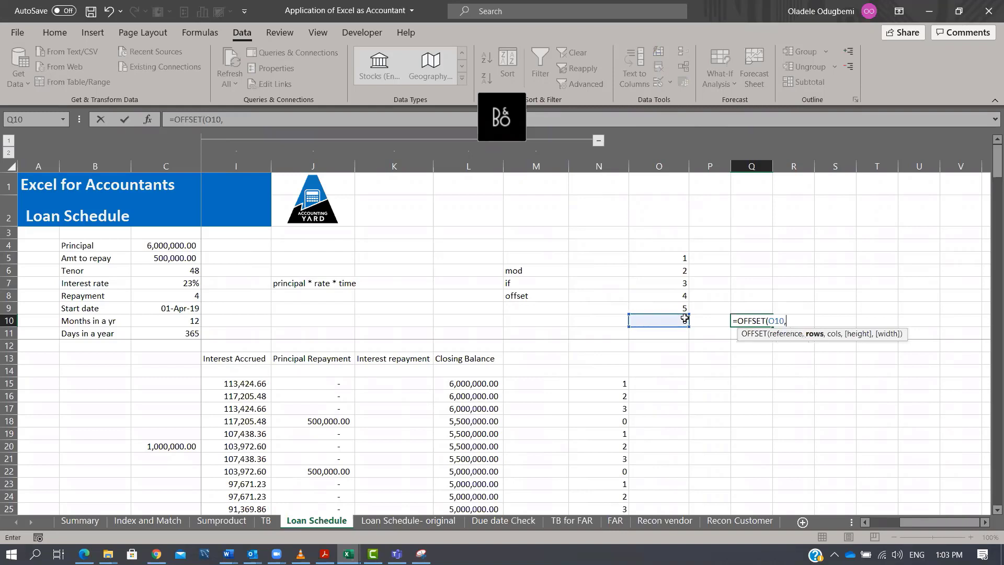
{"action": "type", "text": ","}
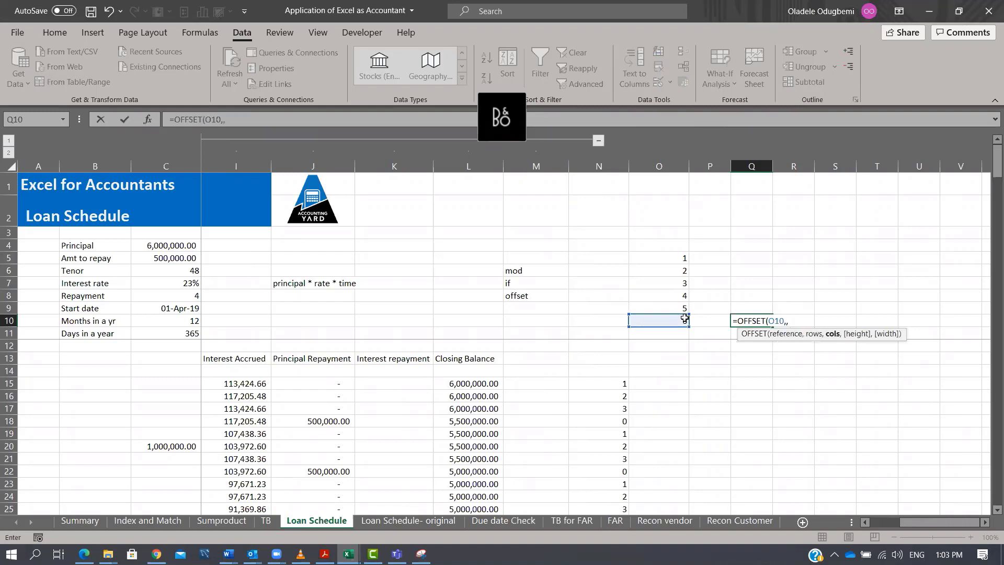
{"action": "type", "text": "3"}
{"action": "key", "text": "ctrl+Return"}
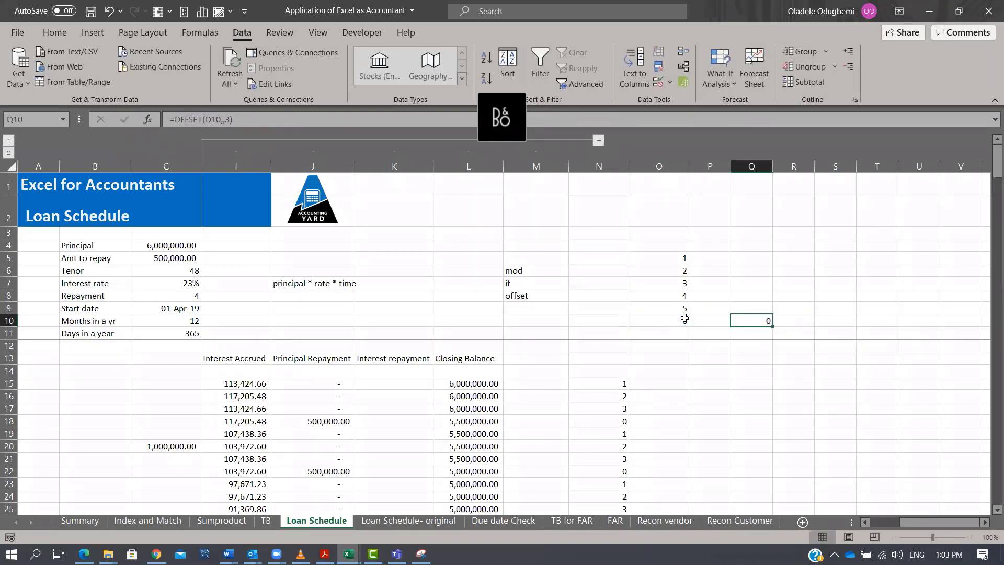
Change the Q10 column offset to -3, making it =OFFSET(O10,,-3).
{"action": "key", "text": "F2"}
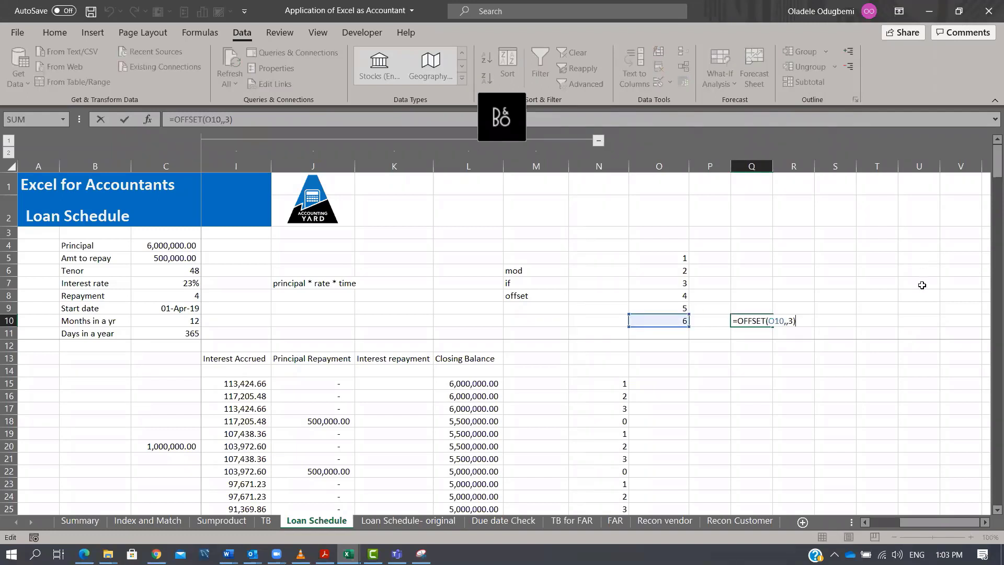
{"action": "key", "text": "Left"}
{"action": "key", "text": "Left"}
{"action": "type", "text": "-"}
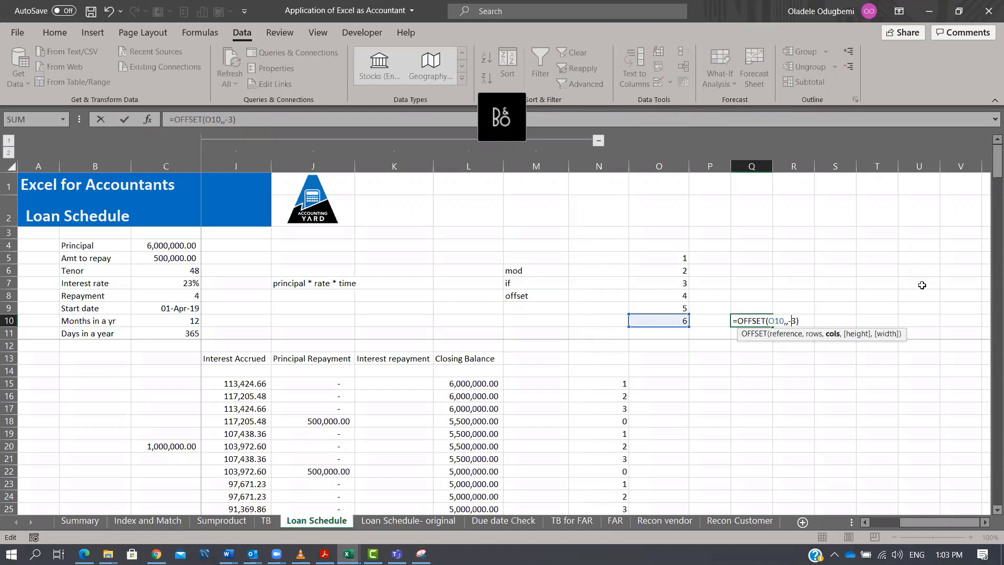
{"action": "key", "text": "ctrl+Return"}
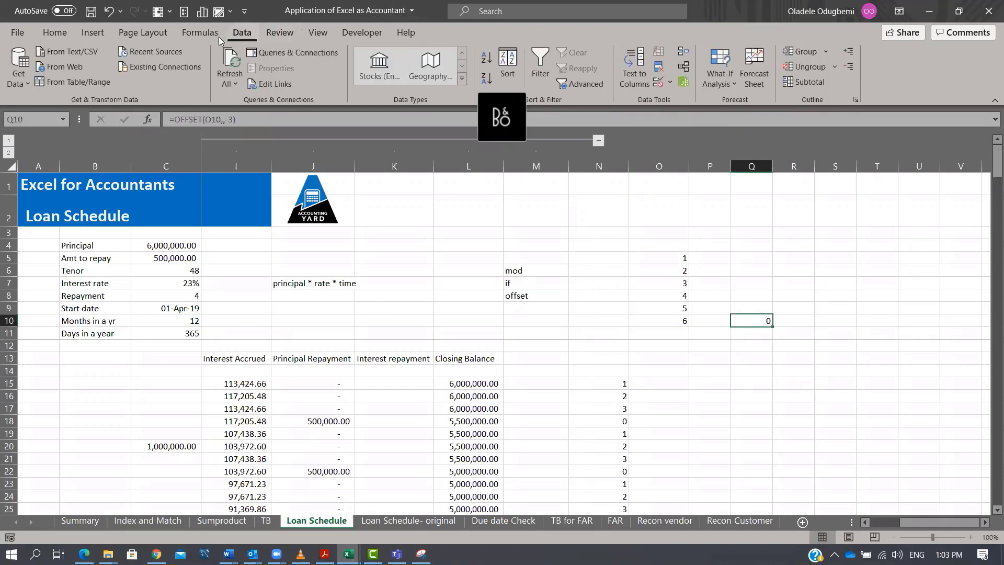
Open Evaluate Formula to step through the Q10 OFFSET formula.
{"action": "left_click", "coordinate": [192, 33]}
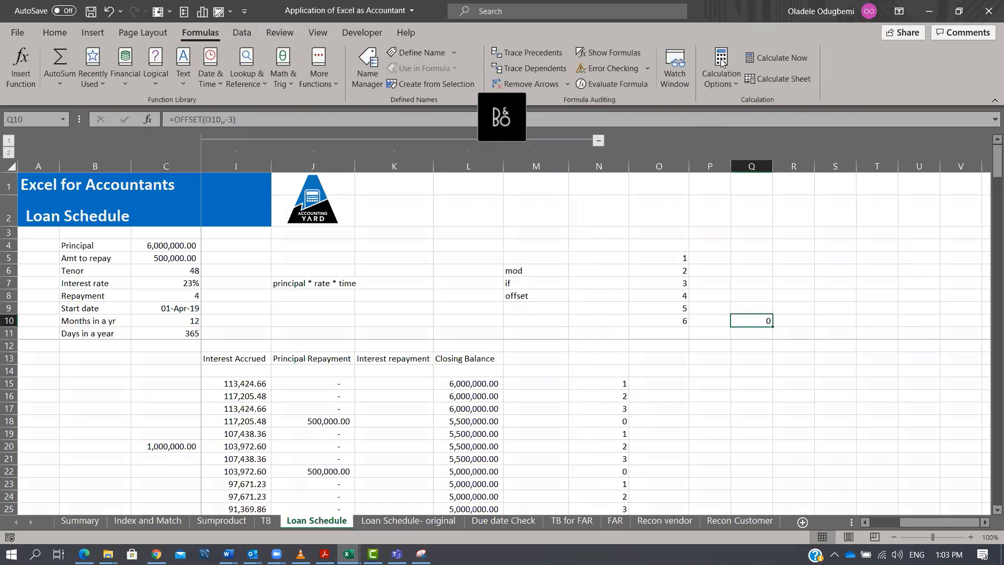
{"action": "left_click", "coordinate": [595, 85]}
{"action": "left_click", "coordinate": [432, 231]}
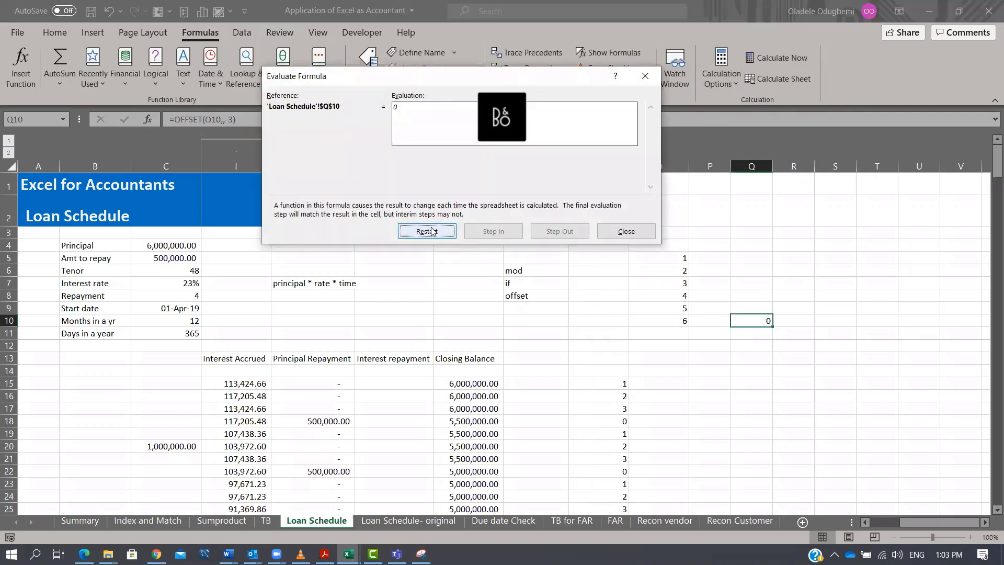
{"action": "left_click", "coordinate": [646, 76]}
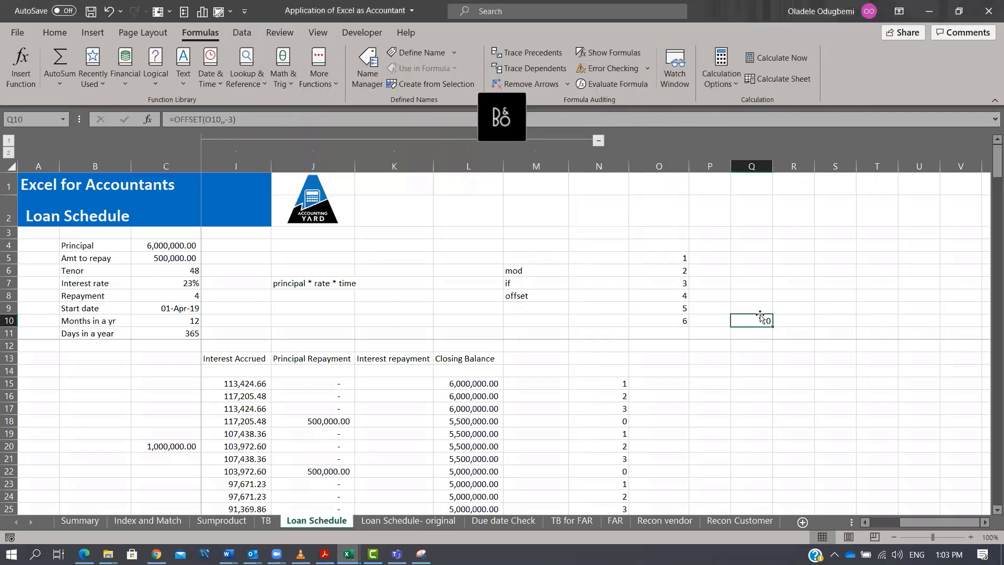
Re-enter the closing -3) of the Q10 OFFSET formula.
{"action": "double_click", "coordinate": [761, 319]}
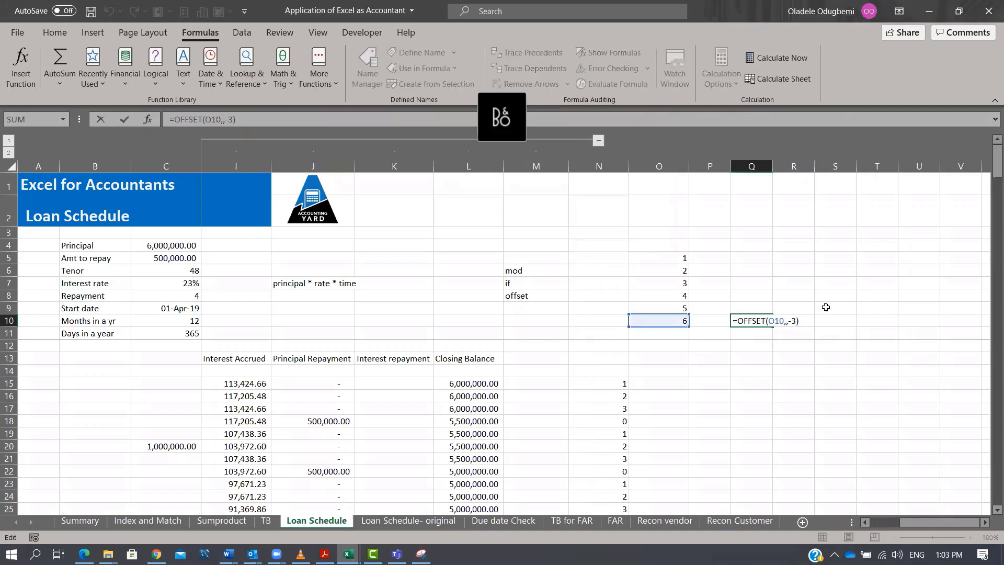
{"action": "key", "text": "BackSpace"}
{"action": "key", "text": "BackSpace"}
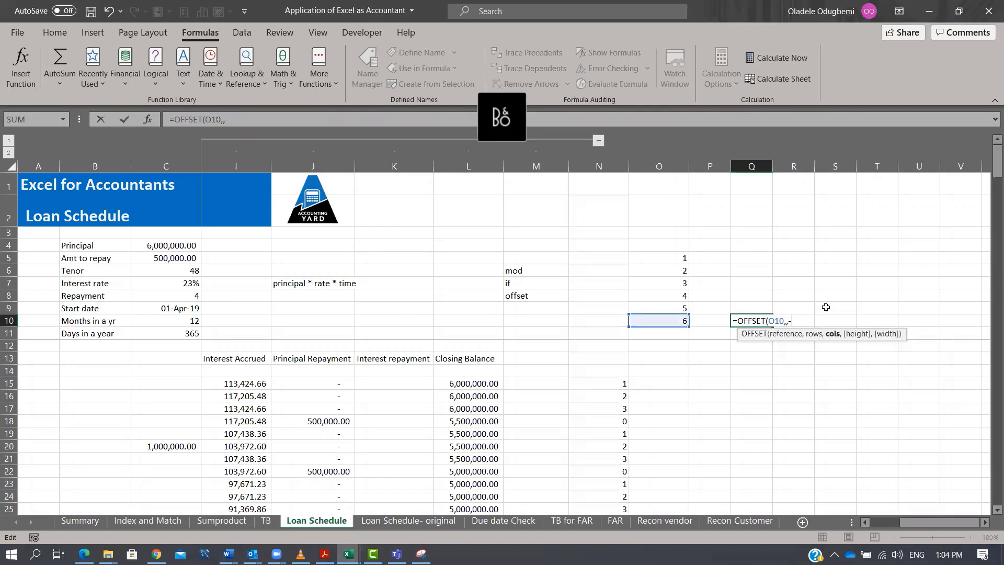
{"action": "type", "text": "3)"}
{"action": "key", "text": "ctrl+Return"}
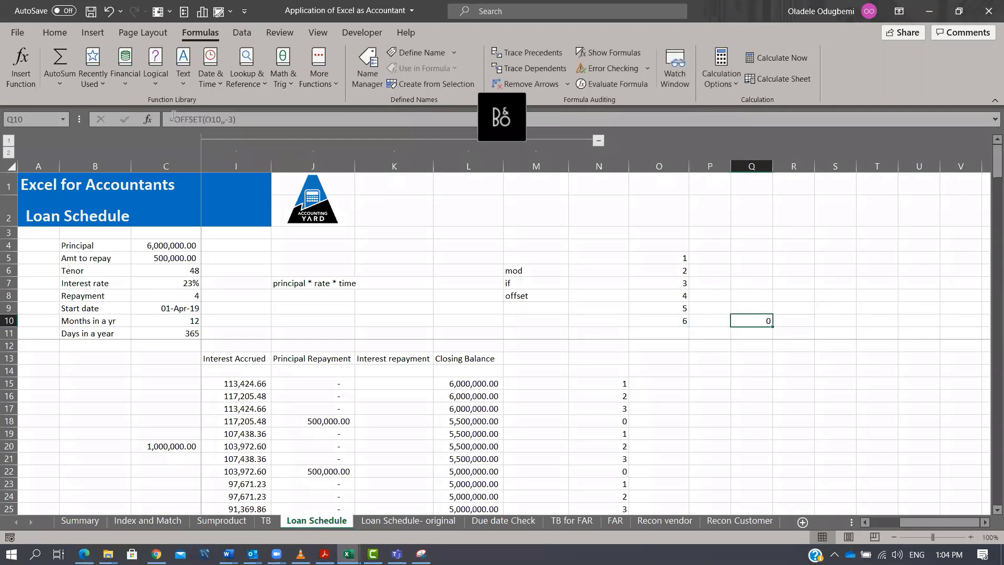
Wrap the Q10 formula in SUM, making it =SUM(OFFSET(O10,,-3)).
{"action": "left_click", "coordinate": [201, 121]}
{"action": "type", "text": "SUM("}
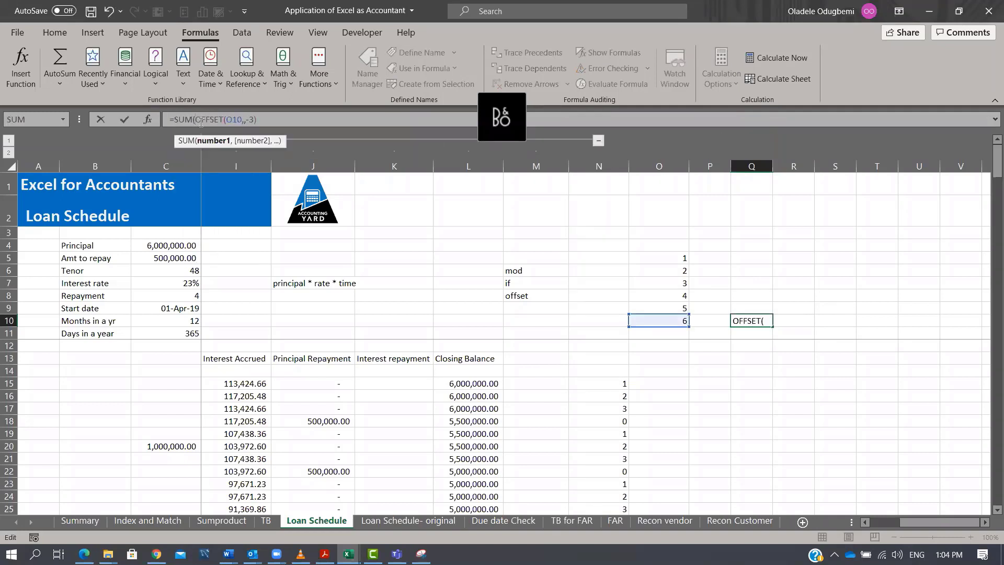
{"action": "left_click", "coordinate": [345, 125]}
{"action": "type", "text": ")"}
{"action": "key", "text": "ctrl+Return"}
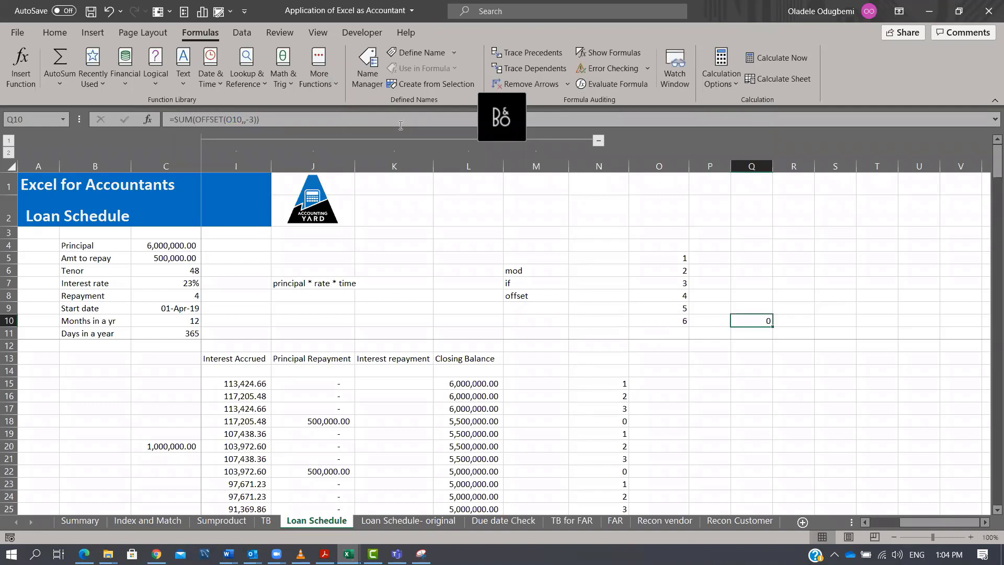
{"action": "key", "text": "F2"}
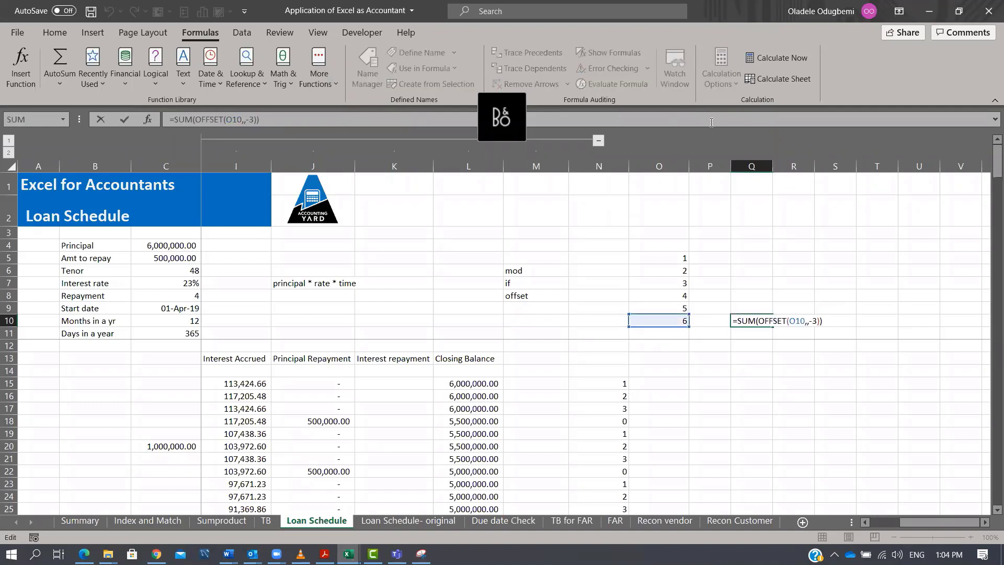
{"action": "key", "text": "Escape"}
Re-enter Q10 as =OFFSET(O10,,-3,1) with a height of 1.
{"action": "type", "text": "=offset"}
{"action": "key", "text": "Tab"}
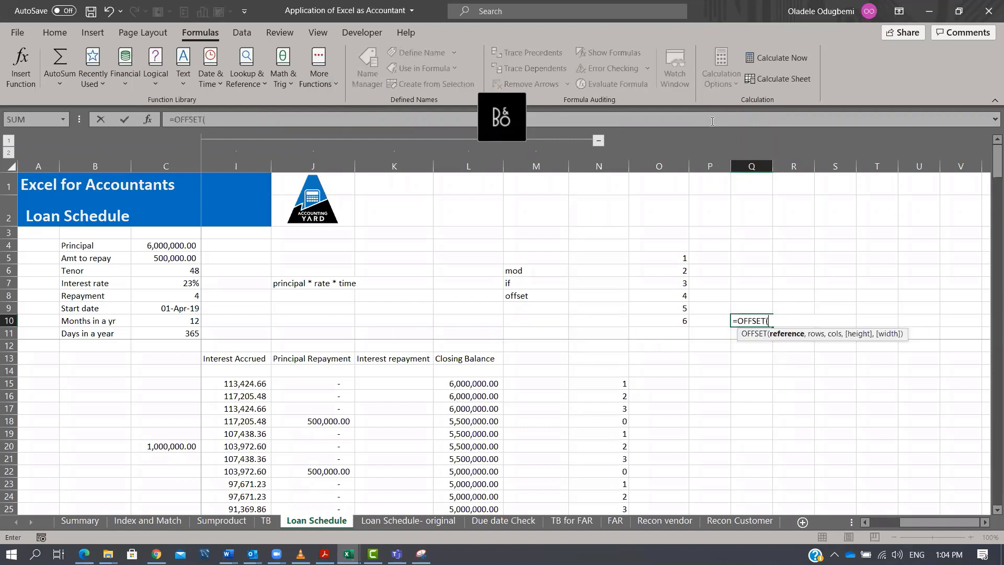
{"action": "left_click", "coordinate": [680, 321]}
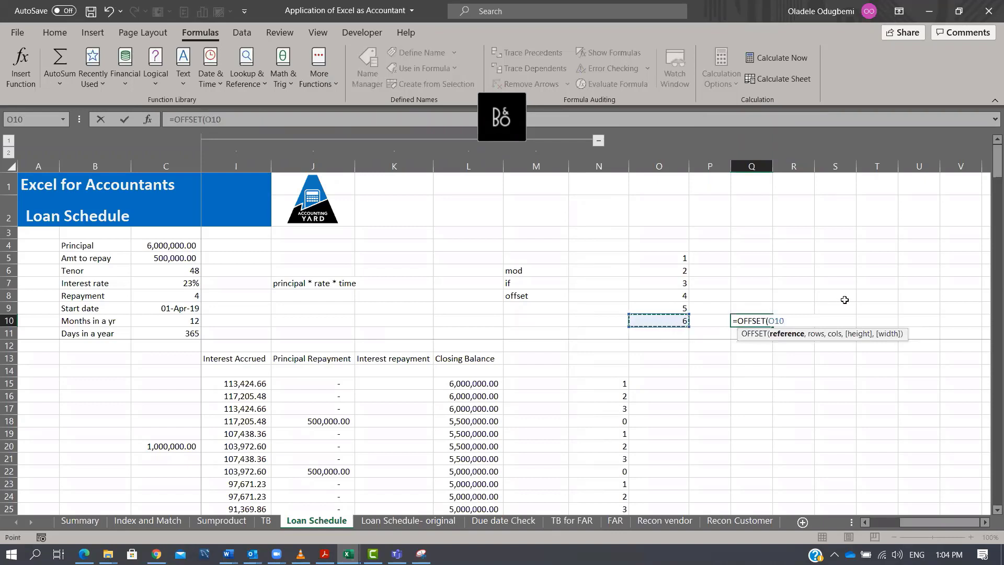
{"action": "type", "text": ",,"}
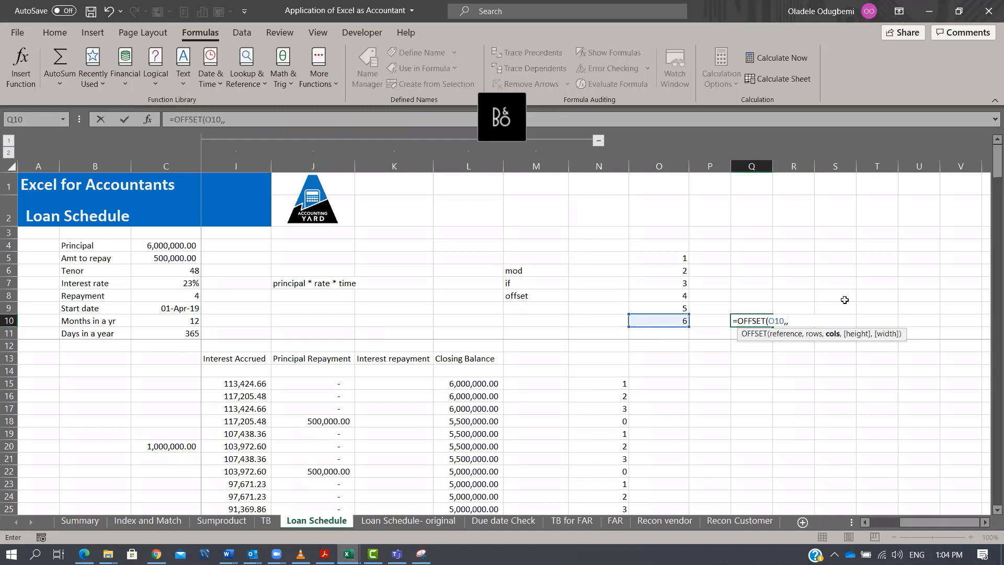
{"action": "type", "text": "-3,1)"}
{"action": "key", "text": "Tab"}
{"action": "key", "text": "Left"}
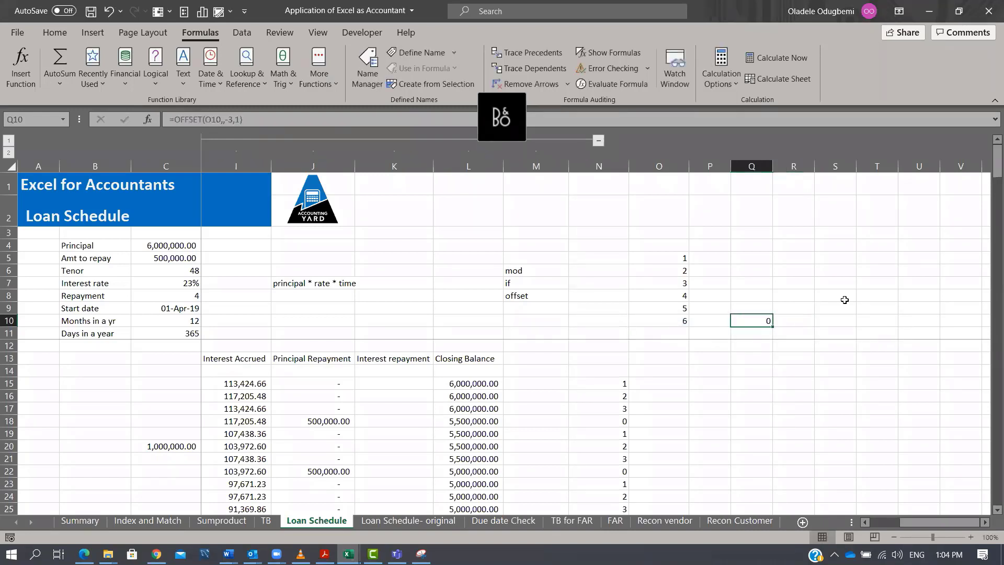
Wrap the Q10 formula in SUM, making it =SUM(OFFSET(O10,,-3,1)).
{"action": "left_click", "coordinate": [172, 119]}
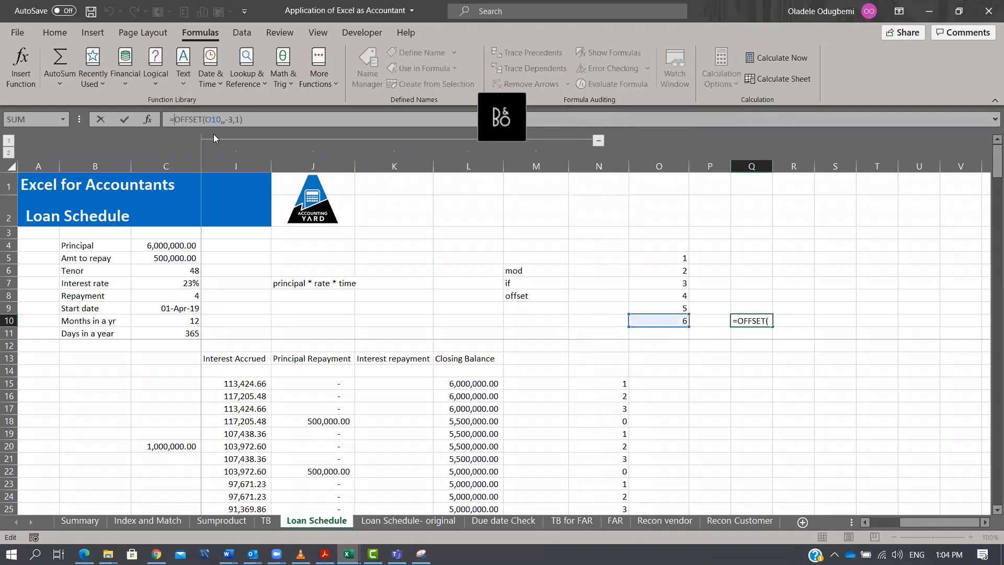
{"action": "type", "text": "sum"}
{"action": "double_click", "coordinate": [209, 141]}
{"action": "left_click", "coordinate": [311, 124]}
{"action": "type", "text": ")"}
{"action": "key", "text": "Tab"}
{"action": "key", "text": "Left"}
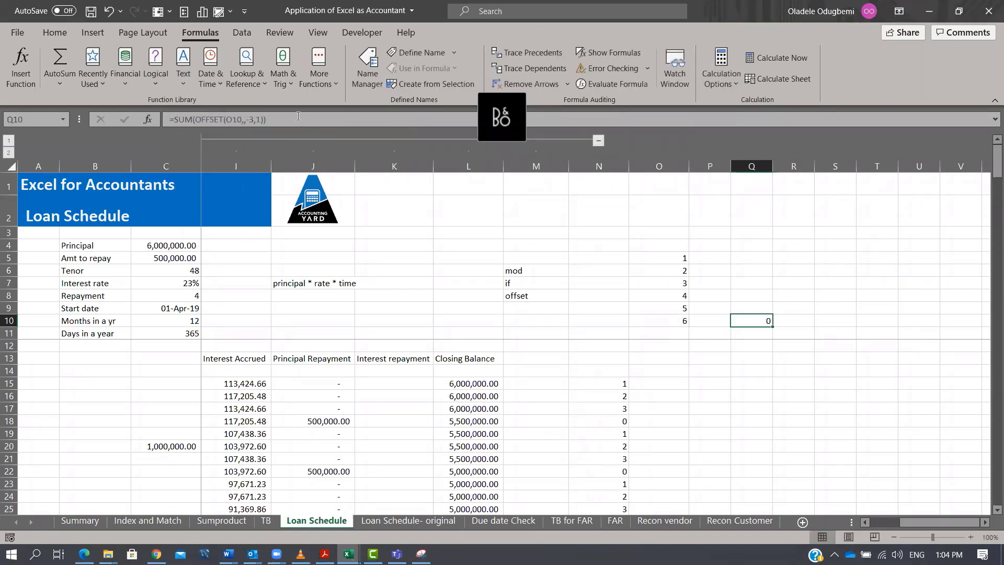
Change the height argument of the Q10 formula to 3, making it =SUM(OFFSET(O10,,-3,3)).
{"action": "left_click", "coordinate": [298, 115]}
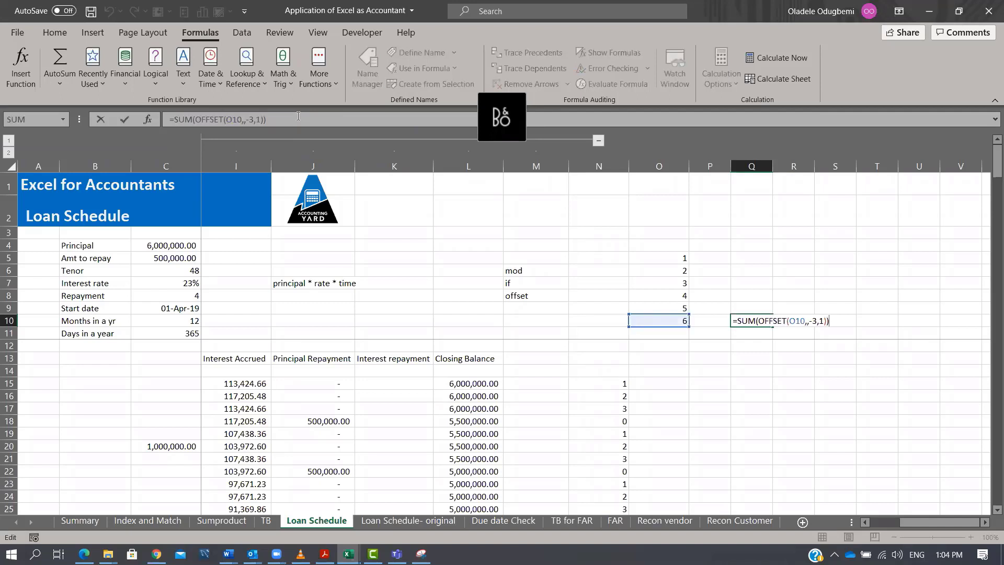
{"action": "key", "text": "Left"}
{"action": "key", "text": "Left"}
{"action": "key", "text": "Left"}
{"action": "key", "text": "Left"}
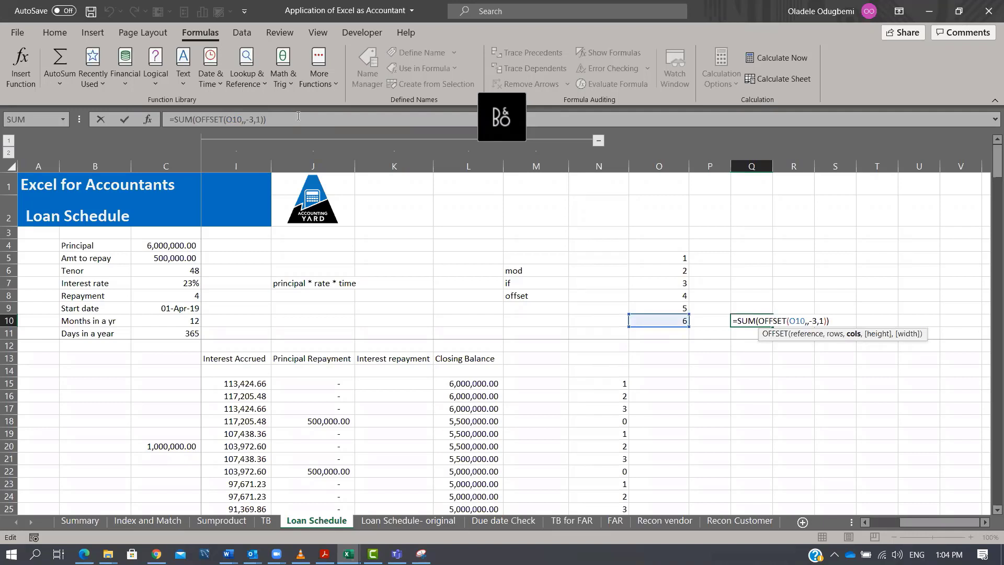
{"action": "key", "text": "Right"}
{"action": "key", "text": "Delete"}
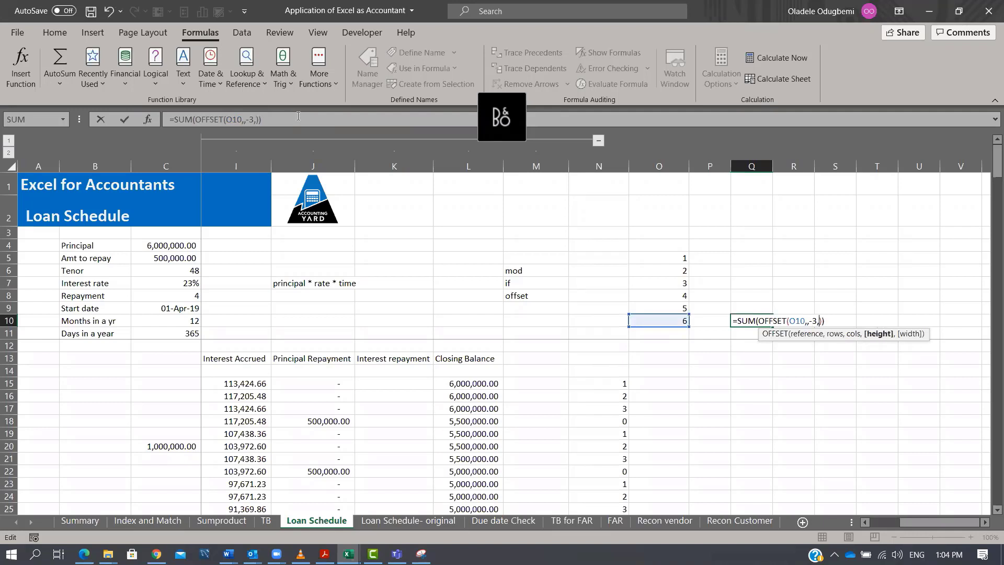
{"action": "type", "text": "3"}
{"action": "key", "text": "ctrl+Return"}
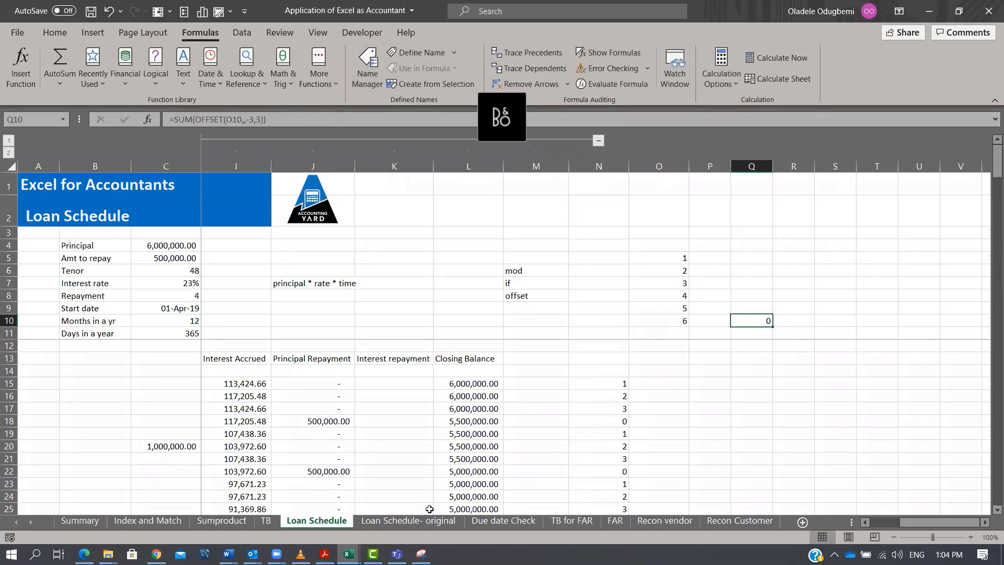
Inspect the interest repayment formula in K15 on the Loan Schedule- original sheet, then return to Loan Schedule.
{"action": "left_click", "coordinate": [424, 524]}
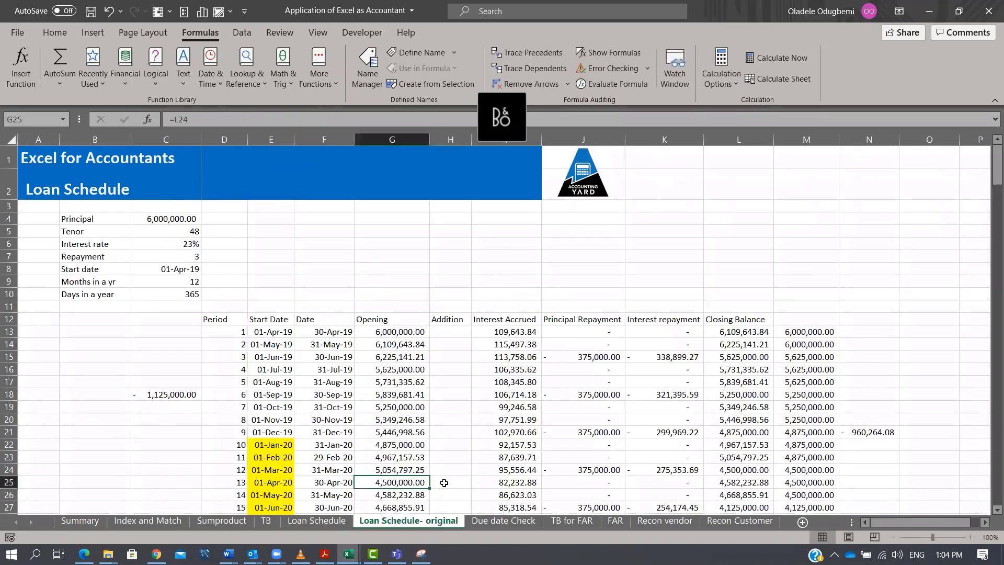
{"action": "left_click", "coordinate": [658, 359]}
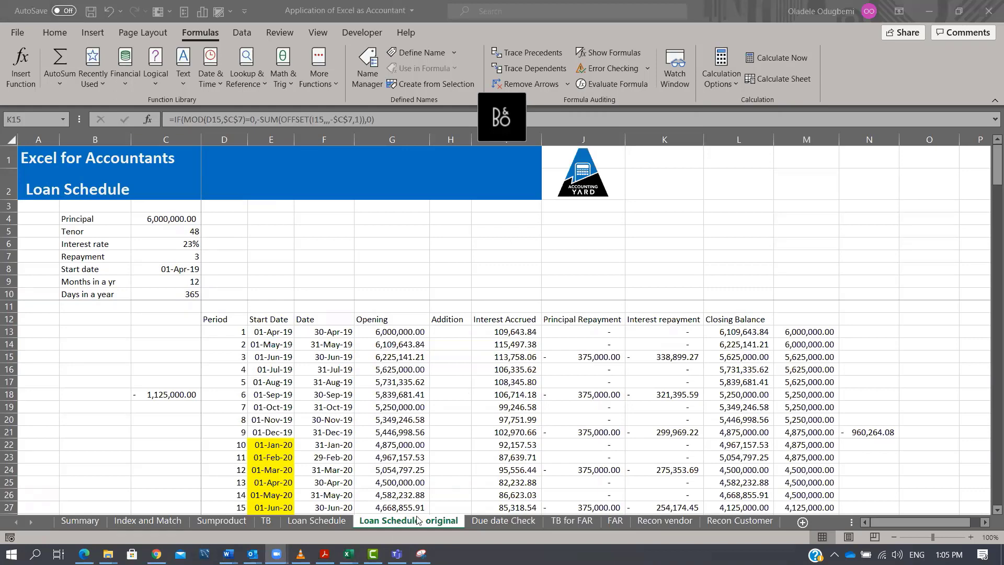
{"action": "left_click", "coordinate": [317, 521]}
Enter =OFFSET(O10,,,-3,1) in P13 to return the three cells above O10.
{"action": "left_click", "coordinate": [729, 355]}
{"action": "type", "text": "="}
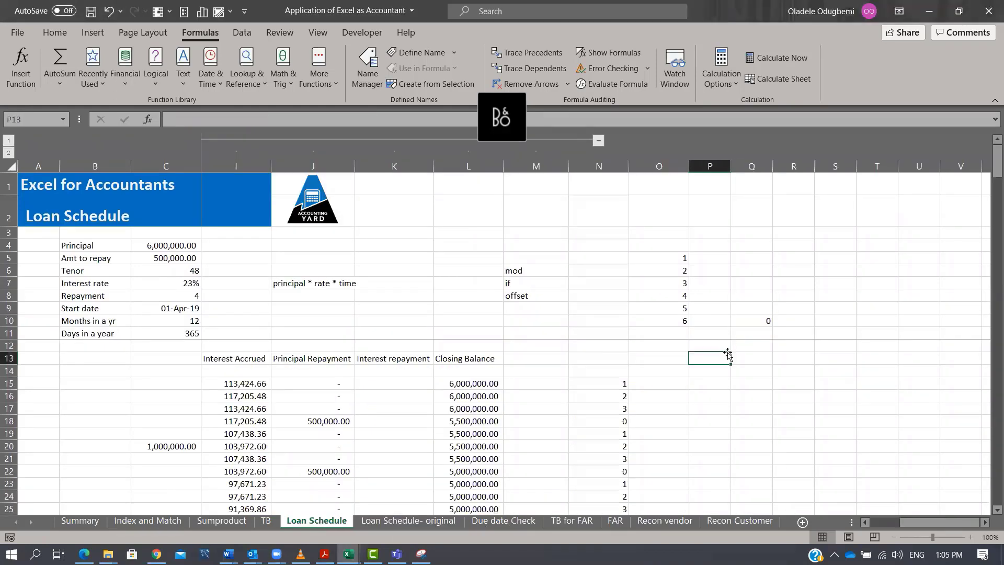
{"action": "type", "text": "offse"}
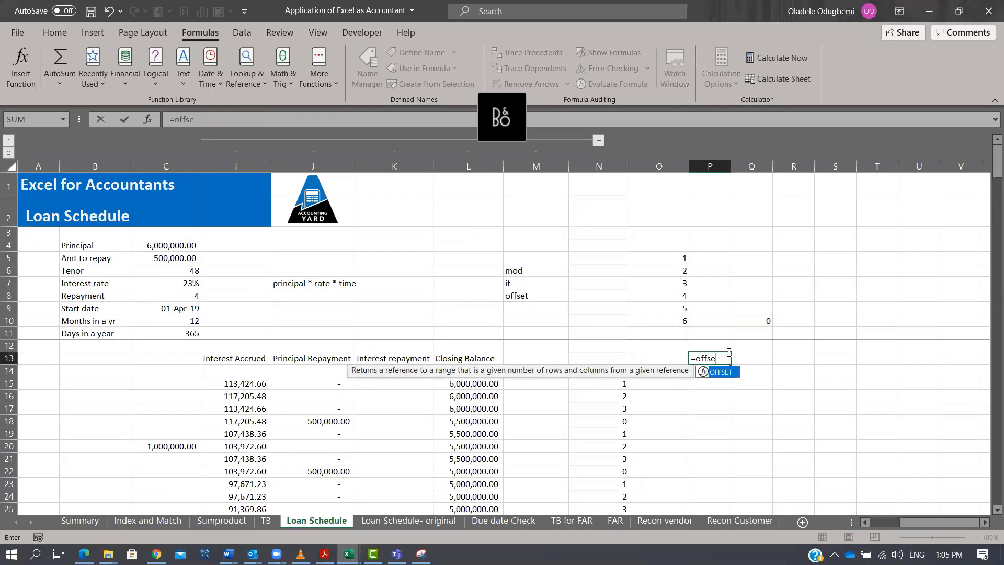
{"action": "key", "text": "Tab"}
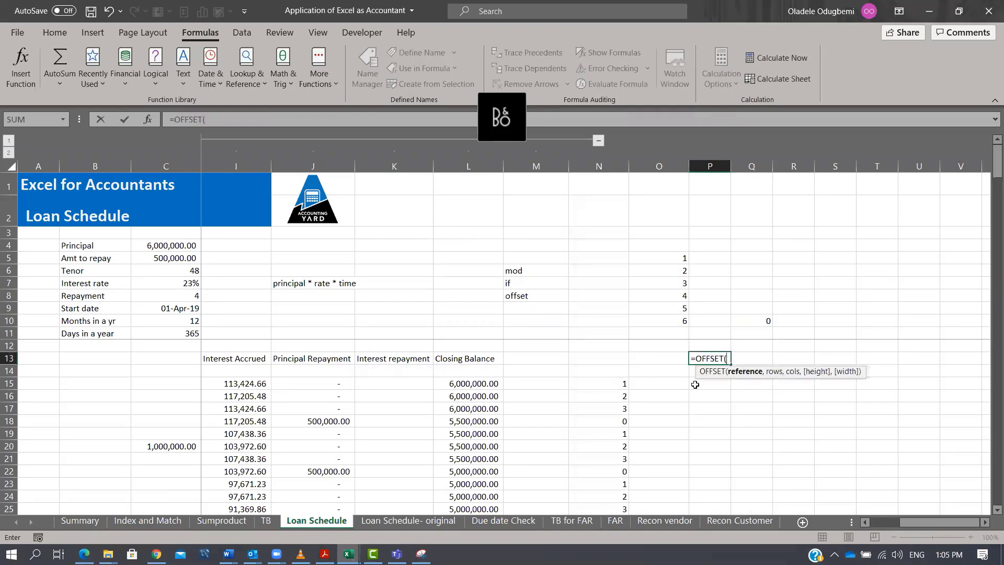
{"action": "left_click", "coordinate": [678, 319]}
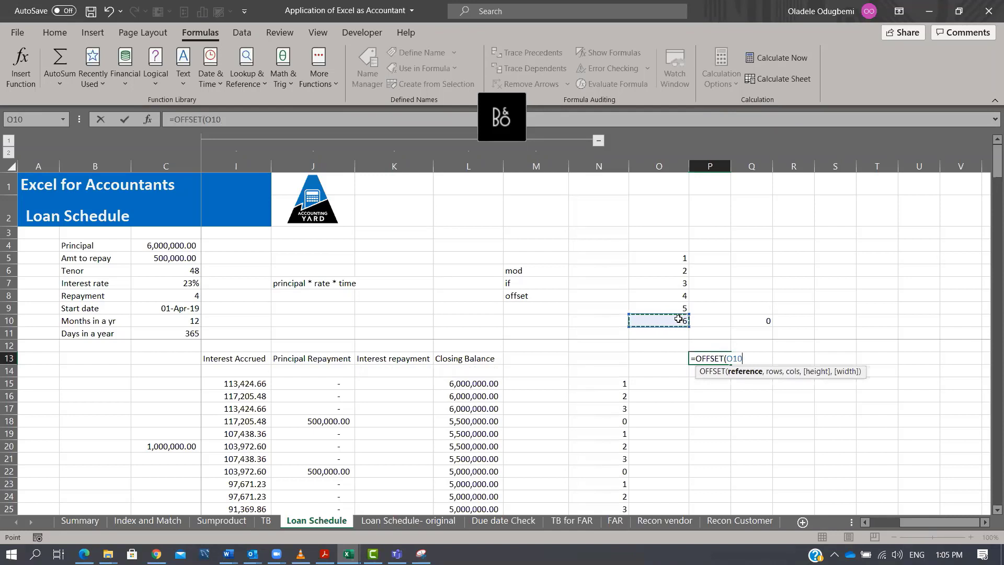
{"action": "type", "text": ",,"}
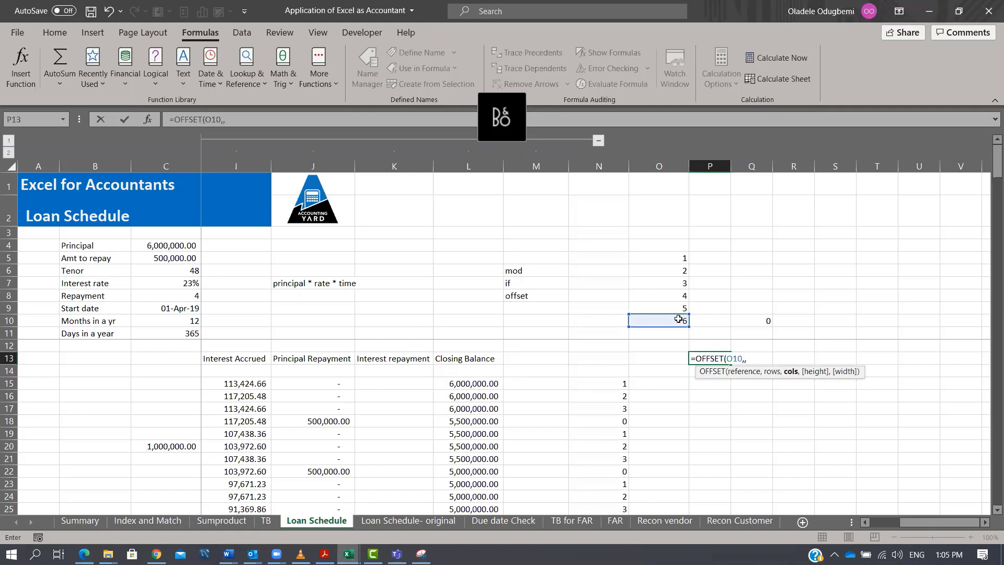
{"action": "type", "text": "3,,1"}
{"action": "key", "text": "BackSpace"}
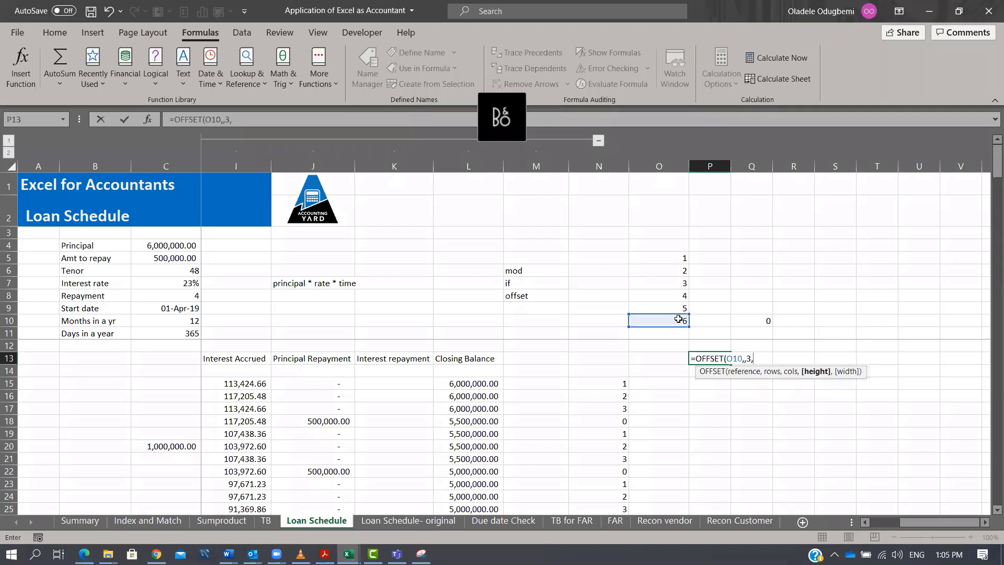
{"action": "key", "text": "BackSpace"}
{"action": "key", "text": "BackSpace"}
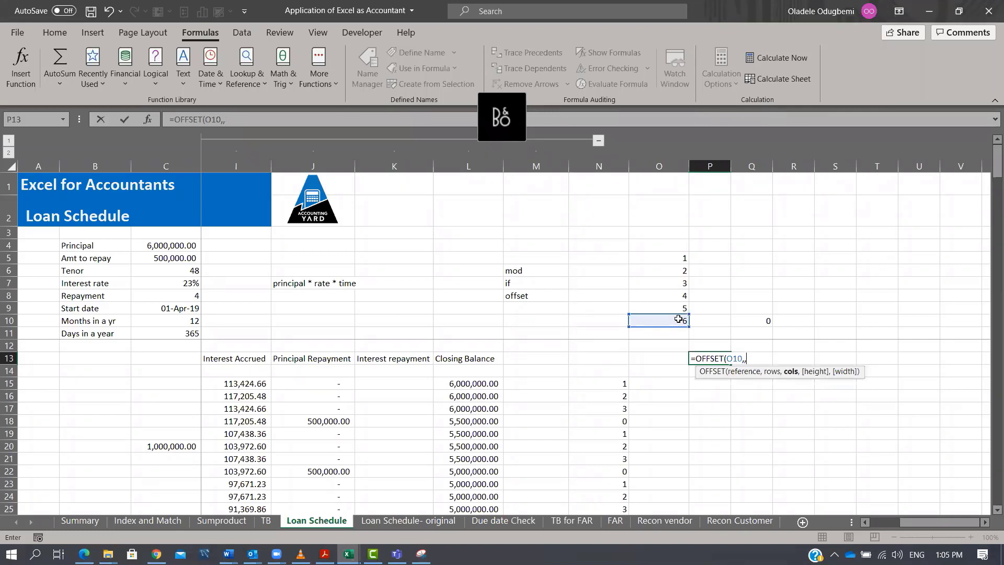
{"action": "type", "text": ",-3"}
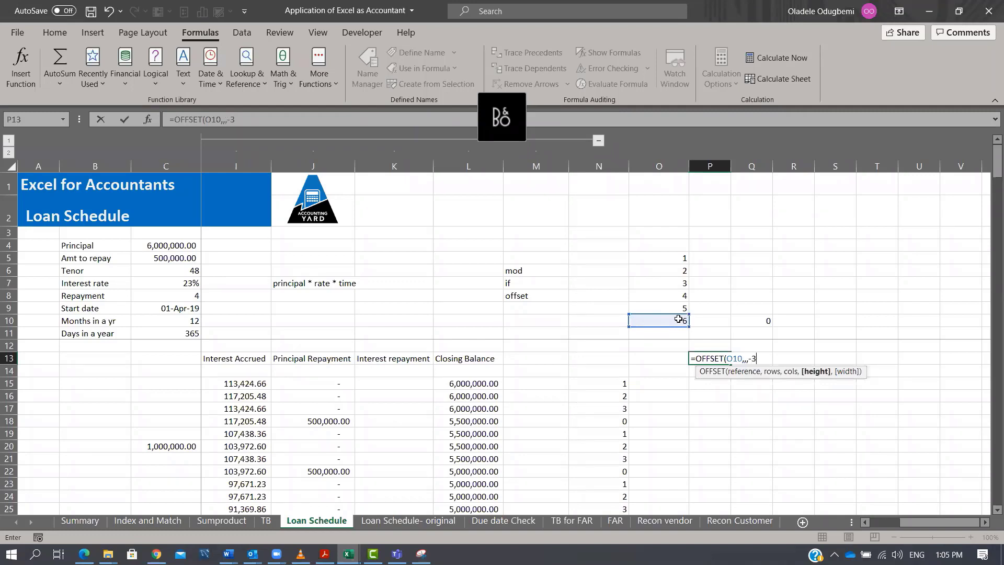
{"action": "type", "text": ")"}
{"action": "key", "text": "Tab"}
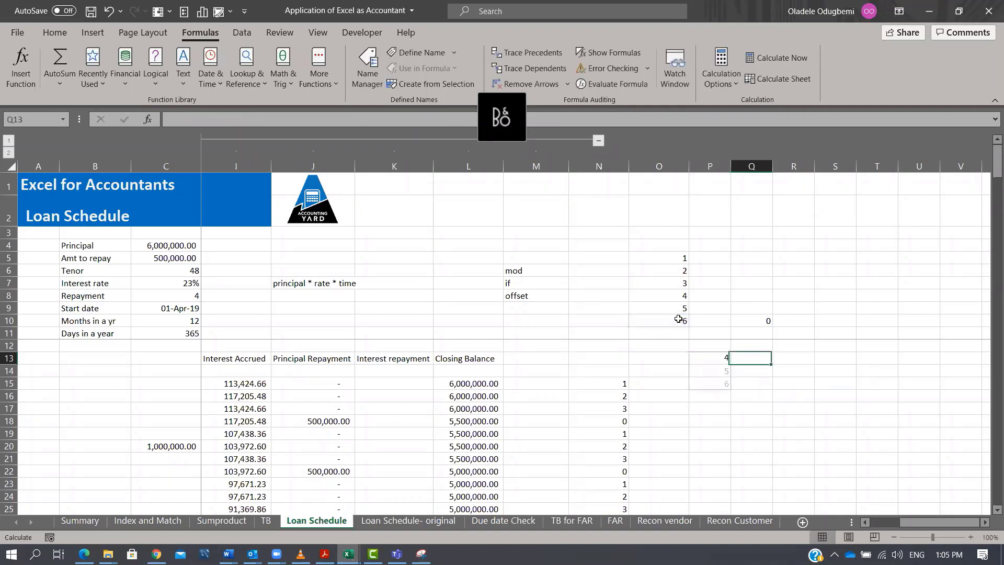
{"action": "key", "text": "Left"}
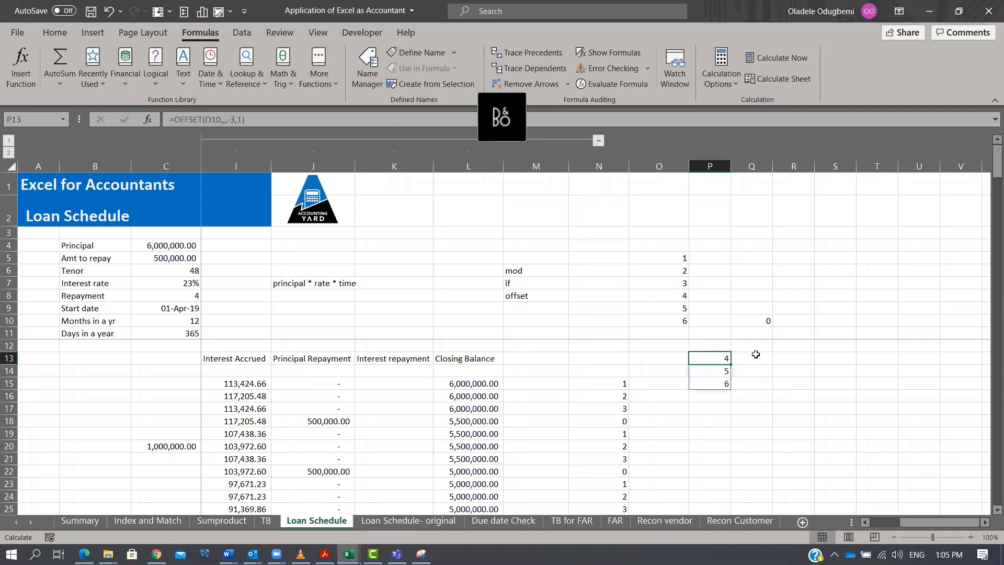
Replace the Q10 formula with =OFFSET(O10,,,-3,1).
{"action": "left_click", "coordinate": [769, 320]}
{"action": "key", "text": "F2"}
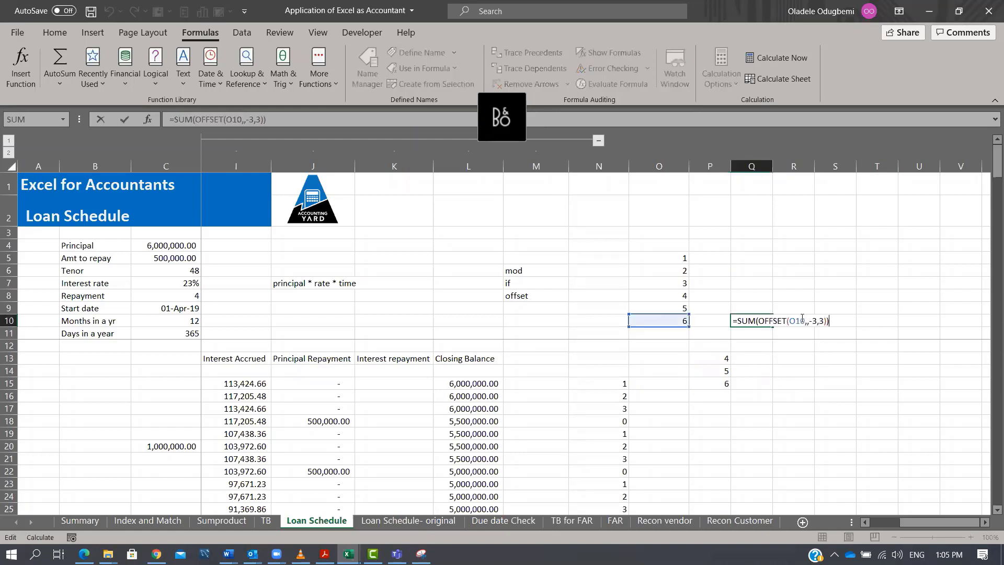
{"action": "key", "text": "Escape"}
{"action": "key", "text": "Delete"}
{"action": "type", "text": "="}
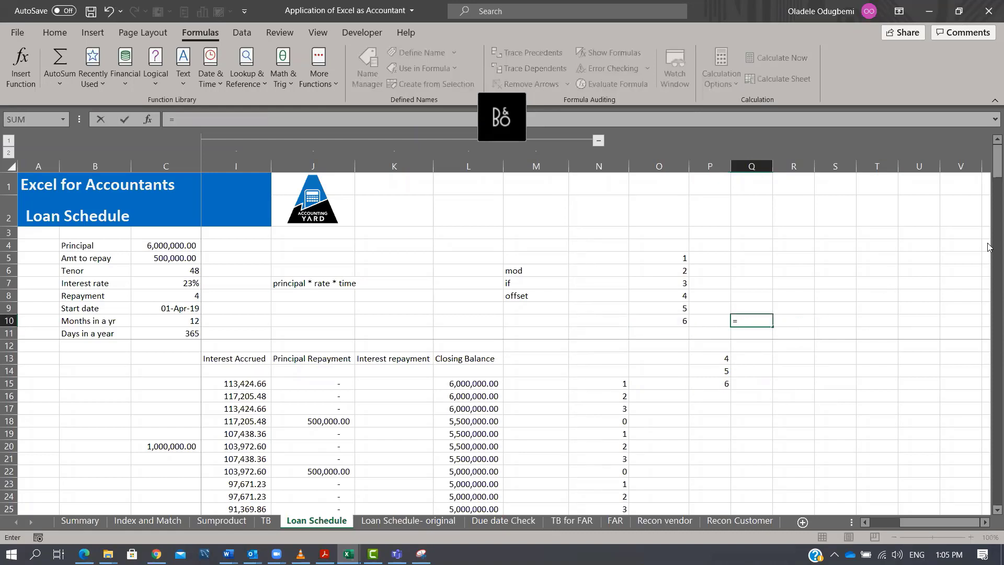
{"action": "type", "text": "off"}
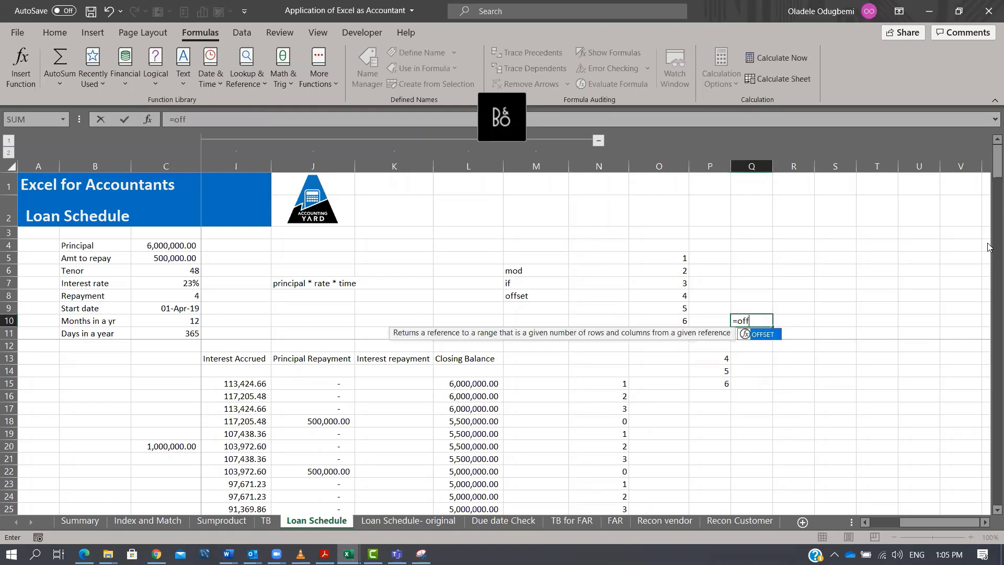
{"action": "type", "text": "se"}
{"action": "key", "text": "Tab"}
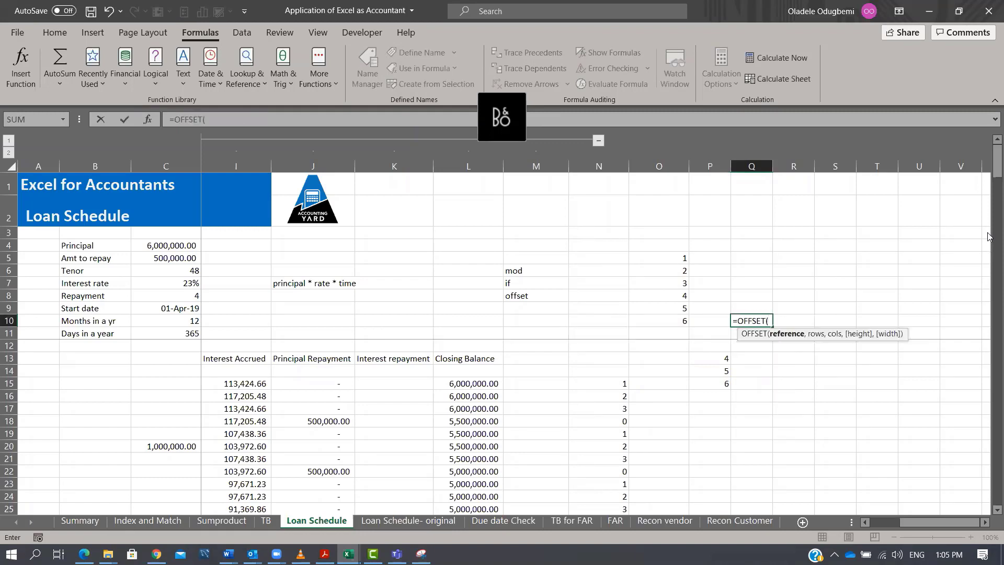
{"action": "left_click", "coordinate": [671, 319]}
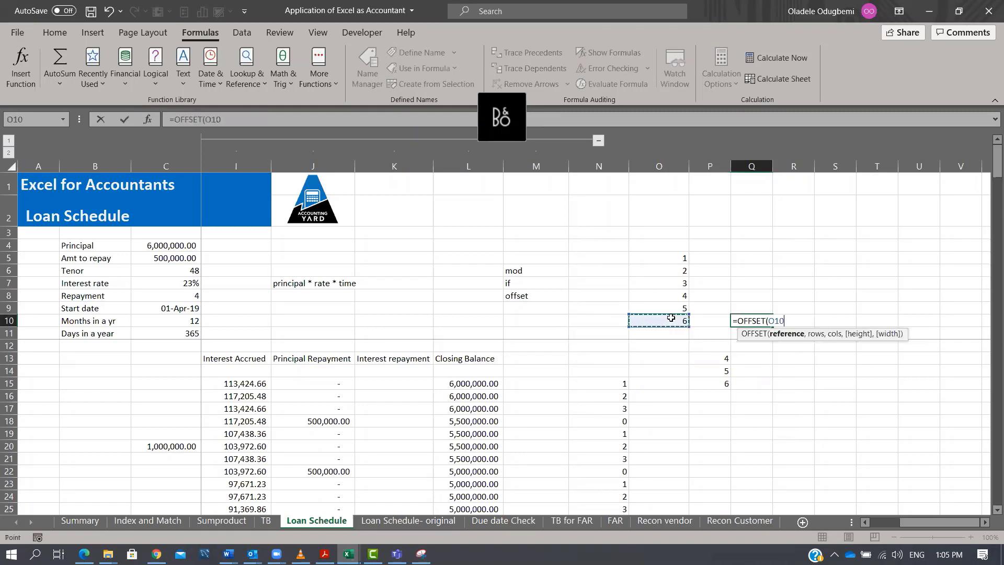
{"action": "type", "text": ",,"}
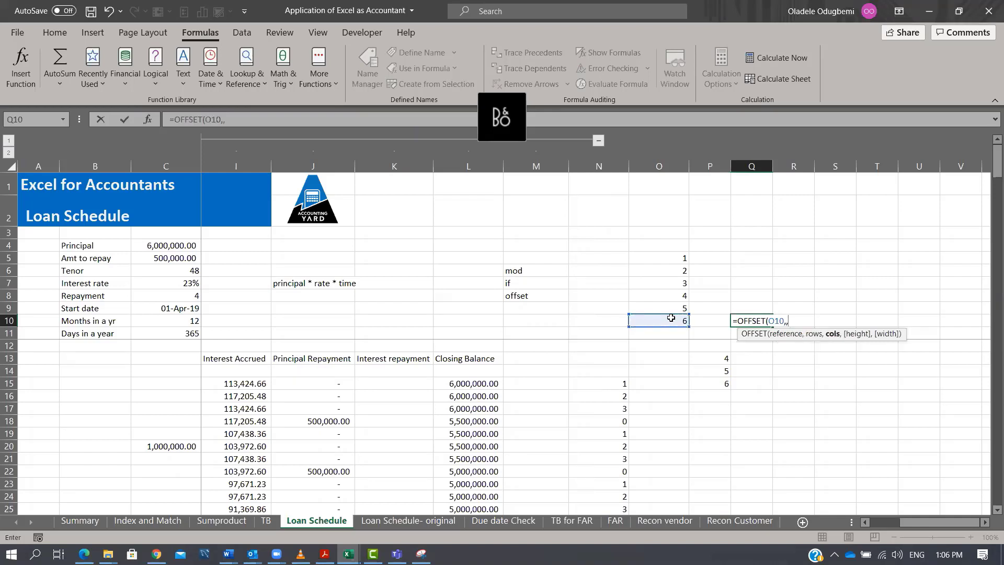
{"action": "type", "text": ",-3,1"}
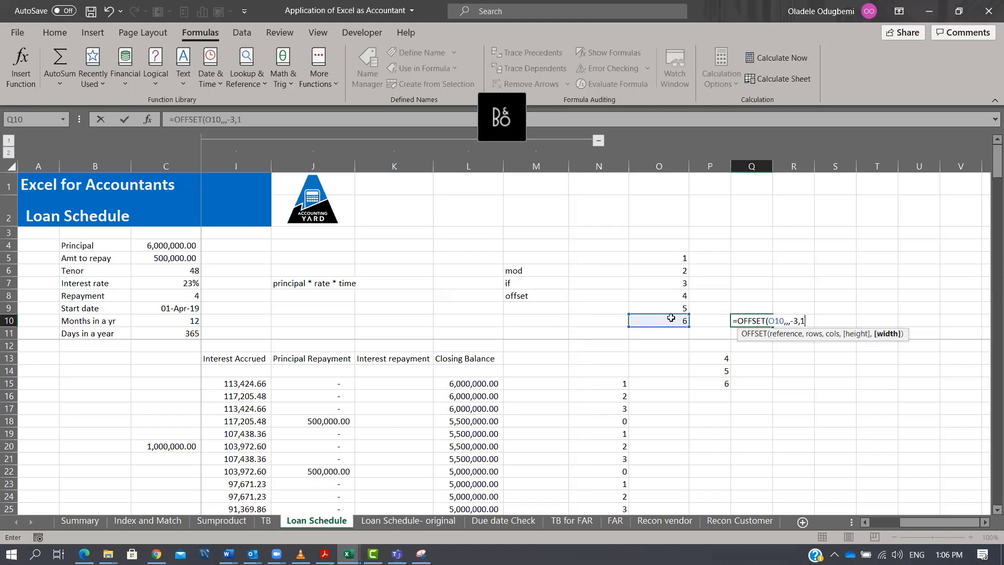
{"action": "type", "text": ")"}
{"action": "key", "text": "ctrl+Return"}
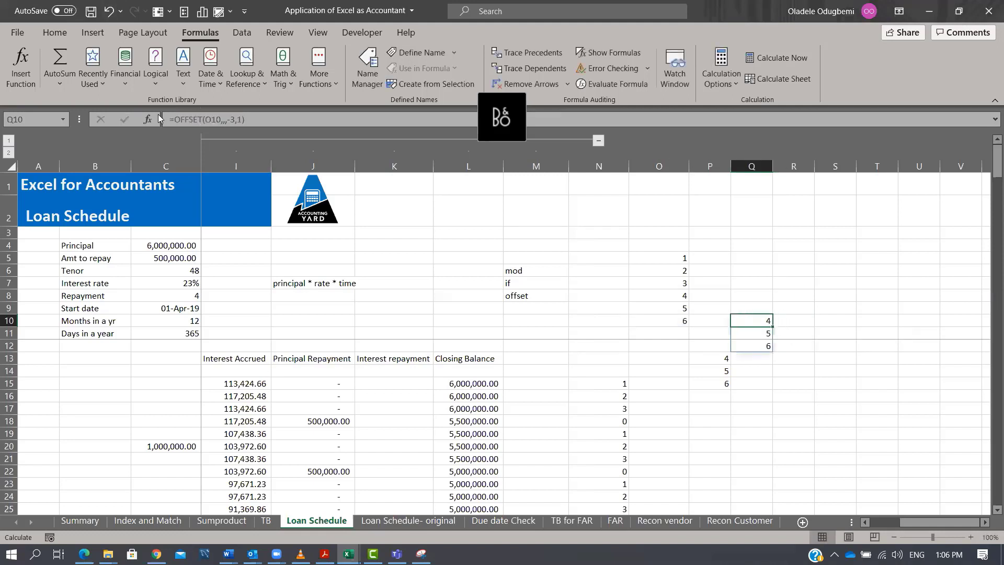
Wrap the Q10 formula in SUM, making it =SUM(OFFSET(O10,,,-3,1)), and compare it with the total of O8:O10.
{"action": "left_click", "coordinate": [173, 119]}
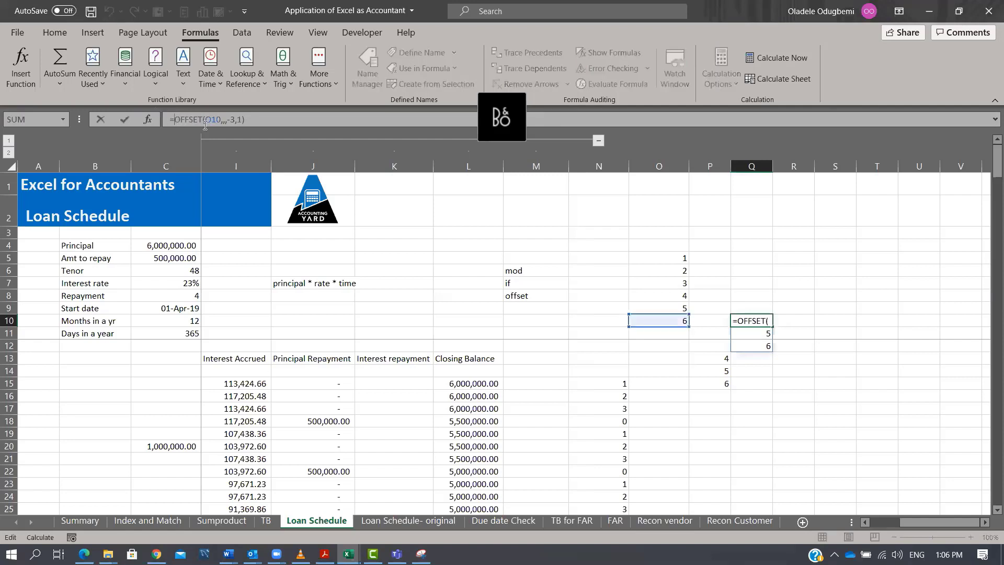
{"action": "type", "text": "SUM("}
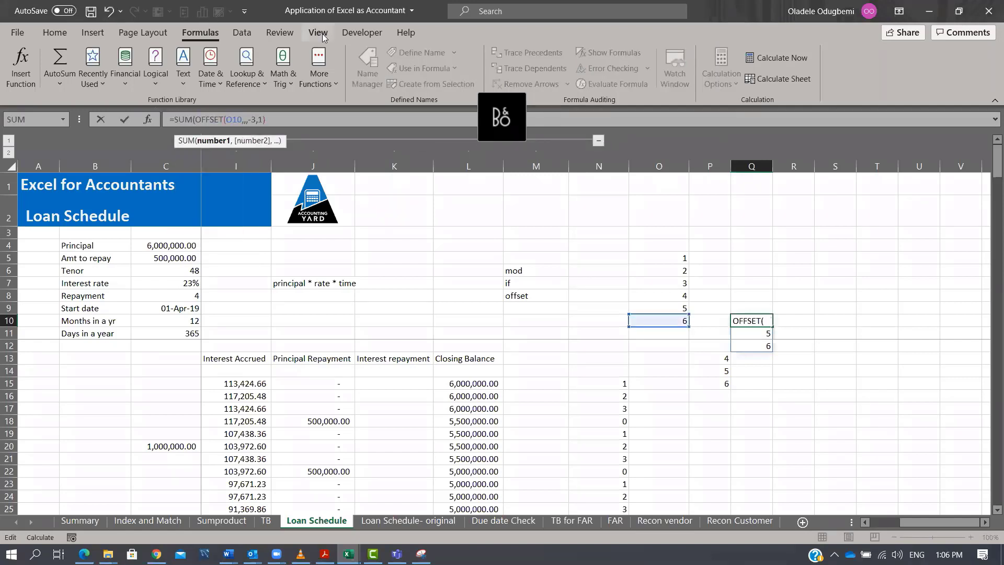
{"action": "left_click", "coordinate": [292, 116]}
{"action": "type", "text": ")"}
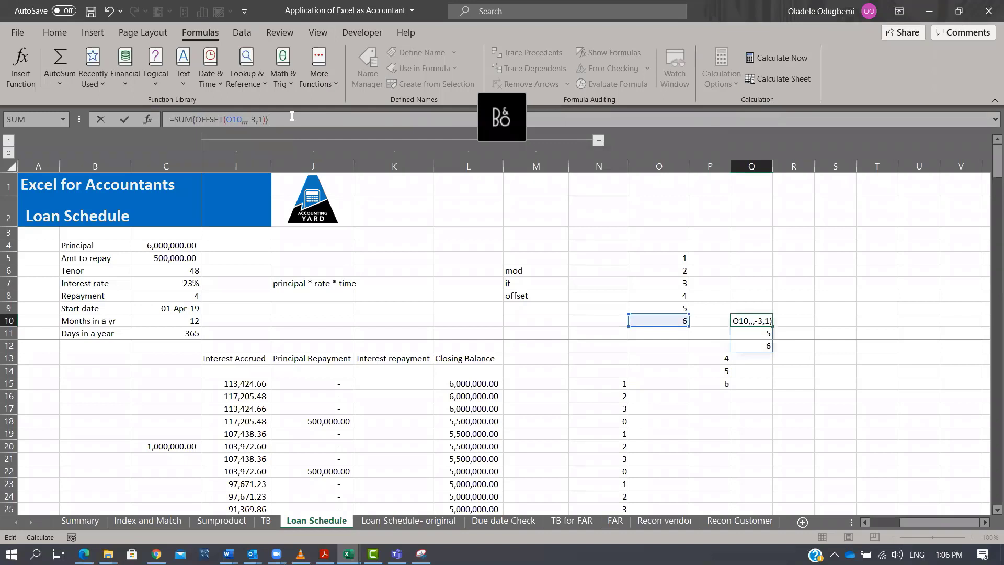
{"action": "key", "text": "ctrl+Return"}
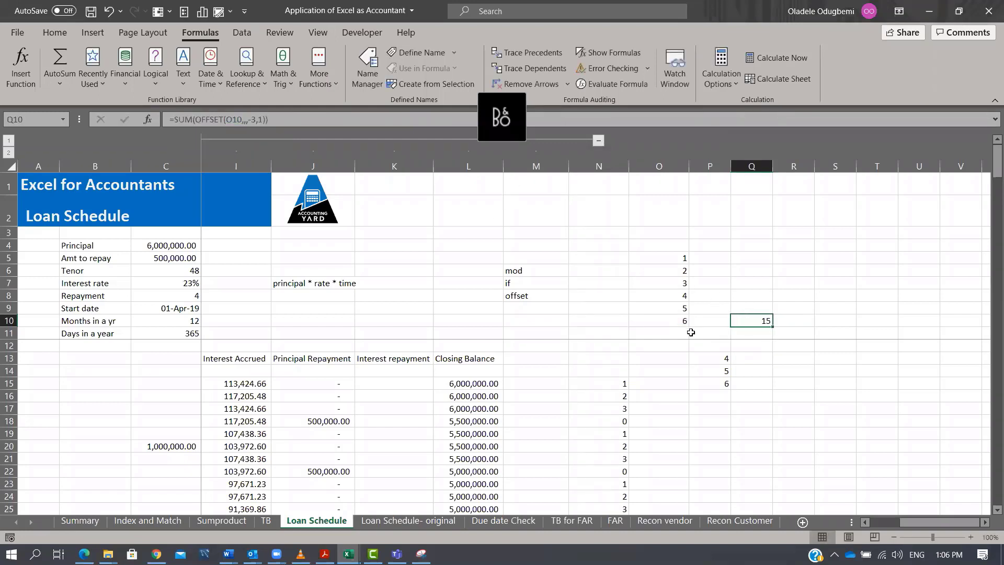
{"action": "left_click_drag", "start_coordinate": [683, 320], "coordinate": [678, 292]}
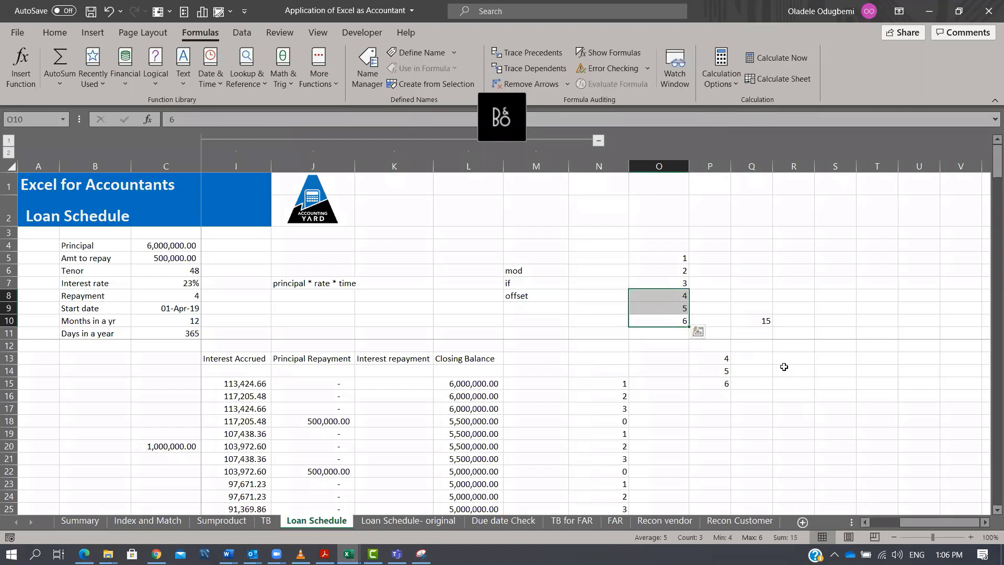
{"action": "left_click", "coordinate": [771, 320]}
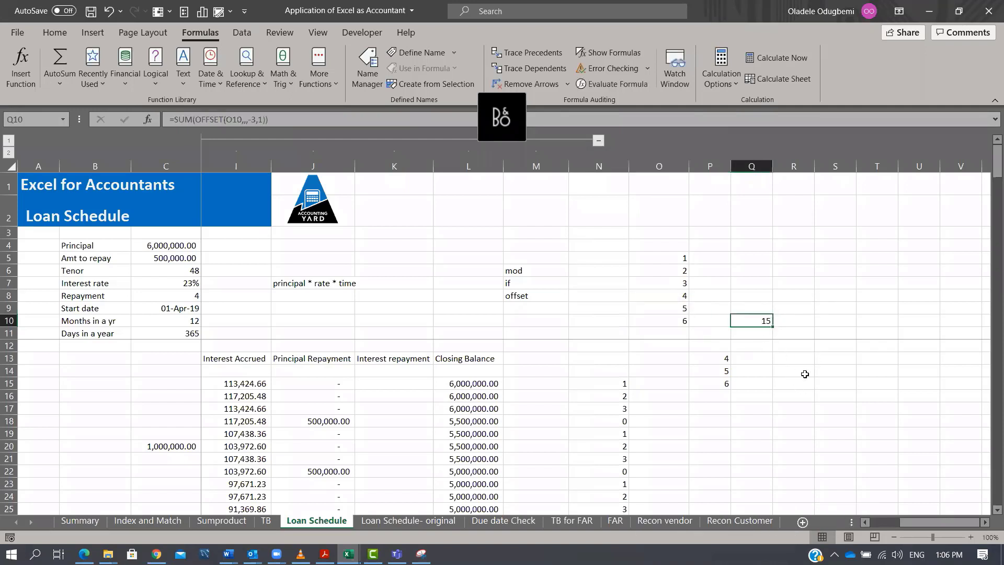
Enter =RANDBETWEEN(10,40) in R4 to generate a random number between 10 and 40.
{"action": "left_click", "coordinate": [800, 271]}
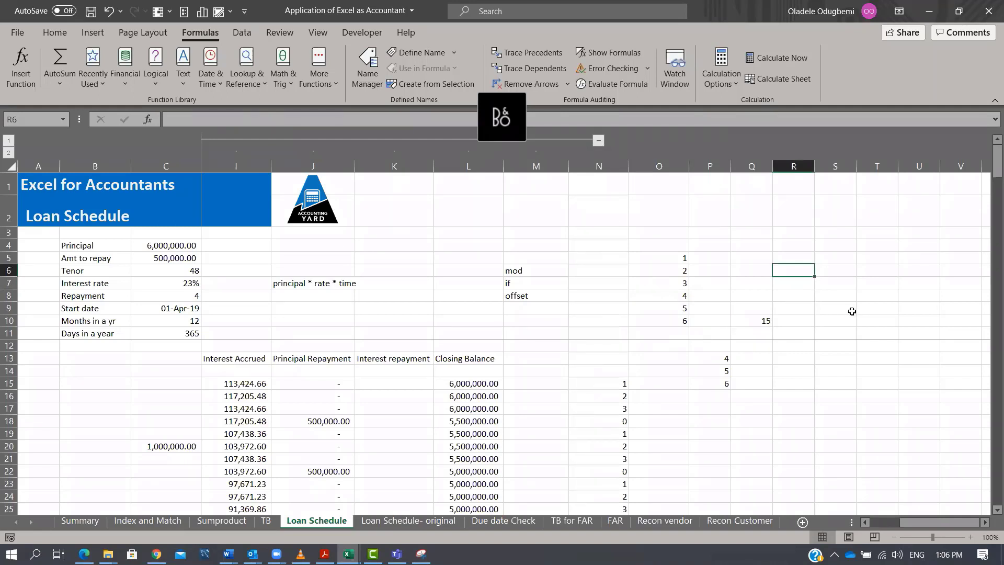
{"action": "left_click", "coordinate": [790, 242]}
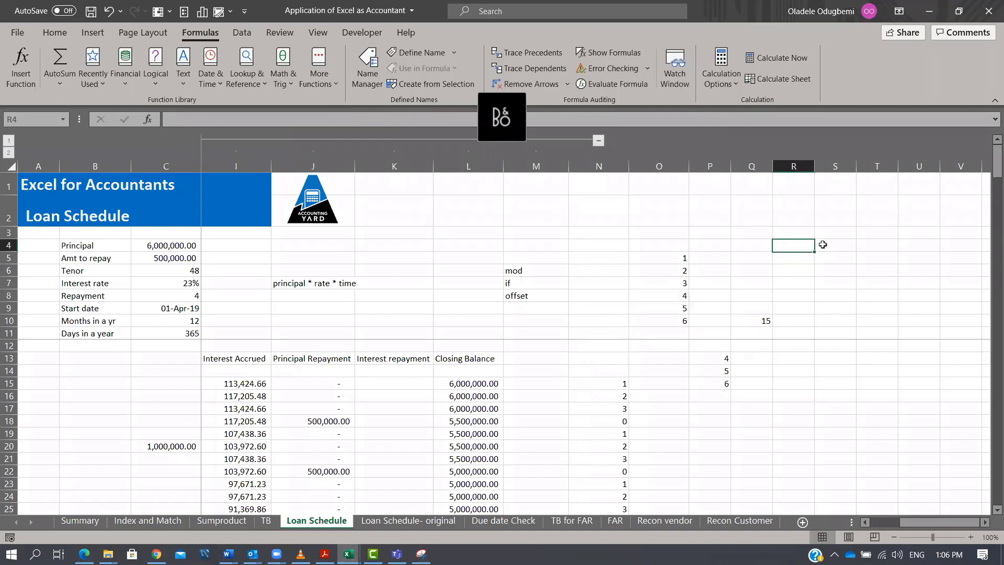
{"action": "type", "text": "=rn"}
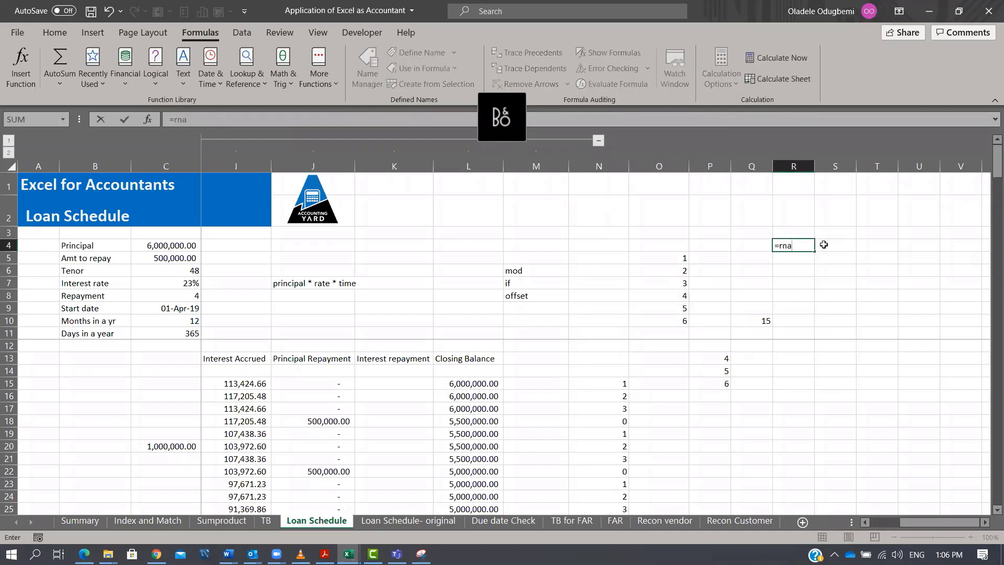
{"action": "key", "text": "BackSpace"}
{"action": "type", "text": "and"}
{"action": "key", "text": "Down"}
{"action": "key", "text": "Down"}
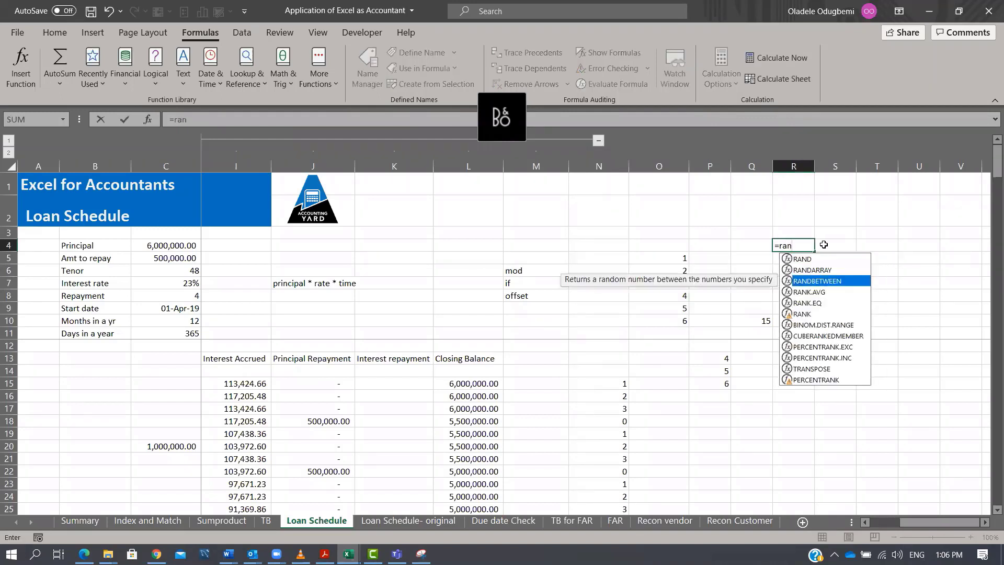
{"action": "key", "text": "Tab"}
{"action": "type", "text": "10"}
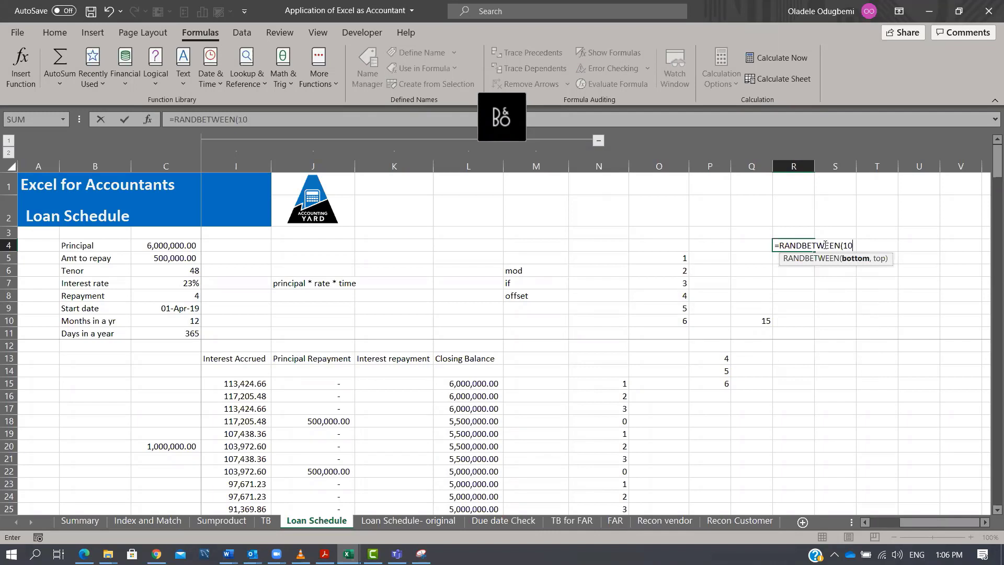
{"action": "type", "text": ",40)"}
{"action": "key", "text": "ctrl+Return"}
Select R4:U11 and fill the RANDBETWEEN formula into every cell of the range at once.
{"action": "key", "text": "shift+Right"}
{"action": "key", "text": "shift+Right"}
{"action": "key", "text": "shift+Down"}
{"action": "key", "text": "shift+Down"}
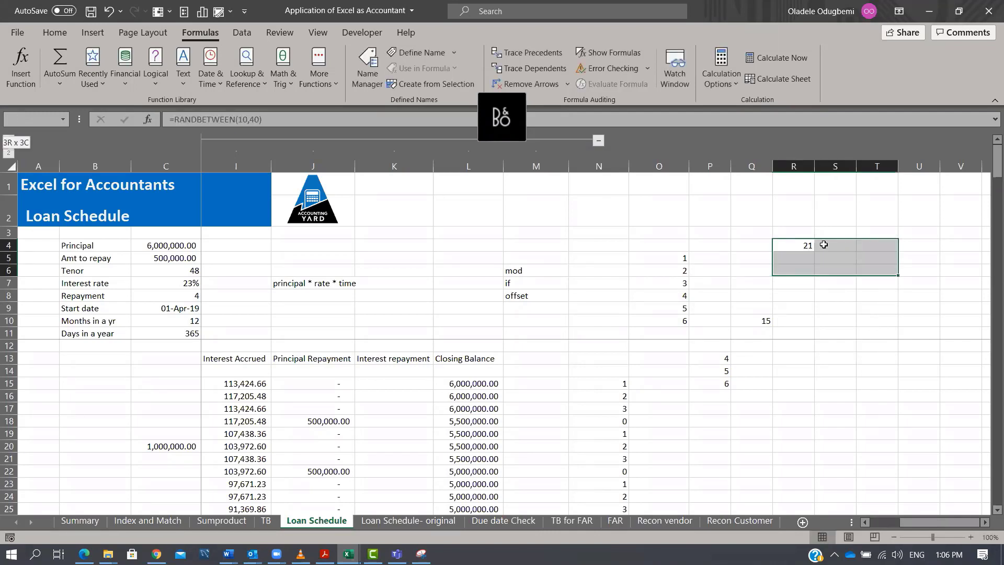
{"action": "key", "text": "shift+Down"}
{"action": "key", "text": "shift+Right"}
{"action": "key", "text": "shift+Right"}
{"action": "key", "text": "shift+Down"}
{"action": "key", "text": "shift+Down"}
{"action": "key", "text": "shift+Down"}
{"action": "key", "text": "shift+Left"}
{"action": "key", "text": "shift+Down"}
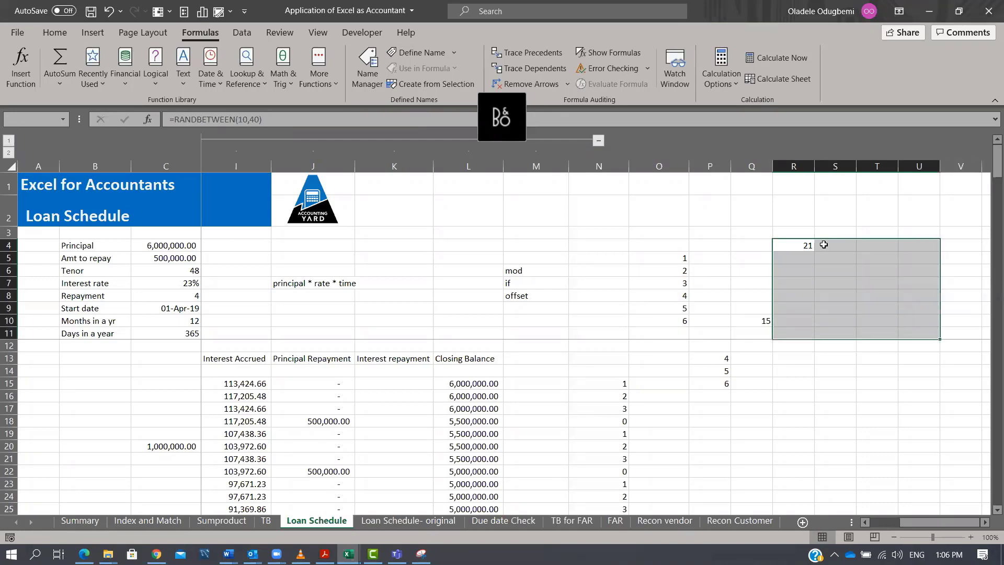
{"action": "key", "text": "F2"}
{"action": "key", "text": "ctrl+Return"}
Copy R4:U11 and paste it back as values to freeze the random numbers.
{"action": "key", "text": "ctrl+c"}
{"action": "key", "text": "ctrl+alt+v"}
{"action": "key", "text": "v"}
{"action": "key", "text": "Return"}
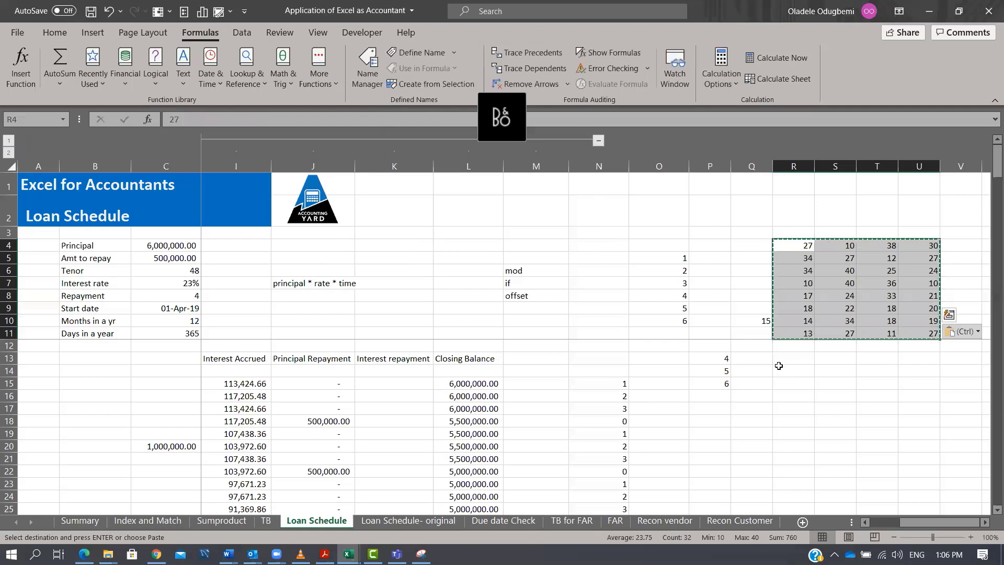
{"action": "left_click_drag", "start_coordinate": [752, 320], "coordinate": [752, 333]}
{"action": "left_click", "coordinate": [775, 350]}
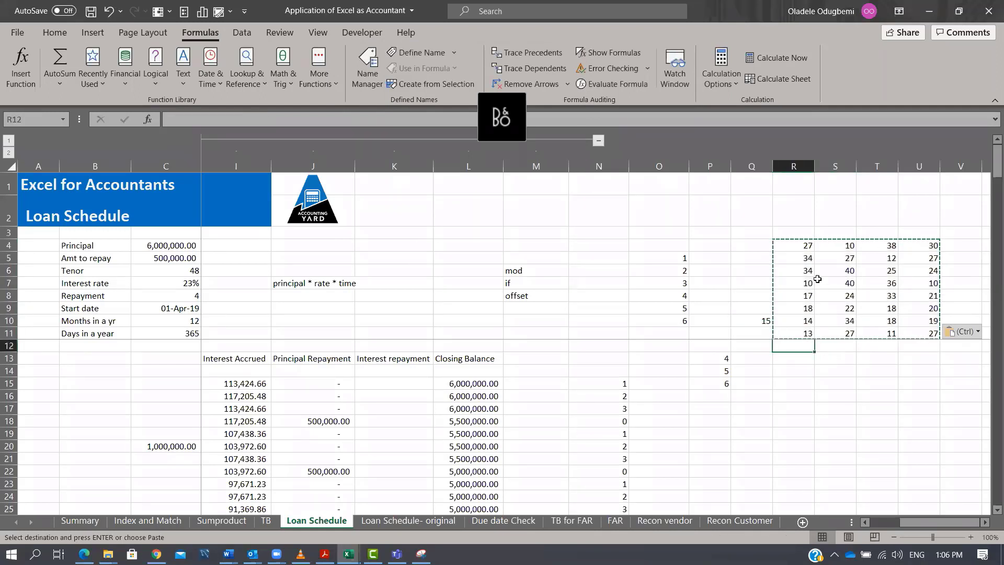
Select several cells in the R4:U11 block to inspect their contents.
{"action": "left_click", "coordinate": [808, 245]}
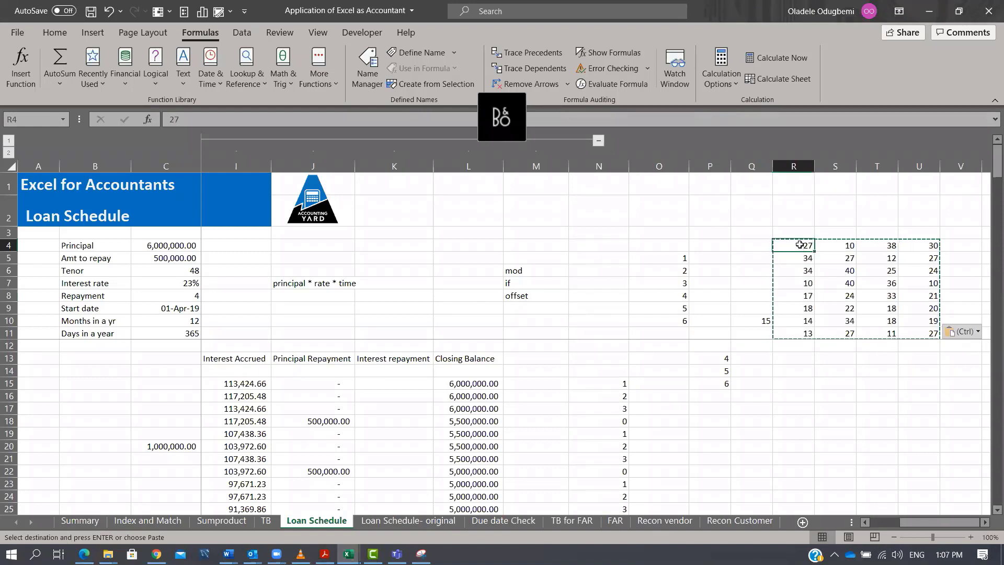
{"action": "left_click", "coordinate": [798, 263]}
{"action": "left_click", "coordinate": [800, 272]}
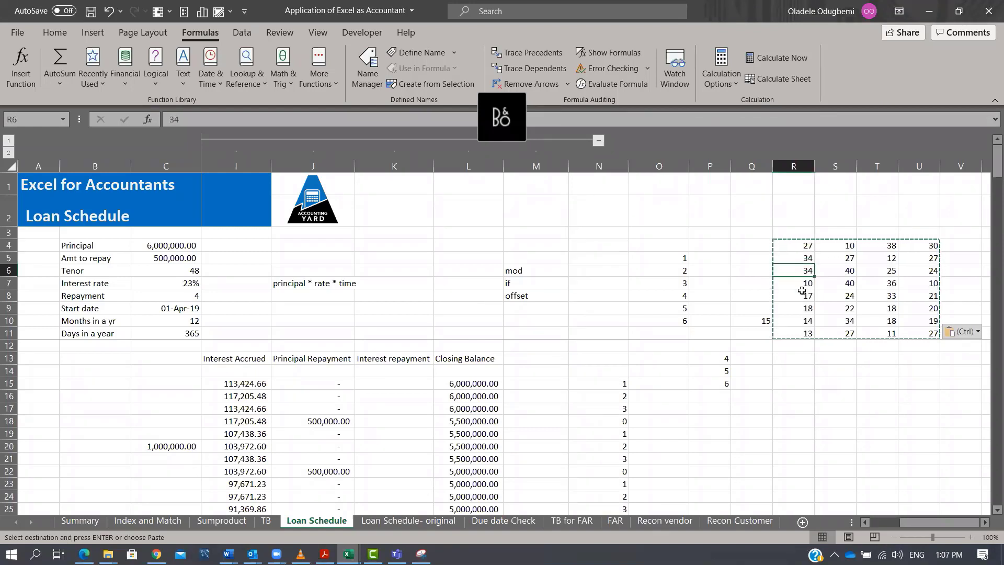
{"action": "left_click", "coordinate": [800, 285]}
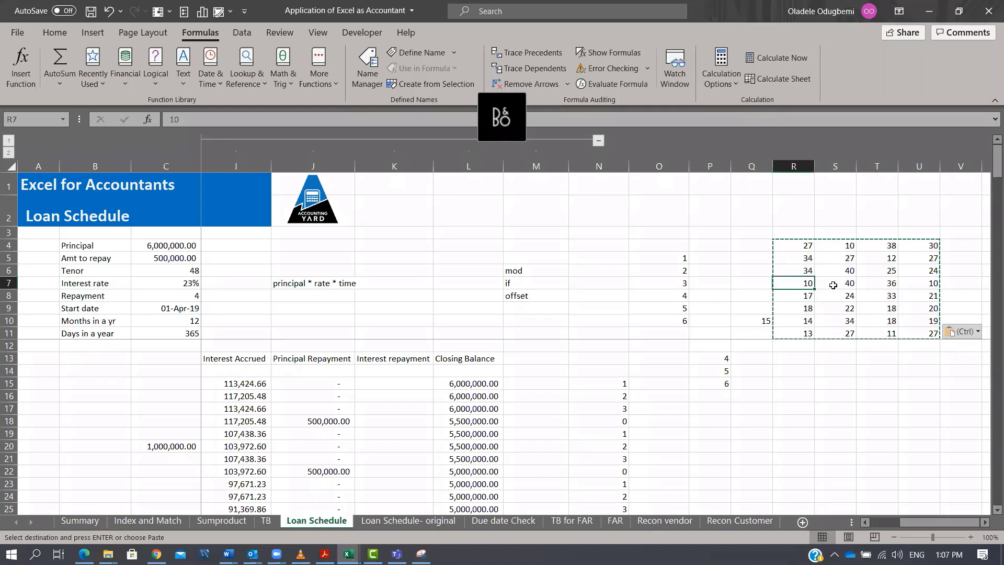
{"action": "left_click", "coordinate": [887, 286]}
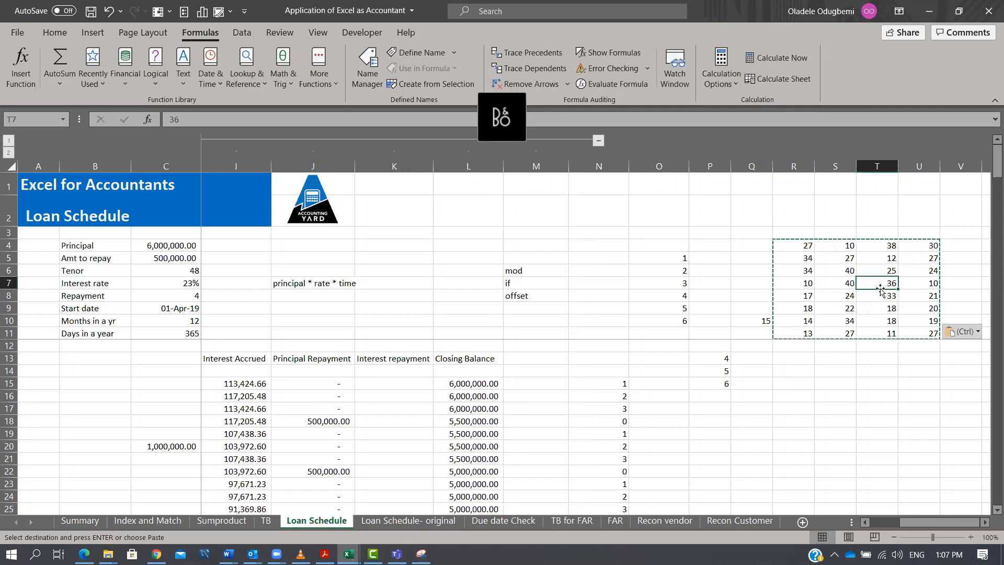
In R14, enter =OFFSET(R4,3,2,1,1) to return the value three rows down and two columns right of R4.
{"action": "left_click_drag", "start_coordinate": [806, 258], "coordinate": [810, 284]}
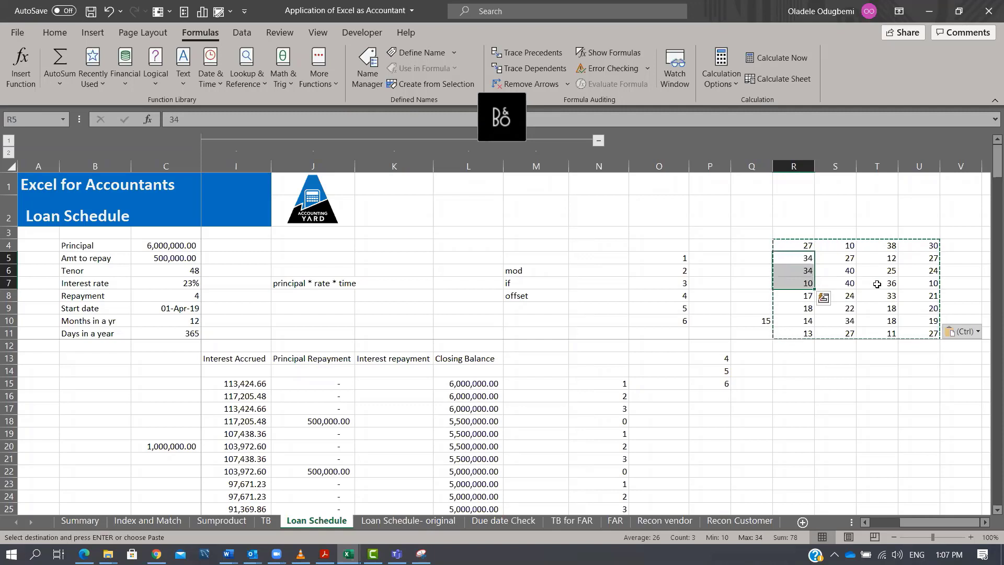
{"action": "left_click", "coordinate": [896, 285]}
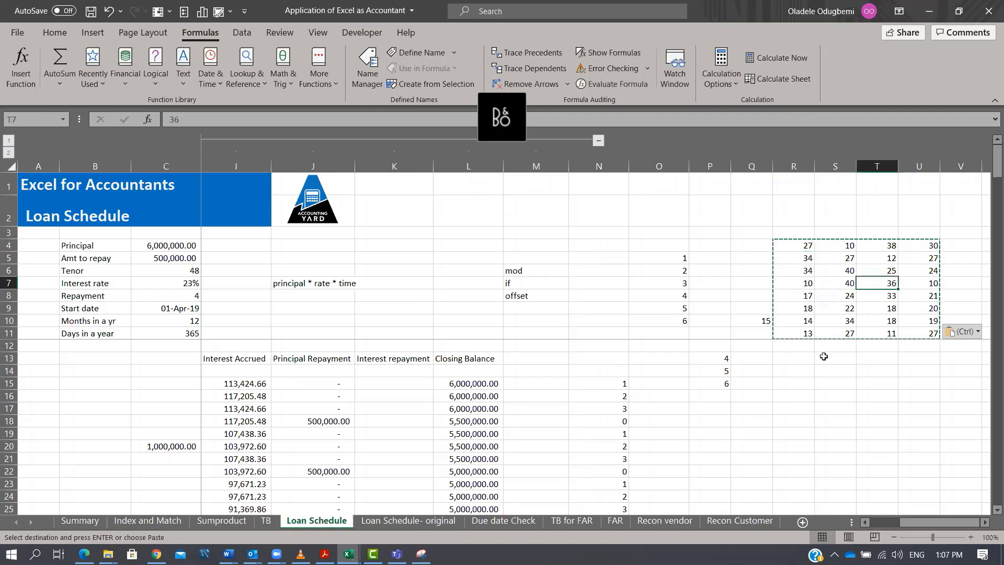
{"action": "left_click", "coordinate": [800, 371]}
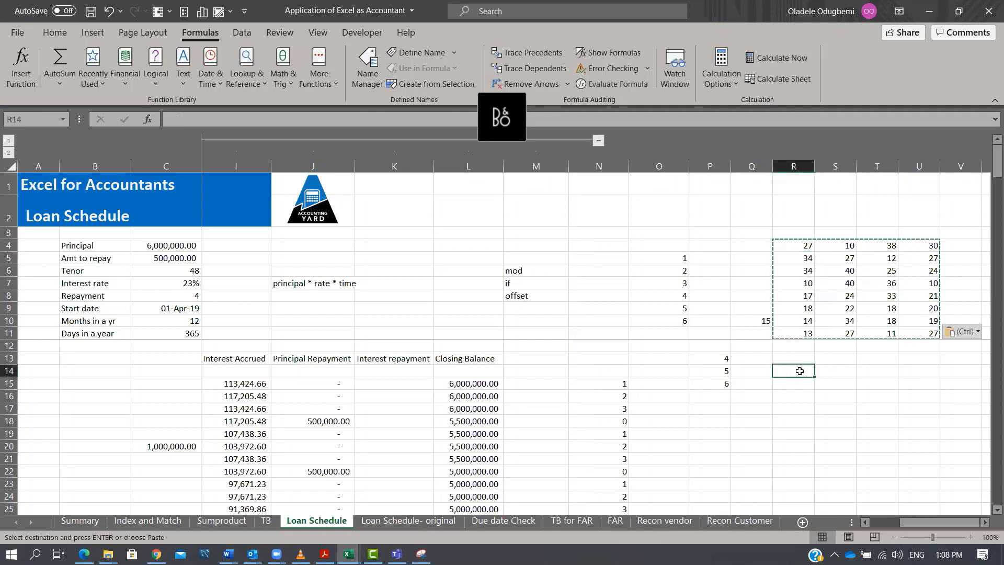
{"action": "type", "text": "=off"}
{"action": "key", "text": "Tab"}
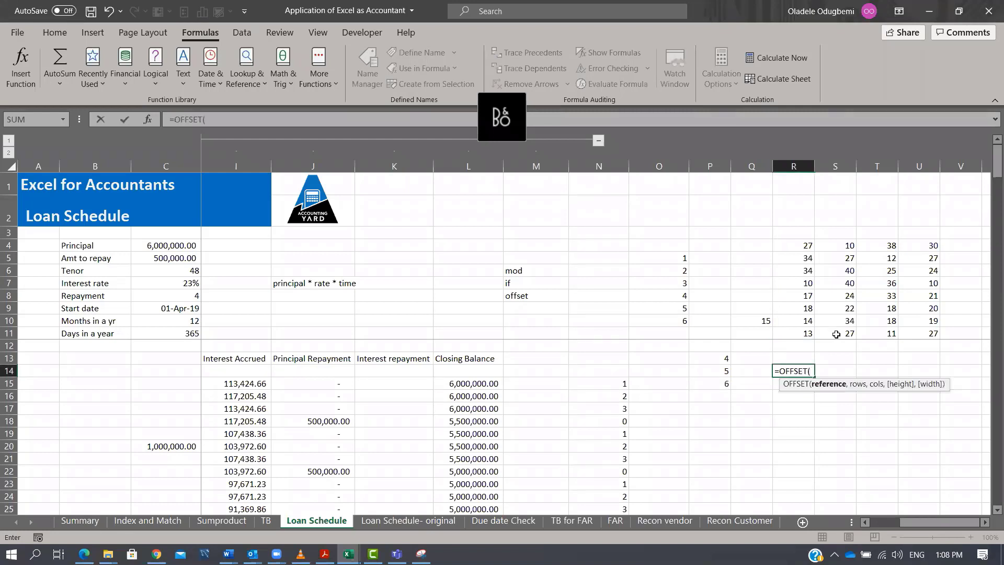
{"action": "left_click", "coordinate": [808, 246]}
{"action": "type", "text": ","}
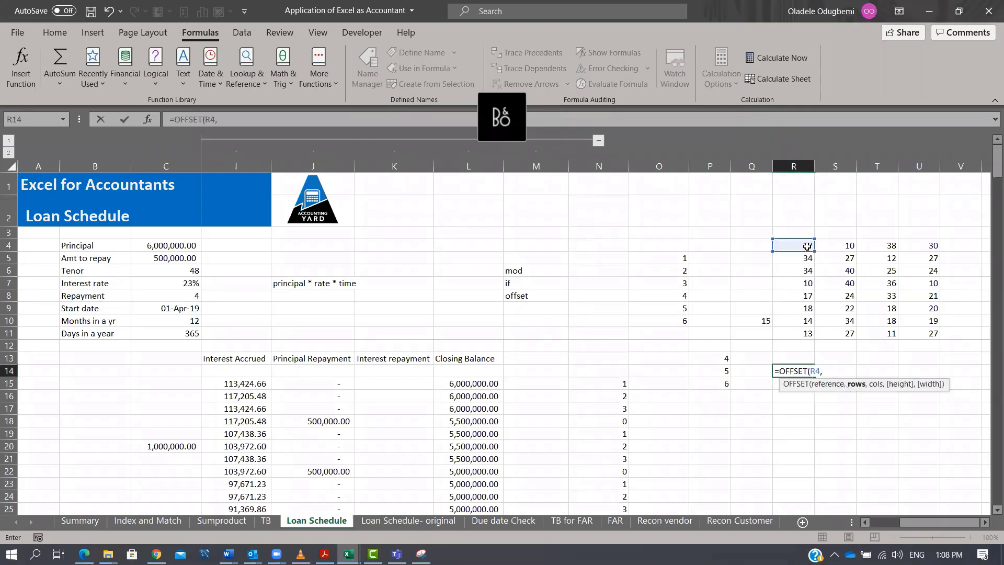
{"action": "type", "text": "3,"}
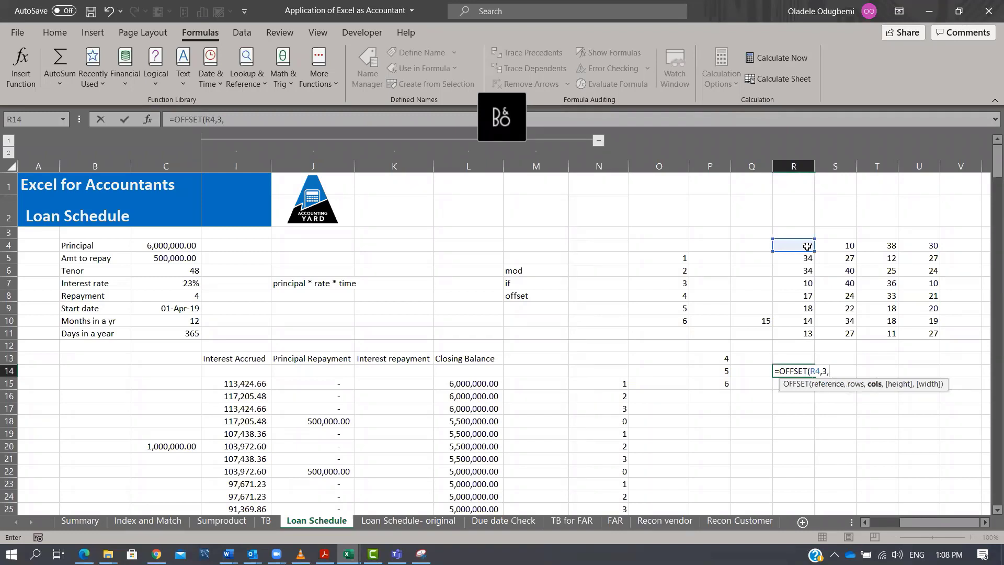
{"action": "type", "text": "2,1,1)"}
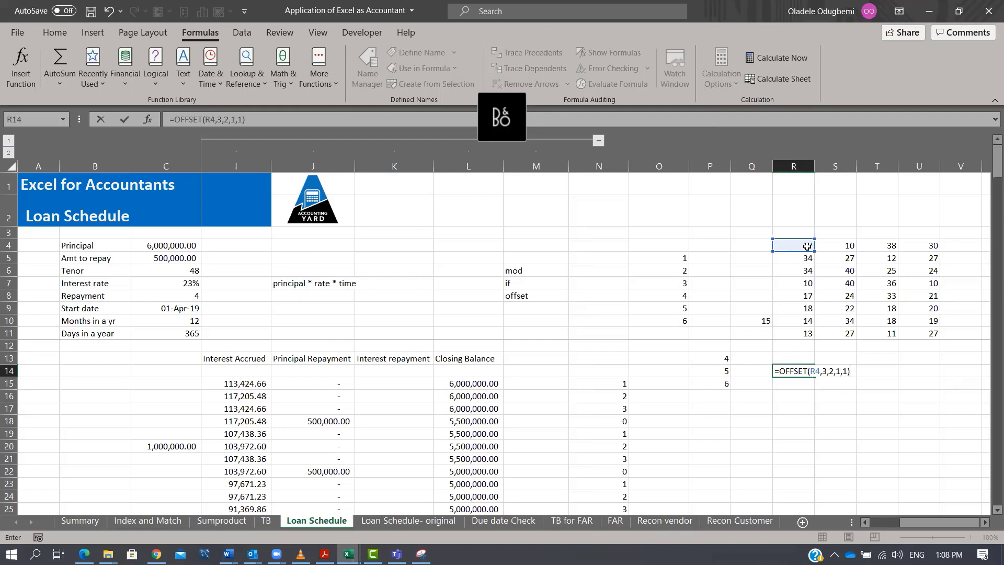
{"action": "key", "text": "Return"}
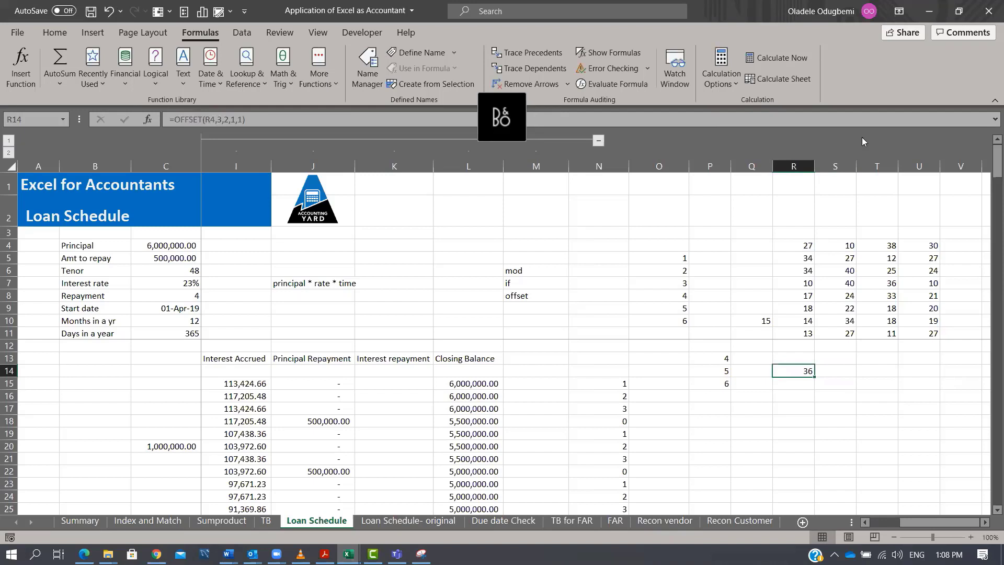
Examine R14's OFFSET formula and trace its row and column offsets through the R4:U11 number block.
{"action": "left_click", "coordinate": [622, 167]}
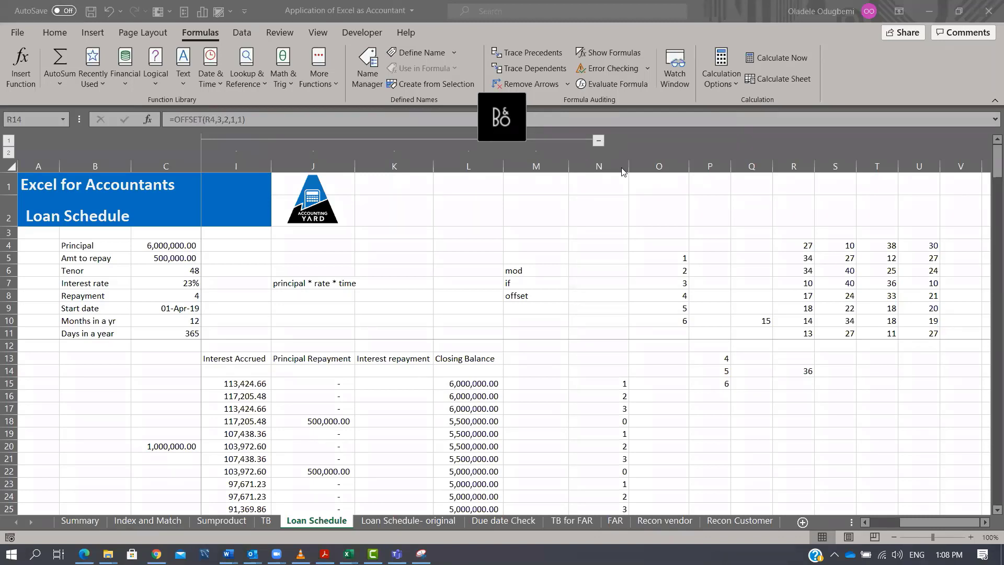
{"action": "left_click", "coordinate": [804, 370]}
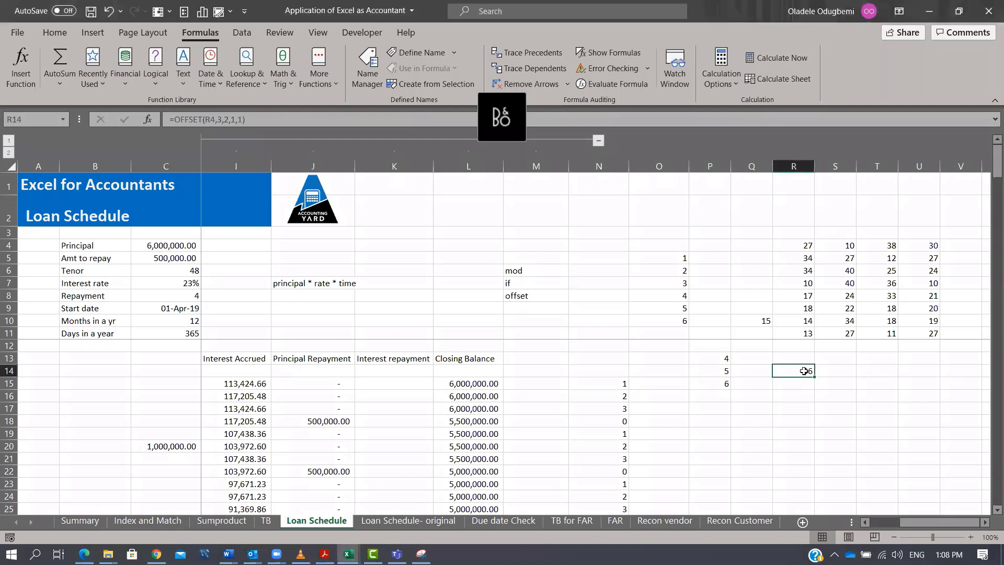
{"action": "double_click", "coordinate": [804, 370]}
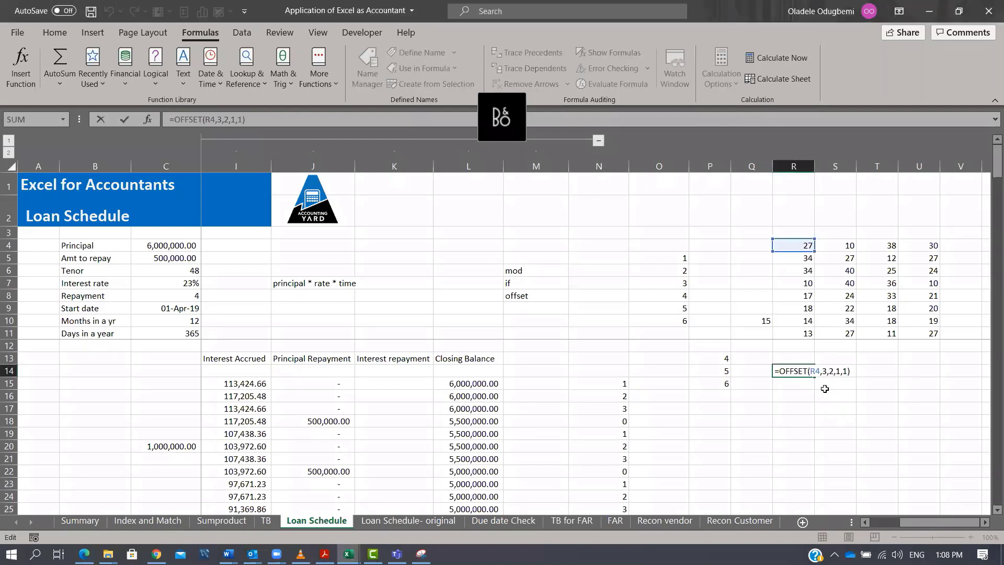
{"action": "left_click", "coordinate": [805, 259]}
{"action": "left_click", "coordinate": [804, 272]}
{"action": "left_click", "coordinate": [806, 283]}
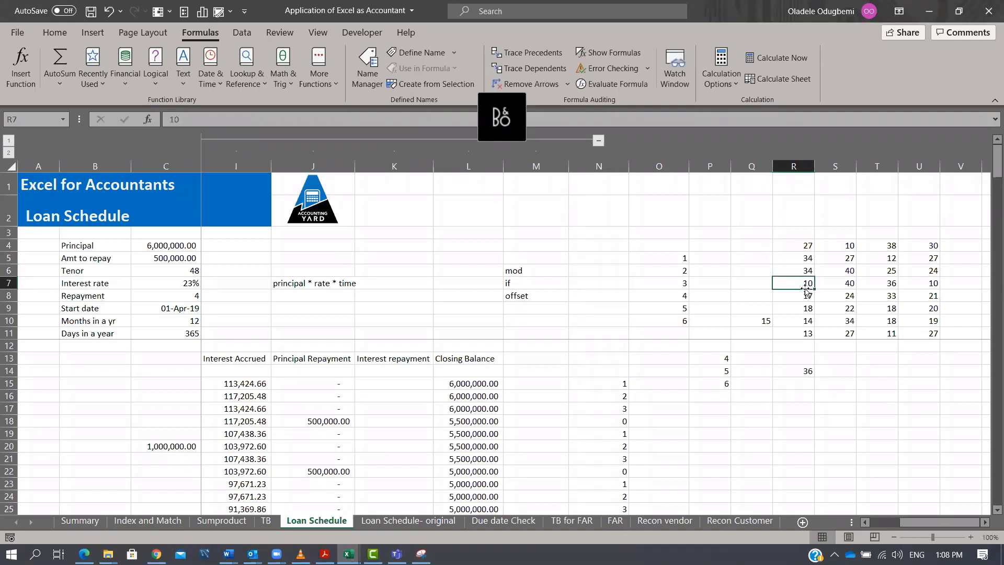
{"action": "double_click", "coordinate": [811, 372]}
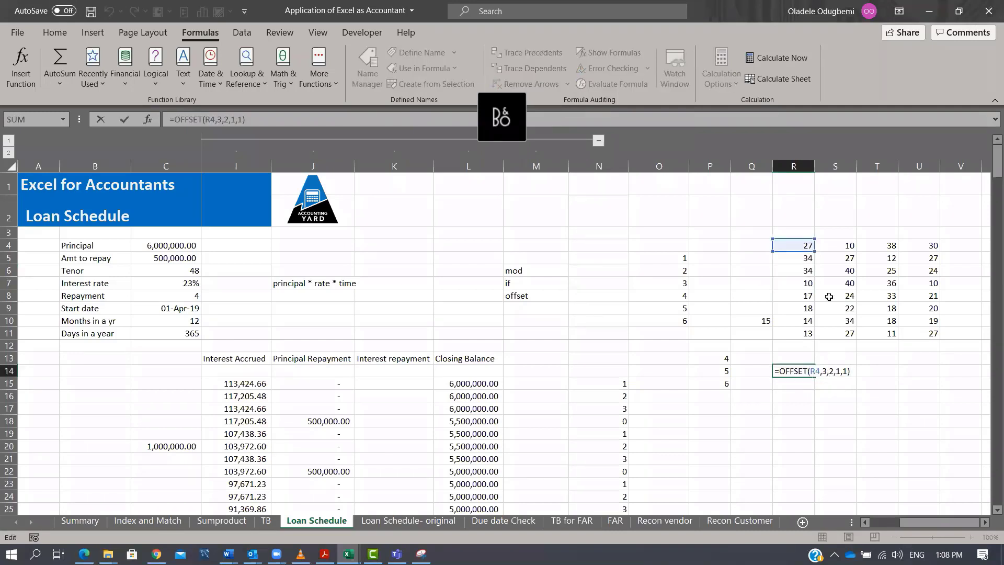
{"action": "left_click", "coordinate": [805, 271]}
{"action": "left_click", "coordinate": [802, 283]}
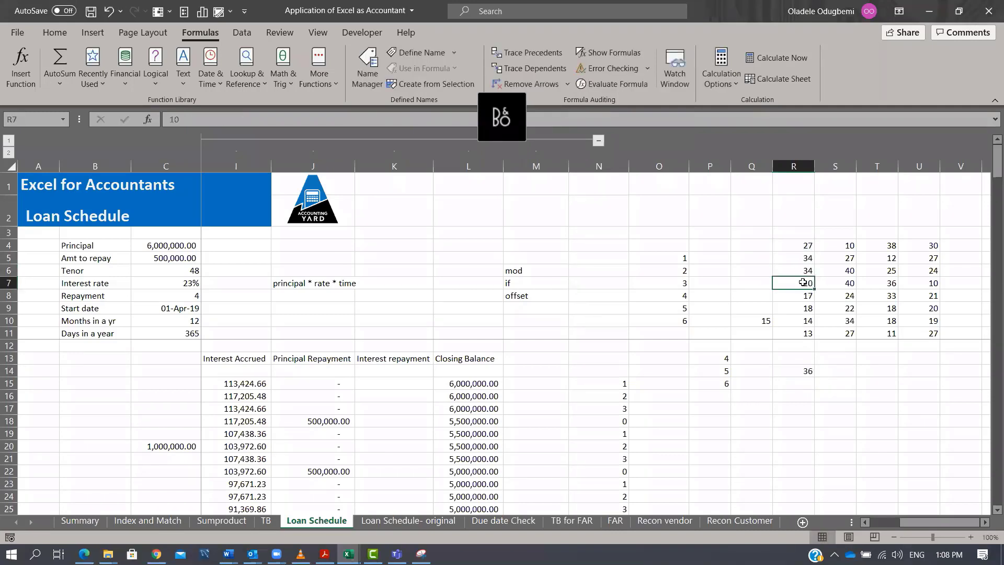
{"action": "left_click", "coordinate": [844, 284]}
{"action": "left_click", "coordinate": [880, 282]}
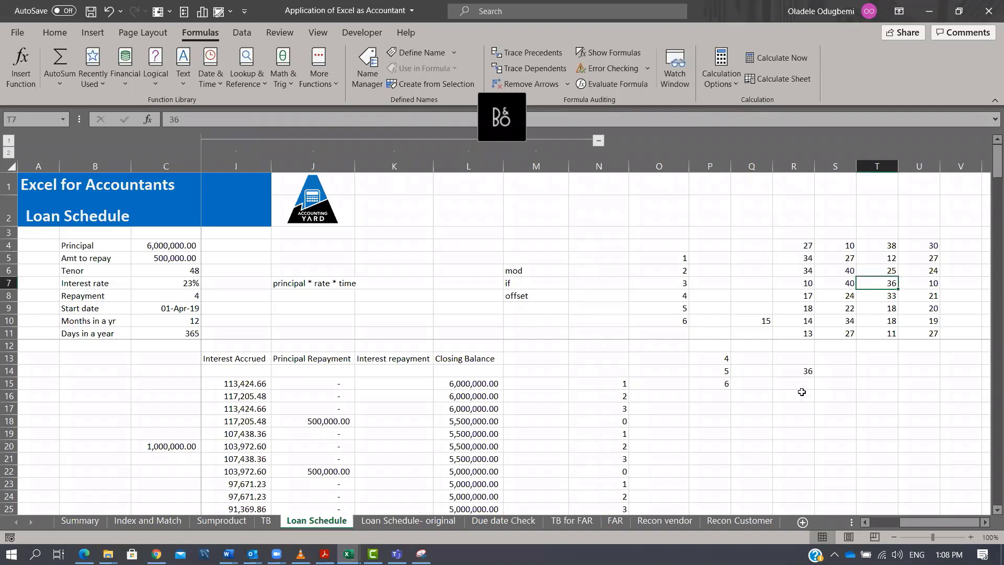
Change R14's formula to =SUM(OFFSET(R4,3,2,3,1)) to total three rows starting at T7, and compare with T7:T9.
{"action": "left_click", "coordinate": [806, 373]}
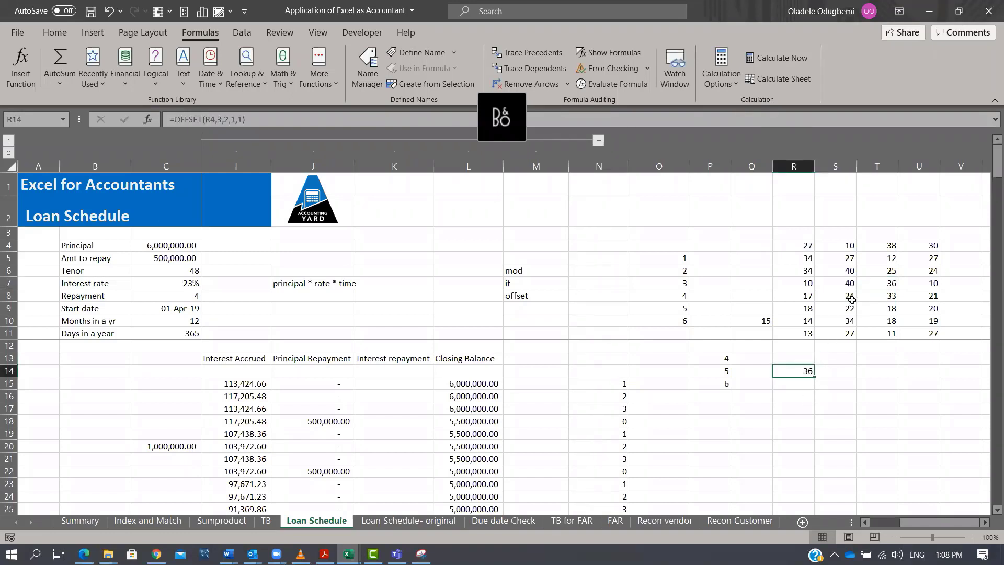
{"action": "left_click_drag", "start_coordinate": [889, 285], "coordinate": [893, 307]}
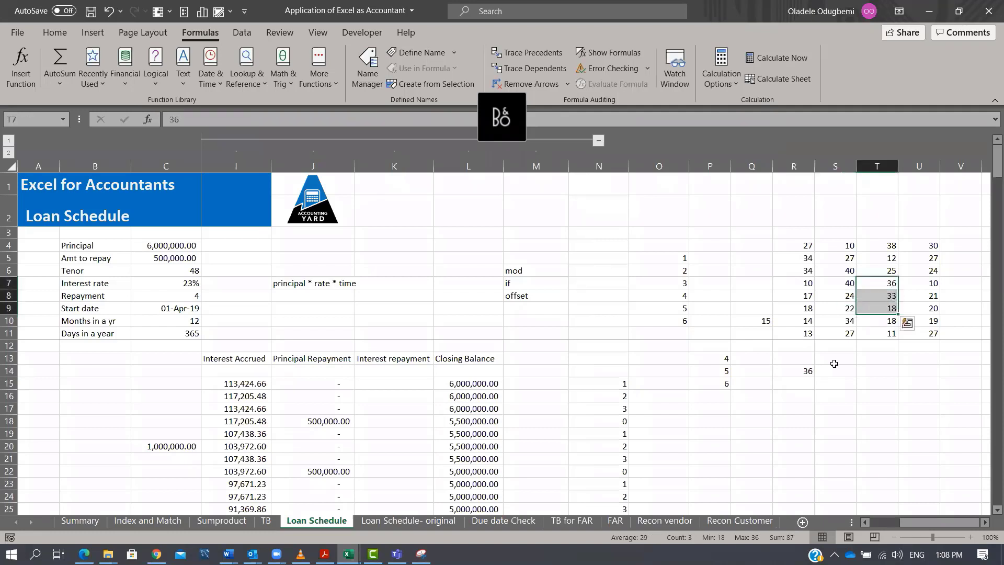
{"action": "left_click", "coordinate": [805, 371]}
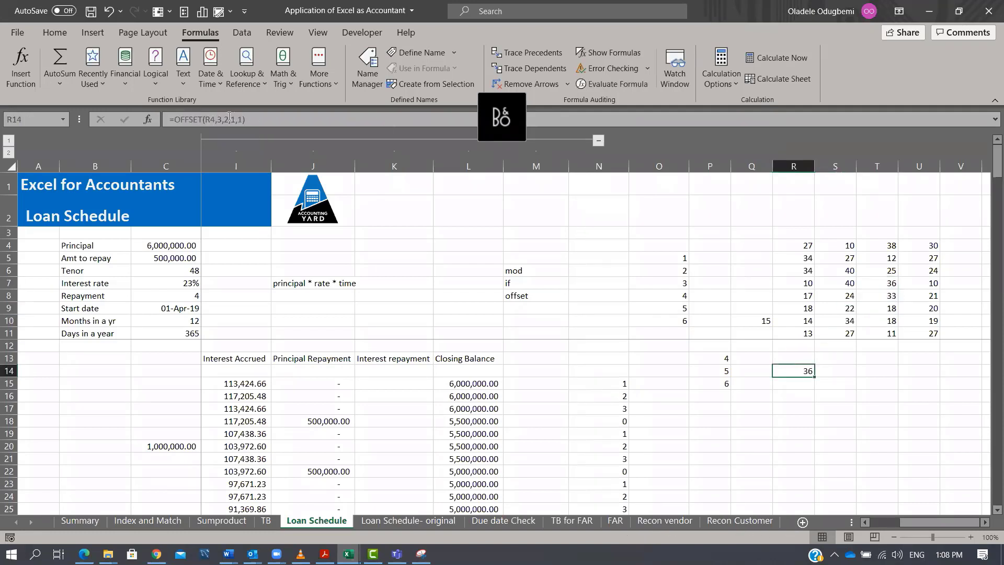
{"action": "left_click", "coordinate": [235, 119]}
{"action": "left_click", "coordinate": [293, 142]}
{"action": "type", "text": "3"}
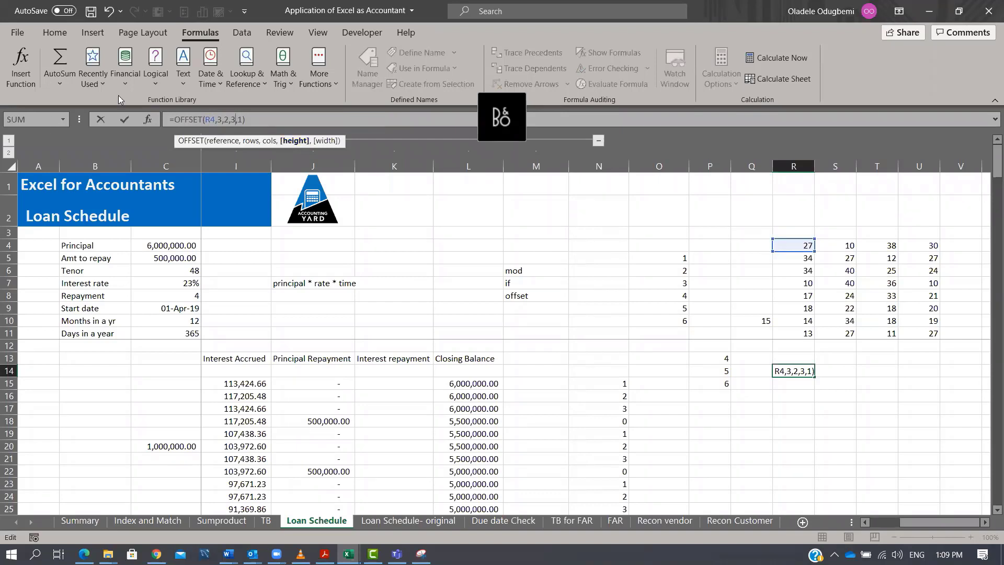
{"action": "left_click", "coordinate": [171, 115]}
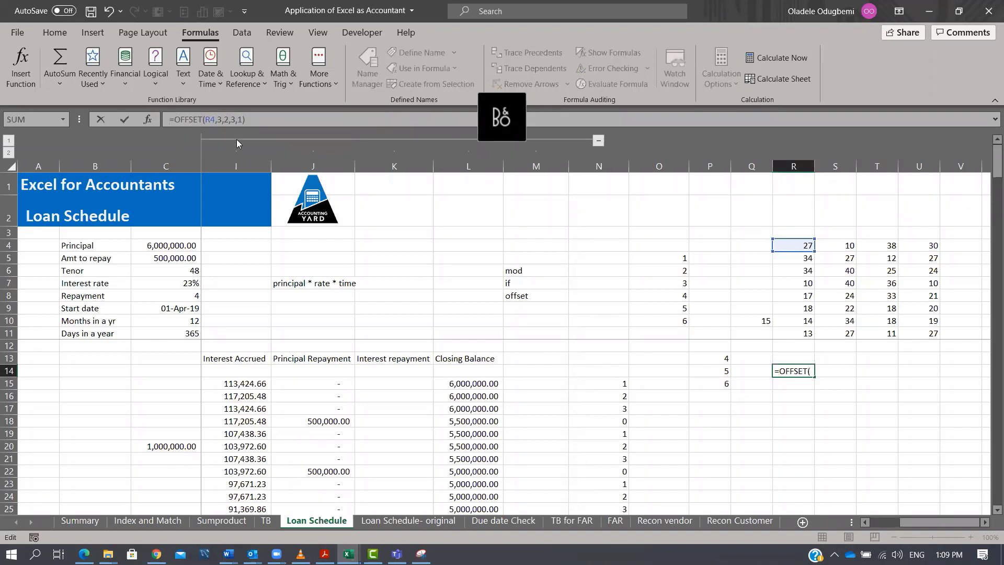
{"action": "type", "text": "SUM("}
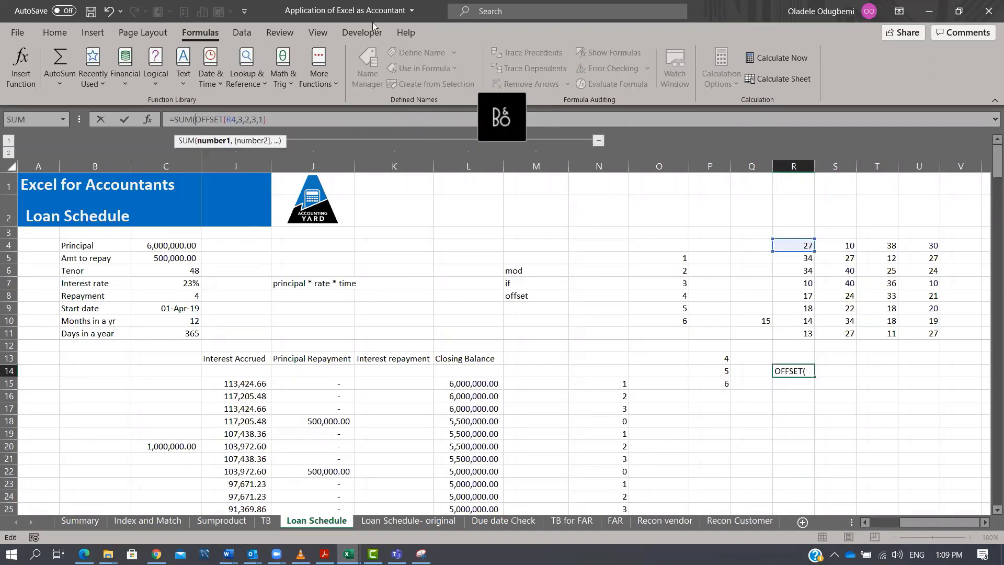
{"action": "left_click", "coordinate": [302, 122]}
{"action": "type", "text": ")"}
{"action": "key", "text": "ctrl+Return"}
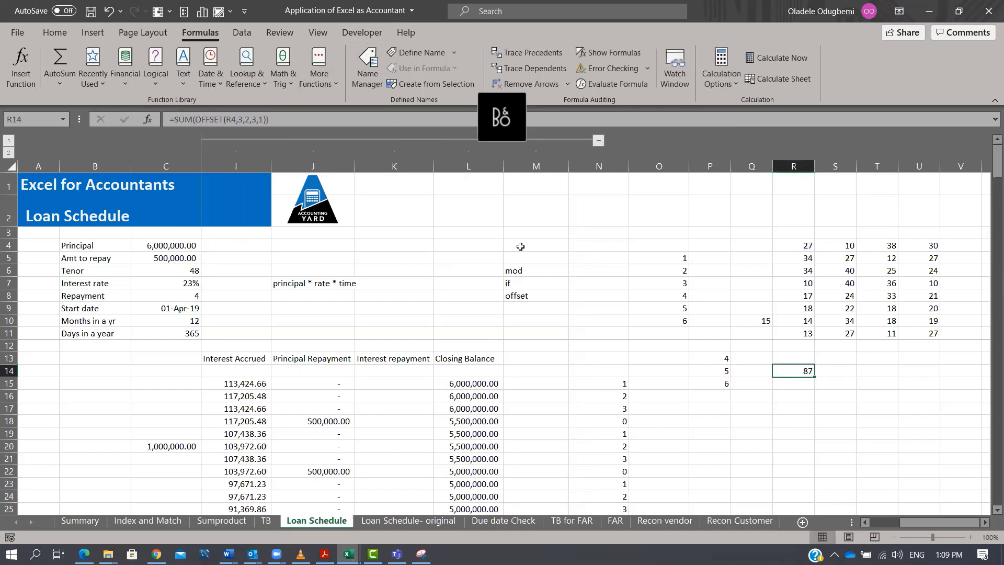
{"action": "left_click", "coordinate": [888, 285]}
{"action": "left_click_drag", "start_coordinate": [888, 287], "coordinate": [892, 309]}
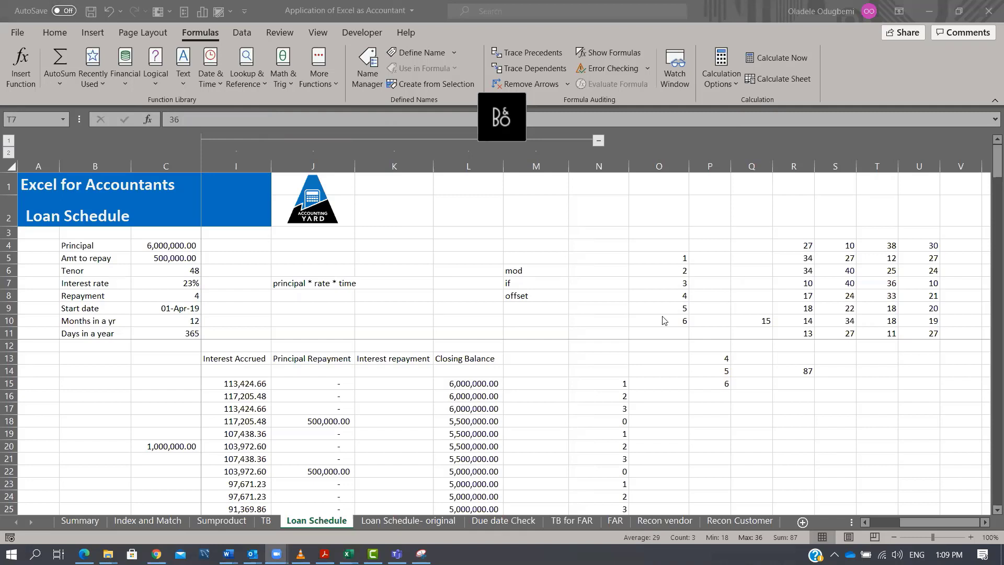
{"action": "left_click", "coordinate": [894, 278]}
{"action": "left_click", "coordinate": [808, 371]}
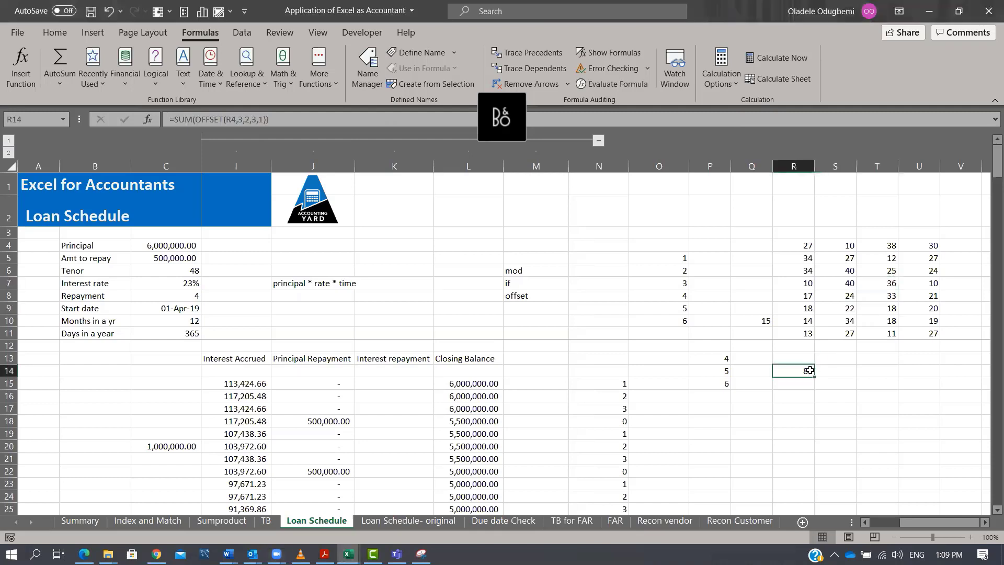
Set the OFFSET width in R14 to 2, giving =SUM(OFFSET(R4,3,2,3,2)), and compare with the T7:U9 block.
{"action": "left_click_drag", "start_coordinate": [889, 283], "coordinate": [920, 310]}
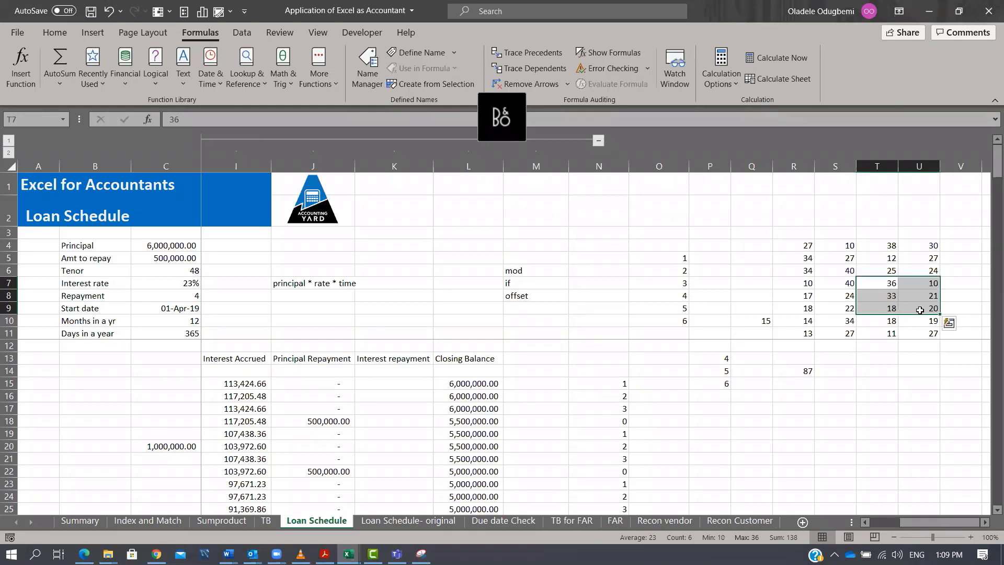
{"action": "left_click", "coordinate": [806, 373]}
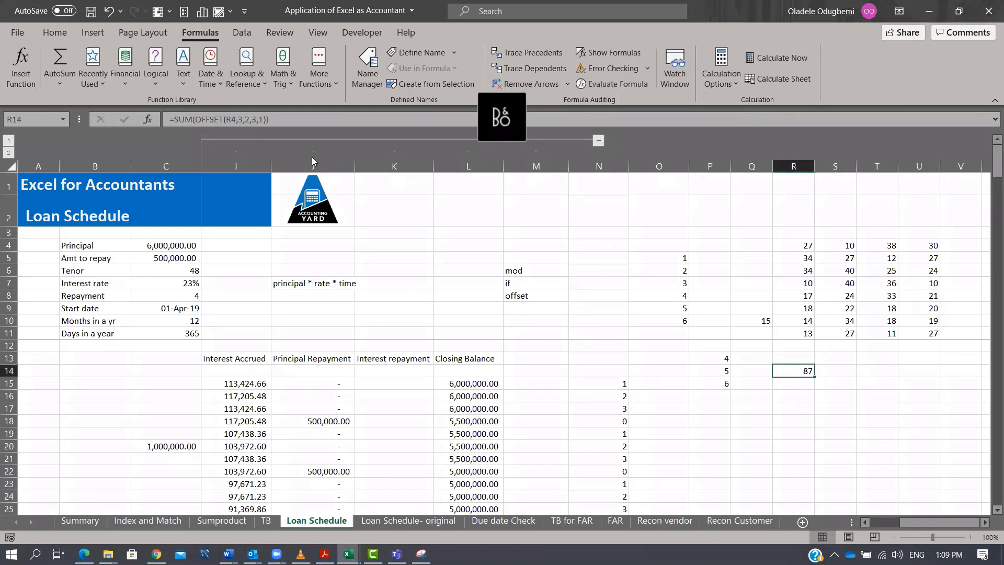
{"action": "left_click", "coordinate": [264, 120]}
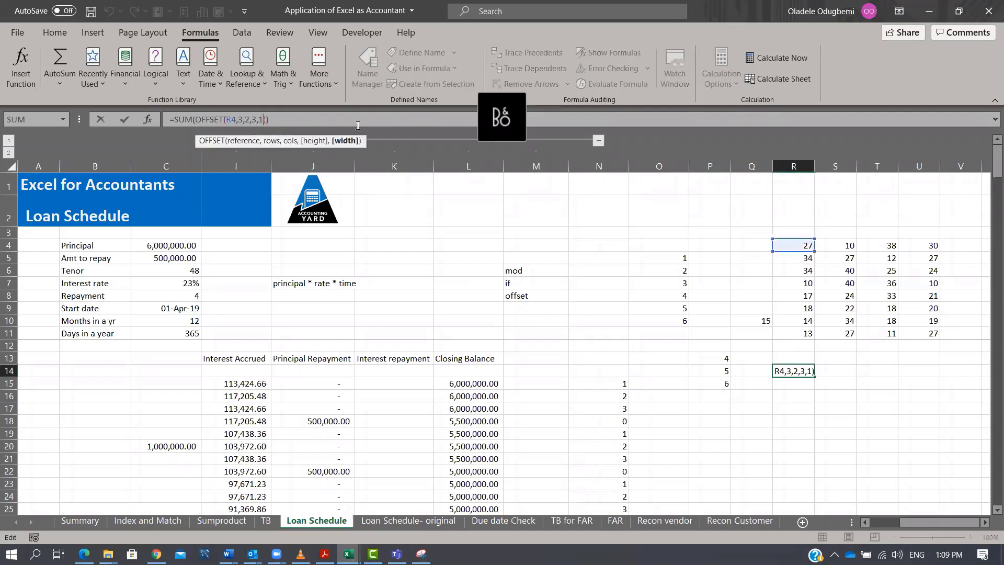
{"action": "key", "text": "BackSpace"}
{"action": "type", "text": "2"}
{"action": "key", "text": "ctrl+Return"}
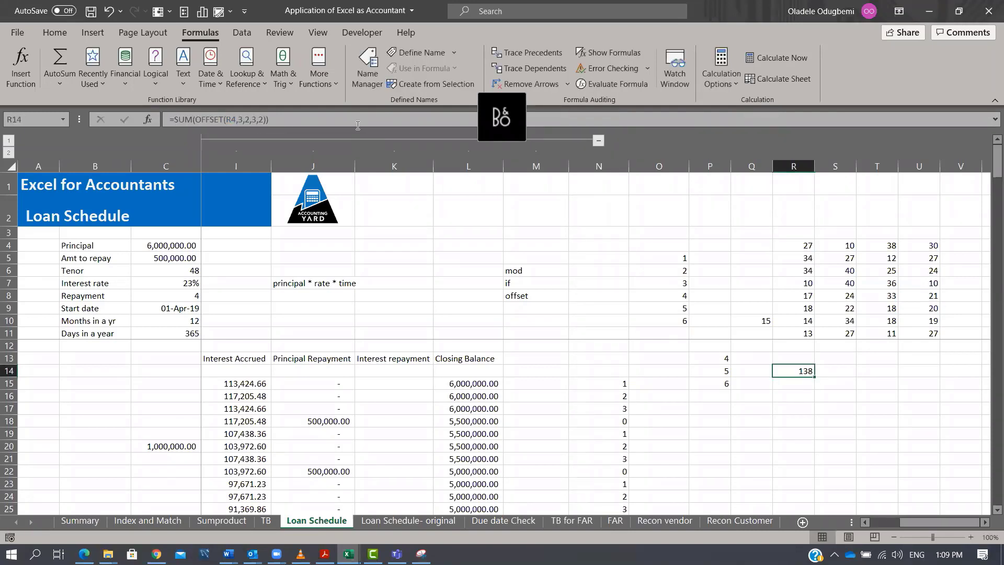
{"action": "left_click_drag", "start_coordinate": [889, 288], "coordinate": [927, 302]}
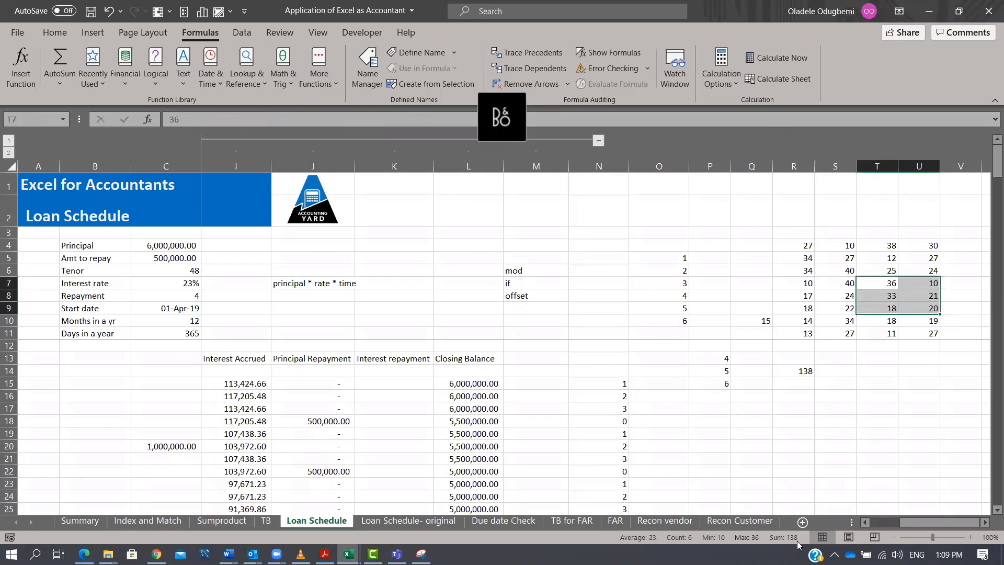
{"action": "left_click", "coordinate": [810, 371]}
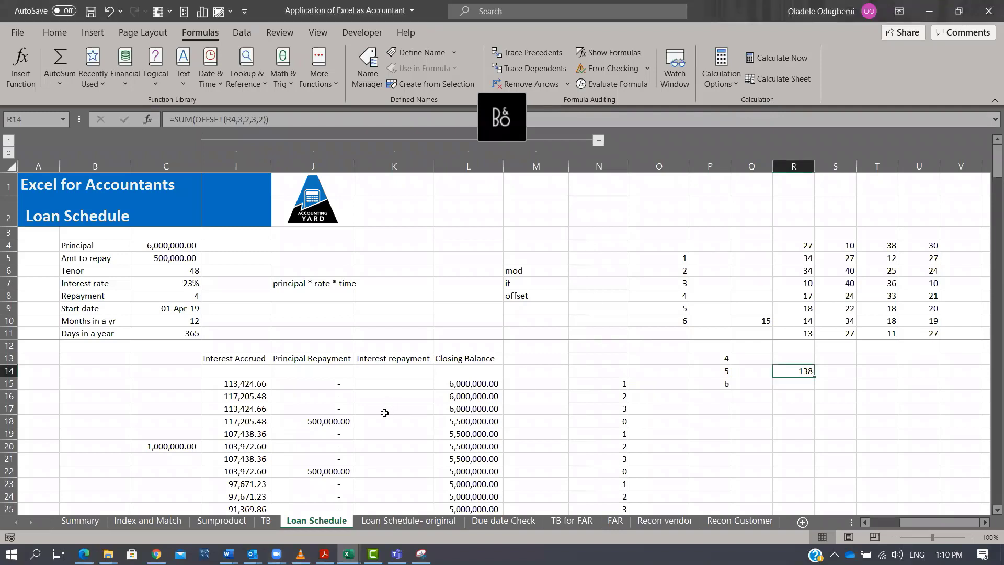
Inspect the Principal Repayment formulas in J15:J18 and the Interest Accrued values beside the Interest repayment column.
{"action": "left_click_drag", "start_coordinate": [309, 384], "coordinate": [316, 422]}
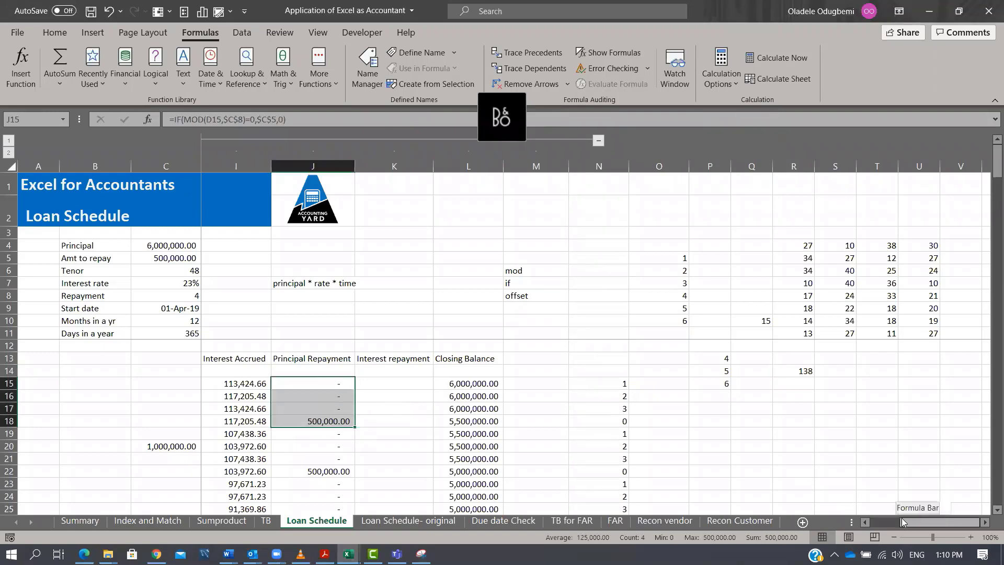
{"action": "left_click_drag", "start_coordinate": [901, 521], "coordinate": [893, 521]}
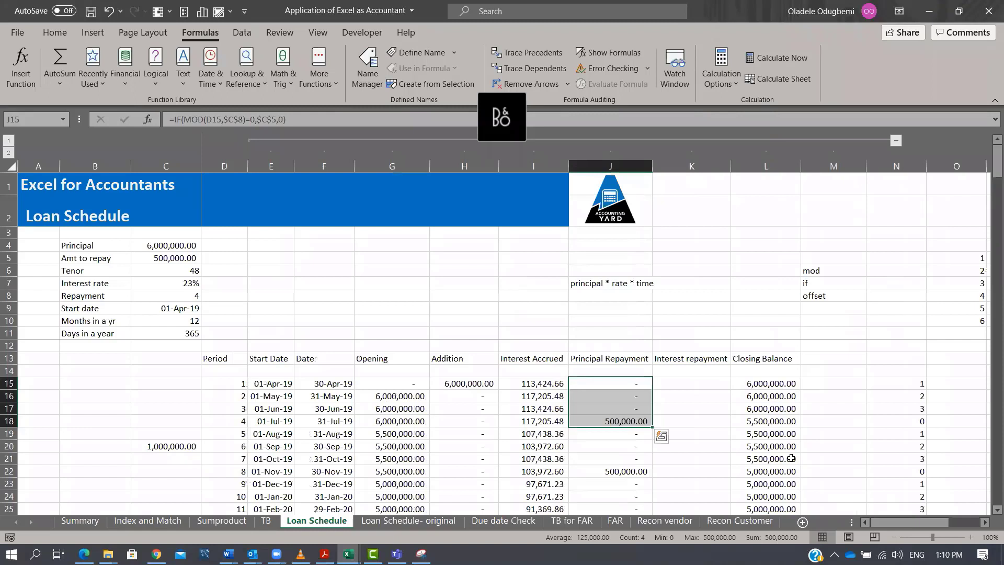
{"action": "key", "text": "alt+Tab"}
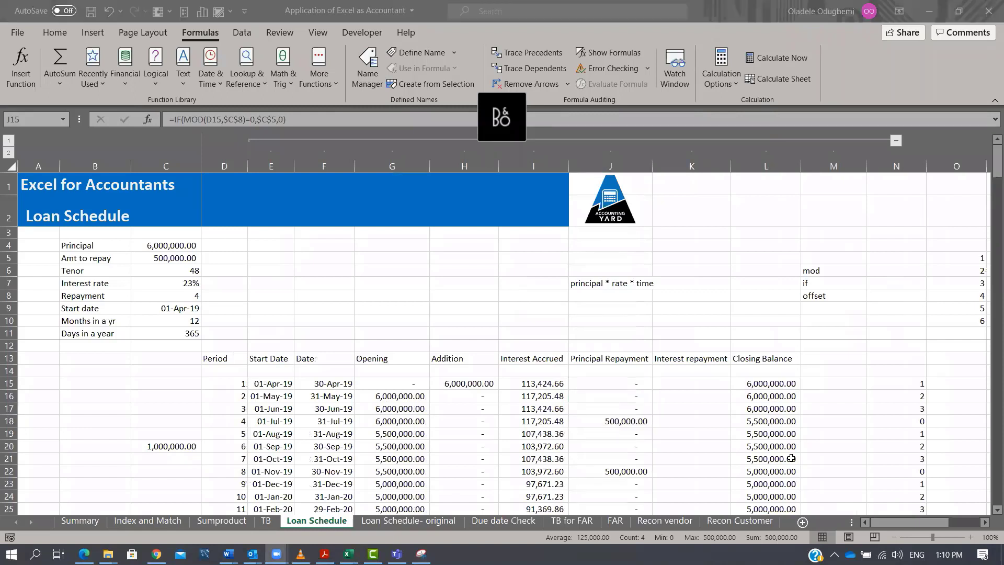
{"action": "key", "text": "alt+Tab"}
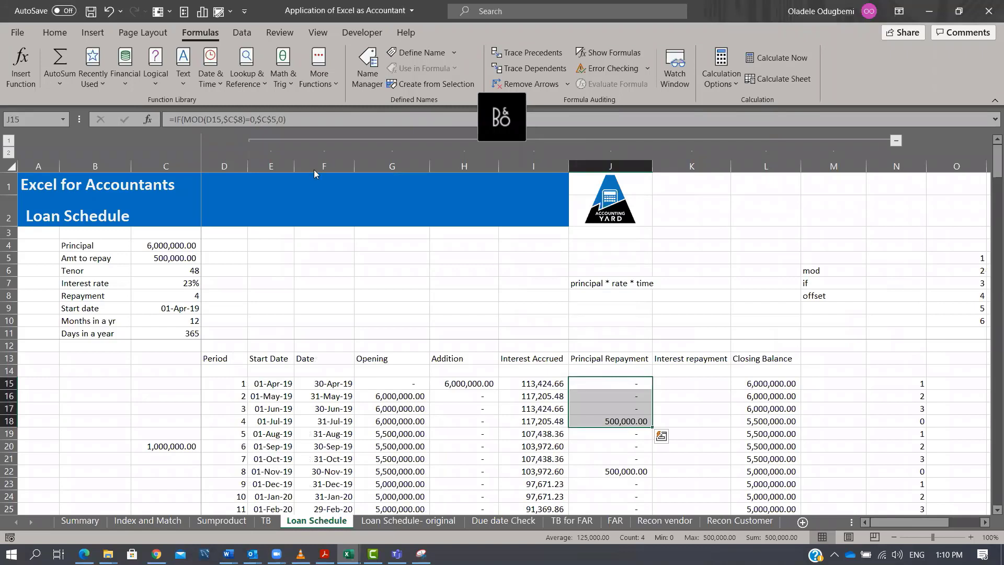
{"action": "left_click_drag", "start_coordinate": [533, 385], "coordinate": [536, 421]}
{"action": "mouse_move", "coordinate": [683, 421]}
{"action": "left_mouse_down"}
{"action": "mouse_move", "coordinate": [628, 421]}
{"action": "mouse_move", "coordinate": [685, 421]}
{"action": "left_mouse_up"}
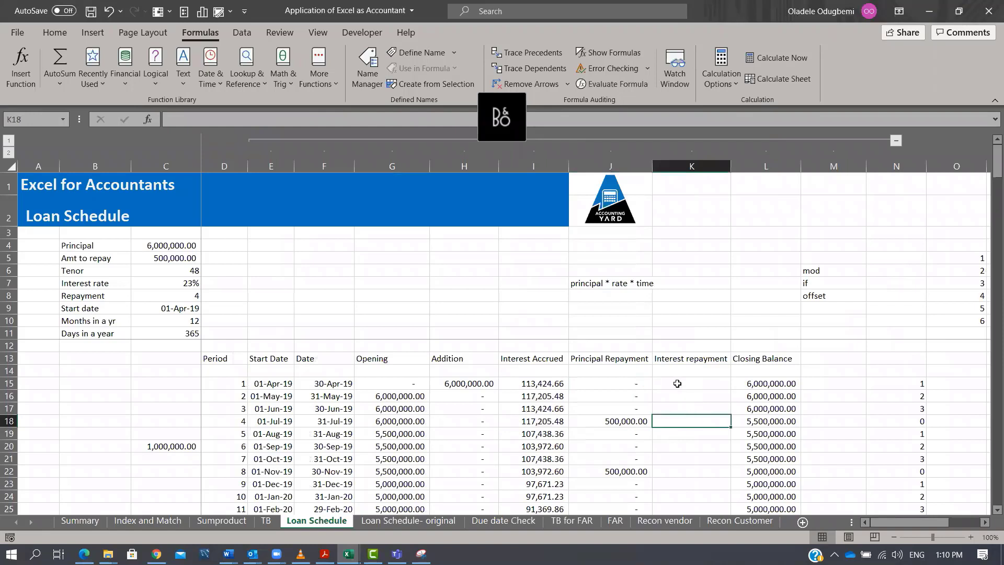
Enter =IF(J15>0,OFFSET(I15,,,-$C$8,1)) in K15 for the interest repayment, accepting the suggested correction.
{"action": "left_click", "coordinate": [679, 383]}
{"action": "type", "text": "="}
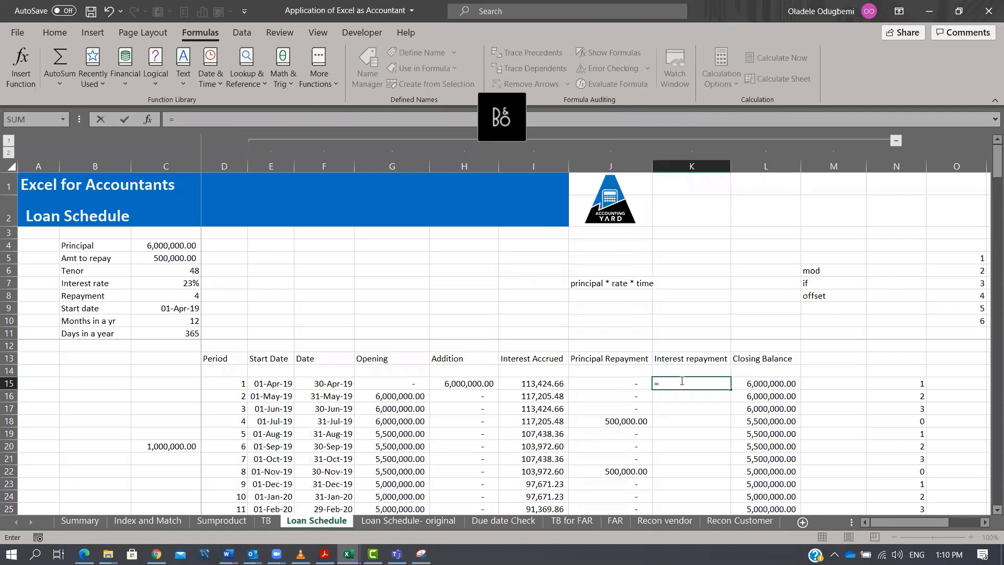
{"action": "type", "text": "IF("}
{"action": "left_click", "coordinate": [643, 382]}
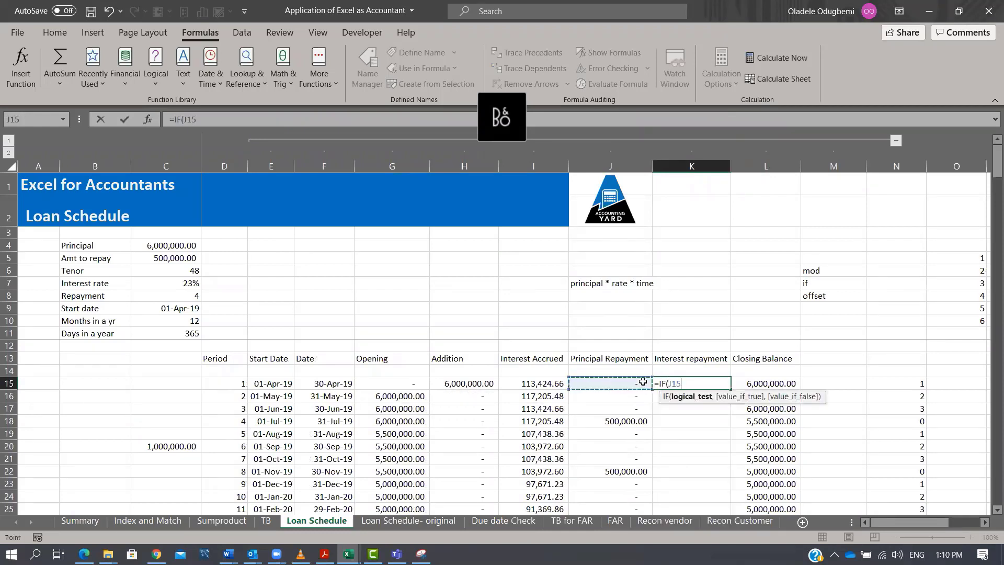
{"action": "type", "text": ">0,"}
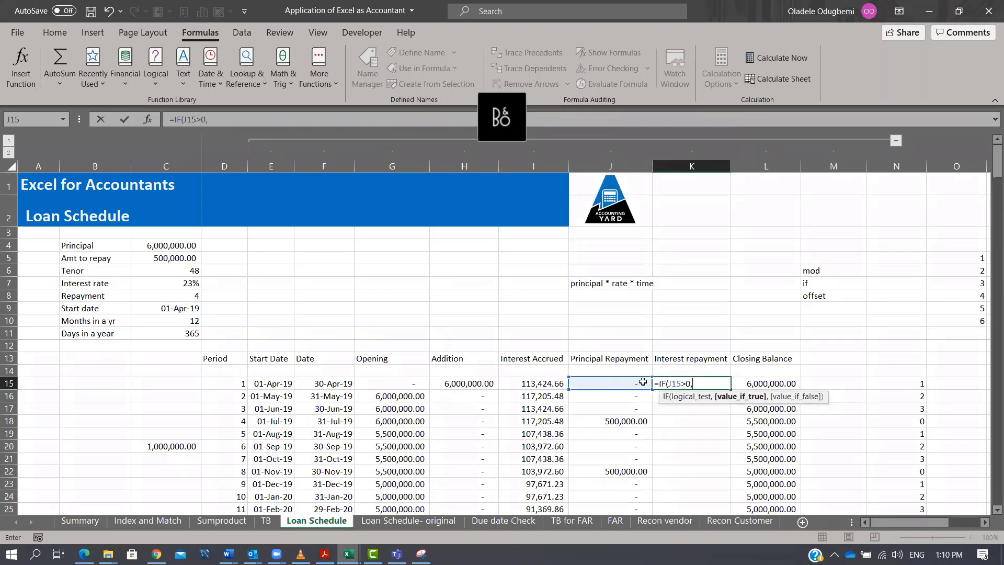
{"action": "type", "text": "OFFSET("}
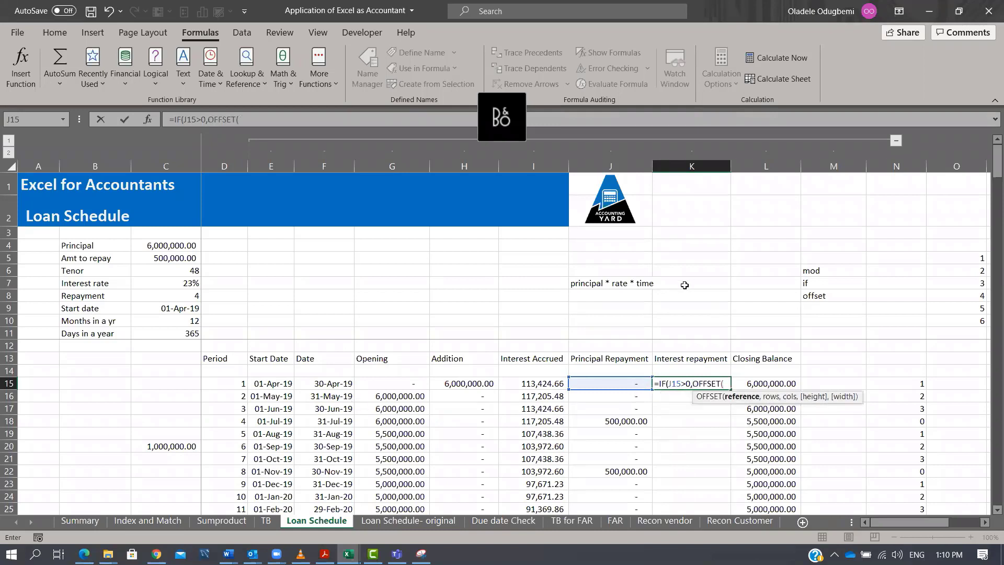
{"action": "left_click", "coordinate": [543, 385]}
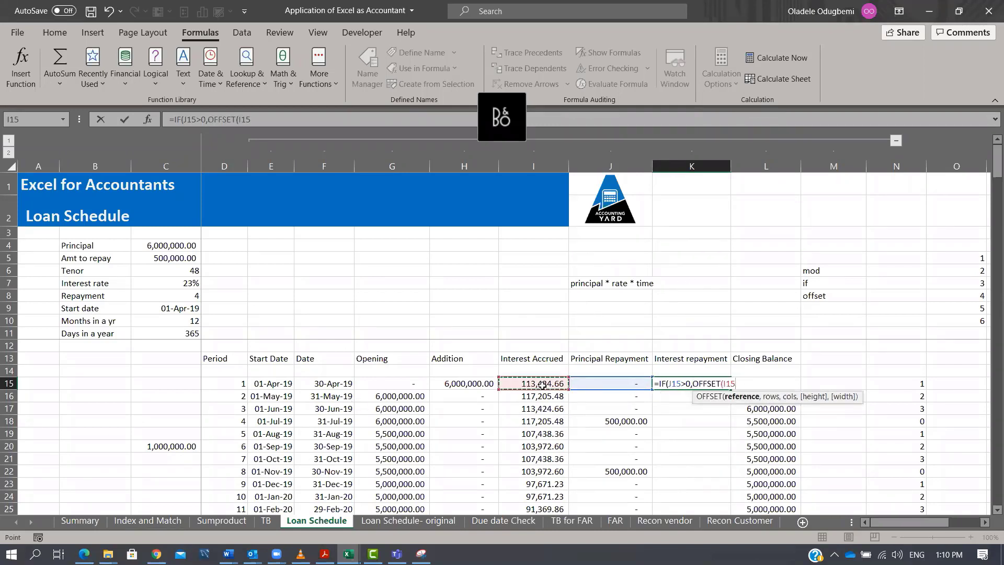
{"action": "type", "text": ","}
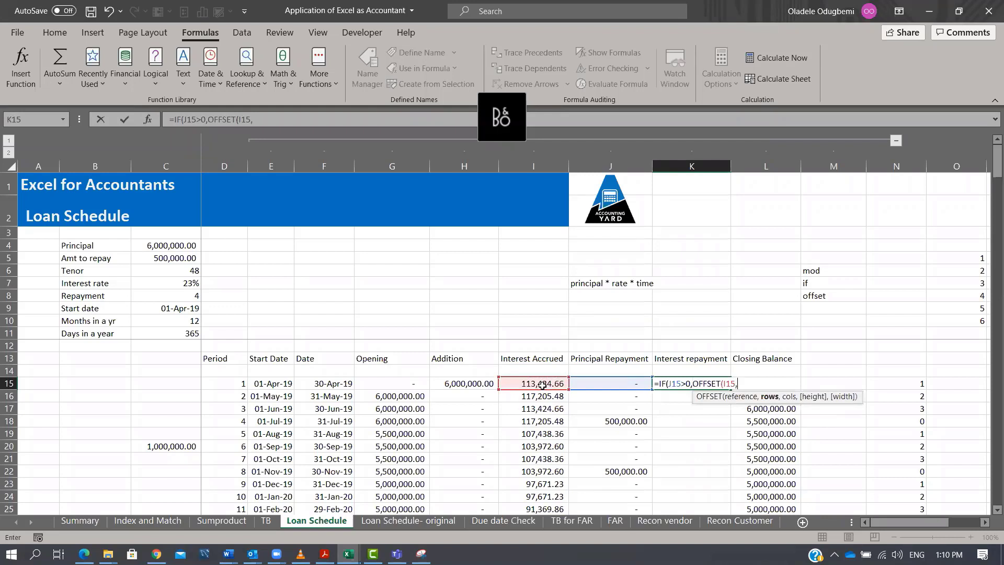
{"action": "type", "text": ",,"}
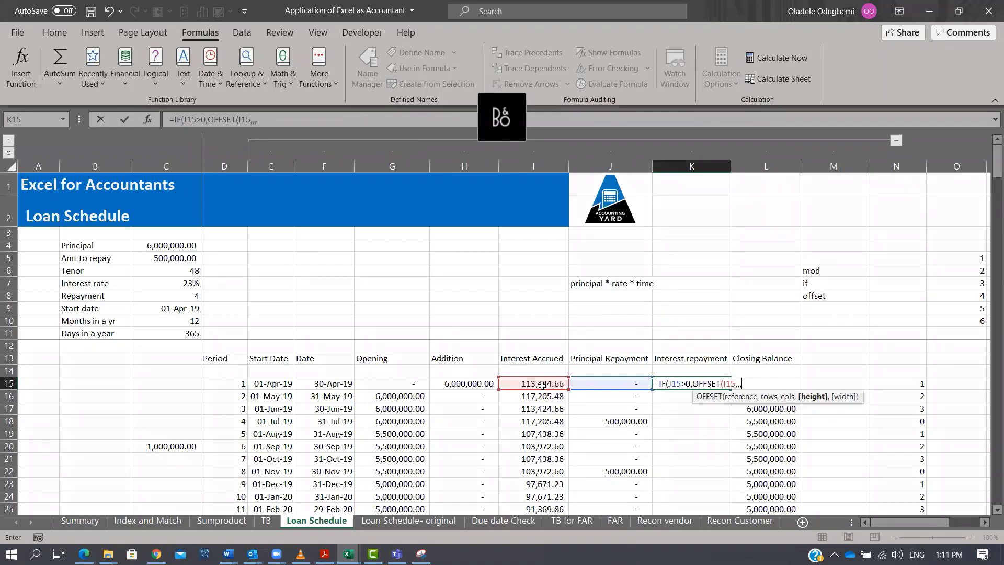
{"action": "type", "text": "-"}
{"action": "left_click", "coordinate": [189, 293]}
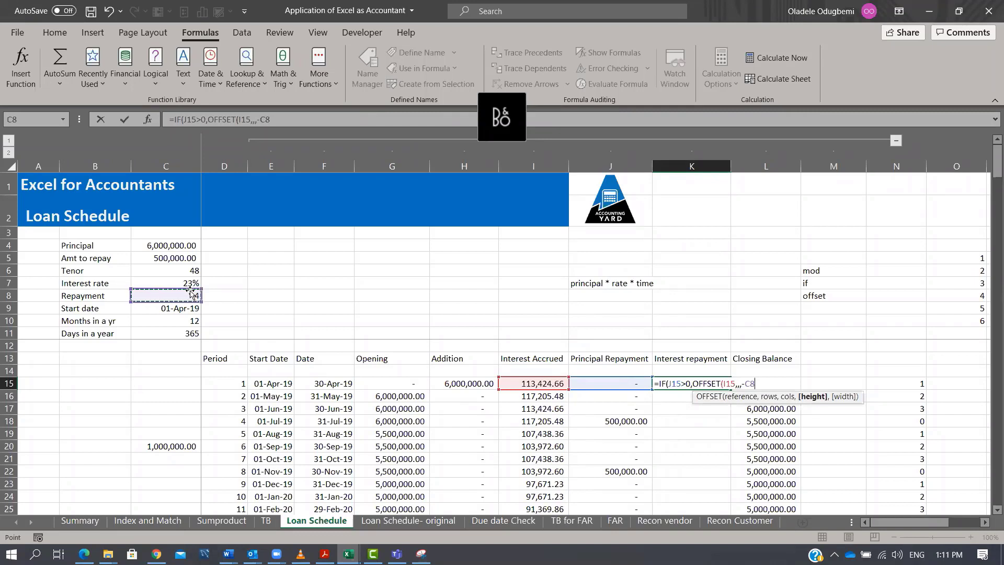
{"action": "key", "text": "F4"}
{"action": "type", "text": ",1"}
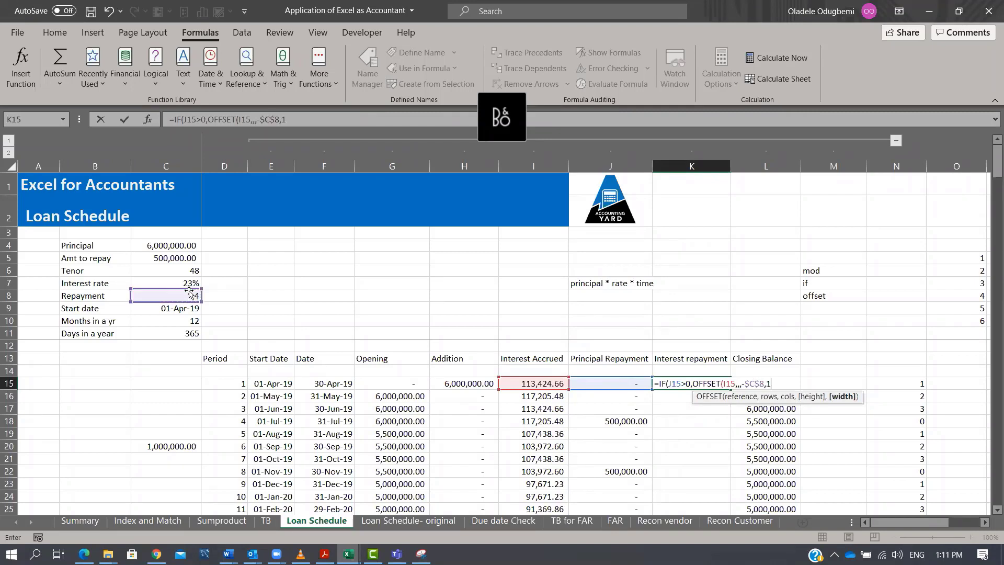
{"action": "type", "text": ")"}
{"action": "key", "text": "Return"}
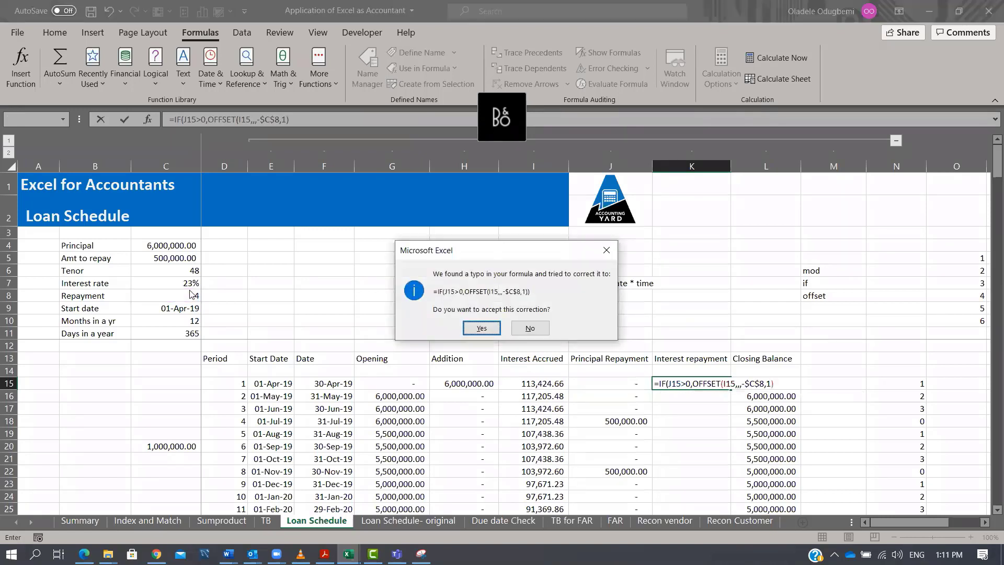
{"action": "key", "text": "Return"}
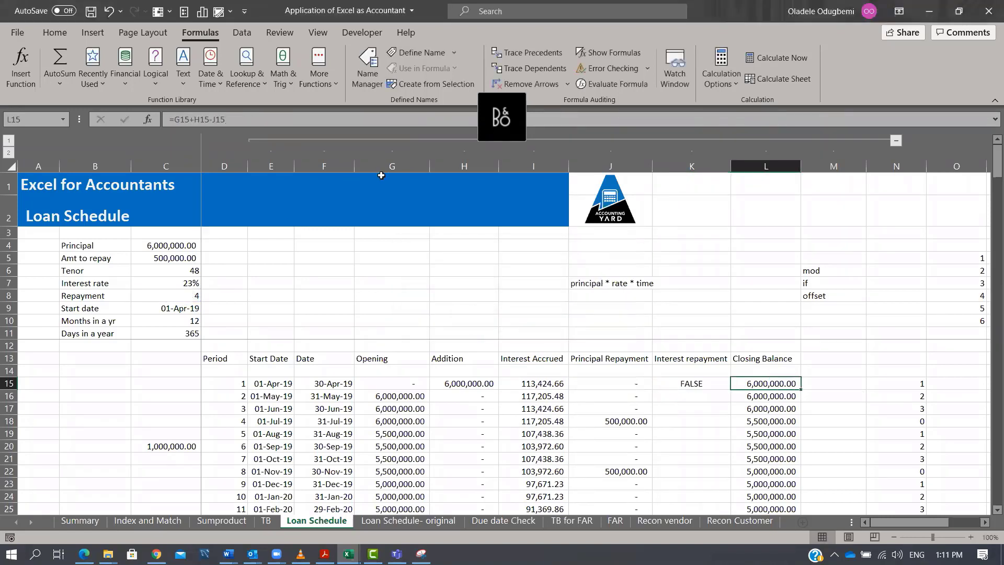
Try to edit K15's formula to wrap OFFSET in SUM and add a 0 false result.
{"action": "left_click", "coordinate": [707, 385]}
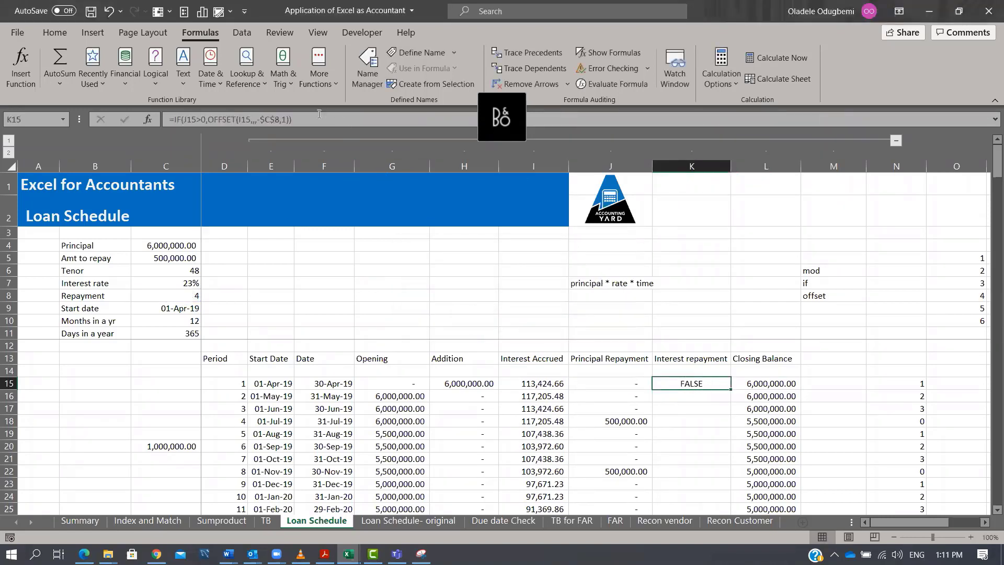
{"action": "left_click", "coordinate": [334, 122]}
{"action": "type", "text": ",0"}
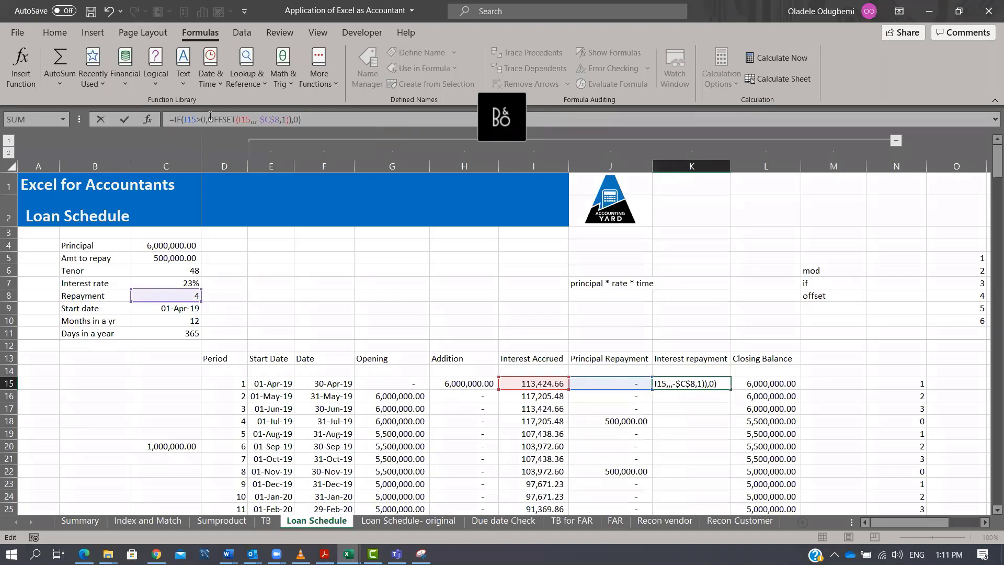
{"action": "left_click", "coordinate": [209, 118]}
{"action": "type", "text": "SUM("}
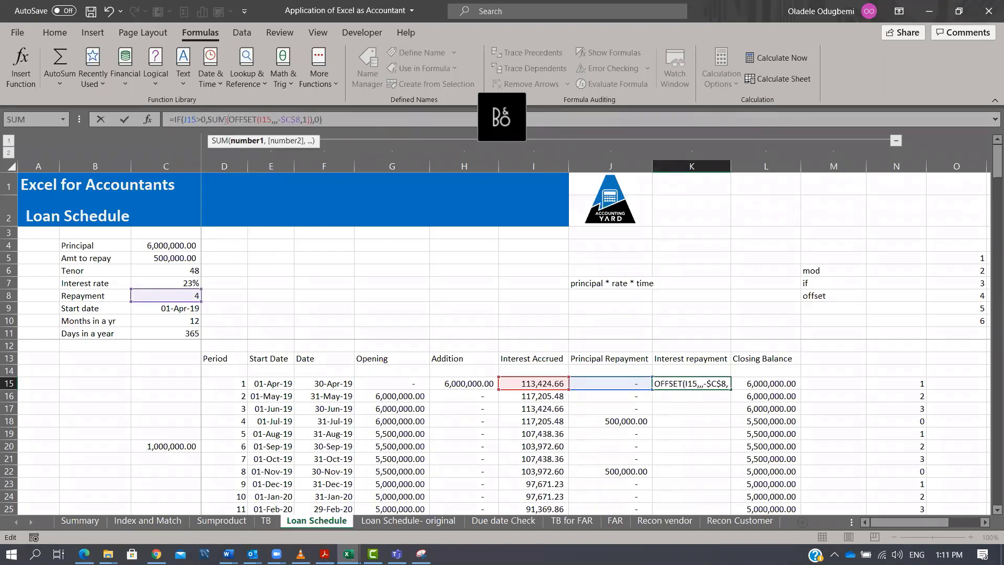
{"action": "key", "text": "Right"}
{"action": "key", "text": "Right"}
{"action": "key", "text": "Right"}
{"action": "key", "text": "Right"}
{"action": "key", "text": "Right"}
{"action": "key", "text": "Right"}
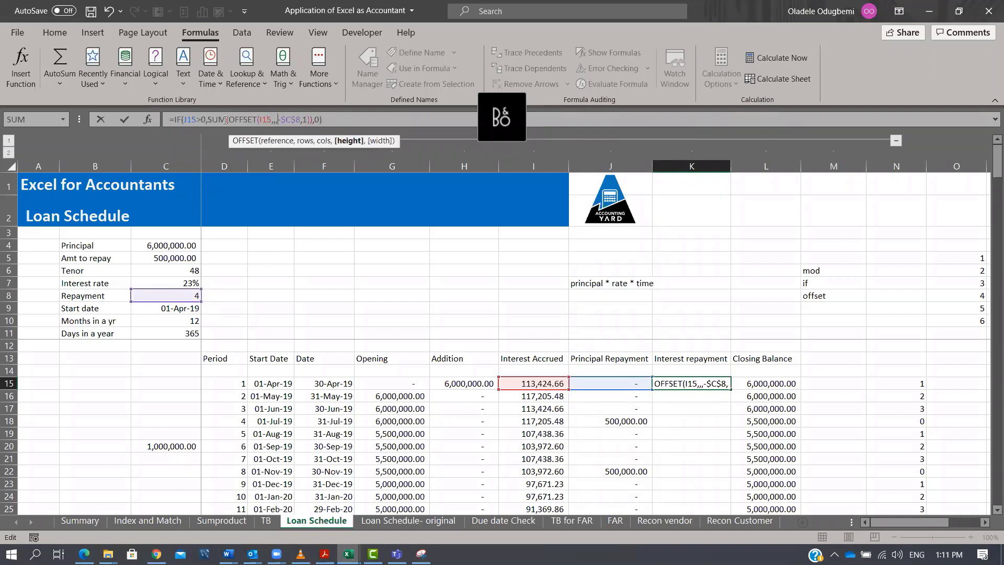
{"action": "key", "text": "Right"}
{"action": "key", "text": "Right"}
{"action": "key", "text": "Right"}
{"action": "key", "text": "Right"}
{"action": "key", "text": "Right"}
{"action": "key", "text": "Right"}
{"action": "key", "text": "Left"}
{"action": "key", "text": "Right"}
{"action": "type", "text": ")"}
{"action": "key", "text": "Return"}
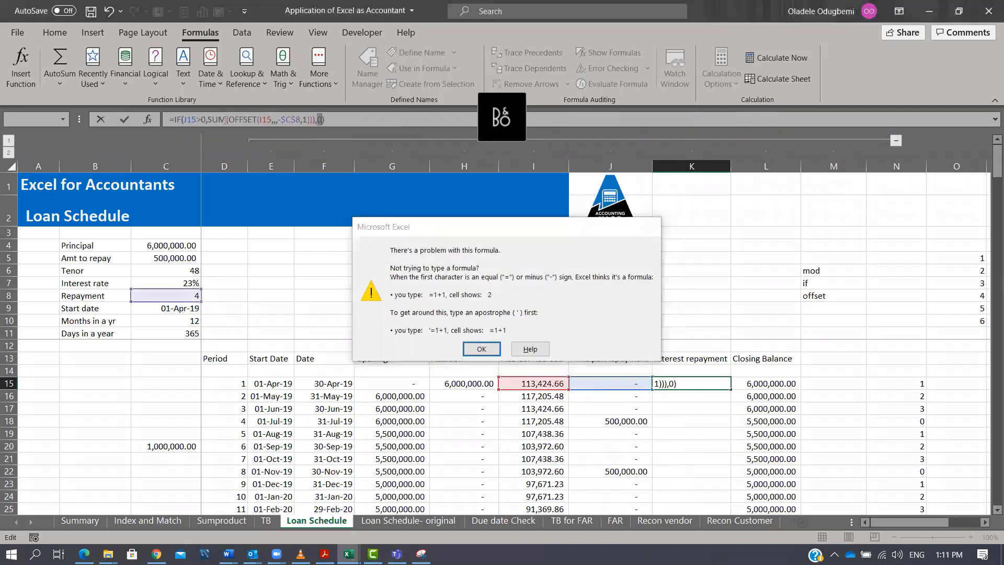
{"action": "key", "text": "Return"}
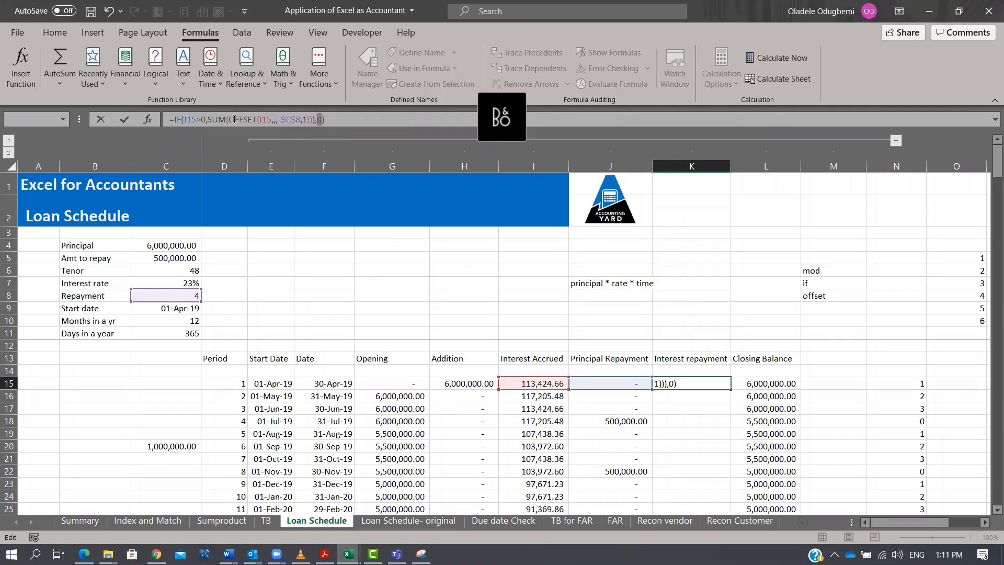
{"action": "key", "text": "BackSpace"}
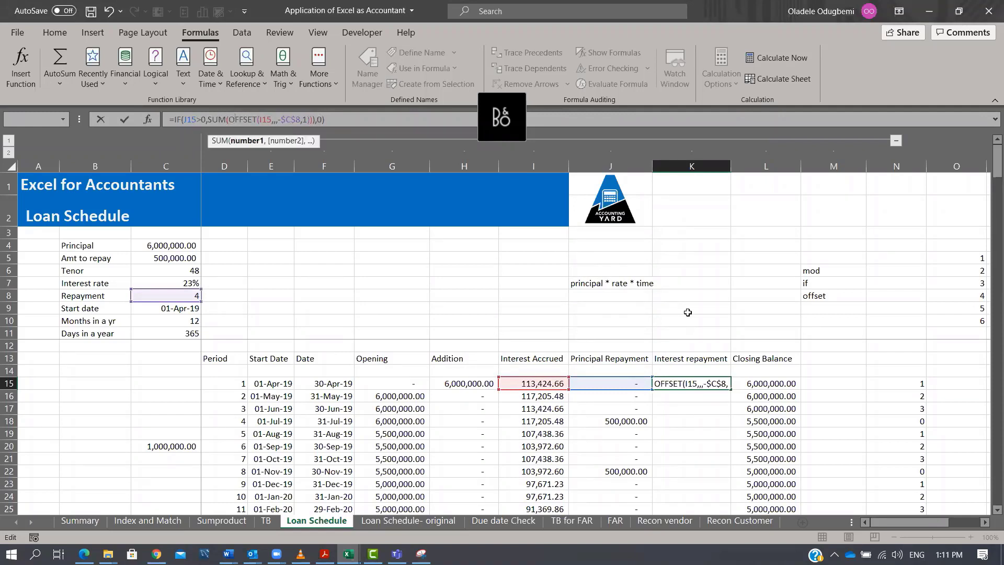
{"action": "key", "text": "ctrl+Return"}
{"action": "key", "text": "Delete"}
{"action": "key", "text": "ctrl+y"}
Change K15's formula to =IF(J15>0,SUM(OFFSET(I15,,,-$C$8,1)),0) and fill it down the Interest repayment column.
{"action": "left_click", "coordinate": [209, 119]}
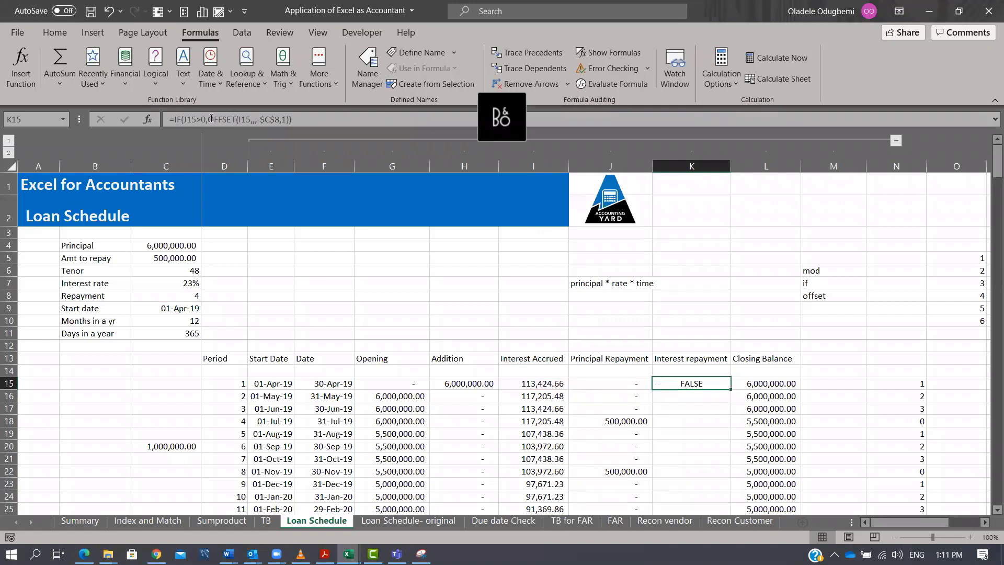
{"action": "type", "text": "SUM("}
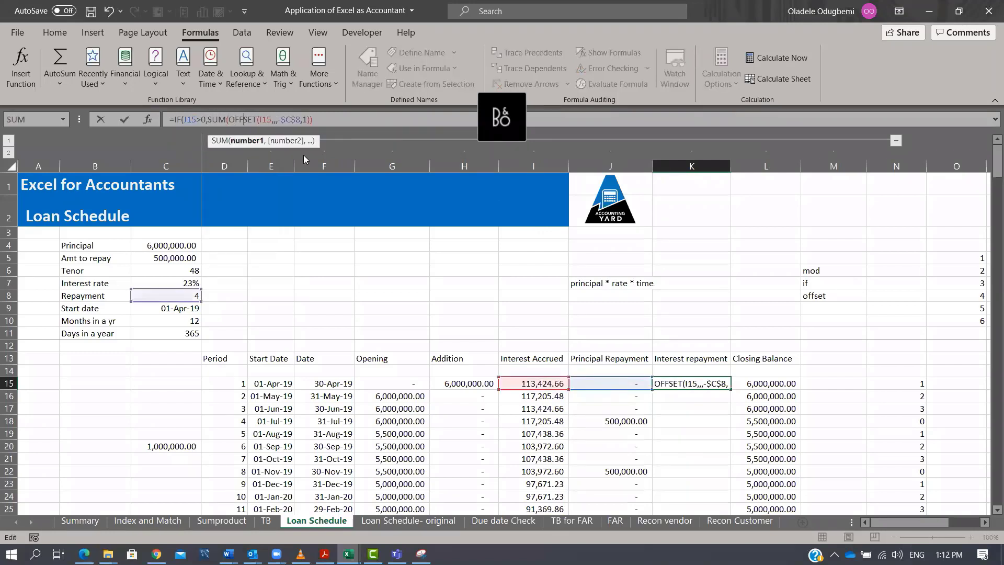
{"action": "key", "text": "Right"}
{"action": "key", "text": "Right"}
{"action": "key", "text": "Right"}
{"action": "key", "text": "Right"}
{"action": "key", "text": "Right"}
{"action": "key", "text": "Right"}
{"action": "key", "text": "Right"}
{"action": "key", "text": "Right"}
{"action": "key", "text": "Right"}
{"action": "key", "text": "Right"}
{"action": "key", "text": "Right"}
{"action": "key", "text": "Right"}
{"action": "key", "text": "Right"}
{"action": "key", "text": "Right"}
{"action": "key", "text": "Right"}
{"action": "key", "text": "Right"}
{"action": "key", "text": "Right"}
{"action": "key", "text": "Right"}
{"action": "type", "text": ",0"}
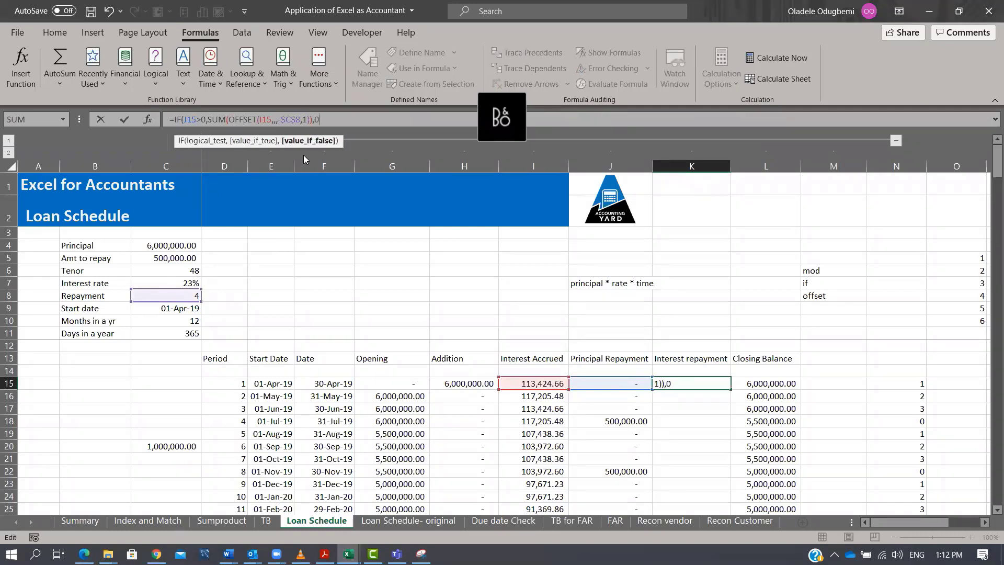
{"action": "type", "text": ")"}
{"action": "key", "text": "ctrl+Return"}
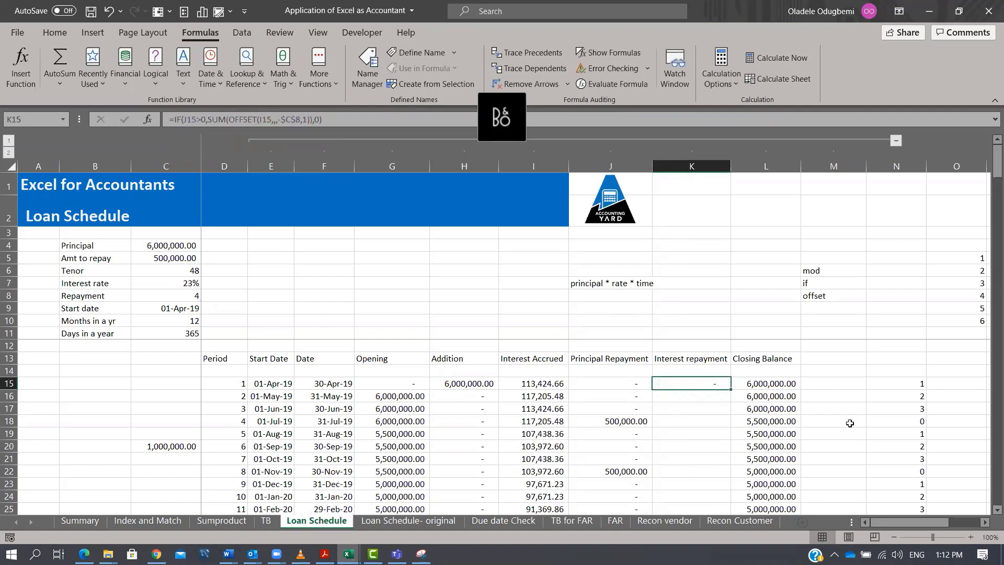
{"action": "double_click", "coordinate": [731, 389]}
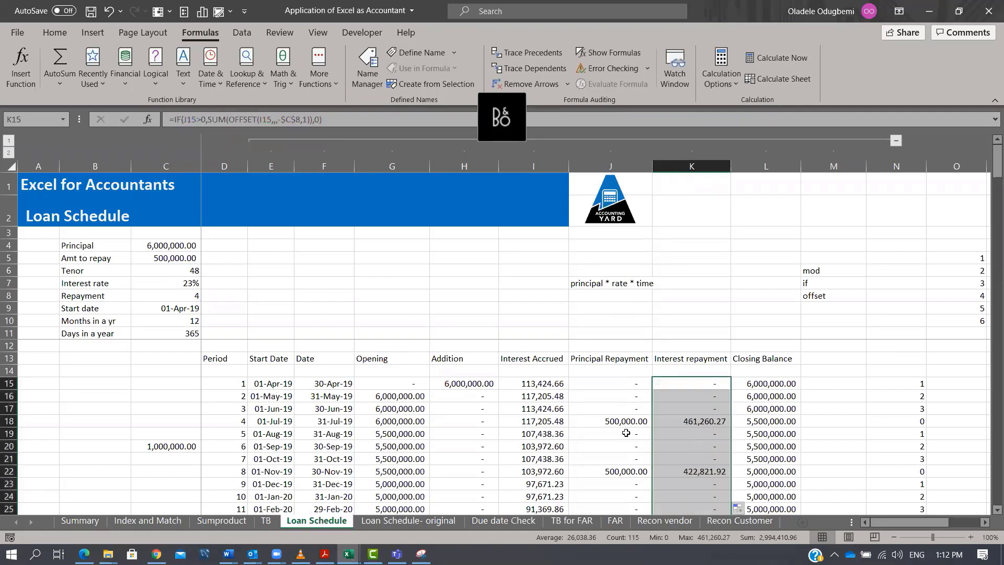
Compare the selected Interest Accrued totals for I15:I18 and I19:I22 with the repayments in K18 and K22.
{"action": "left_click_drag", "start_coordinate": [534, 389], "coordinate": [533, 384]}
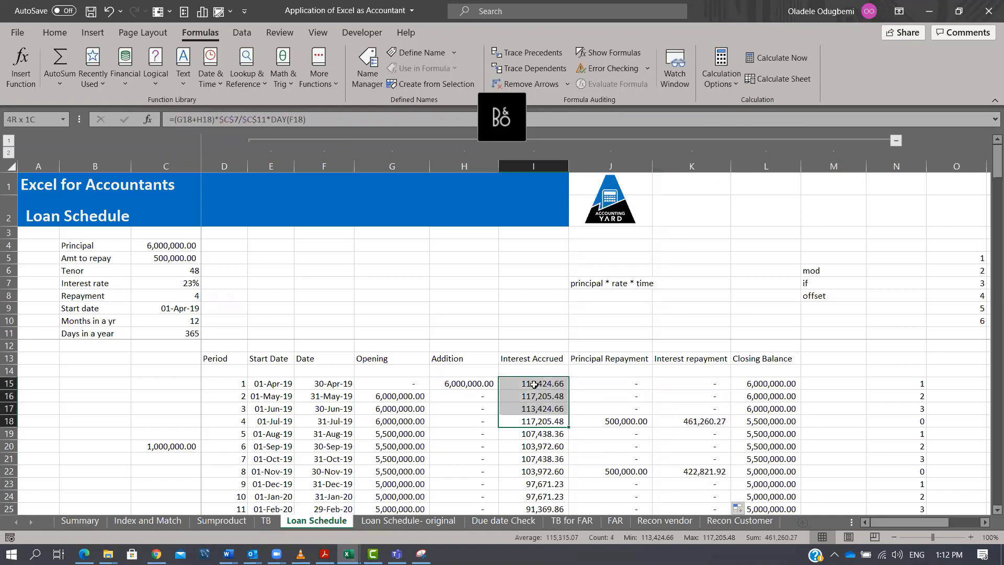
{"action": "left_click", "coordinate": [699, 421]}
{"action": "left_click_drag", "start_coordinate": [531, 472], "coordinate": [533, 434]}
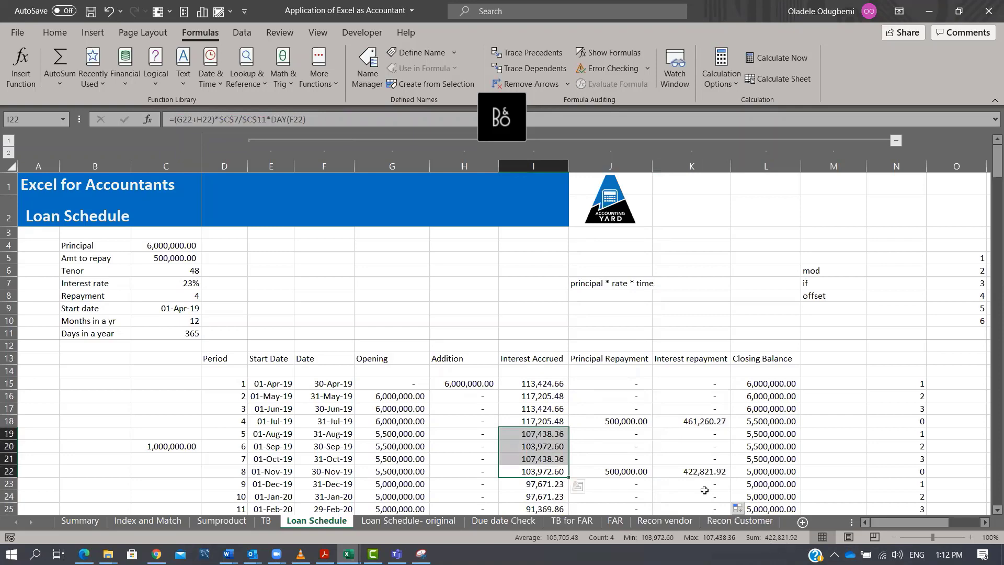
{"action": "left_click", "coordinate": [702, 471]}
{"action": "left_click", "coordinate": [538, 472]}
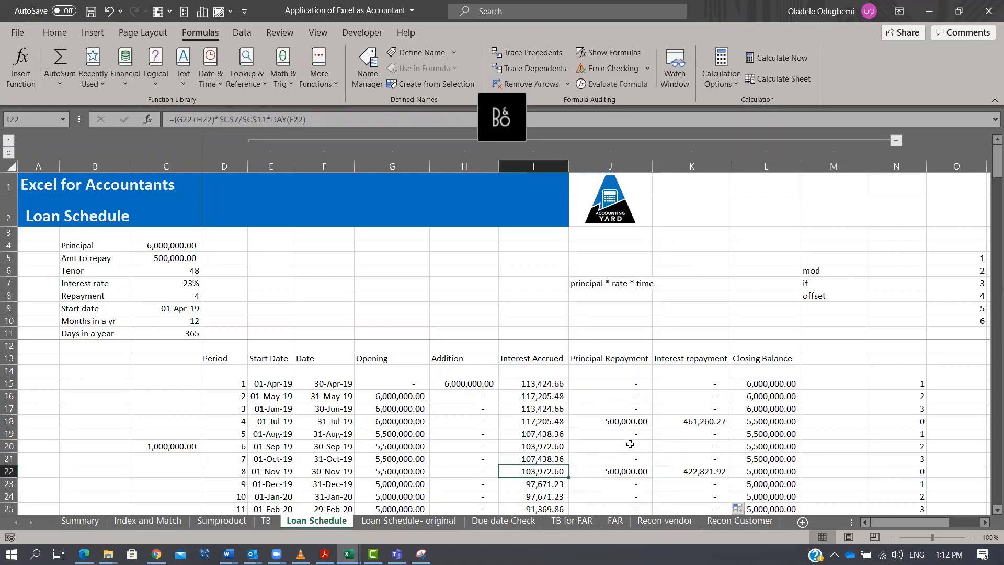
Scroll through the schedule and compare the final quarter's Interest Accrued I59:I62 with the repayment in K62.
{"action": "scroll", "coordinate": [637, 440], "scroll_direction": "down", "scroll_amount": 9}
{"action": "scroll", "coordinate": [637, 440], "scroll_direction": "down", "scroll_amount": 6}
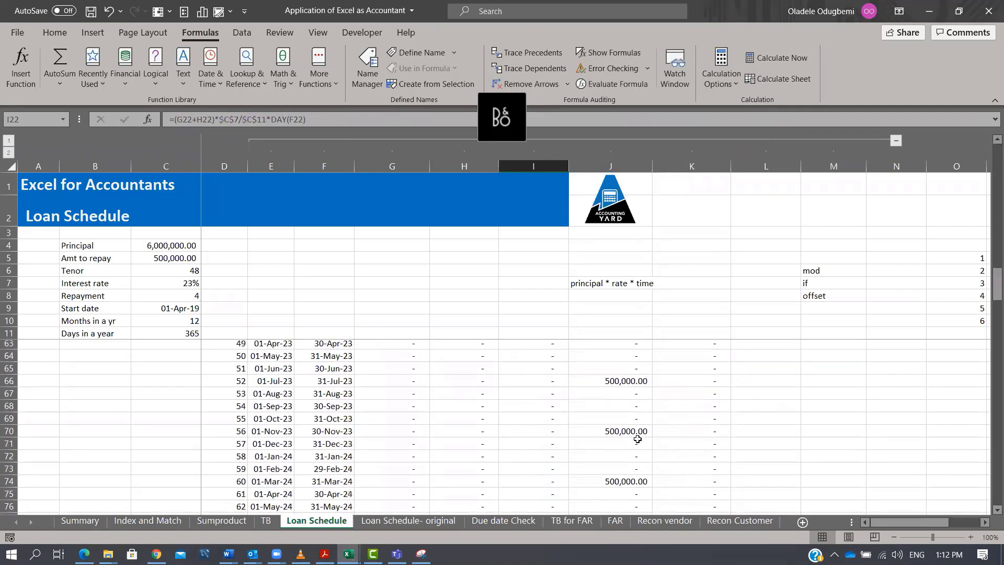
{"action": "scroll", "coordinate": [637, 439], "scroll_direction": "up", "scroll_amount": 1}
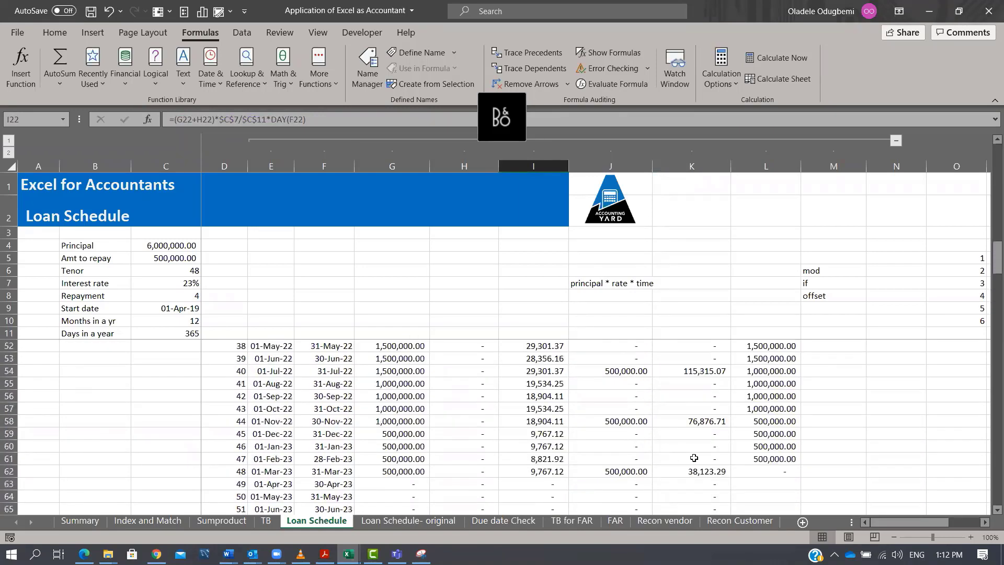
{"action": "left_click", "coordinate": [779, 472]}
{"action": "left_click_drag", "start_coordinate": [533, 472], "coordinate": [540, 434]}
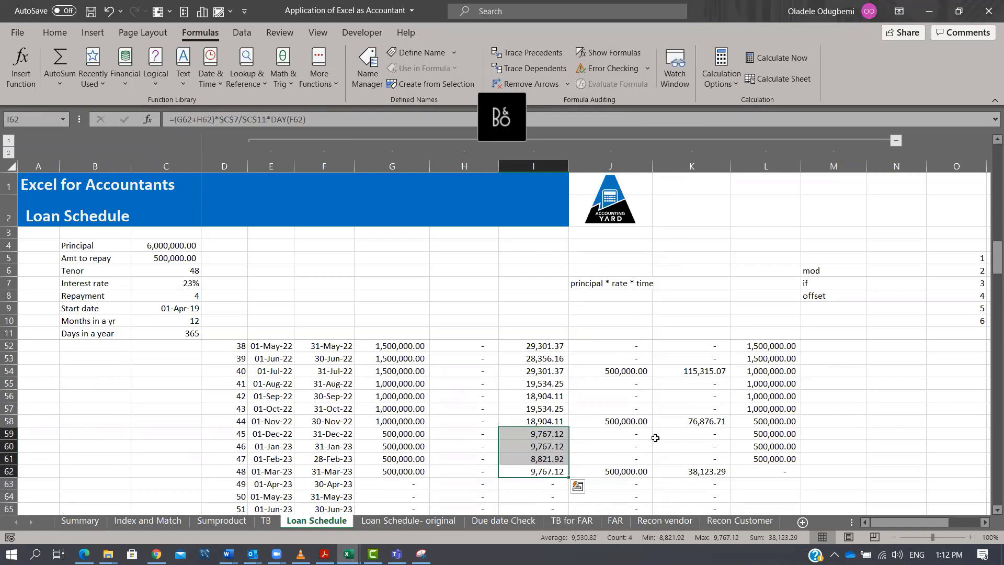
{"action": "left_click", "coordinate": [717, 479]}
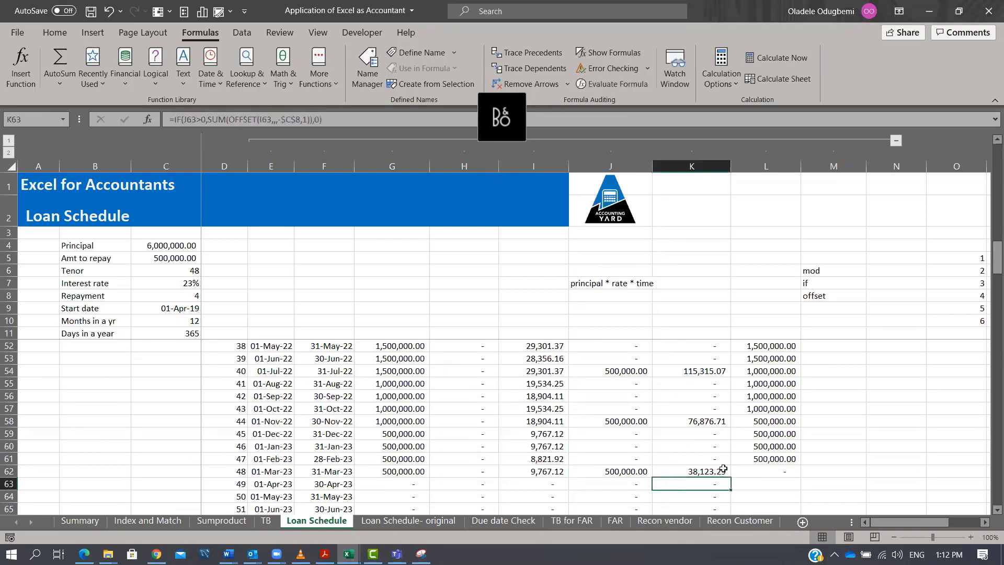
{"action": "left_click", "coordinate": [706, 462]}
{"action": "scroll", "coordinate": [729, 465], "scroll_direction": "up", "scroll_amount": 4}
{"action": "scroll", "coordinate": [729, 464], "scroll_direction": "up", "scroll_amount": 9}
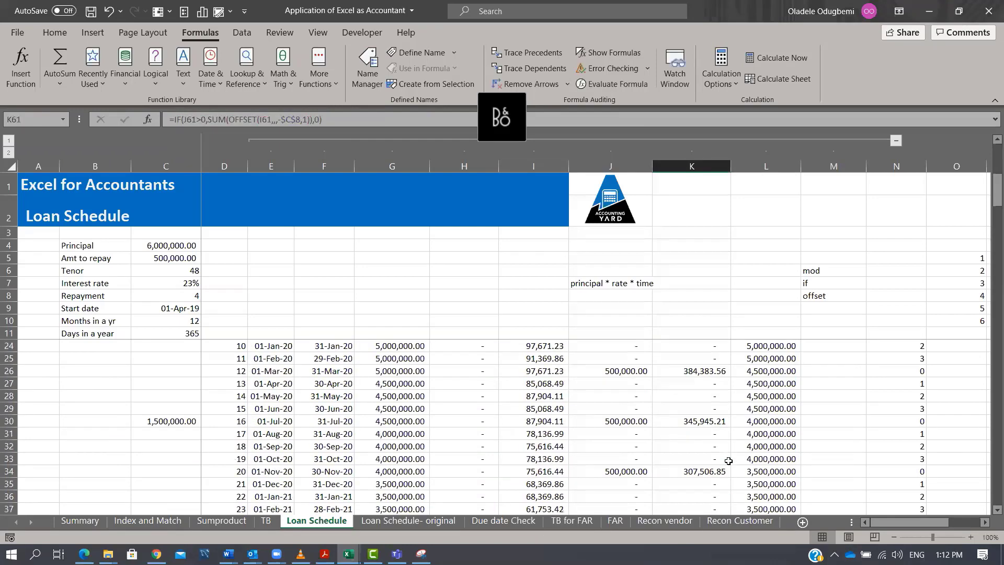
{"action": "scroll", "coordinate": [728, 461], "scroll_direction": "down", "scroll_amount": 1}
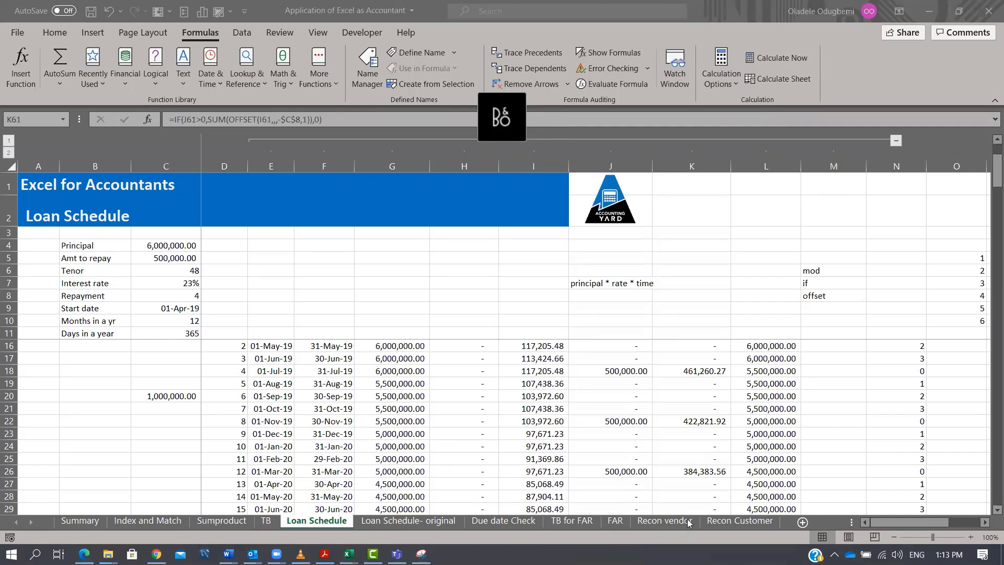
{"action": "scroll", "coordinate": [690, 498], "scroll_direction": "up", "scroll_amount": 2}
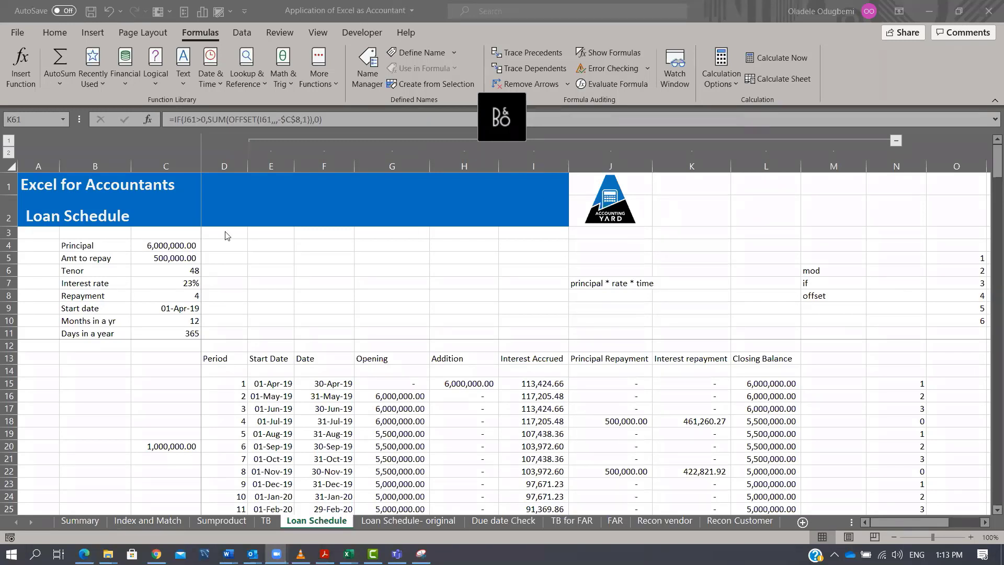
Inspect the Amt to repay formula in C5 and the Addition formula in H15.
{"action": "left_click", "coordinate": [156, 258]}
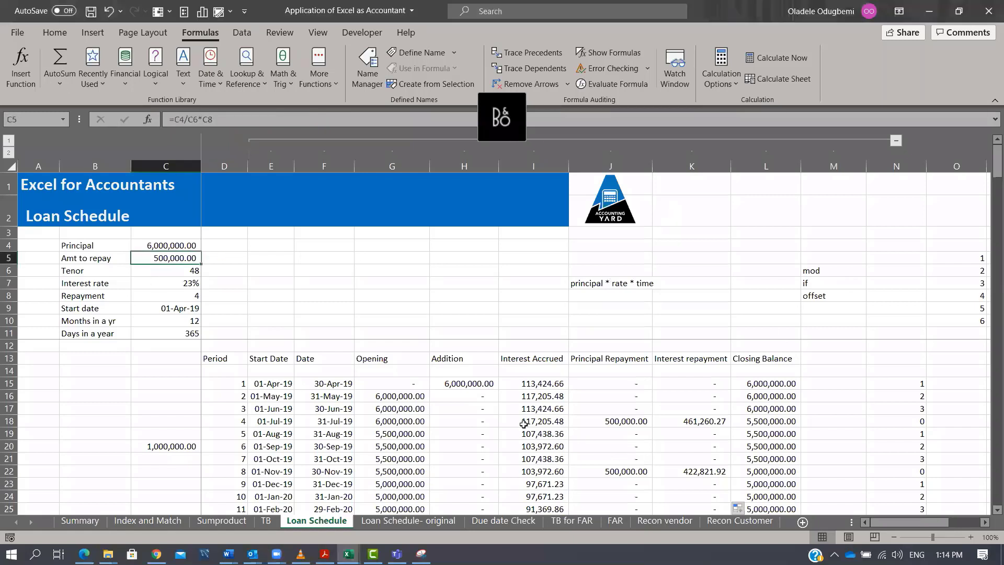
{"action": "left_click", "coordinate": [478, 384]}
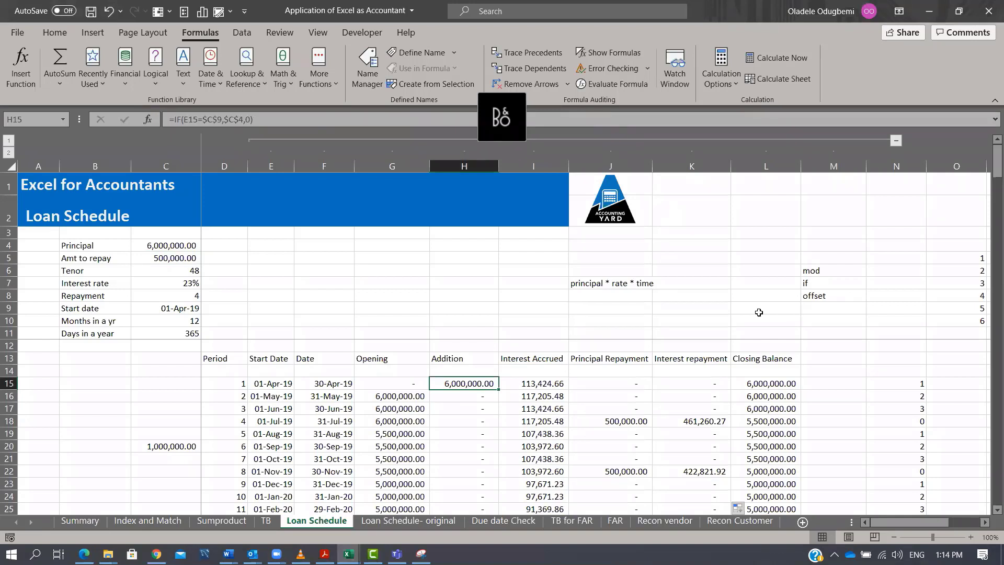
Try Repayment values of 1, 2 and 3 in C8 to test the schedule.
{"action": "left_click", "coordinate": [188, 297]}
{"action": "type", "text": "1"}
{"action": "key", "text": "Return"}
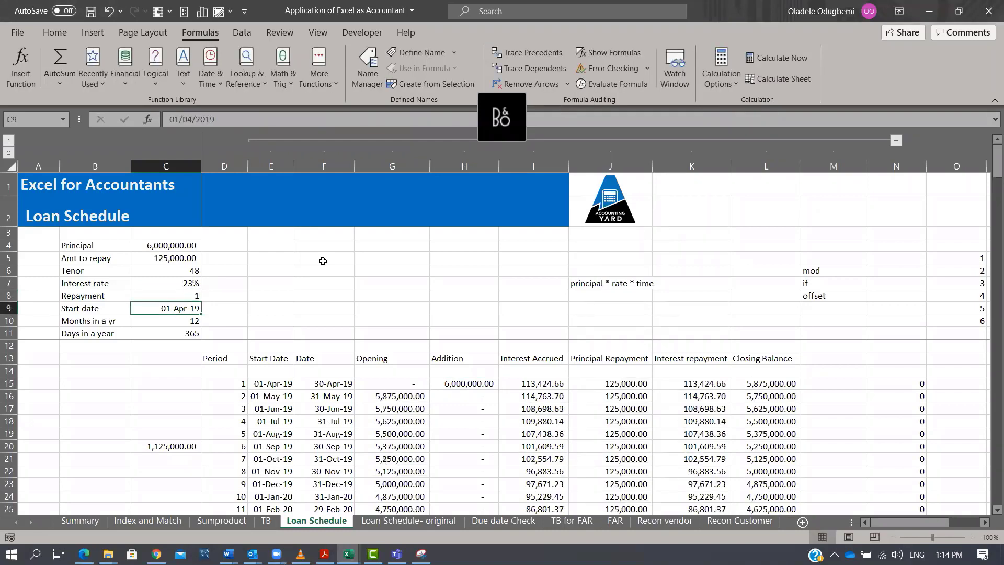
{"action": "key", "text": "Up"}
{"action": "type", "text": "2"}
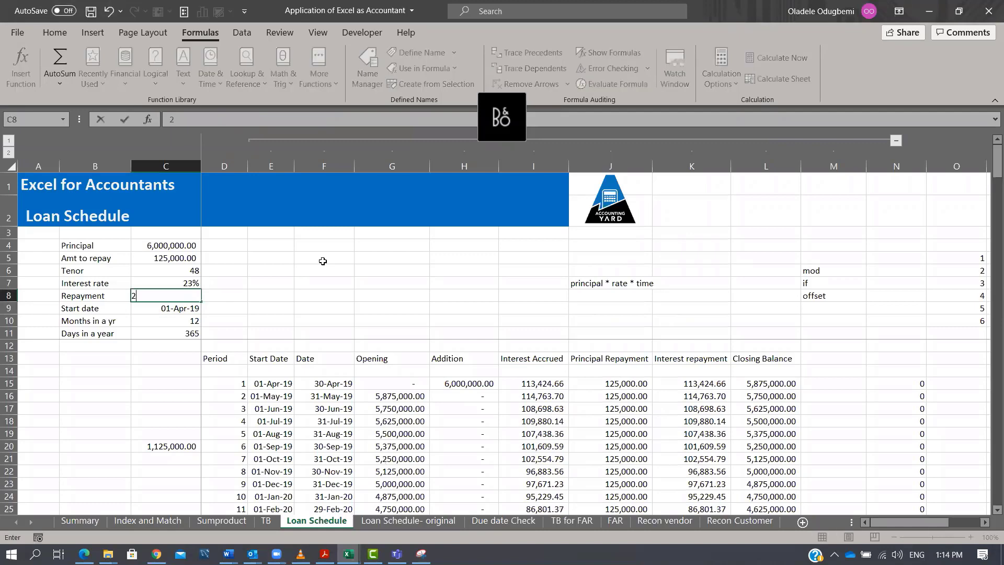
{"action": "key", "text": "Return"}
{"action": "key", "text": "Up"}
{"action": "type", "text": "3"}
{"action": "key", "text": "Return"}
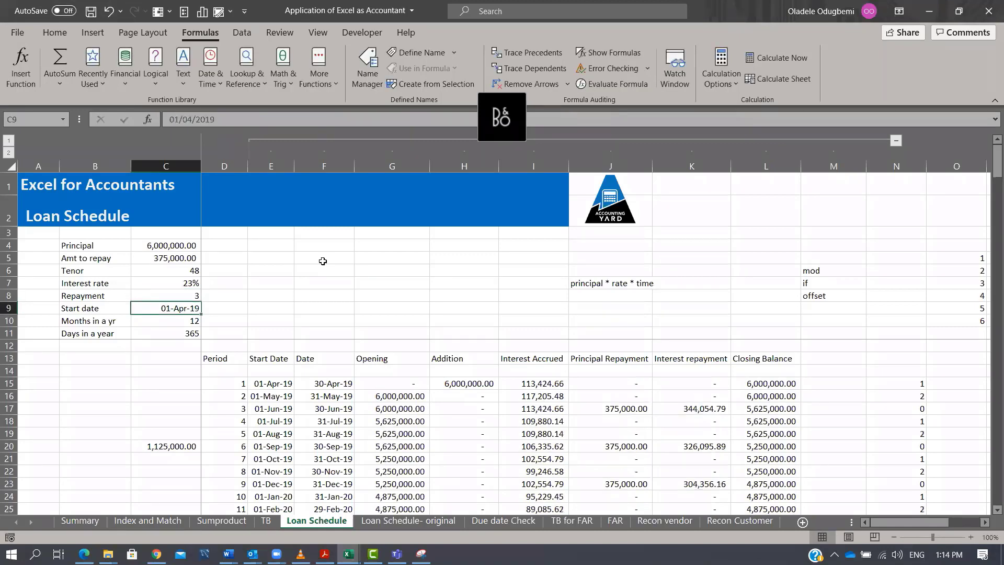
Try a Repayment of 4 in C8, then set it to 6.
{"action": "key", "text": "Up"}
{"action": "type", "text": "4"}
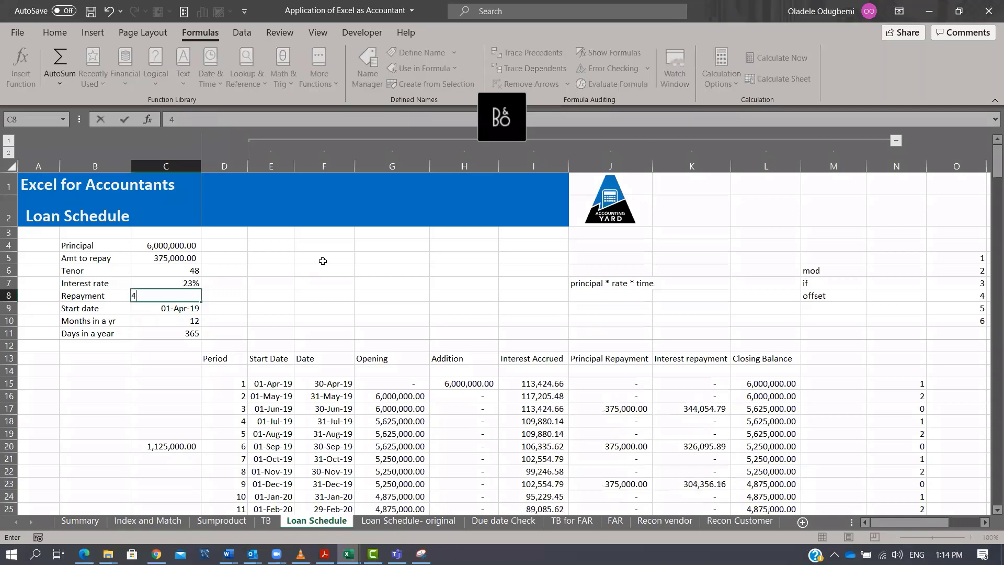
{"action": "key", "text": "Return"}
{"action": "key", "text": "Up"}
{"action": "type", "text": "6"}
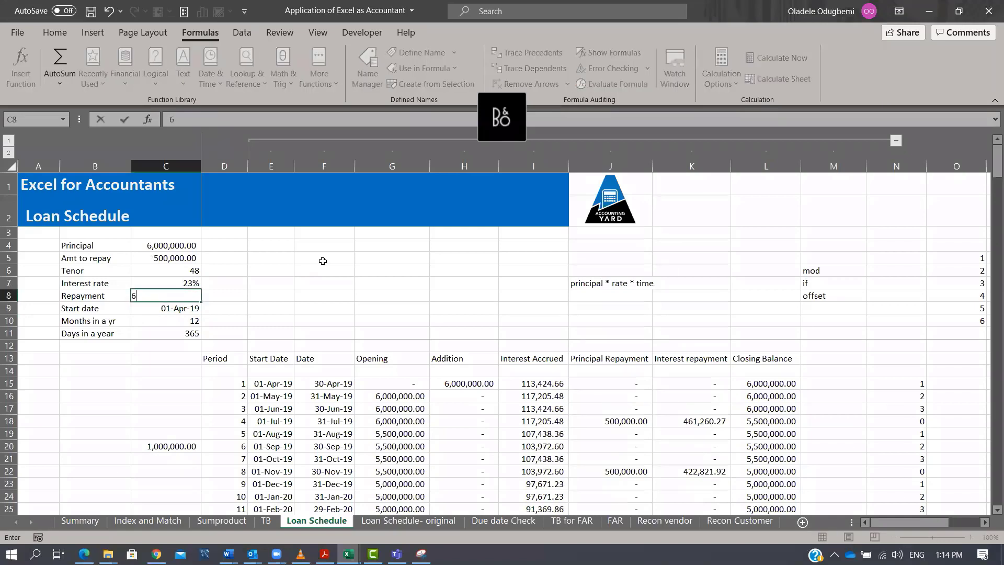
{"action": "key", "text": "Return"}
{"action": "key", "text": "Up"}
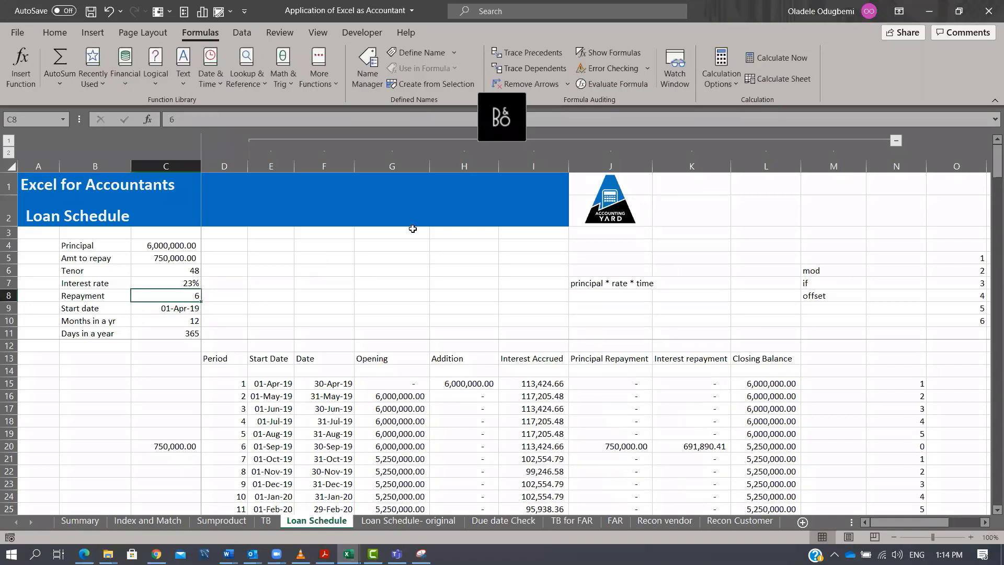
Clear the Addition formula in H15.
{"action": "scroll", "coordinate": [833, 351], "scroll_direction": "down", "scroll_amount": 3}
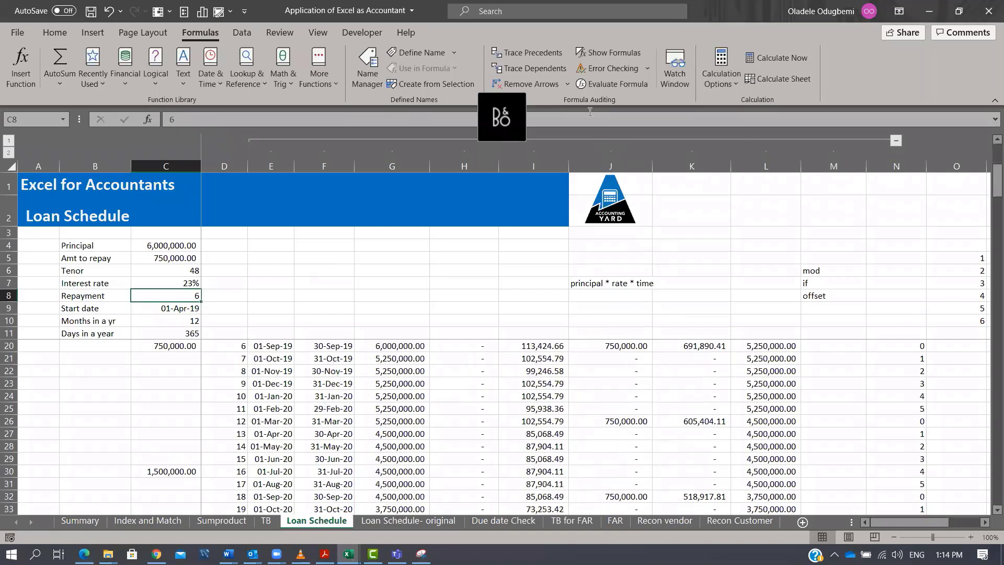
{"action": "scroll", "coordinate": [176, 286], "scroll_direction": "up", "scroll_amount": 3}
{"action": "scroll", "coordinate": [178, 285], "scroll_direction": "down", "scroll_amount": 1}
{"action": "scroll", "coordinate": [181, 282], "scroll_direction": "up", "scroll_amount": 1}
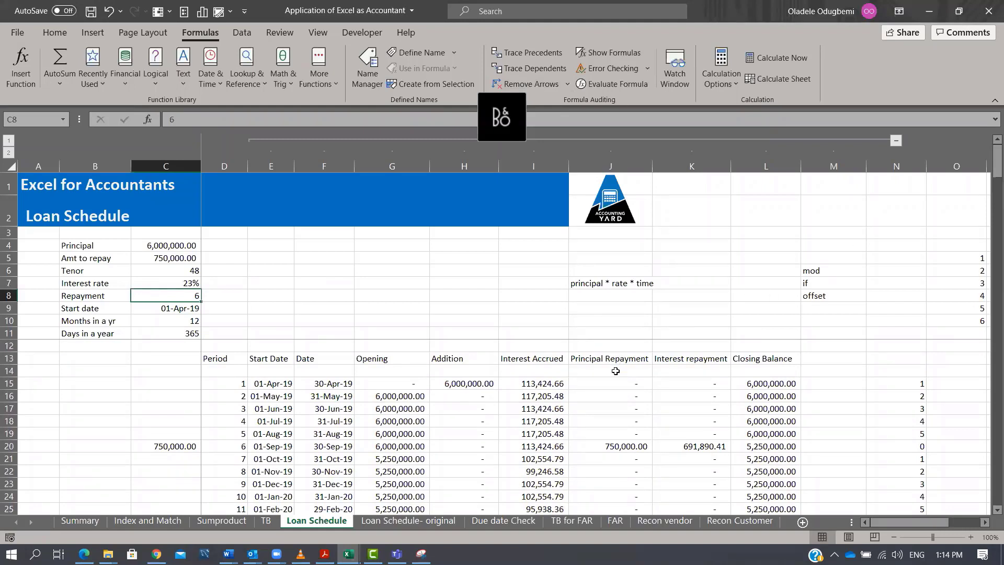
{"action": "left_click", "coordinate": [458, 385]}
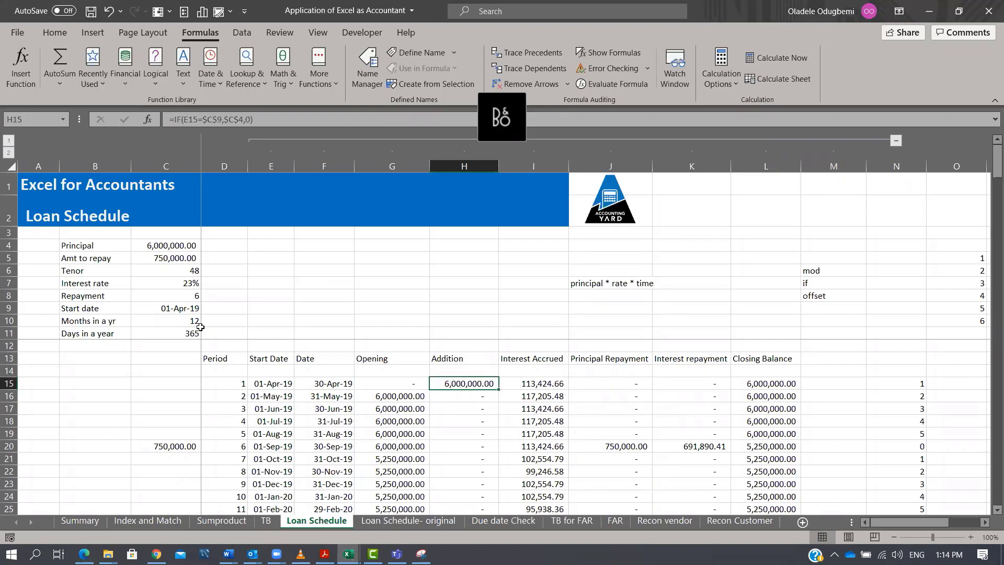
{"action": "left_click", "coordinate": [156, 309]}
{"action": "left_click", "coordinate": [473, 384]}
{"action": "key", "text": "Delete"}
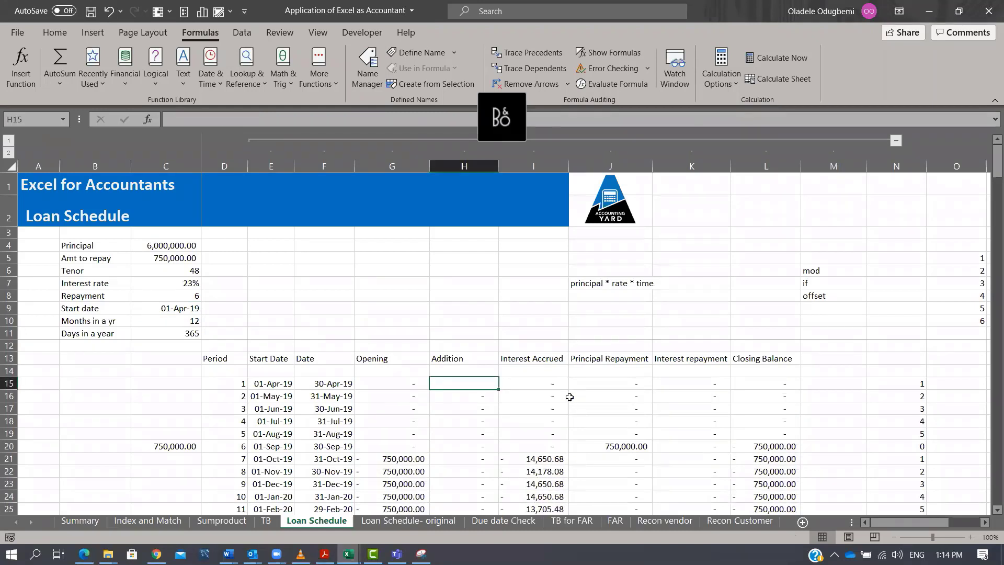
Enter =IF($C$9=E15,$C$4,0) in H15 and fill it down the Addition column.
{"action": "type", "text": "=IF("}
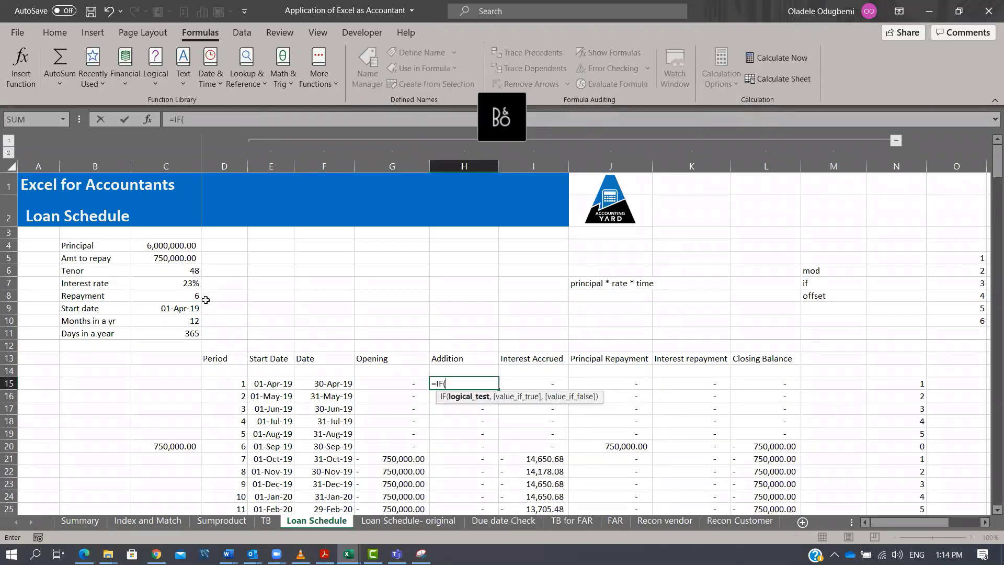
{"action": "left_click", "coordinate": [182, 308]}
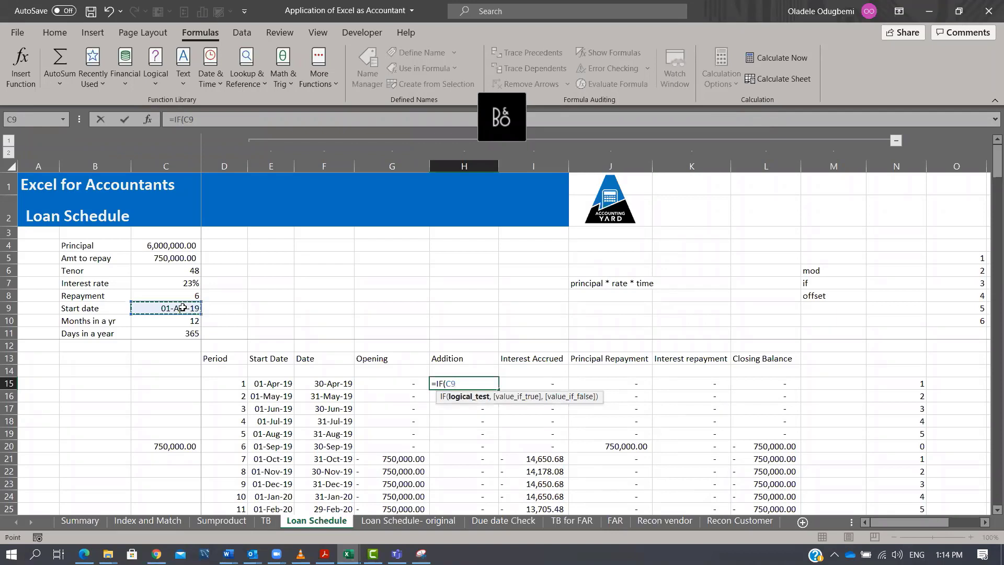
{"action": "key", "text": "F4"}
{"action": "type", "text": "="}
{"action": "left_click", "coordinate": [269, 385]}
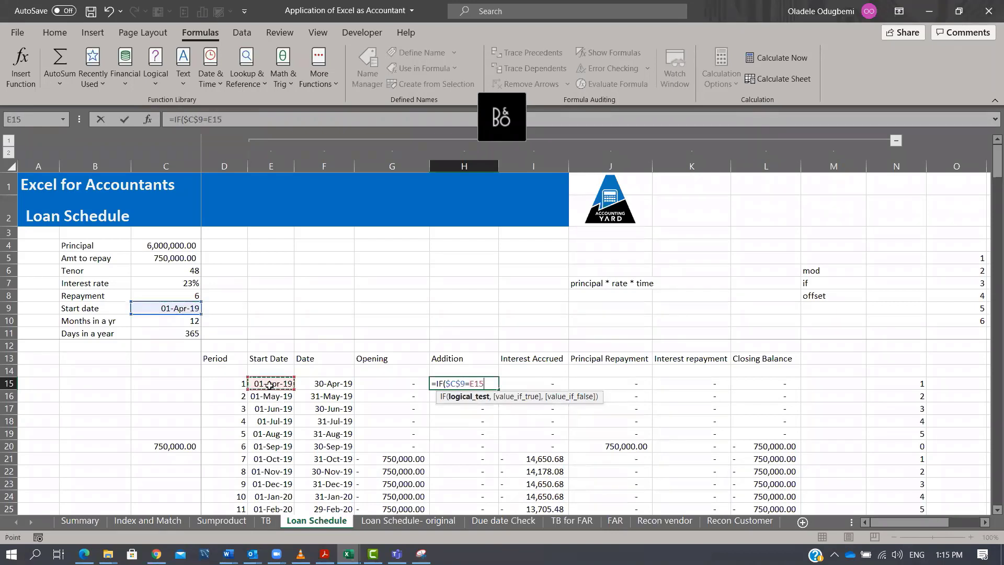
{"action": "type", "text": ","}
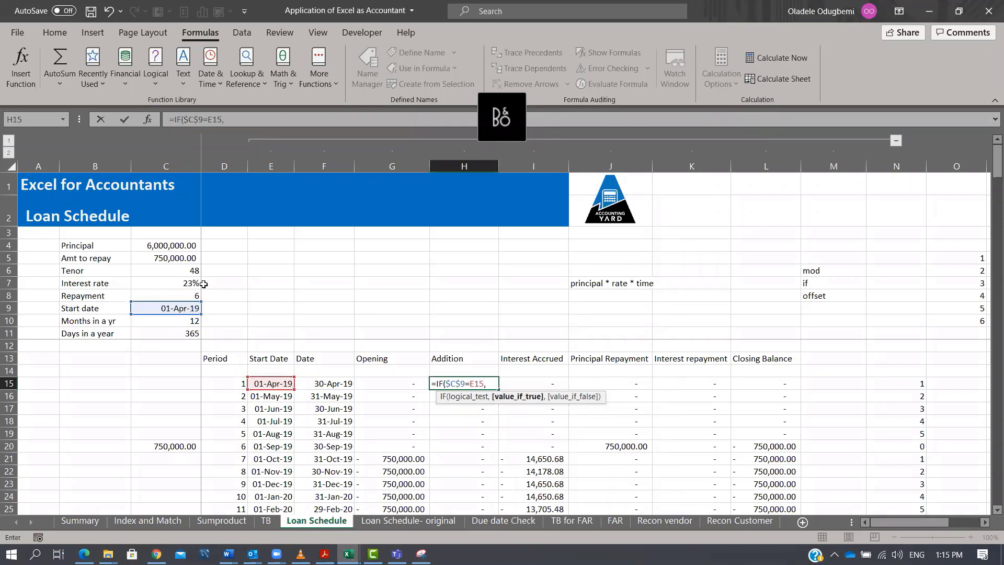
{"action": "left_click", "coordinate": [174, 243]}
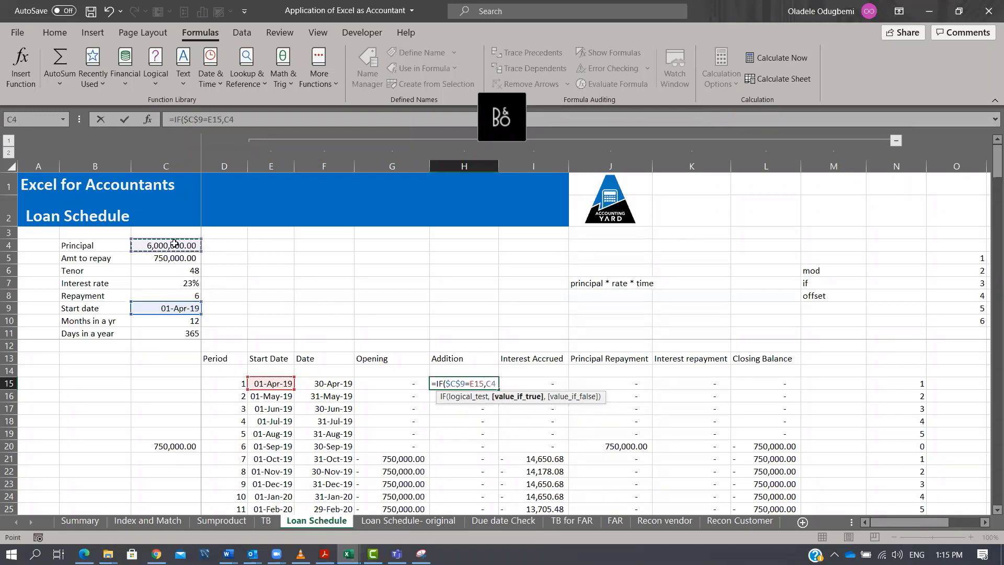
{"action": "key", "text": "F4"}
{"action": "type", "text": ",0)"}
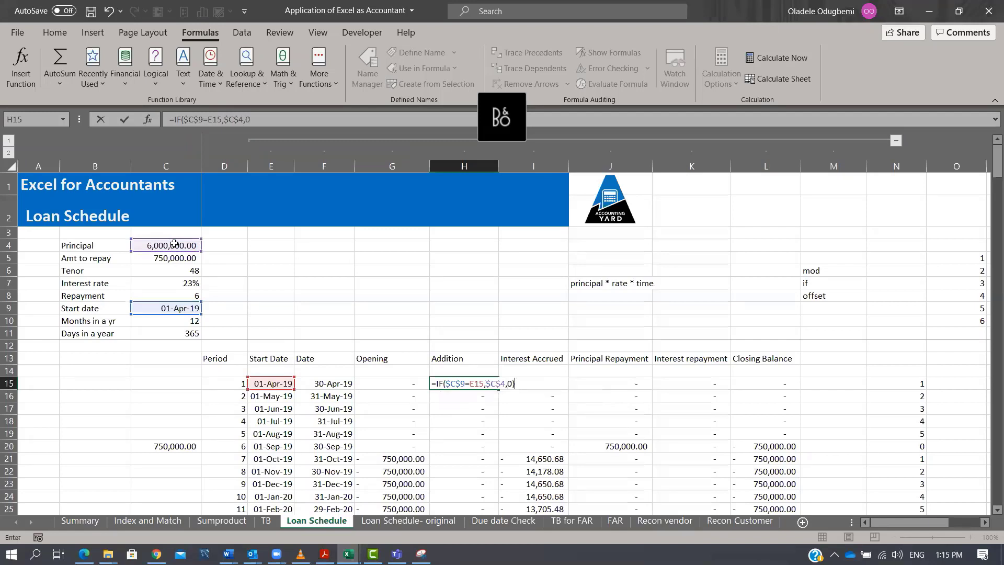
{"action": "key", "text": "ctrl+Return"}
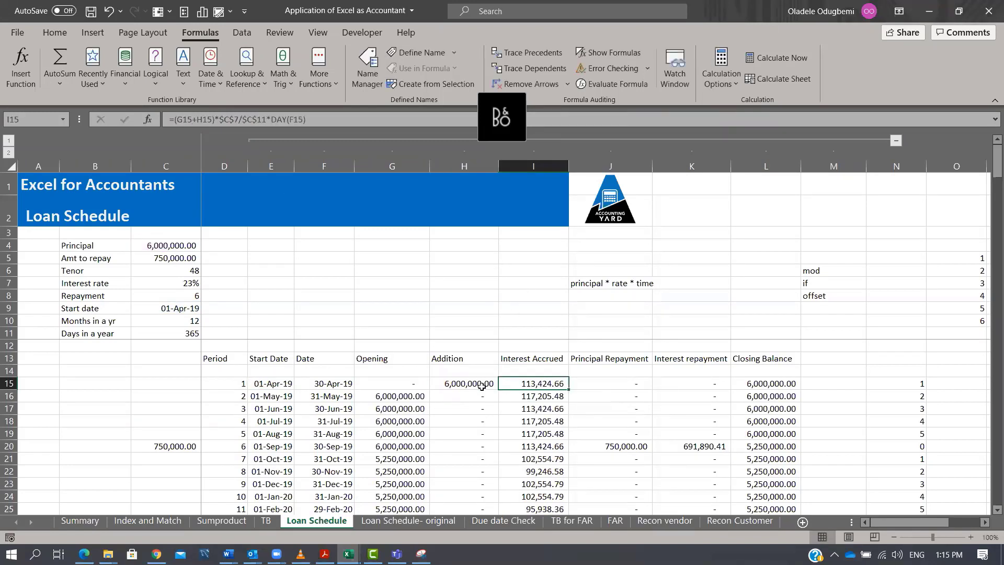
{"action": "double_click", "coordinate": [497, 392]}
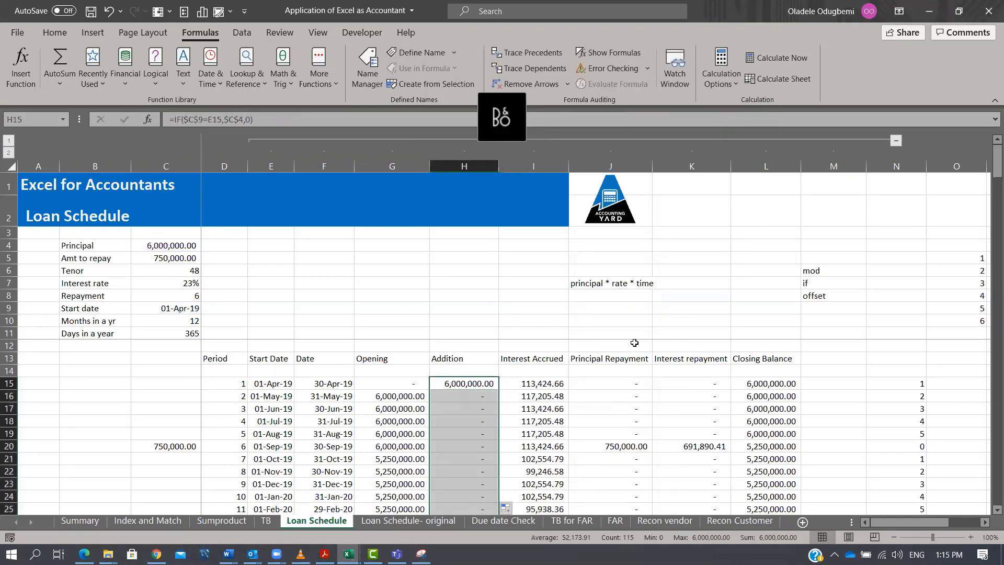
Clear the Interest Accrued formulas from I15 down the column.
{"action": "left_click", "coordinate": [517, 383]}
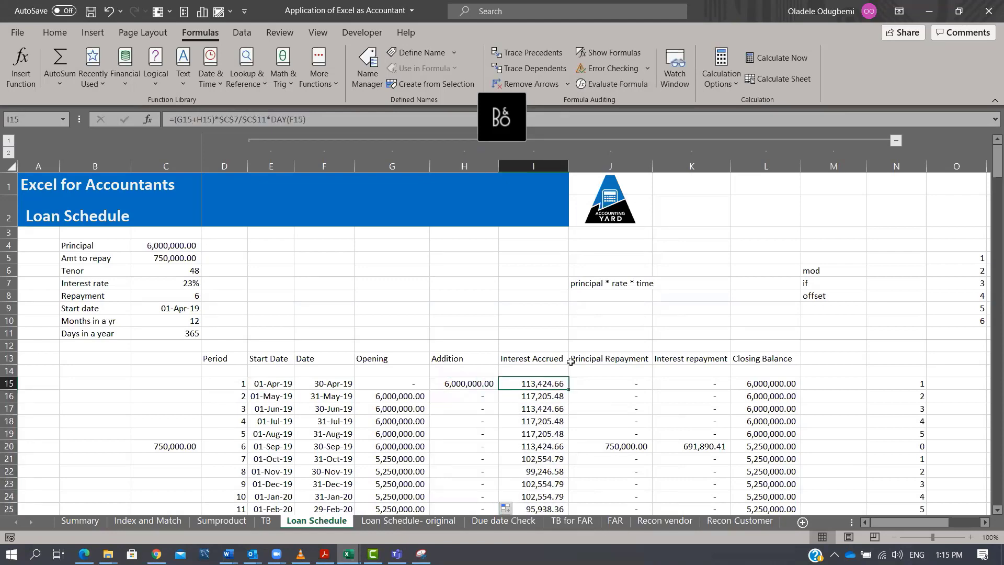
{"action": "key", "text": "Delete"}
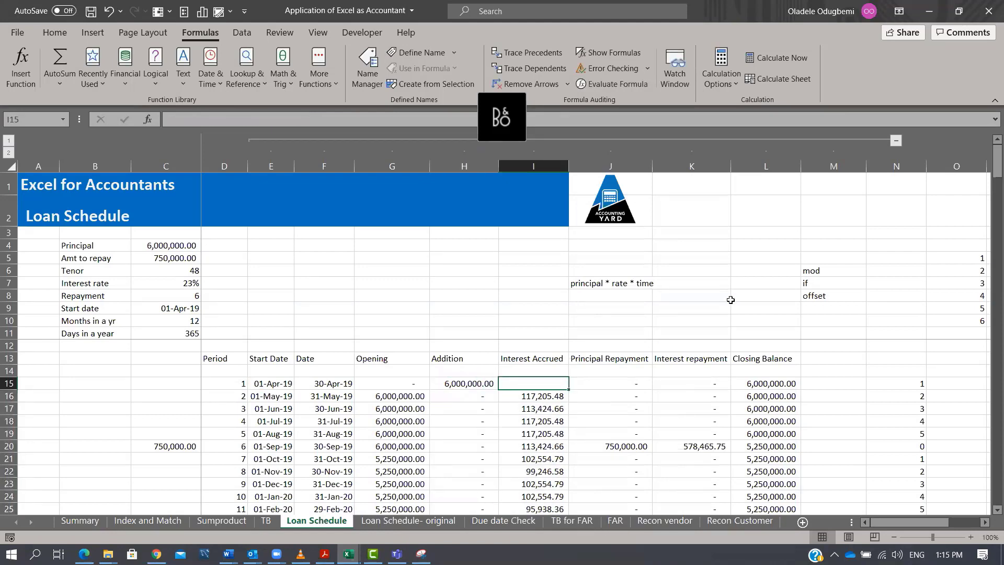
{"action": "key", "text": "Down"}
{"action": "key", "text": "ctrl+shift+Down"}
{"action": "key", "text": "Delete"}
{"action": "key", "text": "Up"}
{"action": "key", "text": "Up"}
{"action": "key", "text": "Up"}
{"action": "key", "text": "Up"}
{"action": "key", "text": "Up"}
{"action": "key", "text": "Up"}
{"action": "key", "text": "Up"}
{"action": "key", "text": "Up"}
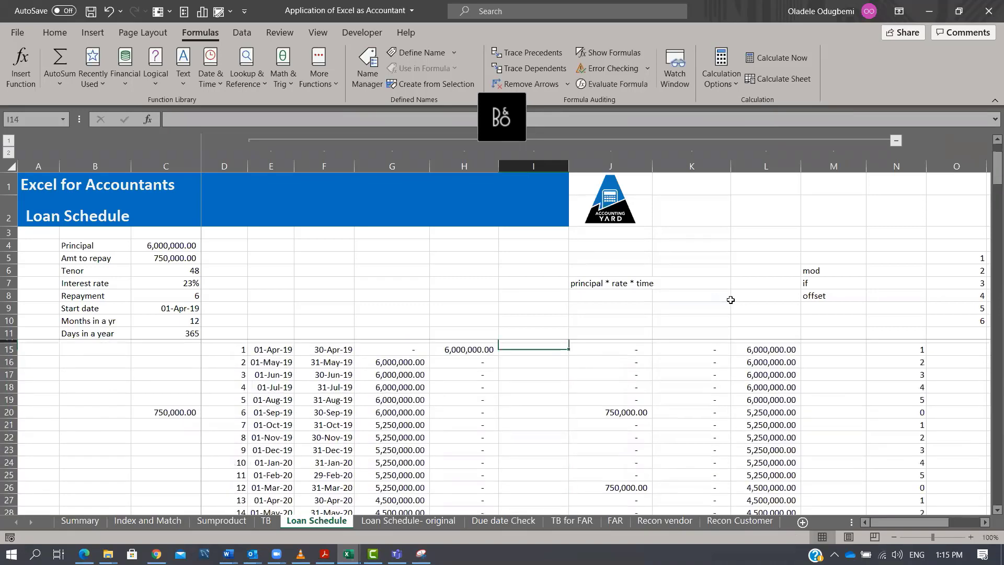
{"action": "key", "text": "Up"}
{"action": "key", "text": "Right"}
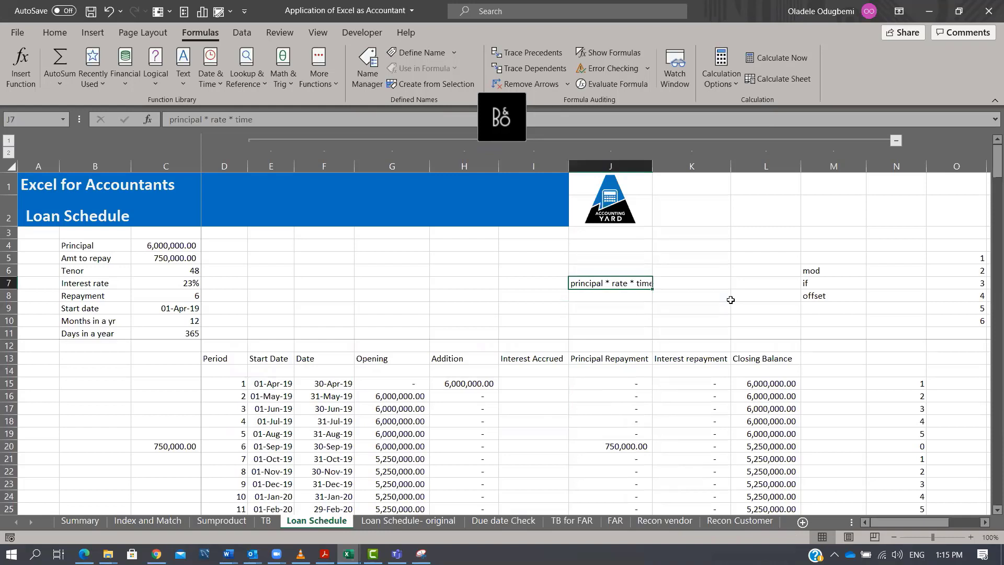
Begin the Interest Accrued formula in I15 as =(G15+H15), summing Opening and Addition.
{"action": "left_click", "coordinate": [528, 383]}
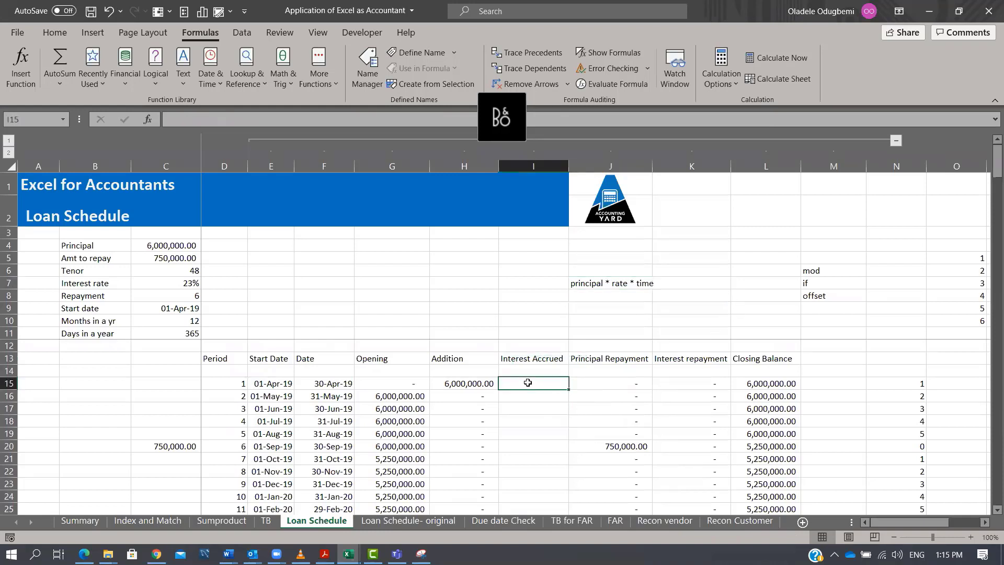
{"action": "type", "text": "=("}
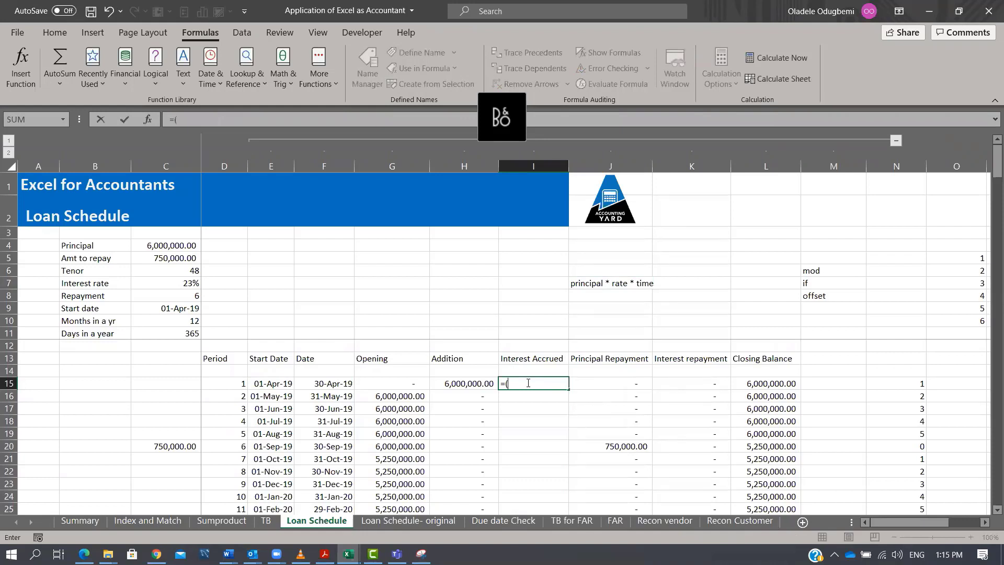
{"action": "key", "text": "Left"}
{"action": "key", "text": "Left"}
{"action": "type", "text": "+"}
{"action": "left_click_drag", "start_coordinate": [465, 383], "coordinate": [528, 383]}
{"action": "key", "text": "Right"}
{"action": "key", "text": "Left"}
{"action": "key", "text": "Left"}
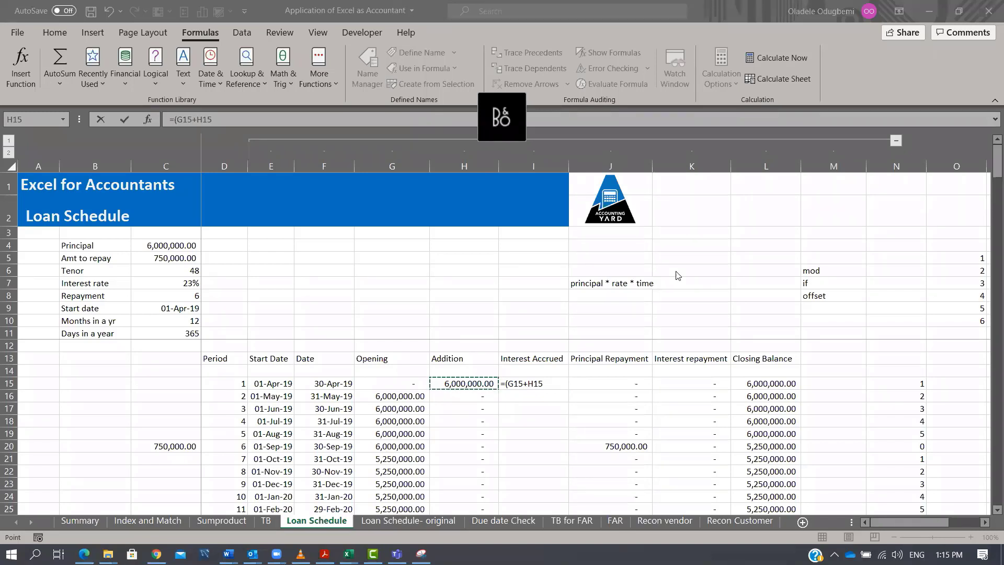
{"action": "left_click", "coordinate": [518, 410]}
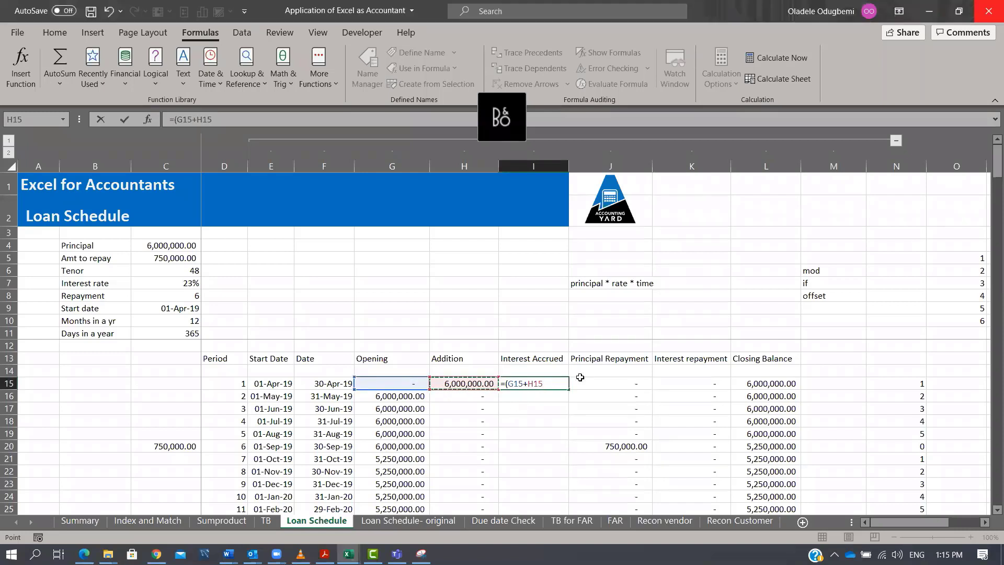
{"action": "key", "text": "BackSpace"}
{"action": "key", "text": "BackSpace"}
{"action": "key", "text": "BackSpace"}
{"action": "key", "text": "BackSpace"}
{"action": "key", "text": "BackSpace"}
{"action": "key", "text": "BackSpace"}
{"action": "key", "text": "BackSpace"}
{"action": "key", "text": "BackSpace"}
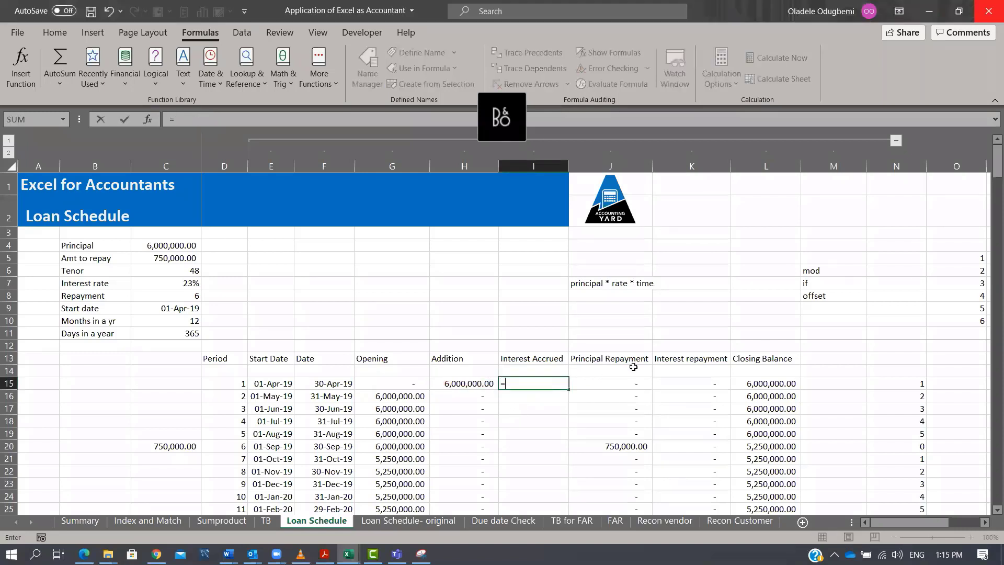
{"action": "type", "text": "("}
{"action": "key", "text": "Left"}
{"action": "key", "text": "Left"}
{"action": "type", "text": "+"}
{"action": "key", "text": "Left"}
{"action": "type", "text": ")"}
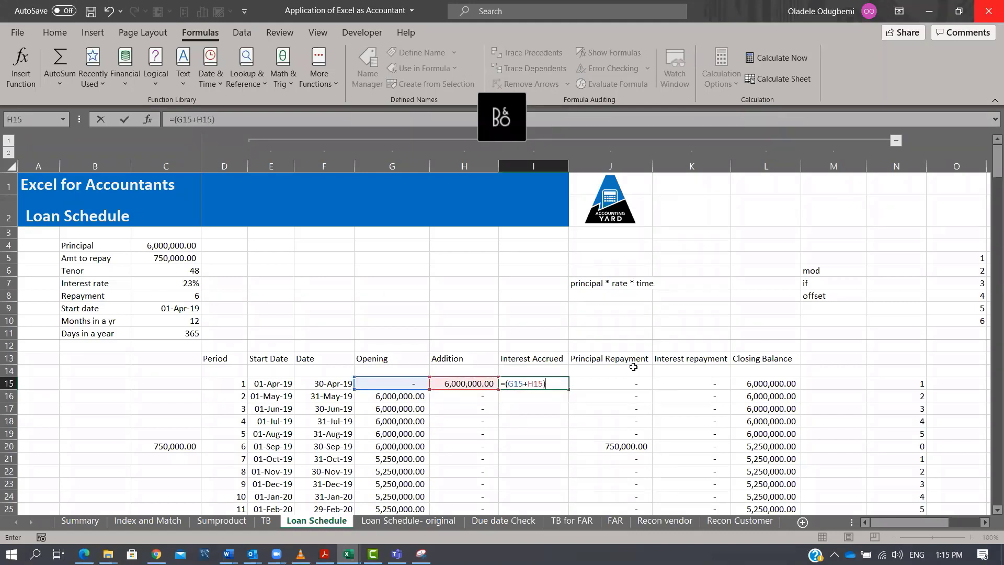
Complete I15 as =(G15+H15)*$C$7/$C$11*DAY(F15) and fill it down the Interest Accrued column.
{"action": "left_click", "coordinate": [175, 285]}
{"action": "key", "text": "F4"}
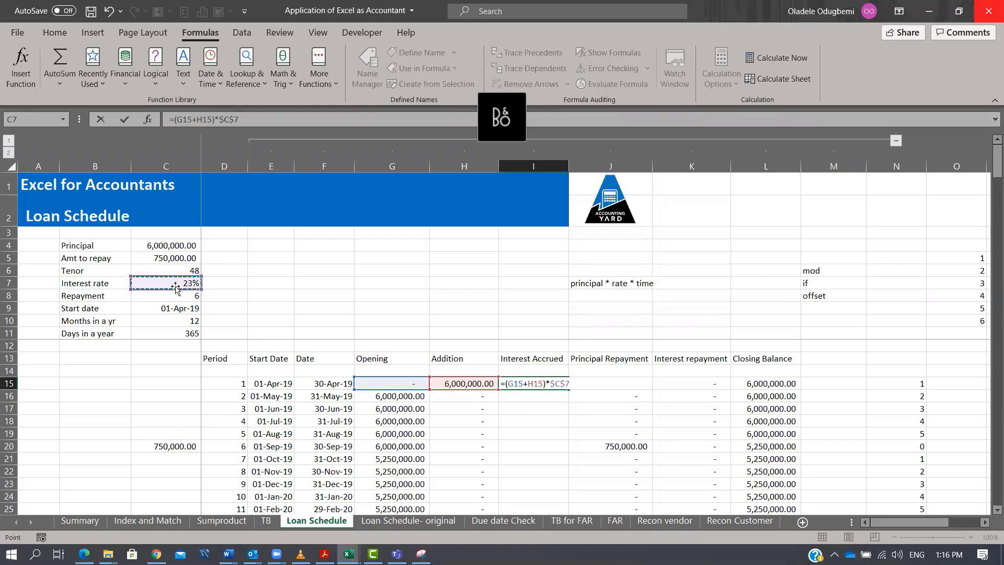
{"action": "type", "text": "/"}
{"action": "left_click", "coordinate": [189, 331]}
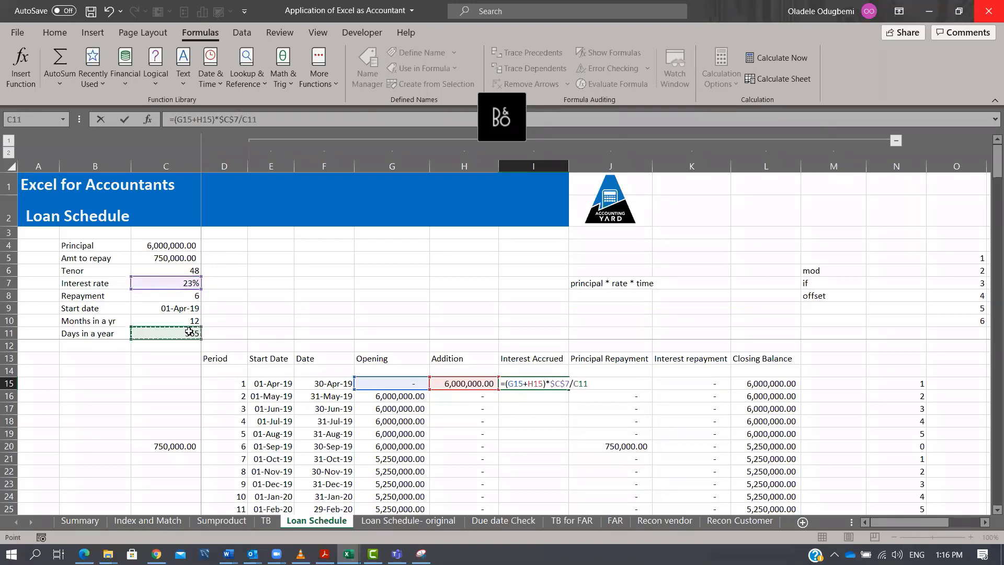
{"action": "key", "text": "F4"}
{"action": "type", "text": "*DAY("}
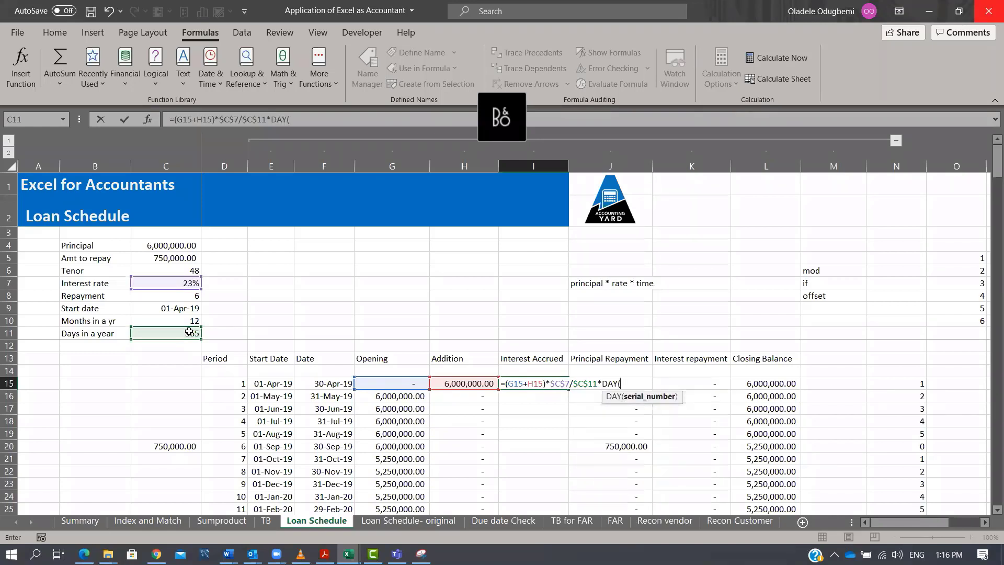
{"action": "left_click", "coordinate": [332, 383]}
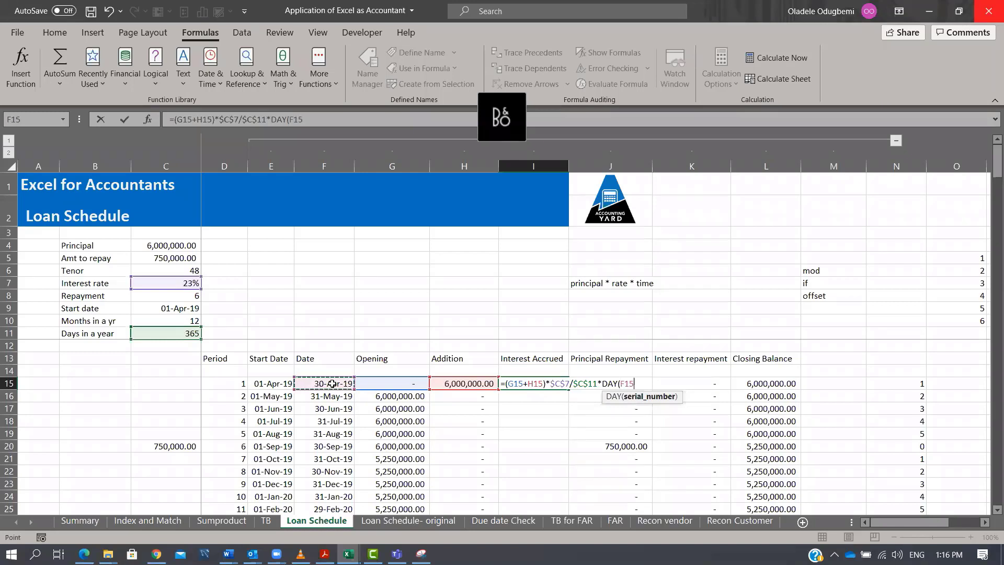
{"action": "type", "text": ")"}
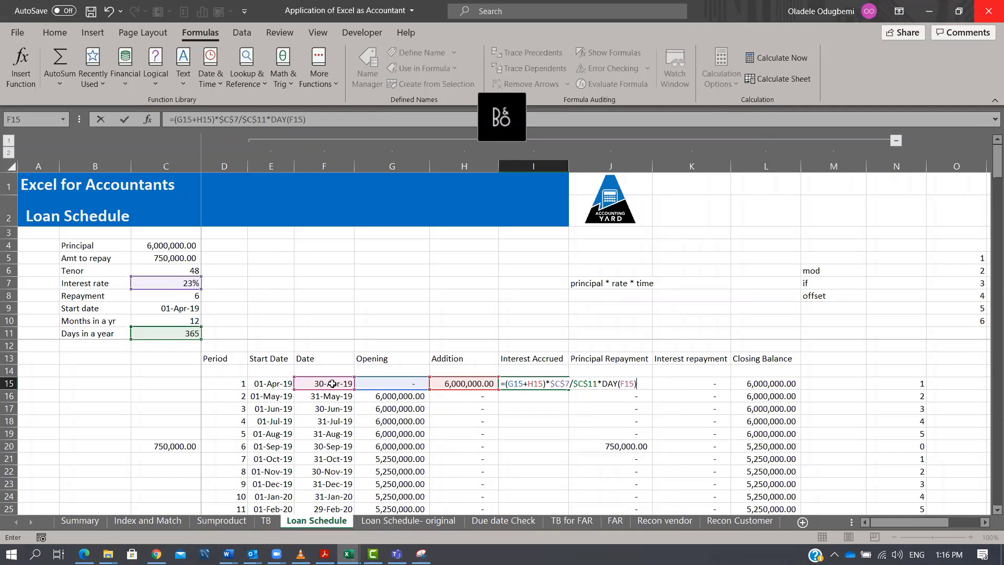
{"action": "key", "text": "ctrl+Return"}
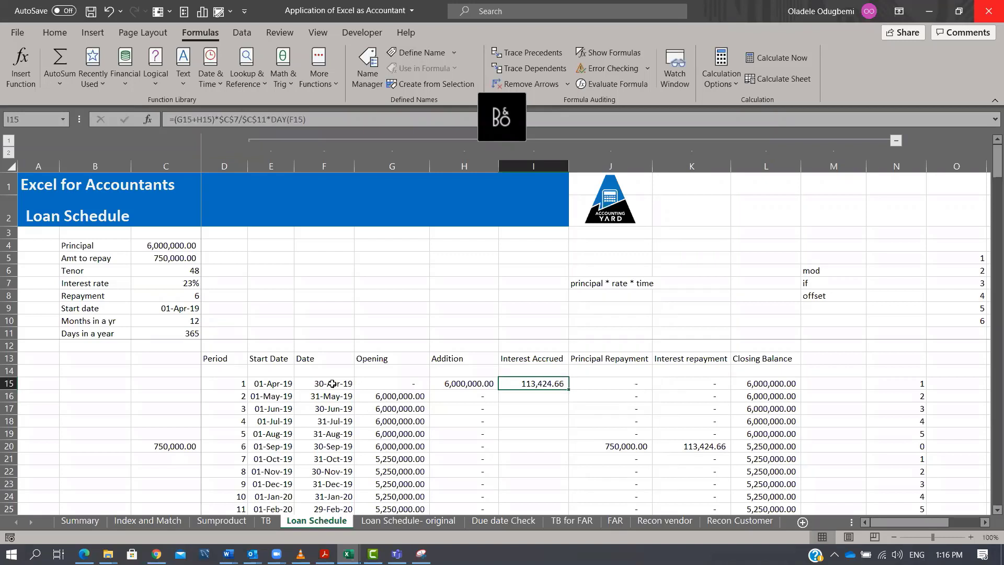
{"action": "double_click", "coordinate": [569, 390]}
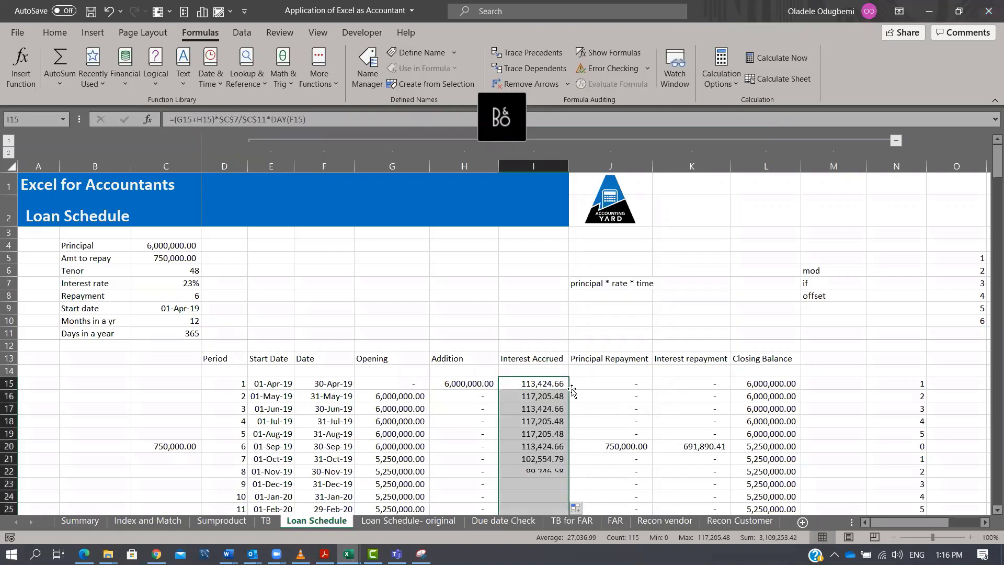
Set the Repayment value in C8 to 3.
{"action": "left_click", "coordinate": [625, 385]}
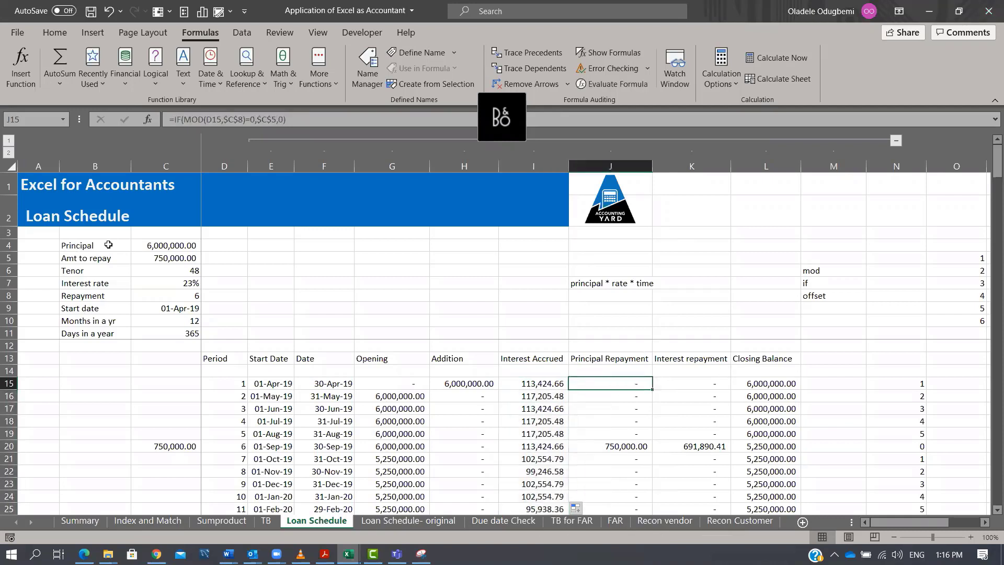
{"action": "left_click", "coordinate": [194, 296]}
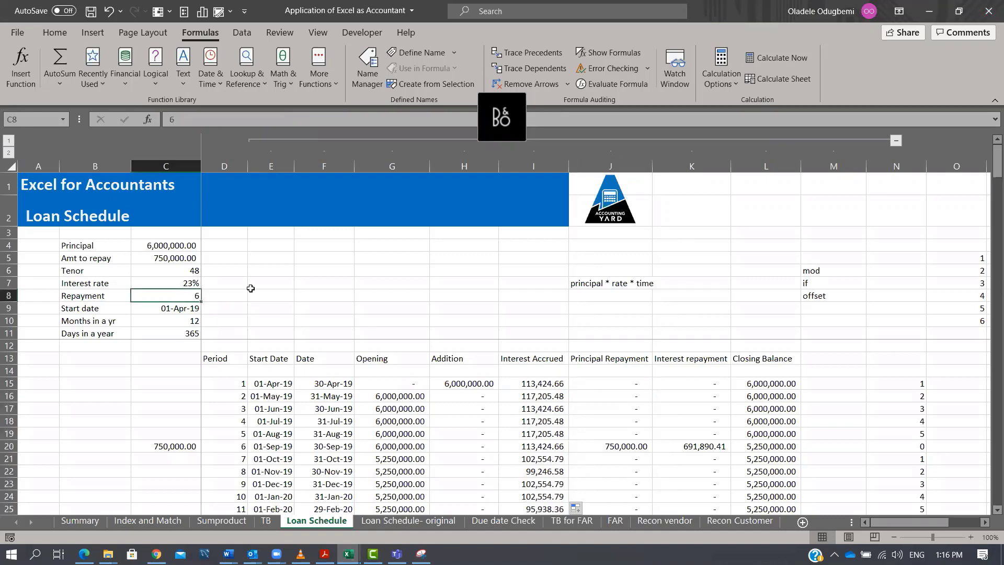
{"action": "type", "text": "3"}
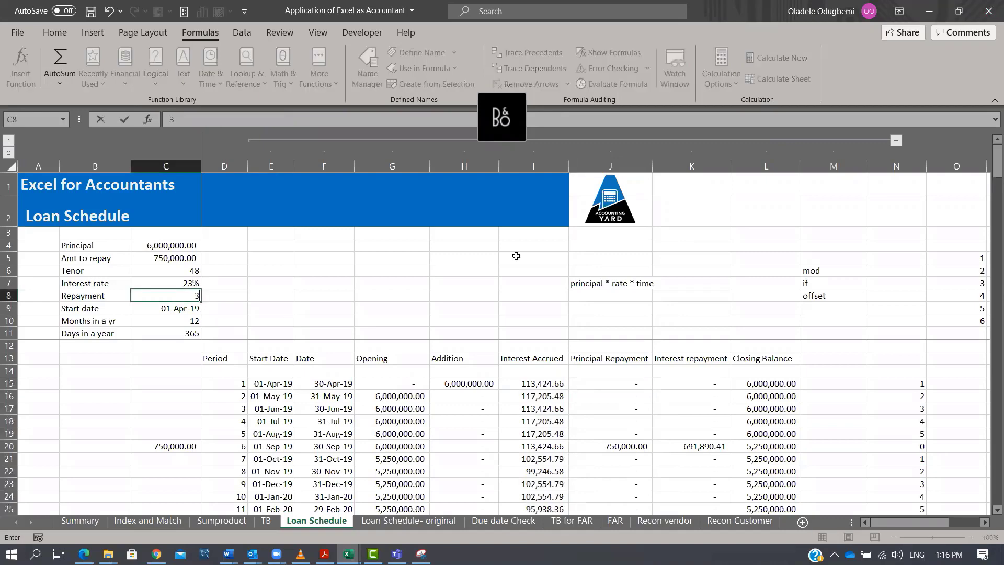
{"action": "key", "text": "ctrl+Return"}
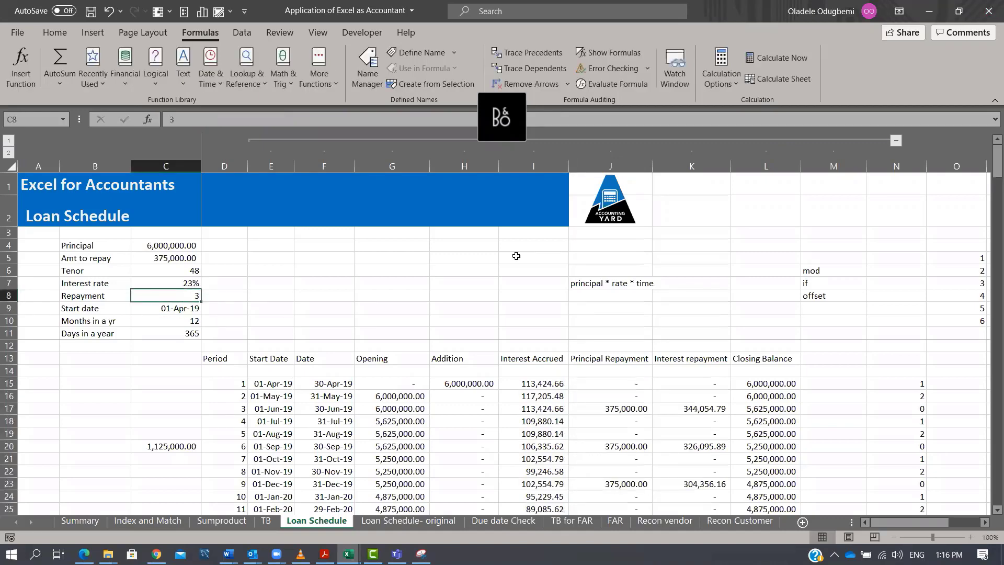
Enter =C4/C6 in D4 to divide the Principal by the Tenor.
{"action": "left_click", "coordinate": [184, 270]}
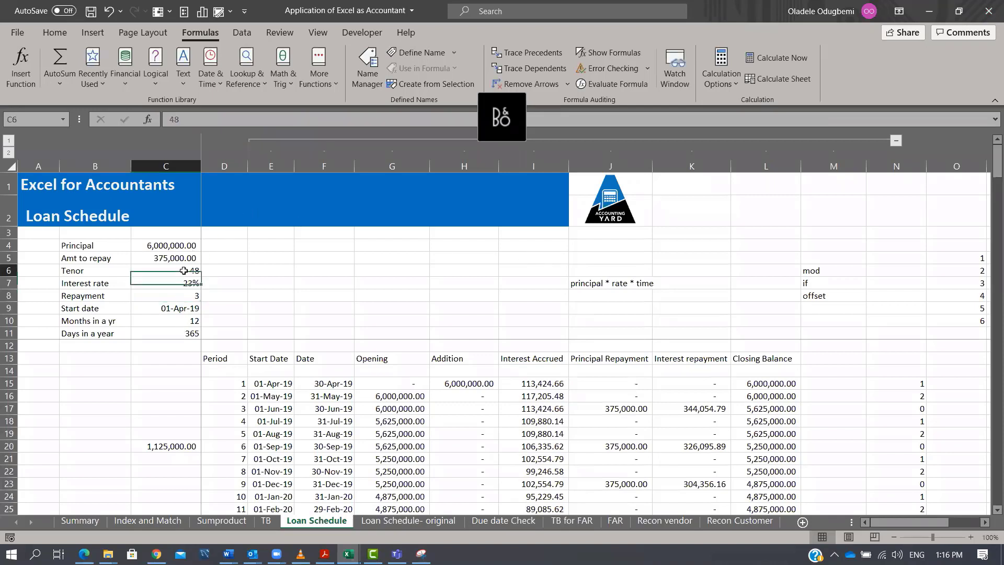
{"action": "left_click", "coordinate": [243, 244]}
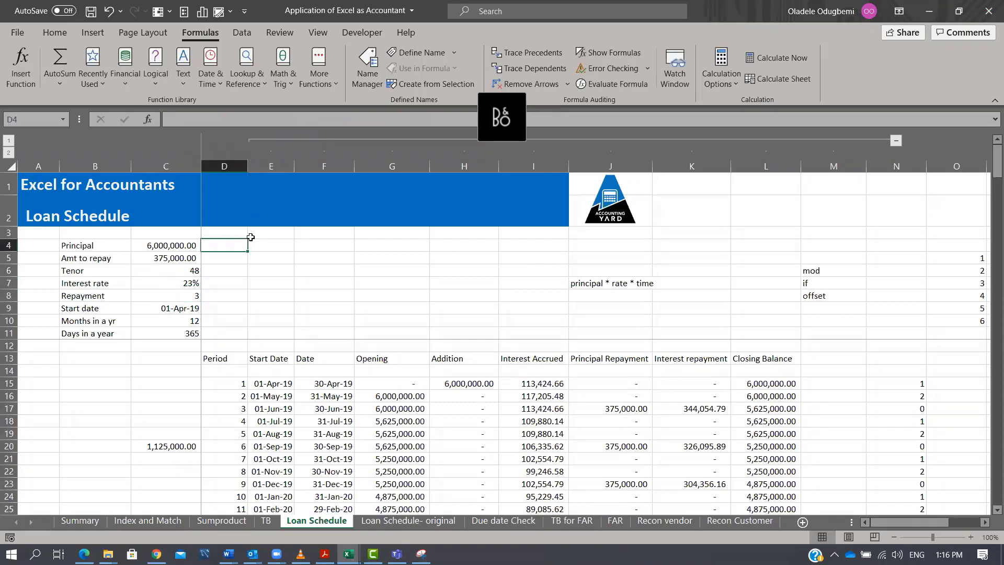
{"action": "type", "text": "="}
{"action": "key", "text": "Left"}
{"action": "type", "text": "/"}
{"action": "key", "text": "Down"}
{"action": "key", "text": "Down"}
{"action": "key", "text": "Left"}
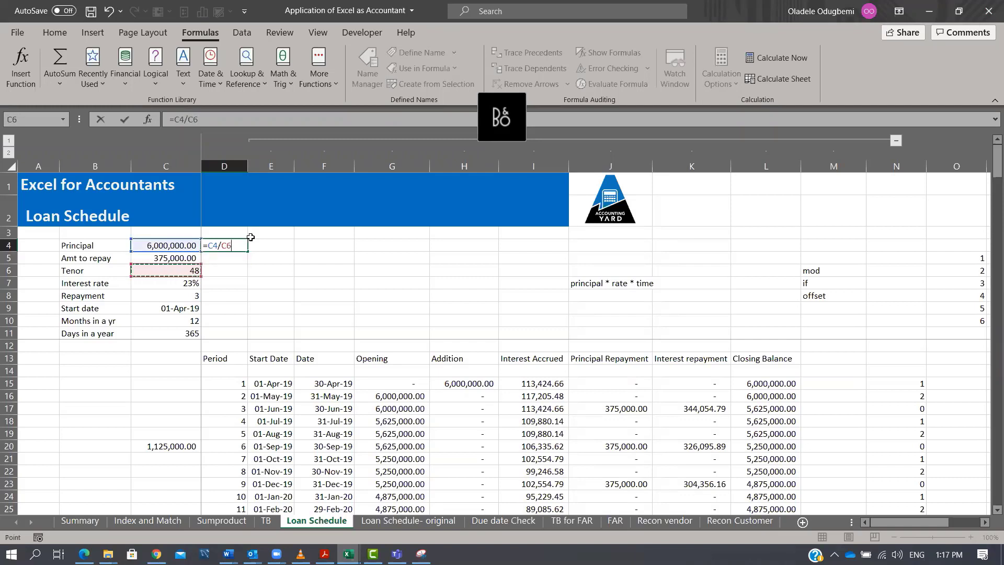
{"action": "key", "text": "ctrl+Return"}
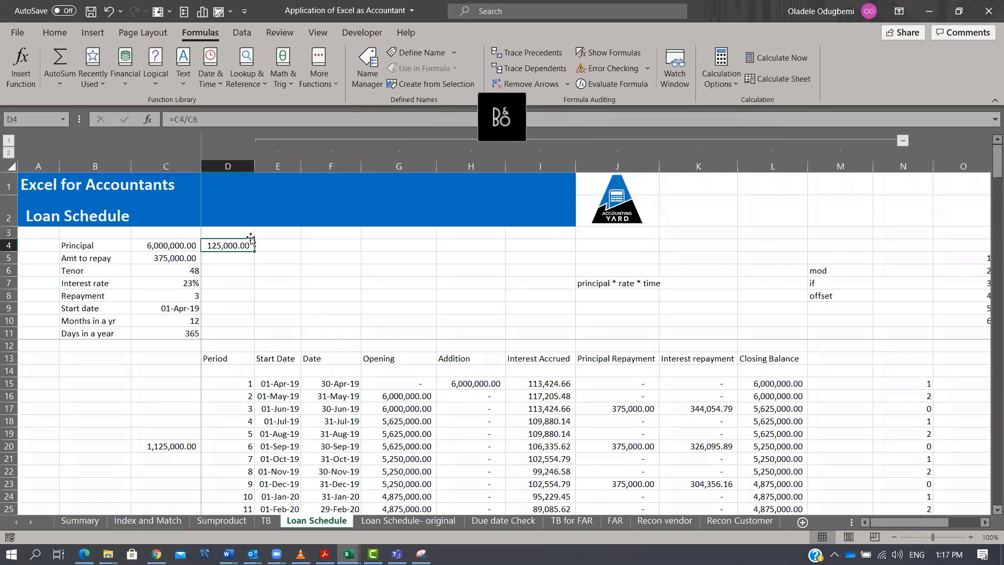
Enter =D4*C8 in D5 to multiply the monthly principal by the Repayment value.
{"action": "key", "text": "Down"}
{"action": "type", "text": "="}
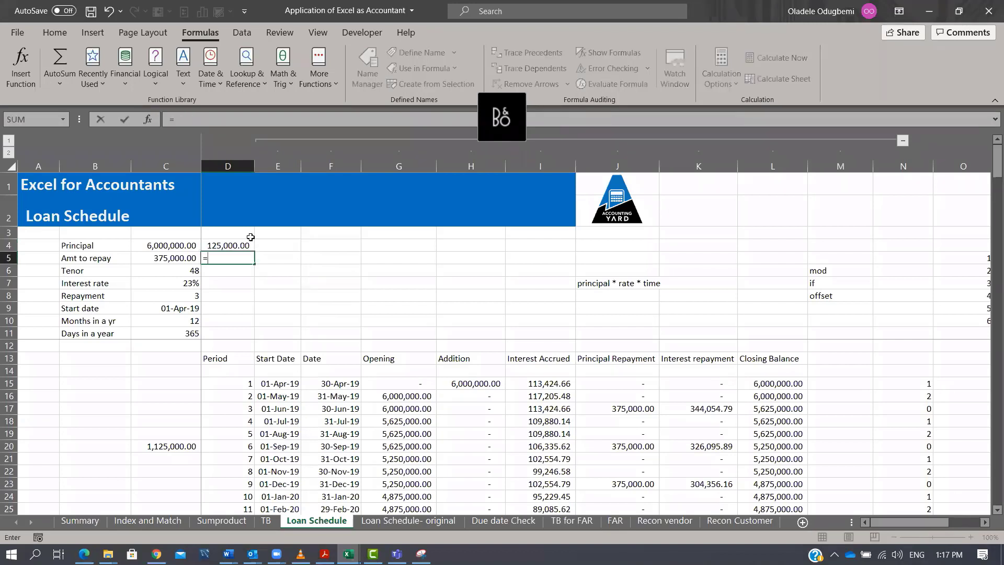
{"action": "key", "text": "Up"}
{"action": "type", "text": "*"}
{"action": "key", "text": "Down"}
{"action": "key", "text": "Down"}
{"action": "key", "text": "Down"}
{"action": "key", "text": "Left"}
{"action": "key", "text": "Return"}
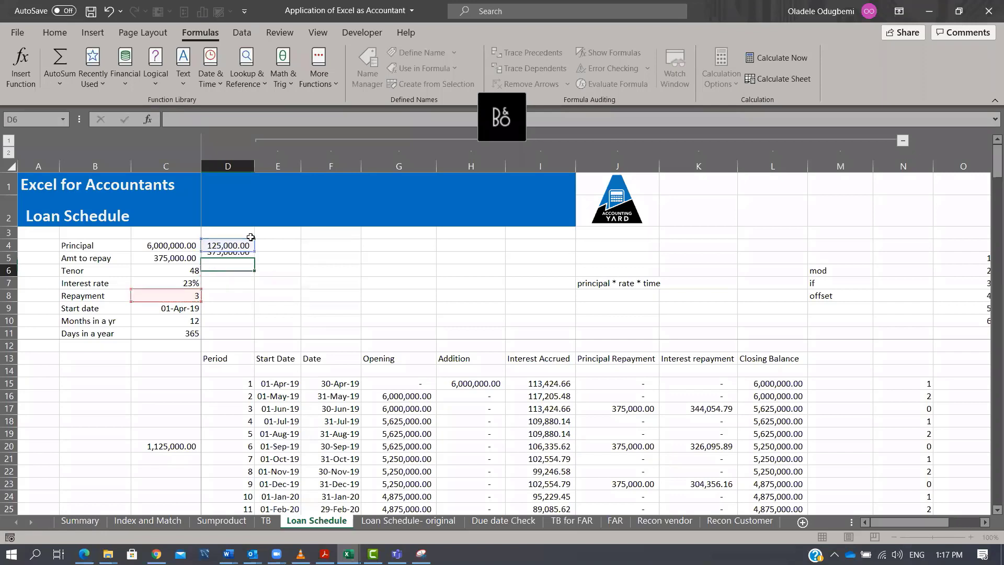
Examine the Amt to repay formula in C5, the Principal Repayment formula in J15 and the function notes.
{"action": "key", "text": "Up"}
{"action": "key", "text": "Left"}
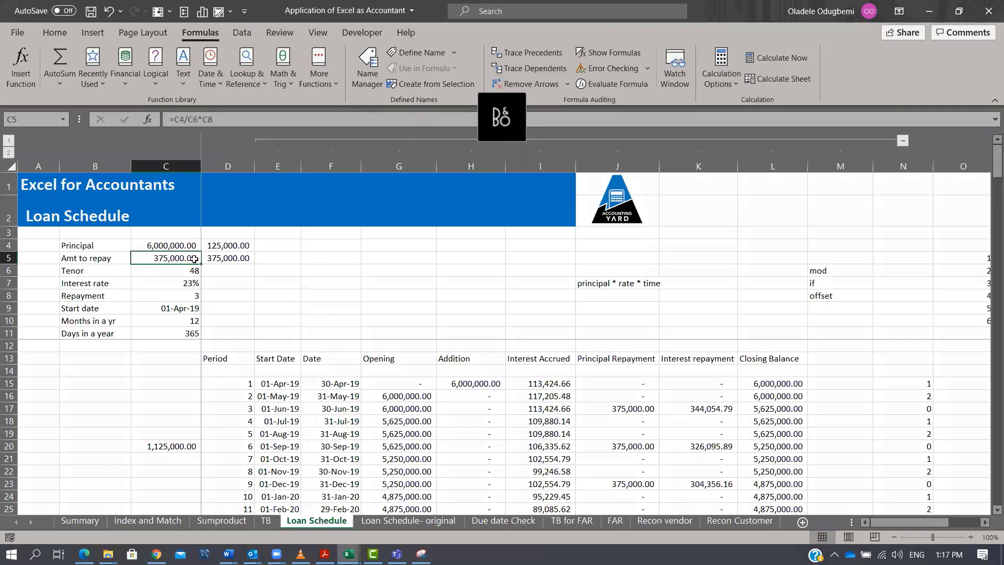
{"action": "left_click", "coordinate": [631, 381]}
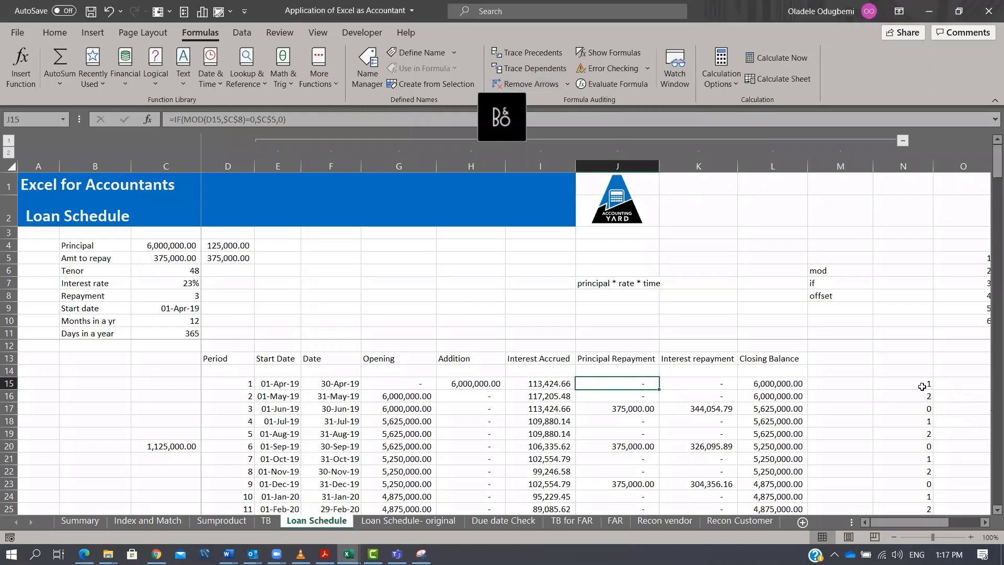
{"action": "left_click", "coordinate": [840, 268]}
{"action": "left_click", "coordinate": [824, 284]}
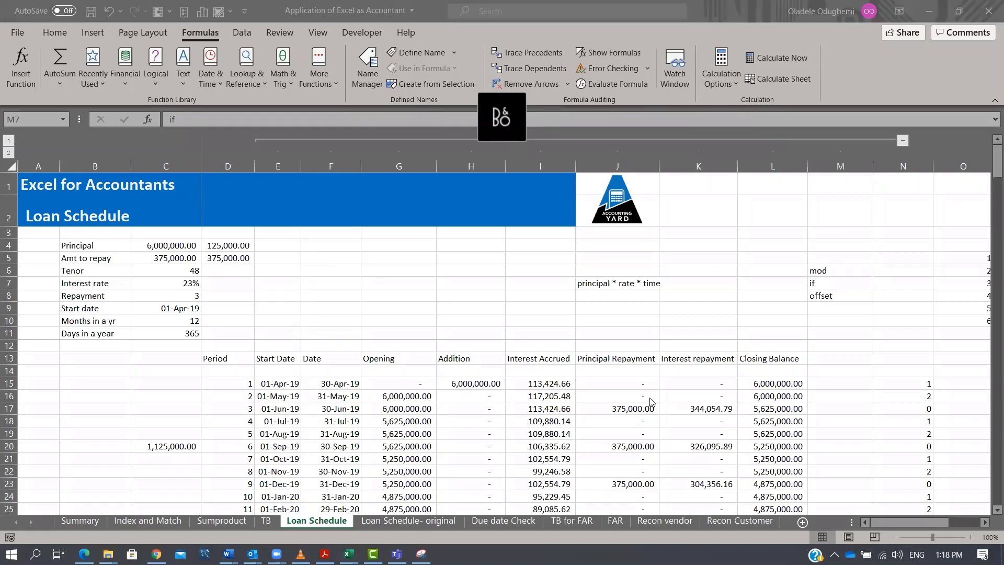
{"action": "left_click", "coordinate": [638, 387]}
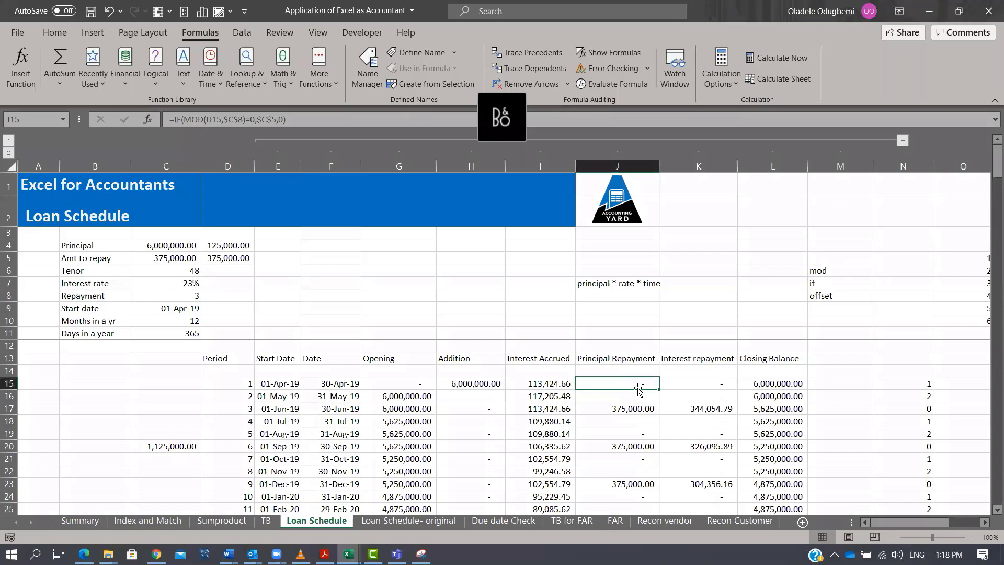
Enter =IF(MOD(D15,$C$8)=0,$C$5,0) in J15 and fill it down the Principal Repayment column.
{"action": "type", "text": "=IF(MOD("}
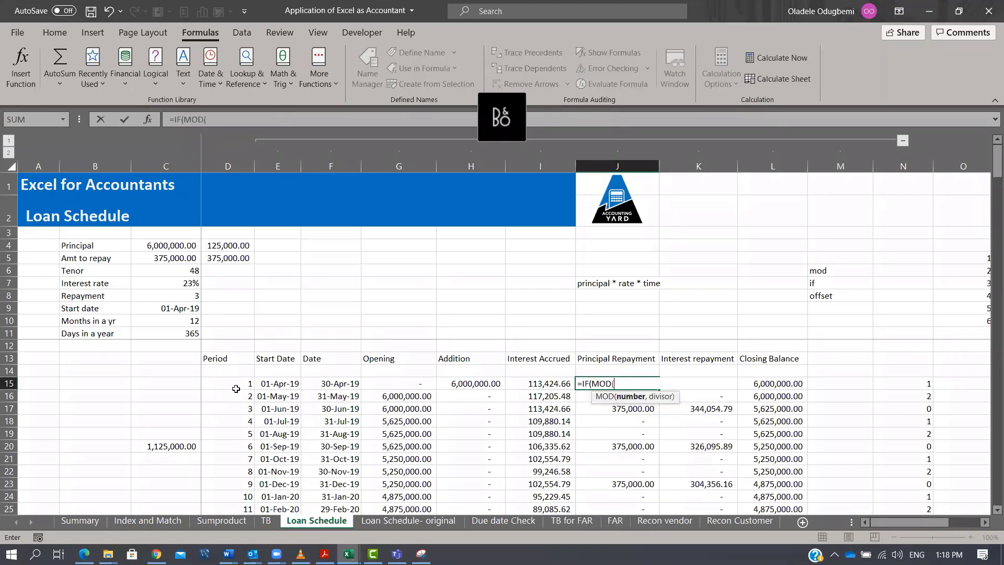
{"action": "left_click", "coordinate": [237, 385]}
{"action": "type", "text": ","}
{"action": "left_click", "coordinate": [194, 295]}
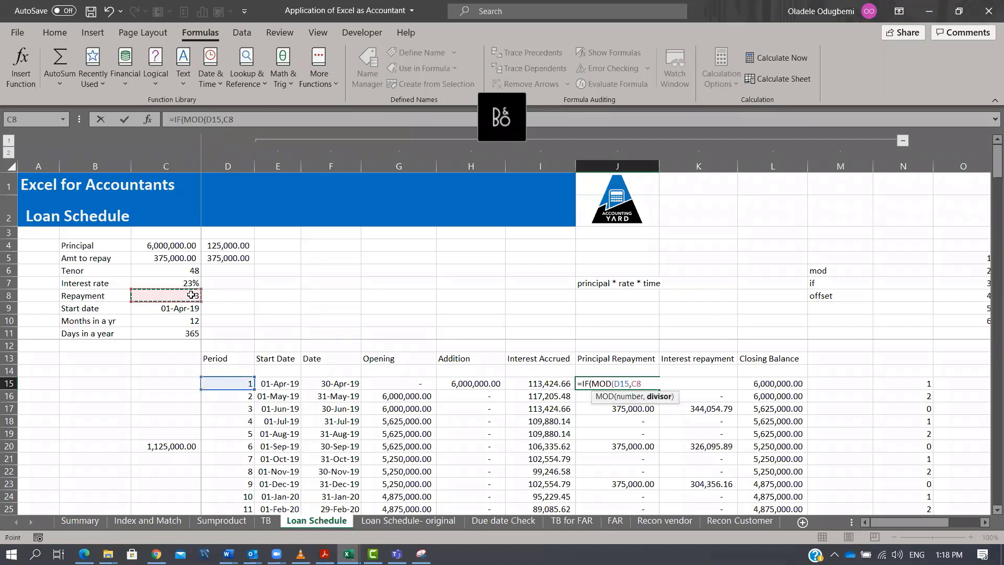
{"action": "key", "text": "F4"}
{"action": "type", "text": ")=0"}
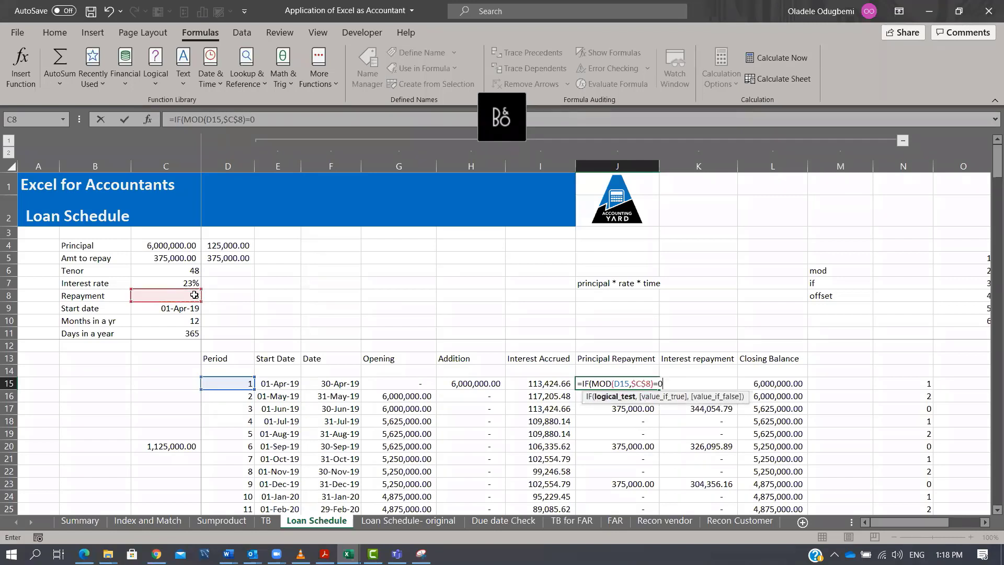
{"action": "type", "text": ","}
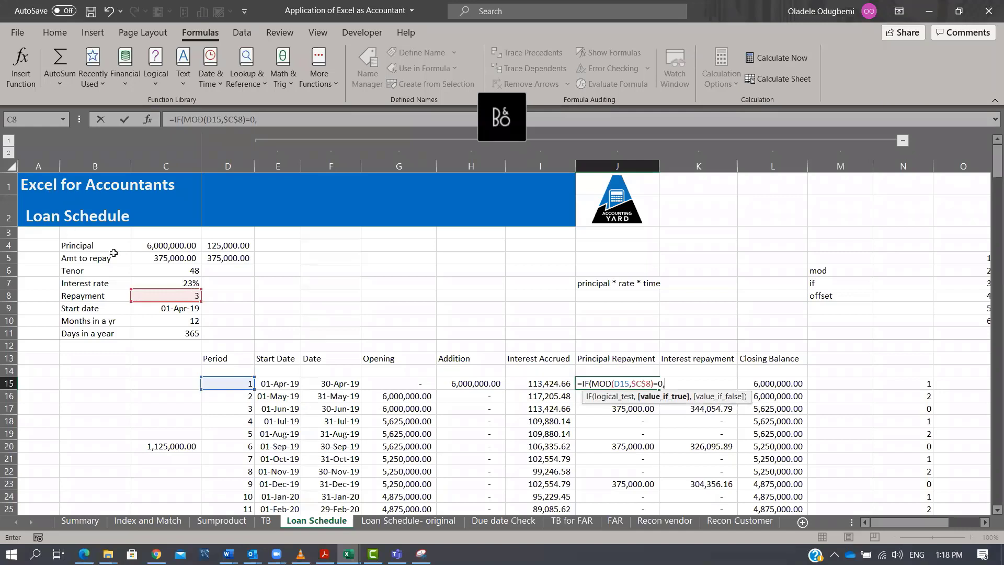
{"action": "left_click", "coordinate": [146, 258]}
{"action": "key", "text": "F4"}
{"action": "type", "text": ",0)"}
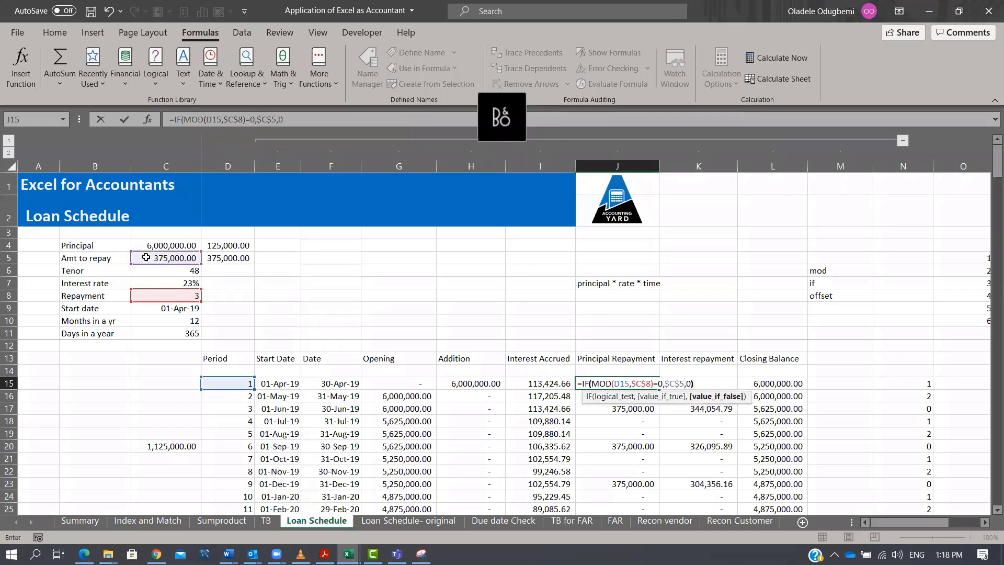
{"action": "key", "text": "Tab"}
{"action": "left_click", "coordinate": [642, 383]}
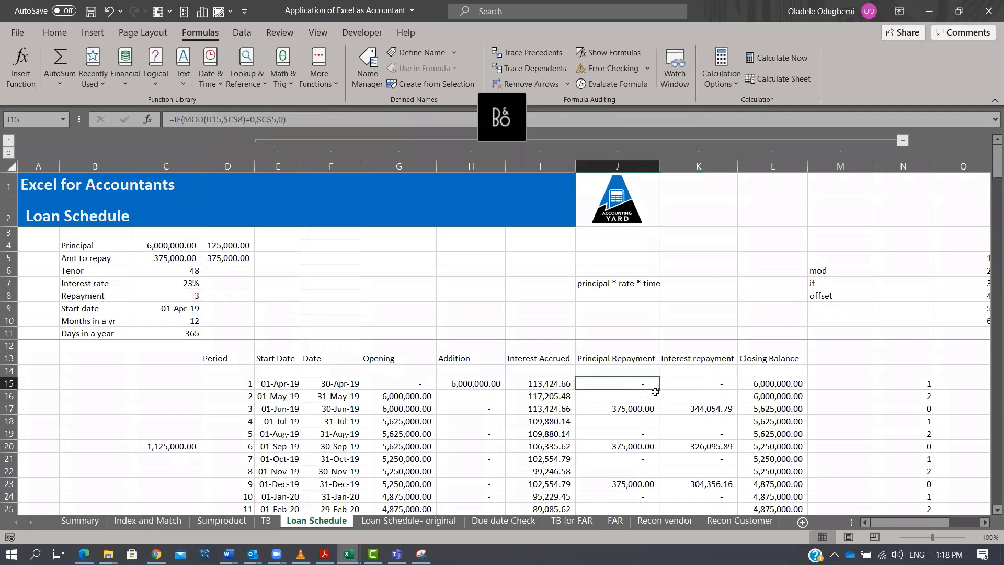
{"action": "double_click", "coordinate": [659, 390]}
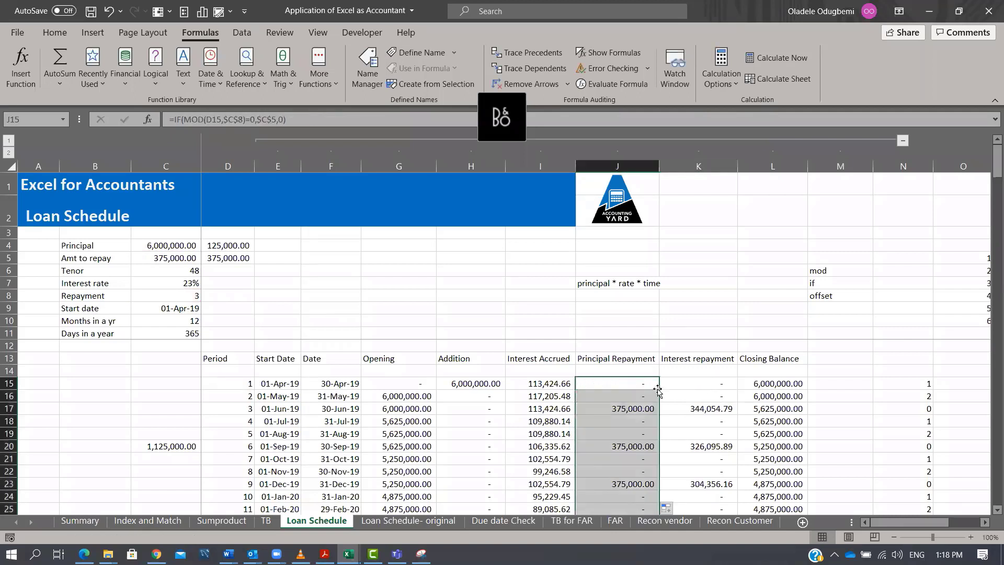
Begin the Interest repayment formula in K15 as =IF(J15>0,OFFSET(J15,,,-$C$8,1).
{"action": "left_click", "coordinate": [729, 384]}
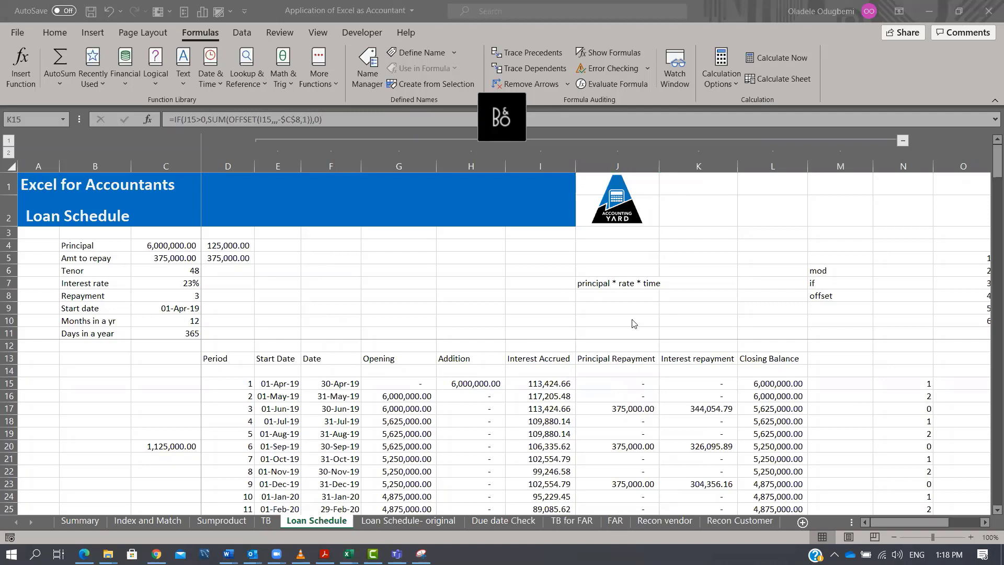
{"action": "left_click", "coordinate": [704, 383]}
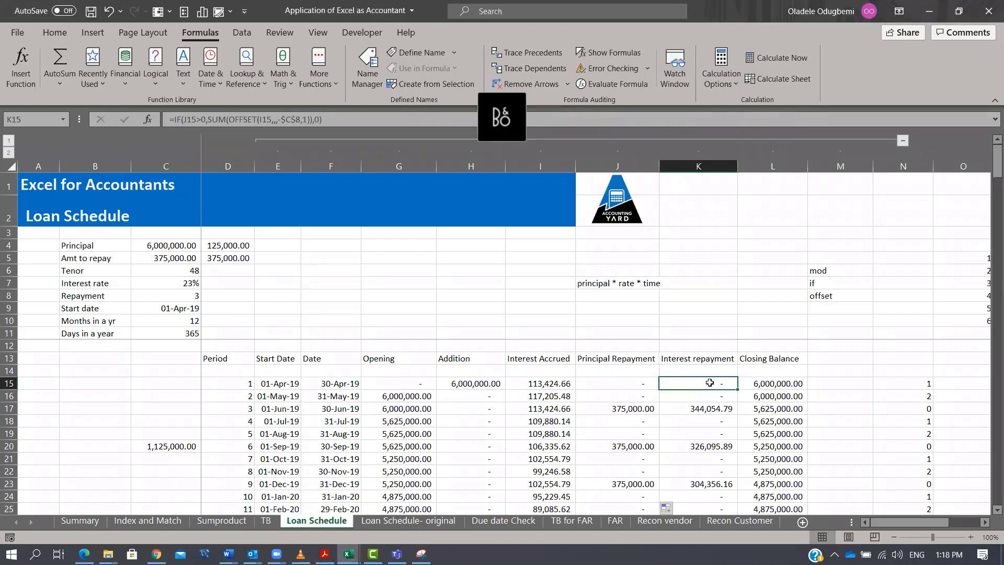
{"action": "type", "text": "=if"}
{"action": "key", "text": "Left"}
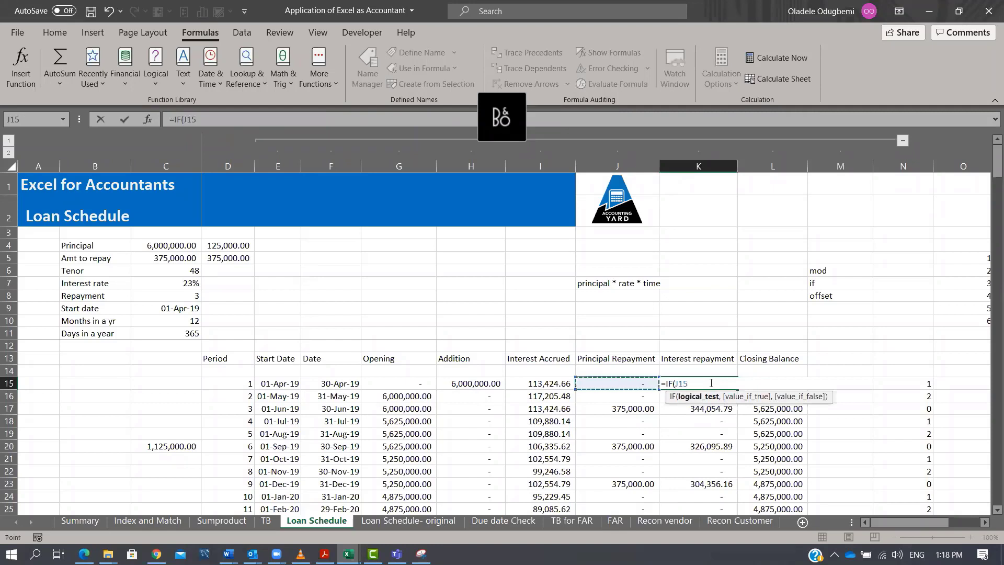
{"action": "type", "text": ">0,"}
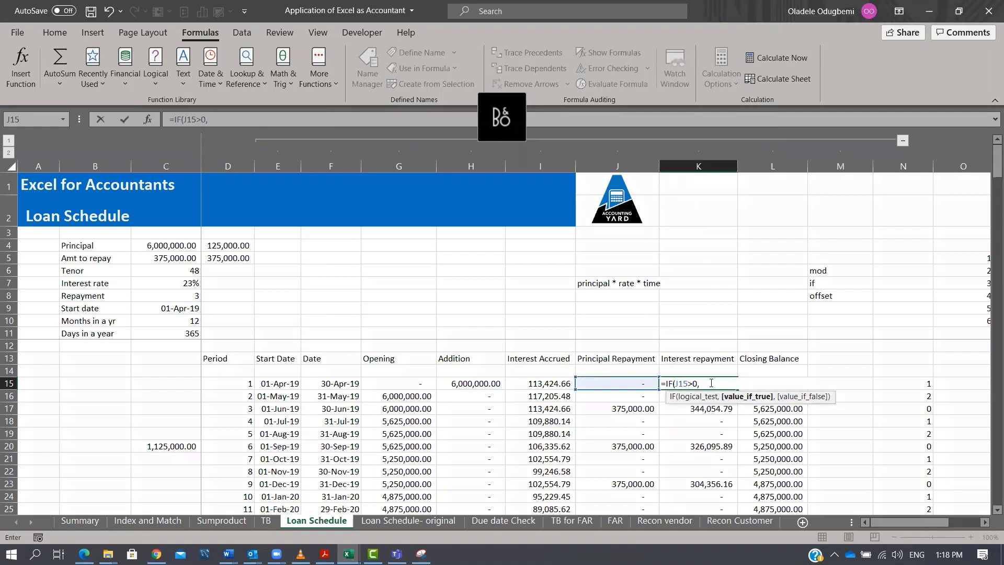
{"action": "type", "text": "off"}
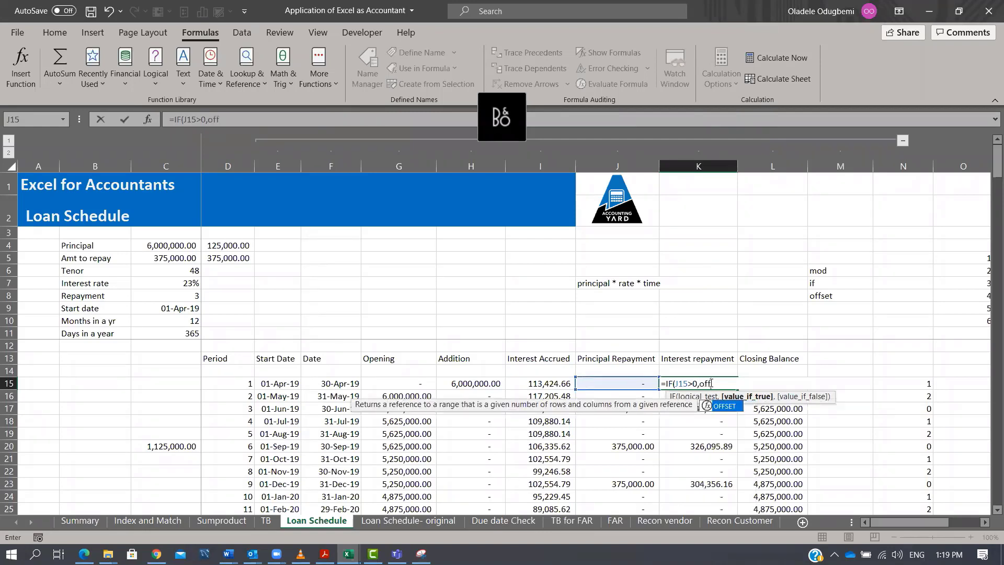
{"action": "key", "text": "Tab"}
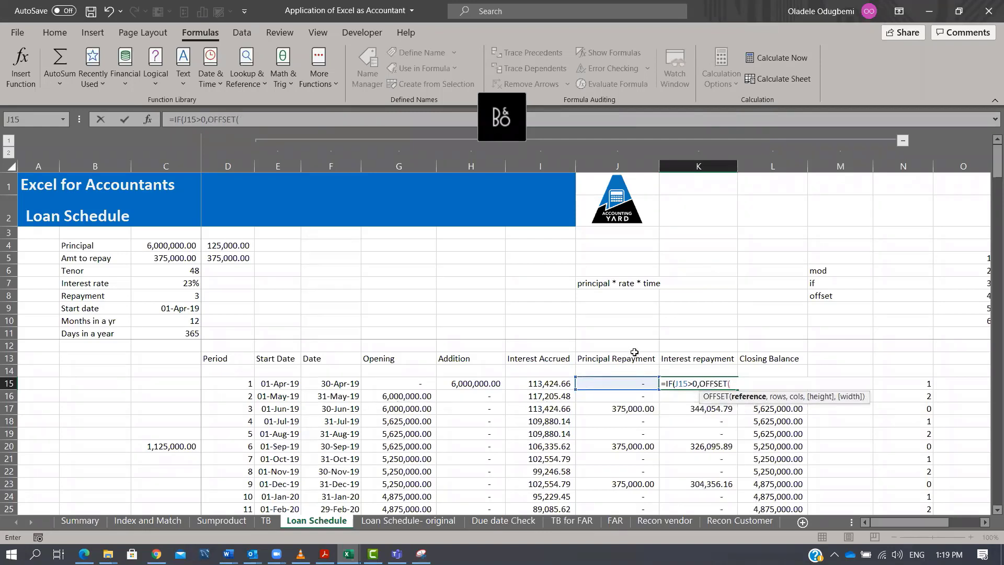
{"action": "left_click", "coordinate": [615, 388]}
{"action": "type", "text": ","}
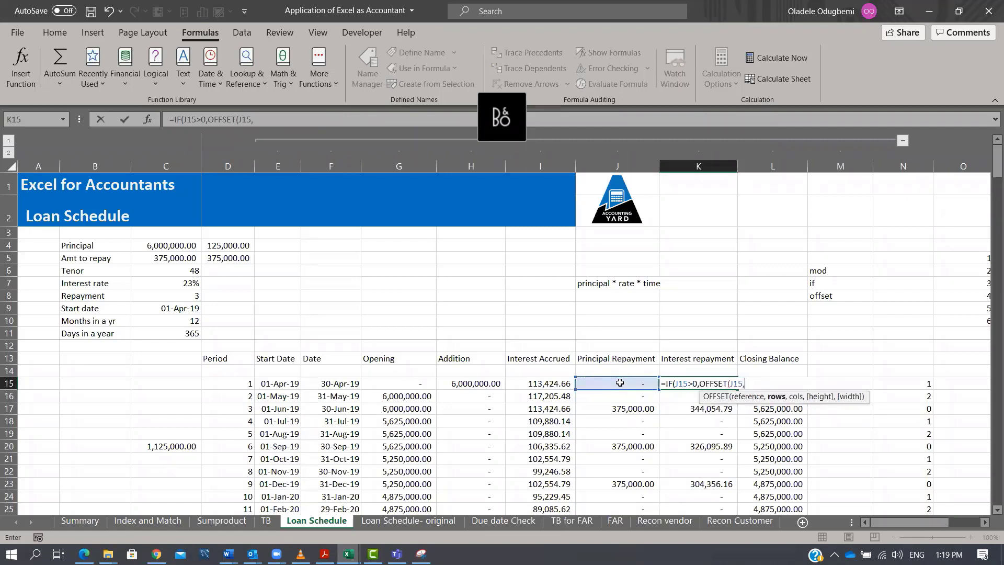
{"action": "type", "text": ",,"}
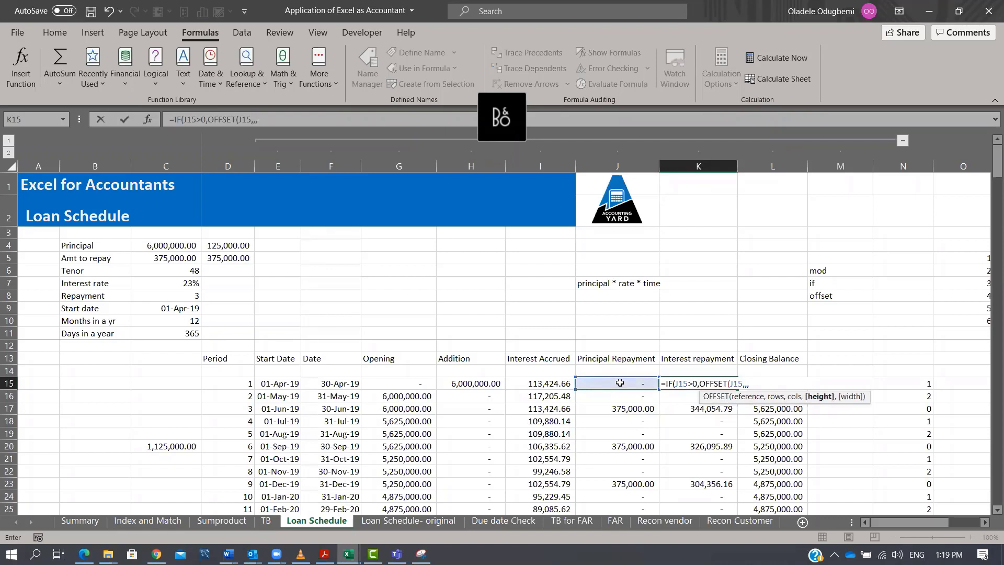
{"action": "type", "text": "-"}
{"action": "left_click", "coordinate": [188, 296]}
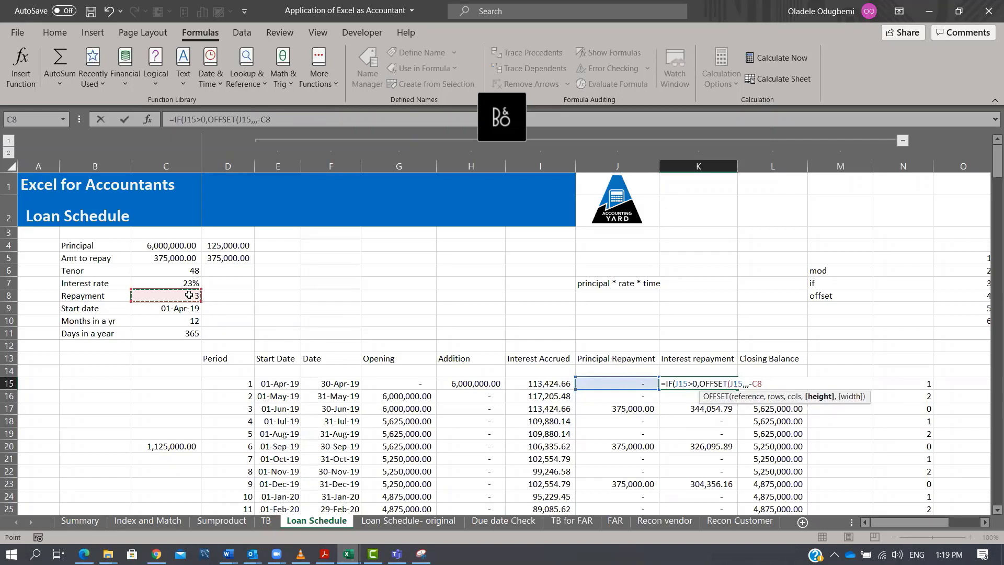
{"action": "key", "text": "F4"}
{"action": "type", "text": ",1"}
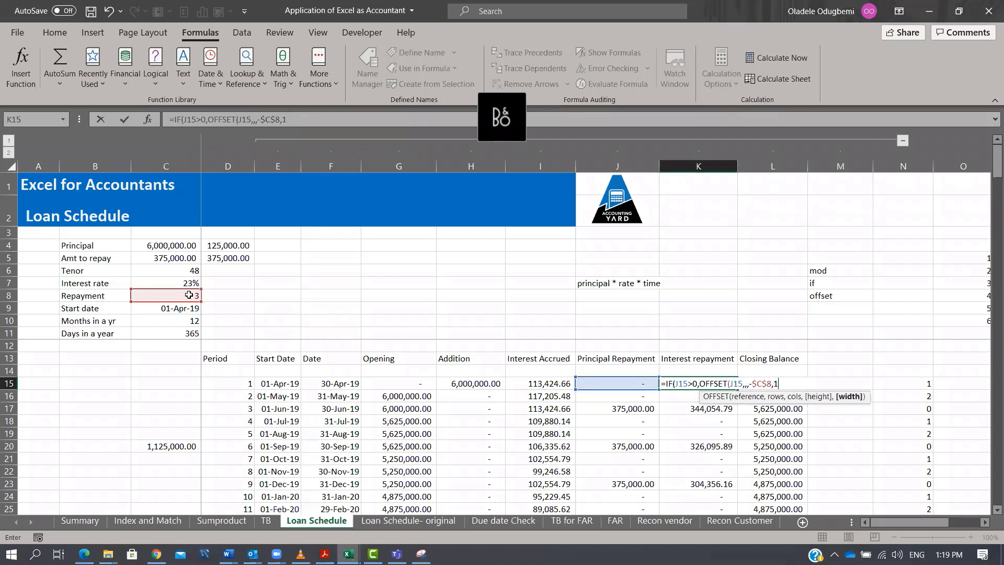
{"action": "type", "text": ")"}
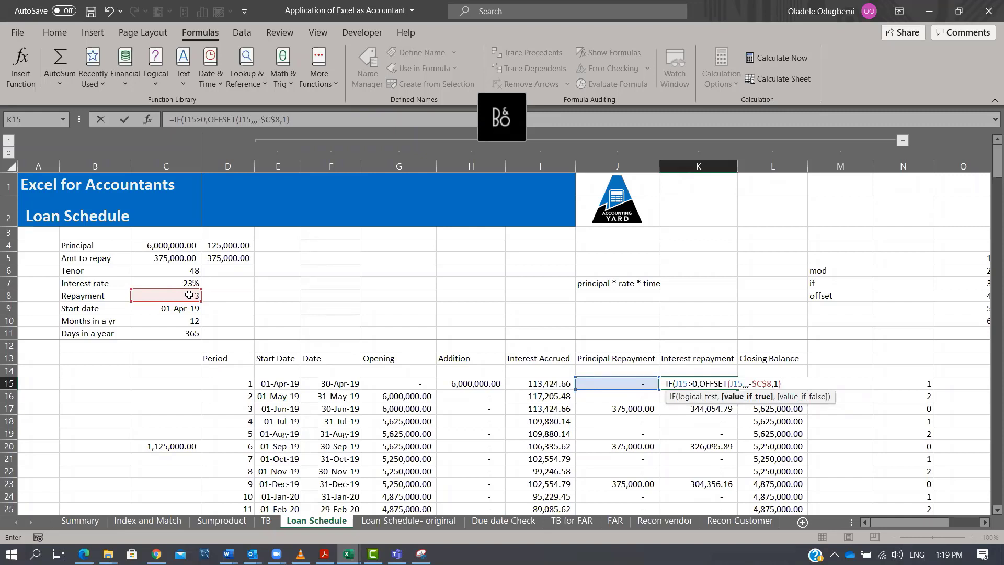
Wrap the OFFSET in SUM with 0 as the false value in K15, giving =IF(J15>0,SUM(OFFSET(J15,,,-$C$8,1)),0), and fill it down.
{"action": "left_click", "coordinate": [210, 119]}
{"action": "type", "text": "SUM("}
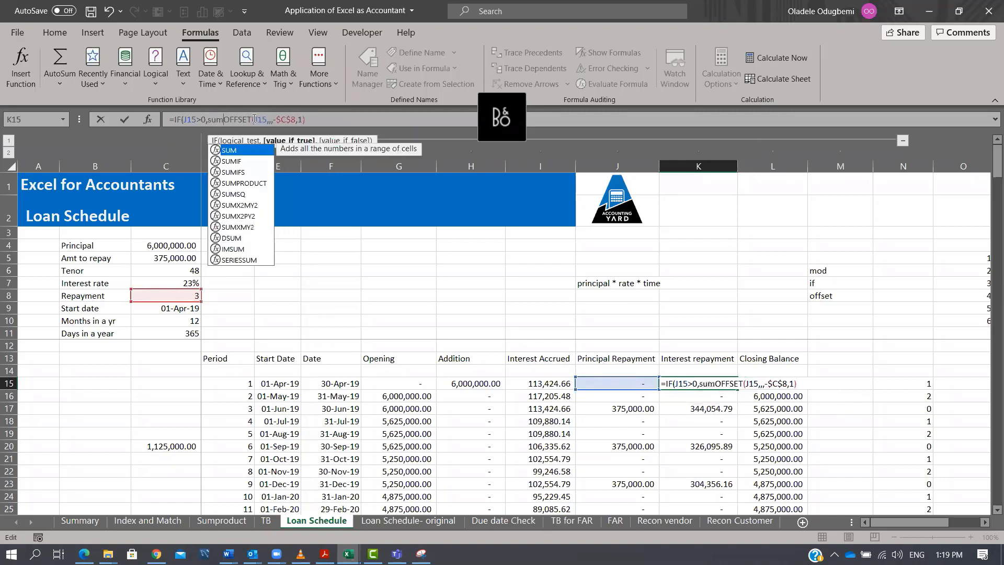
{"action": "left_click", "coordinate": [330, 120]}
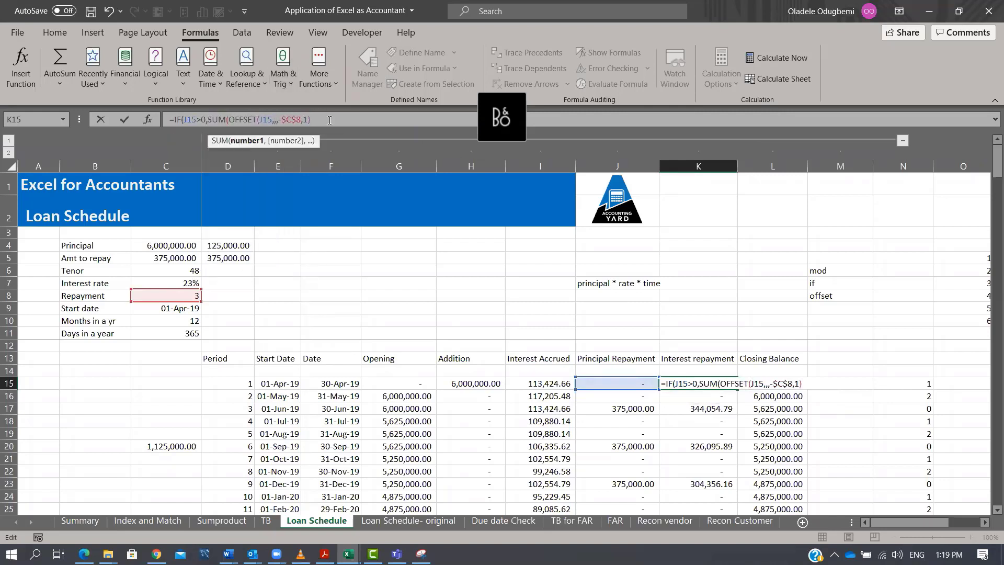
{"action": "type", "text": "),"}
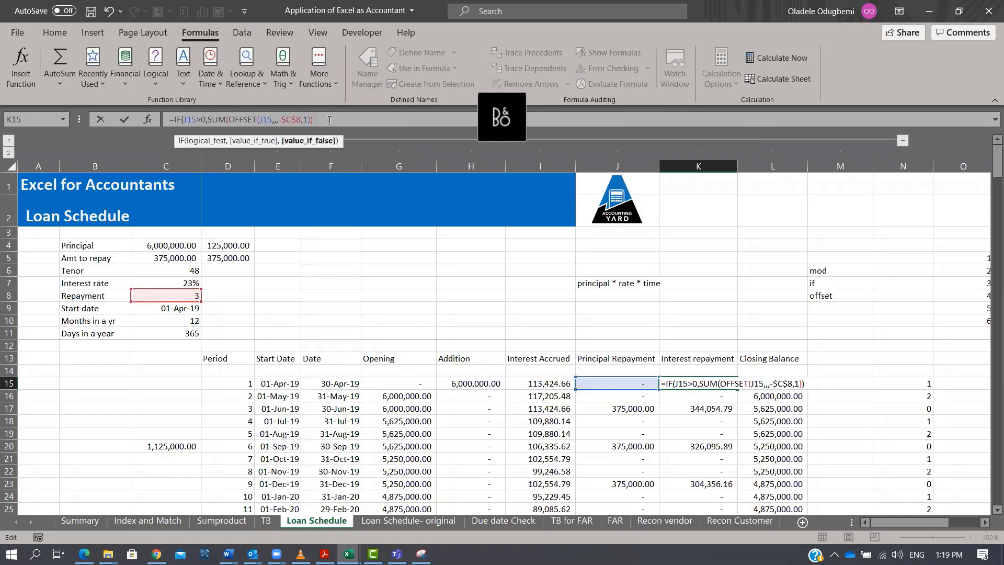
{"action": "type", "text": "0"}
{"action": "key", "text": "Return"}
{"action": "key", "text": "Up"}
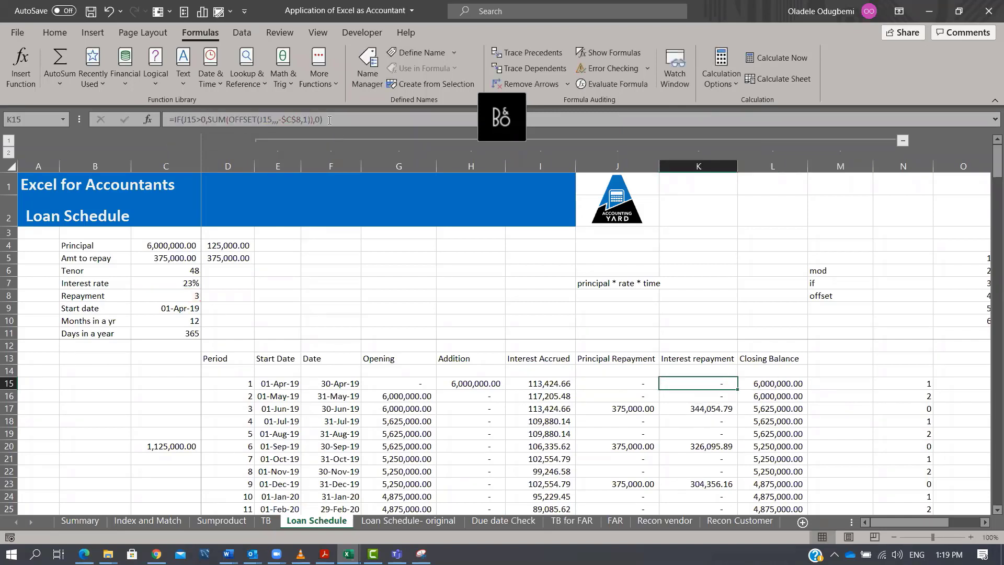
{"action": "double_click", "coordinate": [737, 388]}
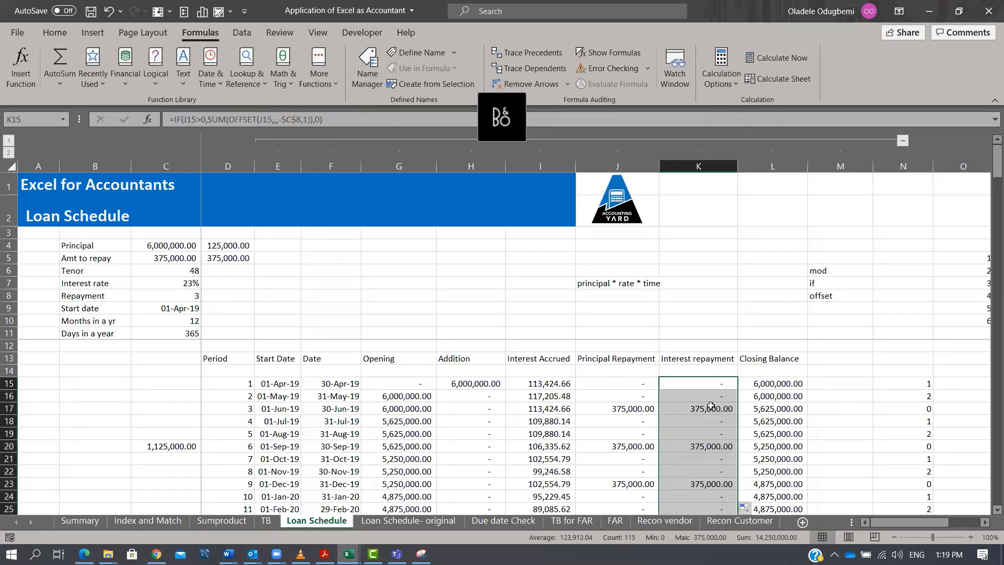
{"action": "left_click", "coordinate": [714, 386]}
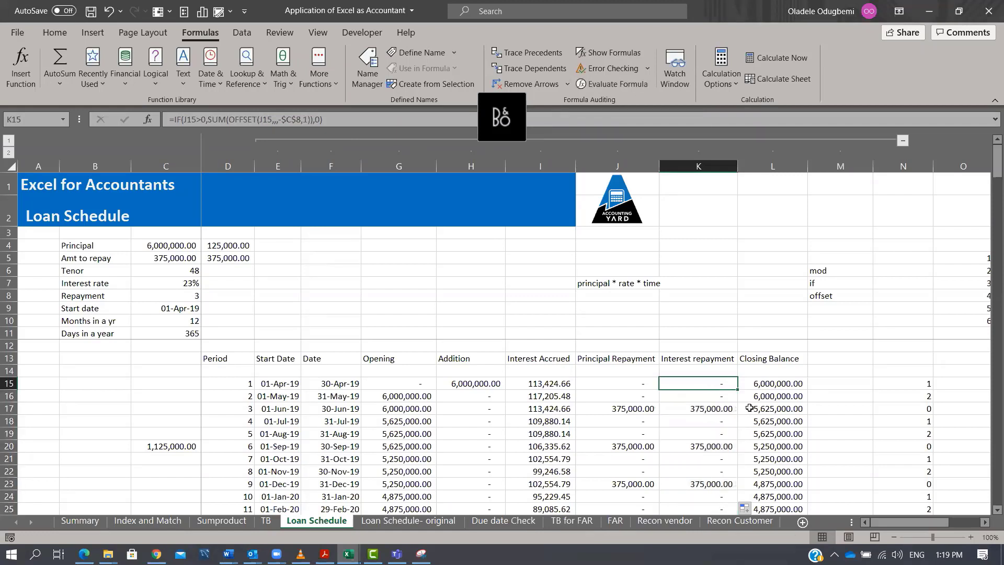
Change the OFFSET reference in the K15 formula to I15 and refill it down the Interest repayment column.
{"action": "key", "text": "F2"}
{"action": "left_click_drag", "start_coordinate": [604, 375], "coordinate": [555, 384]}
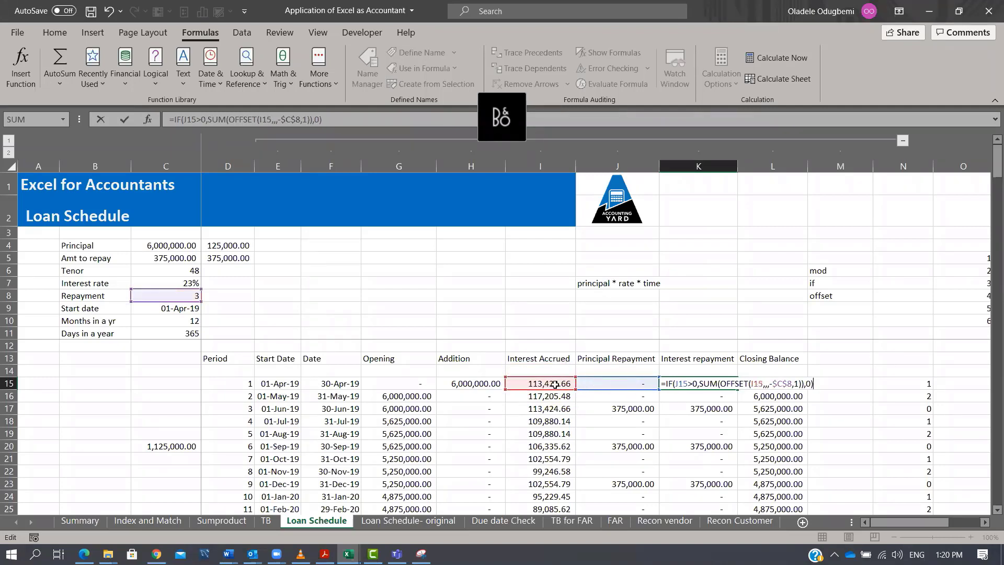
{"action": "key", "text": "Return"}
{"action": "key", "text": "Up"}
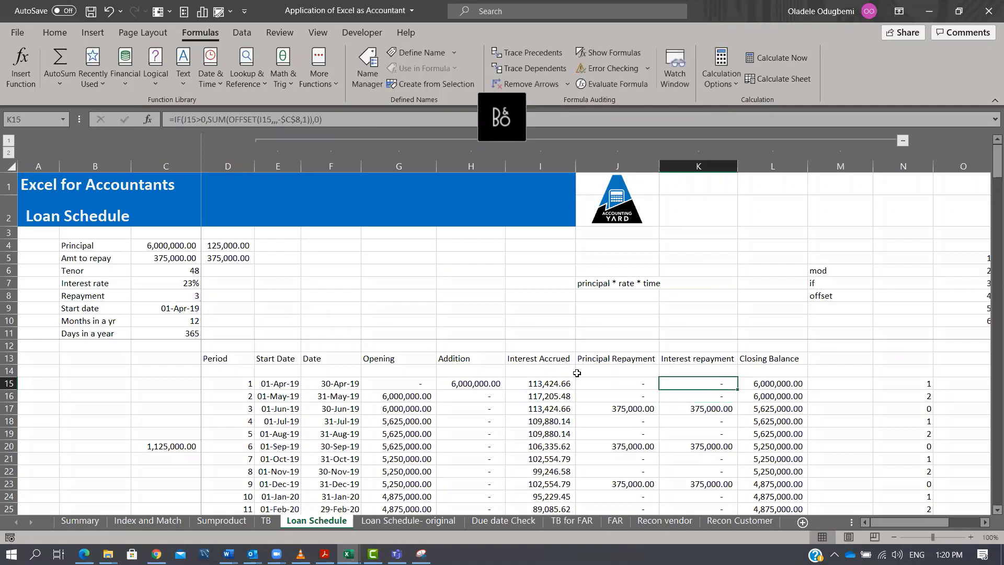
{"action": "double_click", "coordinate": [736, 388]}
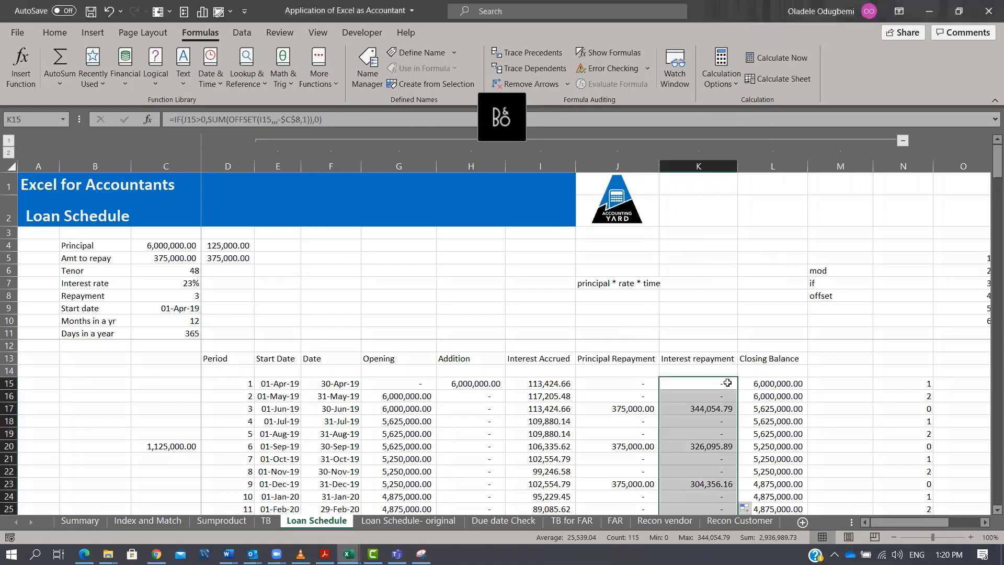
Clear the conditional formatting rules from the due dates in column C of the Due date Check sheet.
{"action": "left_click", "coordinate": [520, 120]}
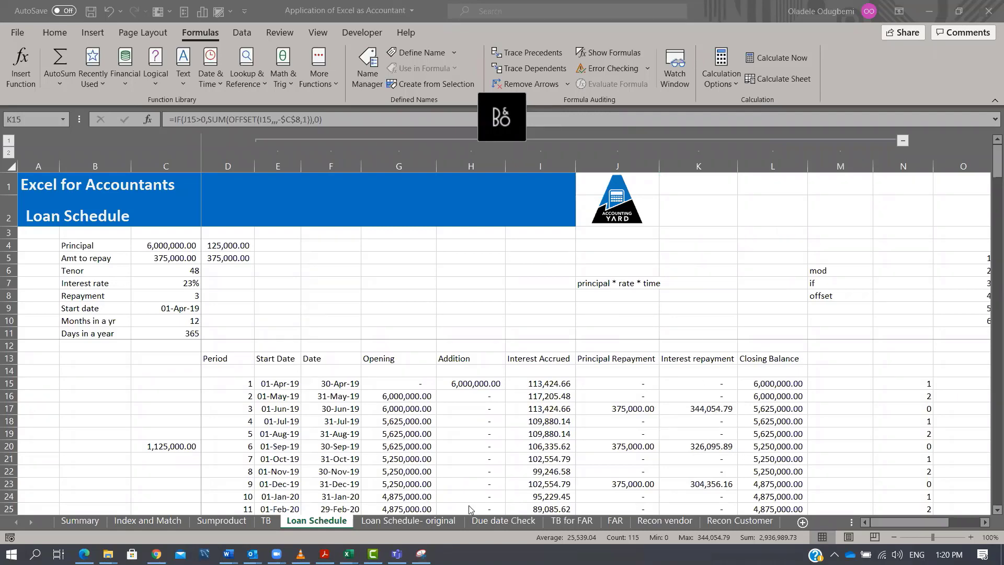
{"action": "left_click", "coordinate": [504, 520]}
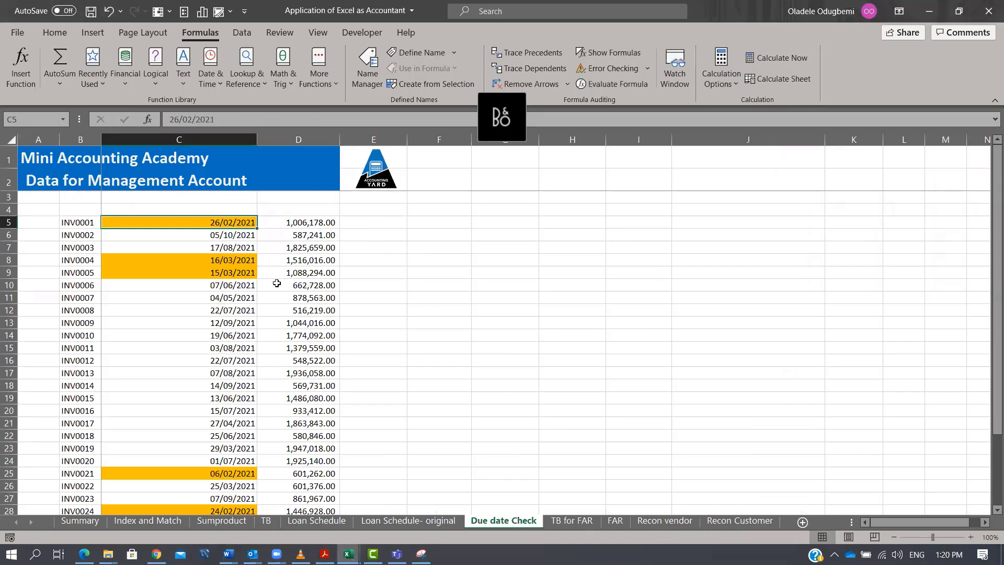
{"action": "key", "text": "ctrl+shift+Down"}
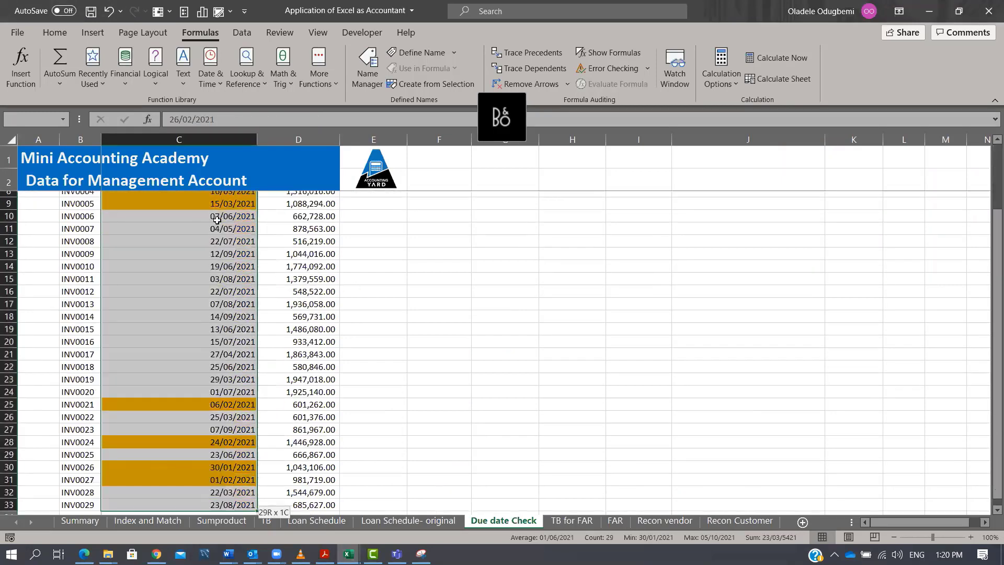
{"action": "left_click", "coordinate": [55, 32]}
{"action": "left_click", "coordinate": [583, 80]}
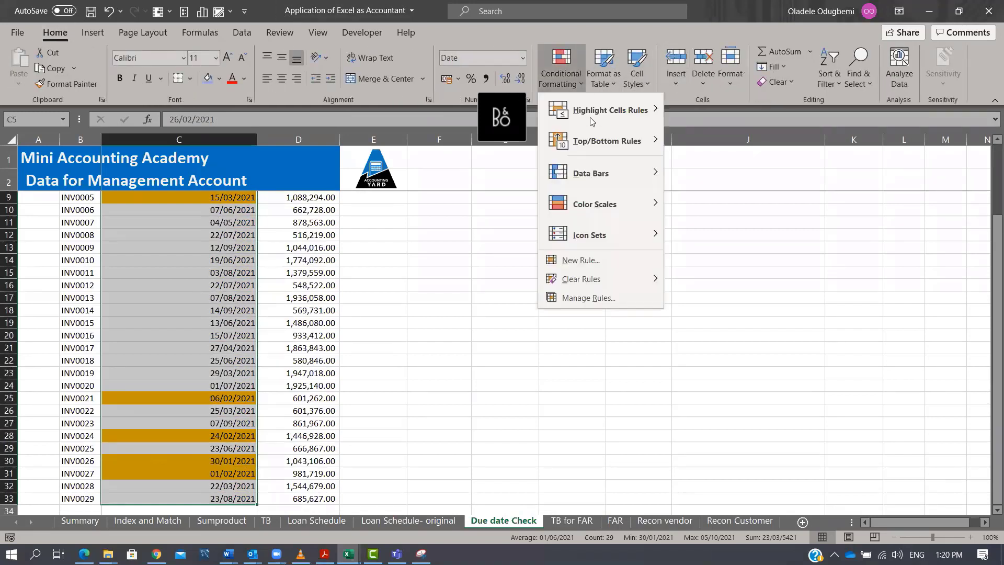
{"action": "mouse_move", "coordinate": [603, 284]}
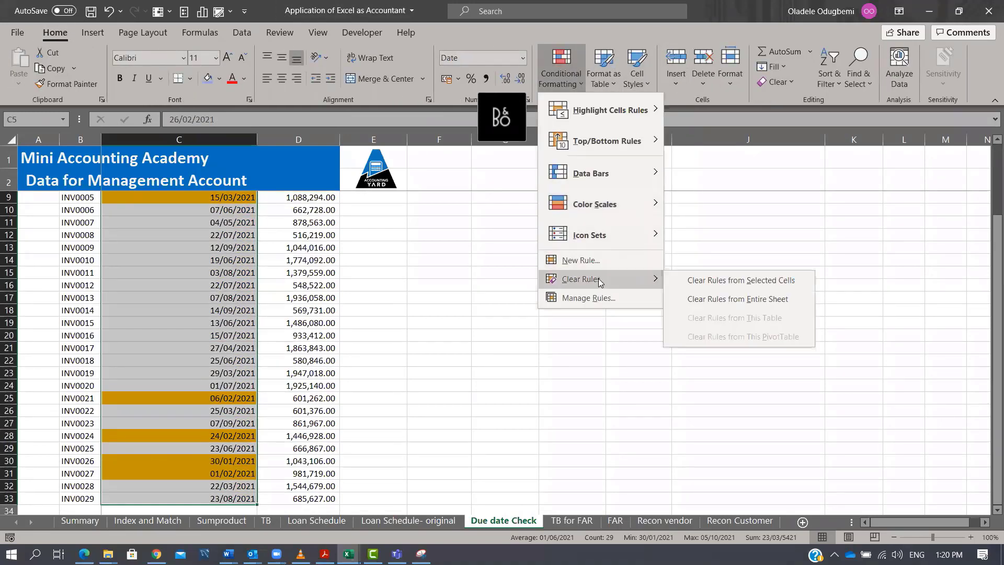
{"action": "left_click", "coordinate": [696, 291]}
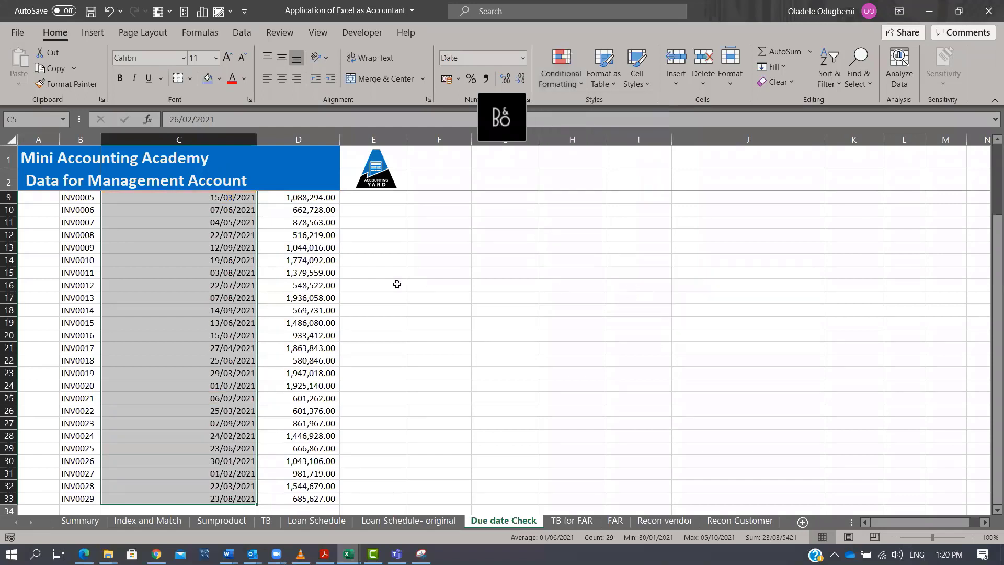
Add the column headers Due Date in C4 and Amount in D4.
{"action": "scroll", "coordinate": [378, 262], "scroll_direction": "up", "scroll_amount": 2}
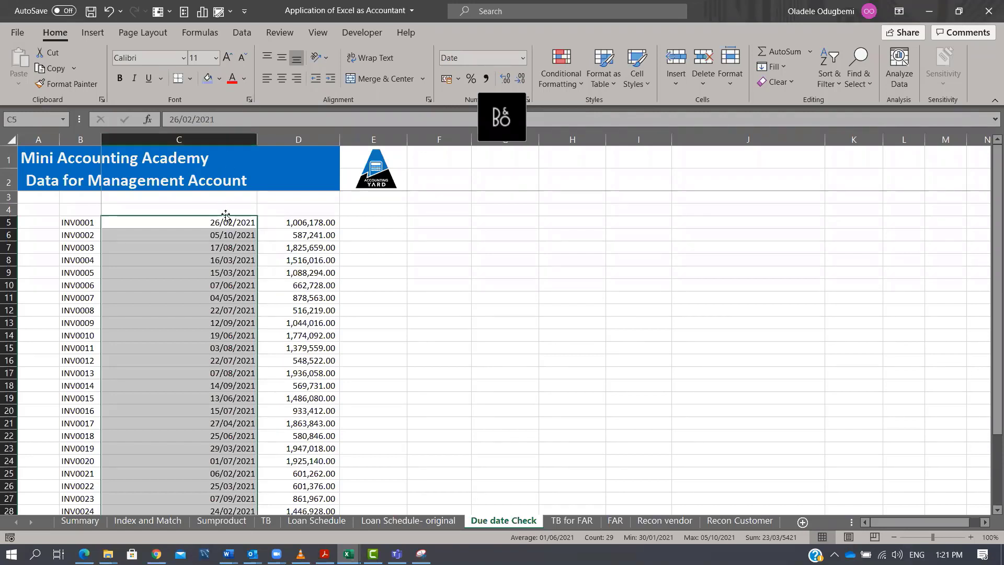
{"action": "left_click", "coordinate": [215, 211]}
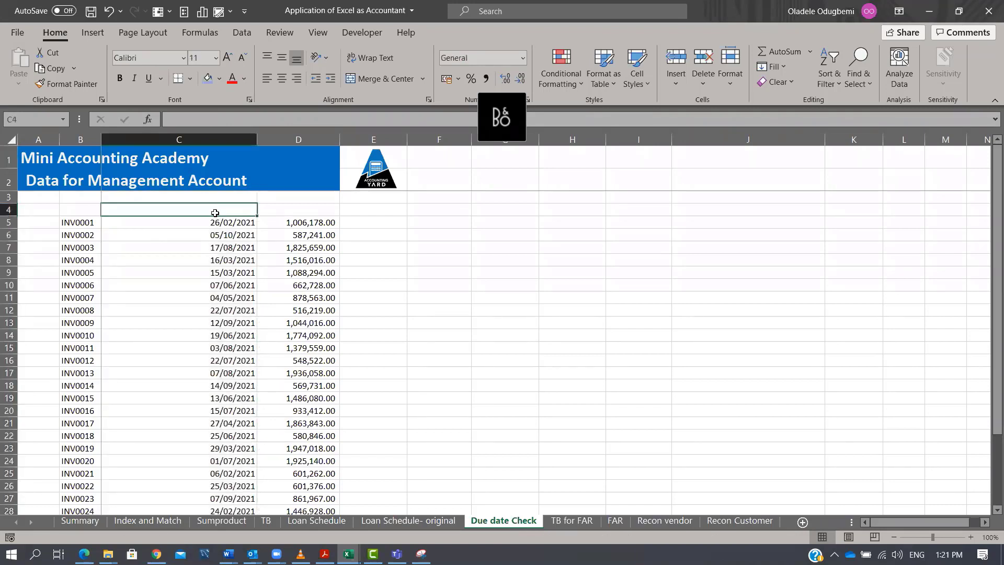
{"action": "type", "text": "Da"}
{"action": "key", "text": "BackSpace"}
{"action": "type", "text": "ue "}
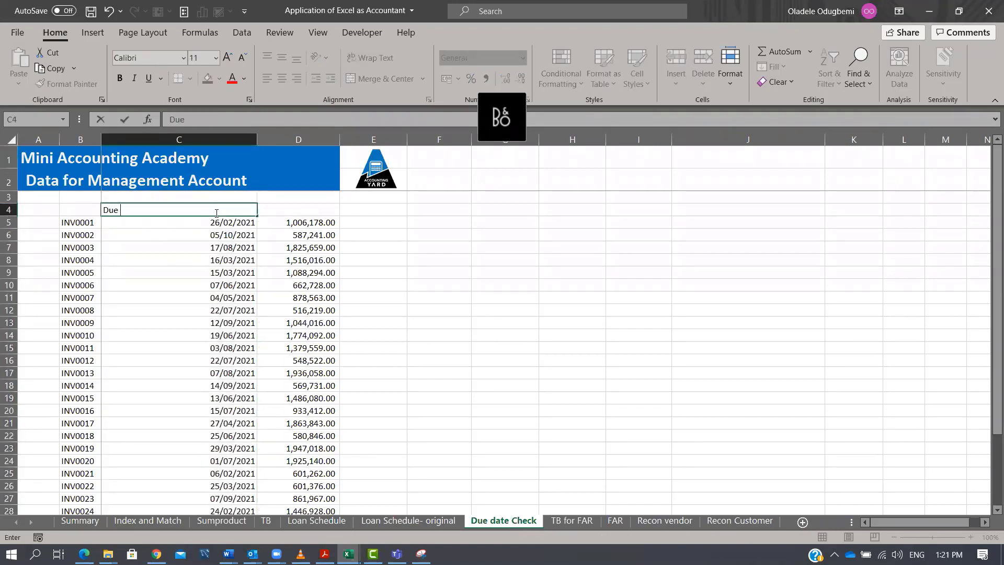
{"action": "type", "text": "Date"}
{"action": "key", "text": "Return"}
{"action": "key", "text": "Up"}
{"action": "key", "text": "Right"}
{"action": "type", "text": "Amount"}
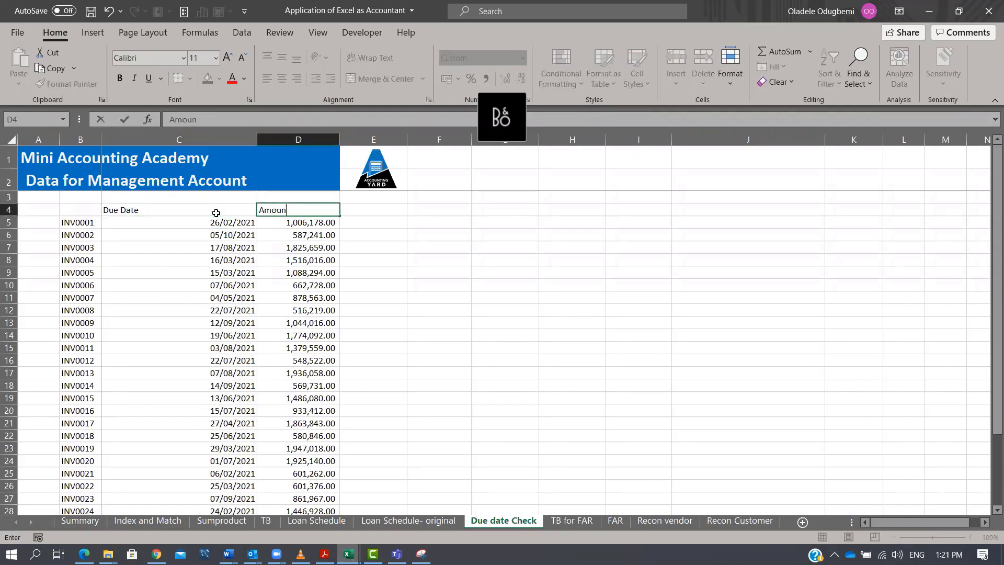
{"action": "key", "text": "Return"}
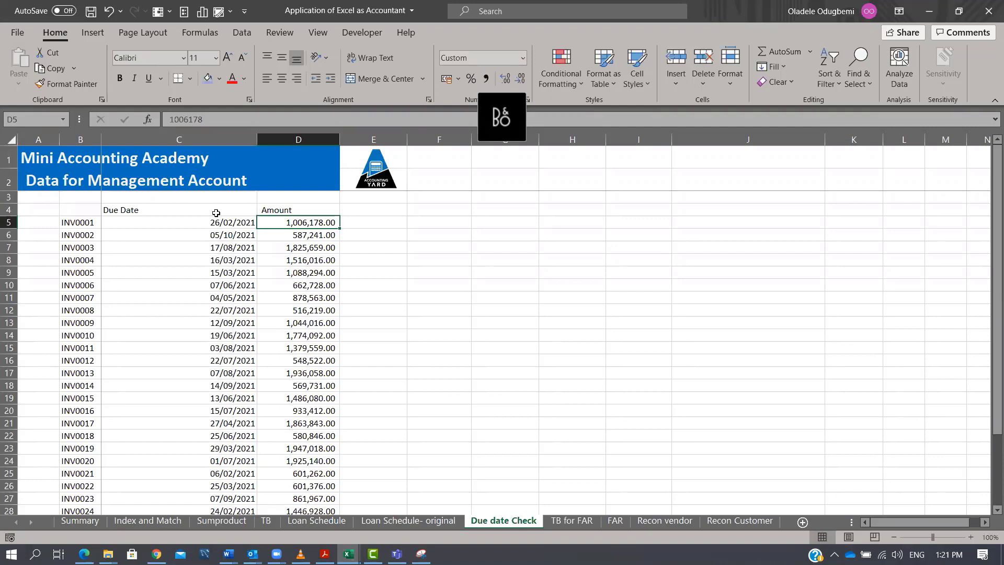
Enter =TODAY() in G5.
{"action": "key", "text": "Right"}
{"action": "key", "text": "Right"}
{"action": "key", "text": "Right"}
{"action": "type", "text": "=tod"}
{"action": "key", "text": "Tab"}
{"action": "key", "text": "ctrl+Return"}
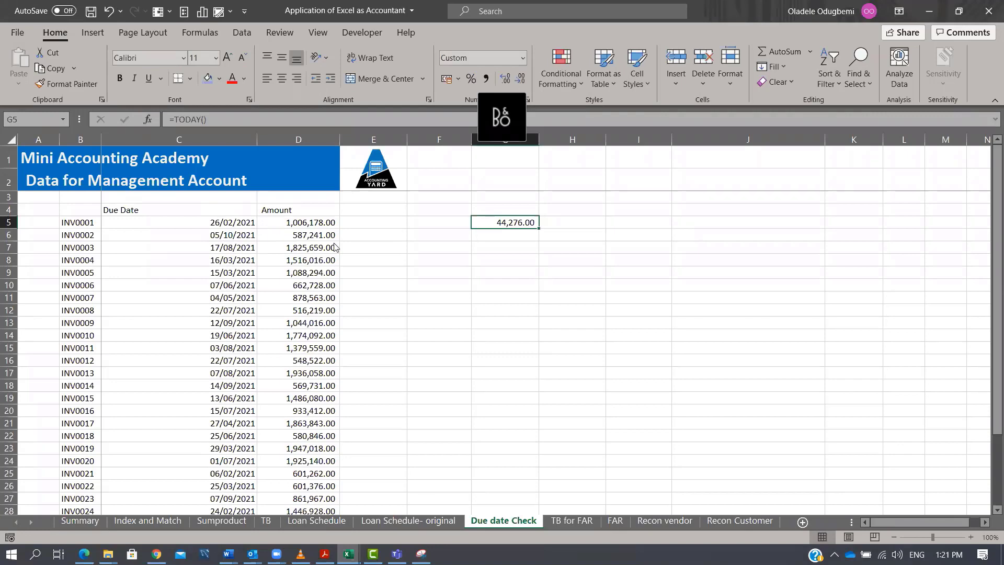
Format G5 as a date in the 14 Mar 2012 style.
{"action": "key", "text": "ctrl+1"}
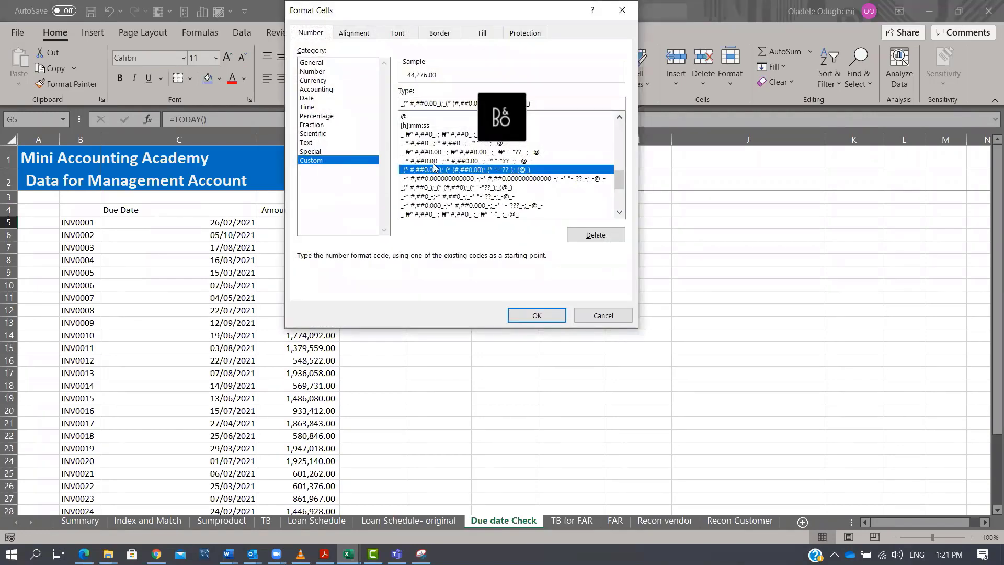
{"action": "left_click", "coordinate": [314, 98]}
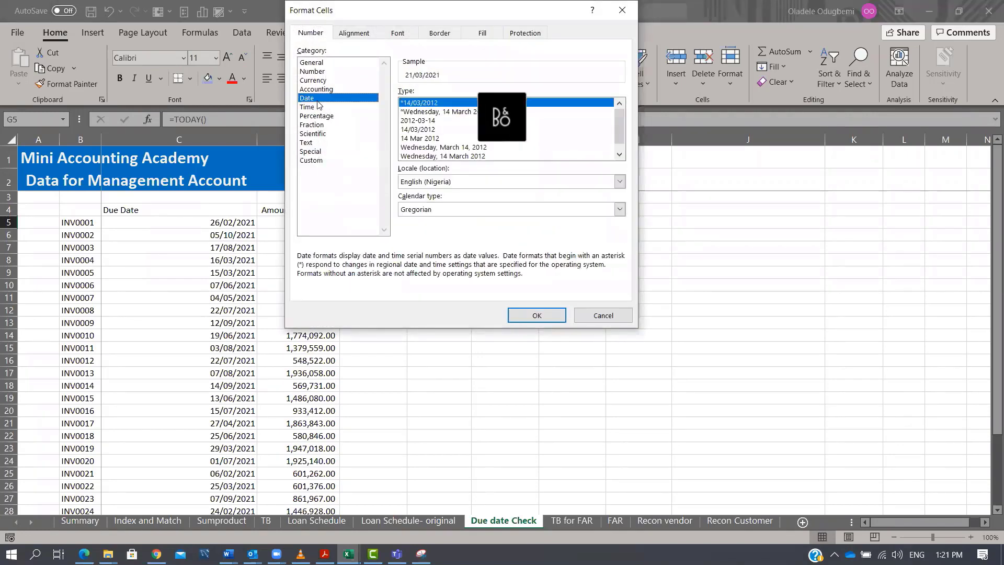
{"action": "left_click", "coordinate": [423, 139]}
{"action": "left_click", "coordinate": [537, 316]}
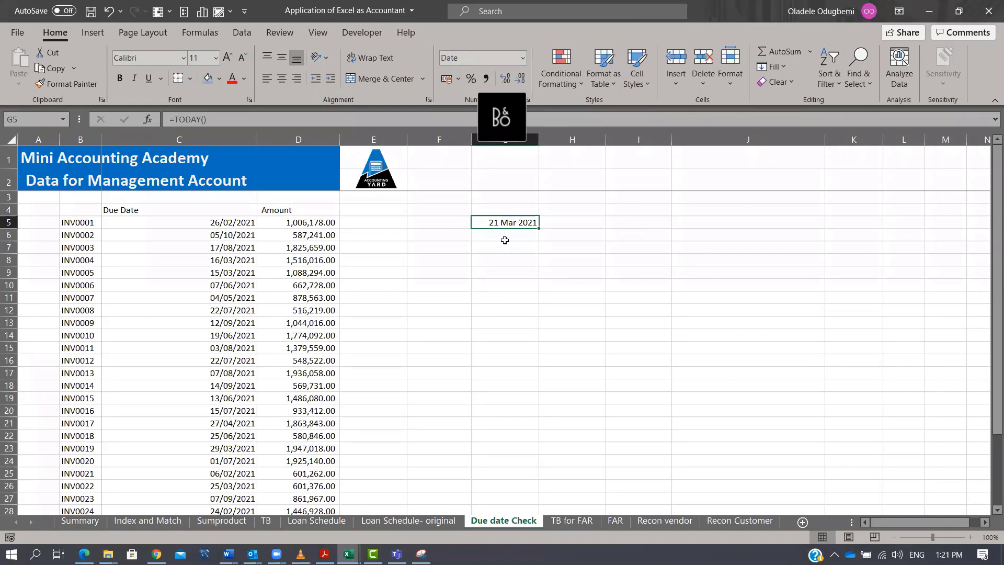
Insert the current date as a static value in G8 and G11.
{"action": "key", "text": "Down"}
{"action": "key", "text": "Down"}
{"action": "key", "text": "Down"}
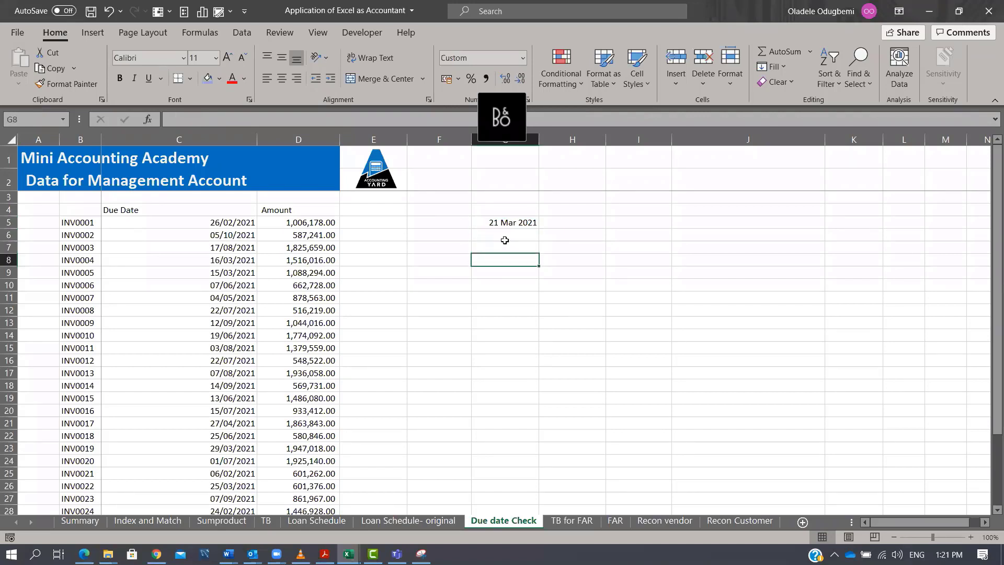
{"action": "key", "text": "ctrl+semicolon"}
{"action": "key", "text": "Return"}
{"action": "key", "text": "Down"}
{"action": "key", "text": "Down"}
{"action": "key", "text": "ctrl+semicolon"}
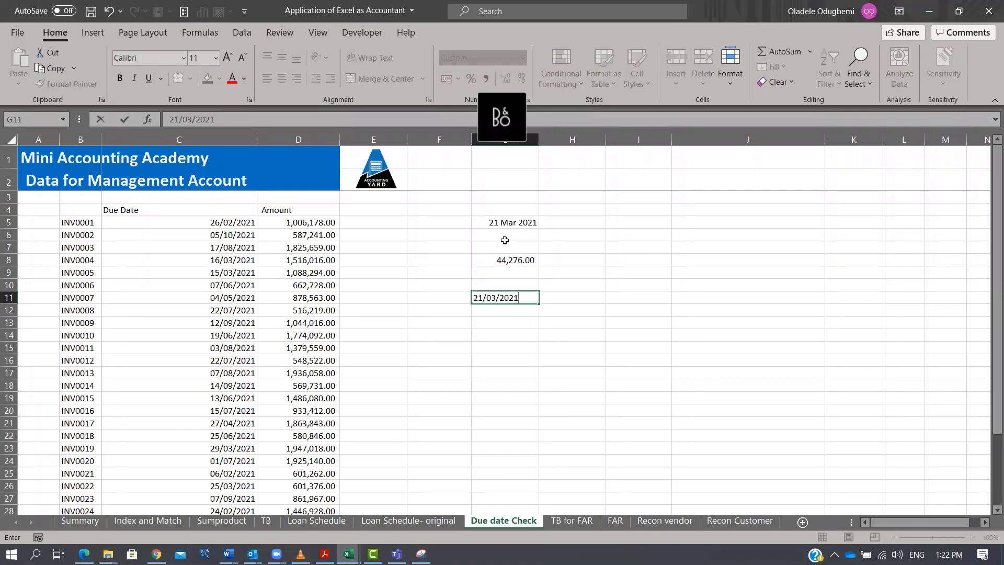
{"action": "key", "text": "ctrl+Return"}
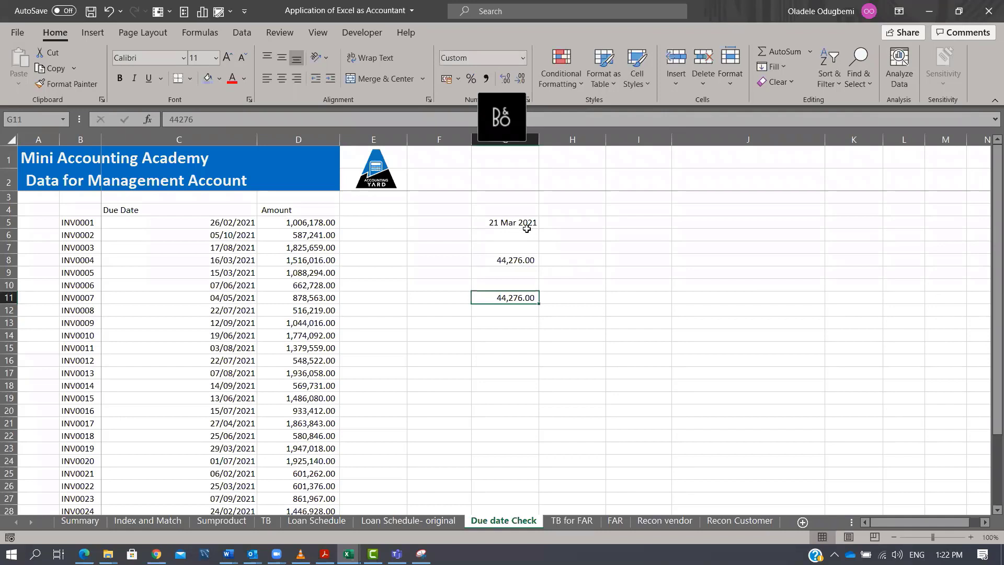
Copy G5's date format onto G6 to G11 with the Format Painter.
{"action": "left_click", "coordinate": [522, 222]}
{"action": "left_click", "coordinate": [576, 221]}
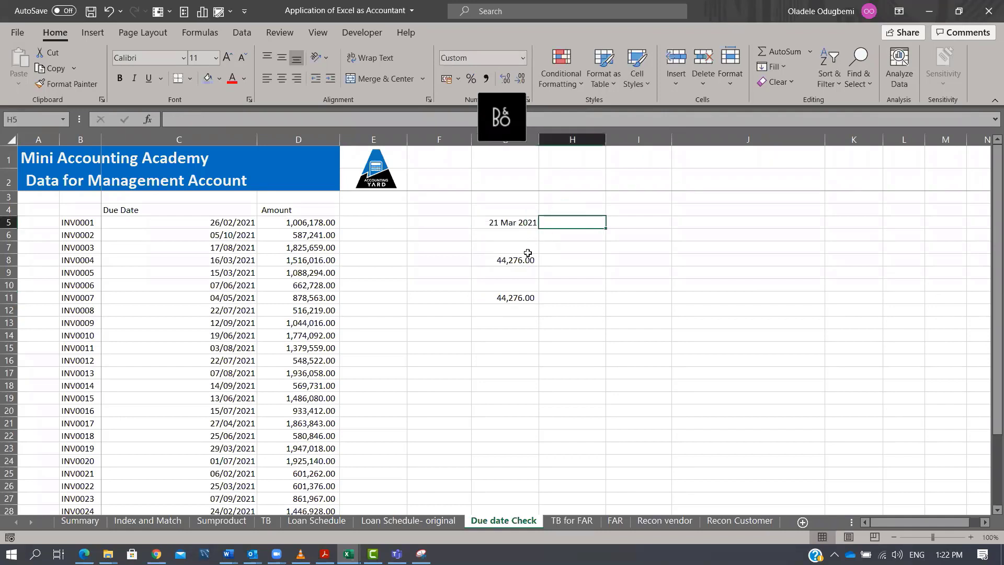
{"action": "left_click_drag", "start_coordinate": [527, 246], "coordinate": [531, 328]}
{"action": "left_click", "coordinate": [499, 224]}
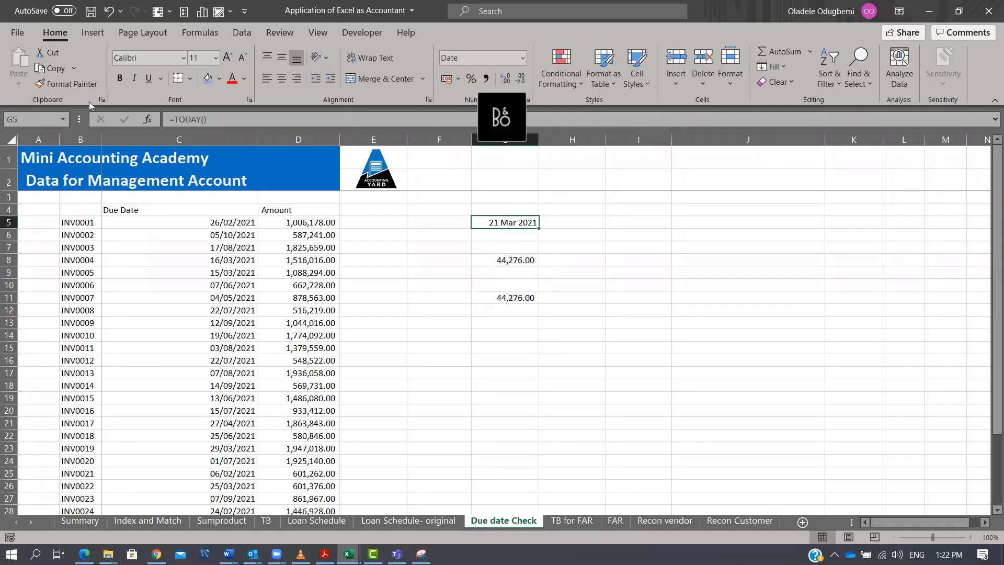
{"action": "left_click", "coordinate": [65, 85]}
{"action": "left_click_drag", "start_coordinate": [503, 246], "coordinate": [518, 323]}
{"action": "left_click", "coordinate": [575, 264]}
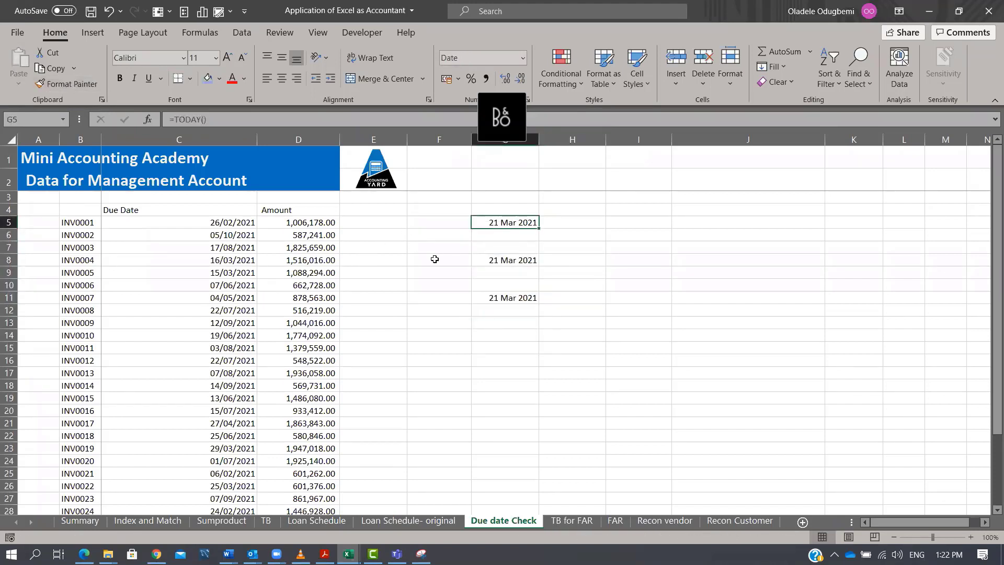
{"action": "left_click_drag", "start_coordinate": [235, 222], "coordinate": [236, 285]}
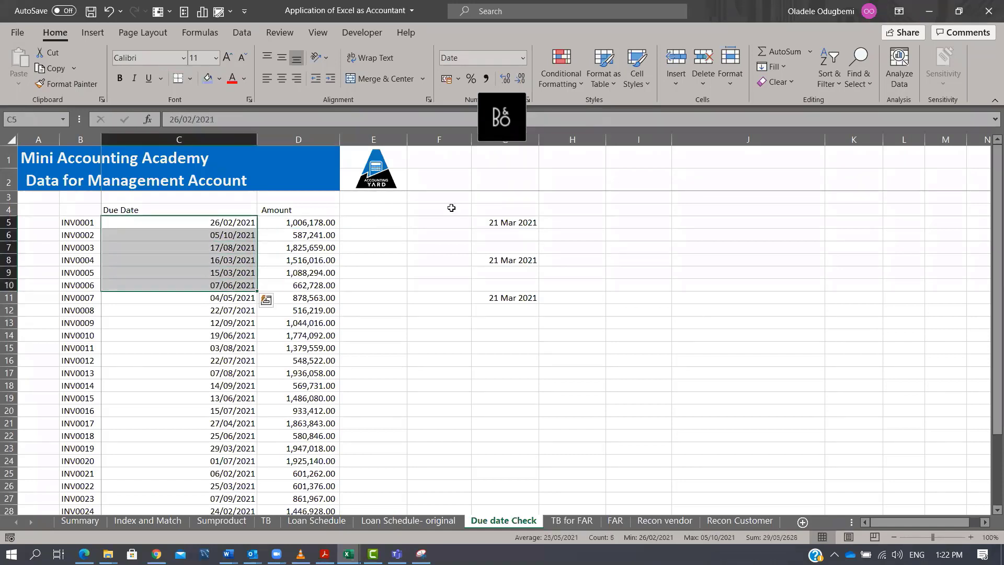
{"action": "left_click", "coordinate": [575, 84]}
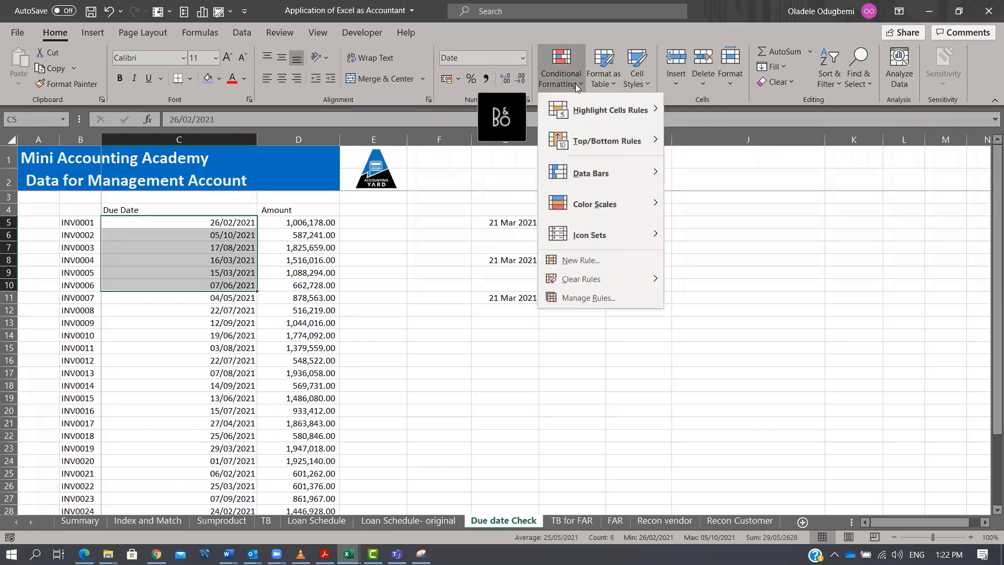
{"action": "left_click", "coordinate": [601, 260]}
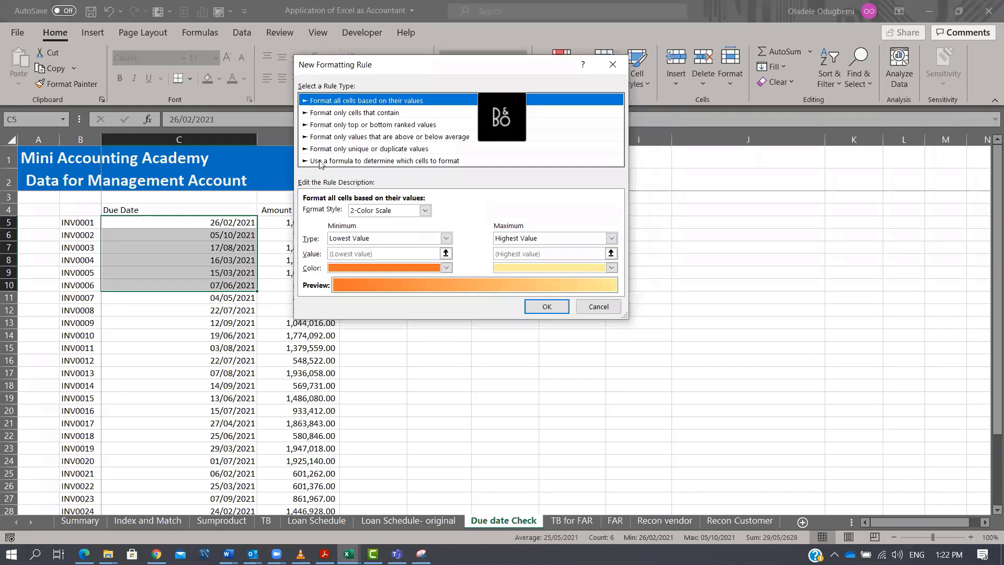
{"action": "left_click", "coordinate": [446, 162]}
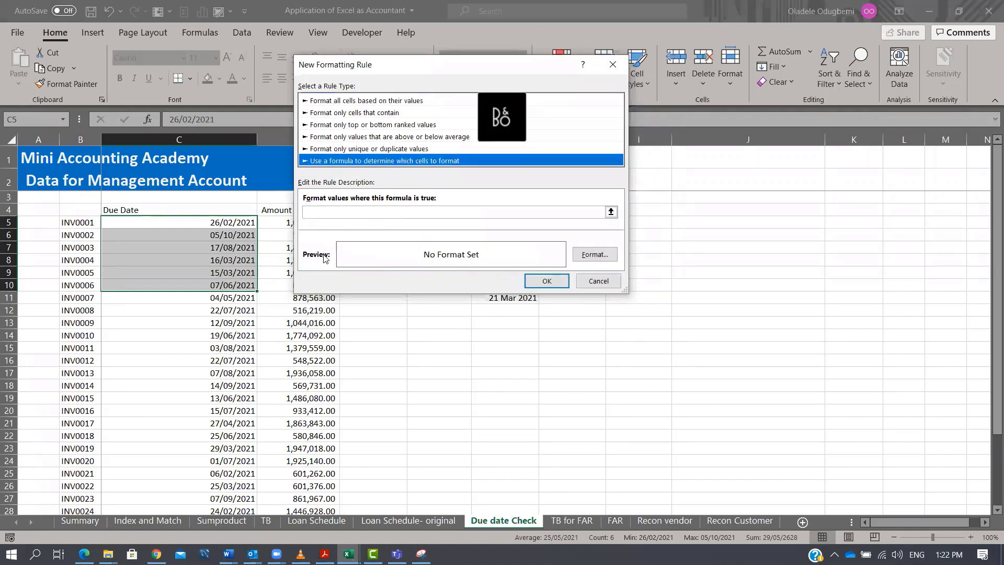
{"action": "left_click", "coordinate": [402, 211]}
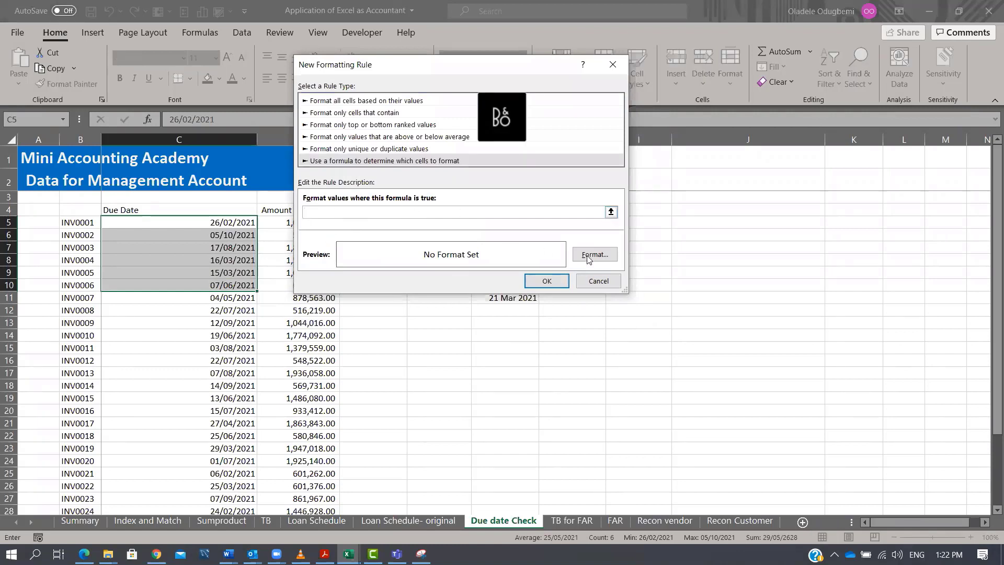
{"action": "left_click", "coordinate": [598, 281]}
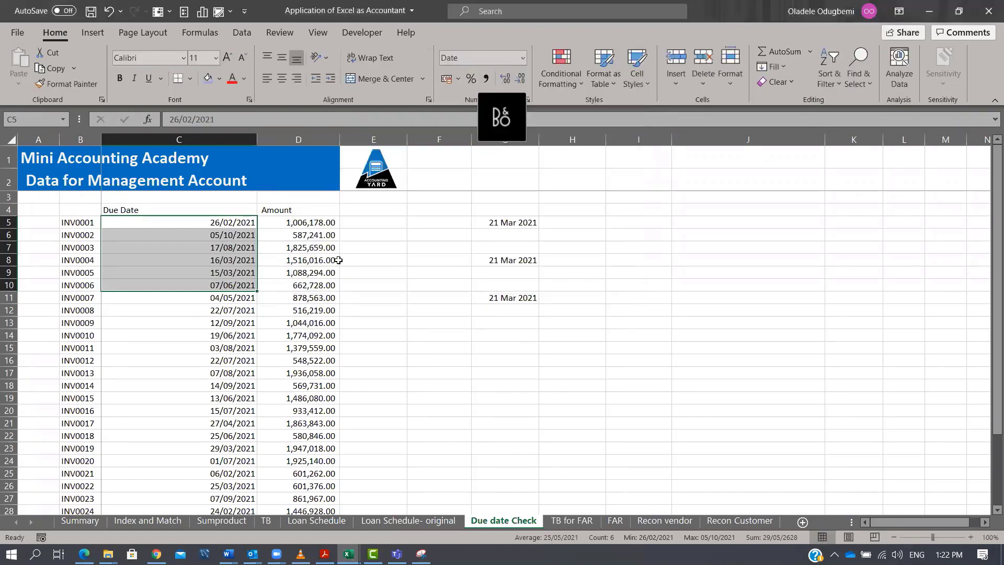
Select the due dates C5 to C33 and start a new formula-based conditional formatting rule =if(today()>=C5, true, false).
{"action": "left_click", "coordinate": [209, 225]}
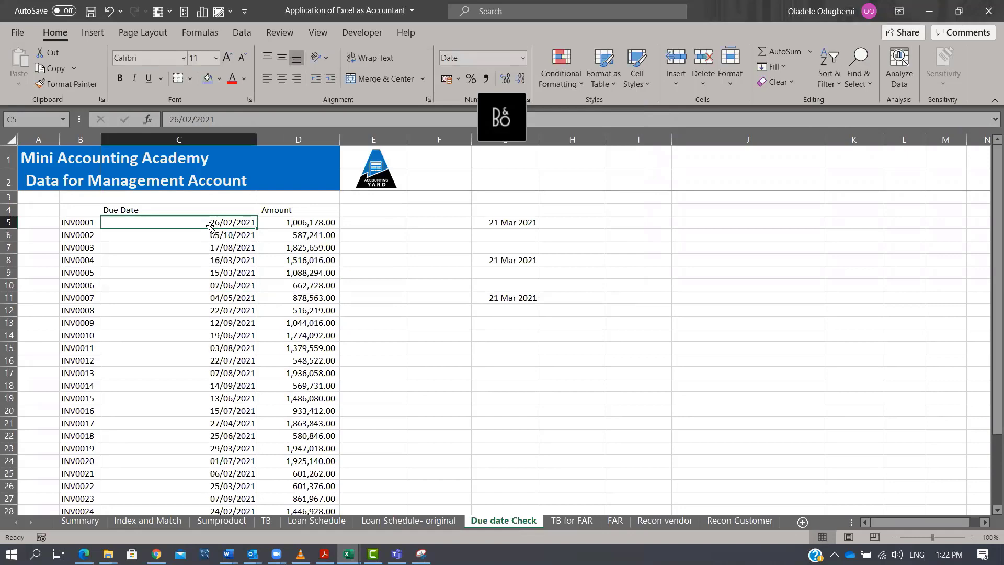
{"action": "left_click_drag", "start_coordinate": [210, 225], "coordinate": [210, 502]}
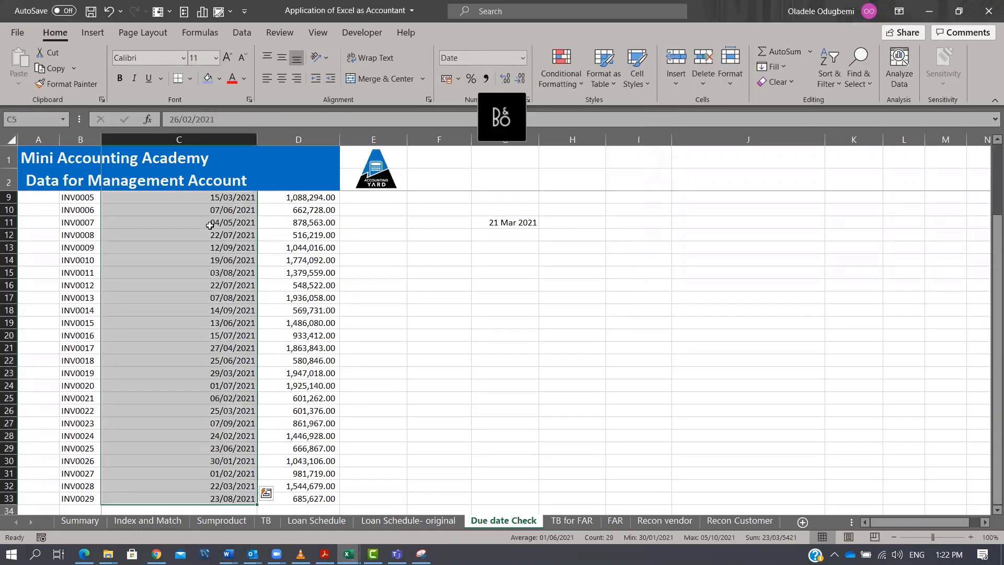
{"action": "left_click", "coordinate": [561, 76]}
{"action": "left_click", "coordinate": [589, 261]}
{"action": "left_click", "coordinate": [423, 149]}
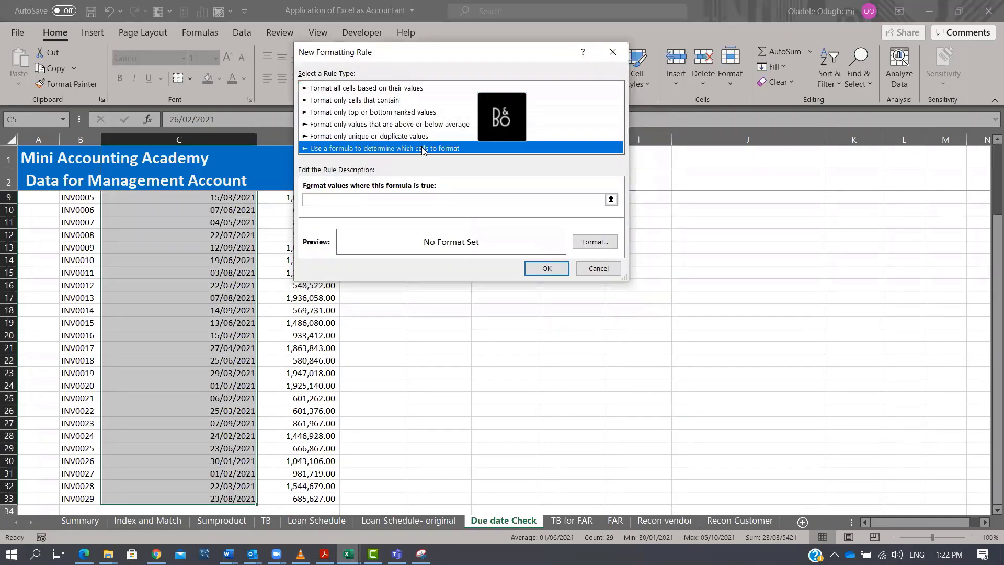
{"action": "left_click", "coordinate": [359, 202]}
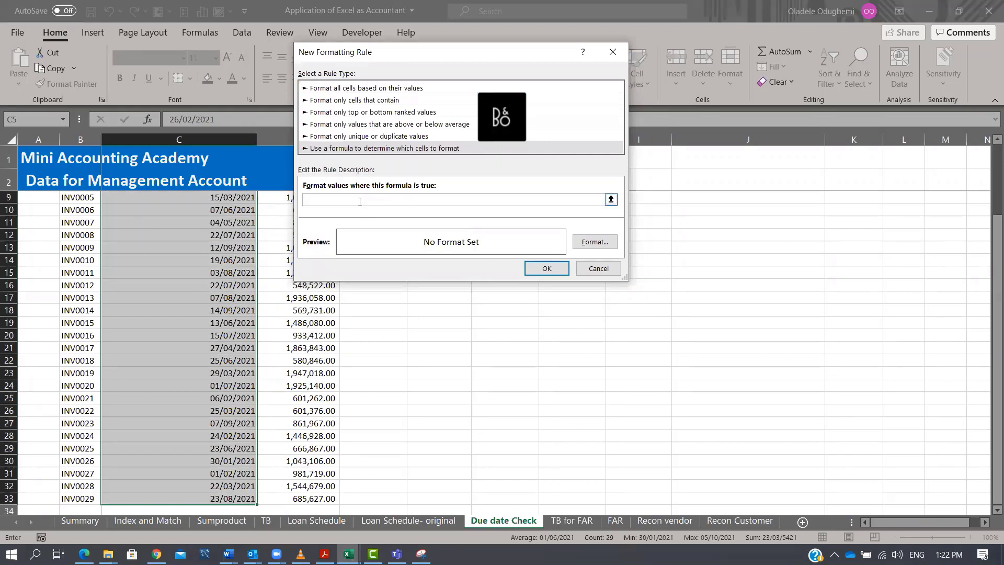
{"action": "key", "text": "Tab"}
{"action": "left_click", "coordinate": [362, 202]}
{"action": "scroll", "coordinate": [989, 259], "scroll_direction": "up", "scroll_amount": 2}
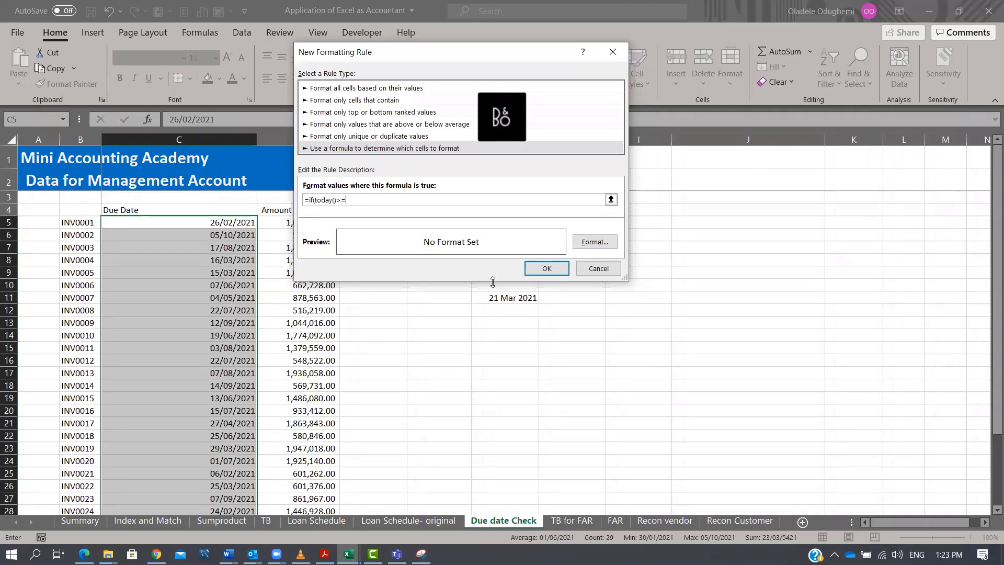
{"action": "left_click", "coordinate": [226, 222]}
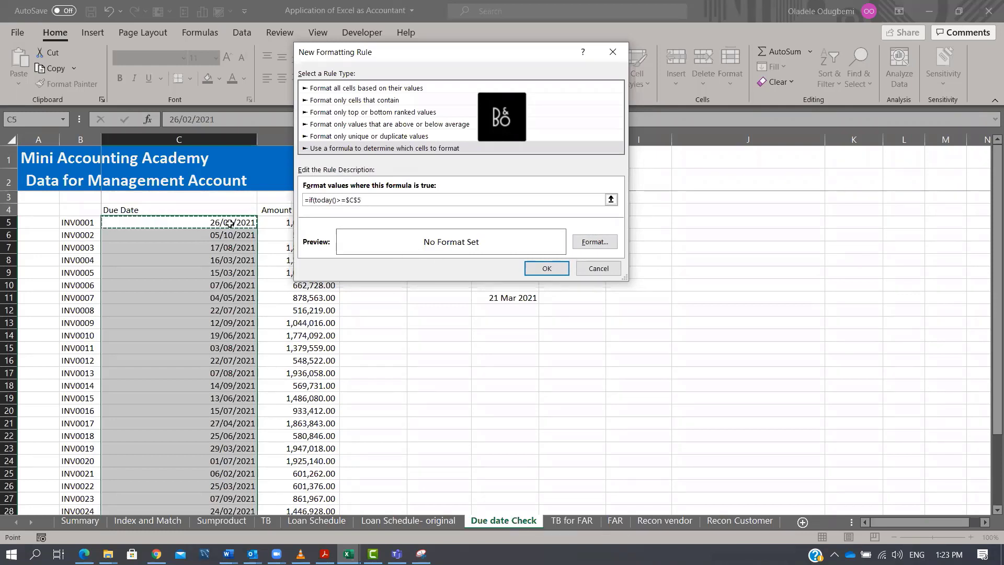
{"action": "key", "text": "F4"}
{"action": "key", "text": "F4"}
{"action": "key", "text": "F2"}
{"action": "type", "text": ", true, false"}
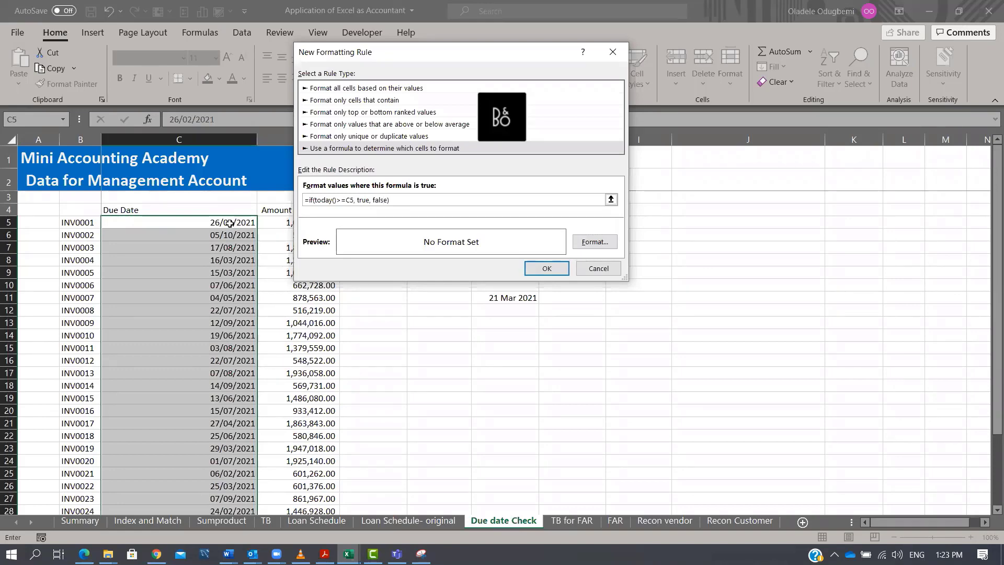
Give the rule a blue fill and apply it to the due dates.
{"action": "left_click", "coordinate": [591, 242]}
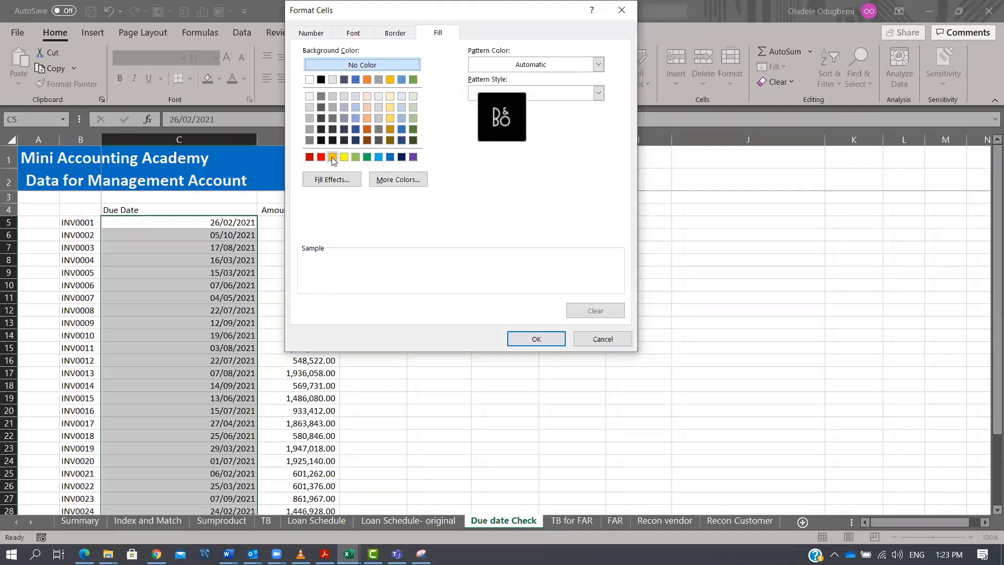
{"action": "left_click", "coordinate": [332, 156]}
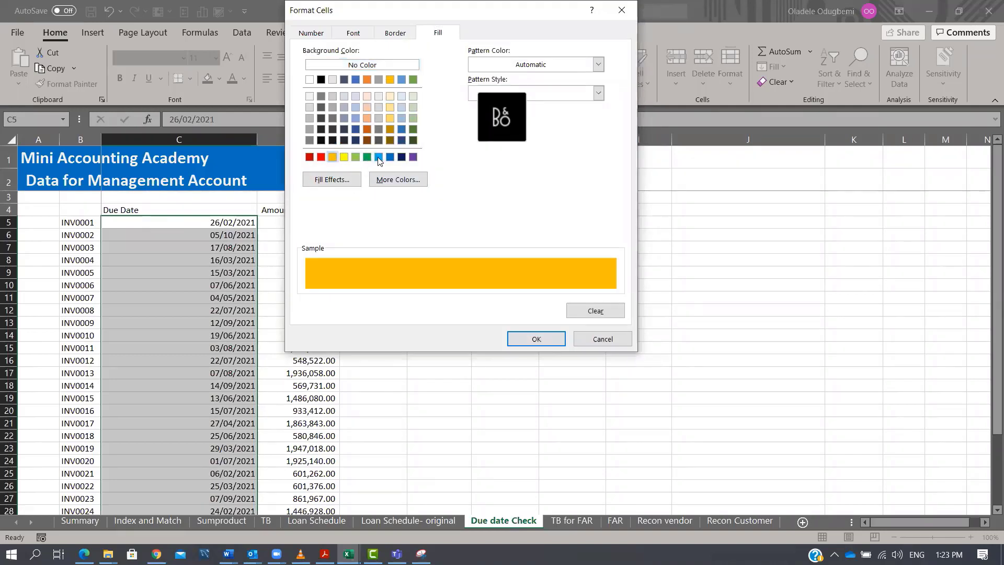
{"action": "left_click", "coordinate": [378, 157]}
{"action": "left_click", "coordinate": [390, 157]}
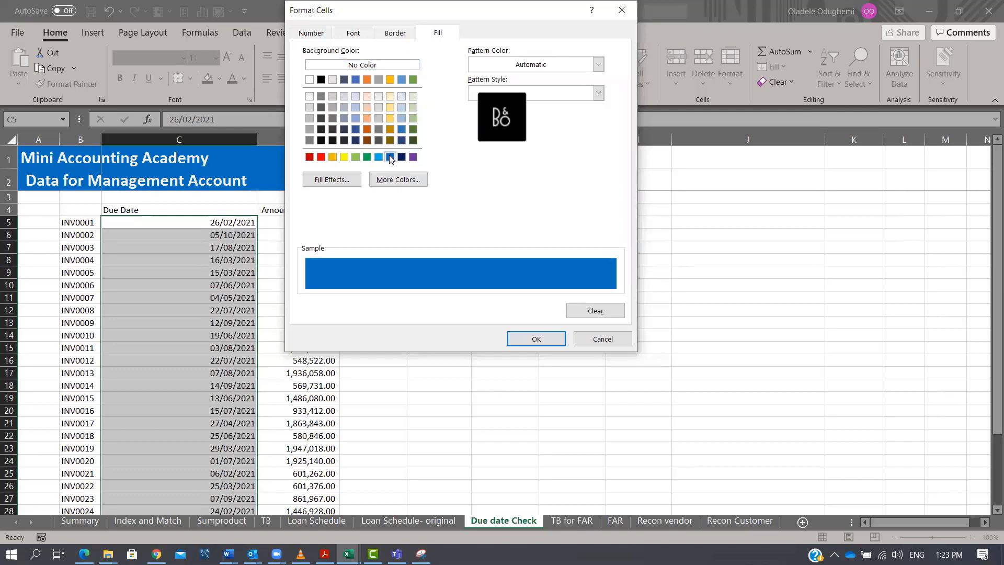
{"action": "left_click", "coordinate": [510, 339]}
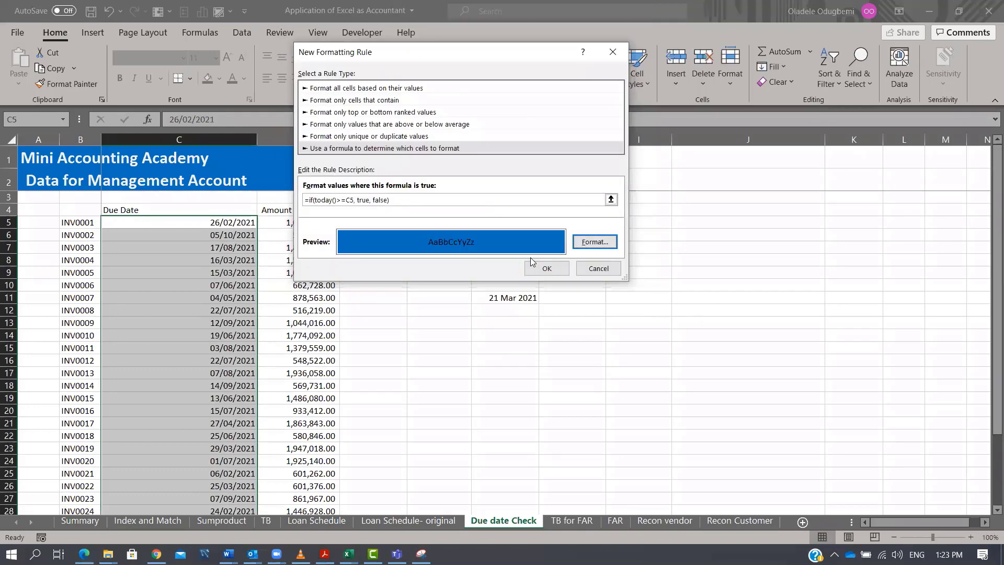
{"action": "left_click", "coordinate": [541, 267]}
Examine which due dates in the Due Date column are highlighted.
{"action": "left_click", "coordinate": [288, 300]}
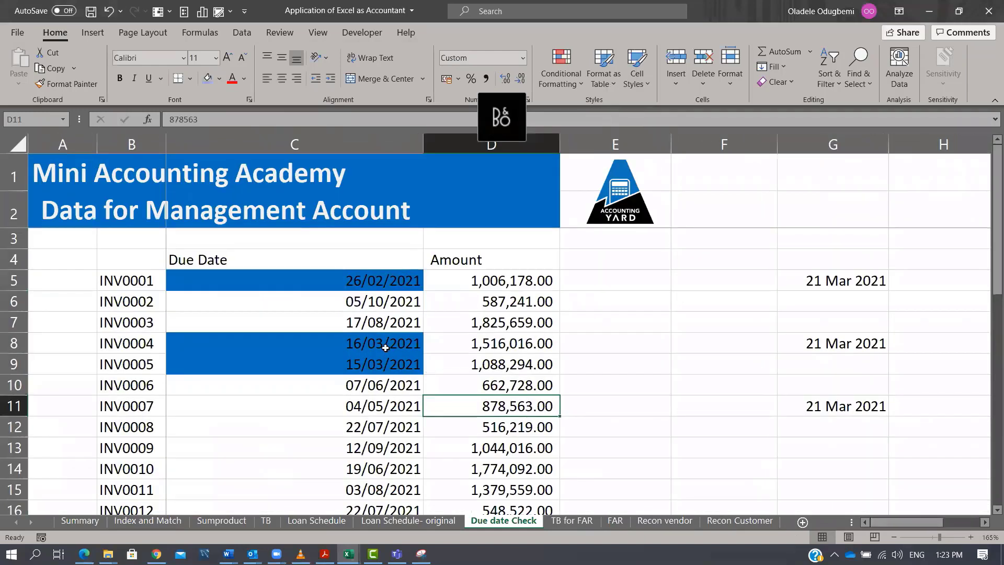
{"action": "left_click", "coordinate": [386, 347]}
{"action": "left_click", "coordinate": [384, 362], "text": "ctrl"}
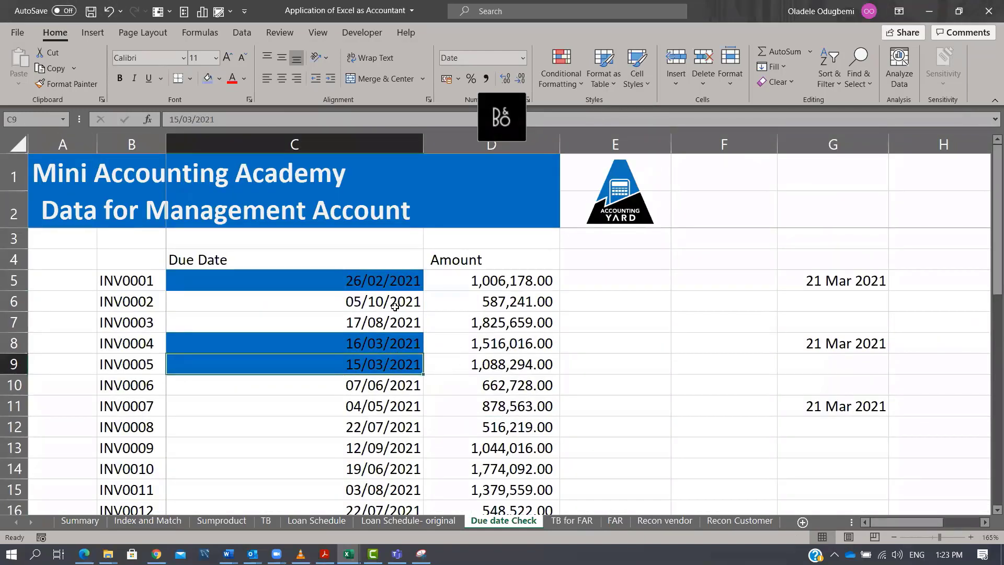
{"action": "left_click", "coordinate": [381, 282]}
{"action": "left_click", "coordinate": [839, 280]}
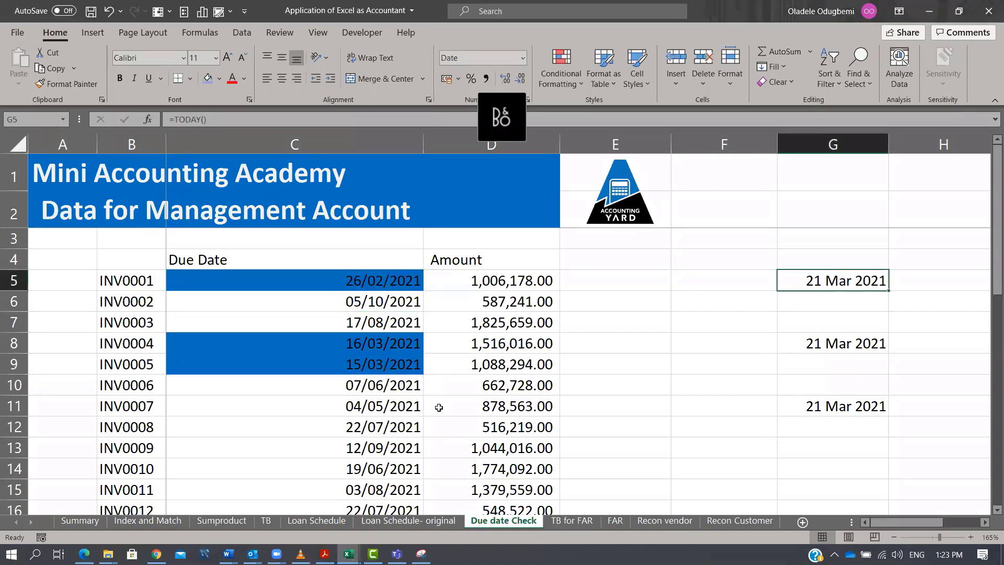
{"action": "scroll", "coordinate": [413, 405], "scroll_direction": "down", "scroll_amount": 4}
{"action": "left_click", "coordinate": [394, 441]}
{"action": "scroll", "coordinate": [467, 432], "scroll_direction": "down", "scroll_amount": 1}
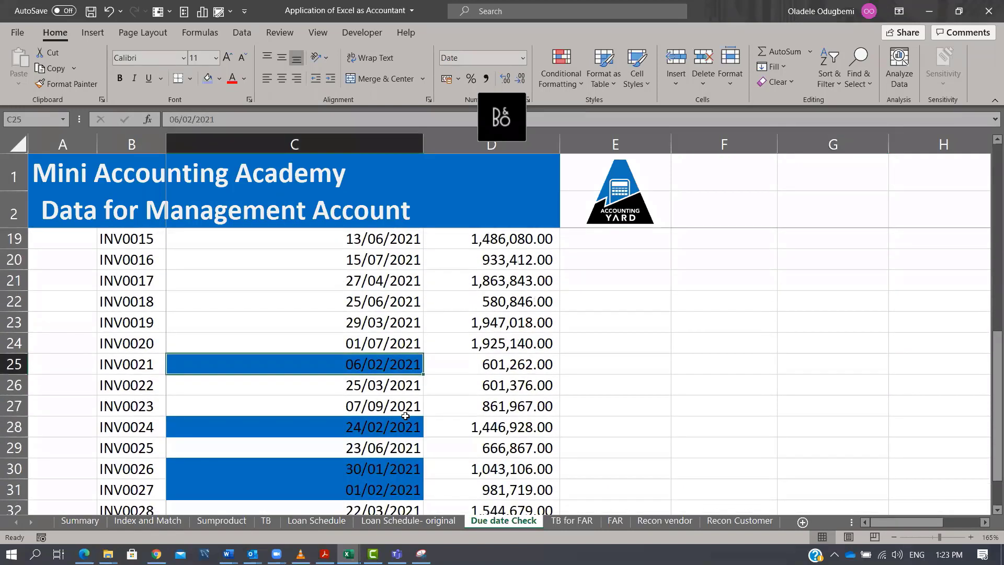
{"action": "left_click", "coordinate": [404, 432]}
{"action": "left_click", "coordinate": [395, 467]}
{"action": "scroll", "coordinate": [396, 419], "scroll_direction": "down", "scroll_amount": 2}
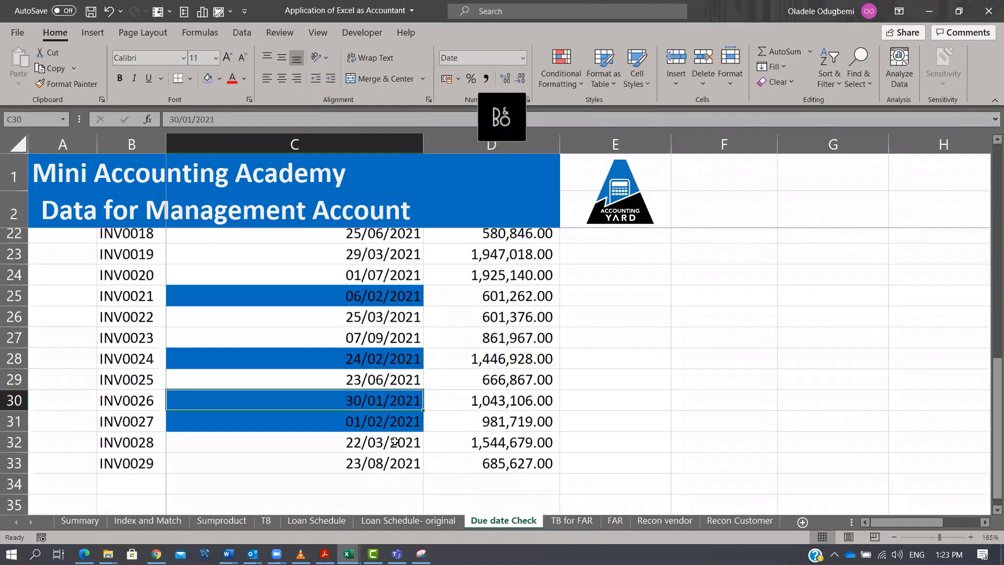
{"action": "left_click", "coordinate": [396, 411]}
{"action": "scroll", "coordinate": [561, 347], "scroll_direction": "up", "scroll_amount": 7}
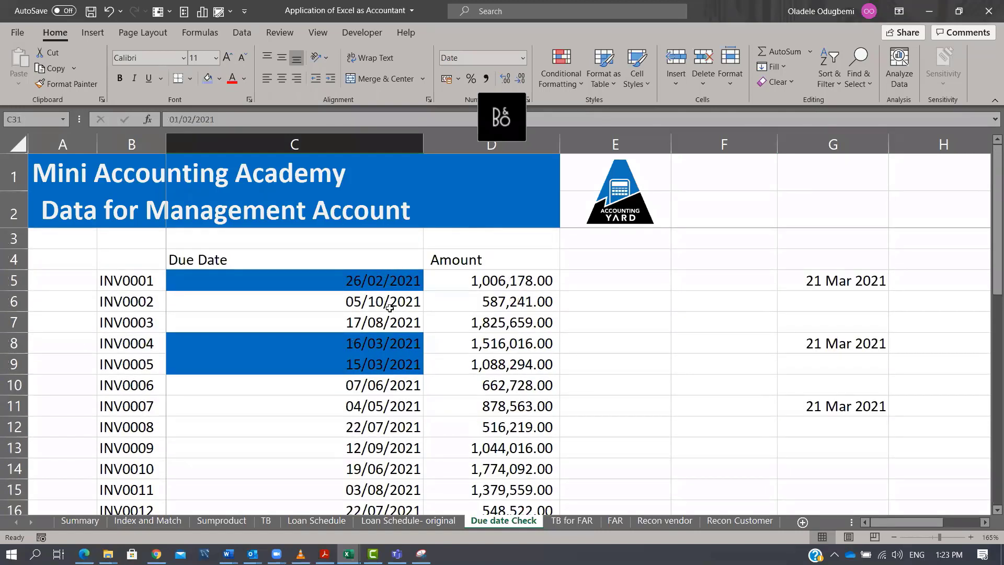
Change INV0008's due date in C12 to 21 Mar 2021.
{"action": "left_click", "coordinate": [374, 424]}
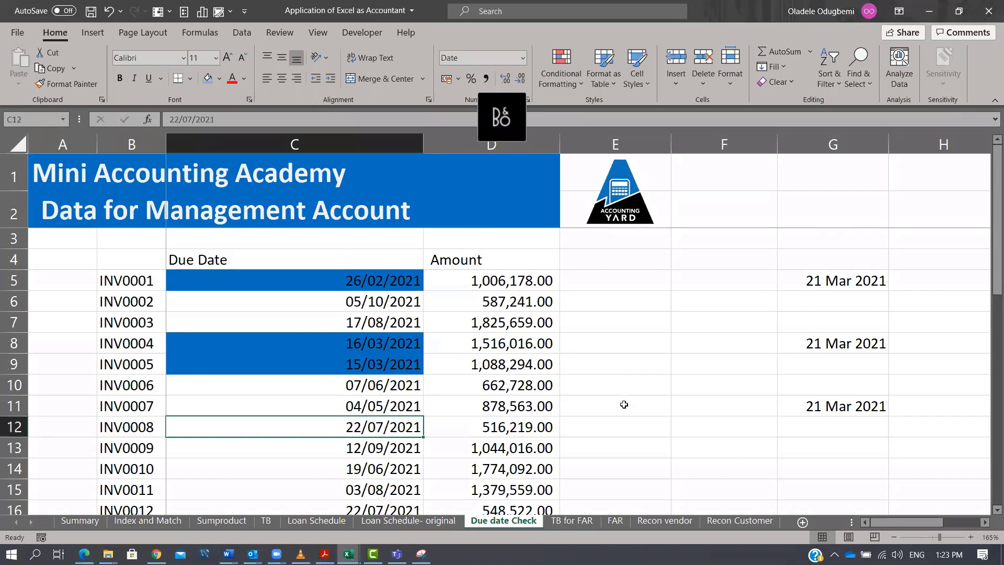
{"action": "type", "text": "21"}
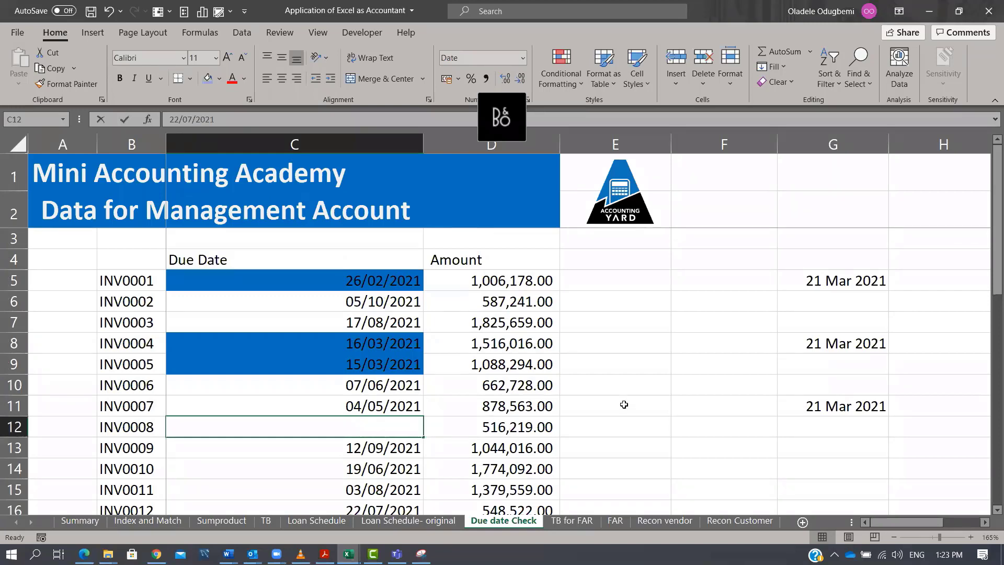
{"action": "type", "text": " mar 2021"}
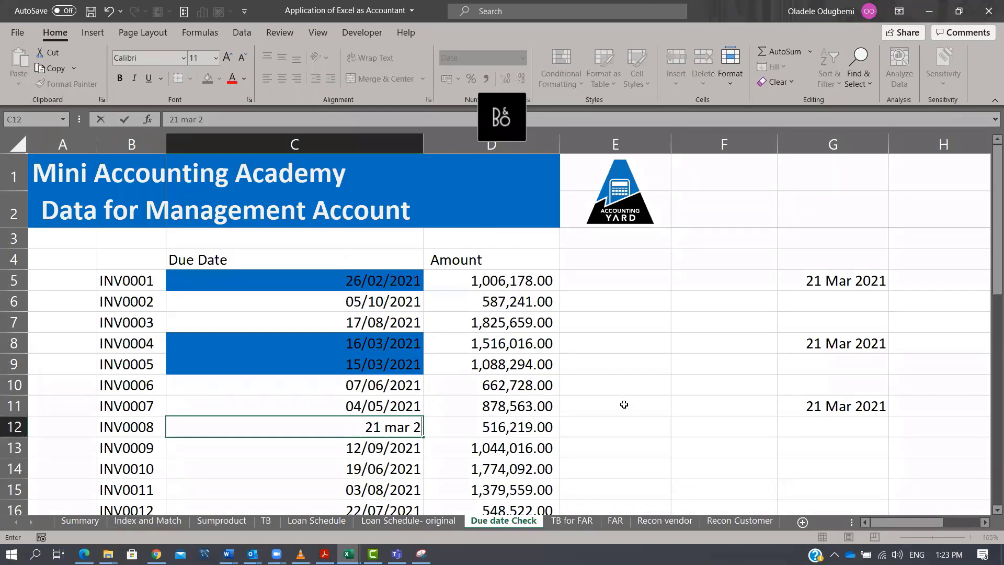
{"action": "key", "text": "Return"}
Change INV0014's due date in C18 to 14 Feb 2021.
{"action": "key", "text": "Down"}
{"action": "key", "text": "Down"}
{"action": "key", "text": "Down"}
{"action": "key", "text": "Down"}
{"action": "key", "text": "Down"}
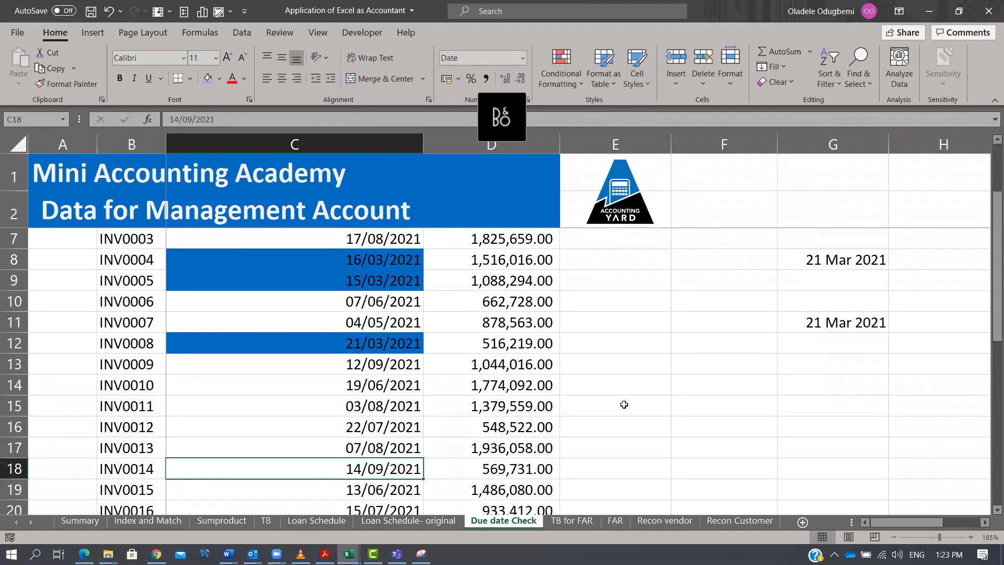
{"action": "type", "text": "14 feb"}
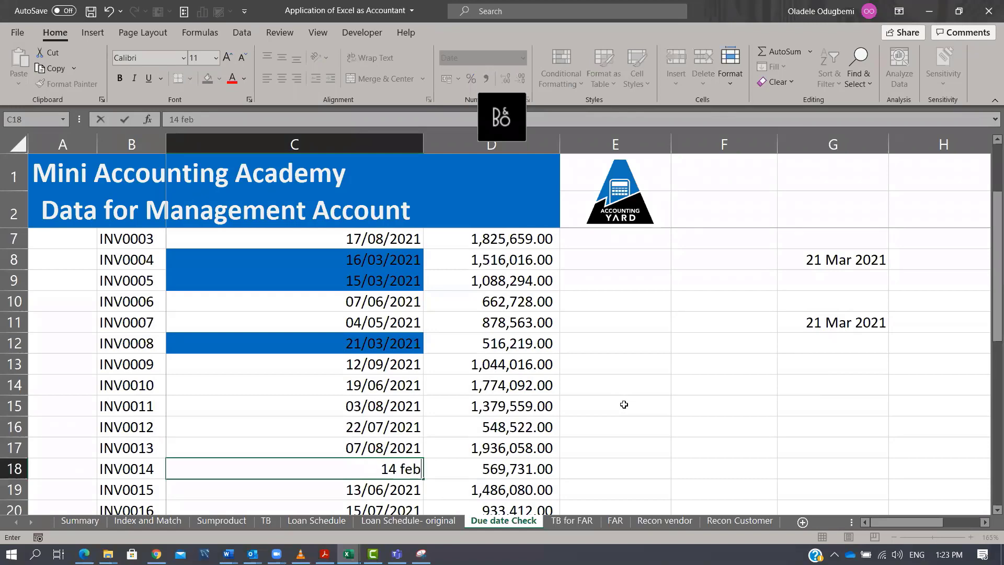
{"action": "type", "text": " 2020"}
{"action": "key", "text": "BackSpace"}
{"action": "type", "text": "1"}
{"action": "key", "text": "Return"}
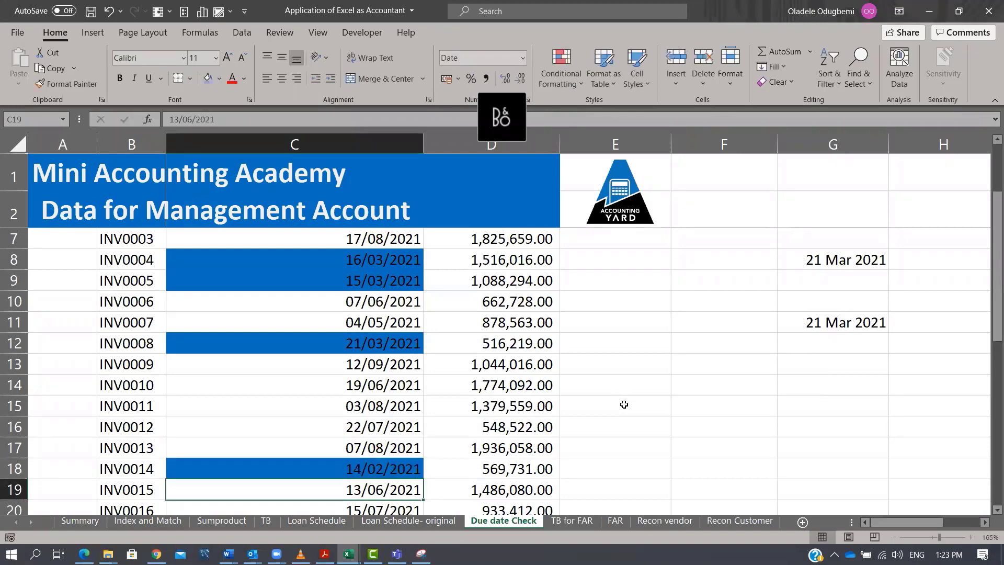
Change INV0018's due date in C22 to 31 Dec 2020.
{"action": "key", "text": "Down"}
{"action": "key", "text": "Down"}
{"action": "key", "text": "Down"}
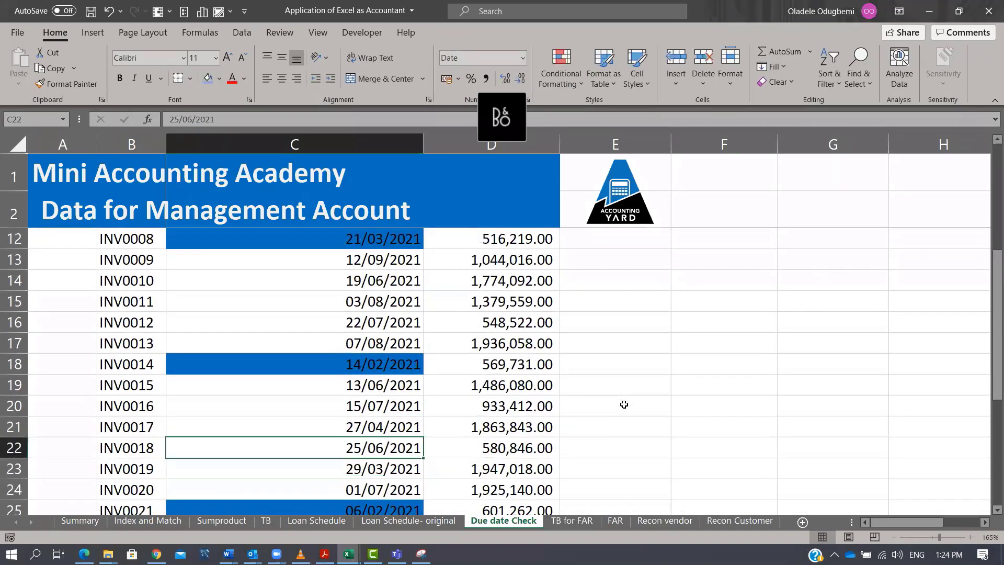
{"action": "type", "text": "31 Dec 2020"}
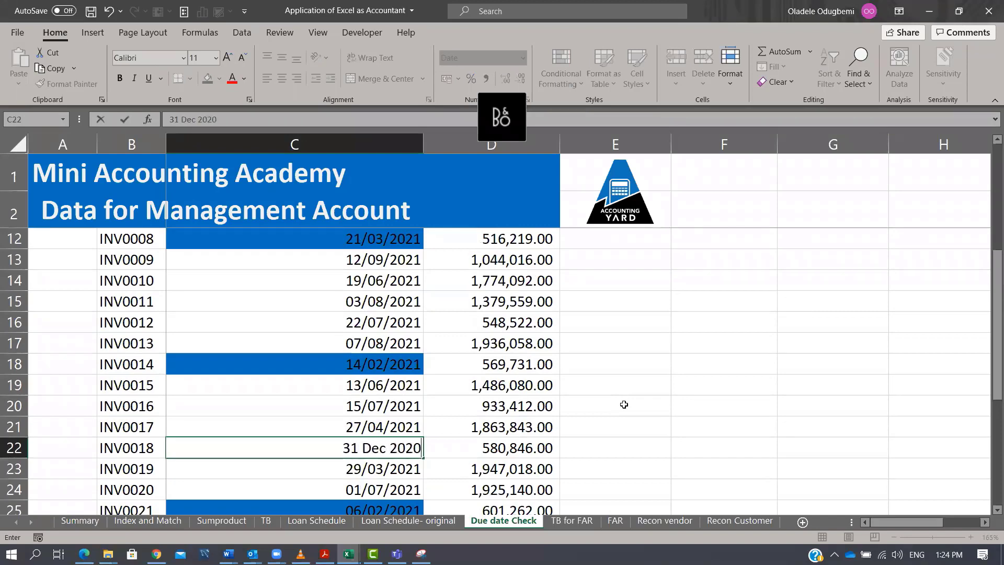
{"action": "key", "text": "Return"}
{"action": "key", "text": "Up"}
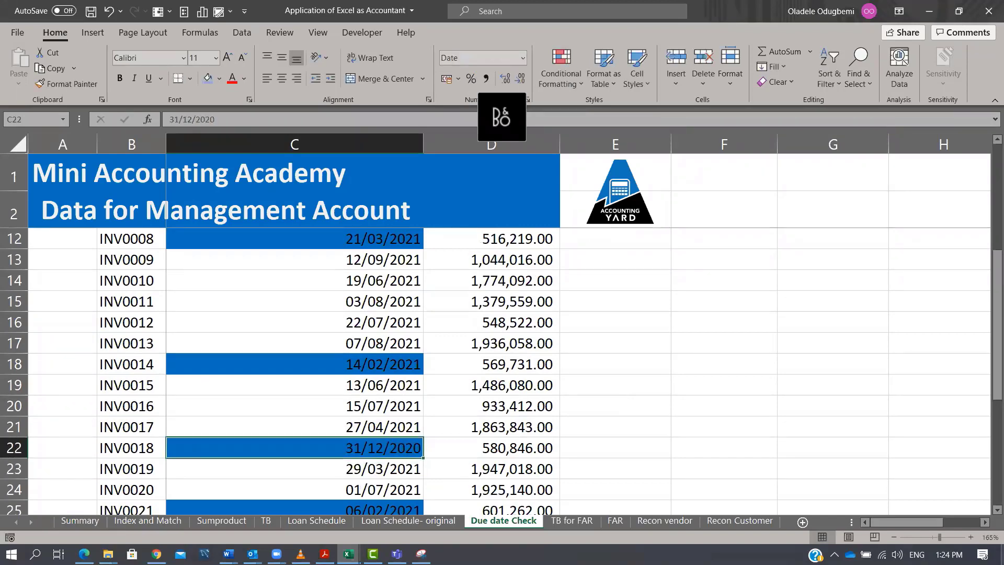
{"action": "scroll", "coordinate": [482, 362], "scroll_direction": "up", "scroll_amount": 3}
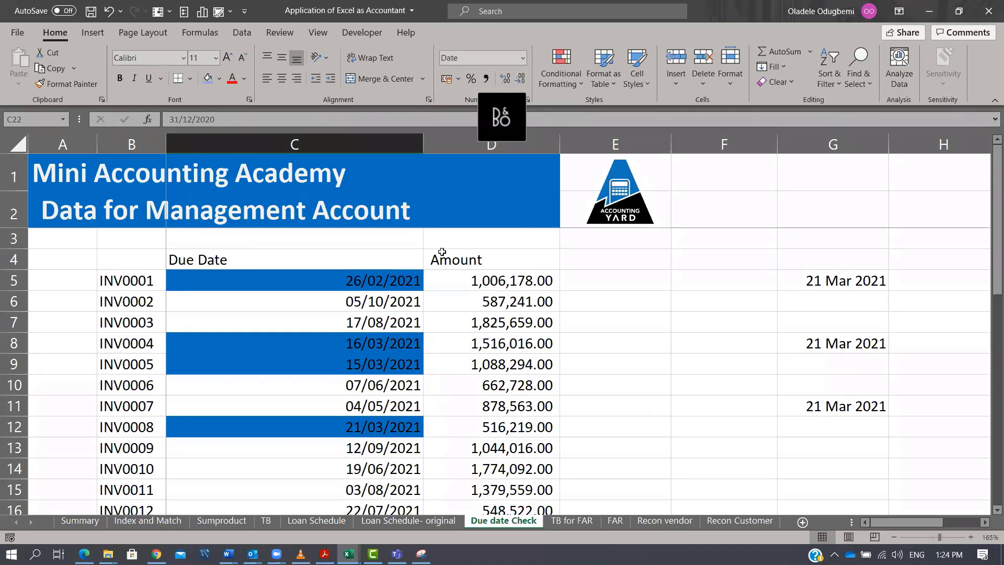
{"action": "left_click", "coordinate": [642, 282]}
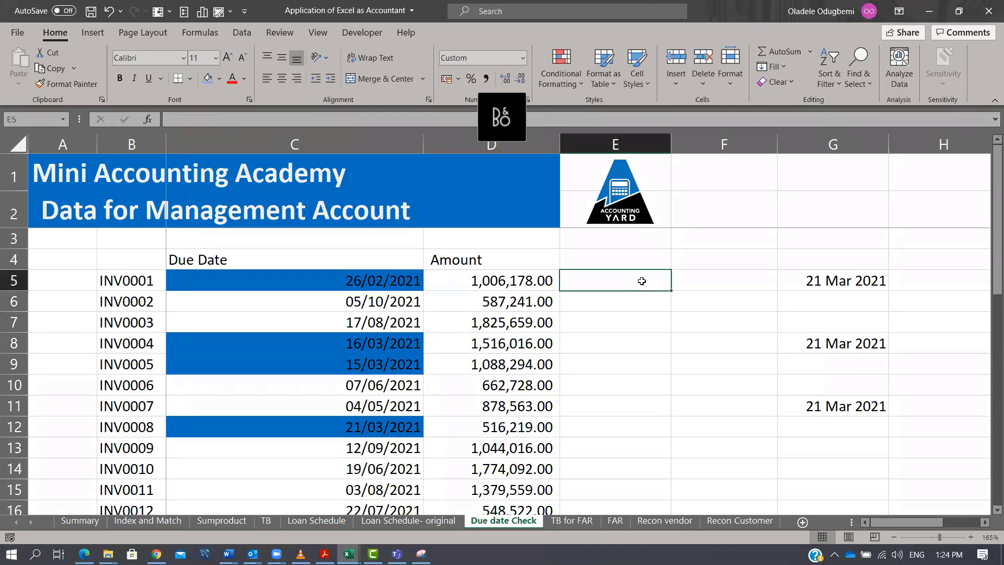
Enter =IF(TODAY()>=C5,TRUE,FALSE) in E5 to test whether INV0001's due date has passed.
{"action": "type", "text": "=IF("}
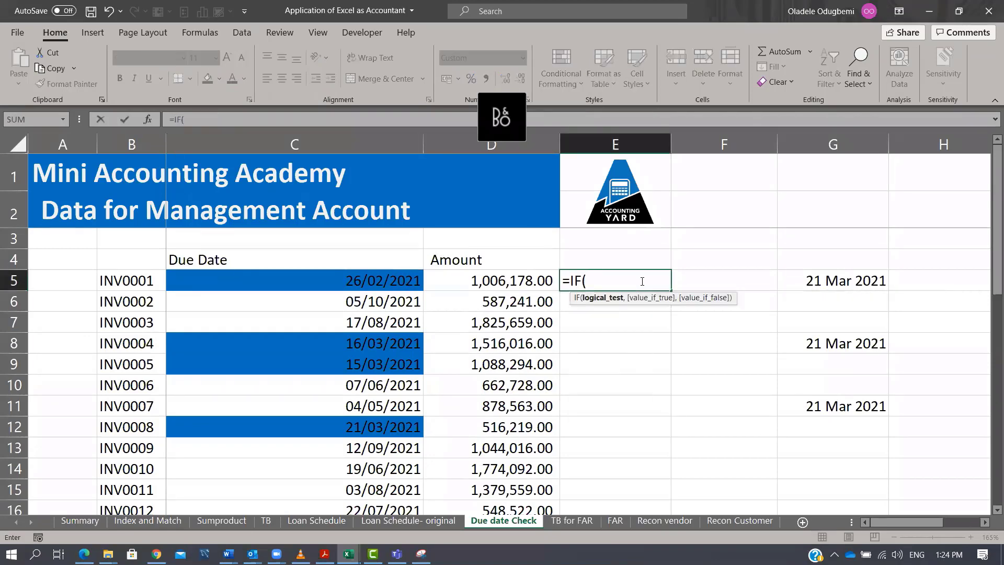
{"action": "key", "text": "Left"}
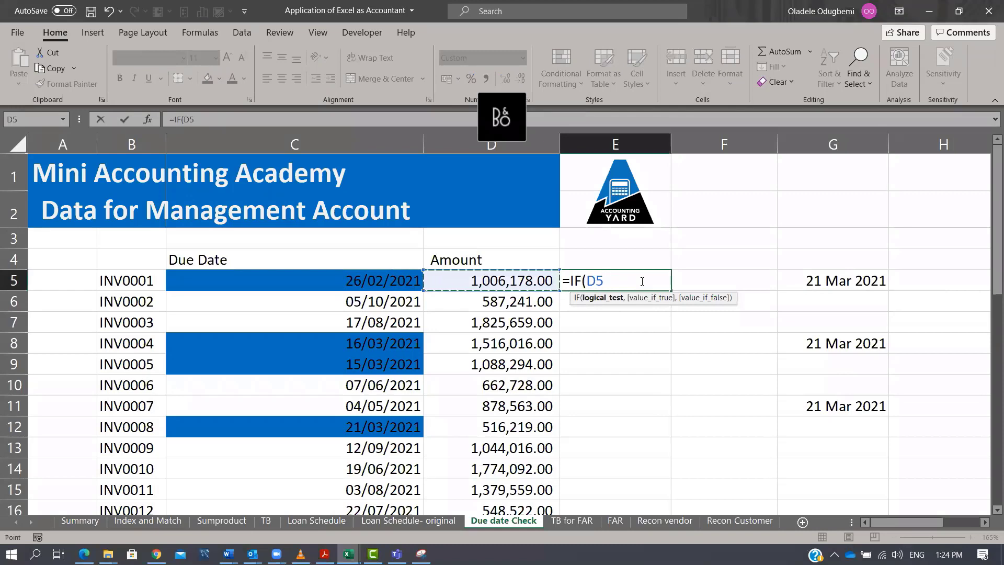
{"action": "key", "text": "BackSpace"}
{"action": "key", "text": "BackSpace"}
{"action": "type", "text": "toda"}
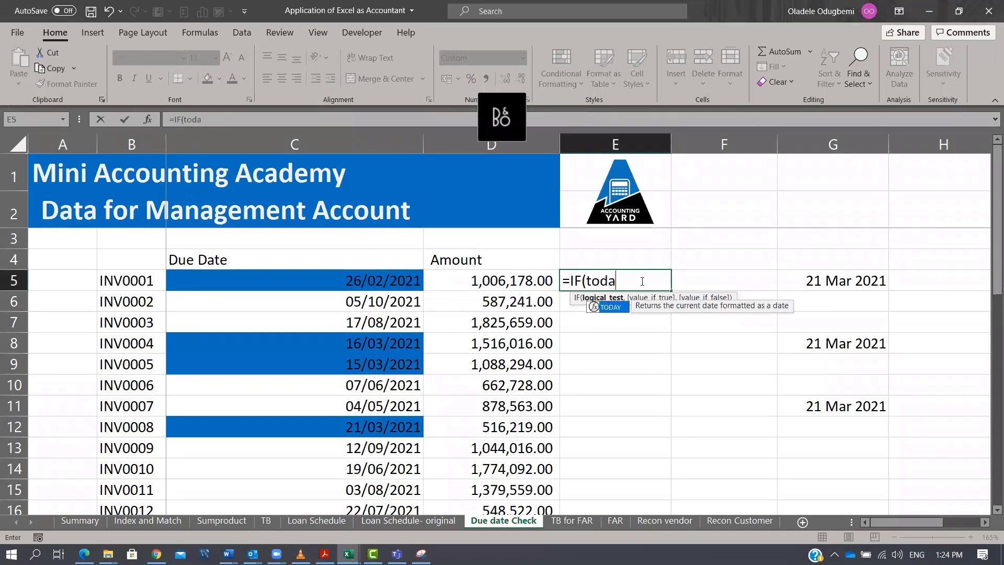
{"action": "key", "text": "Tab"}
{"action": "type", "text": ")>="}
{"action": "left_click", "coordinate": [342, 283]}
{"action": "type", "text": ",true,false"}
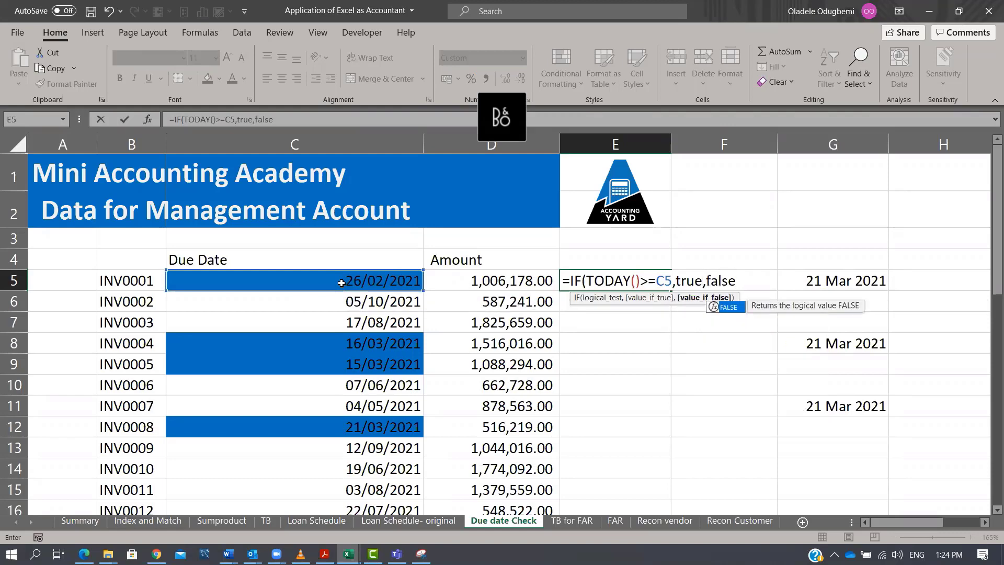
{"action": "type", "text": ")"}
{"action": "key", "text": "ctrl+Return"}
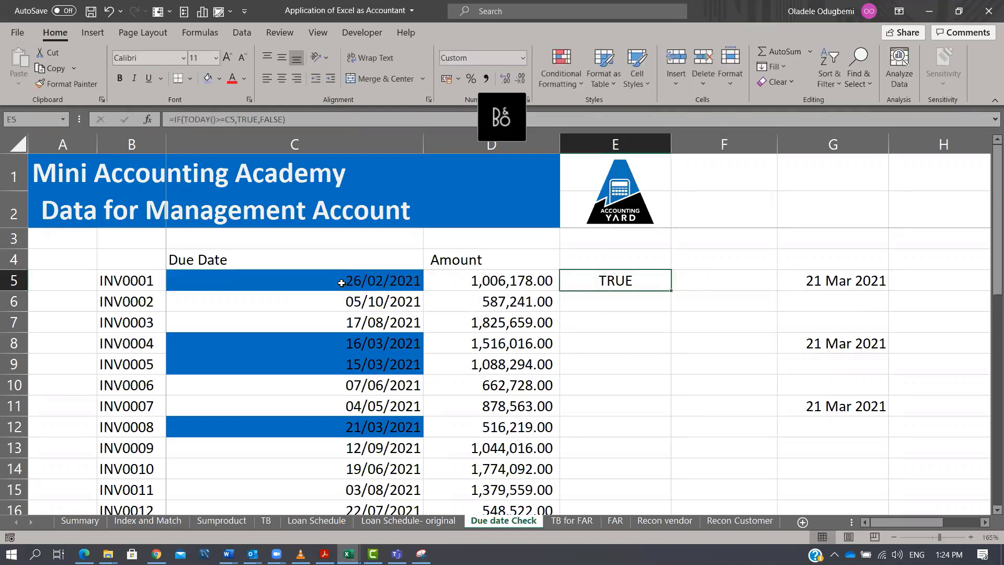
Copy the text of the E5 formula from the formula bar.
{"action": "left_click_drag", "start_coordinate": [361, 119], "coordinate": [169, 119]}
{"action": "key", "text": "ctrl+c"}
{"action": "key", "text": "Return"}
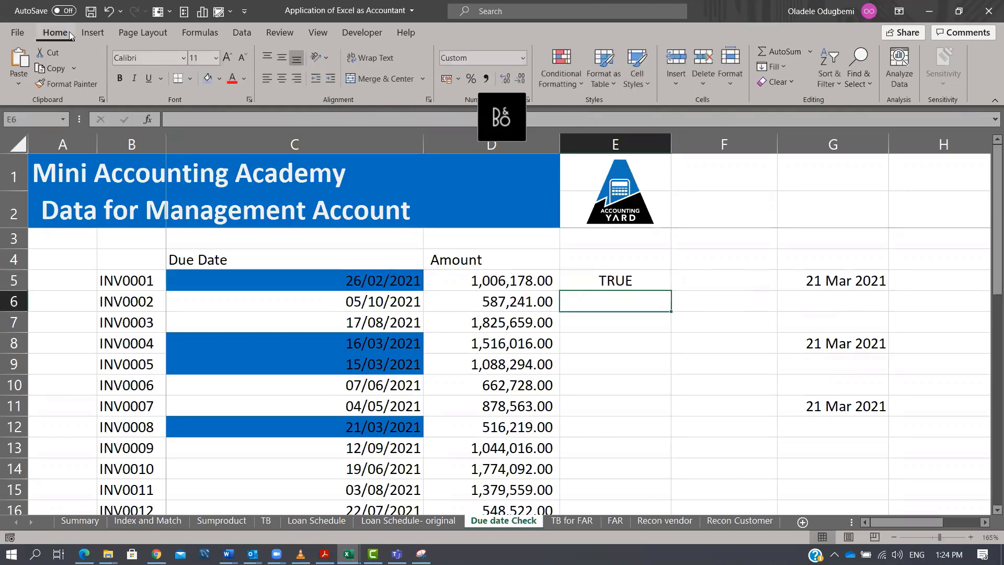
{"action": "left_click", "coordinate": [301, 284]}
{"action": "key", "text": "ctrl+shift+Down"}
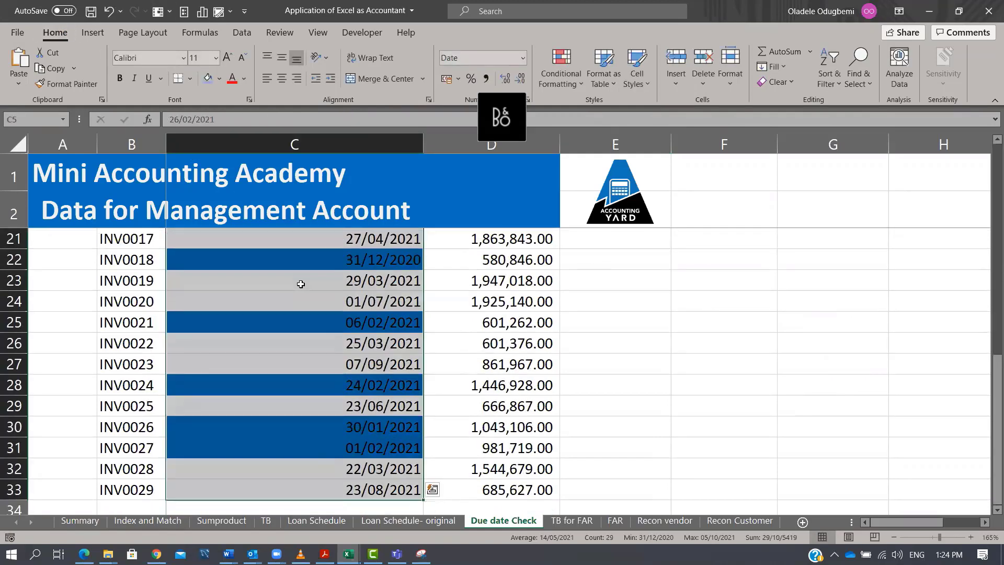
{"action": "left_click", "coordinate": [573, 89]}
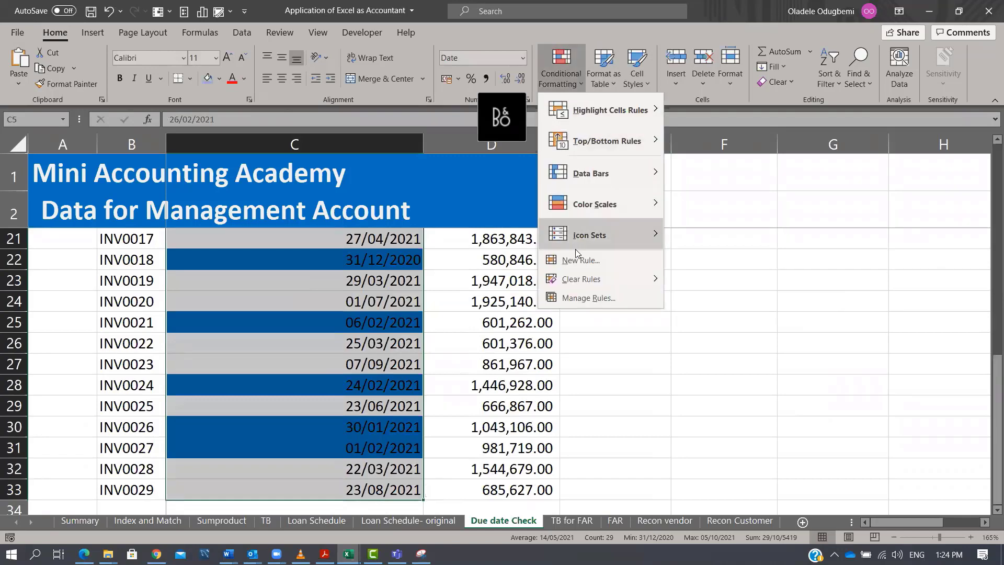
{"action": "left_click", "coordinate": [582, 260]}
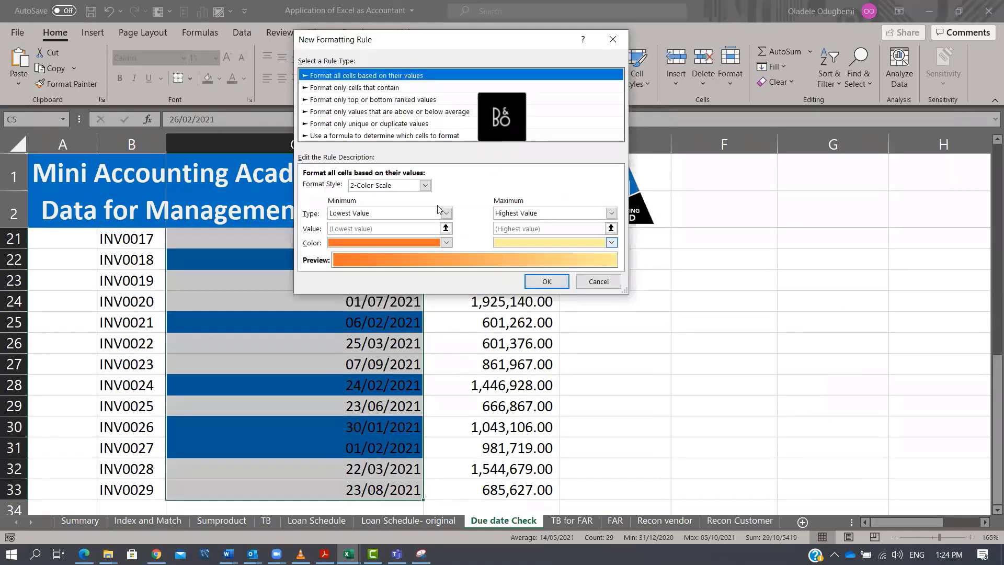
{"action": "left_click", "coordinate": [391, 136]}
{"action": "left_click", "coordinate": [380, 188]}
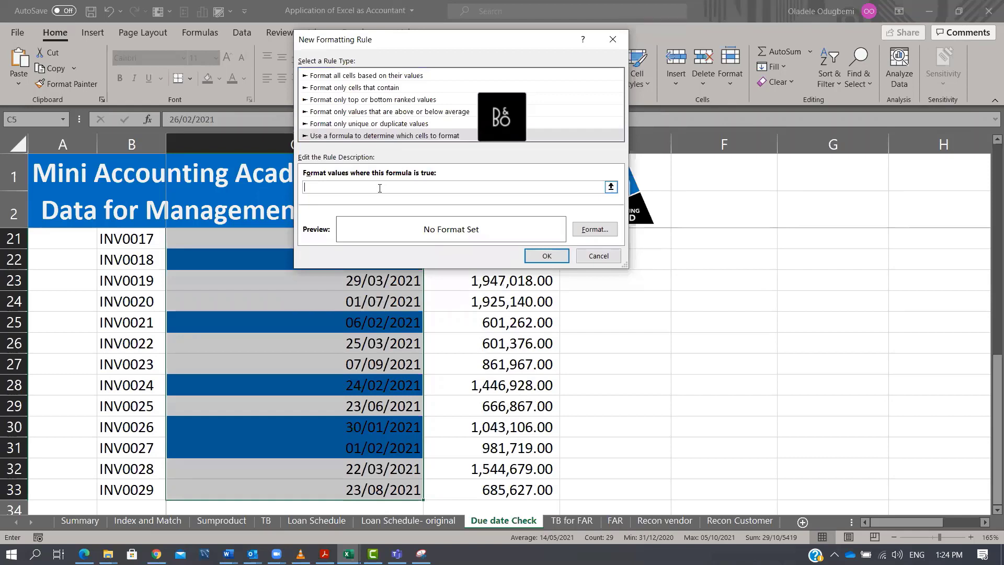
{"action": "key", "text": "ctrl+v"}
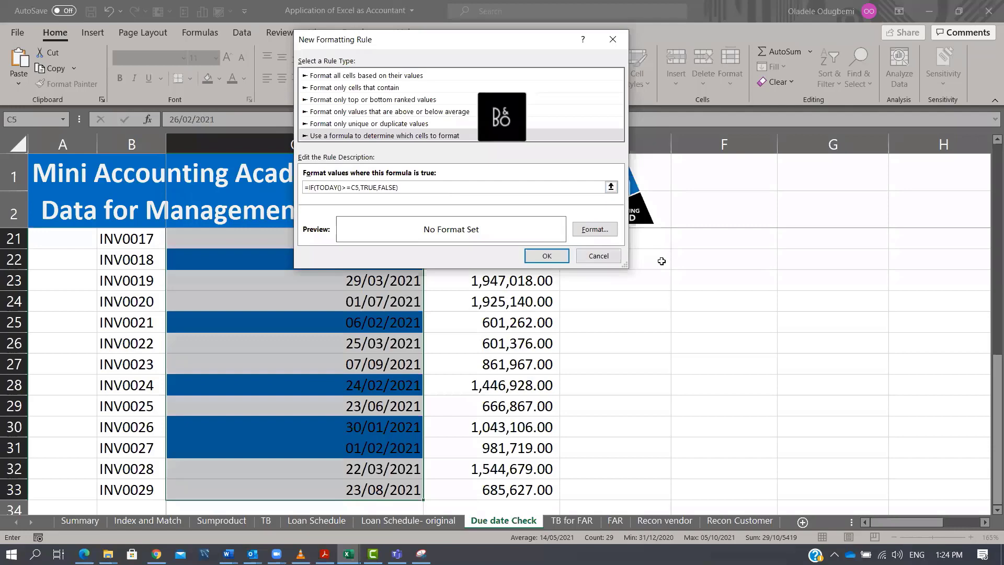
{"action": "left_click", "coordinate": [598, 256]}
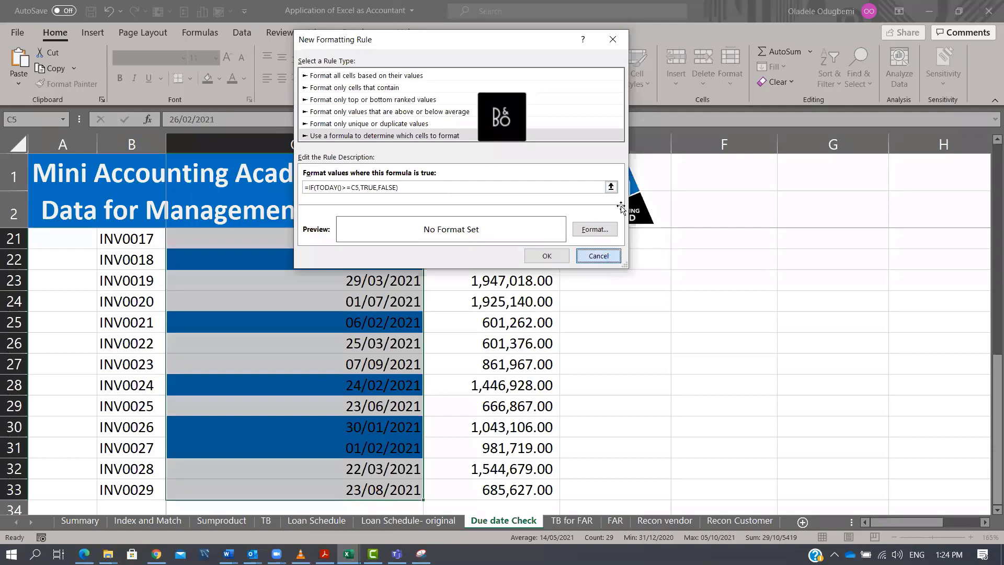
Clear the existing conditional formatting rules from the selected due date cells C5:C33.
{"action": "scroll", "coordinate": [572, 280], "scroll_direction": "up", "scroll_amount": 6}
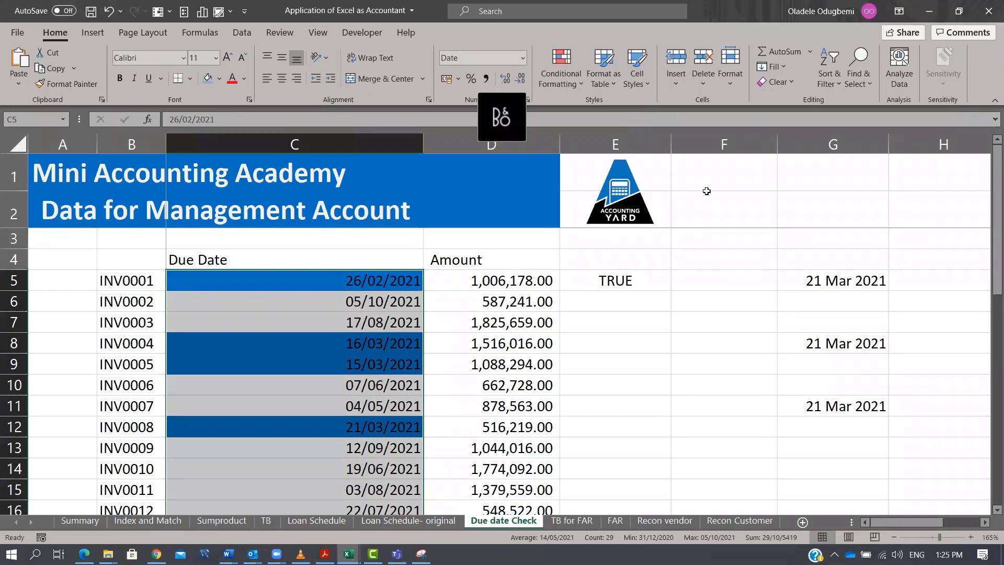
{"action": "left_click", "coordinate": [599, 274]}
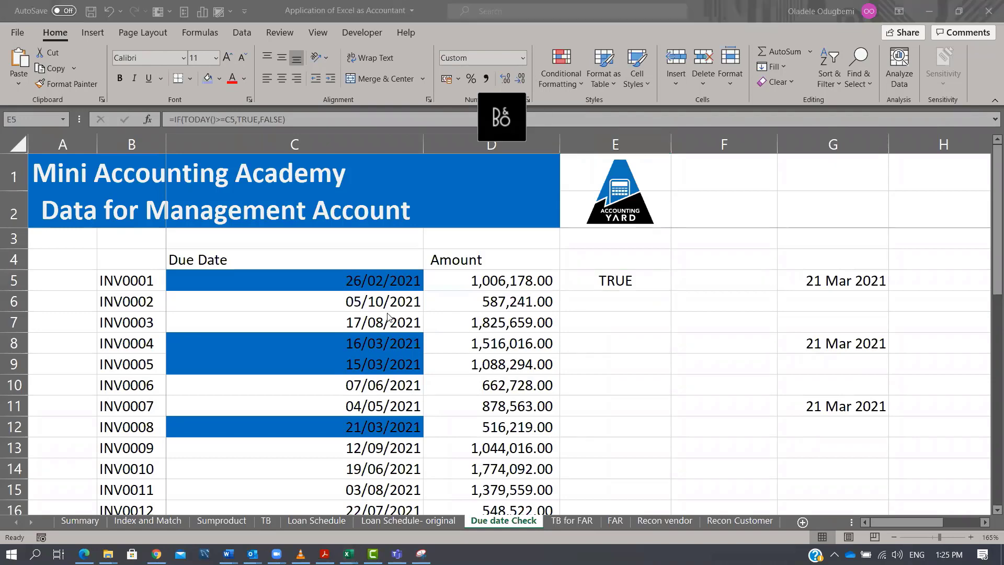
{"action": "left_click_drag", "start_coordinate": [380, 282], "coordinate": [379, 439]}
{"action": "left_click_drag", "start_coordinate": [381, 471], "coordinate": [380, 472]}
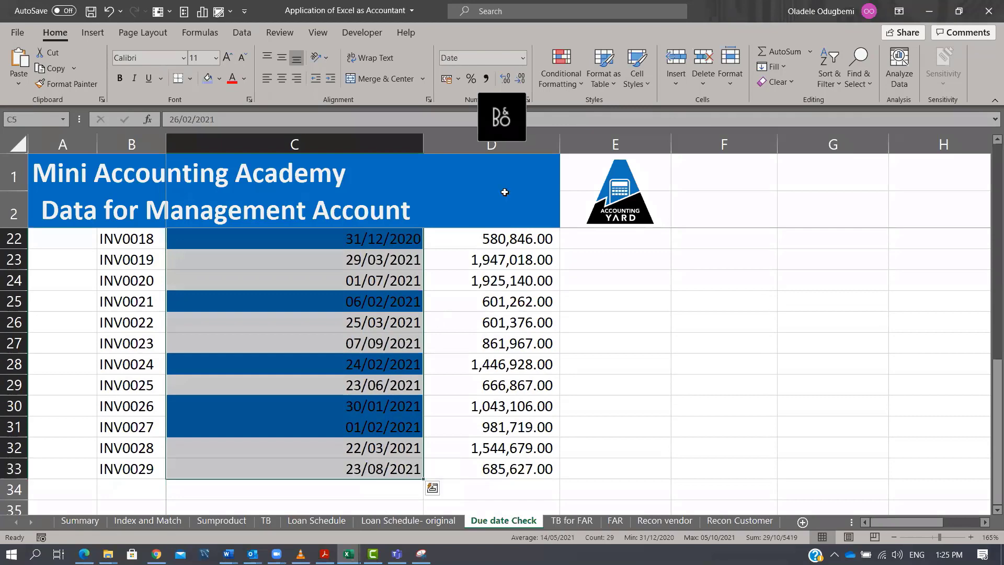
{"action": "left_click", "coordinate": [575, 83]}
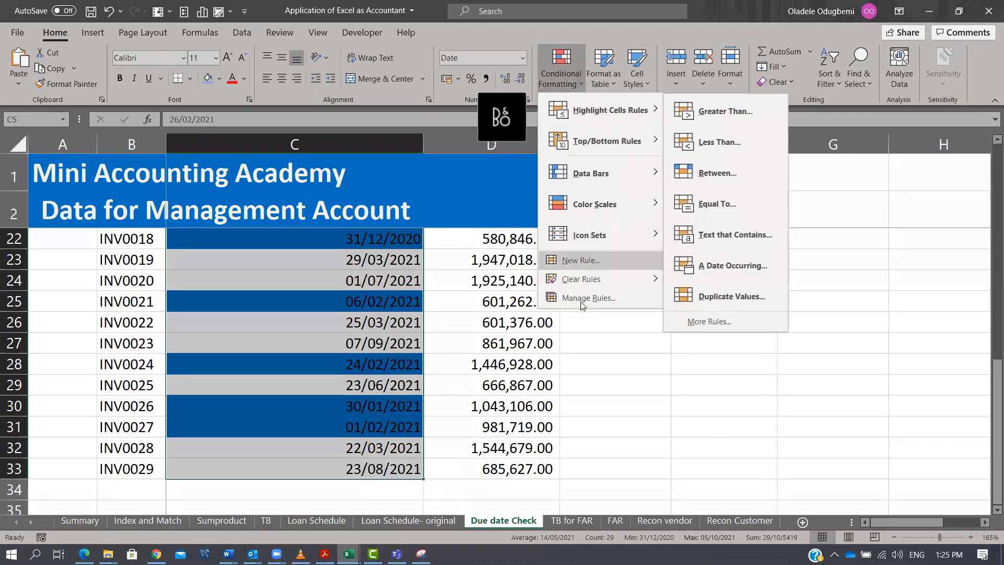
{"action": "mouse_move", "coordinate": [586, 280]}
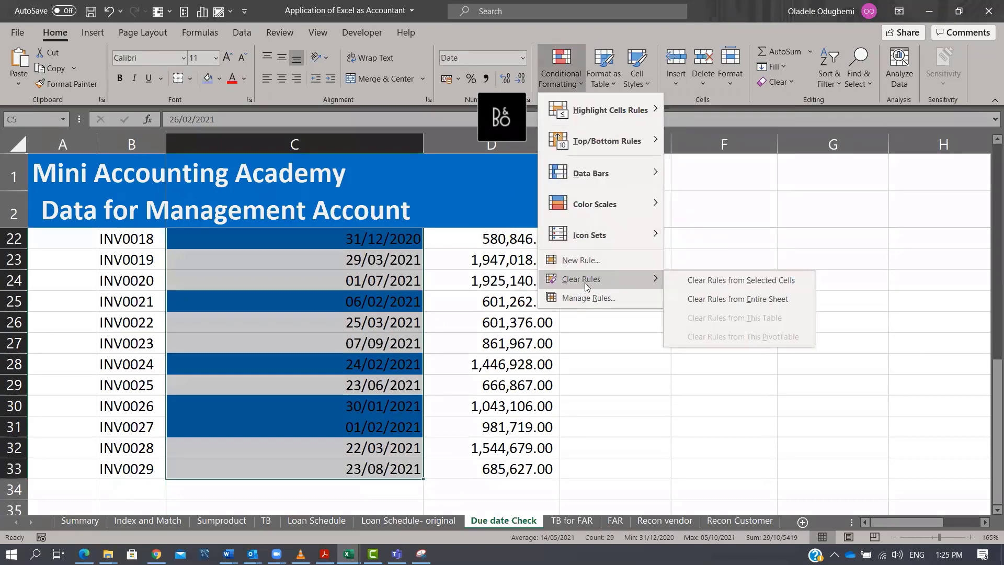
{"action": "left_click", "coordinate": [743, 281]}
Create a new formula-based conditional formatting rule for the due dates using =if(today()>=C5,true,false) with a relative reference.
{"action": "scroll", "coordinate": [404, 307], "scroll_direction": "up", "scroll_amount": 5}
{"action": "scroll", "coordinate": [403, 307], "scroll_direction": "up", "scroll_amount": 1}
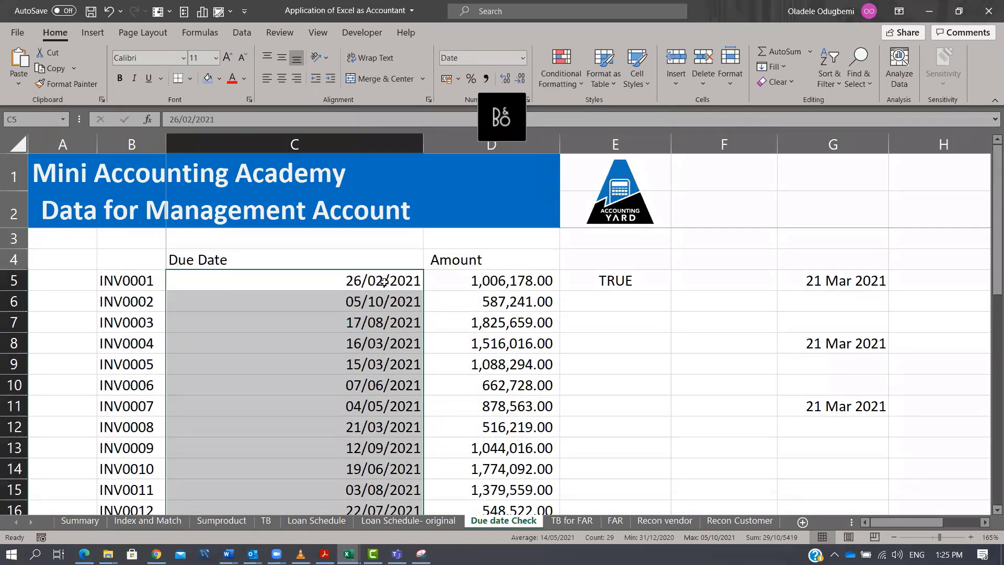
{"action": "left_click", "coordinate": [556, 89]}
{"action": "left_click", "coordinate": [598, 260]}
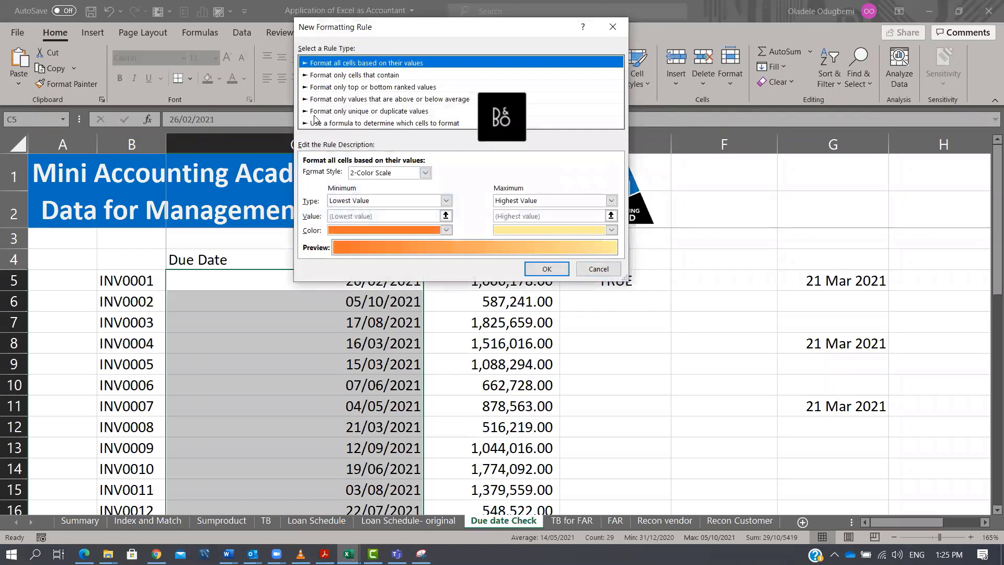
{"action": "left_click", "coordinate": [381, 124]}
{"action": "left_click", "coordinate": [370, 173]}
{"action": "type", "text": "=if"}
{"action": "key", "text": "Tab"}
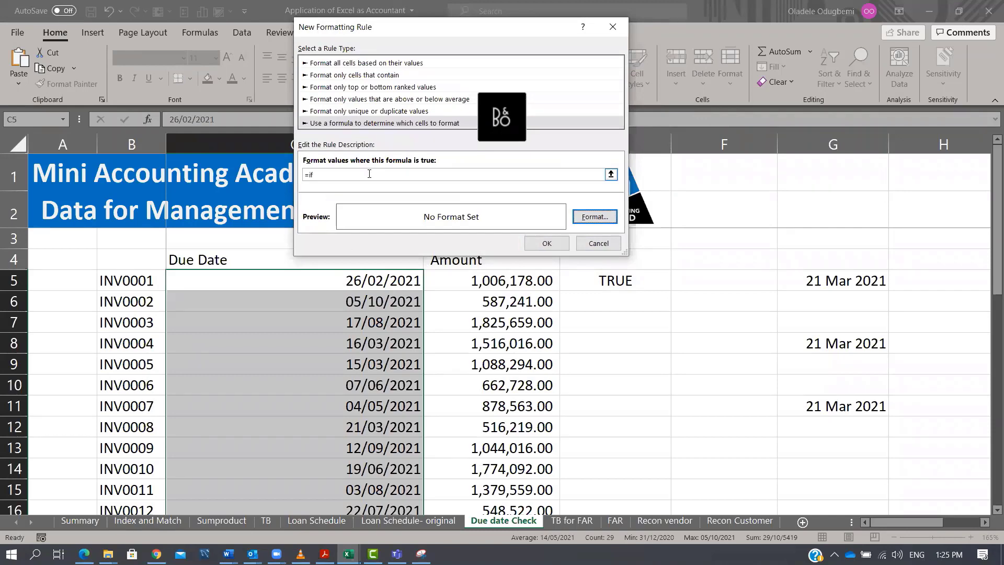
{"action": "left_click", "coordinate": [368, 174]}
{"action": "type", "text": "(today"}
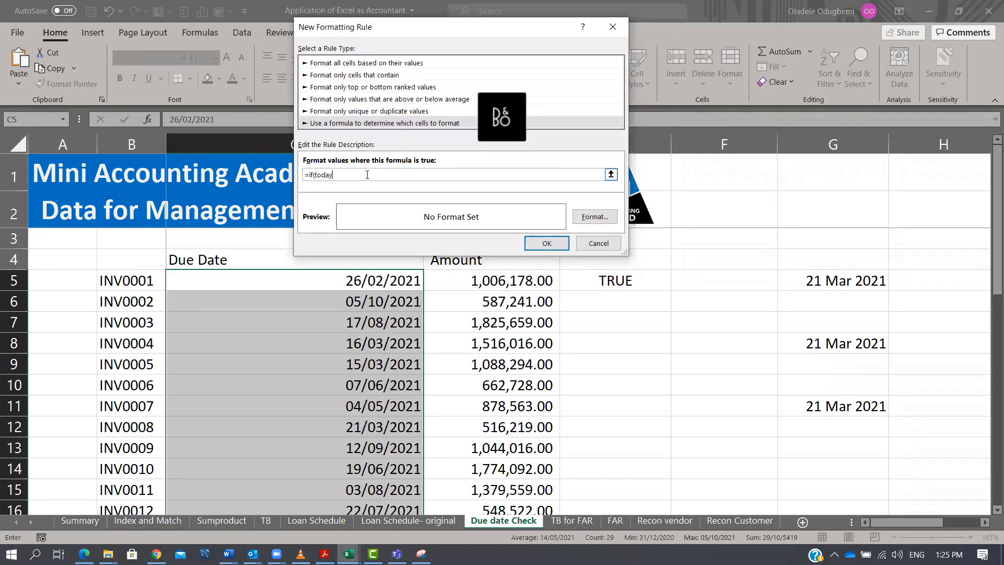
{"action": "type", "text": "()>="}
{"action": "left_click", "coordinate": [364, 282]}
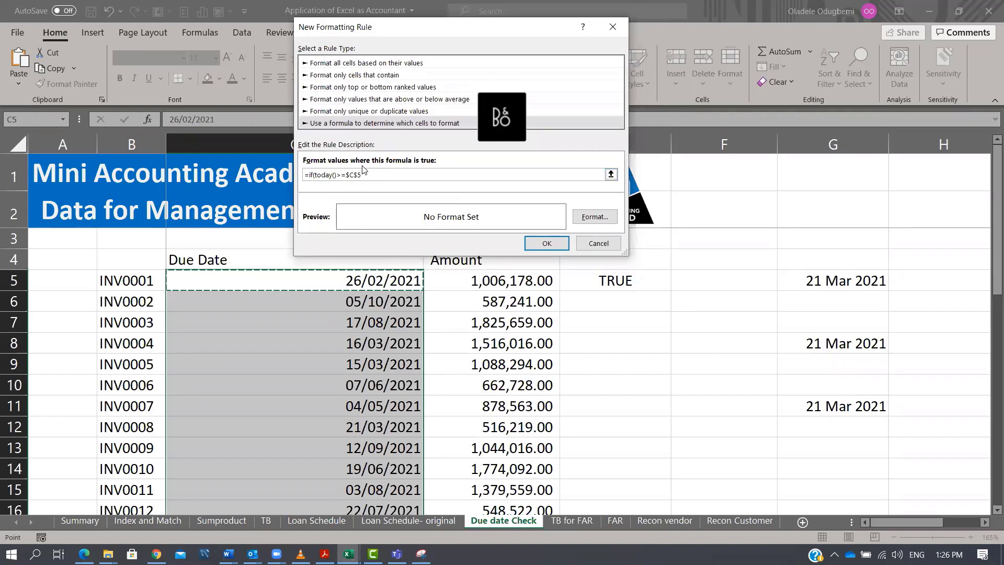
{"action": "key", "text": "F4"}
{"action": "key", "text": "F4"}
{"action": "key", "text": "F4"}
{"action": "type", "text": ",true,false"}
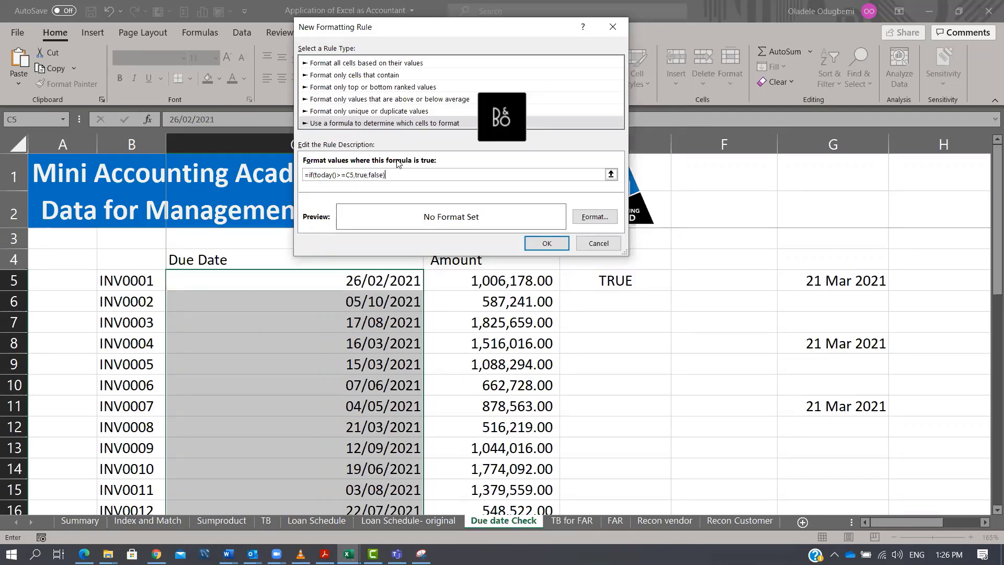
Set the rule's format to a yellow fill and apply it to the due dates.
{"action": "left_click", "coordinate": [610, 220]}
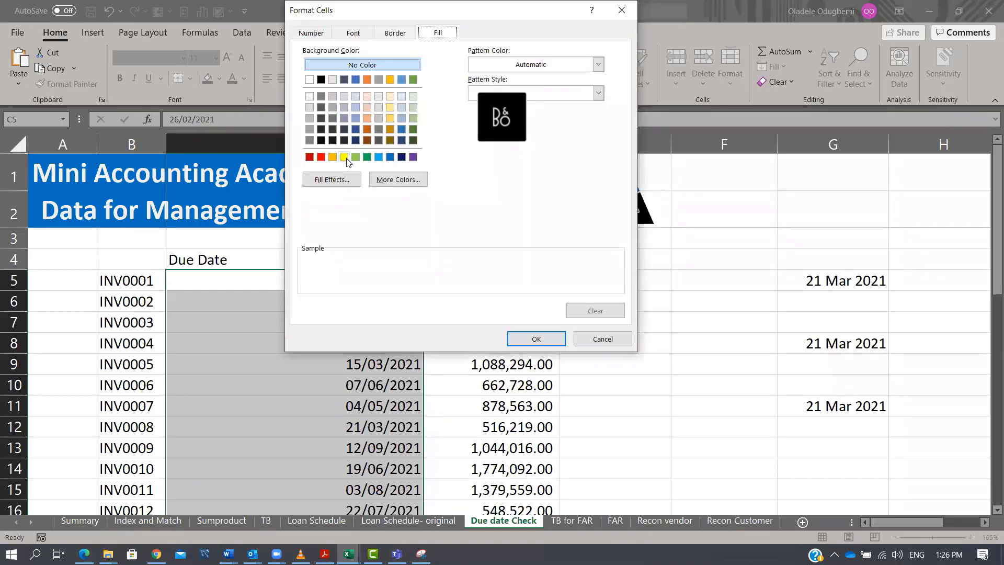
{"action": "left_click", "coordinate": [344, 157]}
{"action": "left_click", "coordinate": [536, 339]}
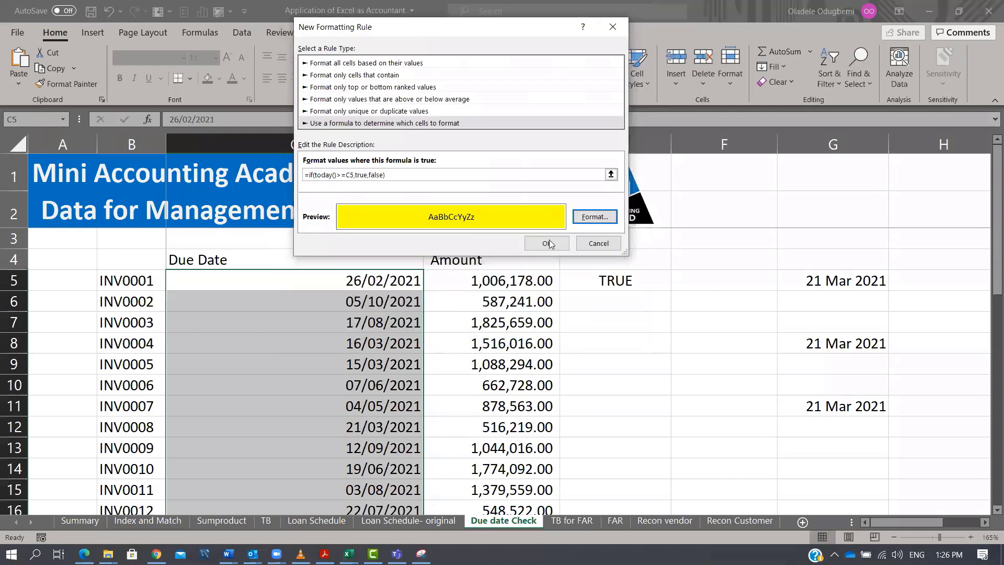
{"action": "left_click", "coordinate": [539, 247]}
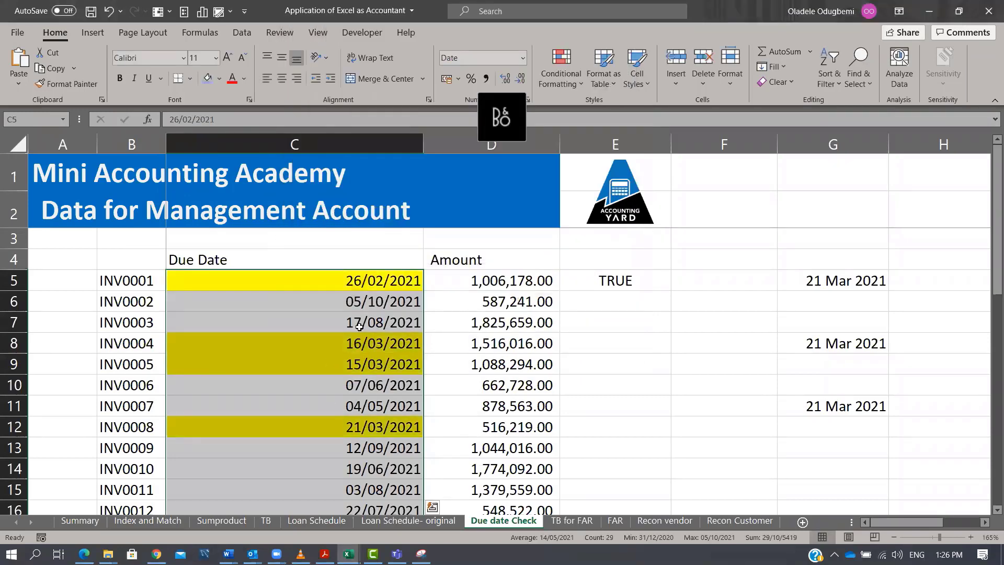
Open the E5 formula for editing to compare it with the conditional formatting rule.
{"action": "left_click", "coordinate": [649, 282]}
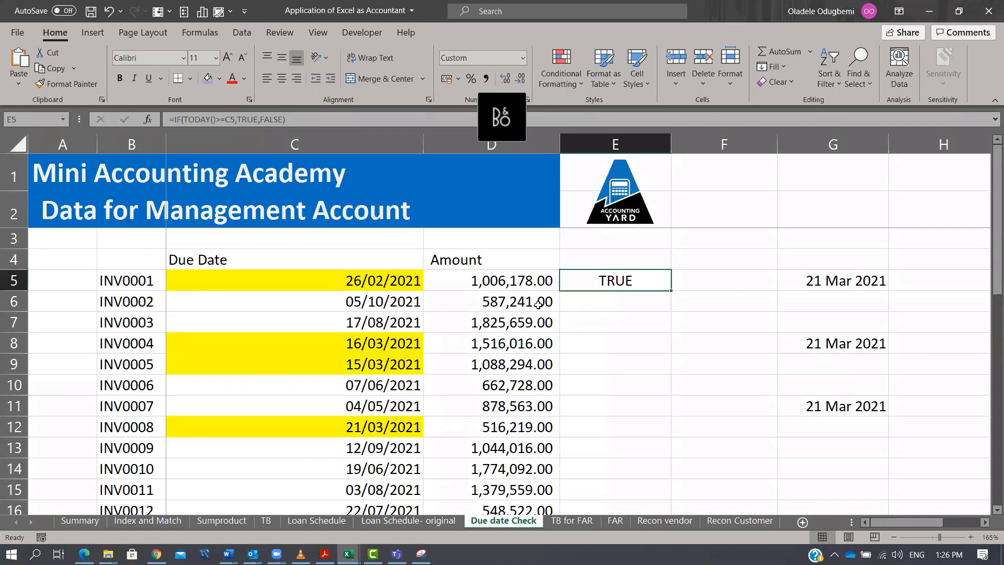
{"action": "left_click", "coordinate": [635, 317]}
{"action": "left_click", "coordinate": [639, 284]}
{"action": "double_click", "coordinate": [640, 282]}
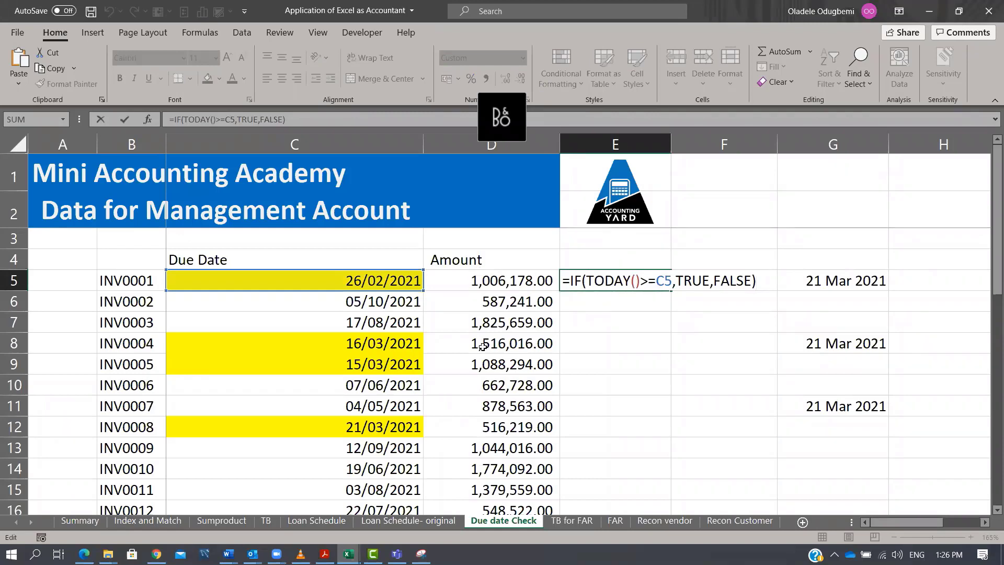
{"action": "key", "text": "ctrl+Return"}
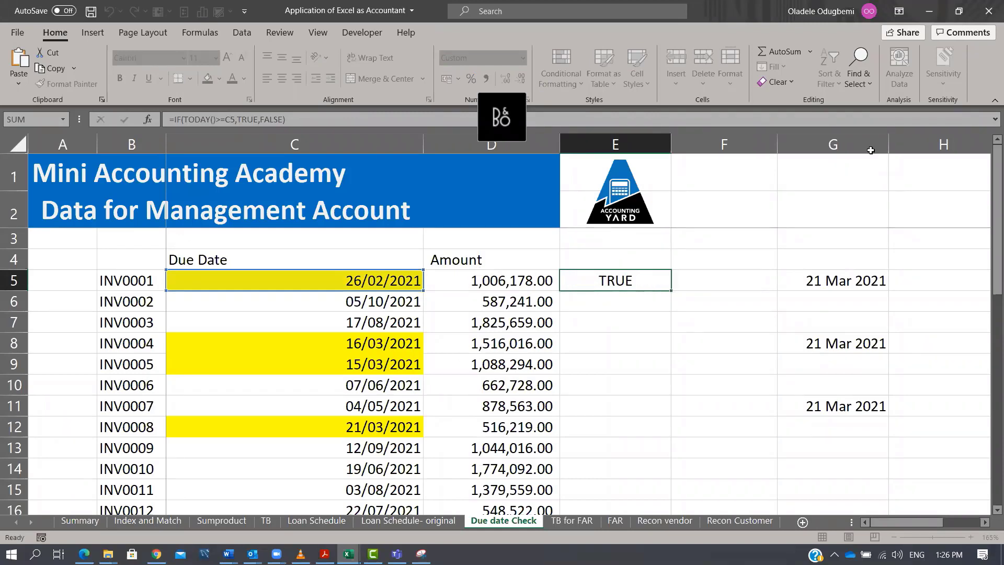
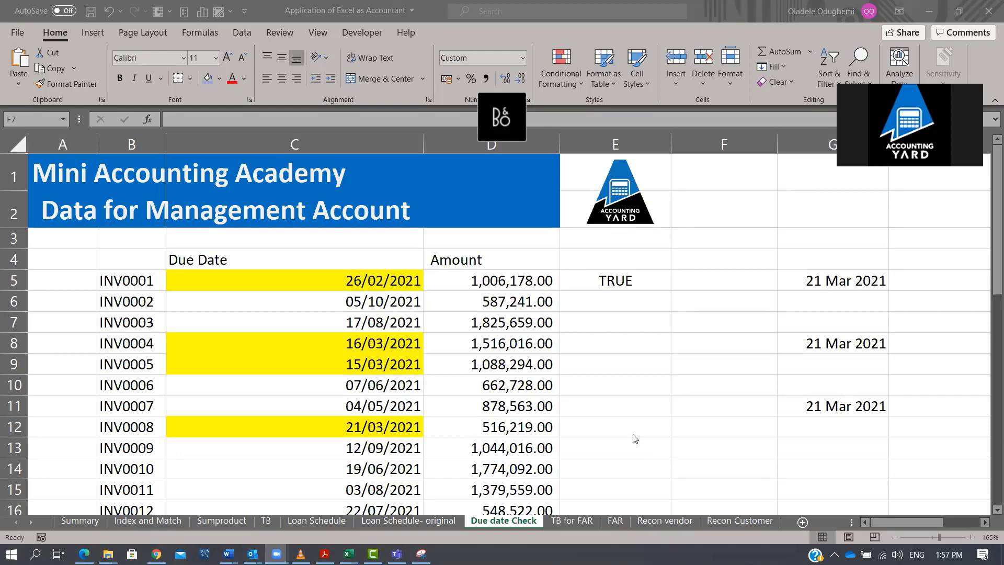
Open the FAR sheet and examine the fixed asset register's columns and rows.
{"action": "left_click", "coordinate": [616, 520]}
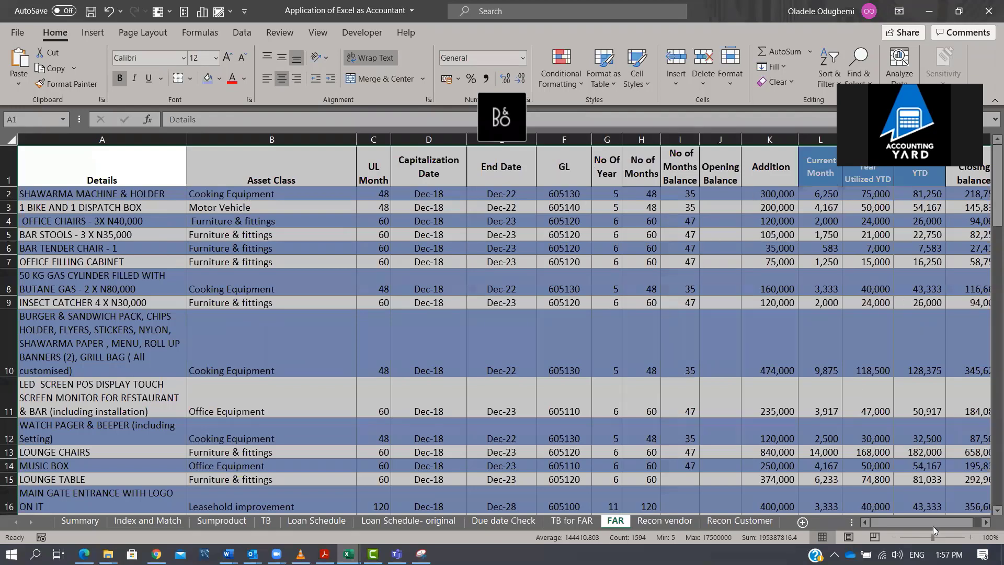
{"action": "left_click_drag", "start_coordinate": [933, 526], "coordinate": [939, 526]}
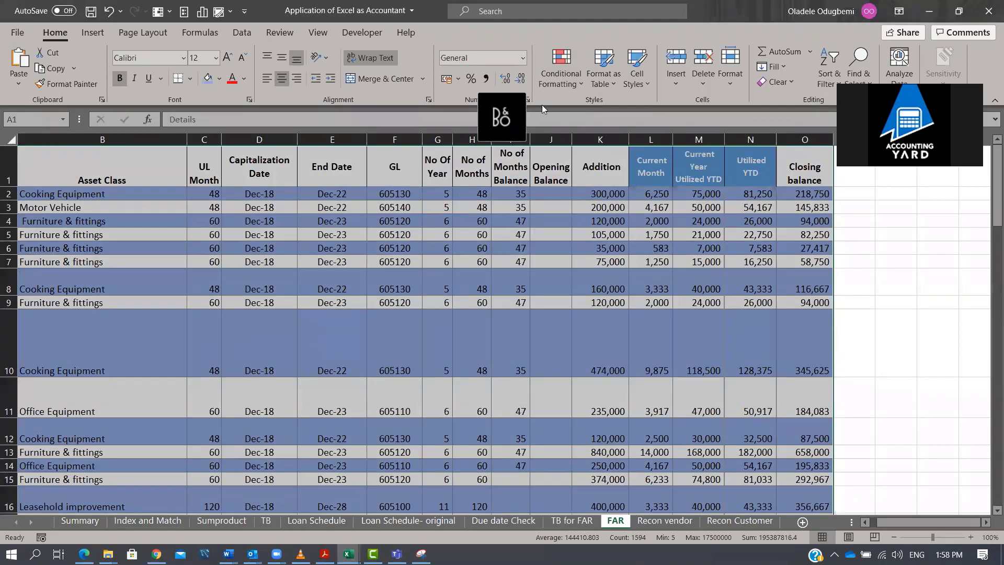
{"action": "left_click", "coordinate": [550, 223]}
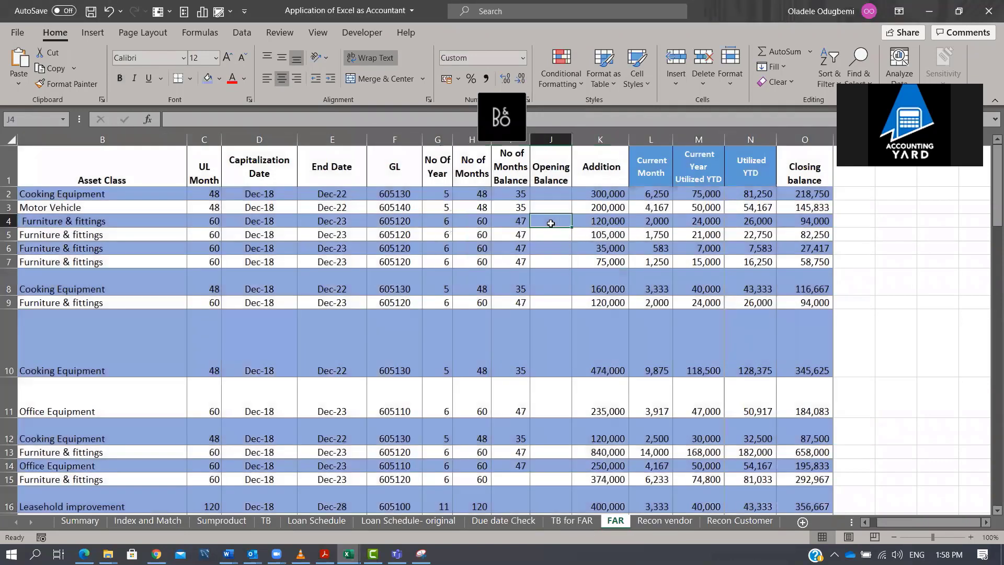
{"action": "key", "text": "ctrl+Left"}
{"action": "key", "text": "ctrl+Left"}
{"action": "key", "text": "ctrl+Left"}
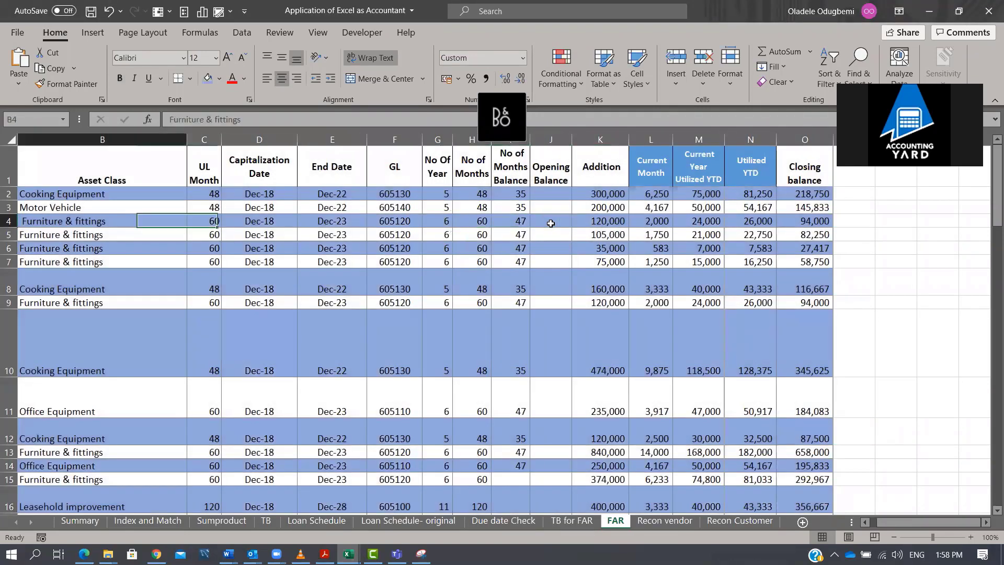
{"action": "key", "text": "Right"}
{"action": "key", "text": "Up"}
{"action": "key", "text": "Up"}
{"action": "key", "text": "Up"}
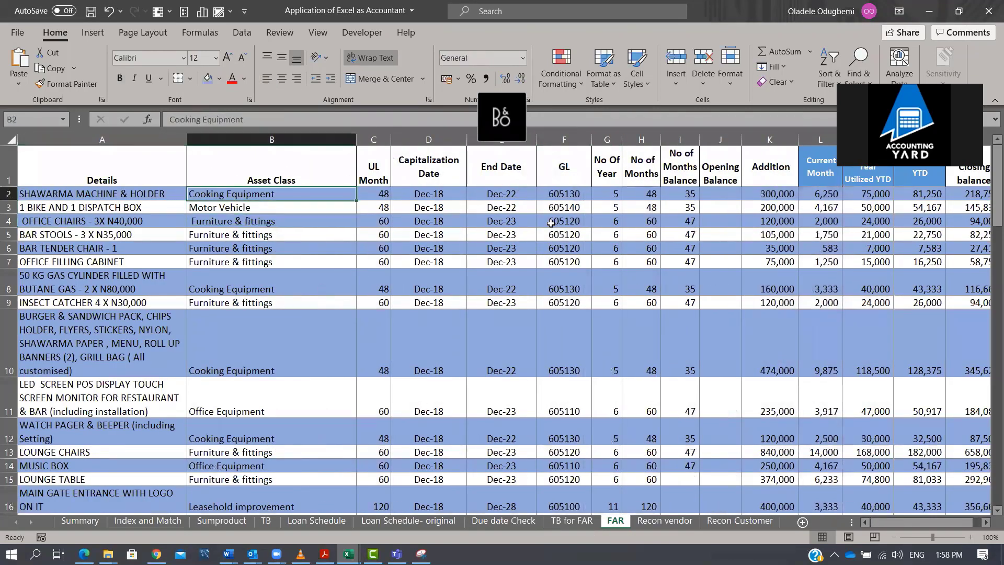
{"action": "key", "text": "Left"}
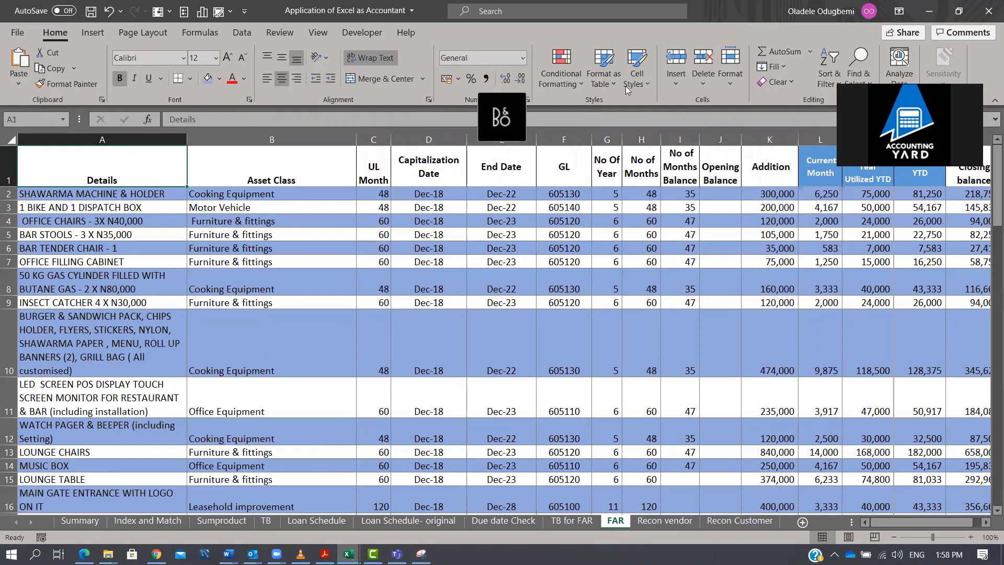
{"action": "left_click", "coordinate": [740, 5]}
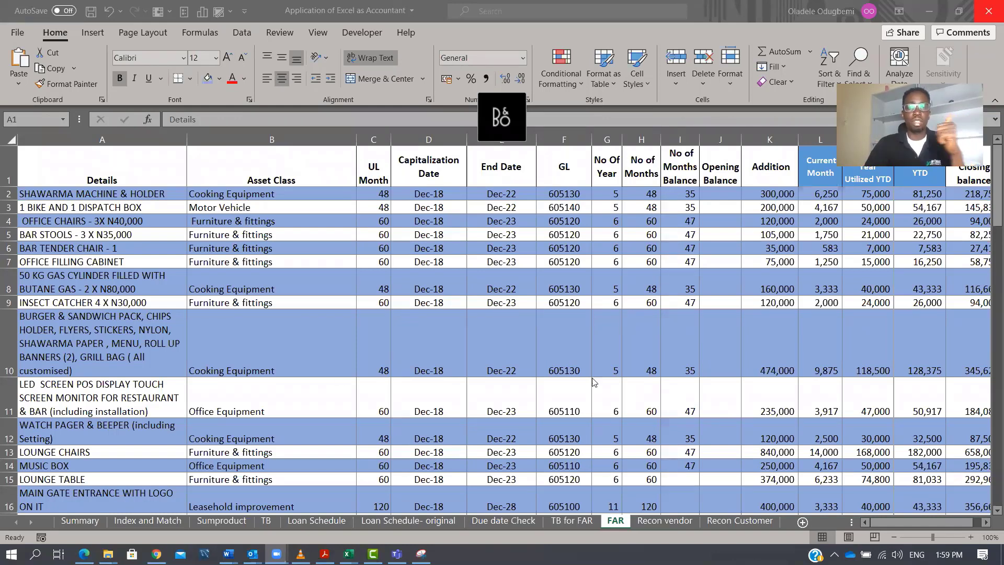
Select the whole fixed asset register from A1 and insert a PivotTable from it on a new worksheet.
{"action": "left_click", "coordinate": [179, 176]}
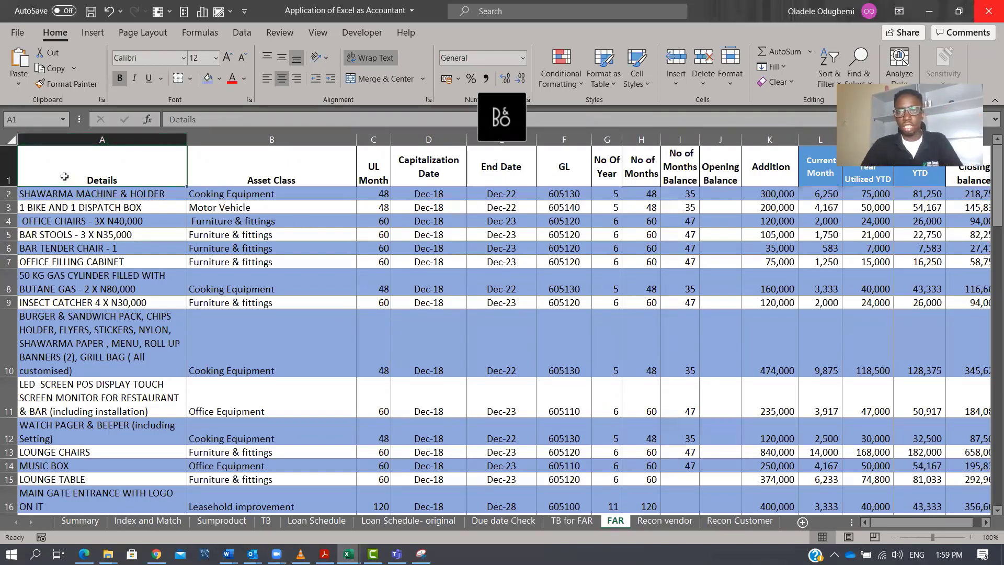
{"action": "key", "text": "ctrl+shift+Right"}
{"action": "key", "text": "ctrl+shift+Down"}
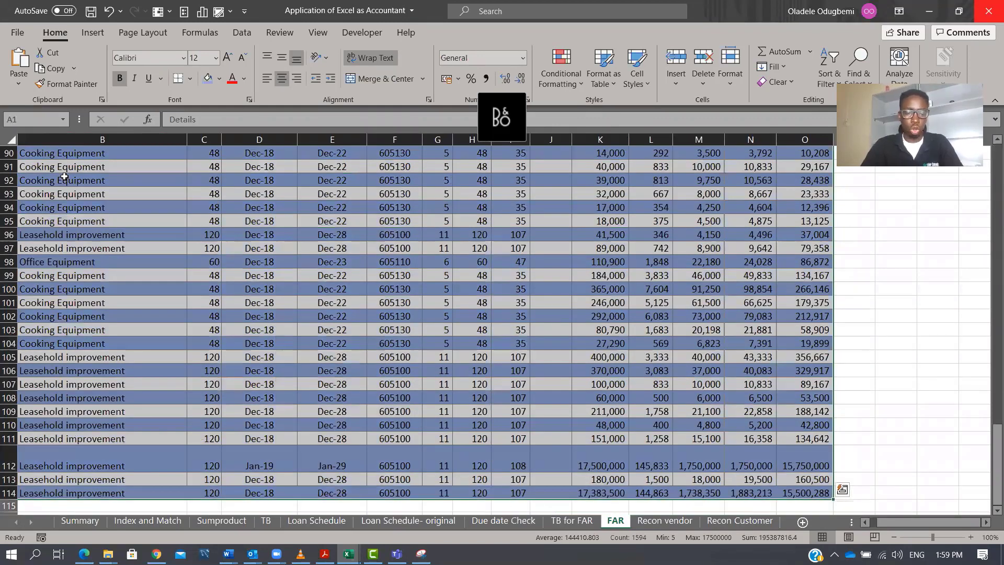
{"action": "key", "text": "alt+n"}
{"action": "key", "text": "v"}
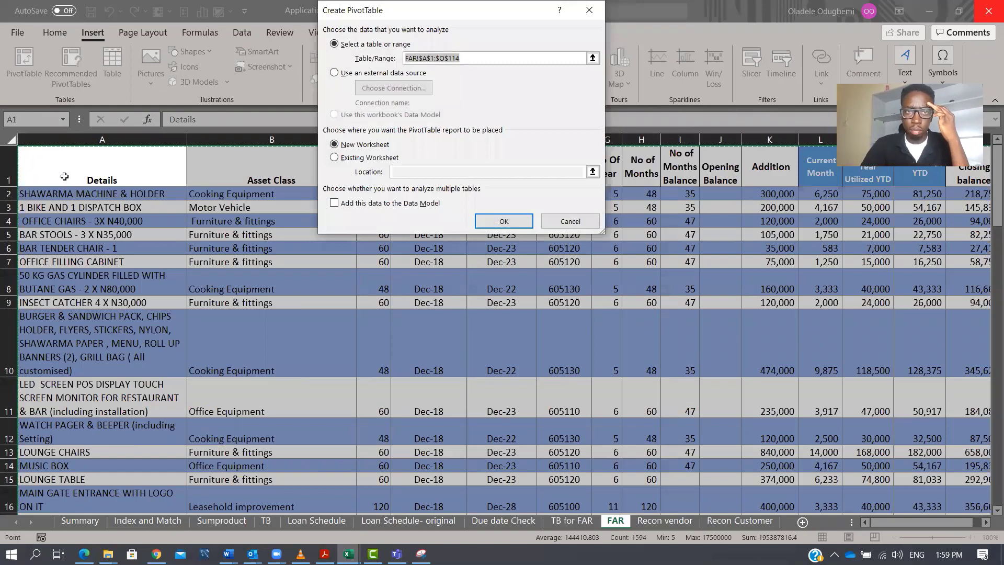
{"action": "key", "text": "Return"}
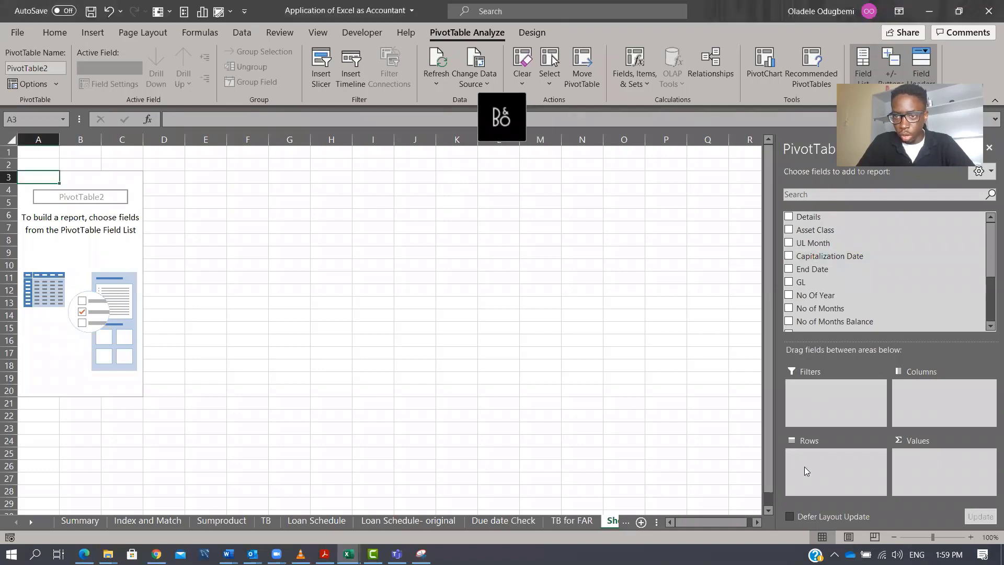
Put Asset Class in the pivot rows and add Addition and Utilized YTD as summed values.
{"action": "left_click_drag", "start_coordinate": [811, 230], "coordinate": [819, 459]}
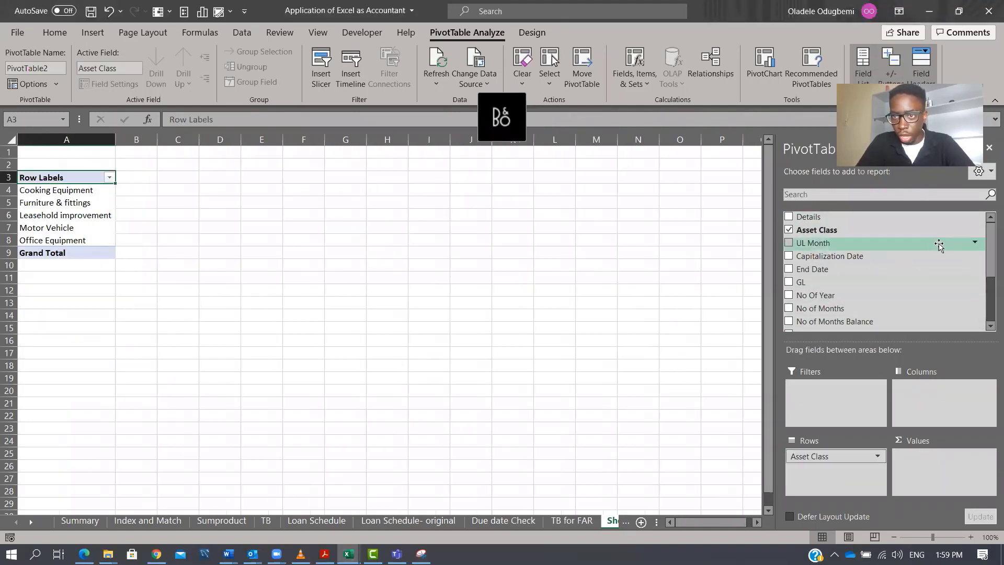
{"action": "left_click_drag", "start_coordinate": [990, 271], "coordinate": [990, 300]}
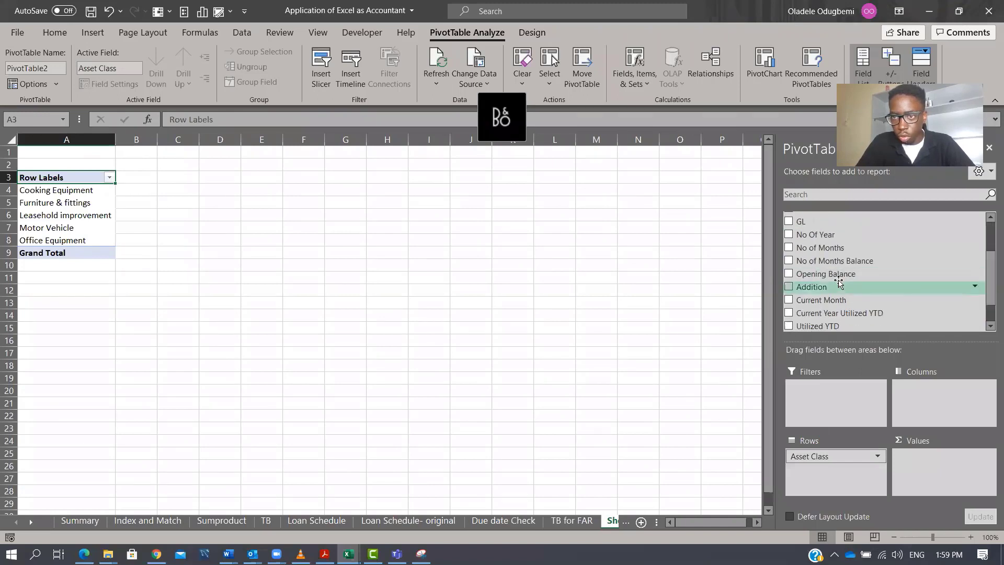
{"action": "left_click_drag", "start_coordinate": [830, 287], "coordinate": [920, 468]}
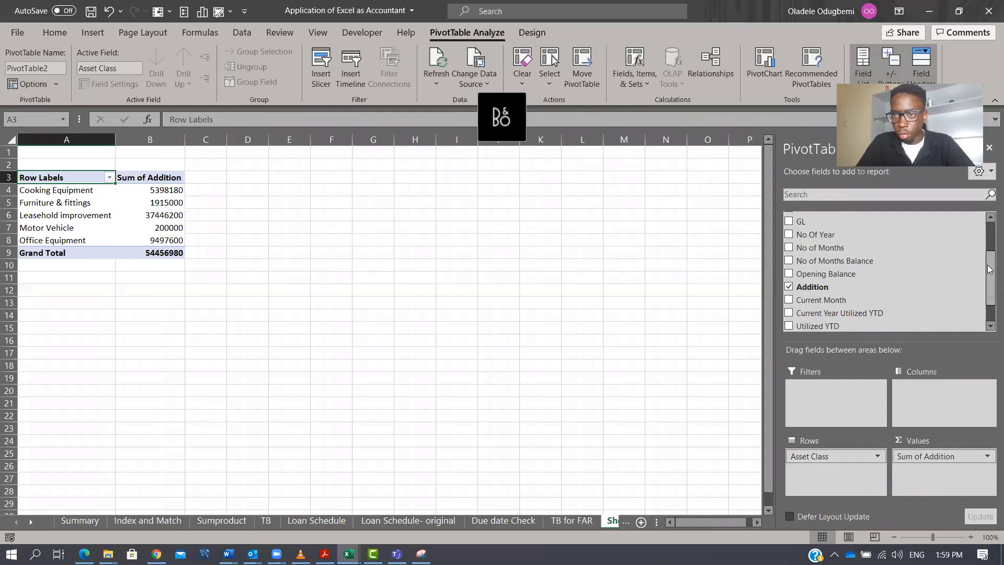
{"action": "scroll", "coordinate": [990, 277], "scroll_direction": "down", "scroll_amount": 1}
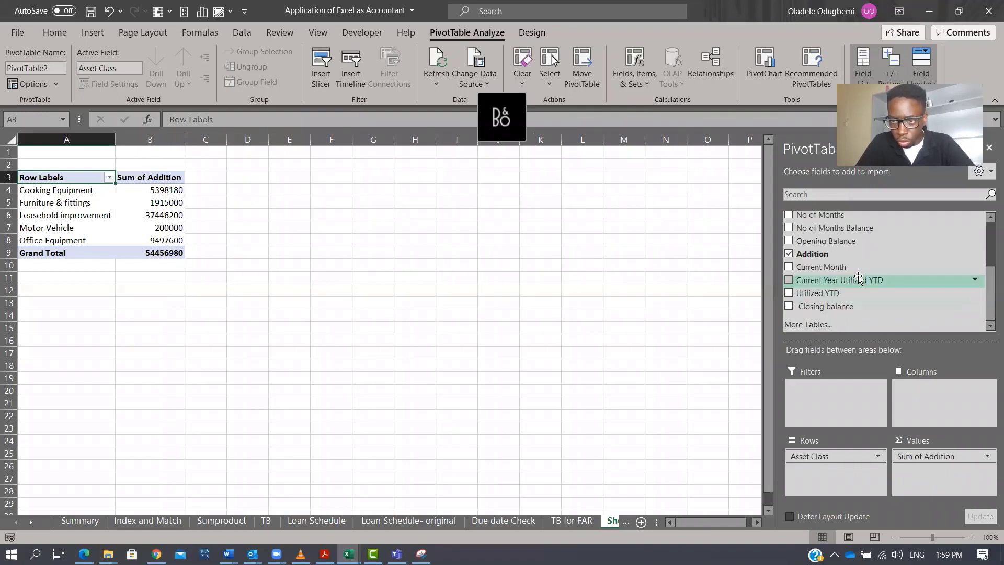
{"action": "left_click_drag", "start_coordinate": [845, 293], "coordinate": [930, 477]}
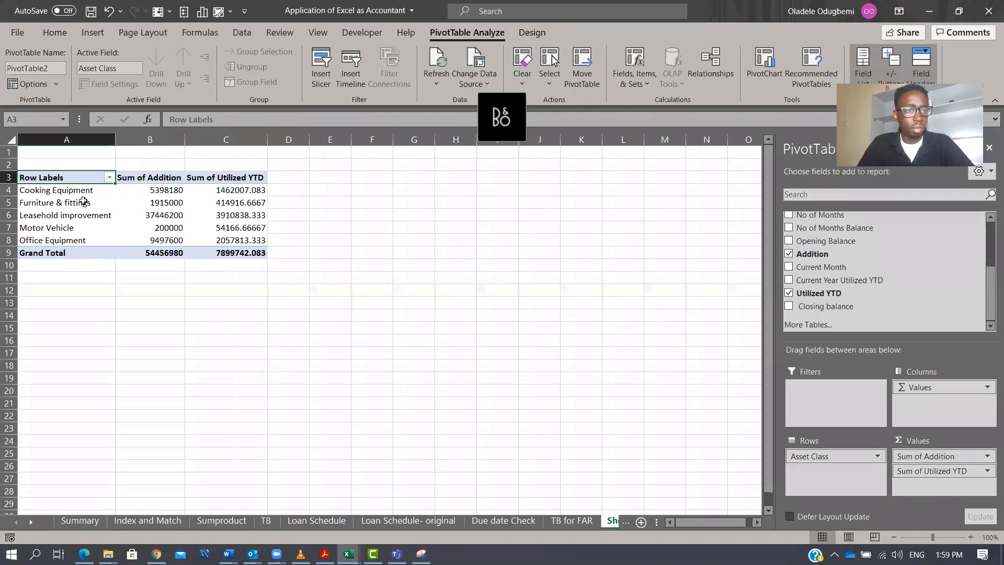
Copy the pivot table and paste it as values starting at A13.
{"action": "left_click_drag", "start_coordinate": [59, 179], "coordinate": [214, 252]}
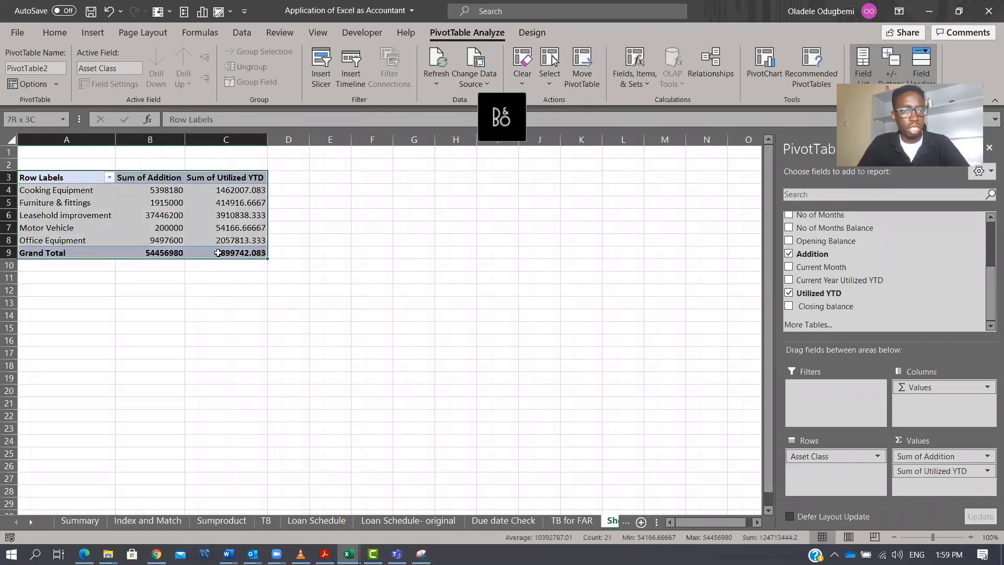
{"action": "key", "text": "ctrl+c"}
{"action": "key", "text": "Down"}
{"action": "key", "text": "Down"}
{"action": "key", "text": "Down"}
{"action": "key", "text": "Down"}
{"action": "key", "text": "Down"}
{"action": "key", "text": "Down"}
{"action": "key", "text": "Down"}
{"action": "key", "text": "Down"}
{"action": "key", "text": "Down"}
{"action": "key", "text": "Down"}
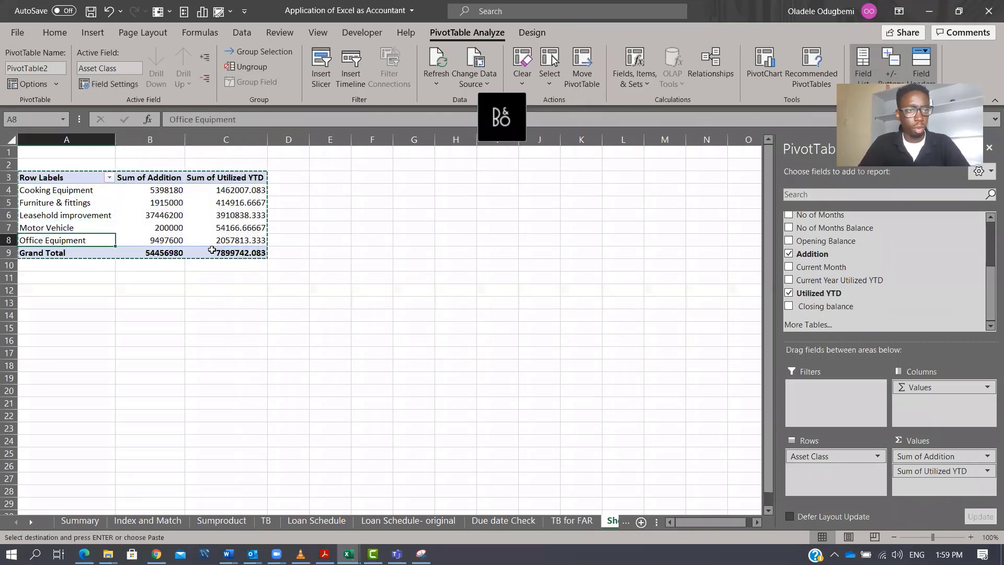
{"action": "key", "text": "ctrl+alt+v"}
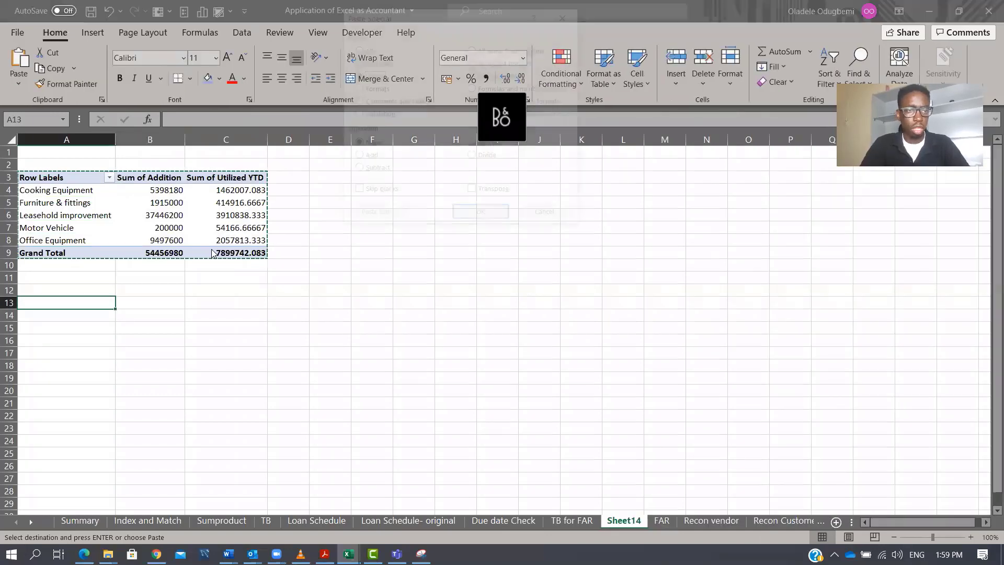
{"action": "key", "text": "v"}
{"action": "key", "text": "Return"}
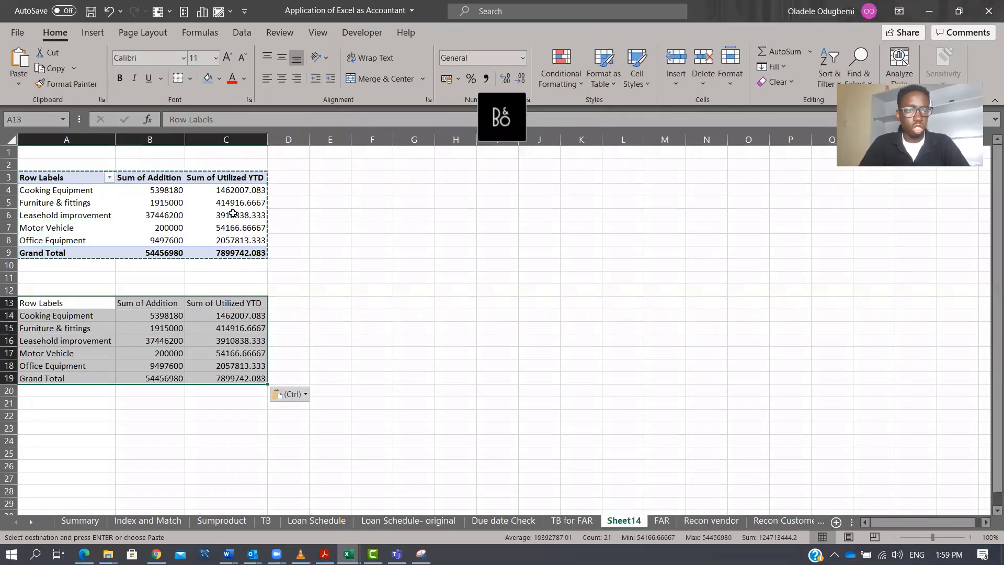
Apply comma style to the pasted values and add SUM totals in B20 and C20.
{"action": "left_click", "coordinate": [486, 78]}
{"action": "left_click", "coordinate": [145, 390]}
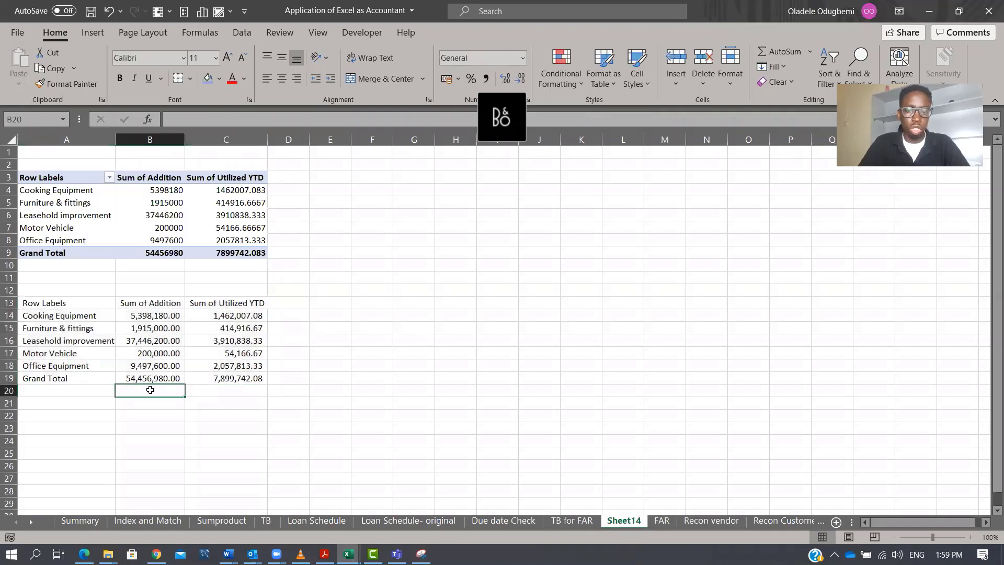
{"action": "key", "text": "alt+equal"}
{"action": "key", "text": "Return"}
{"action": "key", "text": "Up"}
{"action": "key", "text": "ctrl+c"}
{"action": "key", "text": "Right"}
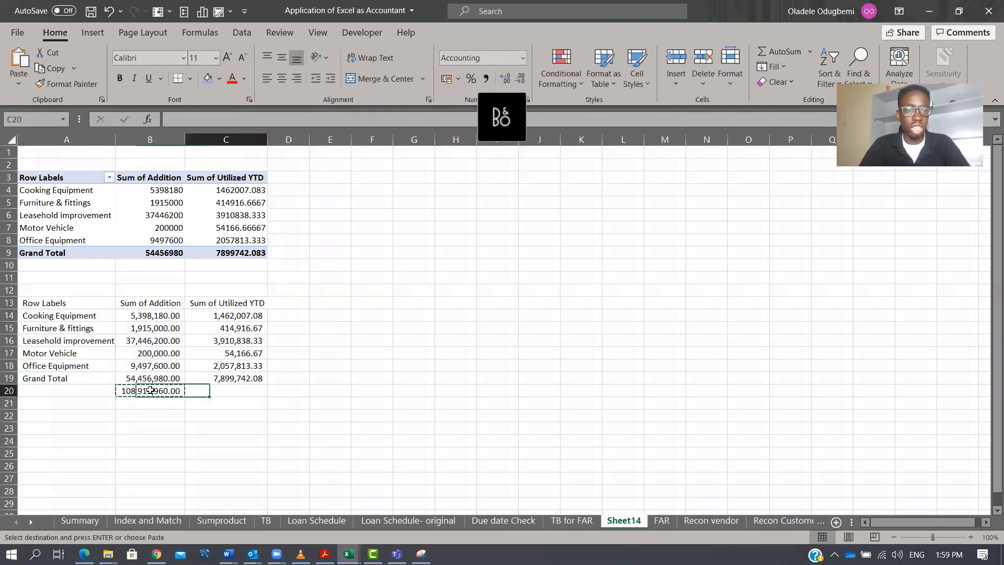
{"action": "key", "text": "Return"}
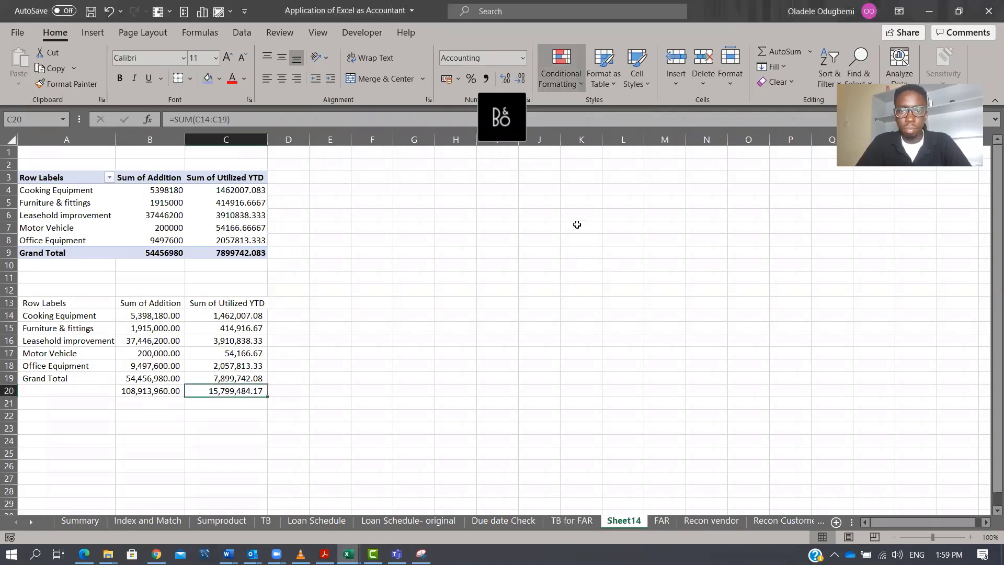
Copy the TB for FAR balances in A1:C11, paste them at H13 on Sheet14, and autofit columns H to K.
{"action": "left_click", "coordinate": [571, 520]}
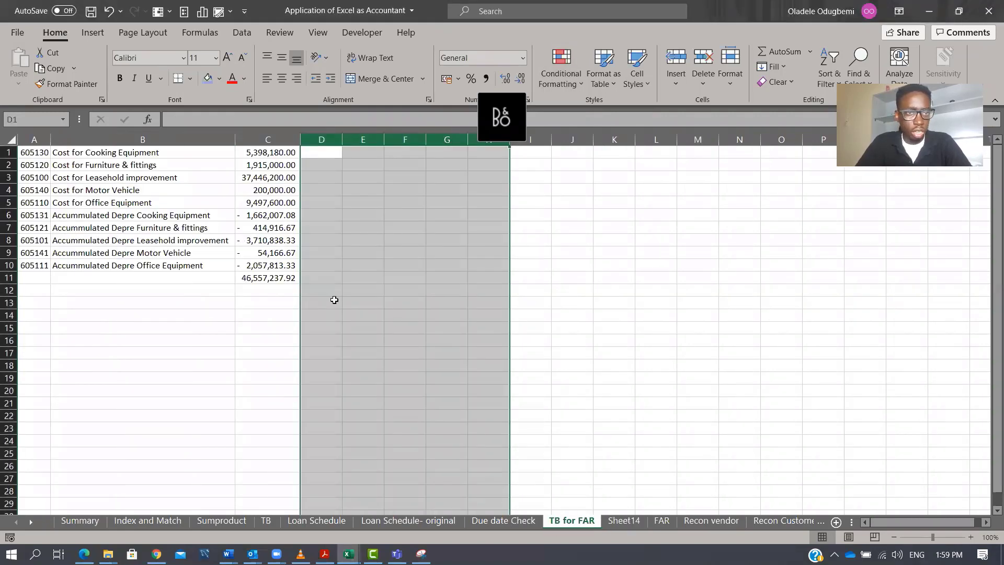
{"action": "left_click_drag", "start_coordinate": [36, 149], "coordinate": [284, 277]}
{"action": "key", "text": "ctrl+c"}
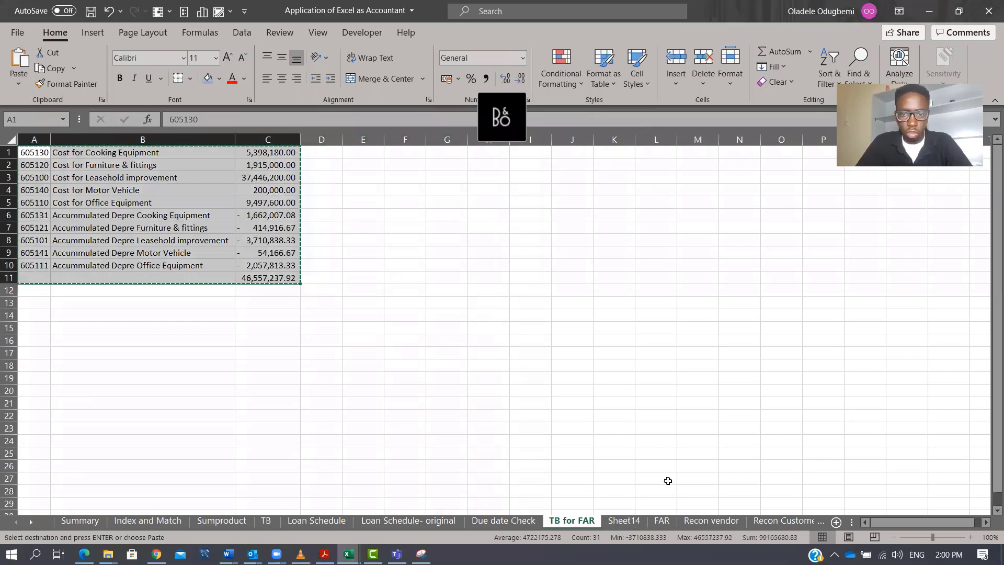
{"action": "left_click", "coordinate": [662, 520]}
{"action": "left_click", "coordinate": [627, 522]}
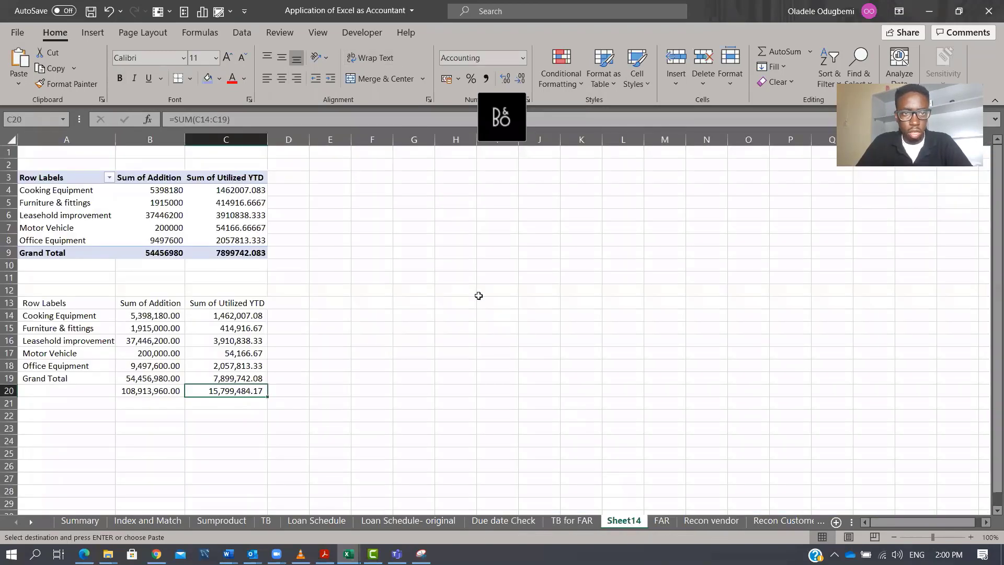
{"action": "left_click", "coordinate": [443, 305]}
{"action": "key", "text": "ctrl+v"}
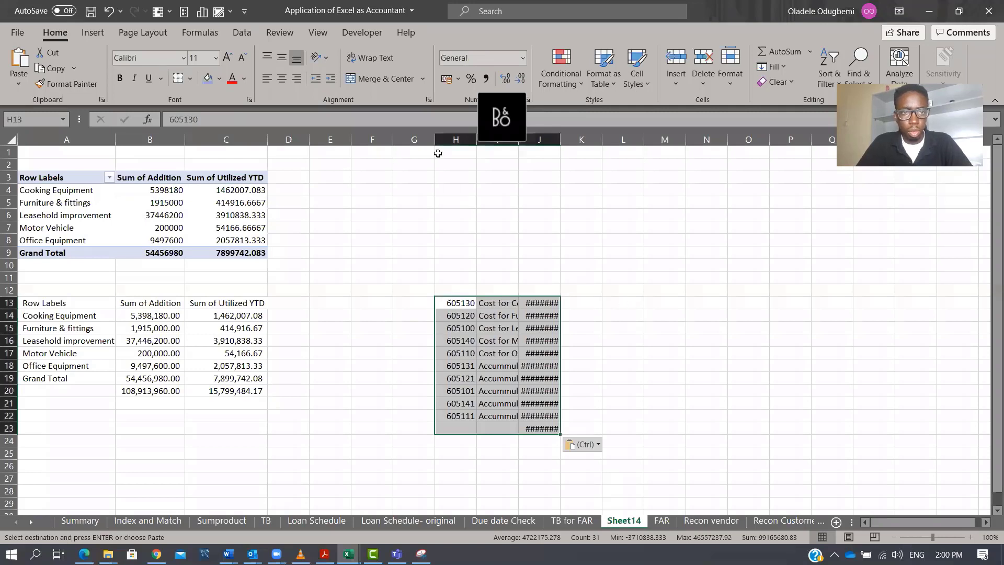
{"action": "left_click_drag", "start_coordinate": [437, 140], "coordinate": [564, 139]}
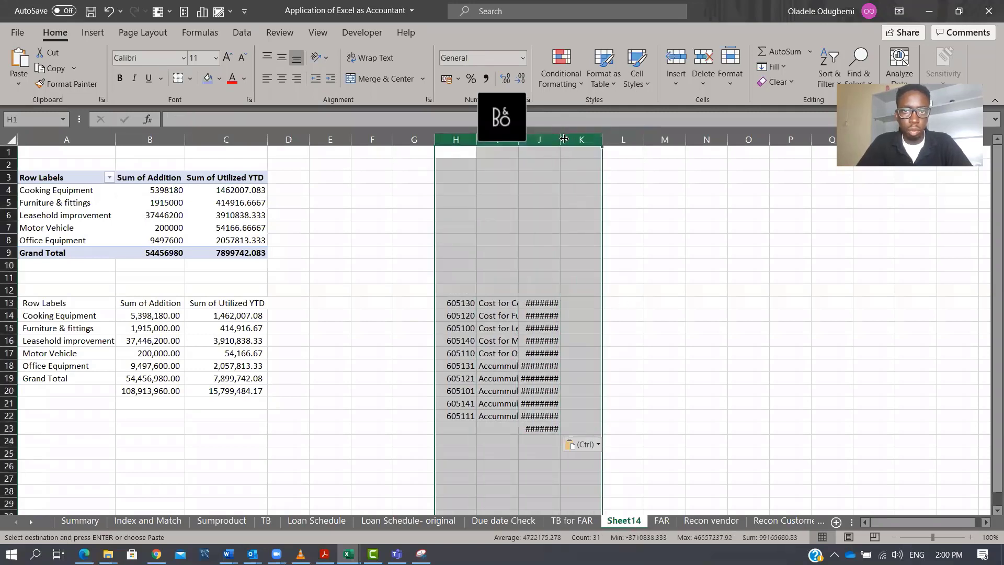
{"action": "double_click", "coordinate": [559, 138]}
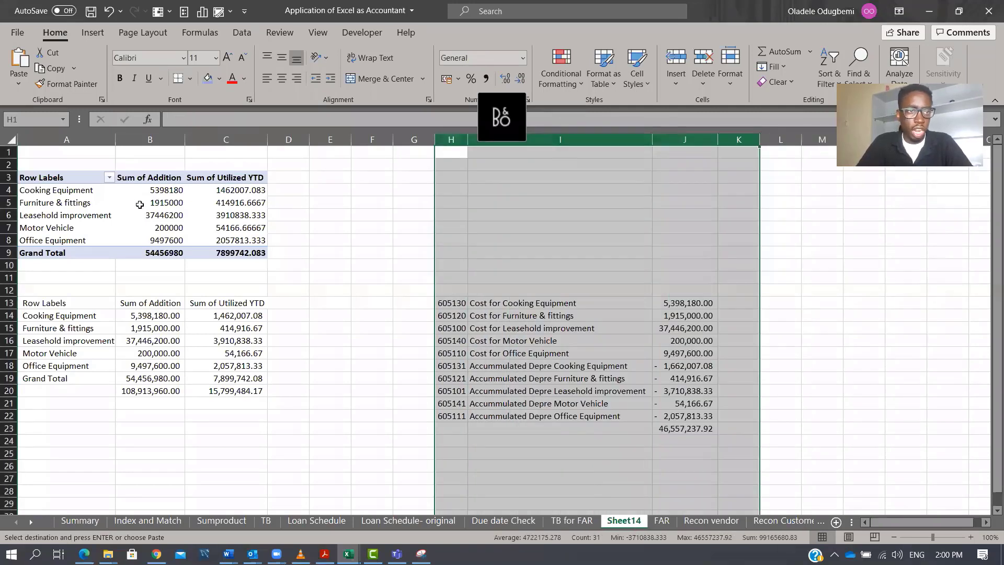
Add GL beneath Asset Class in the pivot rows, accept replacing existing data, and clear leftover cells A15:C20.
{"action": "left_click", "coordinate": [150, 189]}
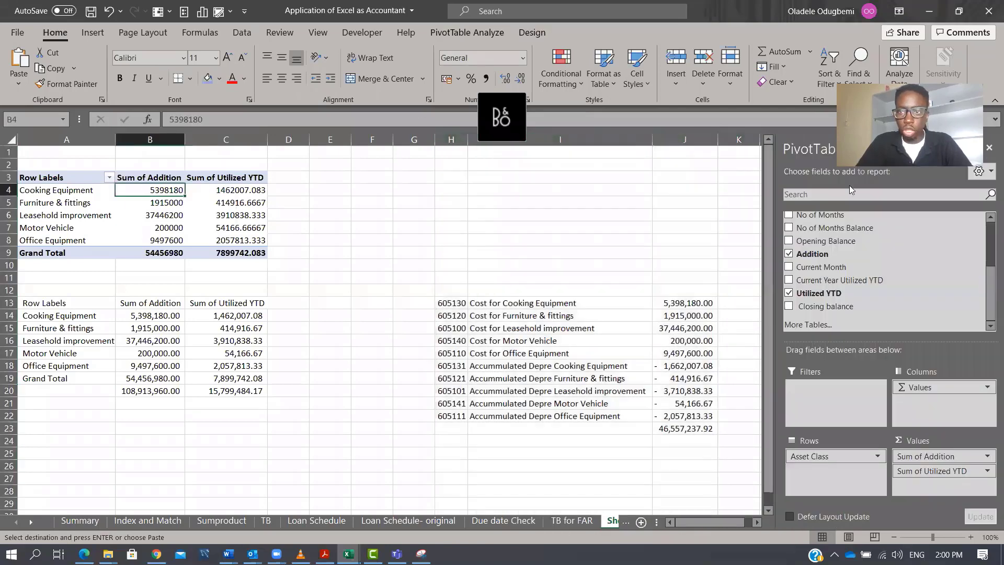
{"action": "scroll", "coordinate": [973, 253], "scroll_direction": "up", "scroll_amount": 3}
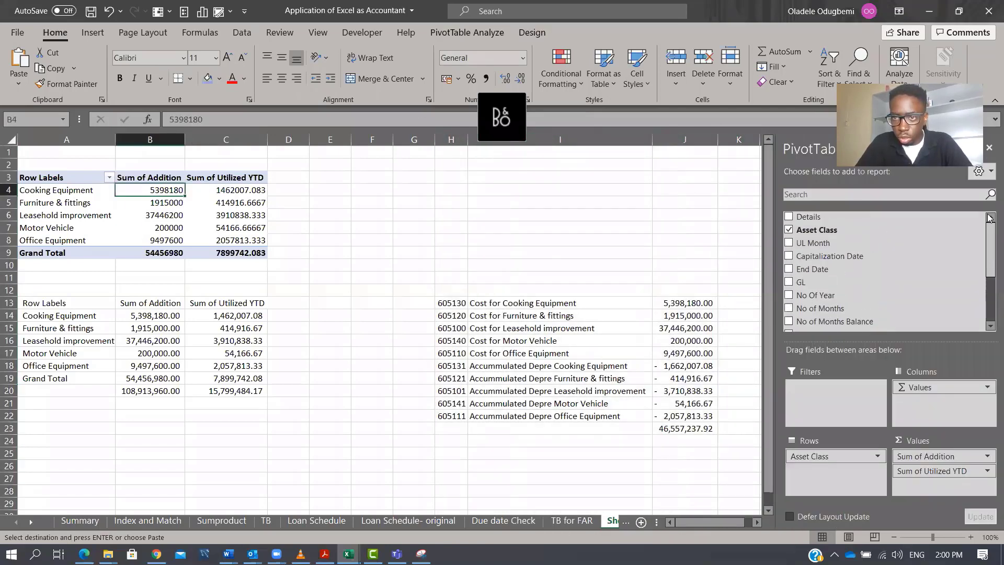
{"action": "left_click_drag", "start_coordinate": [805, 283], "coordinate": [813, 468]}
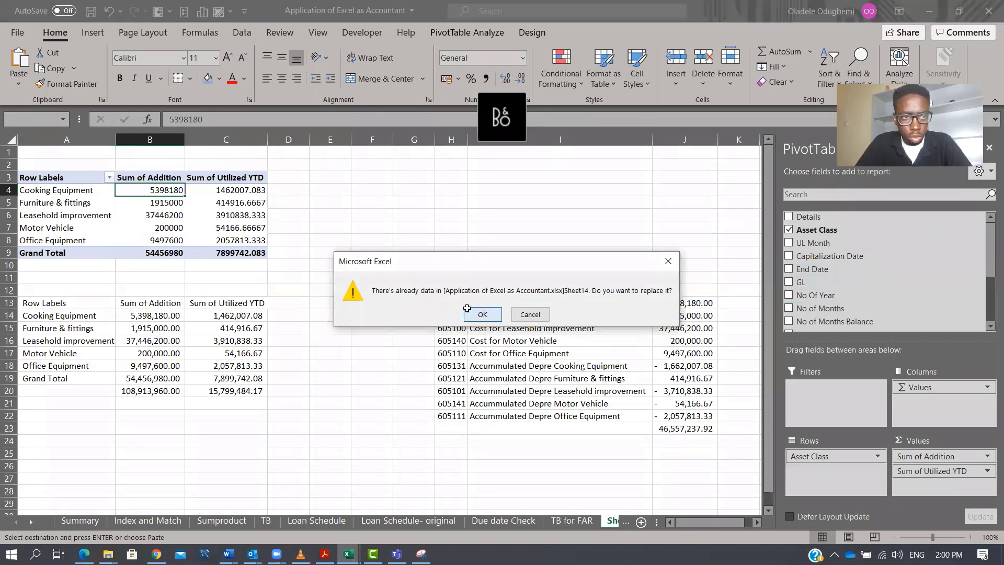
{"action": "left_click", "coordinate": [482, 314]}
{"action": "left_click_drag", "start_coordinate": [53, 327], "coordinate": [268, 391]}
{"action": "key", "text": "Delete"}
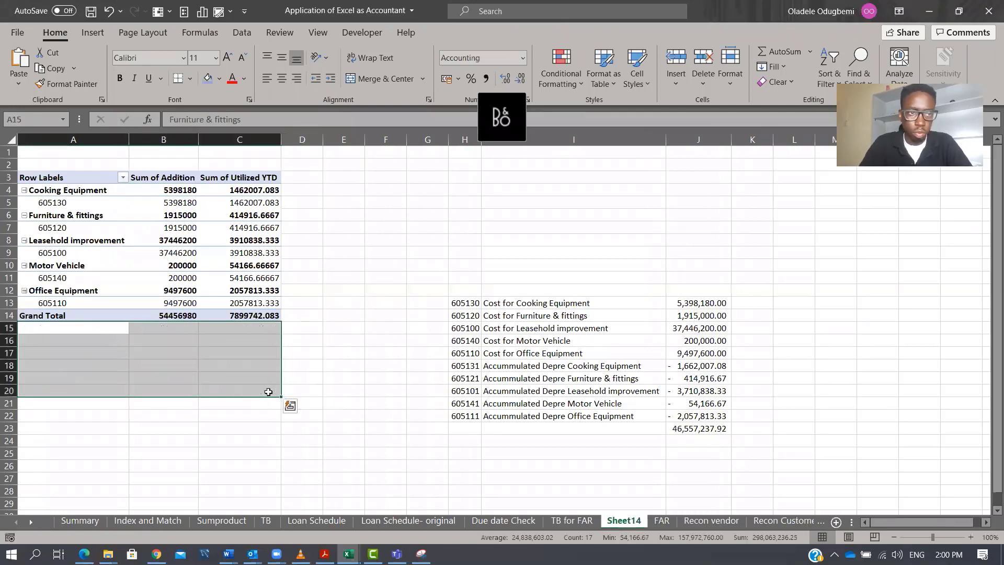
Switch the pivot table's report layout to tabular form.
{"action": "left_click", "coordinate": [54, 205]}
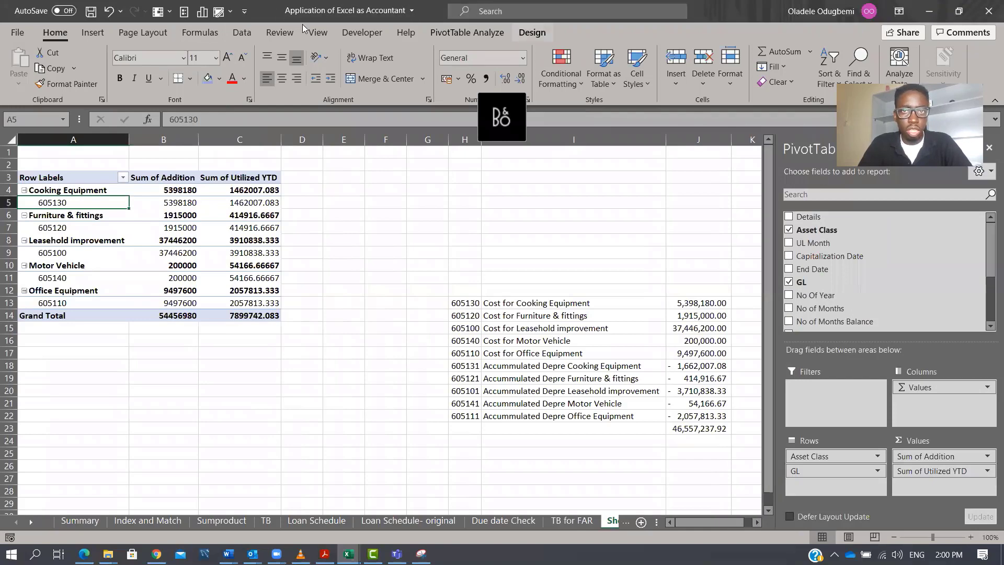
{"action": "left_click", "coordinate": [532, 32]}
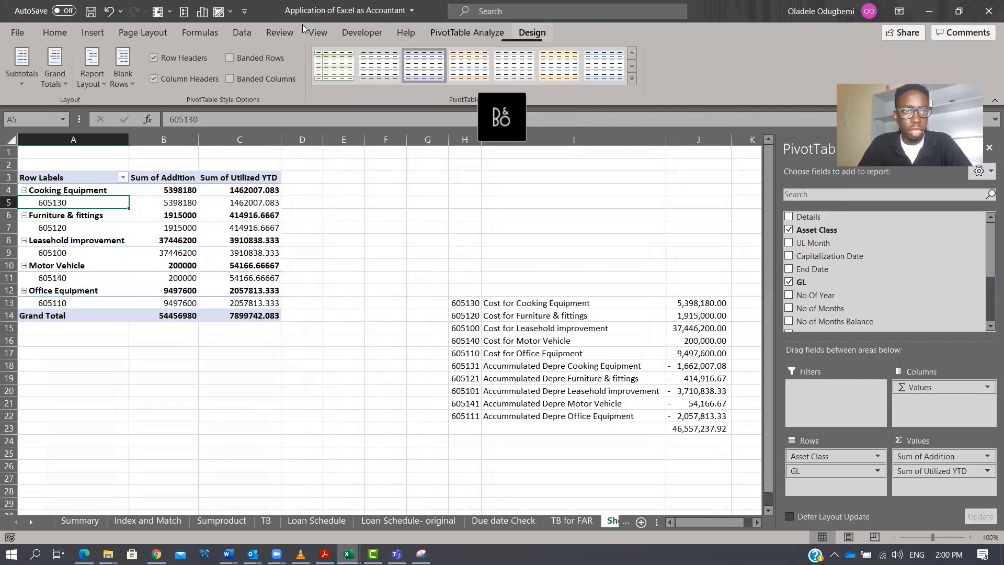
{"action": "left_click", "coordinate": [79, 84]}
{"action": "left_click", "coordinate": [115, 168]}
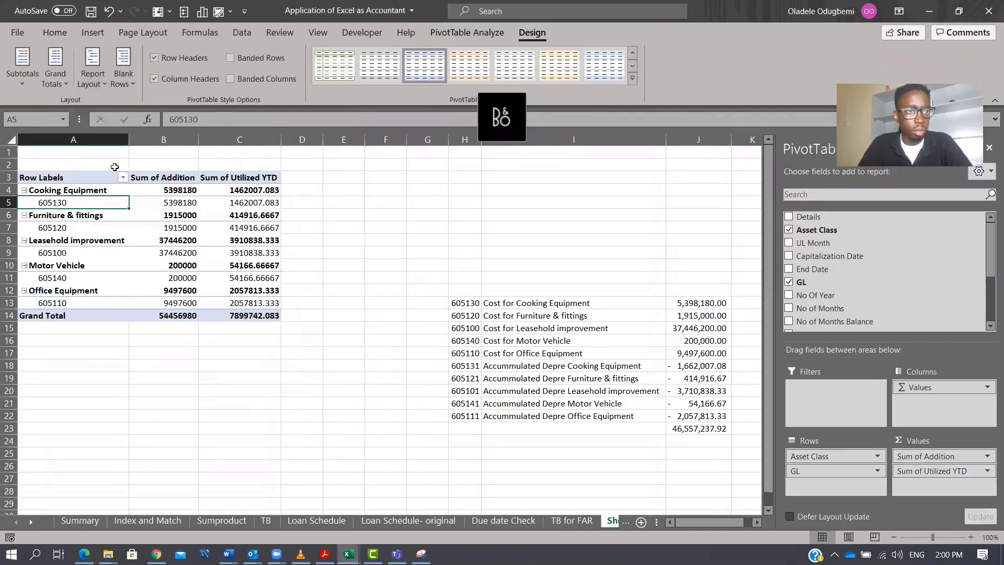
{"action": "left_click", "coordinate": [99, 78]}
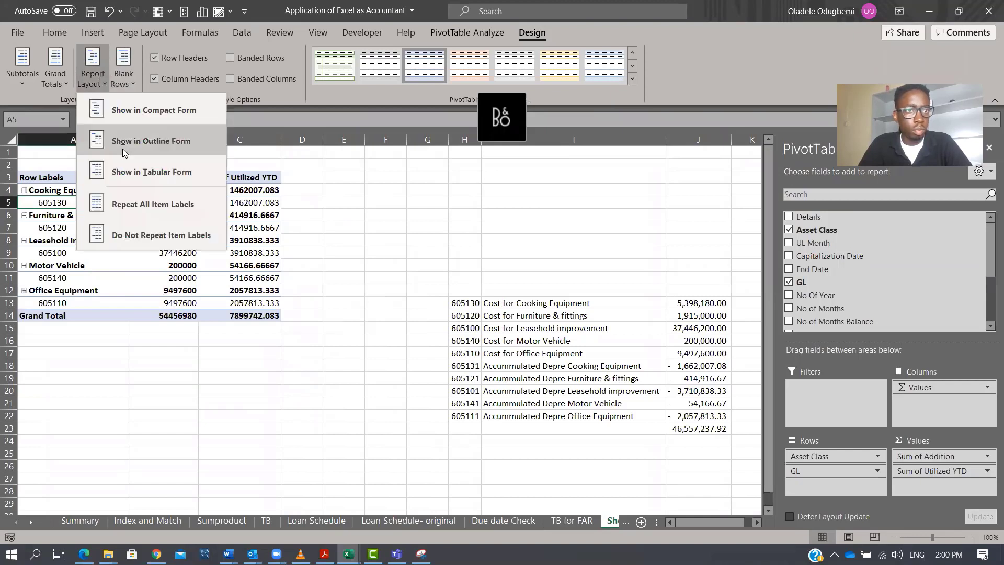
{"action": "left_click", "coordinate": [138, 172]}
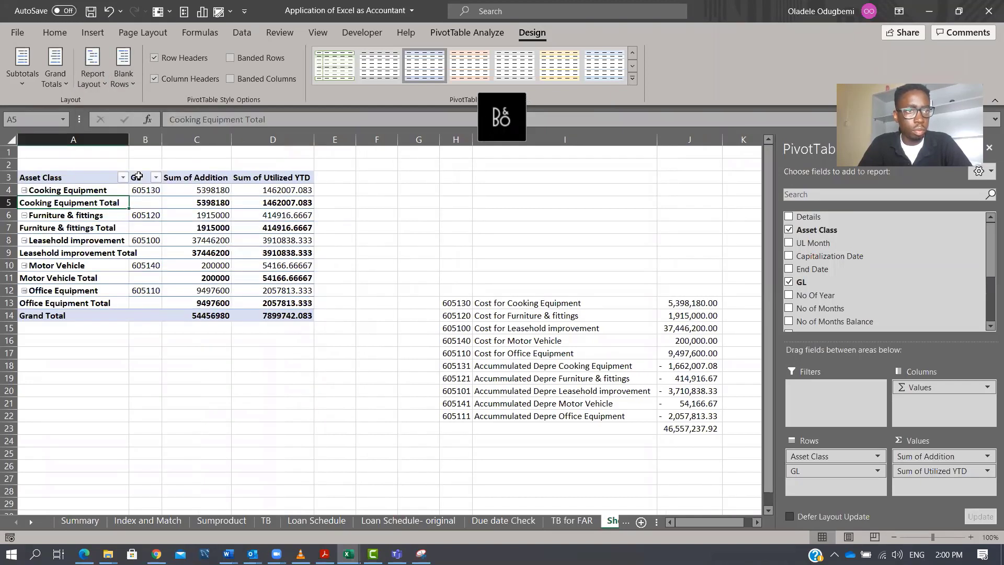
Turn off subtotals in the pivot table.
{"action": "left_click", "coordinate": [67, 85]}
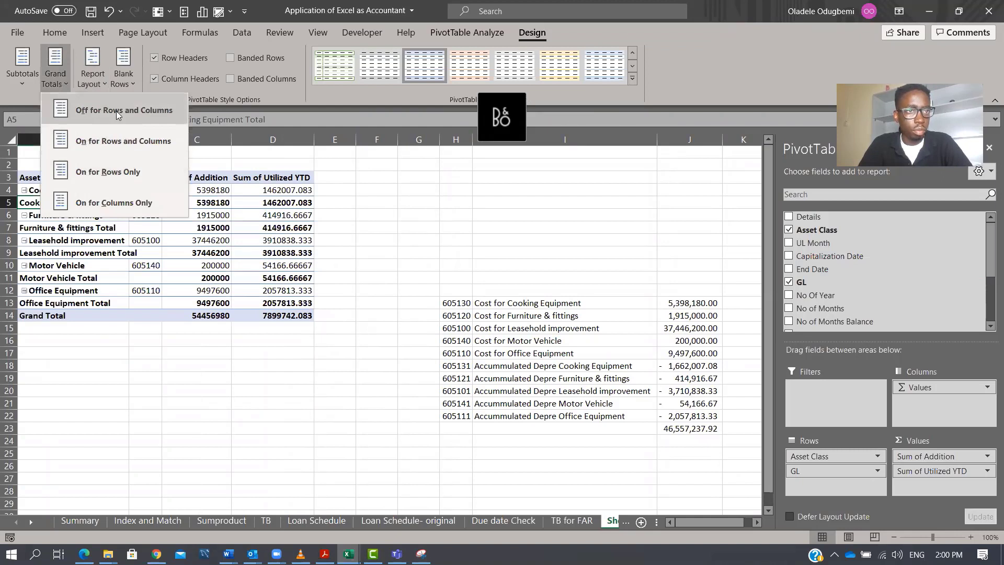
{"action": "left_click", "coordinate": [19, 82]}
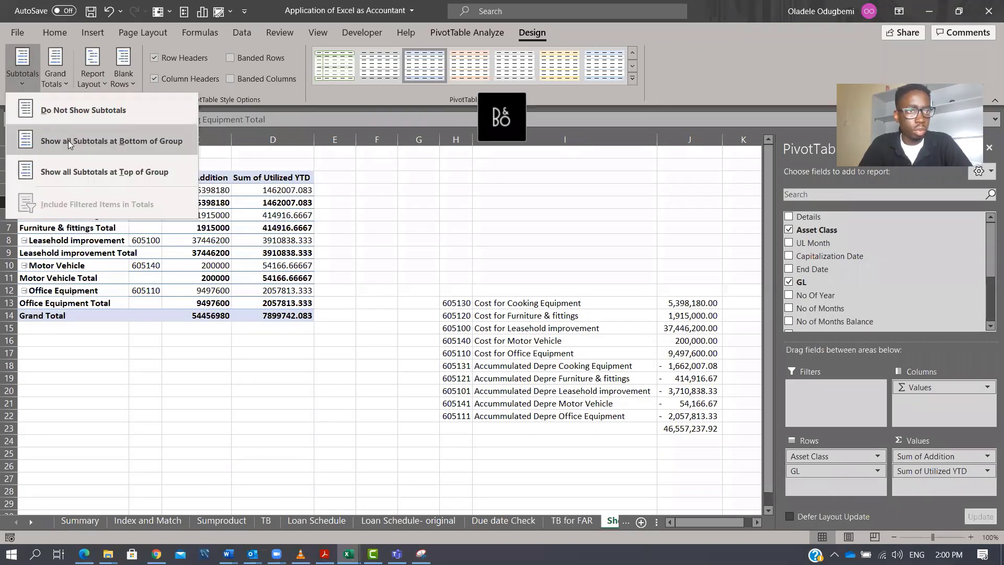
{"action": "left_click", "coordinate": [77, 111]}
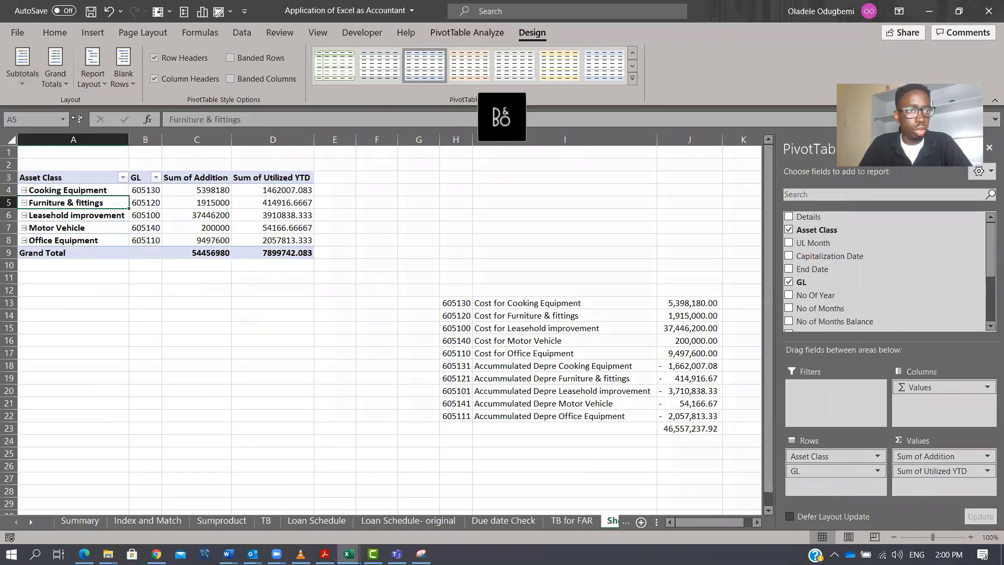
Copy the pivot table's header and asset rows A3:D8 and paste them at A16.
{"action": "left_click_drag", "start_coordinate": [63, 191], "coordinate": [266, 239]}
{"action": "left_click_drag", "start_coordinate": [80, 177], "coordinate": [264, 239]}
{"action": "key", "text": "ctrl+c"}
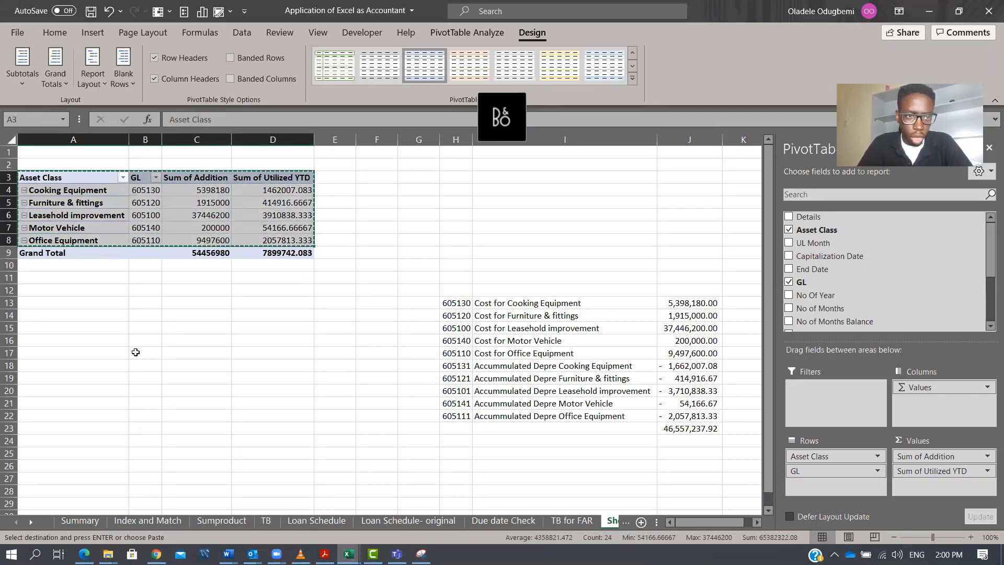
{"action": "left_click", "coordinate": [99, 339]}
{"action": "key", "text": "ctrl+v"}
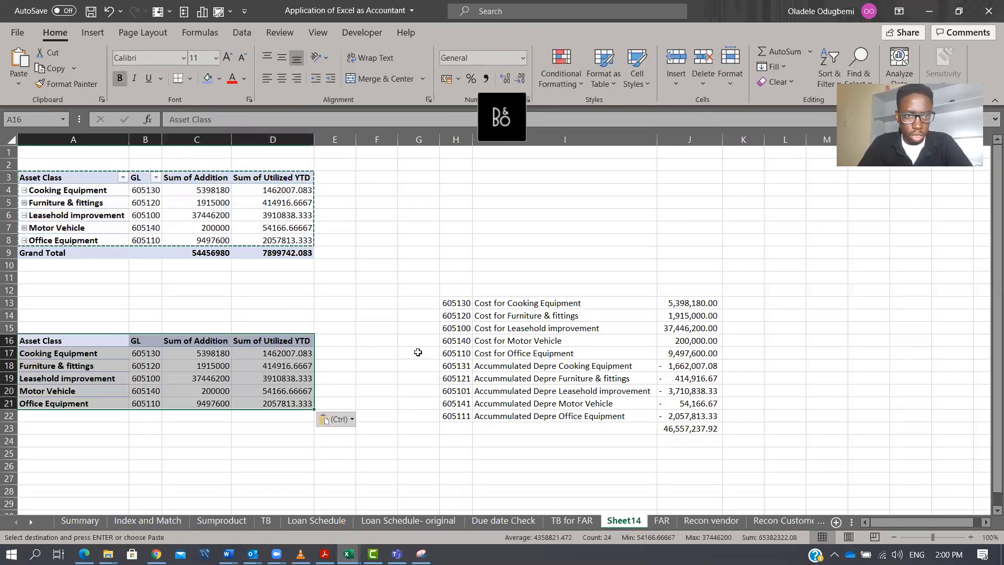
Insert three blank columns before column H to move the TB balances further right.
{"action": "left_click", "coordinate": [455, 139]}
{"action": "key", "text": "Escape"}
{"action": "key", "text": "ctrl+shift+plus"}
{"action": "key", "text": "ctrl+shift+plus"}
{"action": "key", "text": "ctrl+shift+plus"}
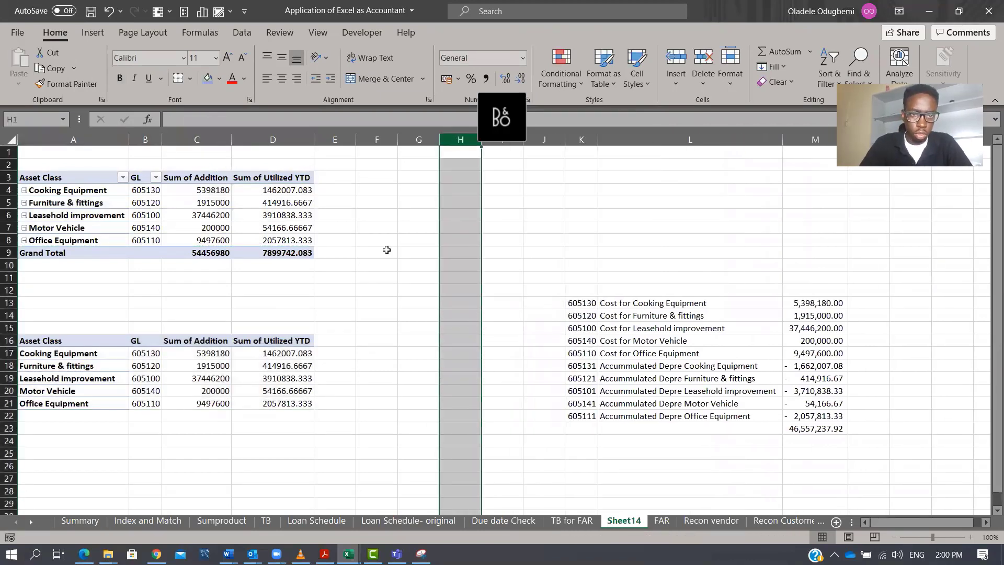
Merge and center C15:D15 and enter the heading FAR.
{"action": "left_click", "coordinate": [324, 354]}
{"action": "left_click", "coordinate": [329, 340]}
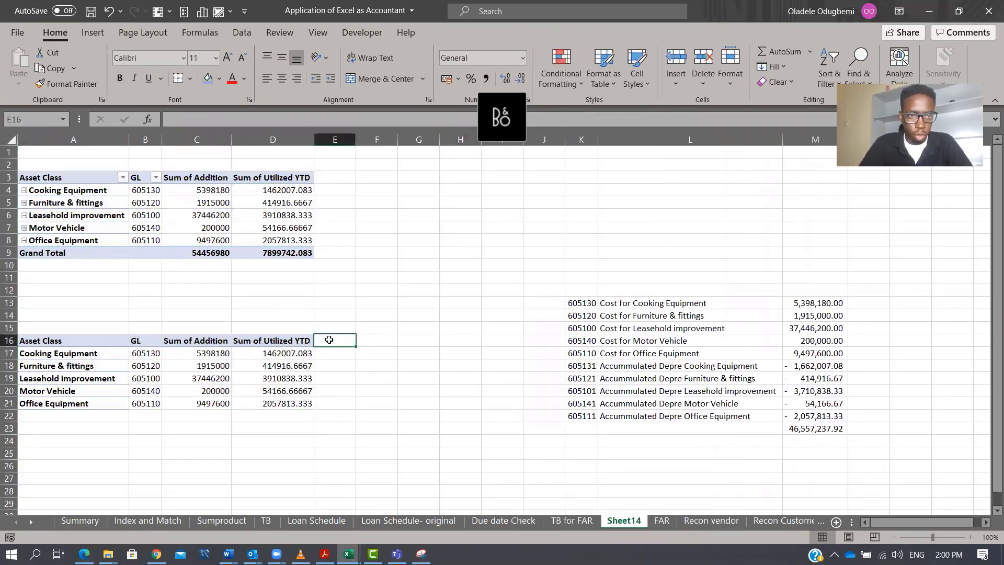
{"action": "left_click_drag", "start_coordinate": [193, 326], "coordinate": [272, 328]}
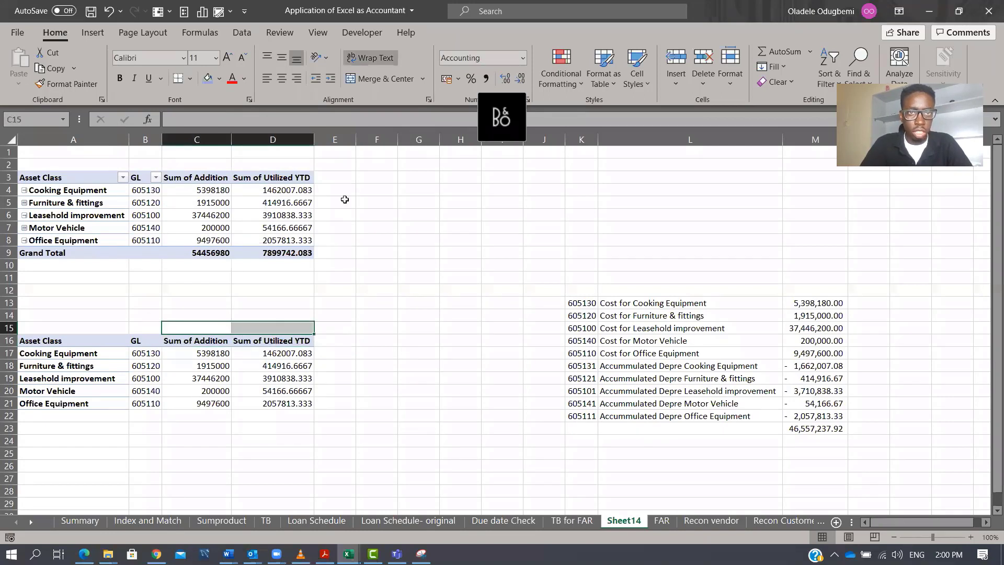
{"action": "left_click", "coordinate": [374, 79]}
{"action": "type", "text": "FAR"}
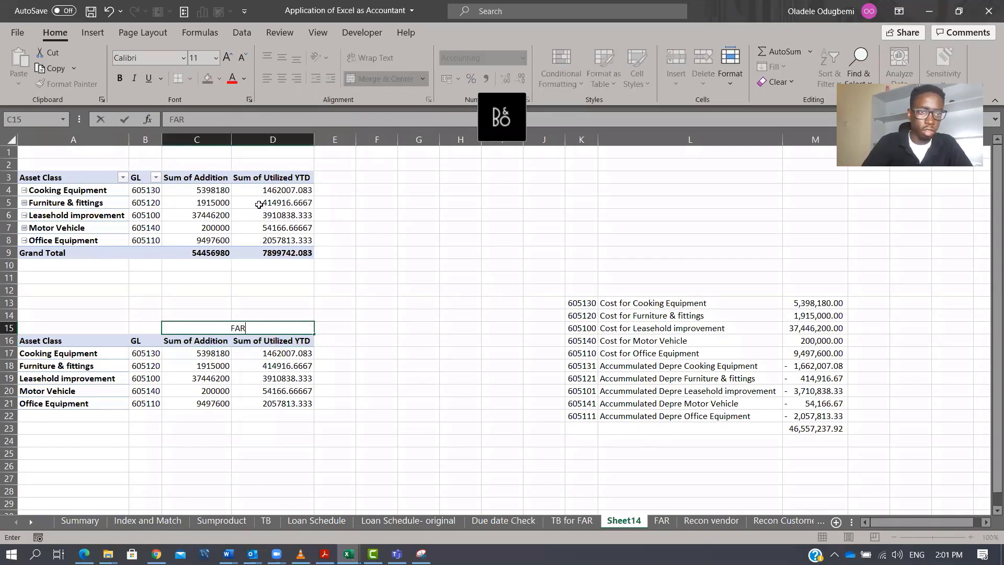
Merge and center E15:F15 and enter the heading GL.
{"action": "key", "text": "Tab"}
{"action": "key", "text": "shift+Right"}
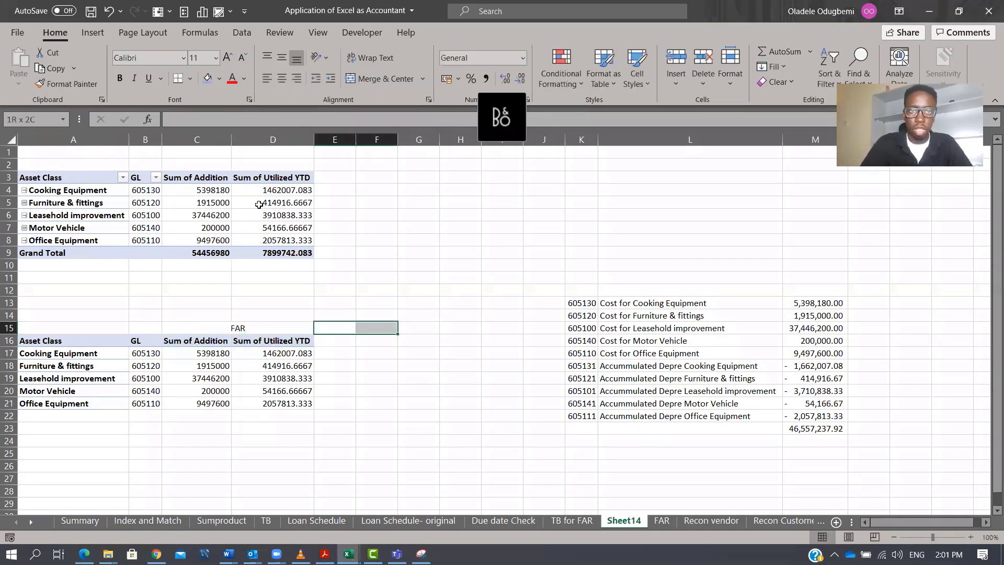
{"action": "left_click", "coordinate": [394, 76]}
{"action": "type", "text": "GL"}
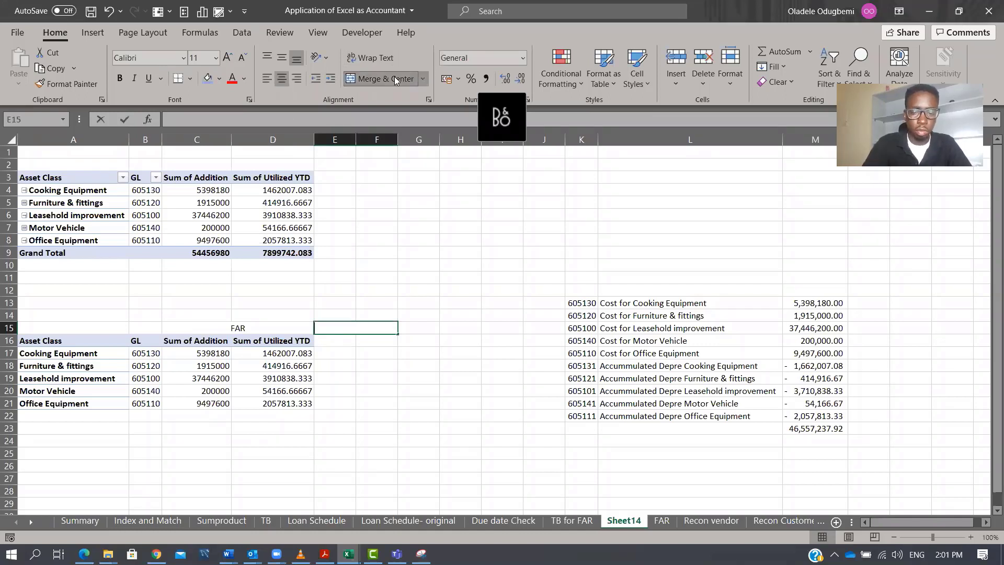
Merge and center G15:H15 and enter the heading Variance.
{"action": "key", "text": "Tab"}
{"action": "key", "text": "shift+Right"}
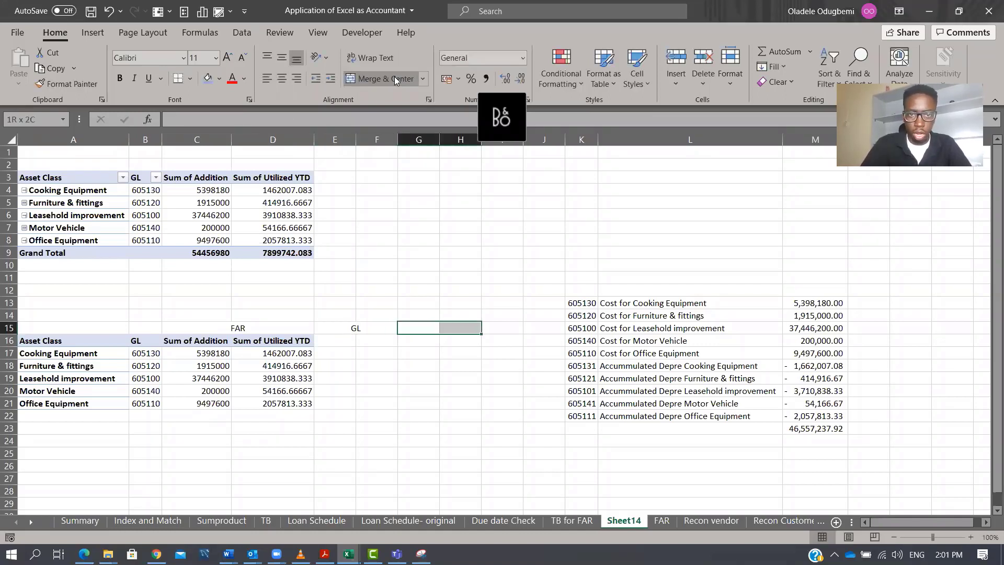
{"action": "left_click", "coordinate": [390, 73]}
{"action": "type", "text": "Va"}
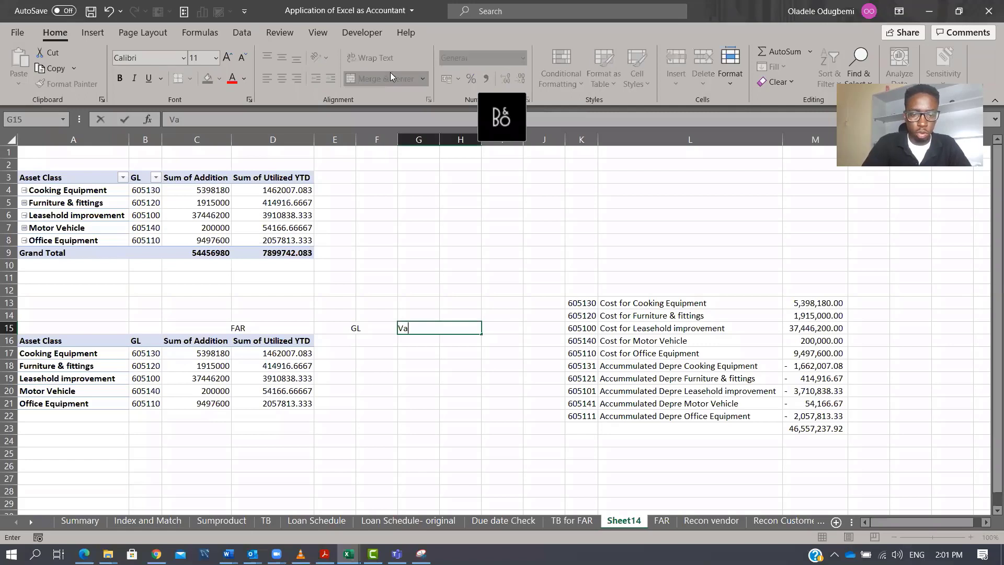
{"action": "type", "text": "riance"}
{"action": "key", "text": "Return"}
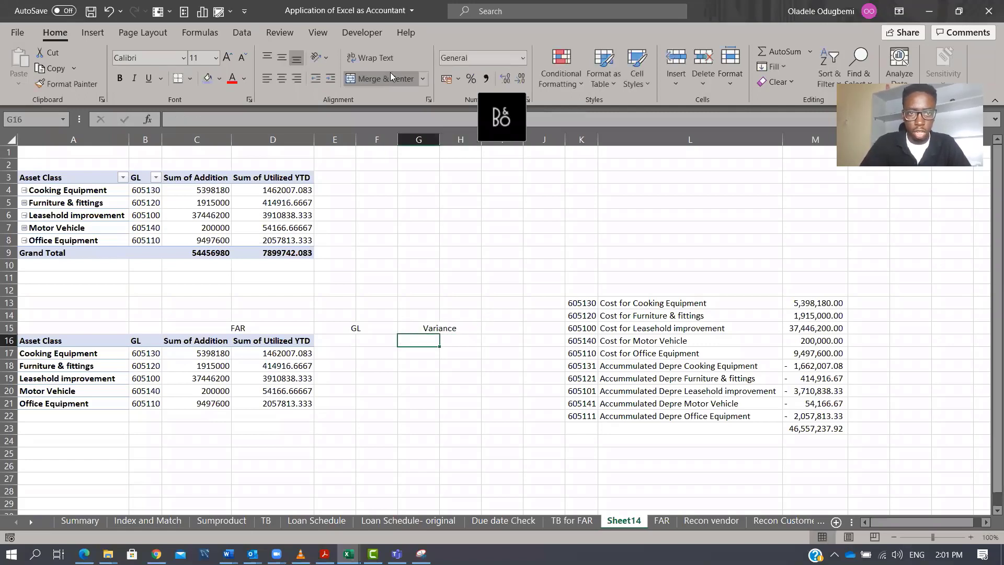
Enter =VLOOKUP(B17,$K$13:$M$22,3,FALSE) in E17 to pull the GL cost balance.
{"action": "key", "text": "Left"}
{"action": "key", "text": "Left"}
{"action": "key", "text": "Down"}
{"action": "type", "text": "="}
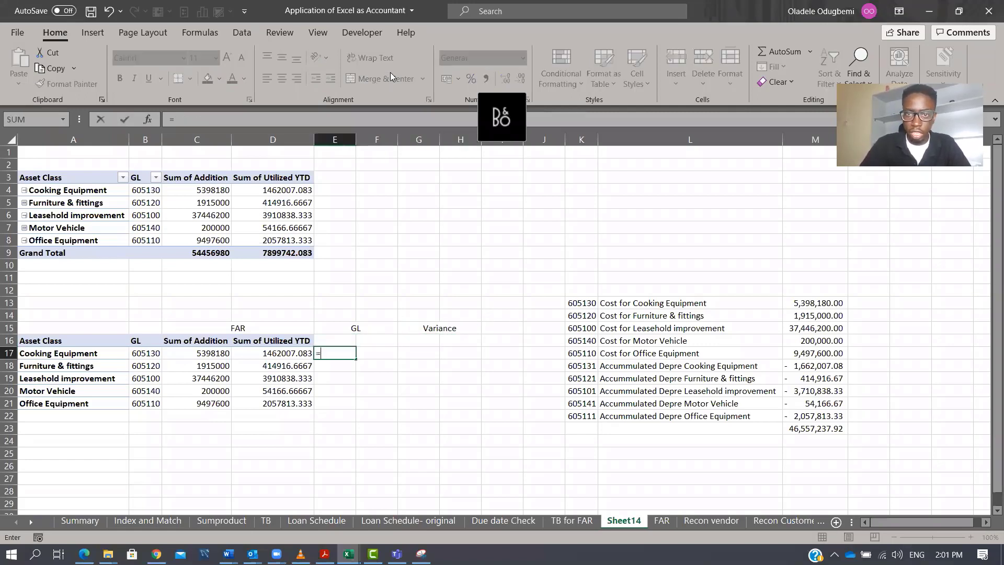
{"action": "type", "text": "vl"}
{"action": "key", "text": "Tab"}
{"action": "key", "text": "Left"}
{"action": "key", "text": "Left"}
{"action": "key", "text": "Left"}
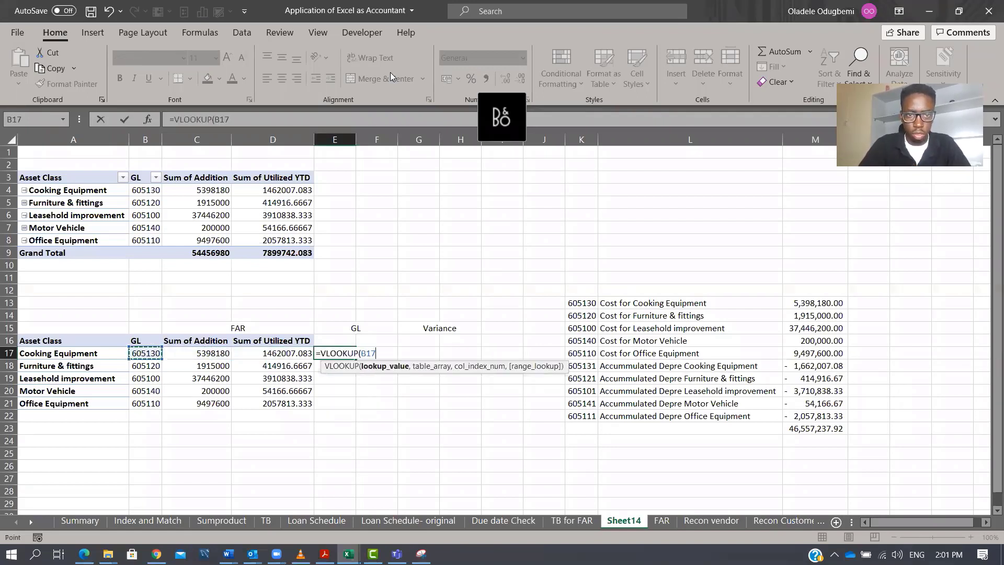
{"action": "type", "text": ","}
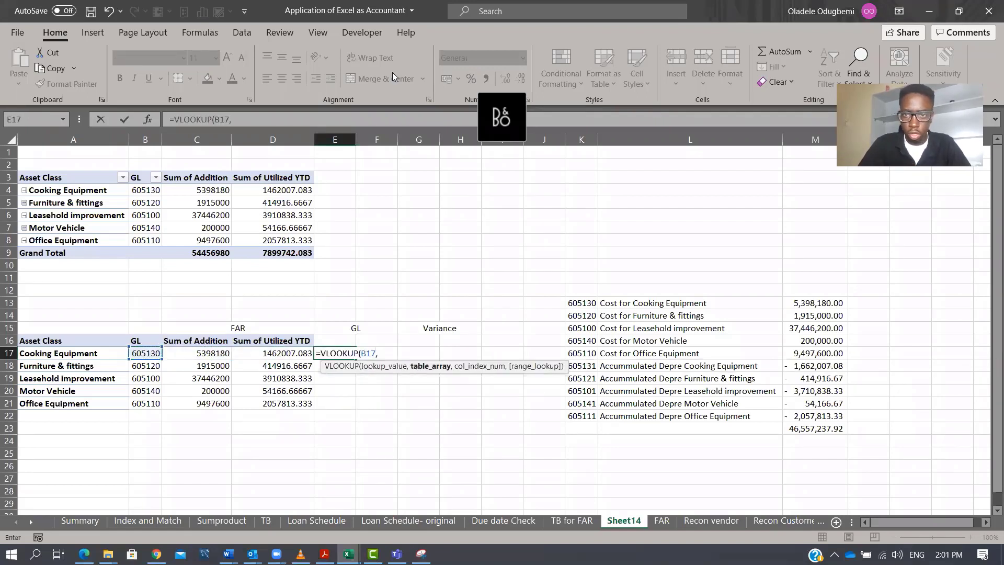
{"action": "left_click_drag", "start_coordinate": [575, 303], "coordinate": [806, 409]}
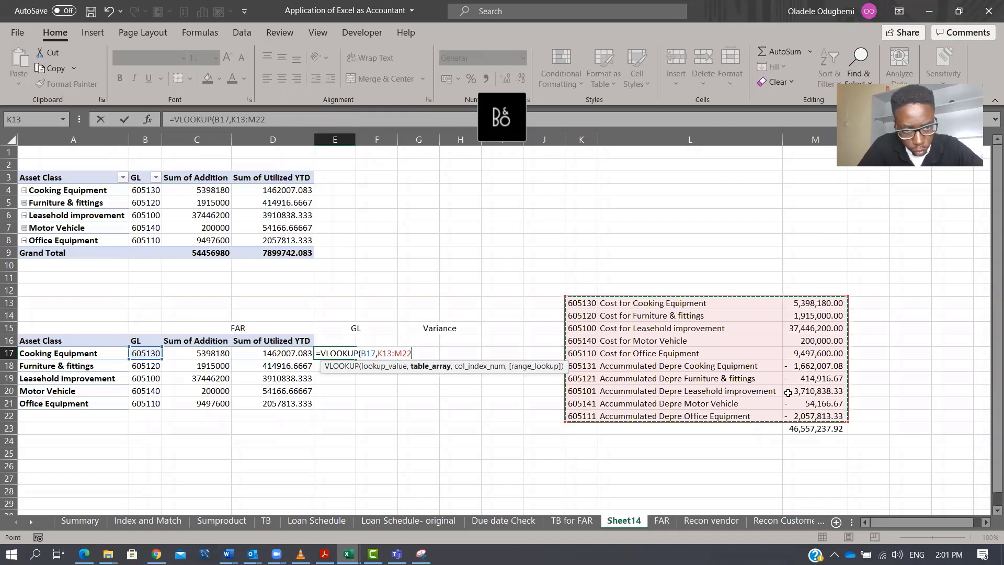
{"action": "key", "text": "F4"}
{"action": "type", "text": ","}
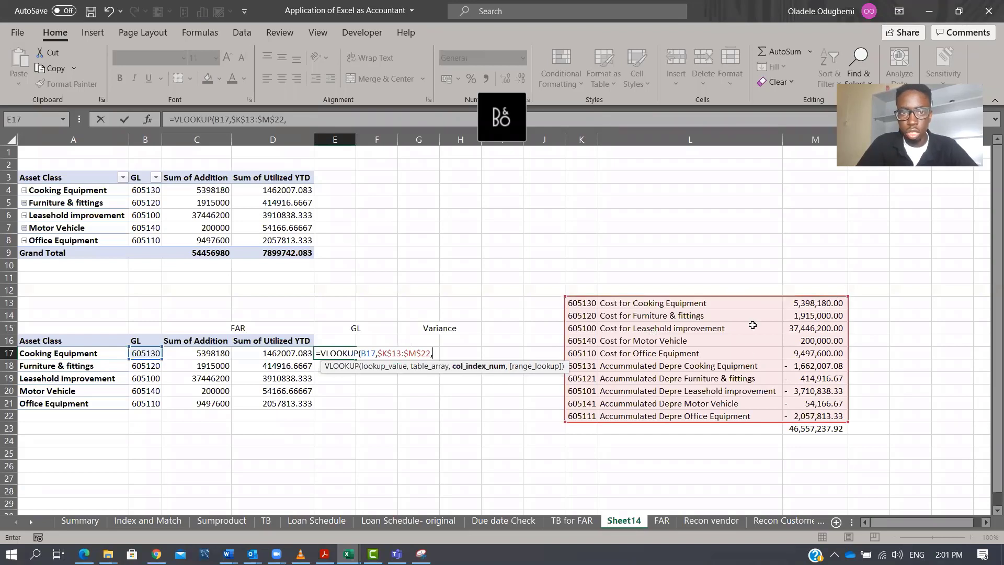
{"action": "type", "text": "3,"}
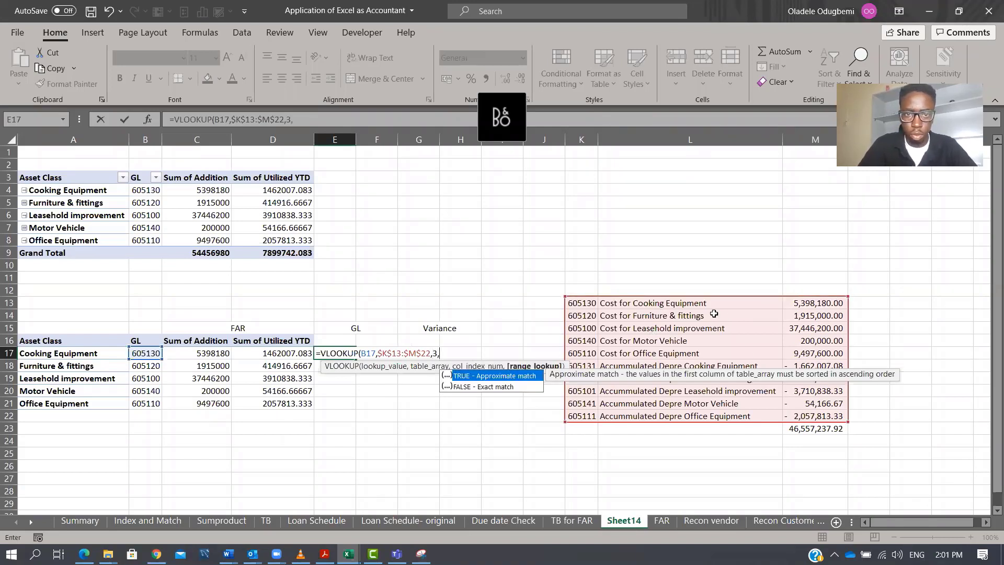
{"action": "key", "text": "Down"}
{"action": "key", "text": "Tab"}
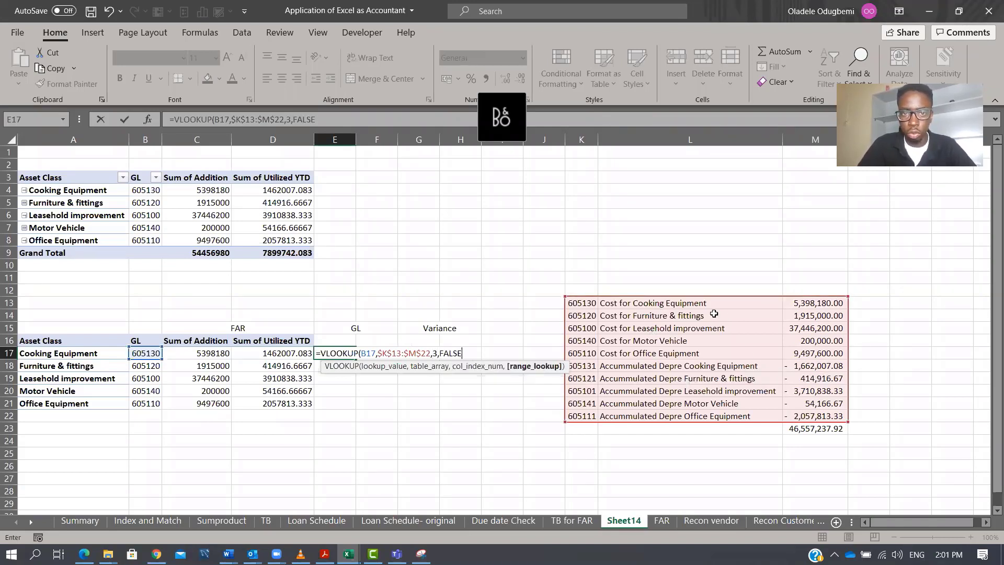
{"action": "type", "text": ")"}
{"action": "key", "text": "ctrl+Return"}
Fill the E17 lookup formula down to E21 and widen column E.
{"action": "key", "text": "shift+Down"}
{"action": "key", "text": "shift+Down"}
{"action": "key", "text": "shift+Down"}
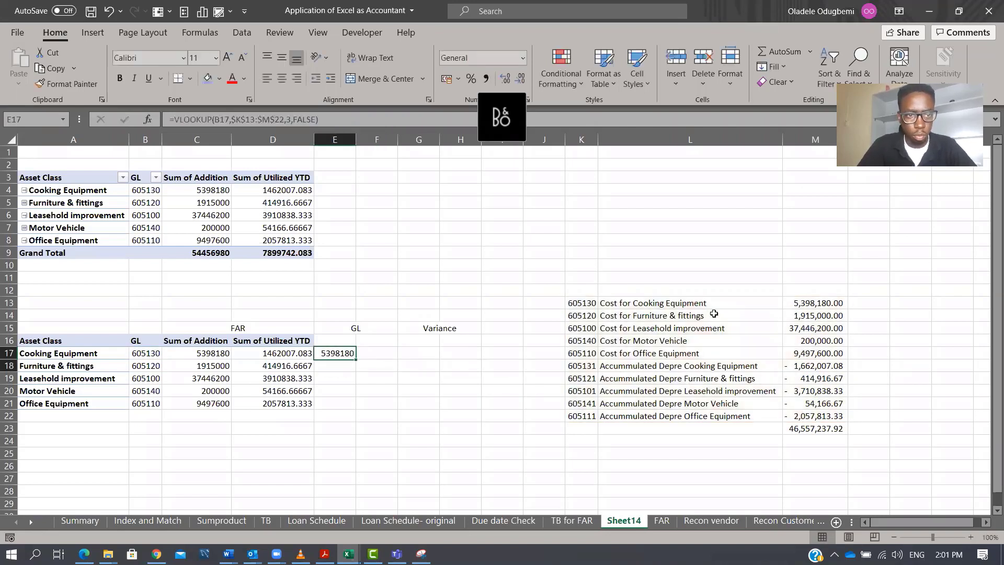
{"action": "key", "text": "shift+Down"}
{"action": "key", "text": "ctrl+d"}
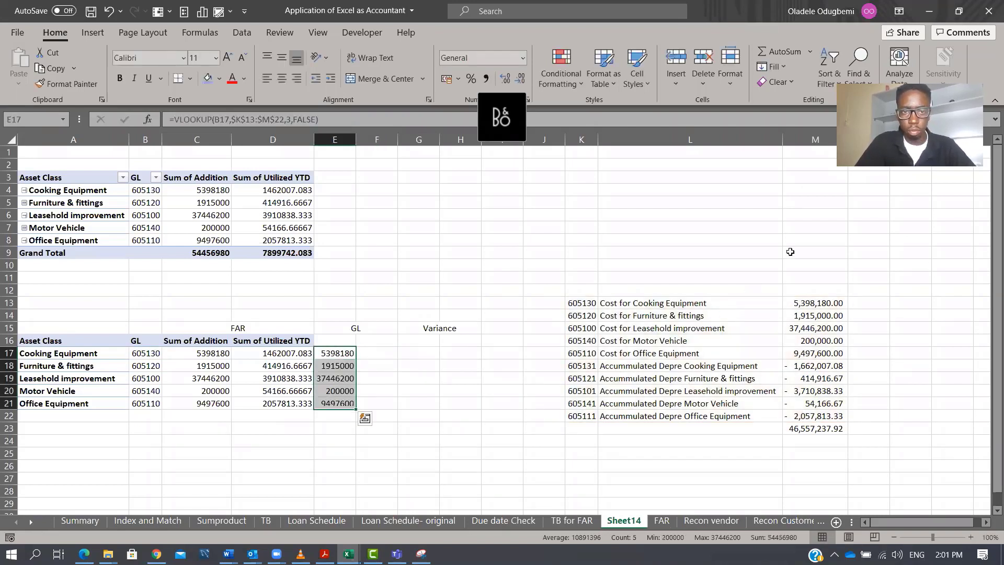
{"action": "left_click_drag", "start_coordinate": [350, 142], "coordinate": [390, 139]}
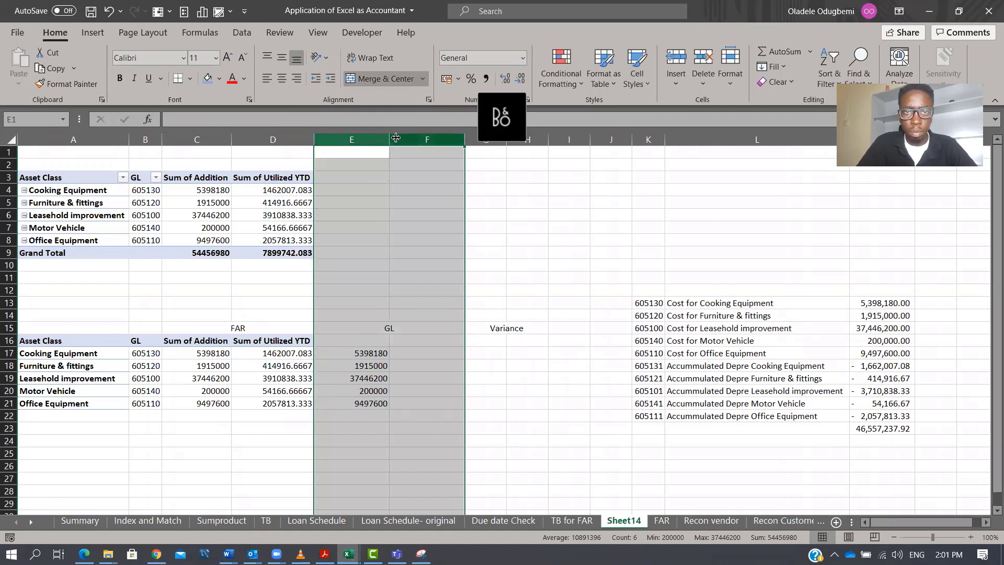
Enter =VLOOKUP(B17+1,$K$13:$M$22,3,FALSE) in F17 to pull the GL accumulated depreciation balance.
{"action": "left_click", "coordinate": [434, 350]}
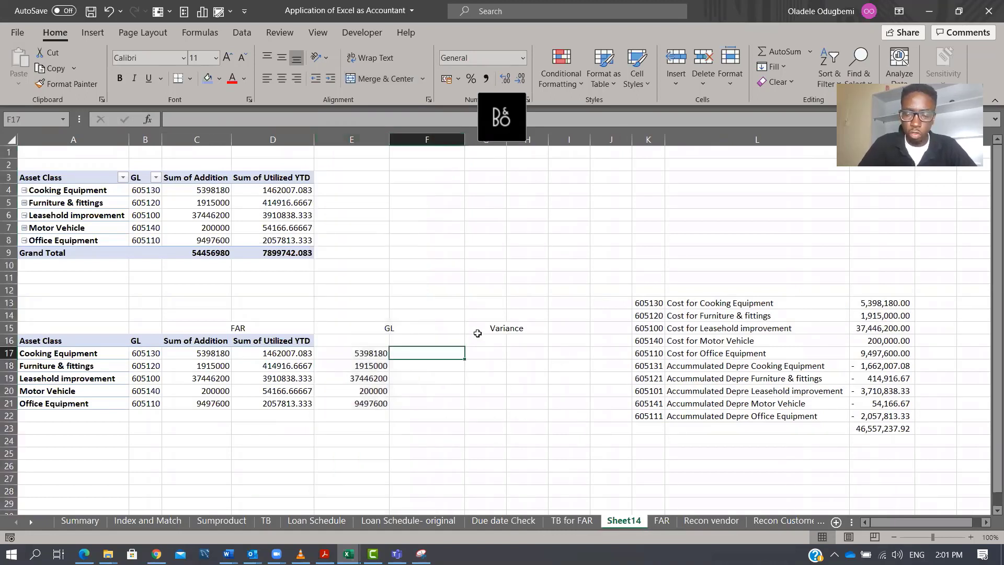
{"action": "type", "text": "=VLOOKUP("}
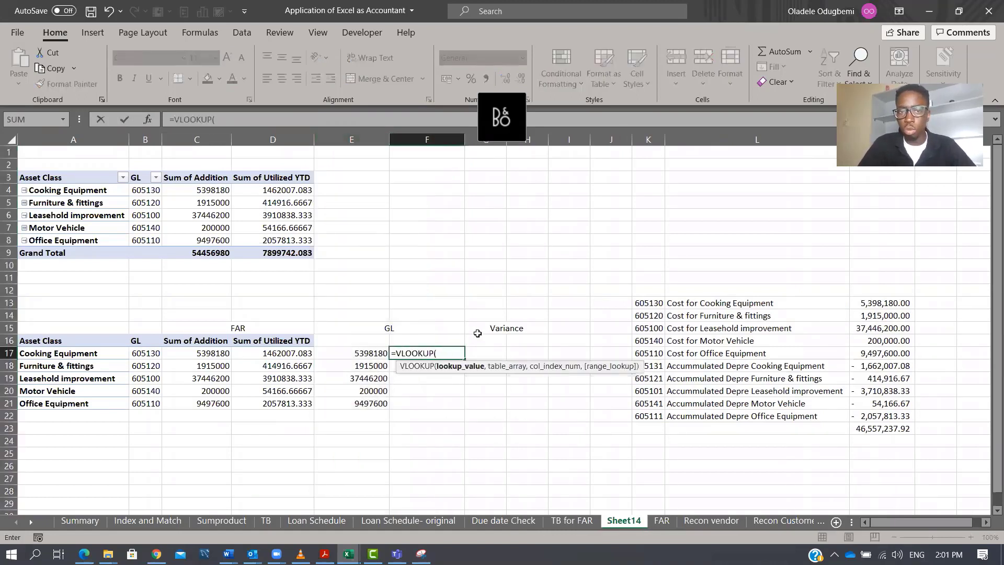
{"action": "key", "text": "Left"}
{"action": "key", "text": "Left"}
{"action": "key", "text": "Left"}
{"action": "key", "text": "Left"}
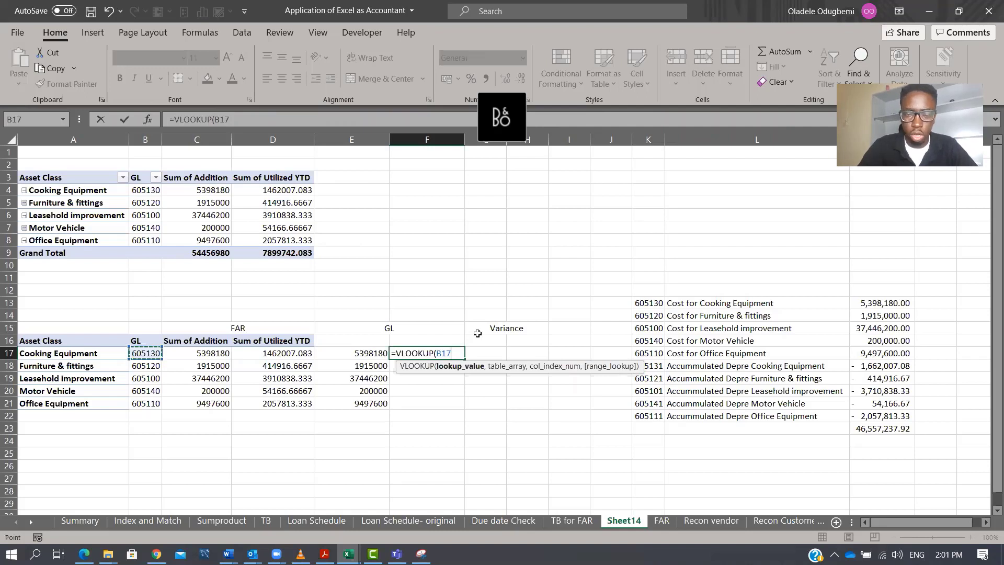
{"action": "type", "text": "+1,"}
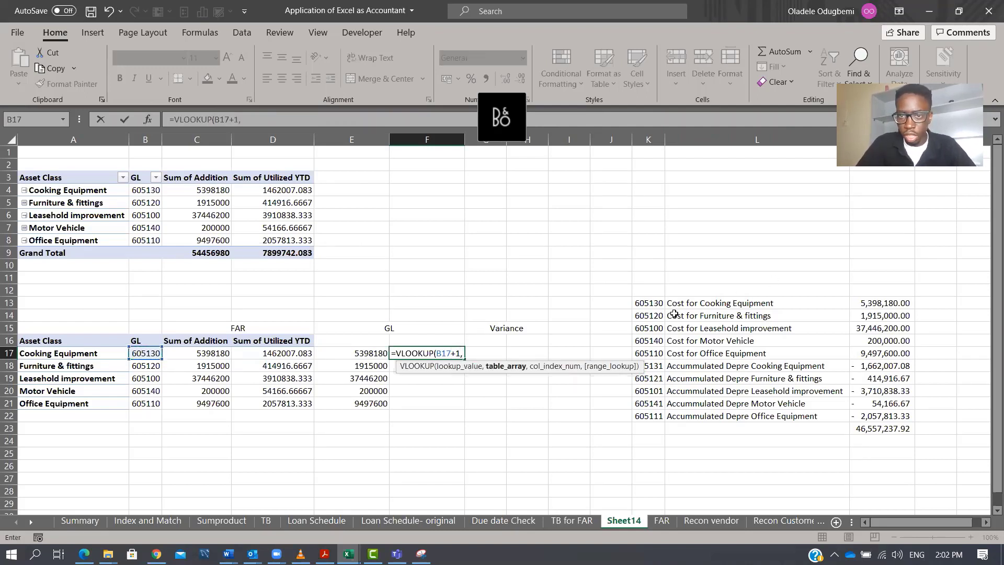
{"action": "left_click_drag", "start_coordinate": [649, 303], "coordinate": [869, 416]}
{"action": "key", "text": "F4"}
{"action": "type", "text": ",3,"}
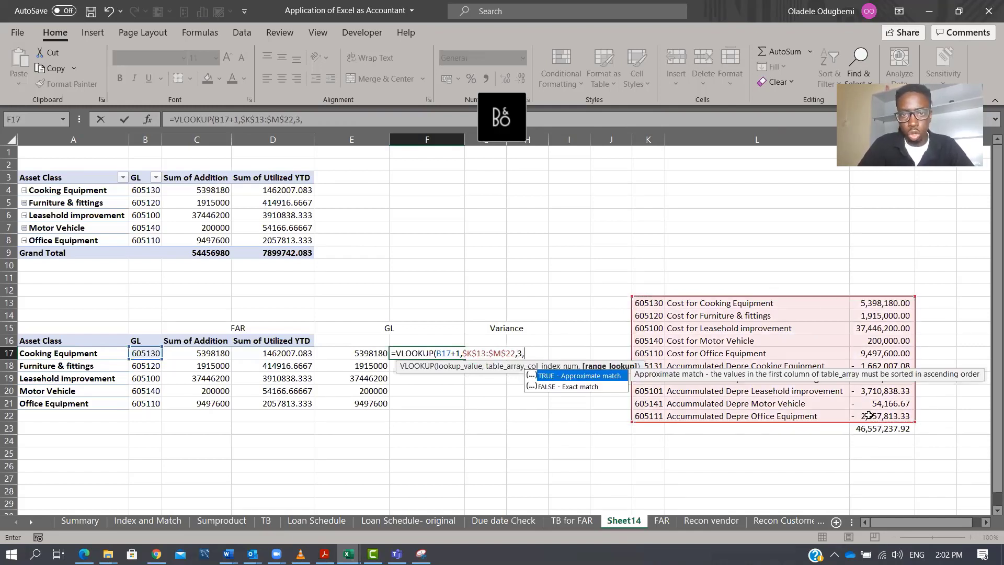
{"action": "key", "text": "Down"}
{"action": "key", "text": "Tab"}
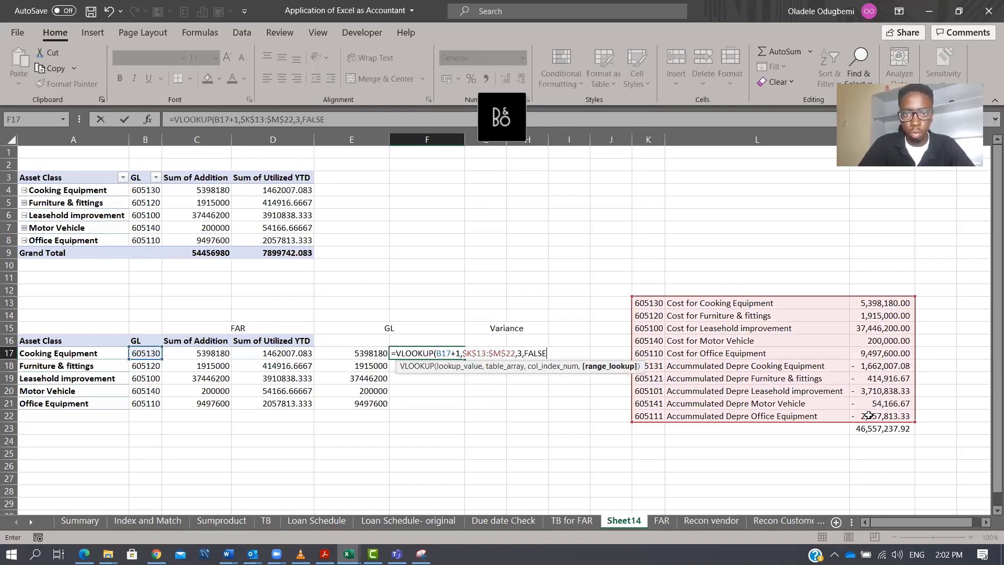
{"action": "key", "text": "ctrl+Return"}
Fill the F17 lookup formula down to F21.
{"action": "key", "text": "shift+Down"}
{"action": "key", "text": "shift+Down"}
{"action": "key", "text": "shift+Down"}
{"action": "key", "text": "shift+Down"}
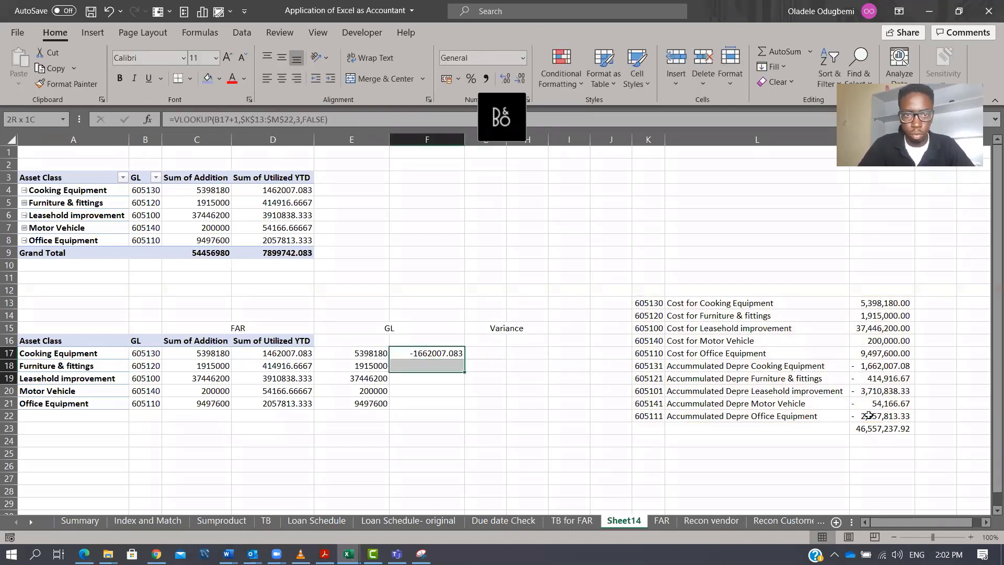
{"action": "key", "text": "ctrl+d"}
Enter =C17-E17 in G17 to calculate the cost variance.
{"action": "key", "text": "Right"}
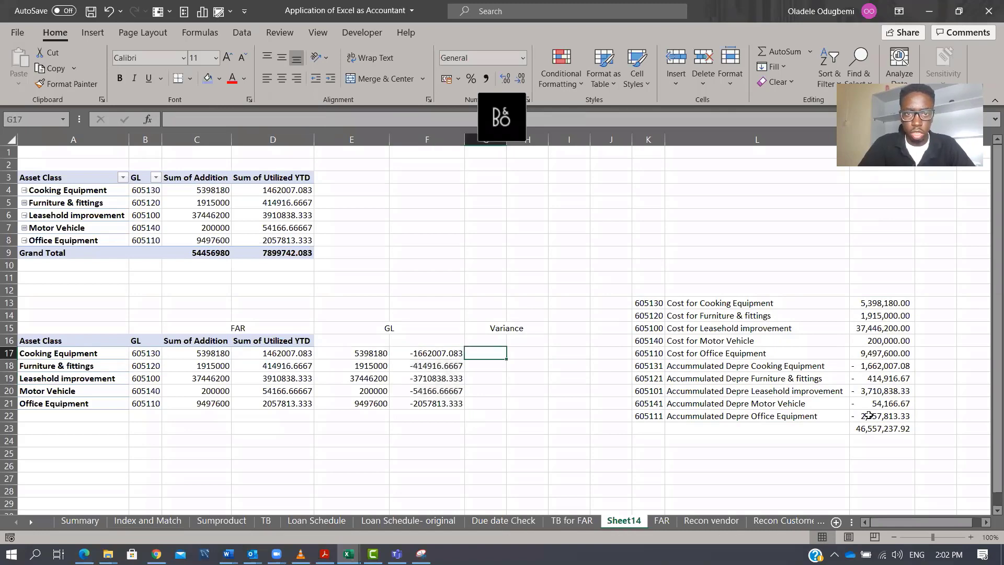
{"action": "type", "text": "="}
{"action": "key", "text": "Left"}
{"action": "key", "text": "Left"}
{"action": "key", "text": "Left"}
{"action": "key", "text": "Left"}
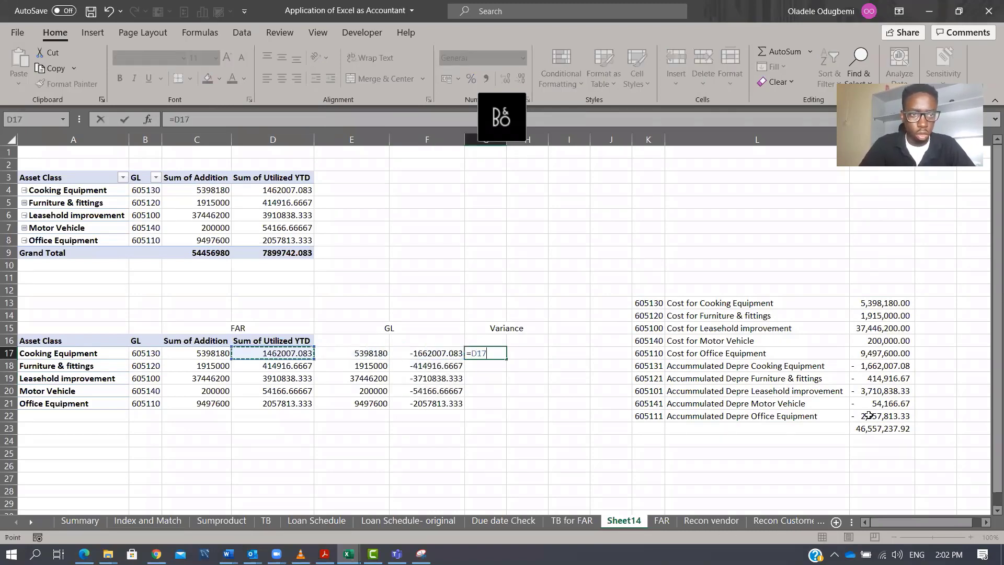
{"action": "type", "text": "-"}
{"action": "key", "text": "Left"}
{"action": "key", "text": "Left"}
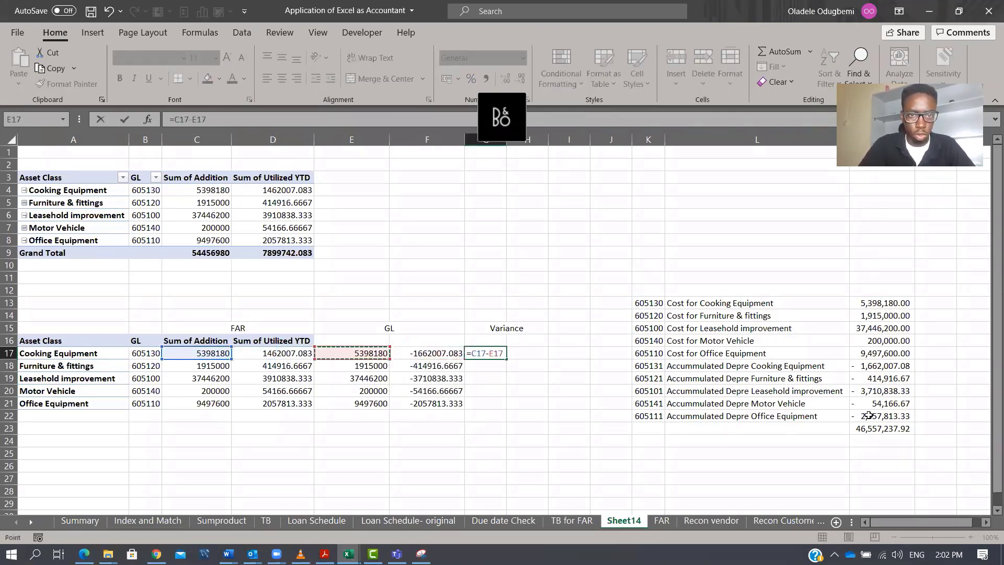
{"action": "key", "text": "ctrl+Return"}
Enter =D17+F17 in H17 and fill both variance formulas in G17:H17 down to row 21.
{"action": "key", "text": "Right"}
{"action": "type", "text": "="}
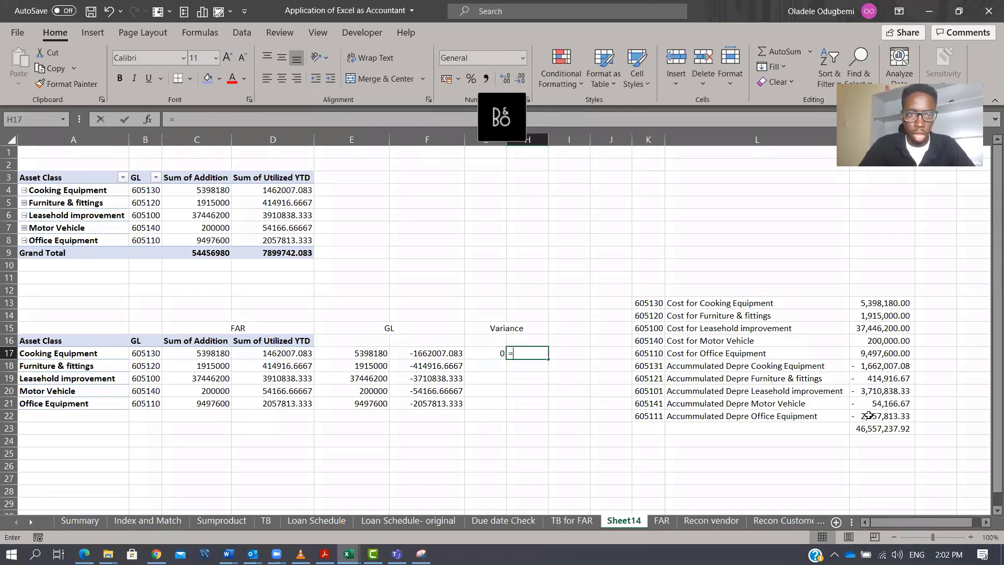
{"action": "key", "text": "Left"}
{"action": "key", "text": "Left"}
{"action": "key", "text": "Left"}
{"action": "key", "text": "Left"}
{"action": "type", "text": "+"}
{"action": "key", "text": "Left"}
{"action": "key", "text": "Left"}
{"action": "key", "text": "ctrl+Return"}
{"action": "key", "text": "Left"}
{"action": "key", "text": "shift+Right"}
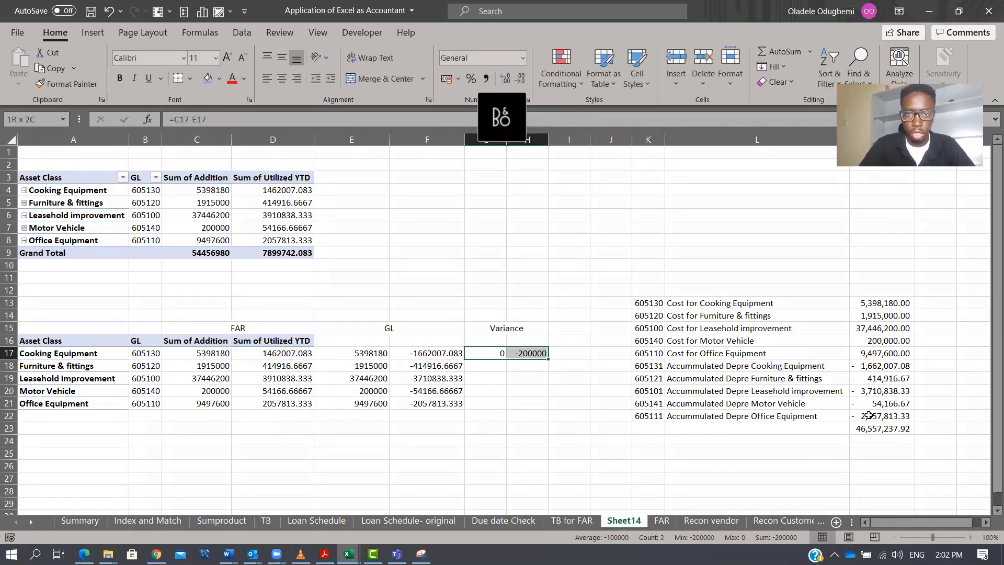
{"action": "key", "text": "shift+Down"}
{"action": "key", "text": "shift+Down"}
{"action": "key", "text": "shift+Down"}
{"action": "key", "text": "shift+Down"}
{"action": "key", "text": "ctrl+d"}
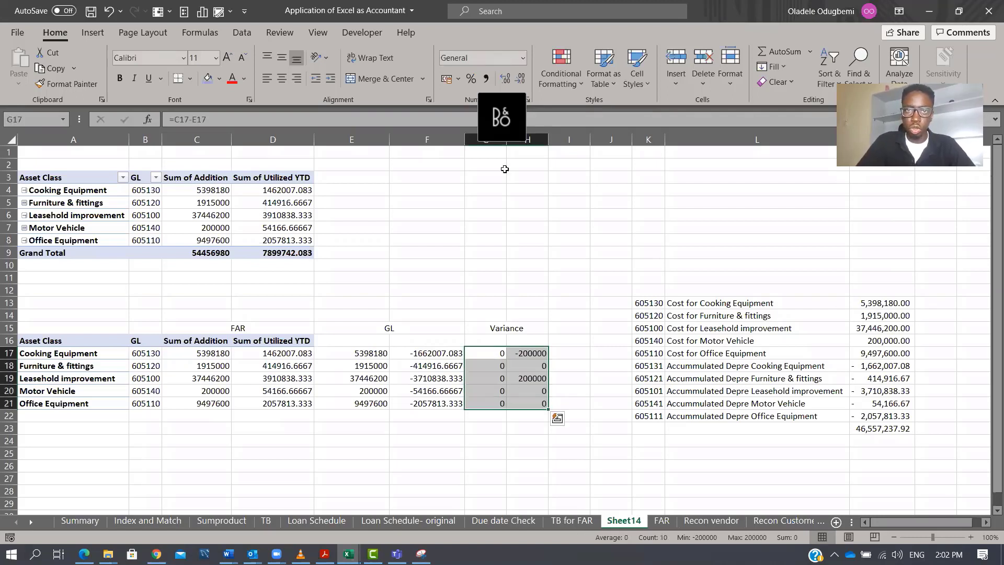
Apply comma style number formatting to columns E through H.
{"action": "left_click_drag", "start_coordinate": [500, 140], "coordinate": [528, 139]}
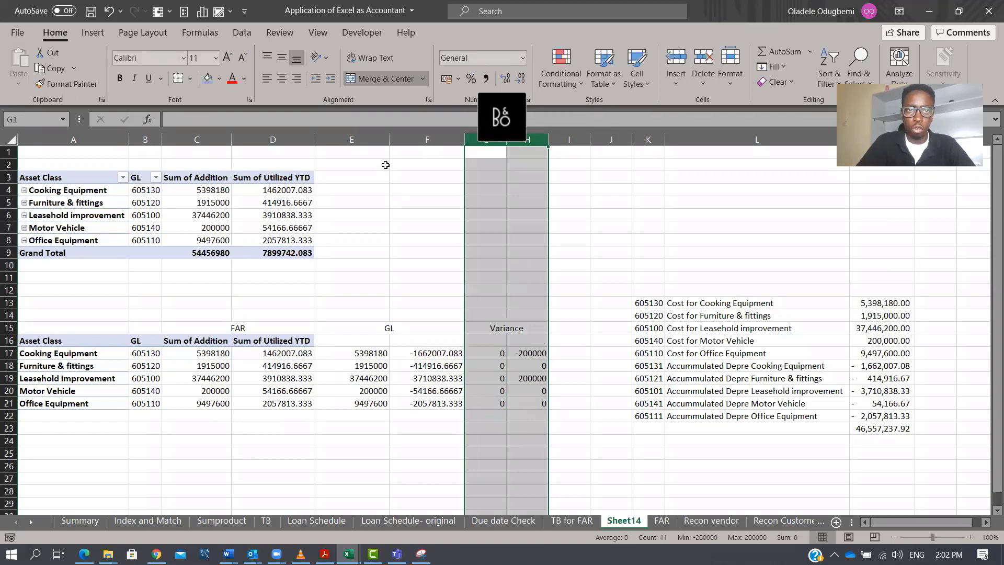
{"action": "left_click_drag", "start_coordinate": [349, 147], "coordinate": [526, 142]}
{"action": "left_click", "coordinate": [488, 79]}
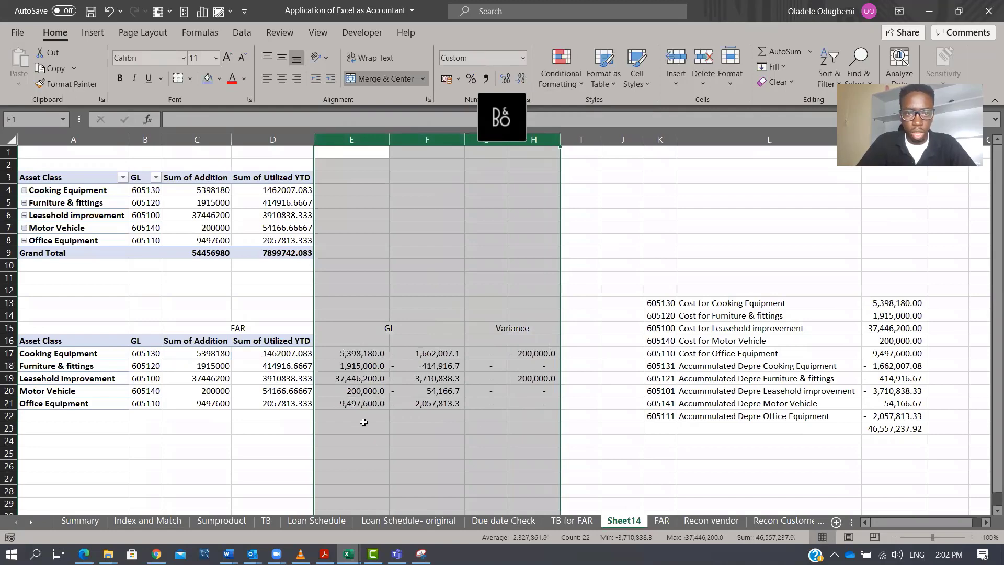
Sum E17:E21 in E22 and fill the total across to H22.
{"action": "double_click", "coordinate": [362, 418]}
{"action": "left_click", "coordinate": [360, 418]}
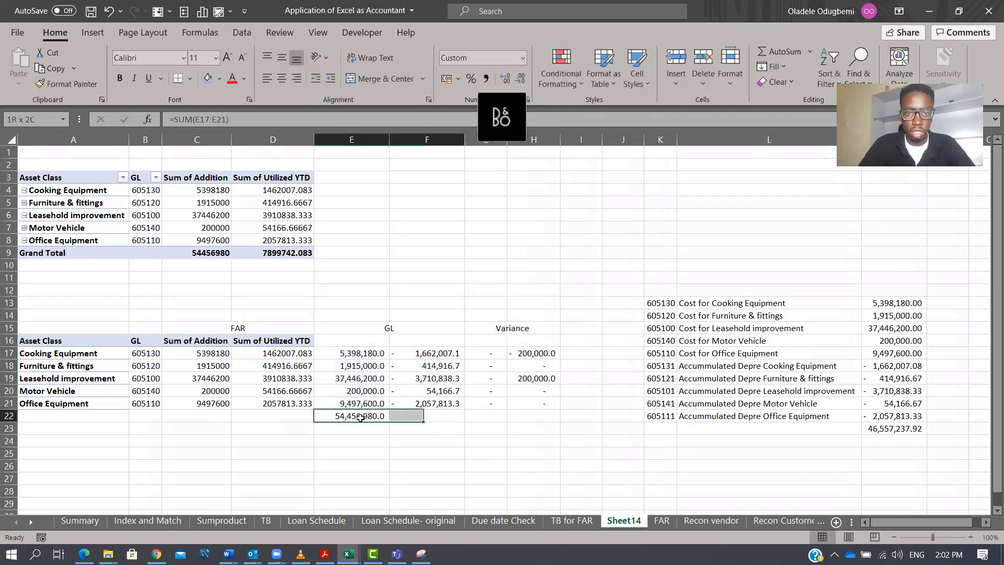
{"action": "key", "text": "shift+Right"}
{"action": "key", "text": "shift+Right"}
{"action": "key", "text": "shift+Right"}
{"action": "key", "text": "ctrl+r"}
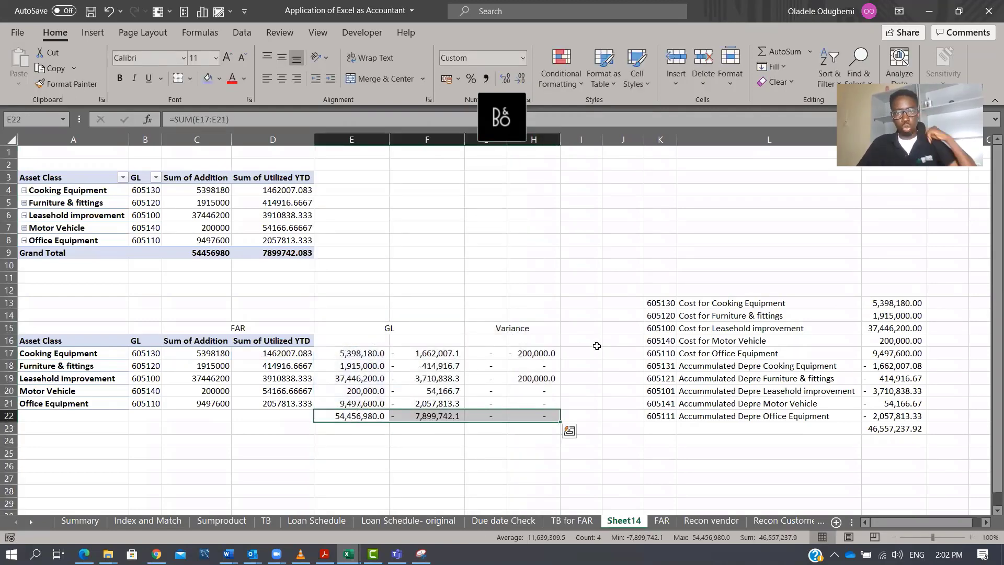
Review the FAR, GL and variance figures and inspect the cost variance formula in G17.
{"action": "left_click", "coordinate": [544, 354]}
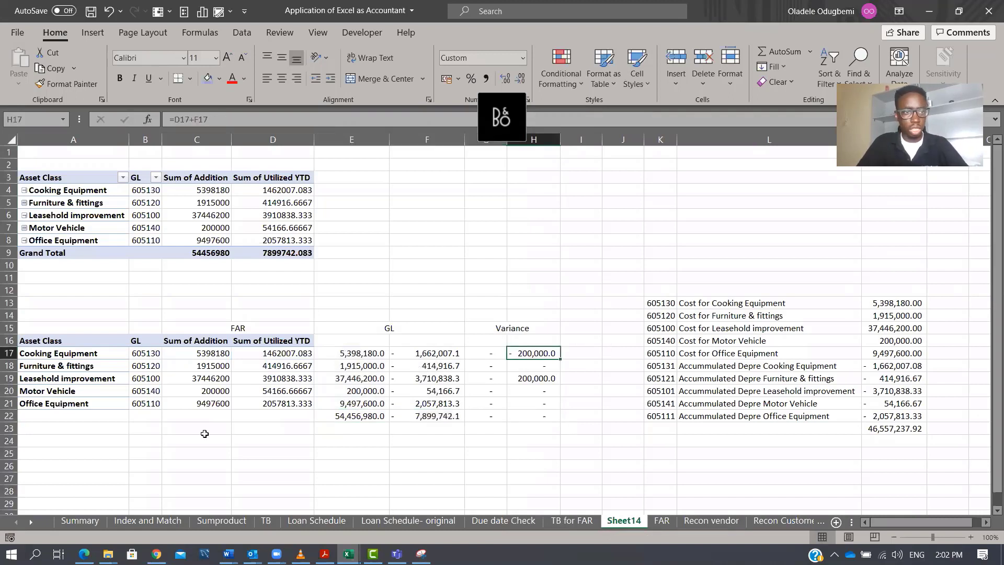
{"action": "left_click", "coordinate": [69, 354]}
{"action": "left_click", "coordinate": [71, 379]}
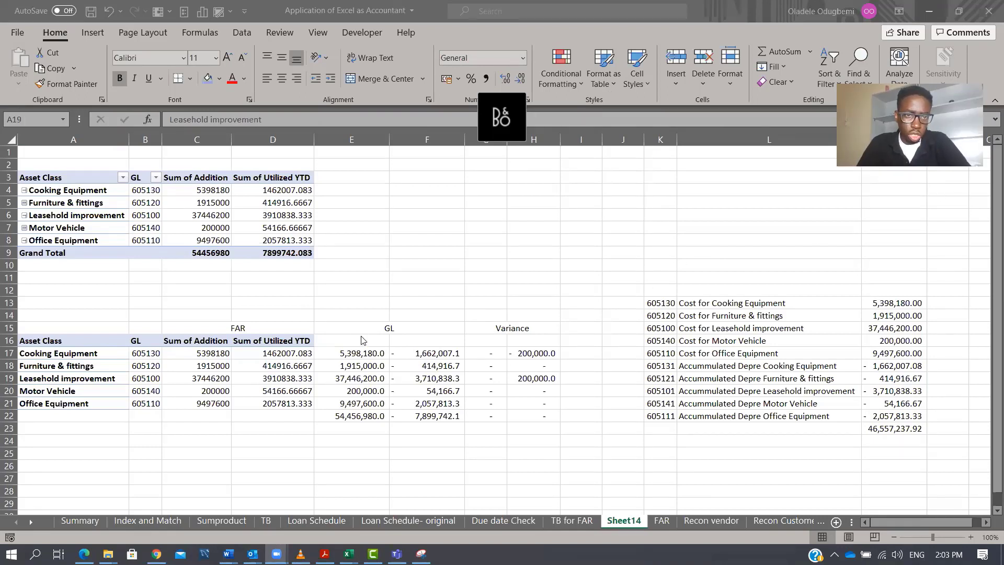
{"action": "left_click", "coordinate": [377, 340]}
{"action": "left_click_drag", "start_coordinate": [370, 336], "coordinate": [440, 421]}
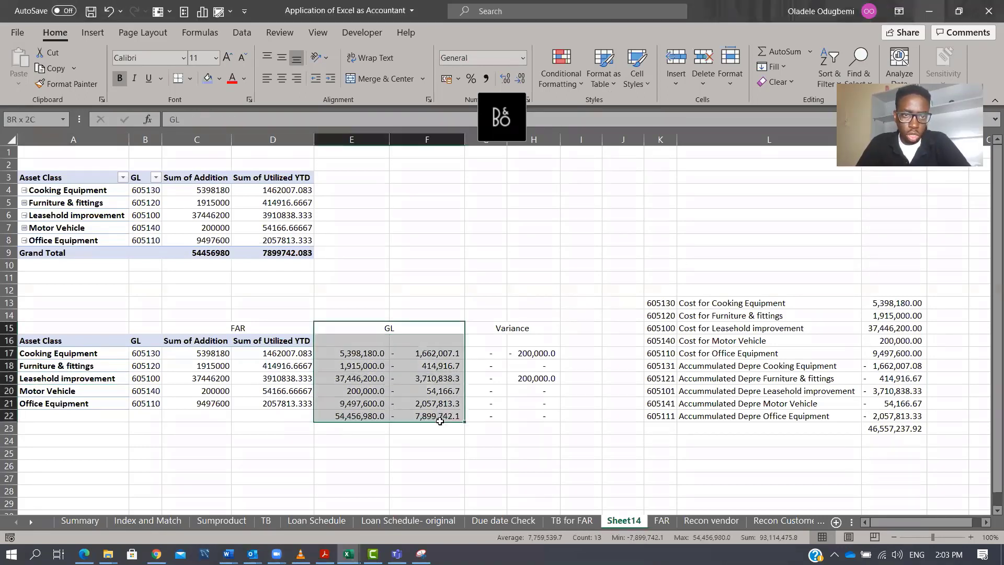
{"action": "left_click_drag", "start_coordinate": [218, 325], "coordinate": [249, 404]}
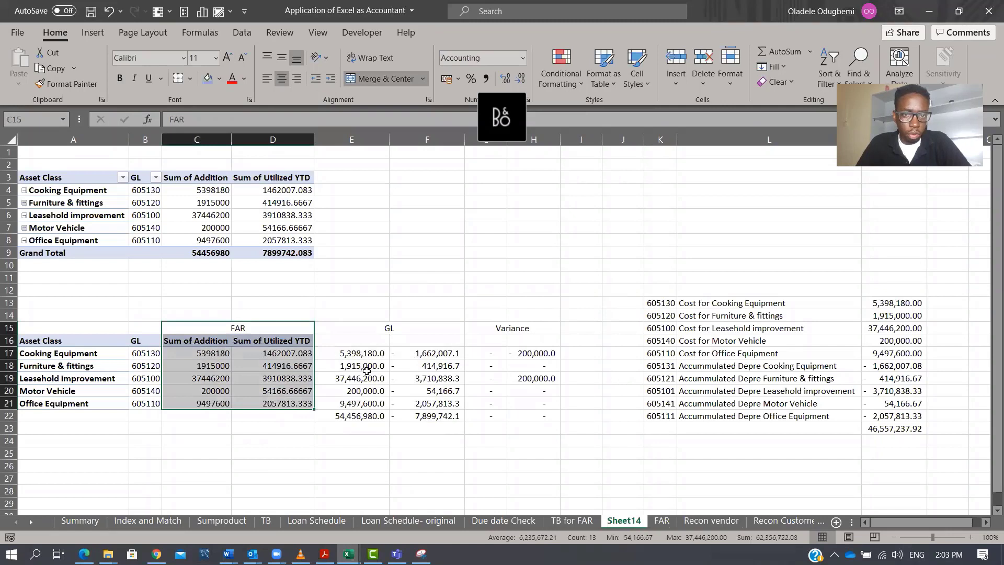
{"action": "left_click", "coordinate": [196, 352]}
{"action": "double_click", "coordinate": [354, 353]}
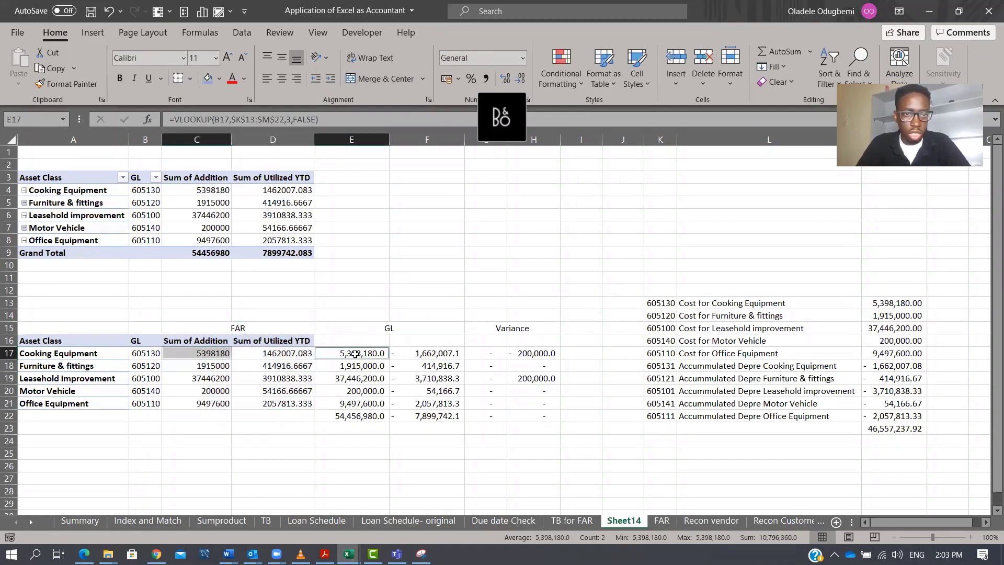
{"action": "left_click", "coordinate": [296, 352]}
{"action": "left_click", "coordinate": [430, 357]}
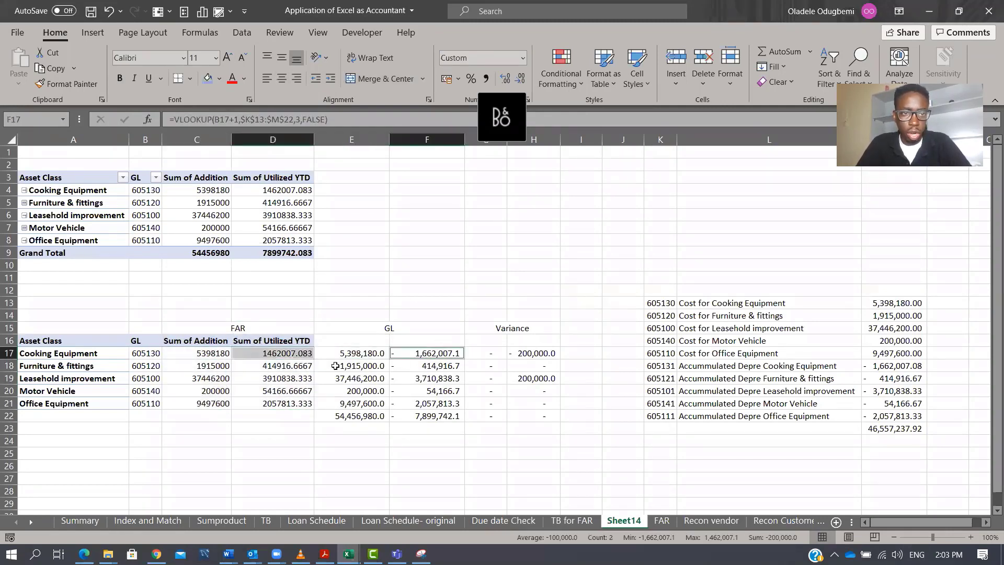
{"action": "left_click", "coordinate": [209, 364]}
{"action": "mouse_move", "coordinate": [209, 361]}
{"action": "left_mouse_down"}
{"action": "mouse_move", "coordinate": [255, 384]}
{"action": "mouse_move", "coordinate": [224, 378]}
{"action": "mouse_move", "coordinate": [211, 364]}
{"action": "left_mouse_up"}
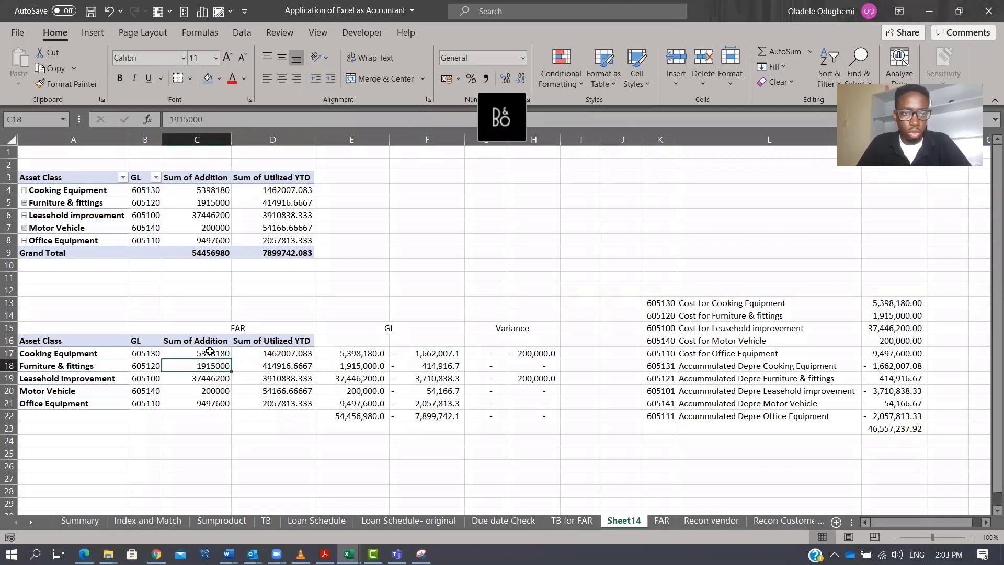
{"action": "left_click", "coordinate": [490, 354]}
{"action": "key", "text": "F2"}
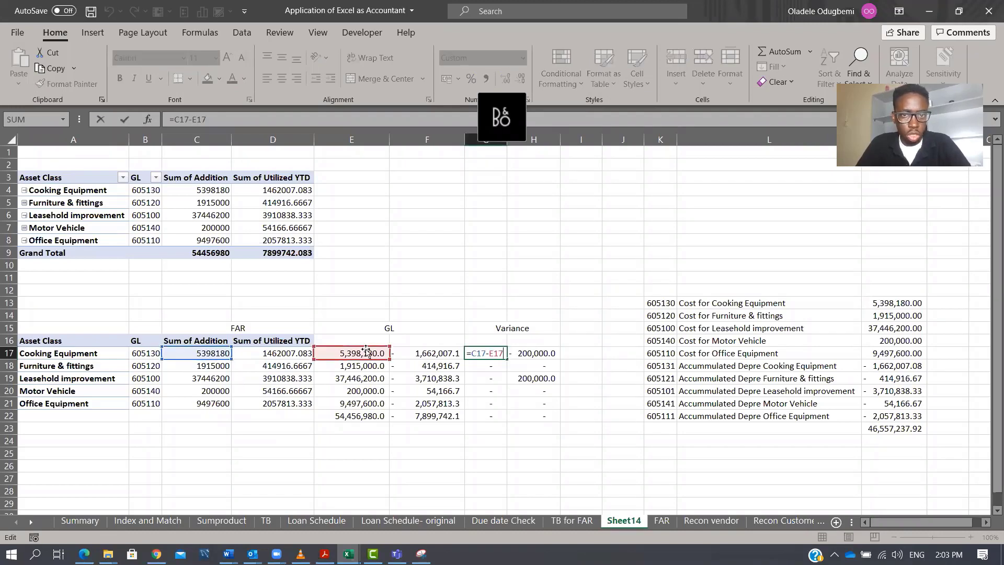
{"action": "key", "text": "Escape"}
Re-enter =D17+F17 in H17 and select the variance range.
{"action": "key", "text": "Right"}
{"action": "type", "text": "=D17+F17"}
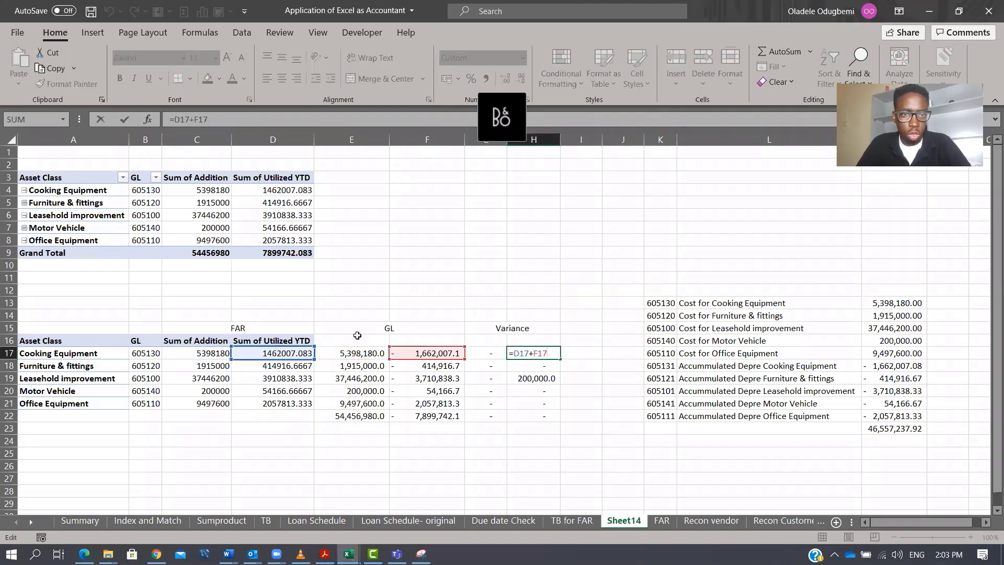
{"action": "key", "text": "ctrl+Return"}
{"action": "left_click_drag", "start_coordinate": [480, 352], "coordinate": [547, 418]}
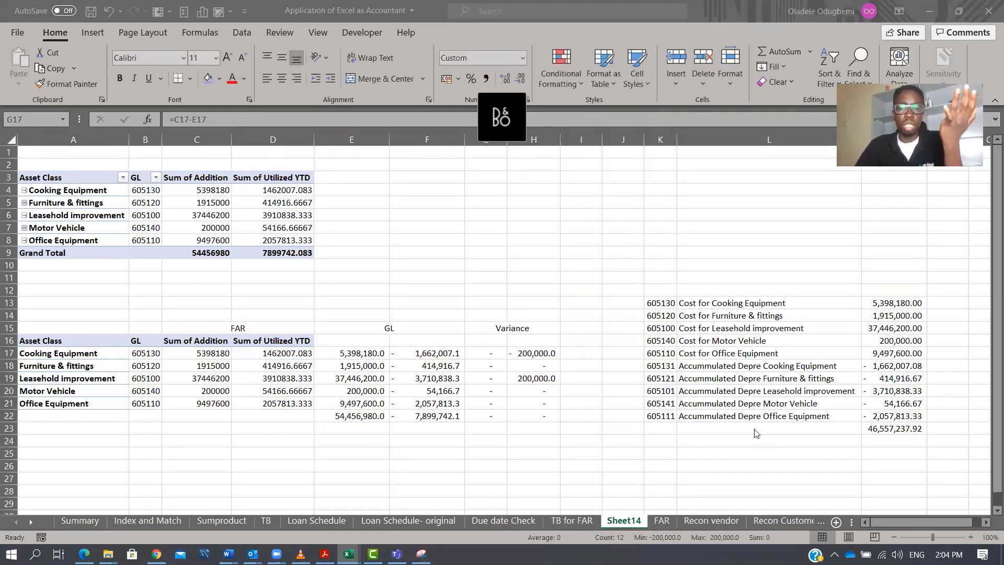
Examine the FAR sheet, the pivot table, GL lookups, trial balance and variance columns on Sheet14.
{"action": "left_click", "coordinate": [661, 520]}
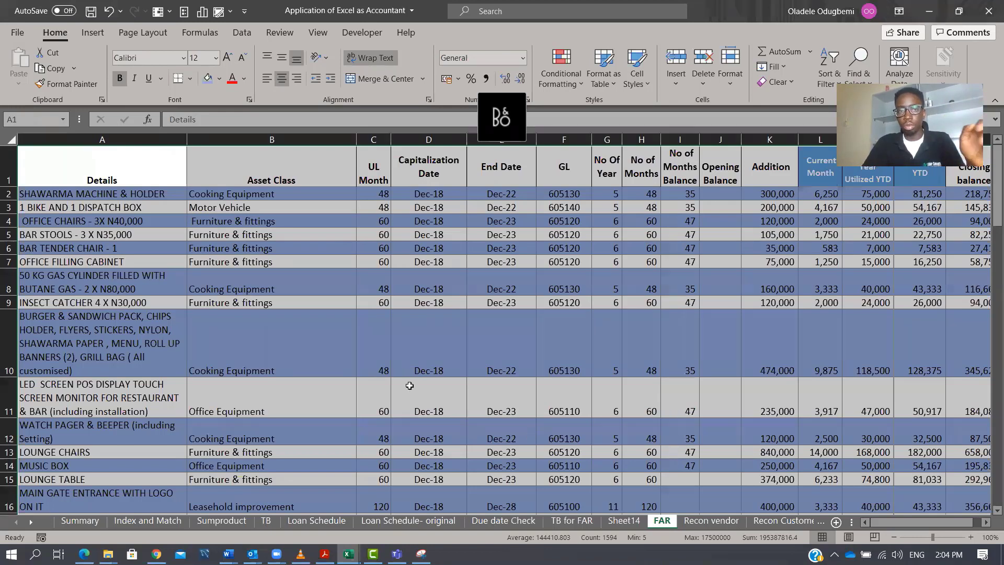
{"action": "left_click", "coordinate": [623, 521]}
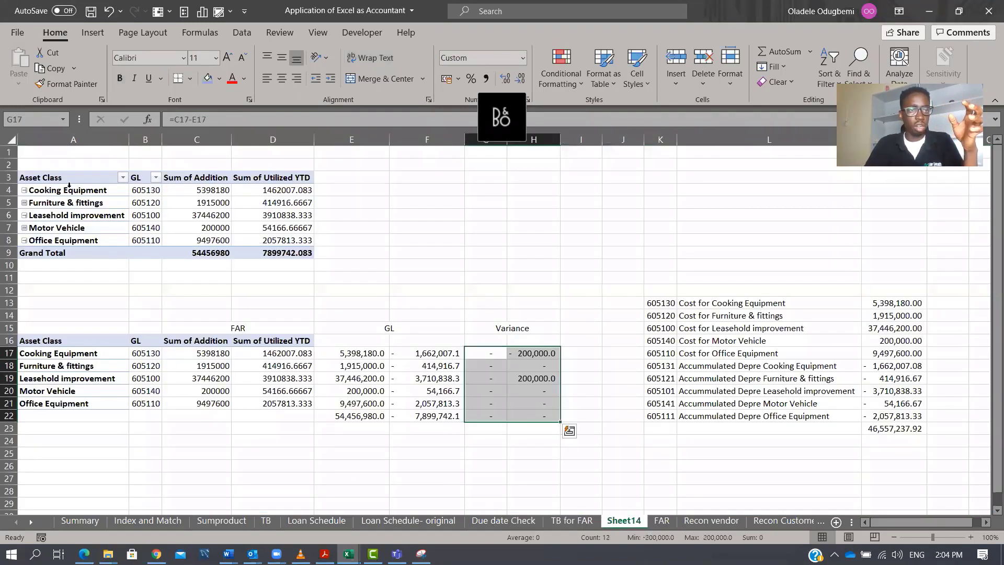
{"action": "left_click_drag", "start_coordinate": [68, 181], "coordinate": [286, 254]}
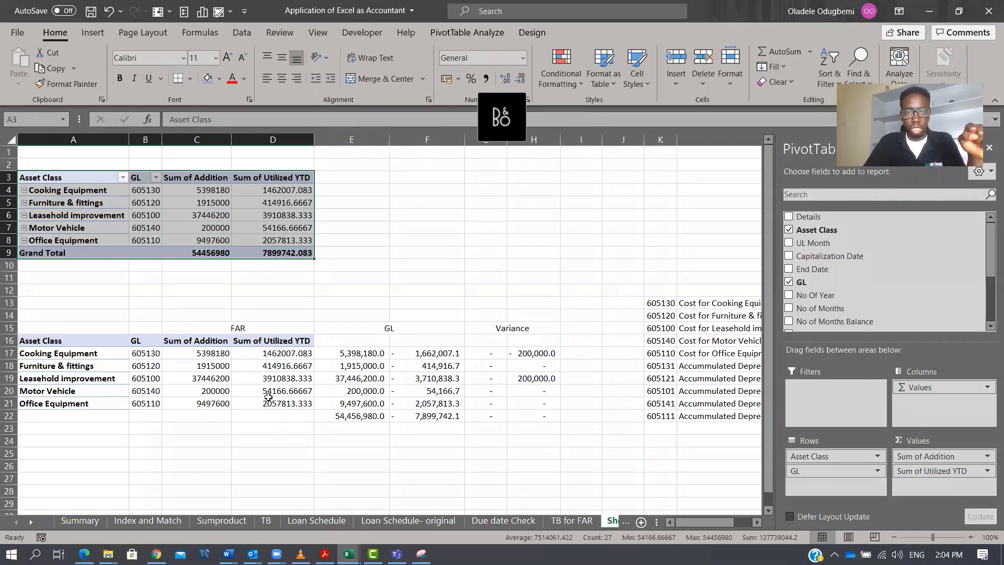
{"action": "left_click_drag", "start_coordinate": [345, 341], "coordinate": [450, 404]}
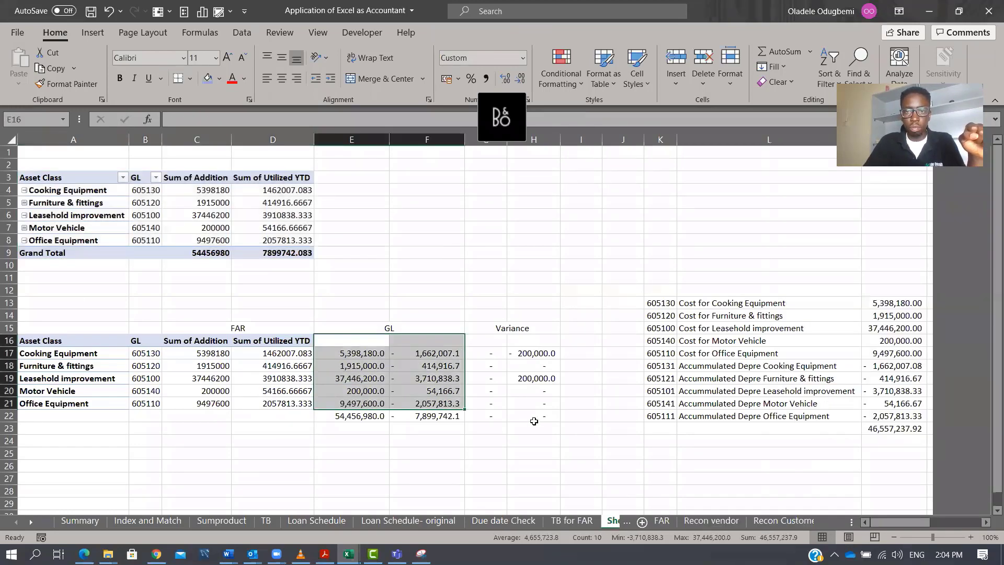
{"action": "left_click_drag", "start_coordinate": [662, 291], "coordinate": [912, 444]}
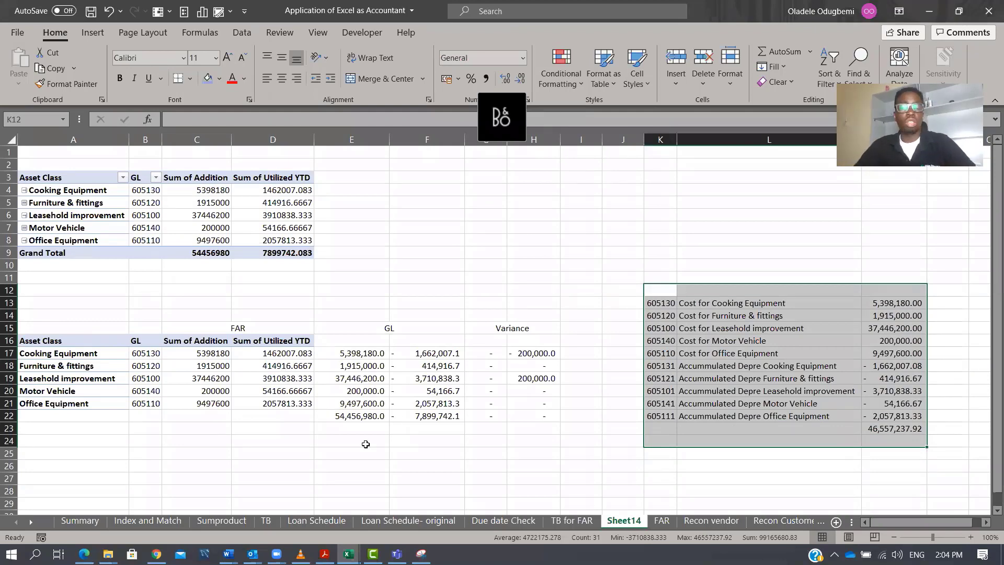
{"action": "left_click_drag", "start_coordinate": [26, 302], "coordinate": [315, 431]}
{"action": "left_click_drag", "start_coordinate": [345, 337], "coordinate": [415, 437]}
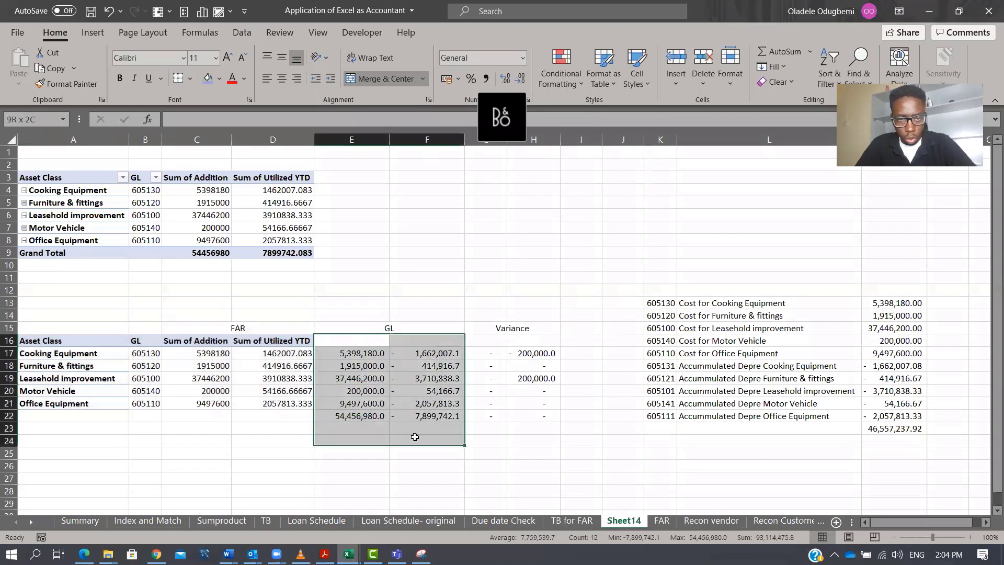
{"action": "left_click_drag", "start_coordinate": [336, 326], "coordinate": [426, 416]}
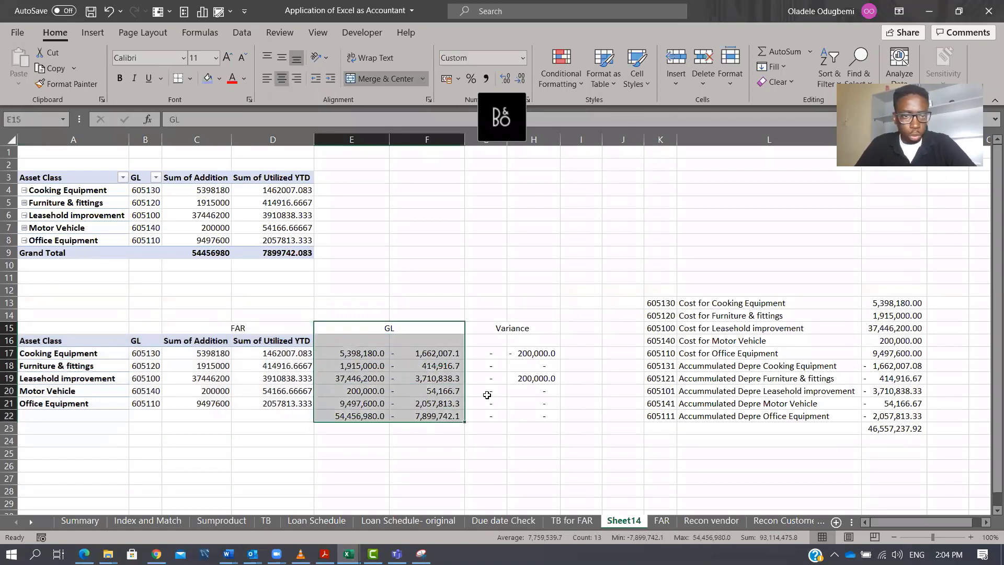
{"action": "left_click", "coordinate": [491, 314]}
{"action": "left_click_drag", "start_coordinate": [499, 328], "coordinate": [544, 429]}
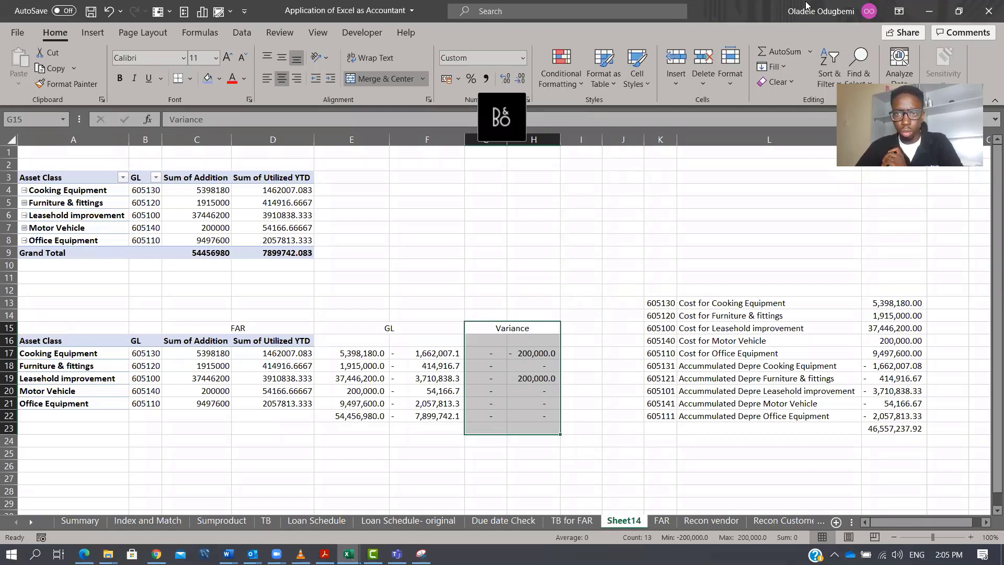
Remove the GL field from the pivot table's rows and add it back below Asset Class.
{"action": "left_click", "coordinate": [256, 328]}
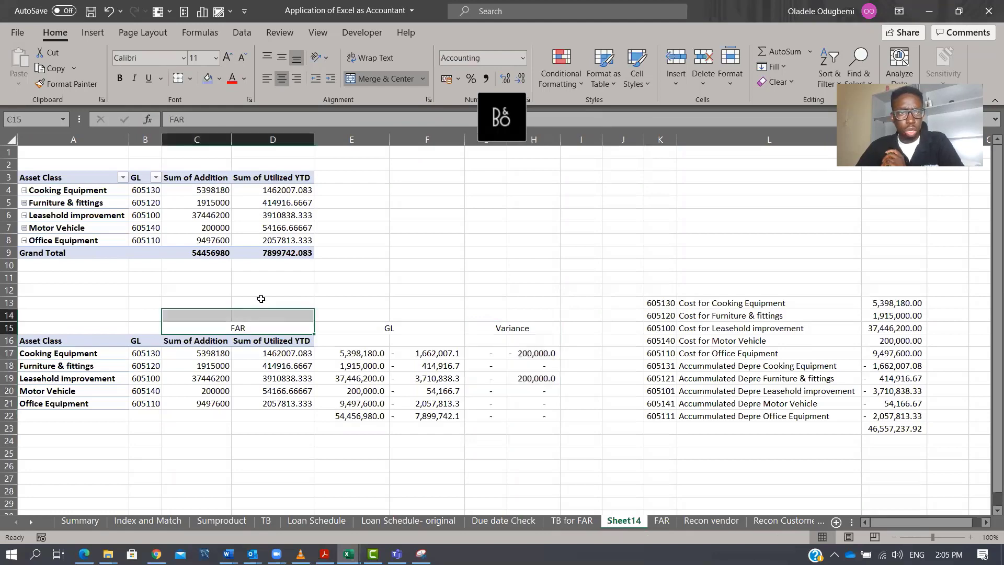
{"action": "left_click", "coordinate": [211, 204]}
{"action": "left_click", "coordinate": [870, 471]}
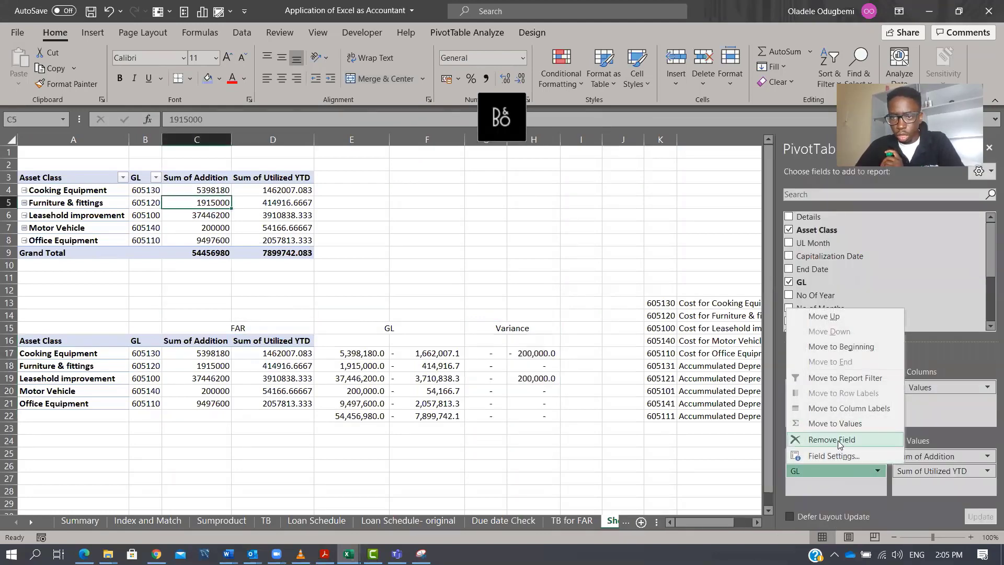
{"action": "left_click", "coordinate": [838, 441]}
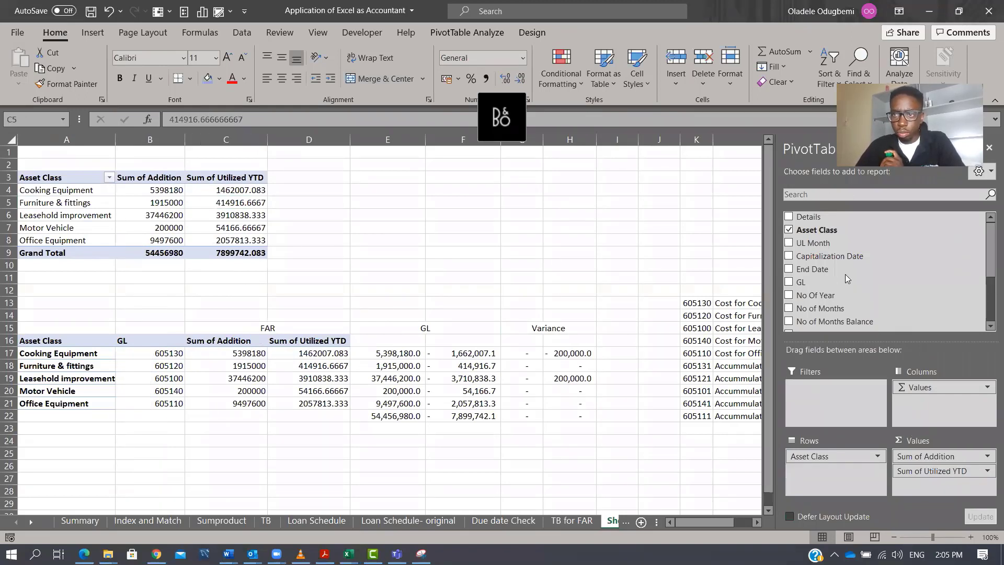
{"action": "left_click_drag", "start_coordinate": [800, 285], "coordinate": [810, 479]}
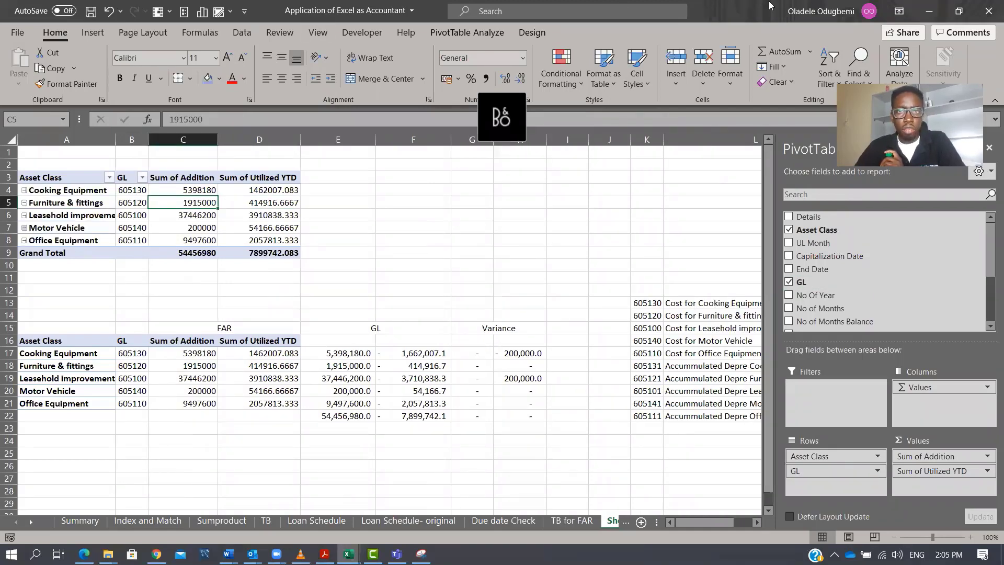
Switch the pivot table's report layout to Compact Form.
{"action": "key", "text": "Down"}
{"action": "key", "text": "Down"}
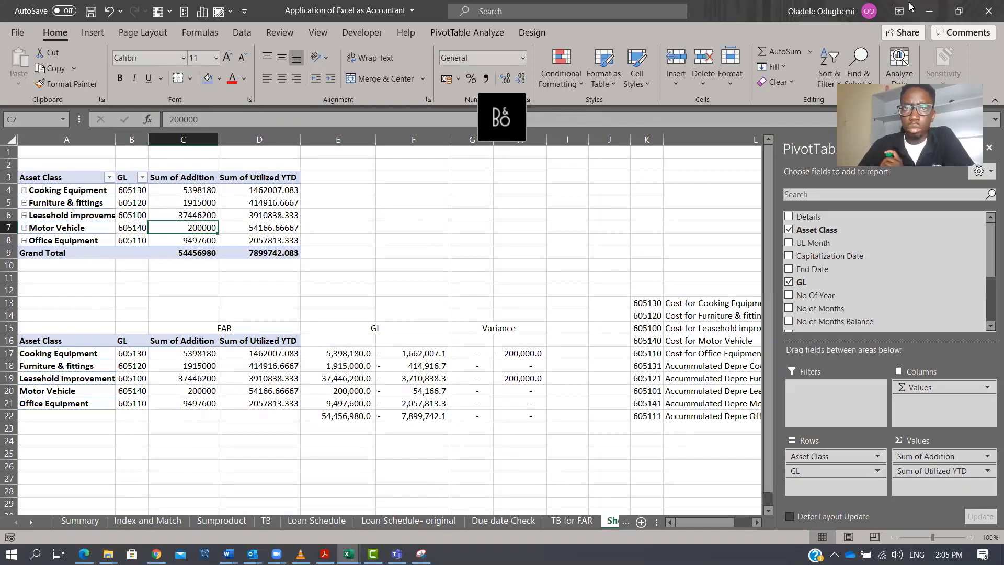
{"action": "left_click", "coordinate": [531, 34]}
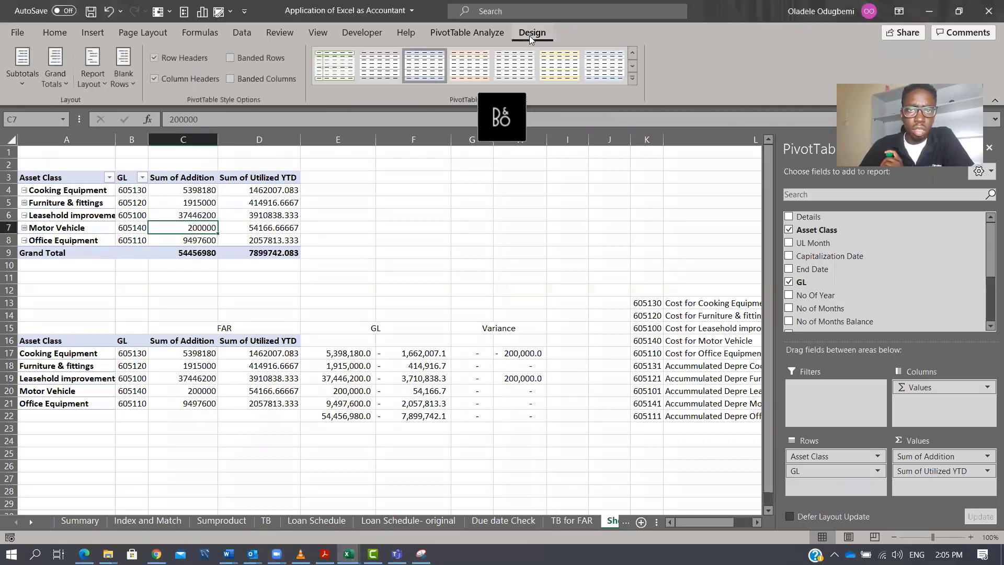
{"action": "left_click", "coordinate": [88, 84]}
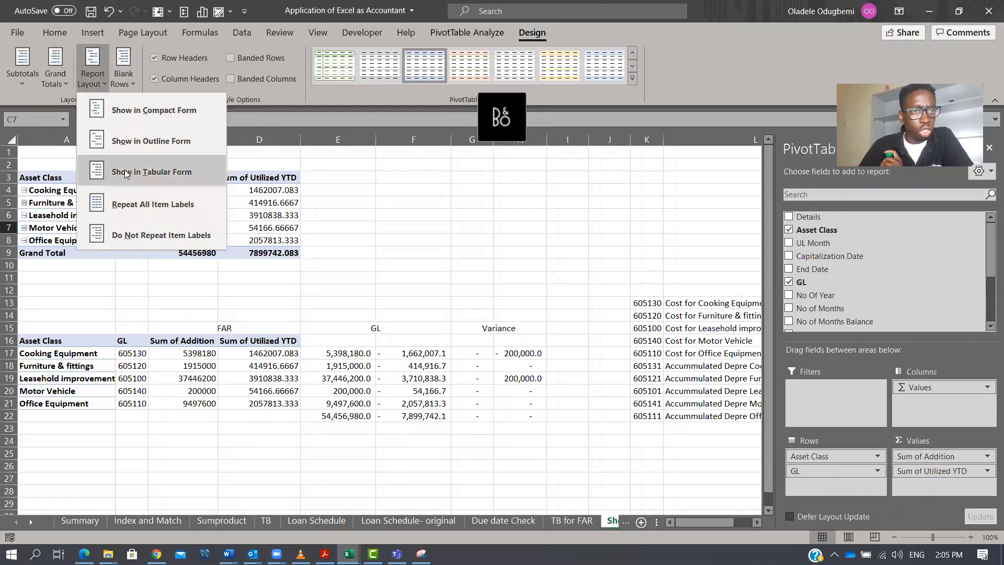
{"action": "left_click", "coordinate": [121, 111]}
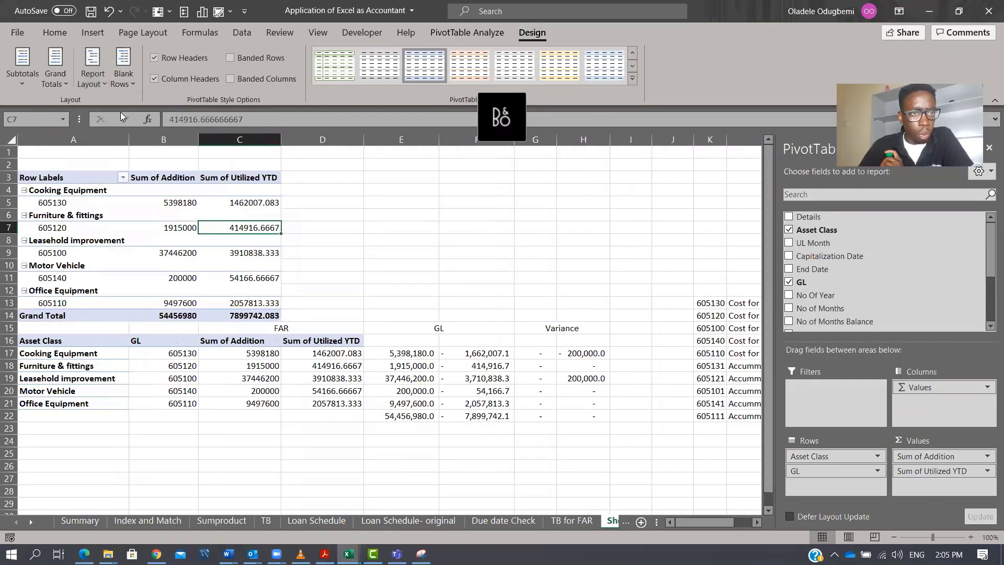
Set the pivot table's report layout to Tabular Form and turn off subtotals.
{"action": "left_click", "coordinate": [96, 85]}
{"action": "left_click", "coordinate": [159, 171]}
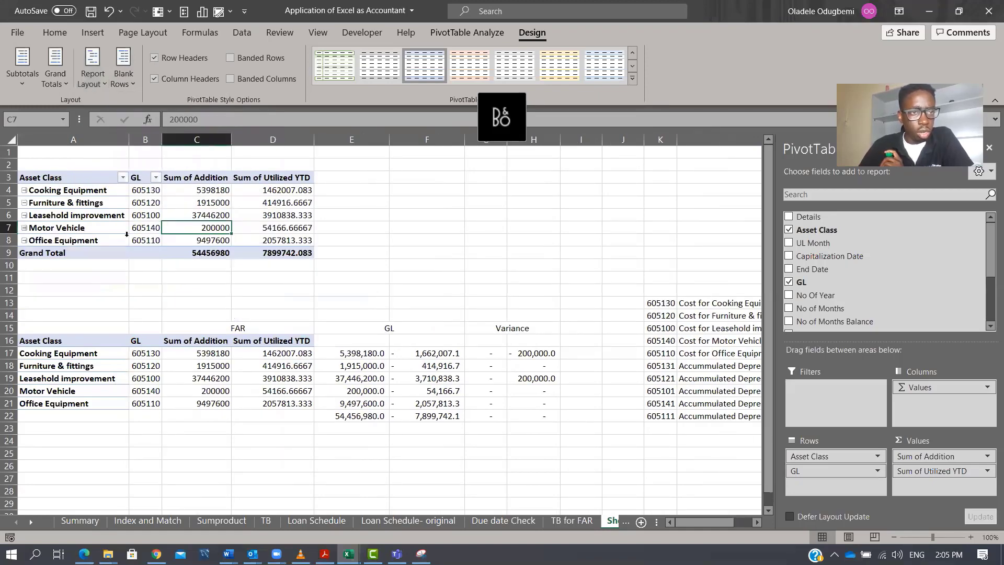
{"action": "left_click", "coordinate": [22, 65]}
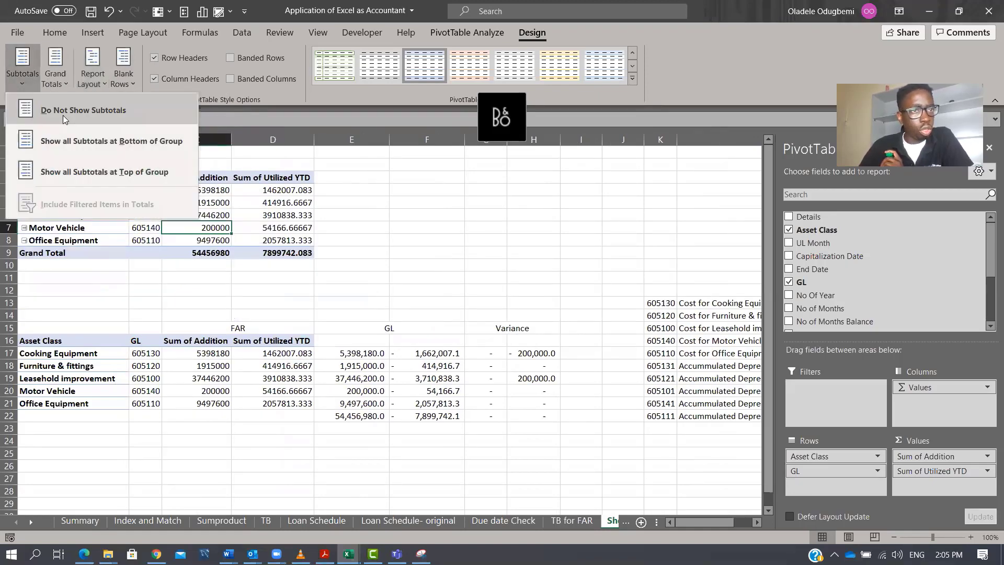
{"action": "left_click", "coordinate": [74, 112]}
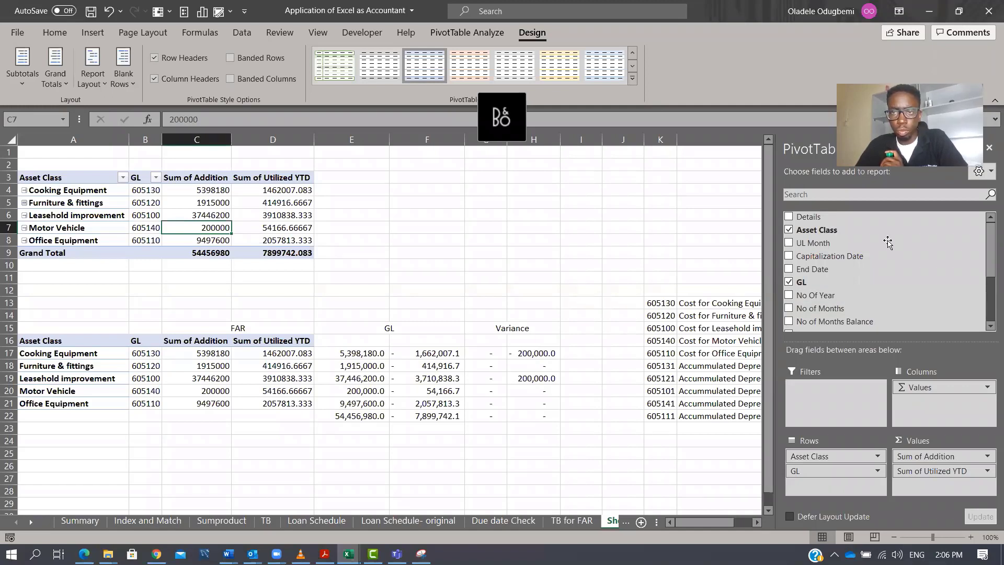
Close the PivotTable Fields pane.
{"action": "left_click", "coordinate": [834, 184]}
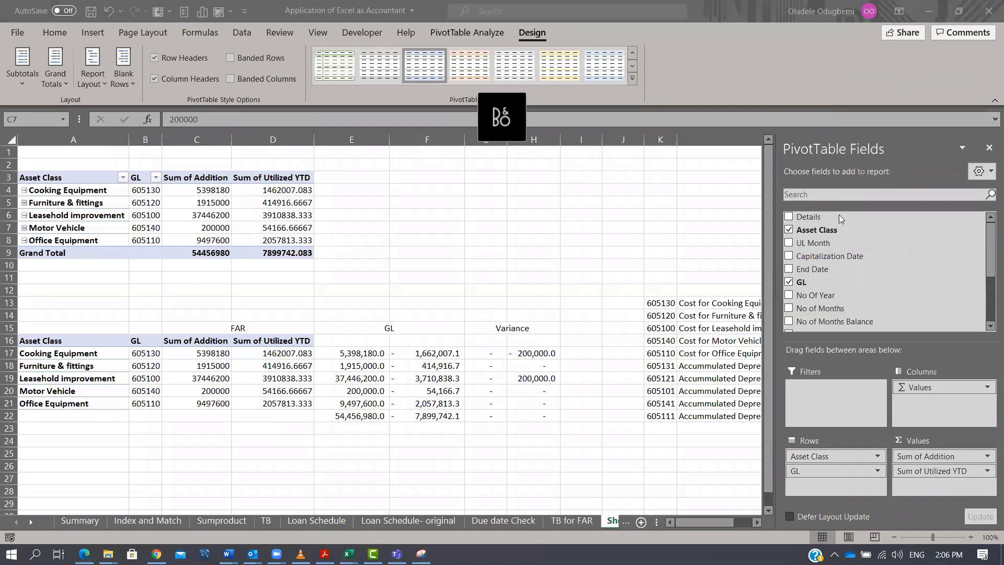
{"action": "left_click", "coordinate": [989, 148]}
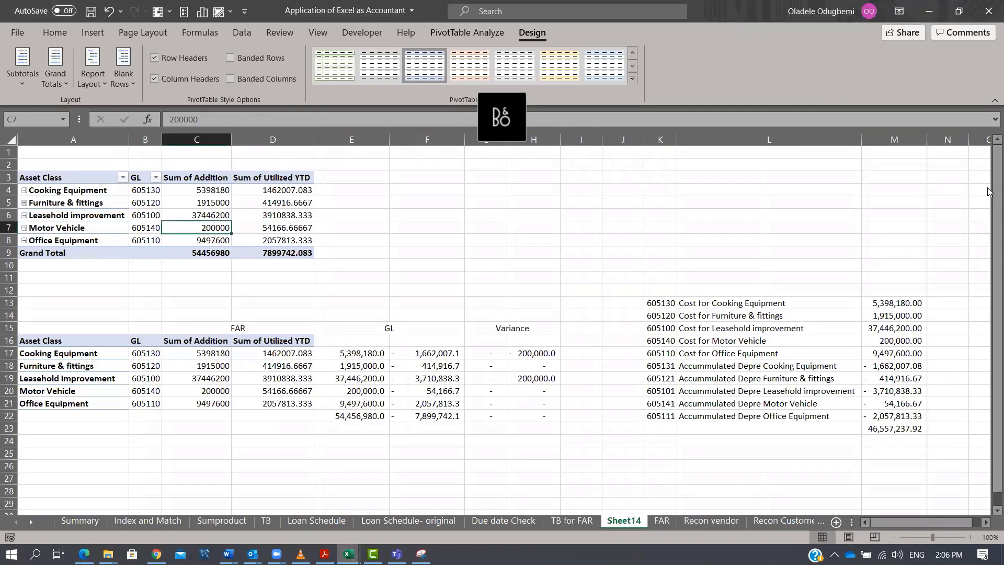
{"action": "left_click_drag", "start_coordinate": [852, 522], "coordinate": [929, 521]}
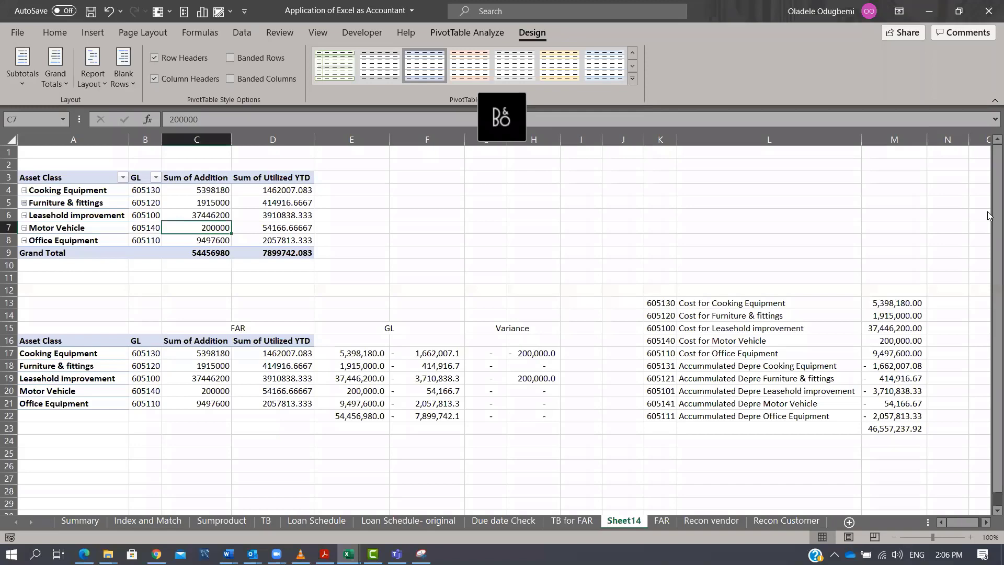
Compare the cost and accumulated depreciation GL codes and examine the B17+1 lookup value in F17's VLOOKUP formula.
{"action": "left_click", "coordinate": [522, 415]}
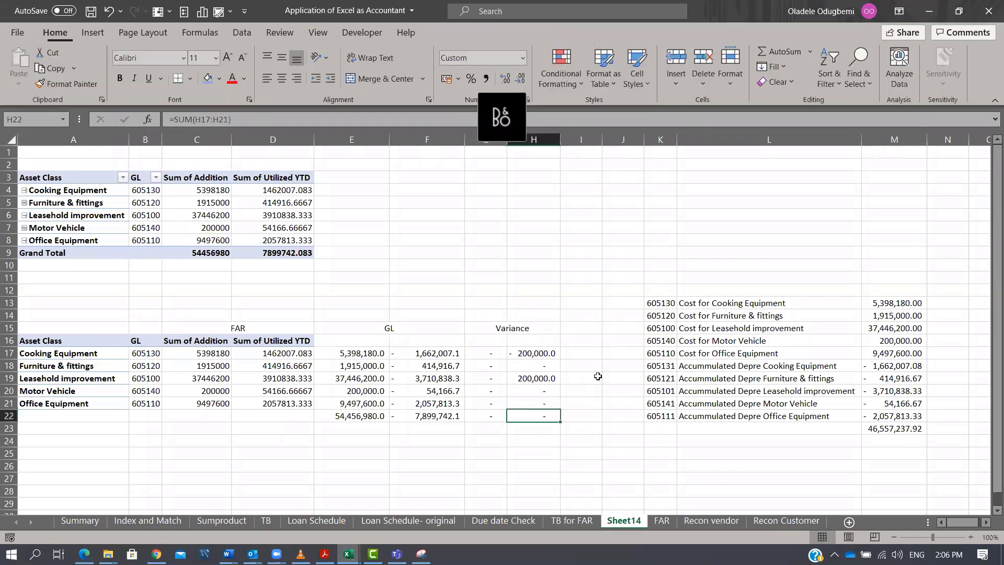
{"action": "left_click", "coordinate": [658, 302]}
{"action": "left_click", "coordinate": [657, 364]}
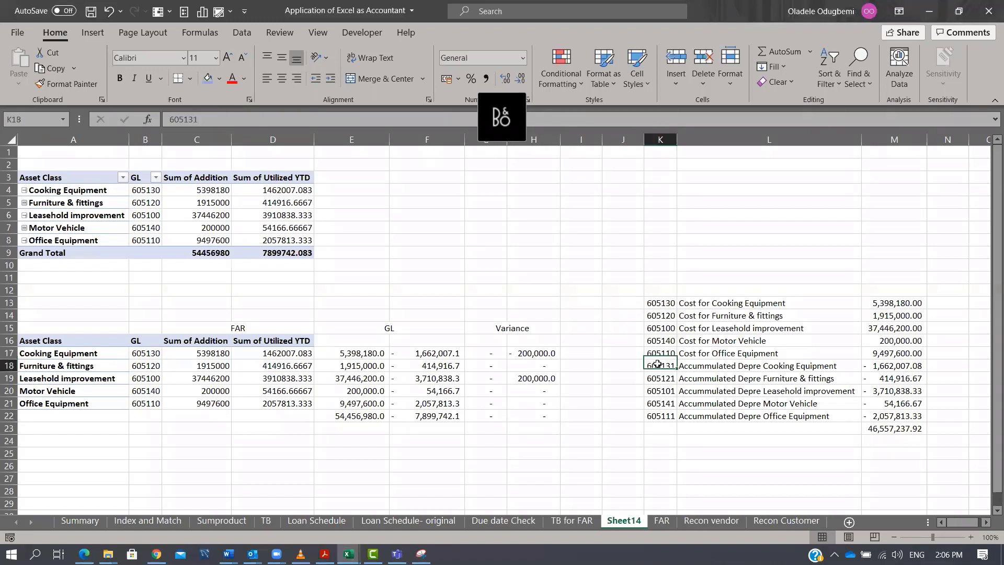
{"action": "left_click", "coordinate": [662, 303]}
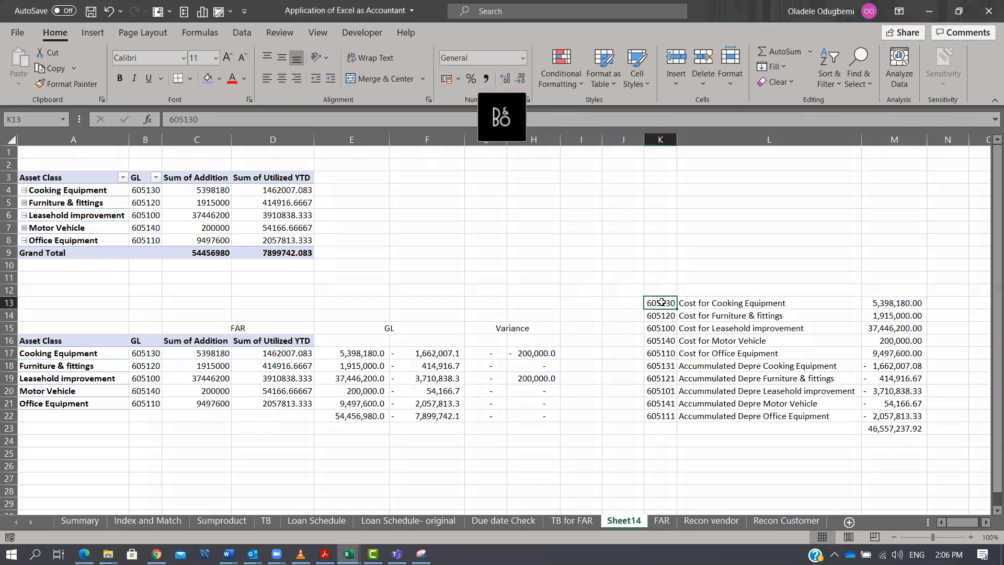
{"action": "left_click", "coordinate": [673, 362]}
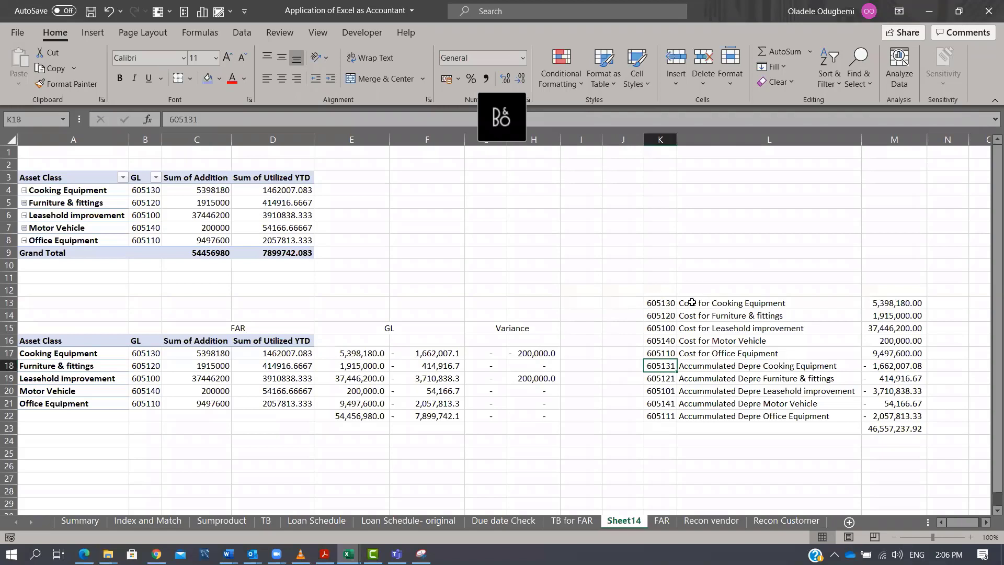
{"action": "left_click", "coordinate": [674, 303]}
{"action": "left_click", "coordinate": [668, 362]}
{"action": "left_click", "coordinate": [449, 358]}
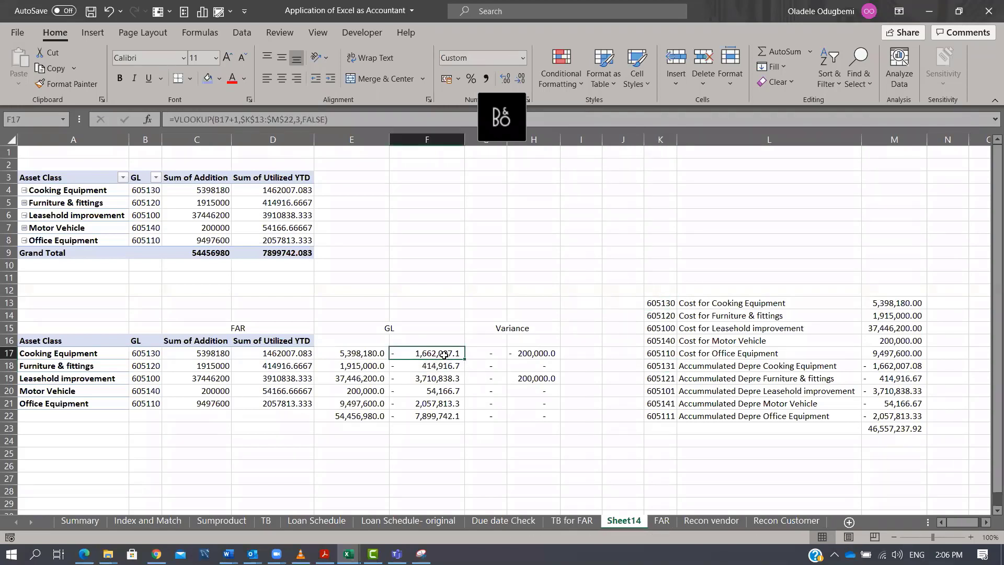
{"action": "left_click", "coordinate": [239, 119]}
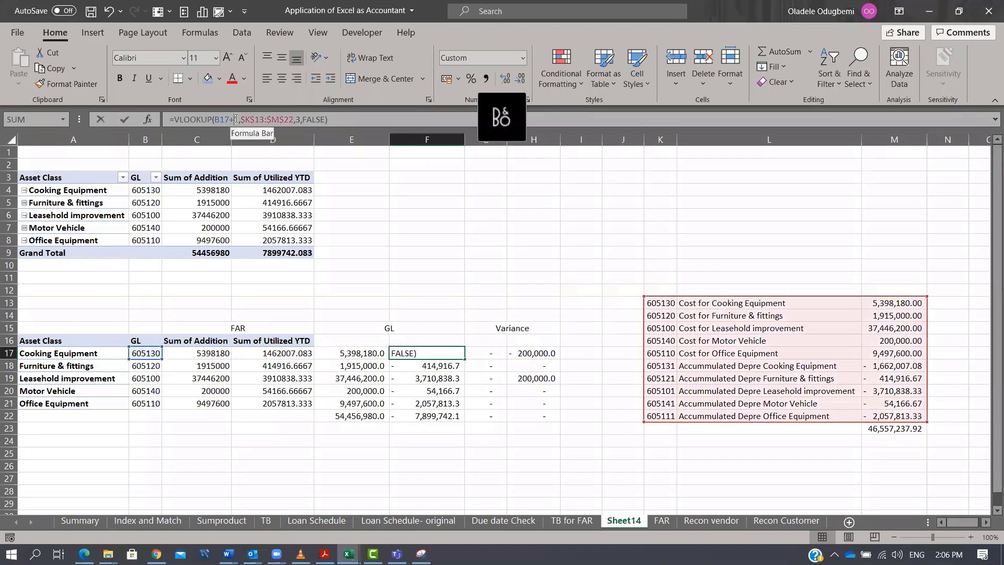
{"action": "left_click_drag", "start_coordinate": [240, 120], "coordinate": [221, 118]}
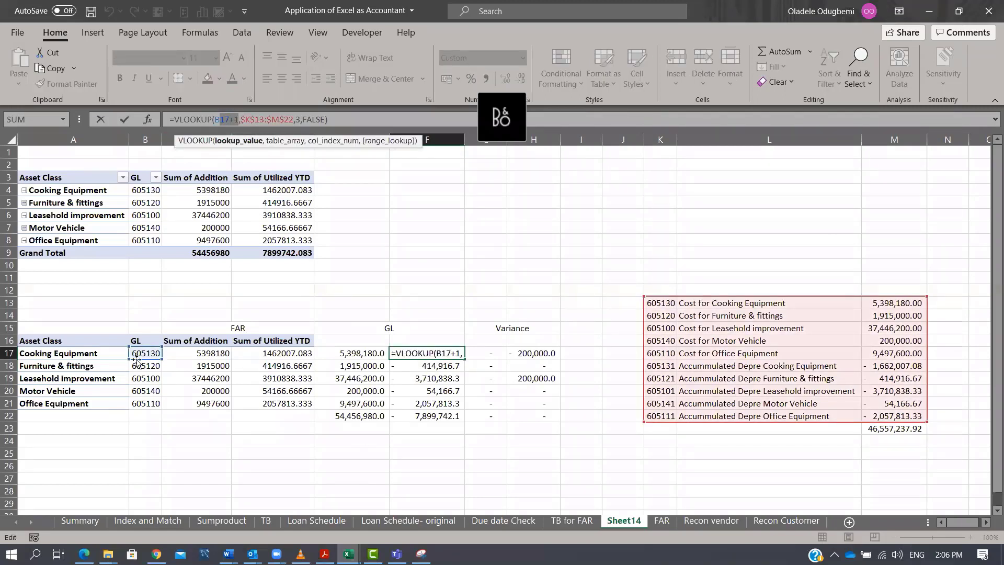
{"action": "key", "text": "ctrl+Return"}
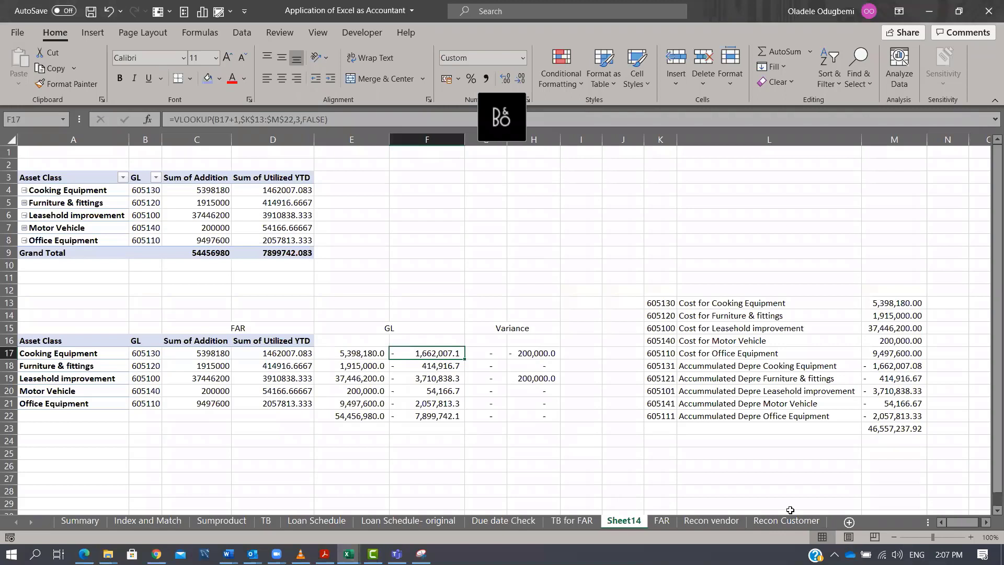
Insert a new worksheet and enter the label Point A in C4.
{"action": "left_click", "coordinate": [849, 522]}
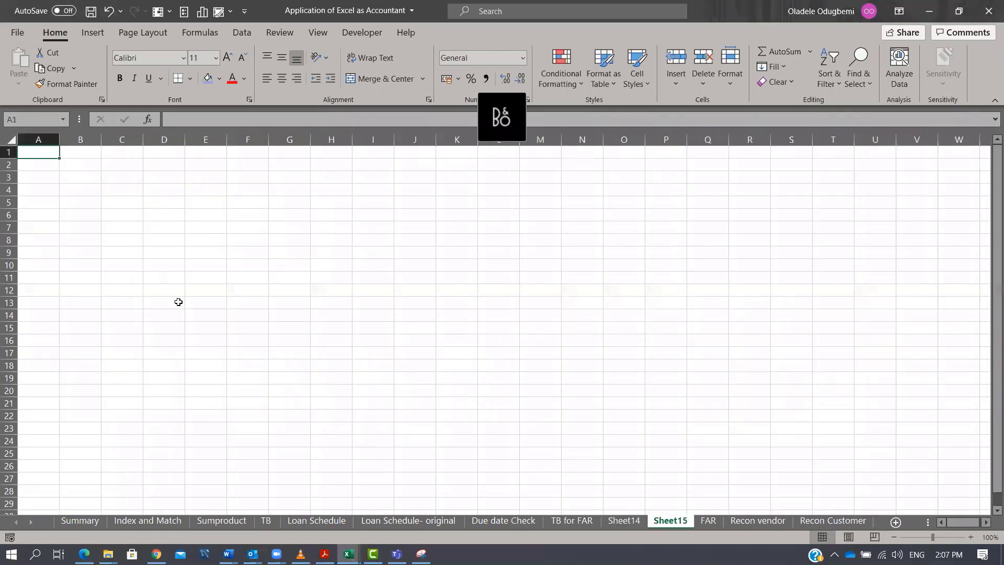
{"action": "left_click", "coordinate": [111, 189]}
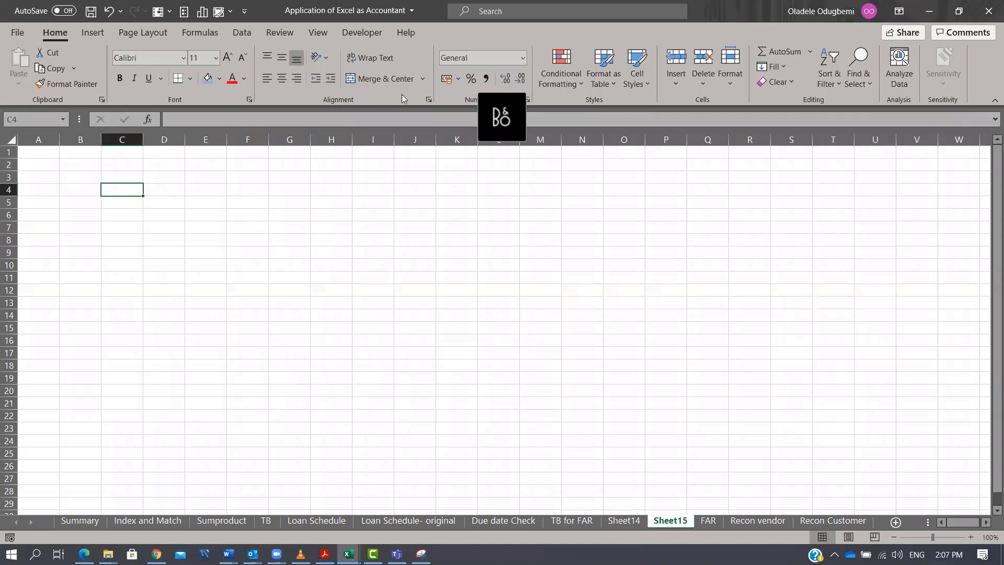
{"action": "type", "text": "Cust"}
{"action": "key", "text": "BackSpace"}
{"action": "key", "text": "BackSpace"}
{"action": "key", "text": "BackSpace"}
{"action": "type", "text": "POint 1"}
{"action": "key", "text": "BackSpace"}
{"action": "key", "text": "Escape"}
{"action": "type", "text": "Point A"}
{"action": "key", "text": "Return"}
{"action": "key", "text": "Return"}
{"action": "key", "text": "Return"}
{"action": "key", "text": "Return"}
{"action": "key", "text": "Return"}
{"action": "key", "text": "Return"}
{"action": "key", "text": "Return"}
{"action": "key", "text": "Return"}
{"action": "key", "text": "Return"}
{"action": "key", "text": "Return"}
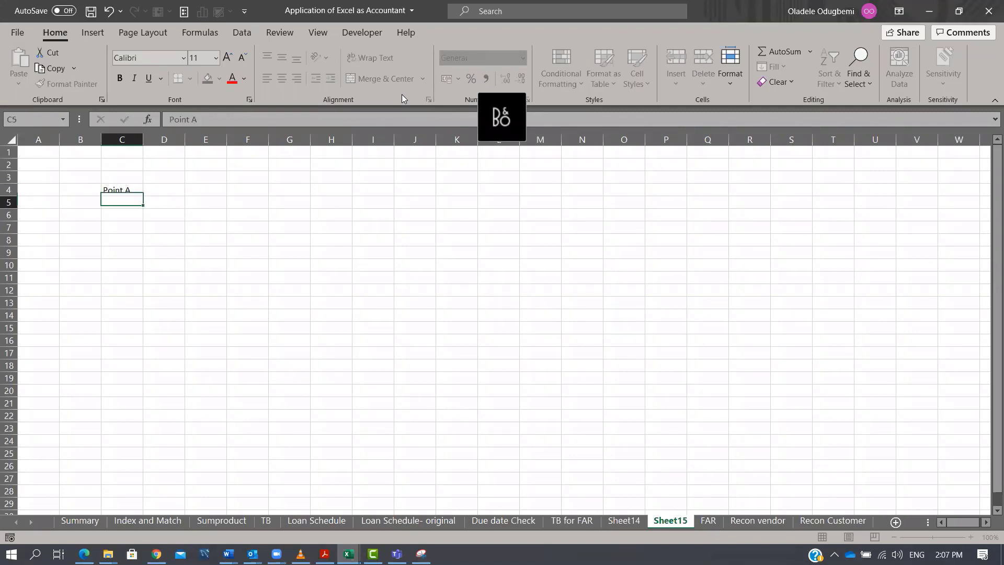
Enter the label Point B in C15.
{"action": "key", "text": "Return"}
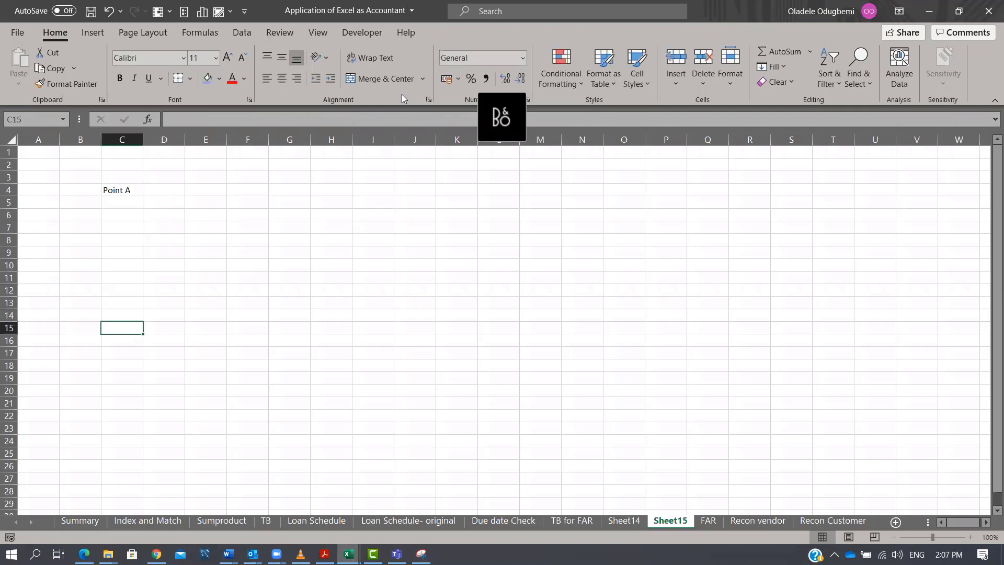
{"action": "type", "text": "Point B"}
{"action": "key", "text": "Return"}
Enter 2,000,000 as Point A's amount in D4.
{"action": "key", "text": "Up"}
{"action": "key", "text": "Up"}
{"action": "key", "text": "Up"}
{"action": "key", "text": "Up"}
{"action": "key", "text": "Up"}
{"action": "key", "text": "Up"}
{"action": "key", "text": "Up"}
{"action": "key", "text": "Up"}
{"action": "key", "text": "Up"}
{"action": "key", "text": "Up"}
{"action": "key", "text": "Up"}
{"action": "key", "text": "Up"}
{"action": "key", "text": "Up"}
{"action": "key", "text": "Down"}
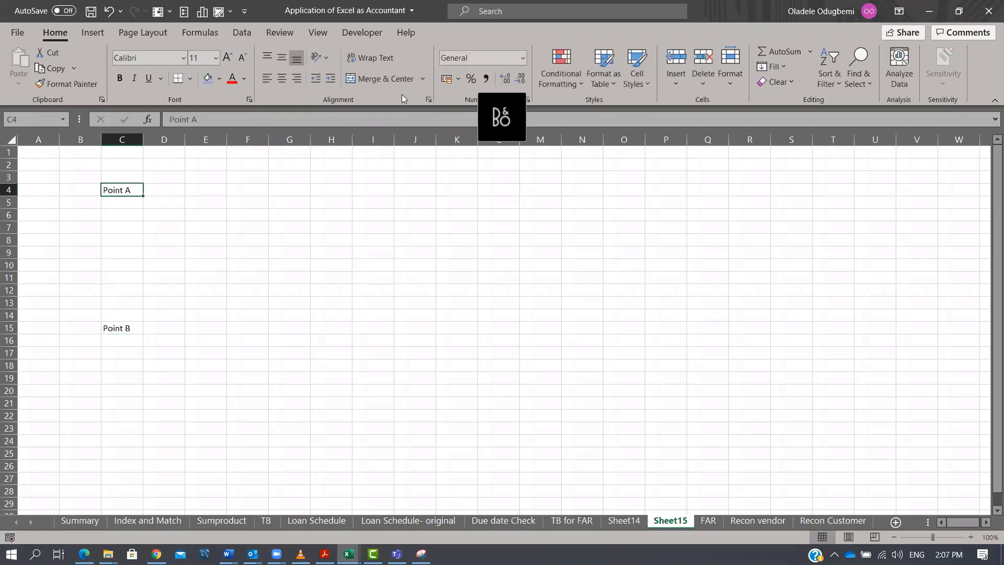
{"action": "key", "text": "Right"}
{"action": "type", "text": "2e6"}
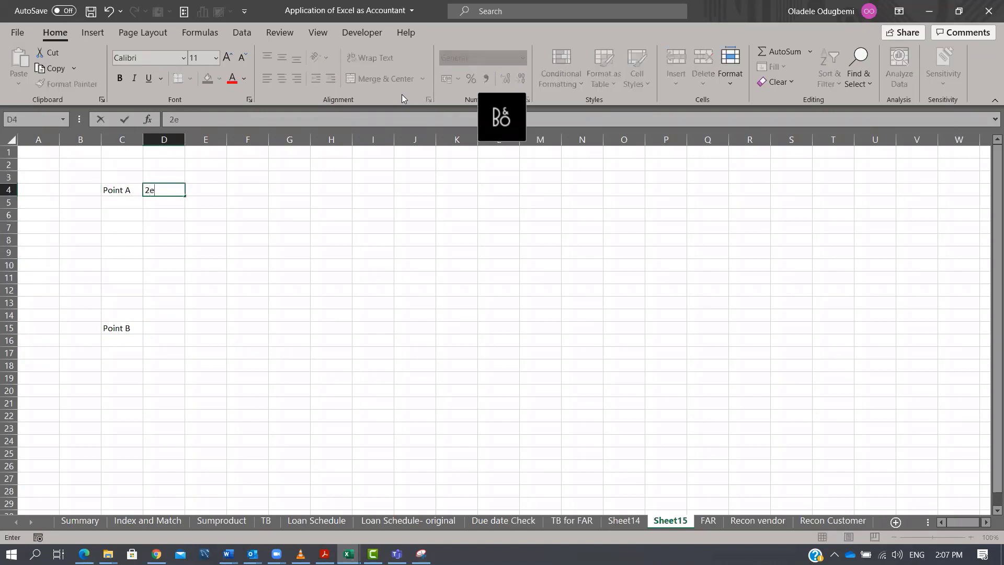
{"action": "key", "text": "Return"}
Enter 2,500,000 as Point B's amount in D15.
{"action": "key", "text": "Down"}
{"action": "key", "text": "Down"}
{"action": "key", "text": "Down"}
{"action": "key", "text": "Down"}
{"action": "key", "text": "Down"}
{"action": "key", "text": "Down"}
{"action": "key", "text": "Down"}
{"action": "key", "text": "Down"}
{"action": "key", "text": "Down"}
{"action": "key", "text": "Down"}
{"action": "key", "text": "Down"}
{"action": "key", "text": "Up"}
{"action": "type", "text": "2.5e6"}
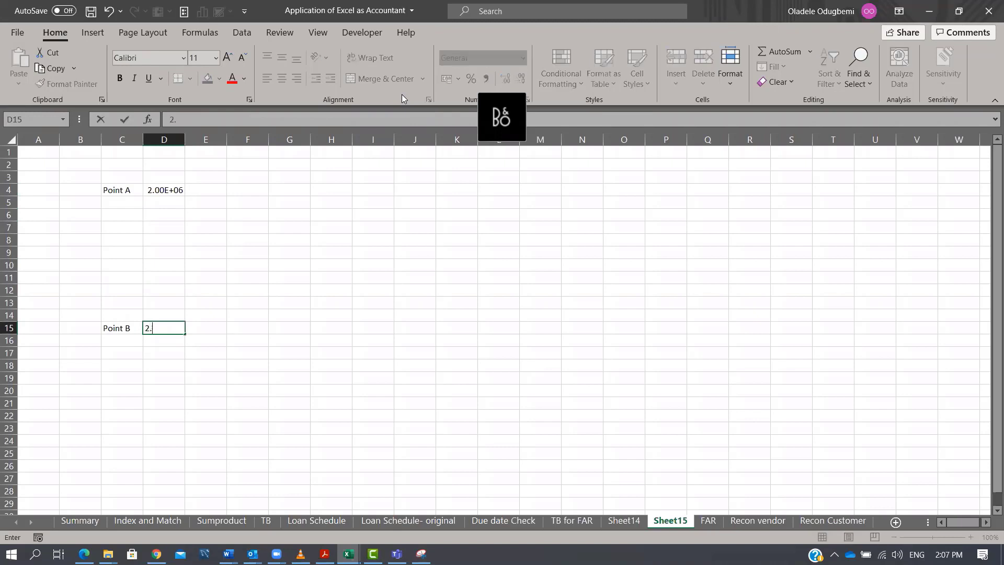
{"action": "key", "text": "Return"}
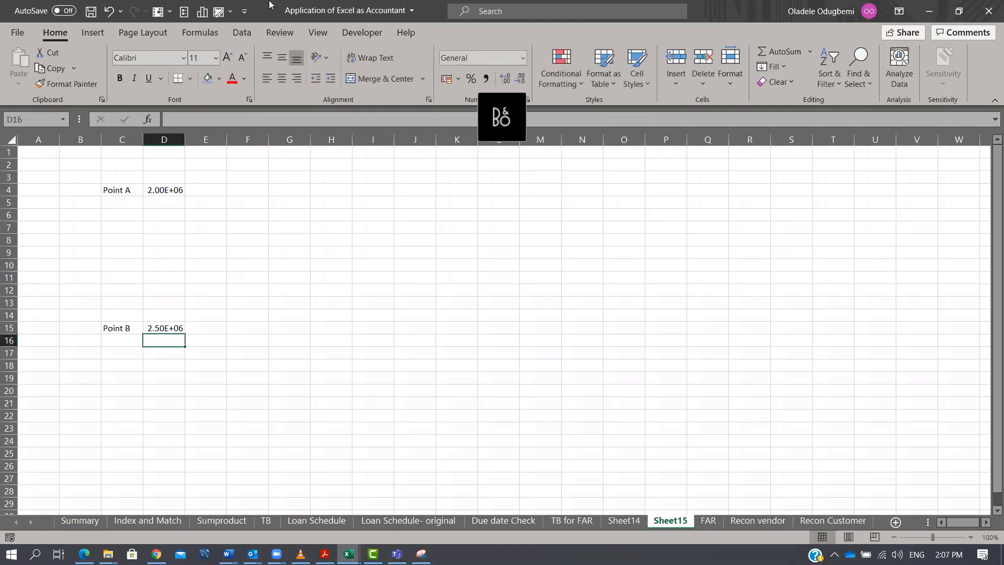
Apply comma style number formatting to column D.
{"action": "key", "text": "ctrl+space"}
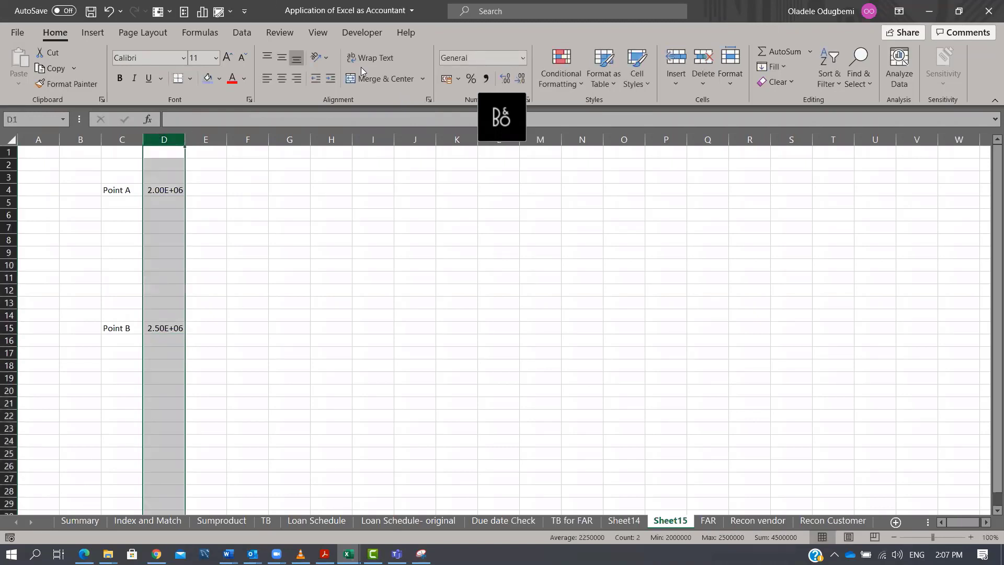
{"action": "left_click", "coordinate": [486, 78]}
{"action": "left_click_drag", "start_coordinate": [164, 202], "coordinate": [200, 315]}
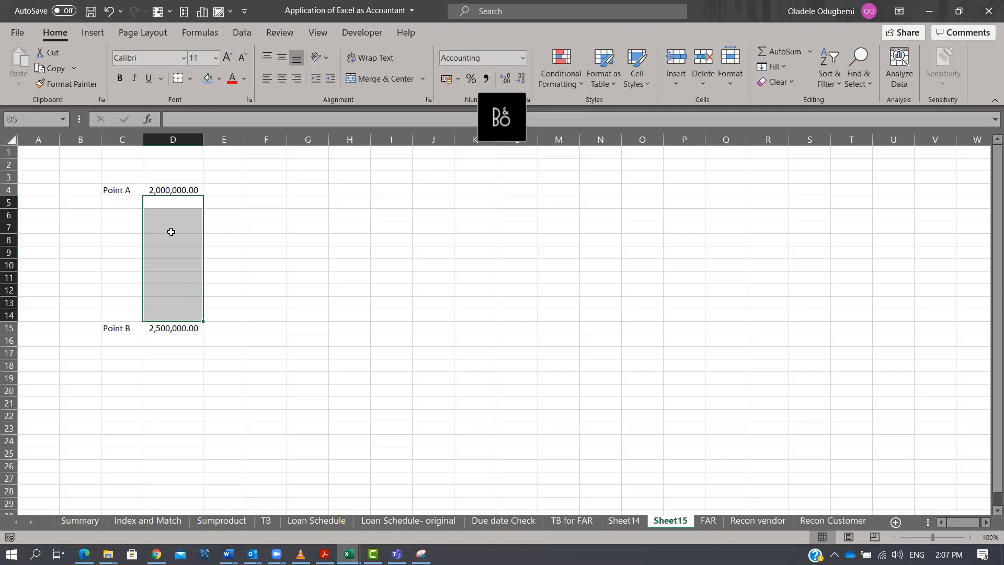
Enter the note "Transactions captured by Point A" in E6.
{"action": "left_click", "coordinate": [228, 214]}
{"action": "type", "text": "T"}
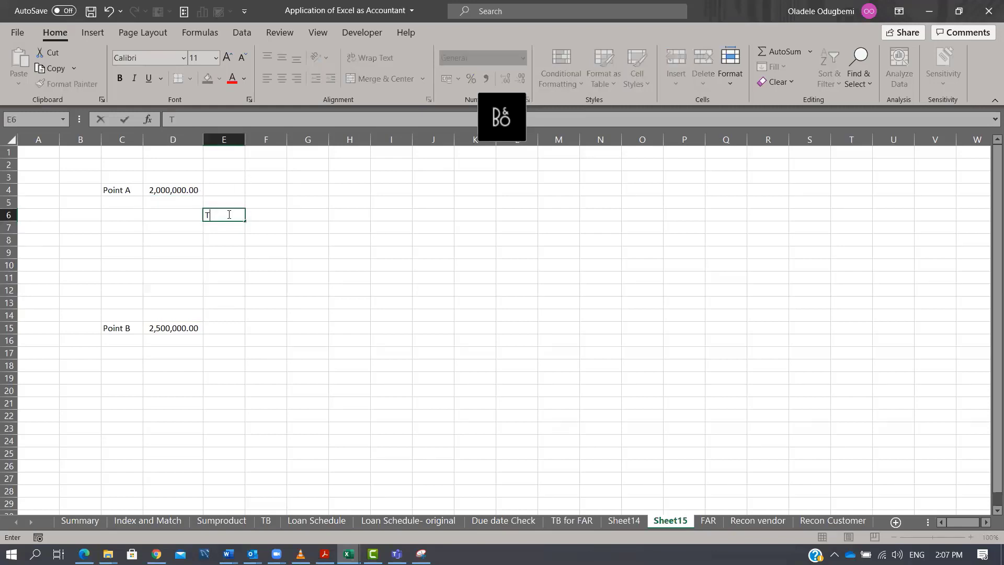
{"action": "type", "text": "ransactions captured "}
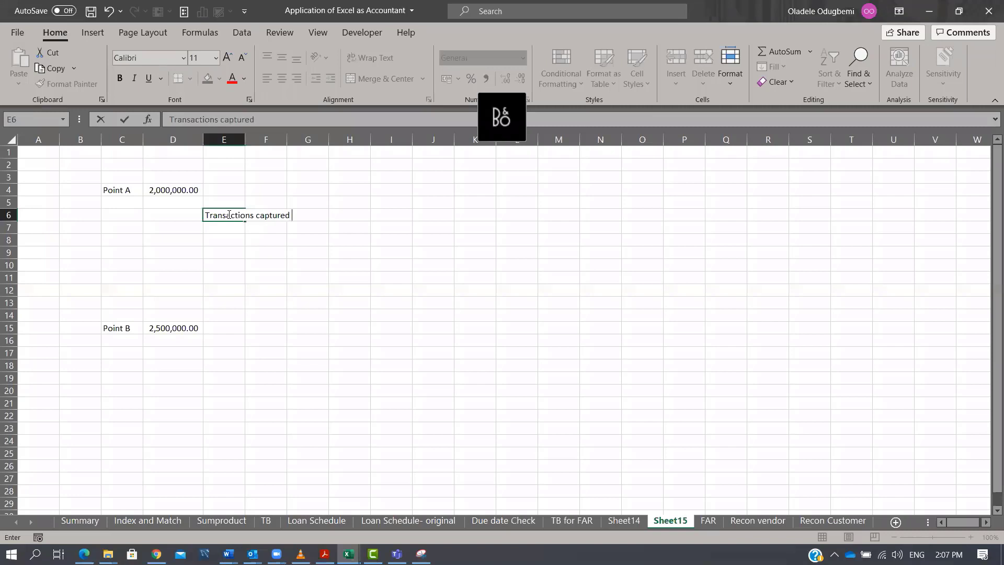
{"action": "type", "text": "by Point A"}
{"action": "key", "text": "Return"}
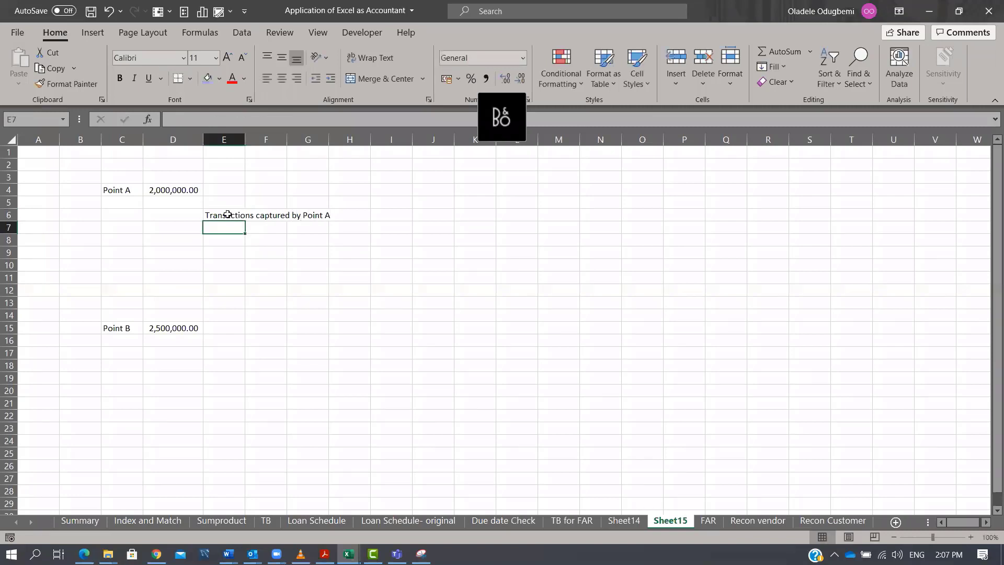
Enter -500,000 in D6 as the transactions captured by Point A.
{"action": "key", "text": "Left"}
{"action": "key", "text": "Left"}
{"action": "key", "text": "Up"}
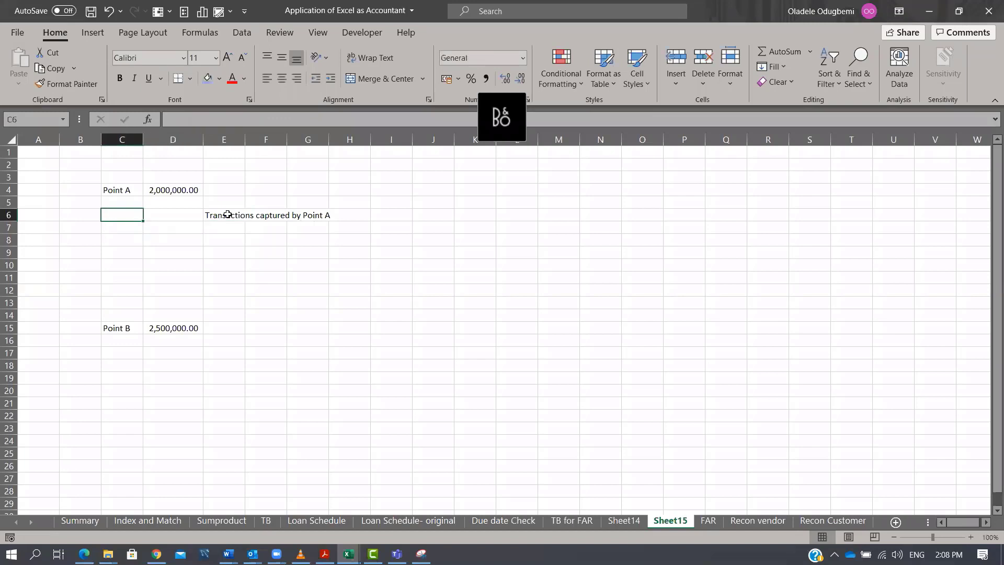
{"action": "key", "text": "Right"}
{"action": "key", "text": "Down"}
{"action": "key", "text": "Down"}
{"action": "key", "text": "Down"}
{"action": "key", "text": "Down"}
{"action": "key", "text": "Down"}
{"action": "key", "text": "Down"}
{"action": "key", "text": "Down"}
{"action": "key", "text": "Down"}
{"action": "key", "text": "Up"}
{"action": "key", "text": "Up"}
{"action": "key", "text": "Up"}
{"action": "key", "text": "Up"}
{"action": "key", "text": "Up"}
{"action": "key", "text": "Up"}
{"action": "key", "text": "Up"}
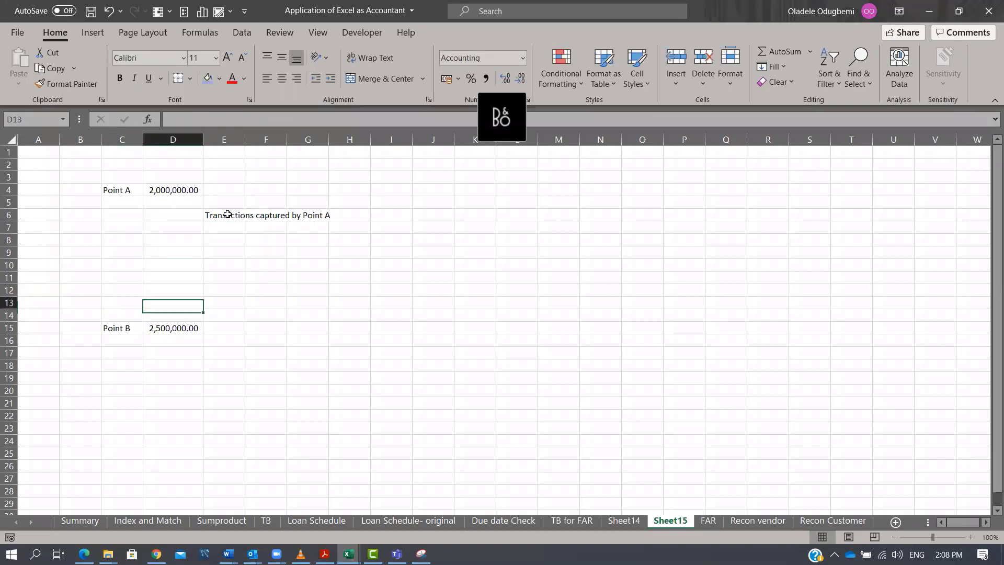
{"action": "key", "text": "Up"}
{"action": "key", "text": "Up"}
{"action": "key", "text": "Up"}
{"action": "key", "text": "Down"}
{"action": "key", "text": "Down"}
{"action": "type", "text": "-1"}
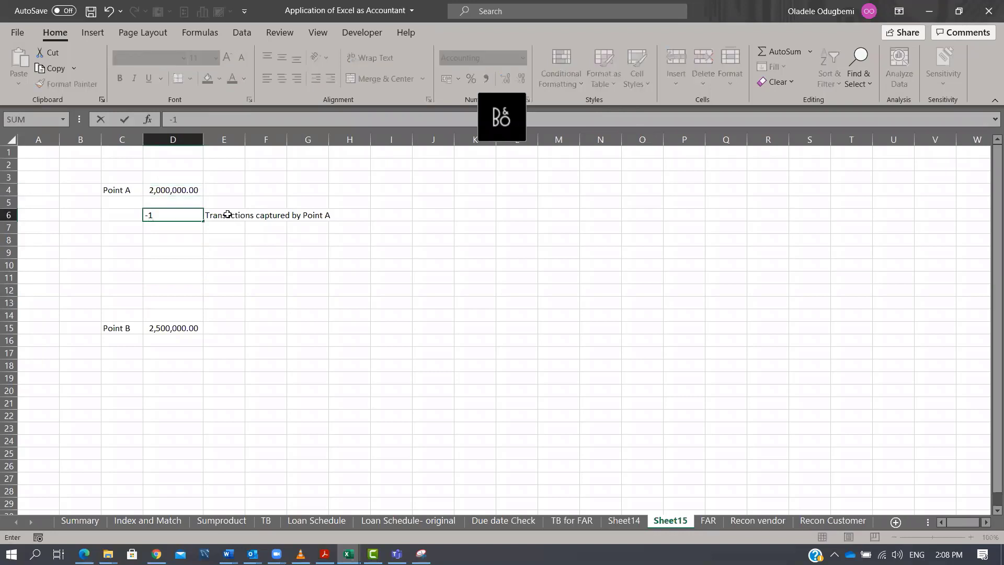
{"action": "key", "text": "BackSpace"}
{"action": "key", "text": "BackSpace"}
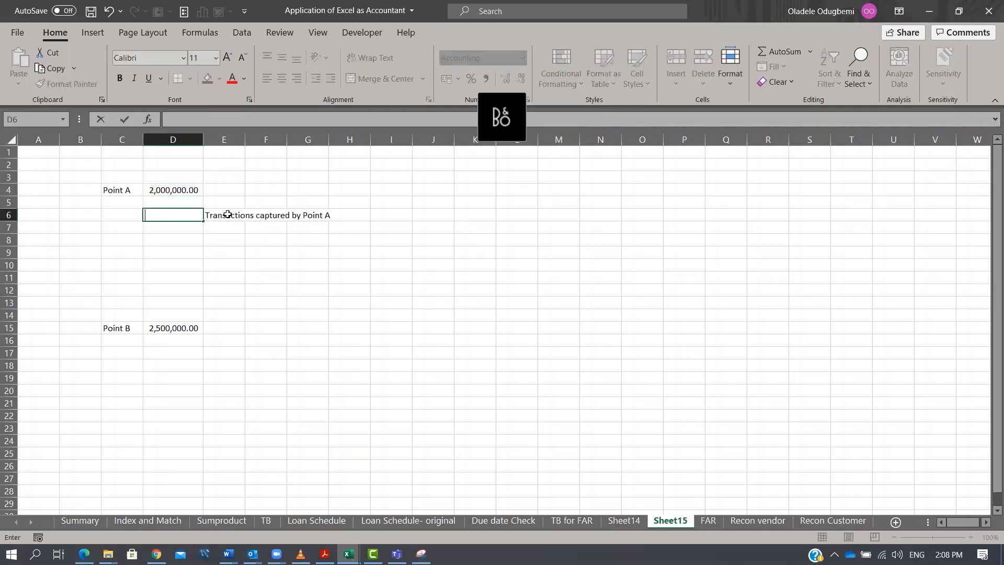
{"action": "type", "text": "-500000"}
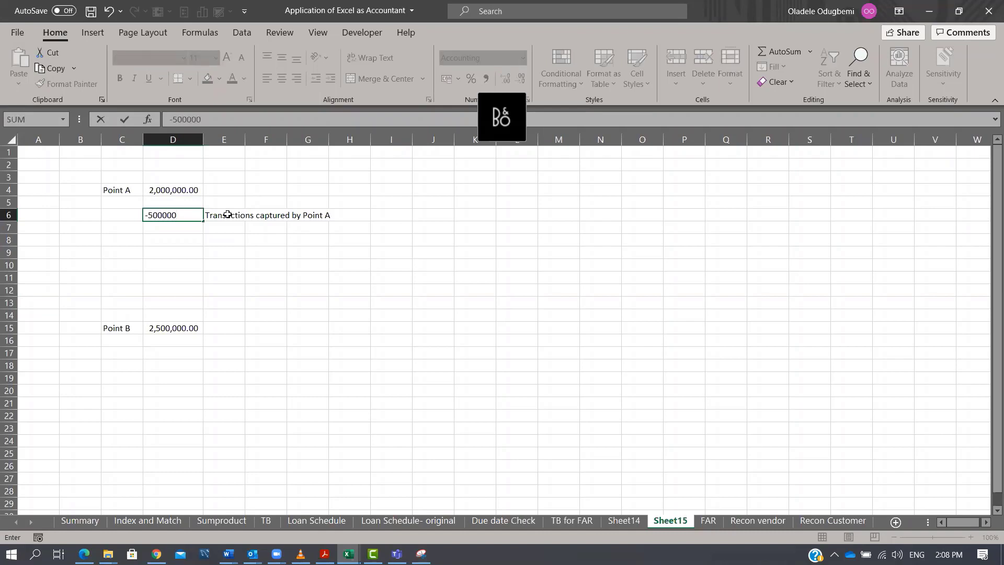
{"action": "key", "text": "Return"}
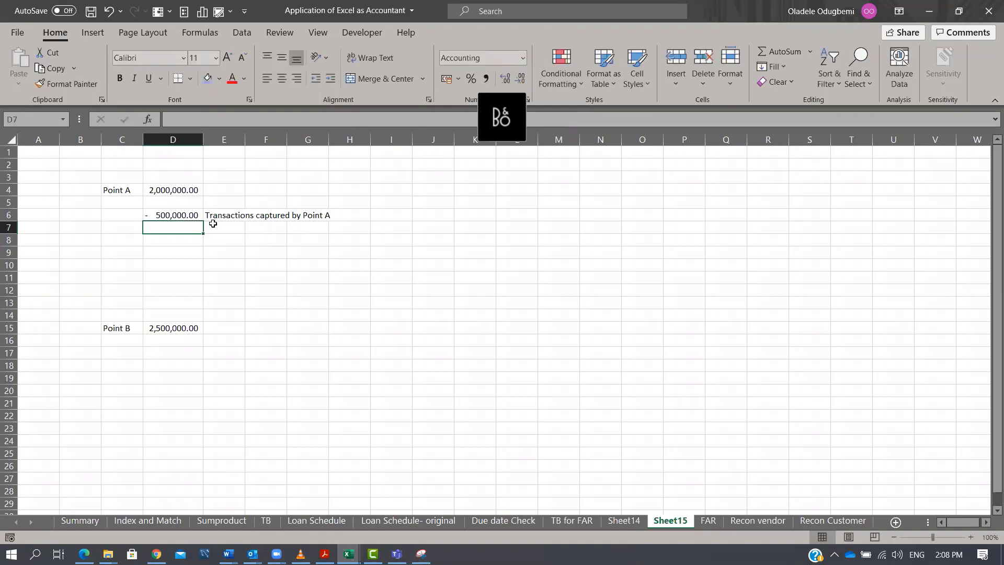
Copy the Point A note to E11 and change it to "Transactions captured by Point B".
{"action": "left_click", "coordinate": [218, 217]}
{"action": "key", "text": "ctrl+c"}
{"action": "key", "text": "Down"}
{"action": "key", "text": "Down"}
{"action": "key", "text": "Down"}
{"action": "key", "text": "Down"}
{"action": "key", "text": "Down"}
{"action": "key", "text": "Return"}
{"action": "key", "text": "F2"}
{"action": "key", "text": "BackSpace"}
{"action": "type", "text": "B"}
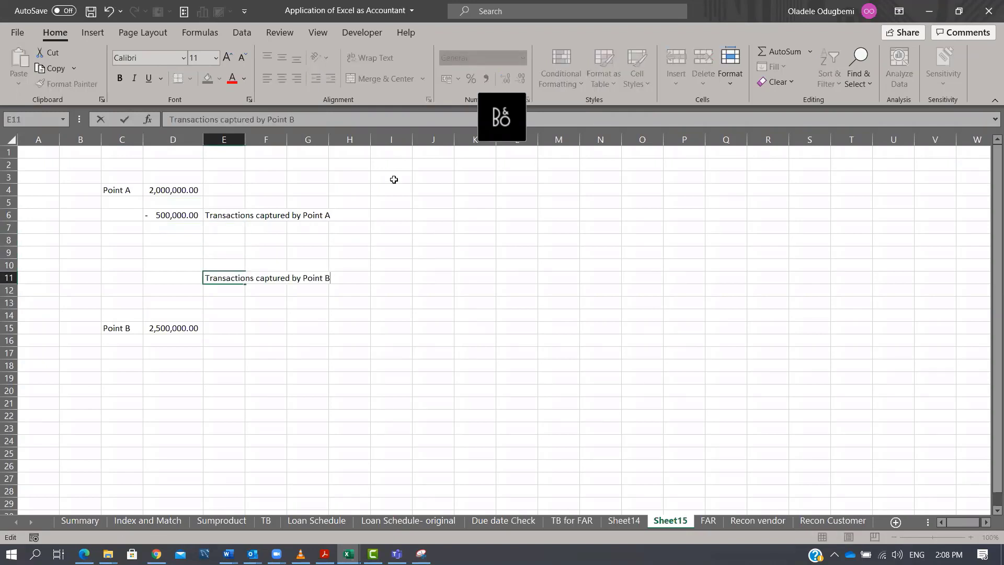
{"action": "key", "text": "Return"}
Enter 1,000,000 in D11 as the transactions captured by Point B.
{"action": "key", "text": "Up"}
{"action": "key", "text": "Left"}
{"action": "key", "text": "Left"}
{"action": "key", "text": "Down"}
{"action": "key", "text": "Down"}
{"action": "key", "text": "Down"}
{"action": "key", "text": "Down"}
{"action": "key", "text": "Down"}
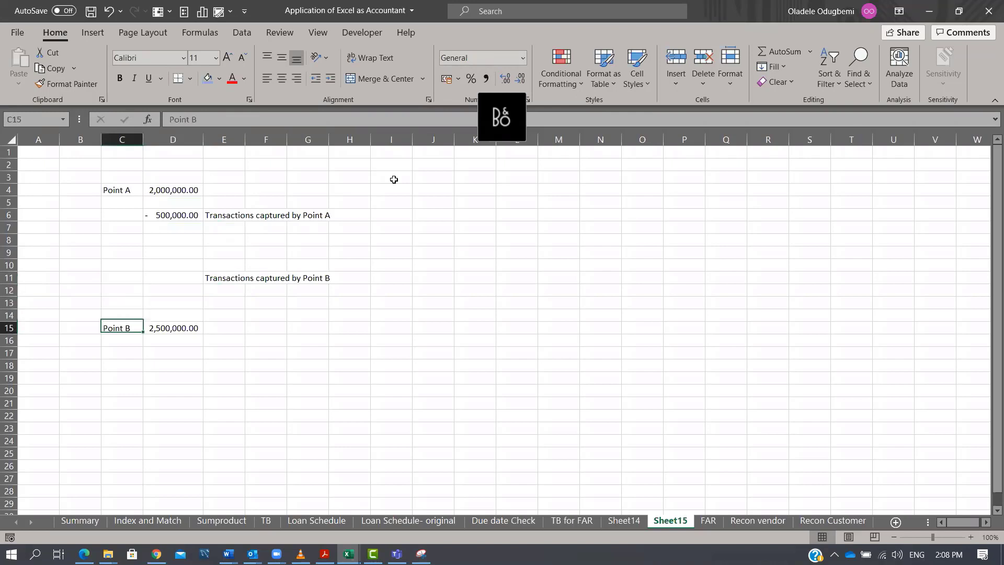
{"action": "key", "text": "Right"}
{"action": "key", "text": "Up"}
{"action": "key", "text": "Up"}
{"action": "key", "text": "Up"}
{"action": "key", "text": "Up"}
{"action": "key", "text": "Up"}
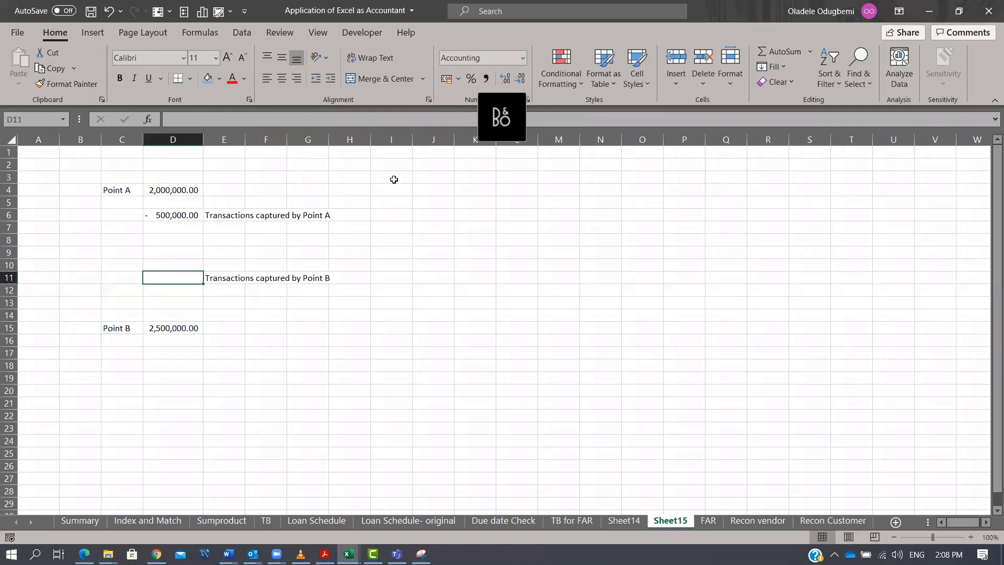
{"action": "type", "text": "10000000"}
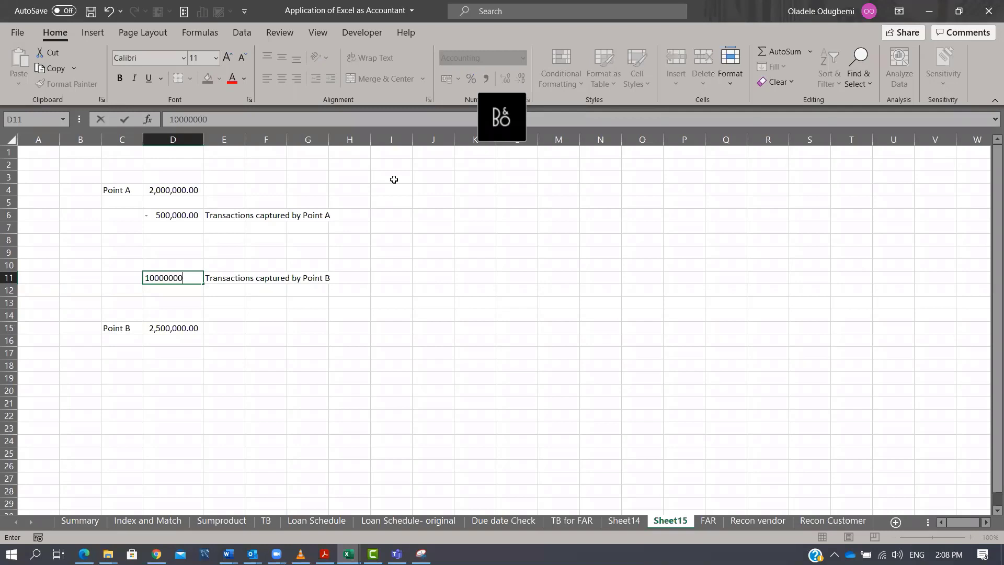
{"action": "key", "text": "ctrl+Return"}
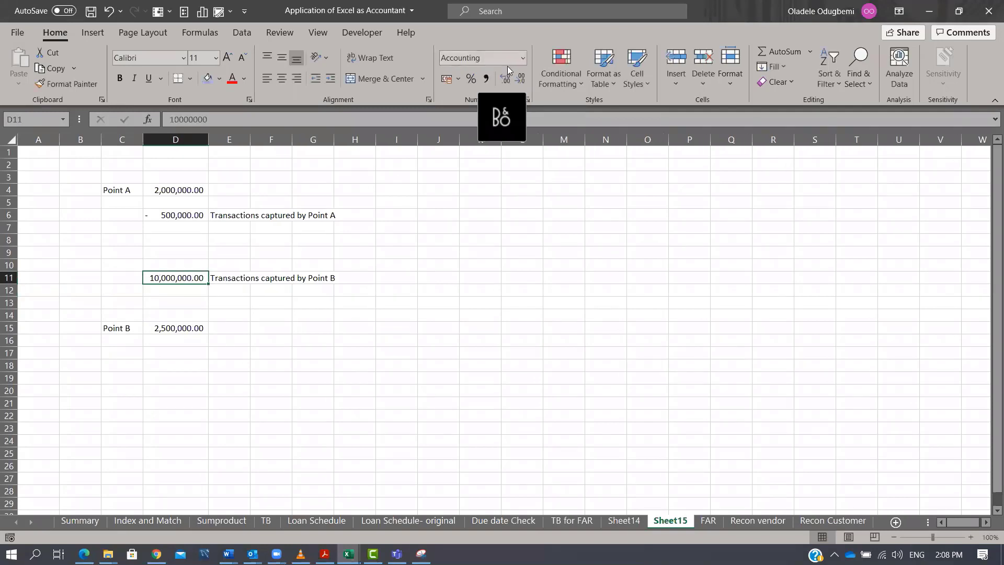
{"action": "key", "text": "F2"}
{"action": "key", "text": "BackSpace"}
{"action": "key", "text": "Return"}
In D12, add D11, D6 and D4 to reconcile Point A to Point B.
{"action": "type", "text": "="}
{"action": "key", "text": "Up"}
{"action": "type", "text": "+"}
{"action": "key", "text": "Up"}
{"action": "key", "text": "Up"}
{"action": "key", "text": "Up"}
{"action": "key", "text": "Up"}
{"action": "key", "text": "Up"}
{"action": "key", "text": "Up"}
{"action": "type", "text": "+"}
{"action": "key", "text": "Up"}
{"action": "key", "text": "Up"}
{"action": "key", "text": "Up"}
{"action": "key", "text": "Up"}
{"action": "key", "text": "Up"}
{"action": "key", "text": "Up"}
{"action": "key", "text": "Up"}
{"action": "key", "text": "Up"}
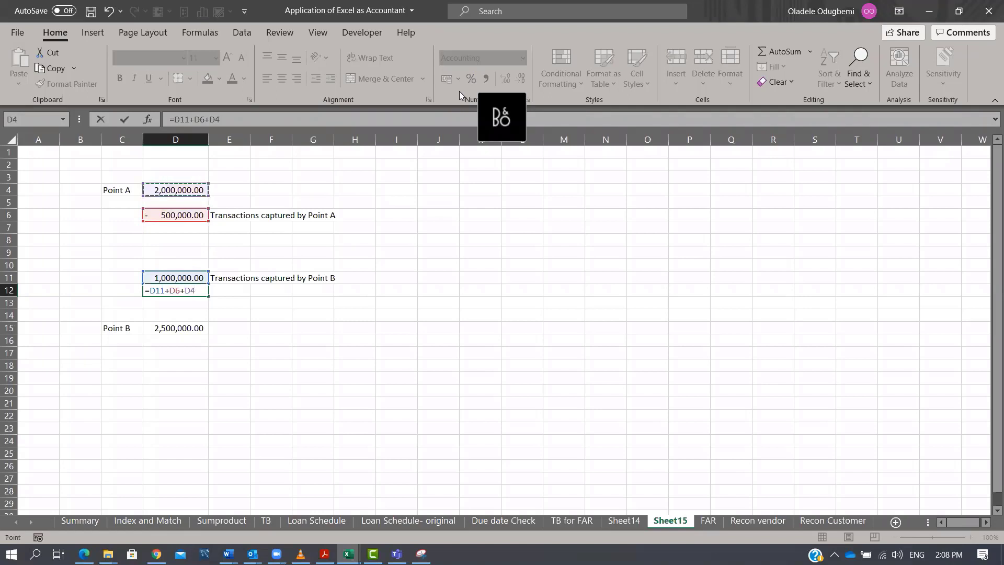
{"action": "key", "text": "Return"}
{"action": "key", "text": "Up"}
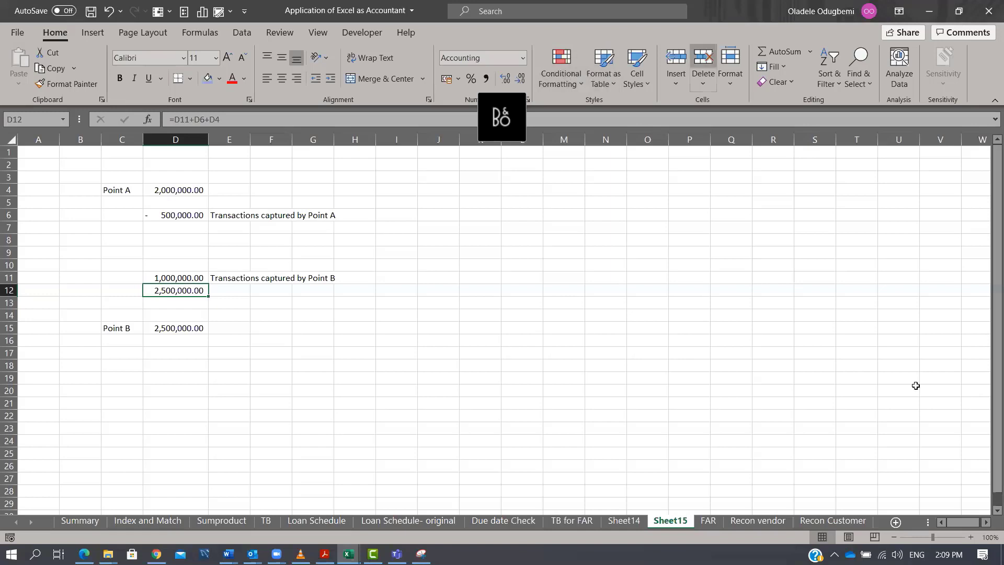
On the Recon vendor sheet, enter =VLOOKUP(B5,'Recon Customer'!B:D,1,FALSE) in E5 to match invoices against the customer list.
{"action": "left_click", "coordinate": [771, 522]}
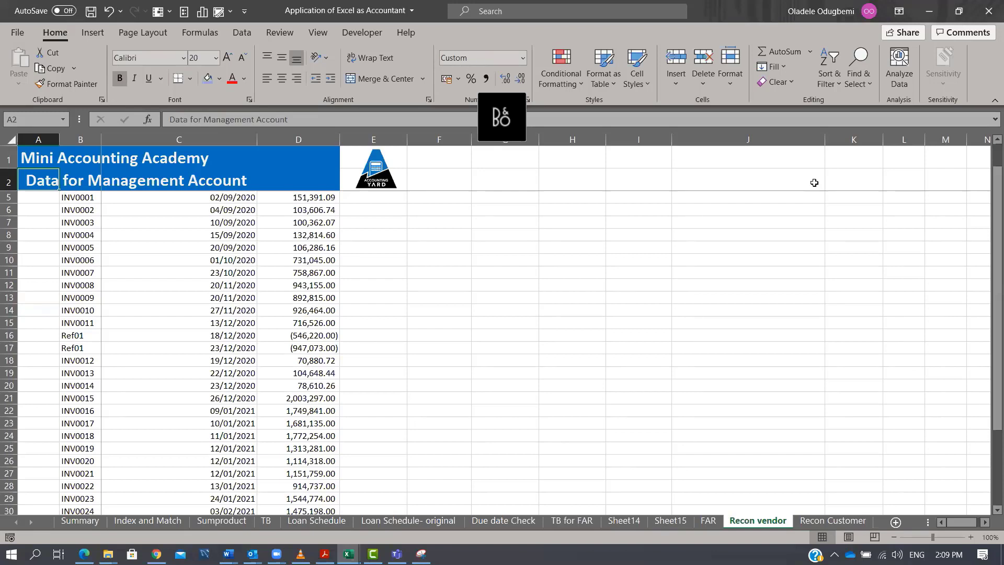
{"action": "scroll", "coordinate": [472, 187], "scroll_direction": "up", "scroll_amount": 1}
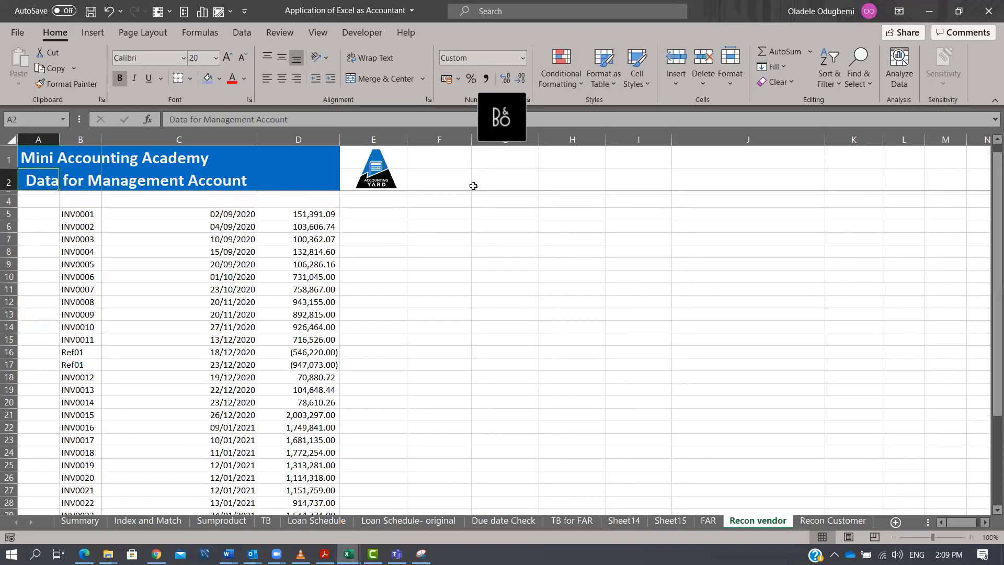
{"action": "left_click", "coordinate": [383, 228]}
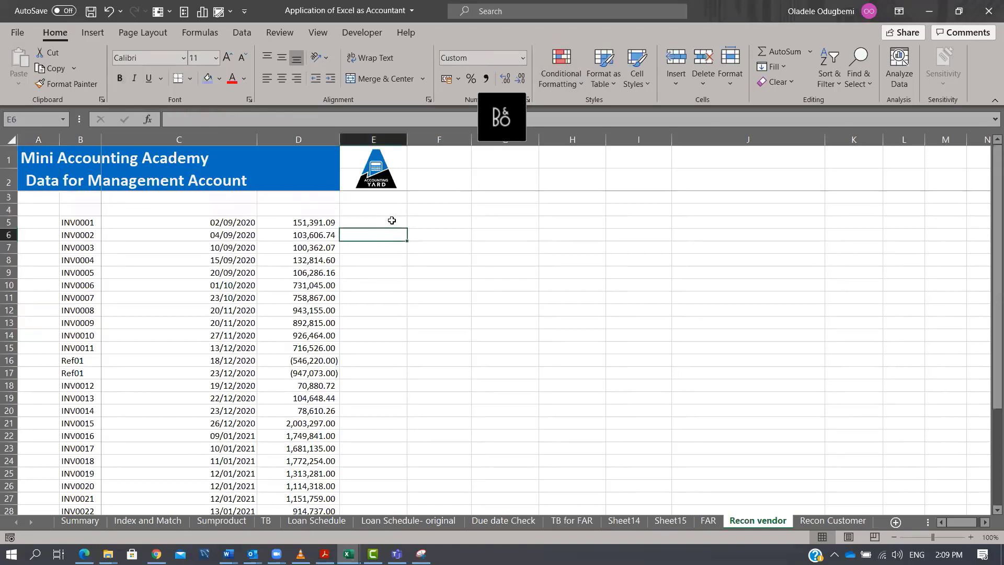
{"action": "type", "text": "=vl"}
{"action": "key", "text": "Tab"}
{"action": "key", "text": "Left"}
{"action": "key", "text": "Left"}
{"action": "key", "text": "Left"}
{"action": "key", "text": "Left"}
{"action": "key", "text": "Right"}
{"action": "type", "text": ","}
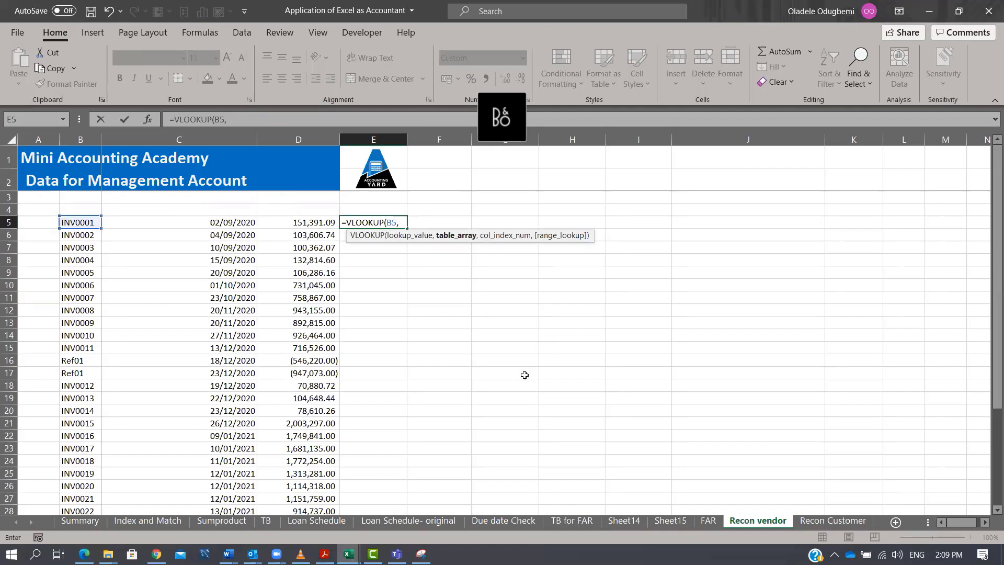
{"action": "left_click", "coordinate": [832, 520]}
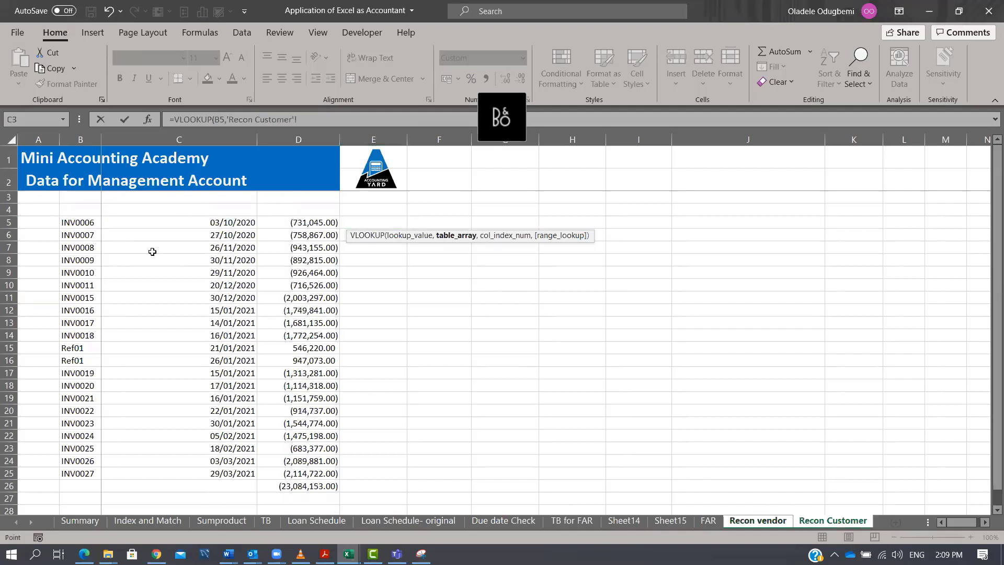
{"action": "left_click_drag", "start_coordinate": [80, 139], "coordinate": [298, 139]}
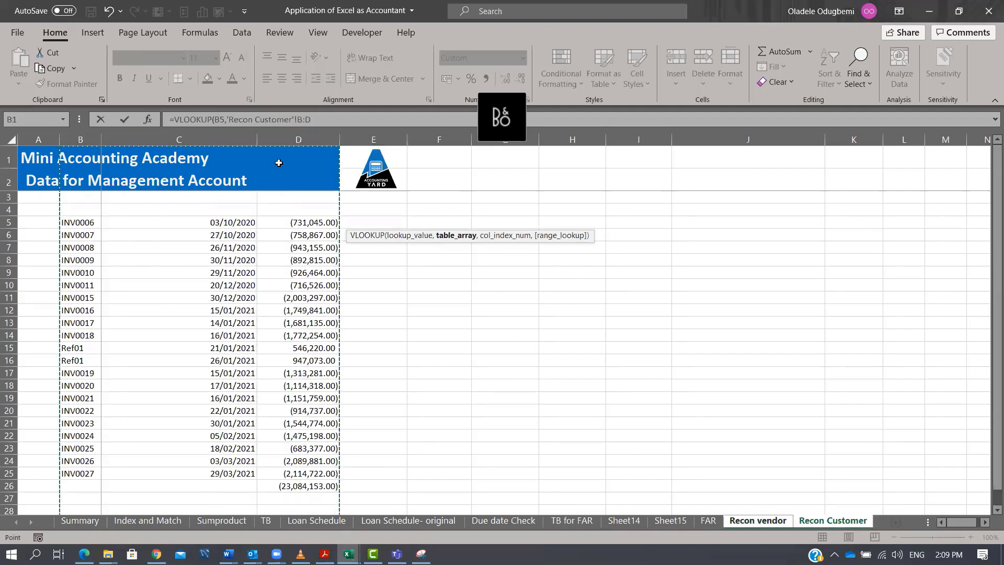
{"action": "type", "text": ","}
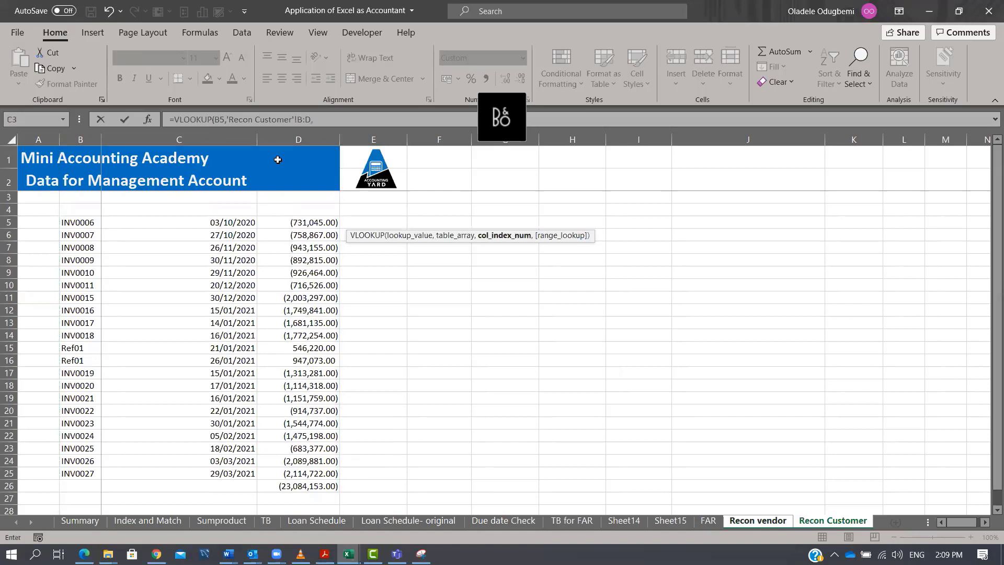
{"action": "type", "text": "1,"}
{"action": "key", "text": "Down"}
{"action": "key", "text": "Tab"}
{"action": "type", "text": ")"}
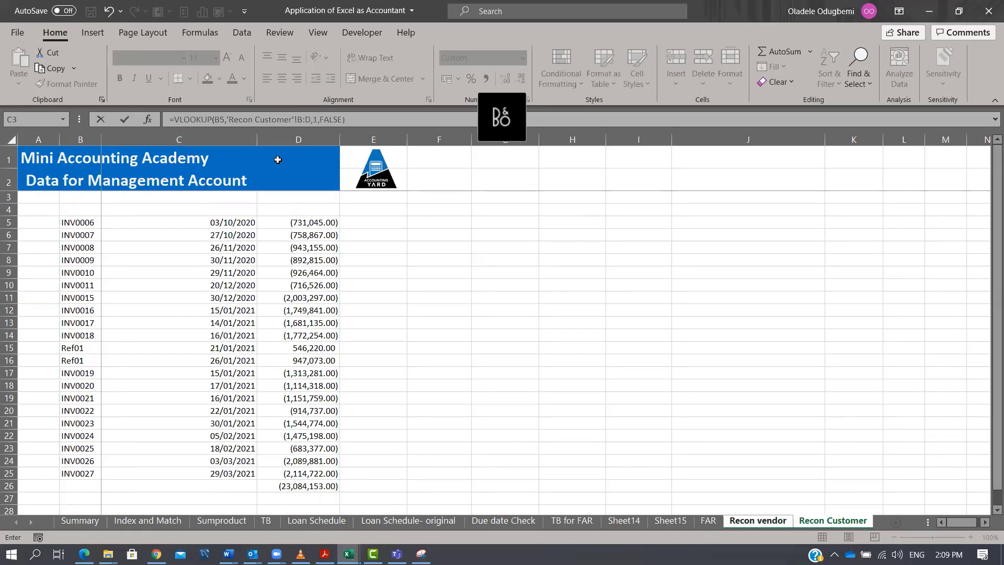
{"action": "key", "text": "Return"}
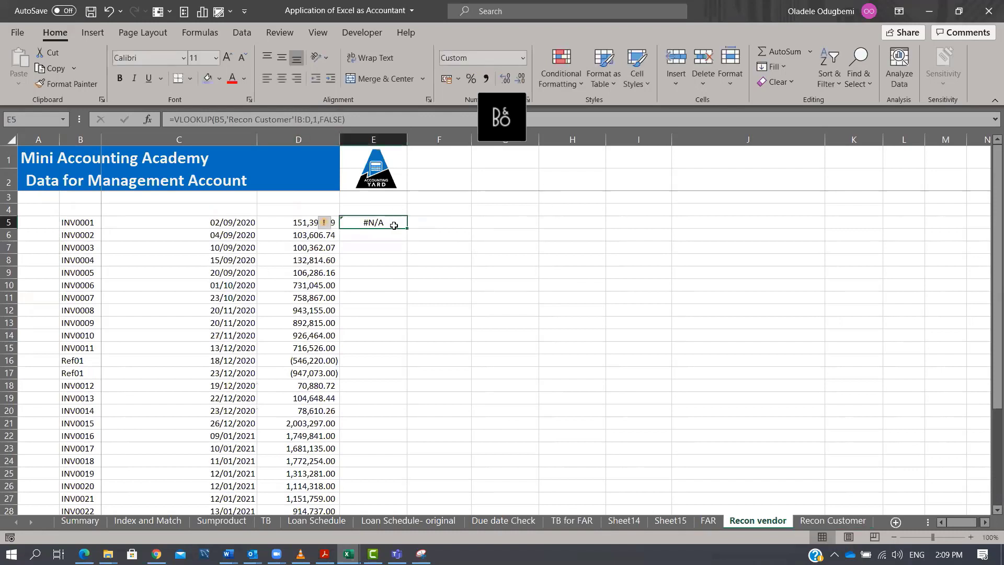
Fill the VLOOKUP formula down column E for all invoices.
{"action": "double_click", "coordinate": [407, 227]}
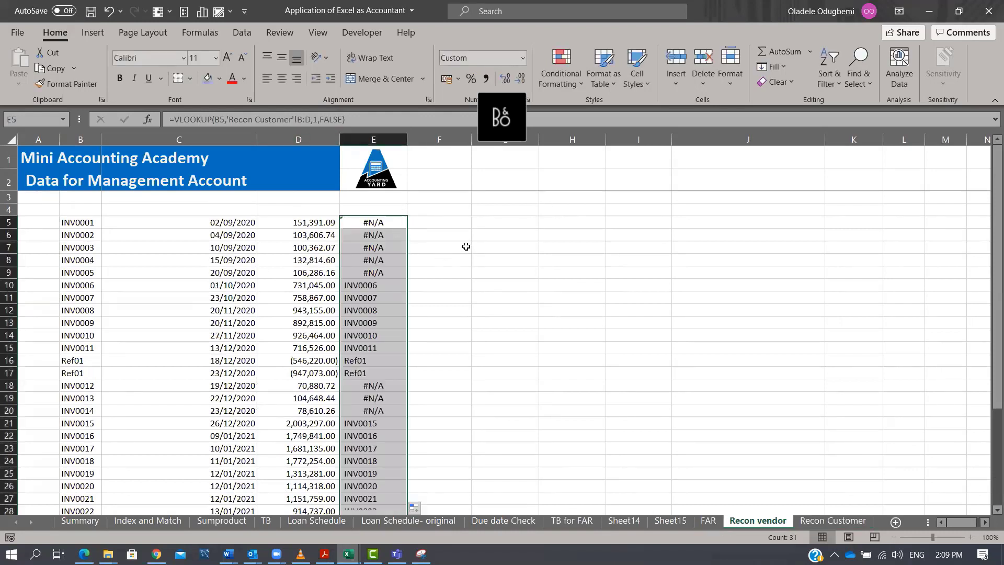
{"action": "left_click_drag", "start_coordinate": [378, 225], "coordinate": [373, 235]}
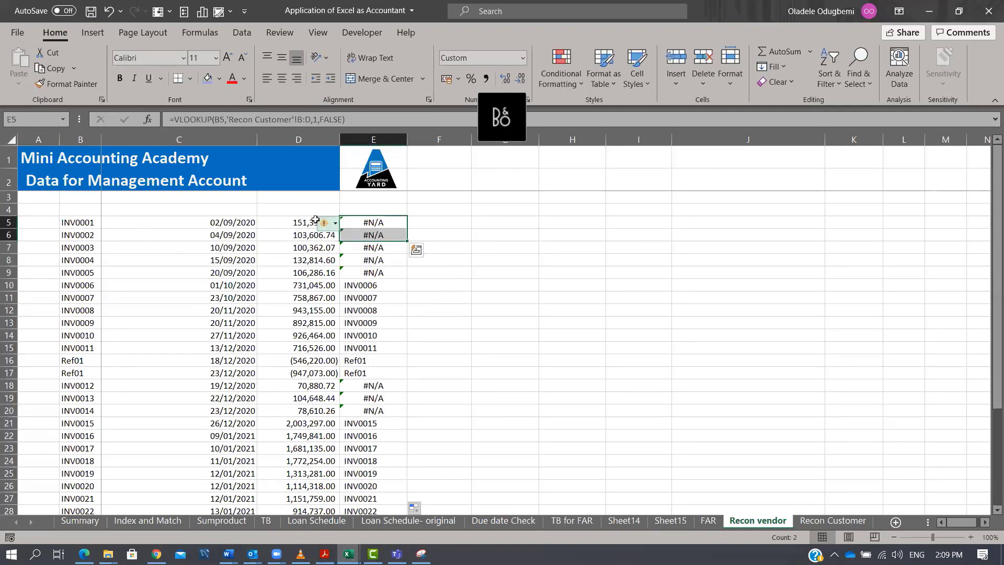
{"action": "left_click_drag", "start_coordinate": [309, 222], "coordinate": [301, 271]}
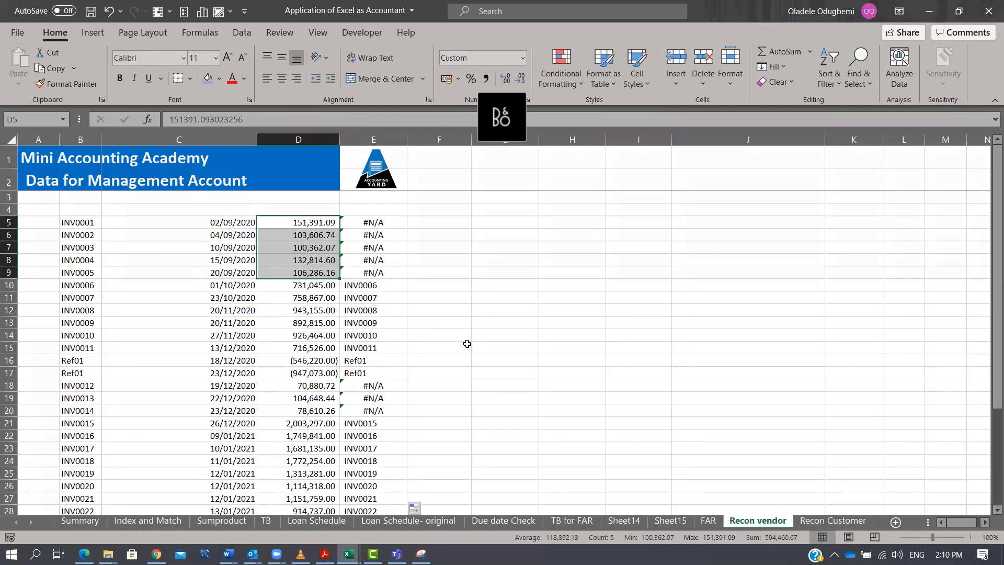
Insert a new worksheet and copy the vendor total in D36 of the Recon vendor sheet.
{"action": "scroll", "coordinate": [464, 344], "scroll_direction": "down", "scroll_amount": 8}
{"action": "left_click", "coordinate": [308, 311]}
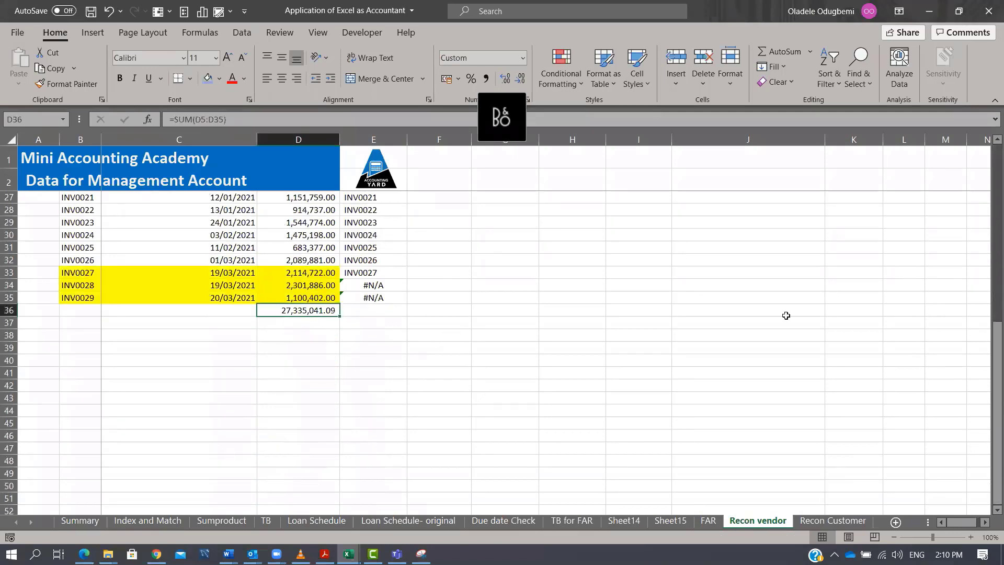
{"action": "left_click", "coordinate": [896, 522]}
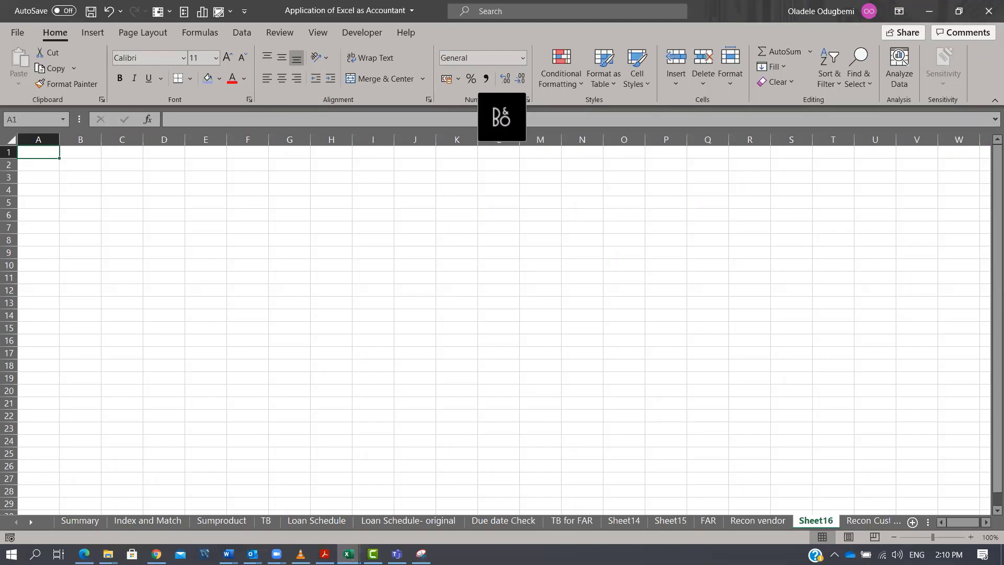
{"action": "left_click", "coordinate": [707, 526]}
{"action": "left_click", "coordinate": [758, 521]}
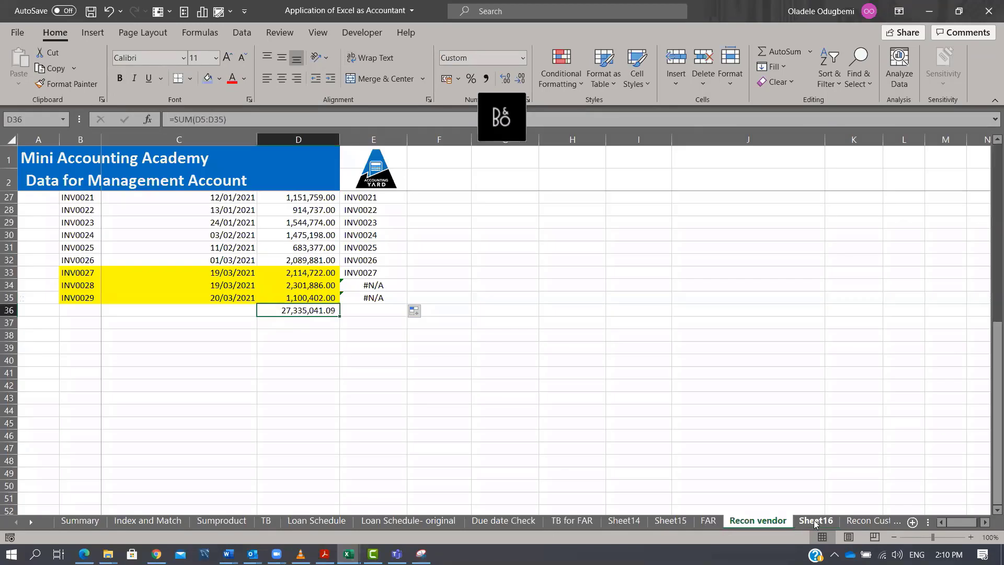
{"action": "left_click", "coordinate": [815, 522]}
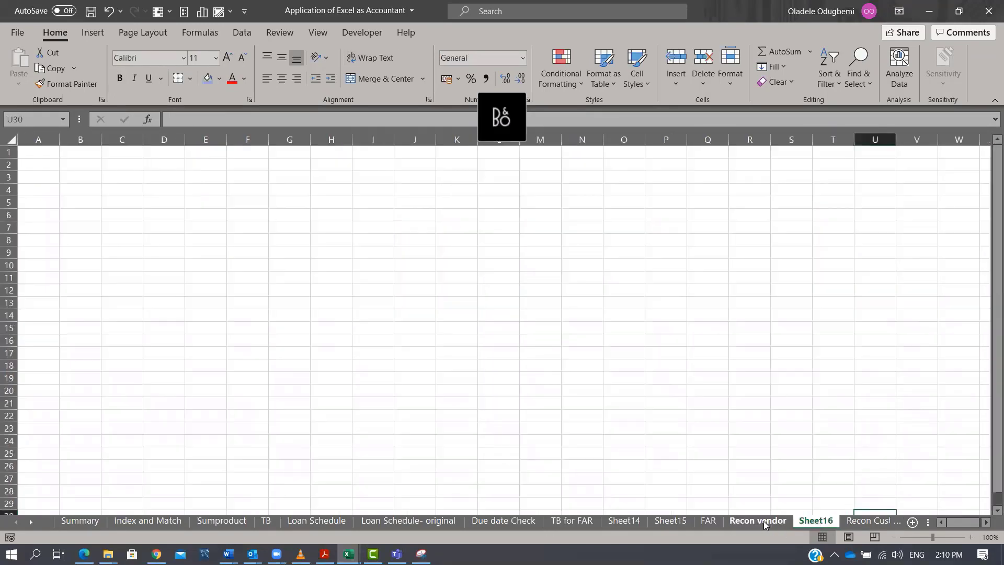
{"action": "left_click", "coordinate": [758, 521]}
{"action": "key", "text": "ctrl+c"}
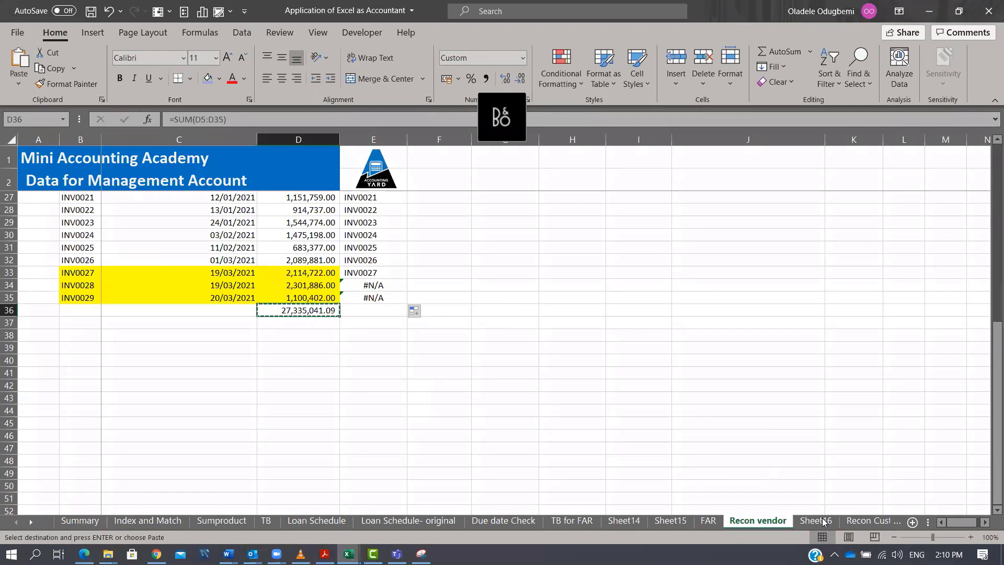
Label cell C4 of the new sheet "Vendor".
{"action": "key", "text": "ctrl+Page_Down"}
{"action": "left_click", "coordinate": [103, 190]}
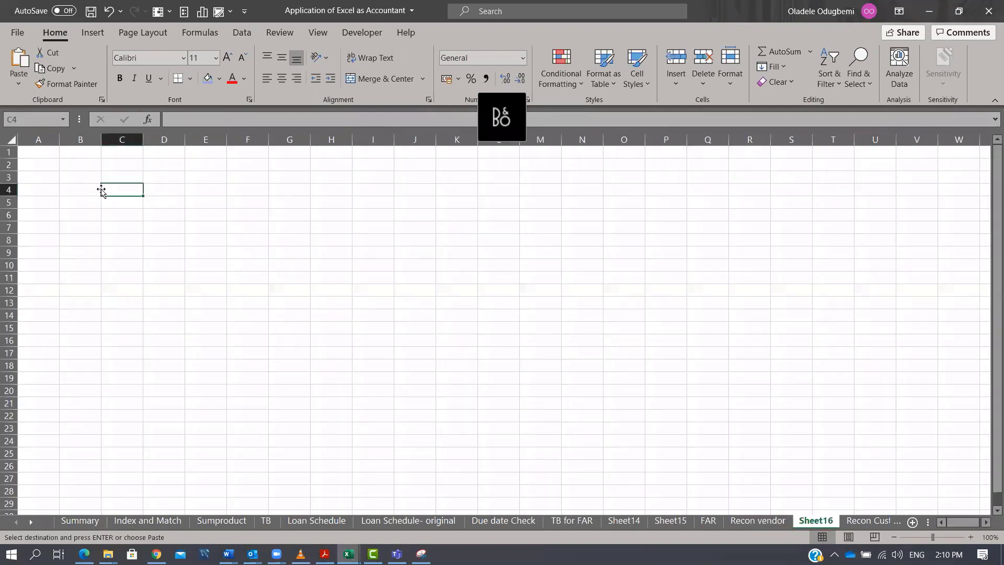
{"action": "type", "text": "Vr"}
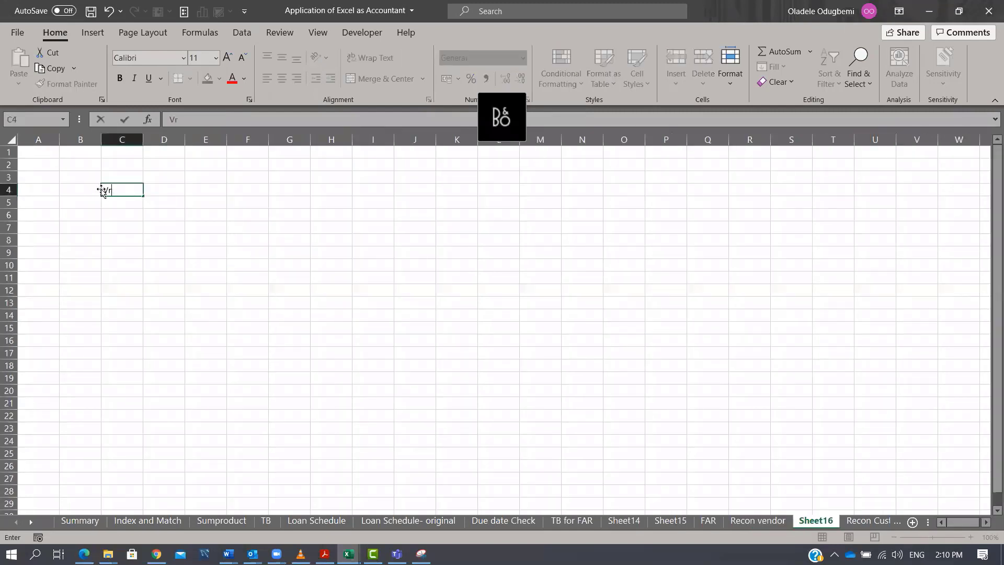
{"action": "type", "text": "nendor"}
{"action": "key", "text": "Return"}
{"action": "key", "text": "Up"}
{"action": "key", "text": "Right"}
{"action": "key", "text": "Right"}
{"action": "type", "text": "v"}
{"action": "key", "text": "Escape"}
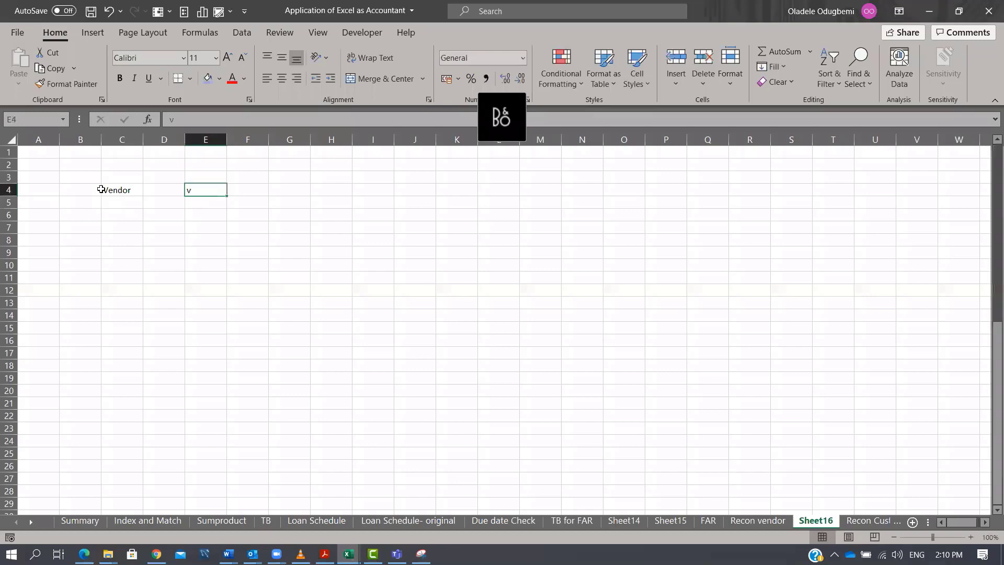
{"action": "key", "text": "ctrl+Page_Up"}
{"action": "key", "text": "ctrl+Page_Up"}
{"action": "key", "text": "ctrl+Page_Up"}
{"action": "key", "text": "ctrl+Page_Down"}
{"action": "key", "text": "ctrl+Page_Down"}
{"action": "key", "text": "ctrl+Page_Down"}
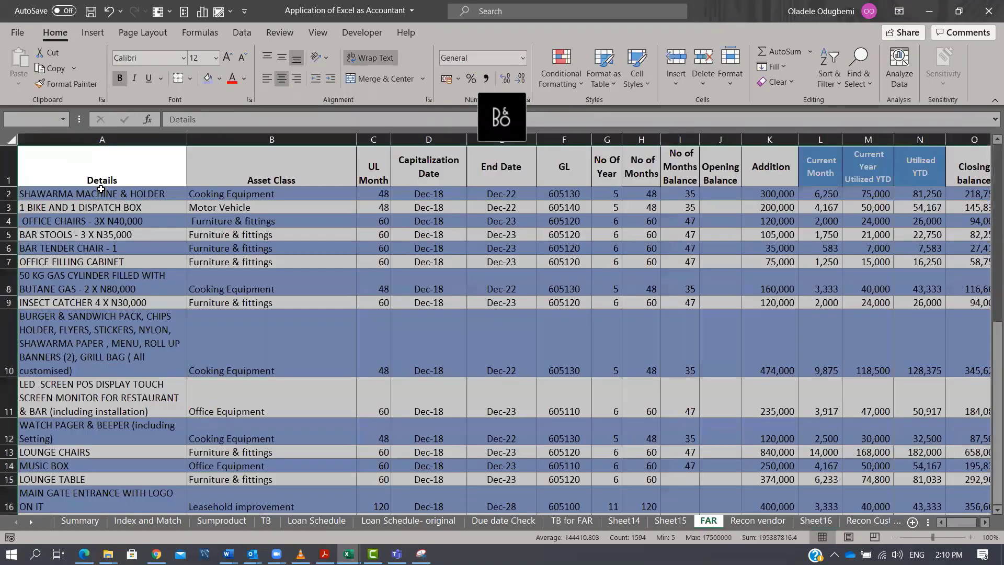
{"action": "key", "text": "ctrl+Page_Up"}
{"action": "key", "text": "ctrl+c"}
{"action": "key", "text": "ctrl+Page_Down"}
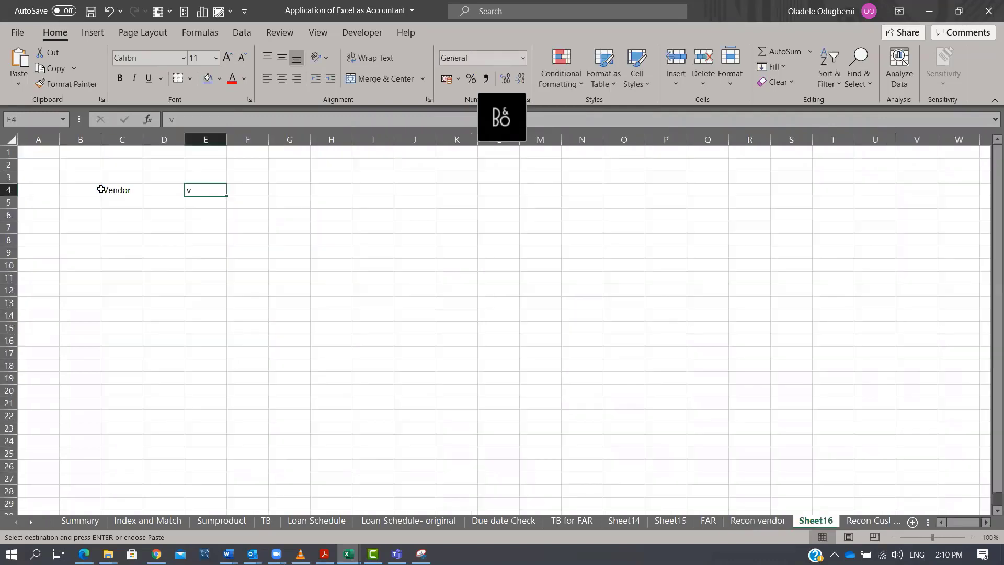
Paste the vendor total into E4 of the new sheet and format it with thousands separators and no decimals.
{"action": "key", "text": "ctrl+Page_Down"}
{"action": "key", "text": "ctrl+Page_Up"}
{"action": "key", "text": "Down"}
{"action": "key", "text": "Up"}
{"action": "key", "text": "ctrl+v"}
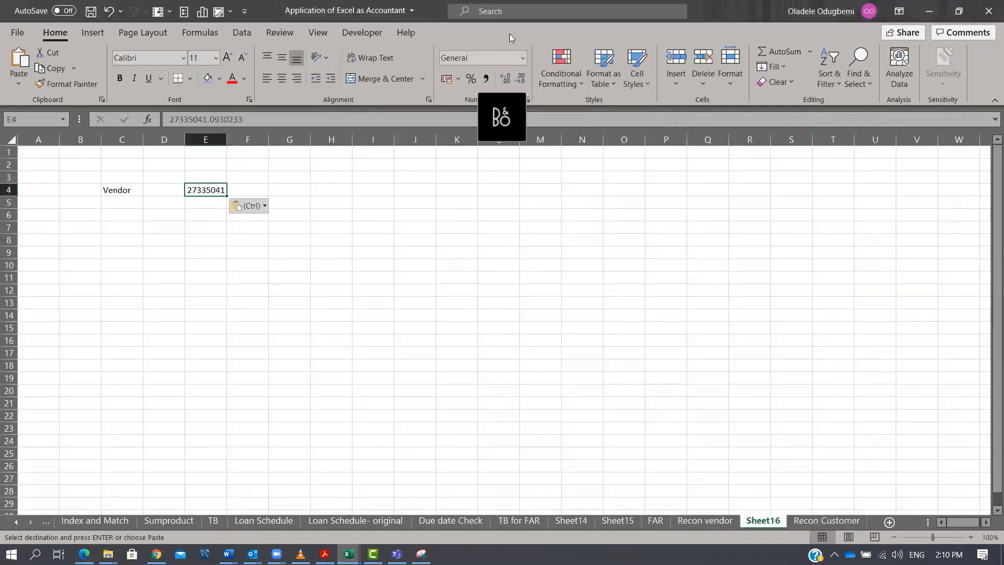
{"action": "left_click", "coordinate": [487, 78]}
{"action": "left_click", "coordinate": [521, 80]}
{"action": "left_click", "coordinate": [521, 80]}
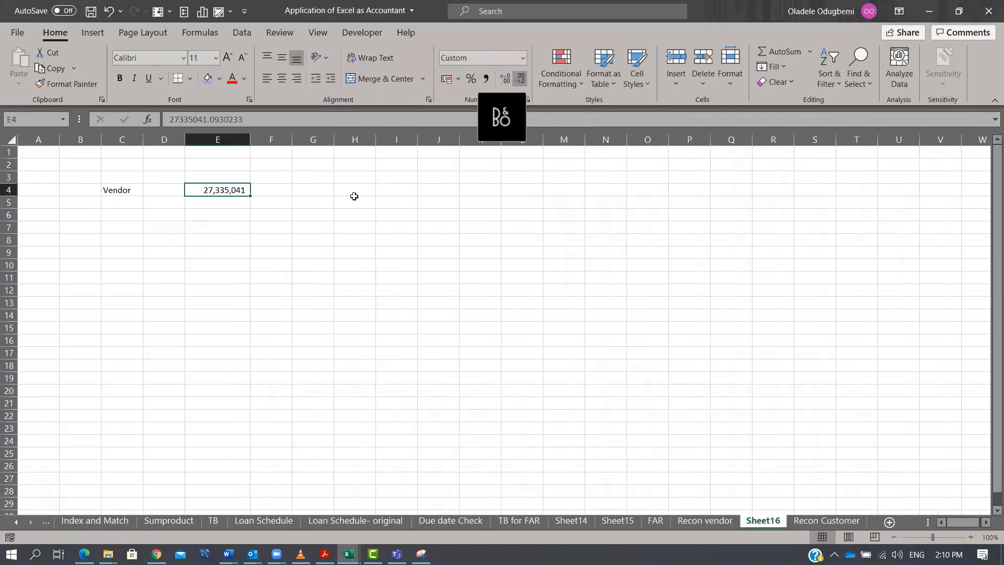
{"action": "left_click", "coordinate": [129, 218]}
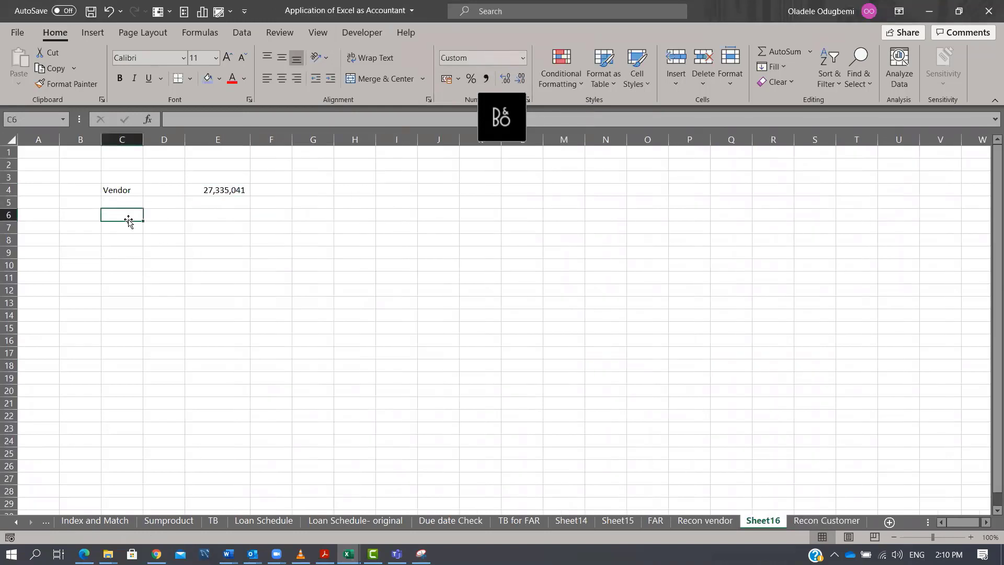
On the Recon vendor sheet, add filter dropdowns to the invoice table spanning B4:E35.
{"action": "left_click", "coordinate": [705, 520]}
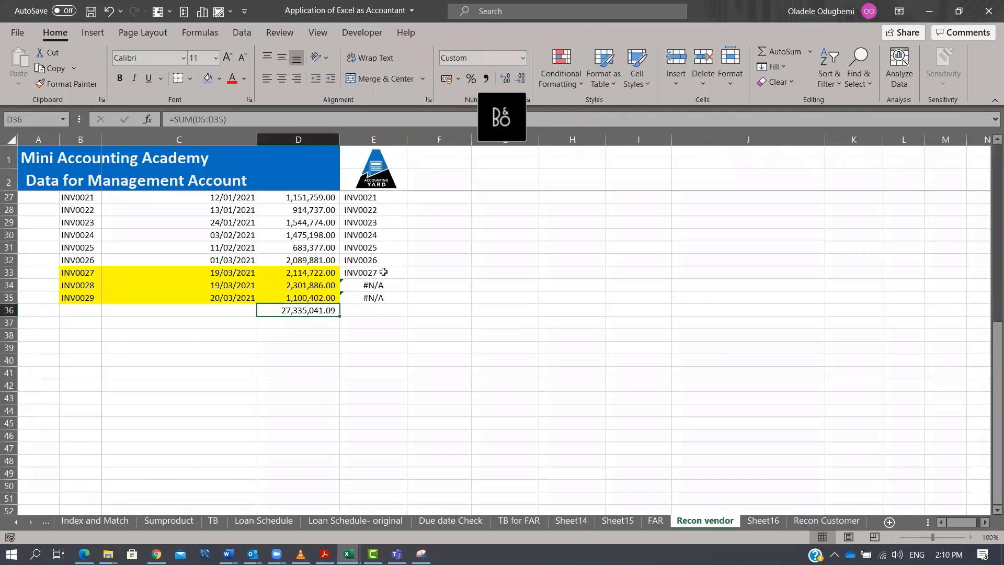
{"action": "scroll", "coordinate": [381, 264], "scroll_direction": "up", "scroll_amount": 8}
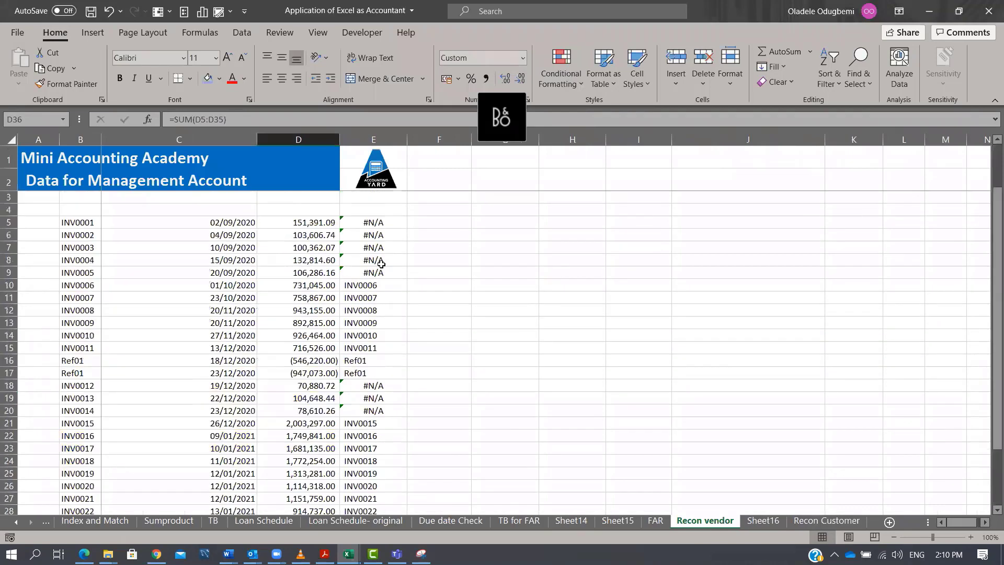
{"action": "left_click", "coordinate": [390, 212]}
{"action": "key", "text": "shift+Left"}
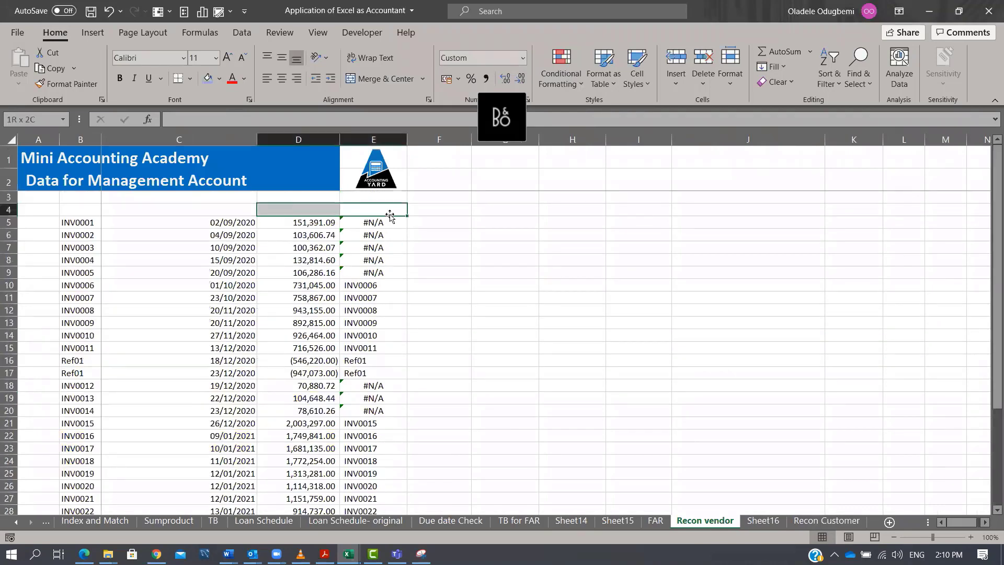
{"action": "key", "text": "shift+Left"}
{"action": "key", "text": "shift+Left"}
{"action": "key", "text": "shift+Down"}
{"action": "key", "text": "ctrl+shift+Down"}
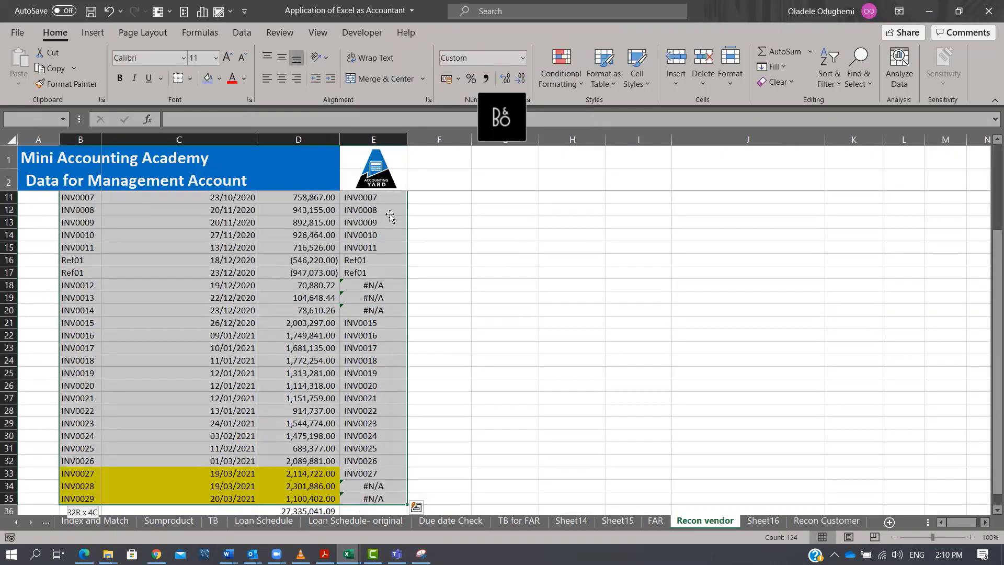
{"action": "key", "text": "shift+Down"}
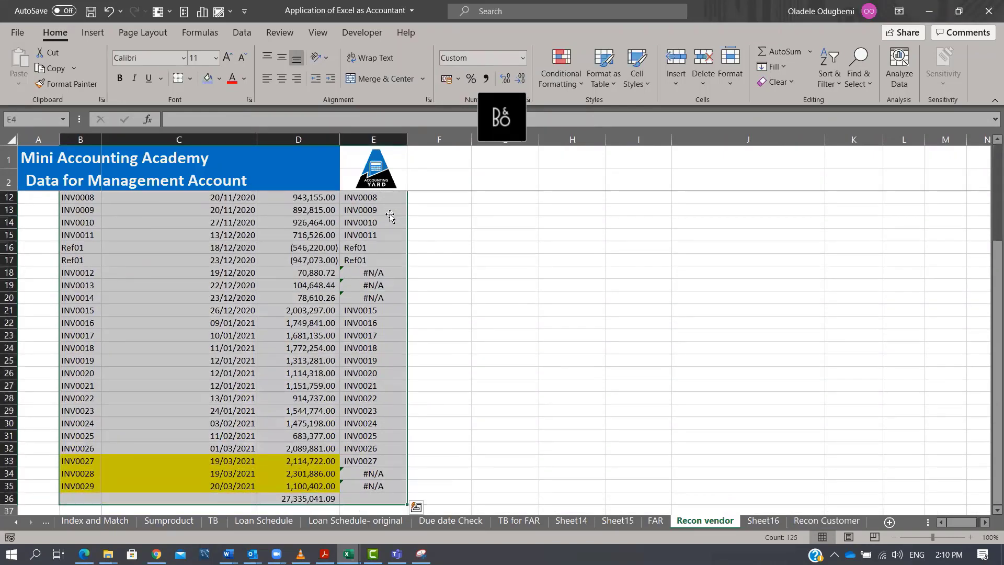
{"action": "key", "text": "alt"}
{"action": "key", "text": "a"}
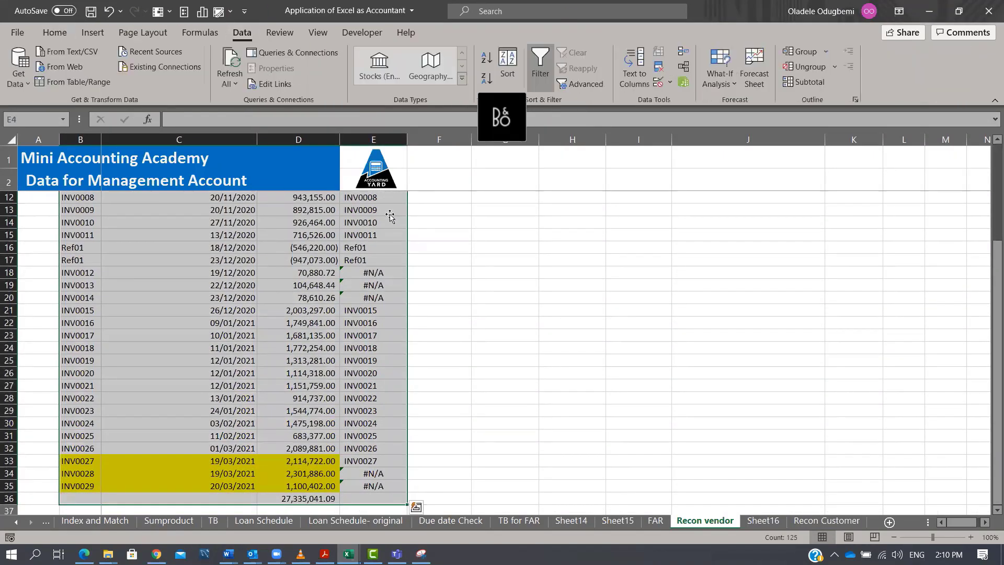
{"action": "key", "text": "t"}
{"action": "key", "text": "Down"}
{"action": "key", "text": "ctrl+shift+l"}
{"action": "key", "text": "Left"}
{"action": "key", "text": "Down"}
{"action": "key", "text": "ctrl+shift+l"}
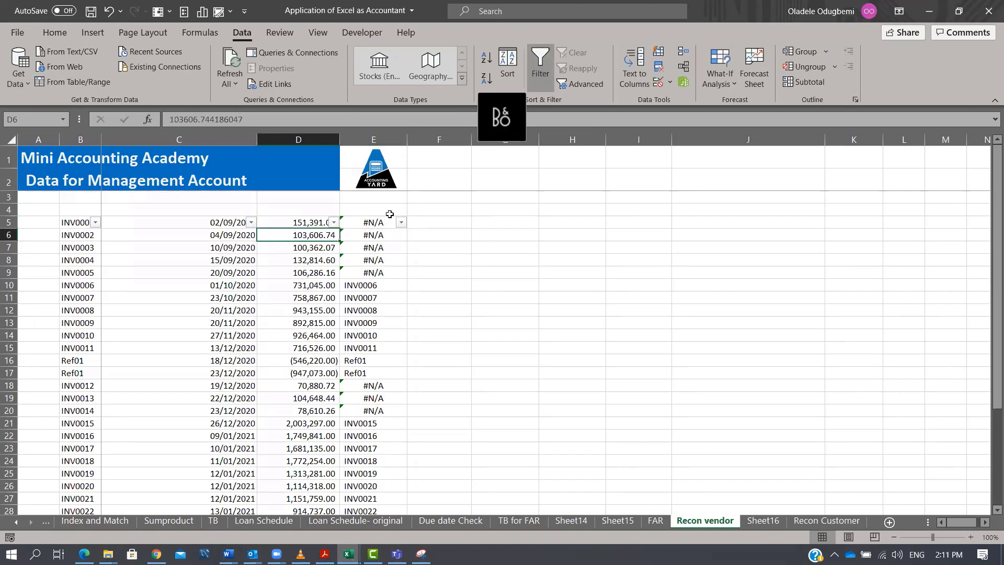
{"action": "key", "text": "ctrl+shift+l"}
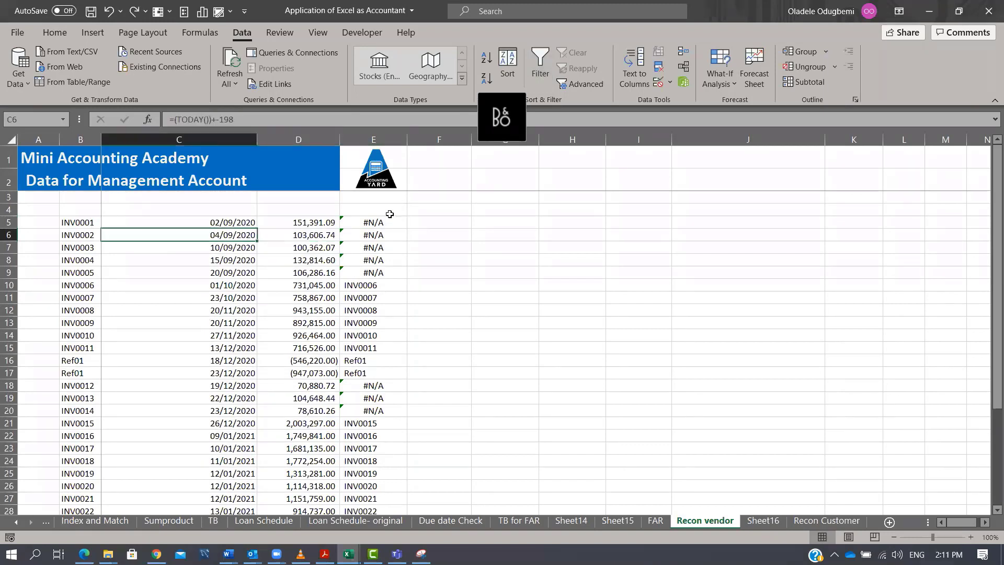
{"action": "left_click_drag", "start_coordinate": [78, 209], "coordinate": [259, 210]}
{"action": "left_click_drag", "start_coordinate": [390, 213], "coordinate": [407, 490]}
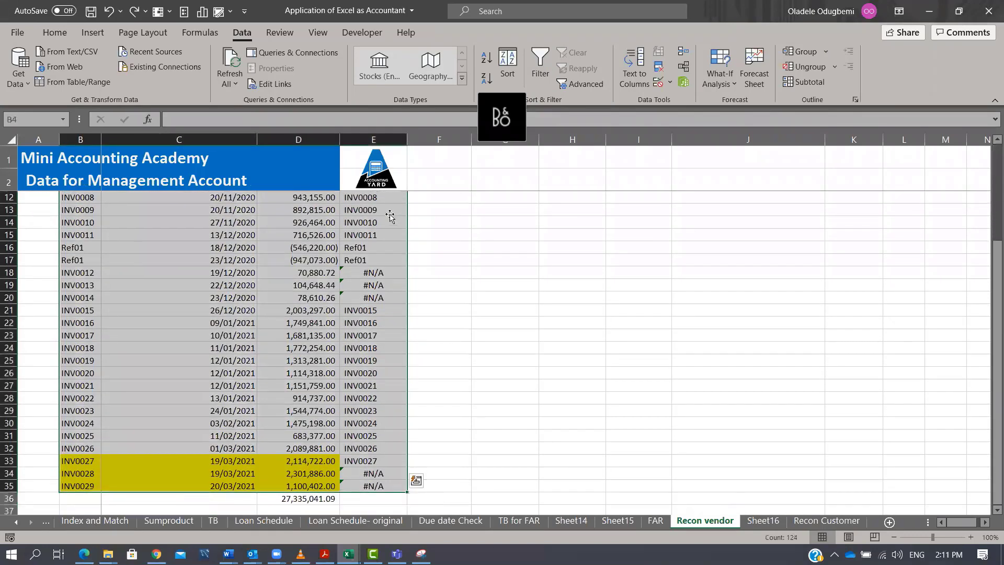
{"action": "key", "text": "ctrl+shift+l"}
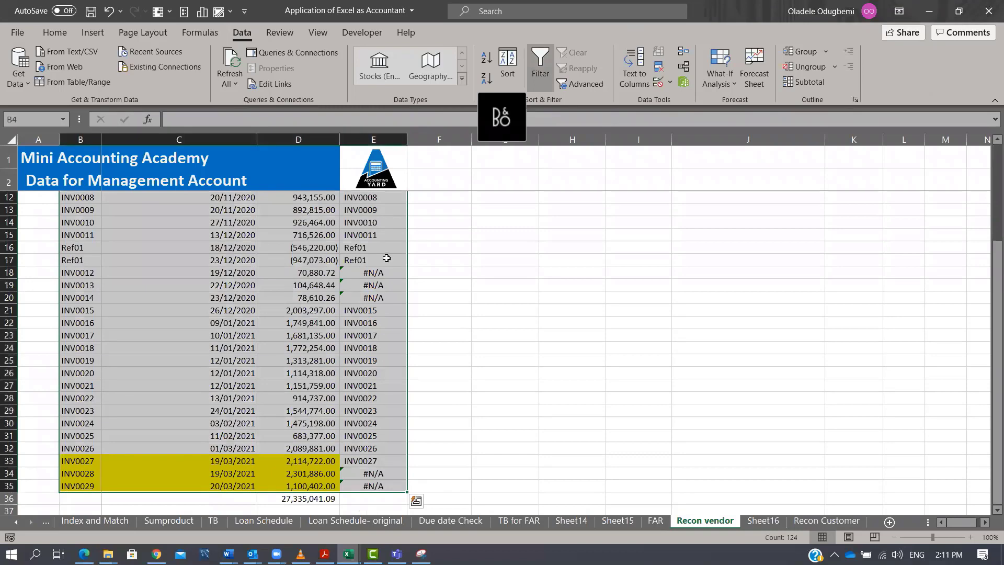
Filter column E to show only the #N/A rows, the invoices missing from the customer list.
{"action": "scroll", "coordinate": [386, 258], "scroll_direction": "up", "scroll_amount": 3}
{"action": "left_click", "coordinate": [401, 210]}
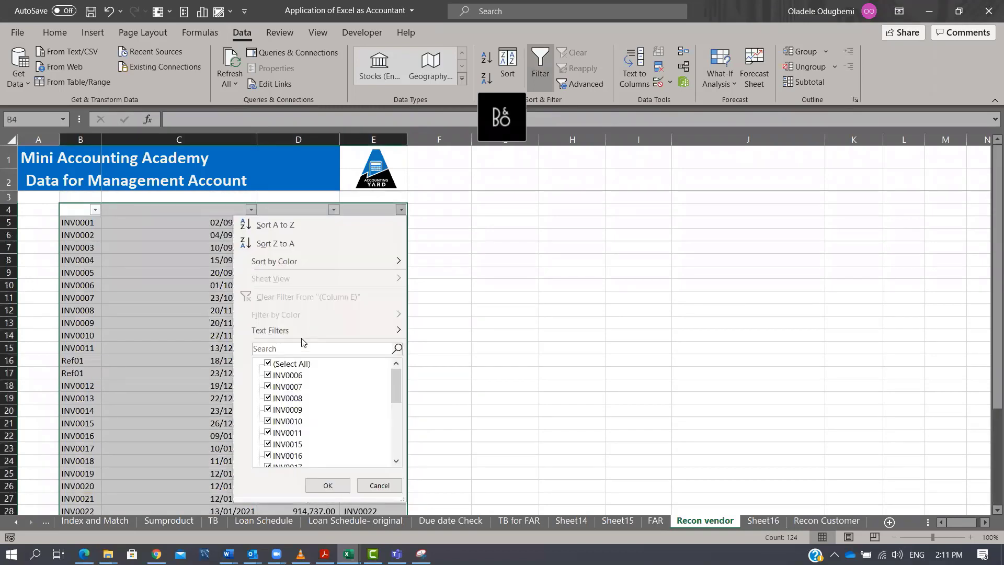
{"action": "left_click", "coordinate": [283, 362]}
{"action": "left_click_drag", "start_coordinate": [397, 394], "coordinate": [396, 446]}
{"action": "left_click", "coordinate": [282, 444]}
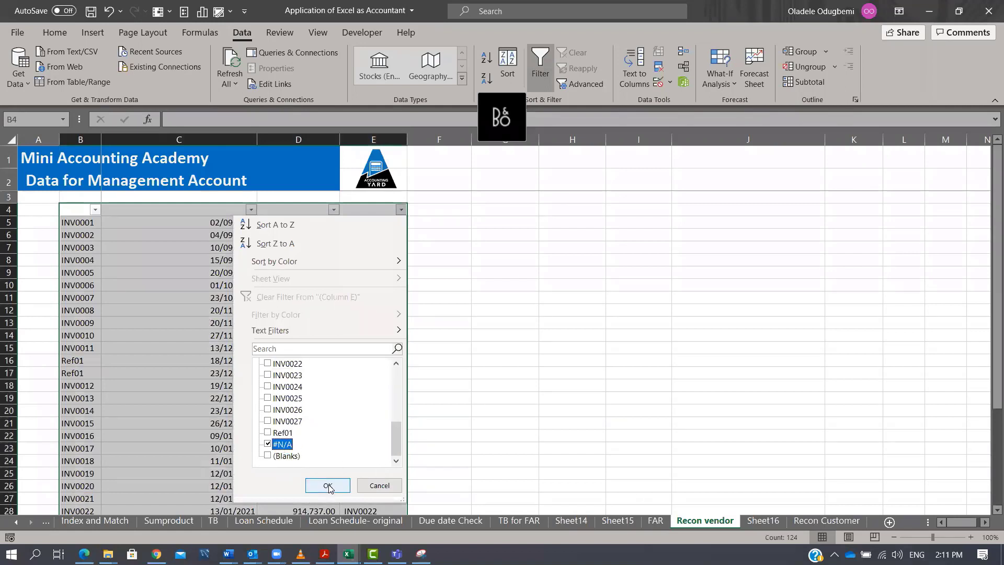
{"action": "left_click", "coordinate": [328, 486]}
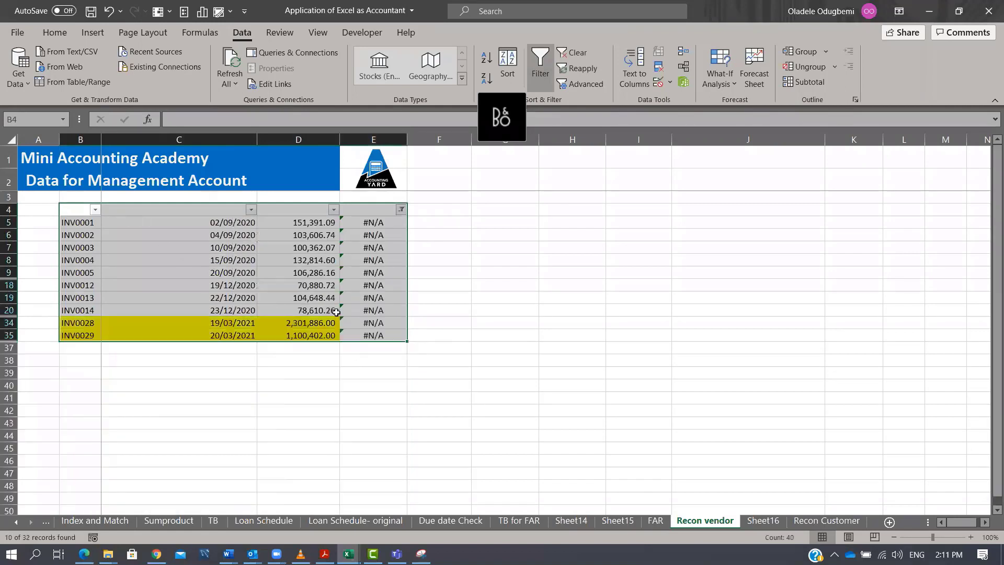
Copy the filtered unmatched vendor invoices and paste them into the new sheet starting at C22.
{"action": "left_click_drag", "start_coordinate": [84, 223], "coordinate": [324, 335]}
{"action": "key", "text": "ctrl+c"}
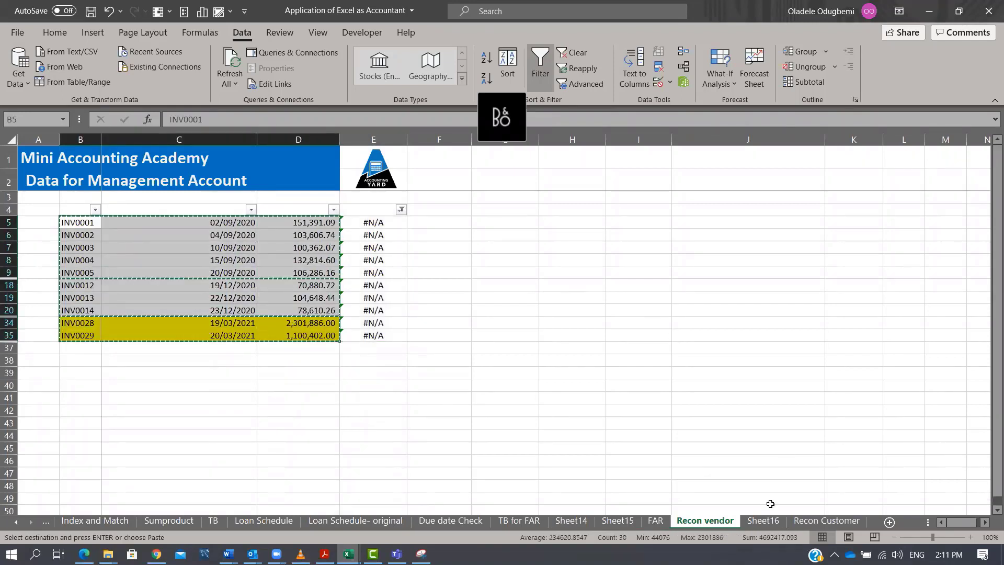
{"action": "left_click", "coordinate": [761, 522]}
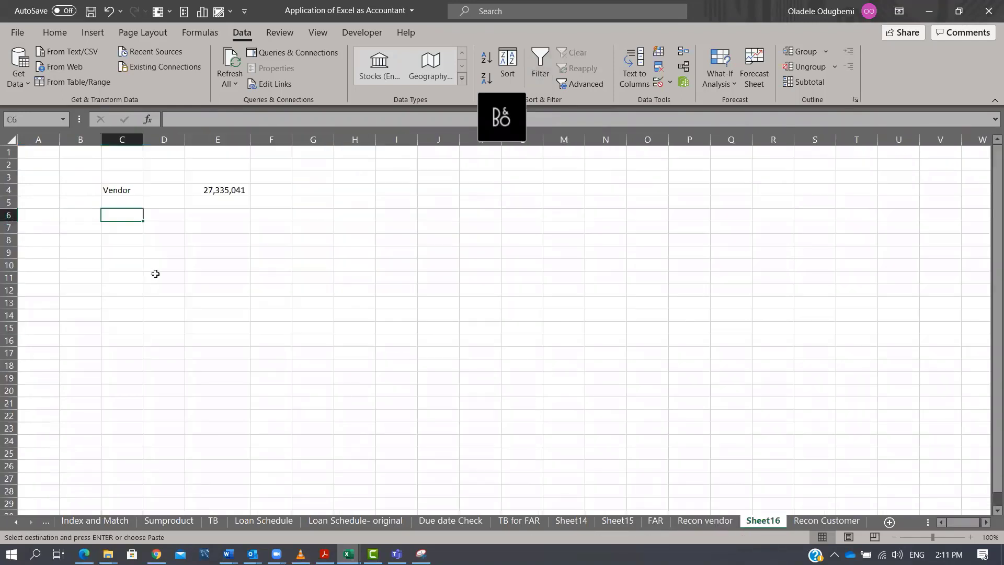
{"action": "left_click", "coordinate": [99, 403]}
{"action": "left_click", "coordinate": [104, 416]}
{"action": "key", "text": "ctrl+v"}
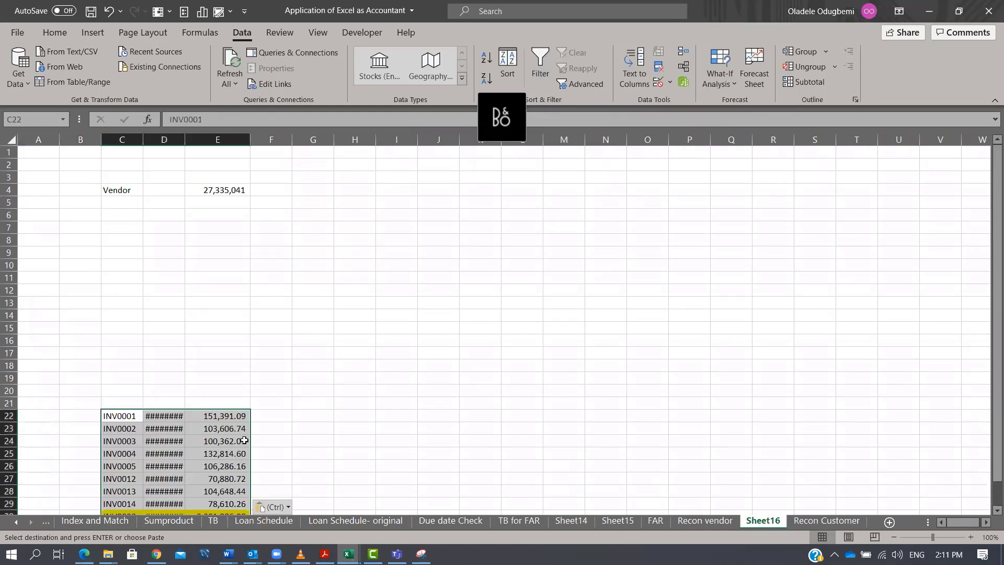
{"action": "scroll", "coordinate": [240, 421], "scroll_direction": "down", "scroll_amount": 3}
{"action": "left_click", "coordinate": [225, 442]}
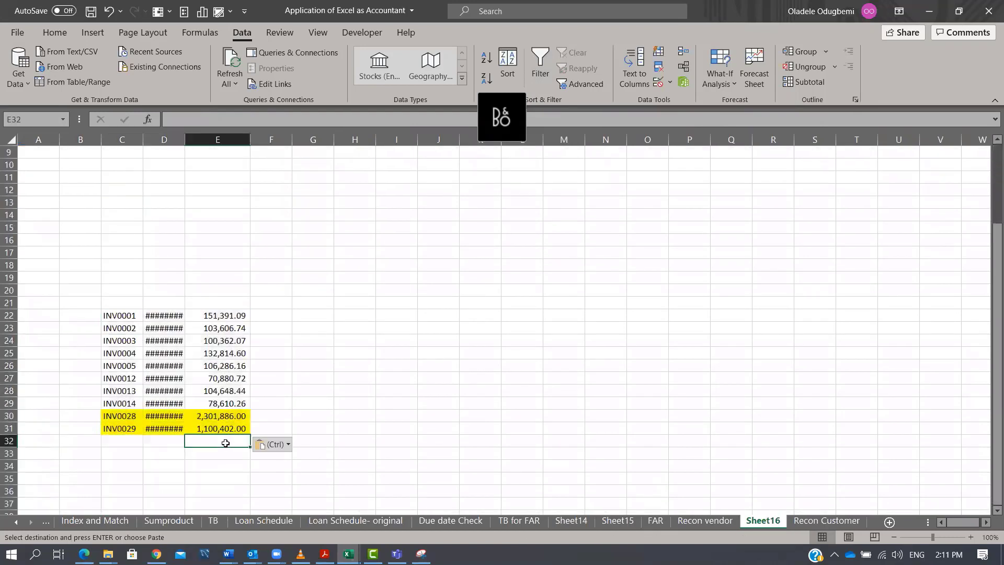
AutoSum the pasted amounts in E32 and autofit column D to show the dates.
{"action": "key", "text": "alt+equal"}
{"action": "key", "text": "Return"}
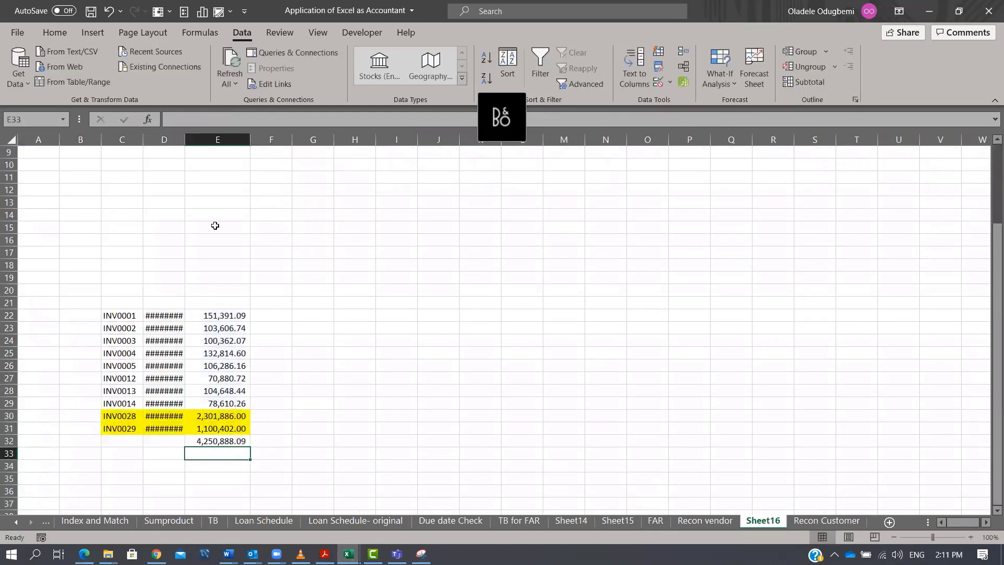
{"action": "double_click", "coordinate": [185, 139]}
{"action": "scroll", "coordinate": [264, 269], "scroll_direction": "up", "scroll_amount": 1}
{"action": "scroll", "coordinate": [259, 261], "scroll_direction": "up", "scroll_amount": 1}
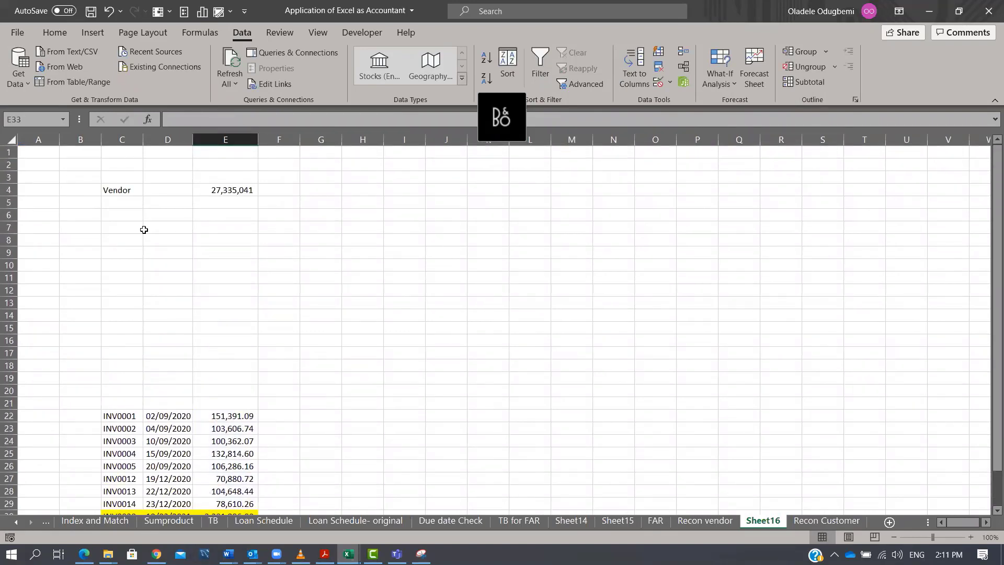
Label cell C6 "Transactions in Vendor books" and widen column D.
{"action": "left_click", "coordinate": [134, 211]}
{"action": "type", "text": "Trans"}
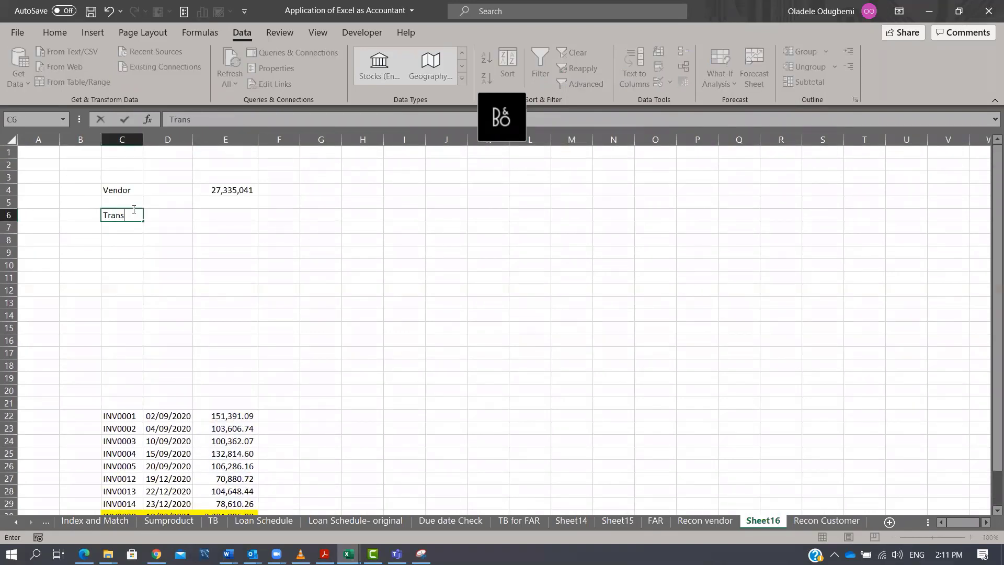
{"action": "type", "text": "actions in Vendor books"}
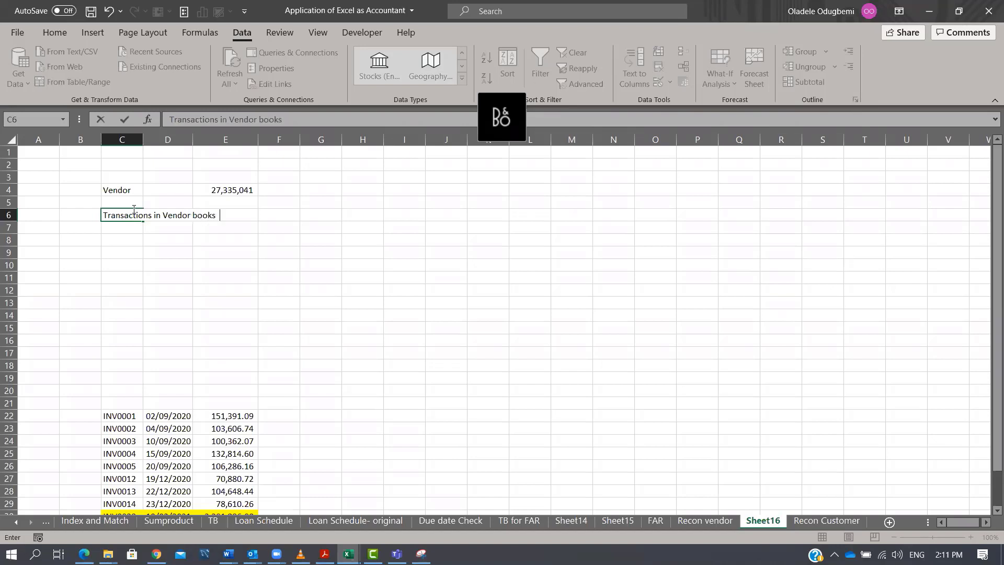
{"action": "key", "text": "Return"}
{"action": "left_click", "coordinate": [132, 209]}
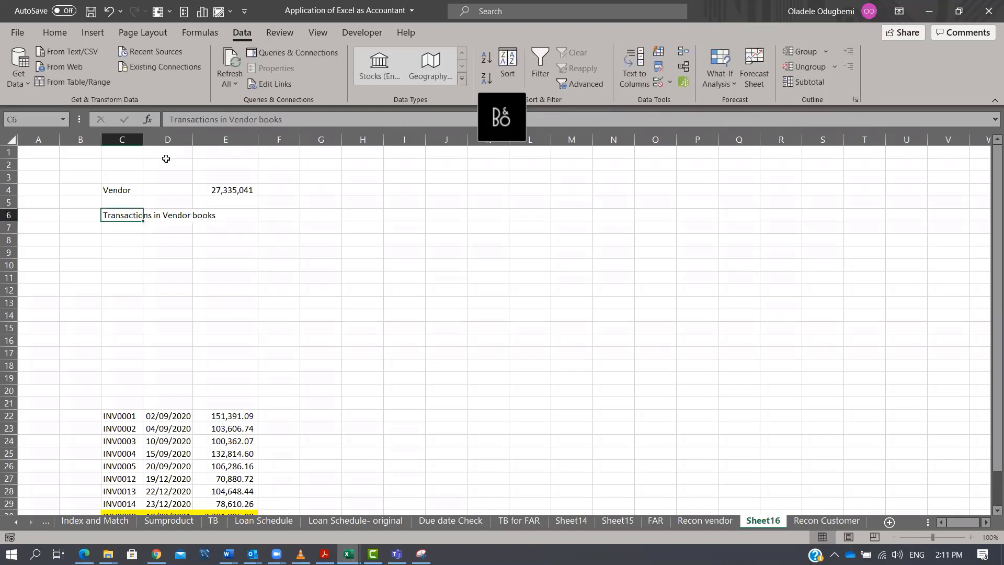
{"action": "left_click_drag", "start_coordinate": [193, 139], "coordinate": [243, 152]}
In E6, enter a formula that negates the unmatched-invoice total in E32.
{"action": "left_click", "coordinate": [281, 216]}
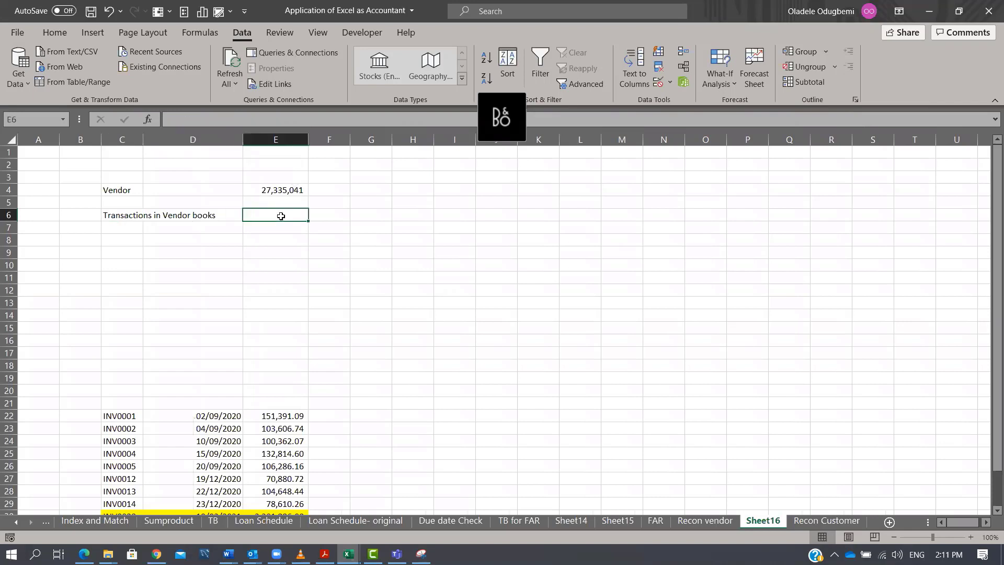
{"action": "type", "text": "=-"}
{"action": "scroll", "coordinate": [315, 245], "scroll_direction": "down", "scroll_amount": 3}
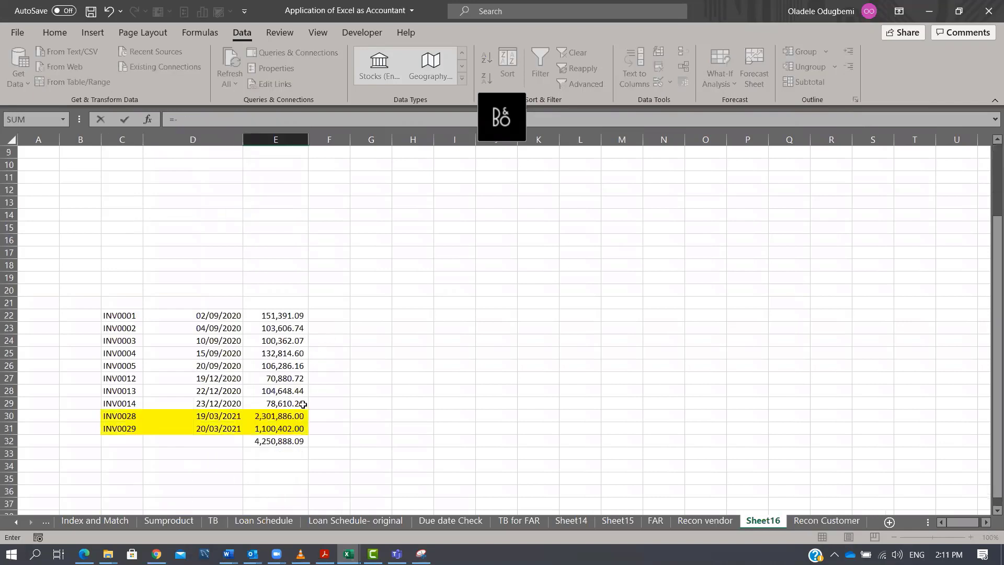
{"action": "left_click", "coordinate": [292, 442]}
{"action": "key", "text": "Return"}
{"action": "key", "text": "ctrl+Up"}
{"action": "key", "text": "ctrl+Up"}
{"action": "key", "text": "ctrl+Up"}
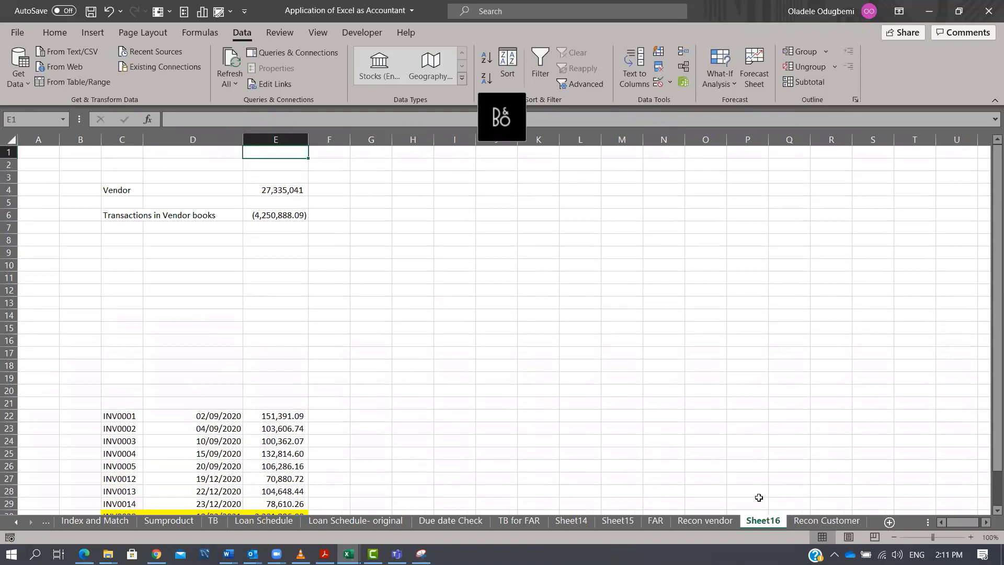
Clear the #N/A filter on the Recon vendor sheet so all invoices show again.
{"action": "left_click", "coordinate": [727, 522]}
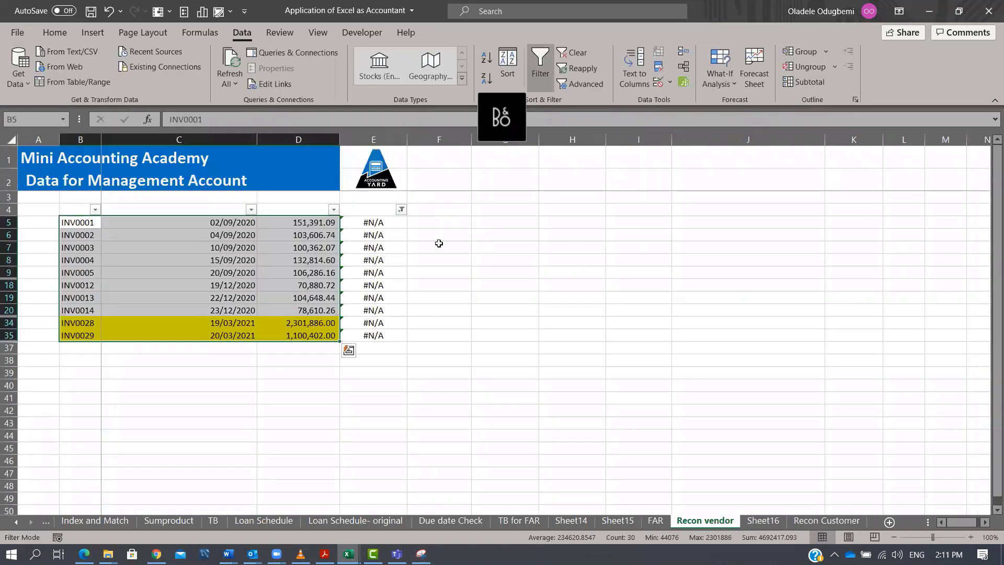
{"action": "left_click", "coordinate": [401, 209]}
{"action": "left_click", "coordinate": [300, 366]}
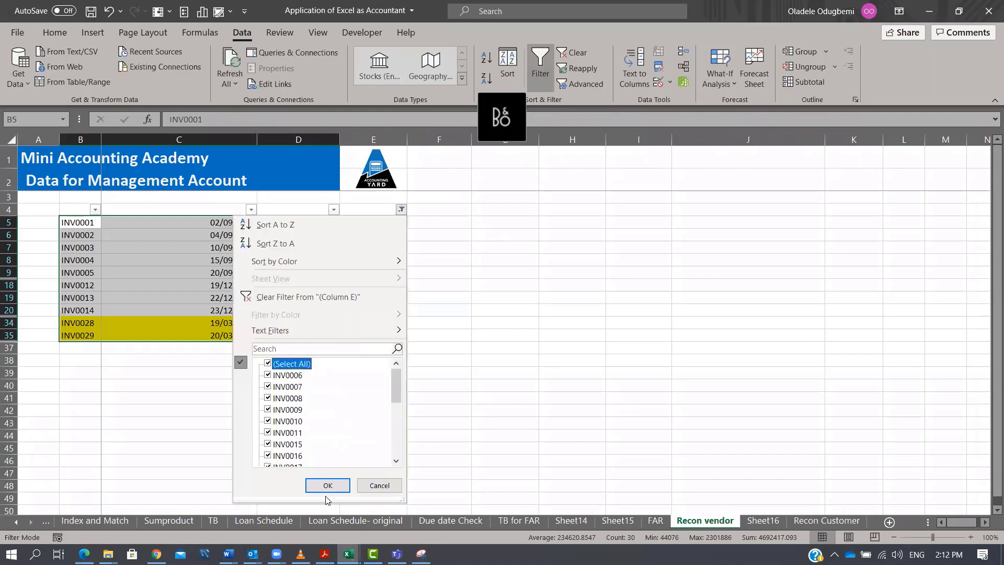
{"action": "left_click", "coordinate": [327, 486]}
{"action": "left_click", "coordinate": [370, 271]}
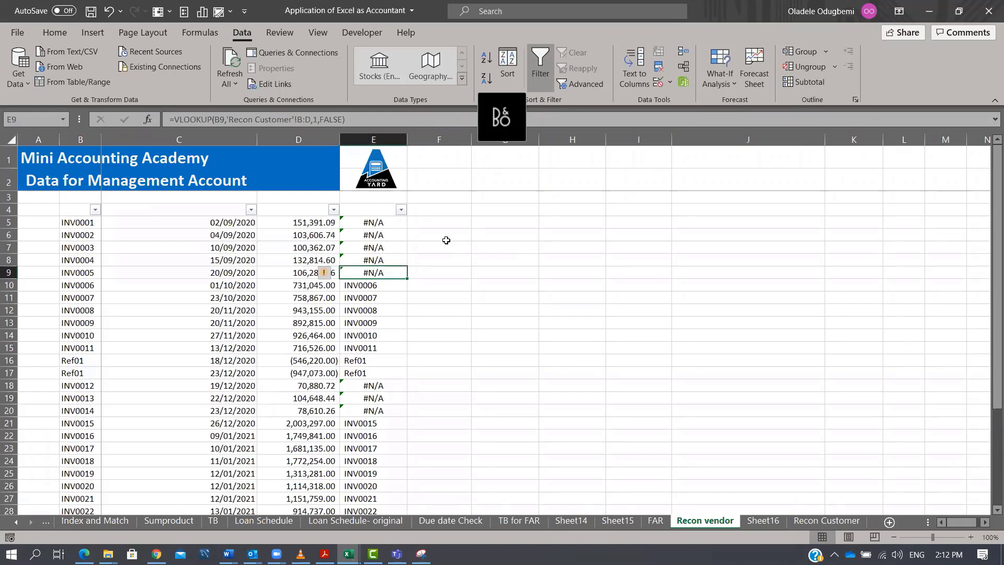
On the Recon Customer sheet, enter =VLOOKUP(B5,'Recon vendor'!B:D,1,FALSE) in E5.
{"action": "left_click", "coordinate": [795, 525]}
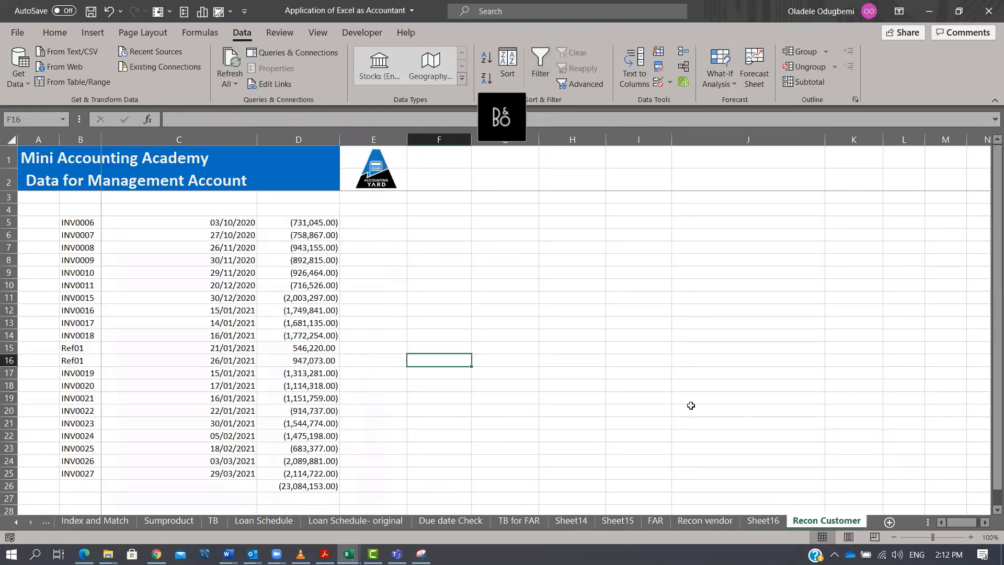
{"action": "left_click", "coordinate": [390, 219]}
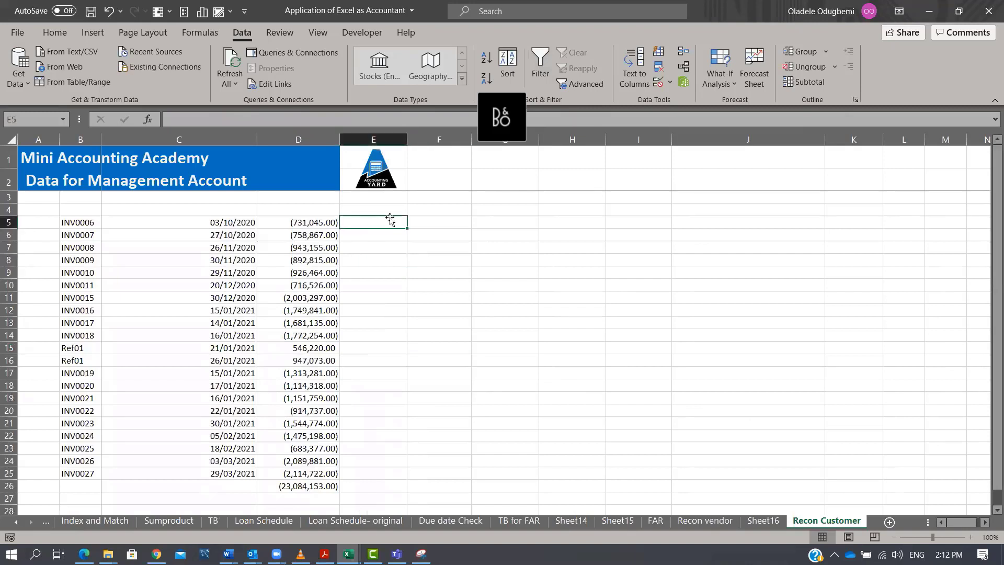
{"action": "type", "text": "=VLOOKUP("}
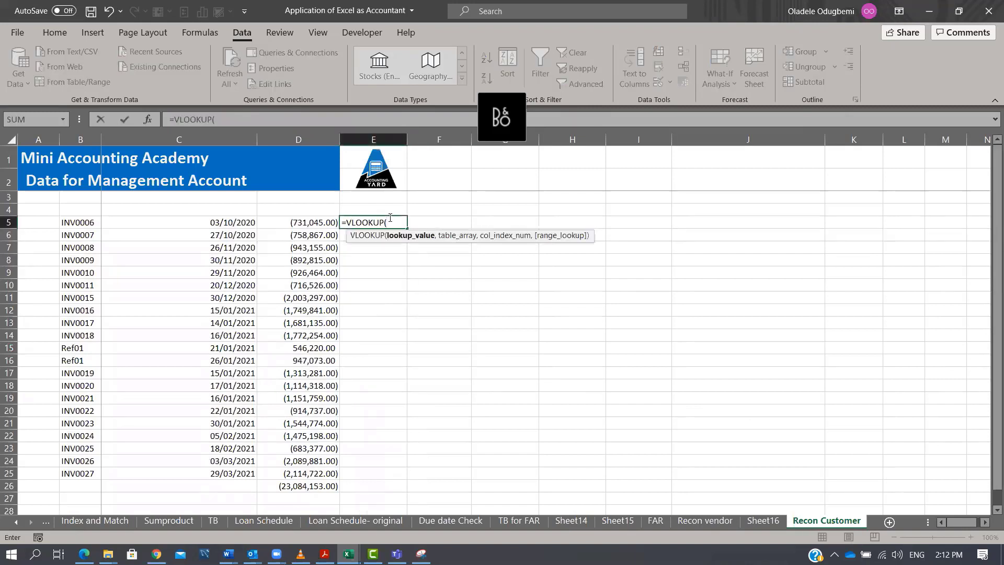
{"action": "key", "text": "Left"}
{"action": "key", "text": "Left"}
{"action": "key", "text": "Left"}
{"action": "type", "text": ","}
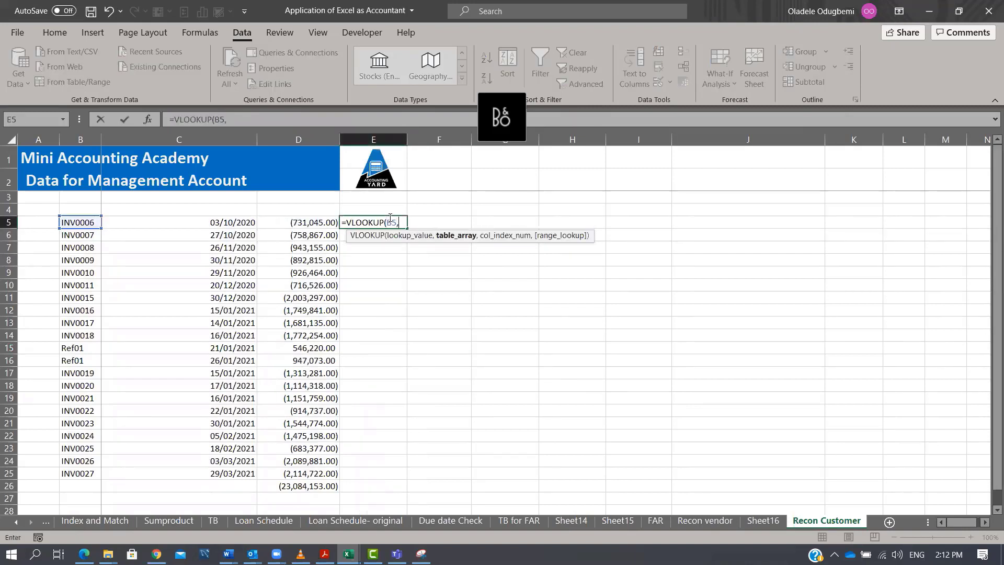
{"action": "left_click", "coordinate": [720, 521]}
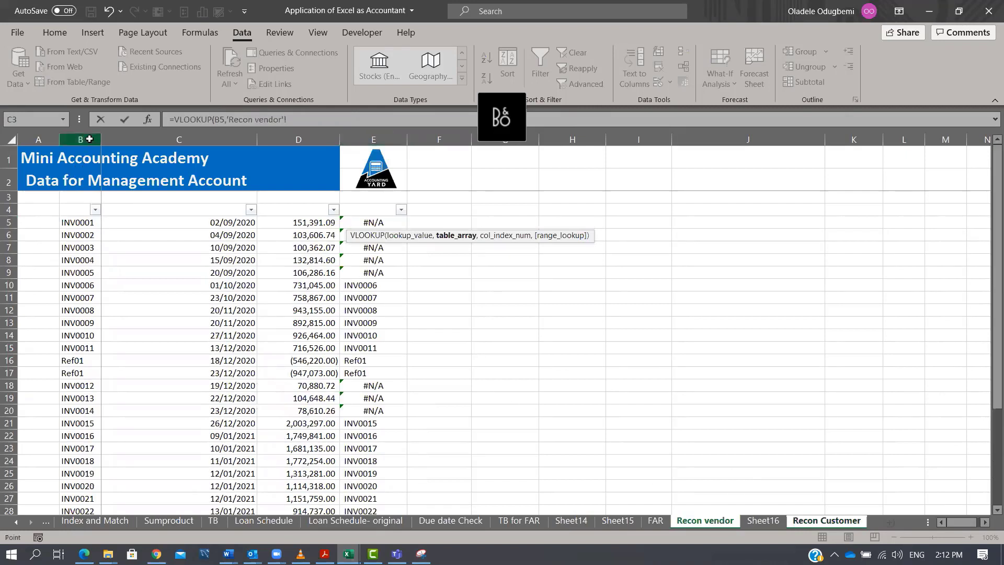
{"action": "left_click_drag", "start_coordinate": [89, 139], "coordinate": [298, 138]}
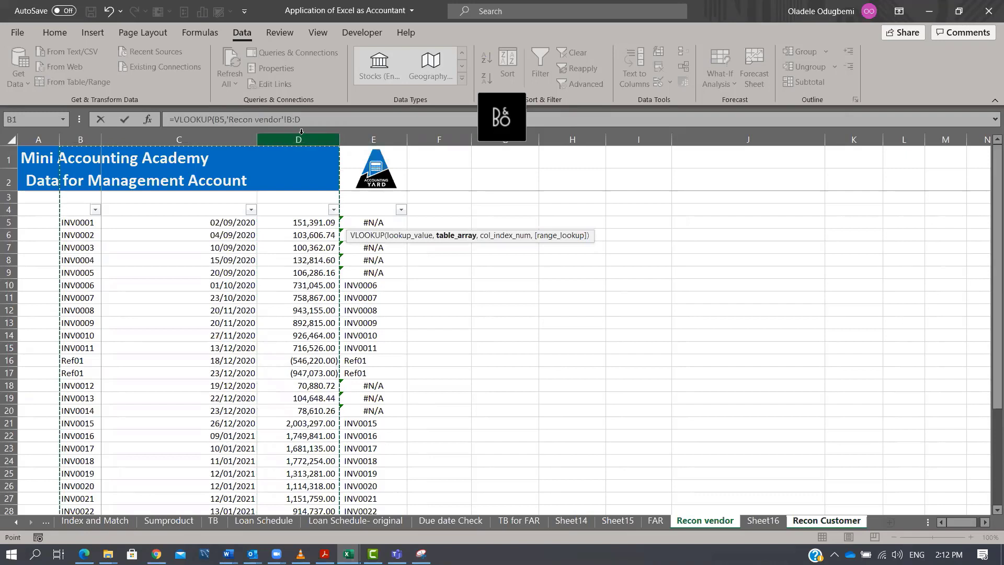
{"action": "type", "text": ","}
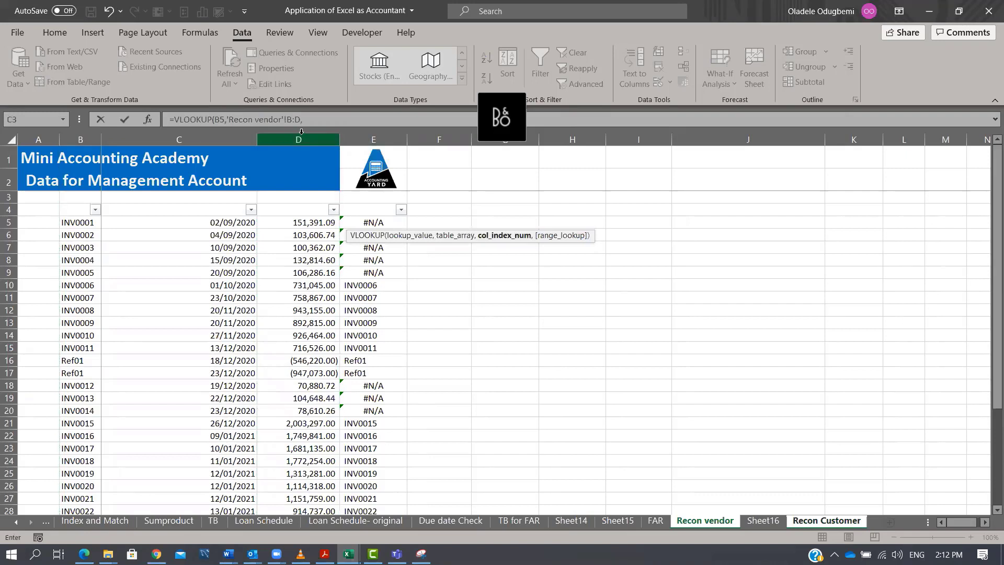
{"action": "type", "text": "1,"}
{"action": "key", "text": "Down"}
{"action": "key", "text": "Tab"}
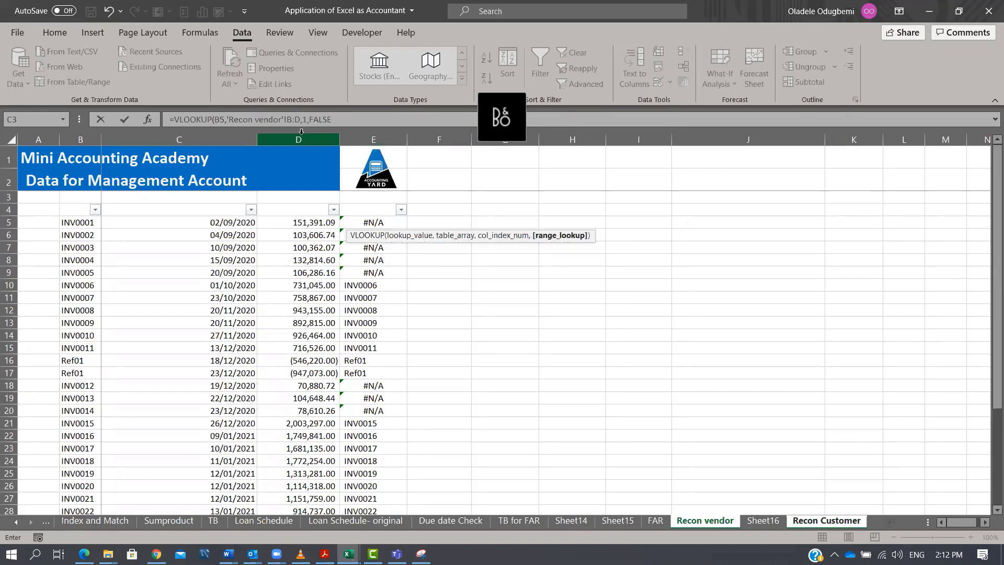
{"action": "type", "text": ")"}
{"action": "key", "text": "Tab"}
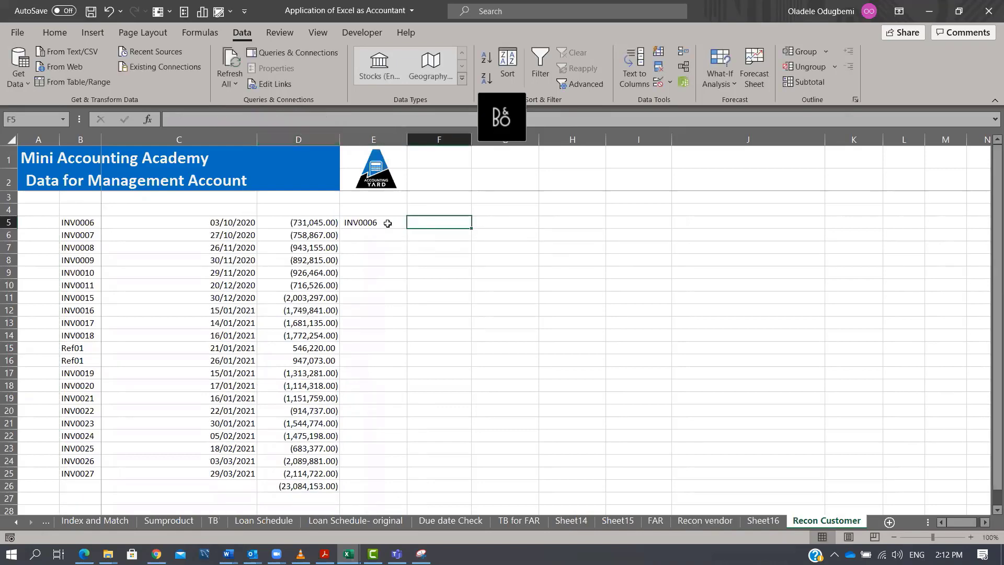
Fill the E5 lookup formula down the column to row 25.
{"action": "left_click", "coordinate": [389, 224]}
{"action": "double_click", "coordinate": [409, 229]}
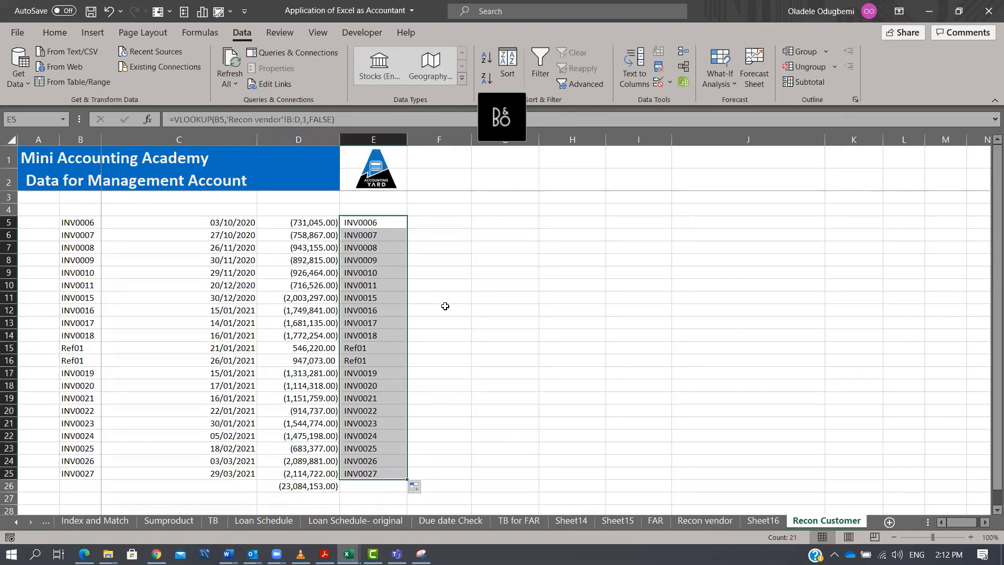
{"action": "left_click", "coordinate": [388, 226]}
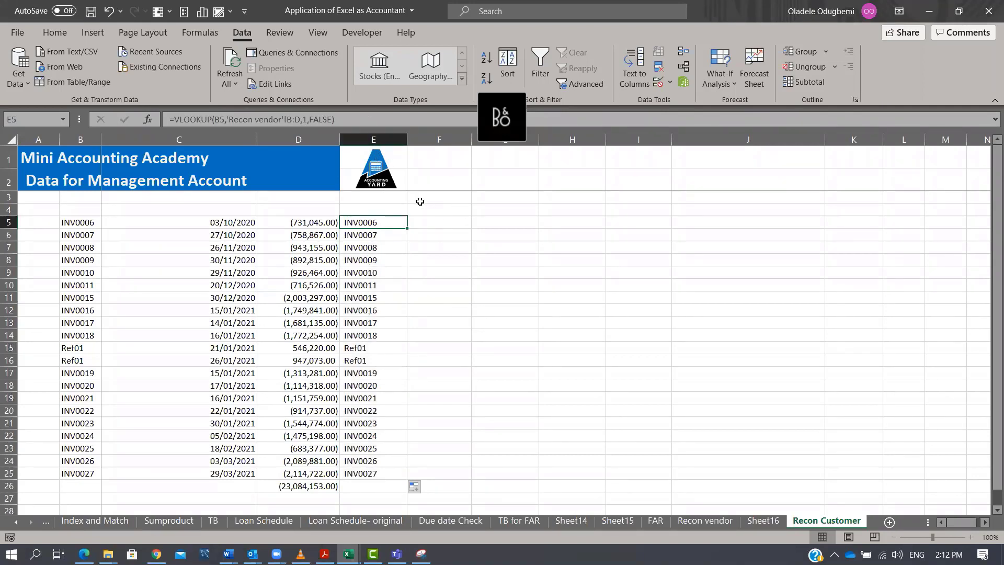
Copy the lookup formula into F5, change its column index to 3, and fill it down column F.
{"action": "left_click", "coordinate": [316, 112]}
{"action": "left_click_drag", "start_coordinate": [315, 113], "coordinate": [106, 73]}
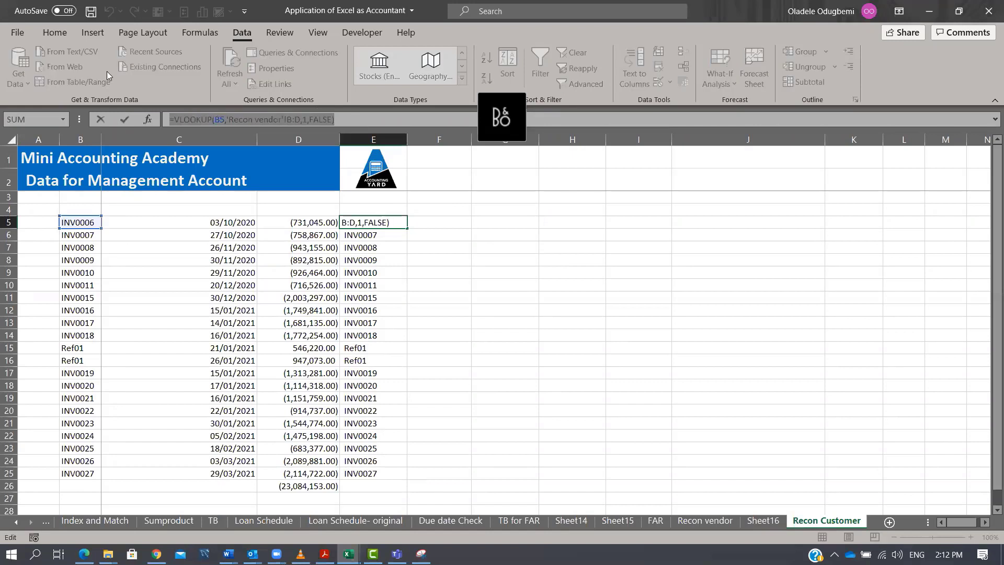
{"action": "key", "text": "ctrl+c"}
{"action": "key", "text": "Tab"}
{"action": "key", "text": "ctrl+v"}
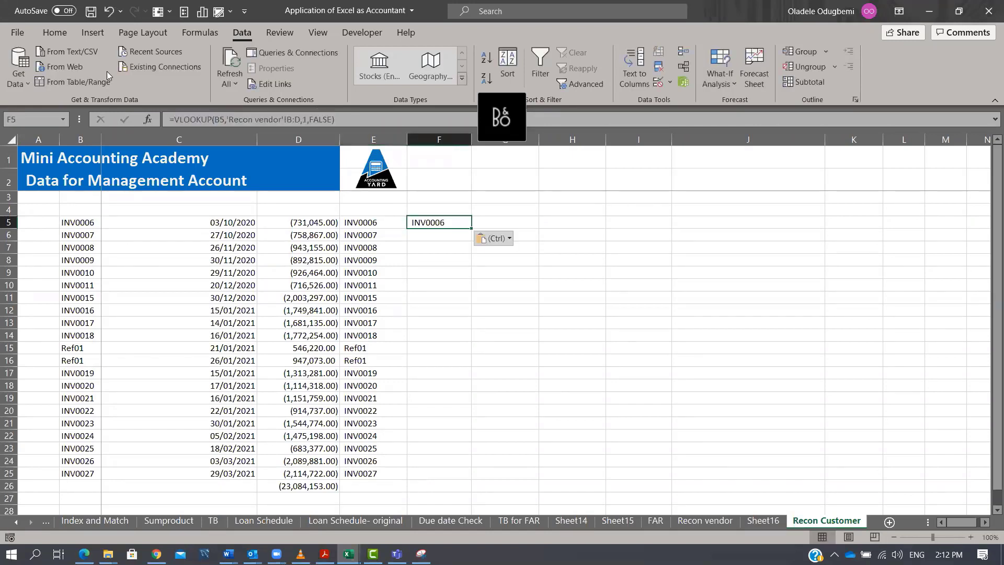
{"action": "key", "text": "F2"}
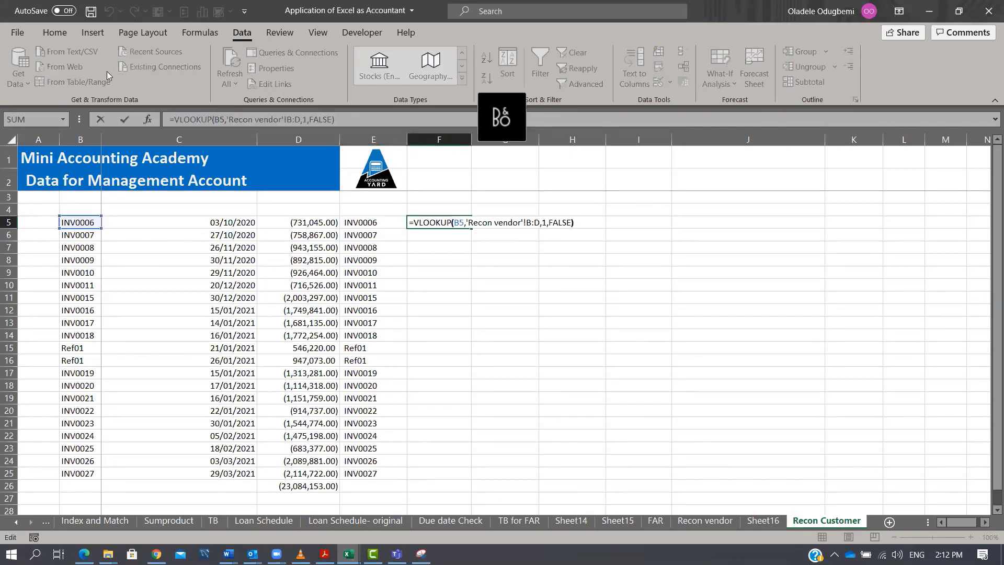
{"action": "key", "text": "Left"}
{"action": "key", "text": "Left"}
{"action": "key", "text": "Left"}
{"action": "key", "text": "Left"}
{"action": "key", "text": "Left"}
{"action": "key", "text": "Left"}
{"action": "key", "text": "Left"}
{"action": "key", "text": "BackSpace"}
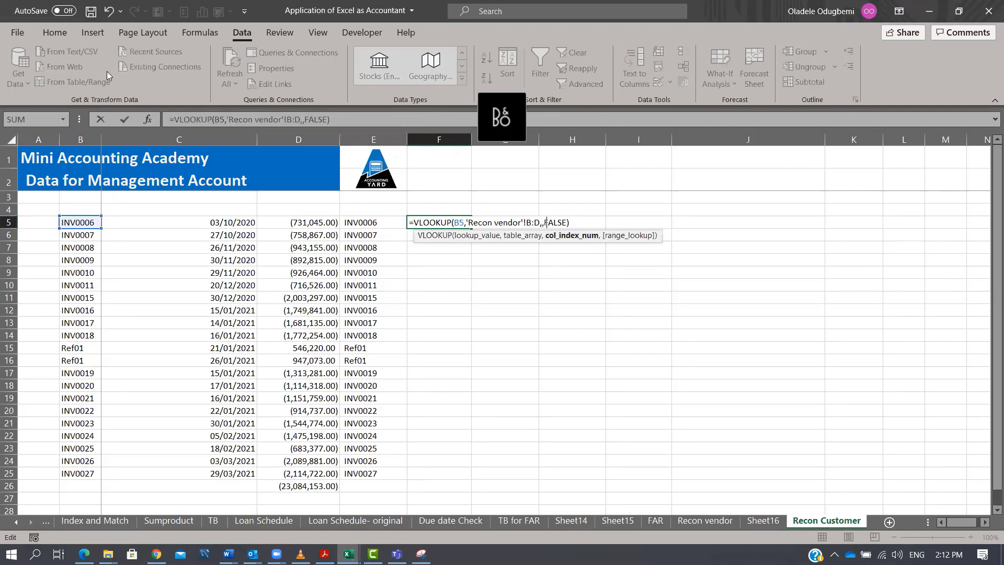
{"action": "type", "text": "3"}
{"action": "key", "text": "ctrl+Return"}
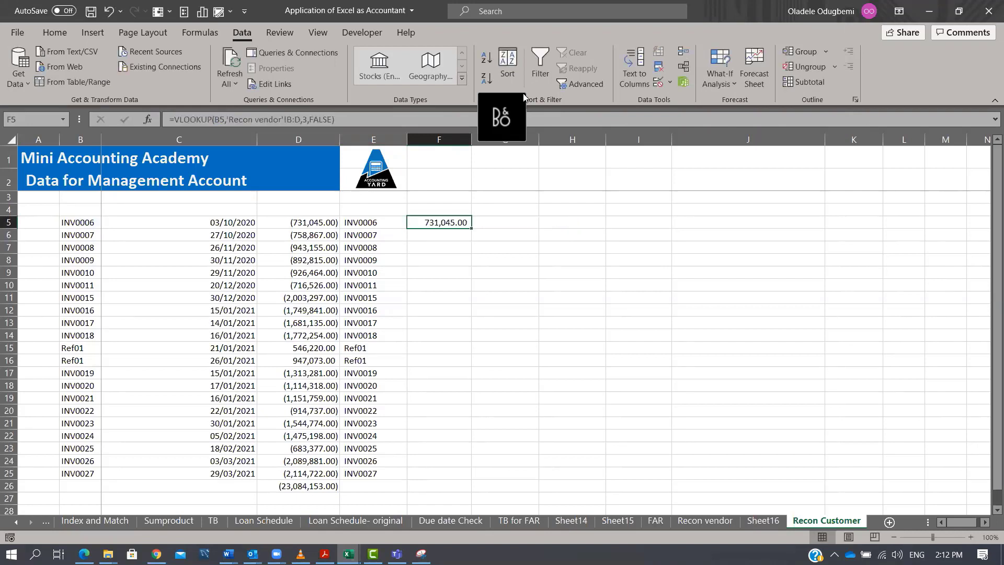
{"action": "double_click", "coordinate": [471, 228]}
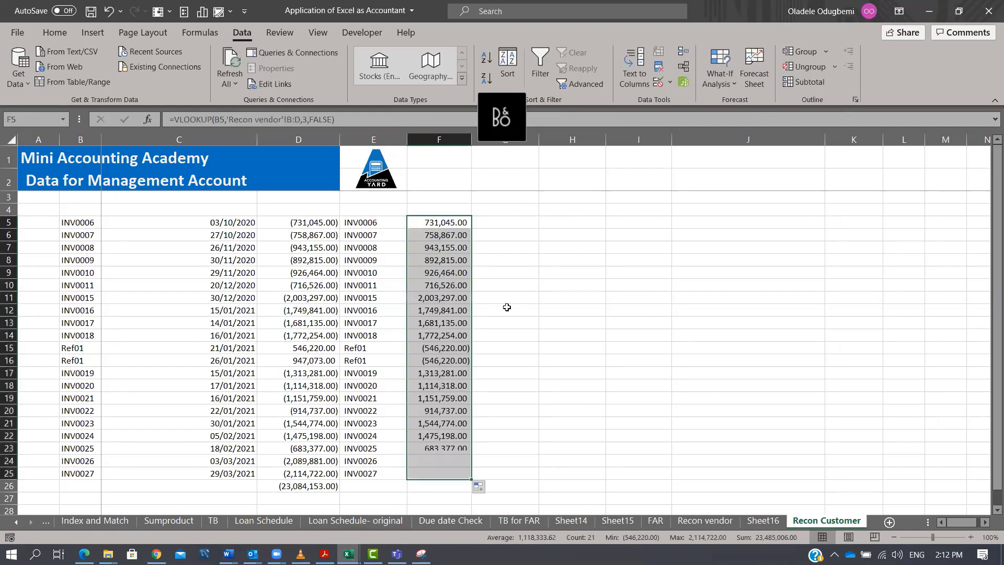
In G5, enter a formula adding the customer amount D5 to the looked-up amount F5.
{"action": "left_click", "coordinate": [496, 223]}
{"action": "type", "text": "="}
{"action": "key", "text": "Left"}
{"action": "key", "text": "Left"}
{"action": "key", "text": "Left"}
{"action": "type", "text": "+"}
{"action": "key", "text": "Left"}
{"action": "key", "text": "ctrl+Return"}
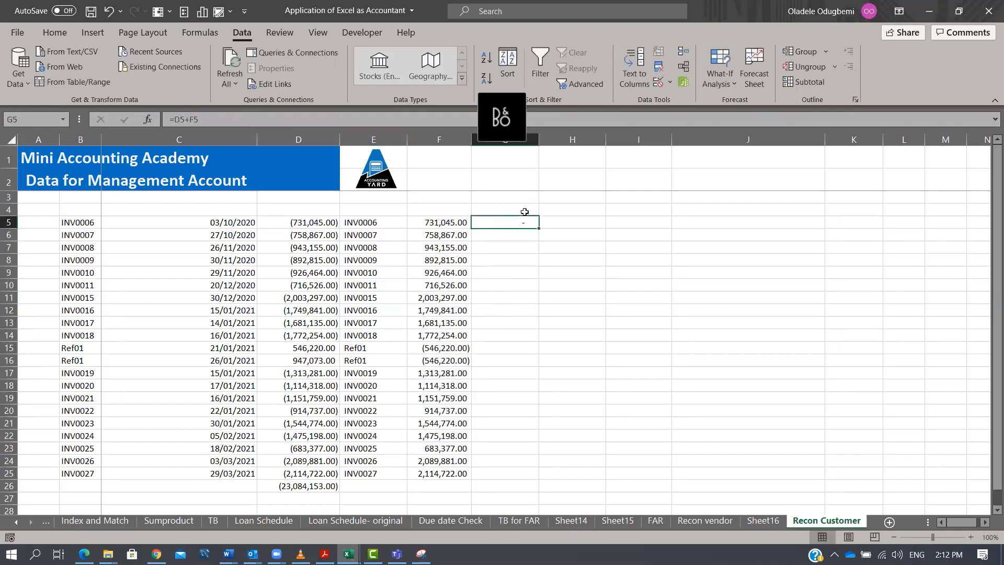
Fill the G5 difference formula down to row 25.
{"action": "key", "text": "F2"}
{"action": "key", "text": "Escape"}
{"action": "double_click", "coordinate": [538, 230]}
{"action": "left_click", "coordinate": [519, 360]}
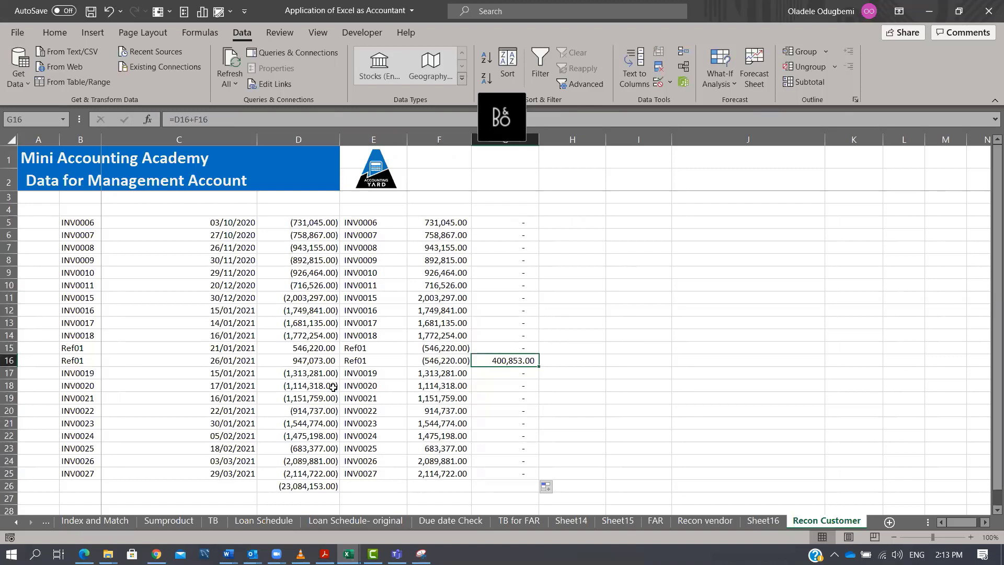
Compare the Ref01 entries and their amounts on the customer and vendor recon sheets.
{"action": "key", "text": "Left"}
{"action": "key", "text": "Left"}
{"action": "key", "text": "Left"}
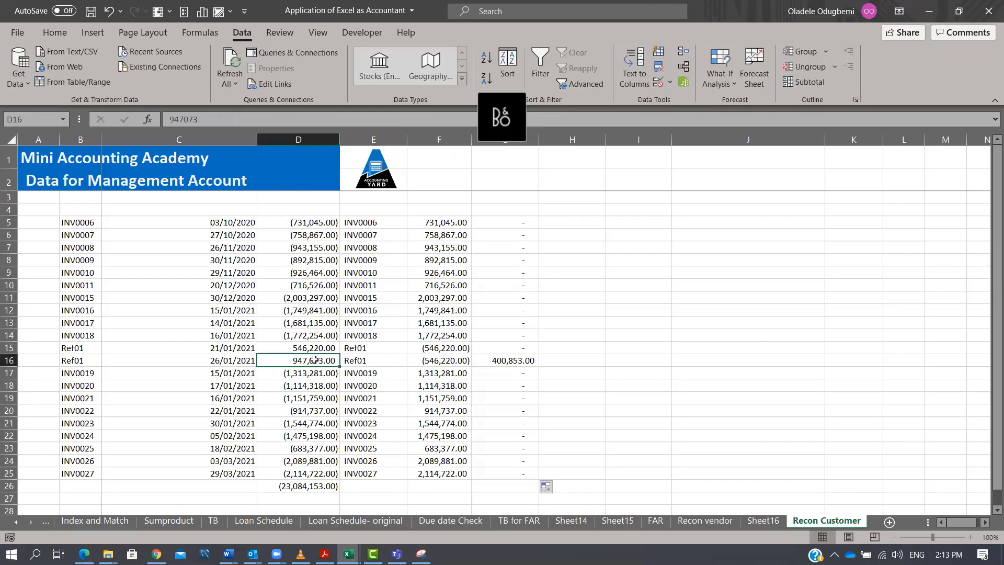
{"action": "left_click", "coordinate": [522, 360]}
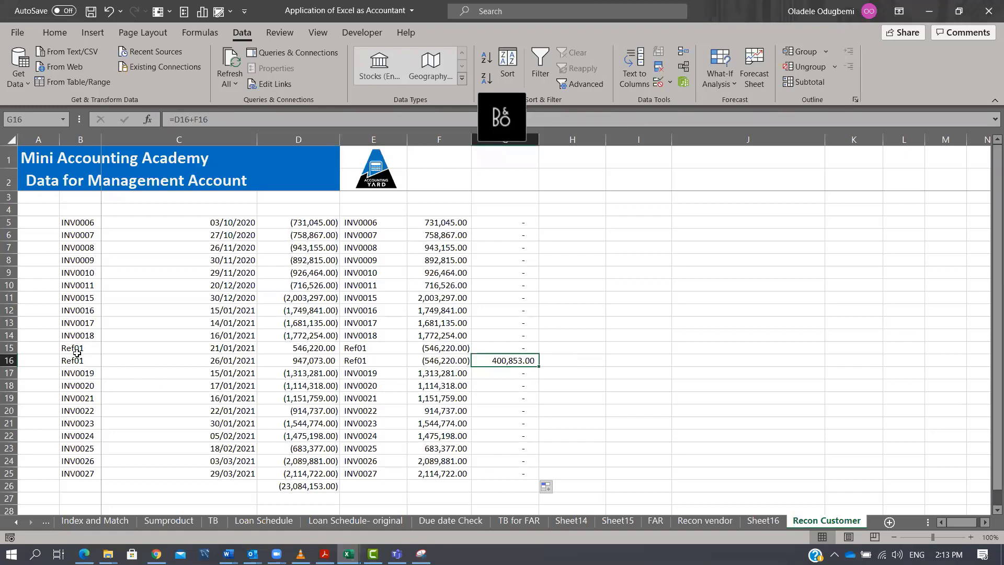
{"action": "left_click_drag", "start_coordinate": [77, 353], "coordinate": [77, 362]}
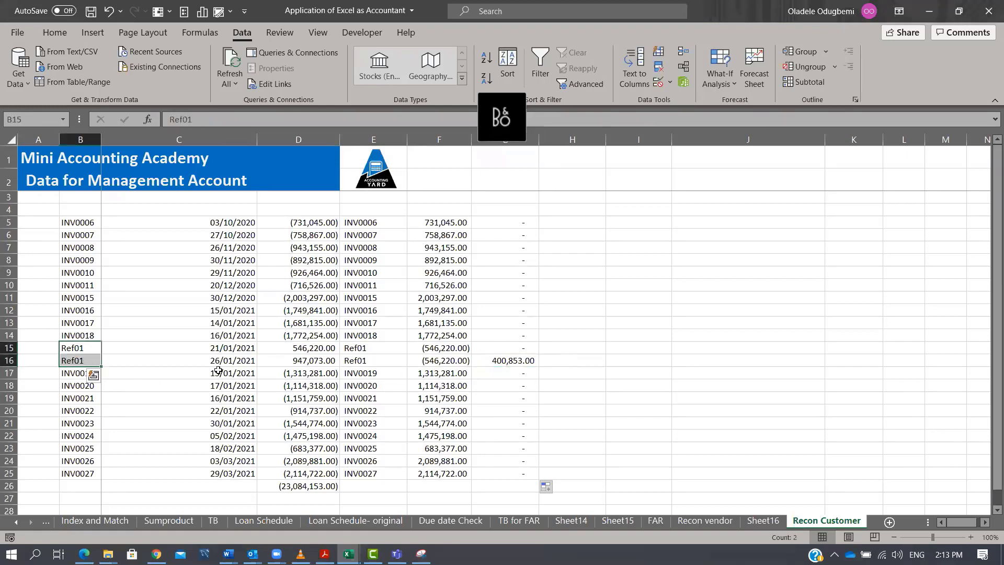
{"action": "left_click", "coordinate": [764, 521]}
{"action": "scroll", "coordinate": [78, 457], "scroll_direction": "down", "scroll_amount": 4}
{"action": "scroll", "coordinate": [86, 453], "scroll_direction": "up", "scroll_amount": 2}
{"action": "scroll", "coordinate": [87, 451], "scroll_direction": "up", "scroll_amount": 2}
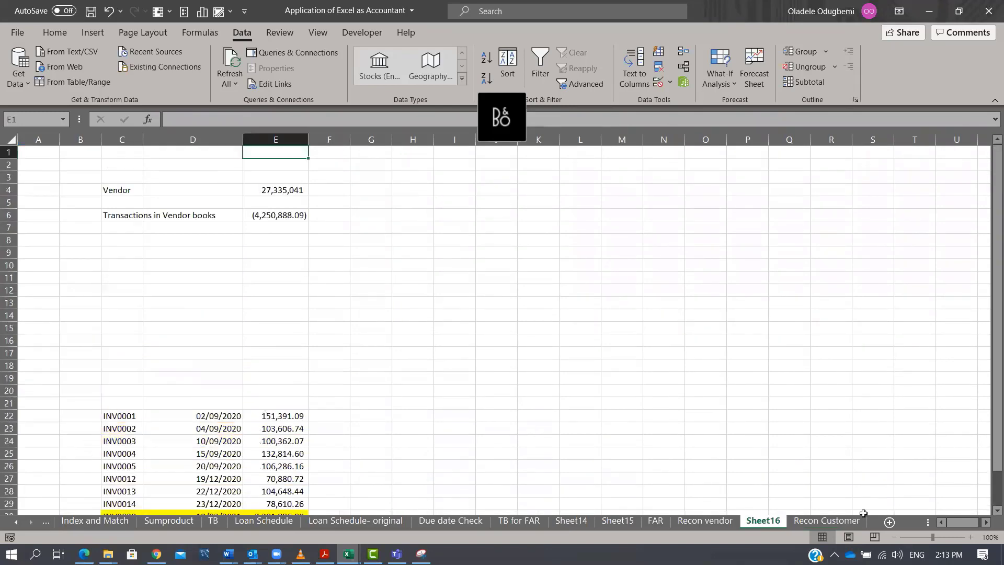
{"action": "left_click", "coordinate": [705, 521]}
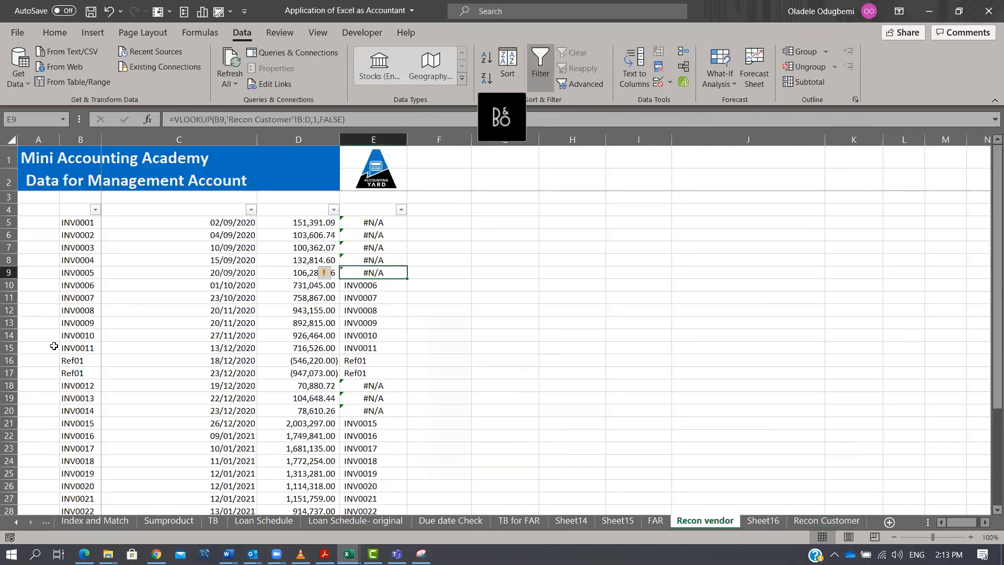
{"action": "left_click_drag", "start_coordinate": [72, 360], "coordinate": [89, 375]}
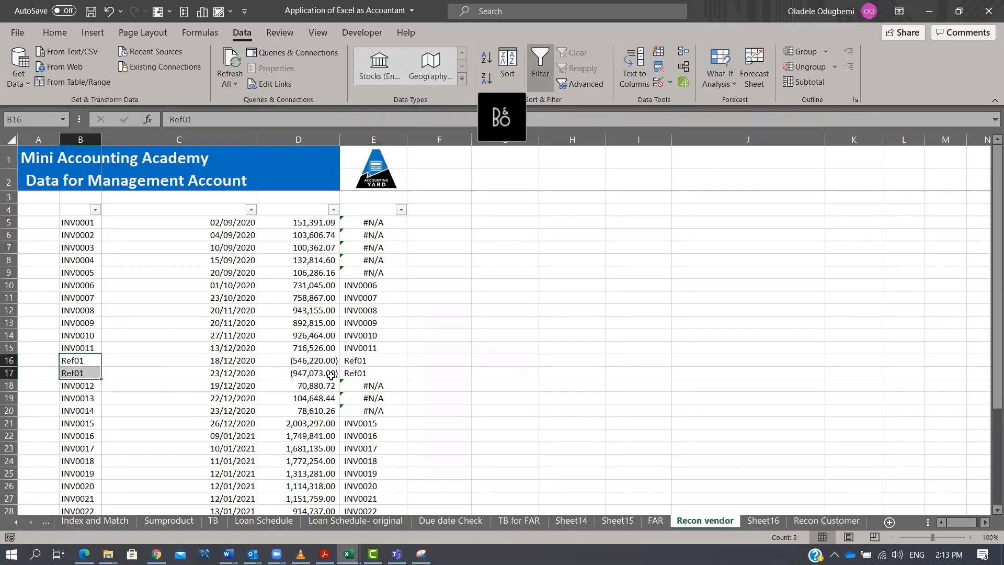
{"action": "left_click_drag", "start_coordinate": [319, 362], "coordinate": [320, 373]}
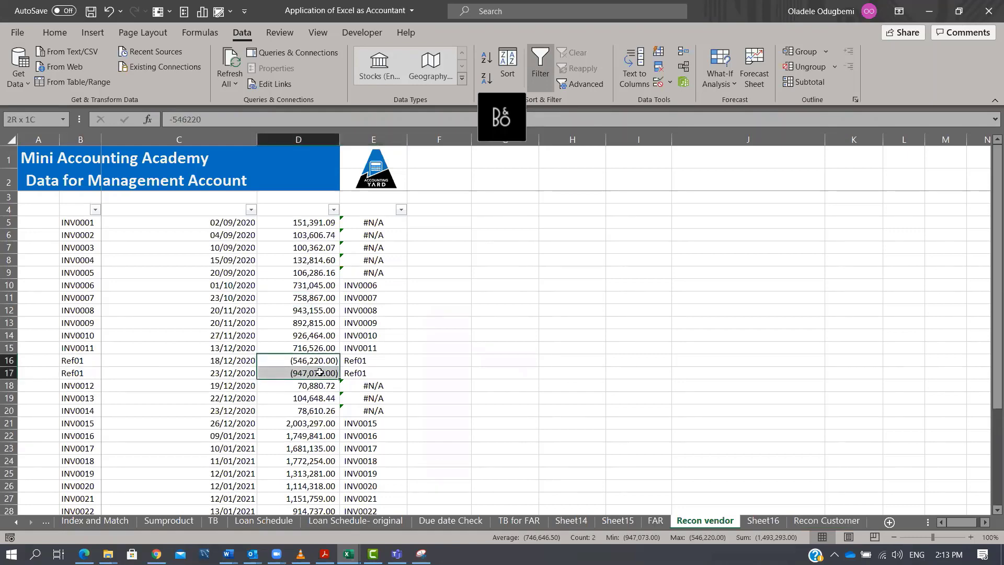
{"action": "left_click", "coordinate": [831, 521]}
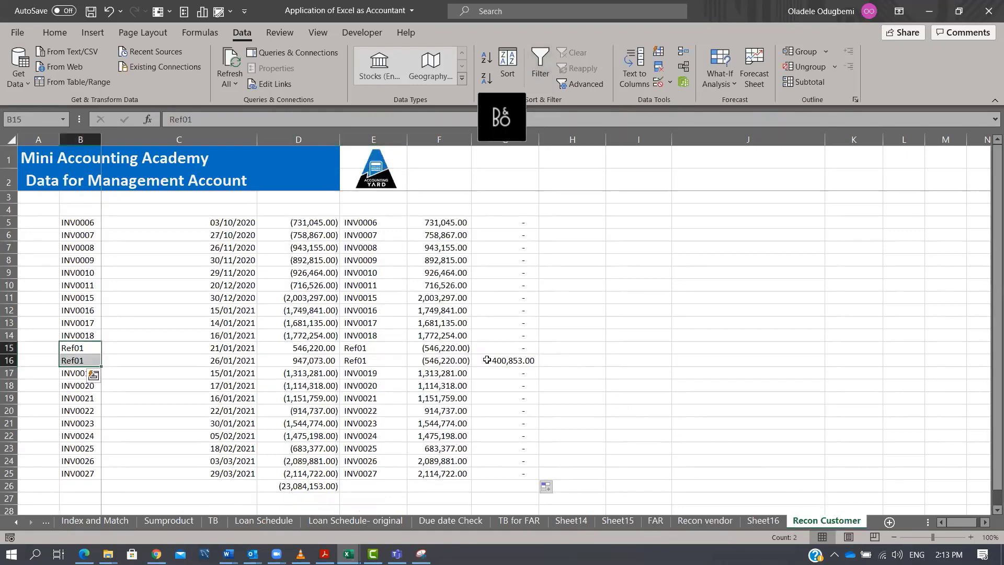
{"action": "left_click_drag", "start_coordinate": [311, 348], "coordinate": [314, 362]}
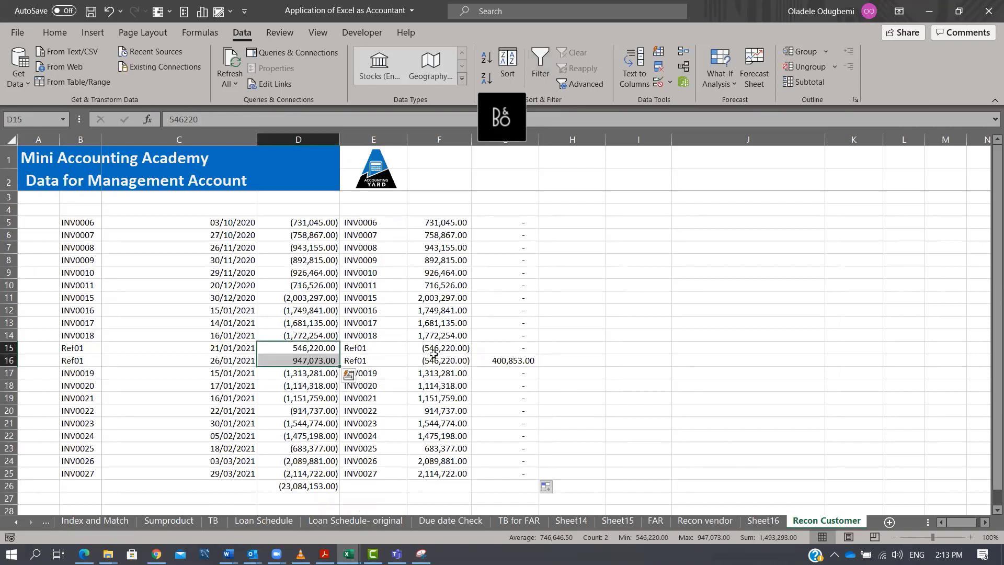
{"action": "left_click", "coordinate": [507, 362]}
Annotate the Ref01 difference row with "Ref 1" in H16 and "No recon" in I16.
{"action": "left_click", "coordinate": [587, 357]}
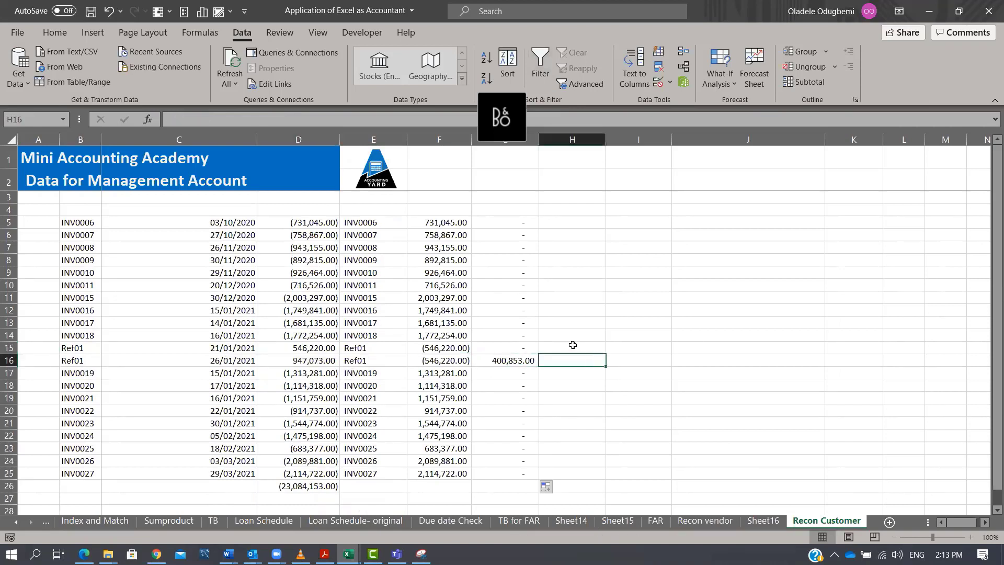
{"action": "type", "text": "Te"}
{"action": "key", "text": "BackSpace"}
{"action": "key", "text": "BackSpace"}
{"action": "type", "text": "Ref 1"}
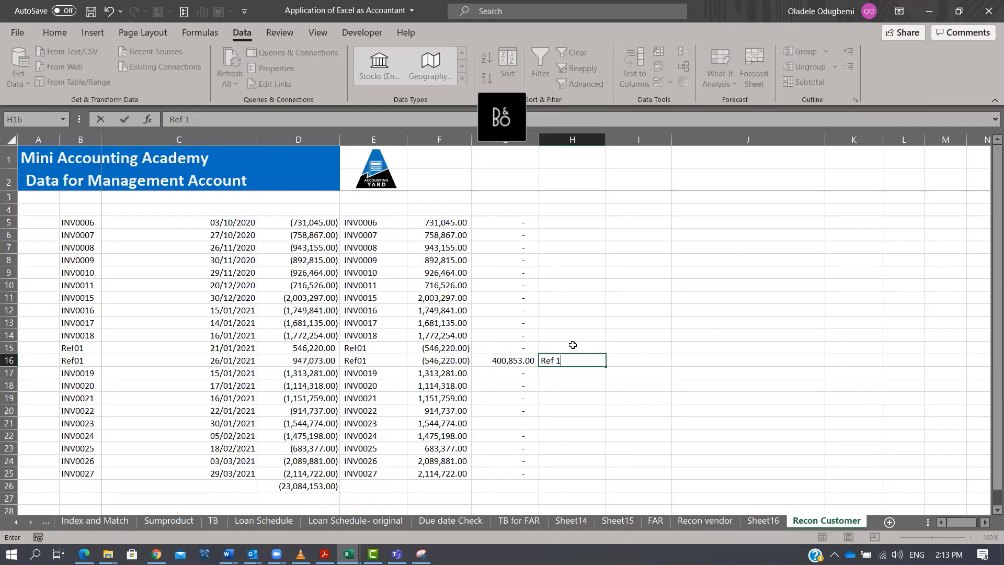
{"action": "key", "text": "Return"}
{"action": "key", "text": "Up"}
{"action": "key", "text": "Left"}
{"action": "key", "text": "Right"}
{"action": "key", "text": "Right"}
{"action": "type", "text": "No recon"}
{"action": "key", "text": "Return"}
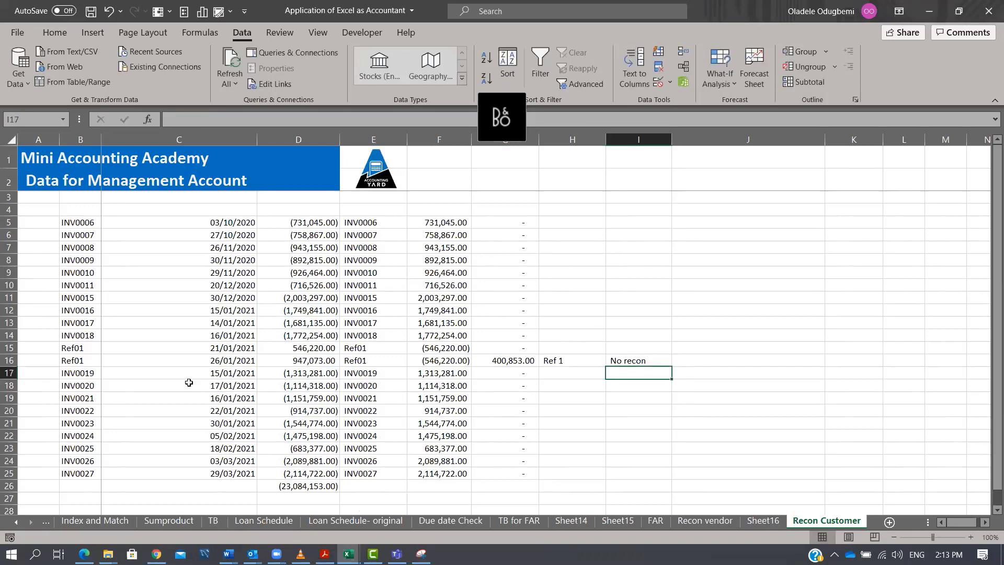
On the Recon vendor sheet, copy E5's VLOOKUP into F5, change its column index to 3, and fill it down.
{"action": "left_click", "coordinate": [704, 521]}
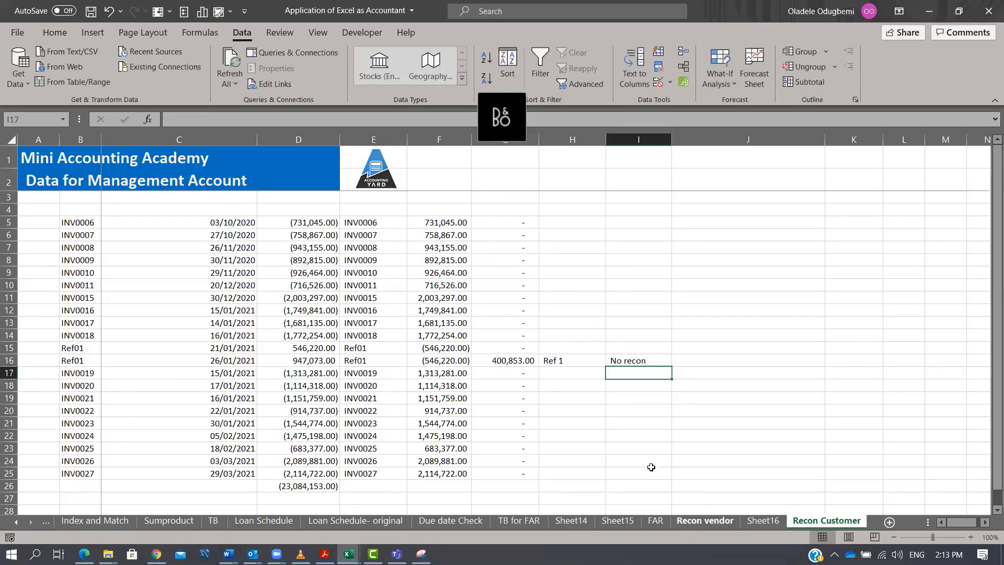
{"action": "left_click", "coordinate": [468, 219]}
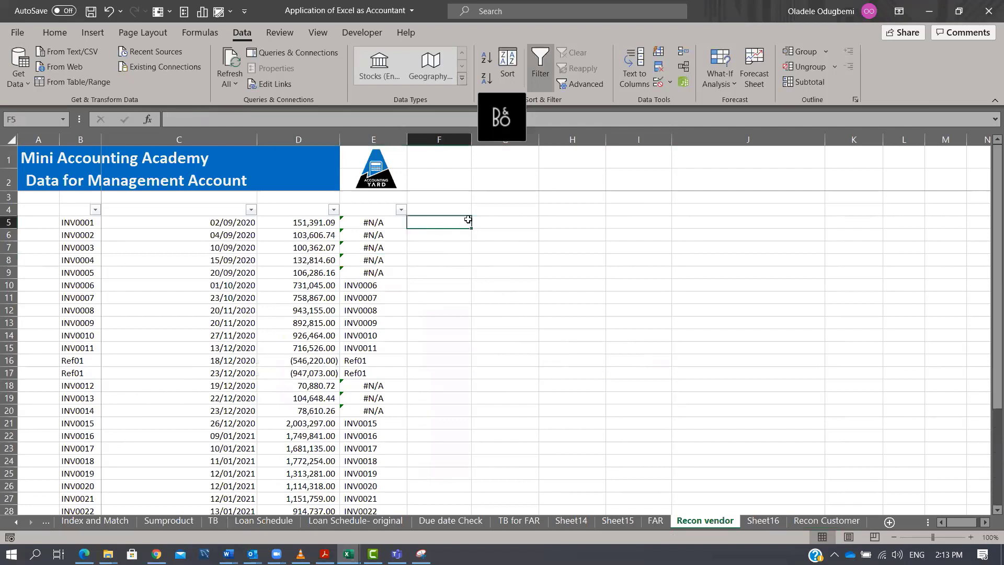
{"action": "left_click", "coordinate": [380, 225]}
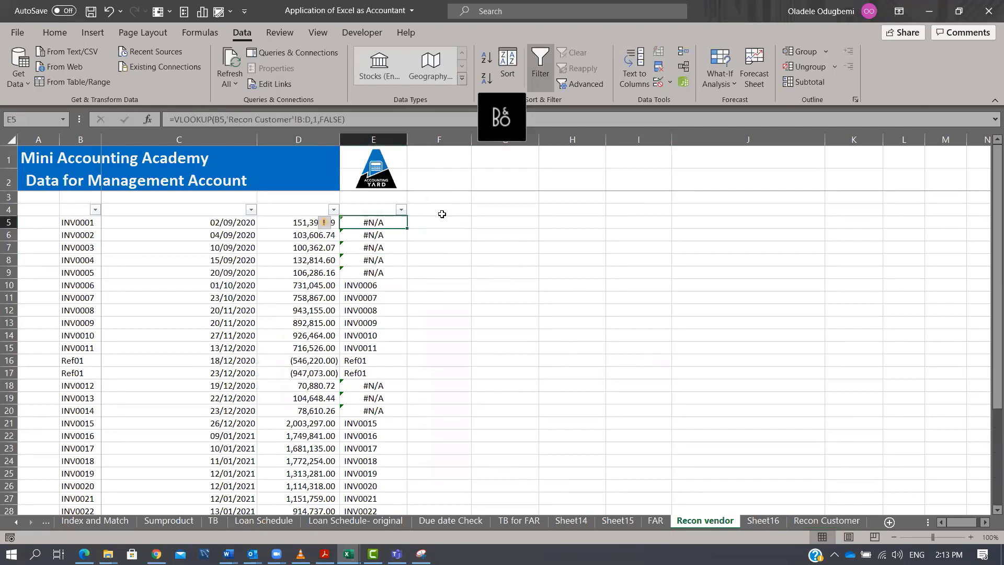
{"action": "left_click", "coordinate": [358, 117]}
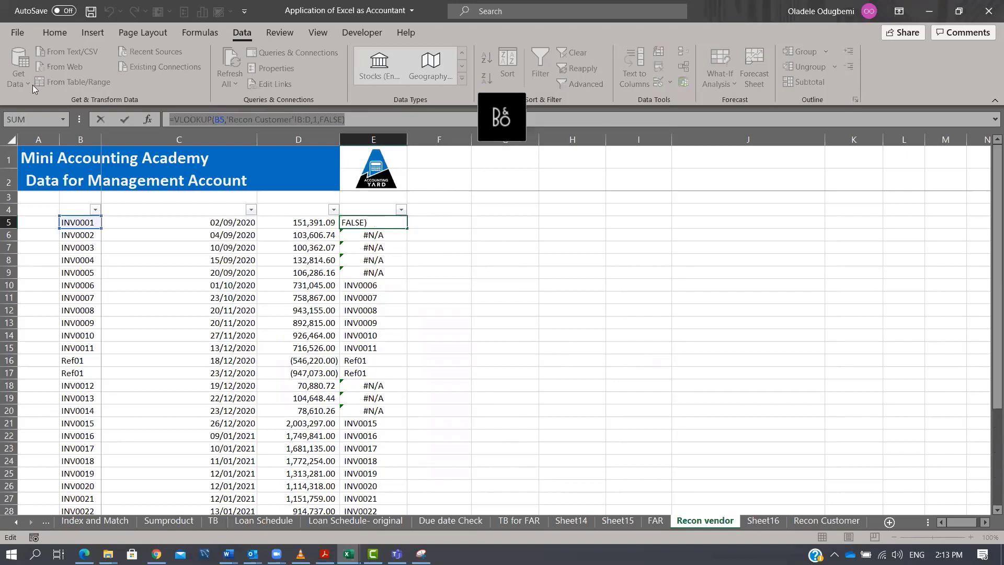
{"action": "key", "text": "Tab"}
{"action": "type", "text": "=VLOOKUP(B5,'Recon Customer'!B:D,1,FALSE)"}
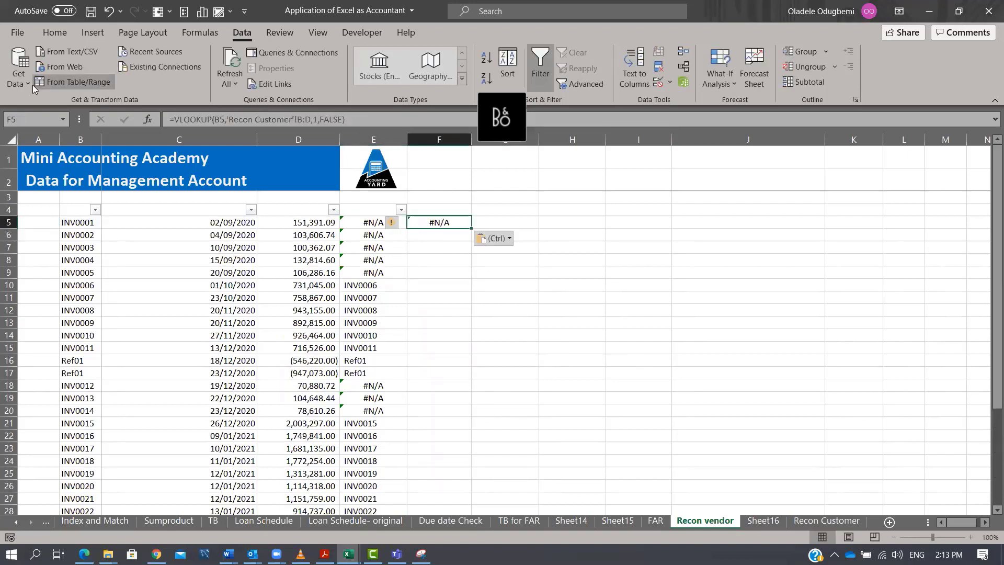
{"action": "key", "text": "F2"}
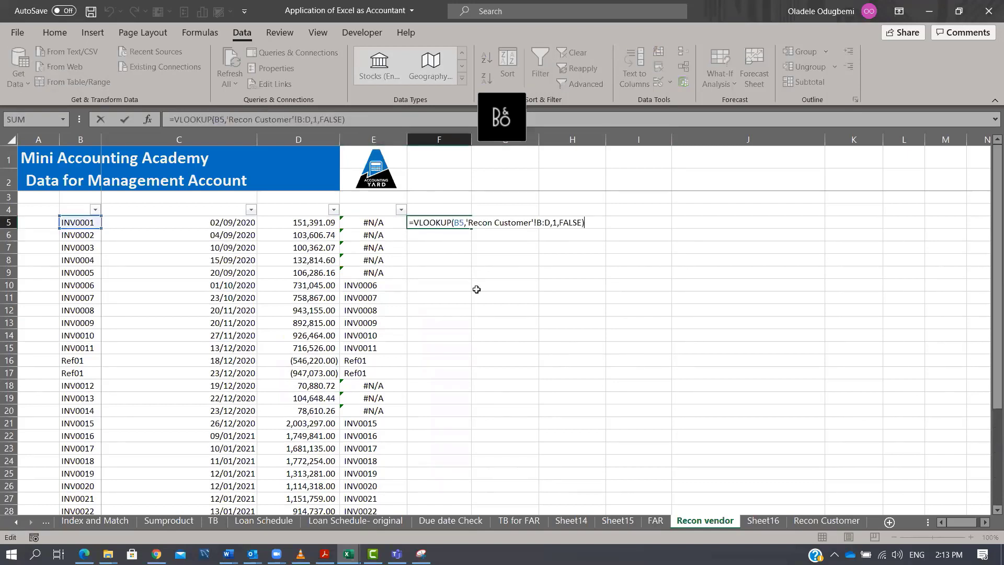
{"action": "left_click", "coordinate": [559, 222]}
{"action": "key", "text": "BackSpace"}
{"action": "type", "text": "3"}
{"action": "key", "text": "ctrl+Return"}
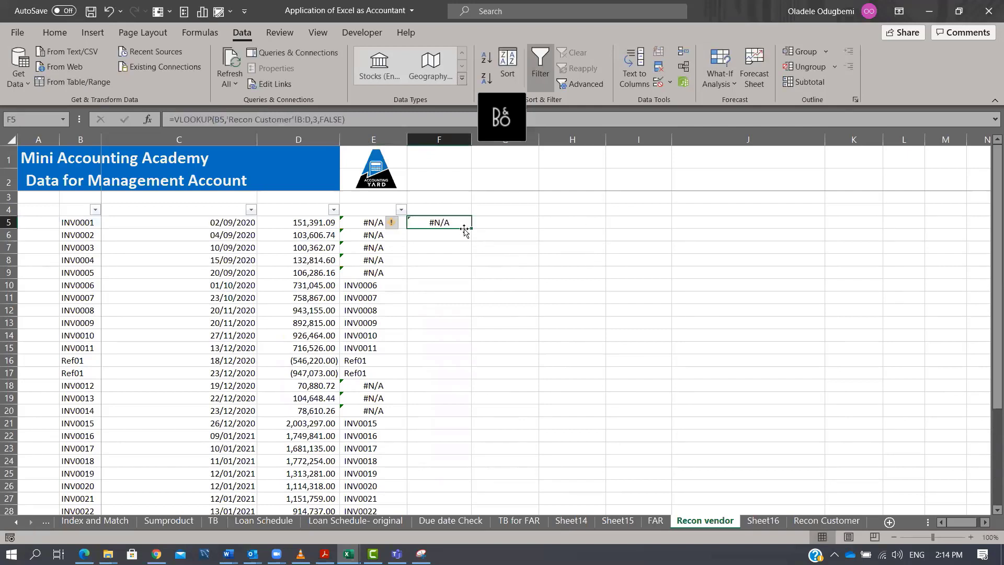
{"action": "double_click", "coordinate": [470, 229]}
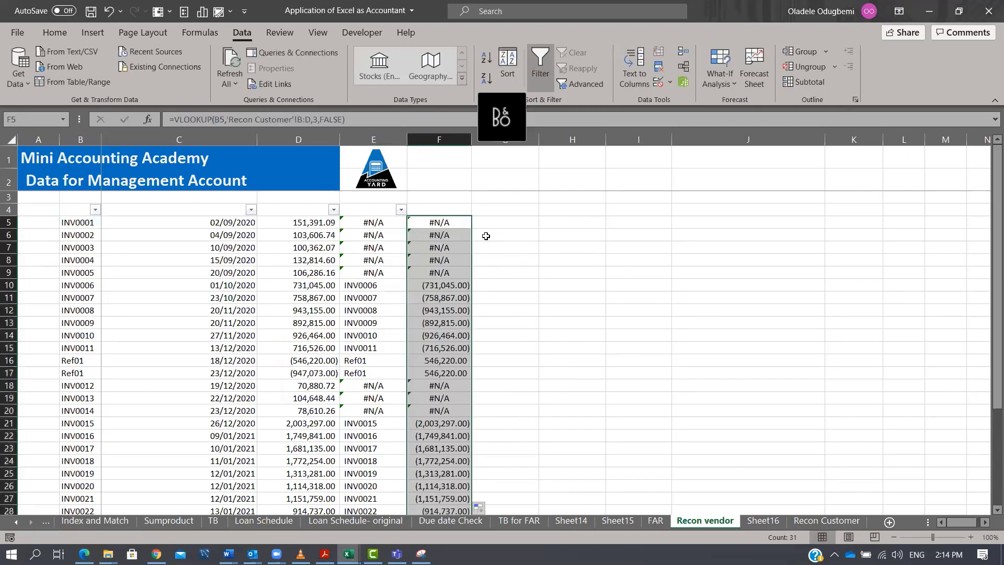
Reapply the AutoFilter over the vendor data range so it also covers column F.
{"action": "left_click", "coordinate": [451, 210]}
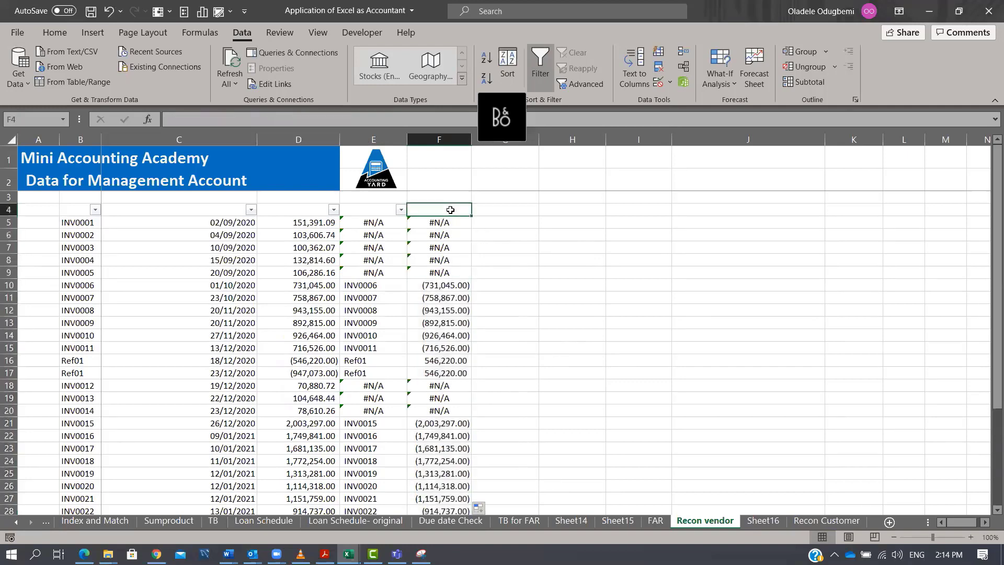
{"action": "left_click_drag", "start_coordinate": [450, 210], "coordinate": [82, 489]}
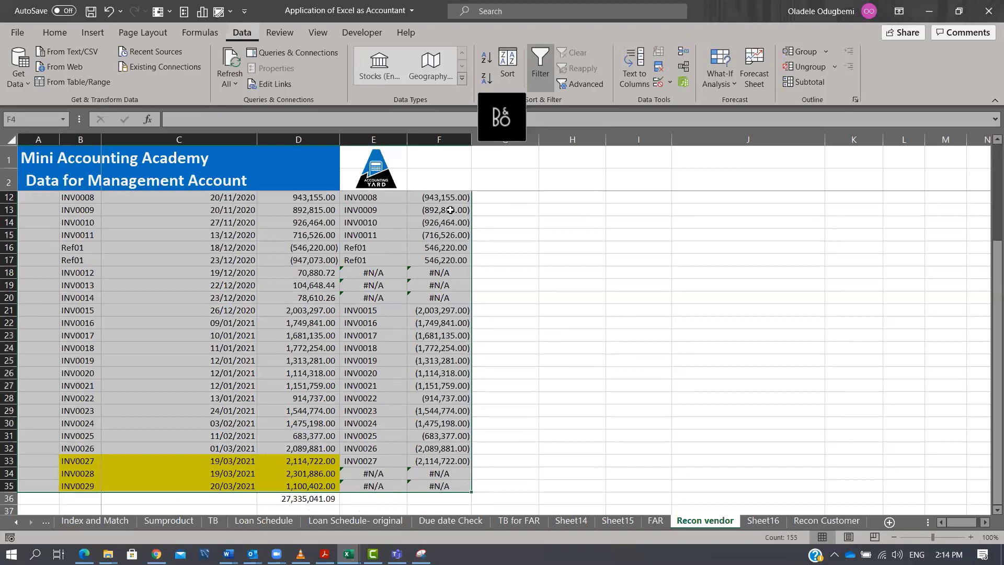
{"action": "key", "text": "ctrl+shift+l"}
{"action": "key", "text": "ctrl+shift+l"}
{"action": "key", "text": "Up"}
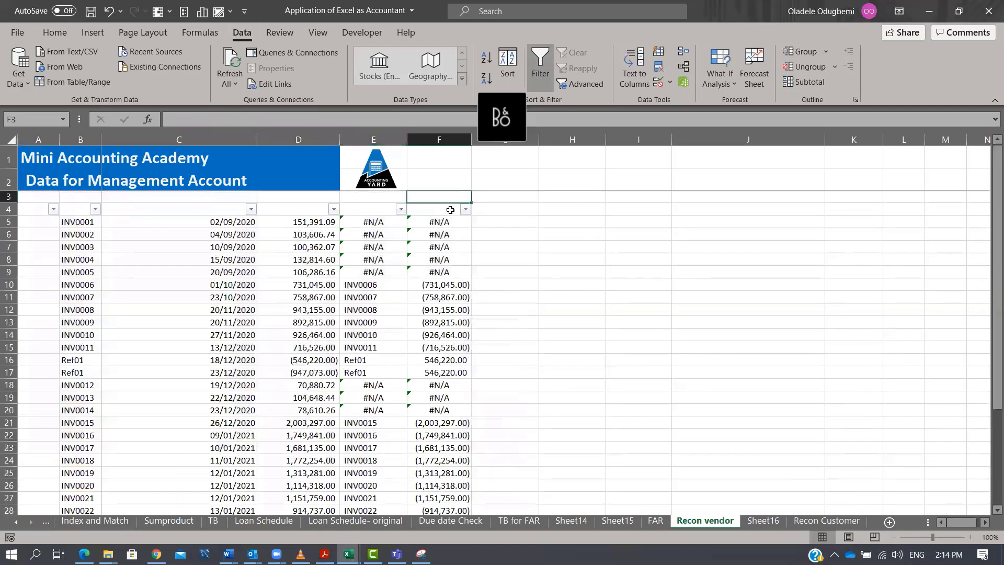
{"action": "left_click", "coordinate": [464, 209]}
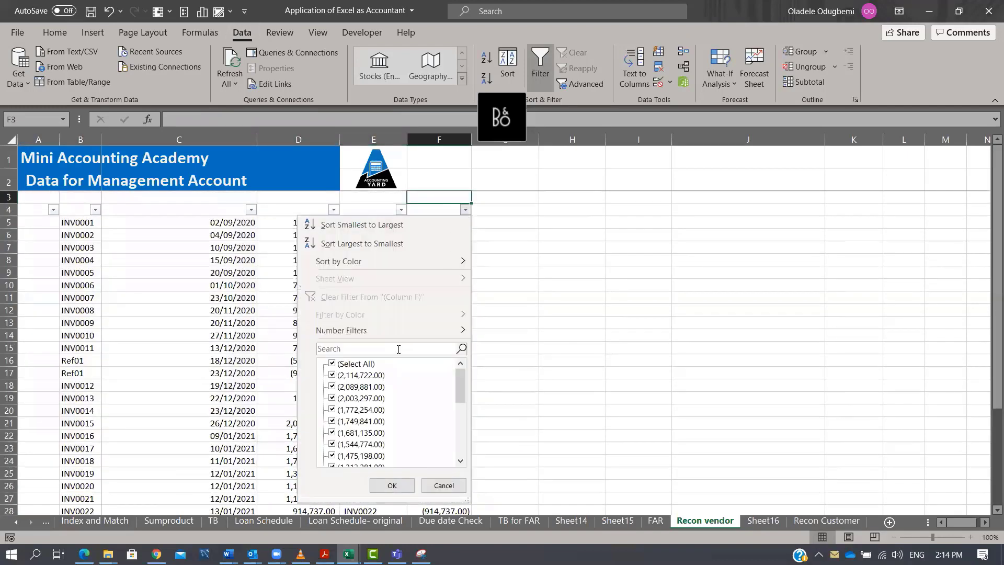
{"action": "key", "text": "Escape"}
In G5, enter =IFERROR(D5+F5,0) and fill it down the column.
{"action": "left_click", "coordinate": [491, 222]}
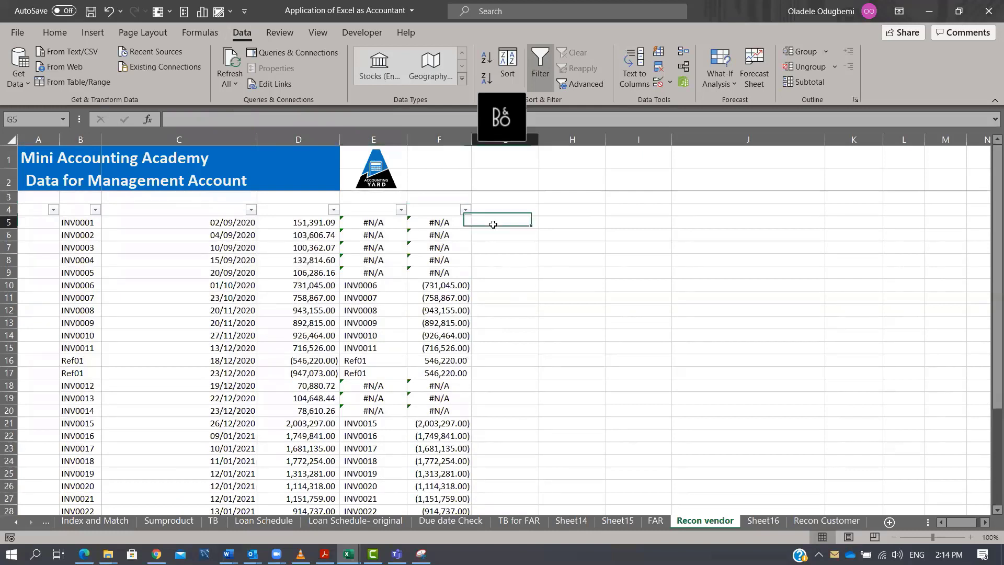
{"action": "type", "text": "="}
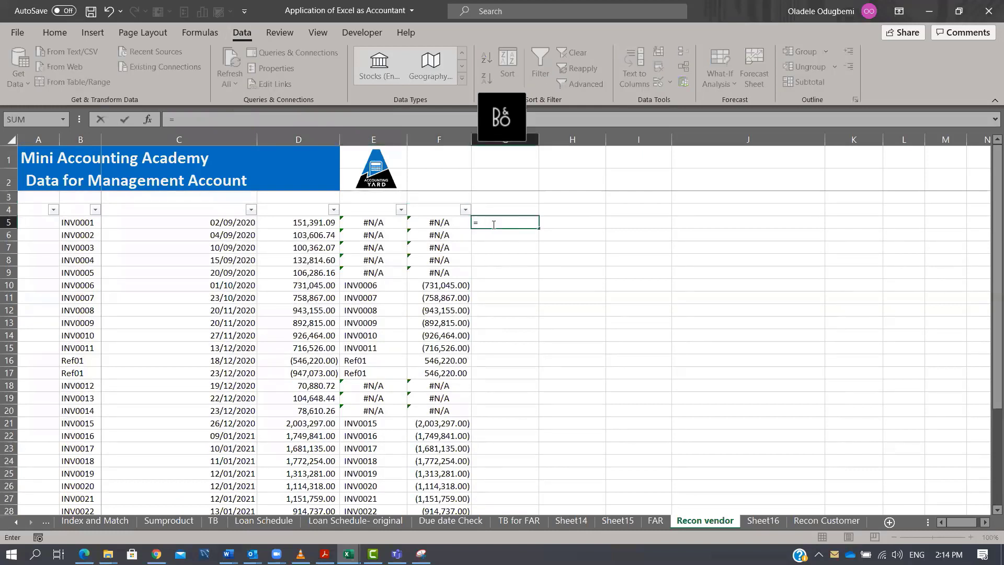
{"action": "type", "text": "IFERROR("}
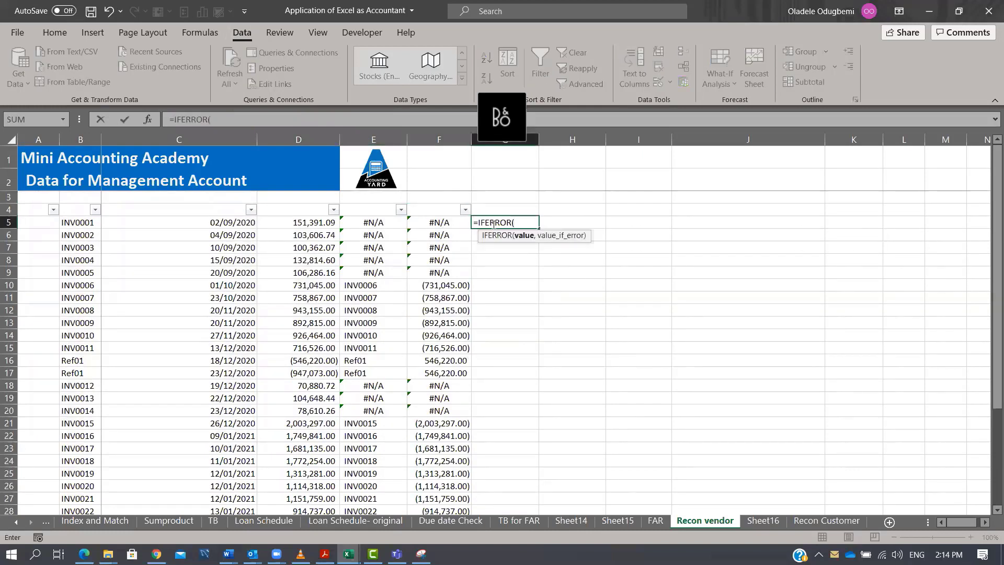
{"action": "left_click", "coordinate": [285, 225]}
{"action": "type", "text": "+"}
{"action": "key", "text": "Left"}
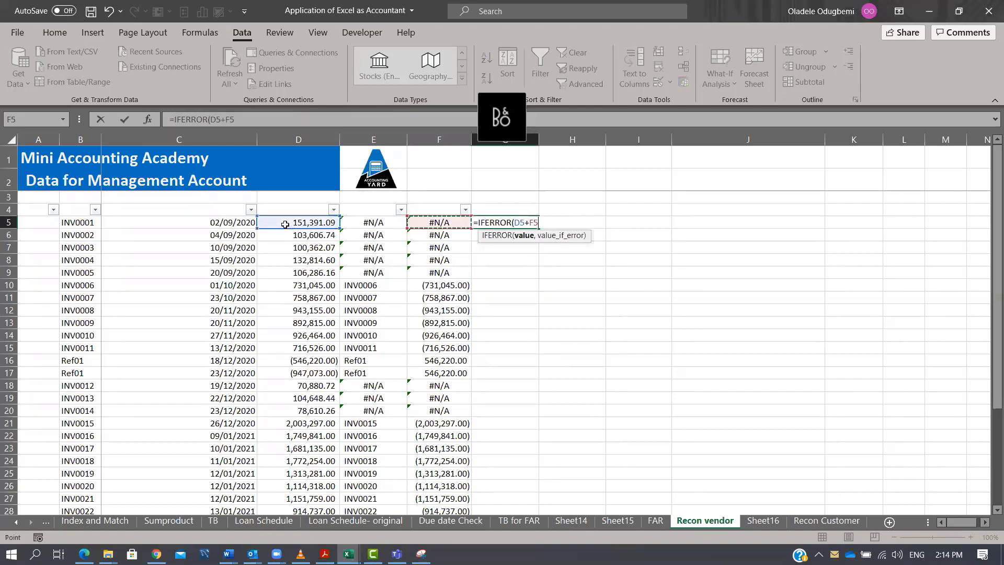
{"action": "type", "text": ",0)"}
{"action": "key", "text": "ctrl+Return"}
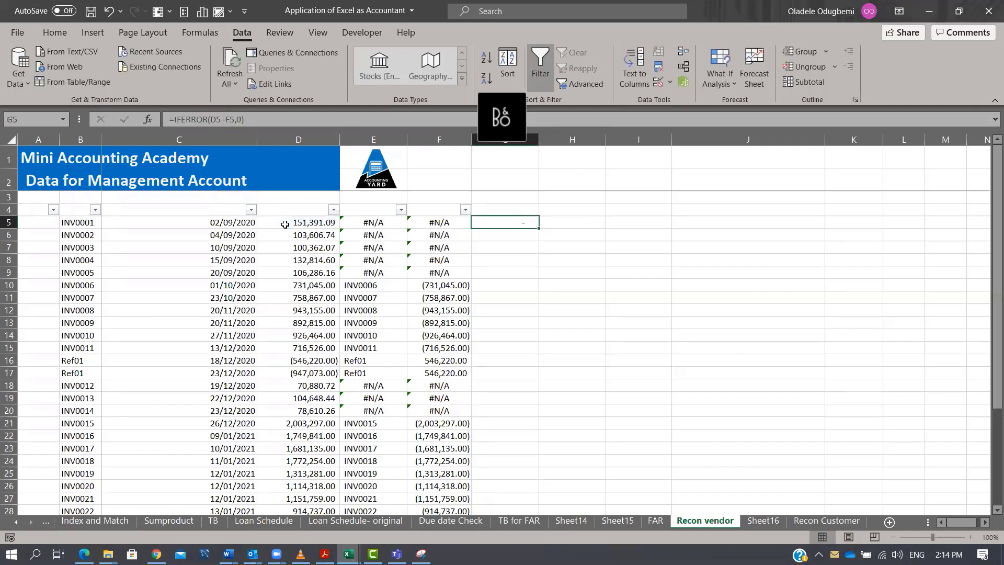
{"action": "double_click", "coordinate": [541, 229]}
{"action": "scroll", "coordinate": [541, 285], "scroll_direction": "down", "scroll_amount": 7}
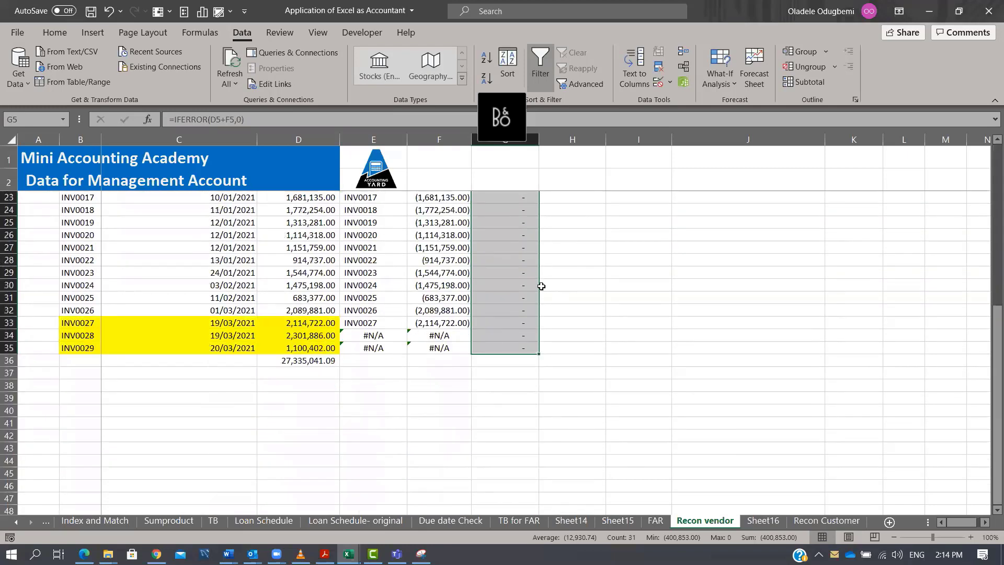
{"action": "scroll", "coordinate": [540, 285], "scroll_direction": "up", "scroll_amount": 6}
Inspect the Ref01 difference in G17 and select the unmatched vendor amounts in D5:D8 to check their total.
{"action": "left_click", "coordinate": [518, 373]}
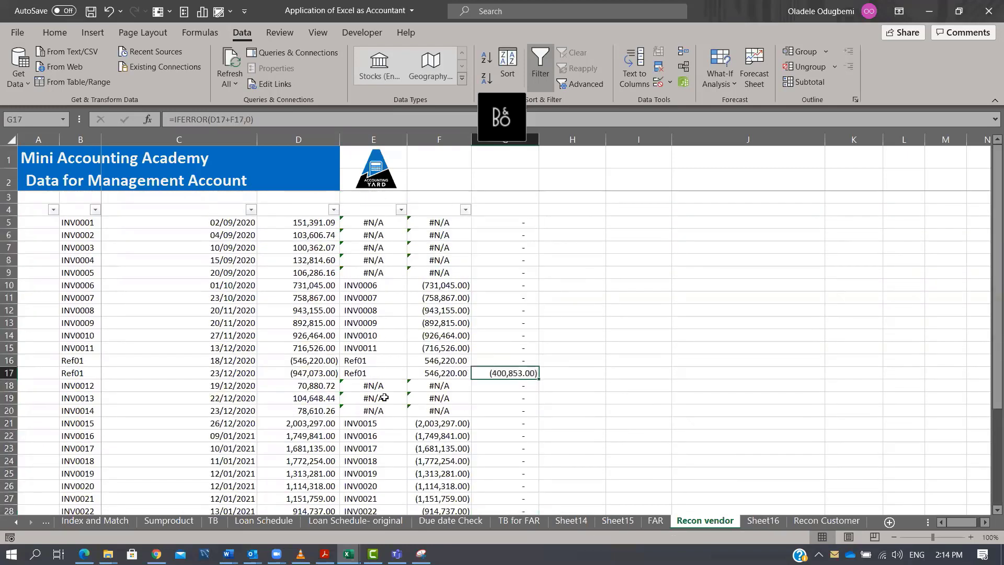
{"action": "left_click", "coordinate": [322, 373]}
{"action": "left_click", "coordinate": [523, 373]}
{"action": "left_click_drag", "start_coordinate": [298, 222], "coordinate": [313, 261]}
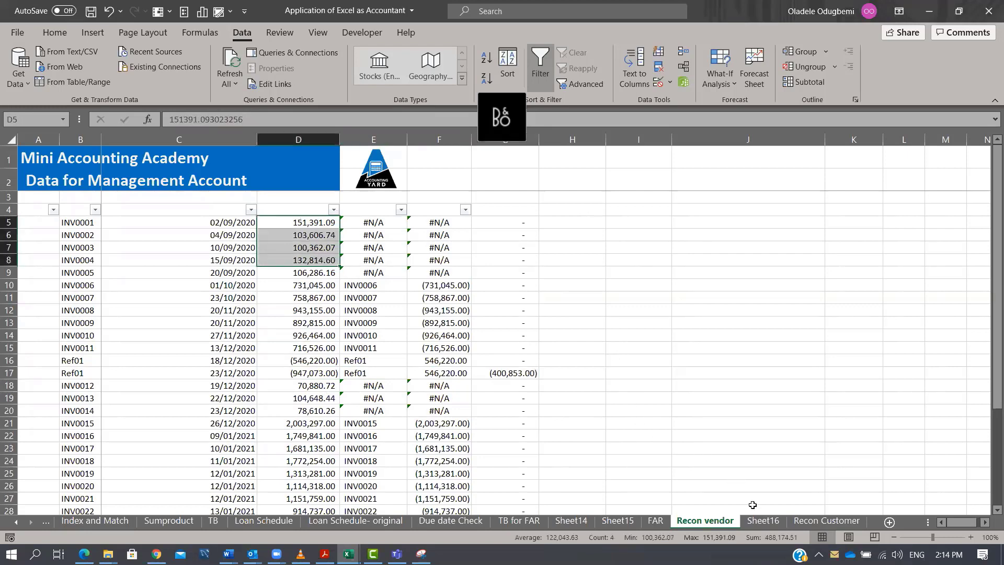
On Sheet16, enter a formula in E8 adding the vendor total and the transactions in vendor books.
{"action": "left_click", "coordinate": [826, 520]}
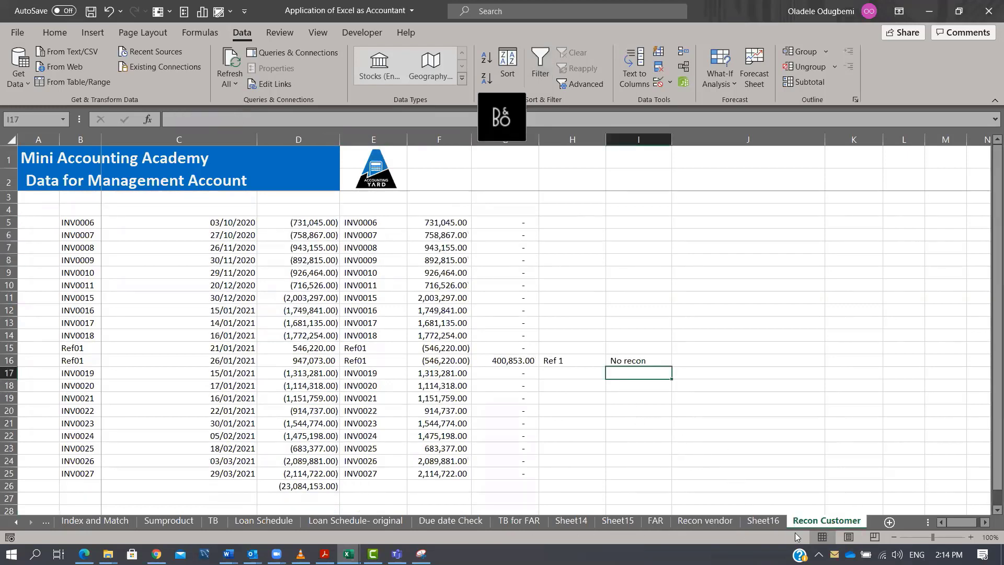
{"action": "left_click", "coordinate": [763, 520]}
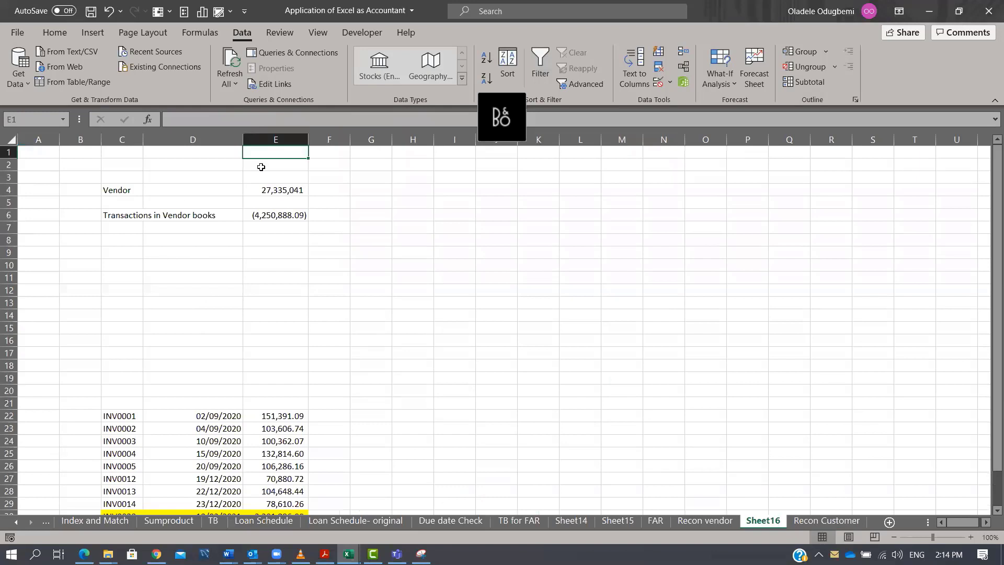
{"action": "left_click", "coordinate": [286, 238]}
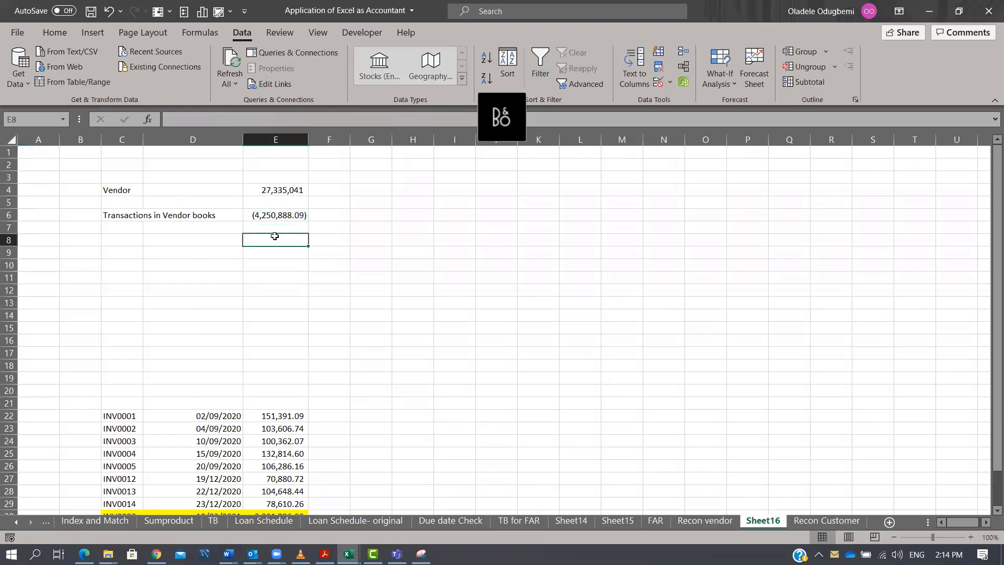
{"action": "type", "text": "="}
{"action": "key", "text": "Up"}
{"action": "key", "text": "Up"}
{"action": "key", "text": "Up"}
{"action": "key", "text": "Up"}
{"action": "type", "text": "+"}
{"action": "key", "text": "Up"}
{"action": "key", "text": "Up"}
{"action": "key", "text": "Return"}
Label C10 as "Customers Book".
{"action": "key", "text": "Down"}
{"action": "key", "text": "Left"}
{"action": "key", "text": "Left"}
{"action": "type", "text": "Customers B"}
Link E10 to the customer invoice total in D26 of the Recon Customer sheet.
{"action": "key", "text": "Tab"}
{"action": "key", "text": "Tab"}
{"action": "key", "text": "Tab"}
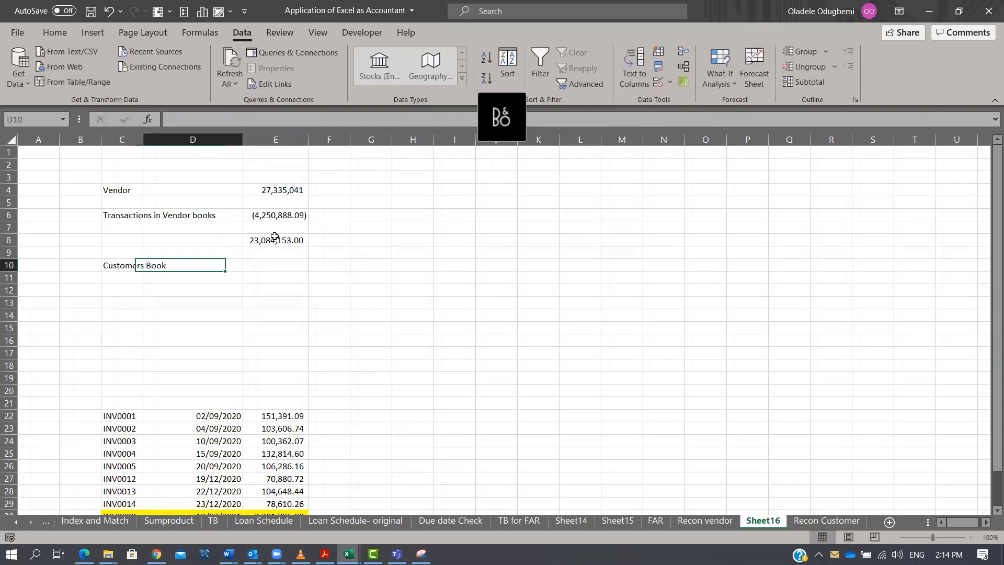
{"action": "key", "text": "Left"}
{"action": "type", "text": "="}
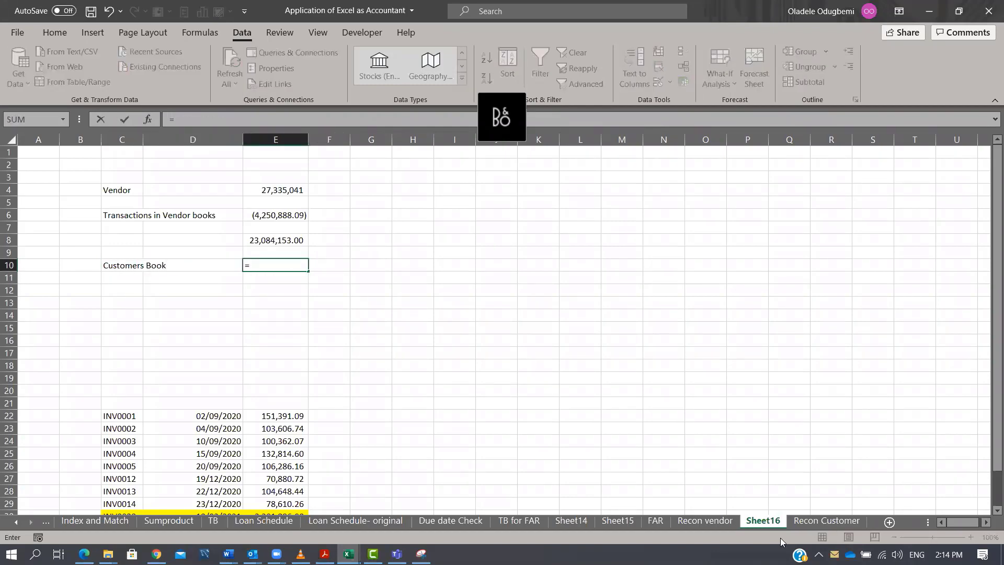
{"action": "left_click", "coordinate": [826, 521]}
{"action": "left_click", "coordinate": [322, 487]}
{"action": "key", "text": "Return"}
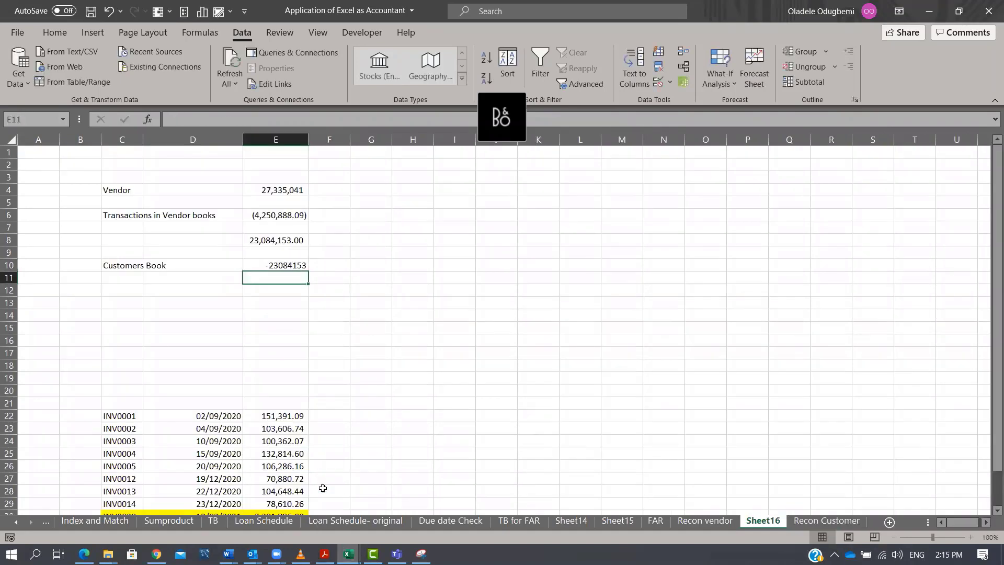
In E11, enter a formula adding E8 and E10 to show the reconciliation difference.
{"action": "type", "text": "="}
{"action": "key", "text": "Up"}
{"action": "key", "text": "Up"}
{"action": "key", "text": "Up"}
{"action": "type", "text": "+"}
{"action": "key", "text": "Up"}
{"action": "key", "text": "ctrl+Return"}
Format the summary figures in E3:E12 with comma style and one decimal place.
{"action": "left_click_drag", "start_coordinate": [264, 177], "coordinate": [293, 291]}
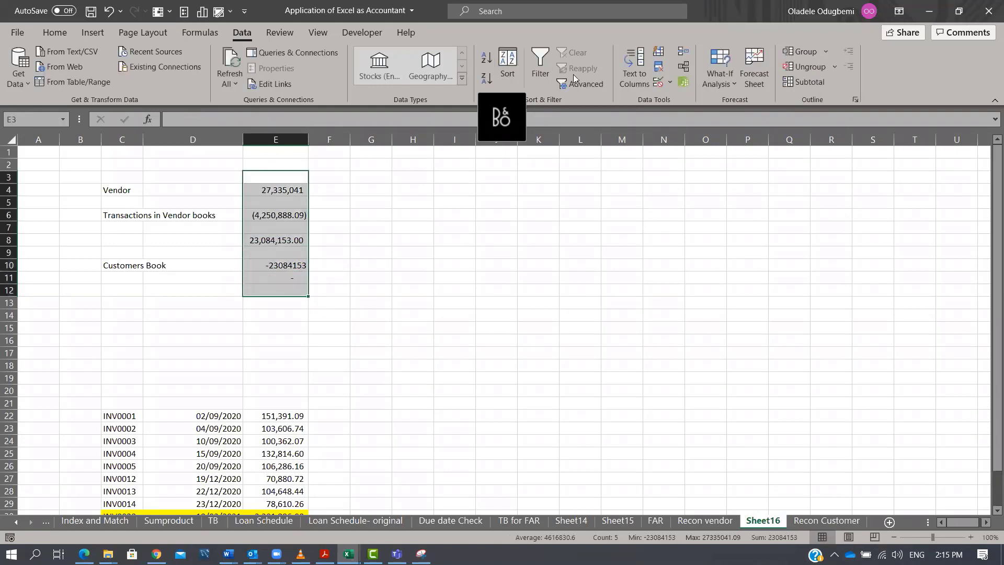
{"action": "left_click", "coordinate": [52, 33]}
{"action": "left_click", "coordinate": [486, 78]}
{"action": "left_click", "coordinate": [520, 78]}
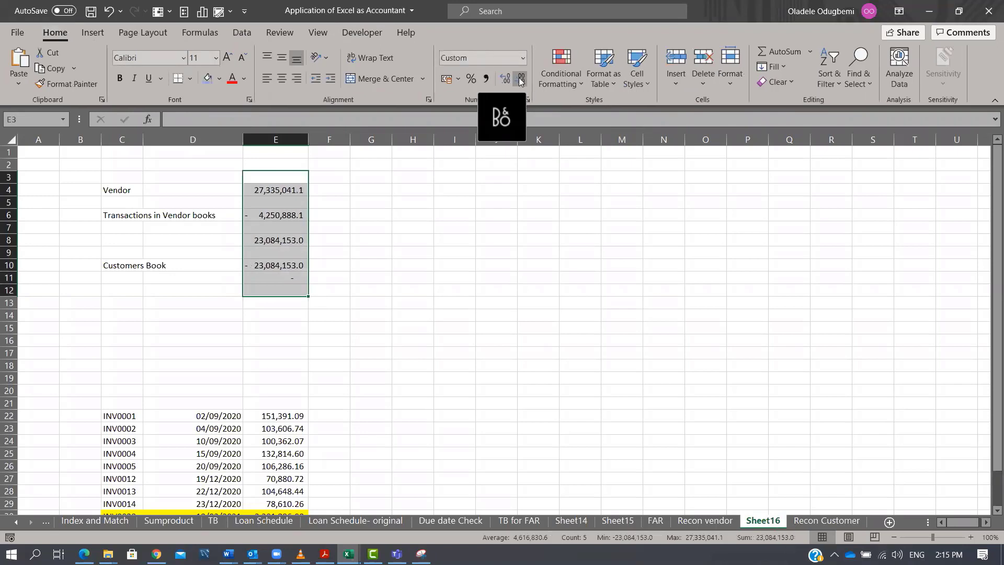
{"action": "left_click", "coordinate": [278, 316]}
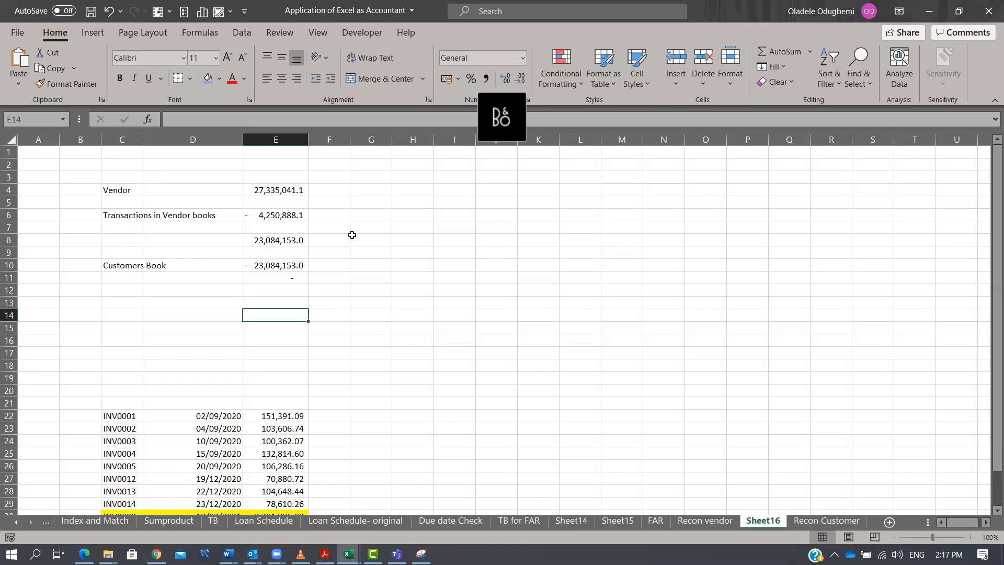
Review the invoice data on the Recon vendor and Recon Customer sheets.
{"action": "left_click", "coordinate": [352, 236]}
{"action": "left_click", "coordinate": [715, 519]}
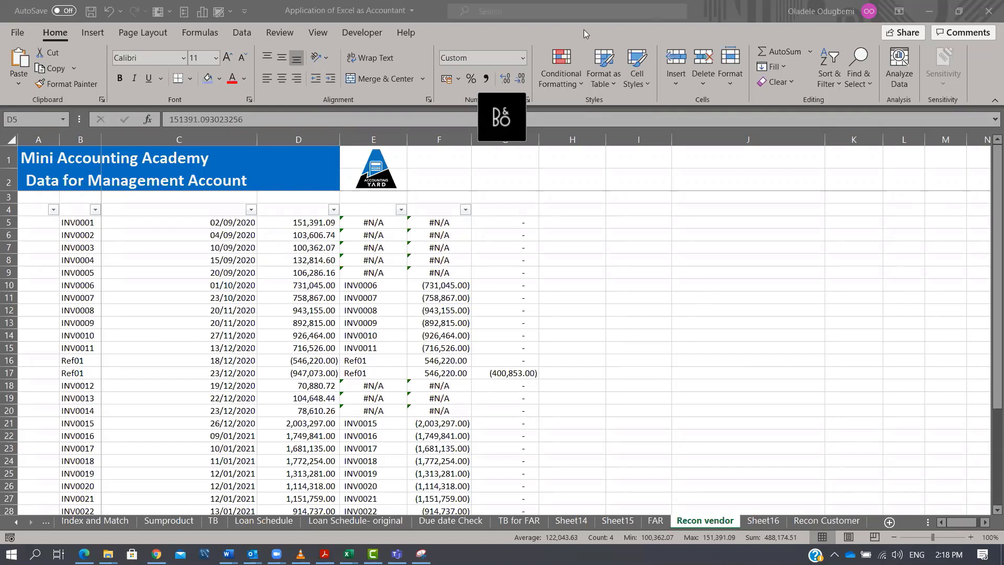
{"action": "left_click", "coordinate": [448, 310]}
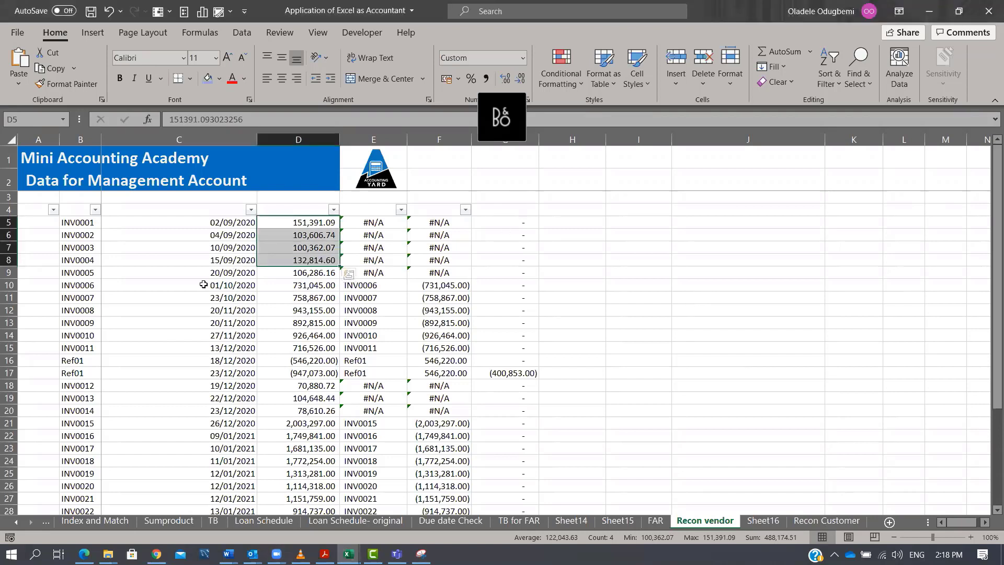
{"action": "left_click_drag", "start_coordinate": [81, 224], "coordinate": [626, 488]}
{"action": "scroll", "coordinate": [626, 488], "scroll_direction": "down", "scroll_amount": 1}
{"action": "left_click", "coordinate": [826, 520]}
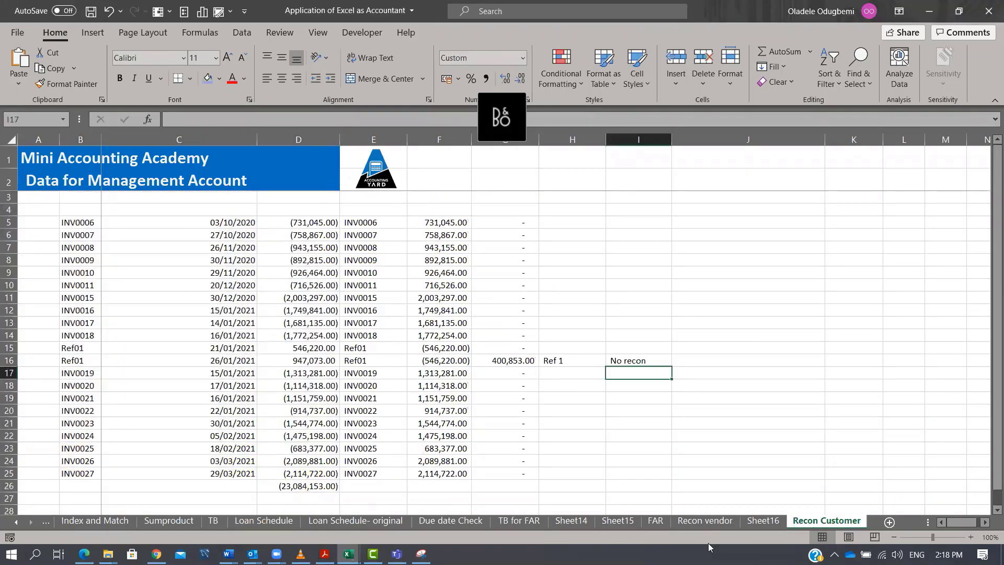
{"action": "left_click", "coordinate": [705, 520]}
{"action": "scroll", "coordinate": [337, 320], "scroll_direction": "up", "scroll_amount": 2}
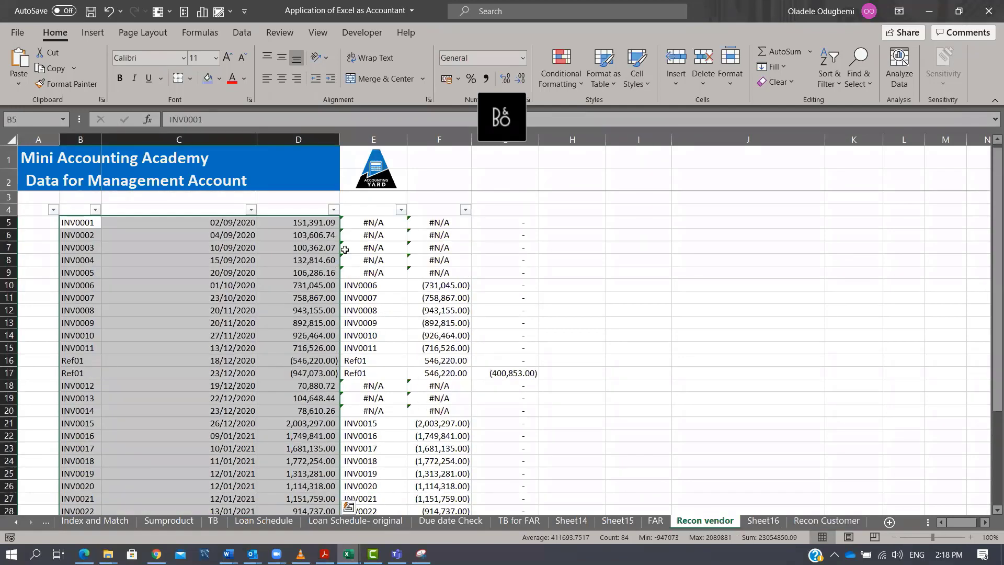
{"action": "left_click", "coordinate": [376, 224]}
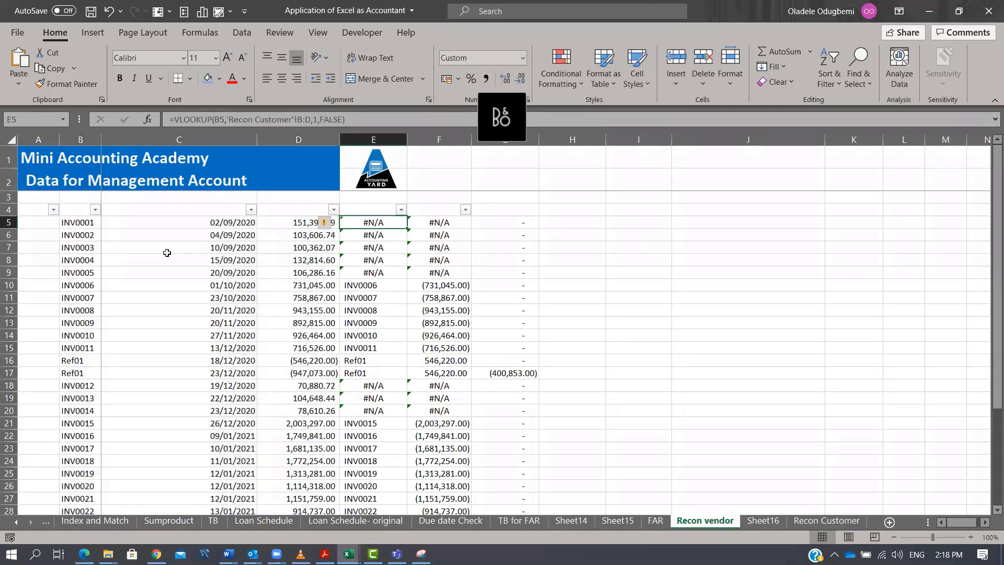
{"action": "left_click", "coordinate": [61, 261]}
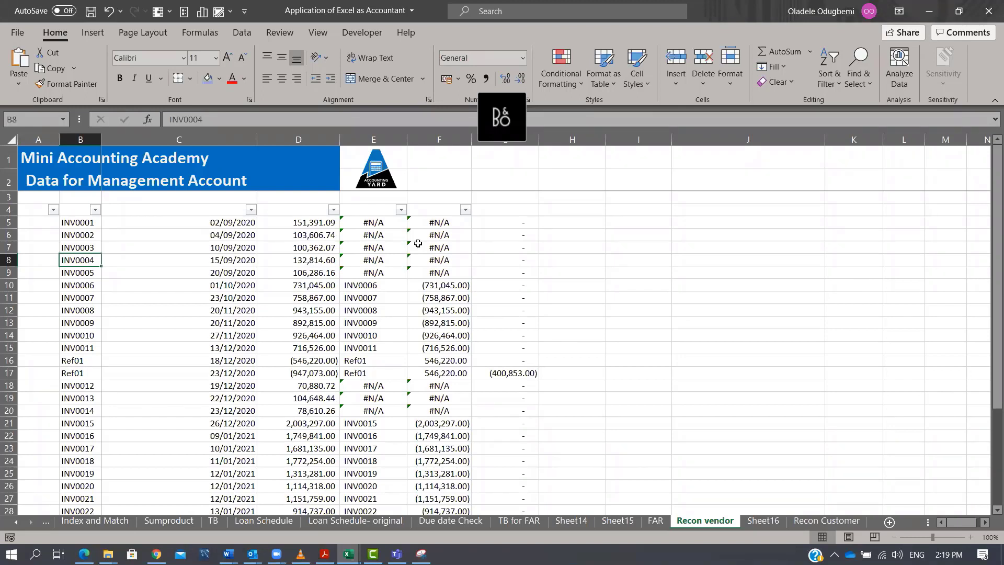
Inspect the VLOOKUP formula in the Recon vendor lookup column for the first invoices.
{"action": "left_click", "coordinate": [393, 222]}
{"action": "double_click", "coordinate": [393, 223]}
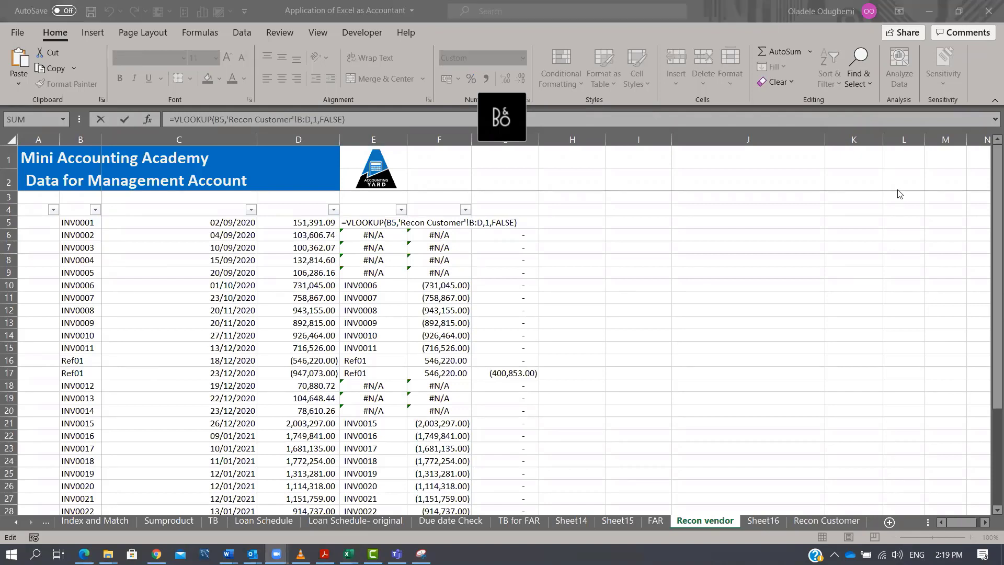
{"action": "left_click", "coordinate": [390, 248]}
{"action": "key", "text": "Escape"}
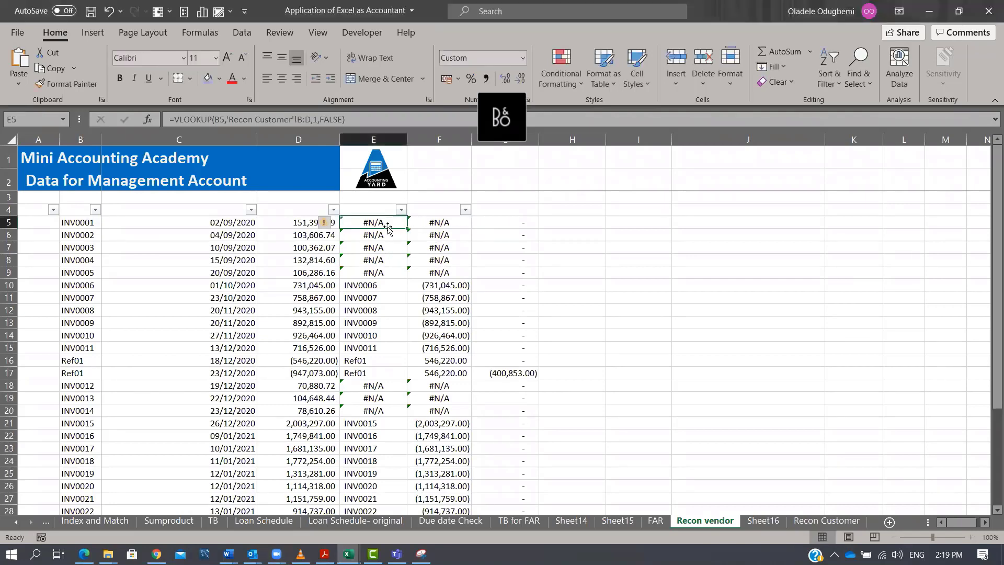
{"action": "double_click", "coordinate": [387, 226]}
{"action": "key", "text": "Escape"}
{"action": "left_click_drag", "start_coordinate": [383, 222], "coordinate": [387, 271]}
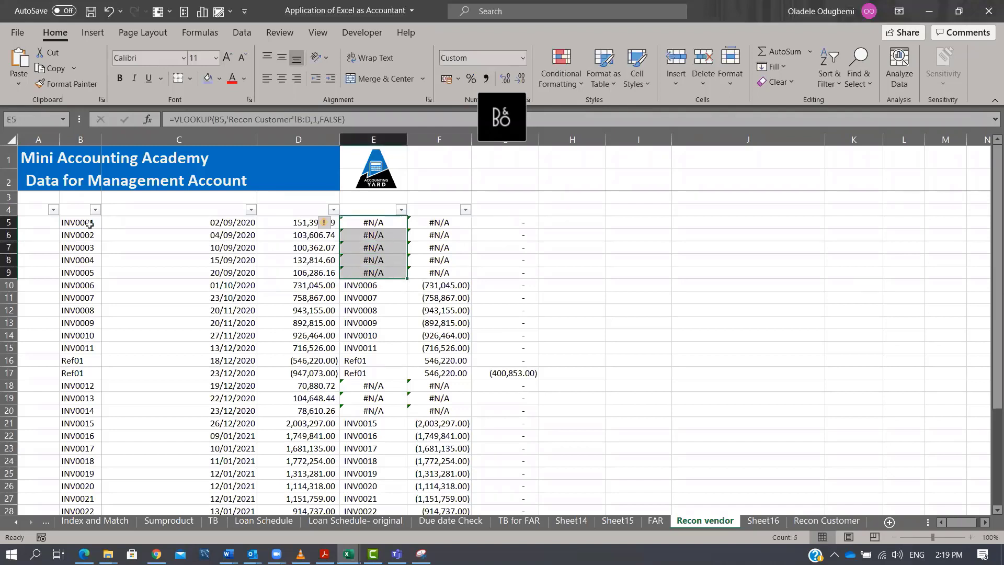
{"action": "left_click", "coordinate": [89, 224]}
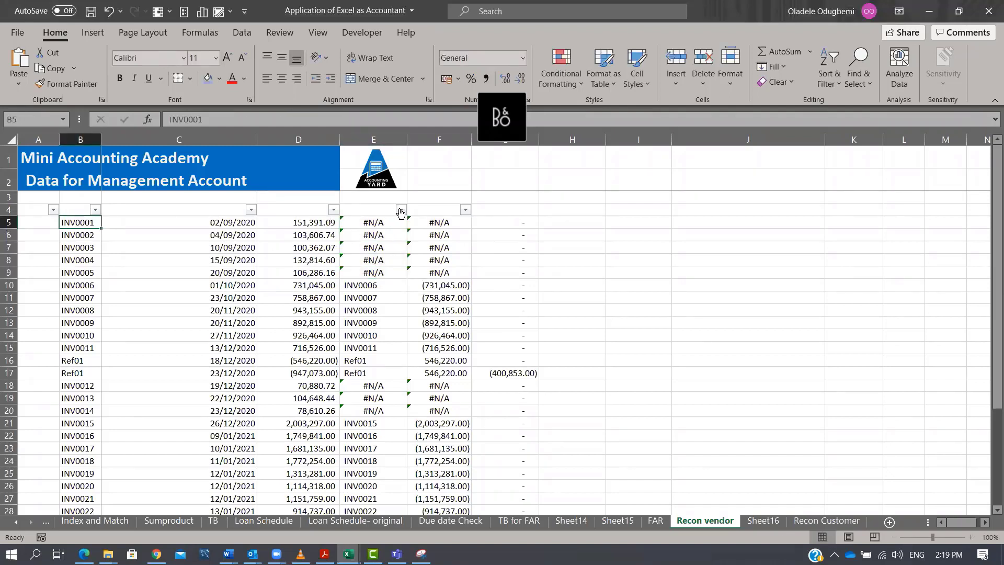
Filter the Recon vendor lookup column to show only #N/A entries.
{"action": "left_click", "coordinate": [401, 210]}
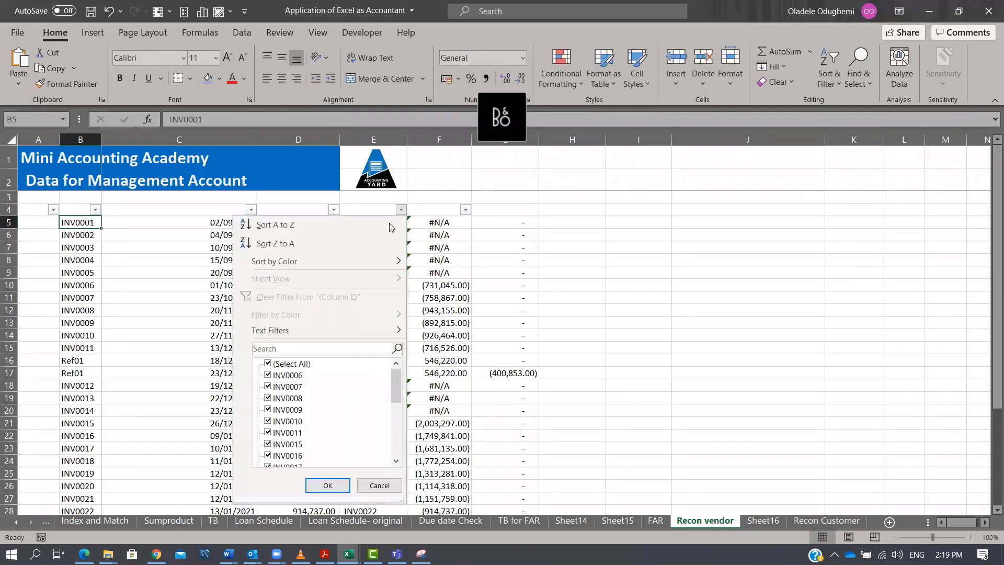
{"action": "left_click", "coordinate": [301, 363]}
{"action": "left_click_drag", "start_coordinate": [396, 386], "coordinate": [397, 442]}
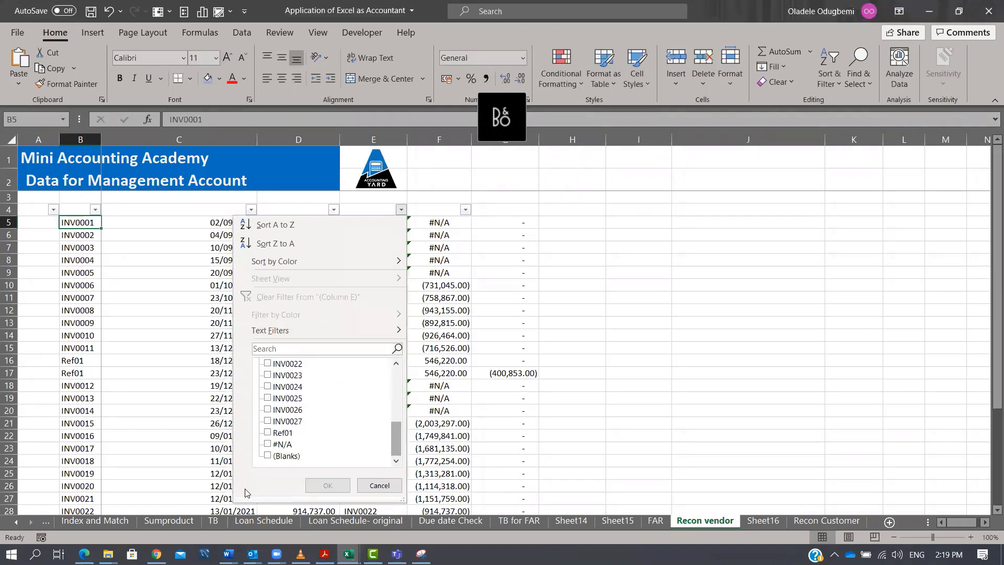
{"action": "left_click", "coordinate": [268, 444]}
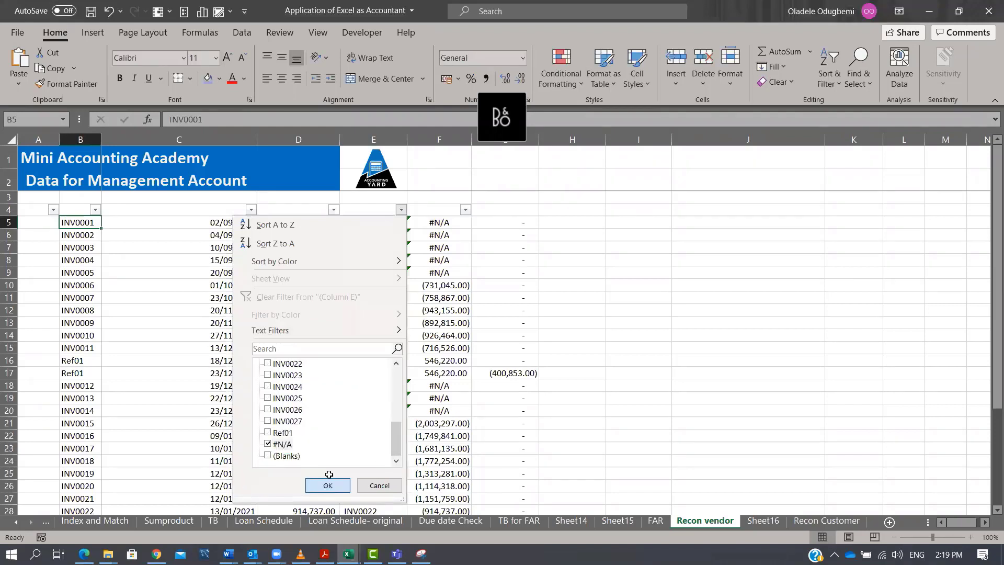
{"action": "left_click", "coordinate": [327, 485]}
Examine the unmatched vendor rows and the lookup formulas and Ref01 amounts on the Recon Customer sheet.
{"action": "left_click_drag", "start_coordinate": [74, 206], "coordinate": [365, 333]}
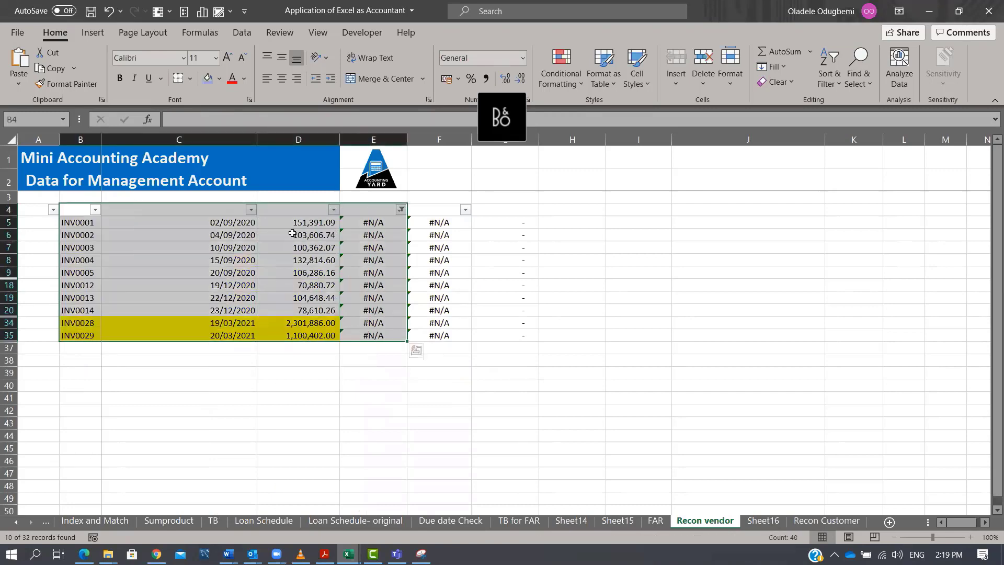
{"action": "left_click", "coordinate": [763, 521]}
{"action": "left_click", "coordinate": [826, 520]}
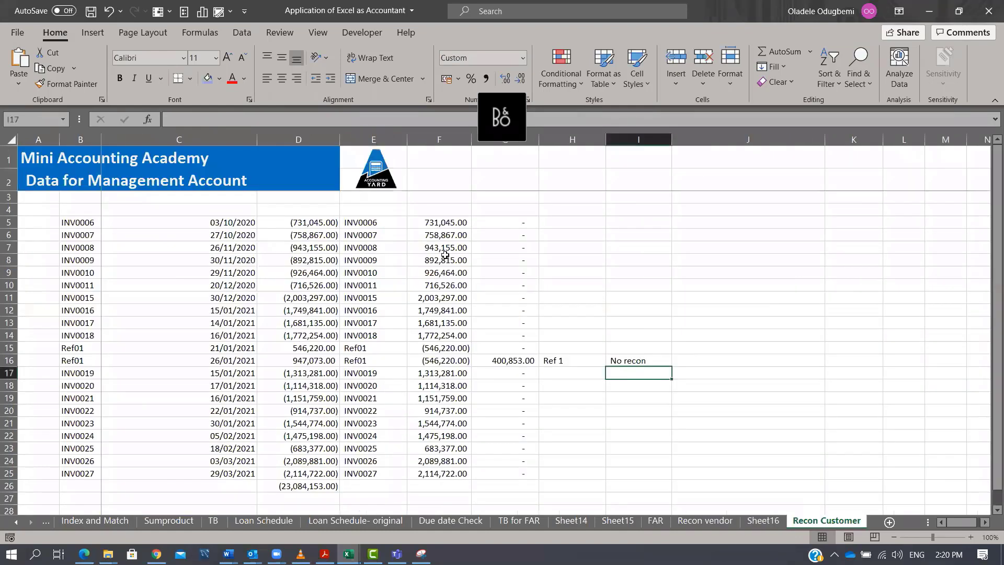
{"action": "left_click", "coordinate": [384, 226]}
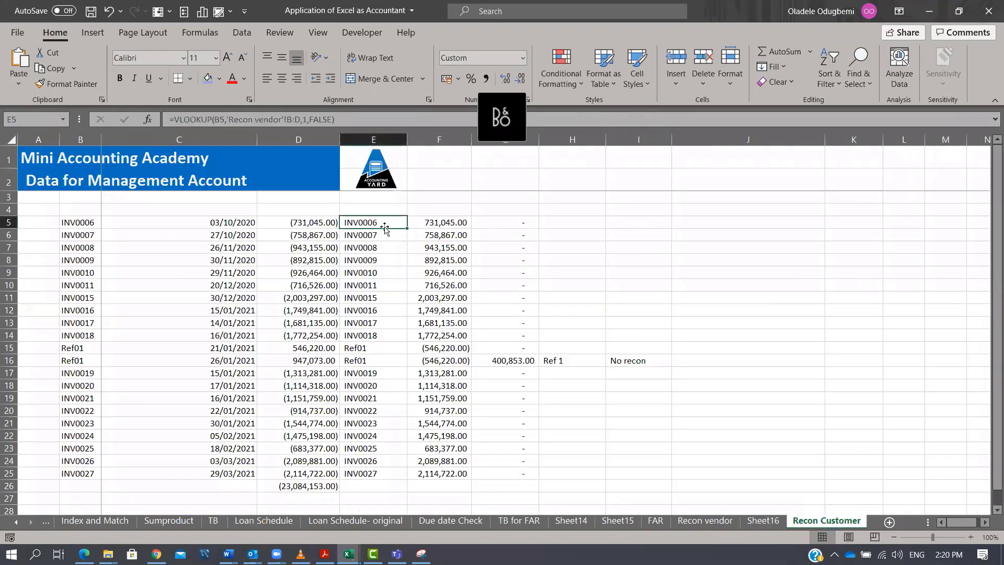
{"action": "left_click_drag", "start_coordinate": [385, 226], "coordinate": [387, 471]}
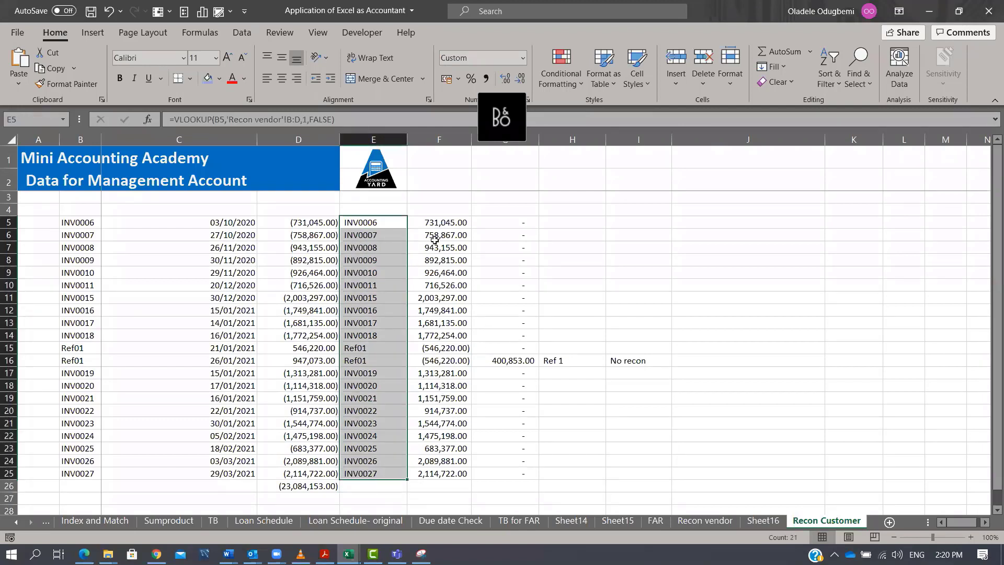
{"action": "left_click_drag", "start_coordinate": [449, 228], "coordinate": [462, 420]}
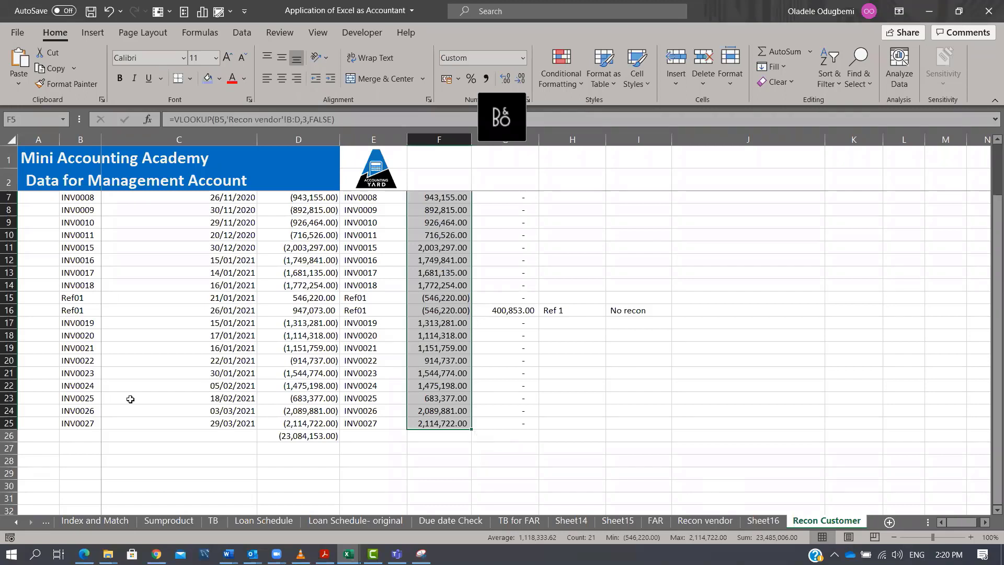
{"action": "left_click", "coordinate": [73, 306]}
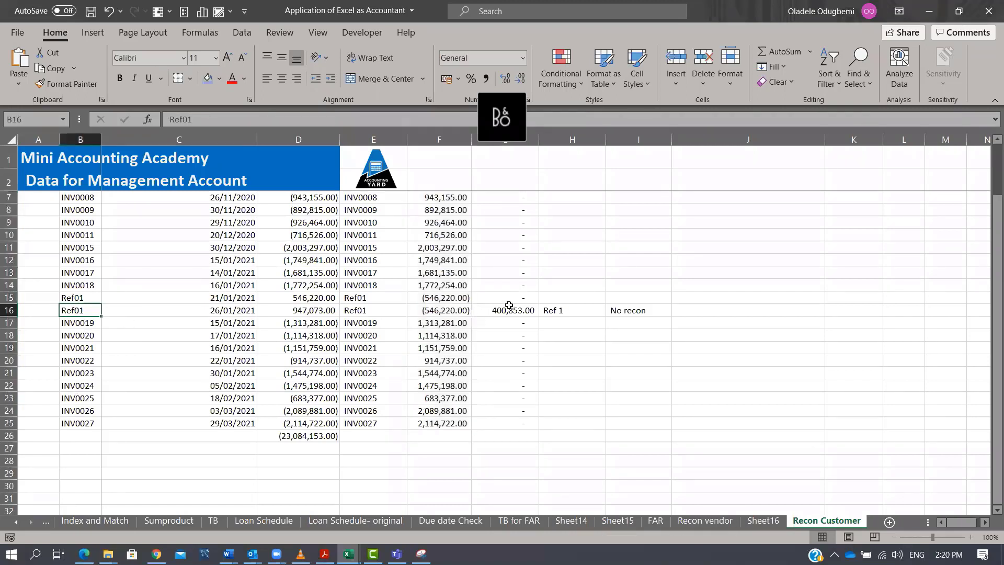
{"action": "left_click", "coordinate": [509, 308]}
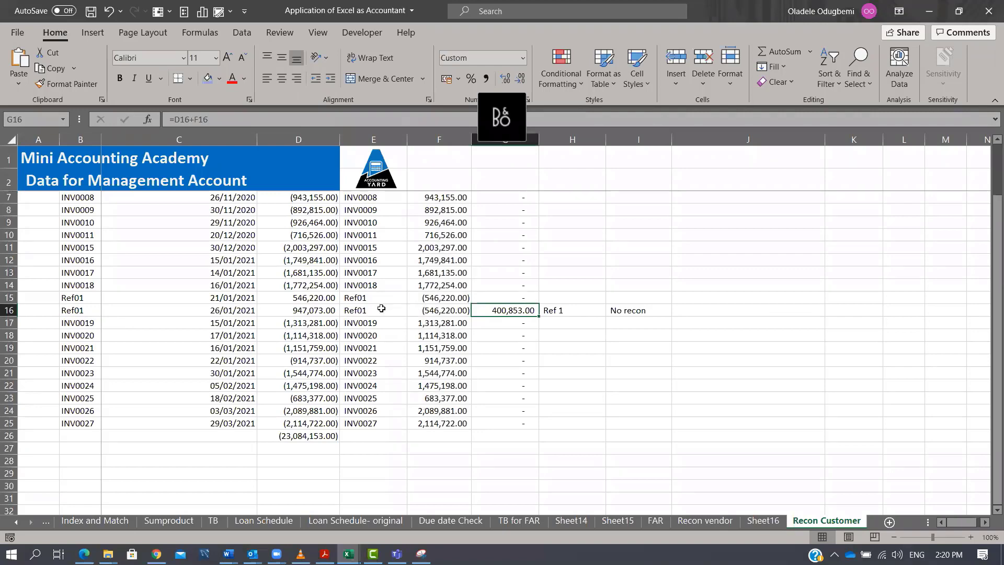
{"action": "left_click_drag", "start_coordinate": [317, 299], "coordinate": [315, 313]}
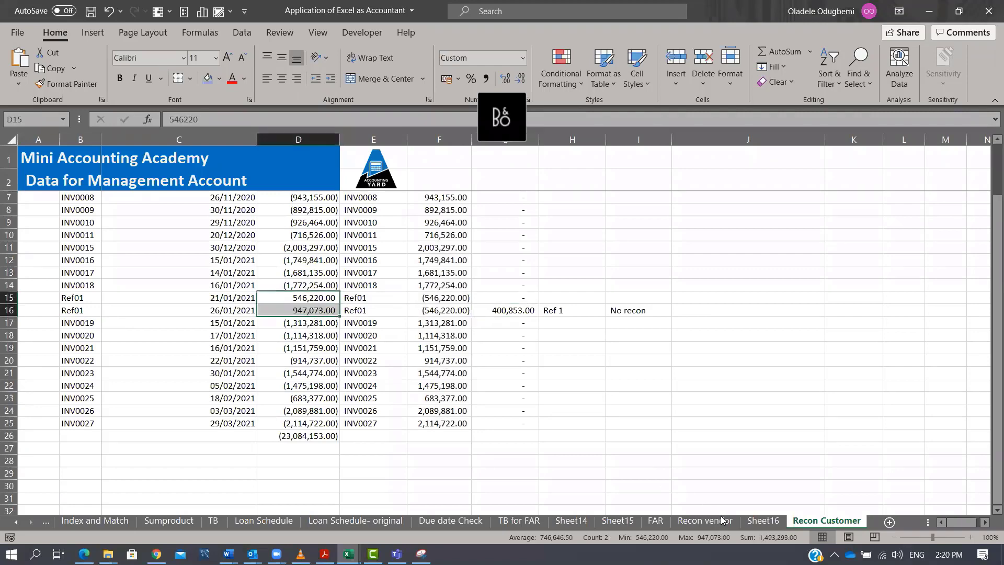
Clear the lookup column filter on the Recon vendor sheet and select the two Ref01 amounts.
{"action": "left_click", "coordinate": [705, 520]}
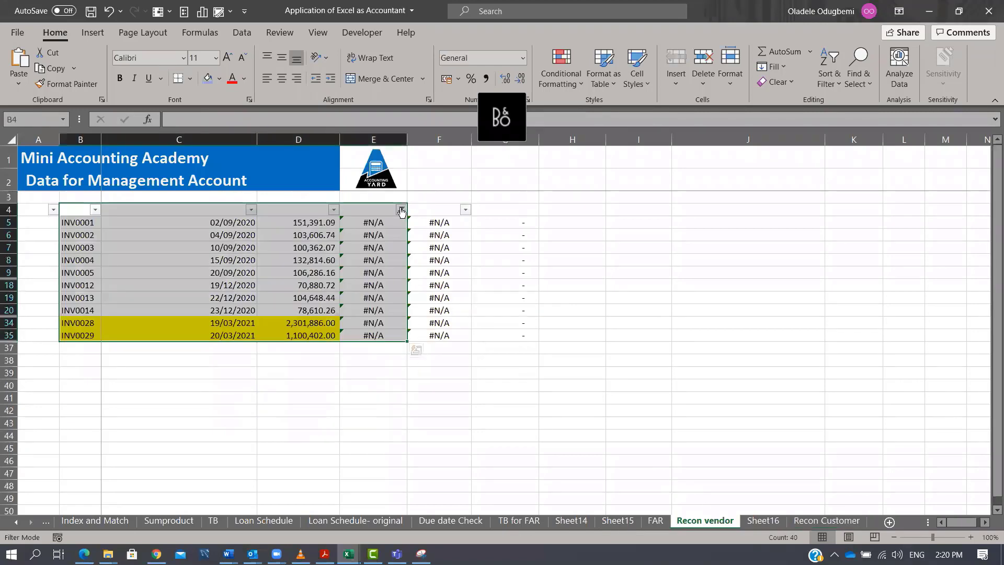
{"action": "left_click", "coordinate": [401, 209]}
{"action": "left_click", "coordinate": [311, 365]}
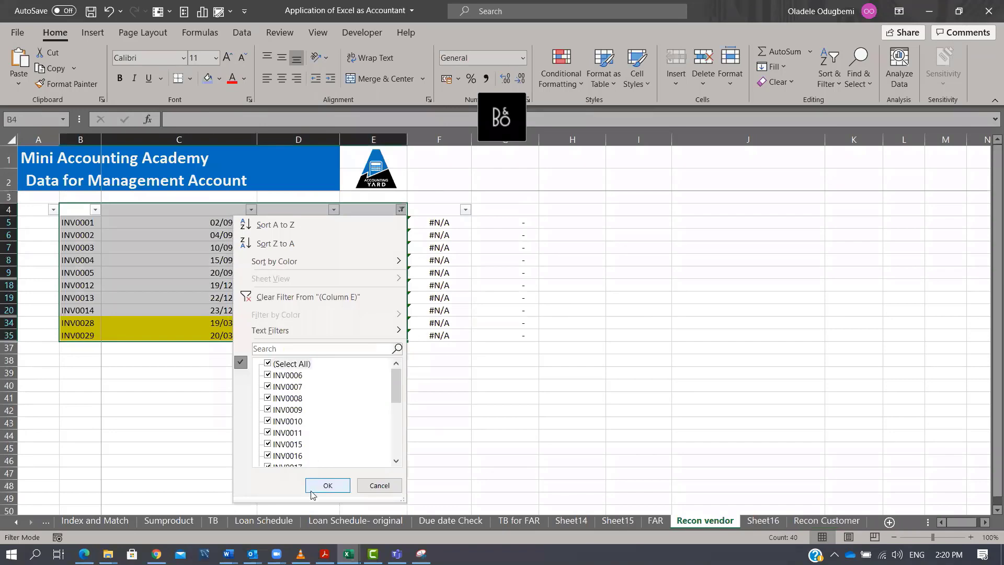
{"action": "left_click", "coordinate": [328, 485]}
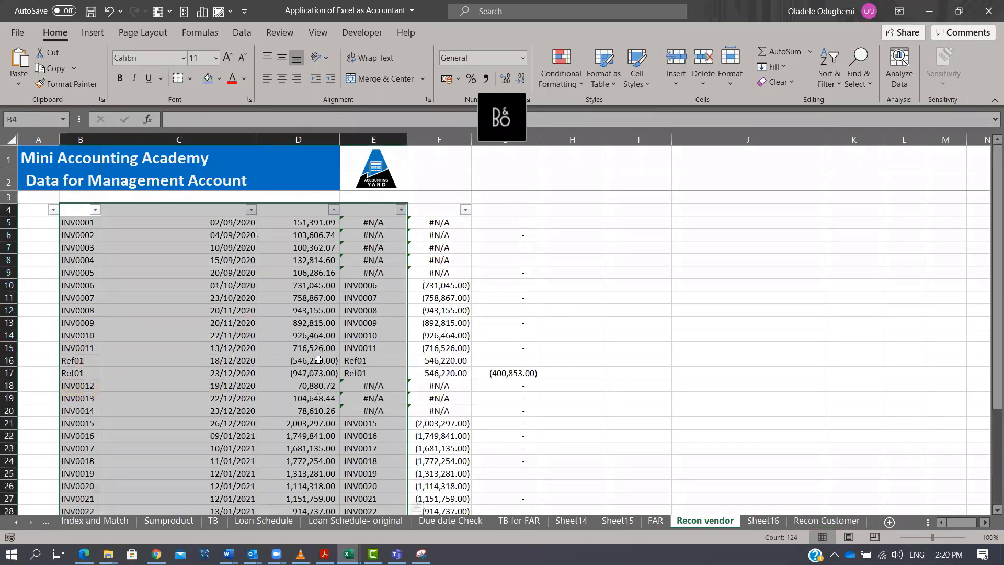
{"action": "left_click_drag", "start_coordinate": [316, 360], "coordinate": [317, 373]}
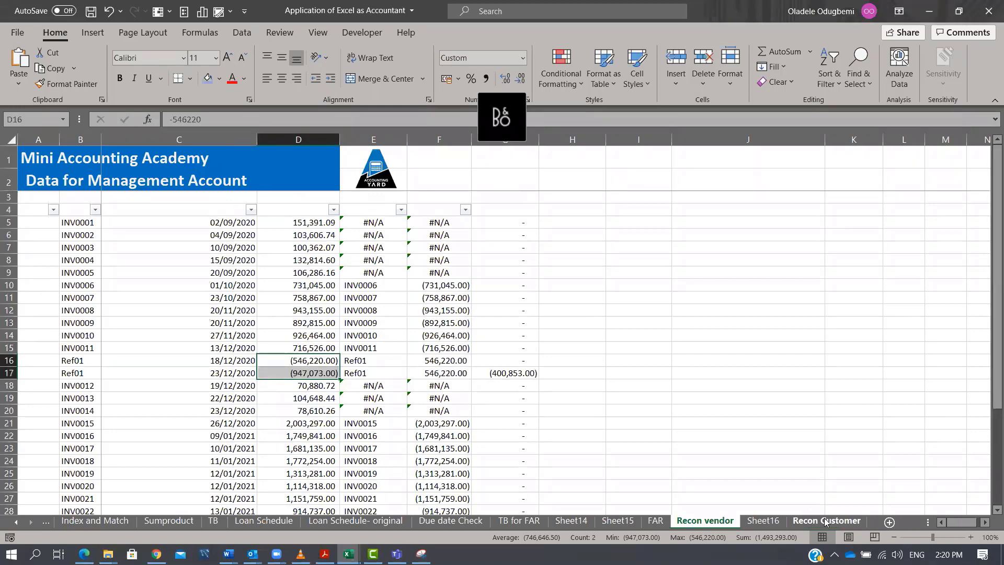
Review the vendor, transactions and customer totals and their formulas on Sheet16.
{"action": "left_click", "coordinate": [753, 522]}
{"action": "left_click", "coordinate": [128, 188]}
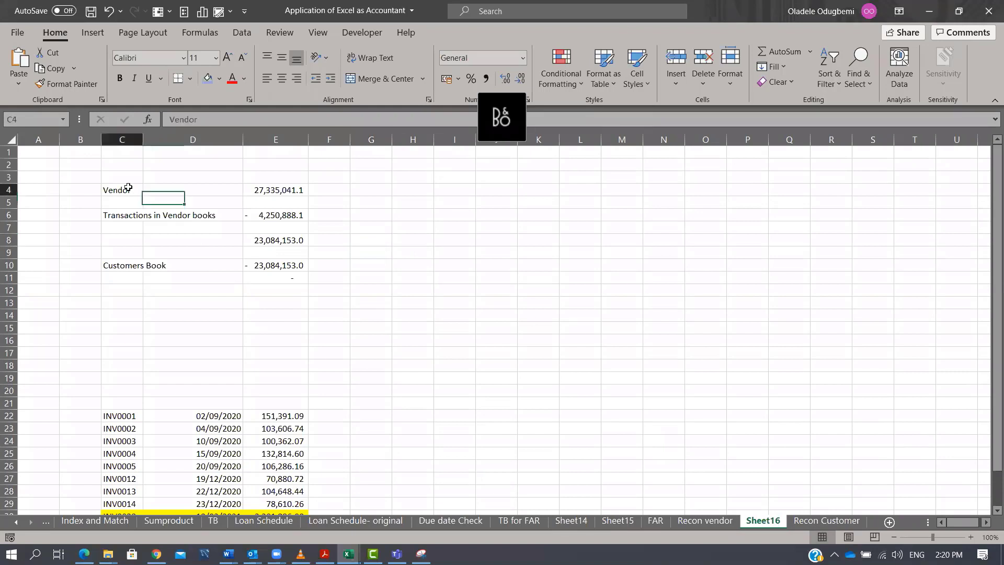
{"action": "left_click", "coordinate": [264, 190]}
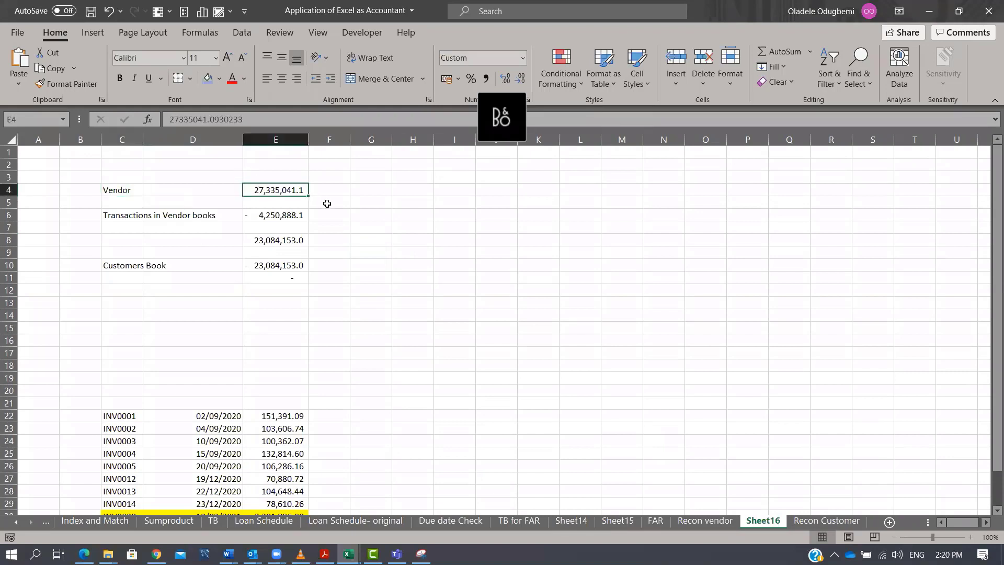
{"action": "left_click", "coordinate": [131, 213]}
{"action": "left_click", "coordinate": [277, 216]}
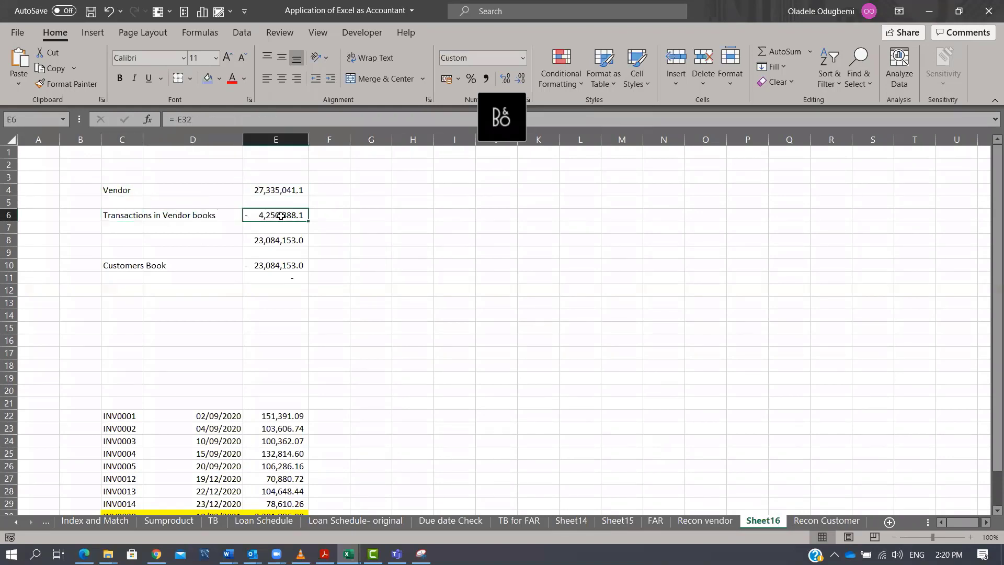
{"action": "left_click", "coordinate": [283, 188]}
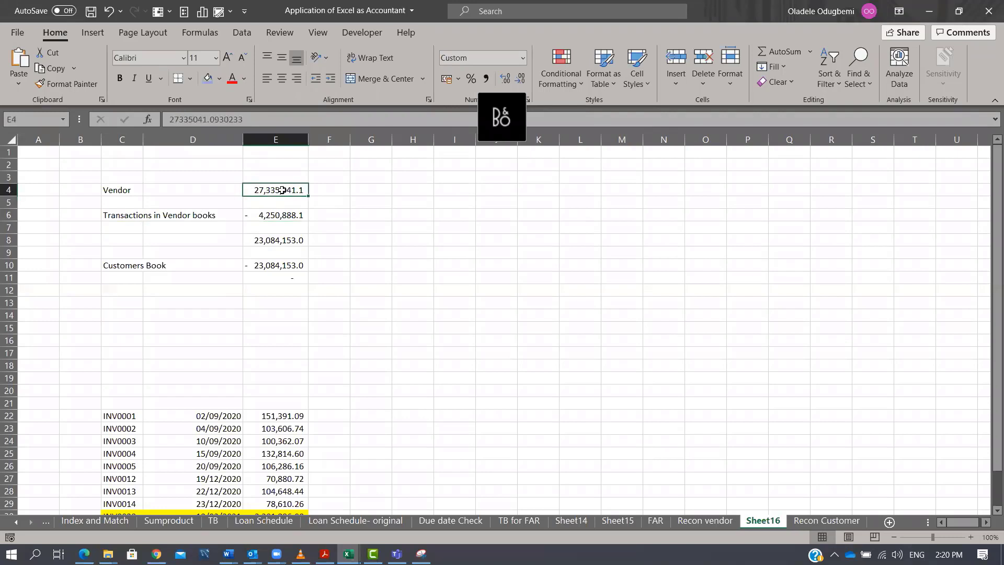
{"action": "left_click", "coordinate": [278, 215]}
{"action": "left_click", "coordinate": [284, 240]}
{"action": "left_click", "coordinate": [293, 267]}
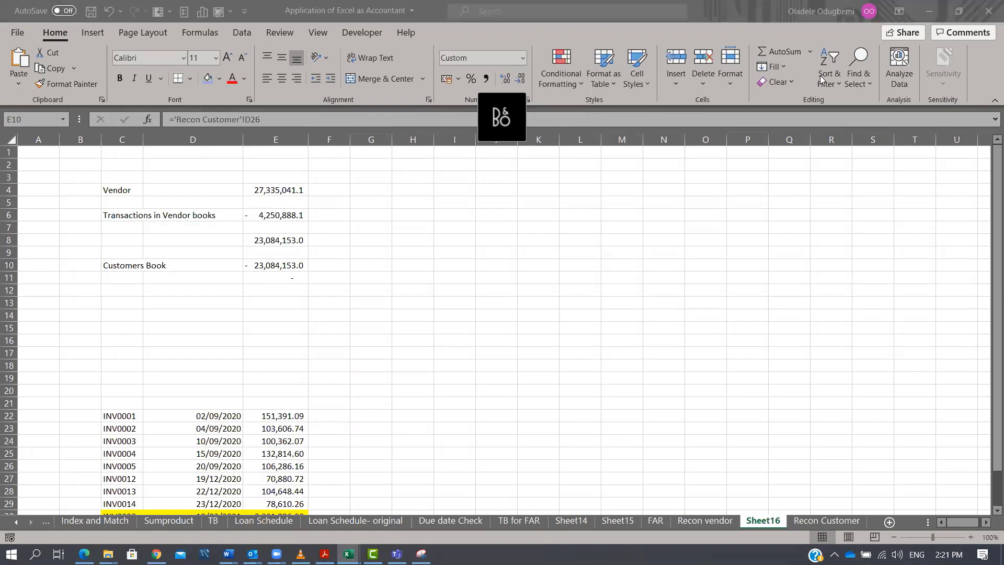
{"action": "left_click", "coordinate": [279, 216]}
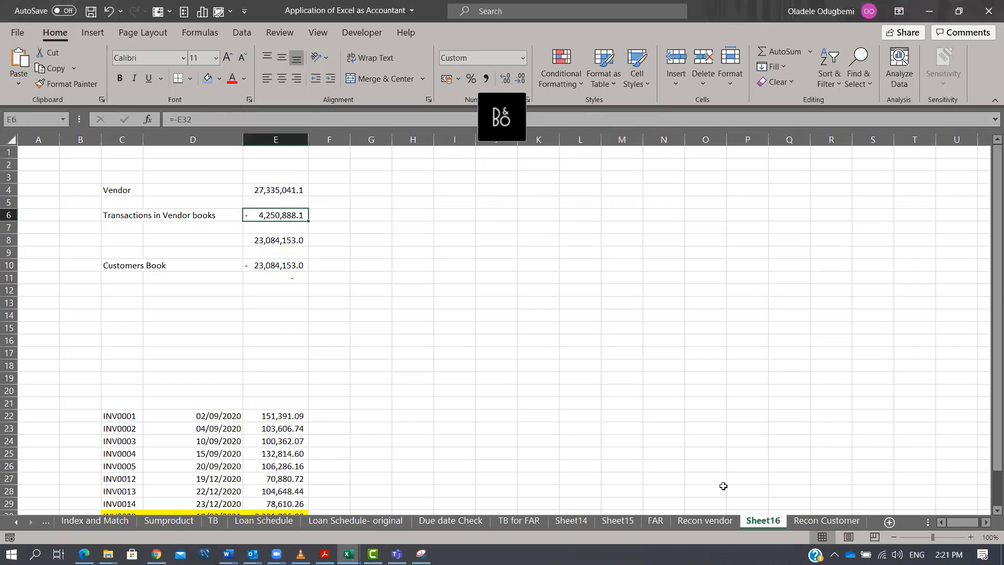
Filter the Recon vendor lookup column to show only #N/A entries and select the filtered invoice rows.
{"action": "left_click", "coordinate": [705, 520]}
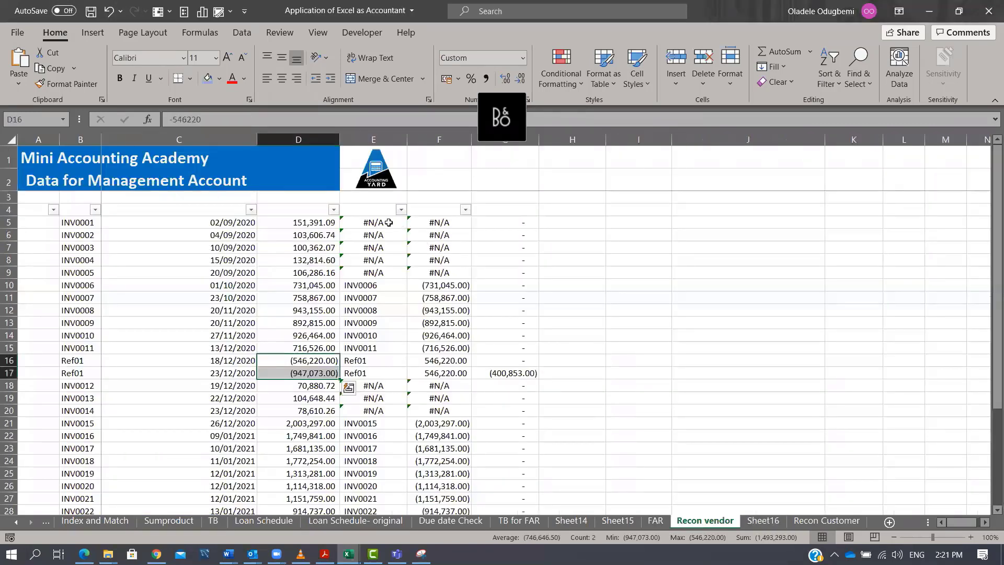
{"action": "left_click", "coordinate": [401, 209]}
{"action": "left_click", "coordinate": [282, 364]}
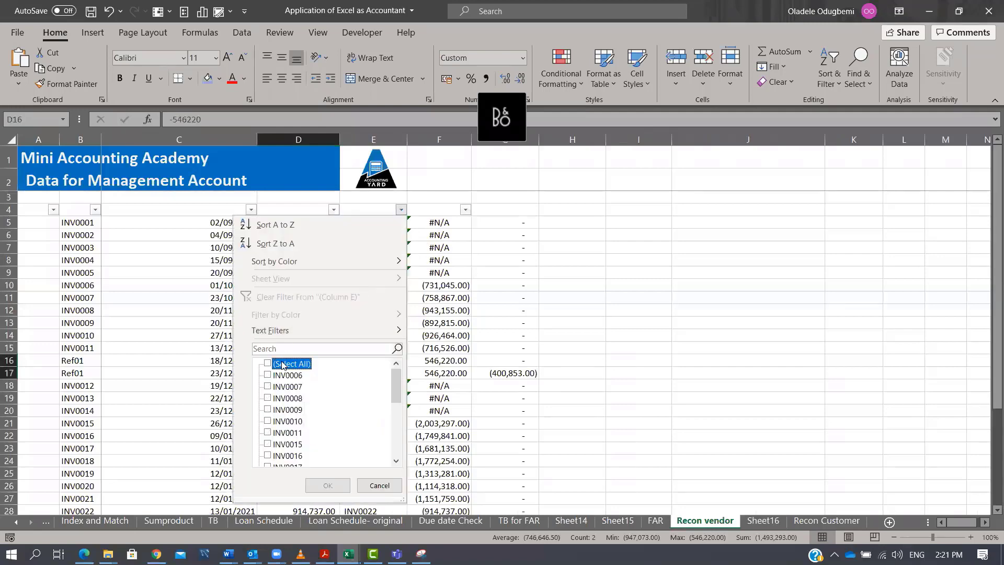
{"action": "scroll", "coordinate": [403, 384], "scroll_direction": "down", "scroll_amount": 5}
{"action": "left_click", "coordinate": [275, 445]}
{"action": "left_click", "coordinate": [327, 486]}
{"action": "left_click_drag", "start_coordinate": [72, 224], "coordinate": [304, 335]}
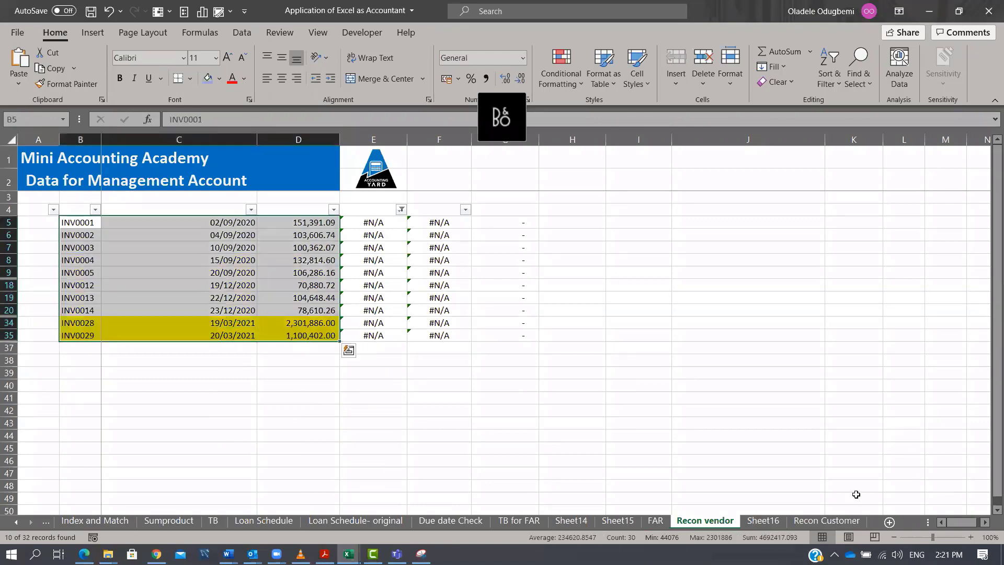
Select the unmatched invoice list on Sheet16 to compare its total.
{"action": "left_click", "coordinate": [763, 521]}
{"action": "scroll", "coordinate": [169, 271], "scroll_direction": "down", "scroll_amount": 4}
{"action": "left_click_drag", "start_coordinate": [121, 267], "coordinate": [276, 377]}
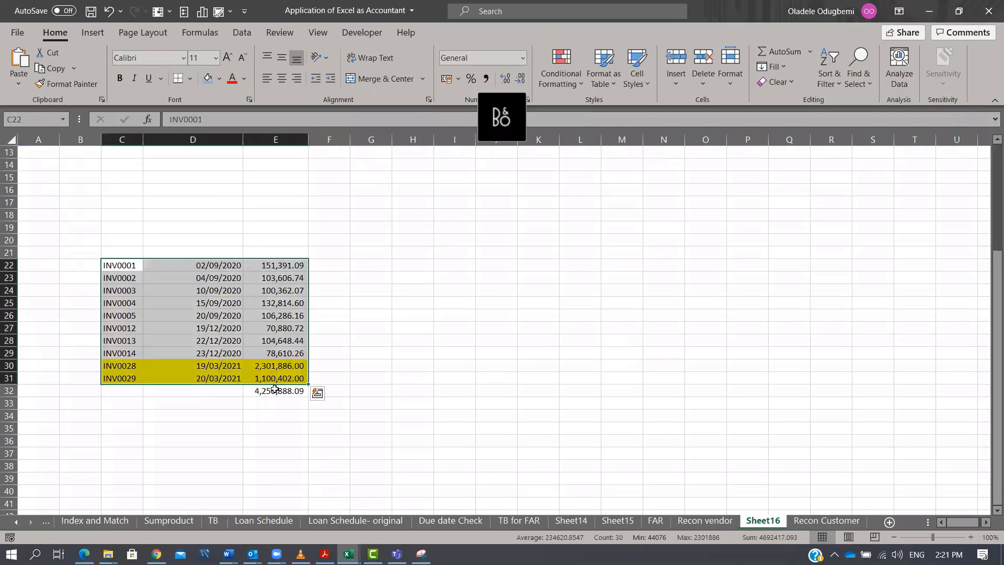
Set the Transactions in Vendor books figure to the negative of the unmatched invoice total with =-E32.
{"action": "left_click", "coordinate": [274, 390]}
{"action": "scroll", "coordinate": [265, 254], "scroll_direction": "up", "scroll_amount": 4}
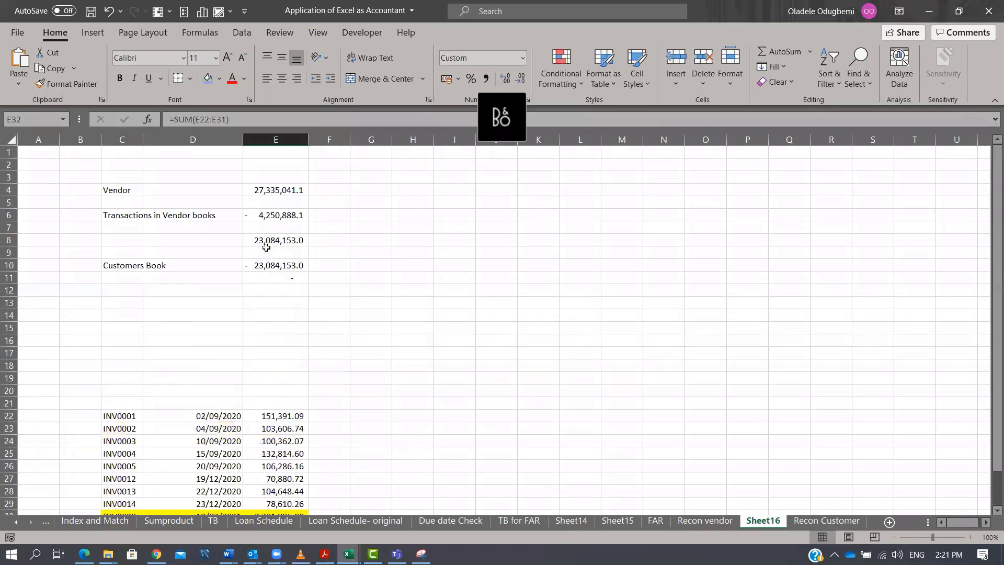
{"action": "left_click", "coordinate": [277, 217]}
{"action": "type", "text": "=-E32"}
{"action": "scroll", "coordinate": [387, 373], "scroll_direction": "down", "scroll_amount": 3}
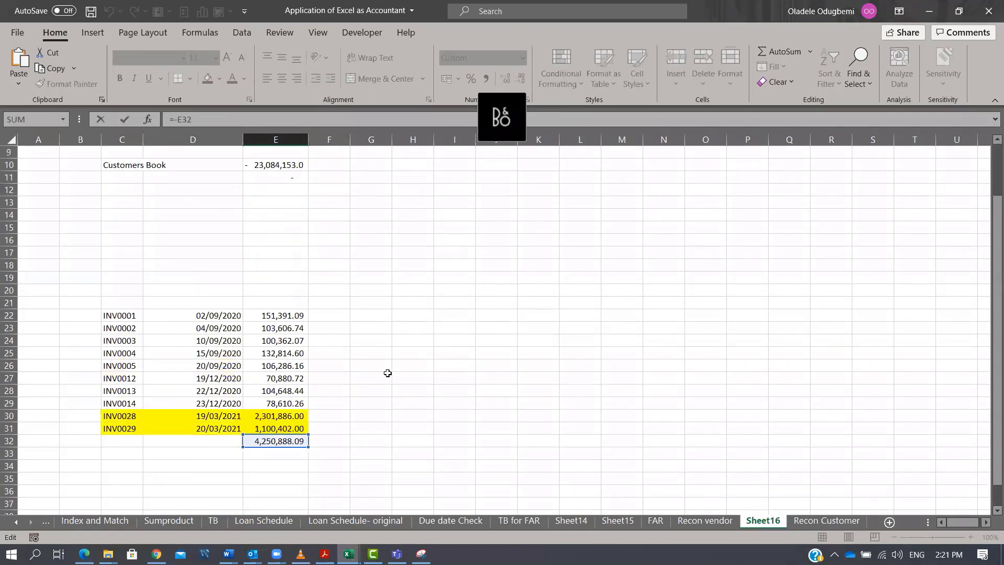
{"action": "scroll", "coordinate": [388, 373], "scroll_direction": "down", "scroll_amount": 3}
{"action": "key", "text": "Return"}
Review the unmatched invoice list, its SUM total formula and the two highlighted invoice amounts.
{"action": "left_click_drag", "start_coordinate": [290, 353], "coordinate": [277, 466]}
{"action": "double_click", "coordinate": [283, 478]}
{"action": "key", "text": "ctrl+Return"}
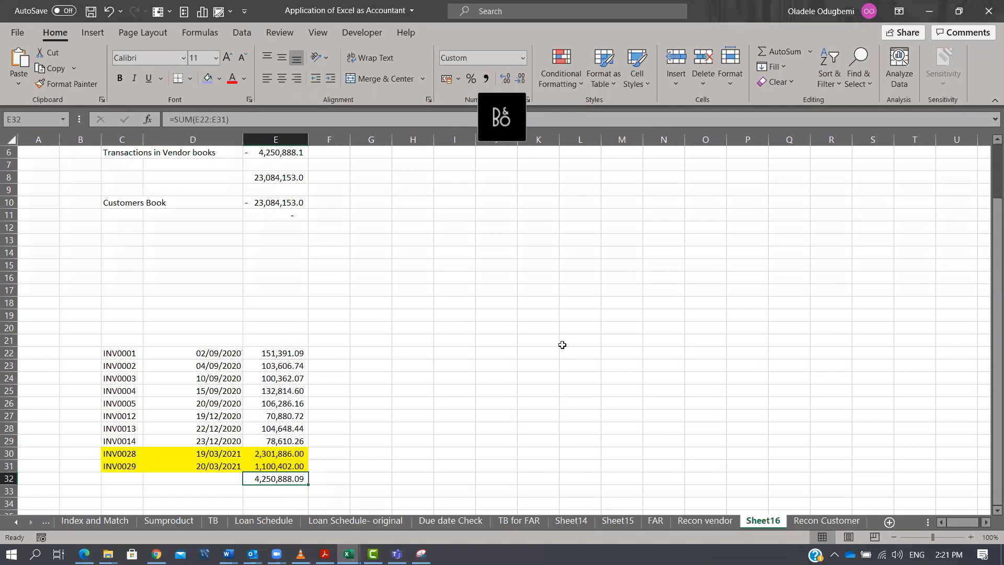
{"action": "left_click_drag", "start_coordinate": [120, 354], "coordinate": [274, 461]}
{"action": "left_click_drag", "start_coordinate": [272, 353], "coordinate": [271, 466]}
{"action": "left_click", "coordinate": [286, 353]}
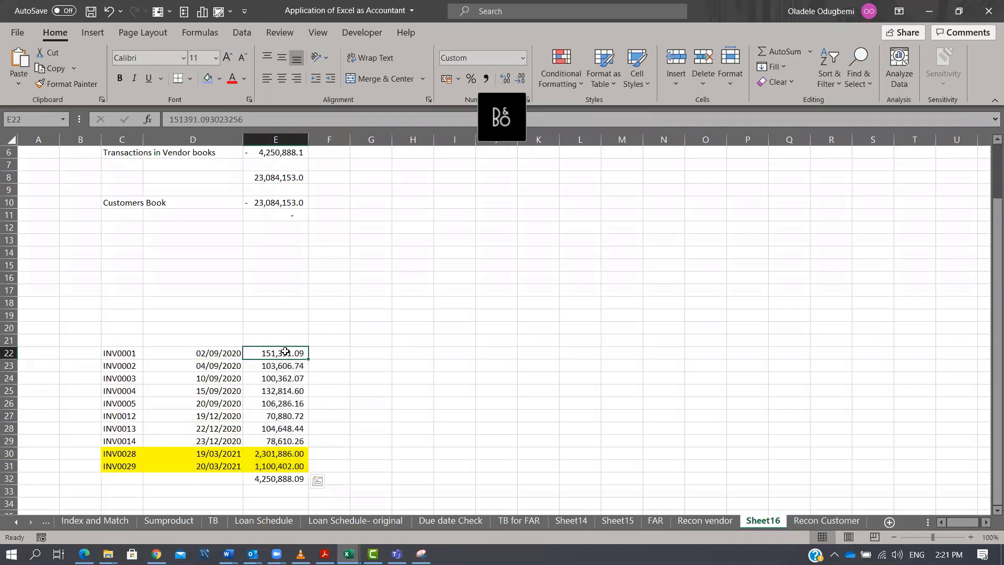
{"action": "mouse_move", "coordinate": [286, 454]}
{"action": "left_mouse_down"}
{"action": "mouse_move", "coordinate": [281, 476]}
{"action": "mouse_move", "coordinate": [279, 466]}
{"action": "left_mouse_up"}
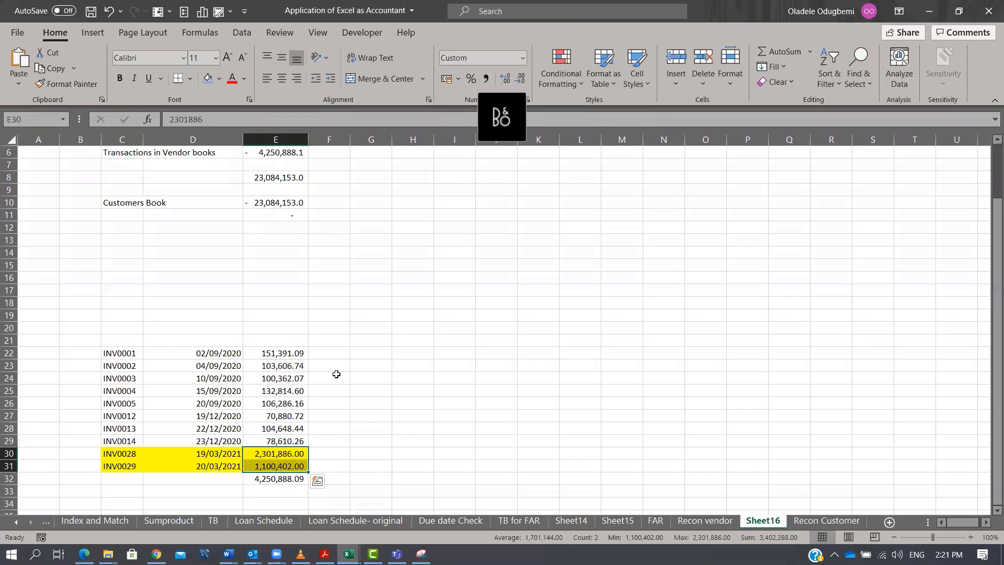
{"action": "left_click_drag", "start_coordinate": [121, 352], "coordinate": [290, 466]}
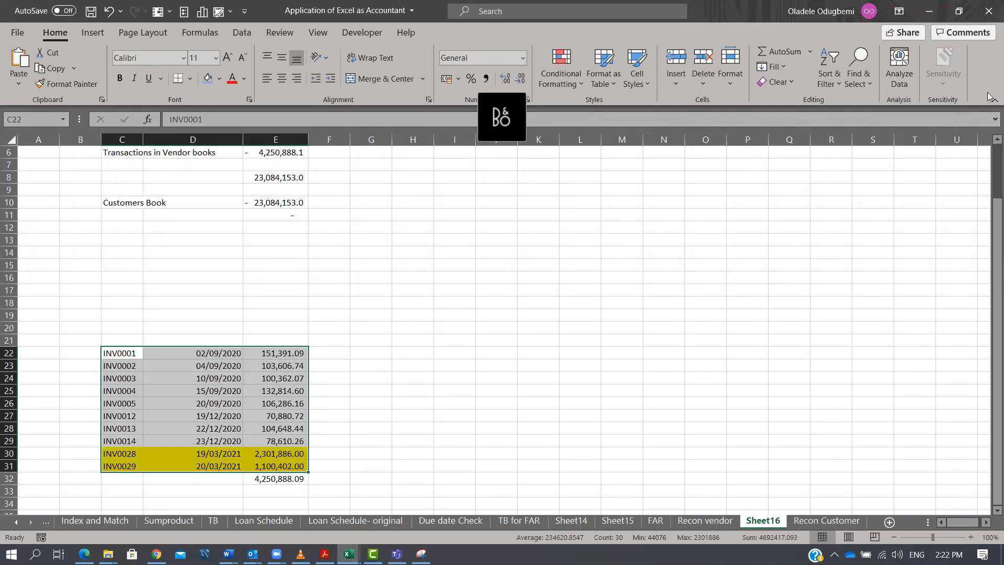
Browse the Recon vendor, FAR, Sheet15, Sheet14 and Recon Customer sheets.
{"action": "scroll", "coordinate": [835, 265], "scroll_direction": "up", "scroll_amount": 2}
{"action": "scroll", "coordinate": [811, 297], "scroll_direction": "down", "scroll_amount": 3}
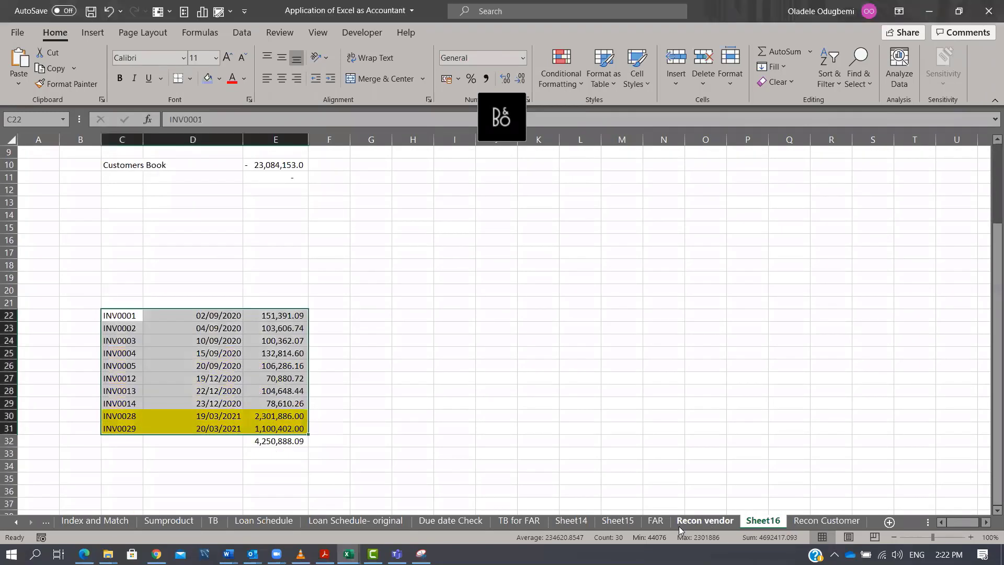
{"action": "left_click", "coordinate": [679, 526]}
{"action": "left_click", "coordinate": [651, 525]}
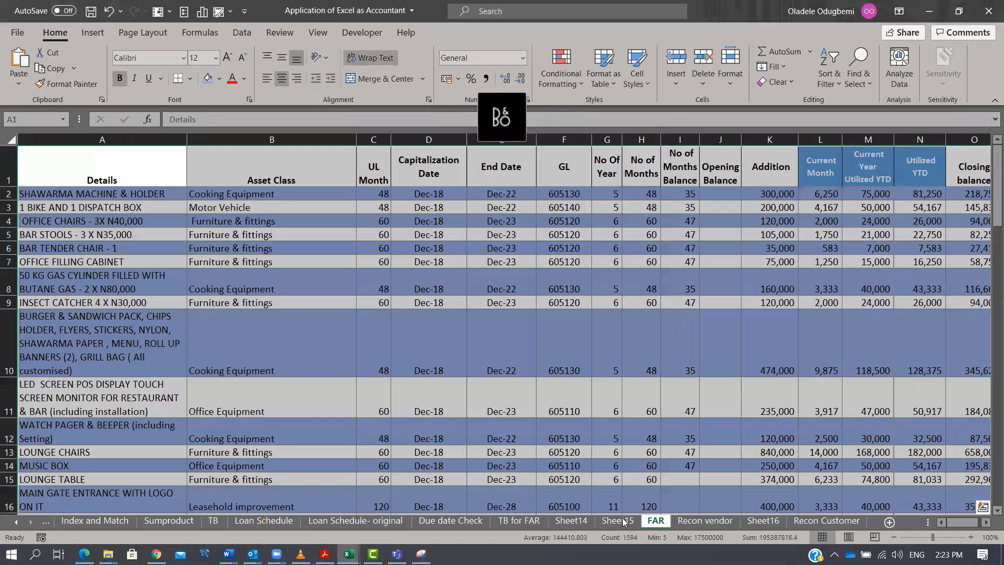
{"action": "left_click", "coordinate": [613, 524]}
{"action": "left_click", "coordinate": [591, 524]}
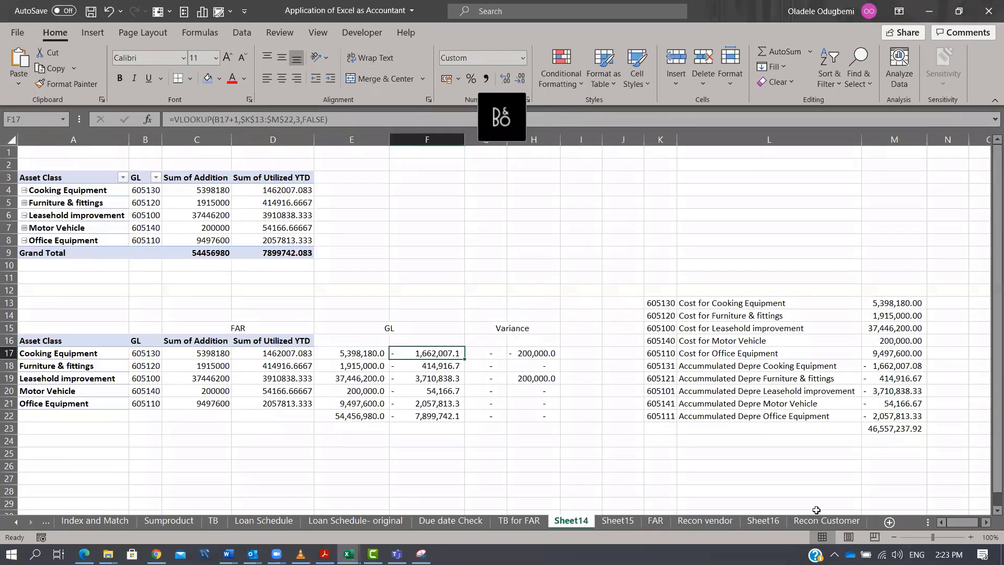
{"action": "left_click", "coordinate": [812, 522]}
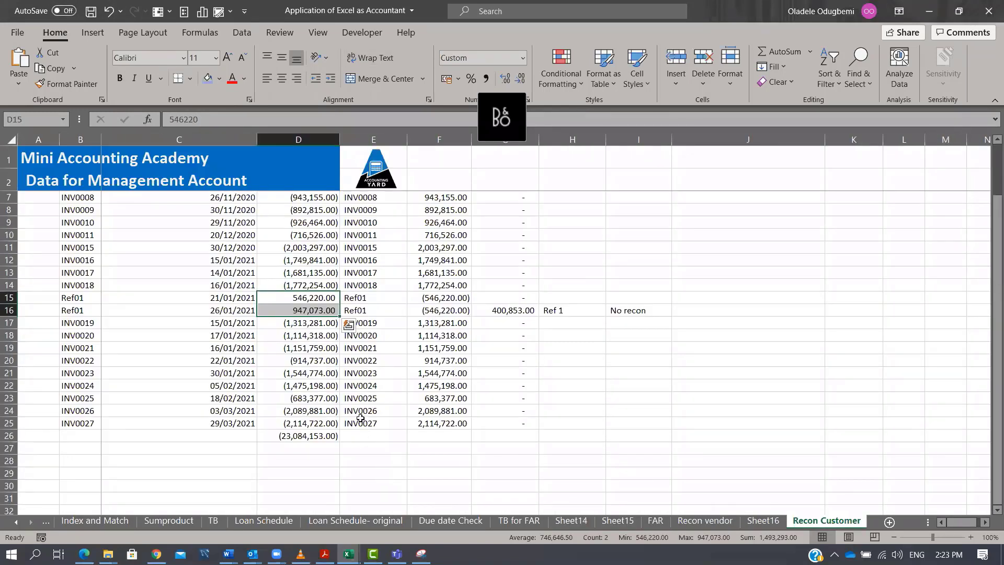
{"action": "left_click", "coordinate": [16, 522]}
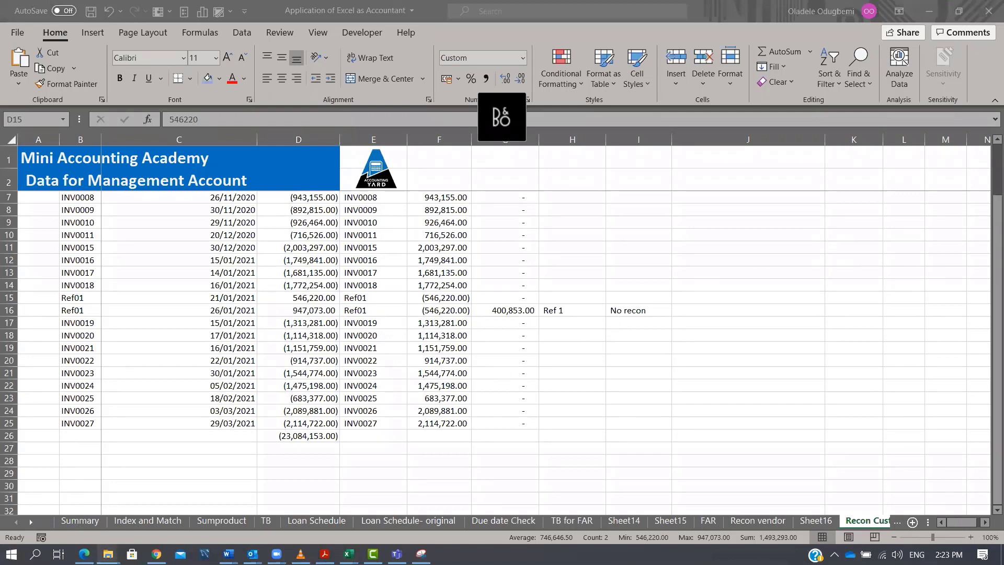
{"action": "mouse_move", "coordinate": [108, 554]}
{"action": "left_click", "coordinate": [70, 497]}
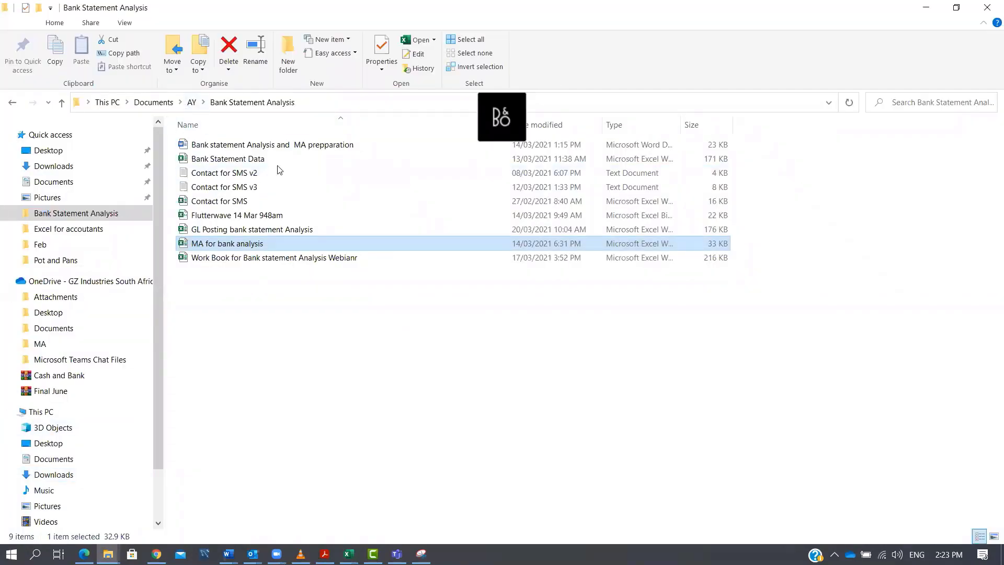
{"action": "left_click", "coordinate": [191, 102]}
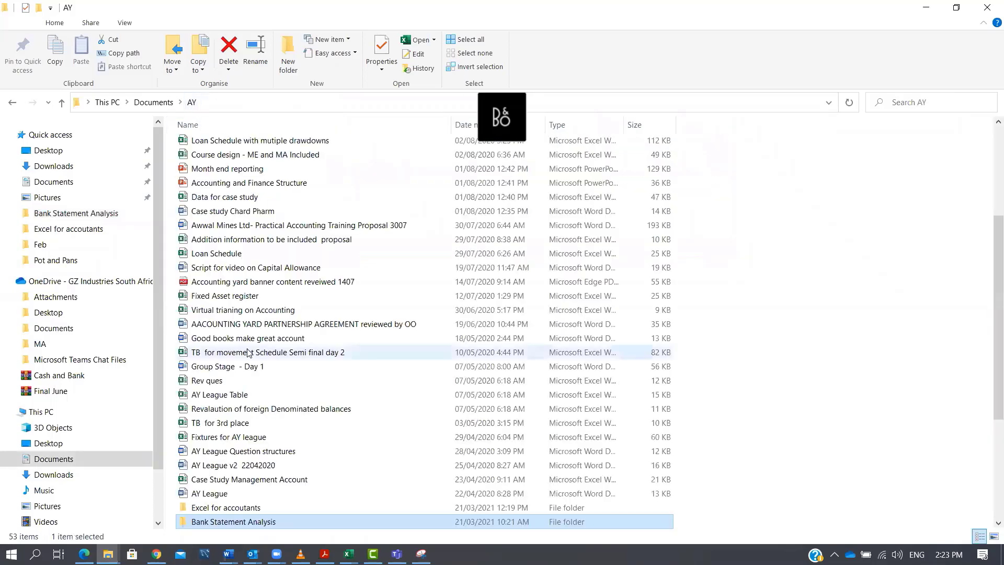
{"action": "scroll", "coordinate": [262, 406], "scroll_direction": "down", "scroll_amount": 1}
{"action": "double_click", "coordinate": [210, 352]}
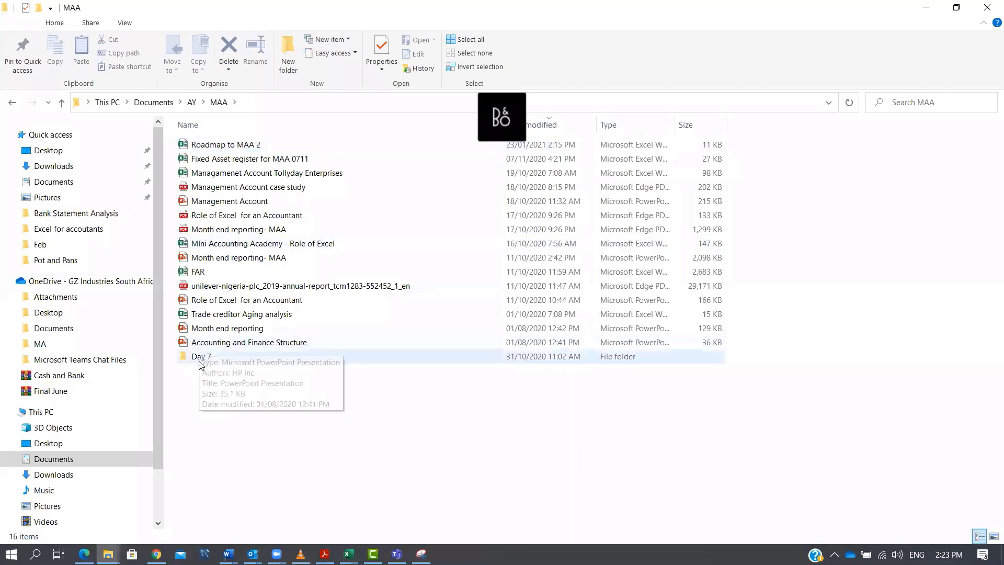
{"action": "double_click", "coordinate": [199, 360]}
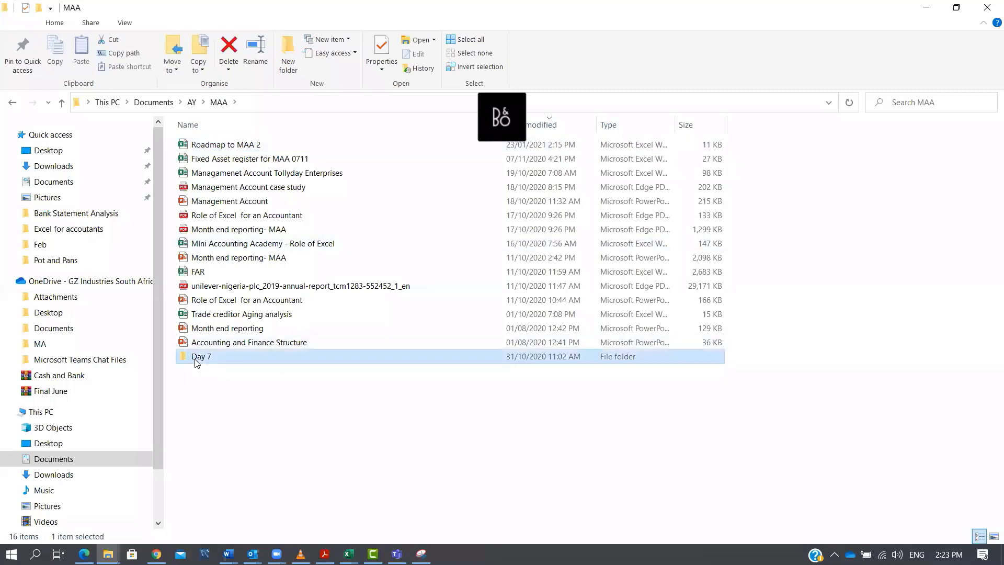
{"action": "left_click", "coordinate": [220, 102]}
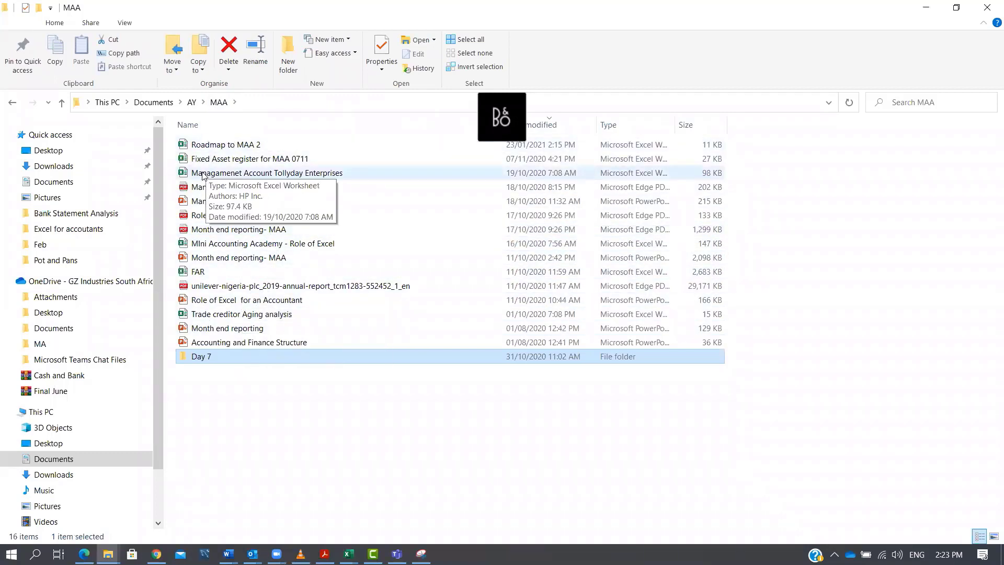
{"action": "left_click", "coordinate": [193, 108]}
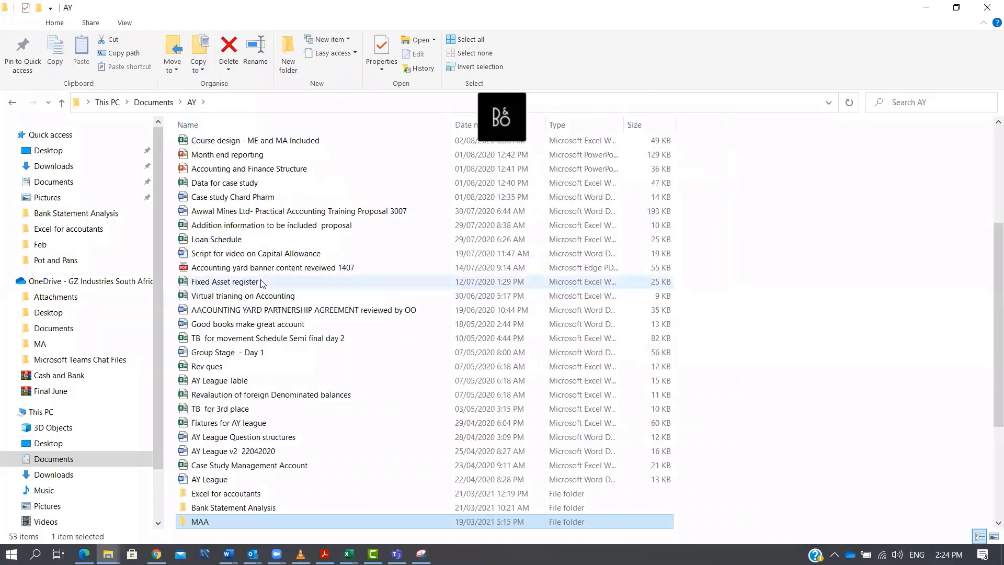
{"action": "key", "text": "Up"}
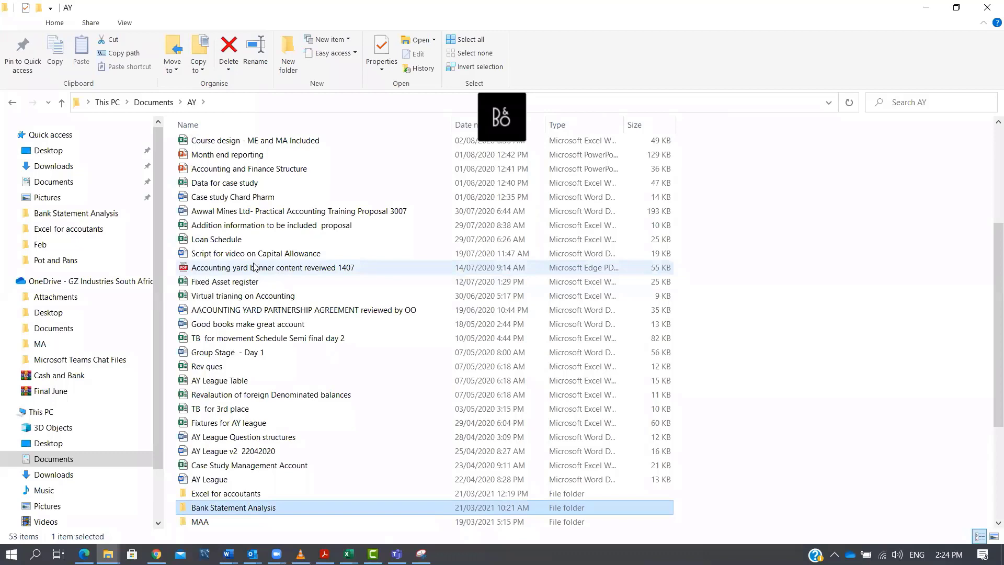
{"action": "scroll", "coordinate": [265, 248], "scroll_direction": "up", "scroll_amount": 5}
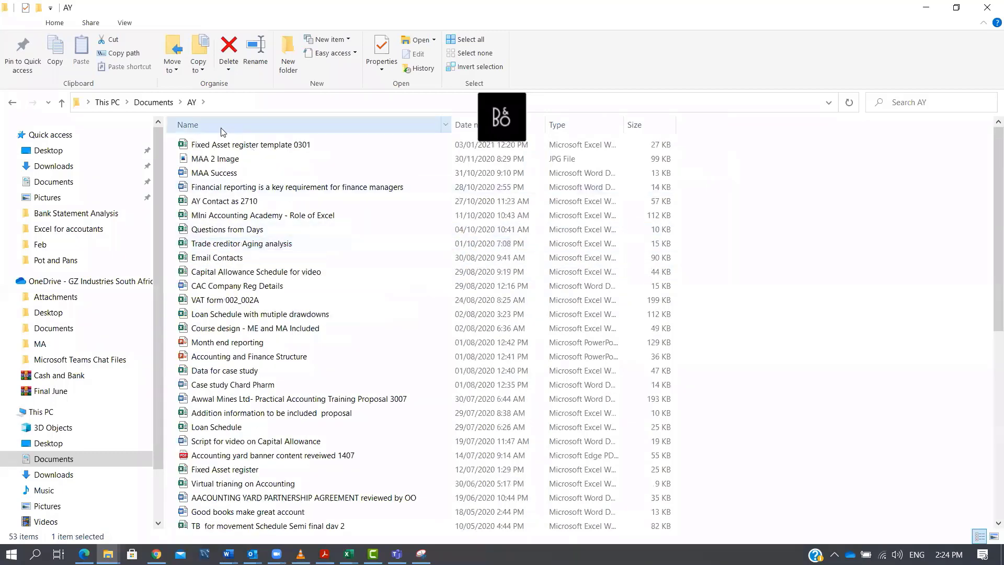
{"action": "left_click", "coordinate": [153, 102]}
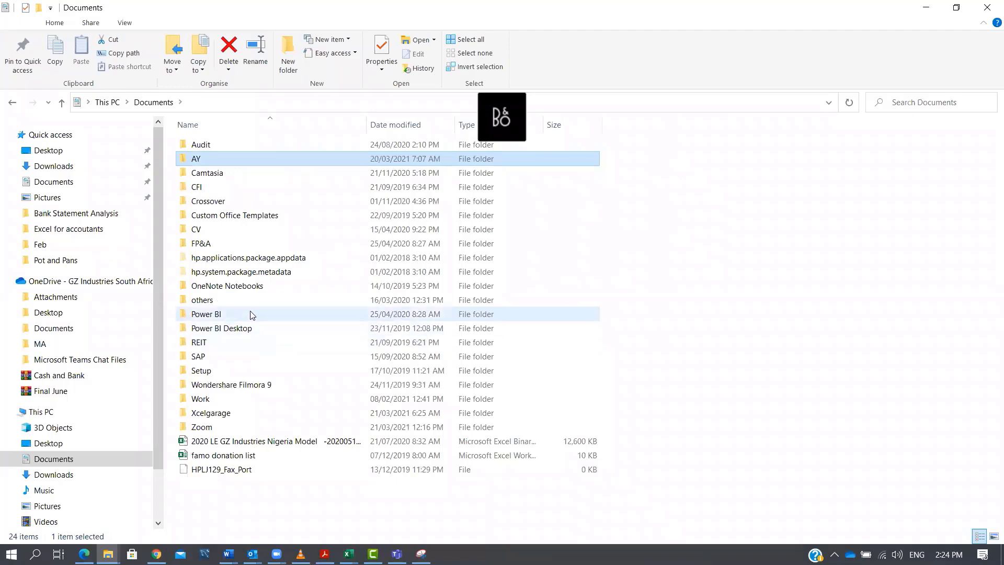
{"action": "double_click", "coordinate": [227, 158]}
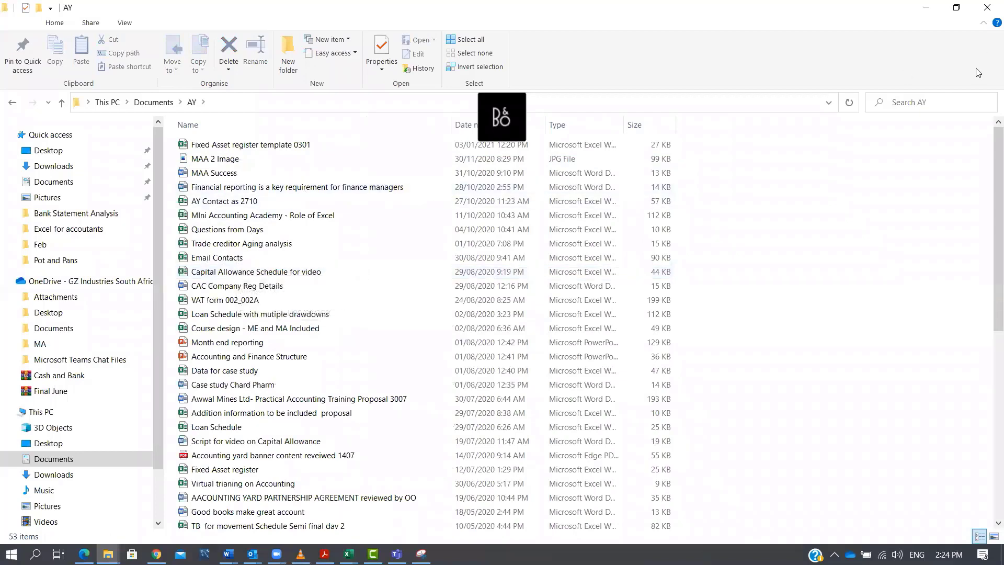
{"action": "left_click", "coordinate": [926, 7]}
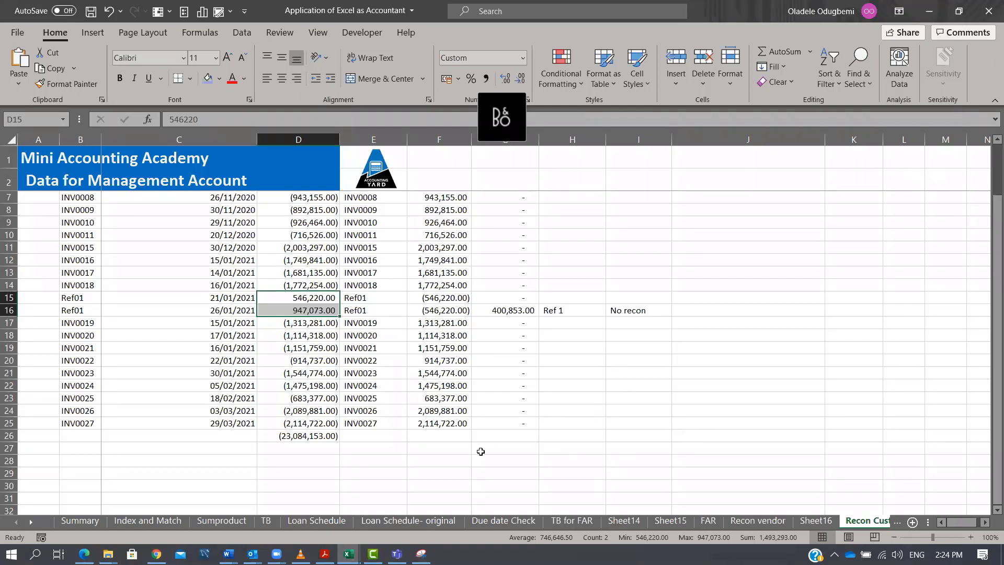
On the TB sheet, enter the heading FS Mapping in cell H10.
{"action": "left_click", "coordinate": [266, 521]}
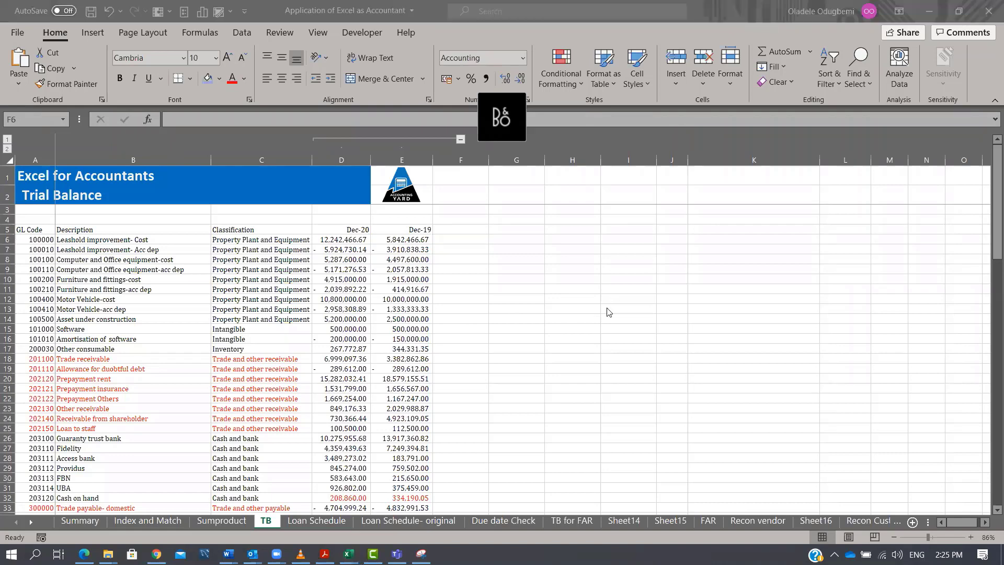
{"action": "left_click", "coordinate": [589, 275]}
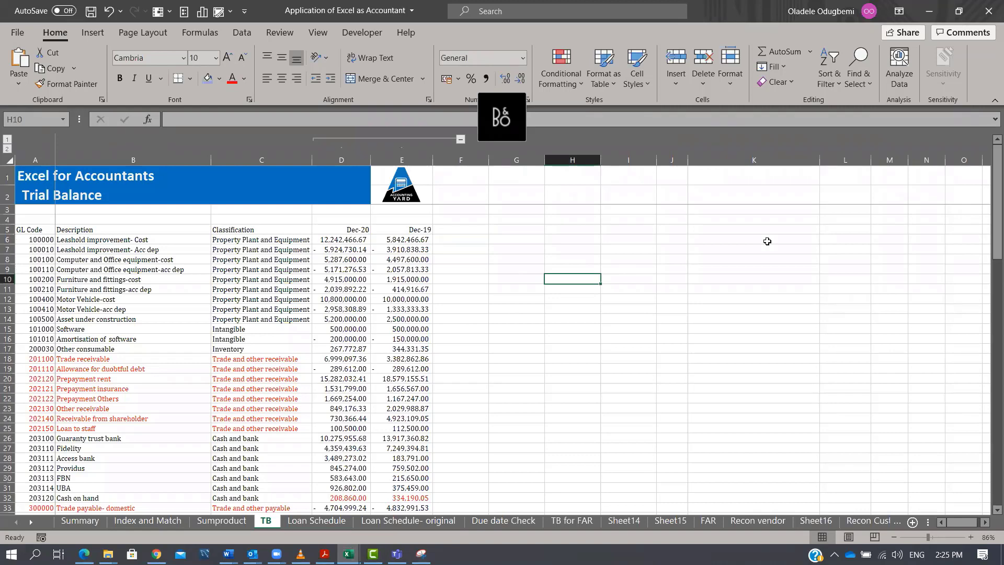
{"action": "type", "text": "FS "}
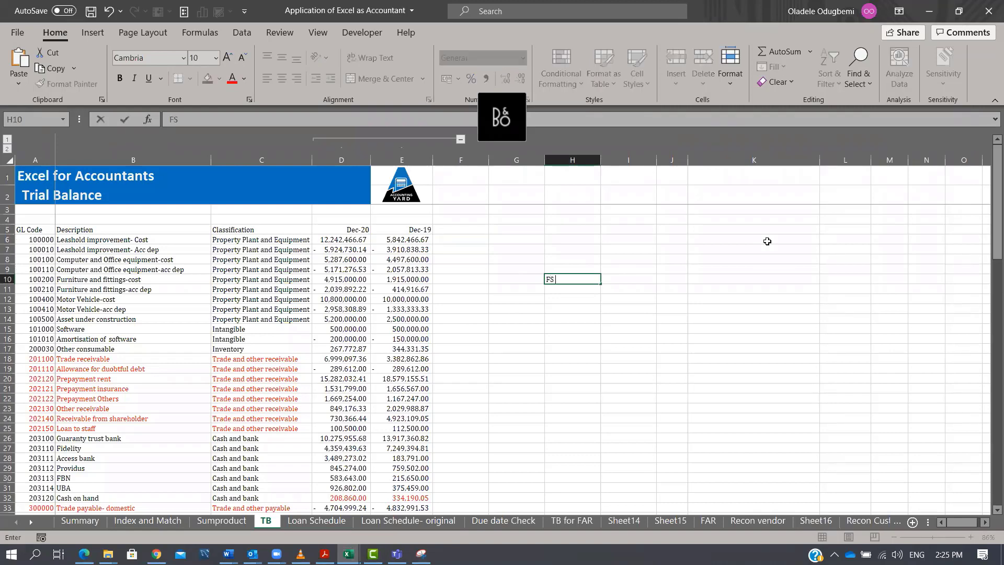
{"action": "type", "text": "Mapping"}
{"action": "key", "text": "Return"}
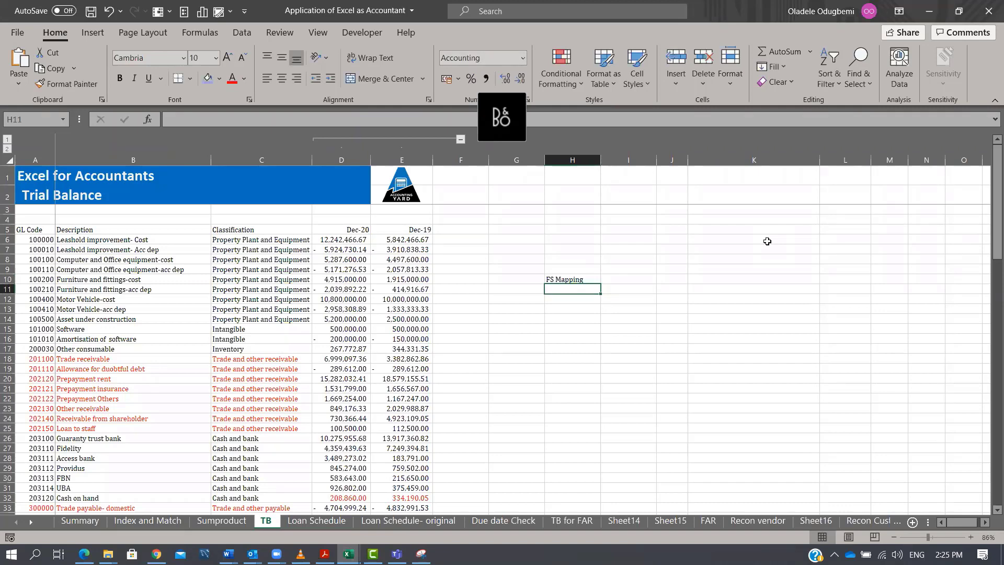
Enter the arrow text ===> as a literal label in the cell beside FS Mapping.
{"action": "key", "text": "Right"}
{"action": "key", "text": "Up"}
{"action": "type", "text": "=>"}
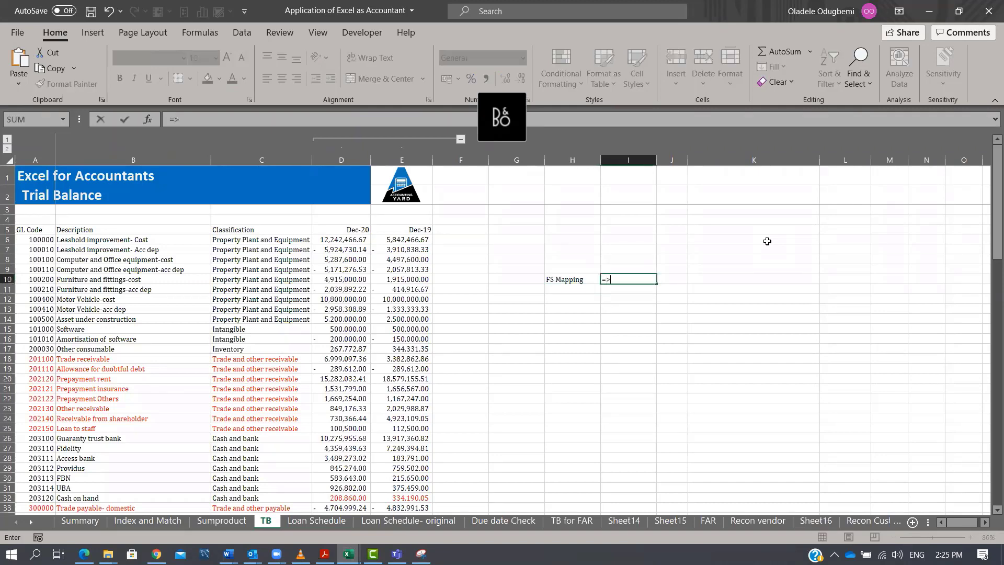
{"action": "key", "text": "Return"}
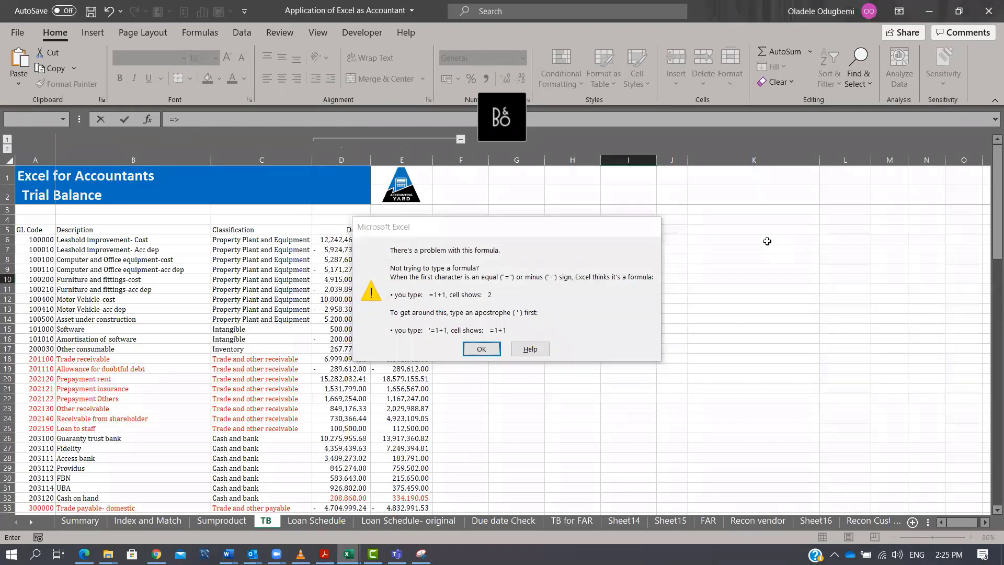
{"action": "key", "text": "Return"}
{"action": "key", "text": "Escape"}
{"action": "type", "text": "'===>"}
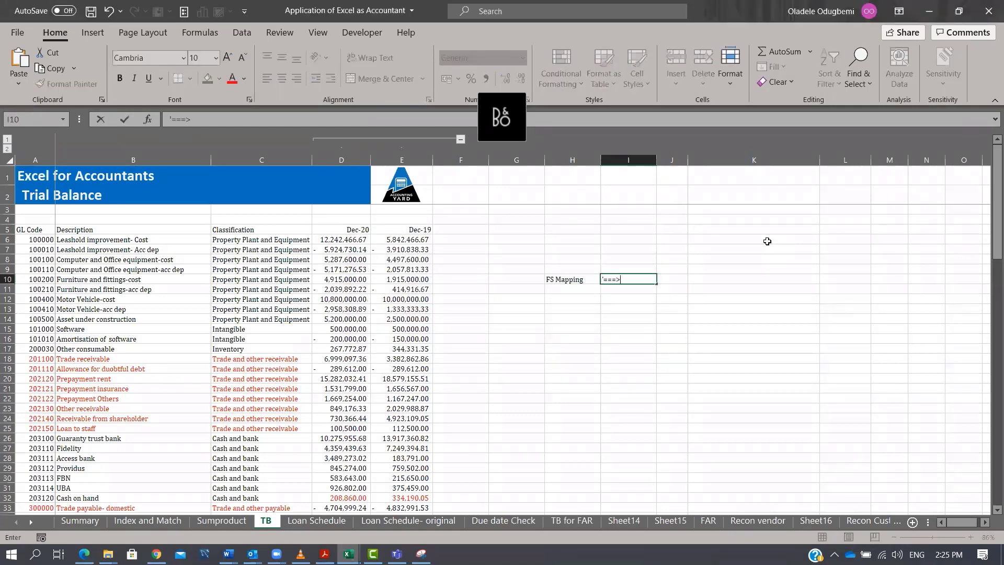
{"action": "key", "text": "Return"}
Enter the label Note in the next cell of row 10.
{"action": "key", "text": "Up"}
{"action": "key", "text": "Right"}
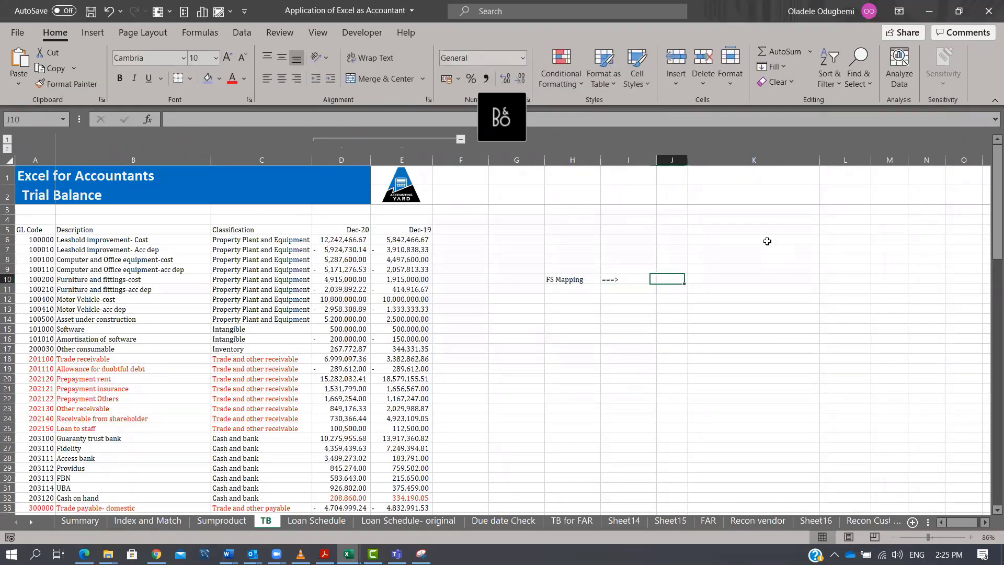
{"action": "type", "text": "Note"}
{"action": "key", "text": "Return"}
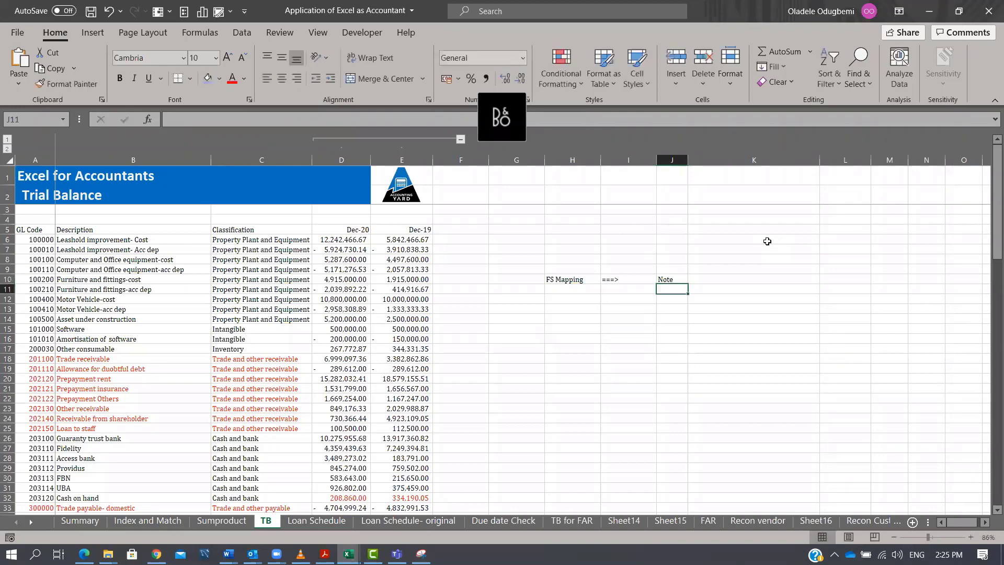
Add another ===> arrow after Note and the label primary 3 state in the following cell.
{"action": "key", "text": "Up"}
{"action": "key", "text": "Right"}
{"action": "type", "text": "'==="}
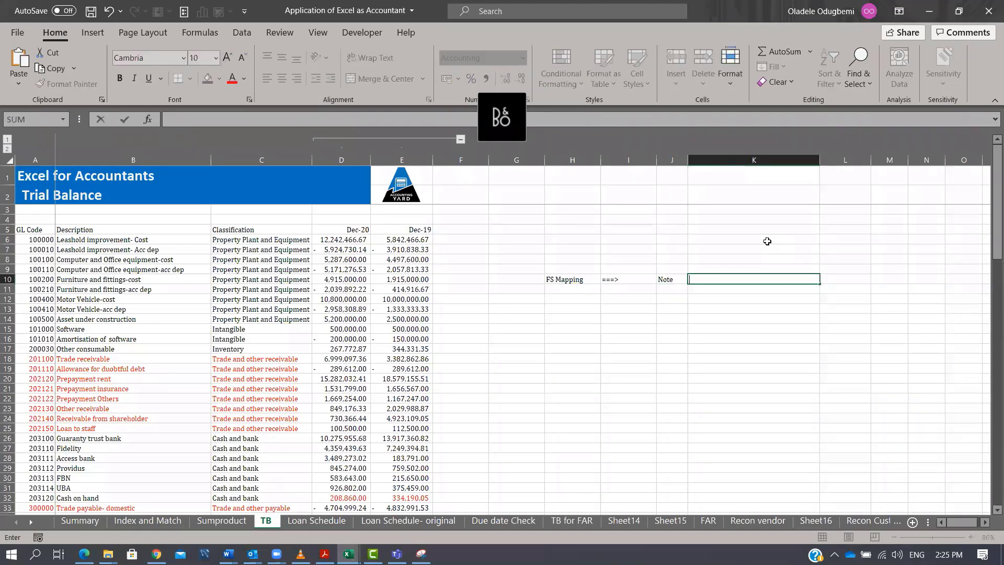
{"action": "type", "text": ">"}
{"action": "key", "text": "Right"}
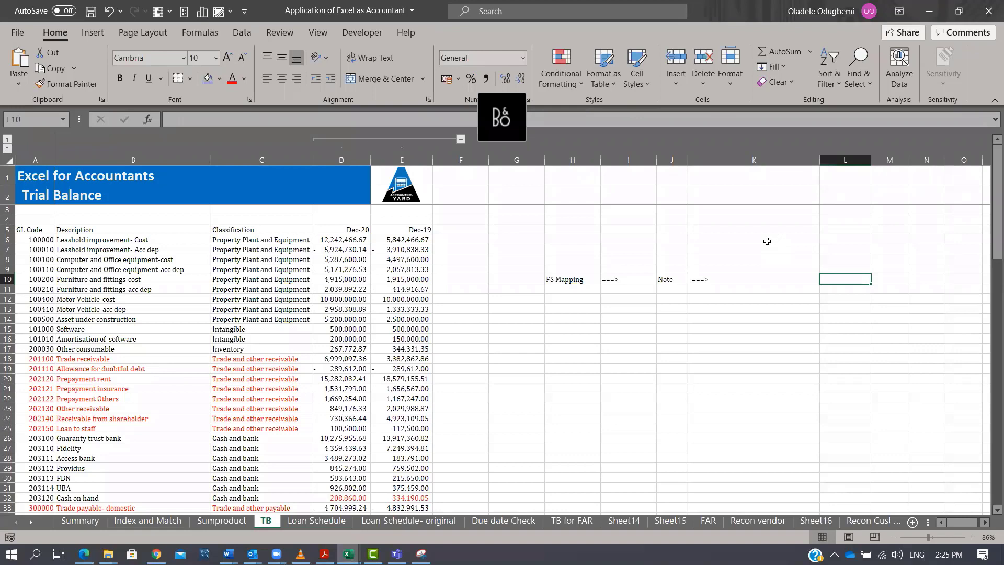
{"action": "type", "text": "primary 3 state"}
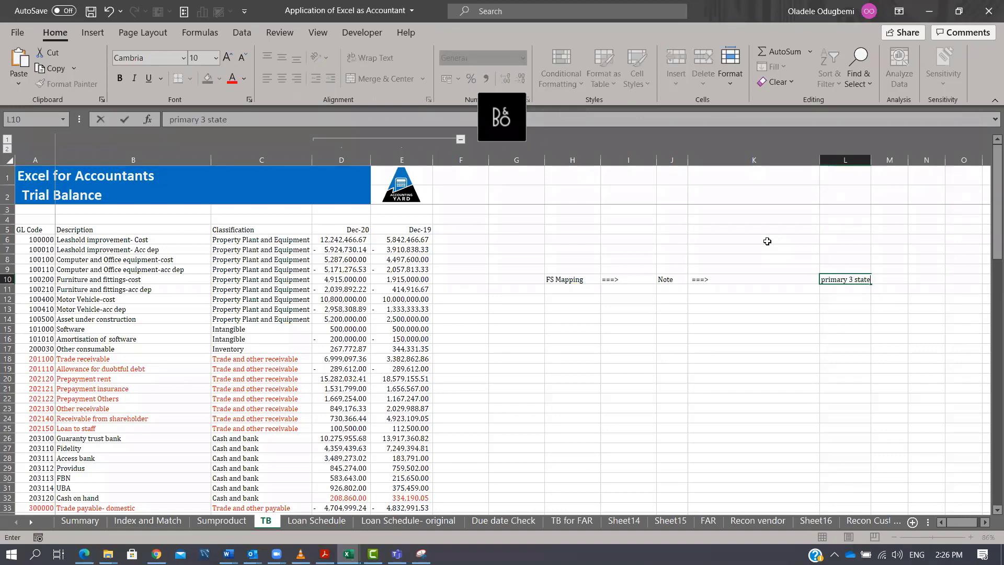
{"action": "key", "text": "Return"}
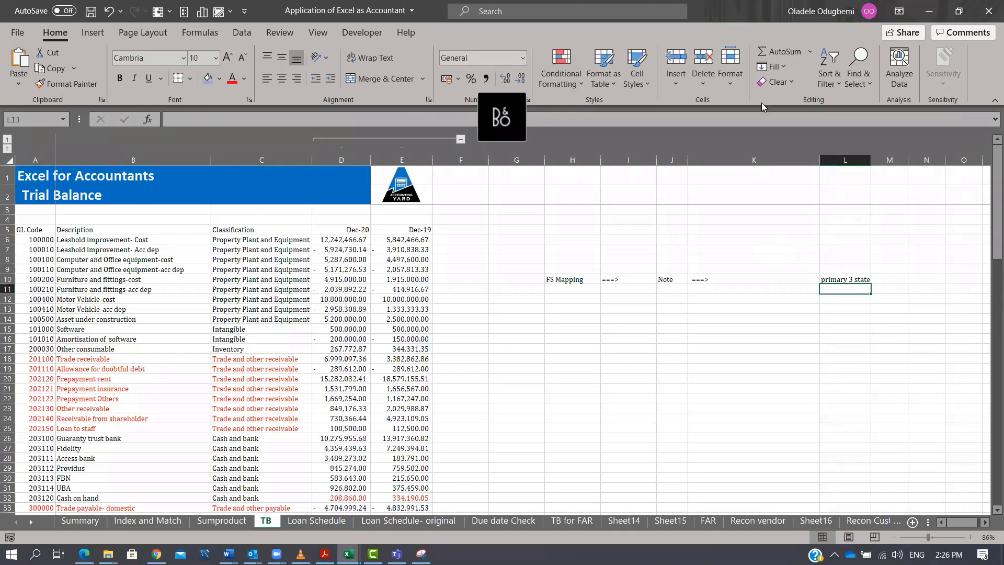
Narrow columns L and I beside the FS Mapping labels.
{"action": "left_click_drag", "start_coordinate": [820, 160], "coordinate": [725, 173]}
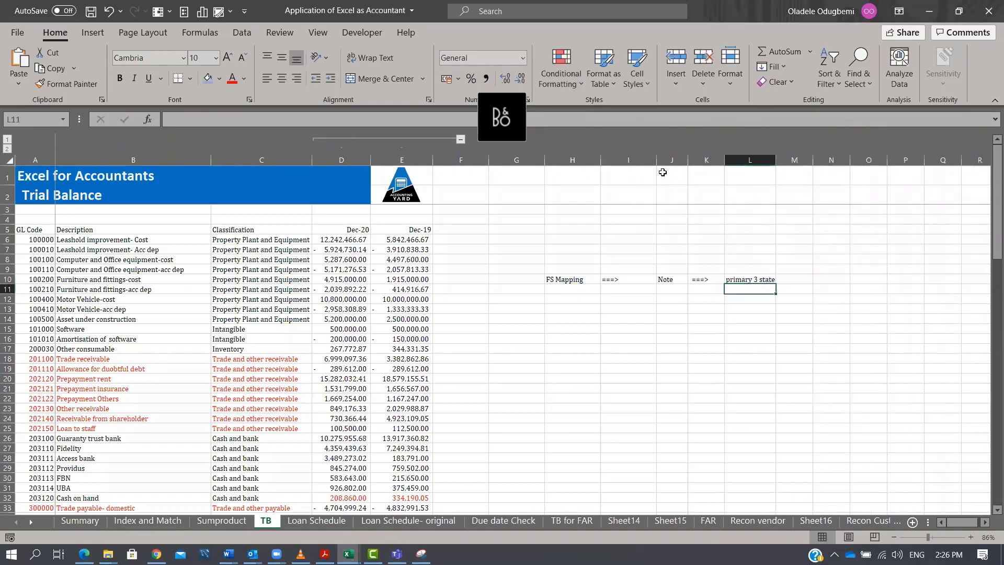
{"action": "left_click", "coordinate": [641, 168]}
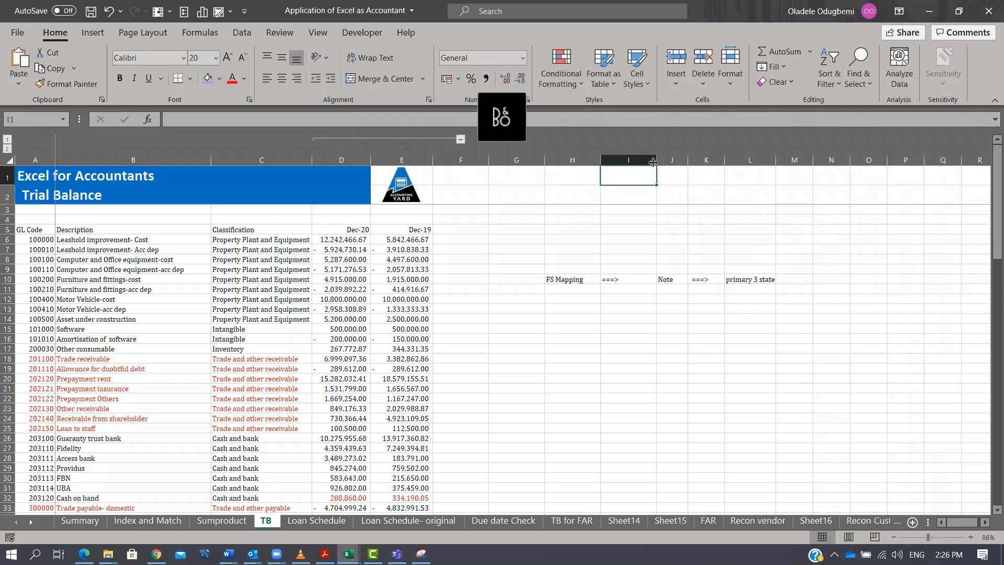
{"action": "left_click_drag", "start_coordinate": [657, 159], "coordinate": [584, 160]}
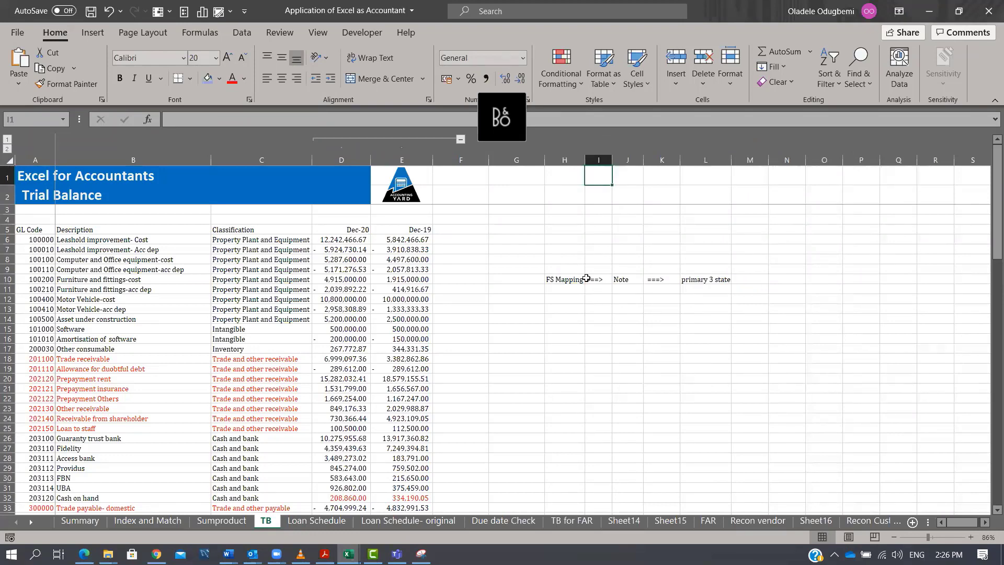
Enter the label Mappign of trial balance in cell H12 below FS Mapping.
{"action": "left_click_drag", "start_coordinate": [552, 261], "coordinate": [741, 304]}
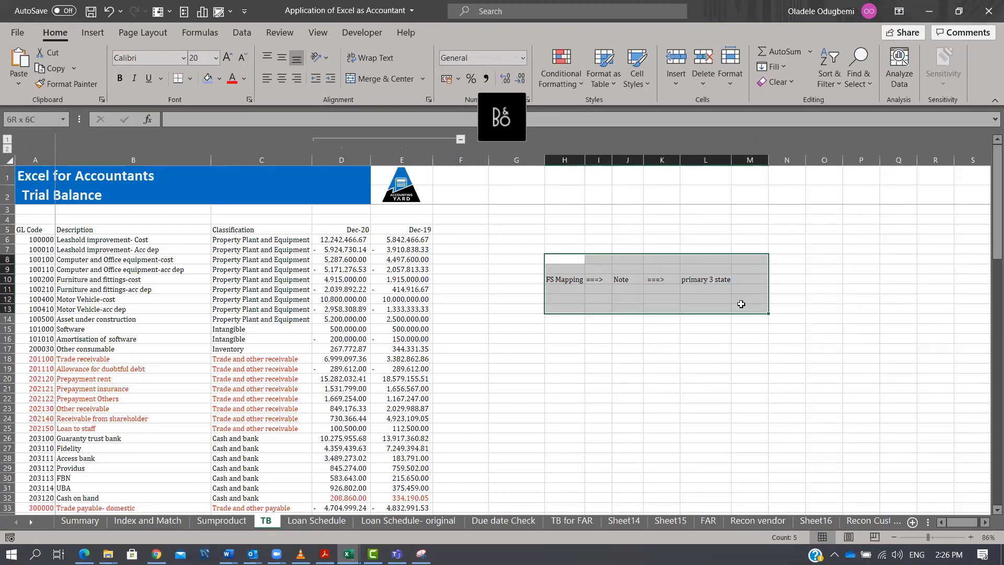
{"action": "left_click", "coordinate": [564, 281]}
{"action": "left_click", "coordinate": [570, 299]}
{"action": "type", "text": "M"}
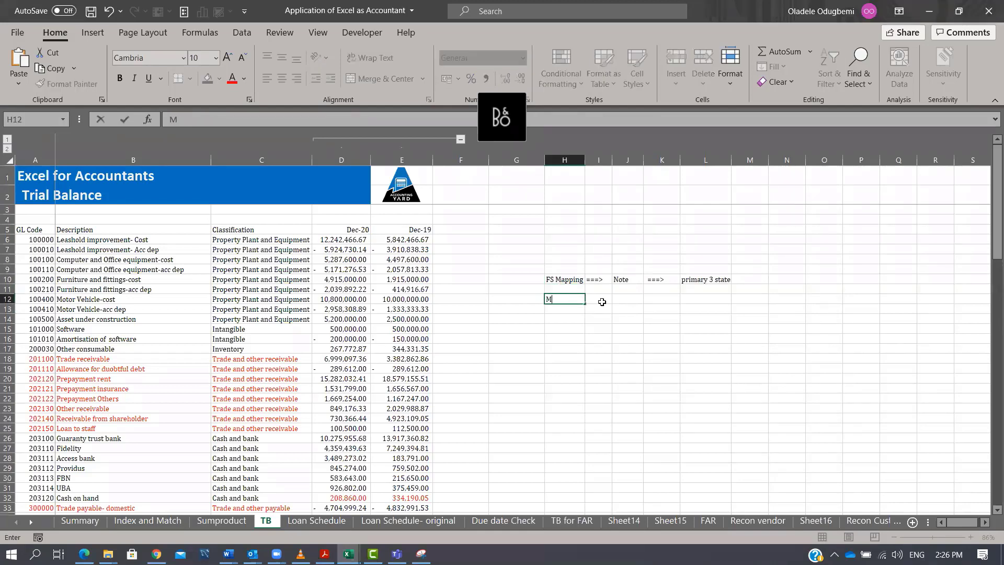
{"action": "type", "text": "appign of trial"}
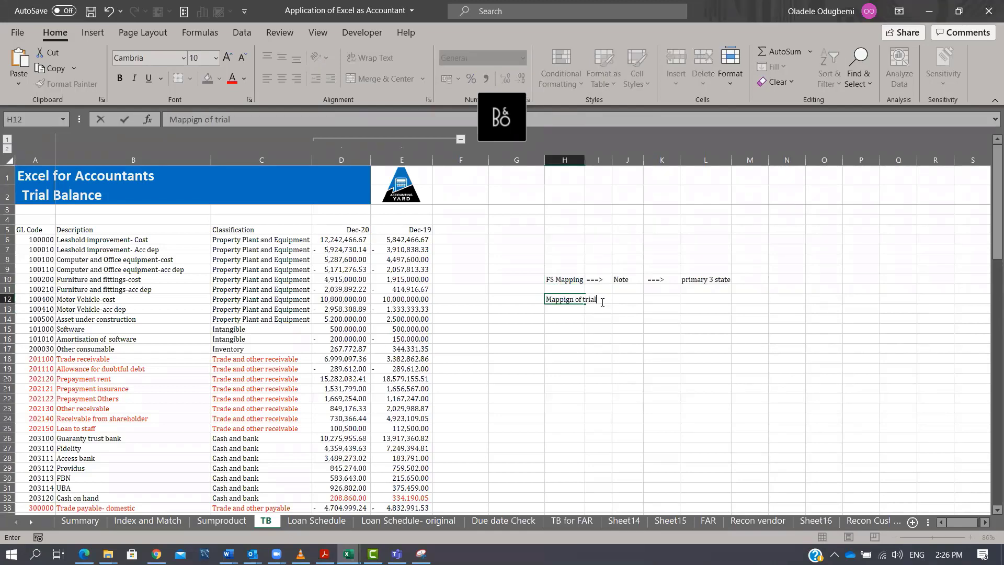
{"action": "type", "text": " balance"}
{"action": "key", "text": "ctrl+Return"}
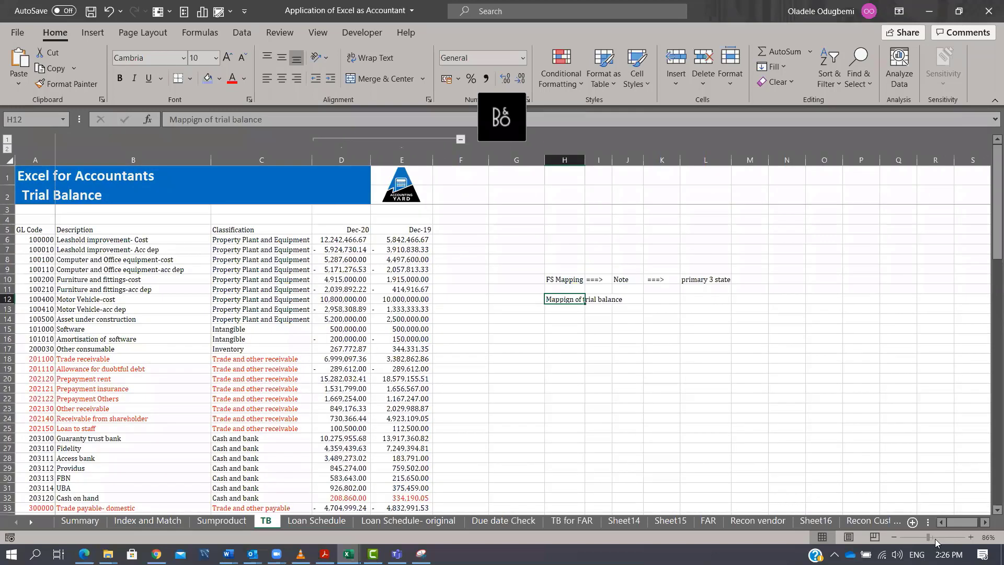
Zoom in to 126% and enter the heading FS in cell J4.
{"action": "left_click", "coordinate": [936, 539]}
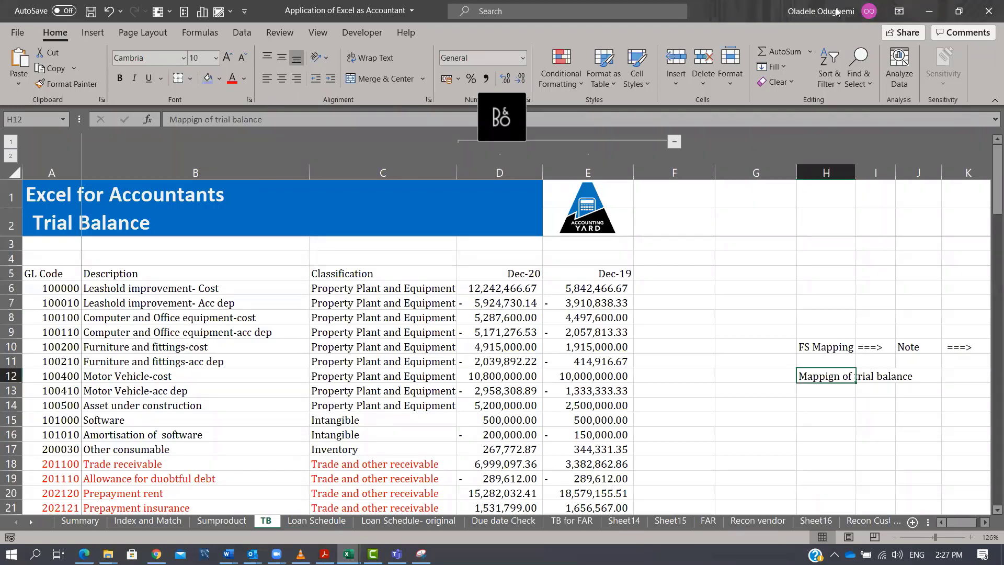
{"action": "left_click", "coordinate": [910, 270]}
{"action": "scroll", "coordinate": [909, 269], "scroll_direction": "right", "scroll_amount": 1}
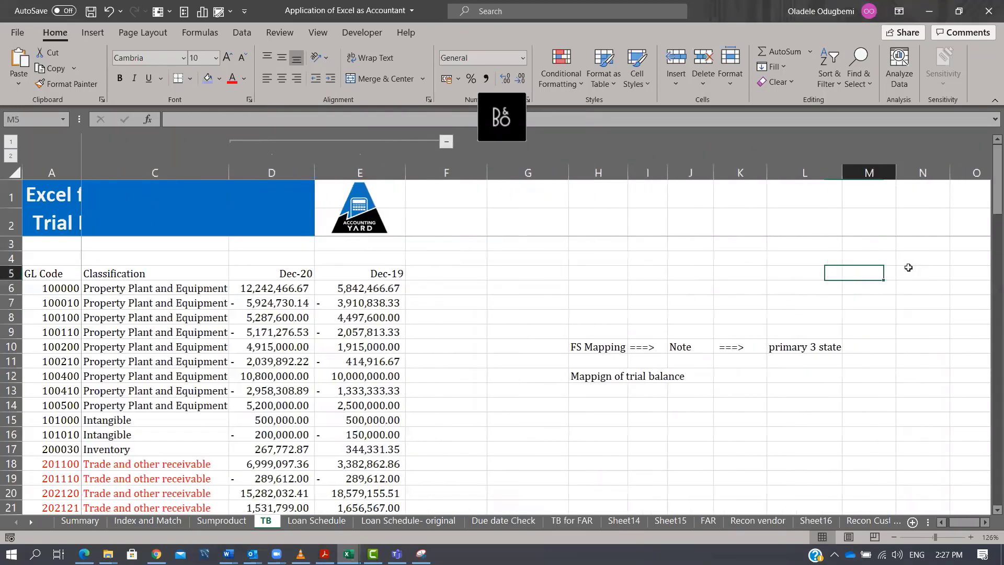
{"action": "key", "text": "Up"}
{"action": "type", "text": "FS"}
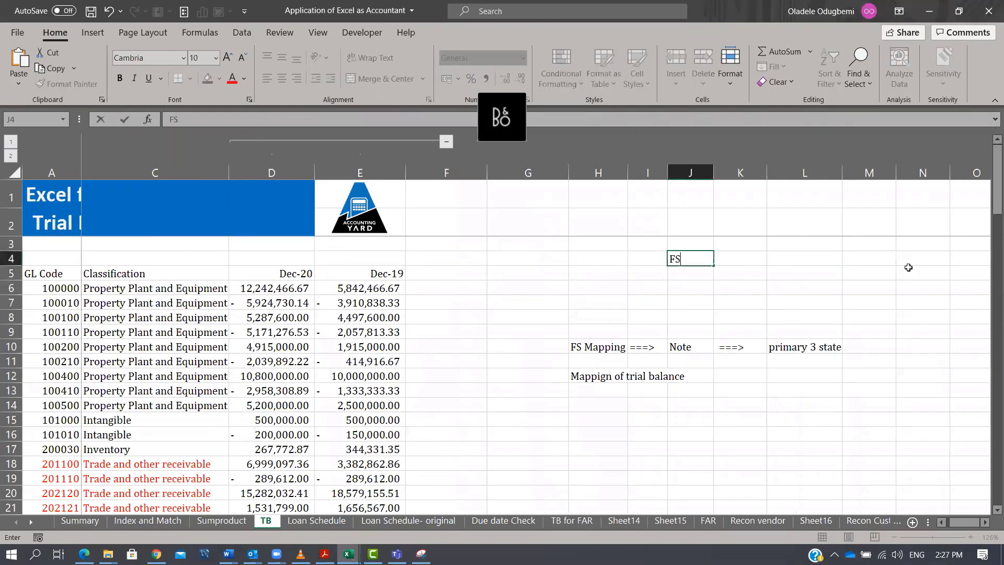
{"action": "key", "text": "Return"}
Enter the sub-headings IS in cell H5 and BS in cell L5.
{"action": "key", "text": "Left"}
{"action": "key", "text": "Left"}
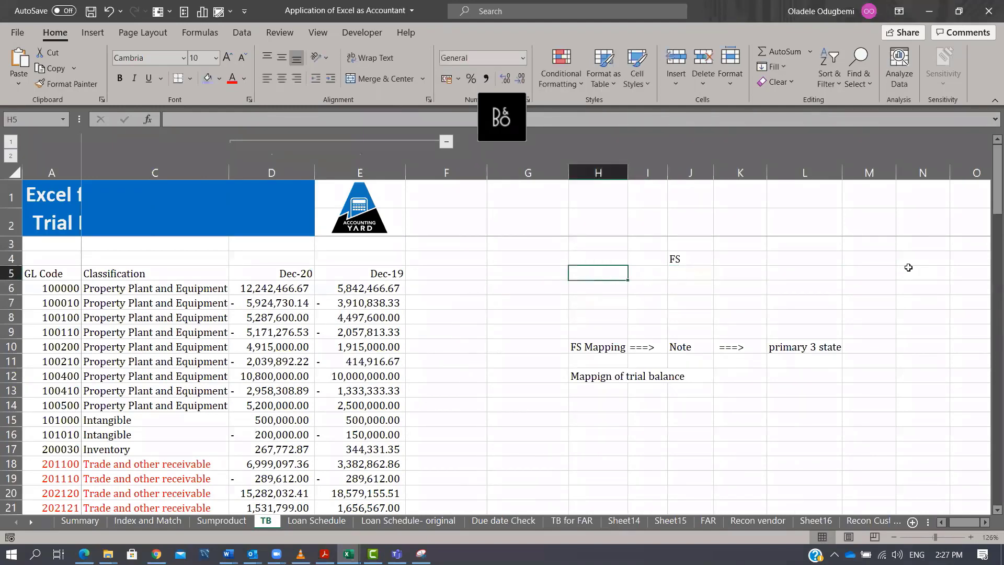
{"action": "type", "text": "IS"}
{"action": "key", "text": "Return"}
{"action": "key", "text": "Up"}
{"action": "key", "text": "Right"}
{"action": "key", "text": "Right"}
{"action": "key", "text": "Right"}
{"action": "key", "text": "Right"}
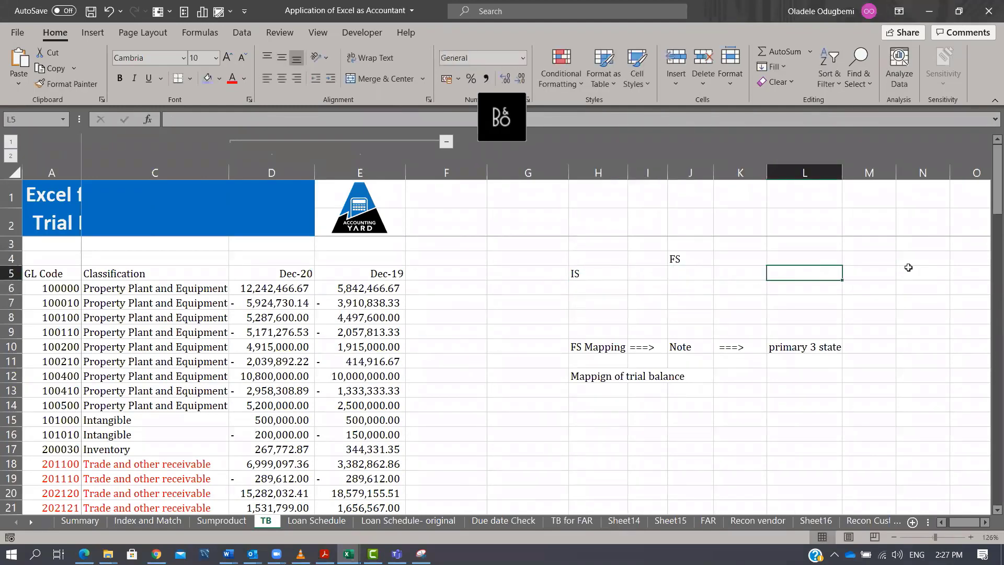
{"action": "type", "text": "BS"}
{"action": "key", "text": "Return"}
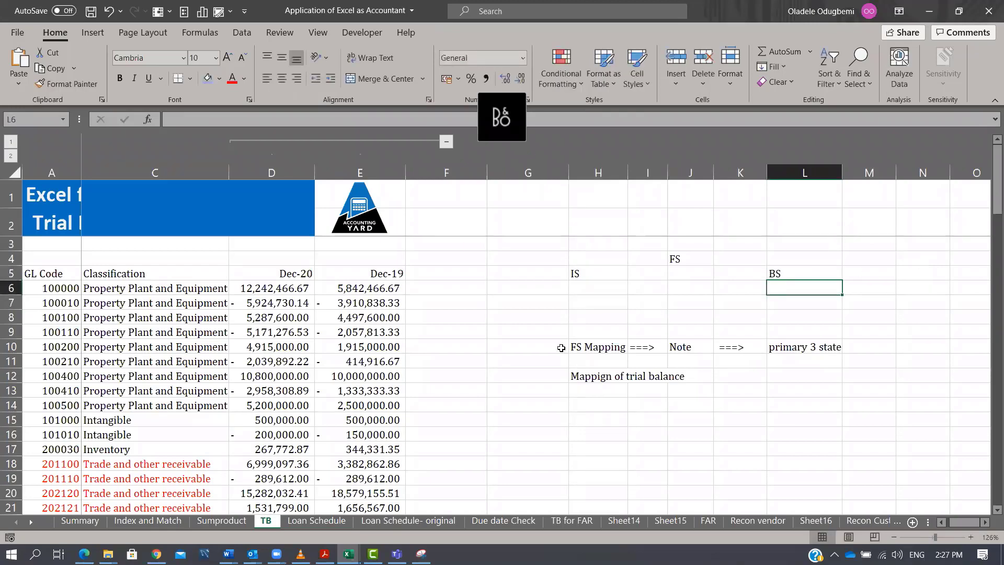
Move the FS Mapping label block from rows 9–14 down so it starts at row 24.
{"action": "left_click", "coordinate": [559, 332]}
{"action": "left_click_drag", "start_coordinate": [767, 337], "coordinate": [921, 408]}
{"action": "key", "text": "ctrl+c"}
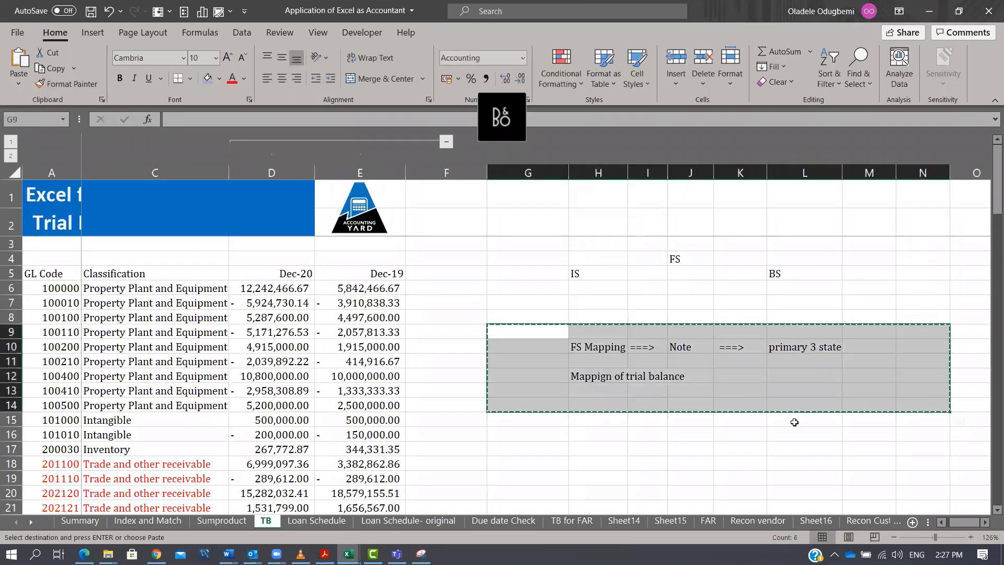
{"action": "scroll", "coordinate": [546, 480], "scroll_direction": "down", "scroll_amount": 1}
{"action": "left_click", "coordinate": [541, 493]}
{"action": "key", "text": "ctrl+v"}
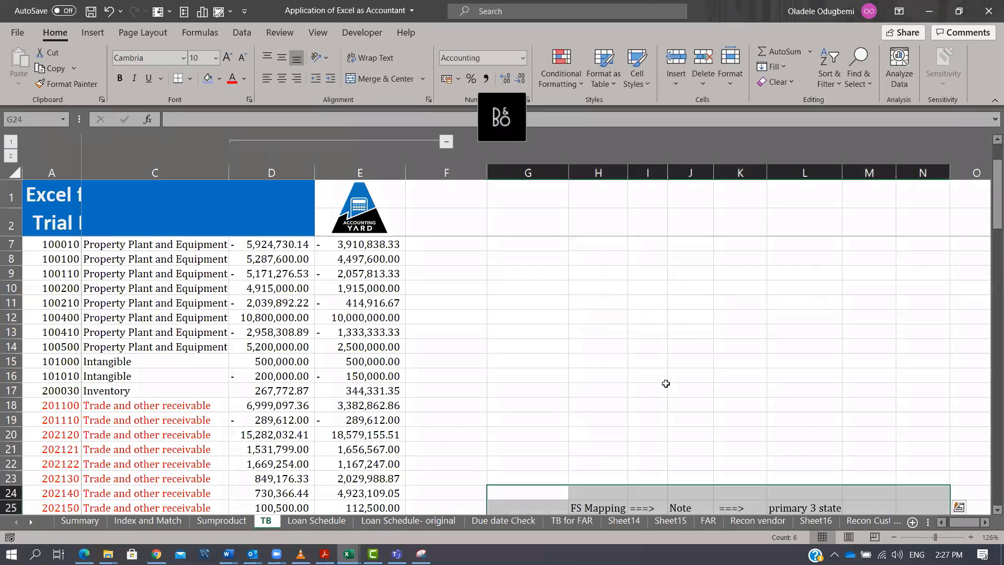
{"action": "scroll", "coordinate": [669, 371], "scroll_direction": "up", "scroll_amount": 1}
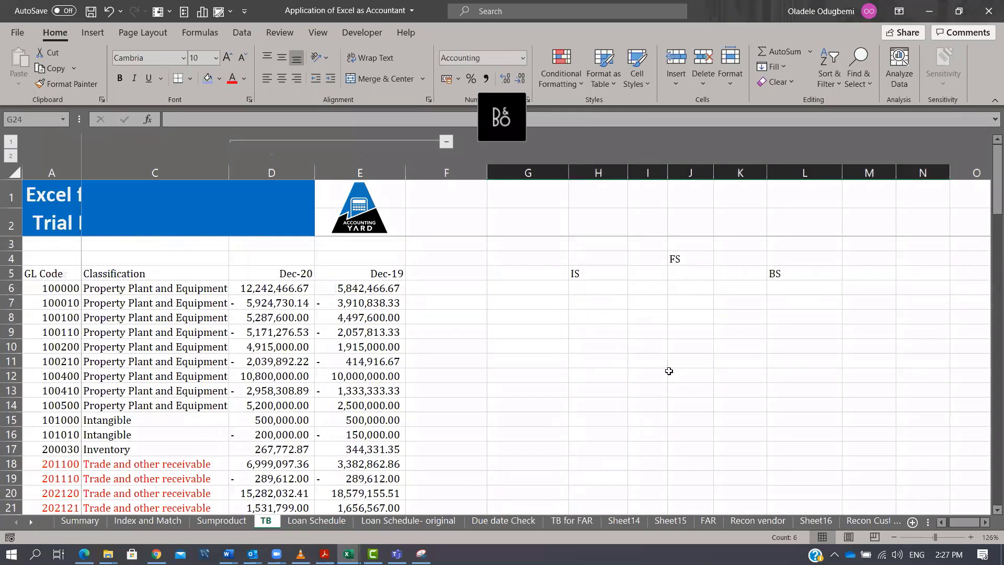
Enter the income statement headings Reve in F6 and Cos in G6.
{"action": "left_click", "coordinate": [537, 286]}
{"action": "key", "text": "Left"}
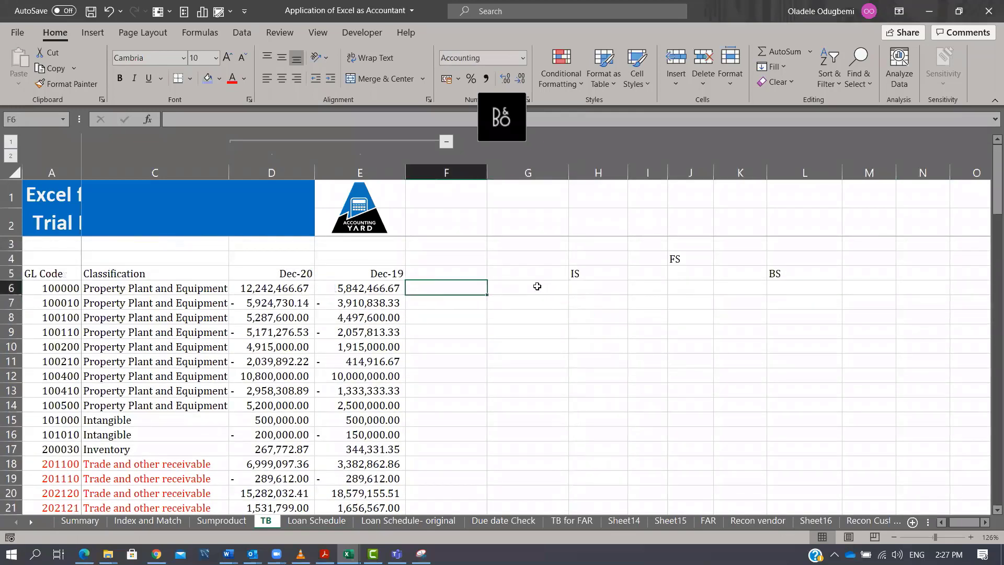
{"action": "type", "text": "Reve"}
{"action": "key", "text": "Return"}
{"action": "left_click", "coordinate": [537, 286]}
{"action": "type", "text": "Cos"}
{"action": "key", "text": "Return"}
Enter the income statement headings Admin, Fin and Fin Inc in cells H6 through J6.
{"action": "key", "text": "Up"}
{"action": "key", "text": "Right"}
{"action": "type", "text": "Admin"}
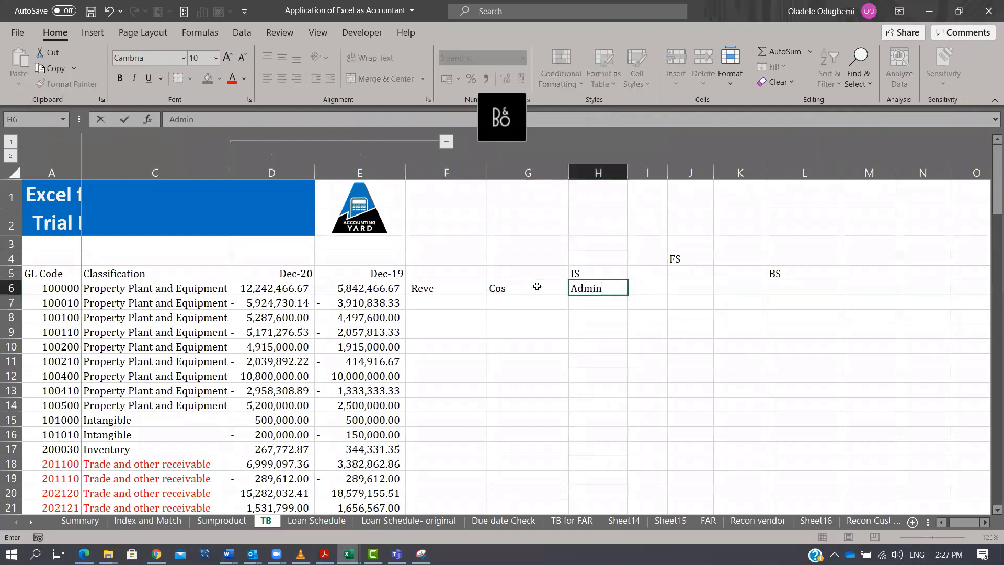
{"action": "key", "text": "Return"}
{"action": "key", "text": "Up"}
{"action": "key", "text": "Right"}
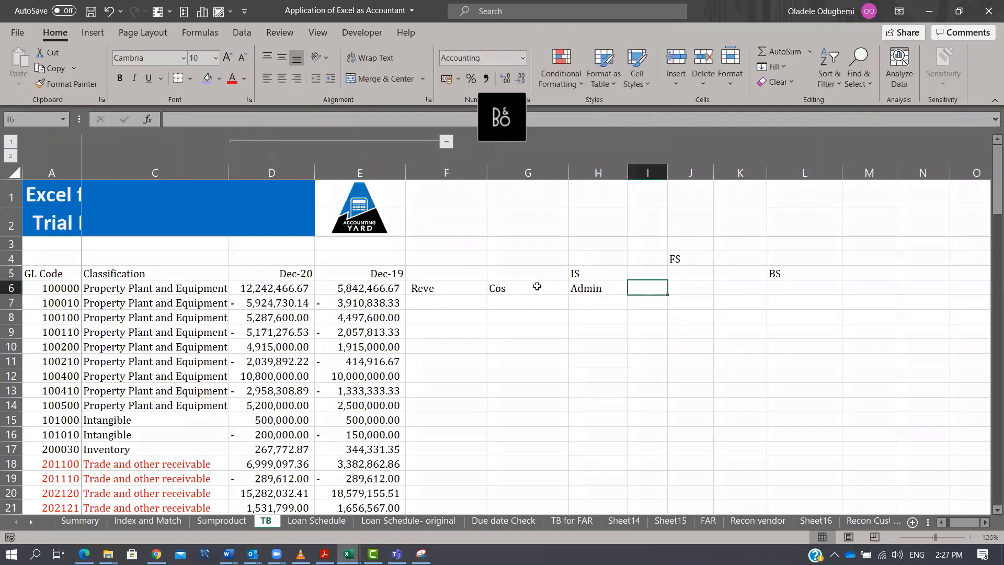
{"action": "type", "text": "Fin"}
{"action": "key", "text": "Return"}
{"action": "key", "text": "Up"}
{"action": "key", "text": "Right"}
{"action": "type", "text": "Fin Inc"}
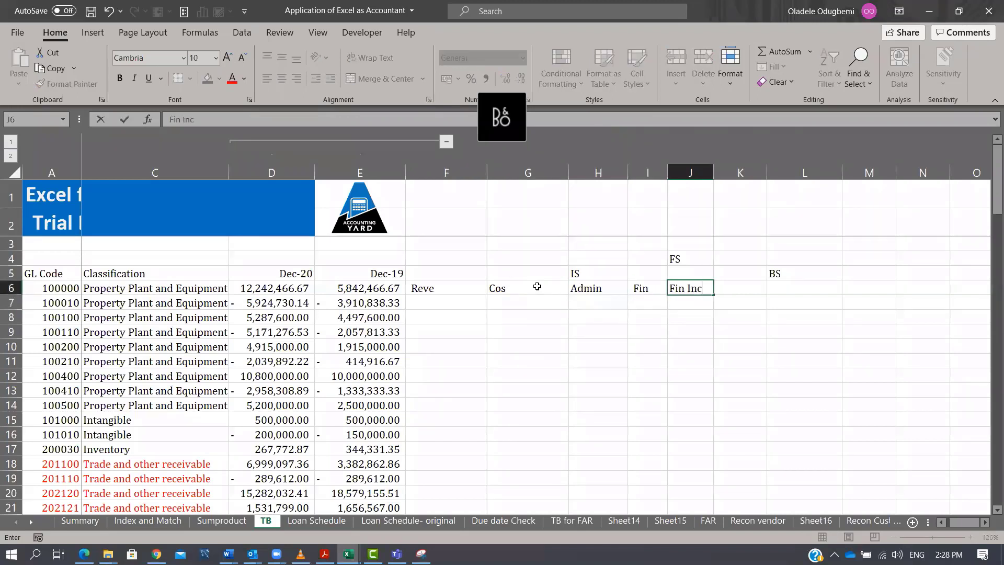
{"action": "key", "text": "Return"}
Widen column J and enter a depreciation and amortisation heading in cell K6.
{"action": "left_click_drag", "start_coordinate": [668, 173], "coordinate": [698, 173]}
{"action": "left_click", "coordinate": [793, 174]}
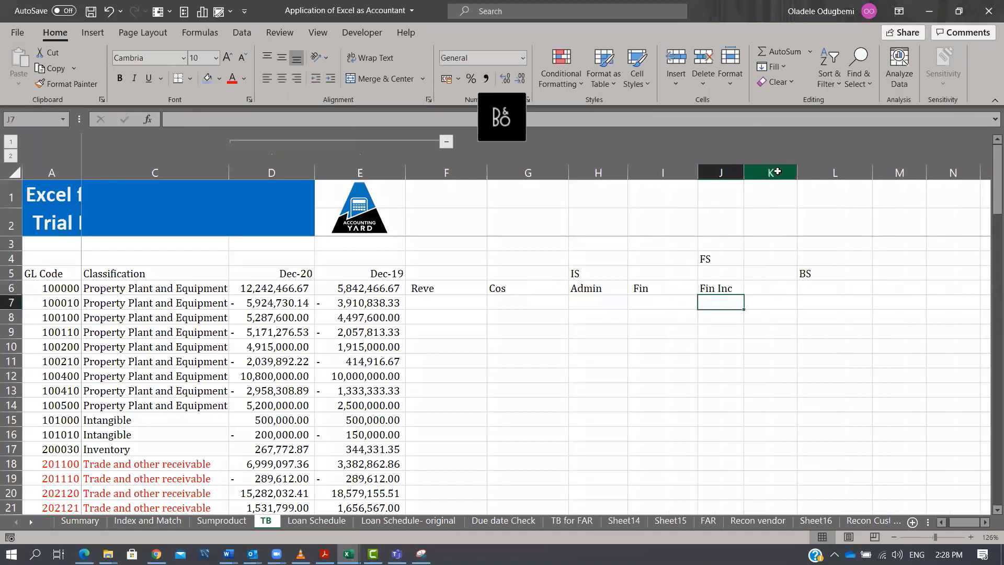
{"action": "left_click", "coordinate": [773, 172]}
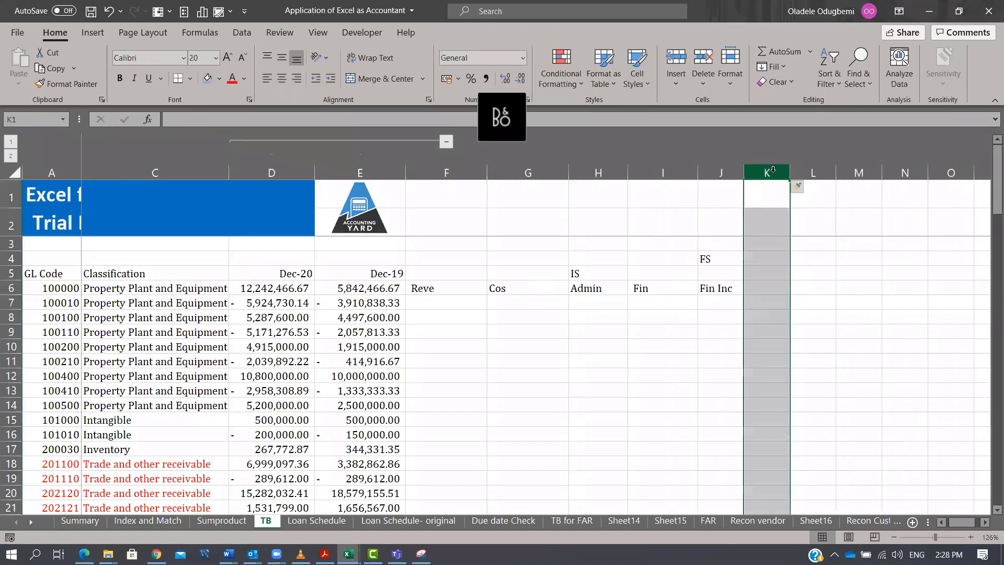
{"action": "key", "text": "Down"}
{"action": "key", "text": "Down"}
{"action": "key", "text": "Down"}
{"action": "key", "text": "Down"}
{"action": "key", "text": "Down"}
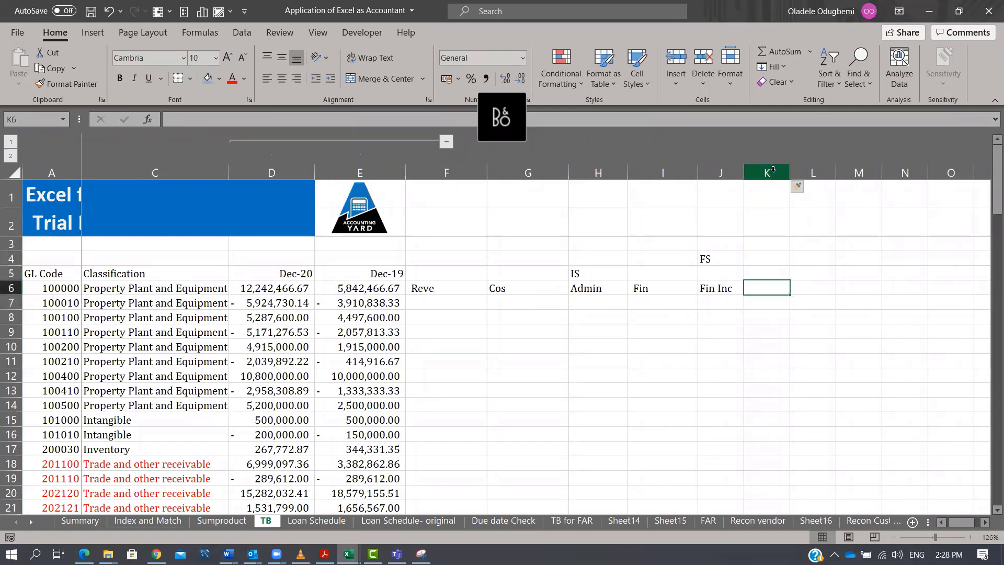
{"action": "type", "text": "Dep"}
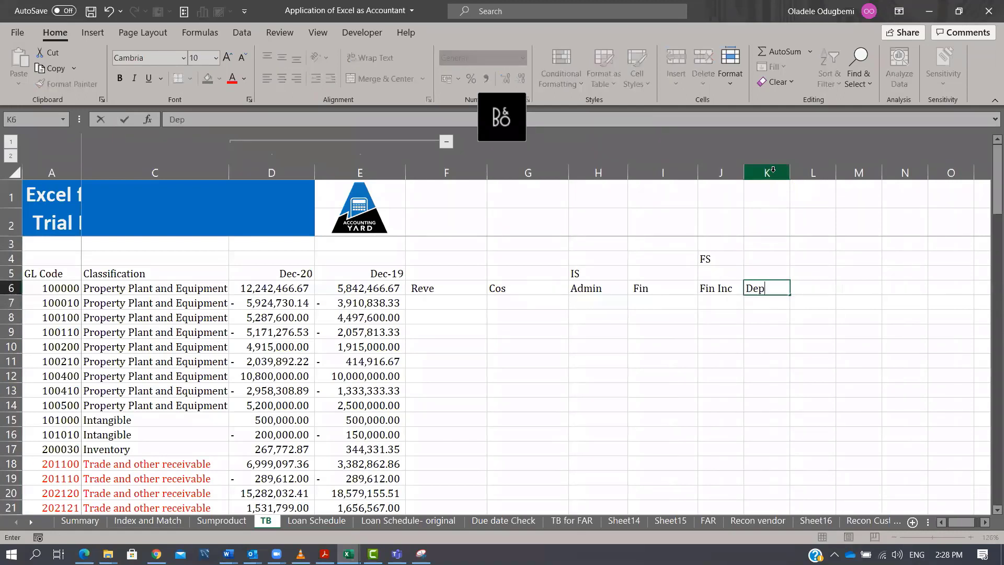
{"action": "type", "text": " & AMo"}
{"action": "key", "text": "BackSpace"}
{"action": "key", "text": "BackSpace"}
{"action": "type", "text": "mport"}
{"action": "key", "text": "Return"}
Correct the K6 heading to read Dep & Amort.
{"action": "key", "text": "Up"}
{"action": "key", "text": "Right"}
{"action": "key", "text": "F2"}
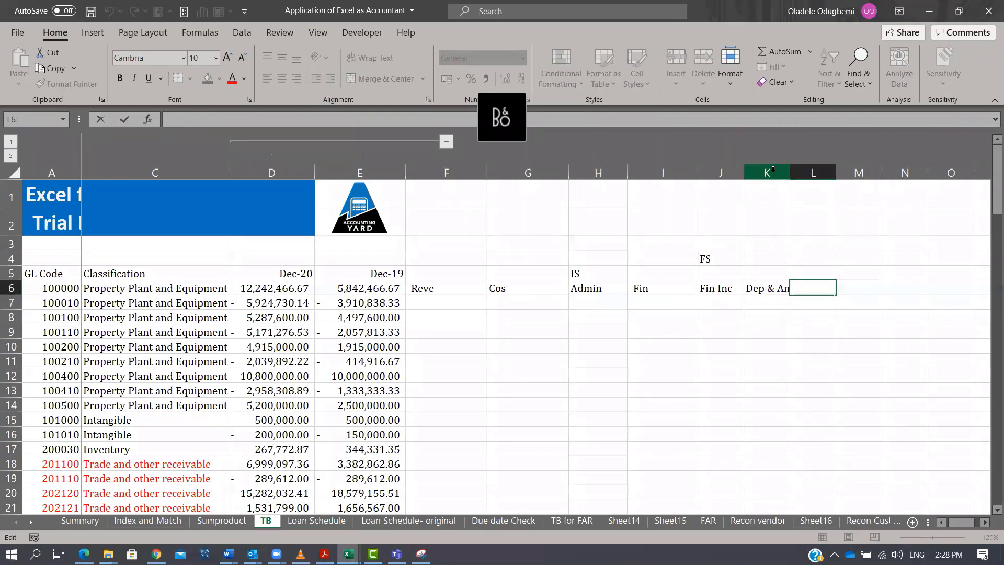
{"action": "key", "text": "Escape"}
{"action": "key", "text": "Left"}
{"action": "key", "text": "F2"}
{"action": "key", "text": "BackSpace"}
{"action": "key", "text": "BackSpace"}
{"action": "key", "text": "BackSpace"}
{"action": "key", "text": "BackSpace"}
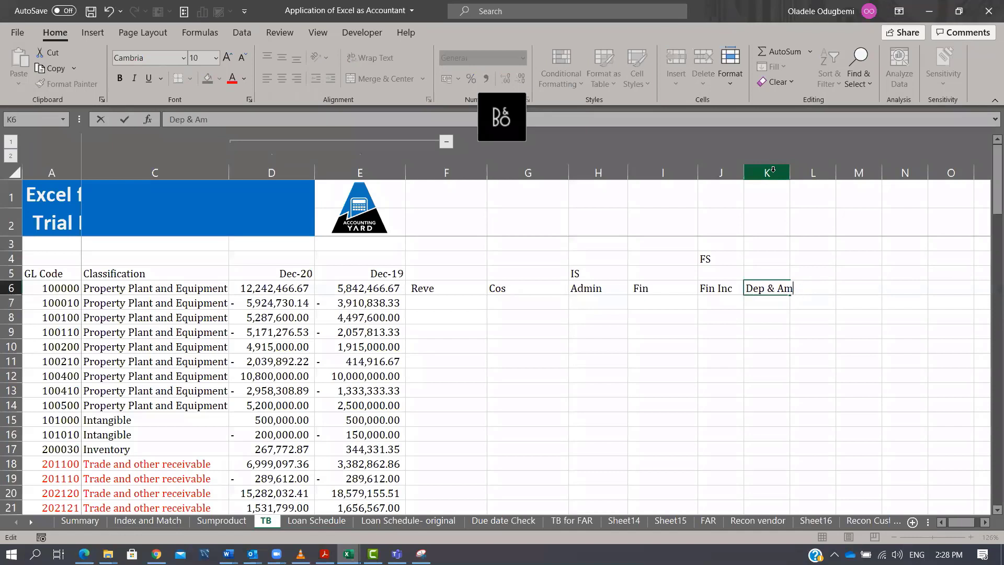
{"action": "type", "text": "ort"}
{"action": "key", "text": "Return"}
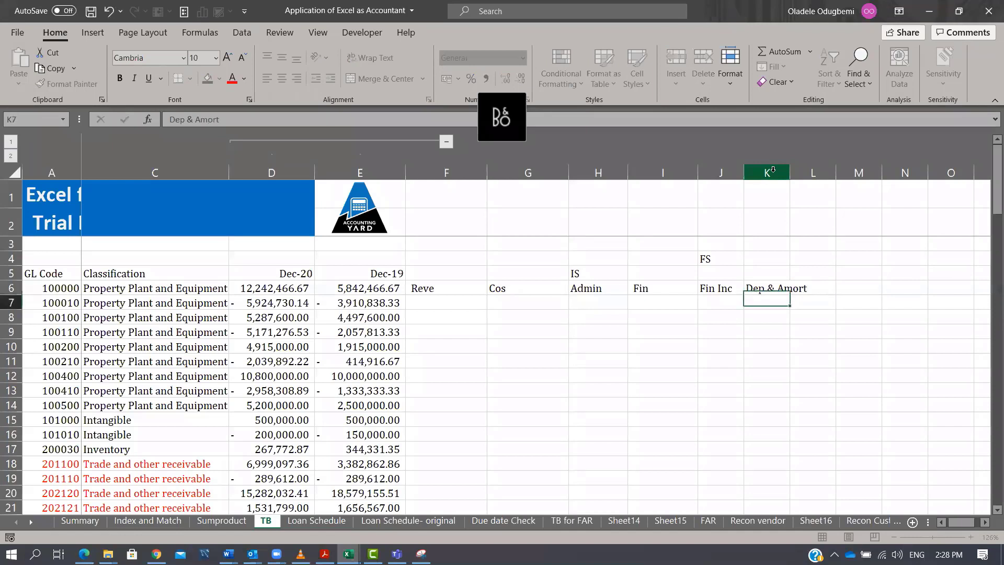
Enter the heading Inc tax in cell L6 and widen column L.
{"action": "key", "text": "Up"}
{"action": "key", "text": "Right"}
{"action": "type", "text": "Inc tax"}
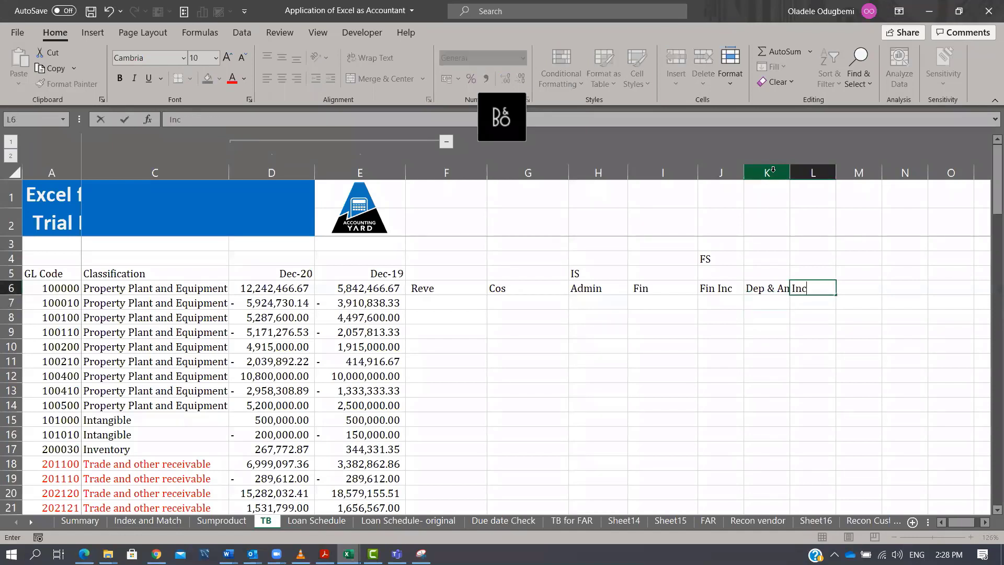
{"action": "key", "text": "Return"}
{"action": "key", "text": "Up"}
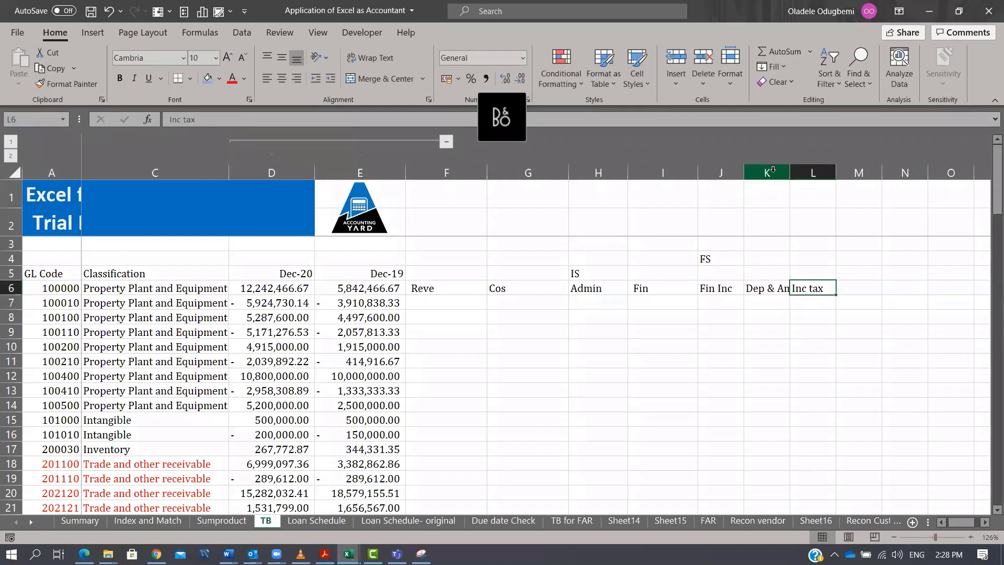
{"action": "left_click_drag", "start_coordinate": [790, 173], "coordinate": [848, 173]}
Place the BS heading in cell S5 and enter Asset in cell O6.
{"action": "left_click_drag", "start_coordinate": [429, 285], "coordinate": [910, 284]}
{"action": "left_click", "coordinate": [937, 277]}
{"action": "key", "text": "Right"}
{"action": "key", "text": "Right"}
{"action": "key", "text": "Right"}
{"action": "key", "text": "Right"}
{"action": "key", "text": "Right"}
{"action": "key", "text": "Right"}
{"action": "type", "text": "BS"}
{"action": "key", "text": "Right"}
{"action": "key", "text": "Left"}
{"action": "key", "text": "Left"}
{"action": "key", "text": "Left"}
{"action": "key", "text": "Left"}
{"action": "key", "text": "Down"}
{"action": "key", "text": "Left"}
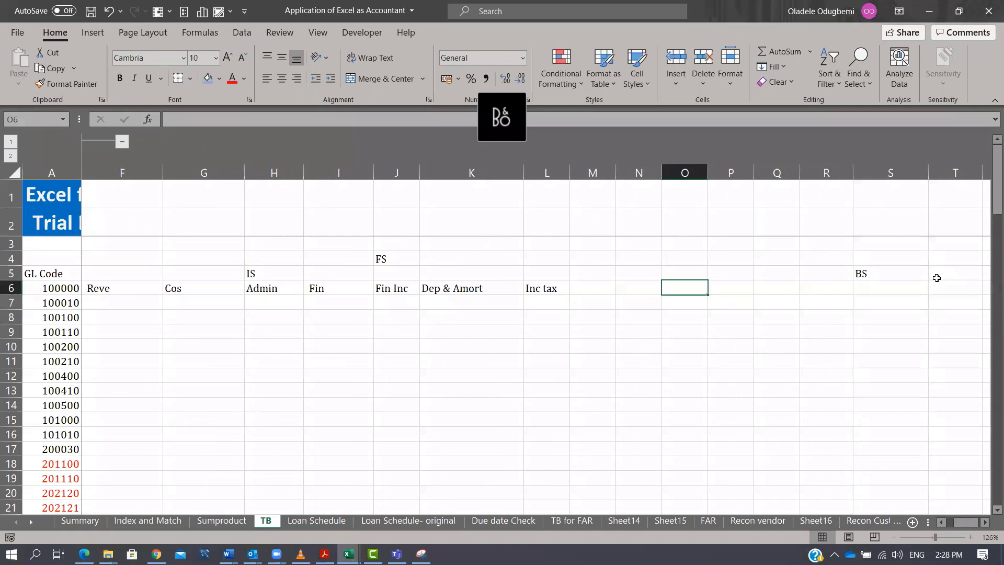
{"action": "type", "text": "Asset"}
{"action": "key", "text": "Right"}
{"action": "key", "text": "Right"}
{"action": "key", "text": "Right"}
{"action": "key", "text": "Right"}
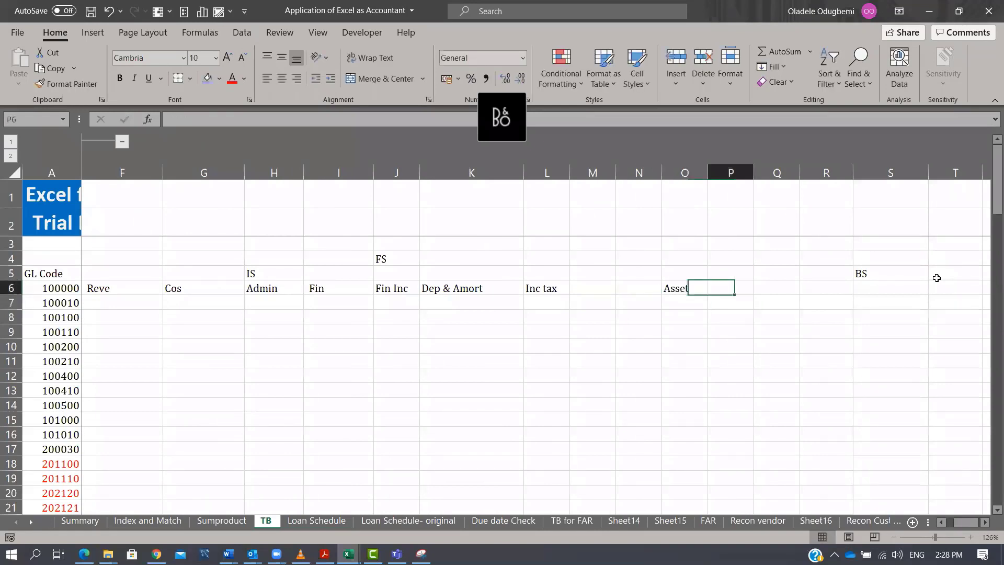
Enter the balance sheet headings Liability in S6 and Equity in U6.
{"action": "type", "text": "Liability"}
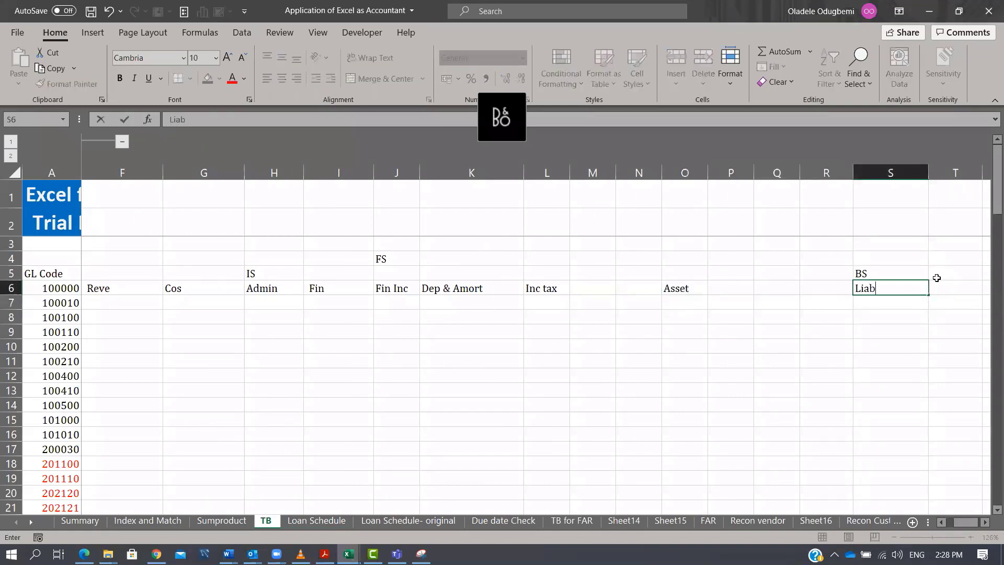
{"action": "key", "text": "Return"}
{"action": "key", "text": "Up"}
{"action": "key", "text": "Right"}
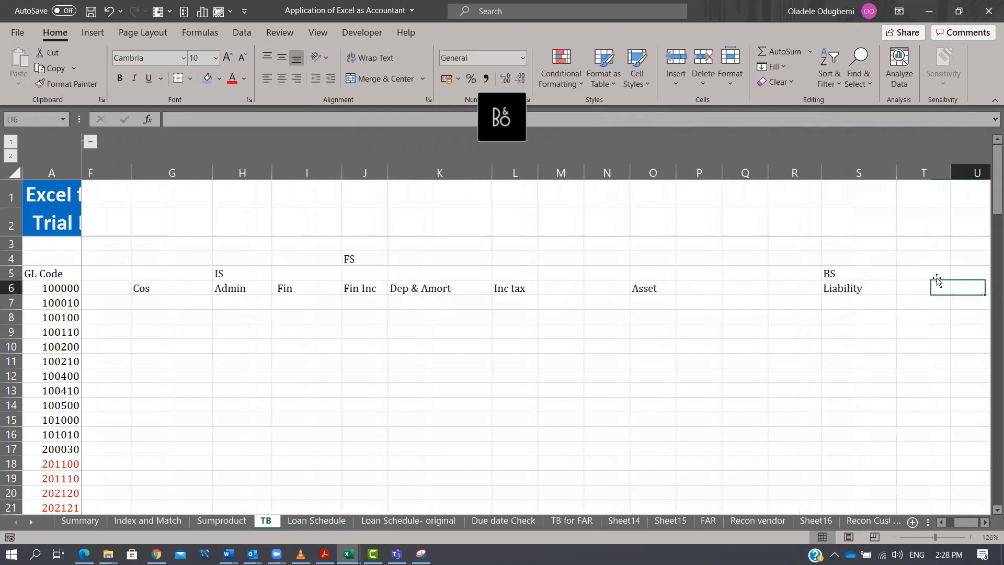
{"action": "key", "text": "Right"}
{"action": "type", "text": "Equity"}
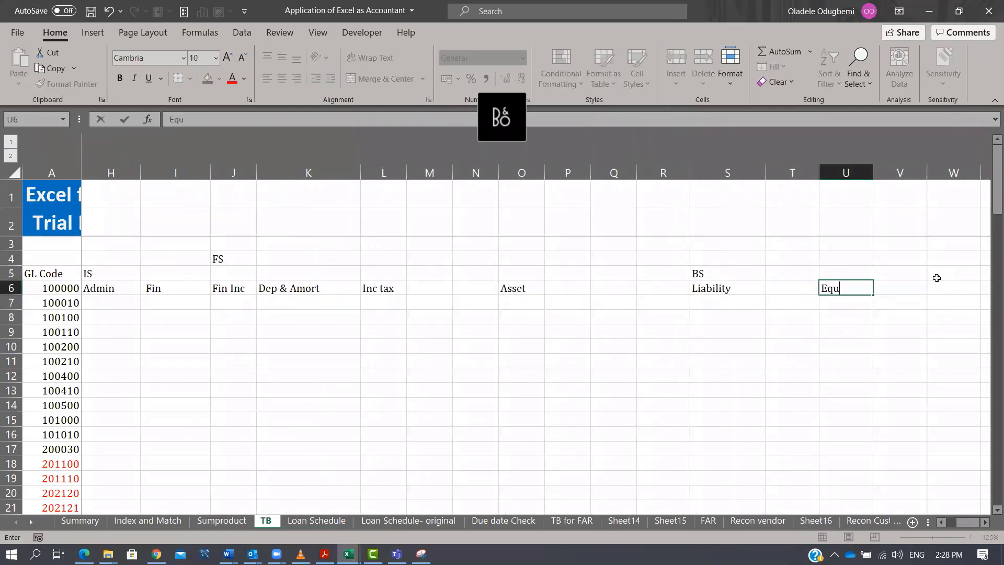
{"action": "key", "text": "Return"}
{"action": "key", "text": "Left"}
{"action": "key", "text": "Left"}
{"action": "key", "text": "Left"}
{"action": "key", "text": "Left"}
{"action": "key", "text": "Left"}
{"action": "key", "text": "Left"}
{"action": "key", "text": "Left"}
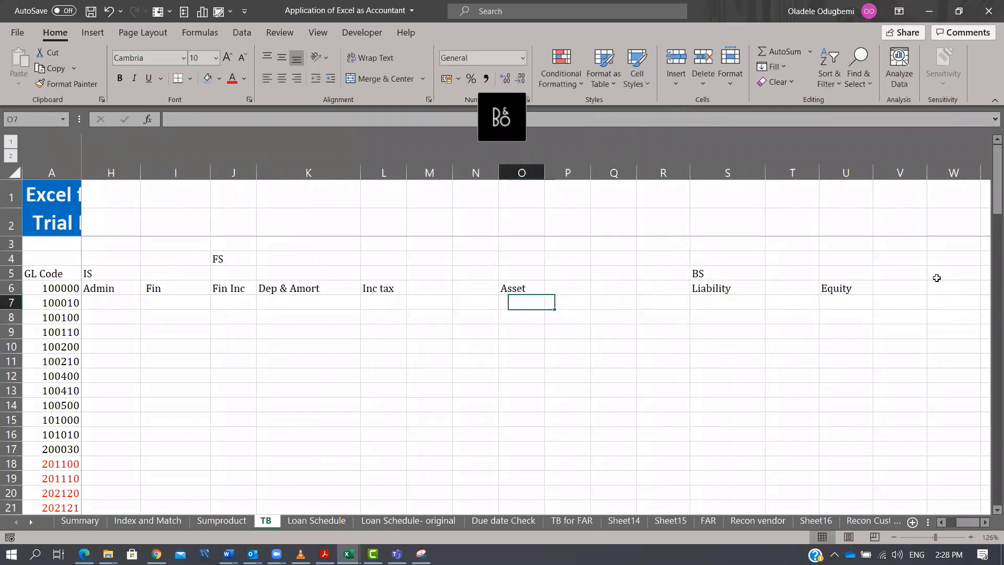
Enter the subheadings NCA in N7, CA in O7, NCL in R7 and CL in S7.
{"action": "type", "text": "NCA"}
{"action": "key", "text": "Return"}
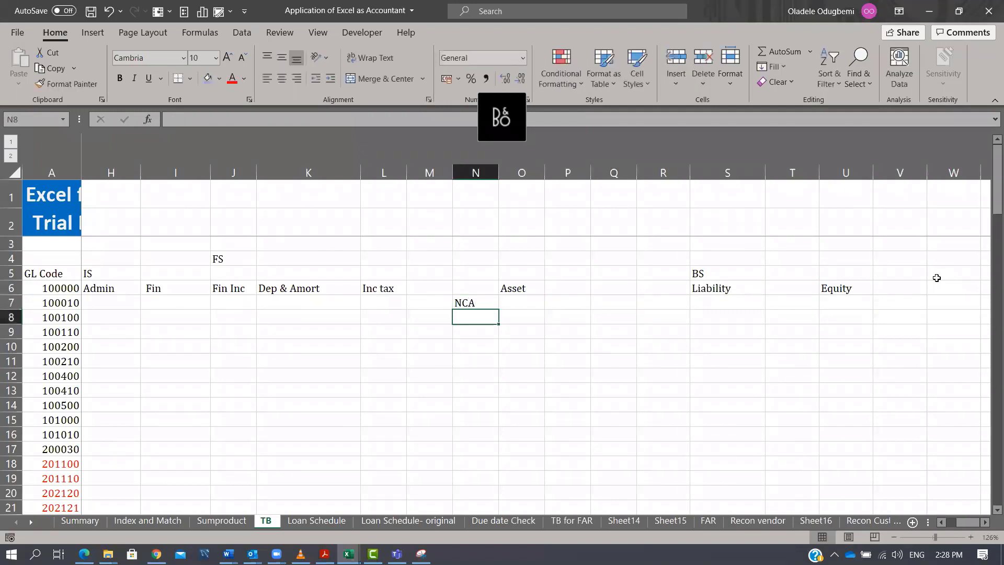
{"action": "key", "text": "Up"}
{"action": "key", "text": "Right"}
{"action": "type", "text": "CA"}
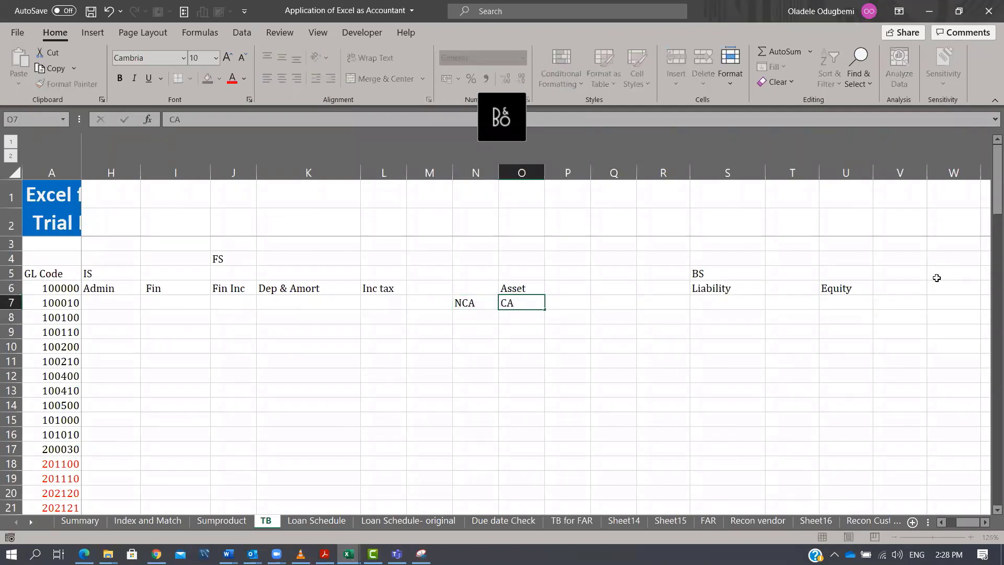
{"action": "key", "text": "Right"}
{"action": "key", "text": "Right"}
{"action": "key", "text": "Right"}
{"action": "type", "text": "NCL"}
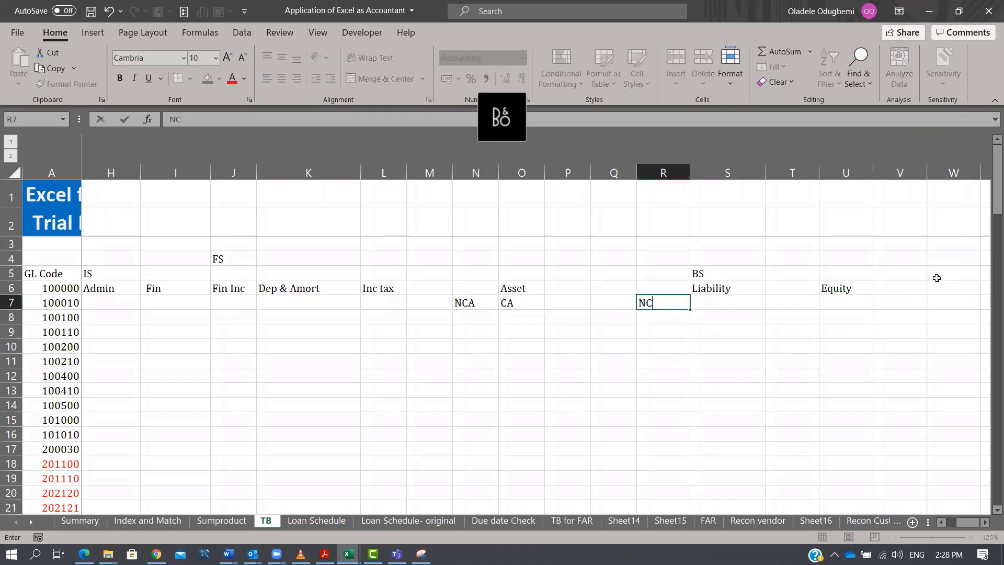
{"action": "key", "text": "Return"}
{"action": "key", "text": "Up"}
{"action": "key", "text": "Right"}
{"action": "type", "text": "CL"}
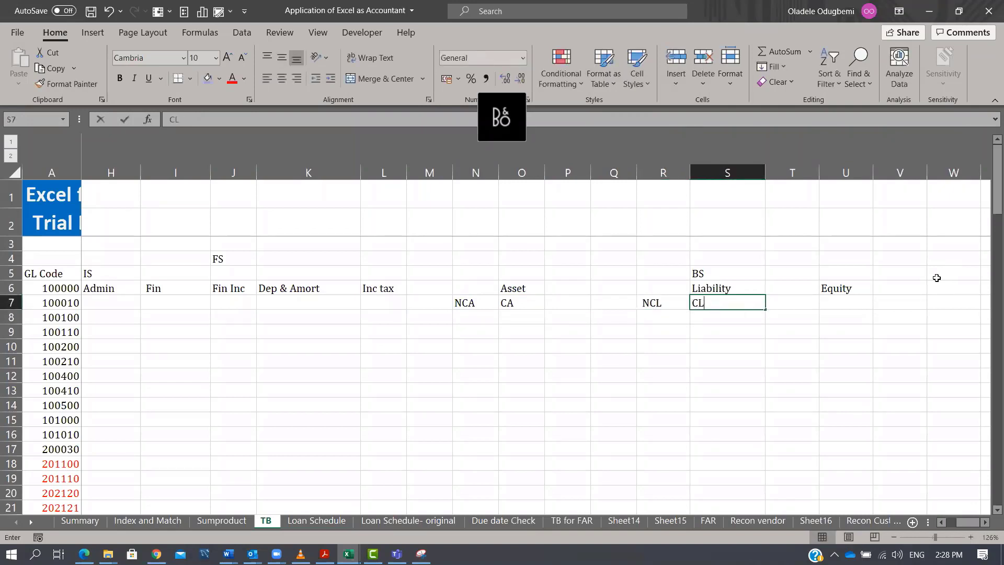
{"action": "key", "text": "Return"}
Move the CA subheading from O7 to P7.
{"action": "key", "text": "Left"}
{"action": "key", "text": "Left"}
{"action": "key", "text": "Left"}
{"action": "key", "text": "Left"}
{"action": "key", "text": "Up"}
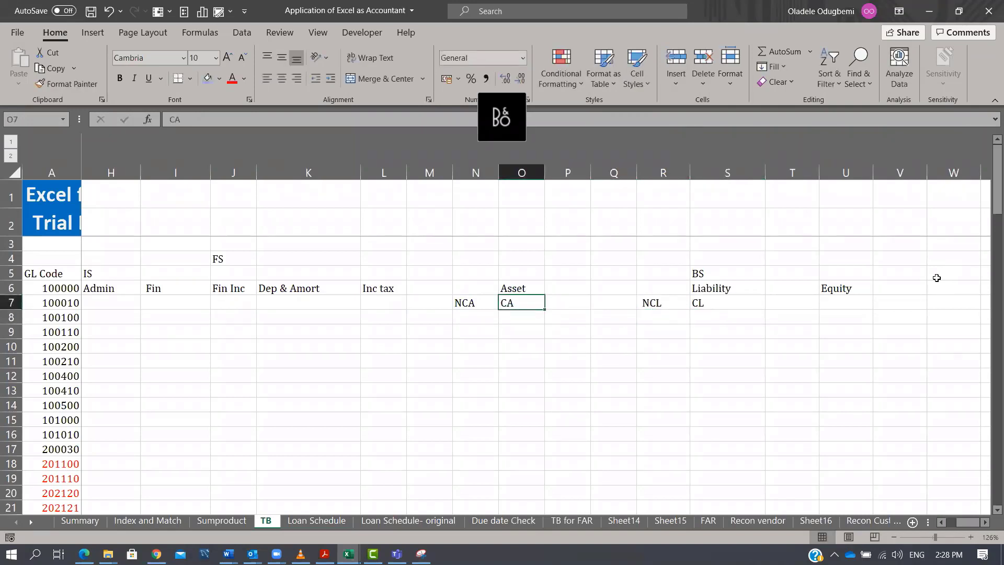
{"action": "key", "text": "ctrl+x"}
{"action": "key", "text": "Right"}
{"action": "key", "text": "Return"}
List the non-current asset items PPE, Intabgible, Deferred Tax and Good will in N8:N11.
{"action": "key", "text": "Left"}
{"action": "key", "text": "Left"}
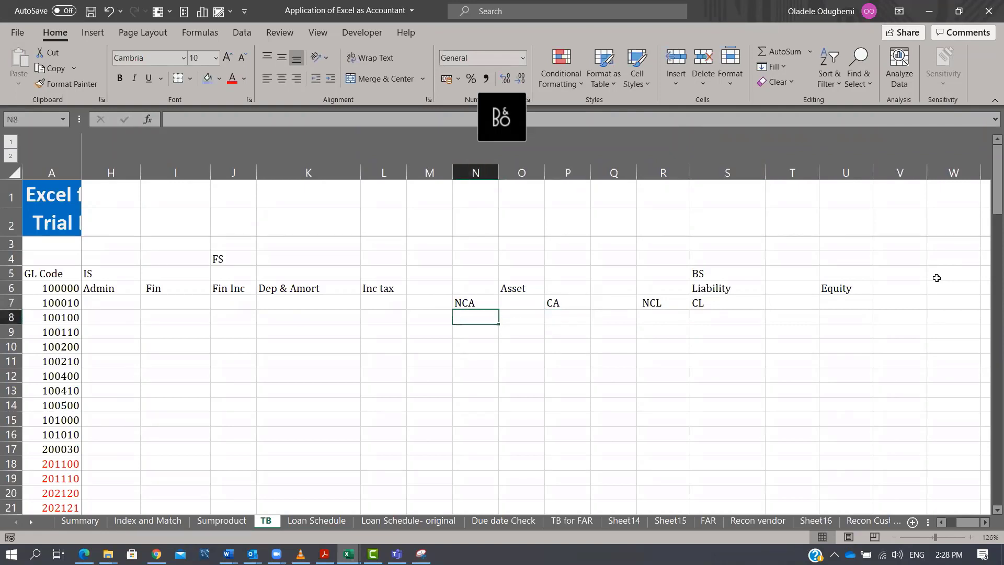
{"action": "type", "text": "PPE"}
{"action": "key", "text": "Return"}
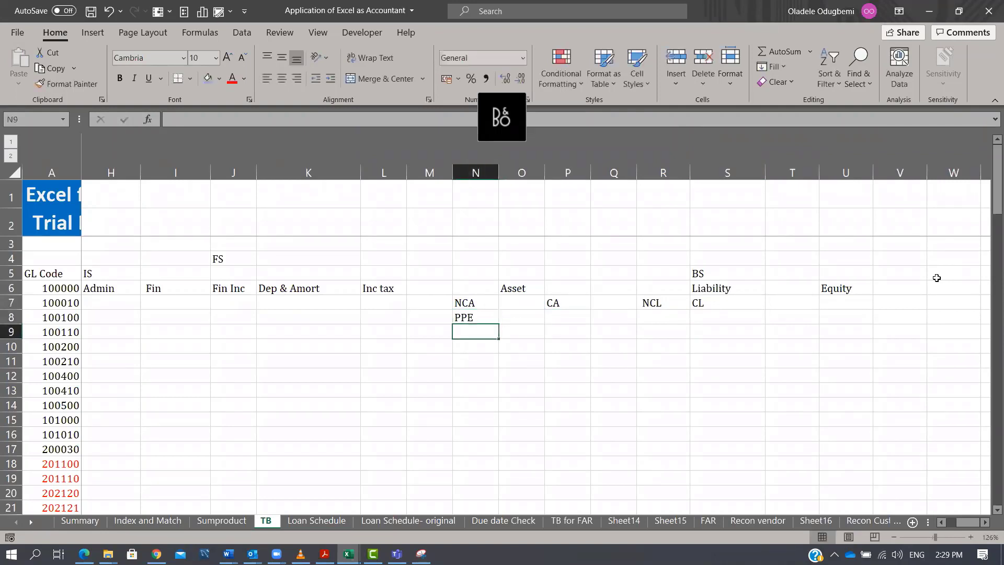
{"action": "type", "text": "Intabgible"}
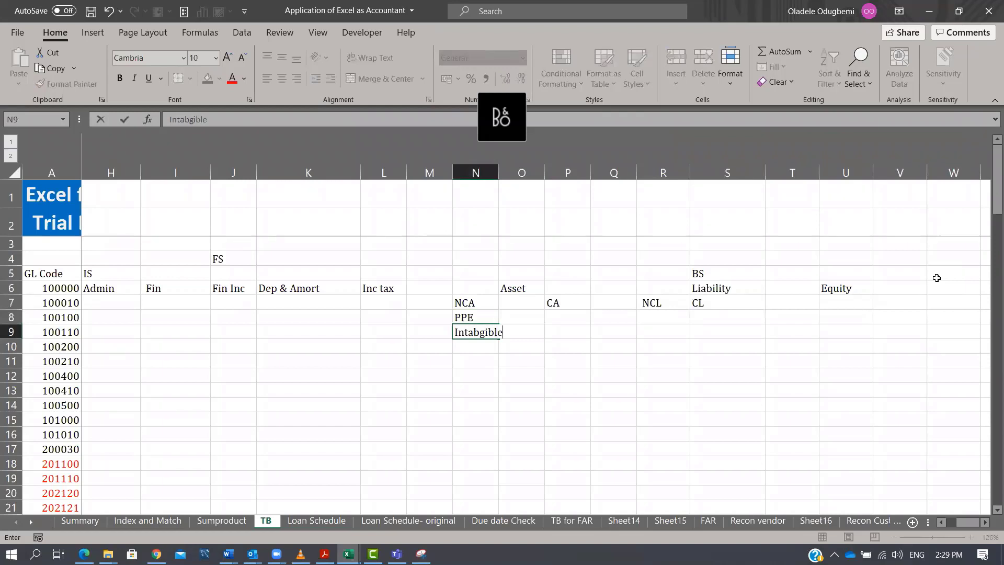
{"action": "key", "text": "Return"}
{"action": "type", "text": "Def"}
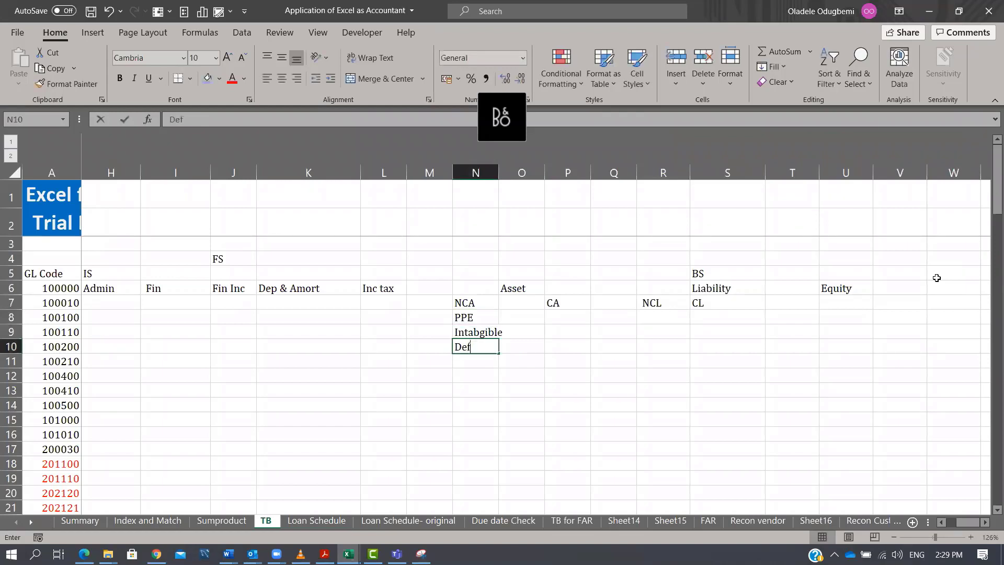
{"action": "type", "text": "erred Tax"}
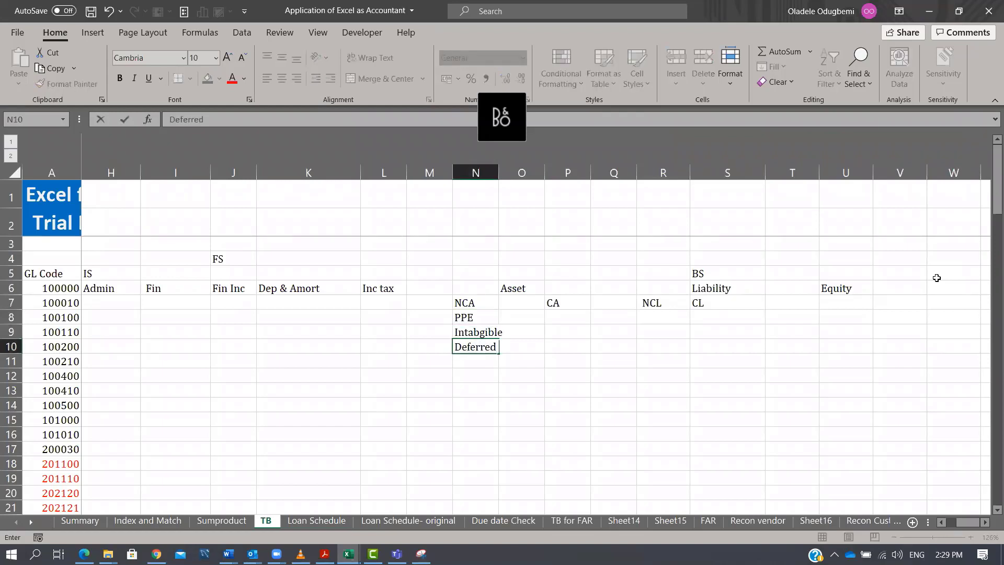
{"action": "key", "text": "Return"}
{"action": "type", "text": "Fo"}
{"action": "key", "text": "BackSpace"}
{"action": "key", "text": "BackSpace"}
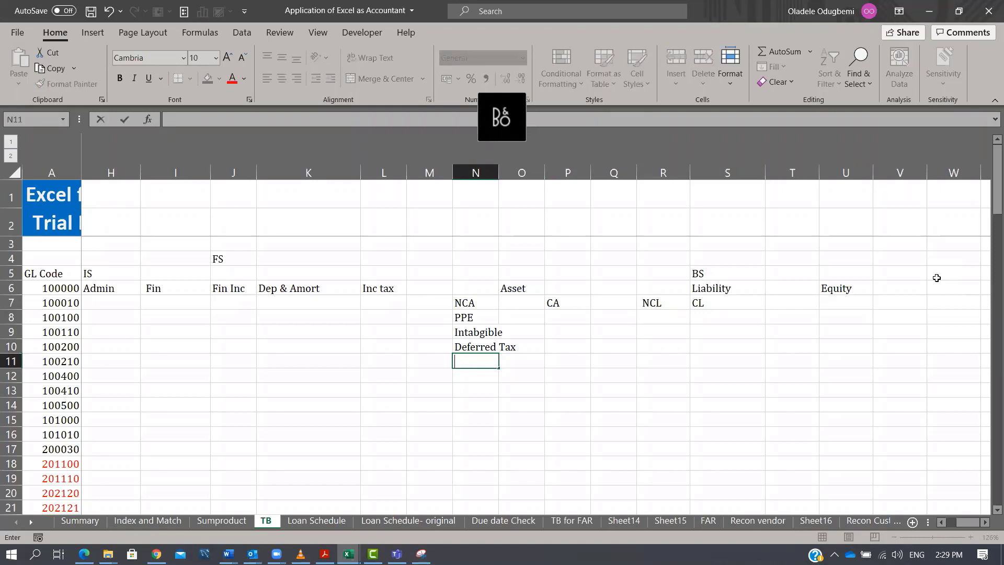
{"action": "type", "text": "Good will"}
{"action": "key", "text": "Return"}
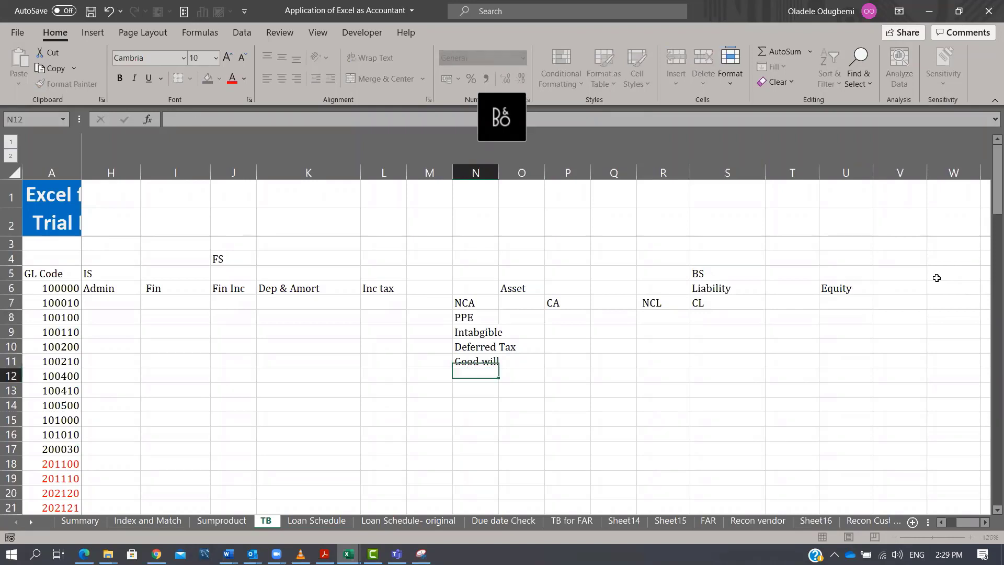
List the current asset items Inventory, Trade debtor, Other reciavable and Prepayment in P8:P11.
{"action": "key", "text": "Up"}
{"action": "key", "text": "Up"}
{"action": "key", "text": "Up"}
{"action": "key", "text": "Up"}
{"action": "key", "text": "Up"}
{"action": "key", "text": "Right"}
{"action": "key", "text": "Right"}
{"action": "key", "text": "Down"}
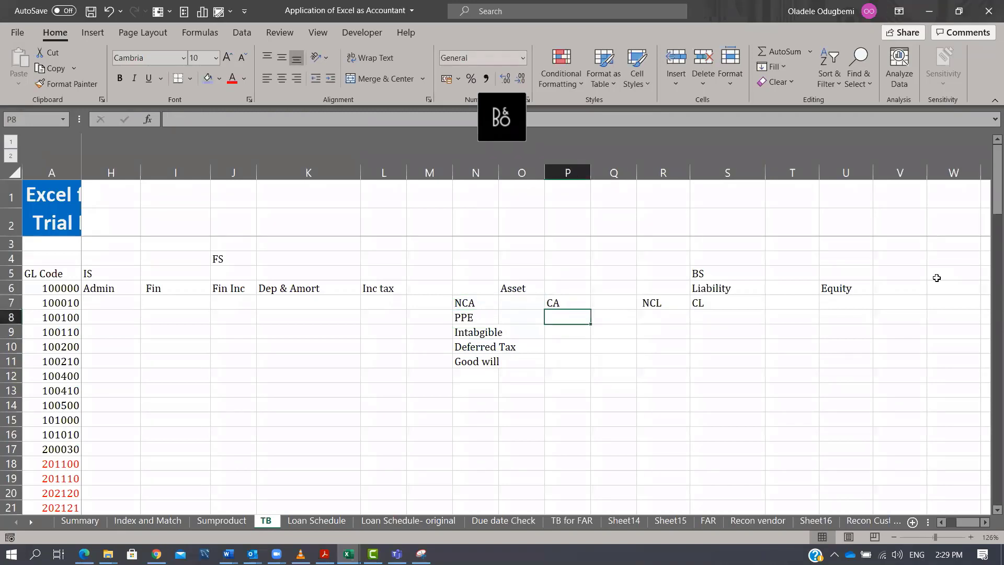
{"action": "type", "text": "In"}
{"action": "type", "text": "ventory"}
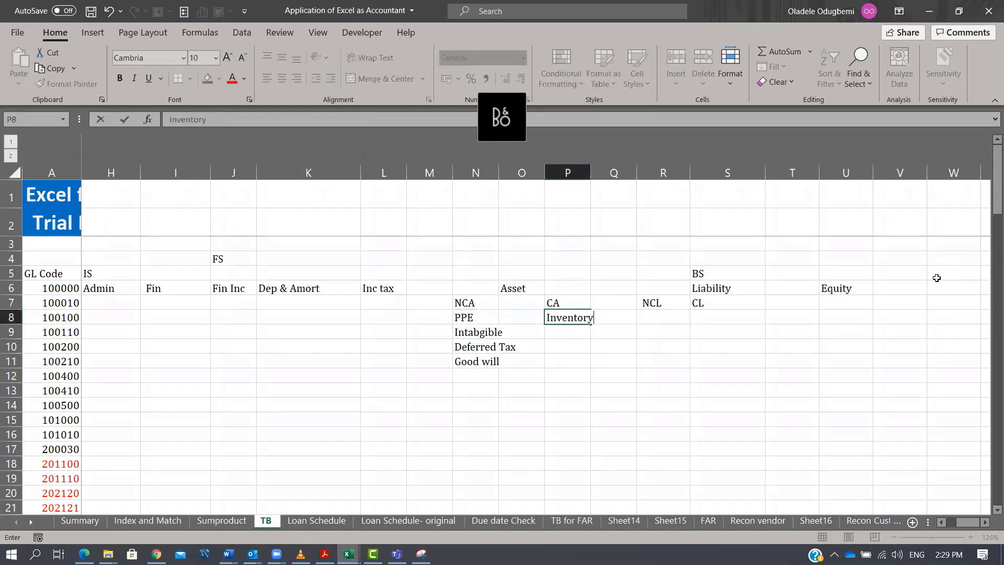
{"action": "key", "text": "Return"}
{"action": "type", "text": "Trade debtor"}
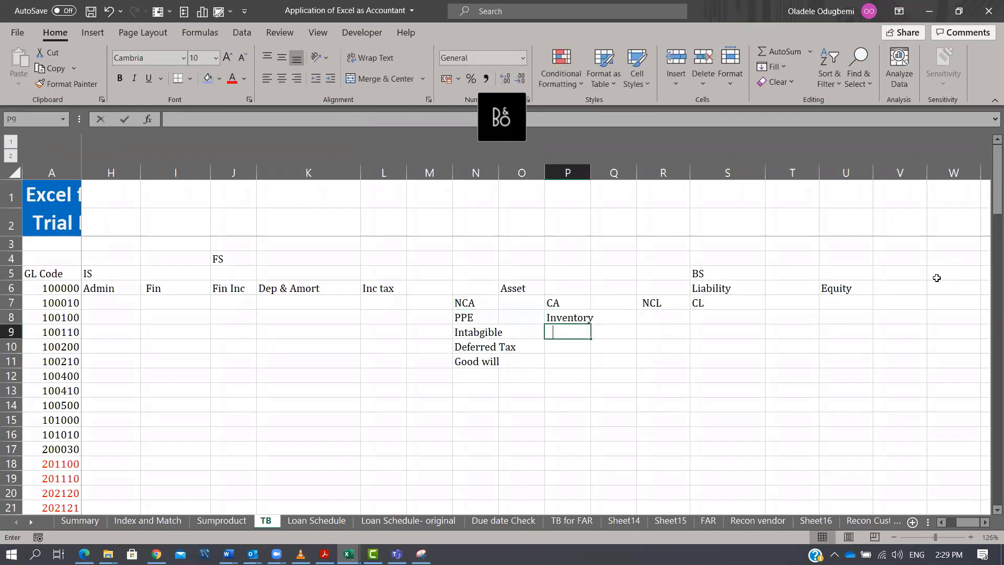
{"action": "key", "text": "Return"}
{"action": "type", "text": "Other"}
{"action": "type", "text": " reciavbn"}
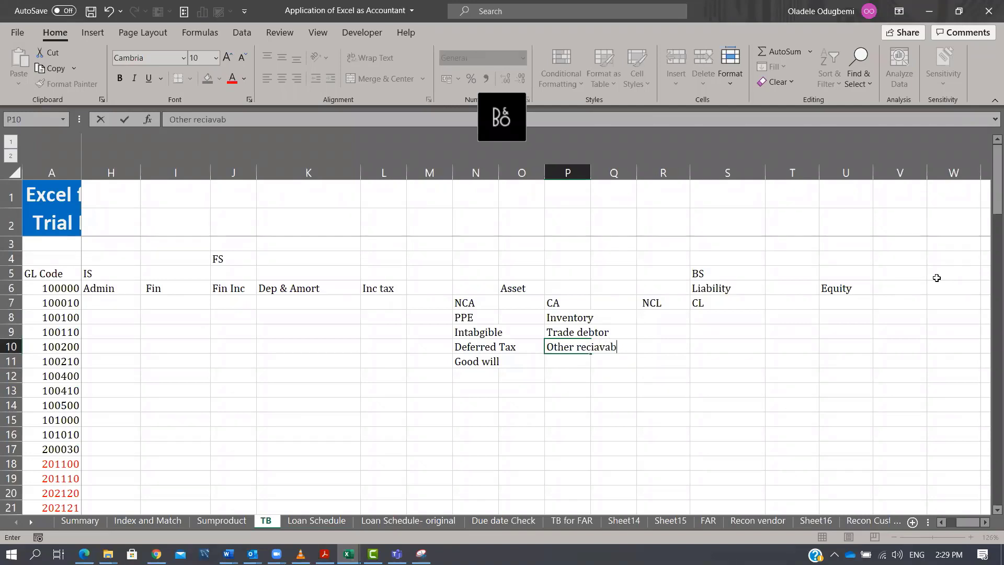
{"action": "key", "text": "Return"}
{"action": "type", "text": "Prepayment"}
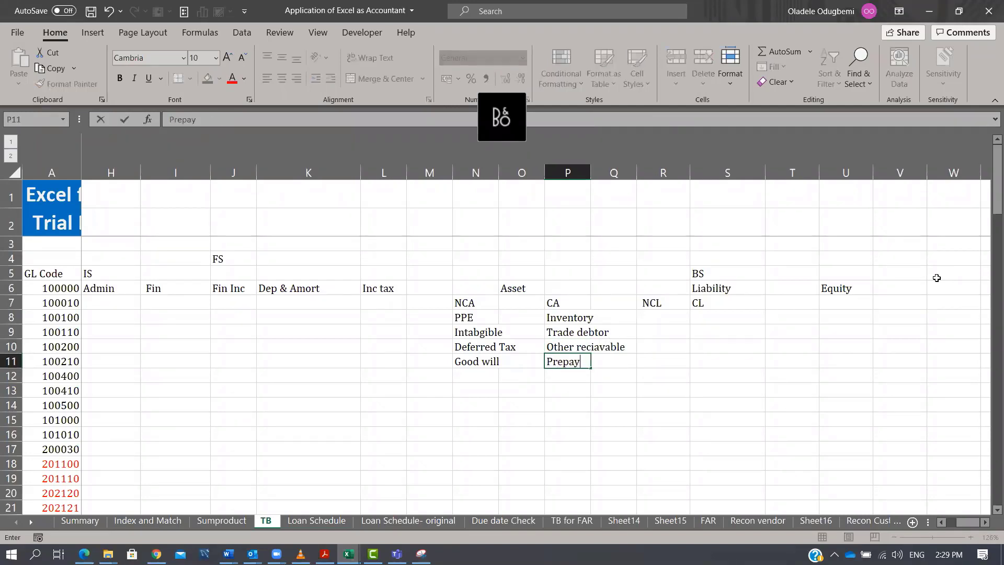
{"action": "key", "text": "Return"}
Enter the non-current liability items Borrowing and Defrrred tax liability in R8:R9.
{"action": "key", "text": "Up"}
{"action": "key", "text": "Up"}
{"action": "key", "text": "Up"}
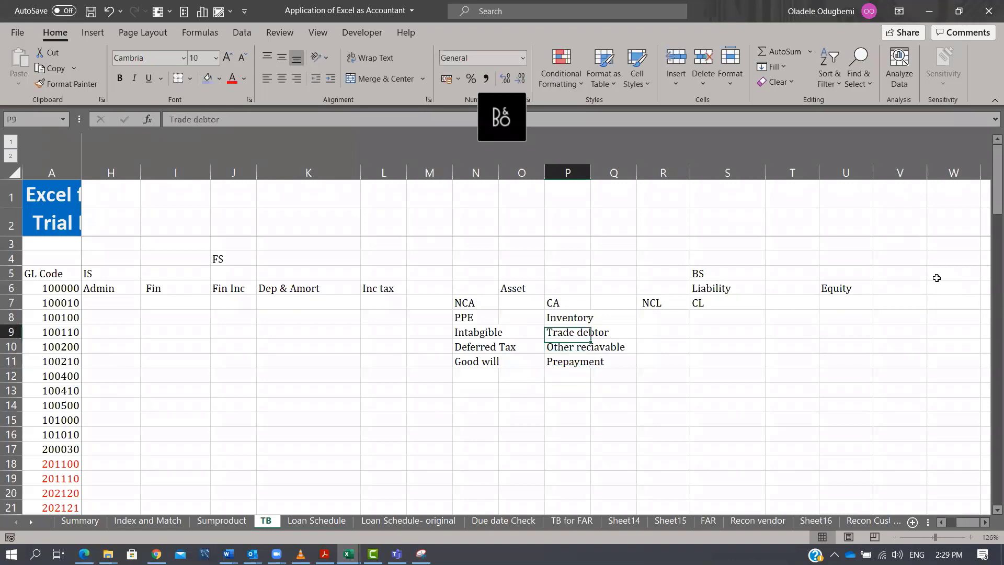
{"action": "key", "text": "Right"}
{"action": "key", "text": "Right"}
{"action": "key", "text": "Up"}
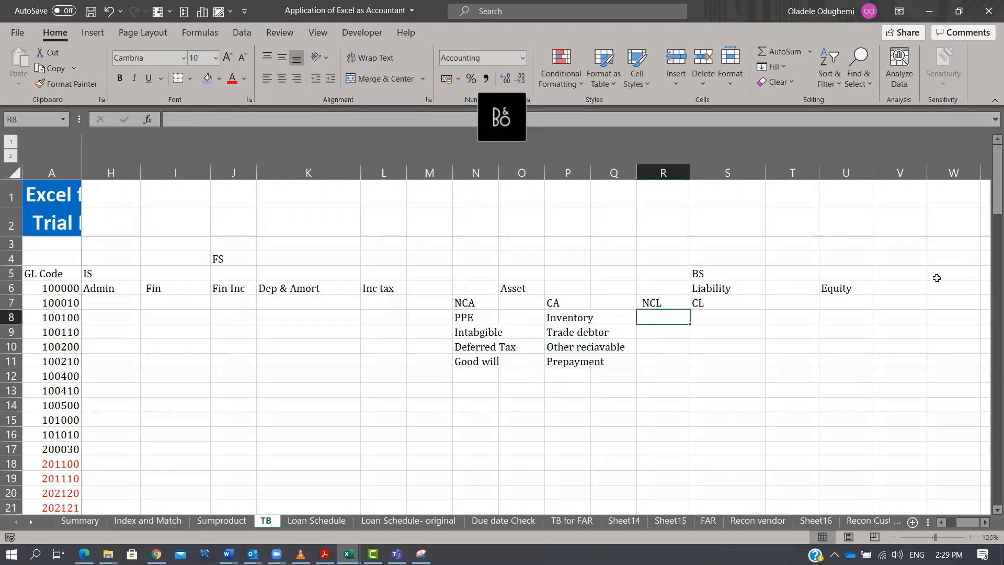
{"action": "type", "text": "Borrowing"}
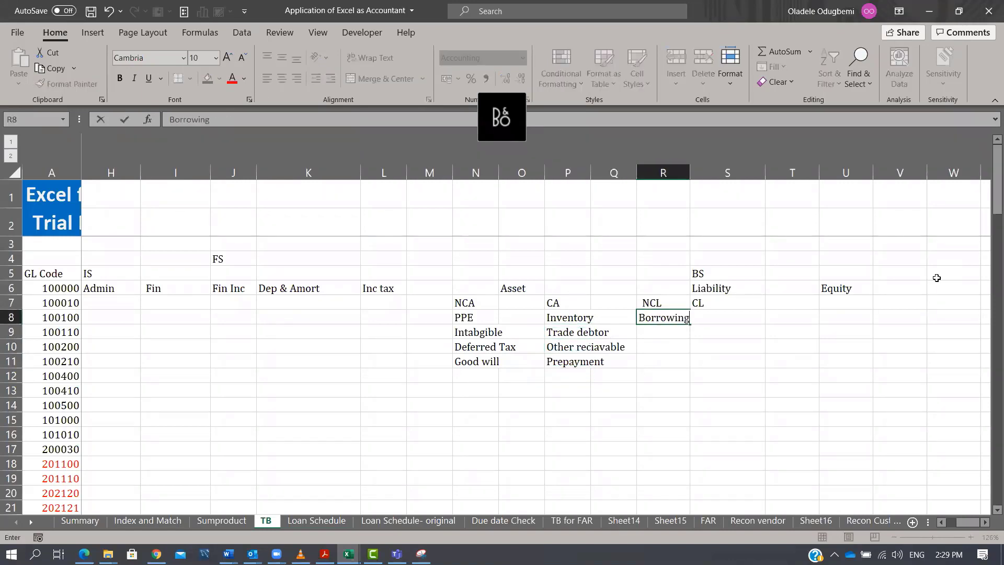
{"action": "key", "text": "Return"}
{"action": "type", "text": "Defrrred tax liability"}
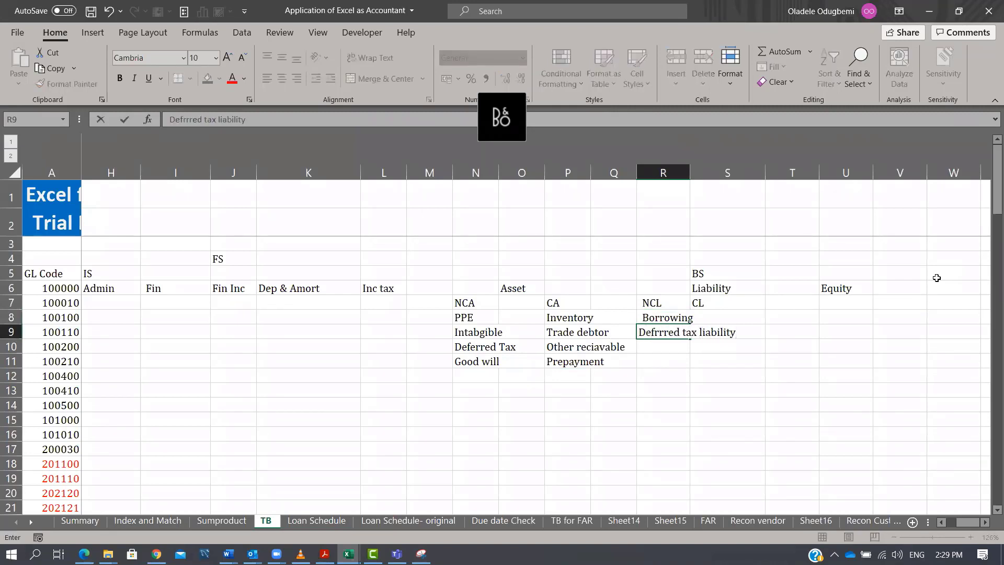
{"action": "key", "text": "Return"}
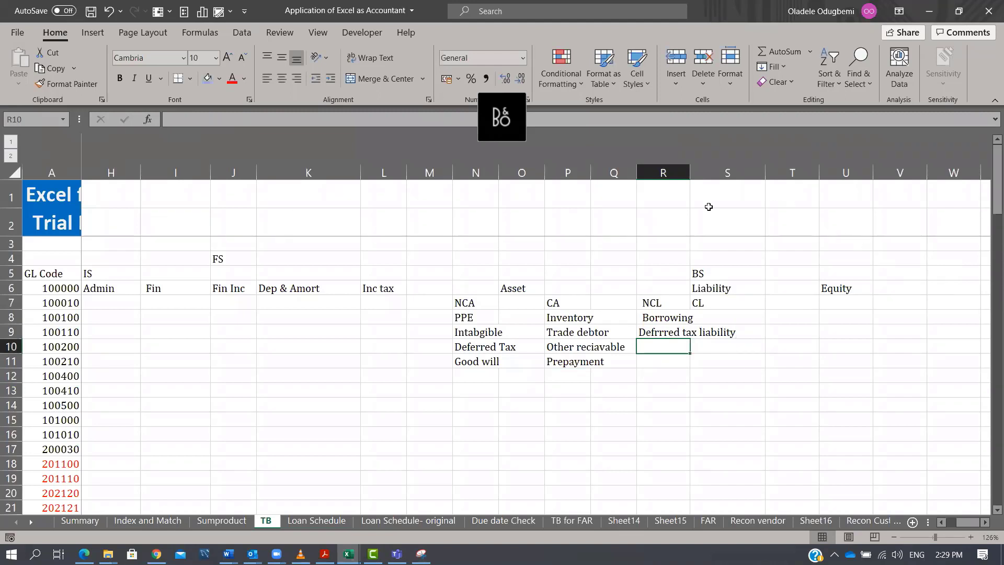
Autofit column R and enter Lease liability in R10.
{"action": "double_click", "coordinate": [690, 171]}
{"action": "type", "text": "Le"}
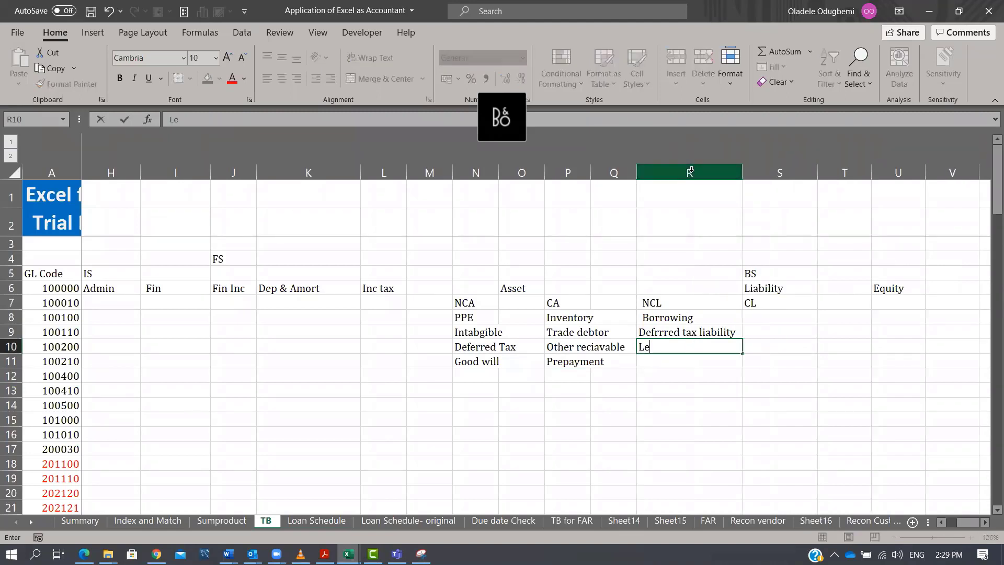
{"action": "type", "text": "ase liability"}
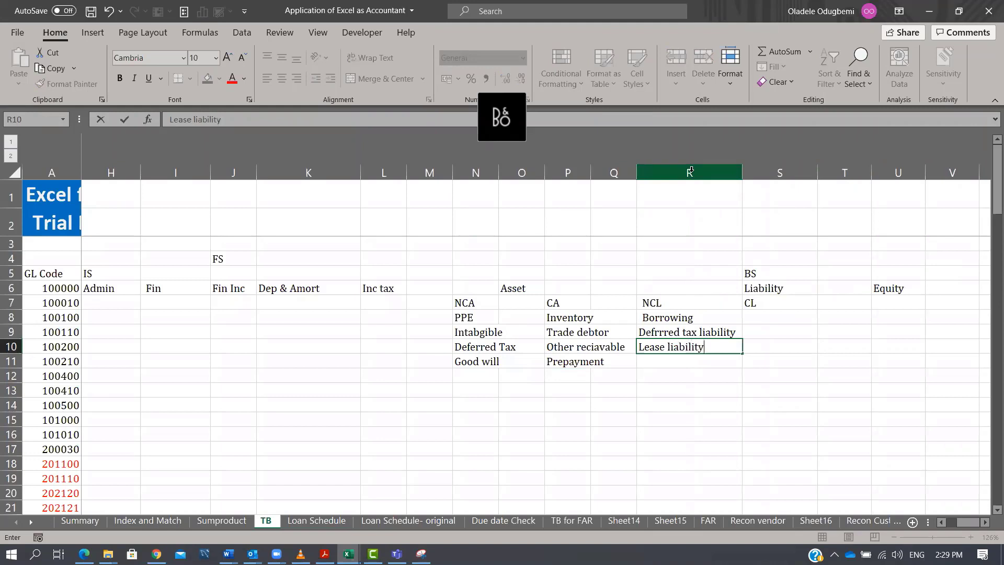
{"action": "key", "text": "Return"}
List the current liability items Trade creditor, Accrual, Other payab;le and statutoroty payable in S8:S11.
{"action": "key", "text": "Up"}
{"action": "key", "text": "Up"}
{"action": "key", "text": "Right"}
{"action": "key", "text": "Up"}
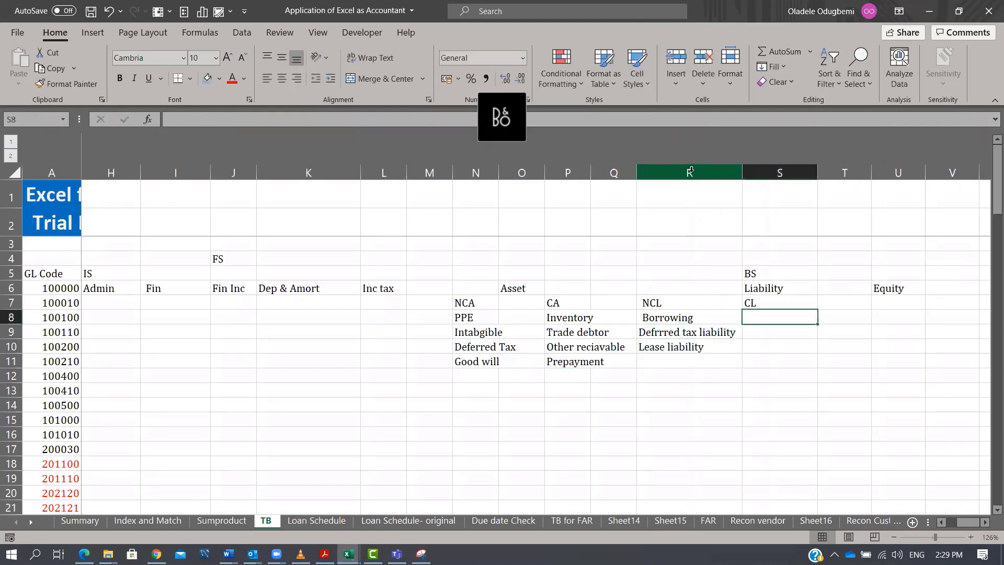
{"action": "type", "text": "Trade creditor"}
{"action": "key", "text": "Return"}
{"action": "type", "text": "Accrual"}
{"action": "key", "text": "Return"}
{"action": "type", "text": "Other payab;l"}
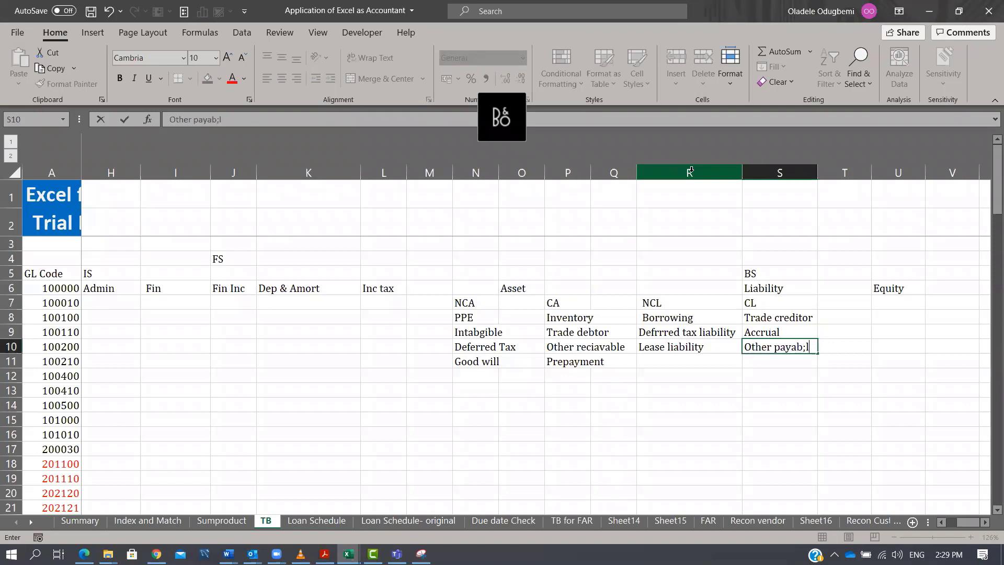
{"action": "type", "text": "e"}
{"action": "key", "text": "Return"}
{"action": "type", "text": "statutor"}
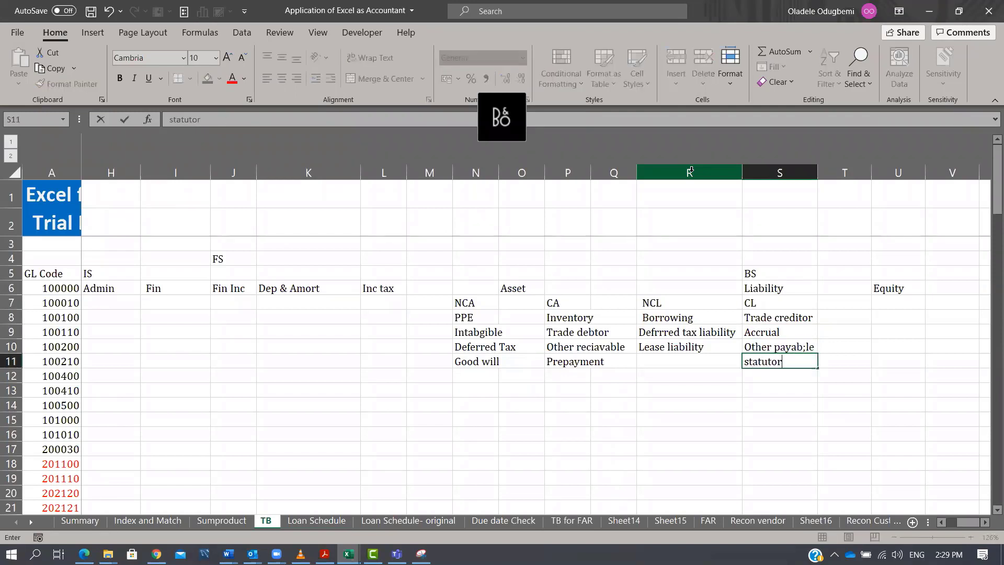
{"action": "type", "text": "oty payable"}
{"action": "key", "text": "Return"}
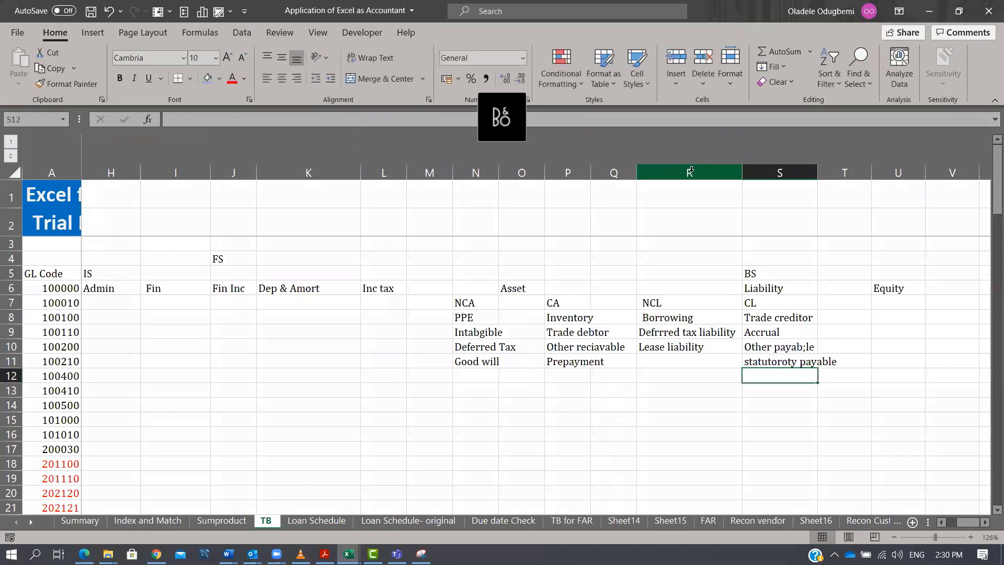
Enter Income tax liability in cell S12.
{"action": "type", "text": "Income tax"}
{"action": "key", "text": "Return"}
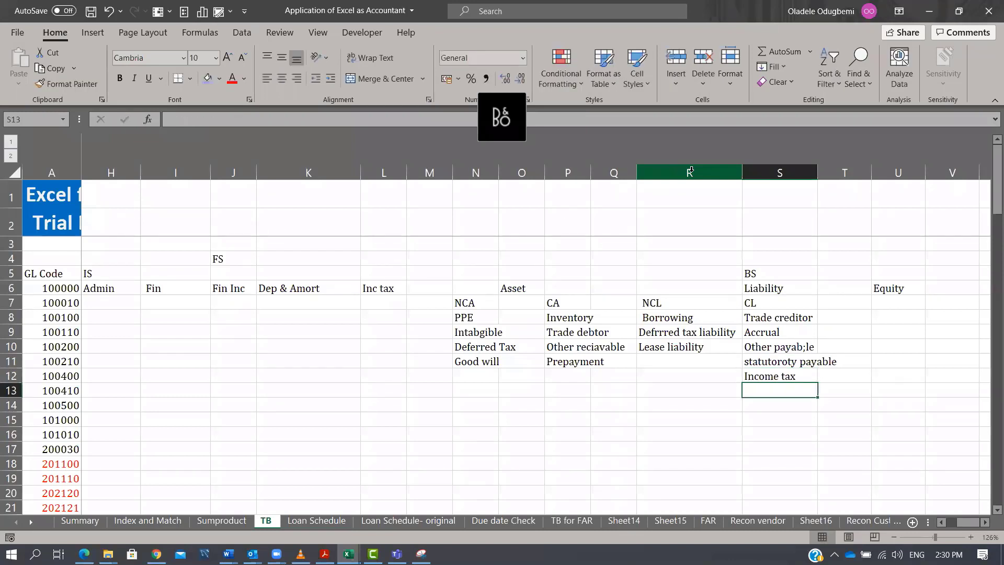
{"action": "key", "text": "Up"}
{"action": "key", "text": "F2"}
{"action": "type", "text": "liability"}
{"action": "key", "text": "ctrl+Return"}
Enter the equity items Share captial and Sahre premium in U7:U8.
{"action": "key", "text": "Up"}
{"action": "key", "text": "Up"}
{"action": "key", "text": "Up"}
{"action": "key", "text": "Up"}
{"action": "key", "text": "Right"}
{"action": "key", "text": "Up"}
{"action": "key", "text": "Right"}
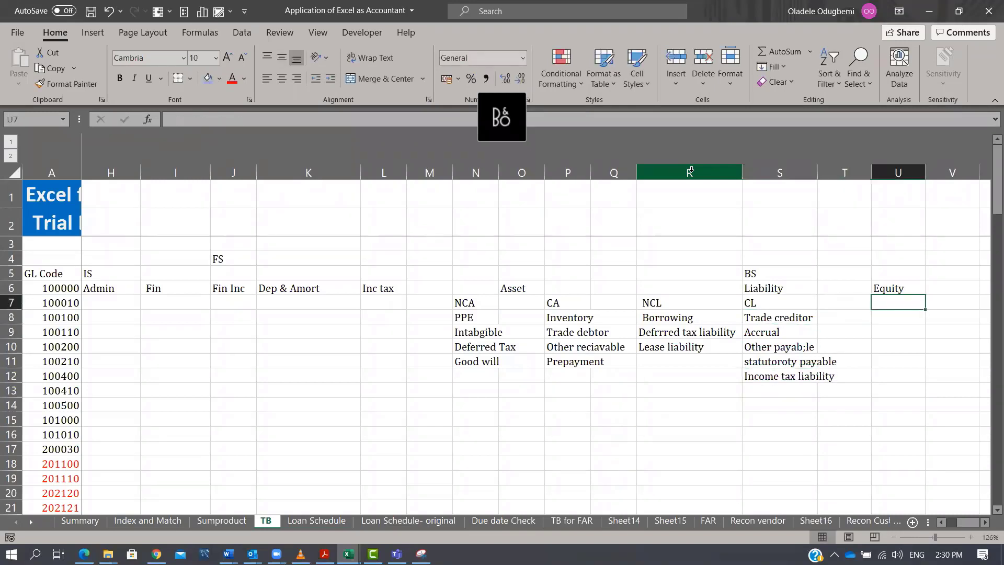
{"action": "type", "text": "Share captial"}
{"action": "key", "text": "Return"}
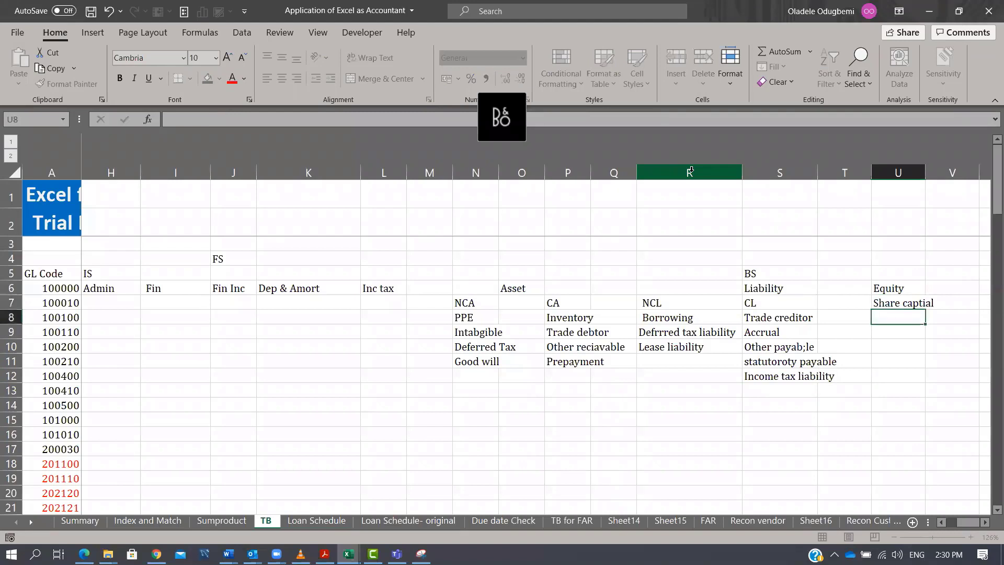
{"action": "type", "text": "Sahre premium"}
{"action": "key", "text": "Return"}
Enter the equity items Retained earnings and Other reserves in U9:U10.
{"action": "type", "text": "Retaiend"}
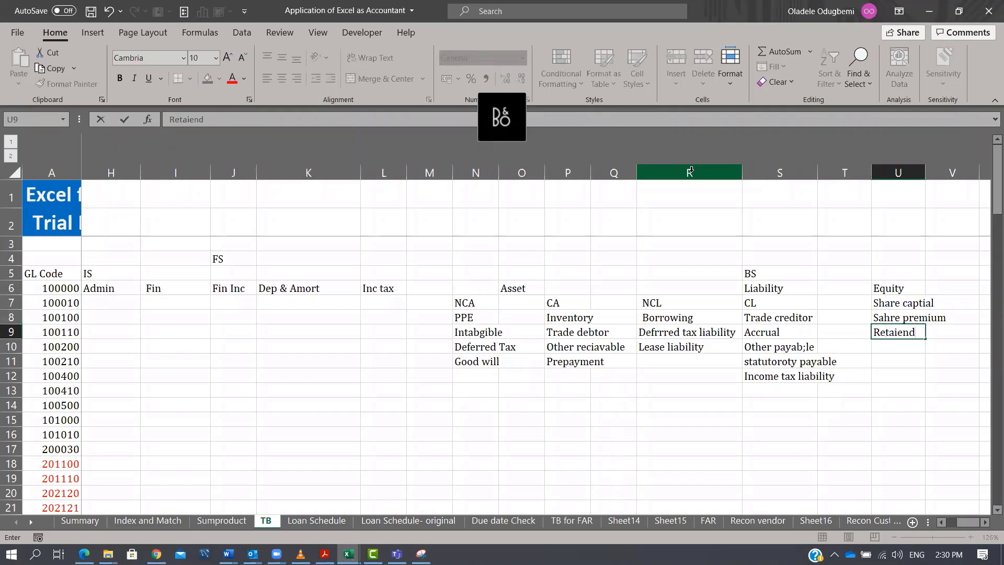
{"action": "key", "text": "BackSpace"}
{"action": "type", "text": "ned earnign"}
{"action": "key", "text": "BackSpace"}
{"action": "type", "text": "ngs"}
{"action": "key", "text": "Return"}
{"action": "type", "text": "Other reserves"}
{"action": "key", "text": "Return"}
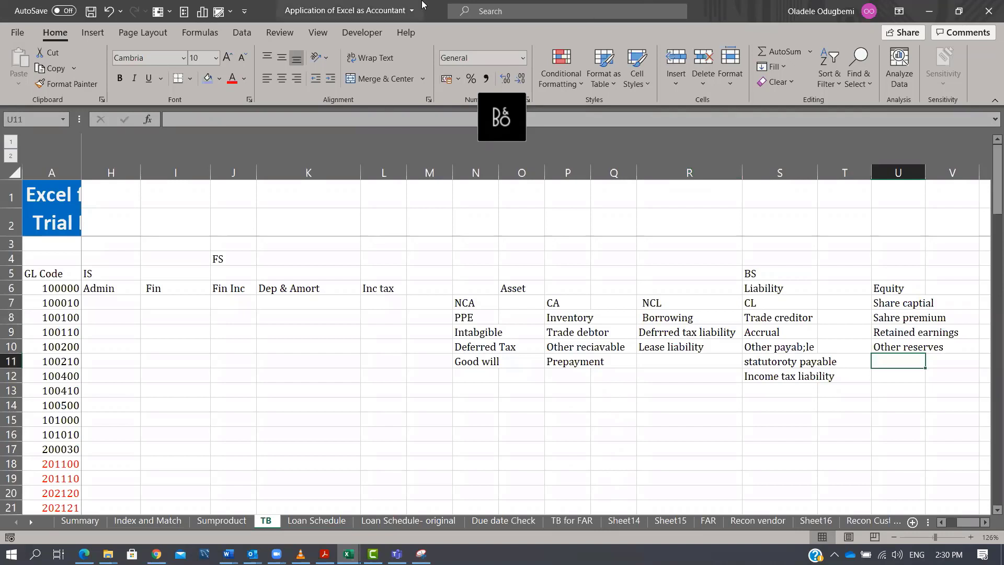
Apply a blue fill to the FS mapping area H3:V16.
{"action": "left_click", "coordinate": [97, 262]}
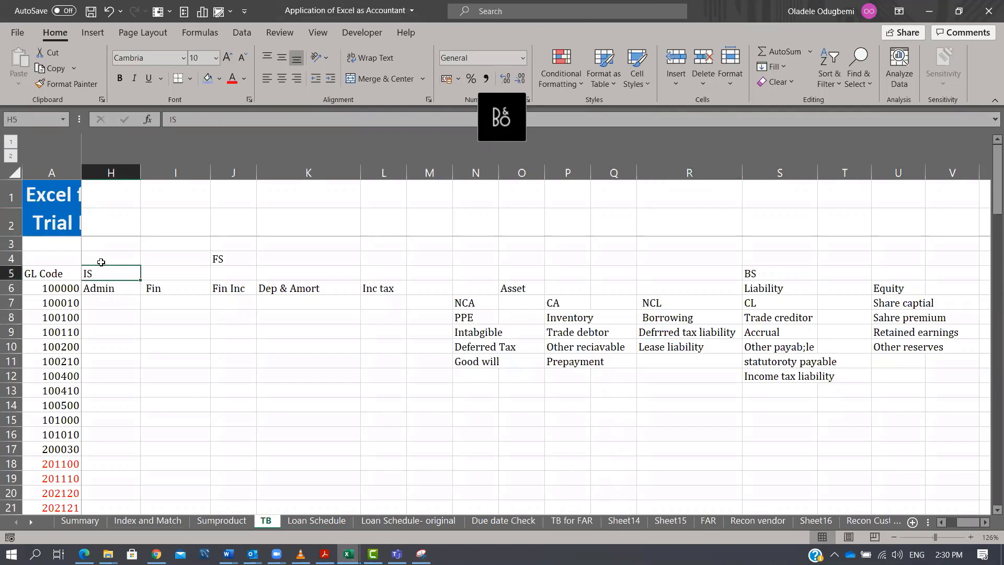
{"action": "left_click_drag", "start_coordinate": [99, 245], "coordinate": [962, 435]}
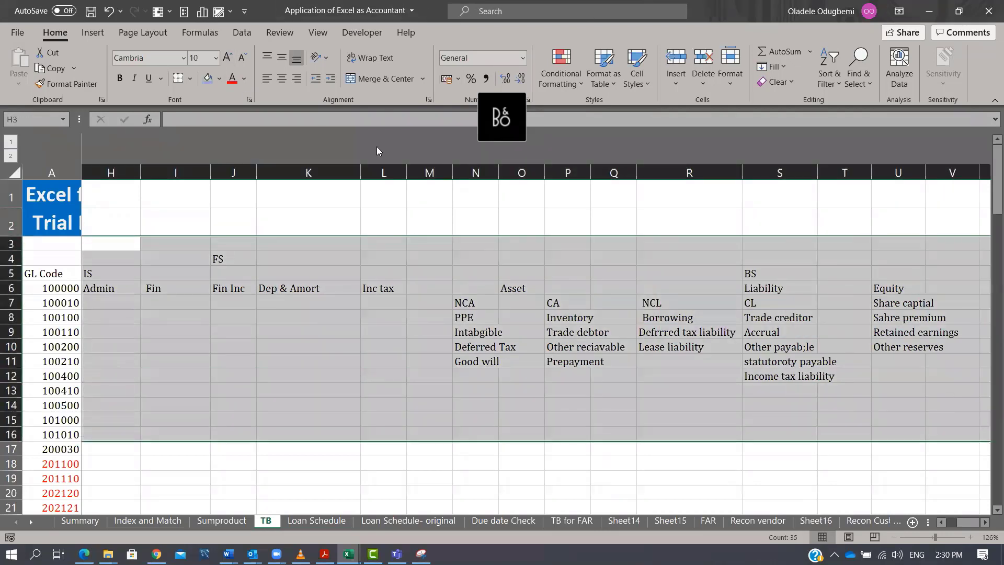
{"action": "left_click", "coordinate": [208, 77]}
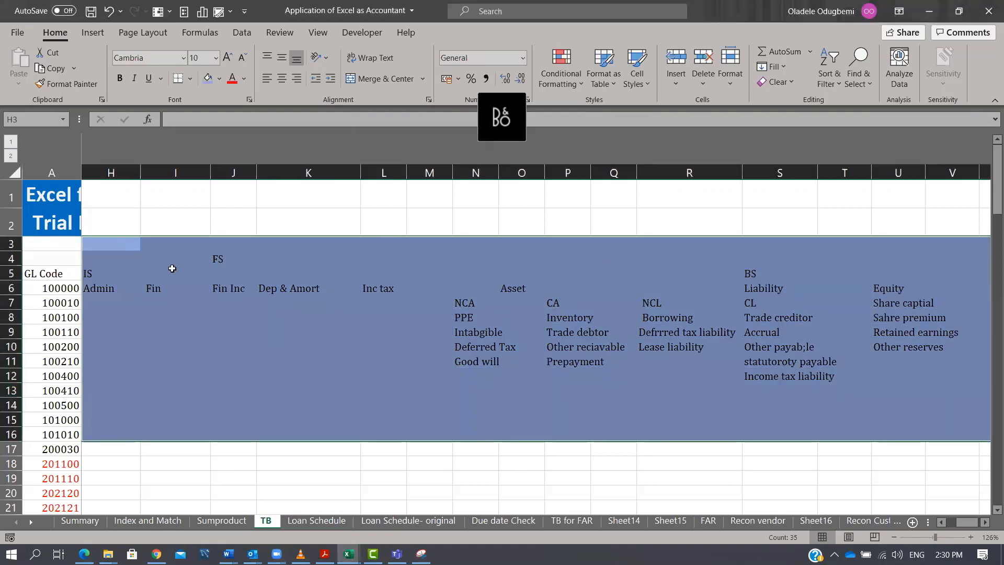
Insert three blank columns before column H, ahead of the FS mapping area.
{"action": "left_click", "coordinate": [113, 298]}
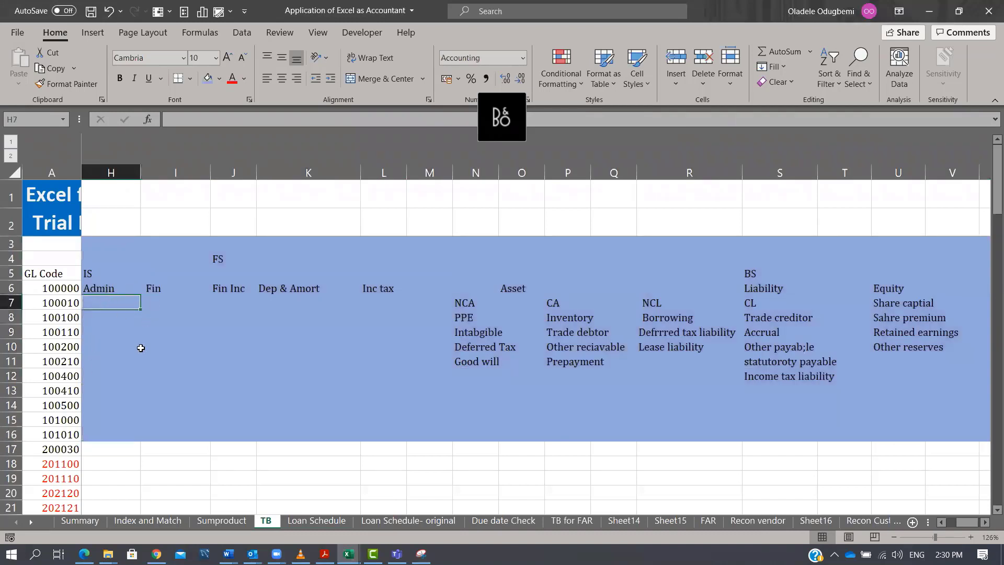
{"action": "left_click", "coordinate": [116, 173]}
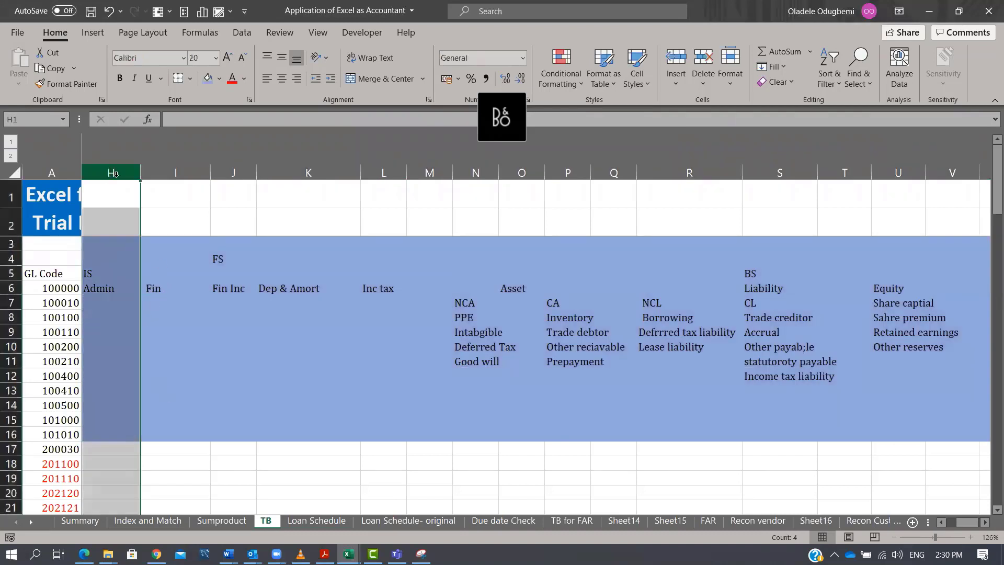
{"action": "key", "text": "ctrl+plus"}
{"action": "key", "text": "ctrl+plus"}
{"action": "key", "text": "ctrl+plus"}
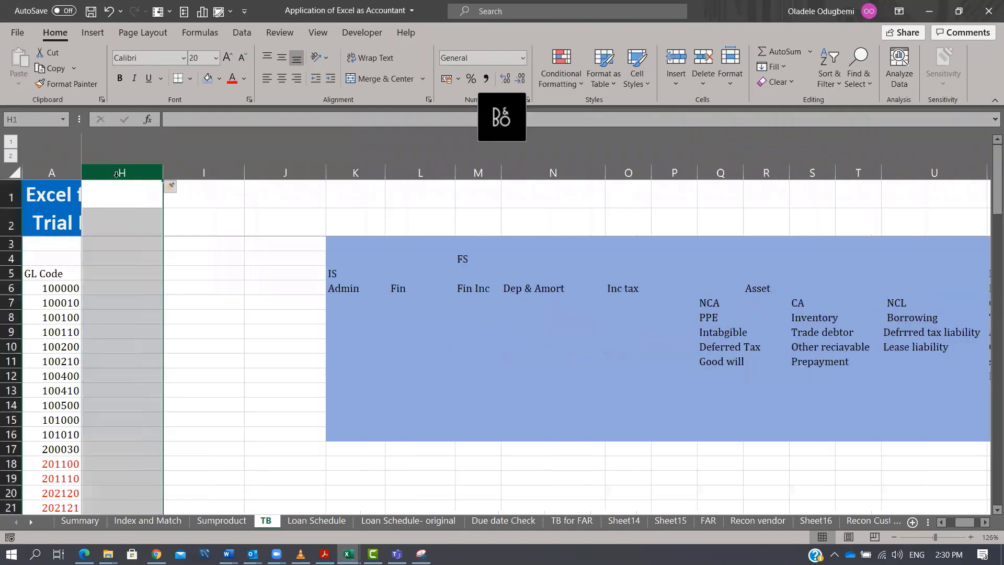
Copy the Classification entries from column C and paste them into the new column H starting at H7.
{"action": "left_click", "coordinate": [947, 521]}
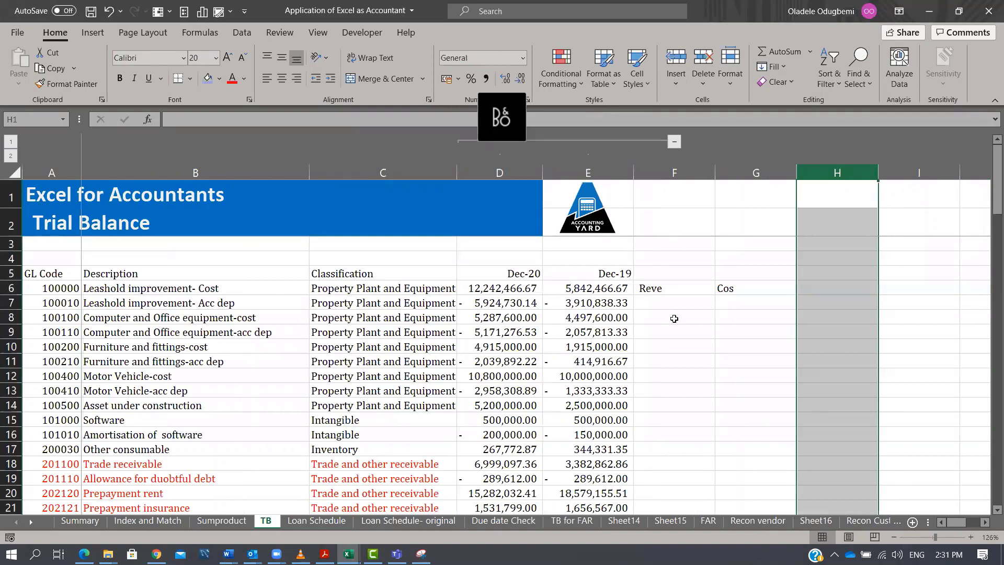
{"action": "left_click_drag", "start_coordinate": [594, 289], "coordinate": [564, 467]}
{"action": "scroll", "coordinate": [672, 379], "scroll_direction": "up", "scroll_amount": 2}
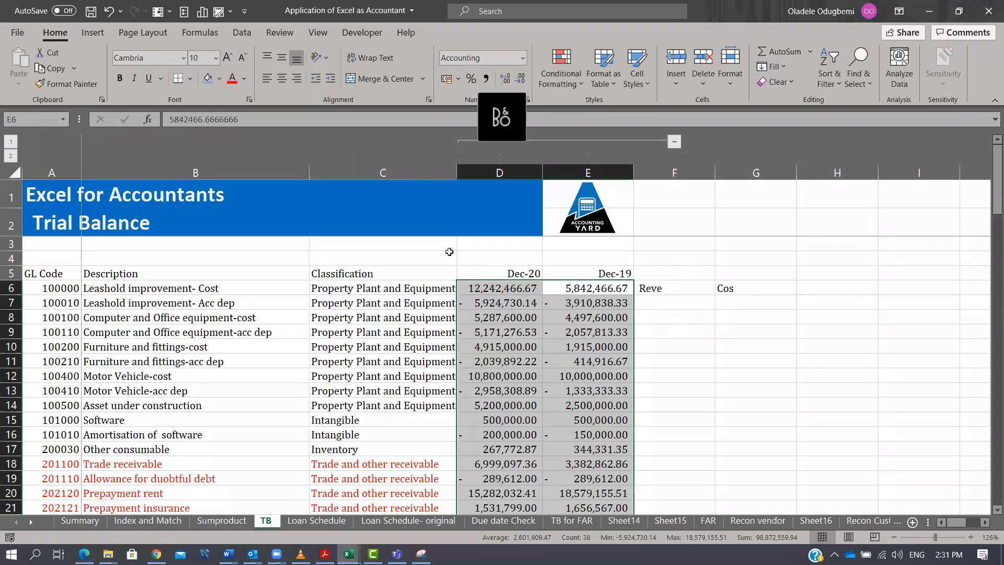
{"action": "left_click", "coordinate": [368, 172]}
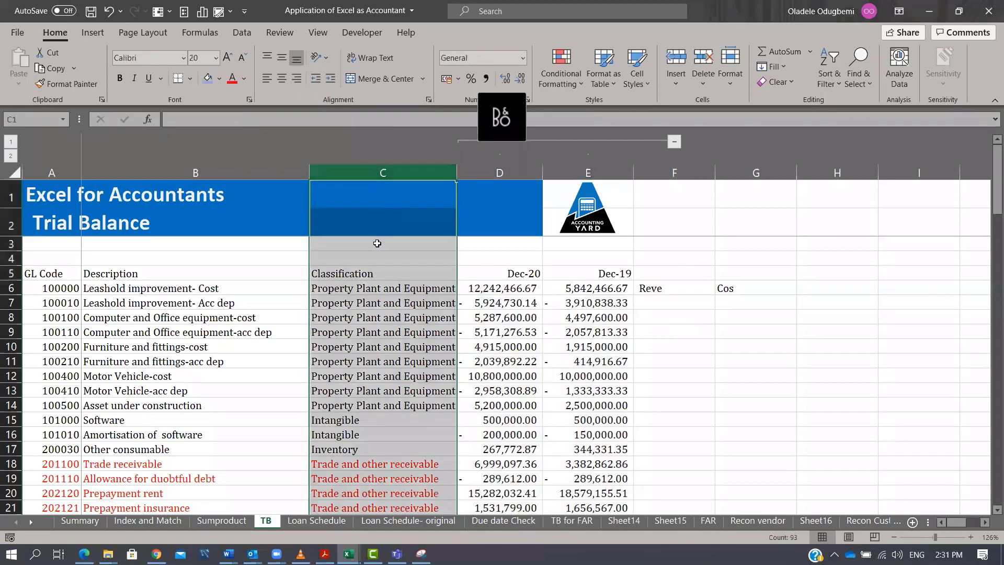
{"action": "left_click_drag", "start_coordinate": [365, 289], "coordinate": [366, 523]}
{"action": "scroll", "coordinate": [613, 385], "scroll_direction": "up", "scroll_amount": 3}
{"action": "key", "text": "ctrl+shift+Down"}
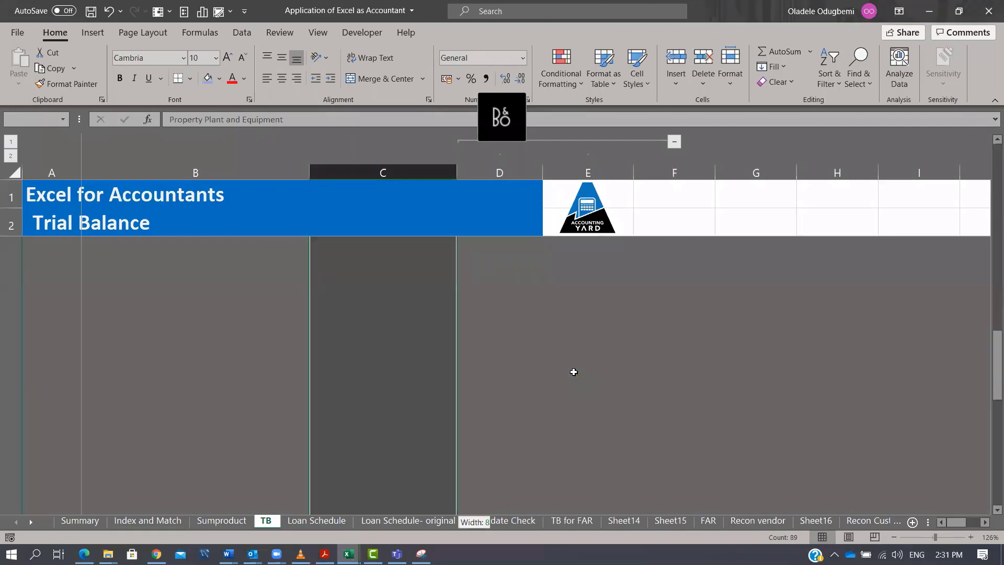
{"action": "key", "text": "ctrl+c"}
{"action": "key", "text": "Up"}
{"action": "key", "text": "Up"}
{"action": "key", "text": "Right"}
{"action": "key", "text": "Right"}
{"action": "key", "text": "Right"}
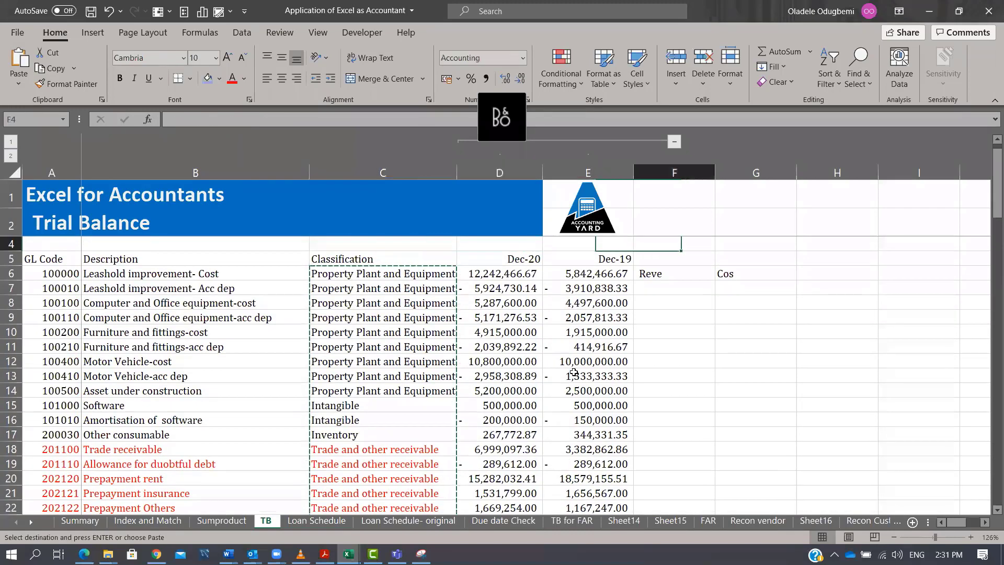
{"action": "key", "text": "Right"}
{"action": "key", "text": "Right"}
{"action": "key", "text": "Down"}
{"action": "key", "text": "Down"}
{"action": "key", "text": "Down"}
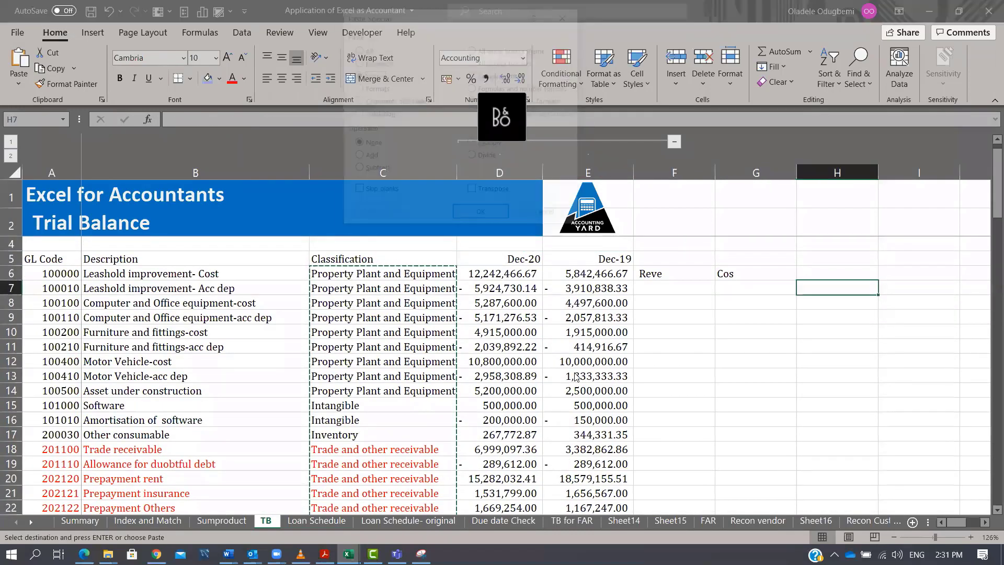
{"action": "key", "text": "ctrl+v"}
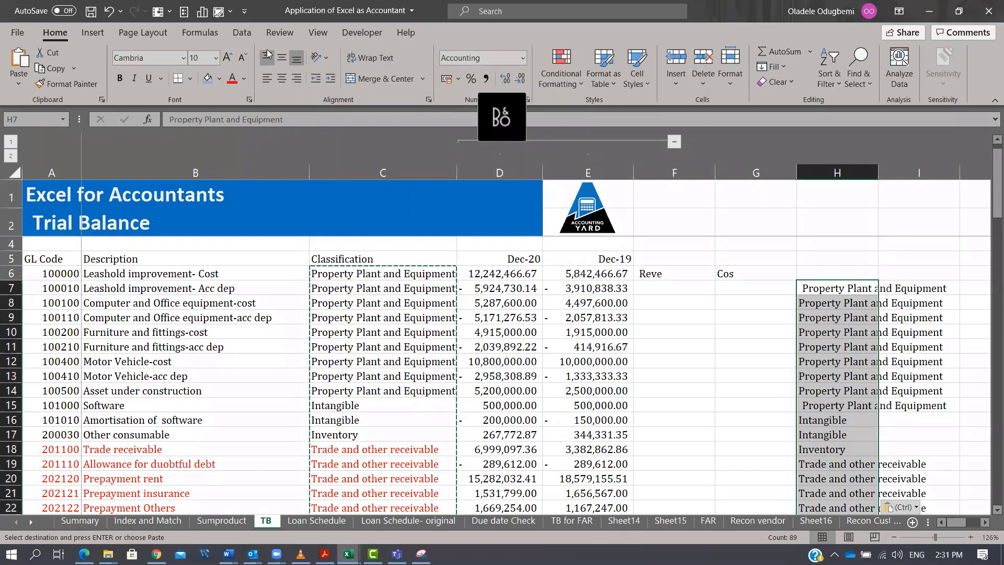
Remove duplicates from the pasted classification list in column H, continuing with the current selection only.
{"action": "key", "text": "alt+a"}
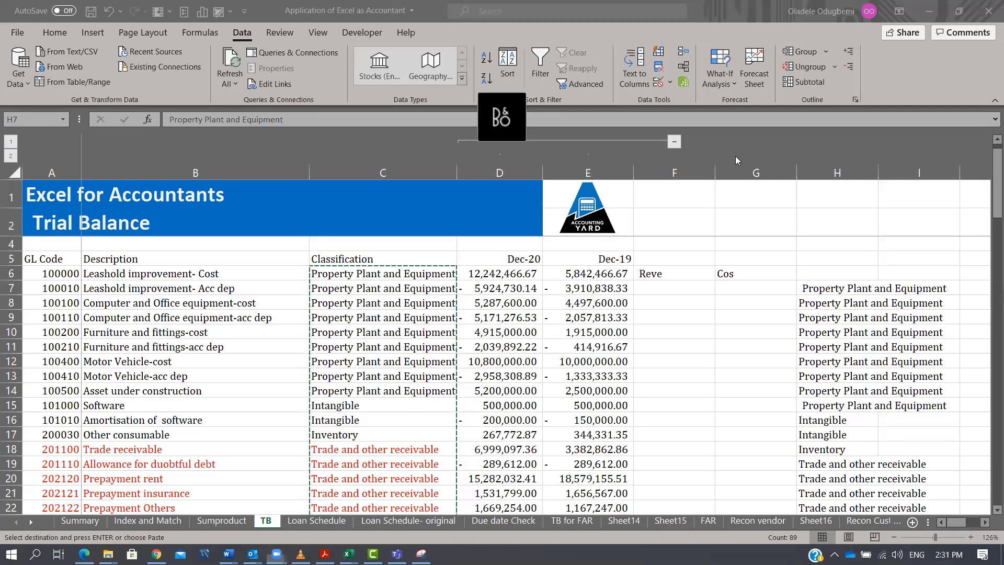
{"action": "left_click", "coordinate": [805, 149]}
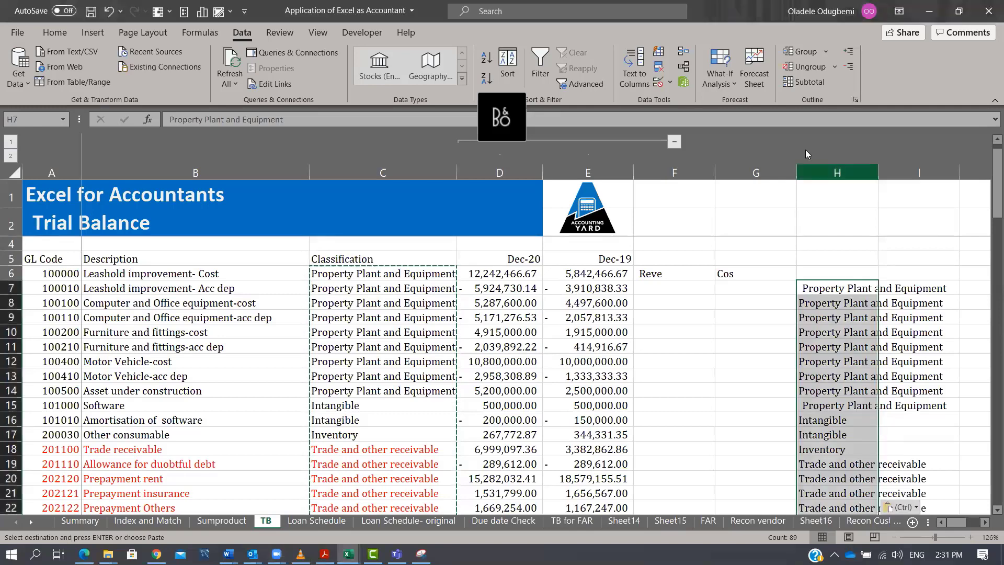
{"action": "left_click", "coordinate": [659, 68]}
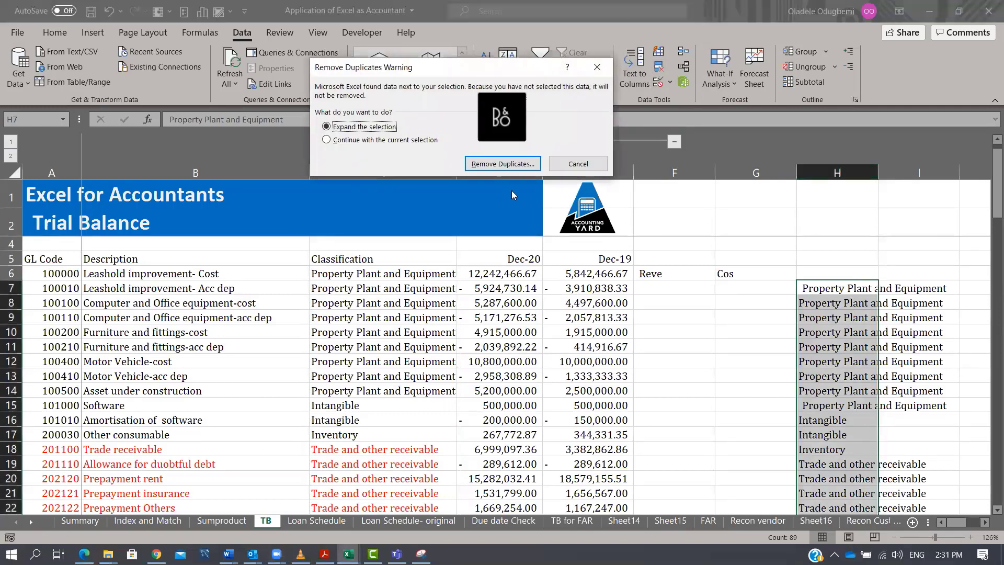
{"action": "left_click", "coordinate": [377, 140]}
{"action": "left_click", "coordinate": [495, 165]}
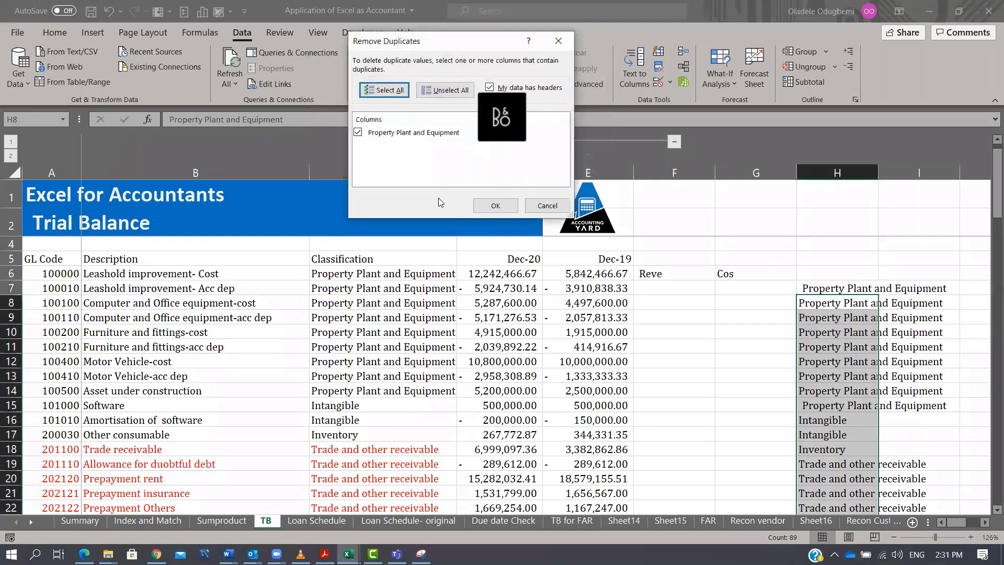
{"action": "left_click", "coordinate": [492, 212]}
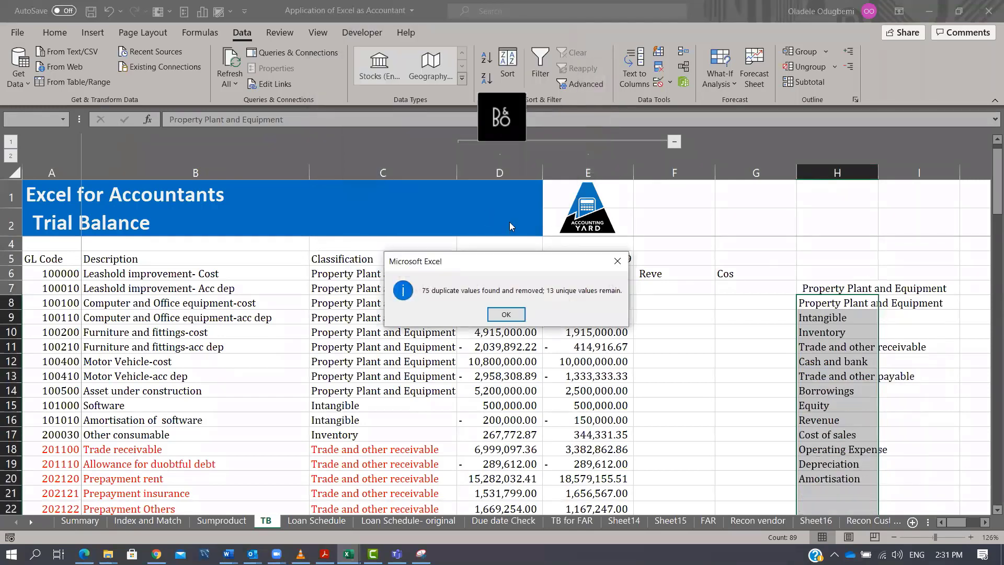
{"action": "left_click", "coordinate": [505, 314]}
Clear the leftover duplicate Property Plant and Equipment entry in H7.
{"action": "left_click", "coordinate": [838, 283]}
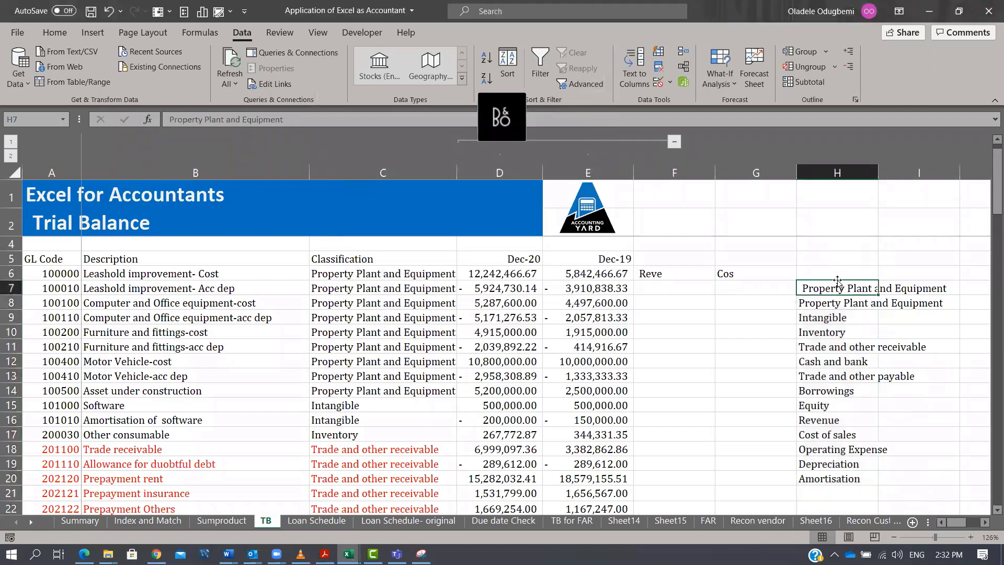
{"action": "key", "text": "Delete"}
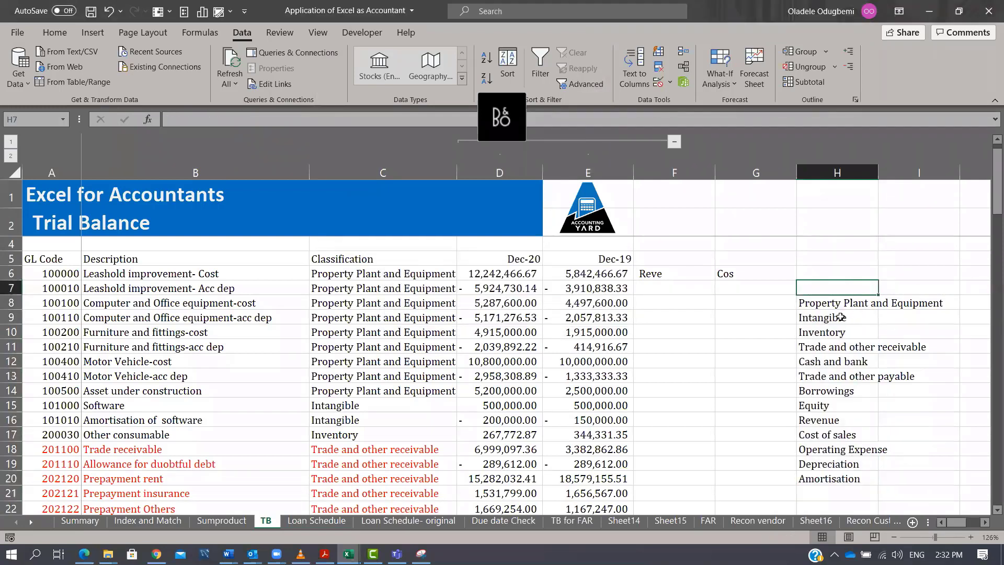
Insert blank cells shifting down between the category entries in column H to space them apart, from H9 to H31.
{"action": "left_click", "coordinate": [865, 314]}
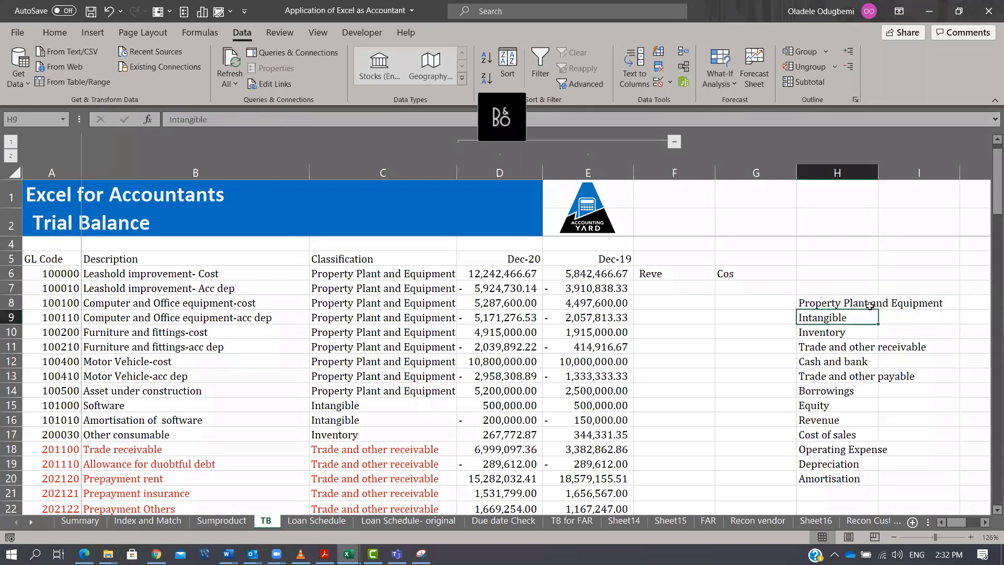
{"action": "key", "text": "ctrl+shift+plus"}
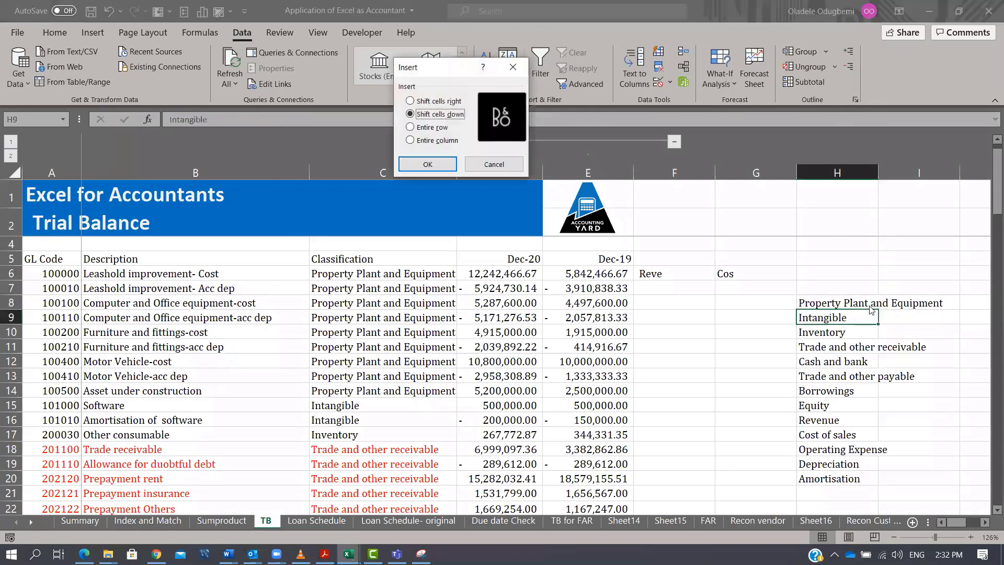
{"action": "key", "text": "Return"}
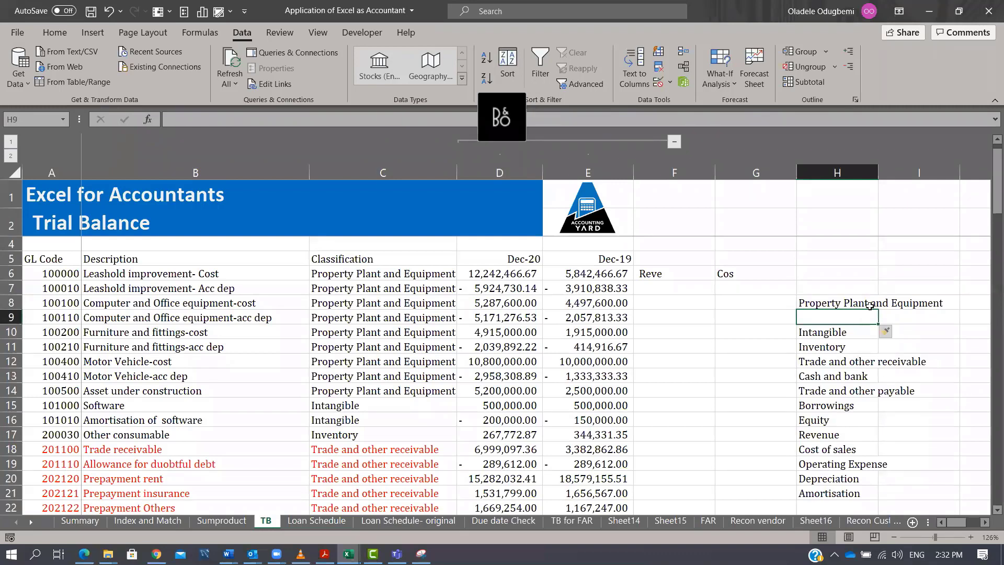
{"action": "key", "text": "F4"}
{"action": "key", "text": "Down"}
{"action": "key", "text": "Down"}
{"action": "key", "text": "Down"}
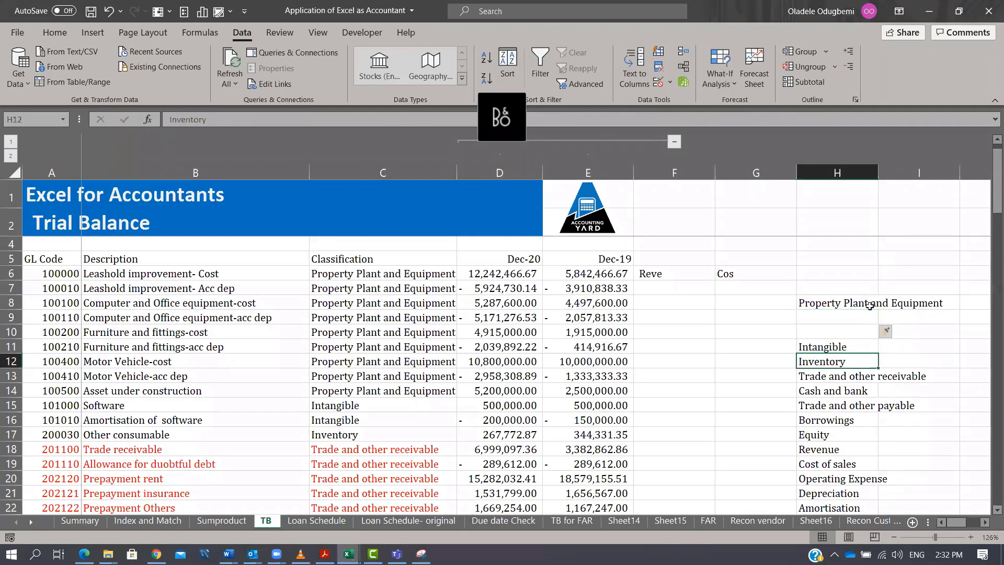
{"action": "key", "text": "F4"}
{"action": "key", "text": "F4"}
{"action": "key", "text": "Down"}
{"action": "key", "text": "Down"}
{"action": "key", "text": "Down"}
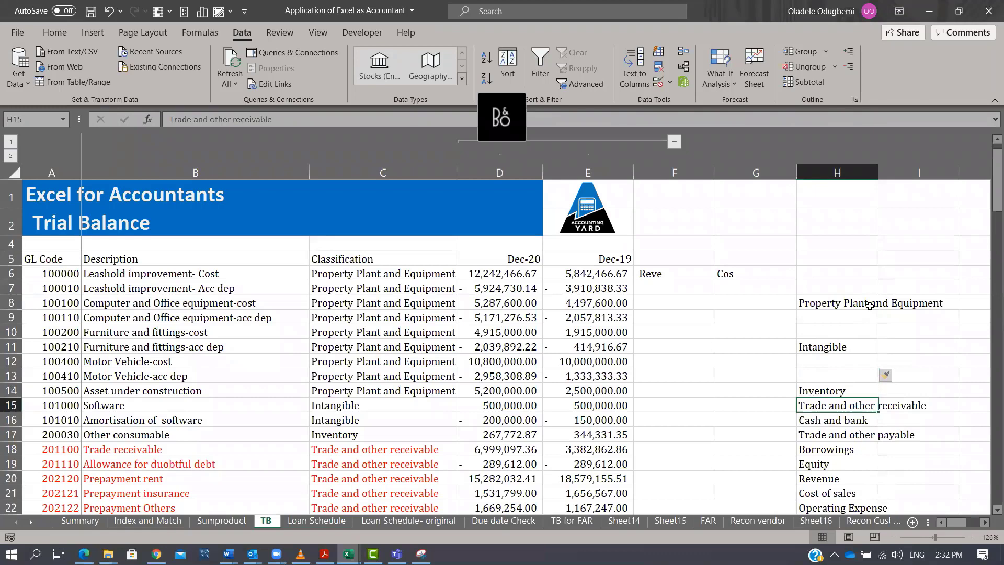
{"action": "key", "text": "F4"}
{"action": "key", "text": "F4"}
{"action": "key", "text": "F4"}
{"action": "key", "text": "Down"}
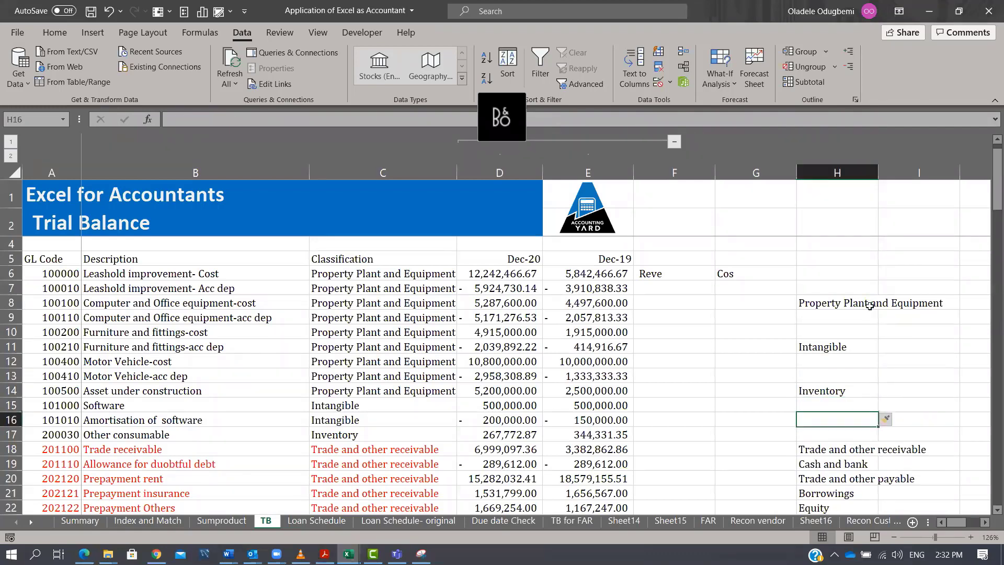
{"action": "key", "text": "Down"}
{"action": "key", "text": "Down"}
{"action": "key", "text": "Down"}
{"action": "key", "text": "F4"}
{"action": "key", "text": "F4"}
{"action": "key", "text": "F4"}
{"action": "key", "text": "Down"}
{"action": "key", "text": "Down"}
{"action": "key", "text": "Down"}
{"action": "key", "text": "Down"}
{"action": "key", "text": "F4"}
{"action": "key", "text": "F4"}
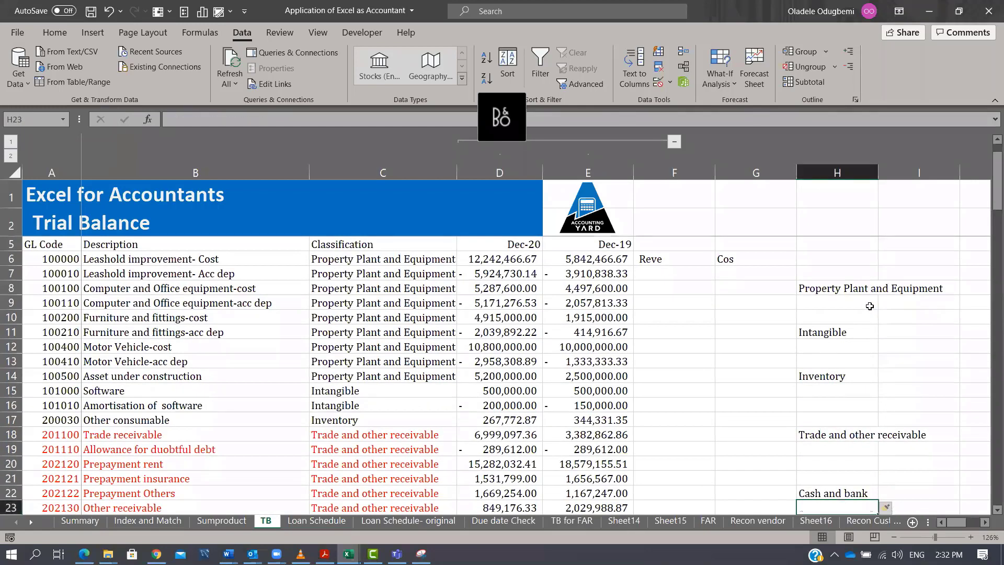
{"action": "key", "text": "Down"}
{"action": "key", "text": "Down"}
{"action": "key", "text": "Down"}
{"action": "key", "text": "F4"}
{"action": "key", "text": "F4"}
{"action": "key", "text": "F4"}
{"action": "key", "text": "F4"}
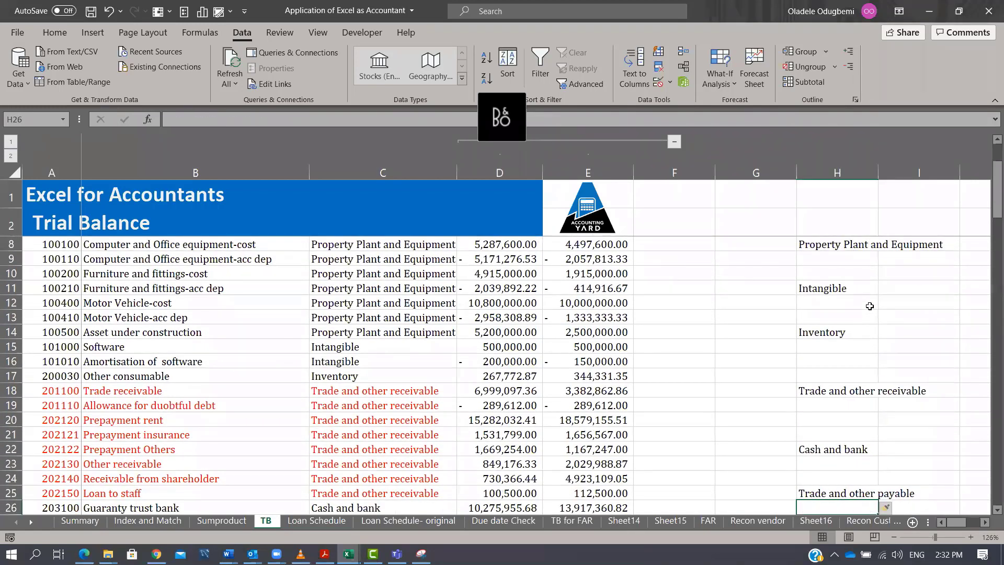
{"action": "key", "text": "Down"}
{"action": "key", "text": "Down"}
{"action": "key", "text": "Down"}
{"action": "key", "text": "Down"}
{"action": "key", "text": "Down"}
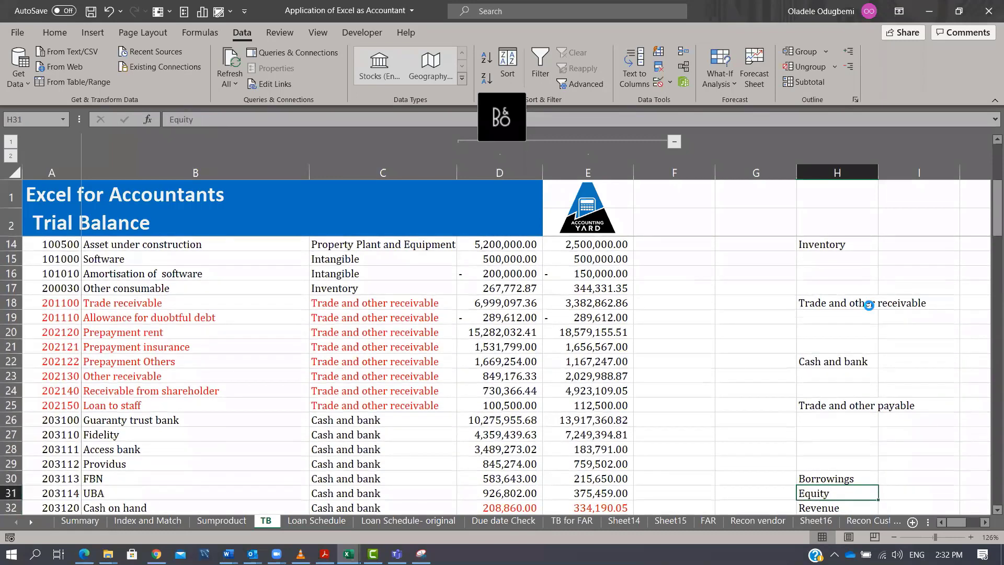
{"action": "key", "text": "F4"}
{"action": "key", "text": "F4"}
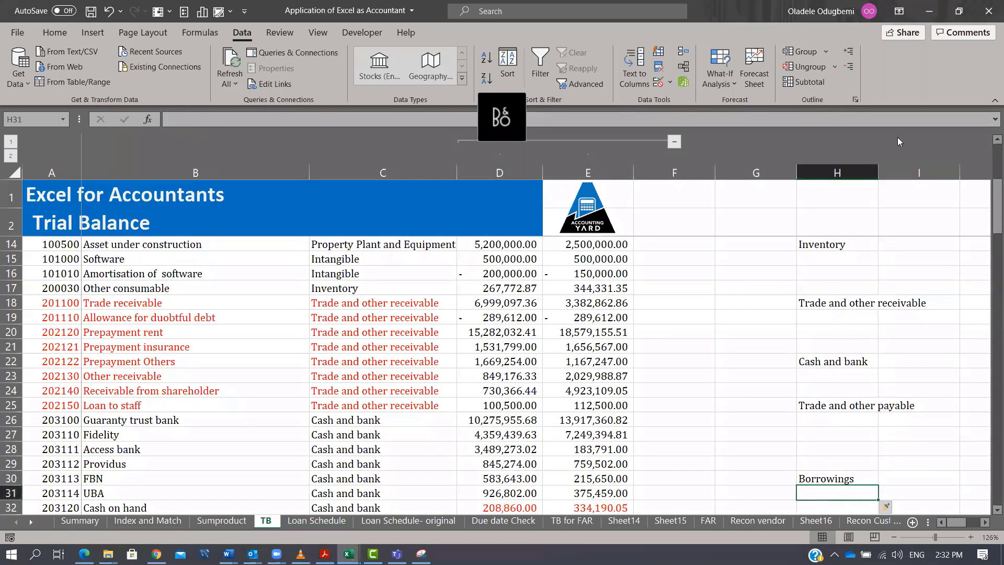
Copy the Classification column from C5 down to the last account into a new workbook and autofit its column.
{"action": "left_click", "coordinate": [761, 240]}
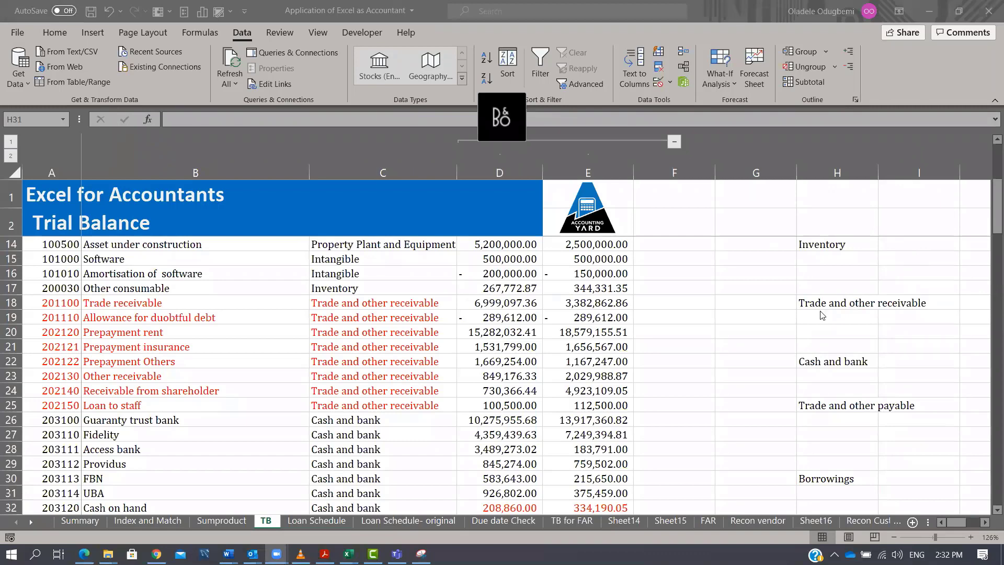
{"action": "left_click", "coordinate": [422, 318]}
{"action": "left_click", "coordinate": [386, 323]}
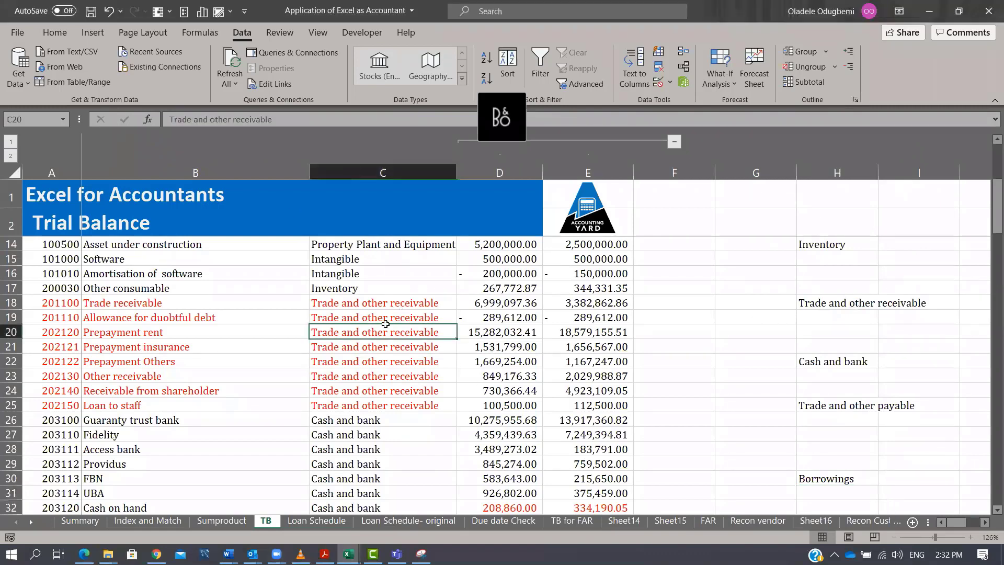
{"action": "key", "text": "ctrl+Up"}
{"action": "key", "text": "ctrl+Up"}
{"action": "key", "text": "Down"}
{"action": "key", "text": "Down"}
{"action": "key", "text": "Down"}
{"action": "key", "text": "Up"}
{"action": "key", "text": "ctrl+shift+Down"}
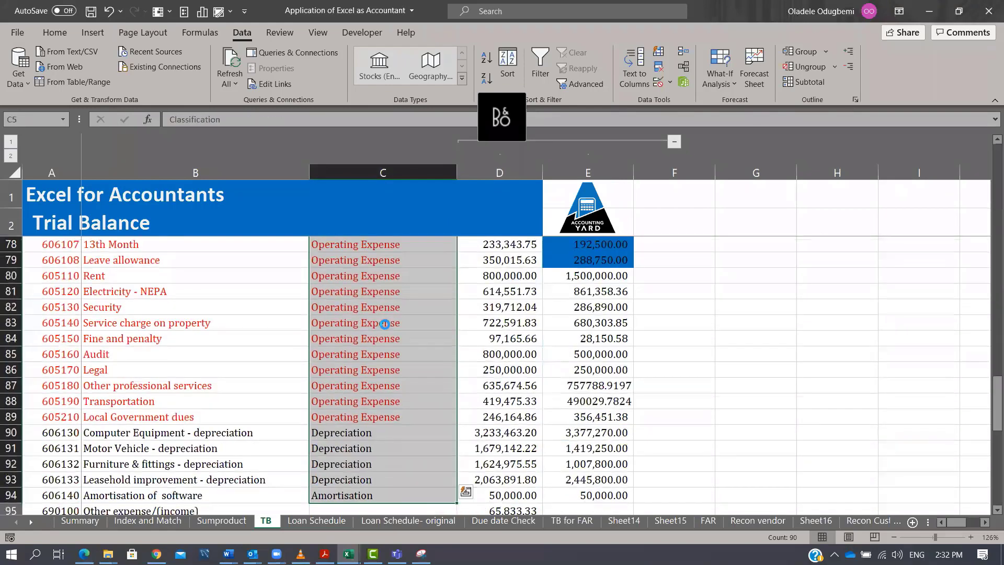
{"action": "key", "text": "ctrl+c"}
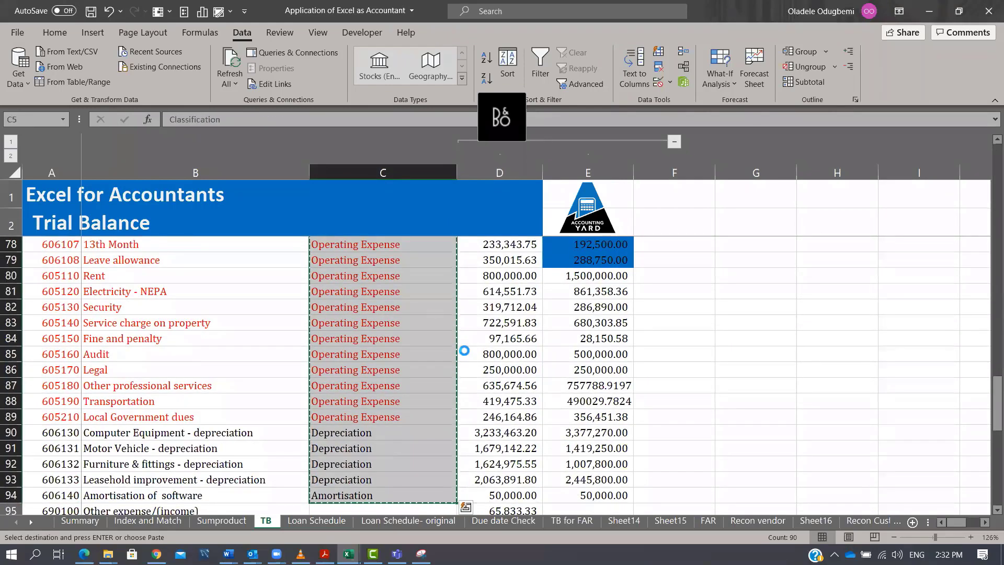
{"action": "key", "text": "ctrl+n"}
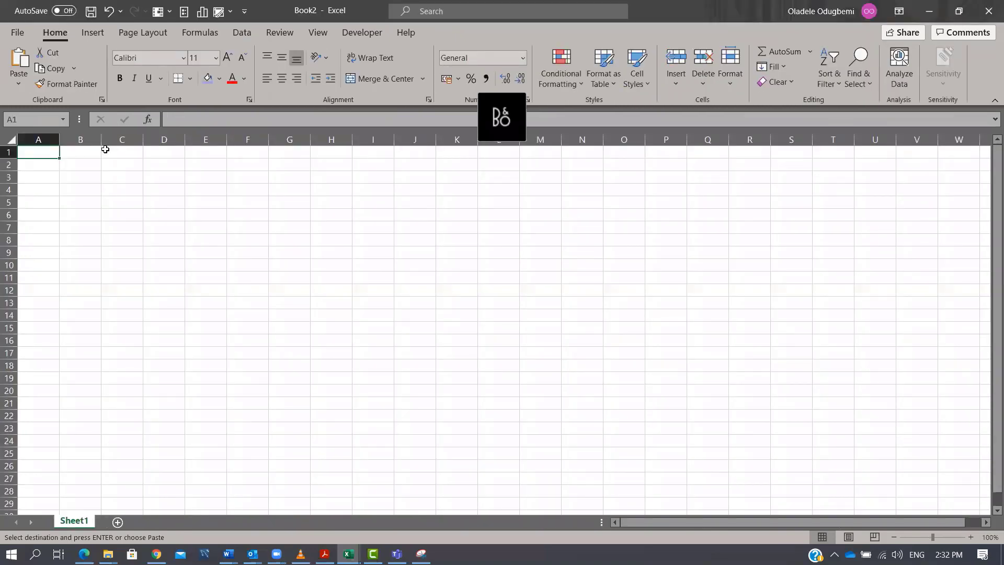
{"action": "key", "text": "ctrl+v"}
{"action": "double_click", "coordinate": [59, 139]}
{"action": "left_click", "coordinate": [65, 137]}
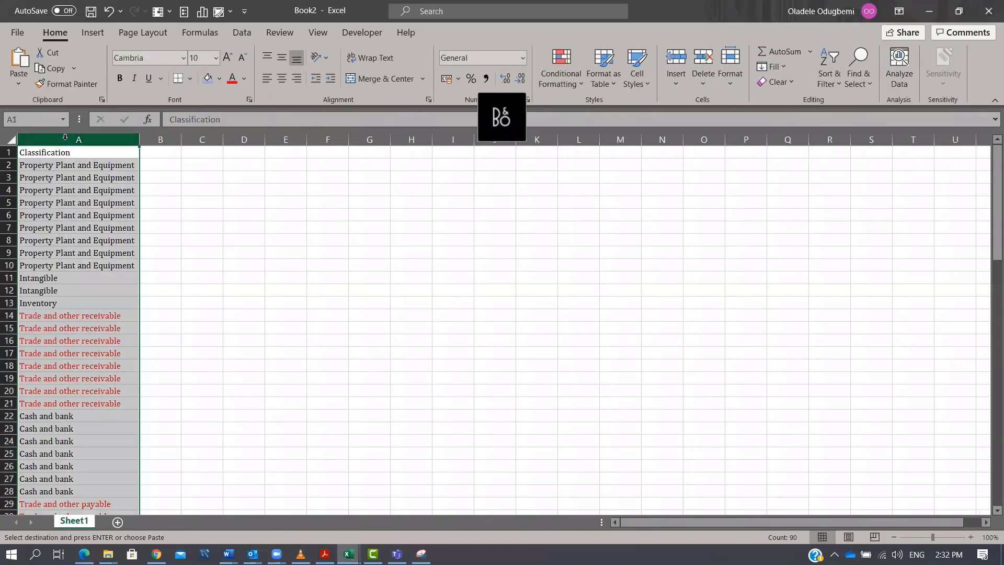
Remove duplicates from the pasted Classification list in the new workbook.
{"action": "left_click", "coordinate": [242, 36]}
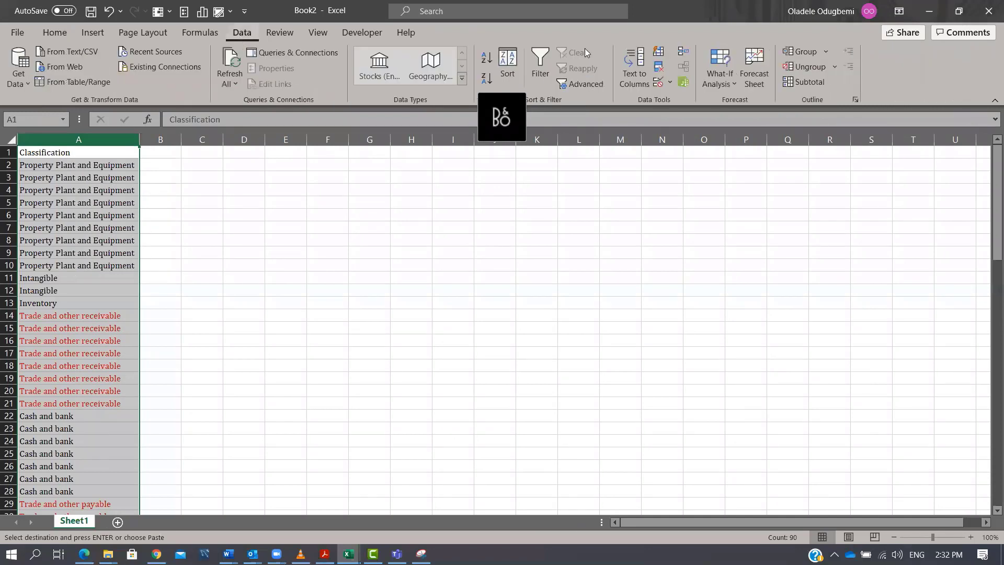
{"action": "left_click", "coordinate": [658, 70]}
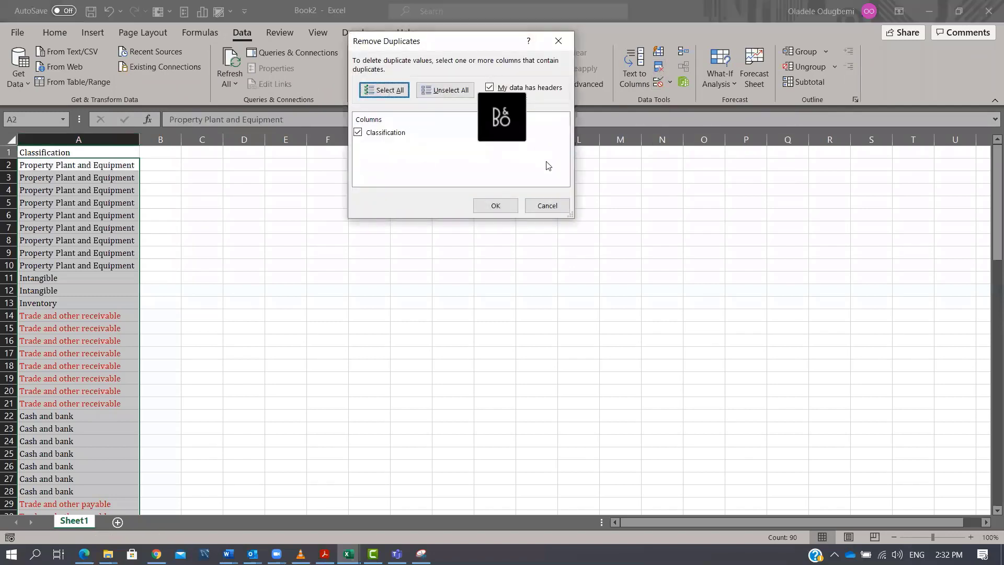
{"action": "left_click", "coordinate": [481, 212]}
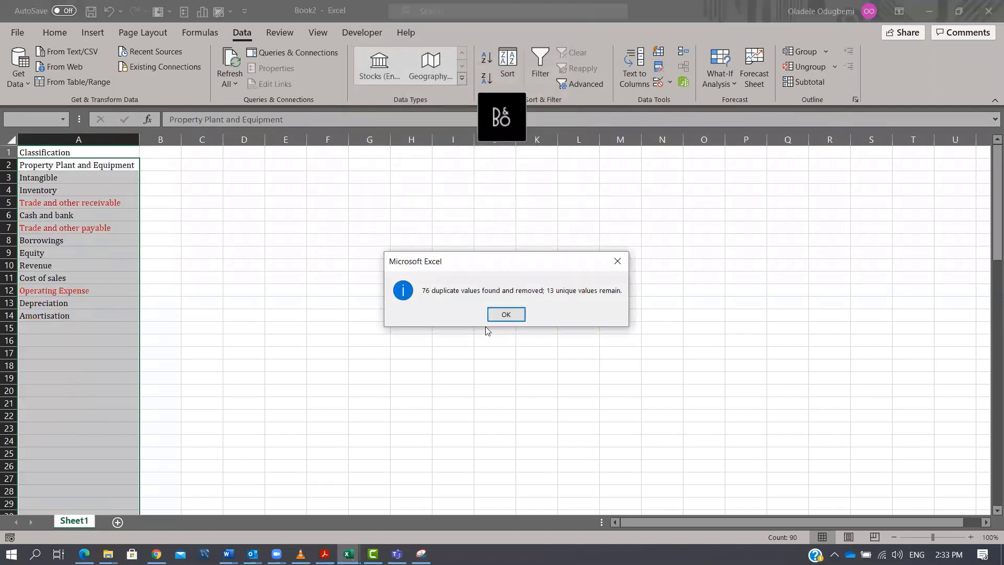
{"action": "left_click", "coordinate": [505, 314]}
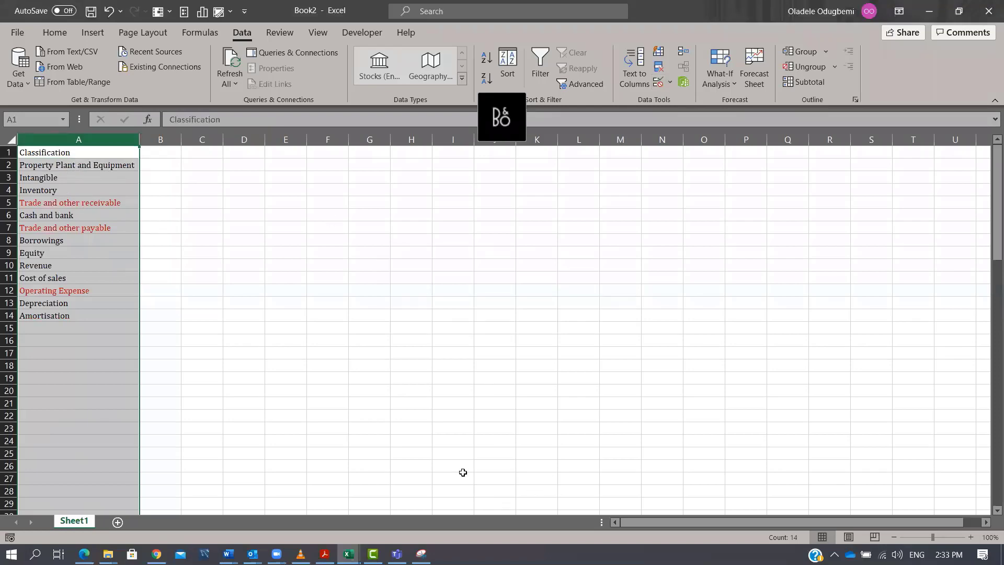
Return to the trial balance, autofit column H and narrow columns F and G.
{"action": "key", "text": "alt+Tab"}
{"action": "scroll", "coordinate": [608, 391], "scroll_direction": "down", "scroll_amount": 1}
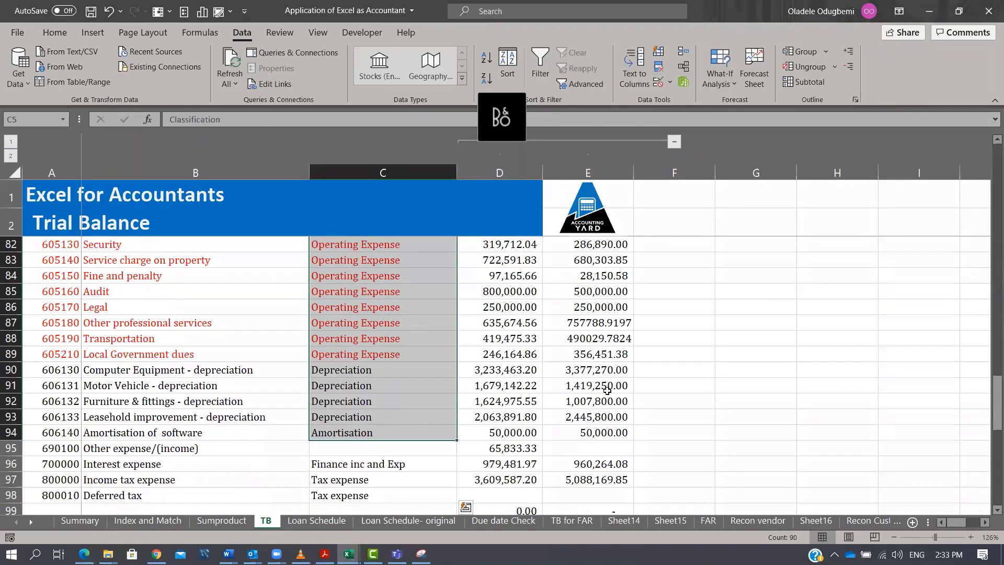
{"action": "scroll", "coordinate": [830, 280], "scroll_direction": "up", "scroll_amount": 5}
{"action": "left_click_drag", "start_coordinate": [988, 361], "coordinate": [991, 157]}
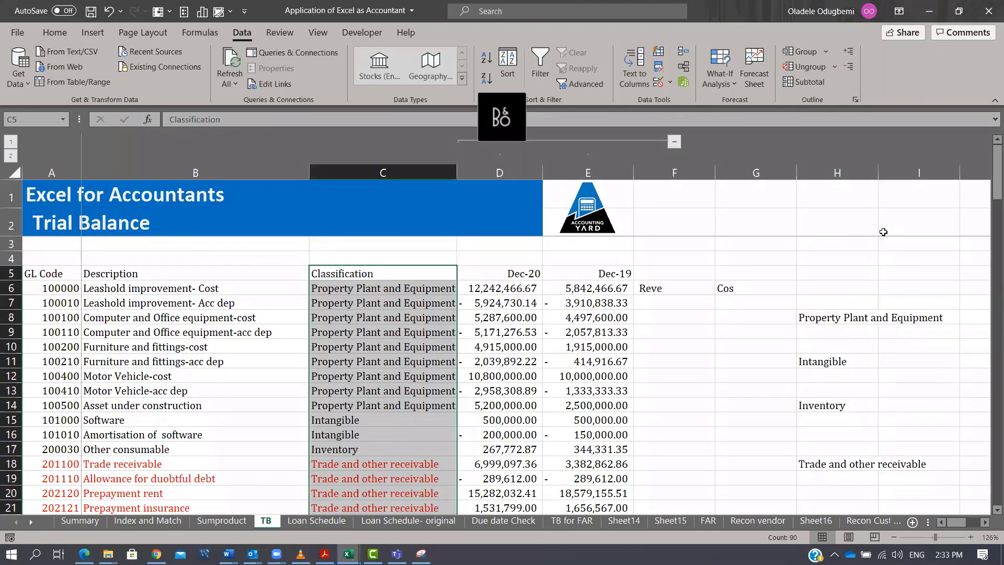
{"action": "double_click", "coordinate": [879, 172]}
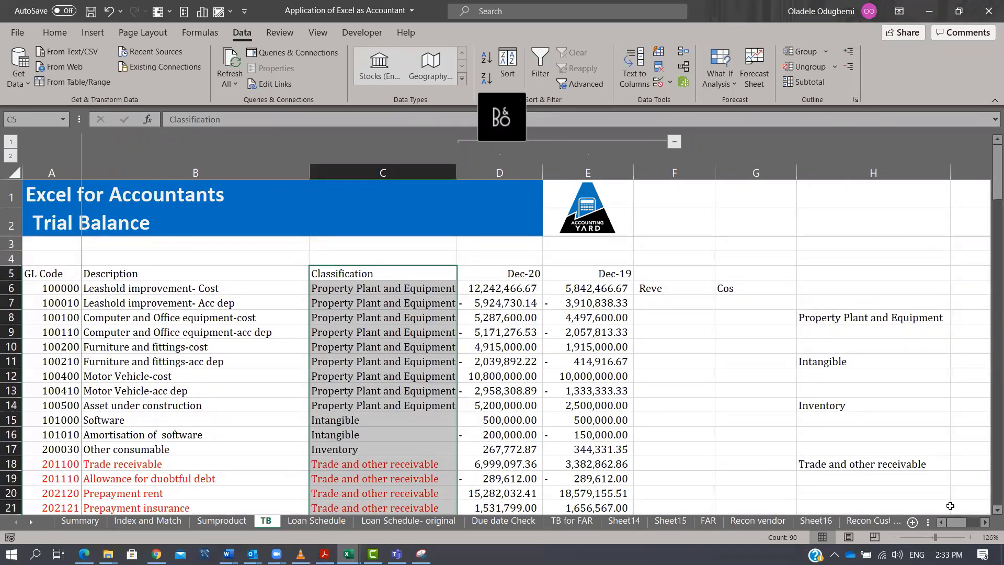
{"action": "left_click_drag", "start_coordinate": [956, 524], "coordinate": [932, 526]}
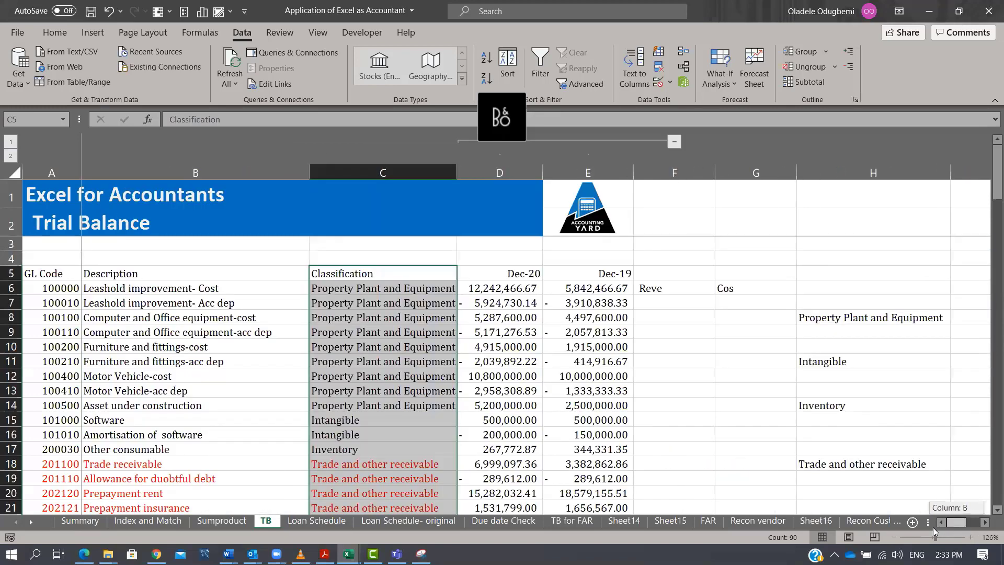
{"action": "left_click_drag", "start_coordinate": [774, 173], "coordinate": [653, 197]}
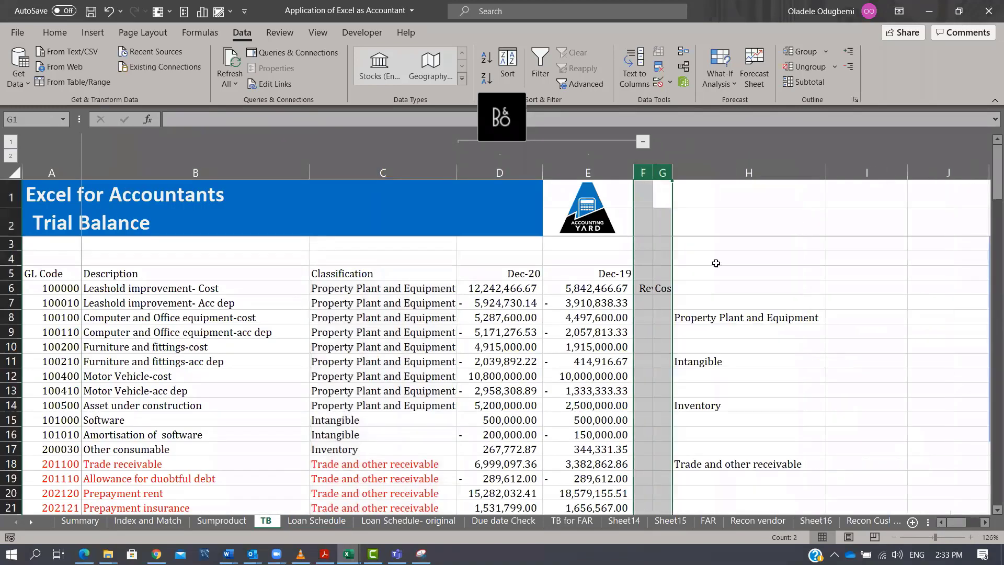
Enter a SUMIFS formula in I8 summing column D where column C matches the category in H8.
{"action": "left_click", "coordinate": [739, 326]}
{"action": "left_click", "coordinate": [755, 317]}
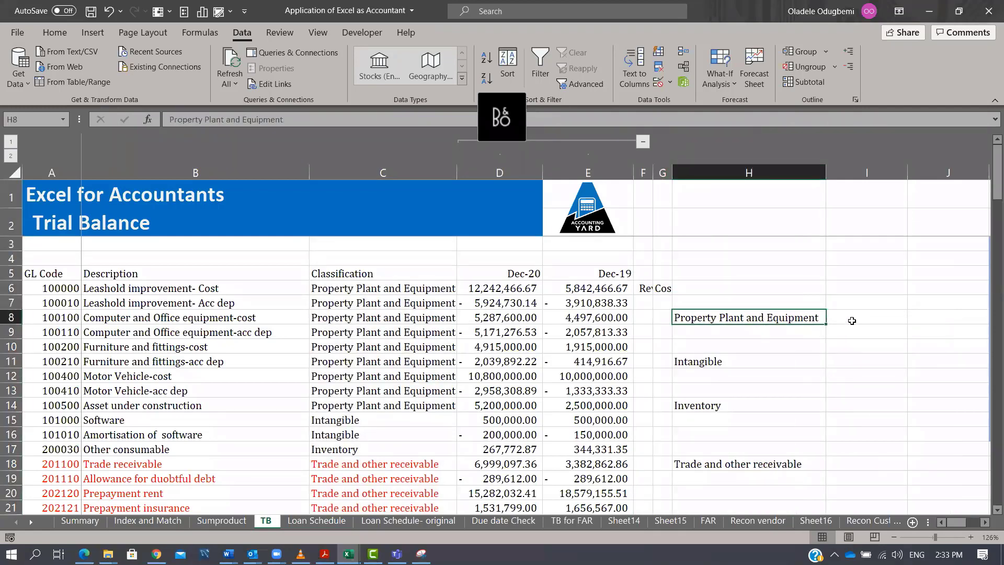
{"action": "left_click", "coordinate": [852, 321]}
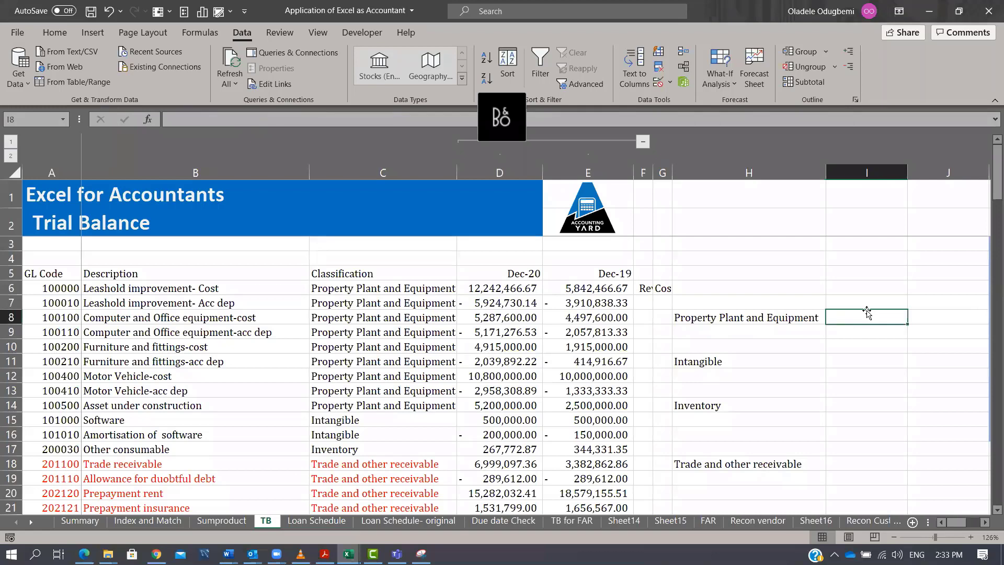
{"action": "type", "text": "=sumifs"}
{"action": "key", "text": "Tab"}
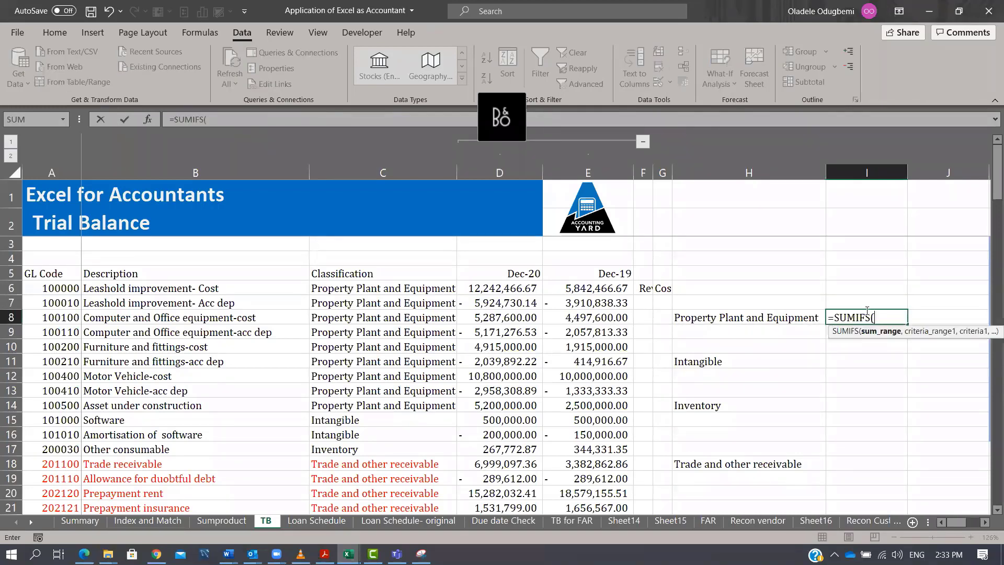
{"action": "left_click", "coordinate": [508, 173]}
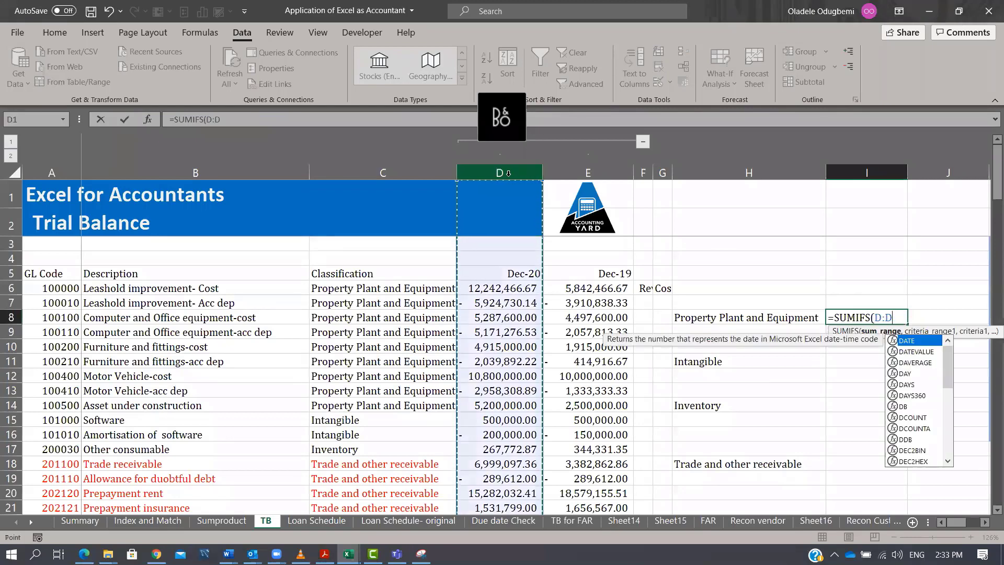
{"action": "type", "text": ","}
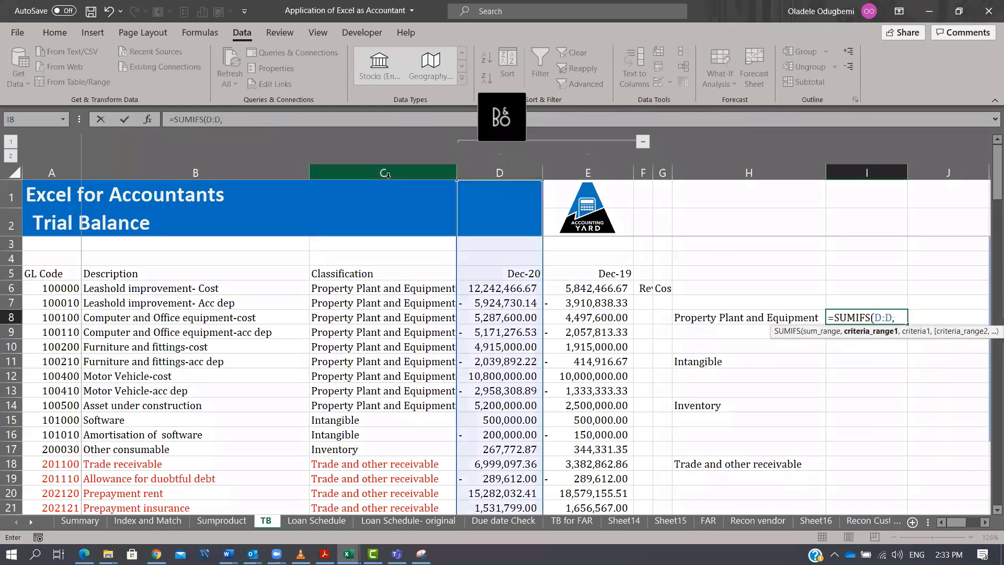
{"action": "left_click", "coordinate": [388, 172]}
{"action": "type", "text": ","}
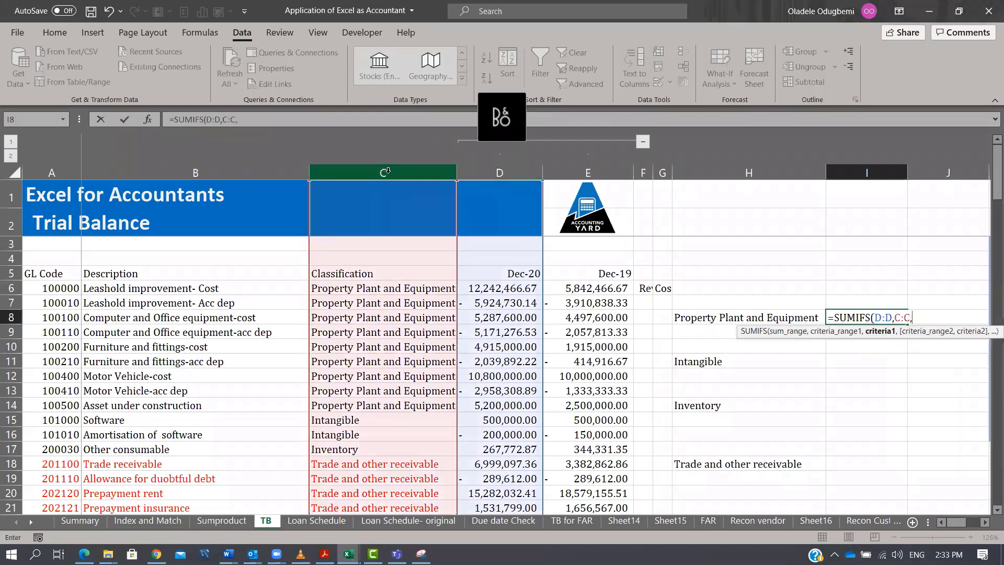
{"action": "left_click", "coordinate": [764, 315]}
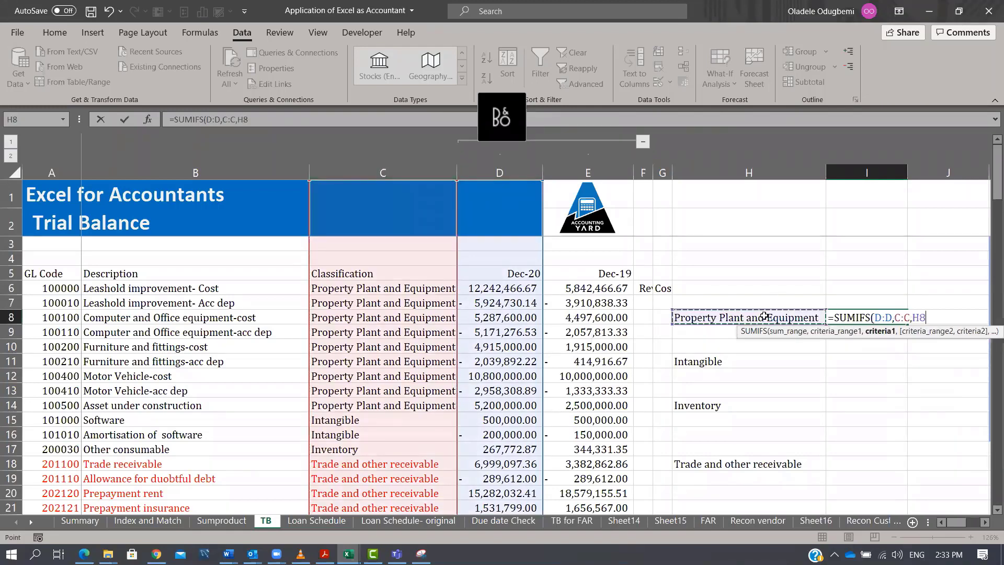
{"action": "key", "text": "Tab"}
Wrap the I8 formula in ABS so it reads =ABS(SUMIFS(D:D,C:C,H8)).
{"action": "key", "text": "Left"}
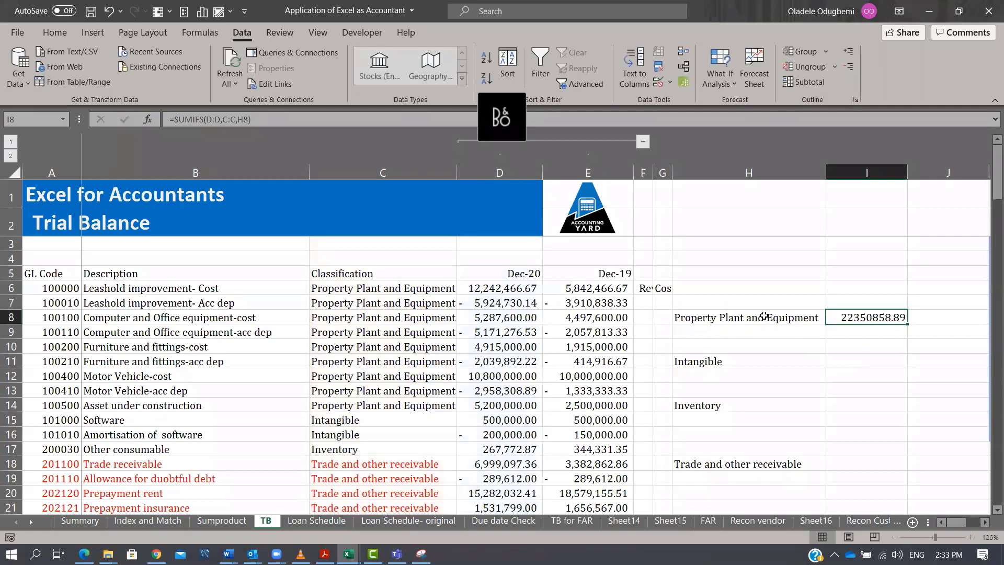
{"action": "left_click", "coordinate": [172, 124]}
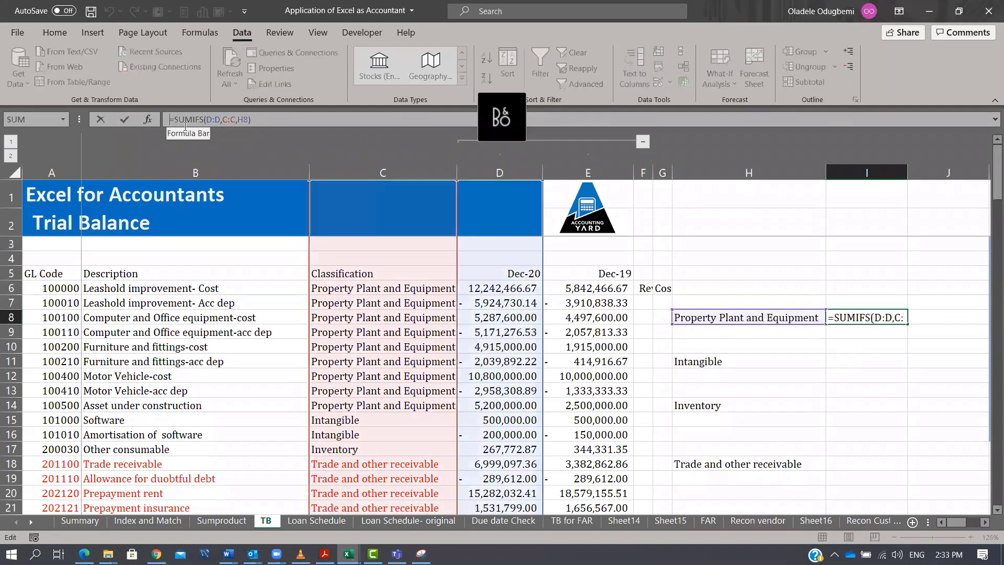
{"action": "type", "text": "ABS("}
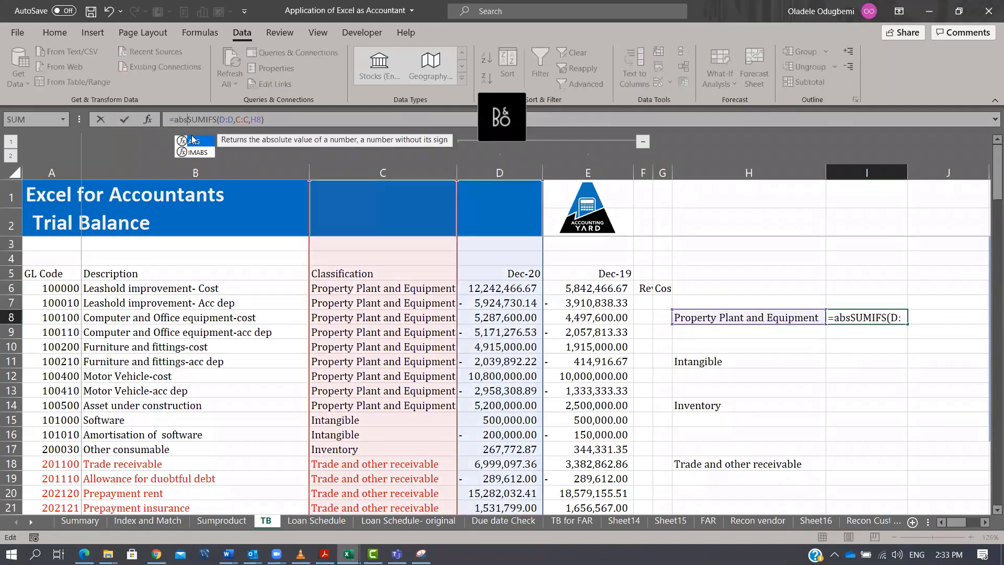
{"action": "left_click", "coordinate": [290, 119]}
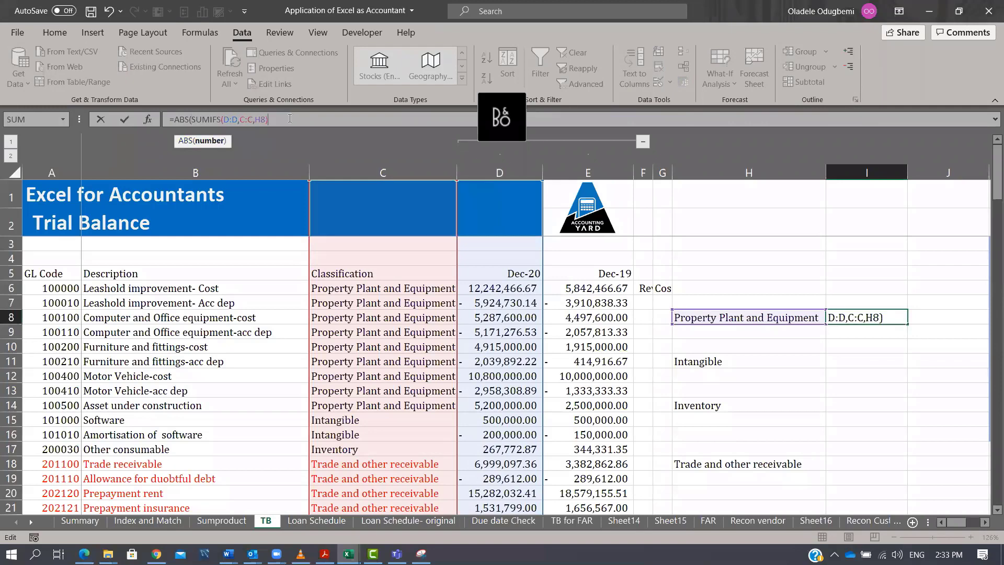
{"action": "type", "text": ")"}
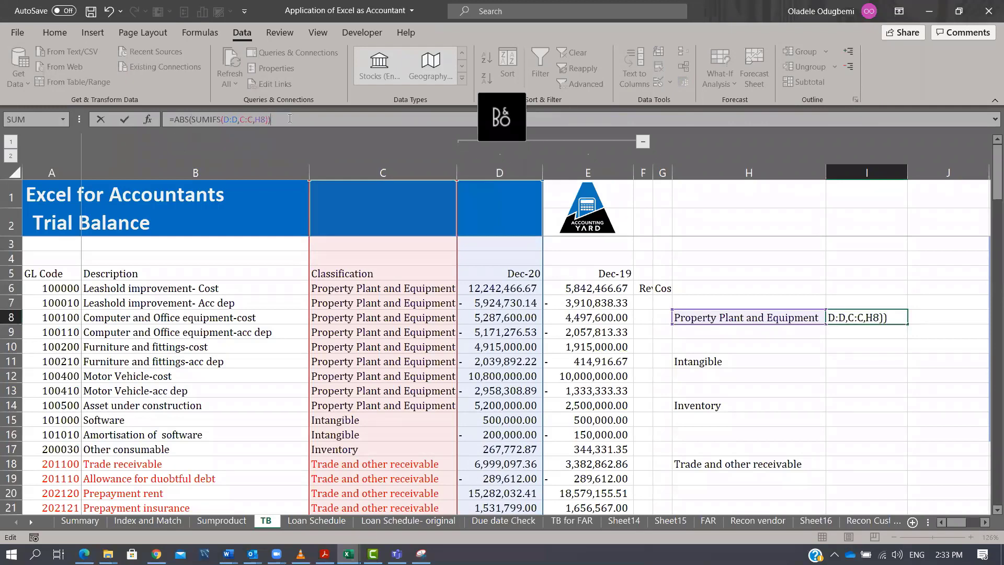
{"action": "key", "text": "Return"}
Apply comma style number formatting to the result in I8.
{"action": "key", "text": "Up"}
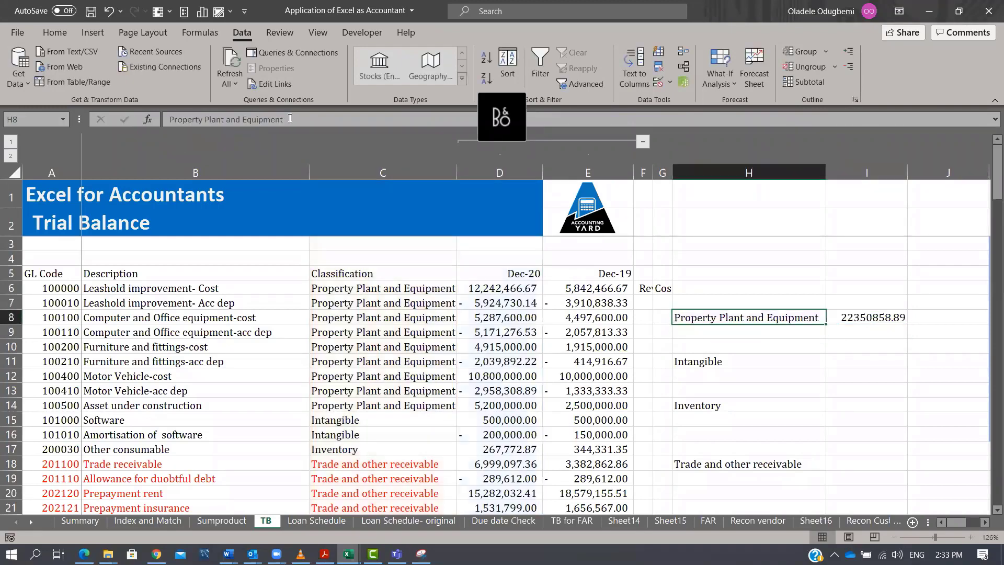
{"action": "key", "text": "Right"}
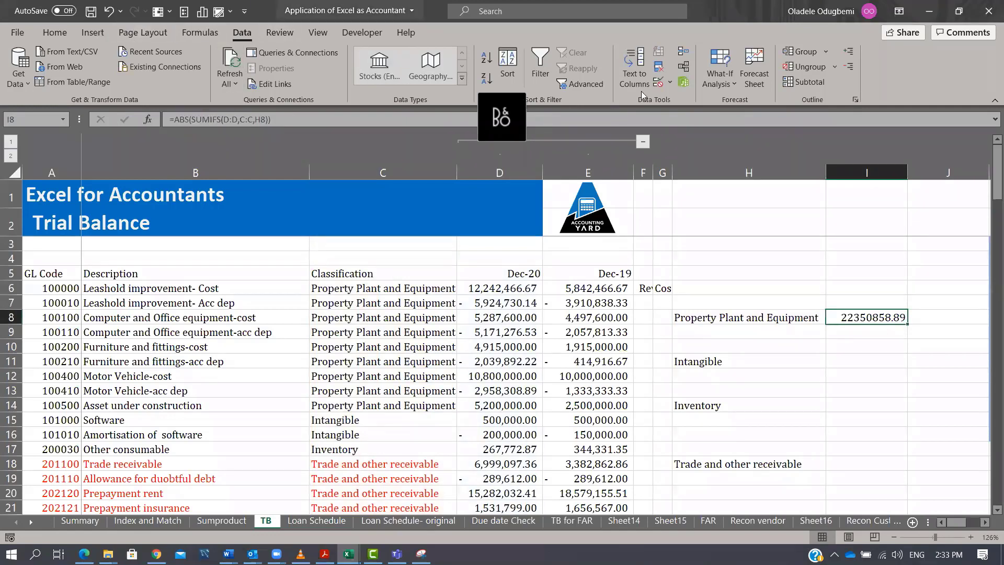
{"action": "left_click", "coordinate": [51, 35]}
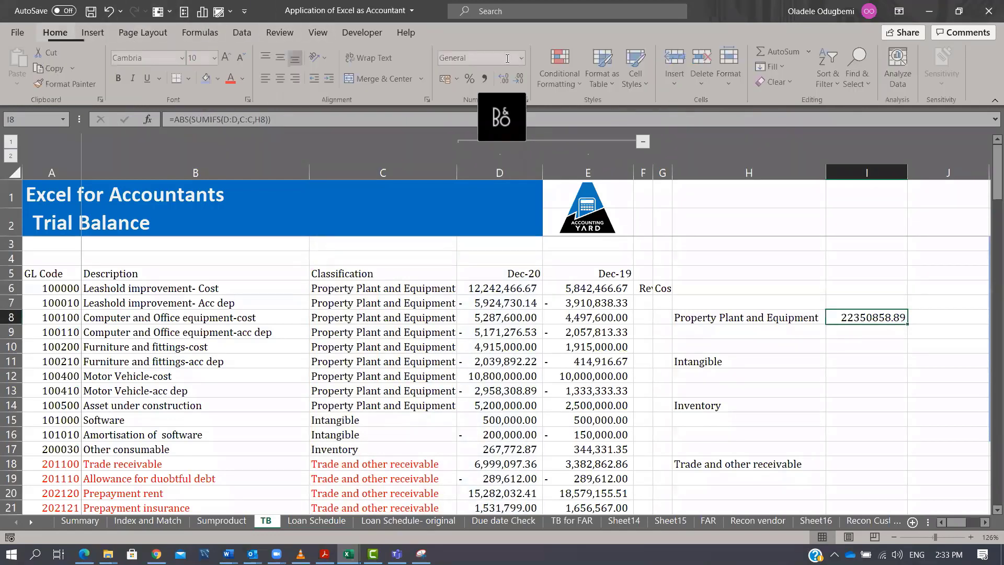
{"action": "left_click", "coordinate": [486, 79]}
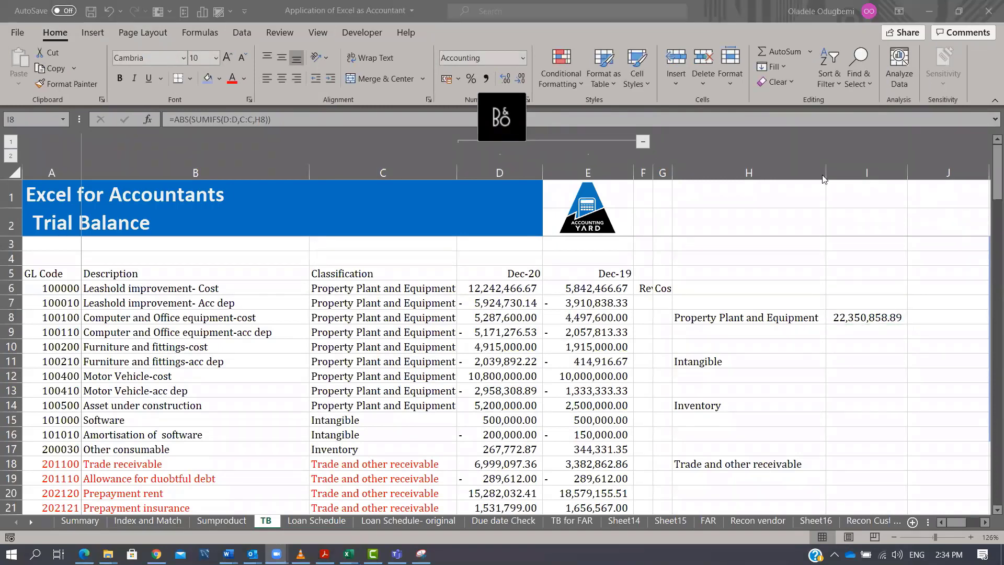
Unhide the MS sheet.
{"action": "right_click", "coordinate": [340, 525]}
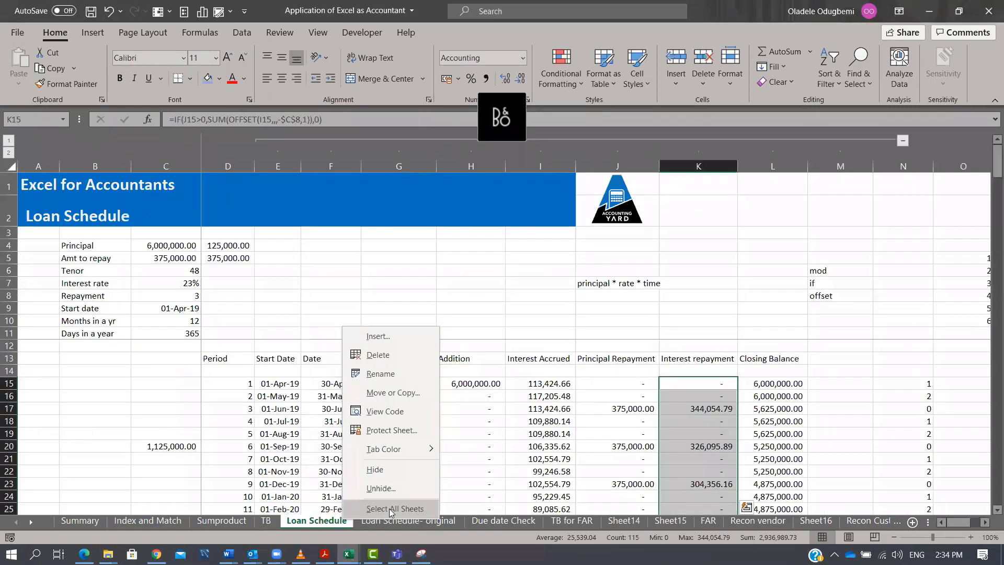
{"action": "left_click", "coordinate": [380, 488]}
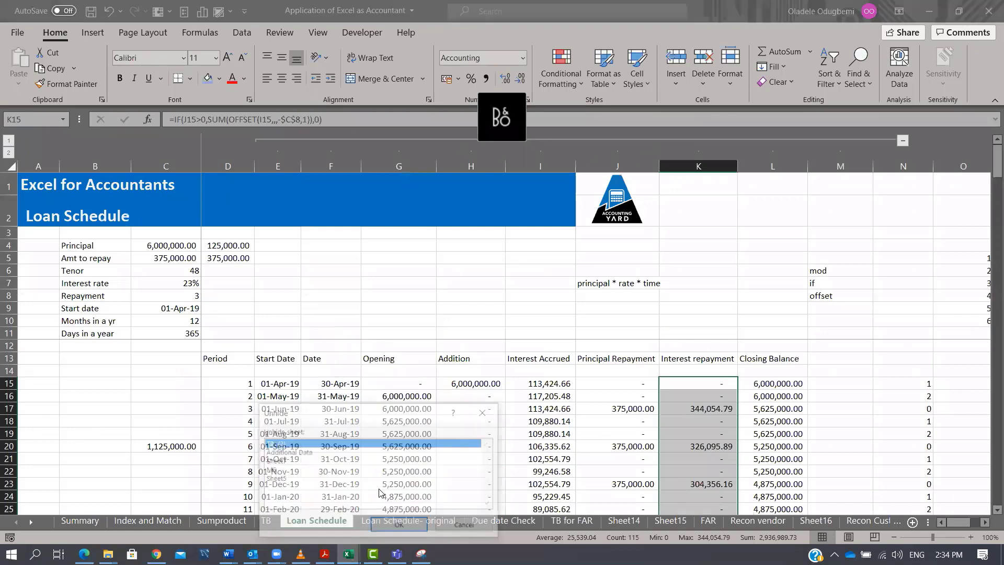
{"action": "left_click", "coordinate": [286, 470]}
{"action": "left_click", "coordinate": [416, 524]}
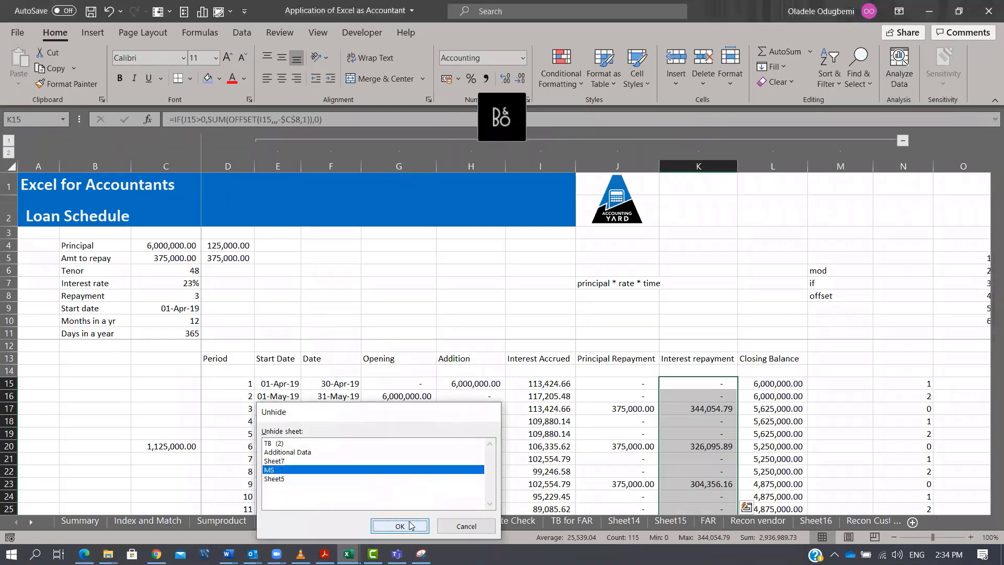
{"action": "scroll", "coordinate": [510, 355], "scroll_direction": "down", "scroll_amount": 3}
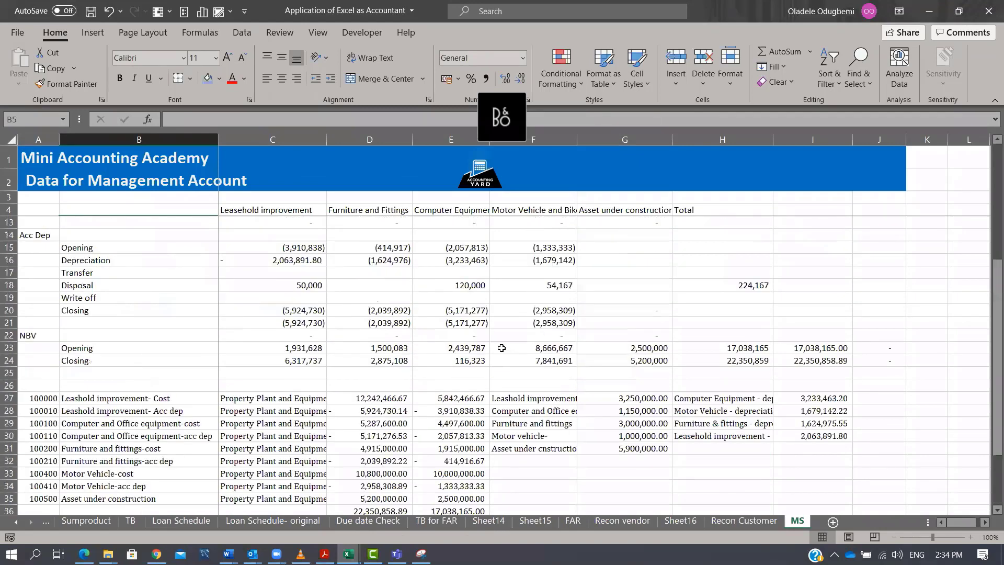
Examine the cost, accumulated depreciation and NBV sections of the asset movement schedule on the MS sheet.
{"action": "scroll", "coordinate": [486, 320], "scroll_direction": "up", "scroll_amount": 3}
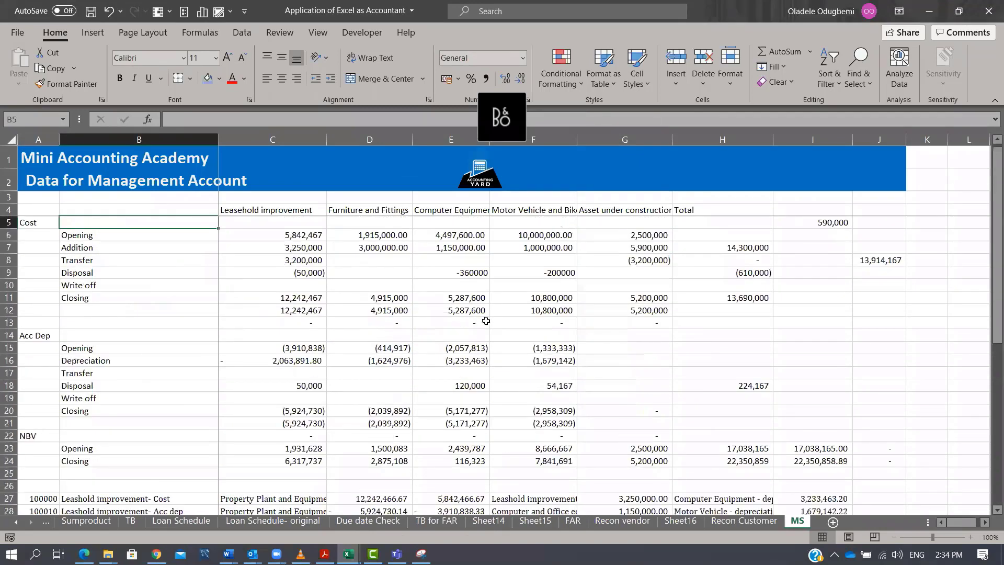
{"action": "left_click", "coordinate": [717, 260]}
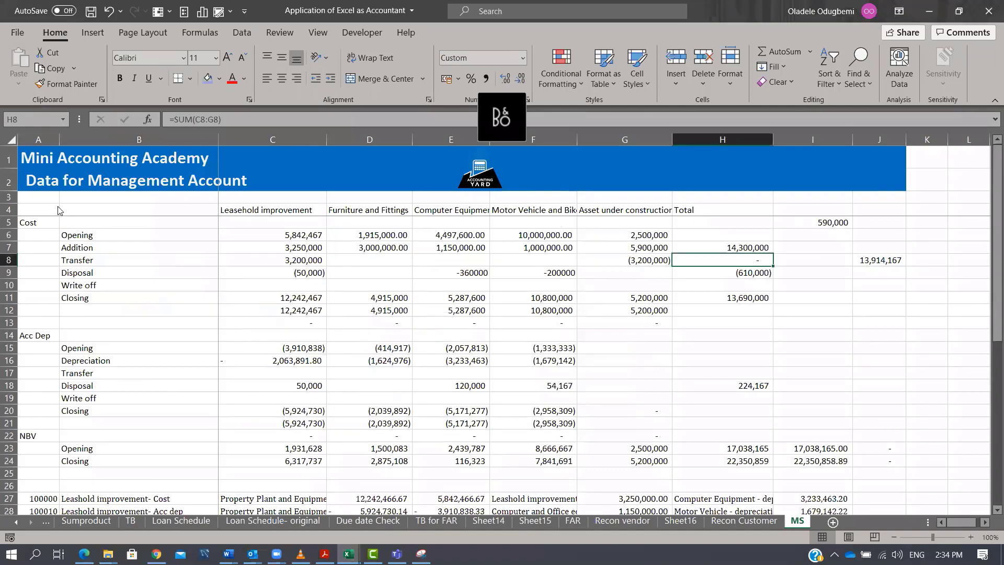
{"action": "left_click_drag", "start_coordinate": [297, 231], "coordinate": [716, 296]}
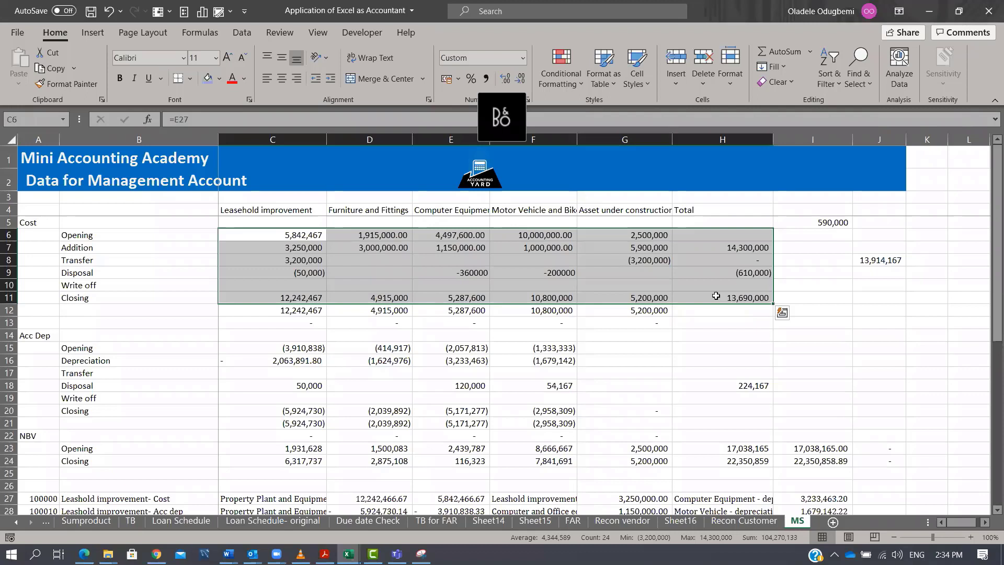
{"action": "left_click_drag", "start_coordinate": [303, 234], "coordinate": [369, 235]}
{"action": "left_click_drag", "start_coordinate": [460, 212], "coordinate": [742, 228]}
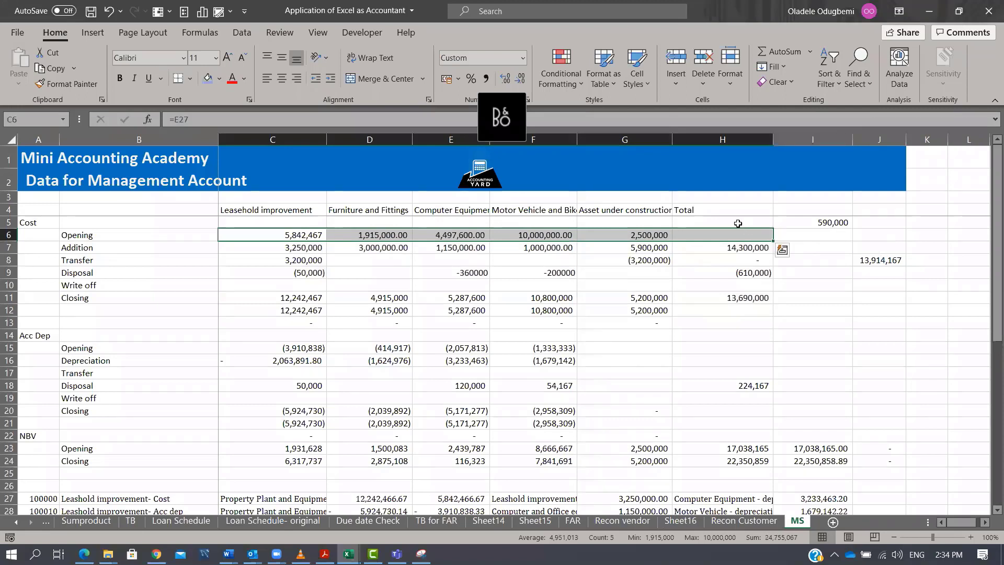
{"action": "left_click", "coordinate": [294, 256]}
{"action": "key", "text": "shift+Right"}
{"action": "key", "text": "shift+Right"}
{"action": "key", "text": "shift+Right"}
{"action": "key", "text": "shift+Up"}
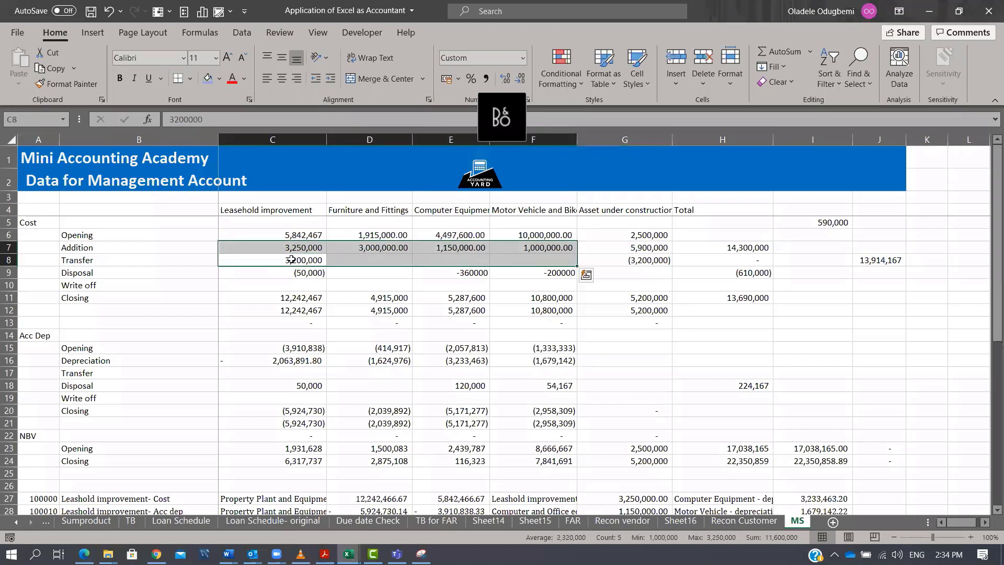
{"action": "left_click", "coordinate": [297, 295]}
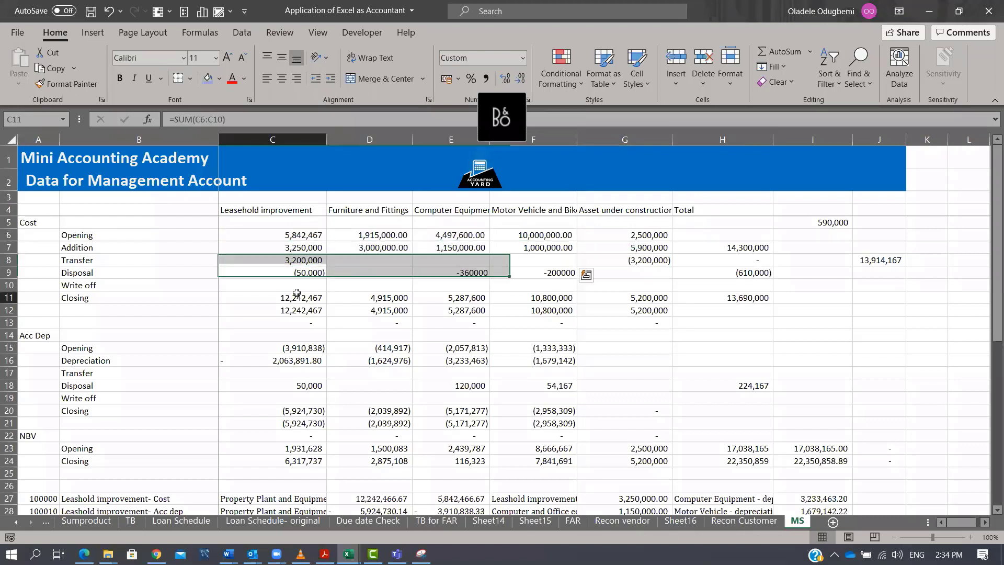
{"action": "key", "text": "shift+Right"}
{"action": "key", "text": "shift+Right"}
{"action": "key", "text": "shift+Down"}
{"action": "left_click", "coordinate": [742, 287], "text": "shift"}
{"action": "left_click", "coordinate": [718, 296], "text": "shift"}
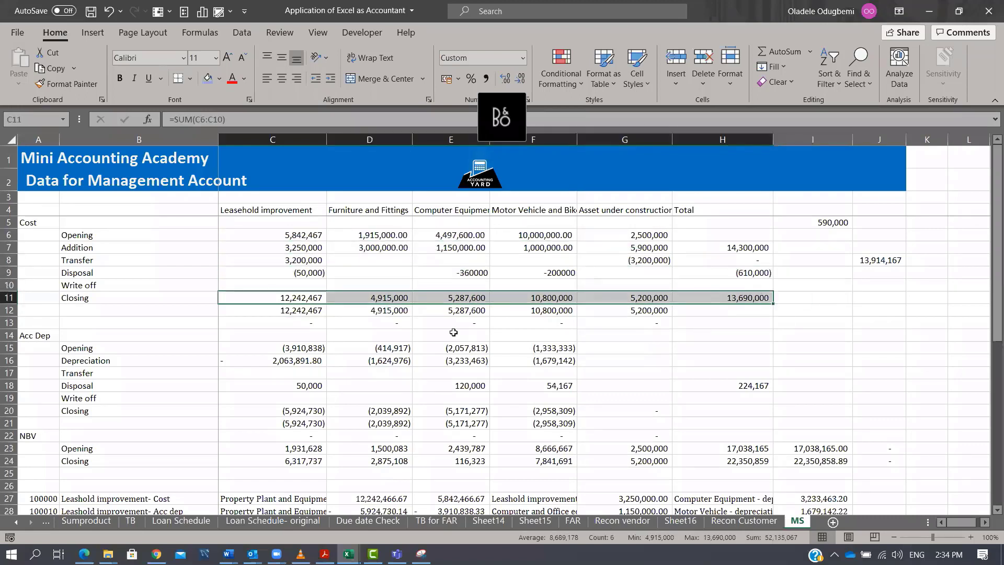
{"action": "left_click", "coordinate": [33, 224]}
{"action": "left_click", "coordinate": [42, 335]}
{"action": "left_click", "coordinate": [32, 439]}
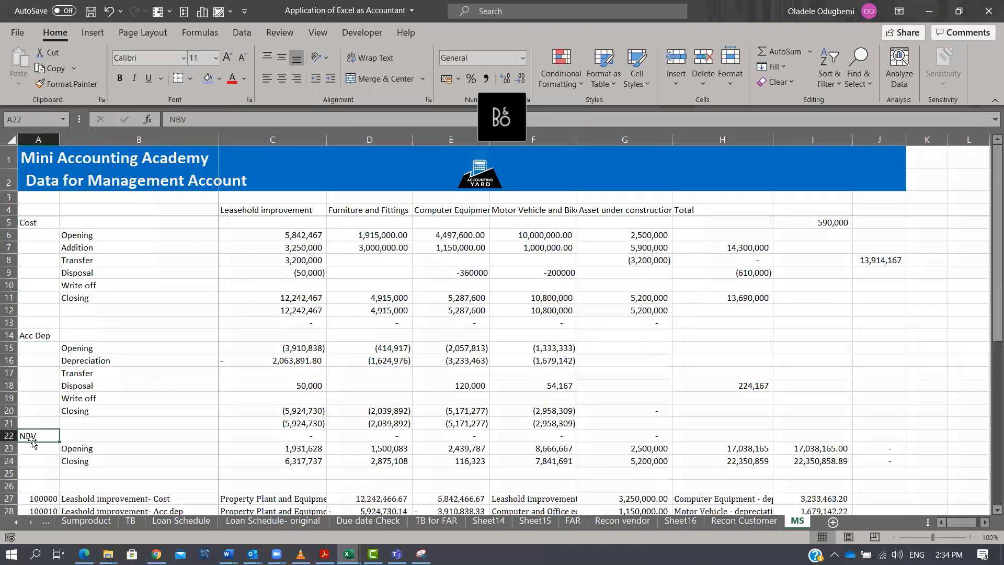
{"action": "left_click_drag", "start_coordinate": [22, 224], "coordinate": [867, 474]}
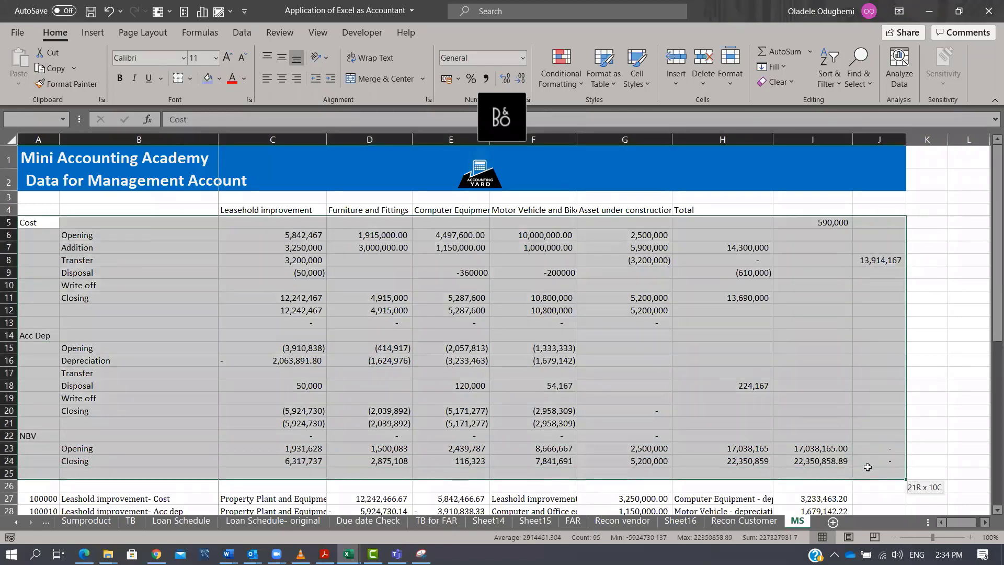
Review the asset class headings and the TB for FAR sheet before returning to the TB sheet.
{"action": "left_click", "coordinate": [275, 209]}
{"action": "left_click", "coordinate": [369, 211]}
{"action": "left_click", "coordinate": [451, 210]}
{"action": "left_click", "coordinate": [533, 210]}
{"action": "left_click", "coordinate": [670, 211]}
{"action": "left_click", "coordinate": [701, 214]}
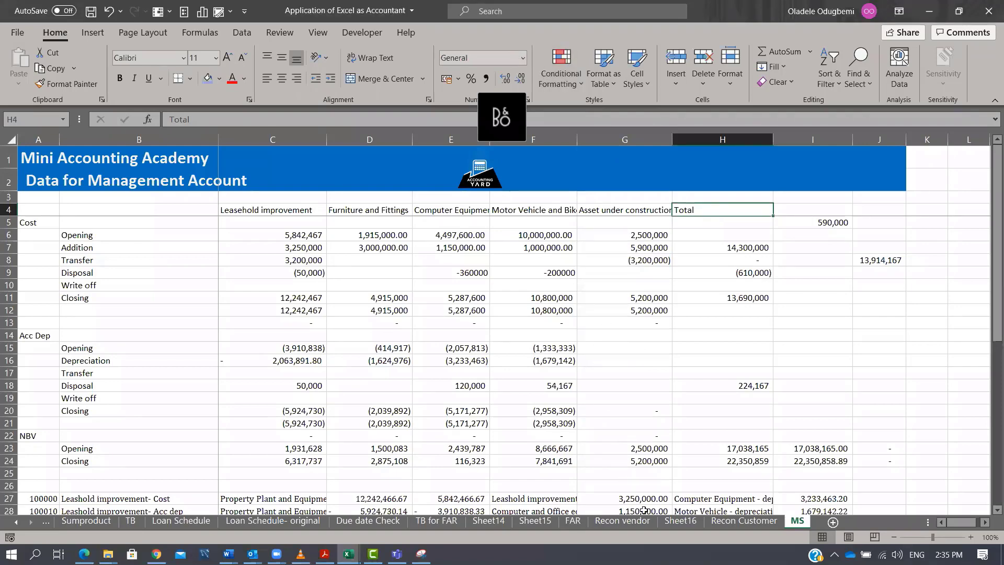
{"action": "left_click", "coordinate": [438, 521]}
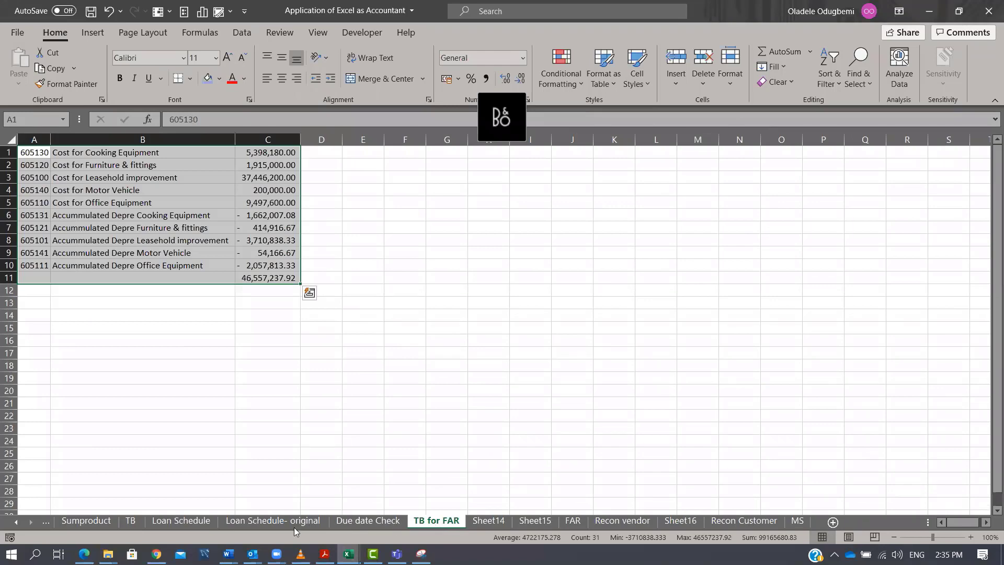
{"action": "left_click", "coordinate": [131, 521]}
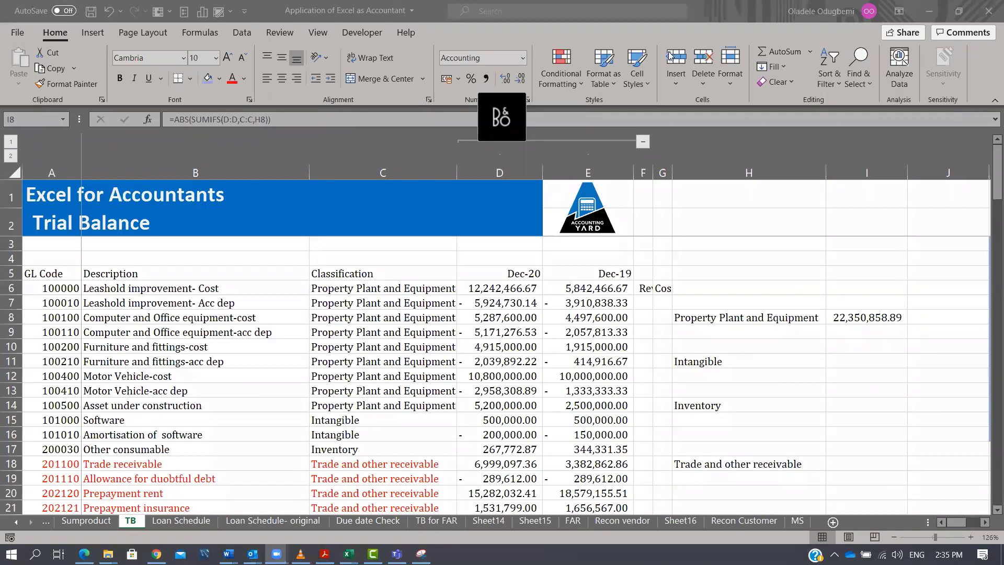
Copy the ABS SUMIFS formula from I8 to I11 and I14 to total the Intangible and Inventory categories.
{"action": "left_click", "coordinate": [846, 313]}
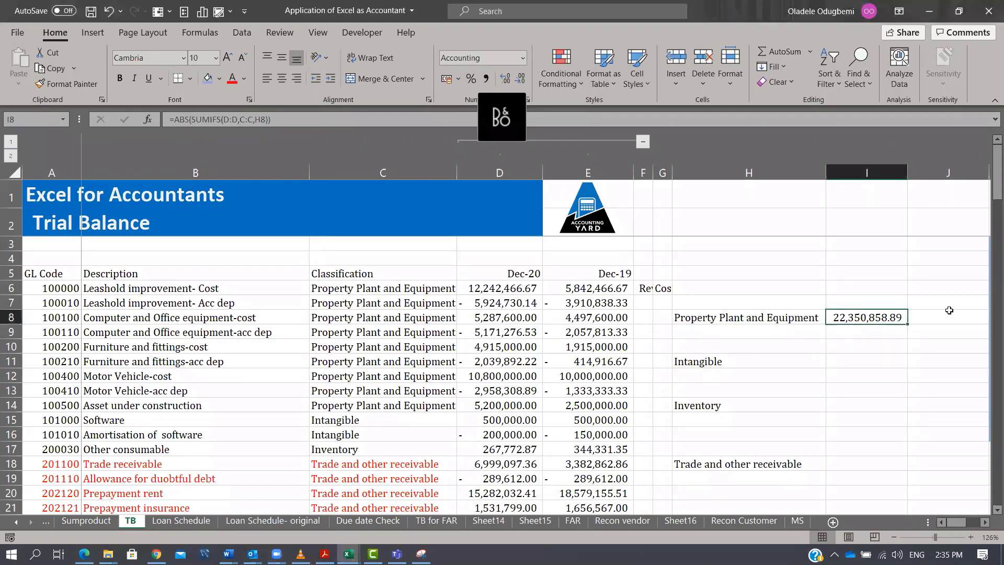
{"action": "key", "text": "F2"}
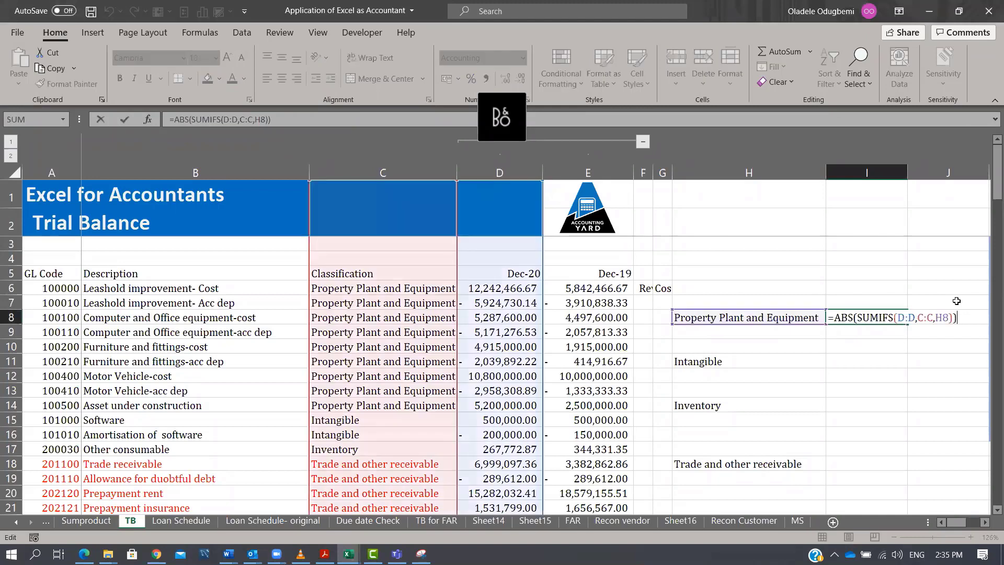
{"action": "key", "text": "Escape"}
{"action": "key", "text": "ctrl+c"}
{"action": "key", "text": "Down"}
{"action": "key", "text": "Down"}
{"action": "key", "text": "Down"}
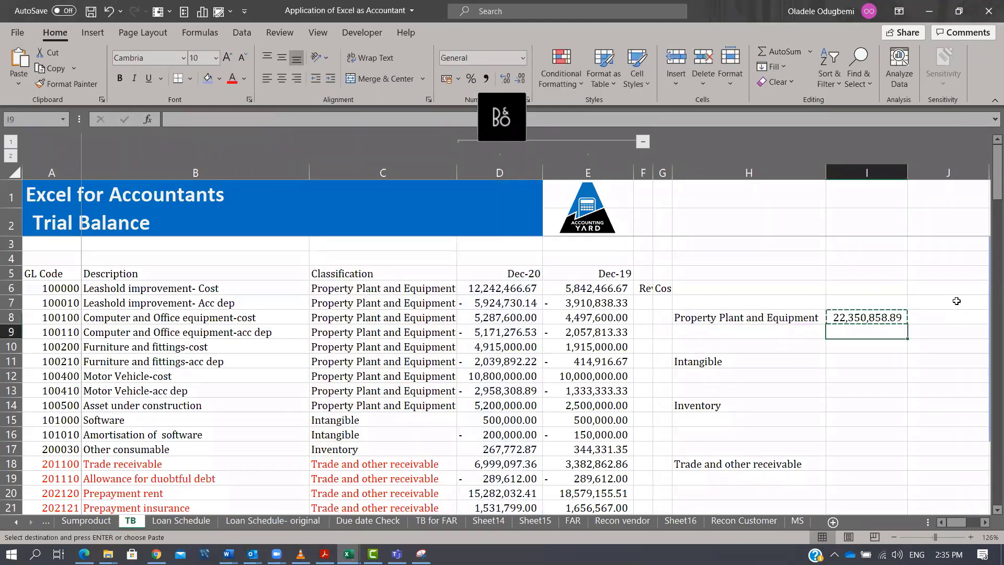
{"action": "key", "text": "ctrl+v"}
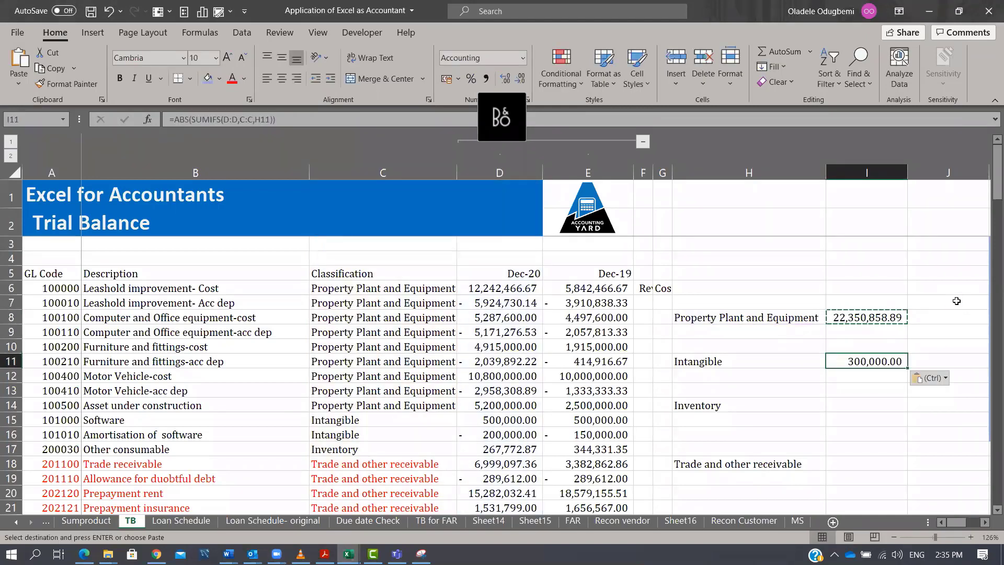
{"action": "key", "text": "ctrl+c"}
{"action": "key", "text": "Down"}
{"action": "key", "text": "Down"}
{"action": "key", "text": "Down"}
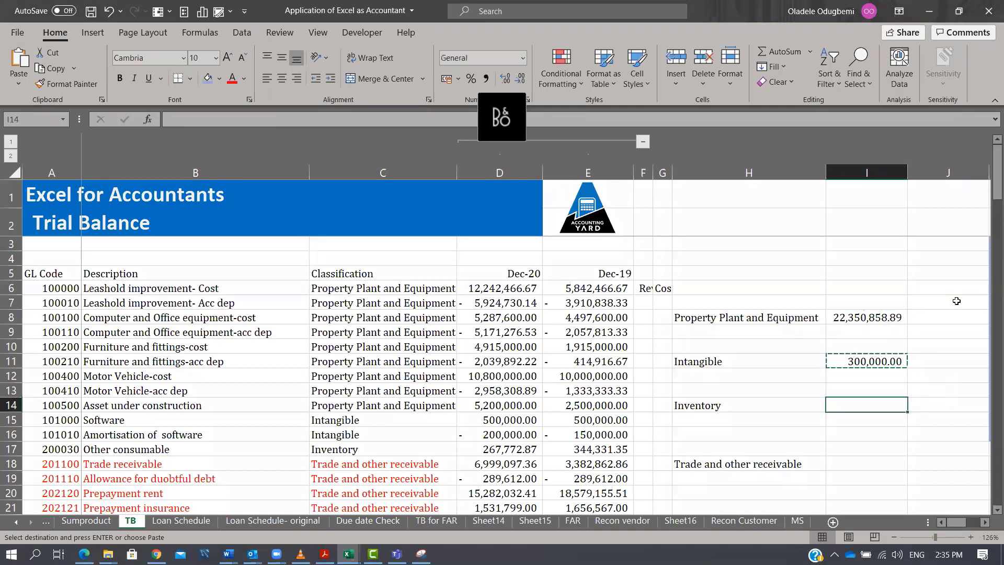
{"action": "key", "text": "ctrl+v"}
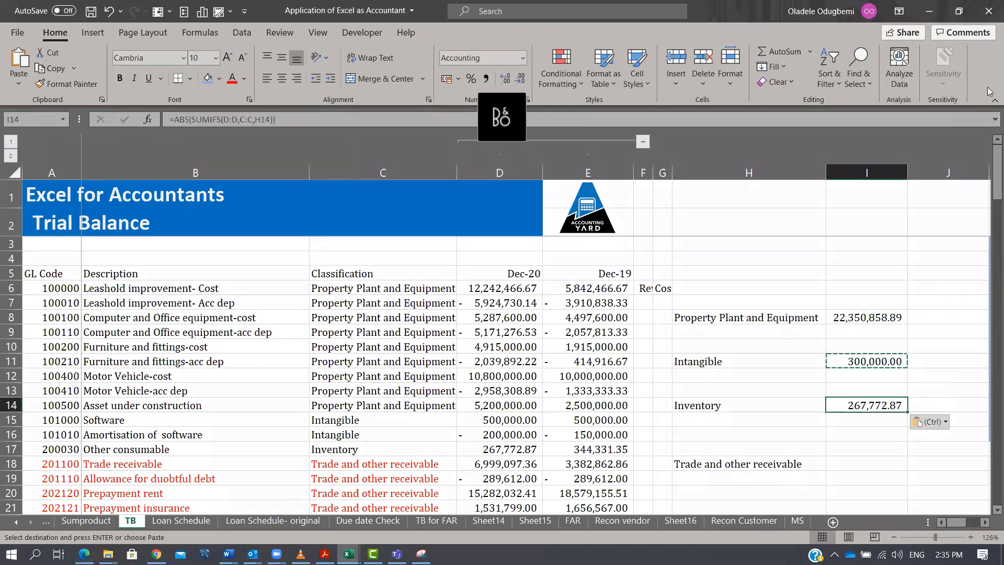
Enter the inventory sub-categories FG, RM and Consumables in H15 to H17 below Inventory.
{"action": "left_click", "coordinate": [720, 408]}
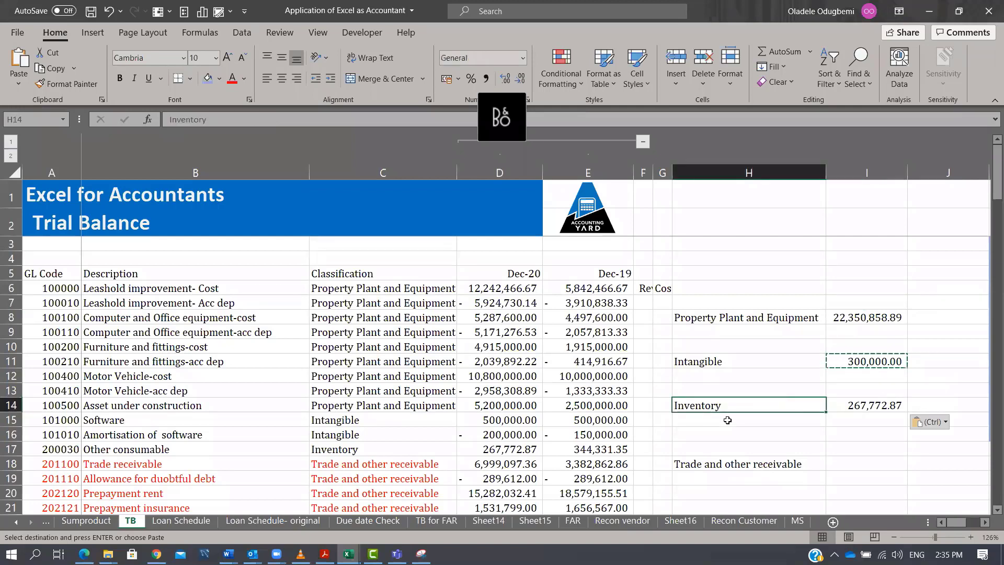
{"action": "left_click", "coordinate": [727, 420]}
{"action": "type", "text": "FG"}
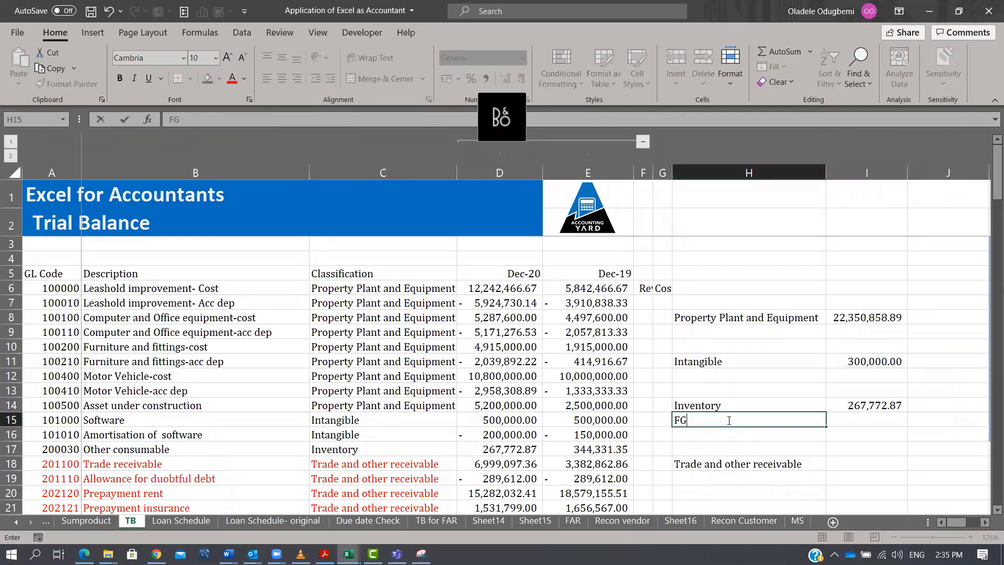
{"action": "key", "text": "Return"}
{"action": "type", "text": "RA"}
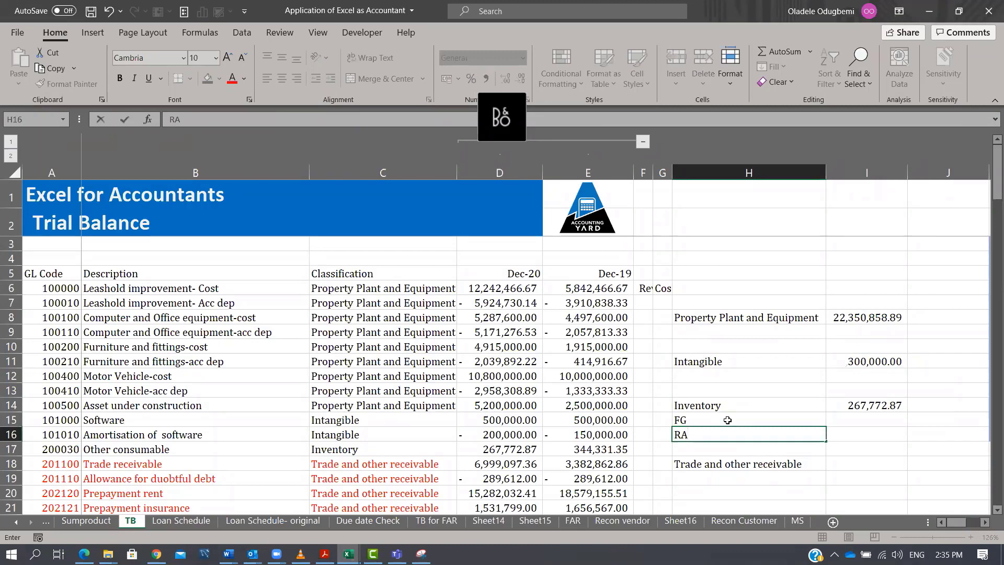
{"action": "type", "text": "M"}
{"action": "key", "text": "Return"}
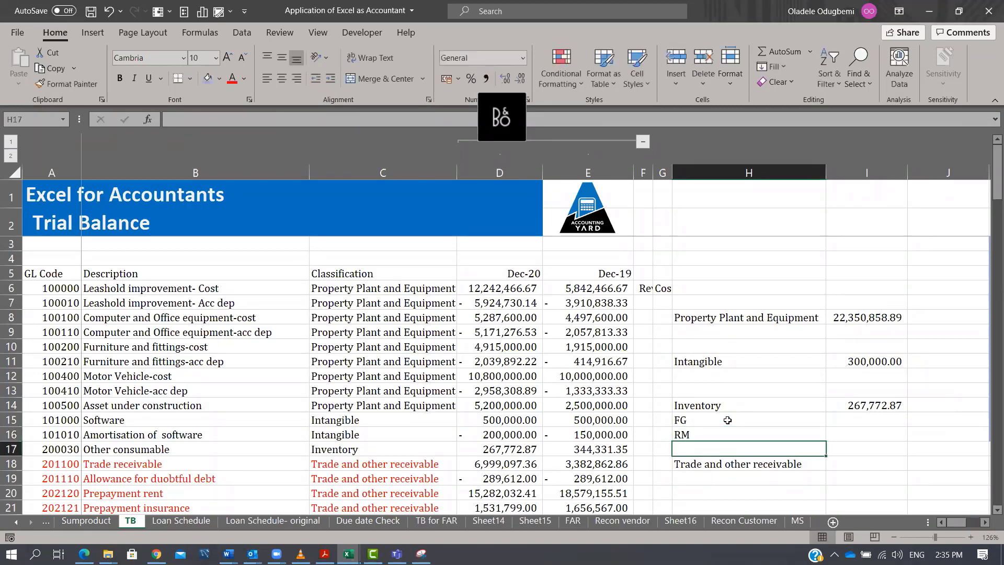
{"action": "type", "text": "Consumables"}
{"action": "key", "text": "Return"}
{"action": "key", "text": "Up"}
{"action": "key", "text": "Up"}
{"action": "key", "text": "Up"}
{"action": "key", "text": "shift+Down"}
{"action": "key", "text": "shift+Down"}
{"action": "key", "text": "Right"}
{"action": "key", "text": "Down"}
{"action": "key", "text": "Down"}
{"action": "key", "text": "Down"}
{"action": "key", "text": "Up"}
{"action": "key", "text": "Up"}
{"action": "key", "text": "Up"}
{"action": "key", "text": "Up"}
{"action": "key", "text": "Up"}
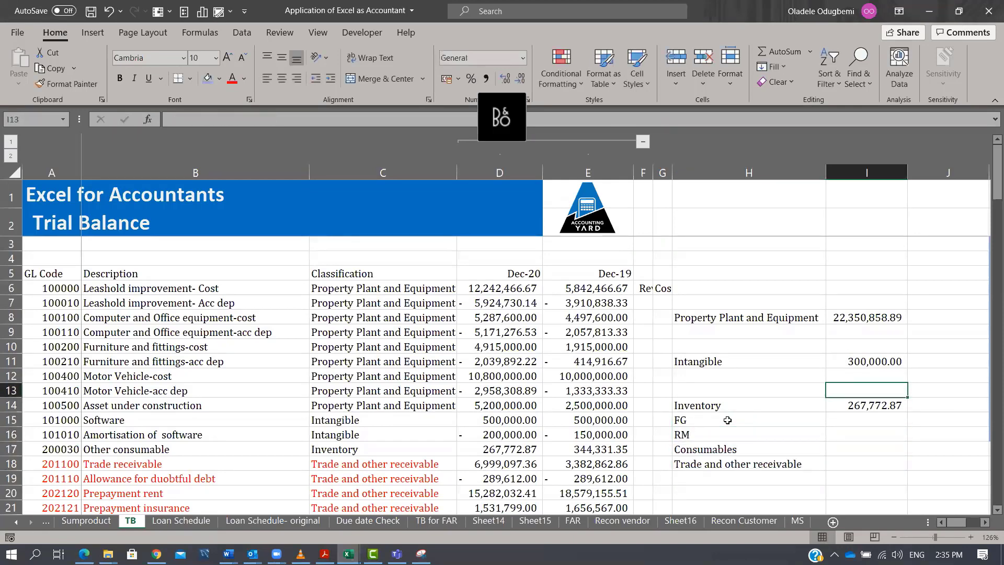
{"action": "key", "text": "Down"}
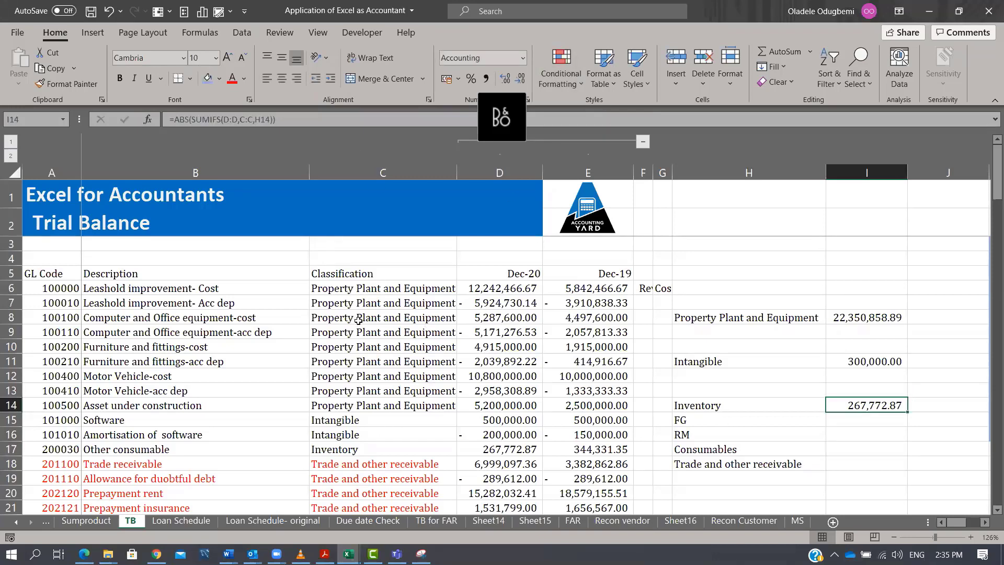
{"action": "left_click_drag", "start_coordinate": [346, 274], "coordinate": [366, 376]}
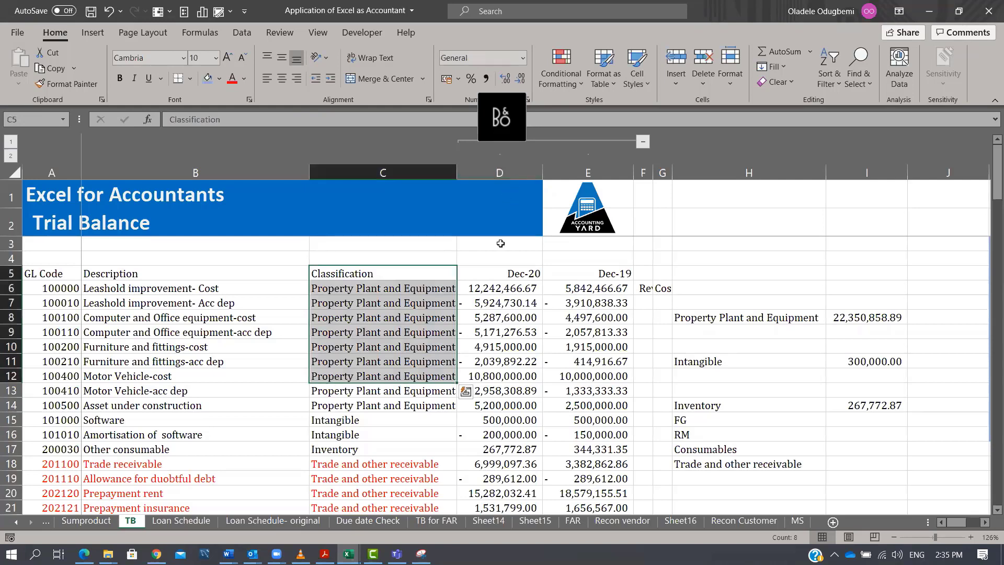
{"action": "left_click", "coordinate": [522, 122]}
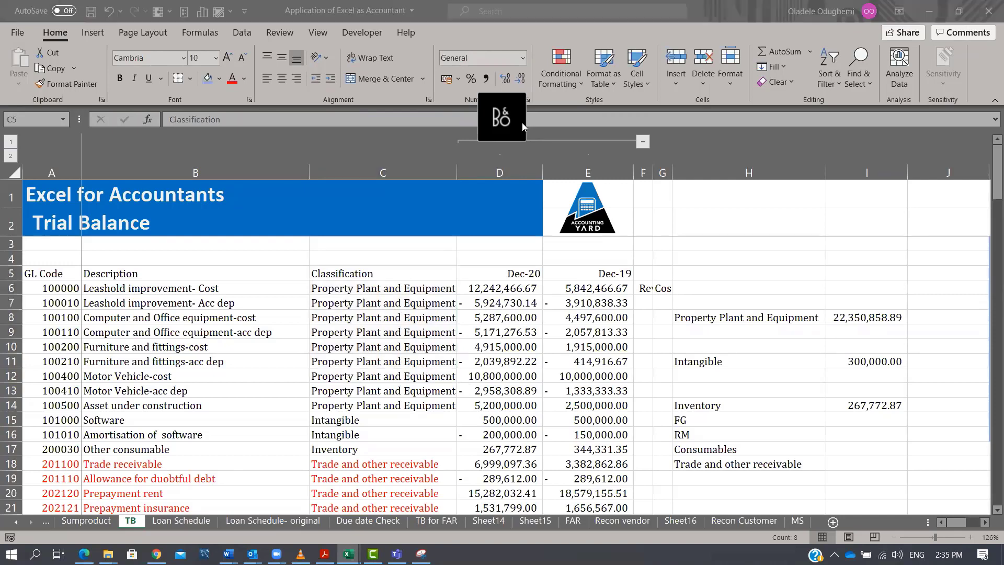
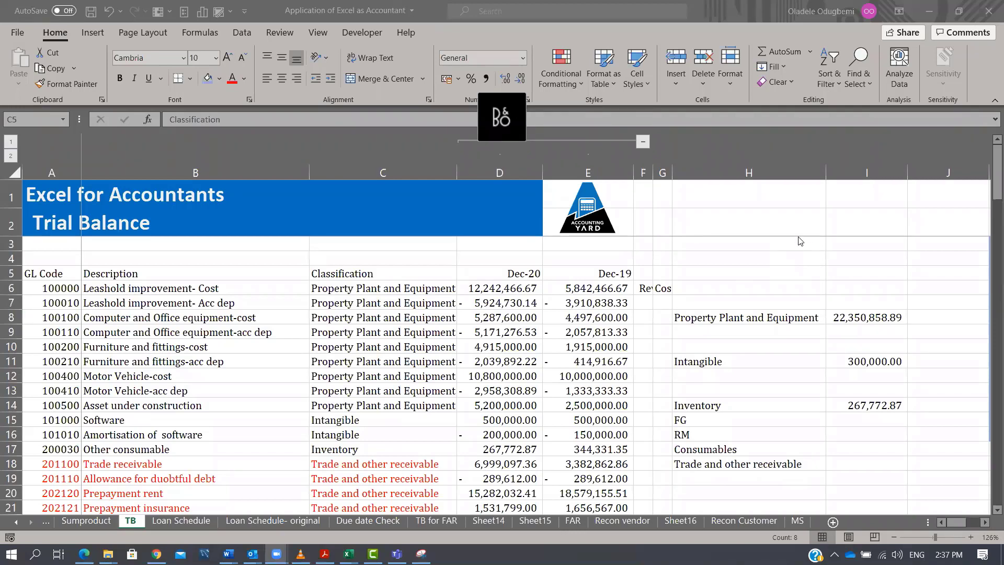
Copy the trial balance columns A to D and paste them into a new workbook.
{"action": "left_click", "coordinate": [499, 172]}
{"action": "left_click_drag", "start_coordinate": [500, 172], "coordinate": [52, 173]}
{"action": "key", "text": "ctrl+c"}
{"action": "key", "text": "ctrl+n"}
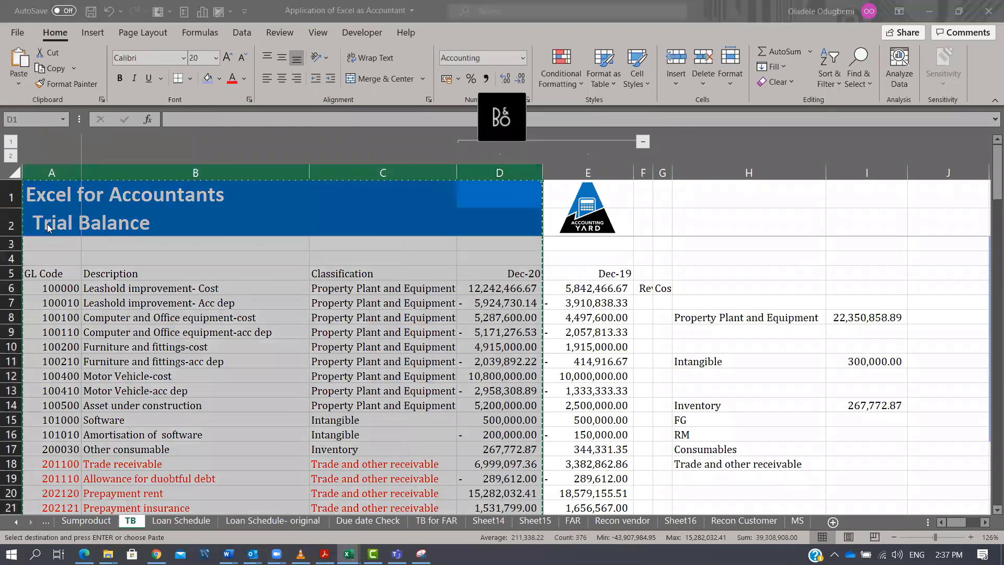
{"action": "key", "text": "ctrl+v"}
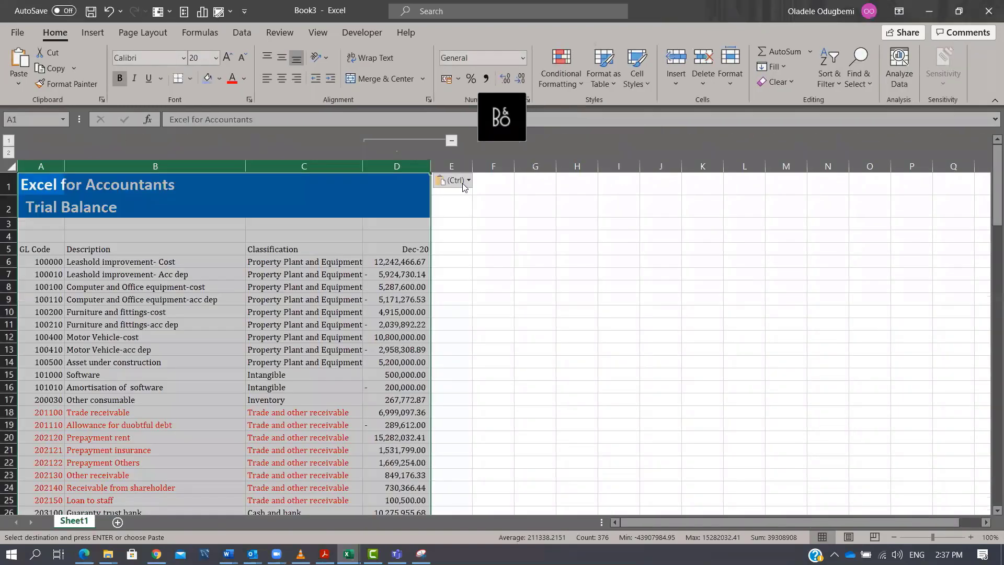
Merge the cells of row 4 above the new columns and enter the heading Adjustemnt.
{"action": "left_click_drag", "start_coordinate": [448, 236], "coordinate": [926, 236]}
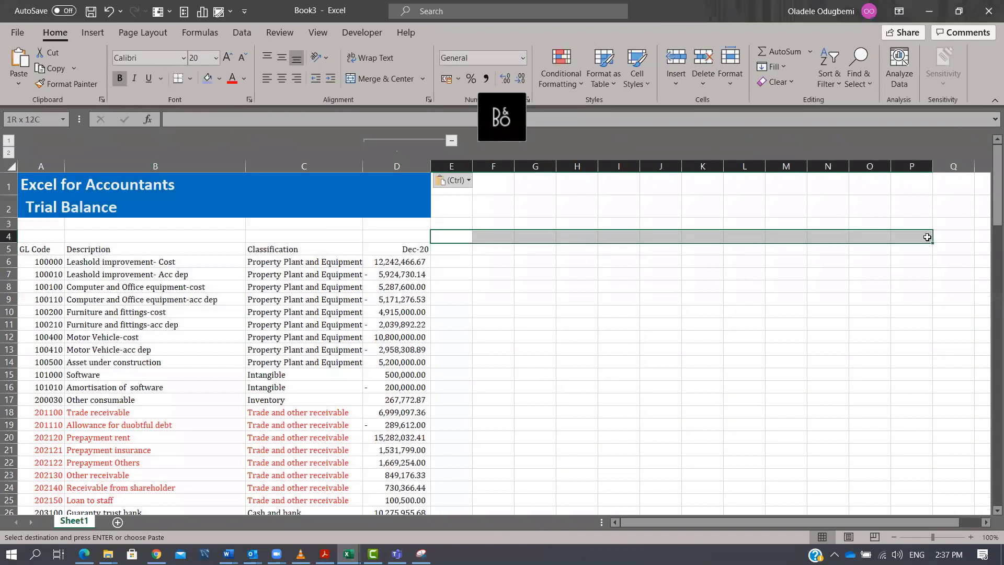
{"action": "left_click", "coordinate": [367, 83]}
{"action": "type", "text": "Adjustemnt"}
{"action": "key", "text": "Return"}
Number the adjustment columns 1 to 10 across row 5 from E5 to N5.
{"action": "type", "text": "1"}
{"action": "key", "text": "Return"}
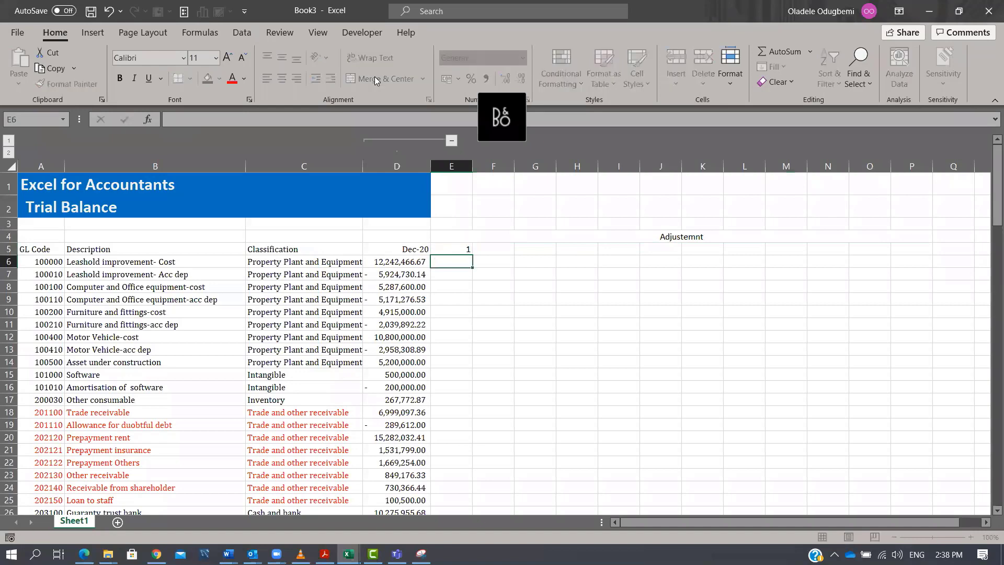
{"action": "key", "text": "Right"}
{"action": "key", "text": "Up"}
{"action": "type", "text": "2"}
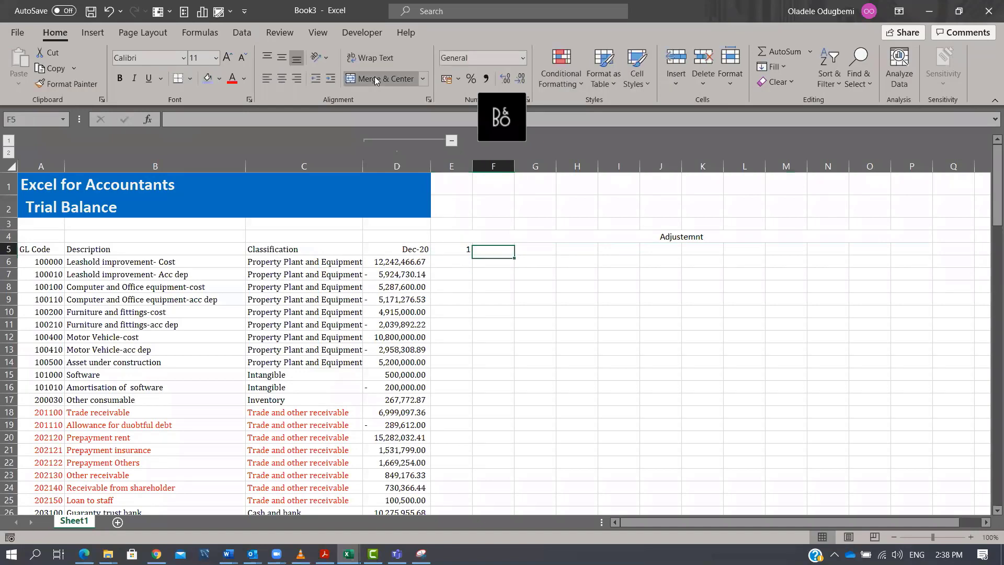
{"action": "key", "text": "Tab"}
{"action": "type", "text": "3"}
{"action": "key", "text": "Tab"}
{"action": "type", "text": "4"}
{"action": "key", "text": "Tab"}
{"action": "type", "text": "5"}
{"action": "key", "text": "Tab"}
{"action": "type", "text": "6"}
{"action": "key", "text": "Tab"}
{"action": "type", "text": "7"}
{"action": "key", "text": "Tab"}
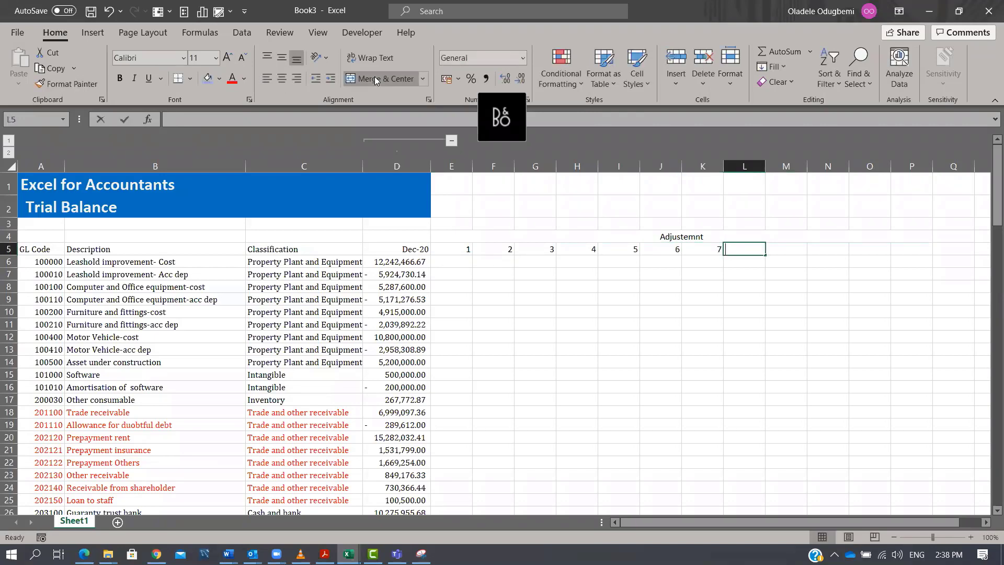
{"action": "type", "text": "8"}
{"action": "key", "text": "Tab"}
{"action": "type", "text": "9"}
{"action": "key", "text": "Tab"}
{"action": "type", "text": "10"}
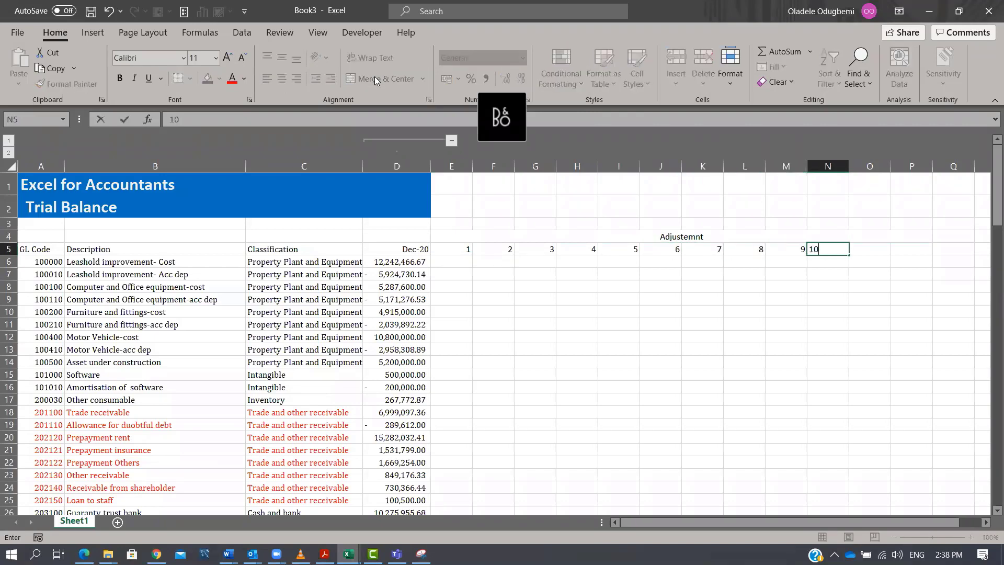
{"action": "key", "text": "Return"}
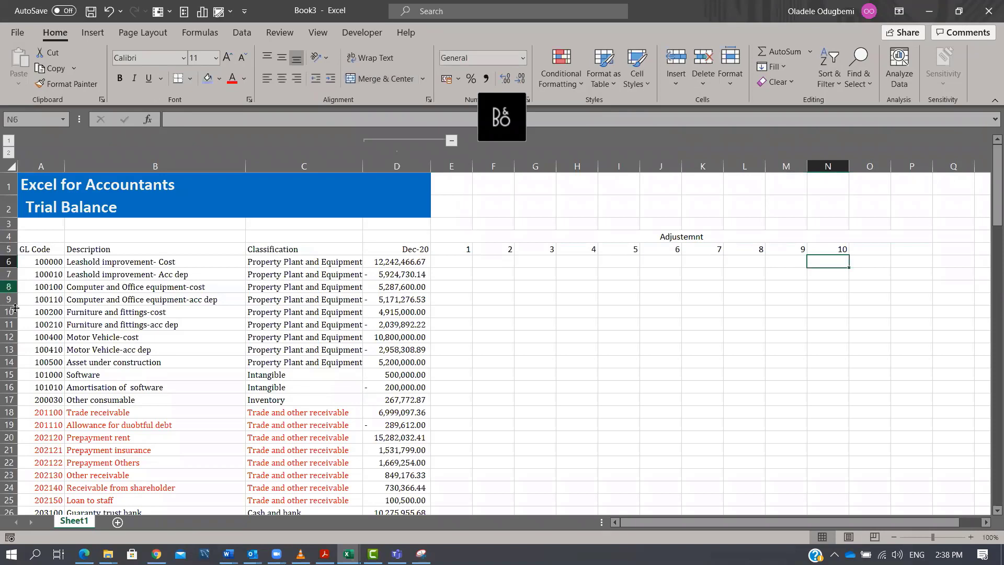
Add a new sheet and rename it Adjustment.
{"action": "left_click", "coordinate": [118, 522]}
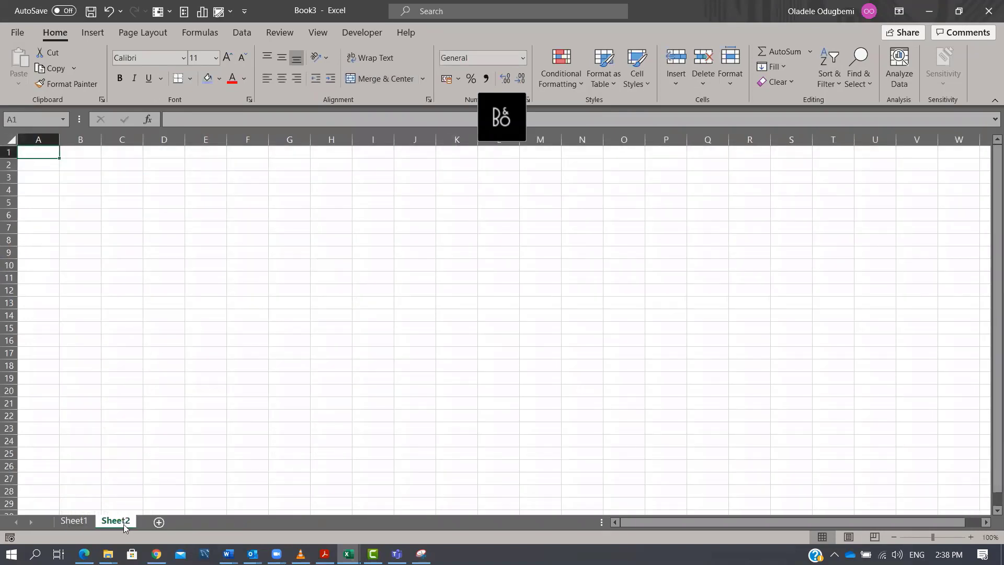
{"action": "double_click", "coordinate": [124, 522]}
{"action": "type", "text": "Adjustment"}
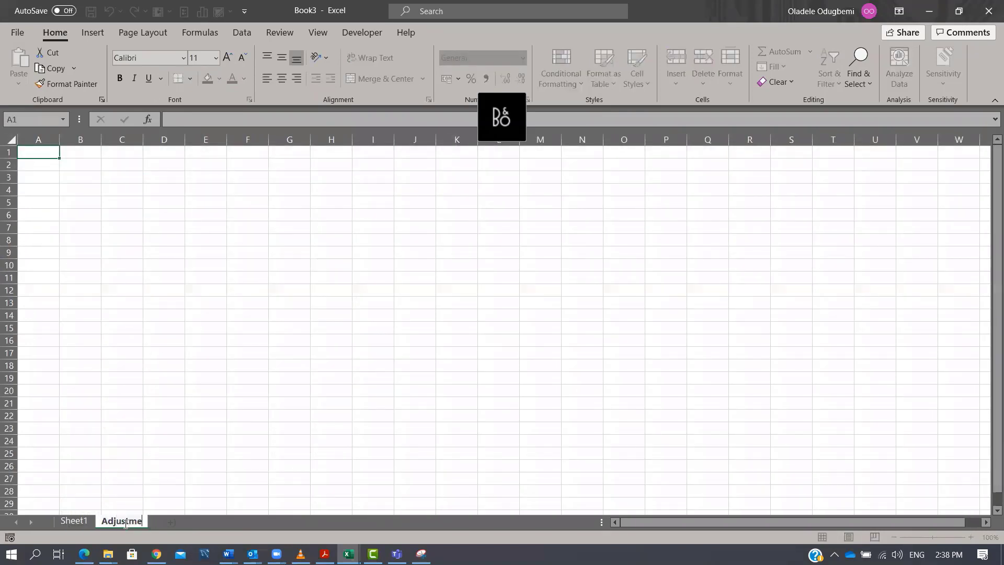
{"action": "key", "text": "Return"}
Return to Sheet1 and enter the heading Adjusted TB in O5.
{"action": "left_click", "coordinate": [73, 187]}
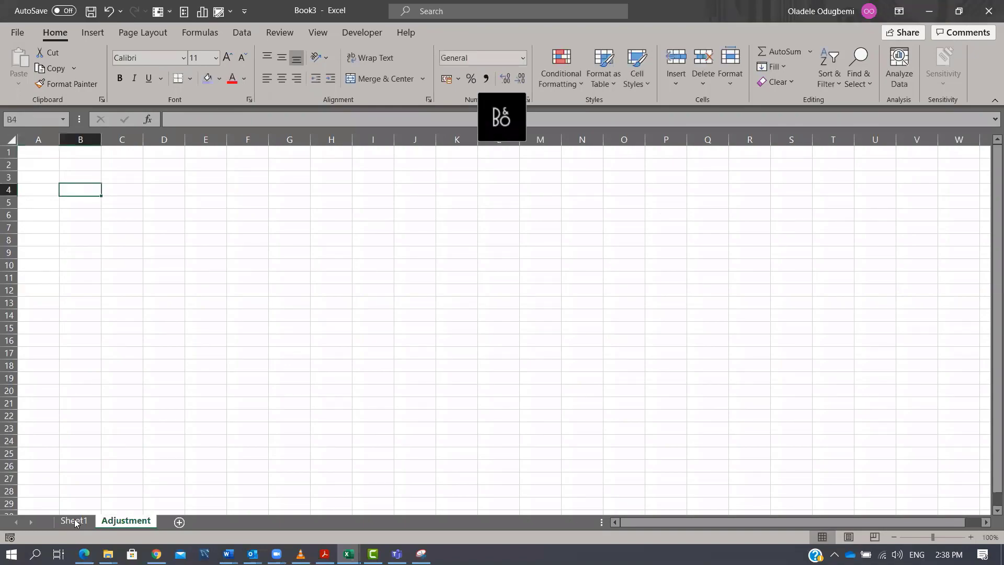
{"action": "left_click", "coordinate": [73, 521]}
{"action": "left_click_drag", "start_coordinate": [447, 261], "coordinate": [466, 515]}
{"action": "scroll", "coordinate": [516, 273], "scroll_direction": "up", "scroll_amount": 20}
{"action": "scroll", "coordinate": [527, 192], "scroll_direction": "up", "scroll_amount": 7}
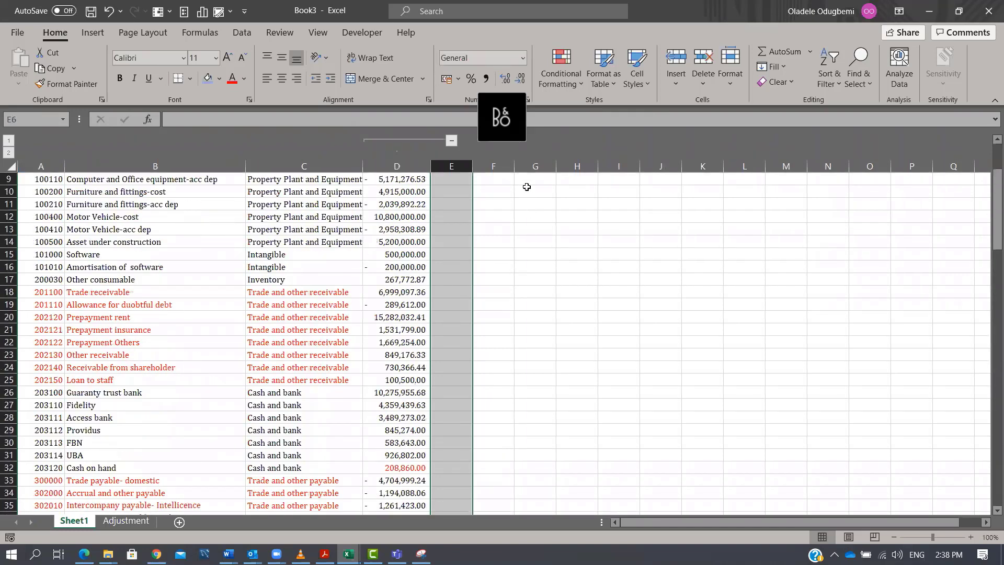
{"action": "left_click_drag", "start_coordinate": [511, 264], "coordinate": [541, 388]}
{"action": "left_click_drag", "start_coordinate": [537, 256], "coordinate": [539, 413]}
{"action": "left_click", "coordinate": [870, 249]}
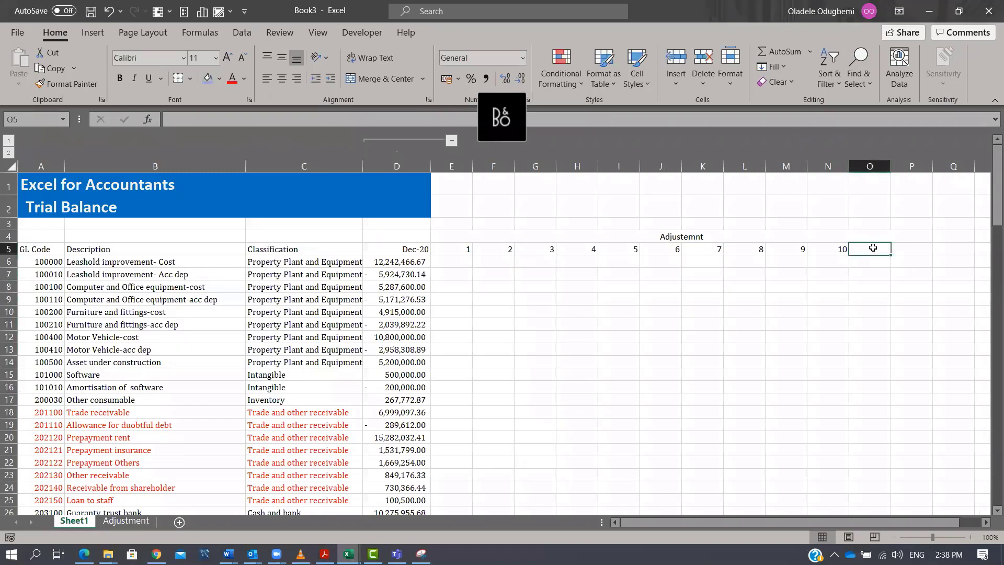
{"action": "type", "text": "Adjusted "}
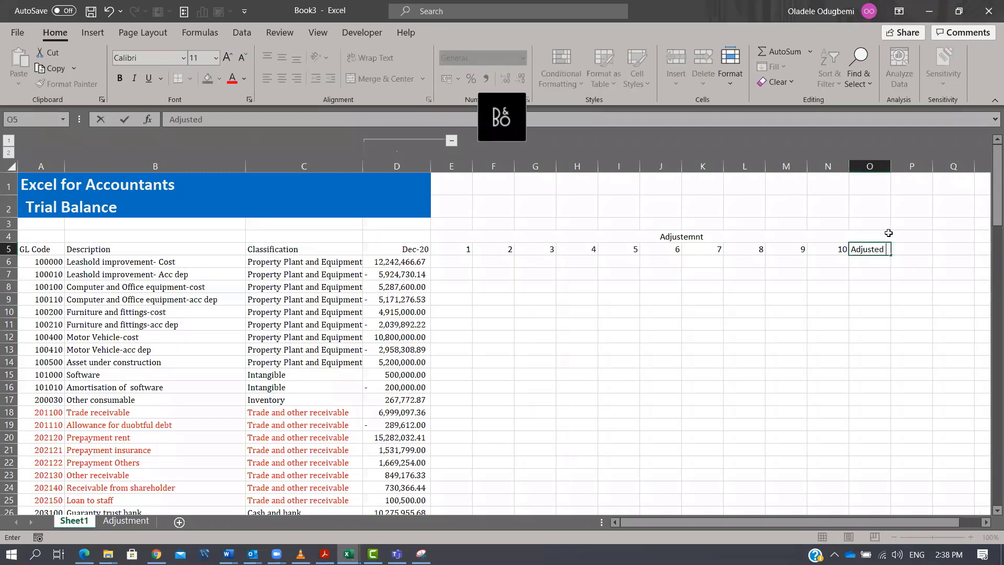
{"action": "type", "text": "TB"}
{"action": "key", "text": "Return"}
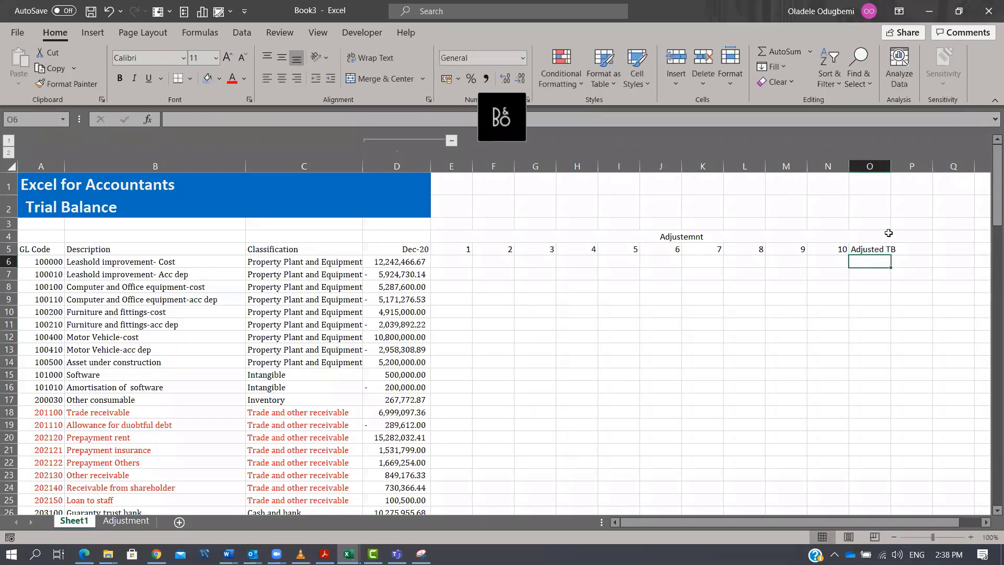
Sum D6:N6 in O6 for the adjusted balance and fill it down through row 98.
{"action": "key", "text": "alt+equal"}
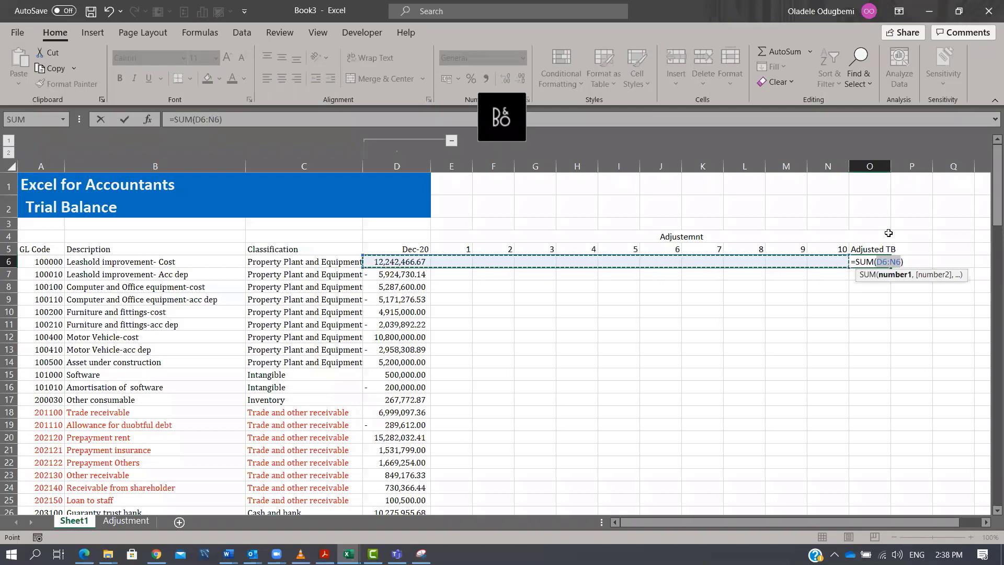
{"action": "key", "text": "ctrl+Return"}
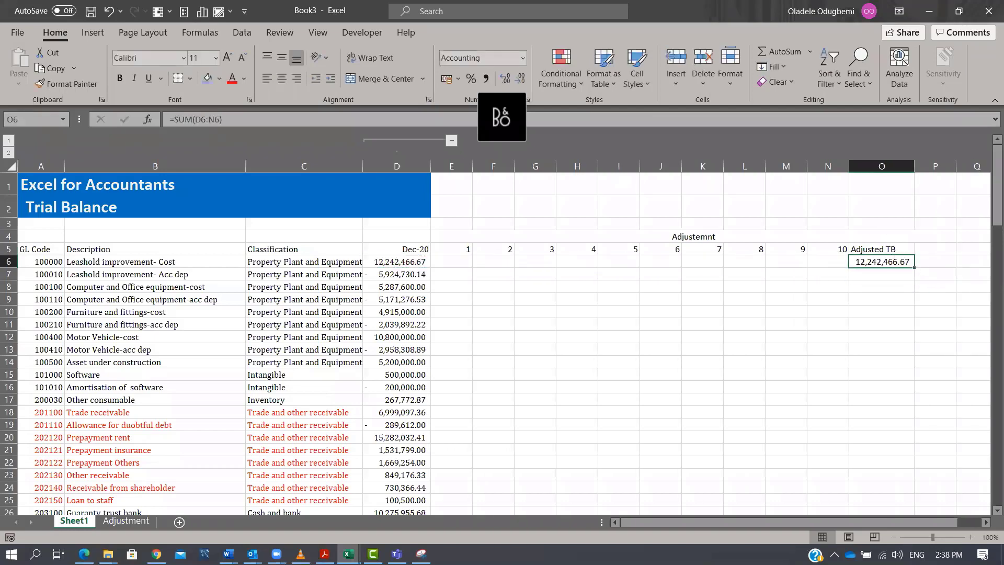
{"action": "left_click_drag", "start_coordinate": [914, 267], "coordinate": [883, 491]}
Total the Dec-20 balances in D99 with a SUM over D6:D98.
{"action": "left_click", "coordinate": [403, 493]}
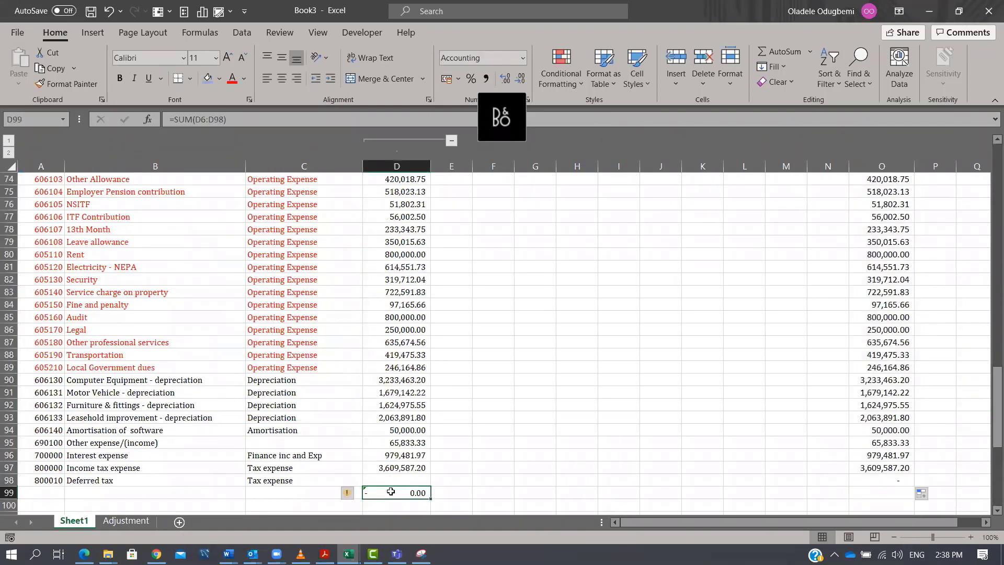
{"action": "key", "text": "alt+equal"}
{"action": "key", "text": "Return"}
{"action": "key", "text": "Up"}
{"action": "key", "text": "shift+Right"}
{"action": "key", "text": "shift+Right"}
{"action": "key", "text": "shift+Right"}
{"action": "key", "text": "shift+Right"}
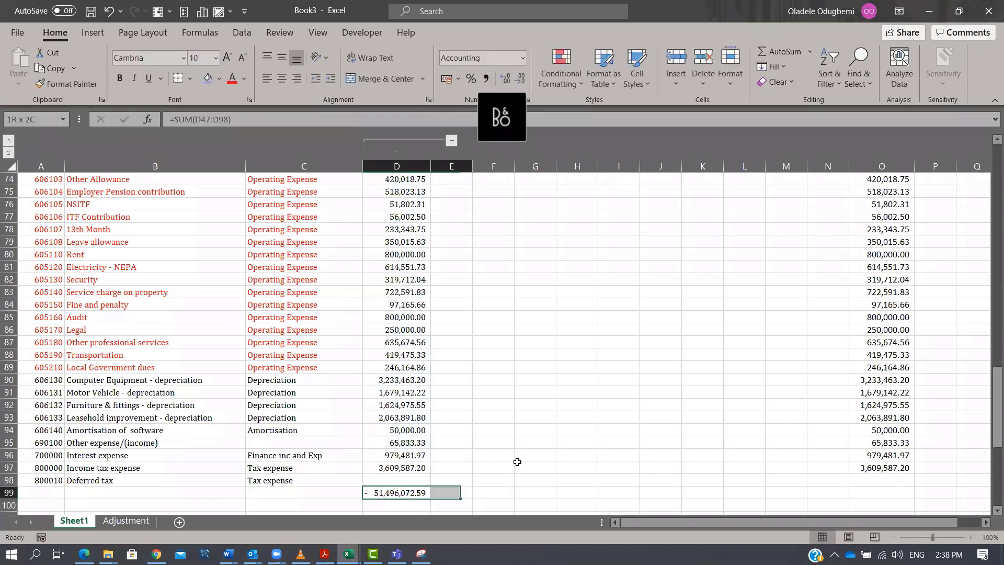
{"action": "key", "text": "shift+Right"}
{"action": "key", "text": "shift+Right"}
{"action": "key", "text": "shift+Right"}
{"action": "key", "text": "Right"}
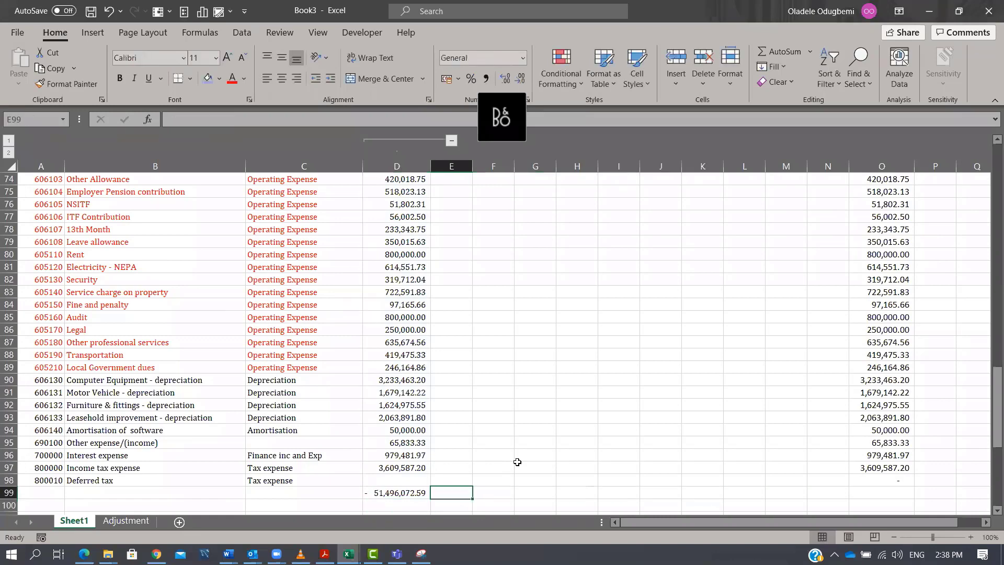
{"action": "key", "text": "Left"}
{"action": "key", "text": "F2"}
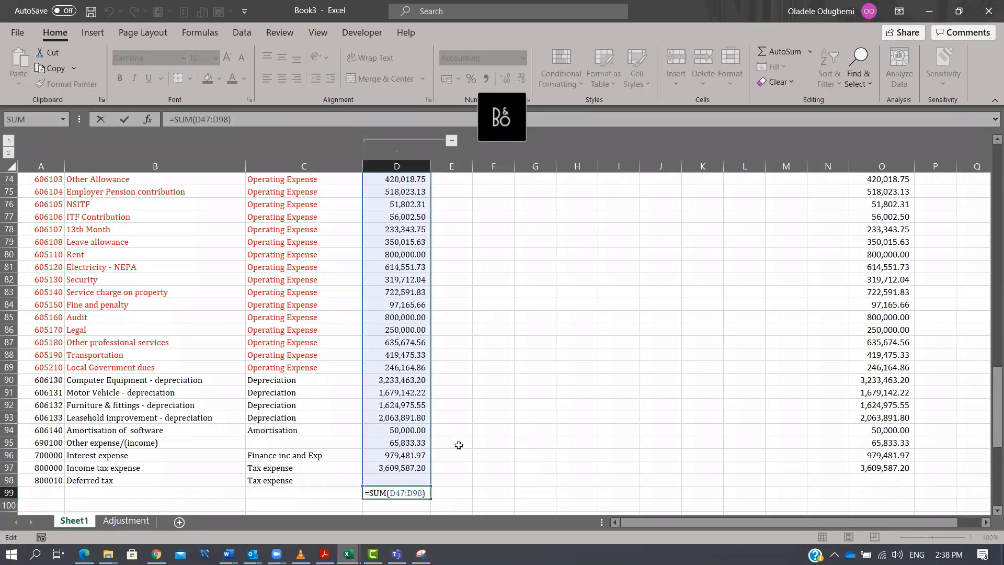
{"action": "scroll", "coordinate": [843, 215], "scroll_direction": "up", "scroll_amount": 4}
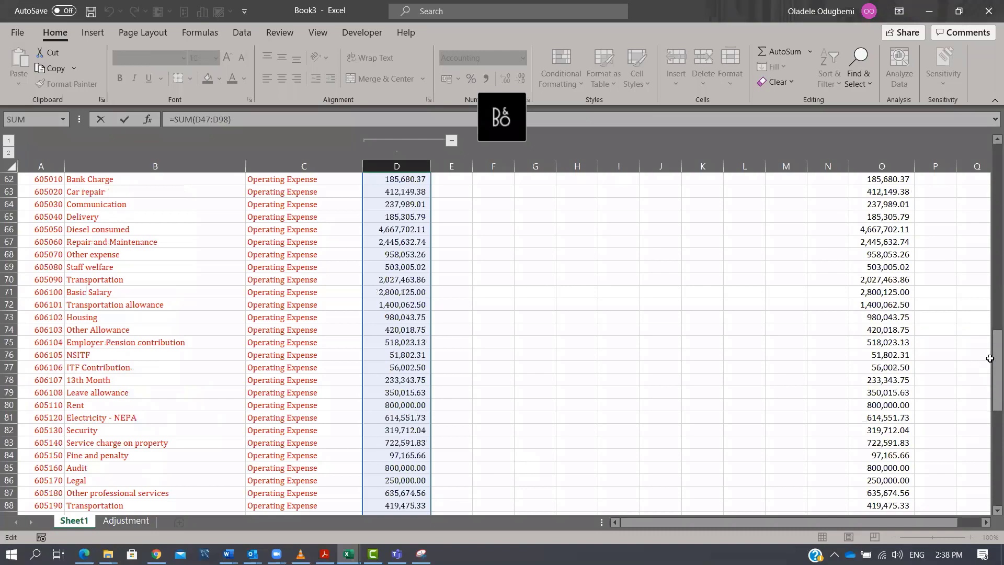
{"action": "left_click_drag", "start_coordinate": [988, 365], "coordinate": [970, 86]}
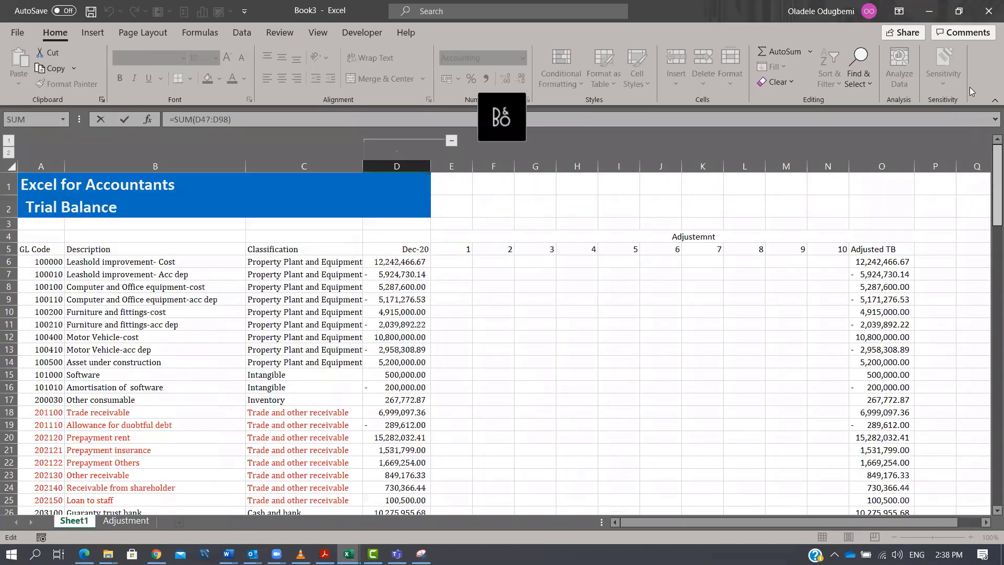
{"action": "left_click", "coordinate": [204, 119]}
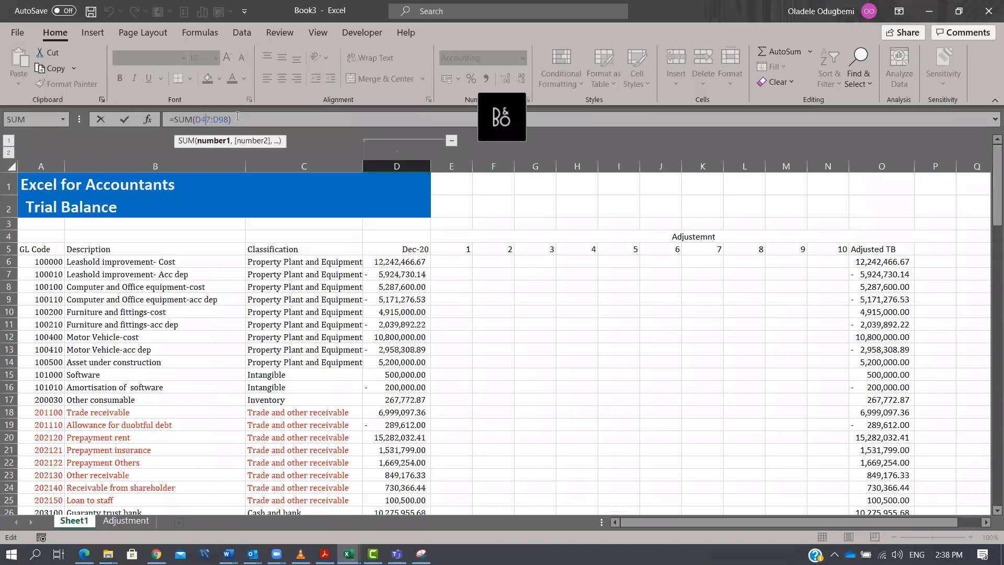
{"action": "key", "text": "BackSpace"}
{"action": "key", "text": "BackSpace"}
{"action": "type", "text": "6"}
{"action": "key", "text": "Return"}
Copy the D99 total across row 99 to total each adjustment column and the adjusted TB.
{"action": "key", "text": "Up"}
{"action": "key", "text": "ctrl+c"}
{"action": "key", "text": "Right"}
{"action": "key", "text": "Right"}
{"action": "key", "text": "Right"}
{"action": "key", "text": "Right"}
{"action": "key", "text": "Right"}
{"action": "key", "text": "Right"}
{"action": "key", "text": "Right"}
{"action": "key", "text": "Right"}
{"action": "key", "text": "Right"}
{"action": "key", "text": "Right"}
{"action": "key", "text": "Right"}
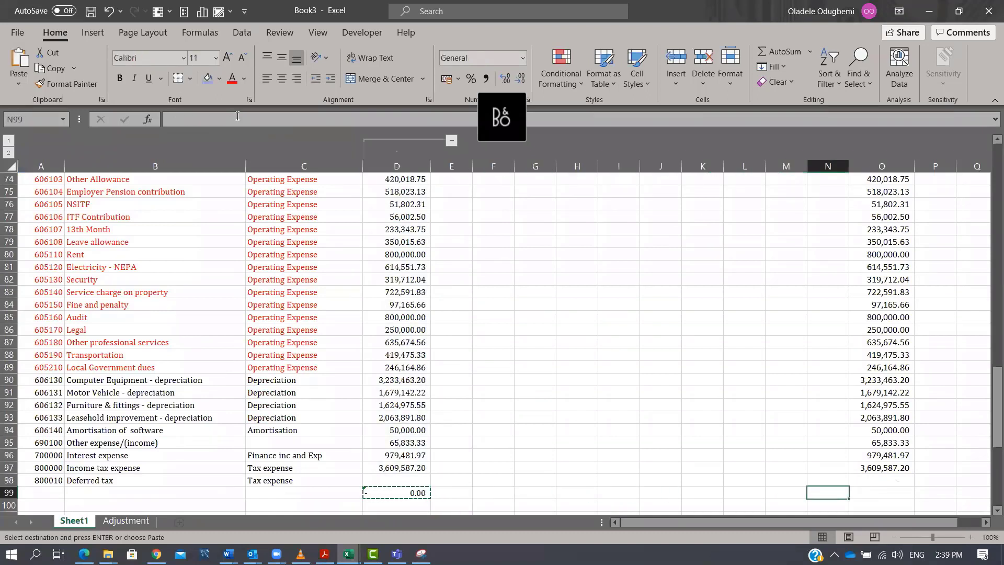
{"action": "key", "text": "Return"}
{"action": "key", "text": "Left"}
{"action": "key", "text": "shift+Left"}
{"action": "key", "text": "shift+Left"}
{"action": "key", "text": "shift+Left"}
{"action": "key", "text": "shift+Left"}
{"action": "key", "text": "shift+Left"}
{"action": "key", "text": "shift+Left"}
{"action": "key", "text": "shift+Left"}
{"action": "key", "text": "shift+Left"}
{"action": "key", "text": "shift+Left"}
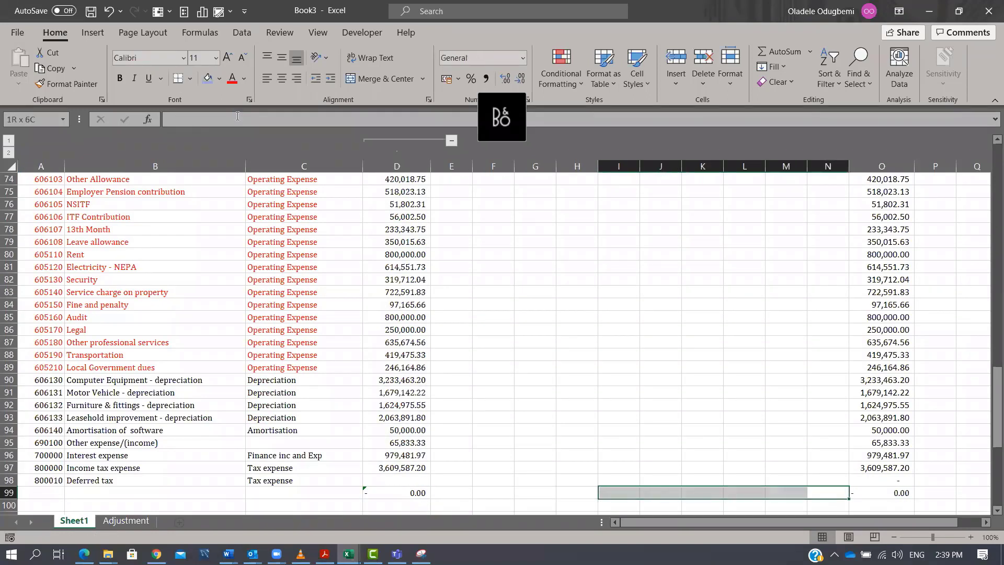
{"action": "key", "text": "Left"}
{"action": "key", "text": "Left"}
{"action": "key", "text": "Left"}
{"action": "key", "text": "Left"}
{"action": "key", "text": "Left"}
{"action": "key", "text": "Left"}
{"action": "key", "text": "Left"}
{"action": "key", "text": "Left"}
{"action": "key", "text": "Left"}
{"action": "key", "text": "Left"}
{"action": "key", "text": "Left"}
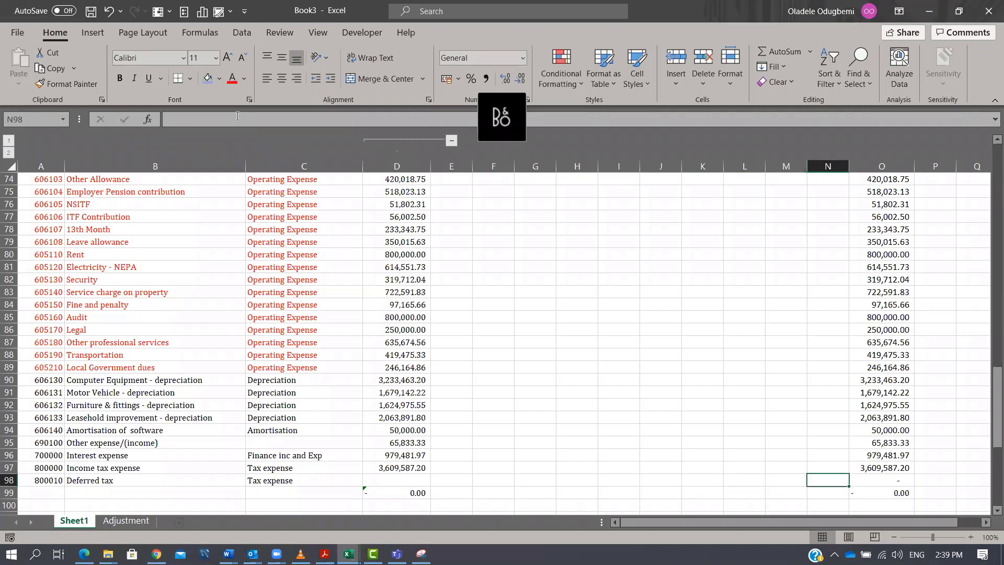
{"action": "key", "text": "Right"}
{"action": "key", "text": "ctrl+shift+Right"}
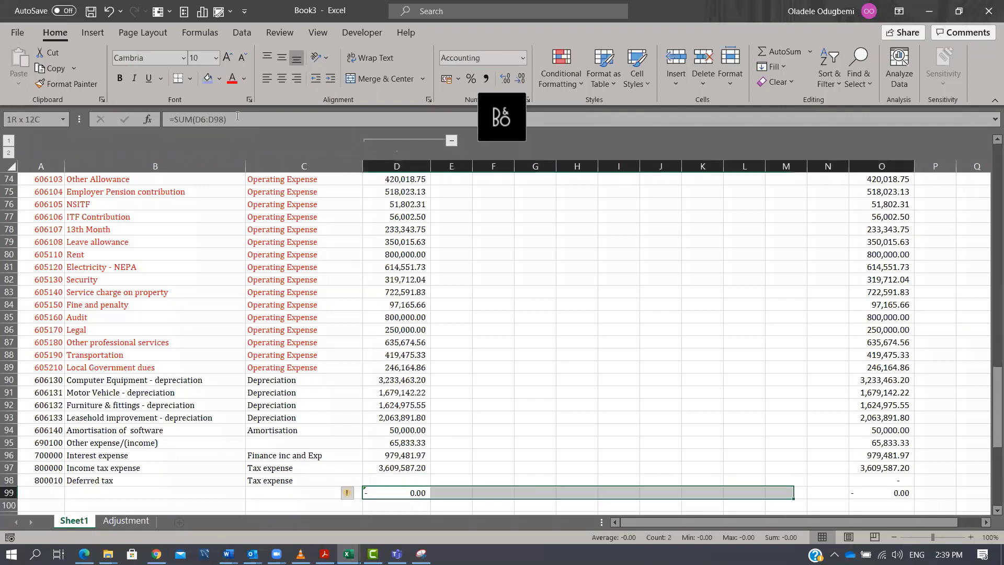
{"action": "key", "text": "ctrl+r"}
{"action": "key", "text": "Right"}
{"action": "key", "text": "Right"}
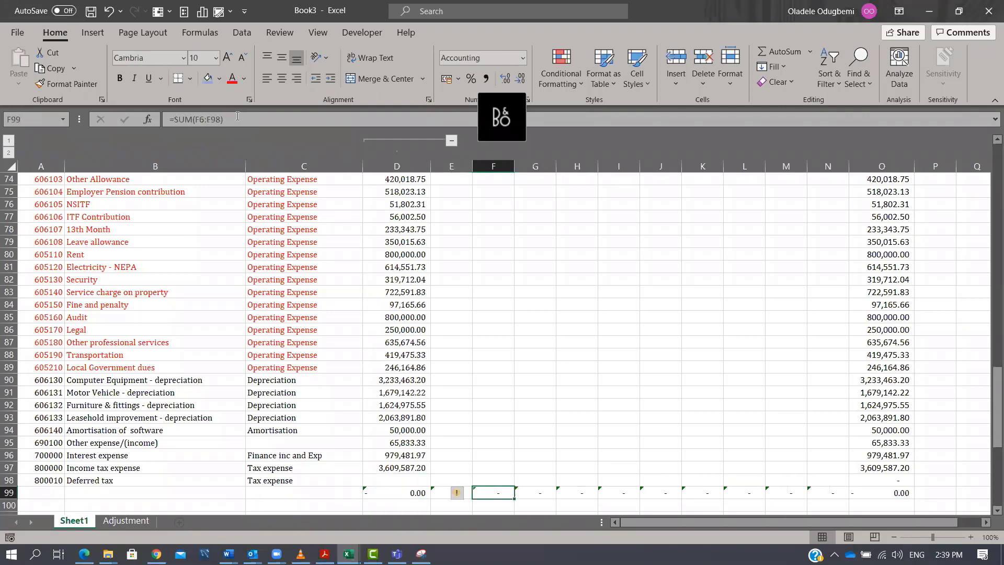
Group the adjustment columns E to N and collapse the group.
{"action": "key", "text": "ctrl+Up"}
{"action": "key", "text": "ctrl+Up"}
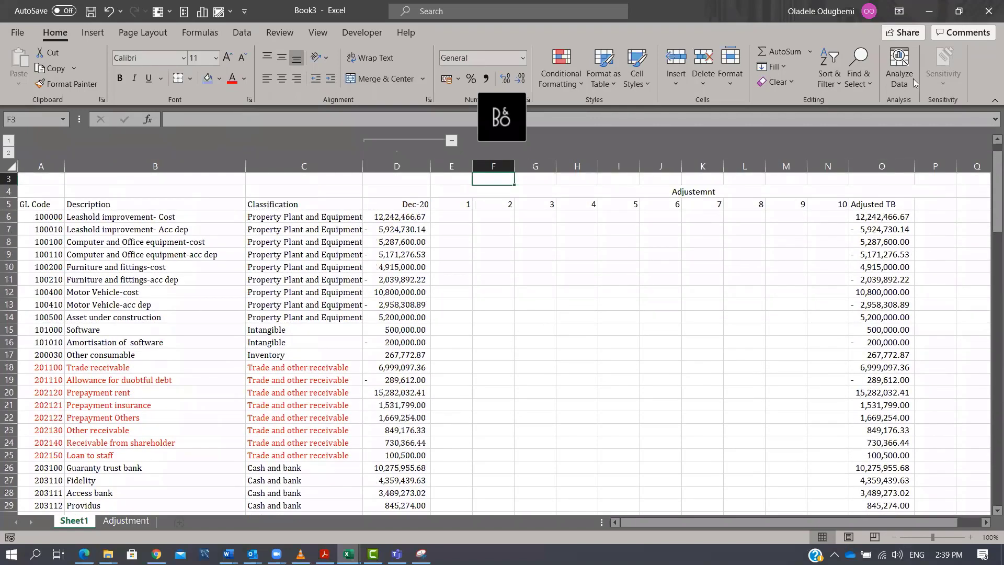
{"action": "left_click_drag", "start_coordinate": [833, 166], "coordinate": [461, 178]}
{"action": "key", "text": "alt+shift+Right"}
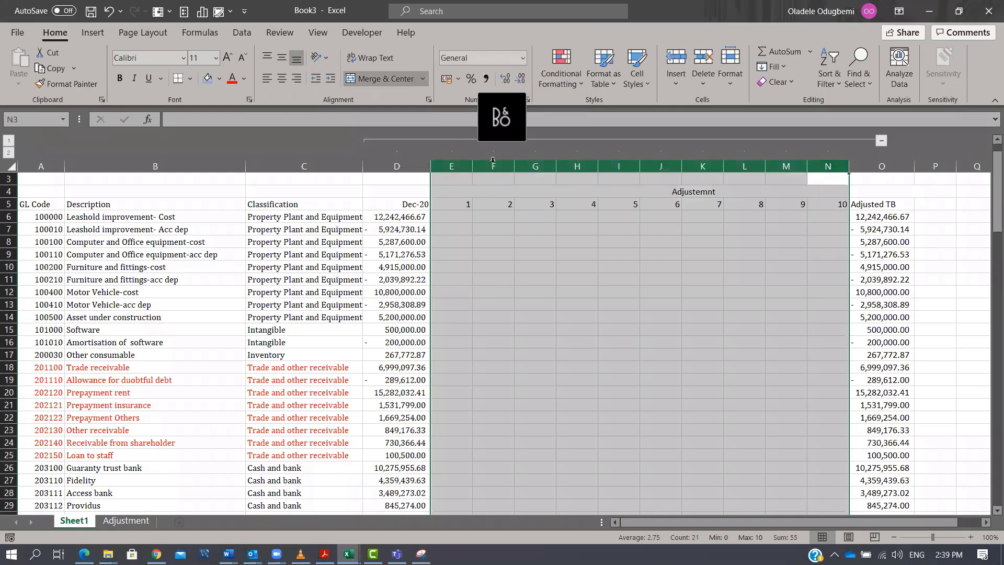
{"action": "left_click", "coordinate": [402, 166]}
{"action": "key", "text": "alt+a"}
{"action": "key", "text": "u"}
{"action": "key", "text": "u"}
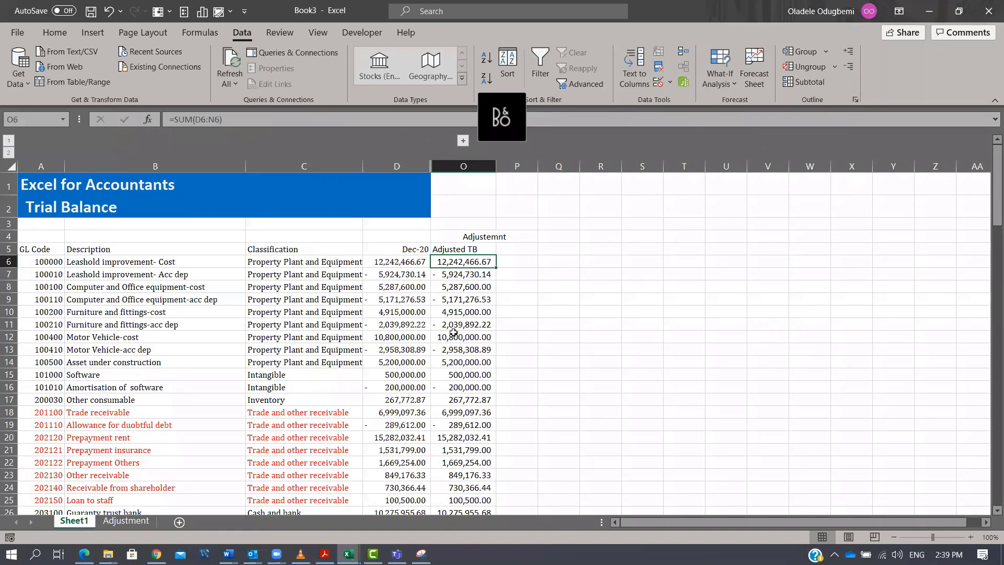
Add the column headings Class 1 and Class 2 in P5 and Q5, next to the Adjusted TB column.
{"action": "left_click", "coordinate": [518, 248]}
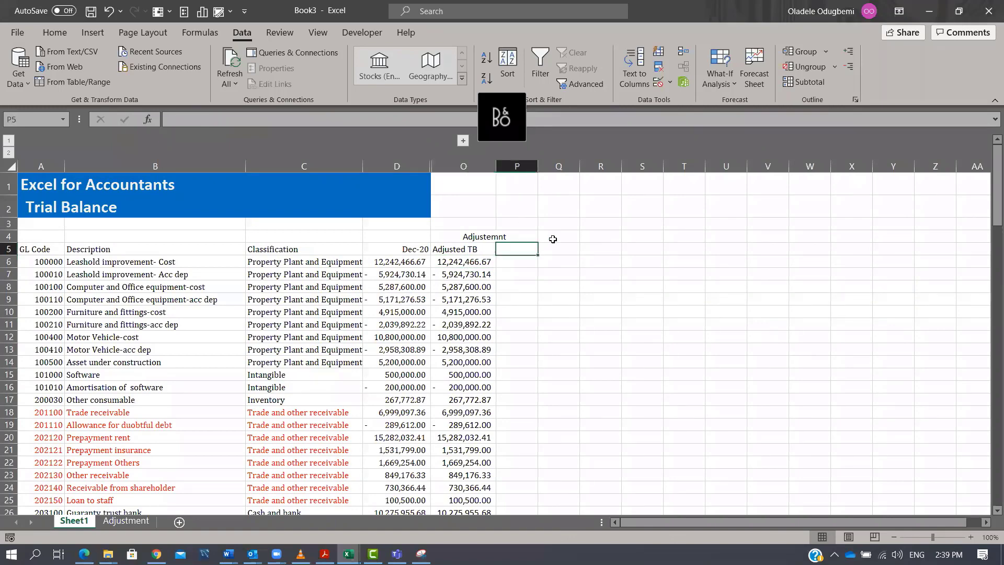
{"action": "type", "text": "Class 1"}
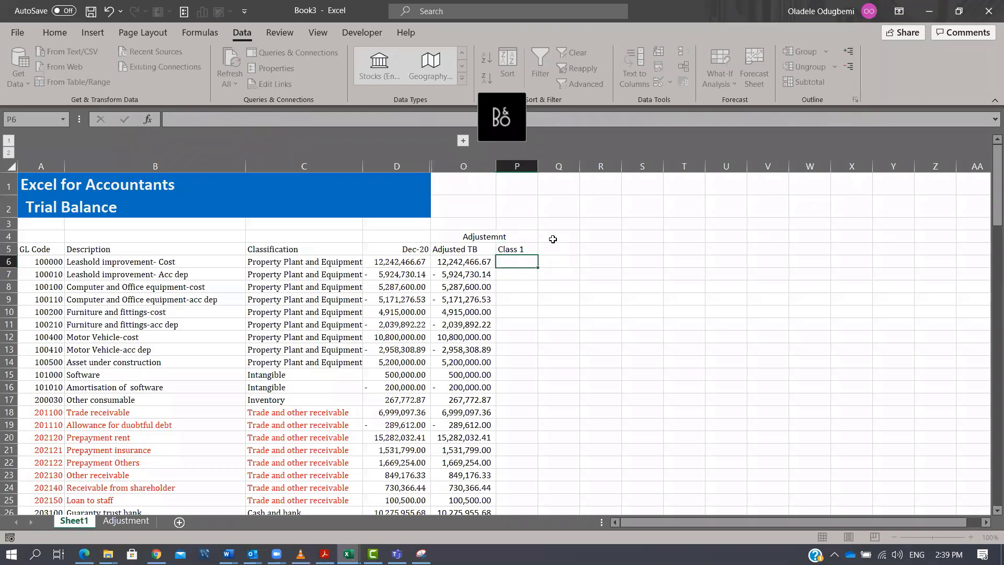
{"action": "key", "text": "Tab"}
{"action": "type", "text": "Class"}
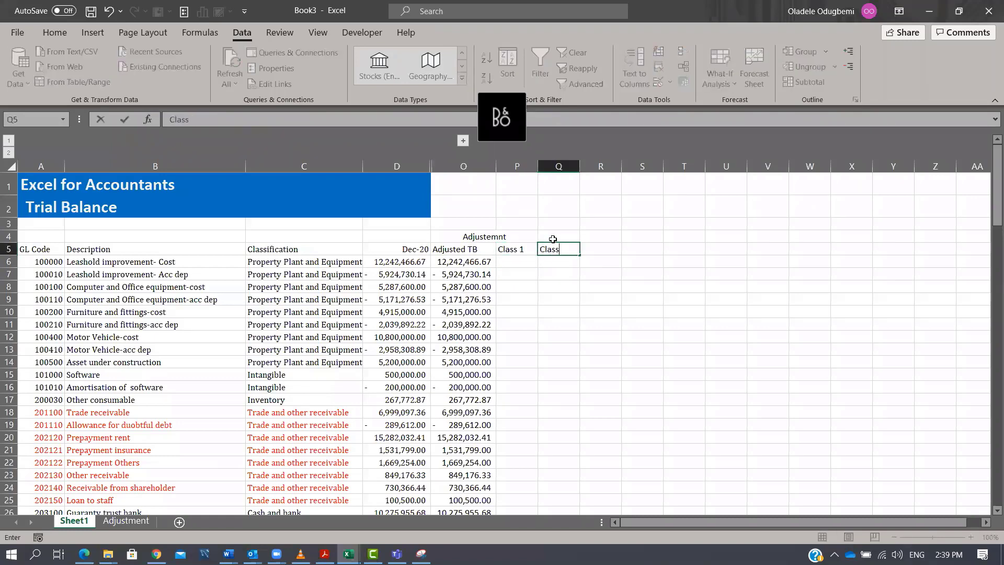
{"action": "type", "text": " 2"}
{"action": "key", "text": "Return"}
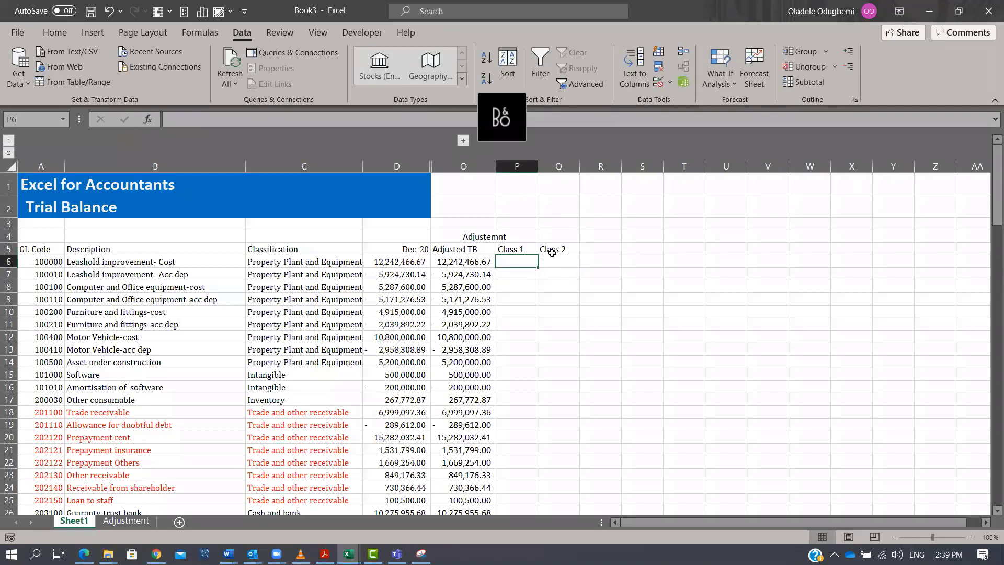
{"action": "left_click", "coordinate": [556, 252]}
{"action": "key", "text": "Return"}
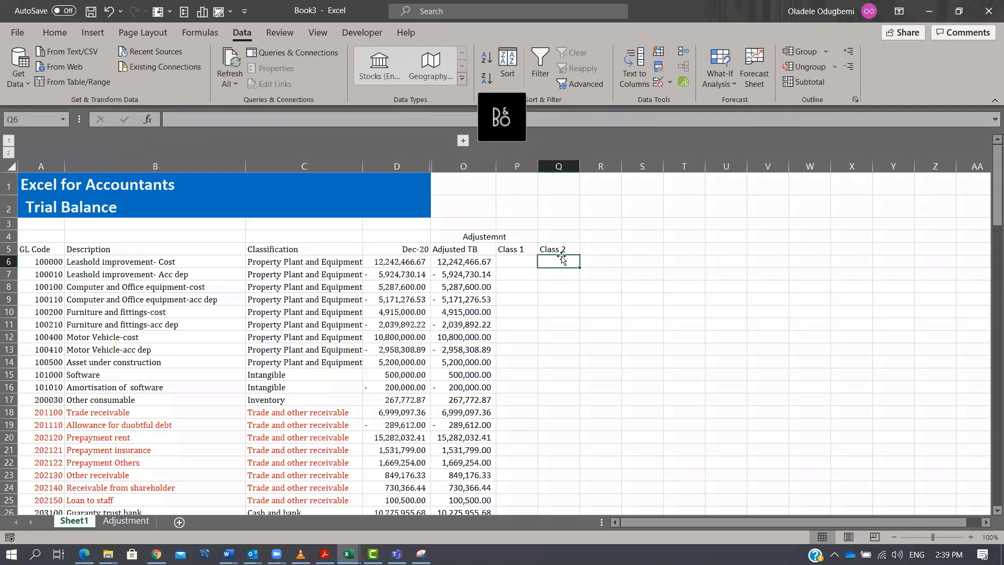
{"action": "left_click", "coordinate": [595, 250]}
{"action": "left_click", "coordinate": [598, 263]}
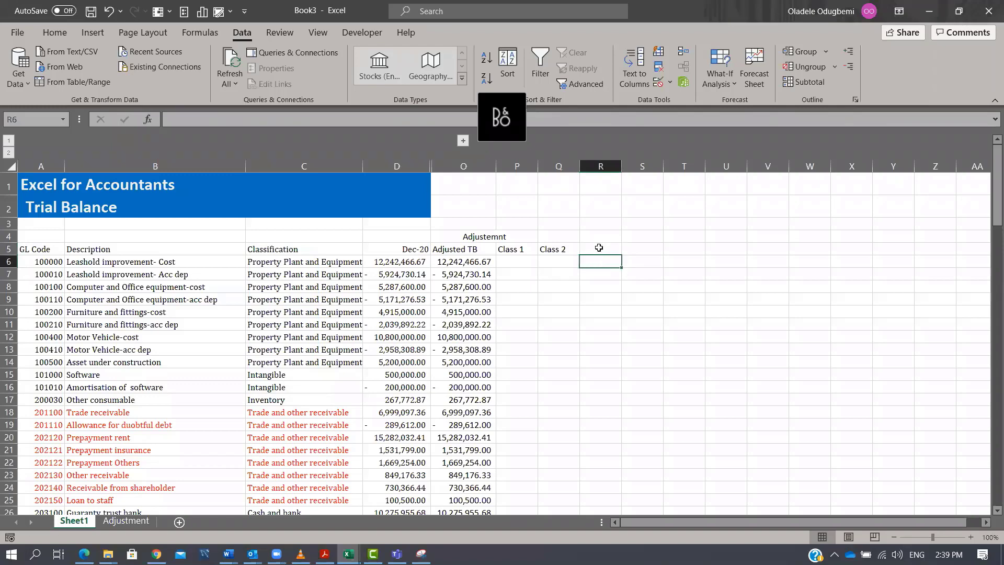
{"action": "left_click", "coordinate": [599, 247]}
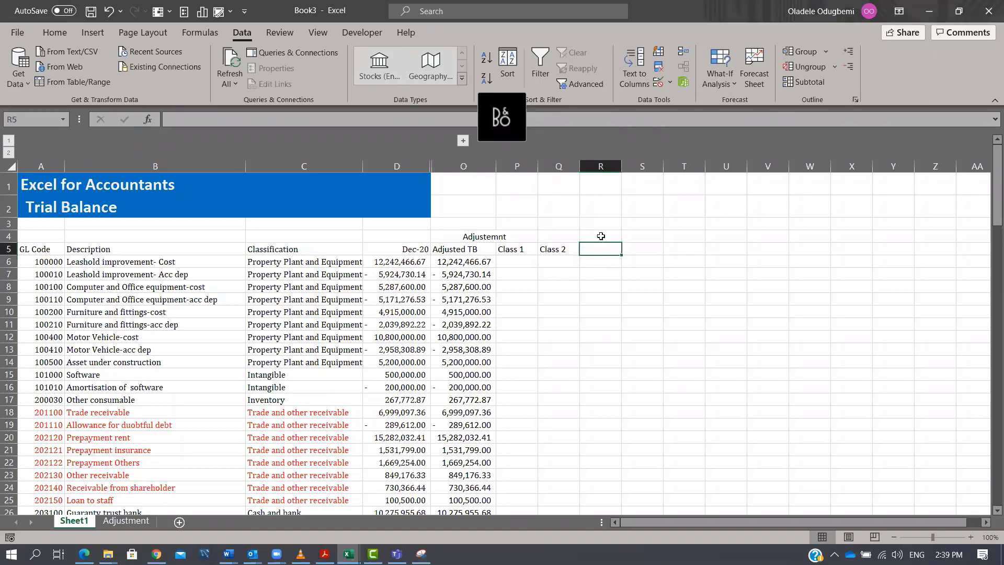
{"action": "left_click", "coordinate": [631, 248]}
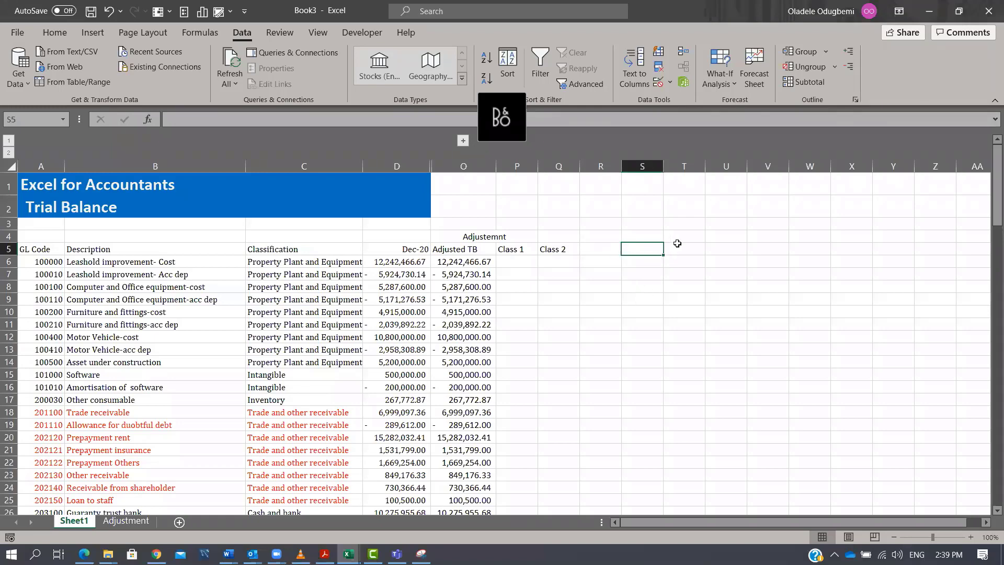
{"action": "left_click", "coordinate": [678, 245]}
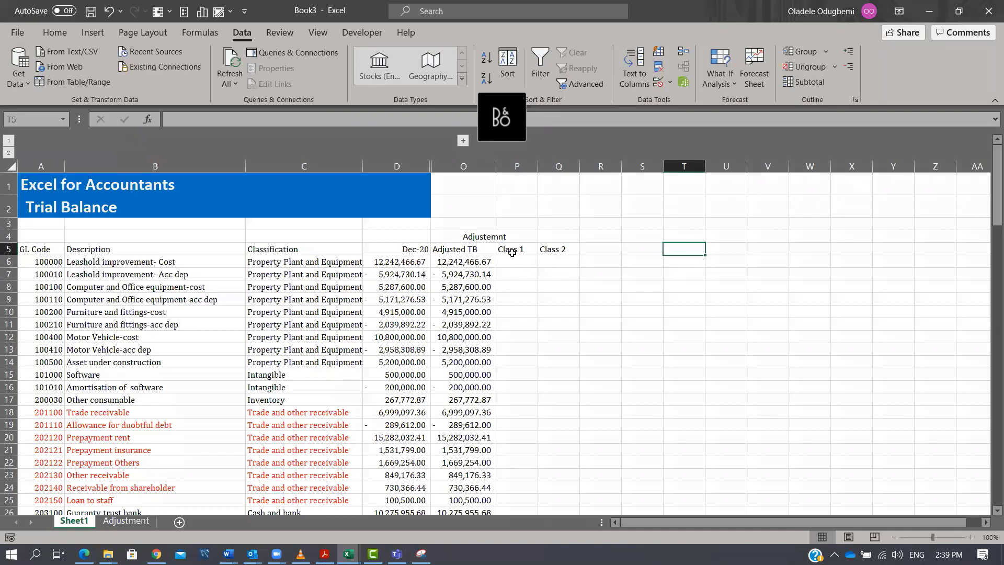
{"action": "left_click_drag", "start_coordinate": [517, 167], "coordinate": [702, 168]}
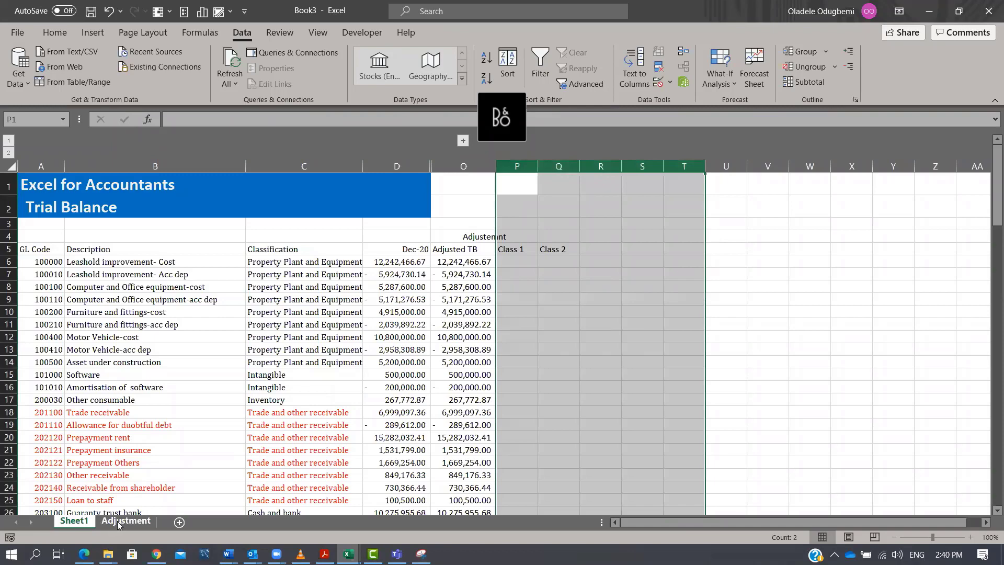
Switch to the browser, open YouTube and play the channel's 'Preparing Management Account - Section 2' video.
{"action": "key", "text": "alt+Tab"}
{"action": "key", "text": "alt+Tab"}
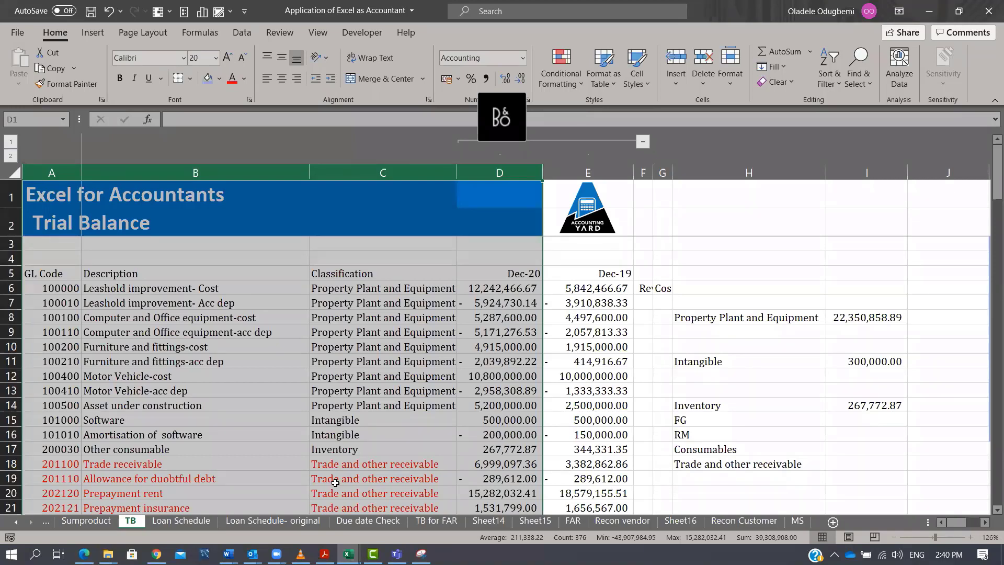
{"action": "key", "text": "alt+Tab"}
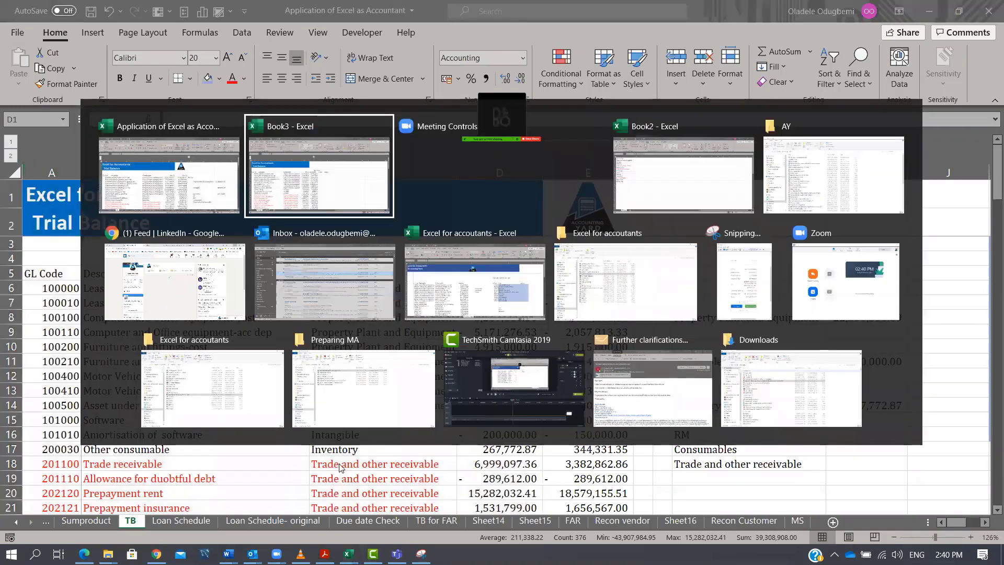
{"action": "key", "text": "alt+Tab"}
{"action": "key", "text": "alt+Tab"}
{"action": "key", "text": "alt+Tab"}
{"action": "key", "text": "alt+Tab"}
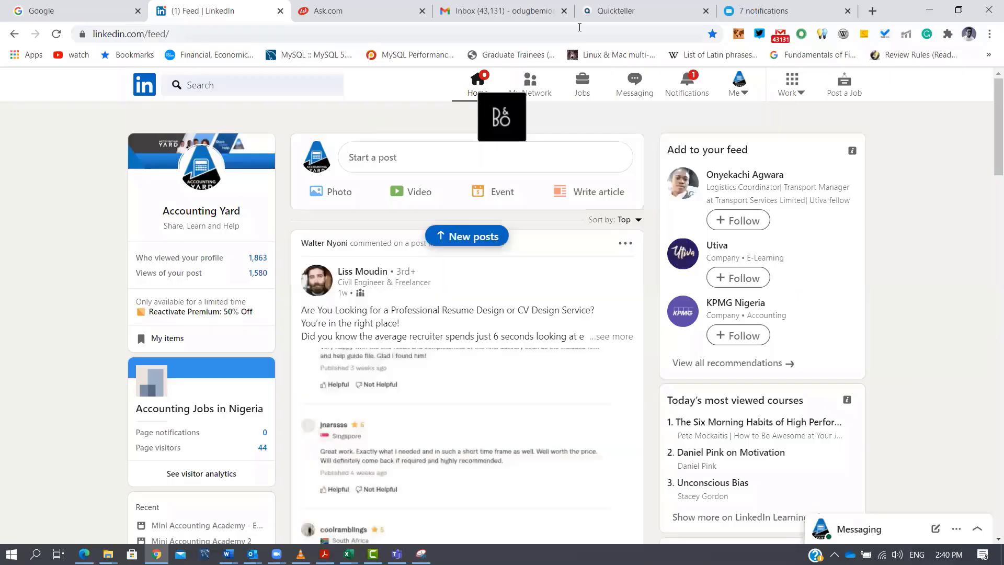
{"action": "left_click", "coordinate": [866, 7]}
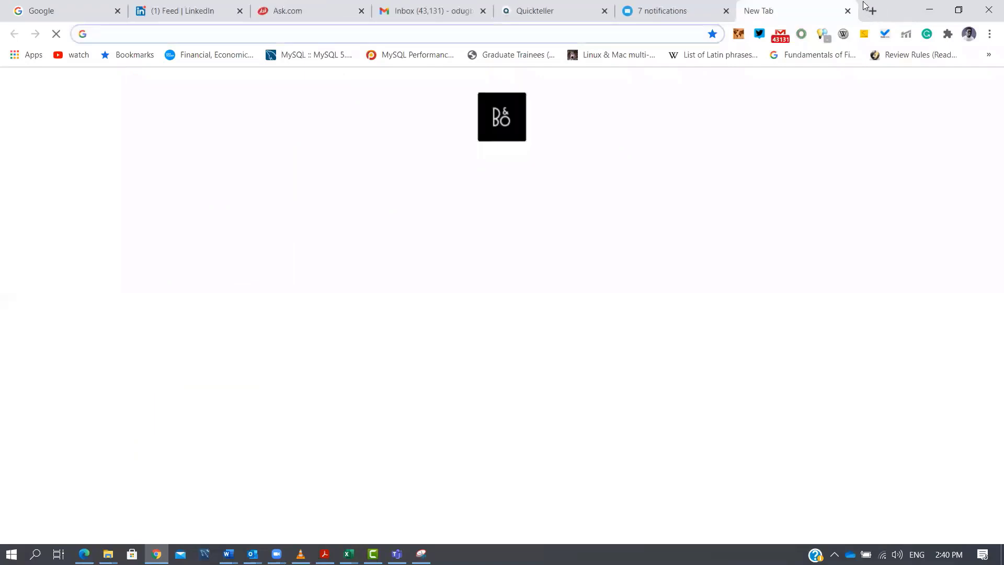
{"action": "type", "text": "you"}
{"action": "key", "text": "Return"}
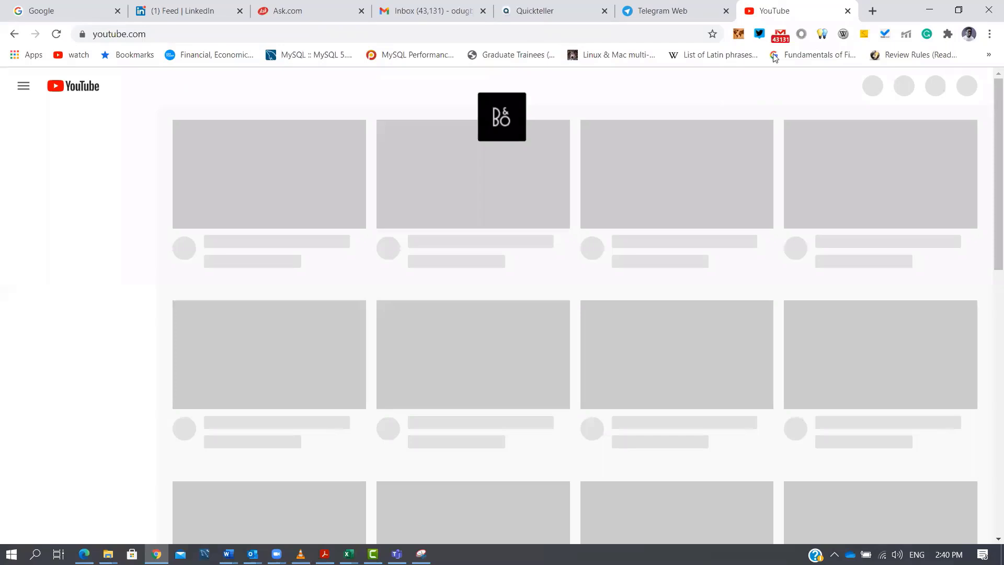
{"action": "left_click", "coordinate": [971, 92]}
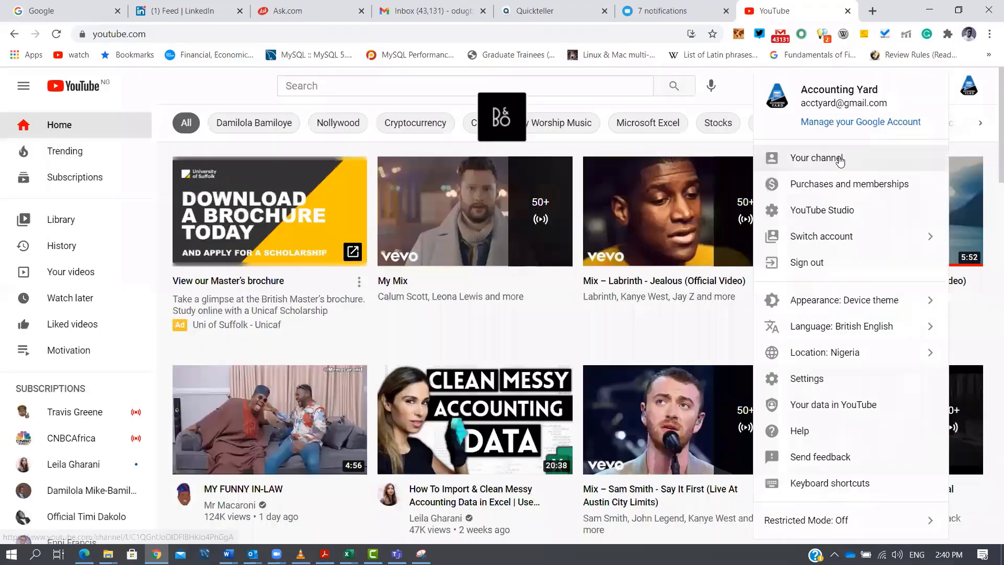
{"action": "left_click", "coordinate": [816, 158]}
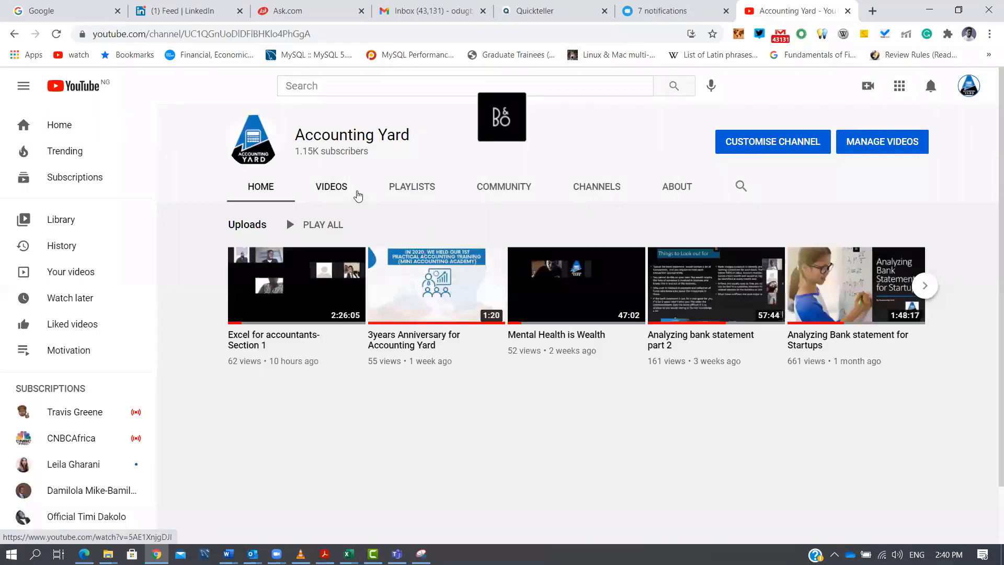
{"action": "left_click", "coordinate": [332, 188]}
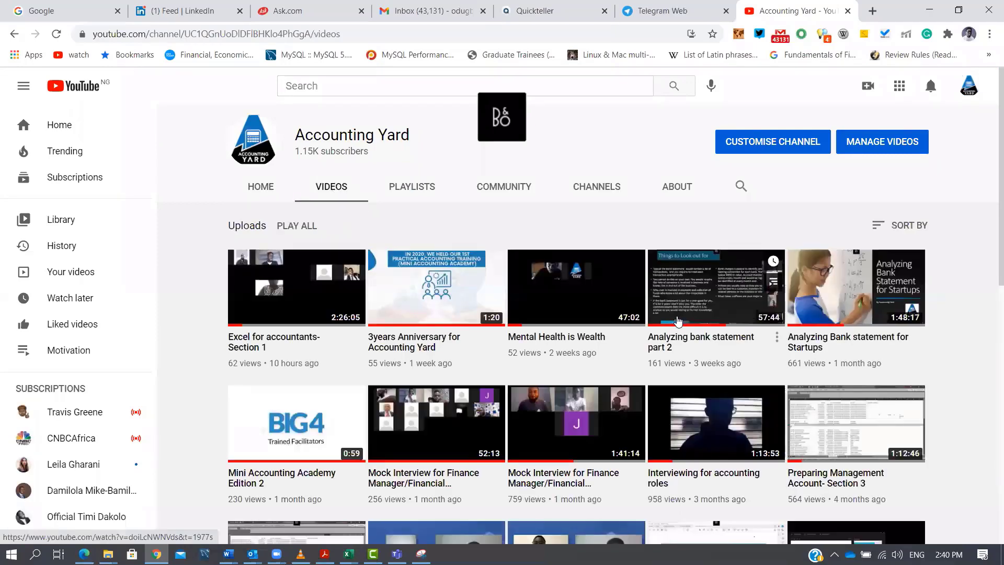
{"action": "scroll", "coordinate": [658, 327], "scroll_direction": "down", "scroll_amount": 3}
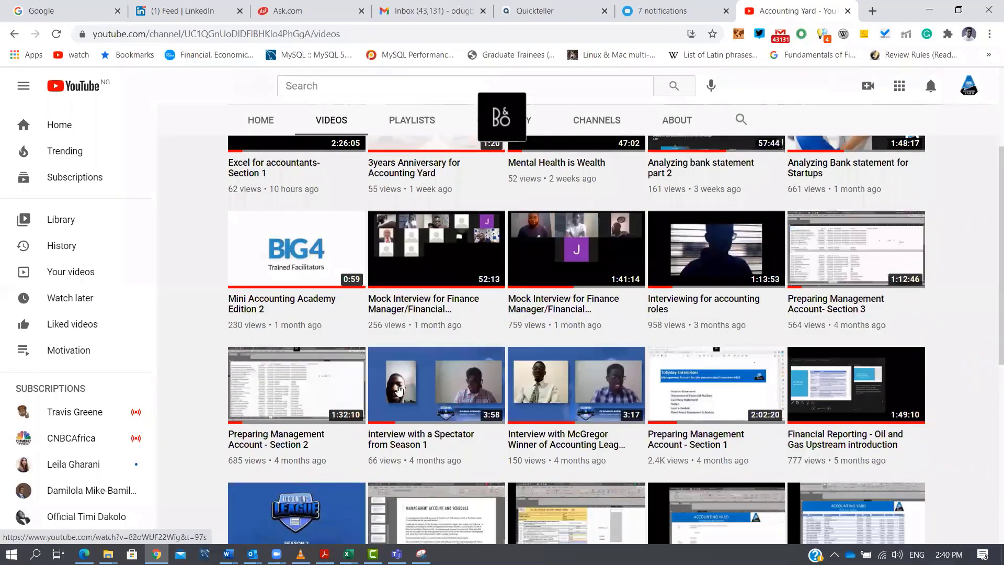
{"action": "left_click", "coordinate": [301, 393]}
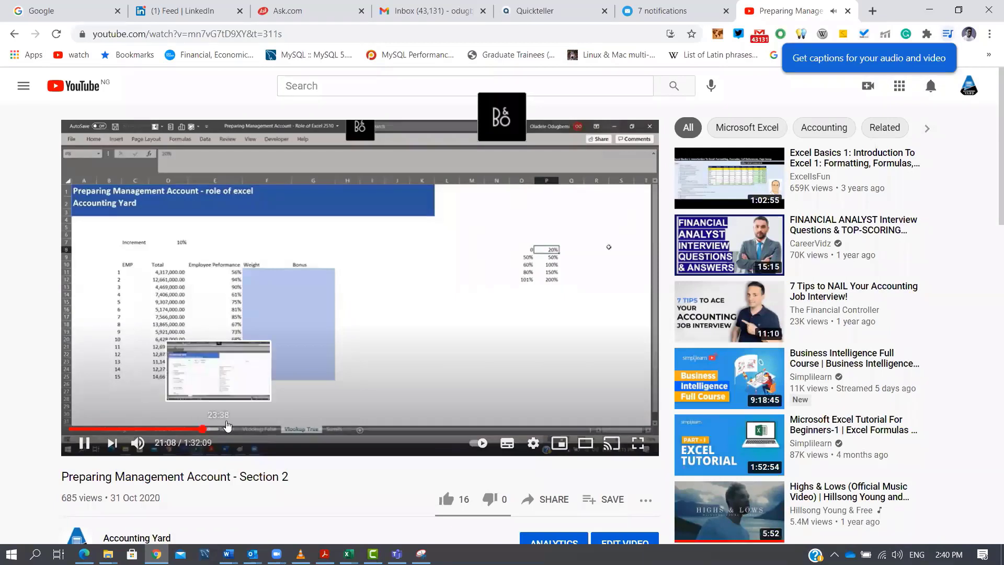
Skim through the video to the trial balance classification segment, view it full screen, then pause and minimise the browser.
{"action": "left_click", "coordinate": [244, 430]}
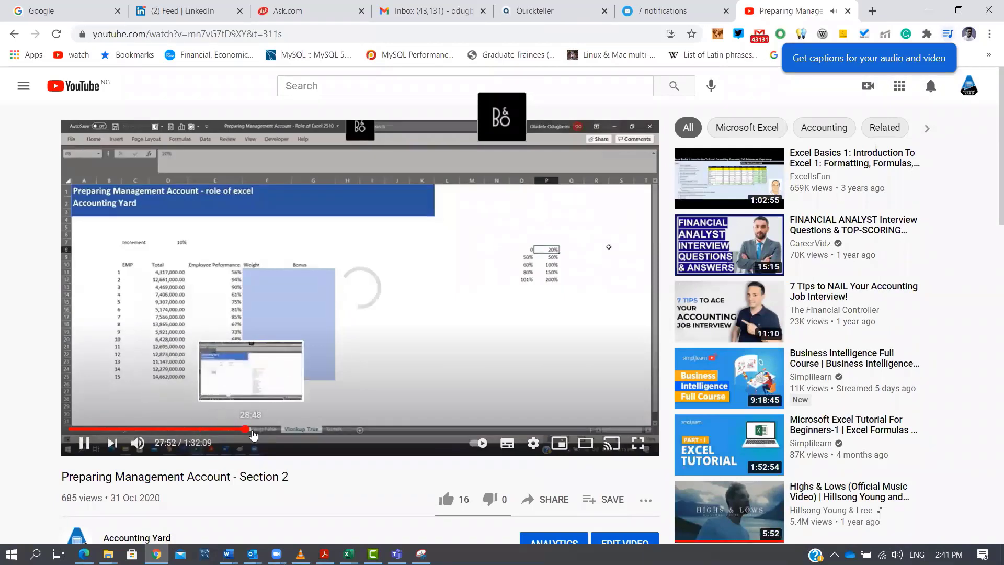
{"action": "left_click", "coordinate": [266, 430]}
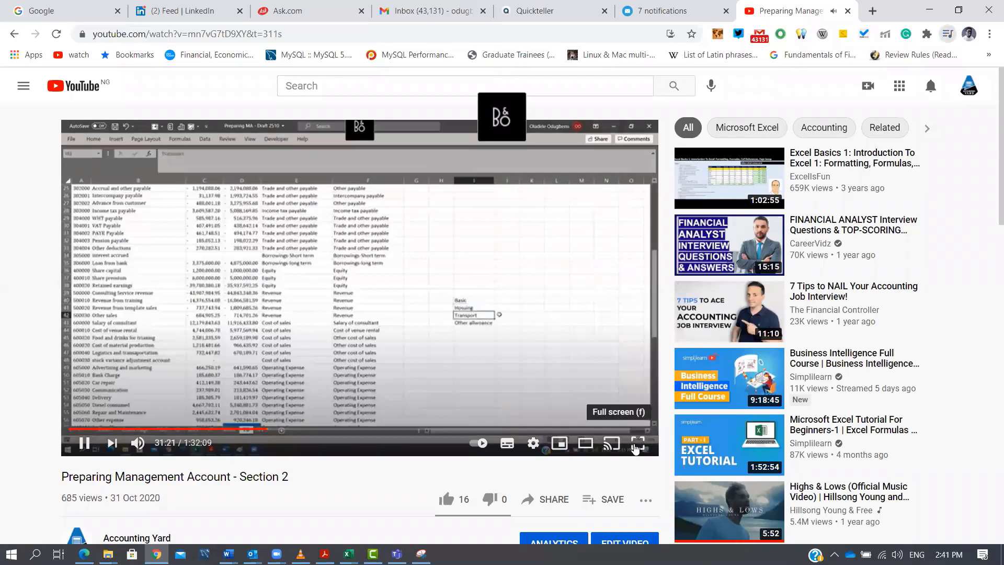
{"action": "left_click", "coordinate": [638, 443]}
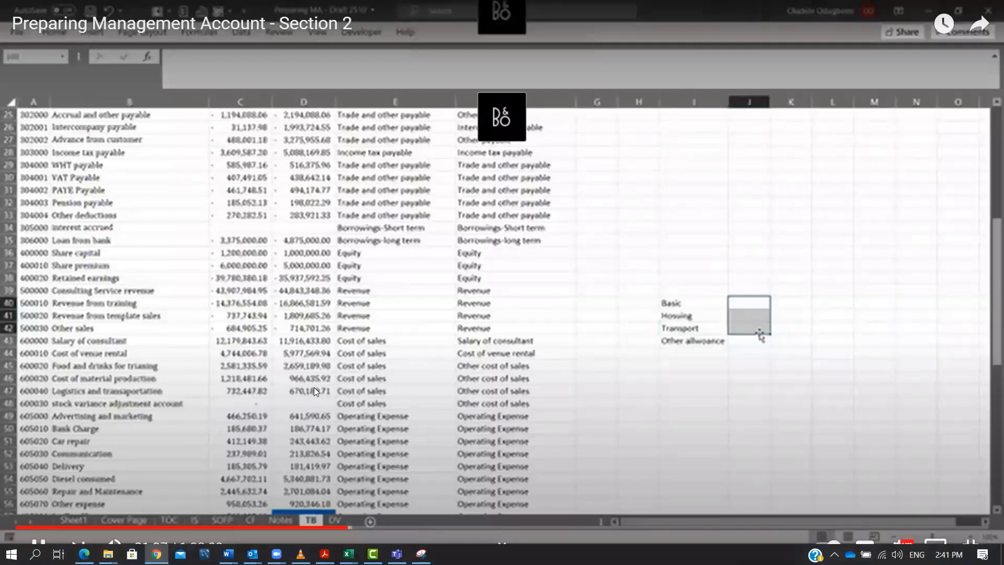
{"action": "key", "text": "Escape"}
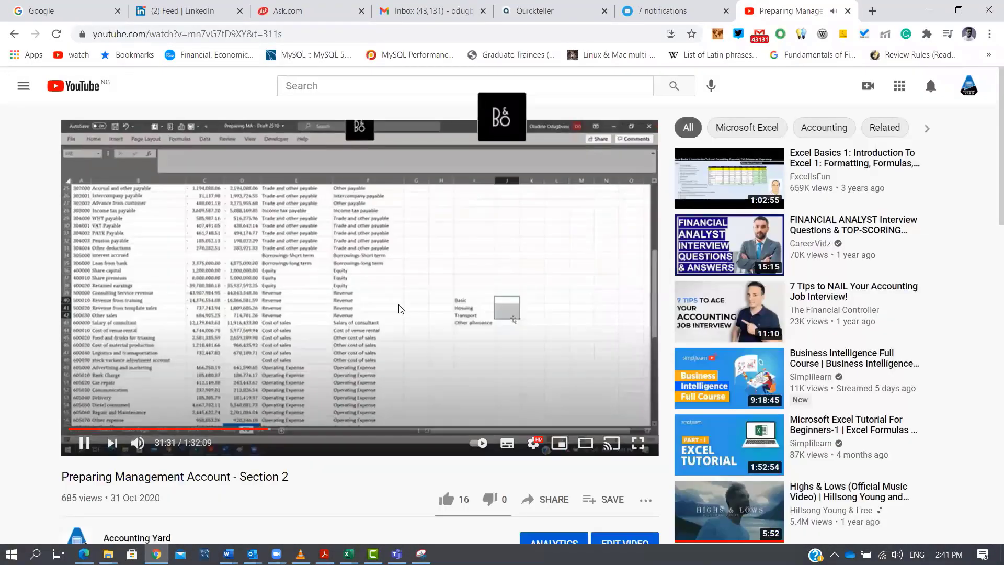
{"action": "left_click", "coordinate": [316, 334]}
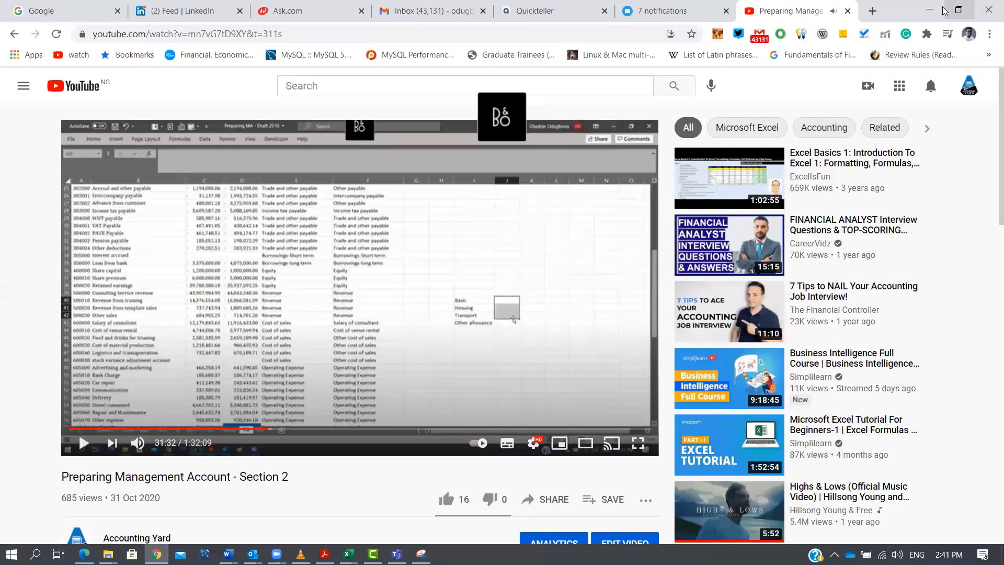
{"action": "left_click", "coordinate": [929, 10]}
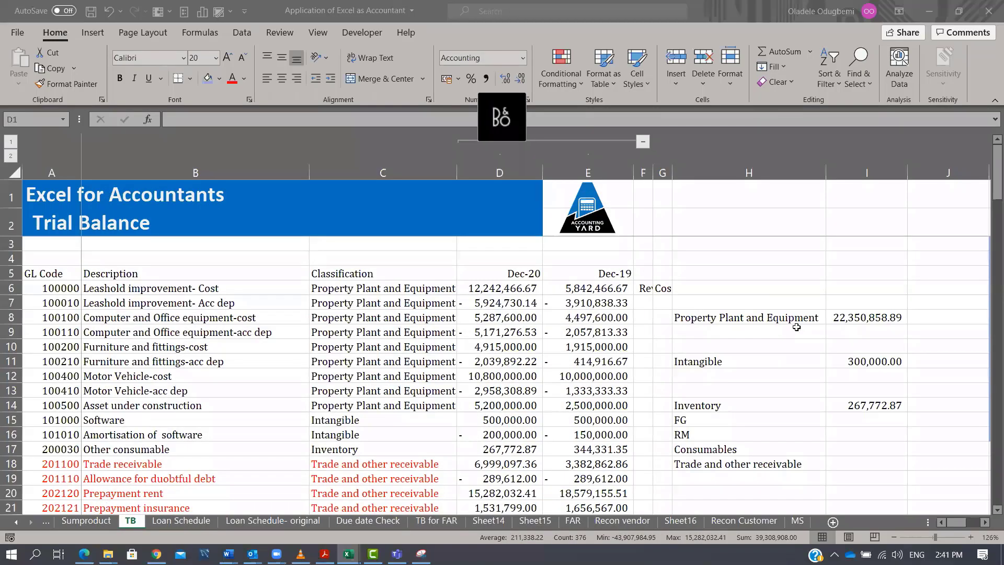
Copy the SUMIFS category-total formula from the Inventory row into I18 for Trade and other receivable, and inspect its references.
{"action": "left_click", "coordinate": [890, 317]}
{"action": "left_click", "coordinate": [891, 408]}
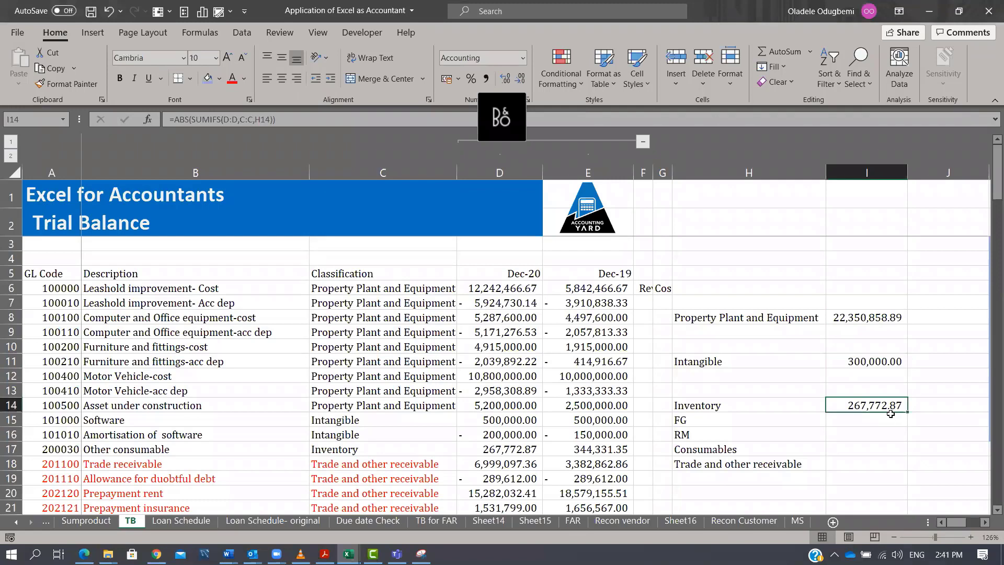
{"action": "key", "text": "ctrl+c"}
{"action": "left_click", "coordinate": [864, 462]}
{"action": "key", "text": "ctrl+v"}
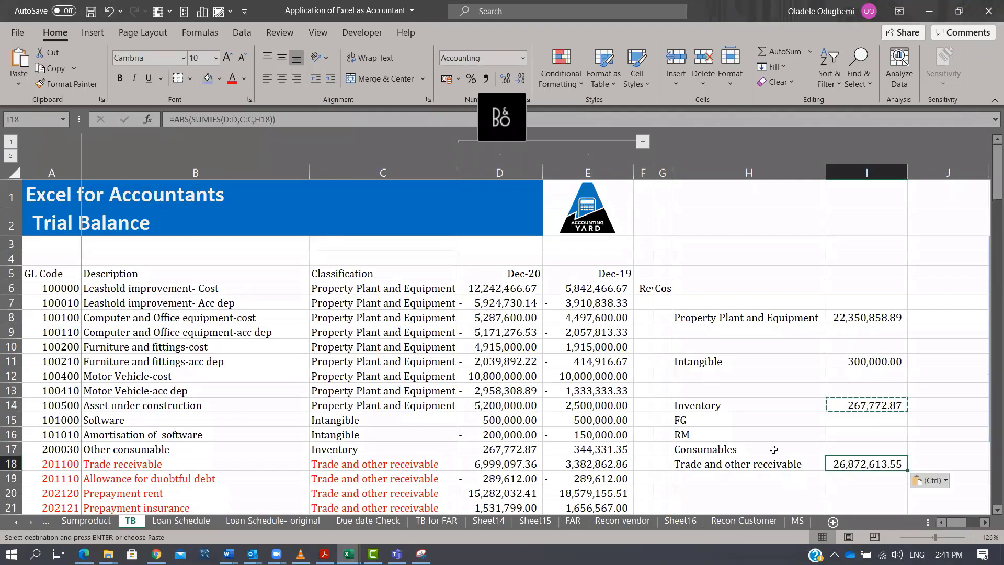
{"action": "left_click", "coordinate": [758, 464]}
{"action": "key", "text": "F2"}
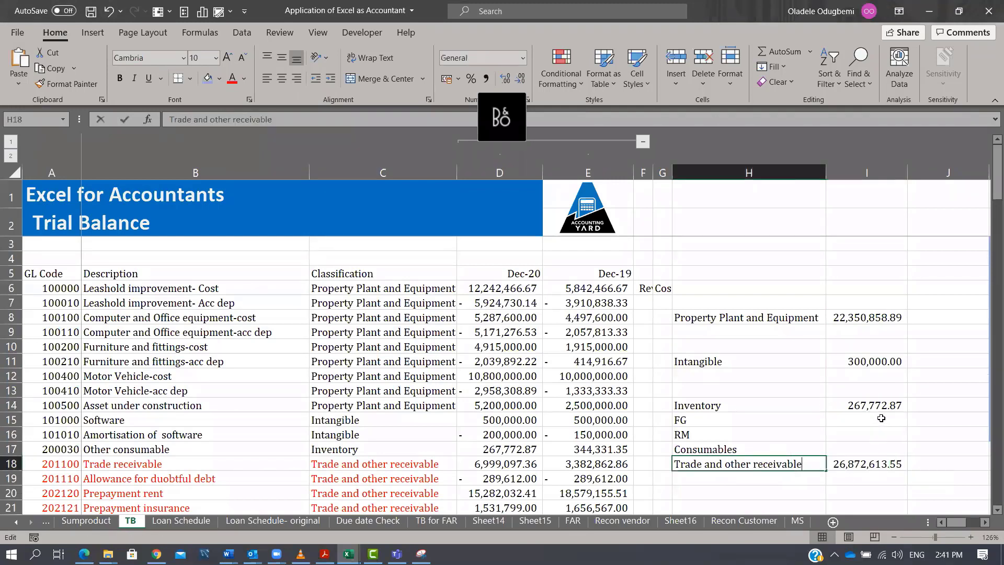
{"action": "left_click", "coordinate": [884, 458]}
{"action": "key", "text": "F2"}
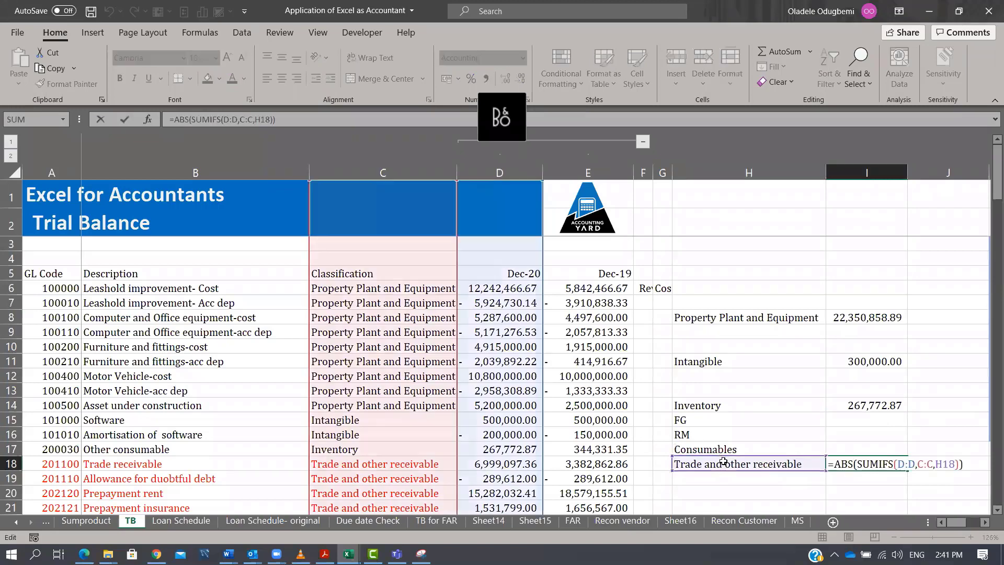
{"action": "key", "text": "Escape"}
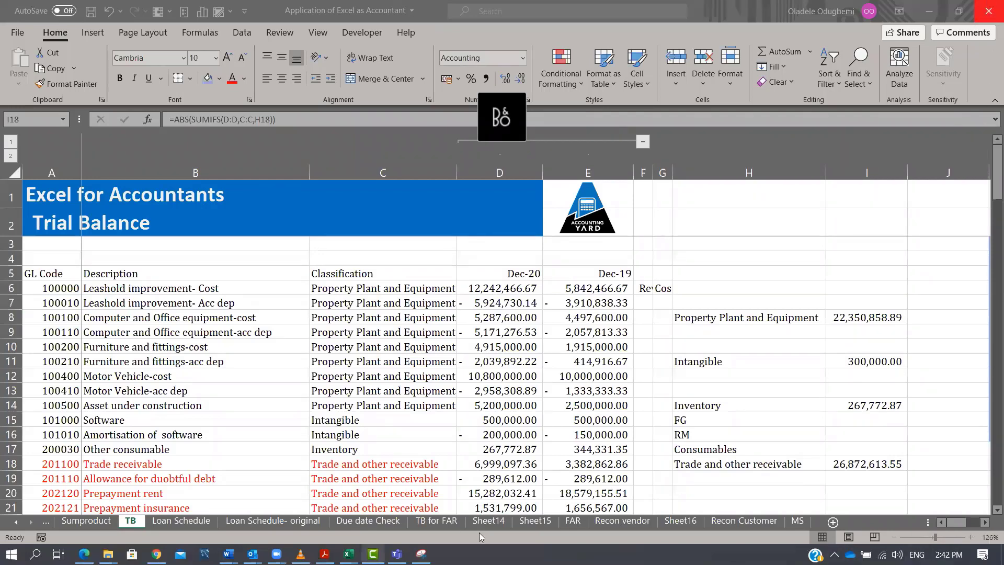
Switch to the Excel for accountants workbook and open its Data Validation sheet.
{"action": "mouse_move", "coordinate": [349, 554]}
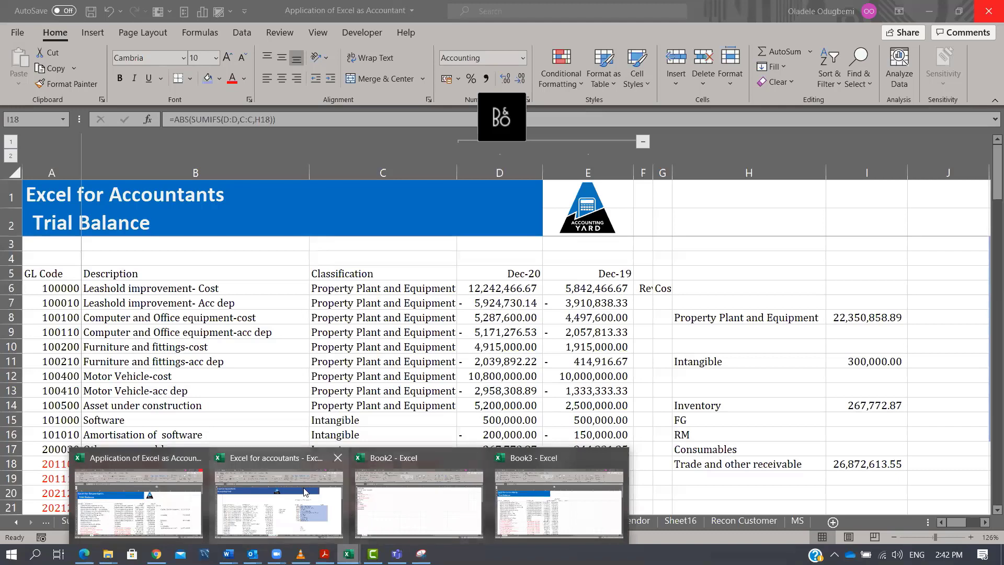
{"action": "left_click", "coordinate": [301, 499]}
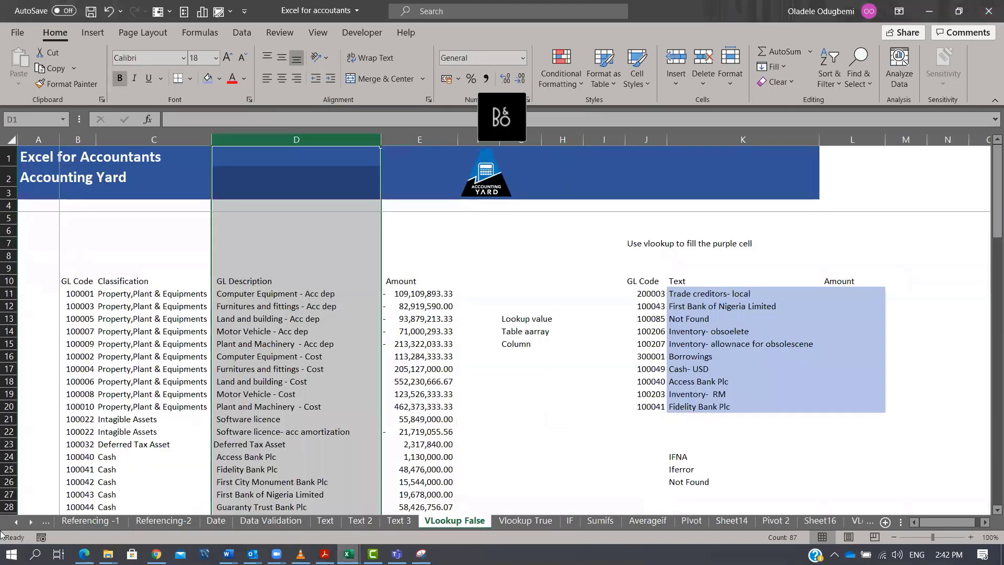
{"action": "left_click", "coordinate": [14, 522]}
{"action": "left_click", "coordinate": [14, 522]}
{"action": "left_click", "coordinate": [13, 523]}
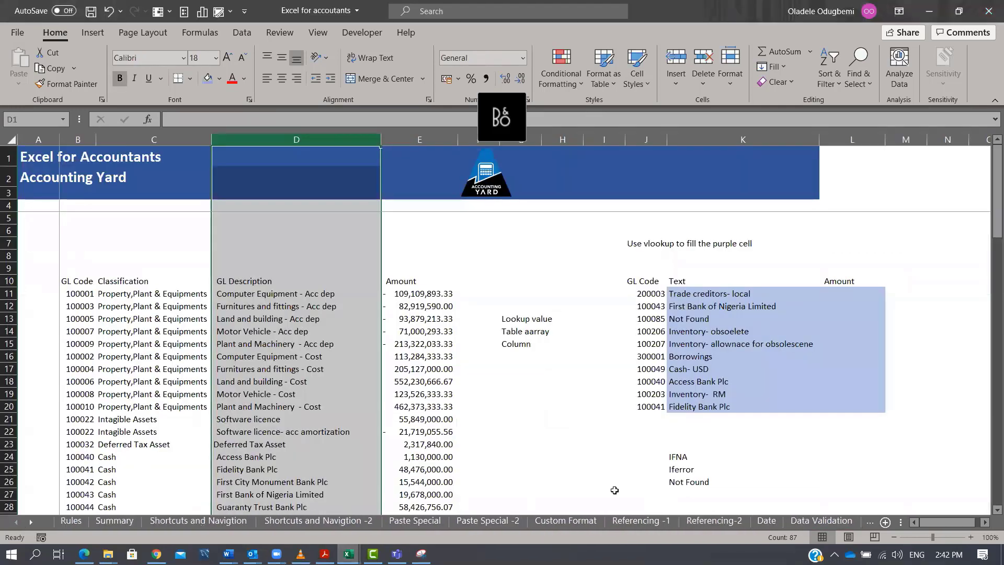
{"action": "left_click", "coordinate": [806, 519]}
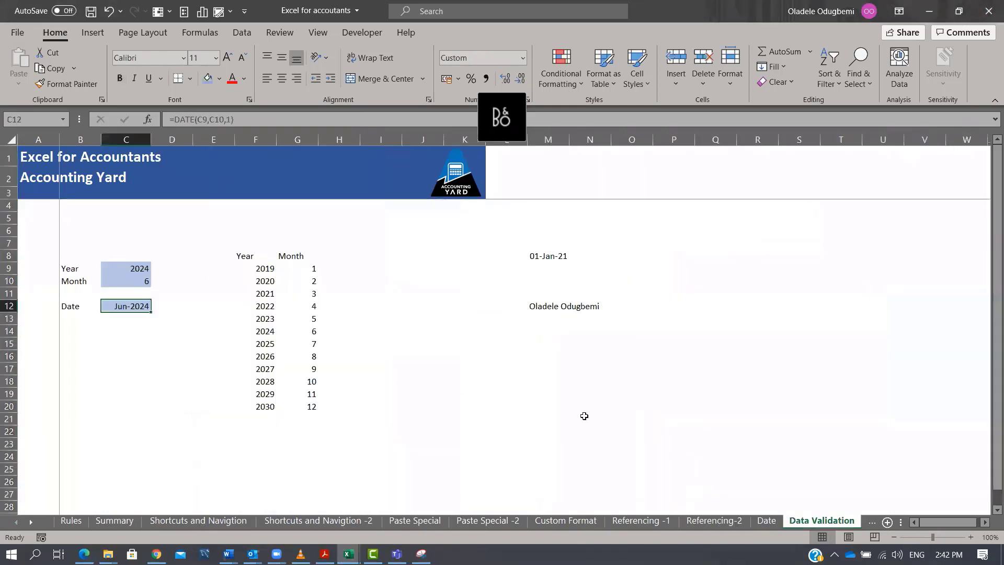
Remove the list data validation from the Year cell C9 by setting it to allow any value.
{"action": "key", "text": "Return"}
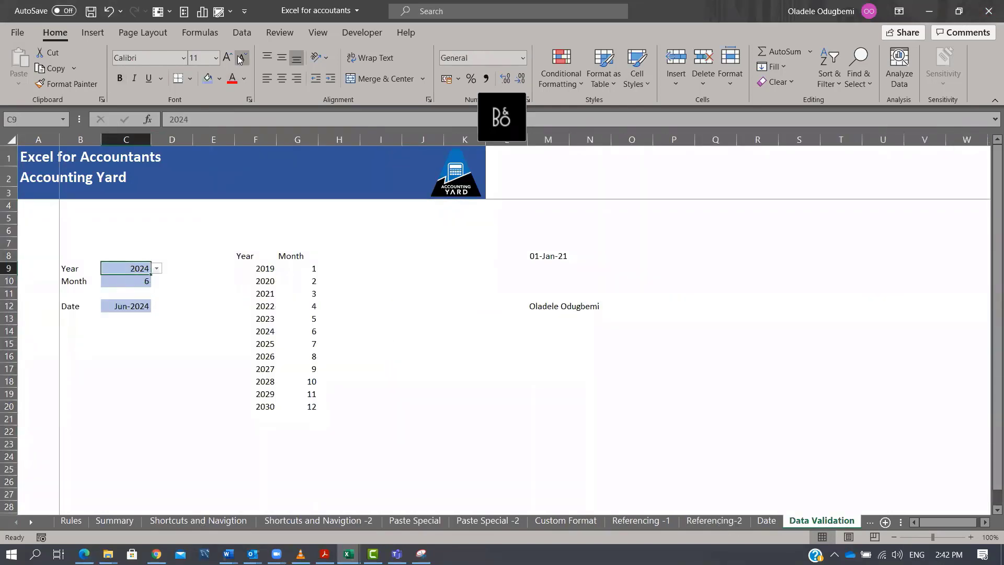
{"action": "left_click", "coordinate": [241, 32]}
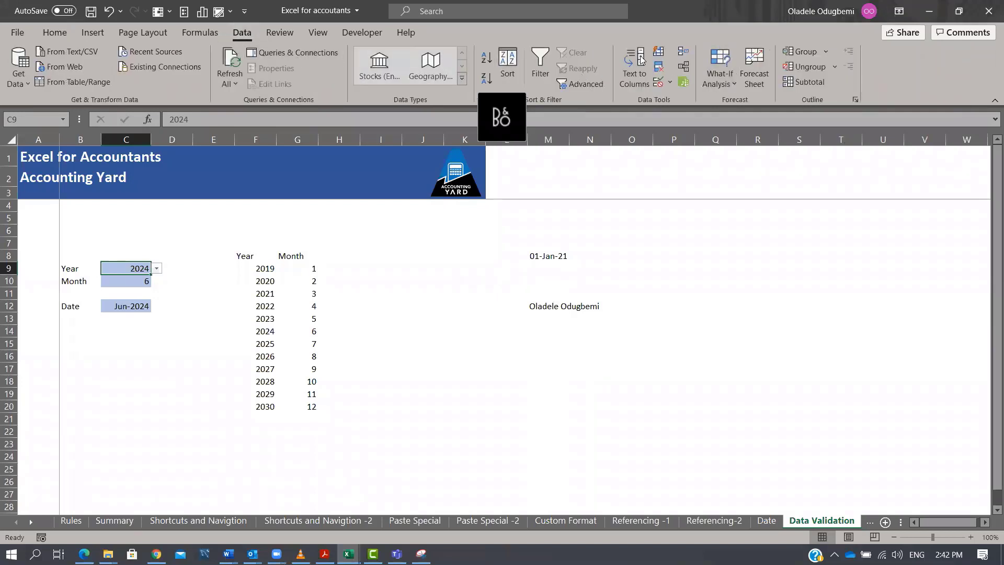
{"action": "left_click", "coordinate": [670, 82]}
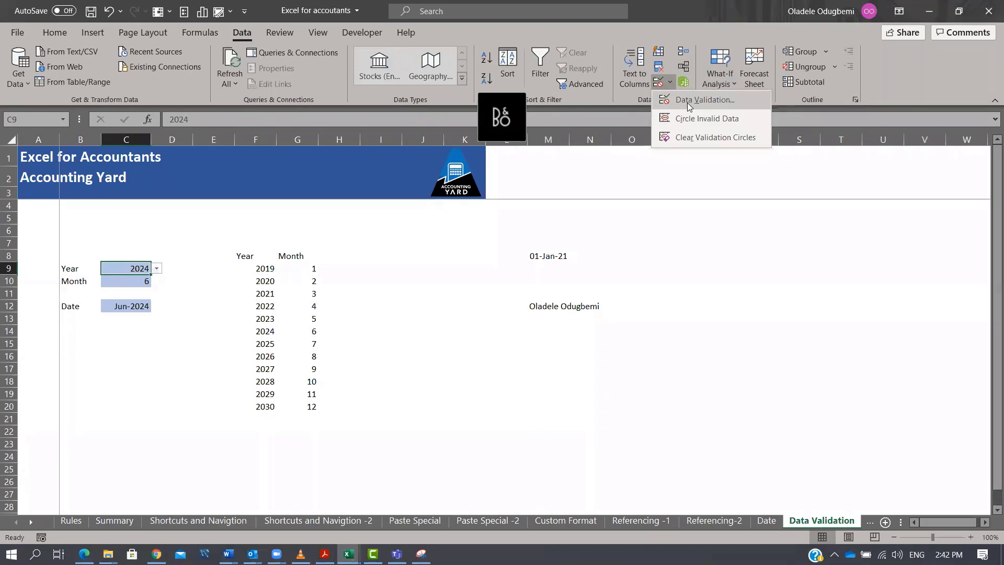
{"action": "left_click", "coordinate": [680, 100]}
{"action": "left_click_drag", "start_coordinate": [414, 142], "coordinate": [329, 142]}
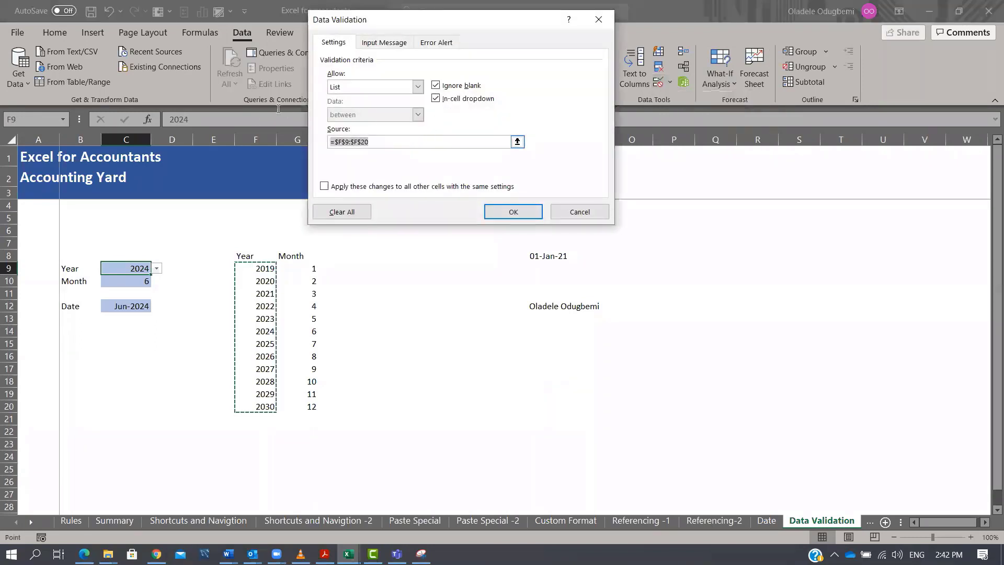
{"action": "key", "text": "BackSpace"}
{"action": "left_click", "coordinate": [417, 87]}
{"action": "left_click", "coordinate": [364, 100]}
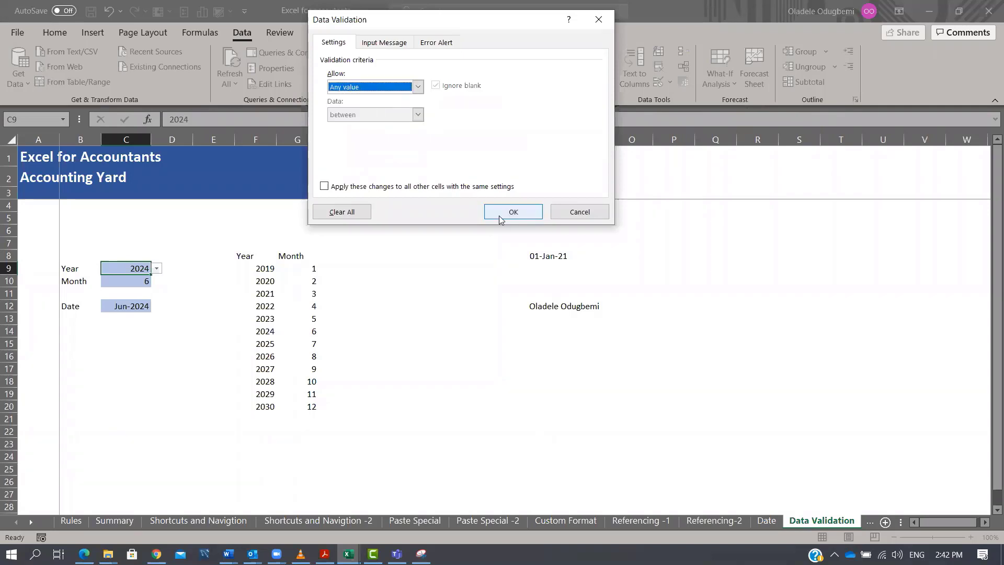
{"action": "left_click", "coordinate": [505, 212]}
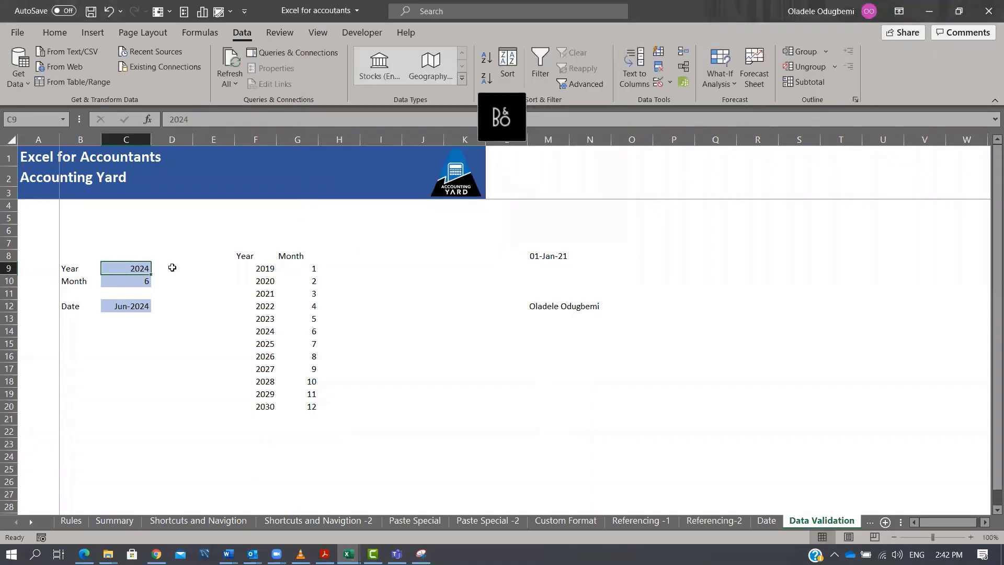
Clear the Month cell C10 and its dropdown by pasting an empty cell over it.
{"action": "left_click", "coordinate": [158, 341]}
{"action": "left_click", "coordinate": [139, 293]}
{"action": "left_click", "coordinate": [149, 283]}
{"action": "left_click", "coordinate": [158, 283]}
{"action": "left_click", "coordinate": [206, 332]}
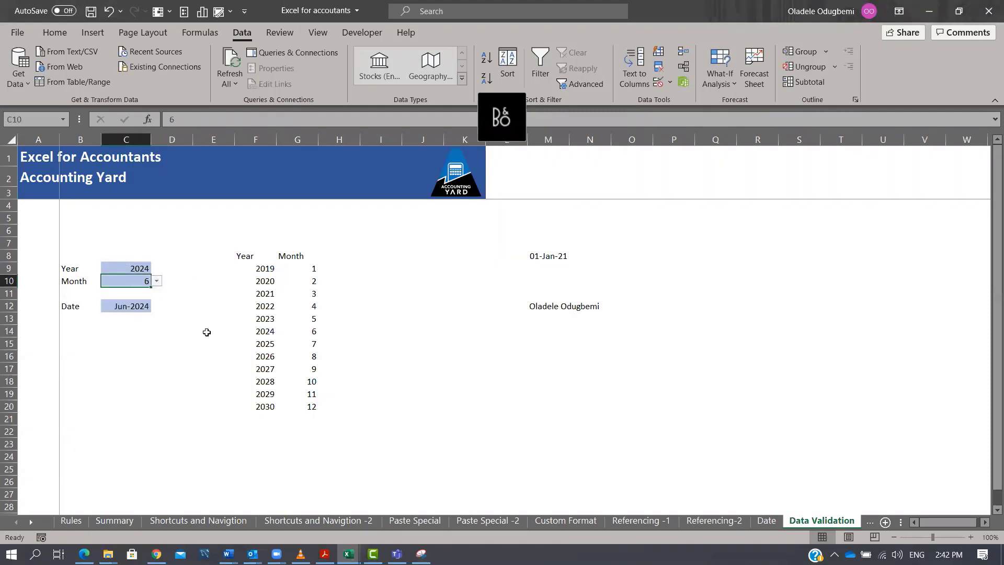
{"action": "left_click", "coordinate": [137, 332]}
{"action": "left_click", "coordinate": [139, 368]}
{"action": "key", "text": "ctrl+c"}
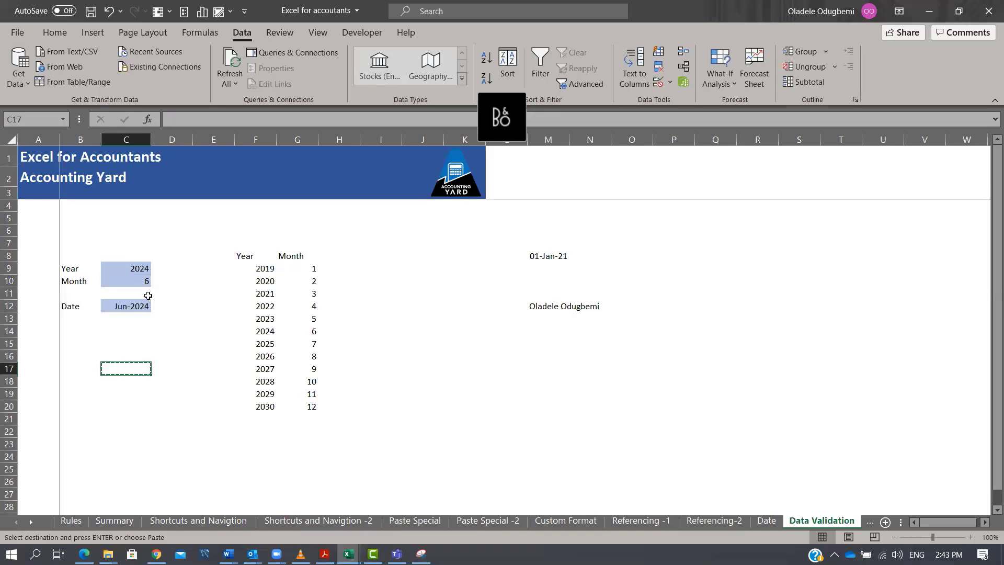
{"action": "left_click", "coordinate": [142, 282]}
{"action": "key", "text": "ctrl+v"}
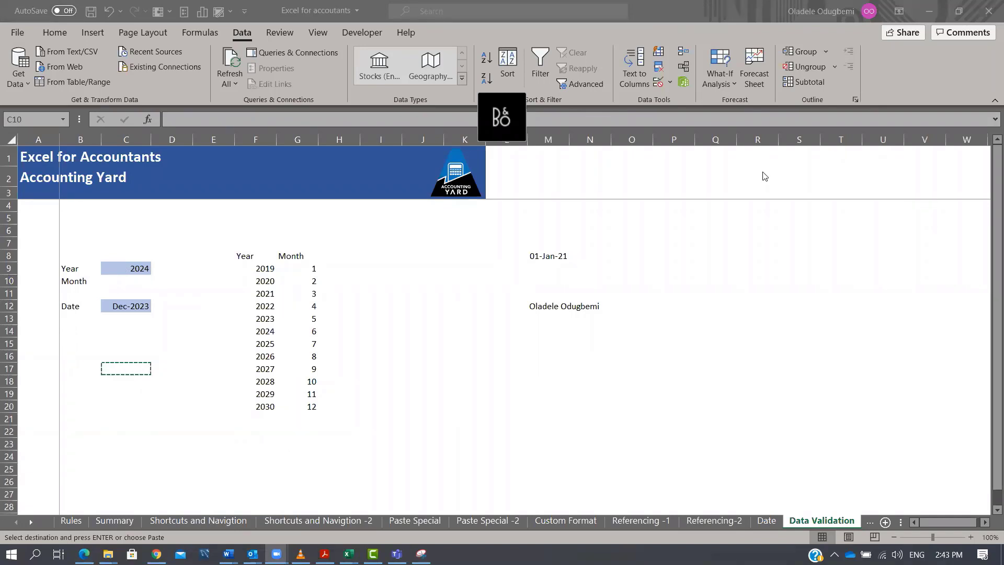
{"action": "key", "text": "alt+Tab"}
{"action": "key", "text": "ctrl+v"}
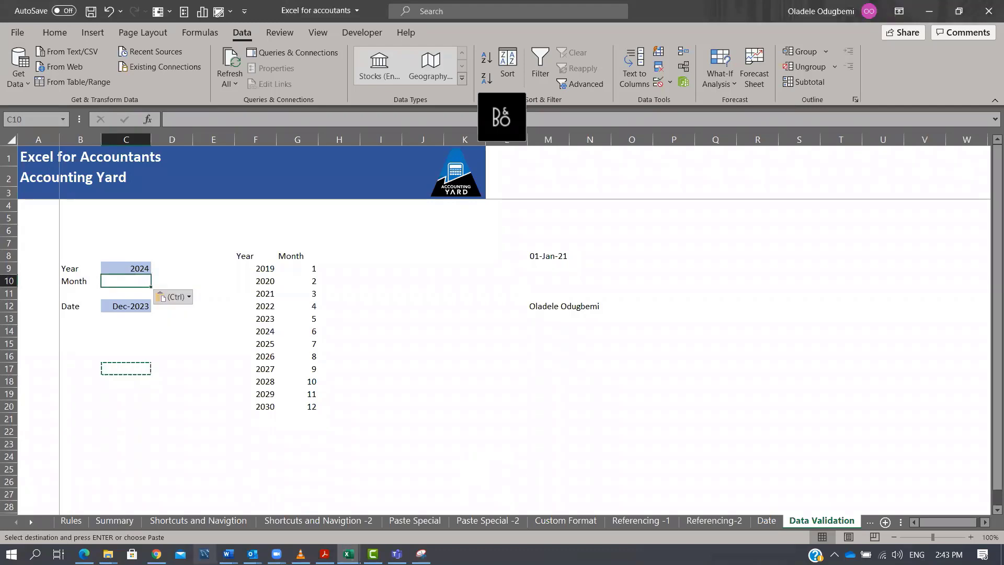
Open the Referencing -1 sheet and review the absolute and relative reference examples.
{"action": "left_click", "coordinate": [641, 520]}
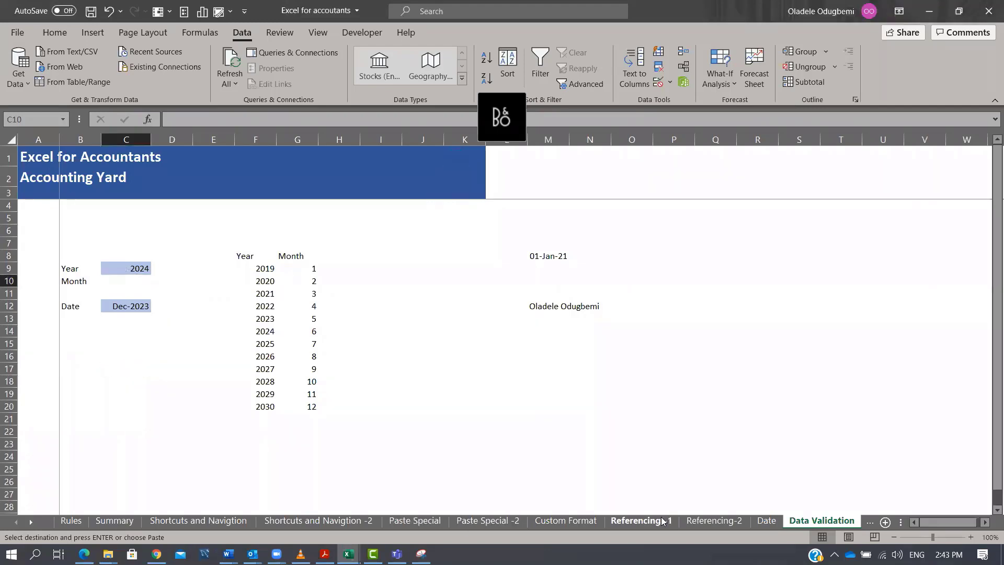
{"action": "scroll", "coordinate": [746, 397], "scroll_direction": "up", "scroll_amount": 3}
{"action": "scroll", "coordinate": [746, 393], "scroll_direction": "down", "scroll_amount": 1}
{"action": "scroll", "coordinate": [746, 387], "scroll_direction": "up", "scroll_amount": 1}
{"action": "left_click", "coordinate": [651, 285]}
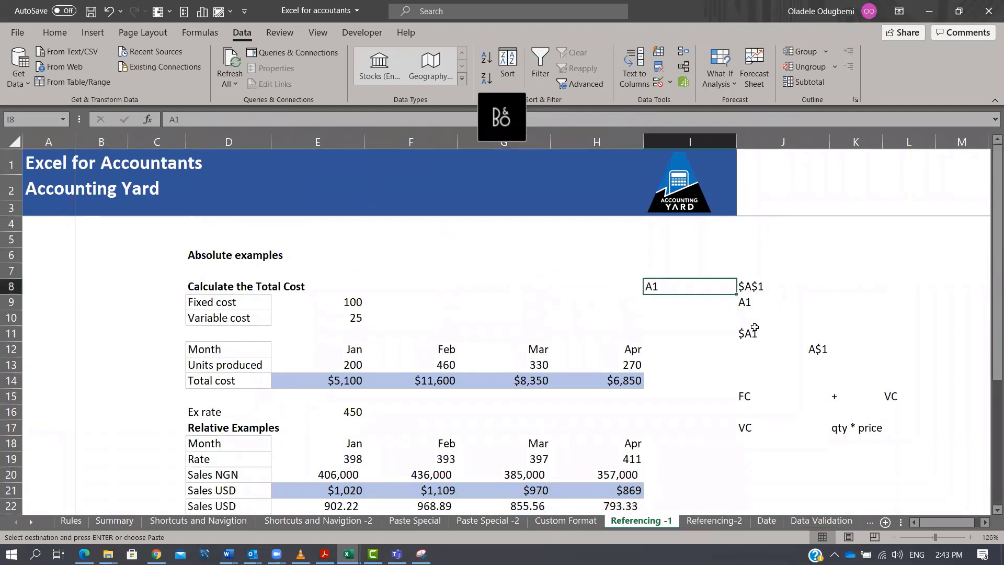
{"action": "left_click", "coordinate": [827, 251]}
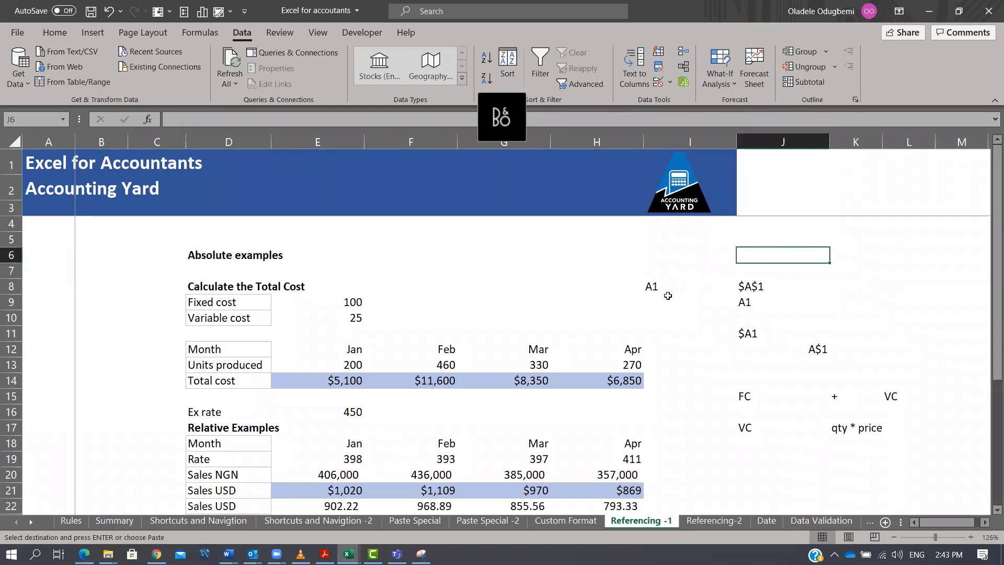
{"action": "left_click", "coordinate": [666, 292]}
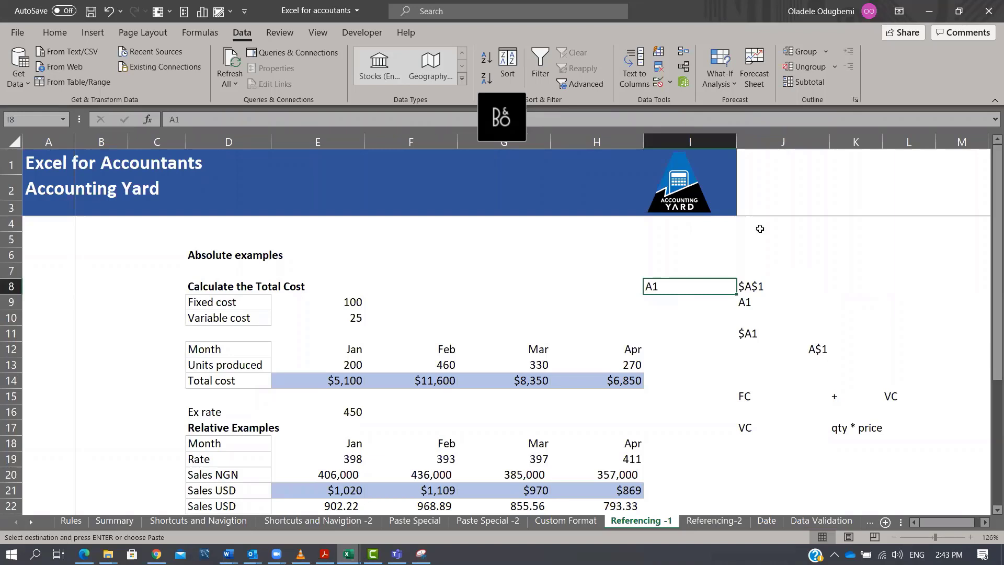
{"action": "left_click", "coordinate": [746, 286]}
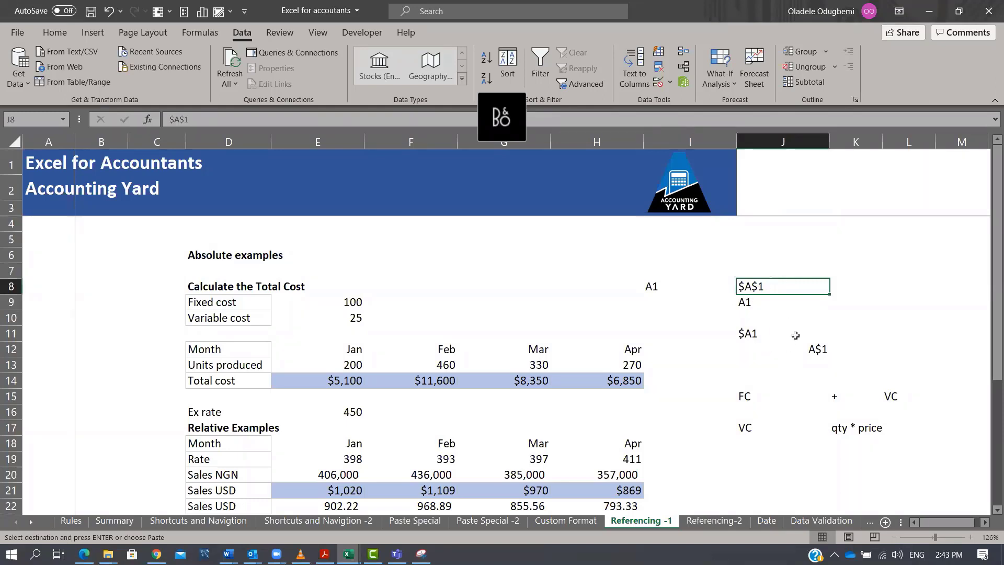
{"action": "left_click", "coordinate": [748, 333]}
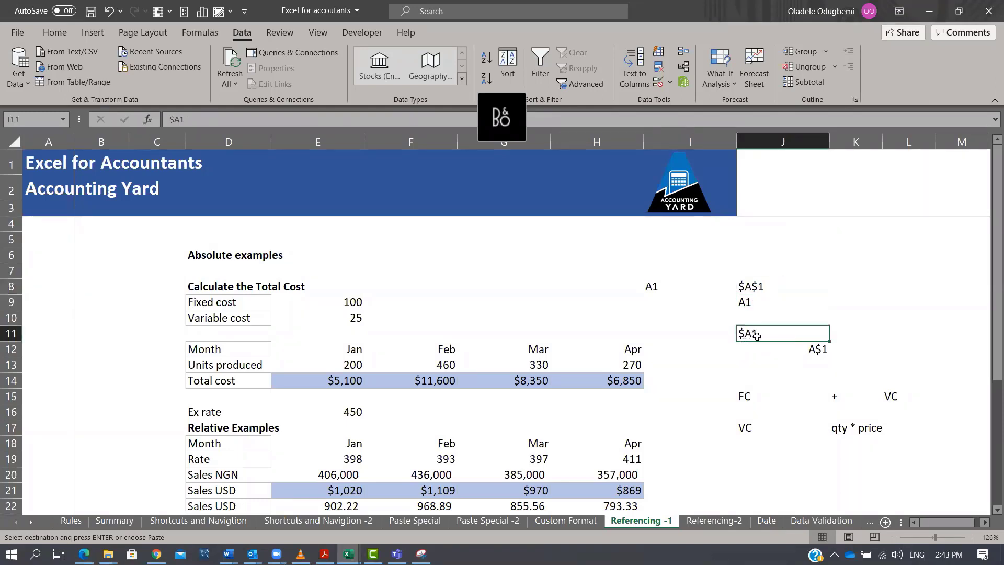
{"action": "left_click", "coordinate": [794, 352]}
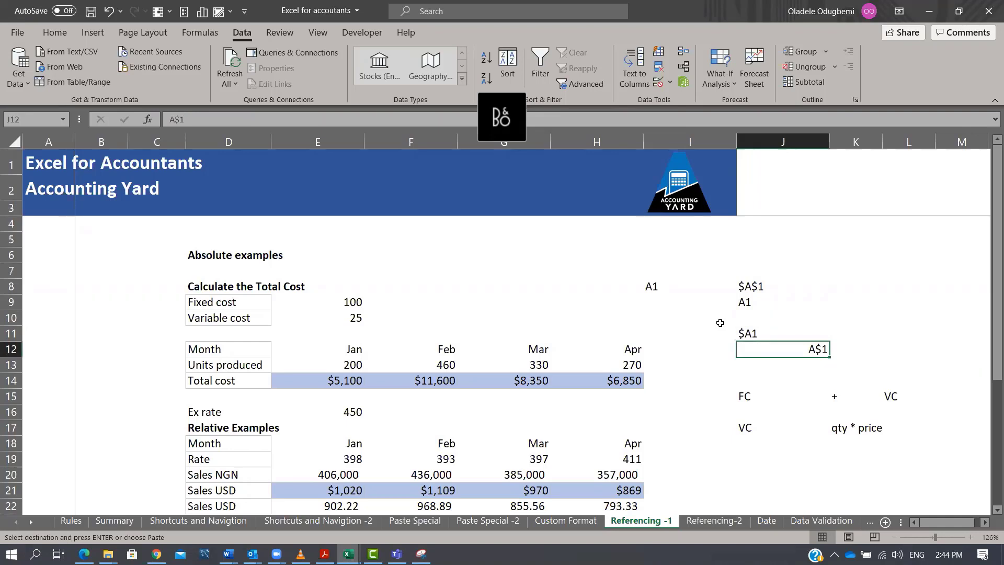
{"action": "left_click_drag", "start_coordinate": [662, 285], "coordinate": [805, 351]}
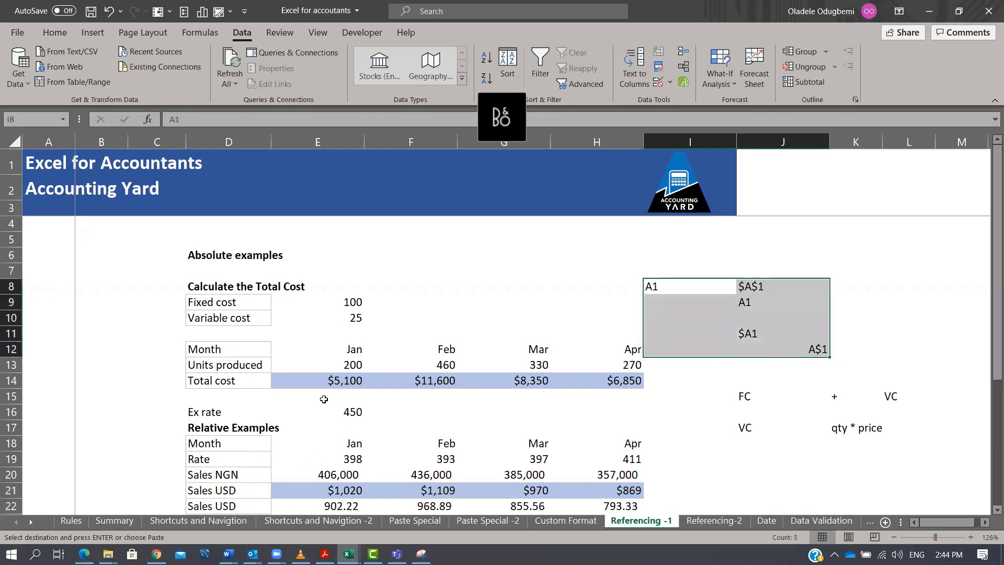
{"action": "left_click_drag", "start_coordinate": [348, 353], "coordinate": [727, 492]}
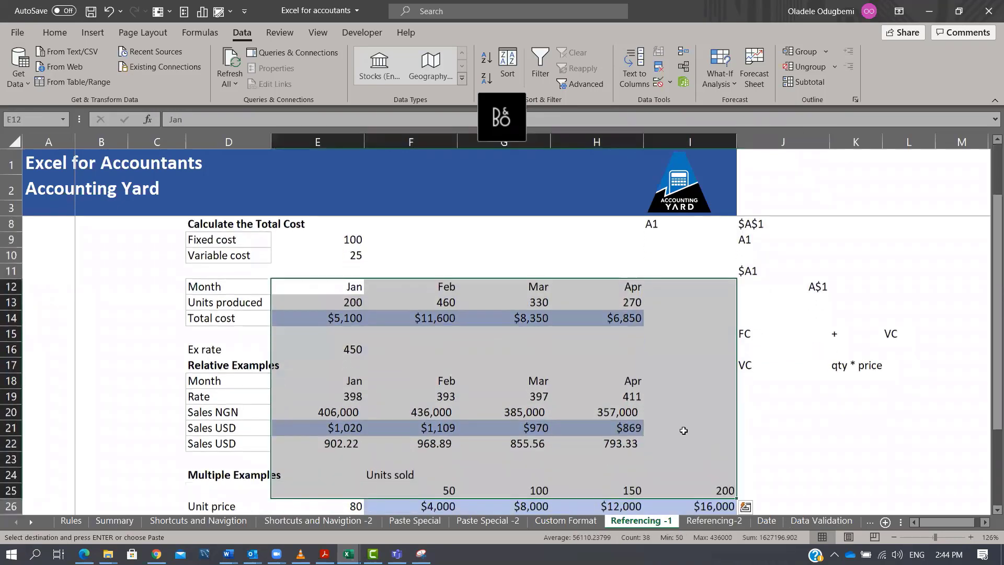
{"action": "scroll", "coordinate": [506, 435], "scroll_direction": "down", "scroll_amount": 3}
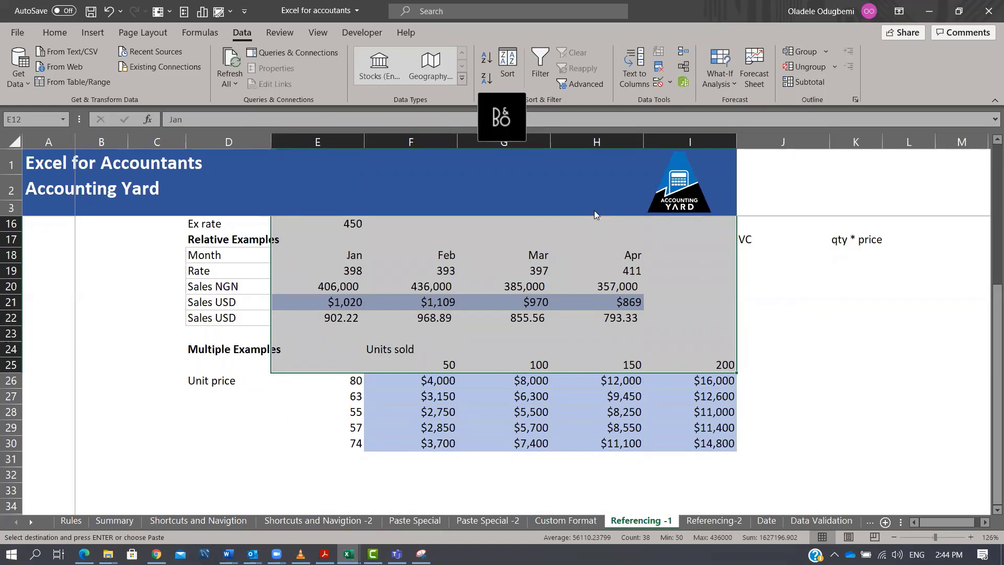
{"action": "key", "text": "Return"}
Copy the Classification column from the TB sheet into a new workbook and autofit the column width.
{"action": "key", "text": "alt+Tab"}
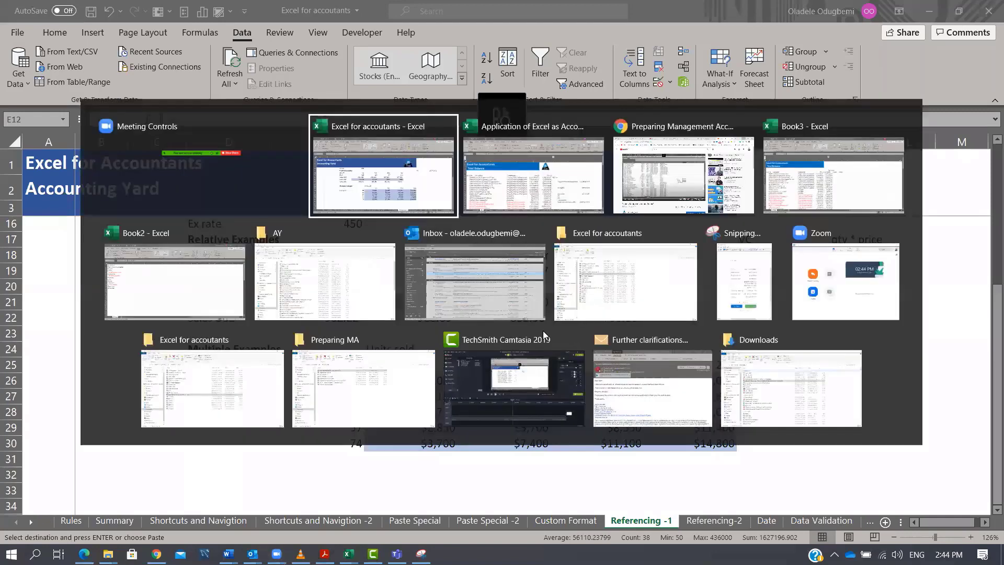
{"action": "left_click", "coordinate": [492, 208]}
{"action": "left_click", "coordinate": [356, 273]}
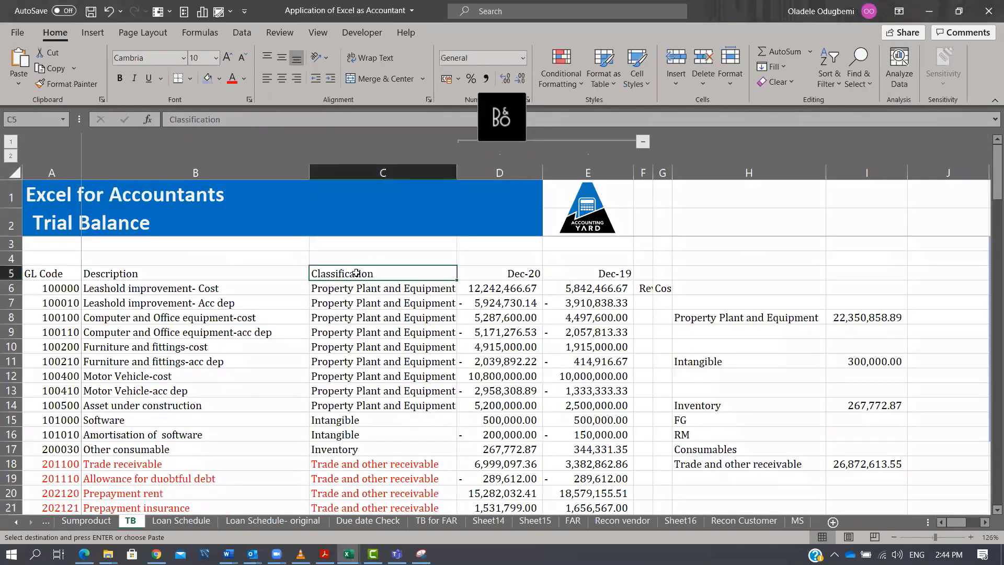
{"action": "key", "text": "ctrl+shift+Down"}
{"action": "key", "text": "ctrl+c"}
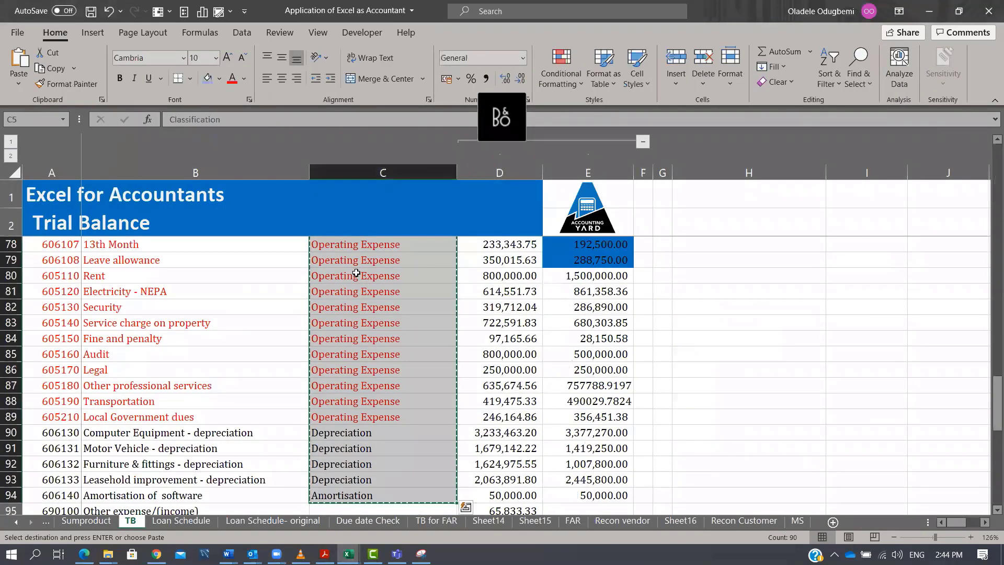
{"action": "key", "text": "alt+Tab"}
{"action": "key", "text": "ctrl+v"}
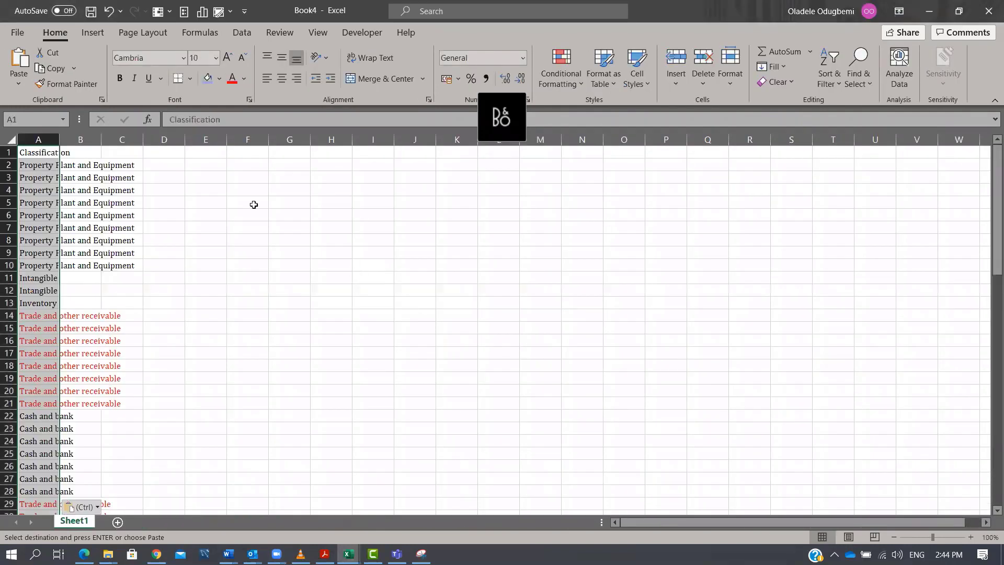
{"action": "double_click", "coordinate": [59, 139]}
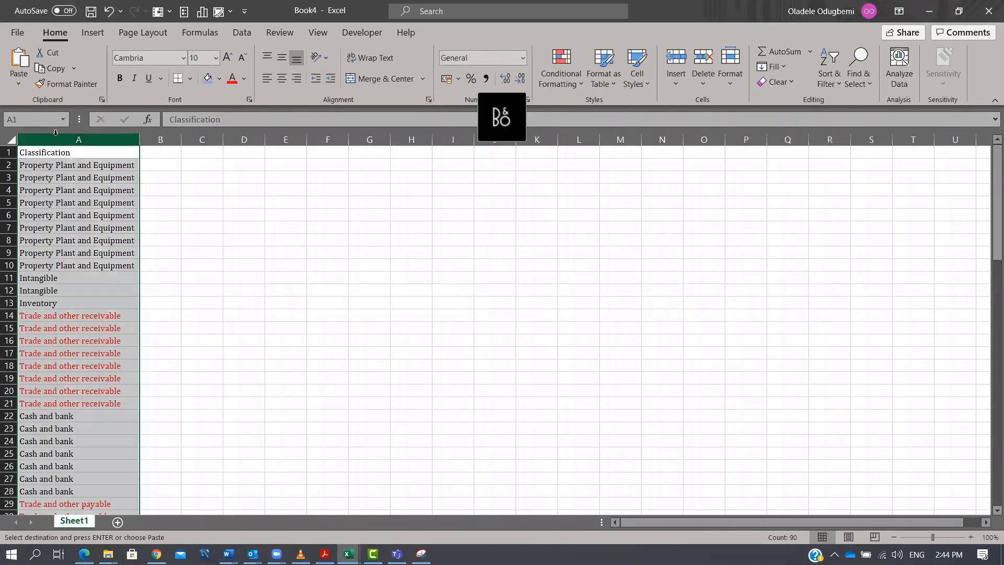
Remove duplicate entries from the pasted classification list, then close the new workbook without saving.
{"action": "left_click", "coordinate": [248, 36]}
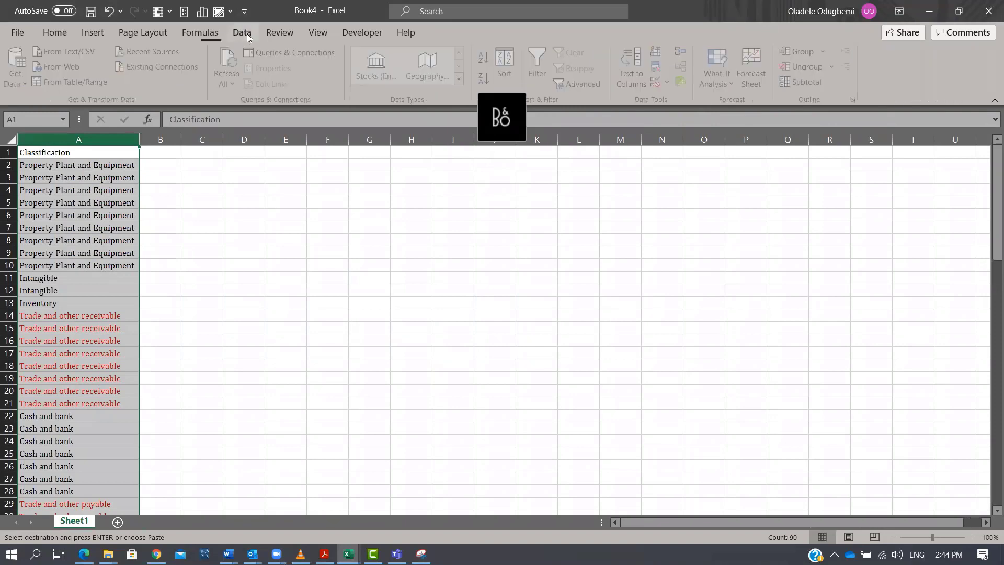
{"action": "left_click", "coordinate": [658, 68]}
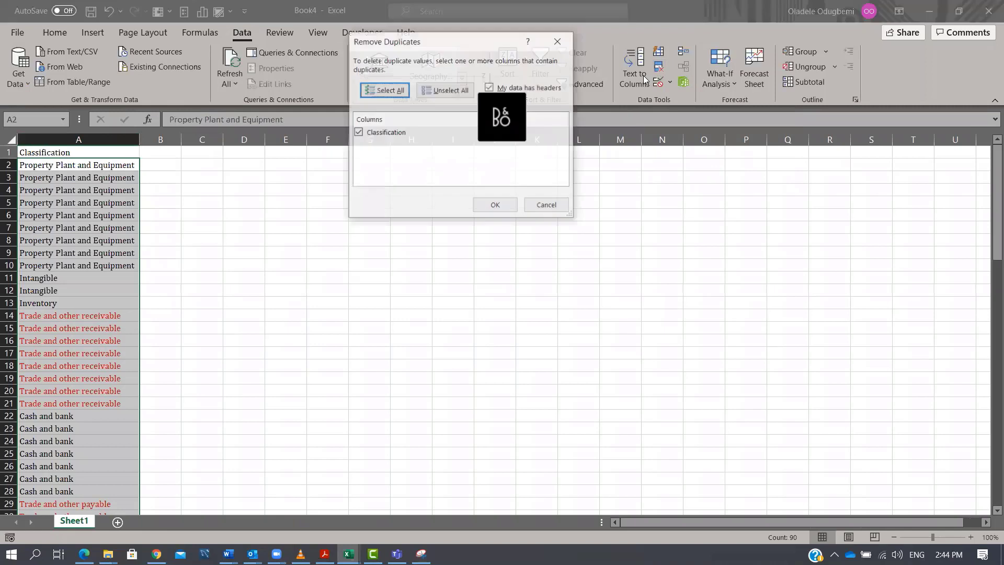
{"action": "left_click", "coordinate": [496, 206]}
{"action": "left_click", "coordinate": [508, 312]}
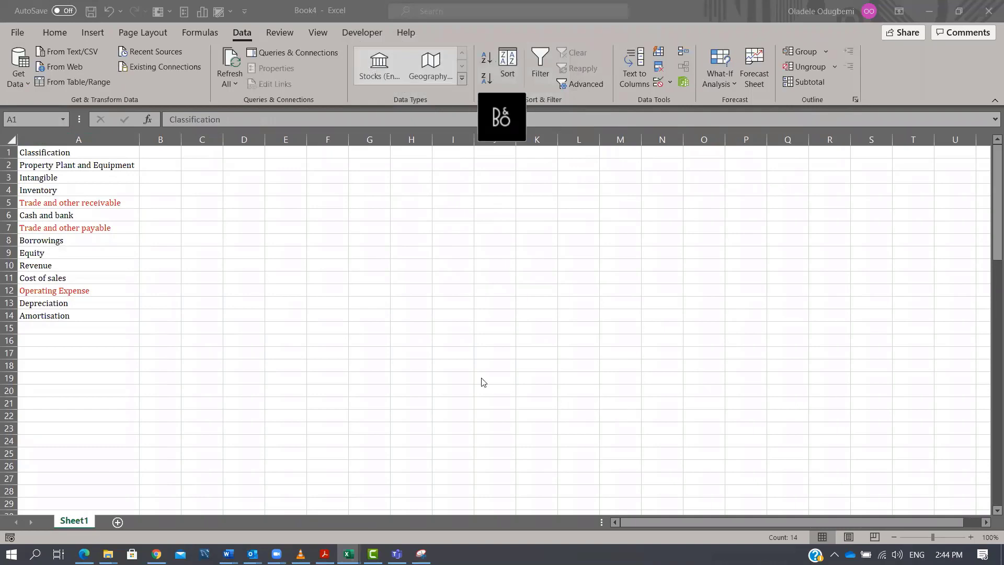
{"action": "left_click", "coordinate": [989, 9]}
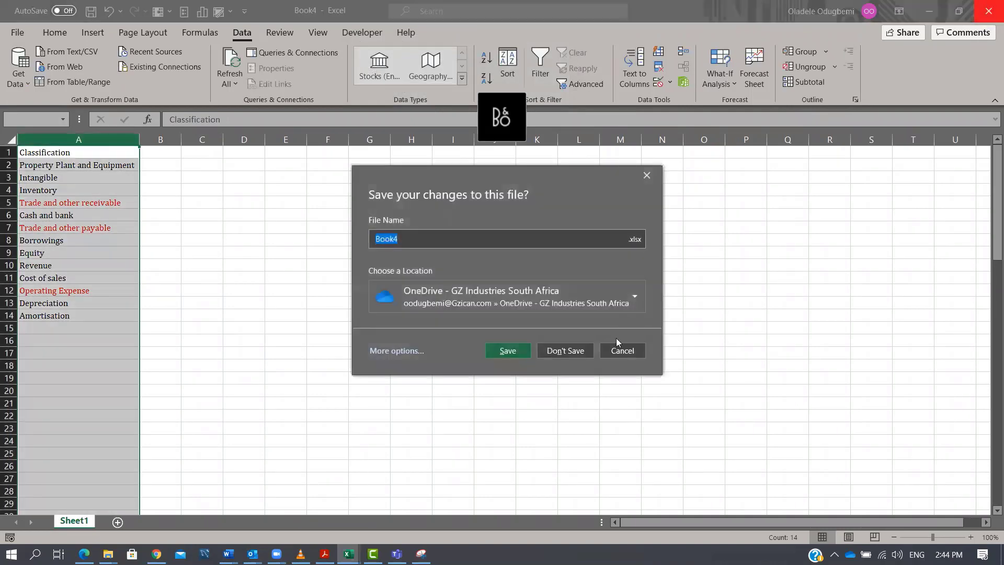
{"action": "left_click", "coordinate": [573, 351]}
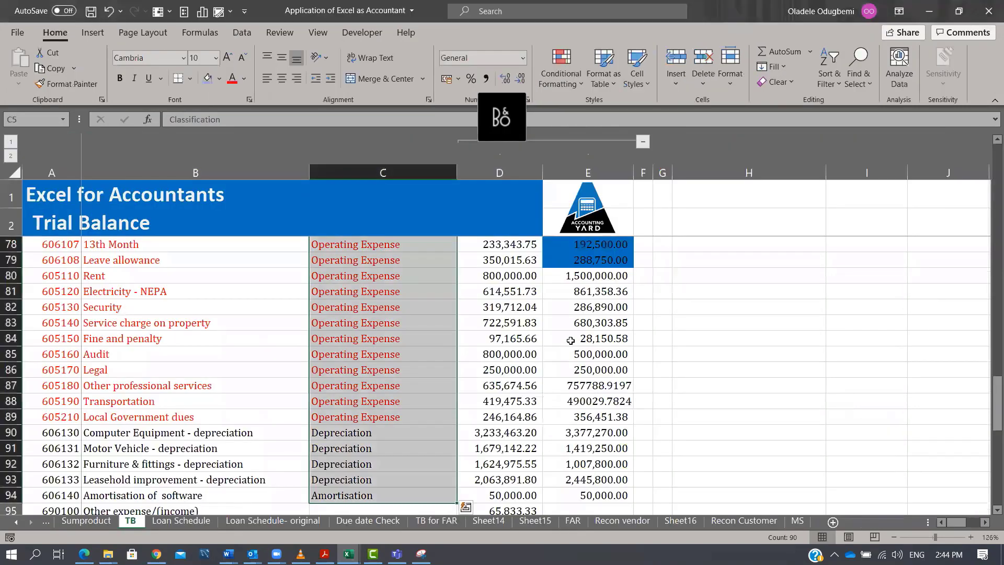